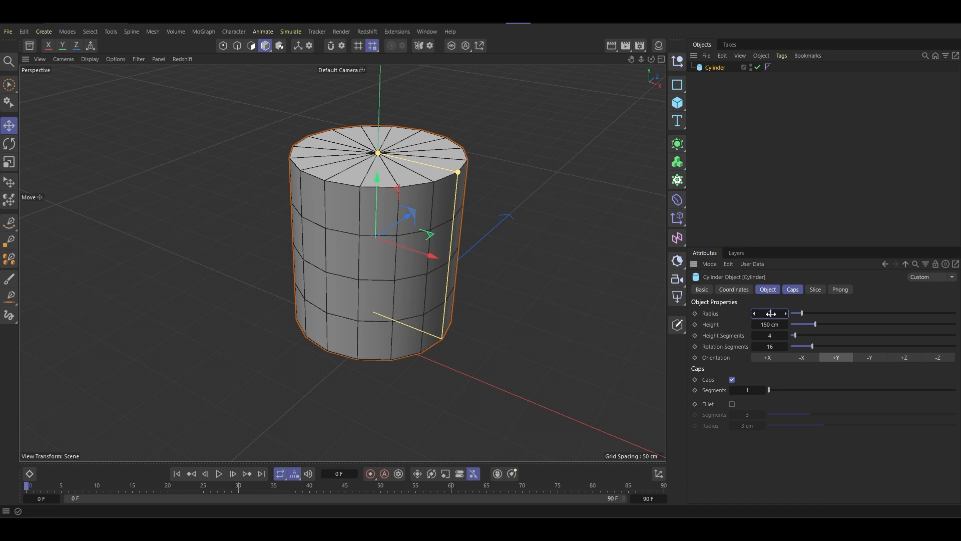
# - Set the cylinder's radius to 100 cm
pyautogui.press('Return')
pyautogui.doubleClick(771, 313)
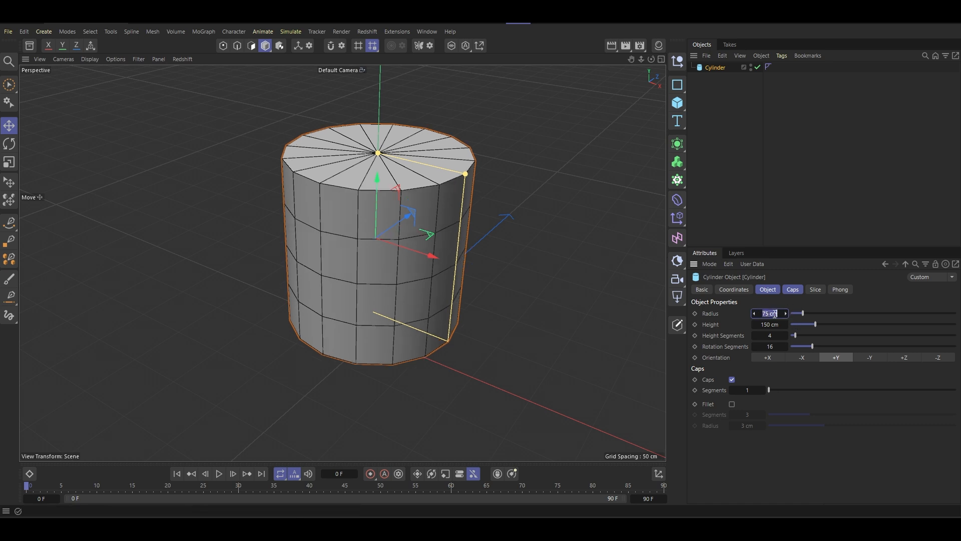
pyautogui.write('100')
pyautogui.press('Return')
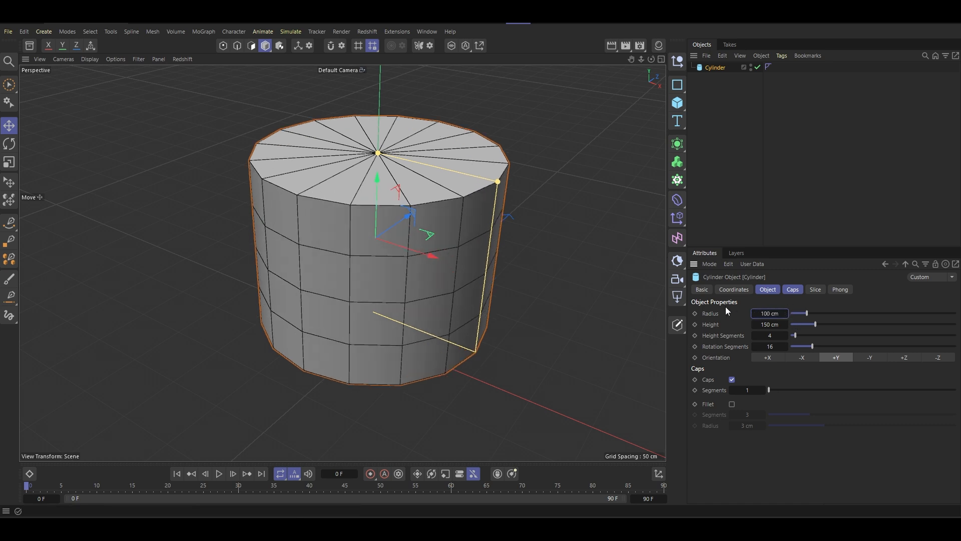
# - Set the cylinder's radius to 75 cm and its height to 175 cm
pyautogui.doubleClick(766, 313)
pyautogui.write('75')
pyautogui.press('Return')
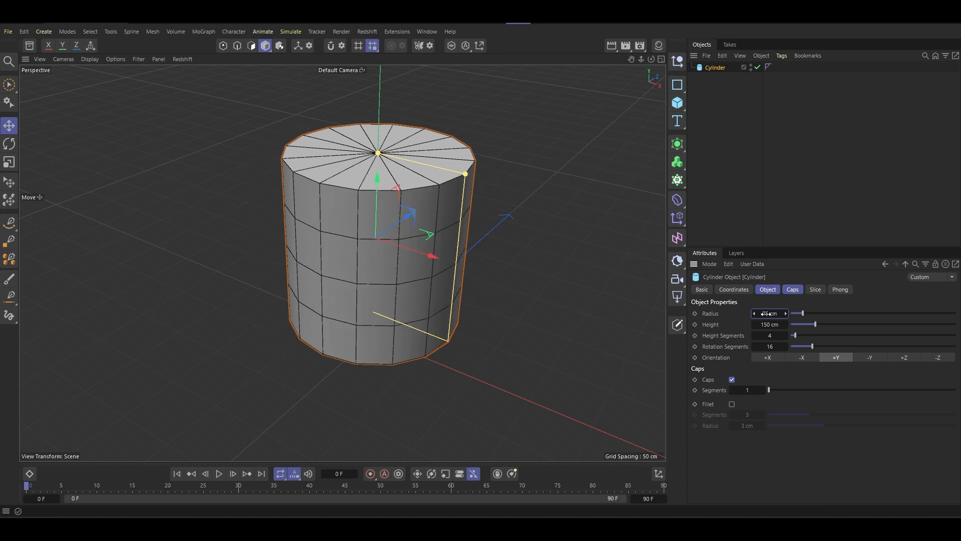
pyautogui.doubleClick(766, 325)
pyautogui.write('175')
pyautogui.press('Return')
# - Examine the cylinder's proportions in the Right view and in the Perspective view
pyautogui.keyDown('alt'); pyautogui.moveTo(395, 280); pyautogui.dragTo(413, 240); pyautogui.keyUp('alt')
pyautogui.middleClick(410, 251)
pyautogui.middleClick(199, 352)
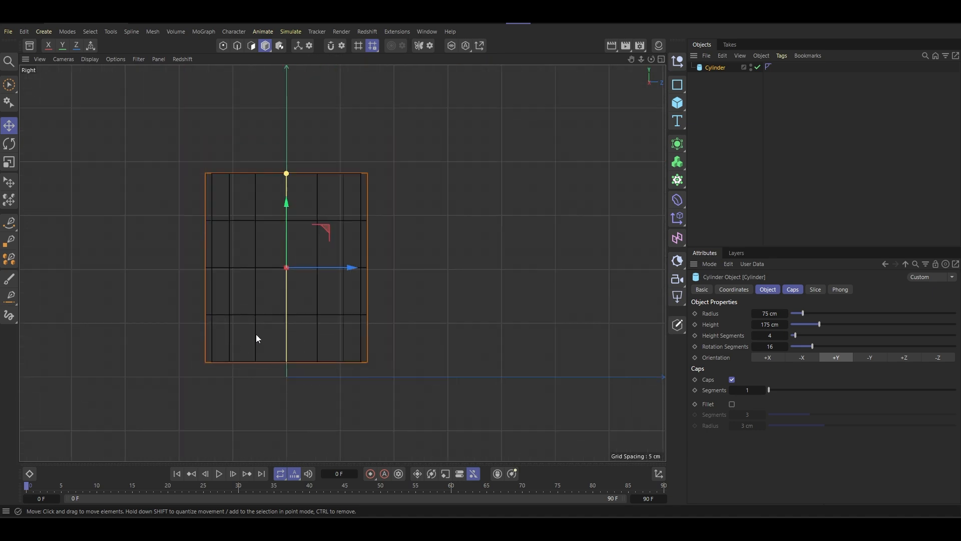
pyautogui.moveTo(284, 235); pyautogui.dragTo(290, 249)
pyautogui.middleClick(290, 253)
pyautogui.middleClick(175, 207)
pyautogui.keyDown('alt'); pyautogui.moveTo(357, 238); pyautogui.dragTo(453, 265); pyautogui.keyUp('alt')
pyautogui.keyDown('alt'); pyautogui.moveTo(452, 264); pyautogui.dragTo(438, 254, button='middle'); pyautogui.keyUp('alt')
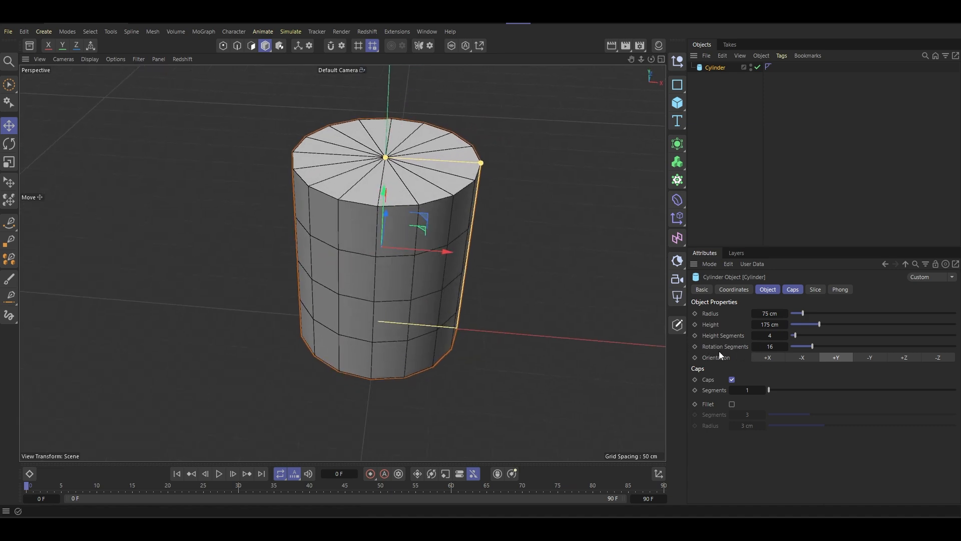
# - Increase the cylinder's height segments to 8
pyautogui.scroll(3, 391, 308)
pyautogui.keyDown('alt'); pyautogui.moveTo(391, 308); pyautogui.dragTo(437, 291); pyautogui.keyUp('alt')
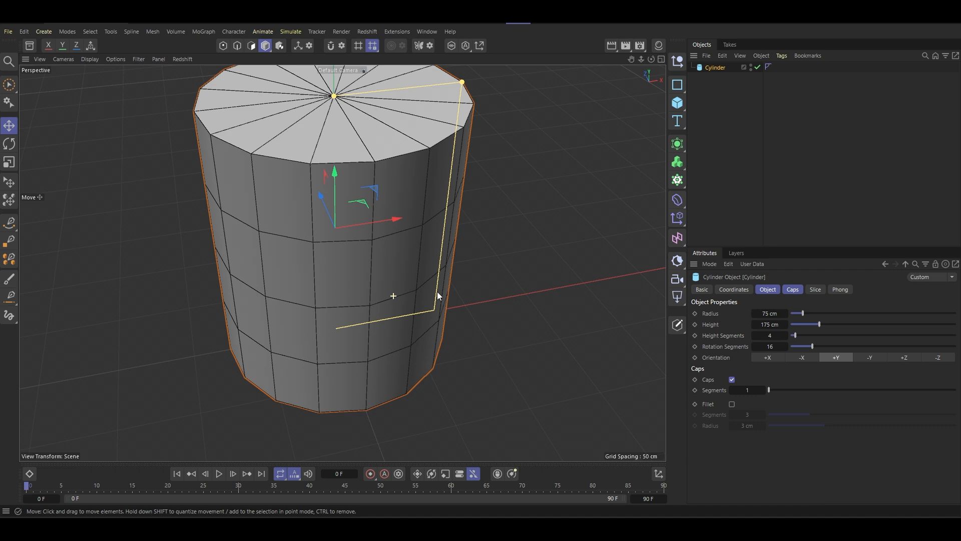
pyautogui.click(786, 336)
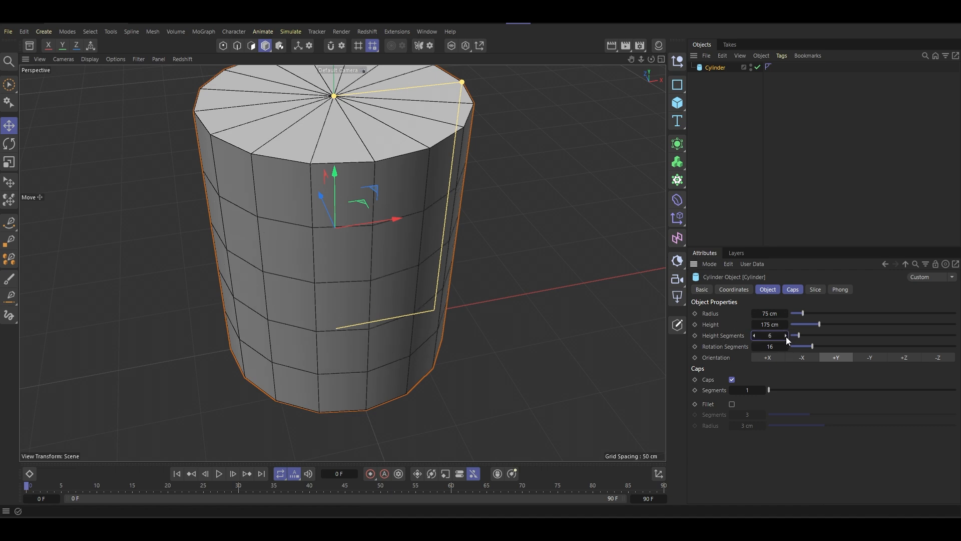
pyautogui.click(786, 337)
pyautogui.click(786, 336)
pyautogui.click(786, 336)
# - Set the cylinder's rotation segments to 24 and check the mesh density
pyautogui.keyDown('alt'); pyautogui.moveTo(445, 280); pyautogui.dragTo(373, 286); pyautogui.keyUp('alt')
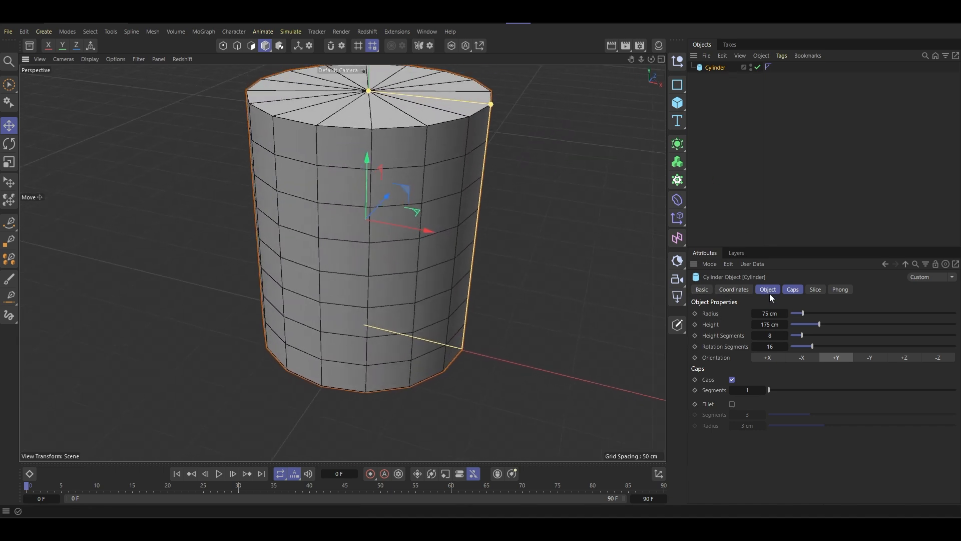
pyautogui.doubleClick(770, 347)
pyautogui.write('24')
pyautogui.press('Return')
pyautogui.scroll(-4, 515, 289)
pyautogui.keyDown('alt'); pyautogui.moveTo(344, 262); pyautogui.dragTo(417, 266); pyautogui.keyUp('alt')
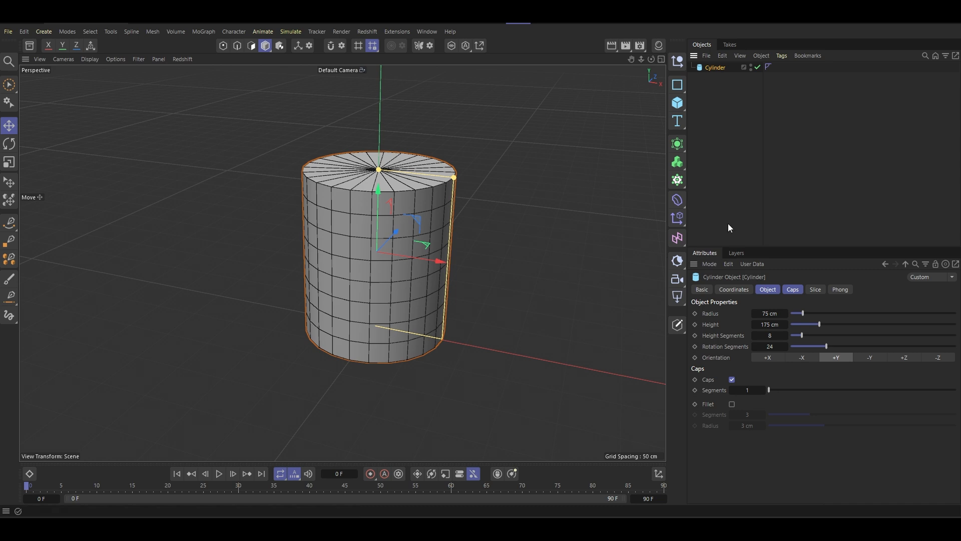
# - Set the cylinder's rotation segments to 16 and convert it to an editable polygon object
pyautogui.doubleClick(778, 346)
pyautogui.write('16')
pyautogui.press('Return')
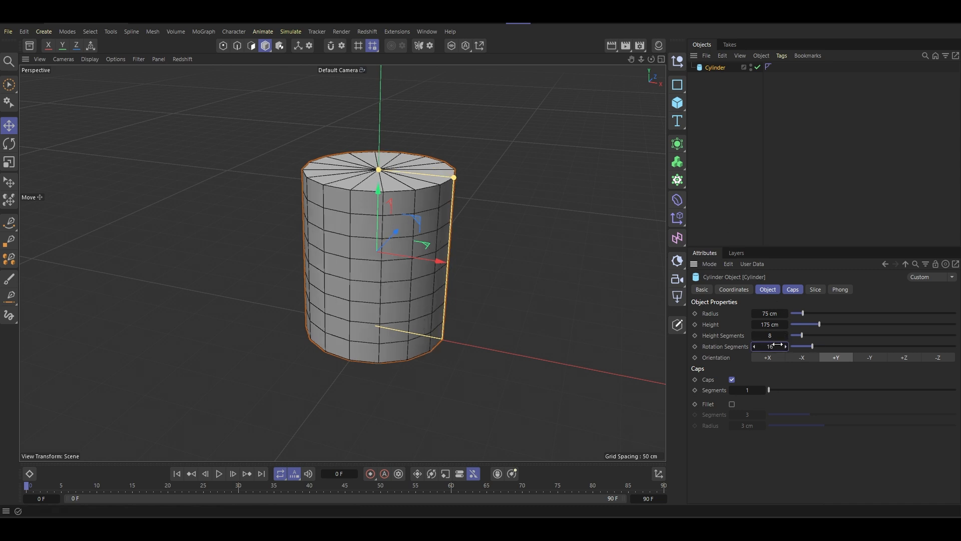
pyautogui.press('c')
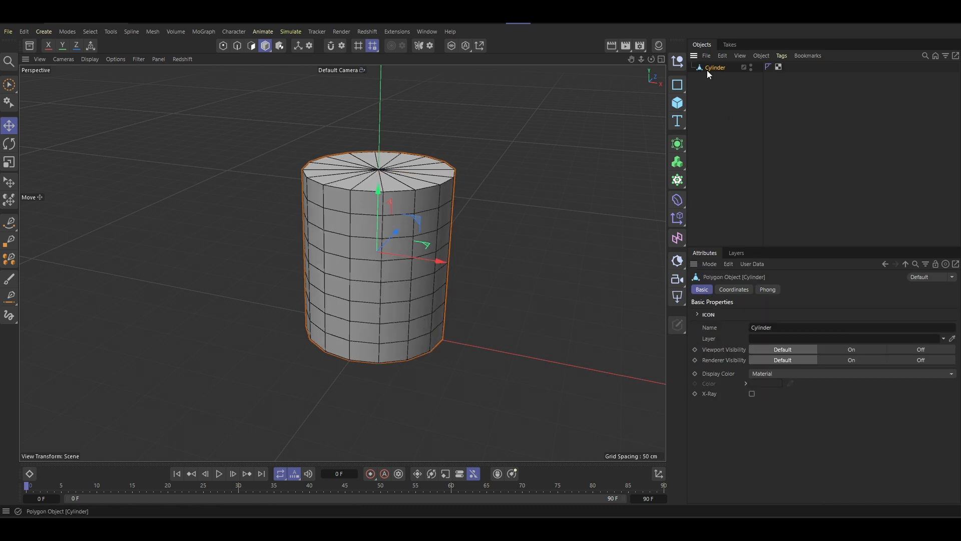
# - Switch to polygon mode and hide the viewport's grid to view the cylinder from below
pyautogui.click(252, 46)
pyautogui.scroll(3, 367, 248)
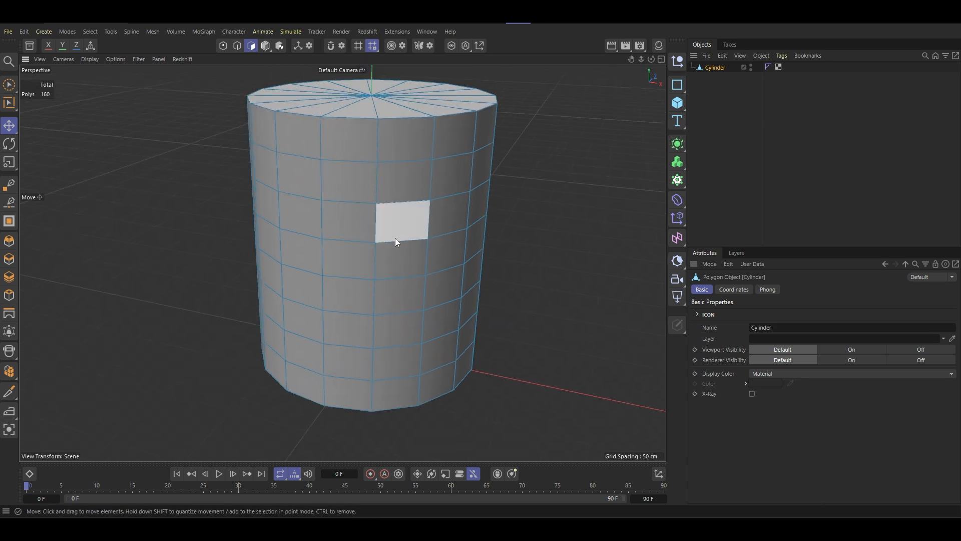
pyautogui.scroll(-3, 380, 251)
pyautogui.keyDown('alt'); pyautogui.moveTo(392, 260); pyautogui.dragTo(369, 169); pyautogui.keyUp('alt')
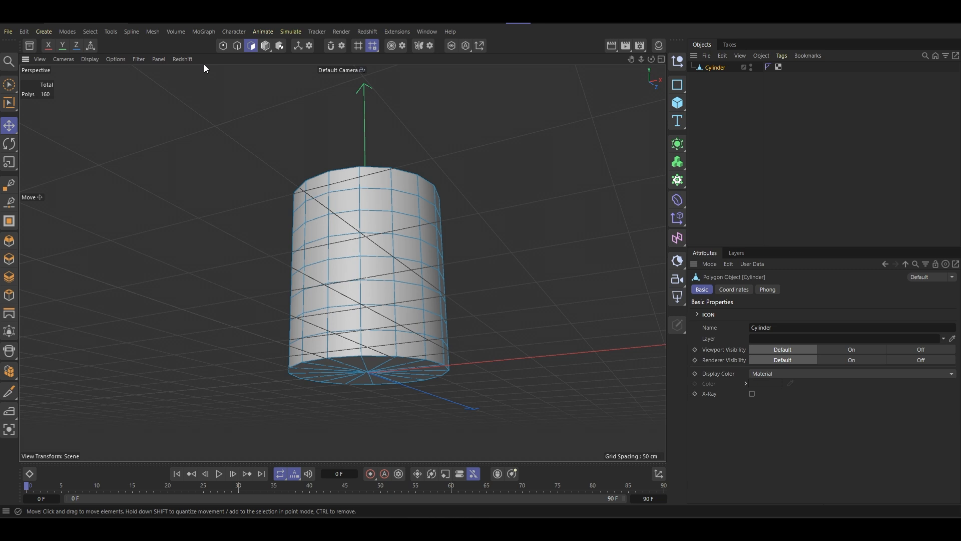
pyautogui.click(157, 59)
pyautogui.moveTo(139, 60)
pyautogui.click(148, 130)
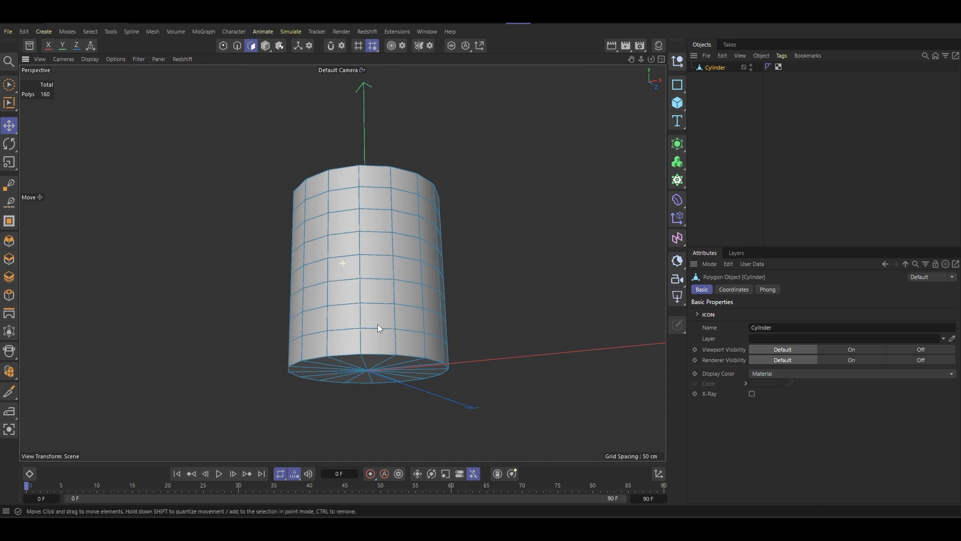
pyautogui.keyDown('alt'); pyautogui.moveTo(377, 324); pyautogui.dragTo(344, 264); pyautogui.keyUp('alt')
# - Select the edge loop around the cylinder's bottom rim and try to scale it outward
pyautogui.press('u')
pyautogui.press('l')
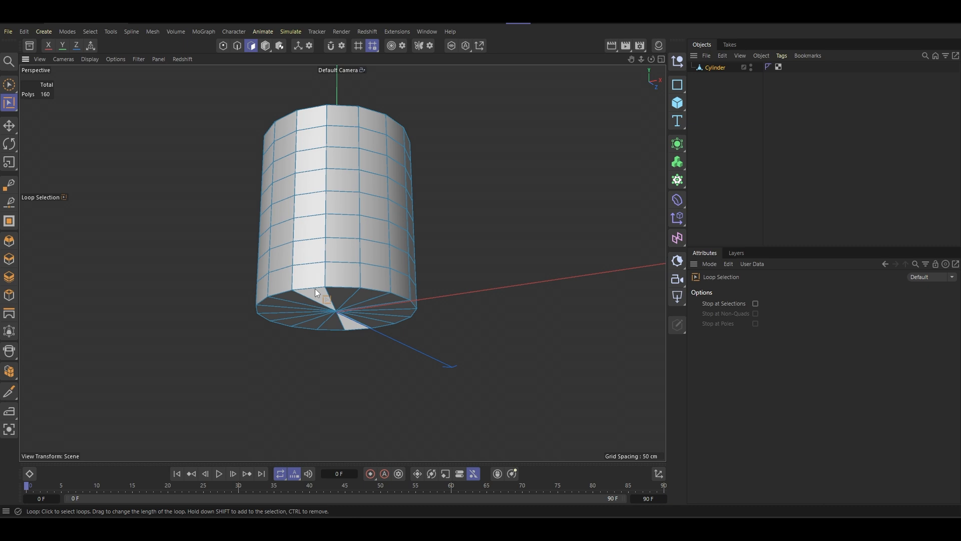
pyautogui.scroll(3, 199, 167)
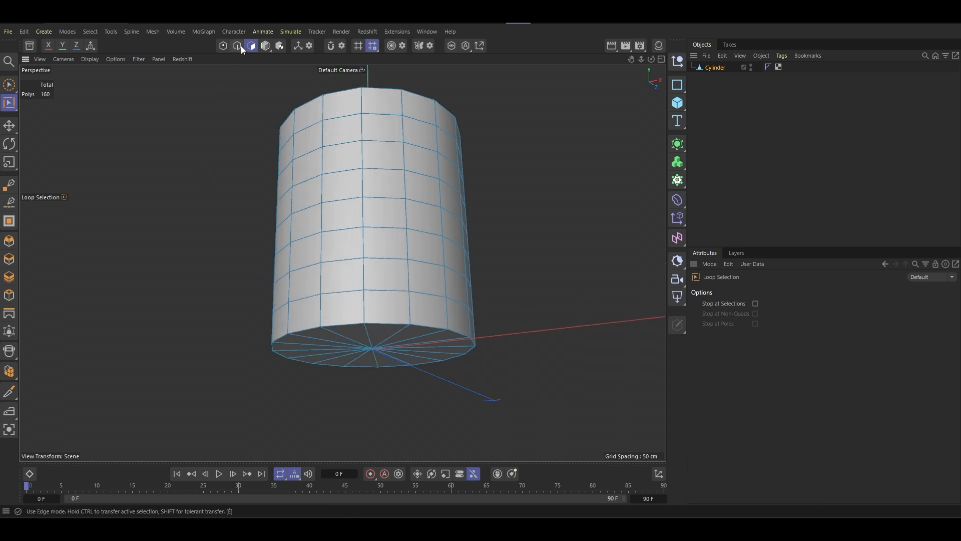
pyautogui.click(240, 46)
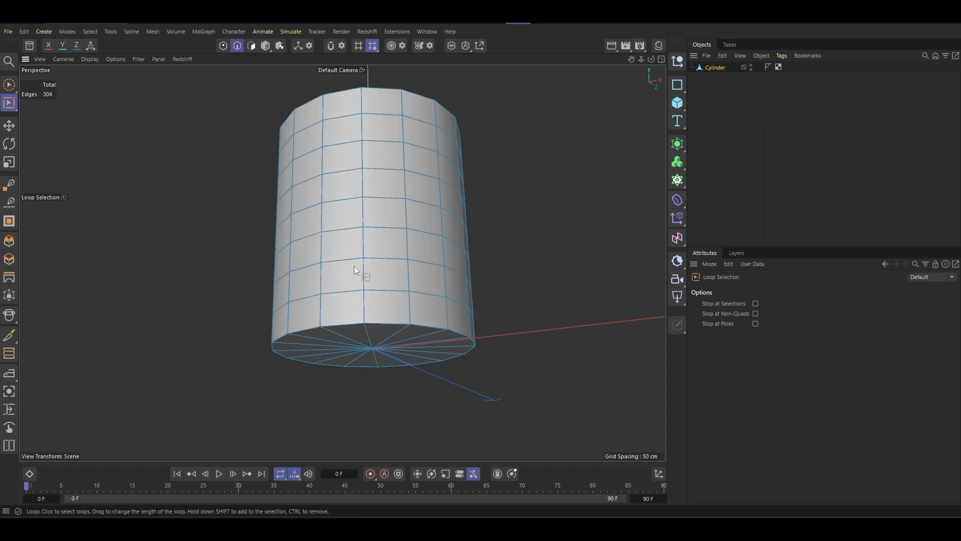
pyautogui.click(352, 323)
pyautogui.moveTo(390, 321)
pyautogui.keyDown('alt'); pyautogui.mouseDown()
pyautogui.moveTo(344, 331)
pyautogui.moveTo(399, 365)
pyautogui.moveTo(404, 329)
pyautogui.mouseUp(); pyautogui.keyUp('alt')
pyautogui.press('t')
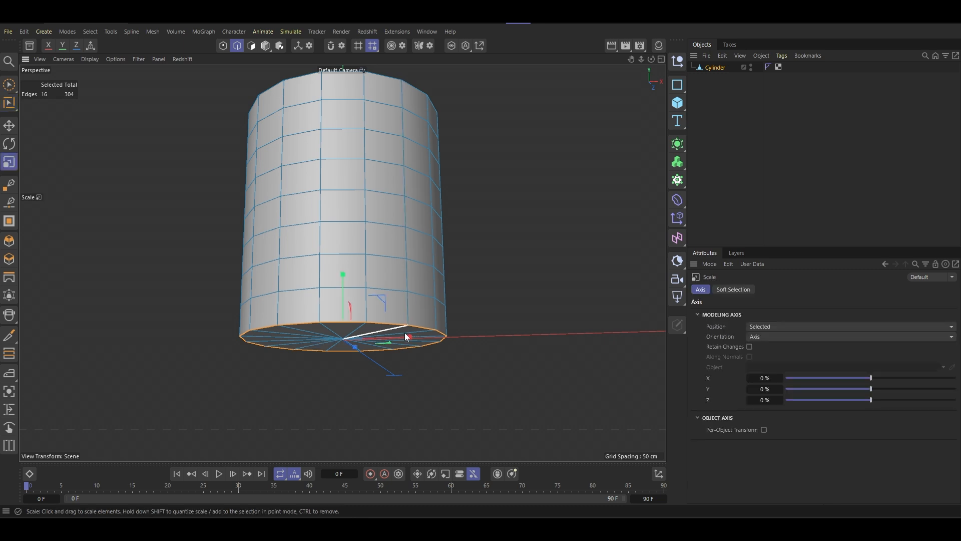
pyautogui.moveTo(470, 354); pyautogui.dragTo(552, 354)
pyautogui.hotkey('ctrl', 'z')
pyautogui.scroll(-3, 385, 301)
pyautogui.keyDown('alt'); pyautogui.moveTo(385, 300); pyautogui.dragTo(384, 297); pyautogui.keyUp('alt')
# - Return to model mode and show the viewport's grid again
pyautogui.click(265, 45)
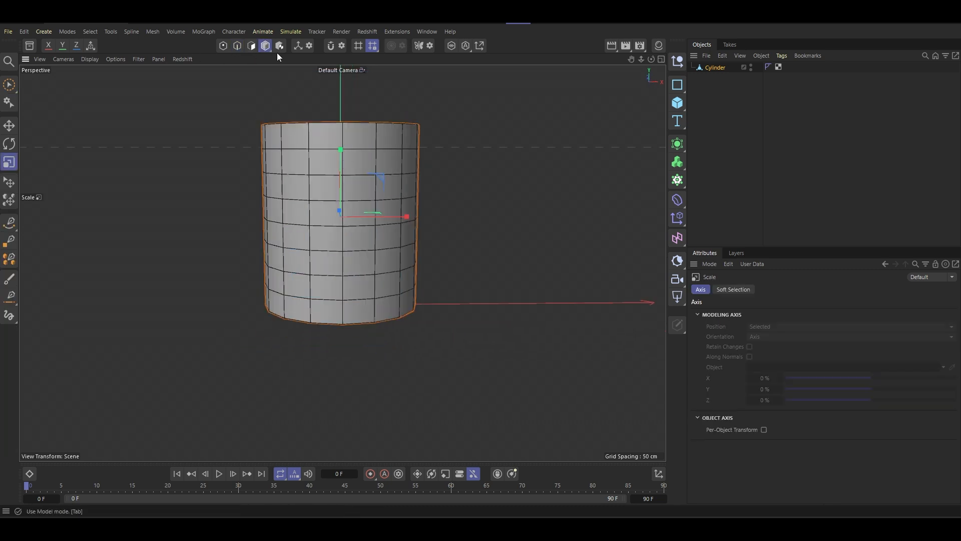
pyautogui.moveTo(300, 241)
pyautogui.keyDown('alt'); pyautogui.mouseDown()
pyautogui.moveTo(308, 260)
pyautogui.moveTo(288, 232)
pyautogui.mouseUp(); pyautogui.keyUp('alt')
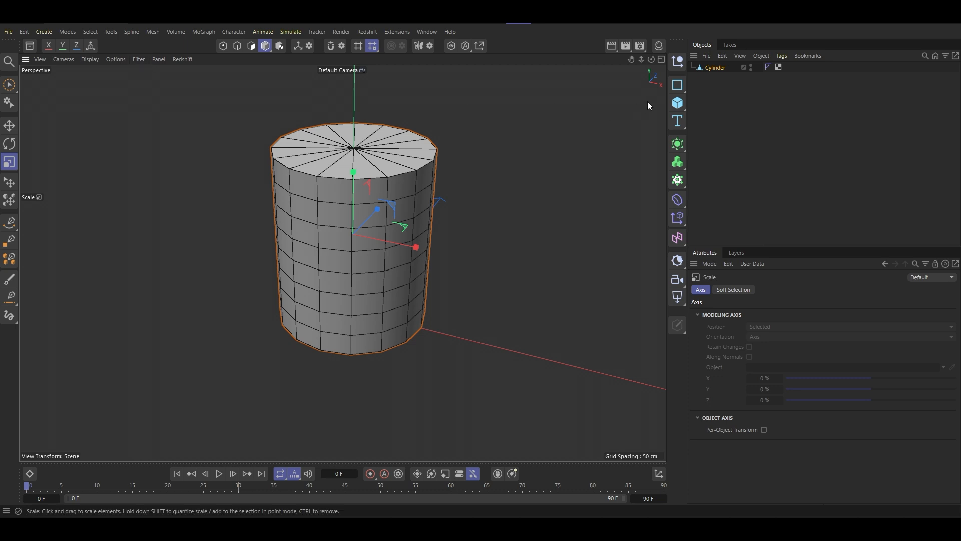
pyautogui.click(137, 60)
pyautogui.click(157, 127)
pyautogui.keyDown('alt'); pyautogui.moveTo(357, 240); pyautogui.dragTo(323, 259, button='middle'); pyautogui.keyUp('alt')
# - Add a Taper deformer as a child of the Cylinder with 40 % strength and a reduced curvature
pyautogui.click(678, 199)
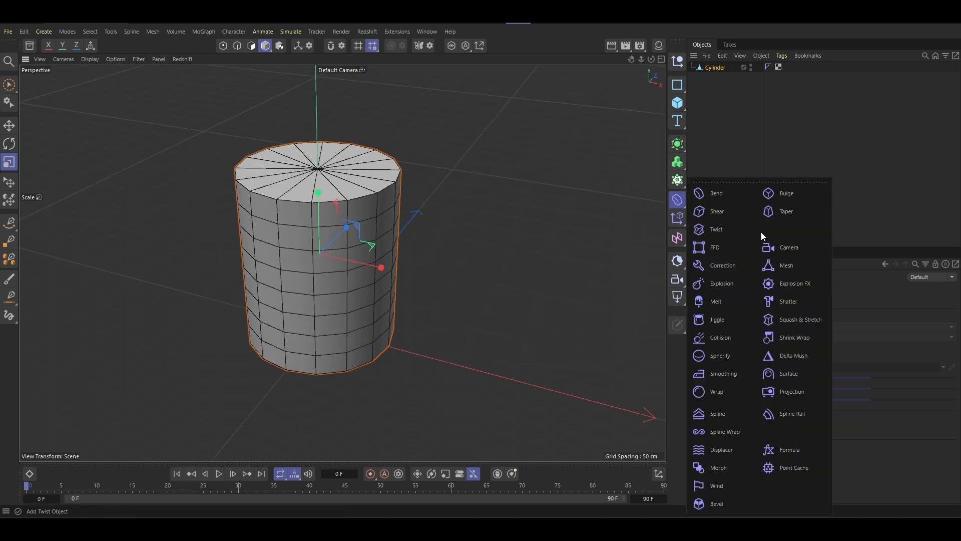
pyautogui.keyDown('shift'); pyautogui.click(788, 214); pyautogui.keyUp('shift')
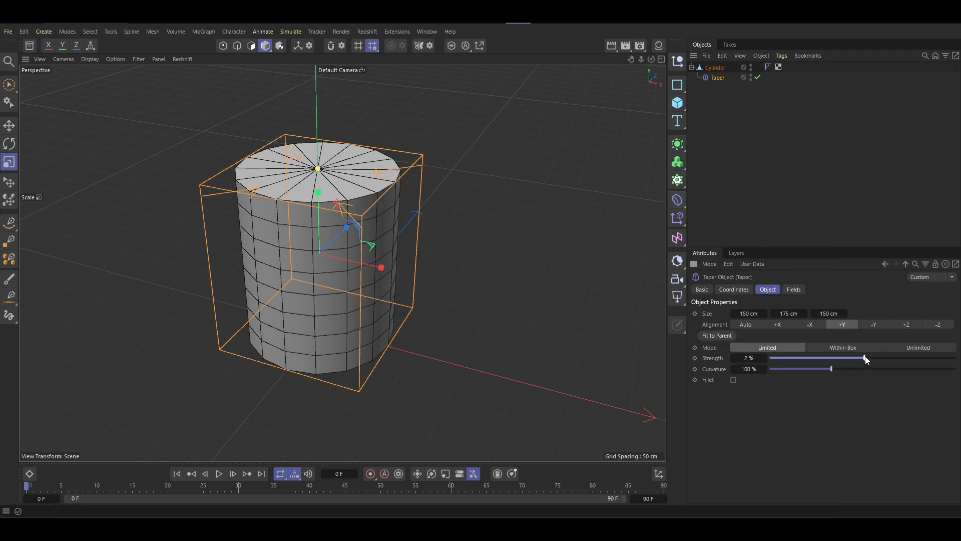
pyautogui.moveTo(863, 359); pyautogui.dragTo(901, 362)
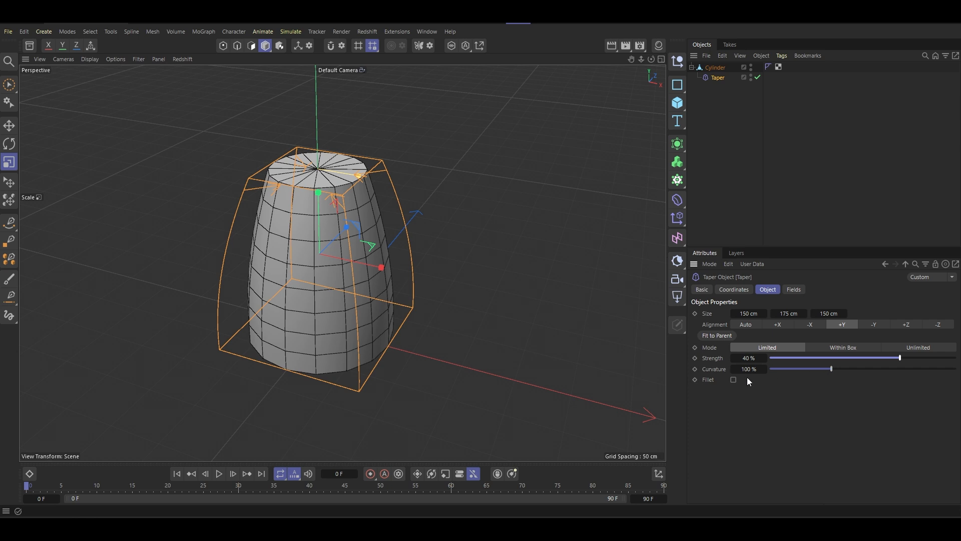
pyautogui.moveTo(832, 369); pyautogui.dragTo(813, 379)
pyautogui.keyDown('alt'); pyautogui.moveTo(368, 270); pyautogui.dragTo(324, 269); pyautogui.keyUp('alt')
# - Try rotating the Taper deformer about its Z axis
pyautogui.press('r')
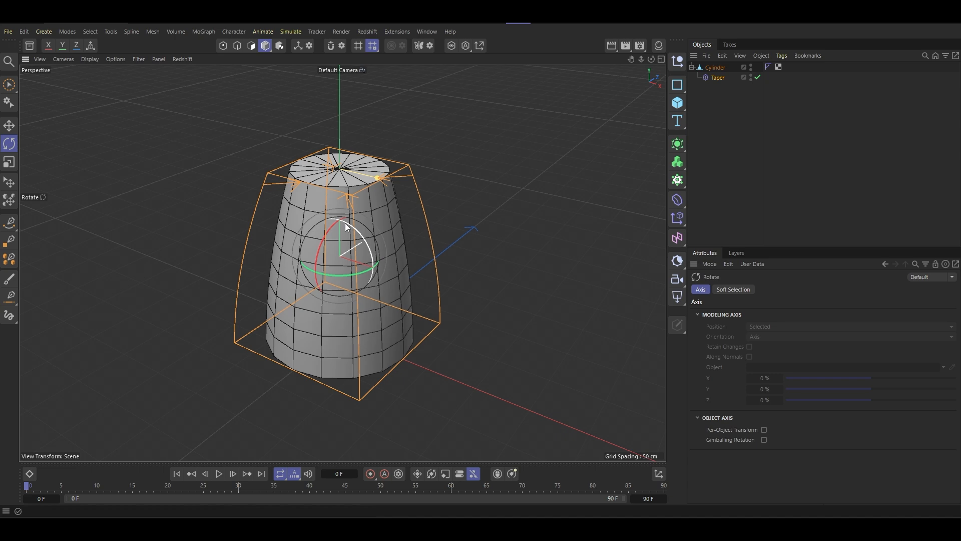
pyautogui.moveTo(365, 240); pyautogui.dragTo(253, 312)
pyautogui.moveTo(335, 275)
pyautogui.keyDown('alt'); pyautogui.mouseDown()
pyautogui.moveTo(374, 215)
pyautogui.moveTo(463, 251)
pyautogui.moveTo(268, 263)
pyautogui.moveTo(255, 279)
pyautogui.moveTo(352, 284)
pyautogui.moveTo(240, 235)
pyautogui.moveTo(398, 235)
pyautogui.moveTo(371, 249)
pyautogui.moveTo(242, 225)
pyautogui.moveTo(270, 215)
pyautogui.moveTo(181, 236)
pyautogui.moveTo(187, 221)
pyautogui.moveTo(320, 270)
pyautogui.mouseUp(); pyautogui.keyUp('alt')
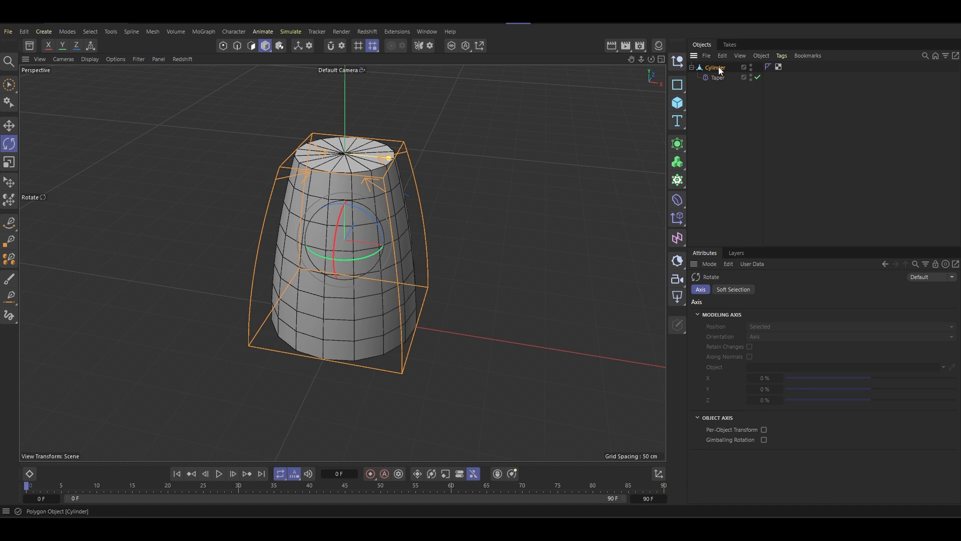
# - Select the Cylinder object and switch to polygon mode for editing its faces
pyautogui.click(714, 68)
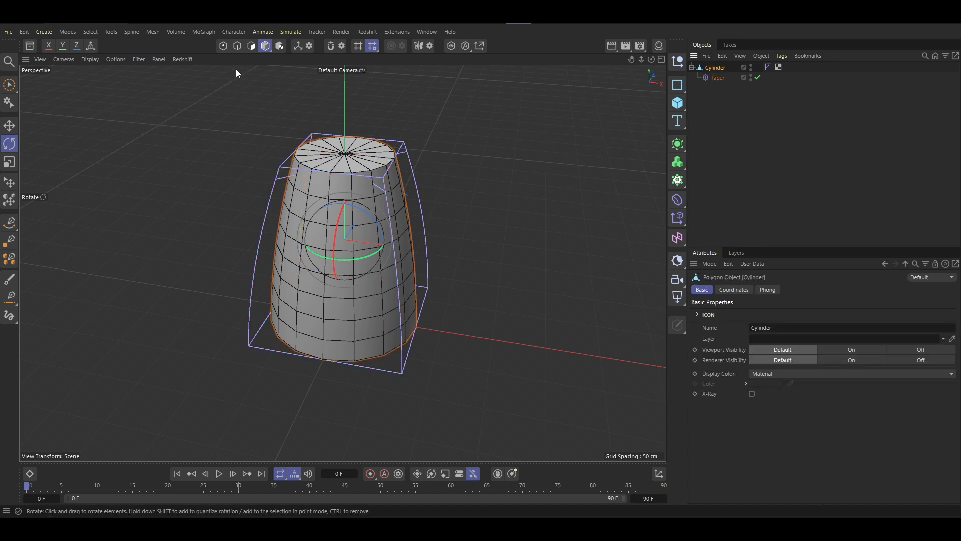
pyautogui.click(251, 46)
pyautogui.scroll(5, 353, 265)
pyautogui.keyDown('alt'); pyautogui.moveTo(354, 279); pyautogui.dragTo(308, 253); pyautogui.keyUp('alt')
pyautogui.scroll(-2, 385, 260)
pyautogui.keyDown('alt'); pyautogui.moveTo(383, 237); pyautogui.dragTo(393, 265); pyautogui.keyUp('alt')
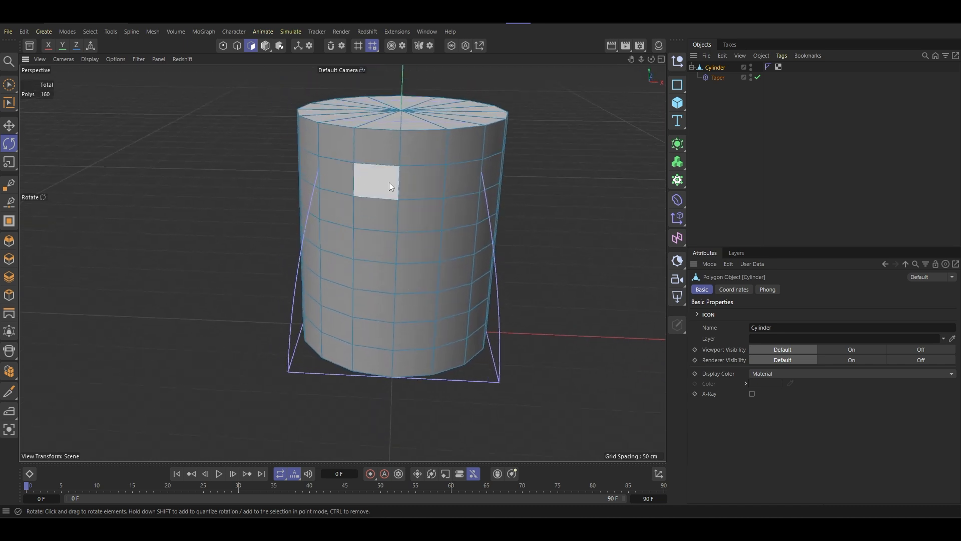
pyautogui.moveTo(389, 183)
pyautogui.keyDown('alt'); pyautogui.mouseDown()
pyautogui.moveTo(428, 164)
pyautogui.moveTo(386, 186)
pyautogui.mouseUp(); pyautogui.keyUp('alt')
pyautogui.press('k')
pyautogui.press('l')
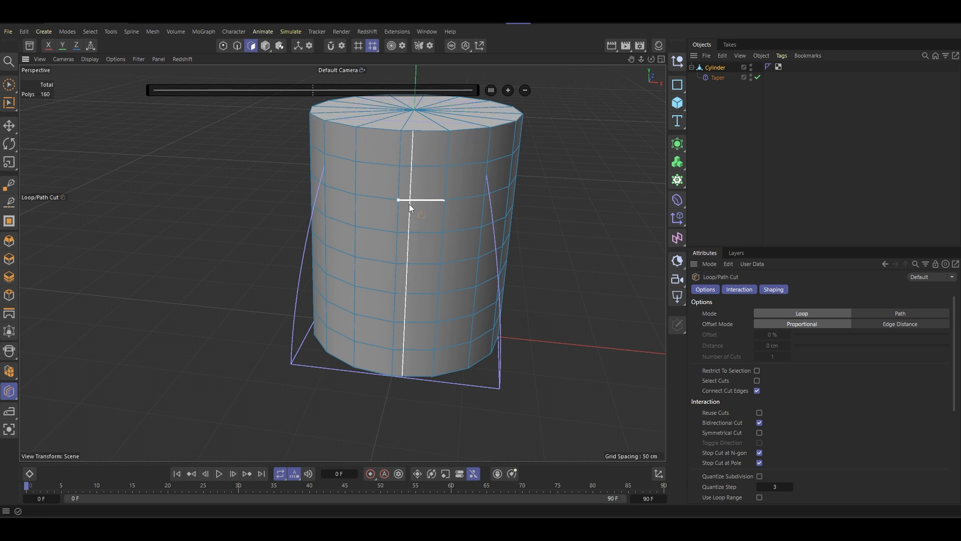
# - Try brush-selecting a band of polygons on the cylinder's front, starting in the second row from the top
pyautogui.press('9')
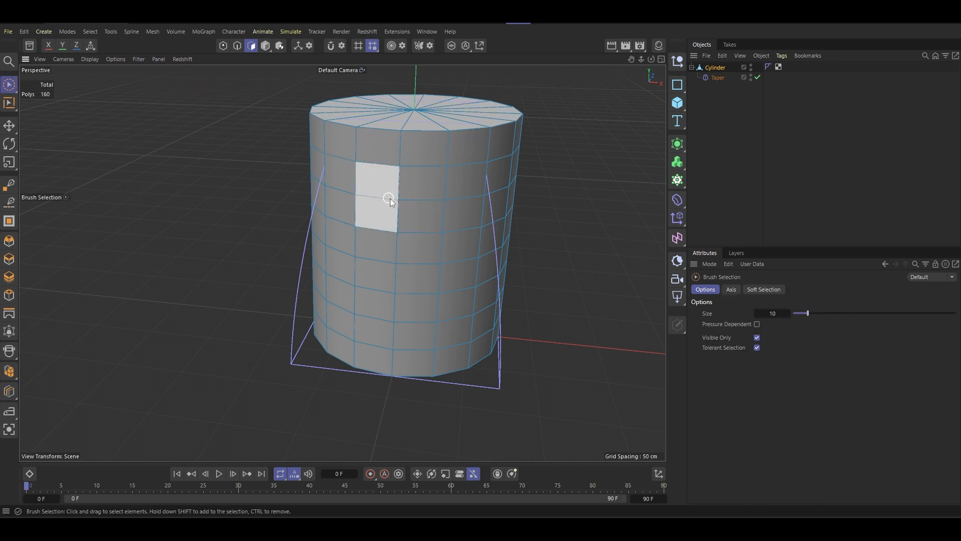
pyautogui.keyDown('alt'); pyautogui.moveTo(408, 195); pyautogui.dragTo(419, 169); pyautogui.keyUp('alt')
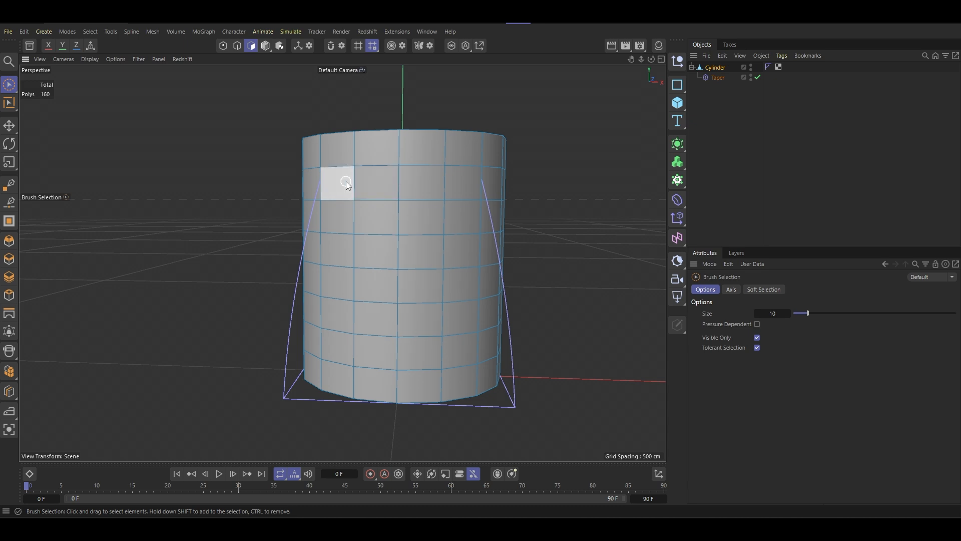
pyautogui.moveTo(337, 182)
pyautogui.mouseDown()
pyautogui.moveTo(440, 188)
pyautogui.moveTo(458, 217)
pyautogui.moveTo(347, 224)
pyautogui.mouseUp()
pyautogui.hotkey('ctrl', 'z')
pyautogui.hotkey('ctrl', 'z')
pyautogui.hotkey('ctrl', 'z')
pyautogui.hotkey('ctrl', 'z')
pyautogui.hotkey('ctrl', 'z')
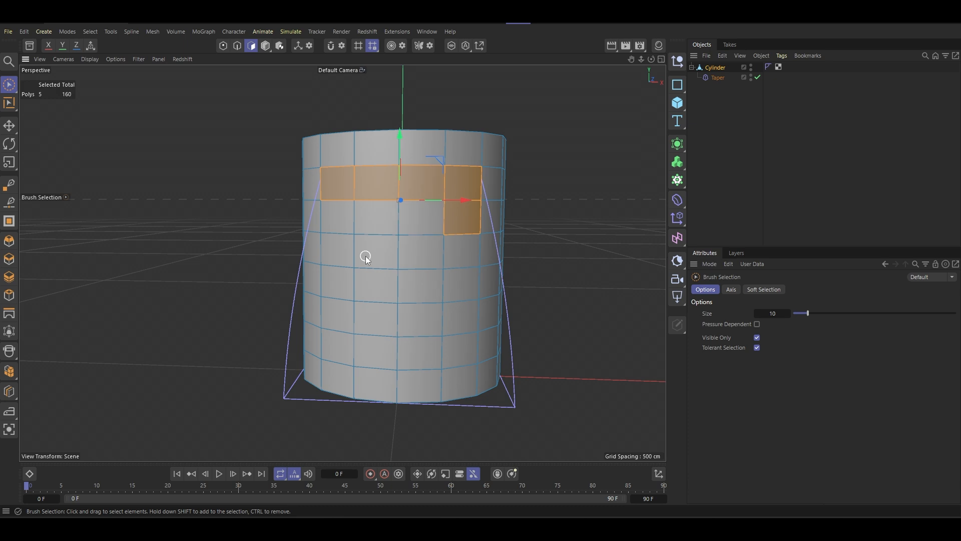
pyautogui.hotkey('ctrl', 'z')
pyautogui.hotkey('ctrl', 'z')
pyautogui.hotkey('ctrl', 'z')
# - Add a loop cut around the cylinder just below its top rim
pyautogui.press('m')
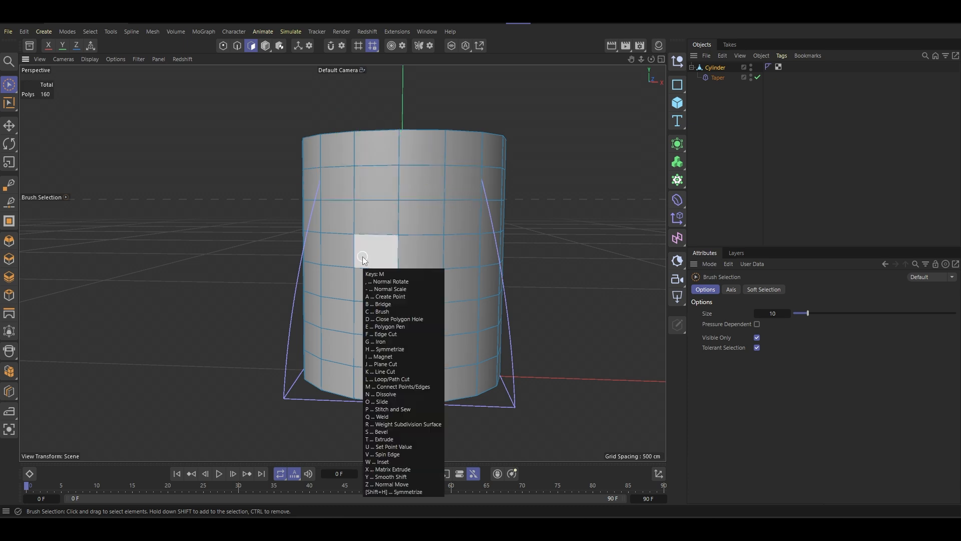
pyautogui.press('l')
pyautogui.keyDown('alt'); pyautogui.moveTo(398, 138); pyautogui.dragTo(416, 193); pyautogui.keyUp('alt')
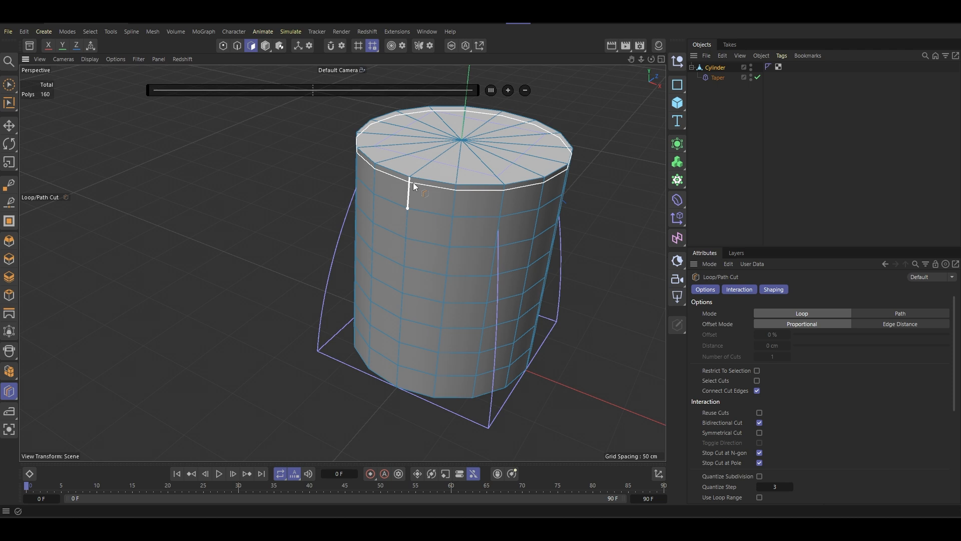
pyautogui.click(413, 182)
pyautogui.moveTo(425, 217)
pyautogui.keyDown('alt'); pyautogui.mouseDown()
pyautogui.moveTo(458, 214)
pyautogui.moveTo(486, 227)
pyautogui.moveTo(493, 216)
pyautogui.moveTo(488, 222)
pyautogui.mouseUp(); pyautogui.keyUp('alt')
# - Brush-select a four-by-four block of polygons on the cylinder's front, starting just below the upper loop cut
pyautogui.click(8, 83)
pyautogui.keyDown('alt'); pyautogui.moveTo(450, 206); pyautogui.dragTo(457, 217, button='middle'); pyautogui.keyUp('alt')
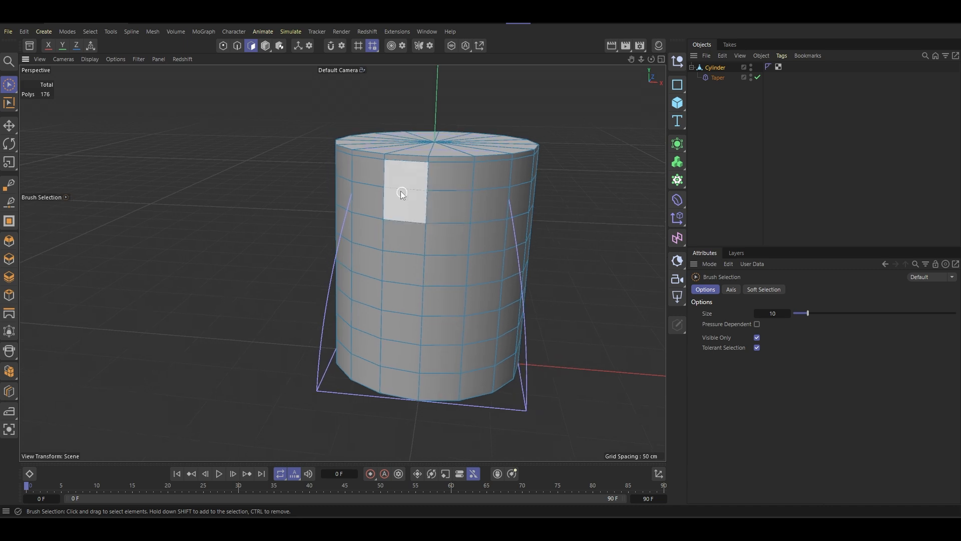
pyautogui.click(374, 179)
pyautogui.moveTo(375, 179)
pyautogui.mouseDown()
pyautogui.moveTo(477, 182)
pyautogui.moveTo(493, 206)
pyautogui.moveTo(493, 240)
pyautogui.mouseUp()
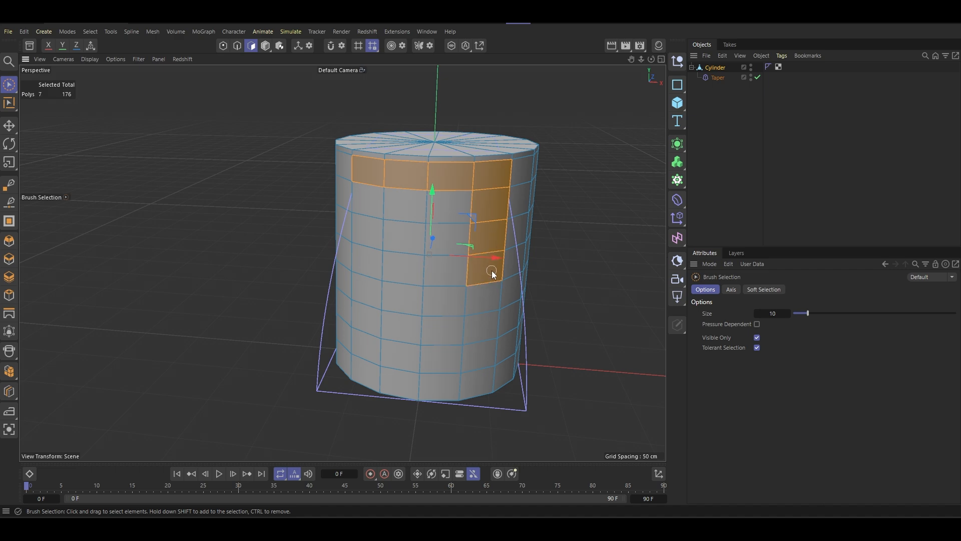
pyautogui.moveTo(493, 273)
pyautogui.mouseDown()
pyautogui.moveTo(369, 271)
pyautogui.moveTo(415, 203)
pyautogui.moveTo(452, 244)
pyautogui.moveTo(403, 233)
pyautogui.mouseUp()
pyautogui.moveTo(453, 188)
pyautogui.keyDown('alt'); pyautogui.mouseDown()
pyautogui.moveTo(519, 220)
pyautogui.moveTo(523, 236)
pyautogui.mouseUp(); pyautogui.keyUp('alt')
pyautogui.scroll(4, 412, 211)
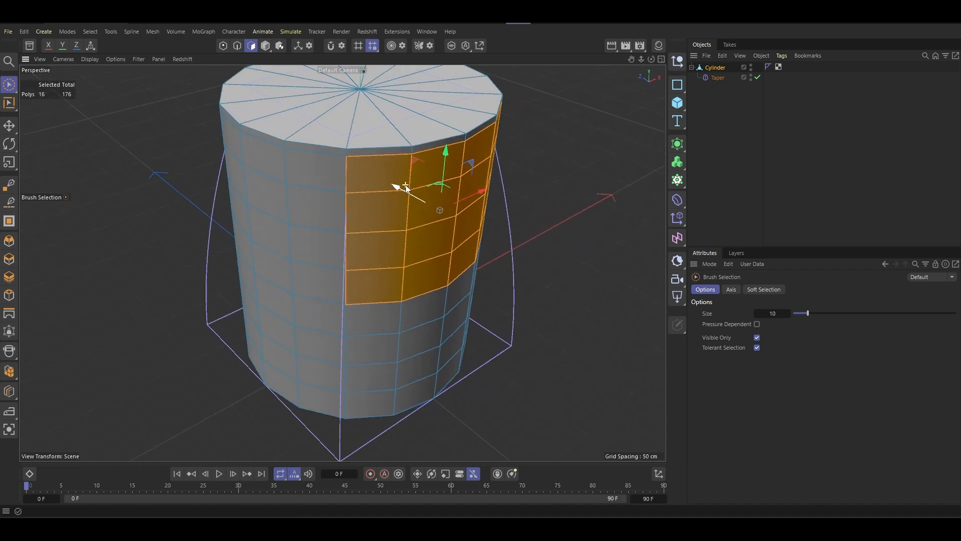
# - Inset the selected block of front polygons by 2.5 cm
pyautogui.scroll(1, 407, 188)
pyautogui.keyDown('alt'); pyautogui.moveTo(406, 188); pyautogui.dragTo(385, 185, button='middle'); pyautogui.keyUp('alt')
pyautogui.moveTo(392, 210)
pyautogui.keyDown('alt'); pyautogui.mouseDown()
pyautogui.moveTo(407, 175)
pyautogui.moveTo(402, 205)
pyautogui.mouseUp(); pyautogui.keyUp('alt')
pyautogui.keyDown('alt'); pyautogui.moveTo(401, 218); pyautogui.dragTo(376, 224, button='middle'); pyautogui.keyUp('alt')
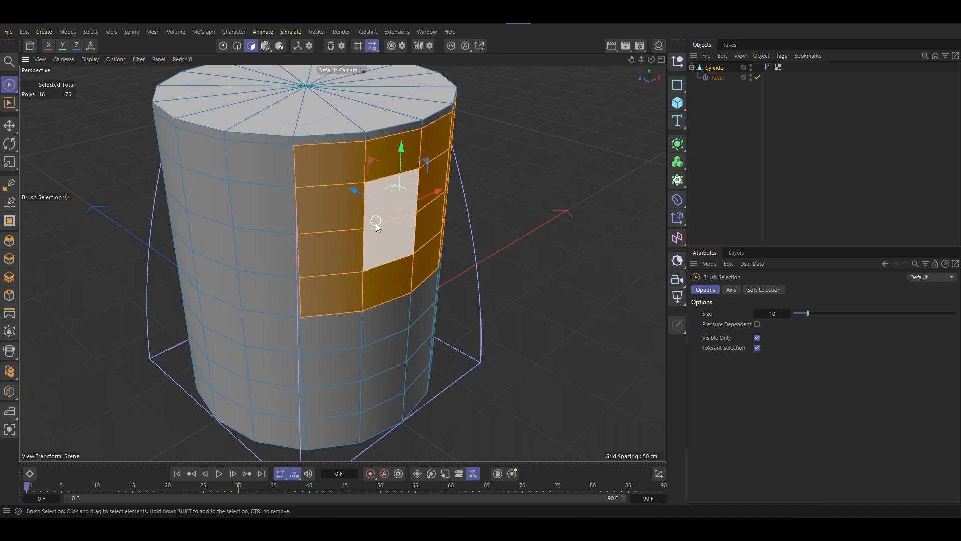
pyautogui.moveTo(377, 223)
pyautogui.keyDown('alt'); pyautogui.mouseDown()
pyautogui.moveTo(368, 224)
pyautogui.moveTo(384, 233)
pyautogui.mouseUp(); pyautogui.keyUp('alt')
pyautogui.rightClick(430, 214)
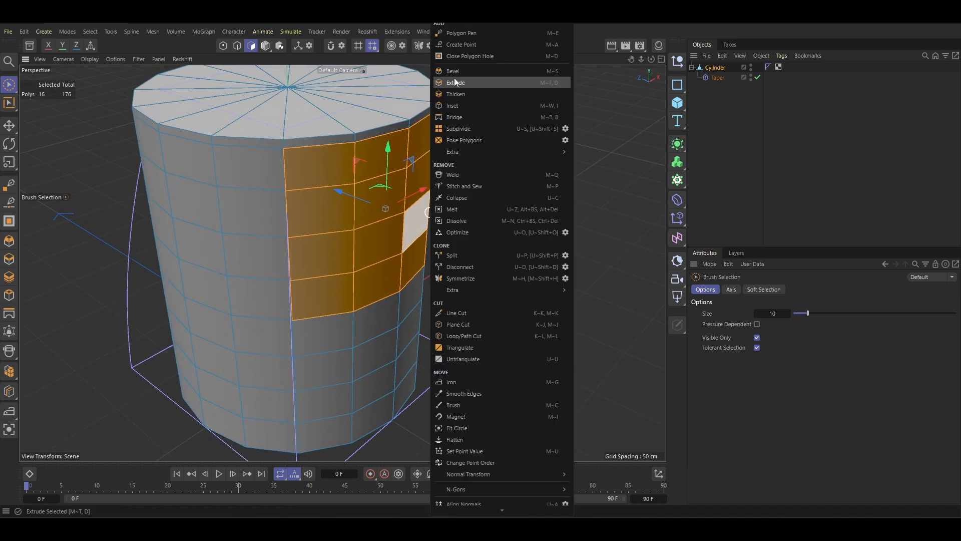
pyautogui.click(454, 106)
pyautogui.keyDown('alt'); pyautogui.moveTo(463, 107); pyautogui.dragTo(365, 184); pyautogui.keyUp('alt')
pyautogui.moveTo(512, 162); pyautogui.dragTo(488, 168)
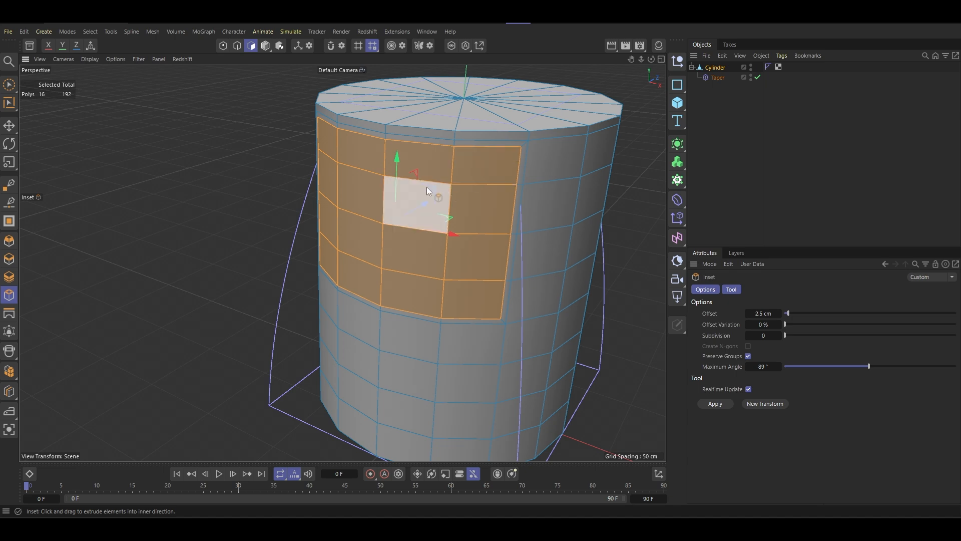
# - Extrude the inset polygons inward to an offset of -4.6 cm to form a recessed panel
pyautogui.keyDown('alt'); pyautogui.moveTo(427, 188); pyautogui.dragTo(456, 143); pyautogui.keyUp('alt')
pyautogui.rightClick(520, 166)
pyautogui.click(551, 84)
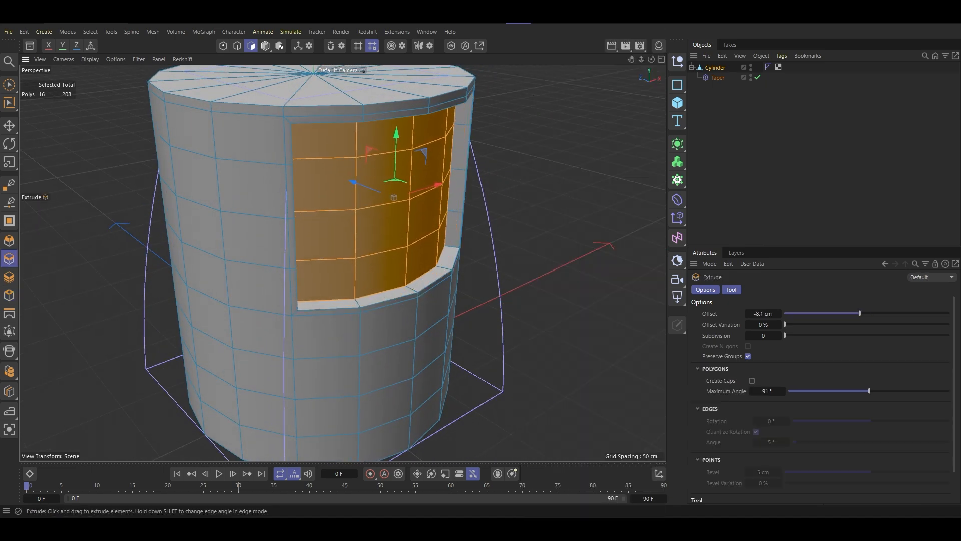
pyautogui.moveTo(432, 212)
pyautogui.mouseDown()
pyautogui.moveTo(449, 212)
pyautogui.moveTo(332, 200)
pyautogui.moveTo(395, 221)
pyautogui.moveTo(334, 183)
pyautogui.moveTo(434, 217)
pyautogui.mouseUp()
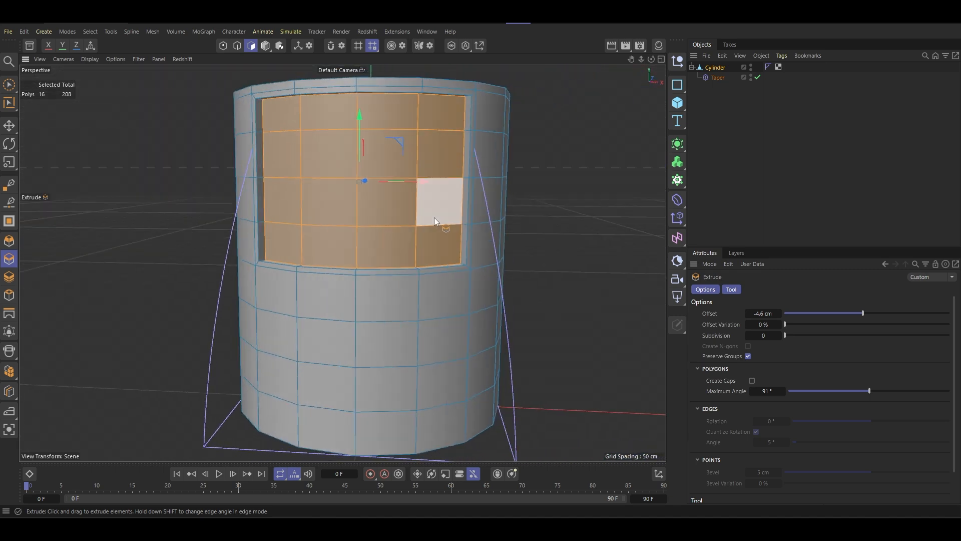
pyautogui.keyDown('alt'); pyautogui.moveTo(434, 217); pyautogui.dragTo(438, 162, button='middle'); pyautogui.keyUp('alt')
# - Put the cylinder under a Subdivision Surface with viewport subdivision 1, and lower the renderer subdivision to match
pyautogui.click(9, 84)
pyautogui.click(50, 101)
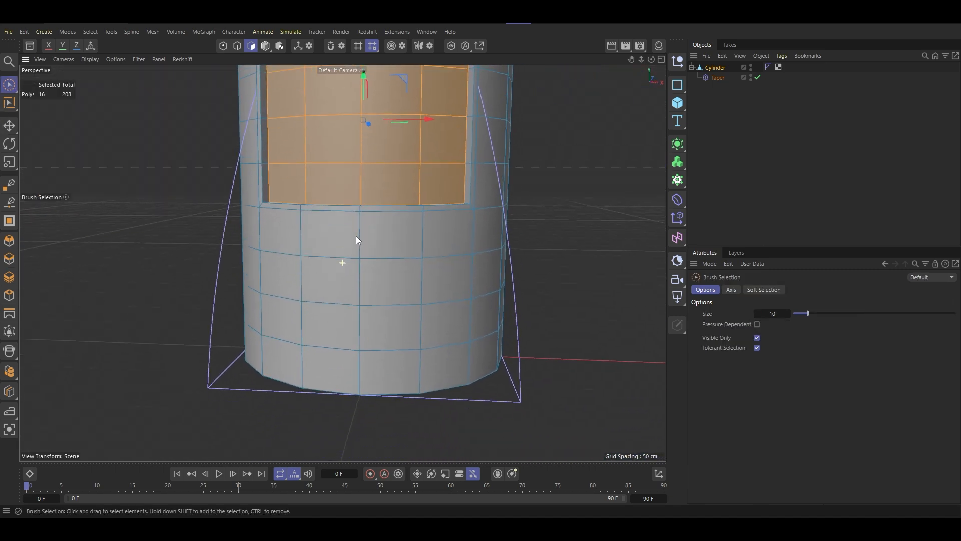
pyautogui.keyDown('alt'); pyautogui.moveTo(356, 240); pyautogui.dragTo(380, 254); pyautogui.keyUp('alt')
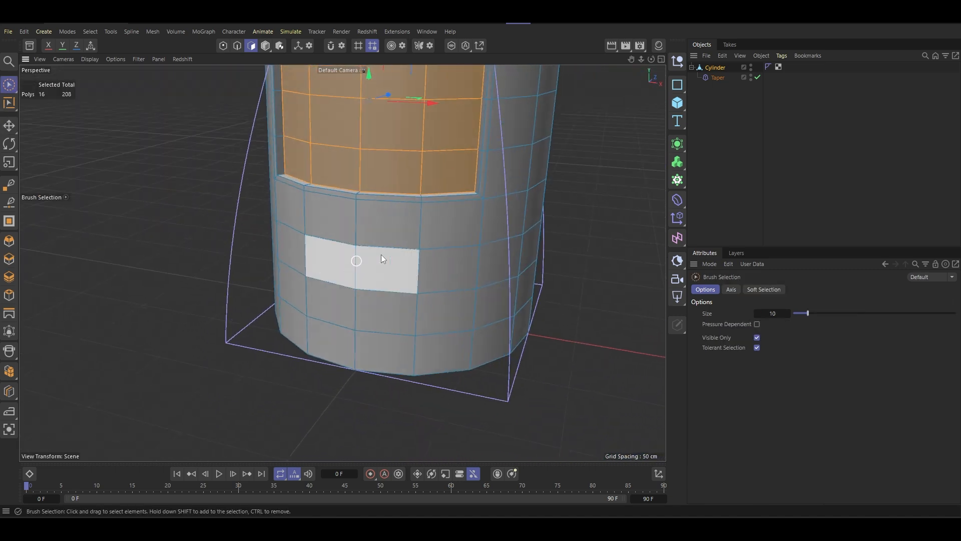
pyautogui.keyDown('alt'); pyautogui.click(681, 146); pyautogui.keyUp('alt')
pyautogui.keyDown('alt'); pyautogui.moveTo(440, 360); pyautogui.dragTo(397, 255); pyautogui.keyUp('alt')
pyautogui.keyDown('alt'); pyautogui.moveTo(382, 202); pyautogui.dragTo(379, 156); pyautogui.keyUp('alt')
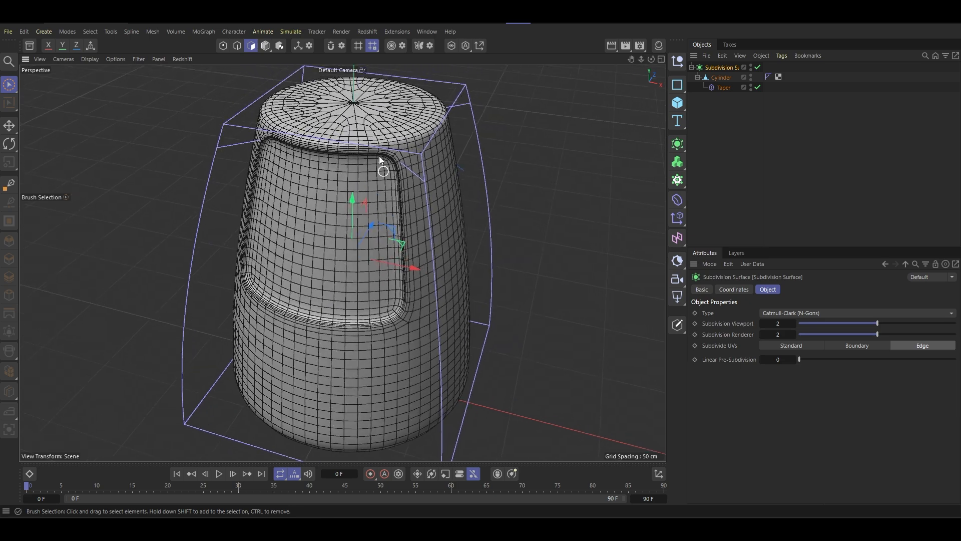
pyautogui.click(826, 324)
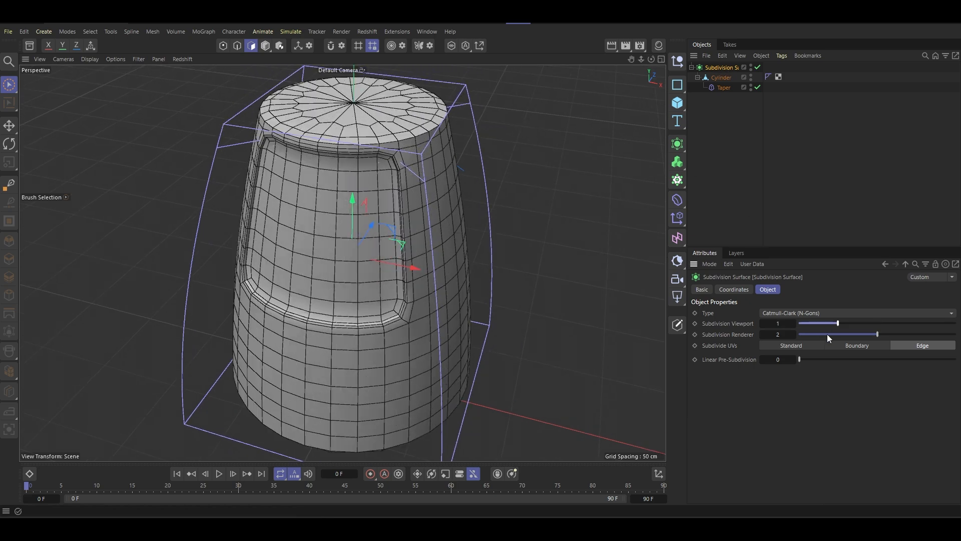
pyautogui.click(835, 335)
pyautogui.moveTo(396, 260)
pyautogui.keyDown('alt'); pyautogui.mouseDown()
pyautogui.moveTo(323, 222)
pyautogui.moveTo(429, 195)
pyautogui.moveTo(492, 261)
pyautogui.moveTo(397, 260)
pyautogui.moveTo(410, 250)
pyautogui.mouseUp(); pyautogui.keyUp('alt')
# - Set the Taper deformer's curvature to 35 %
pyautogui.click(722, 88)
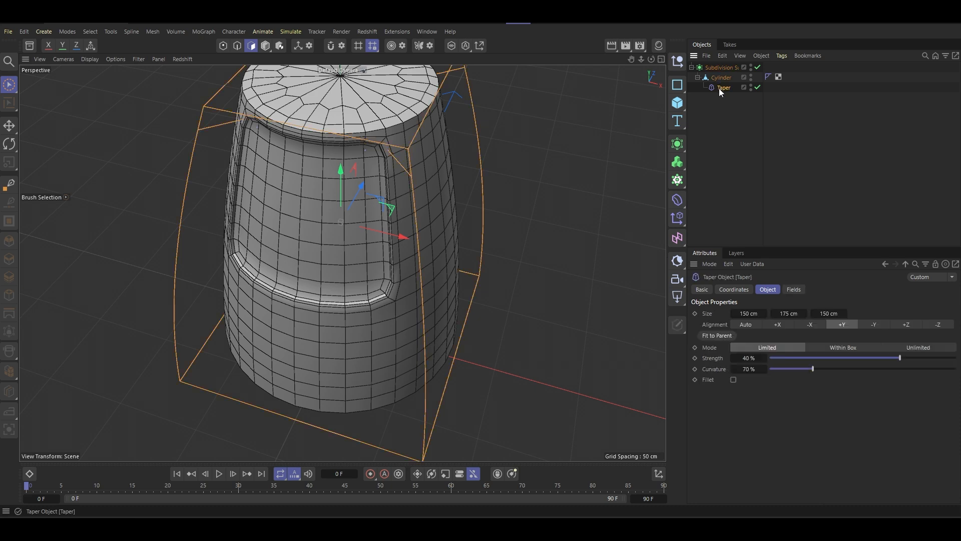
pyautogui.moveTo(812, 369)
pyautogui.mouseDown()
pyautogui.moveTo(758, 374)
pyautogui.moveTo(796, 375)
pyautogui.mouseUp()
pyautogui.click(753, 369)
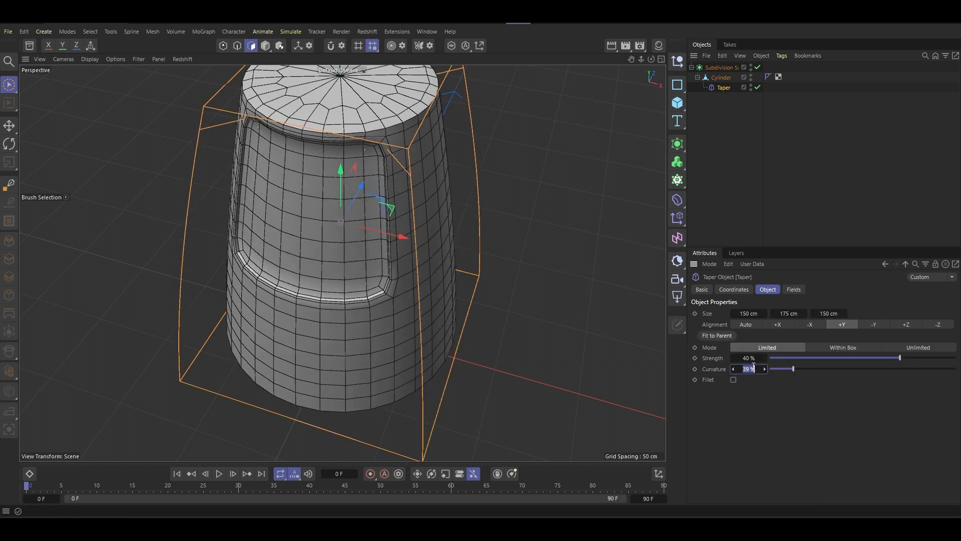
pyautogui.write('35')
pyautogui.press('Return')
# - Turn off the Subdivision Surface so the cylinder's base mesh shows without smoothing
pyautogui.moveTo(395, 191)
pyautogui.keyDown('alt'); pyautogui.mouseDown()
pyautogui.moveTo(314, 172)
pyautogui.moveTo(382, 200)
pyautogui.moveTo(395, 180)
pyautogui.mouseUp(); pyautogui.keyUp('alt')
pyautogui.keyDown('alt'); pyautogui.moveTo(395, 181); pyautogui.dragTo(389, 190, button='right'); pyautogui.keyUp('alt')
pyautogui.keyDown('alt'); pyautogui.moveTo(388, 191); pyautogui.dragTo(412, 164, button='middle'); pyautogui.keyUp('alt')
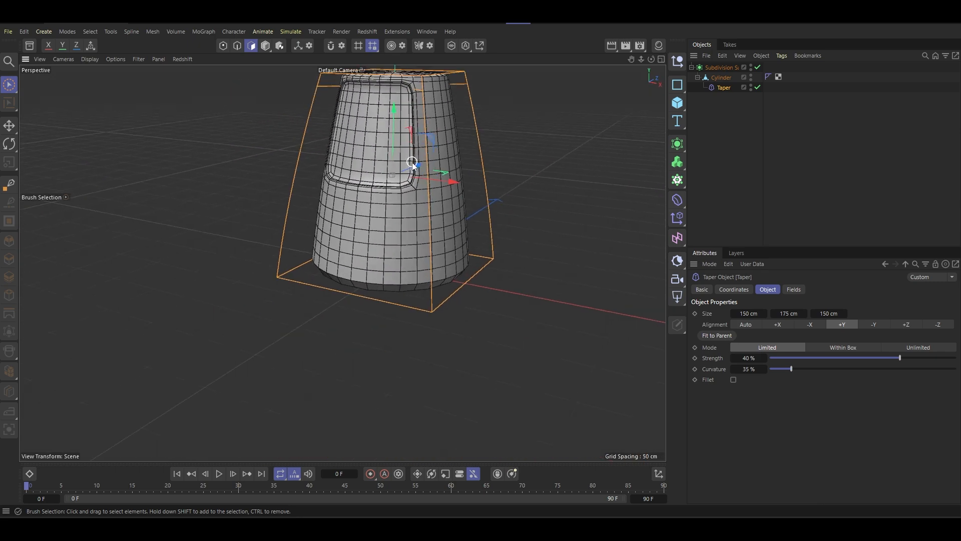
pyautogui.keyDown('alt'); pyautogui.moveTo(412, 164); pyautogui.dragTo(657, 115); pyautogui.keyUp('alt')
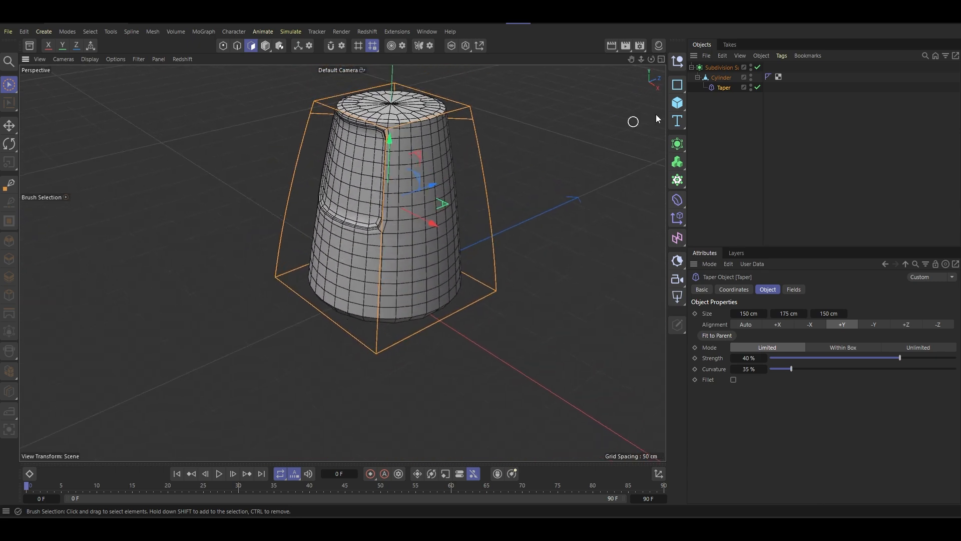
pyautogui.click(757, 67)
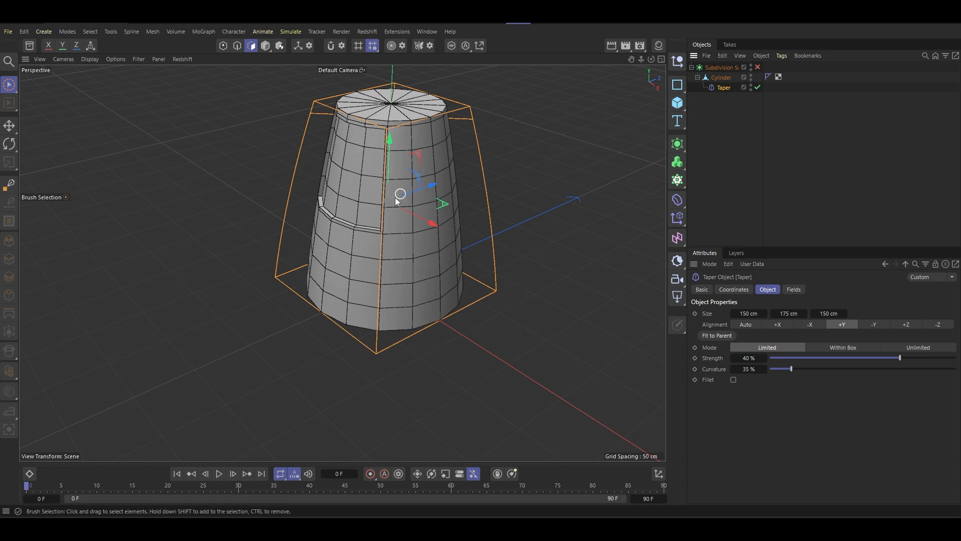
pyautogui.keyDown('alt'); pyautogui.moveTo(395, 198); pyautogui.dragTo(403, 239, button='right'); pyautogui.keyUp('alt')
pyautogui.keyDown('alt'); pyautogui.moveTo(416, 191); pyautogui.dragTo(483, 163); pyautogui.keyUp('alt')
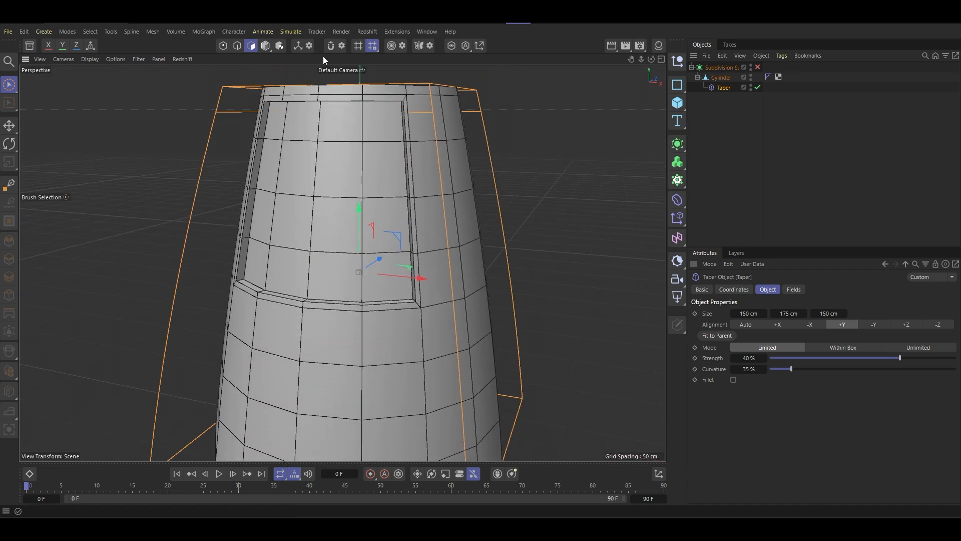
# - Select the Cylinder and add a loop cut at 50 % offset through the second full polygon row below the recess
pyautogui.click(718, 79)
pyautogui.scroll(-4, 408, 243)
pyautogui.keyDown('alt'); pyautogui.moveTo(402, 275); pyautogui.dragTo(421, 241, button='middle'); pyautogui.keyUp('alt')
pyautogui.keyDown('alt'); pyautogui.moveTo(422, 244); pyautogui.dragTo(379, 225); pyautogui.keyUp('alt')
pyautogui.press('k')
pyautogui.press('l')
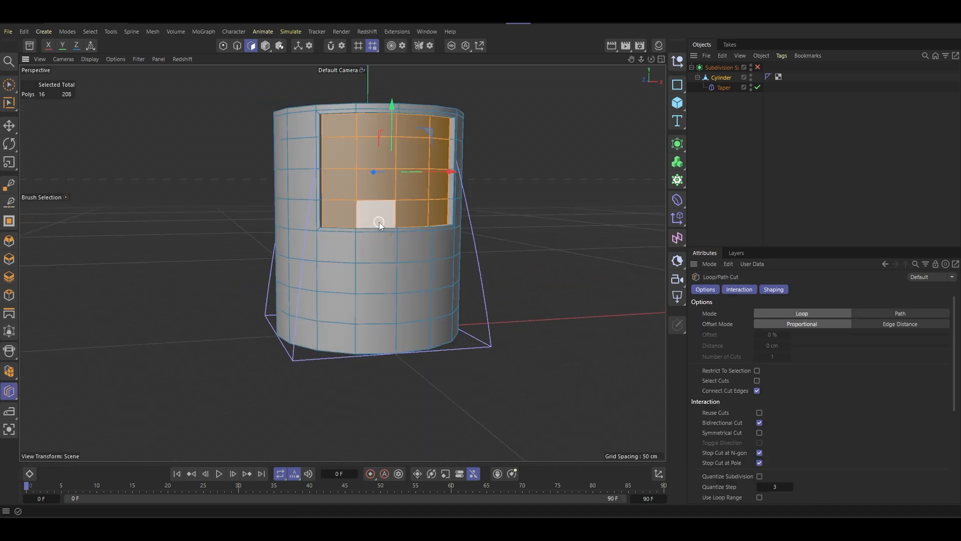
pyautogui.scroll(3, 354, 271)
pyautogui.scroll(4, 354, 272)
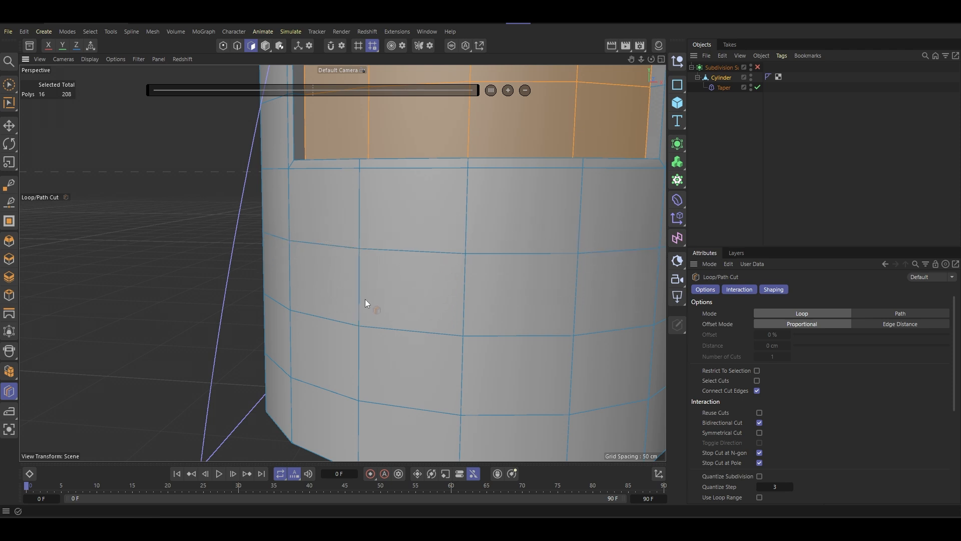
pyautogui.click(362, 292)
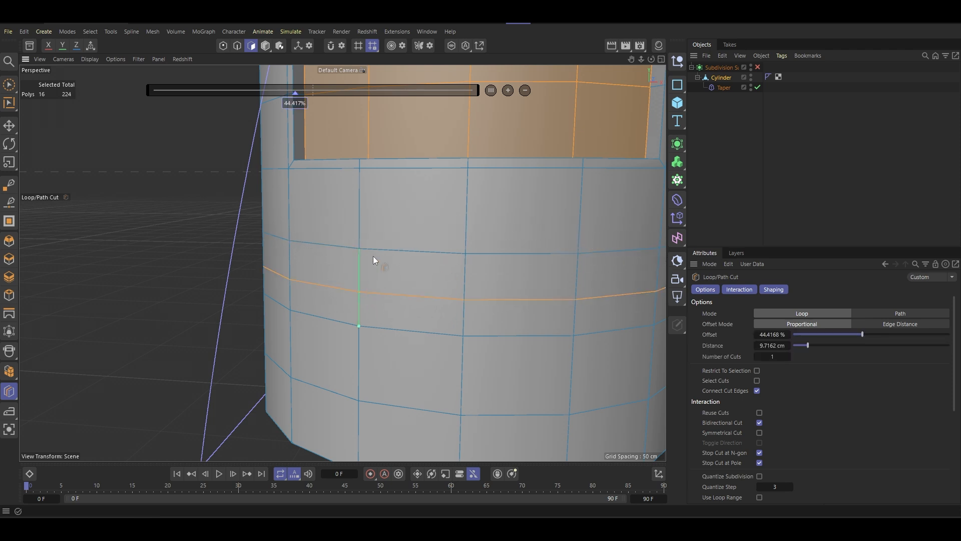
pyautogui.click(771, 335)
pyautogui.write('50')
pyautogui.press('Return')
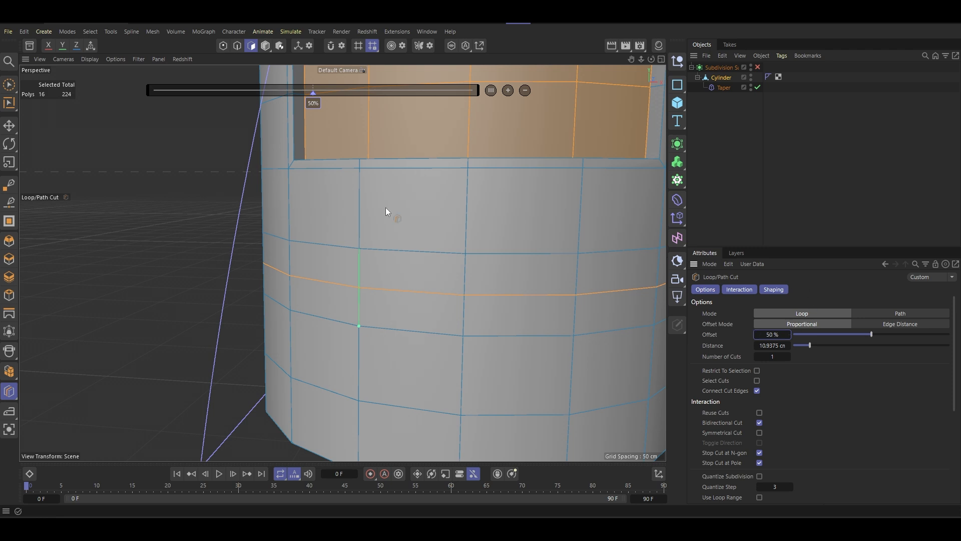
# - Add a loop cut at 50 % offset through the first full polygon row directly below the recess
pyautogui.click(360, 209)
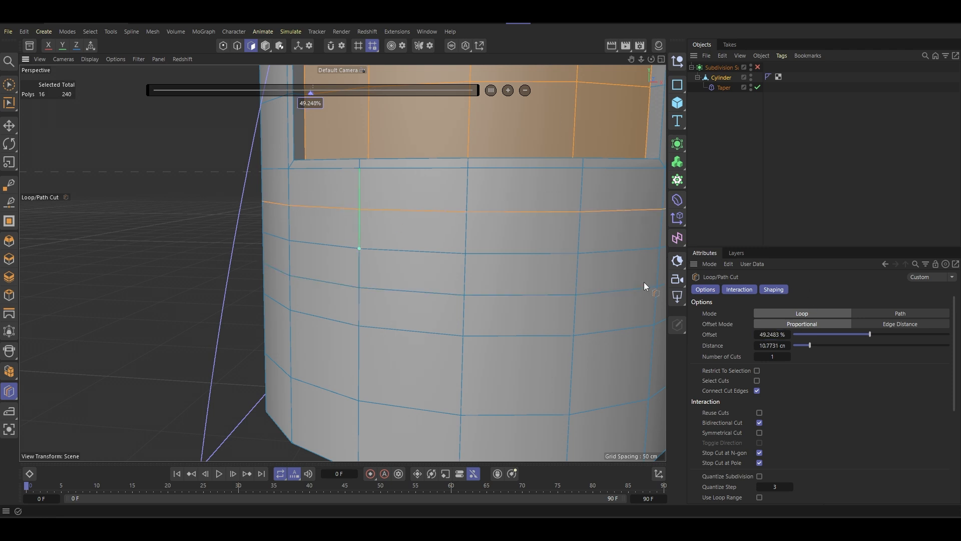
pyautogui.click(771, 335)
pyautogui.write('50')
pyautogui.press('Return')
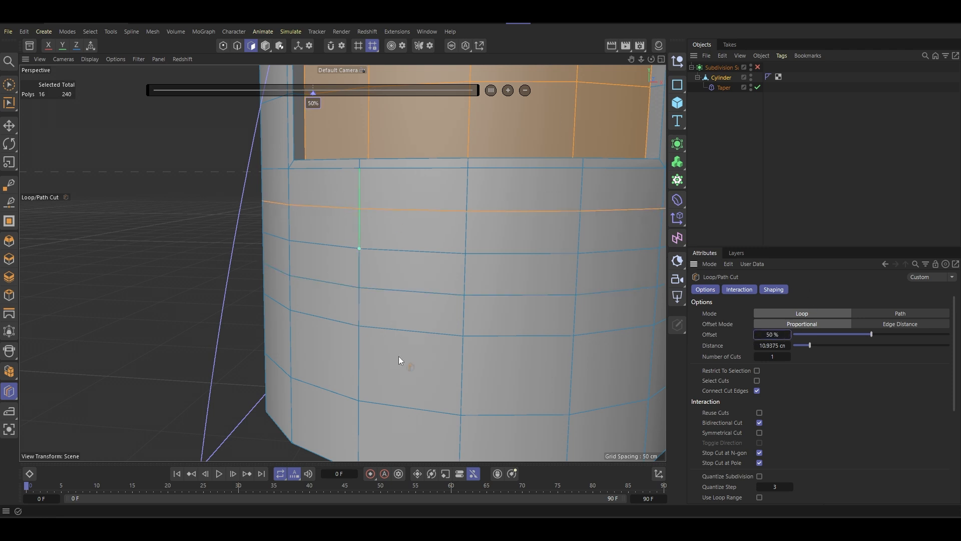
# - Add a loop cut at 50 % offset through the third full polygon row below the recess
pyautogui.click(358, 369)
pyautogui.click(769, 335)
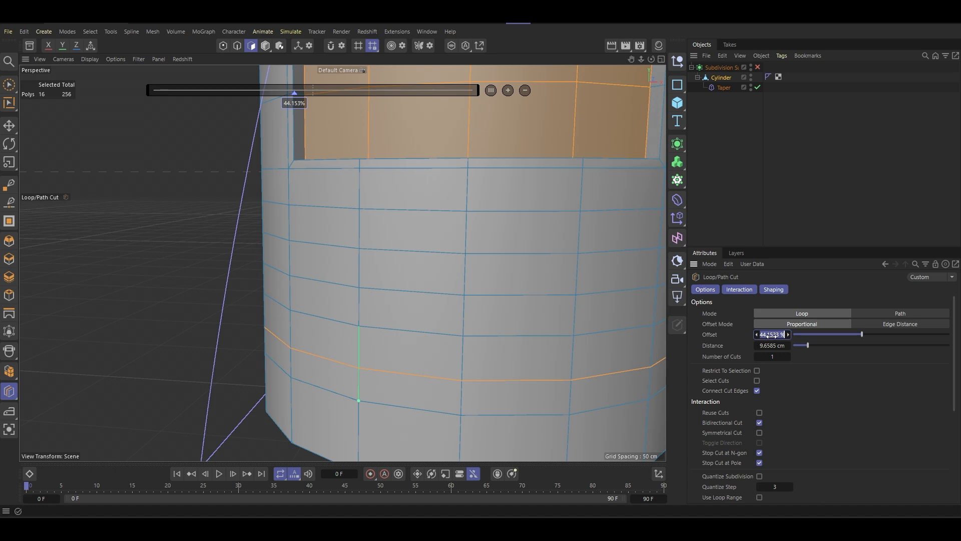
pyautogui.write('50')
pyautogui.press('Return')
# - Add a loop cut at 75 % offset in the narrow band just above the lowest of the three new loops
pyautogui.scroll(-1, 485, 356)
pyautogui.scroll(-2, 485, 356)
pyautogui.keyDown('alt'); pyautogui.moveTo(485, 355); pyautogui.dragTo(452, 287, button='middle'); pyautogui.keyUp('alt')
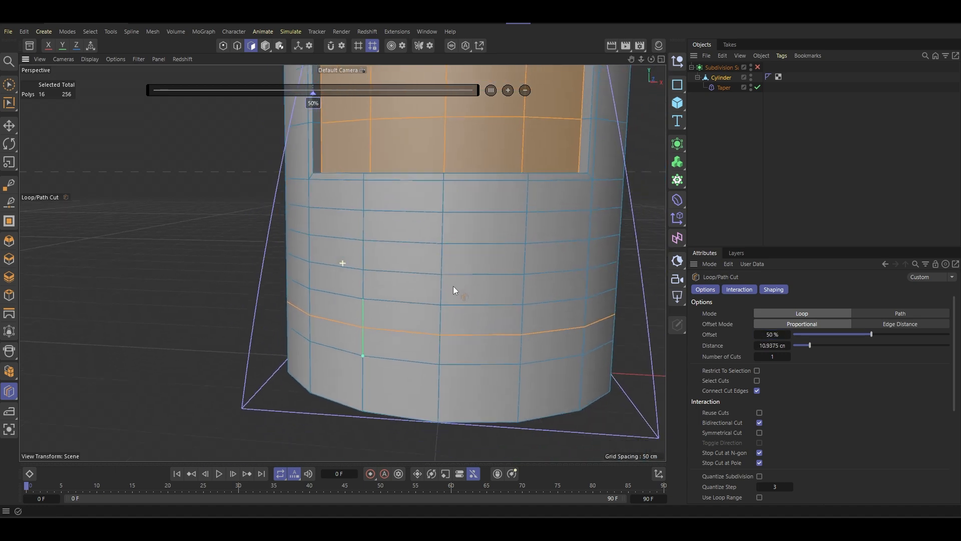
pyautogui.keyDown('alt'); pyautogui.moveTo(452, 284); pyautogui.dragTo(419, 281); pyautogui.keyUp('alt')
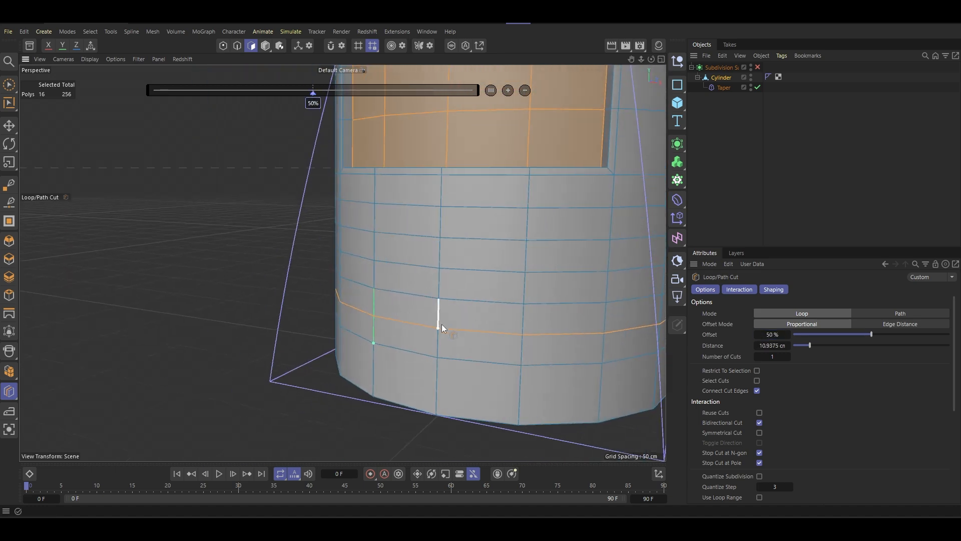
pyautogui.scroll(2, 436, 321)
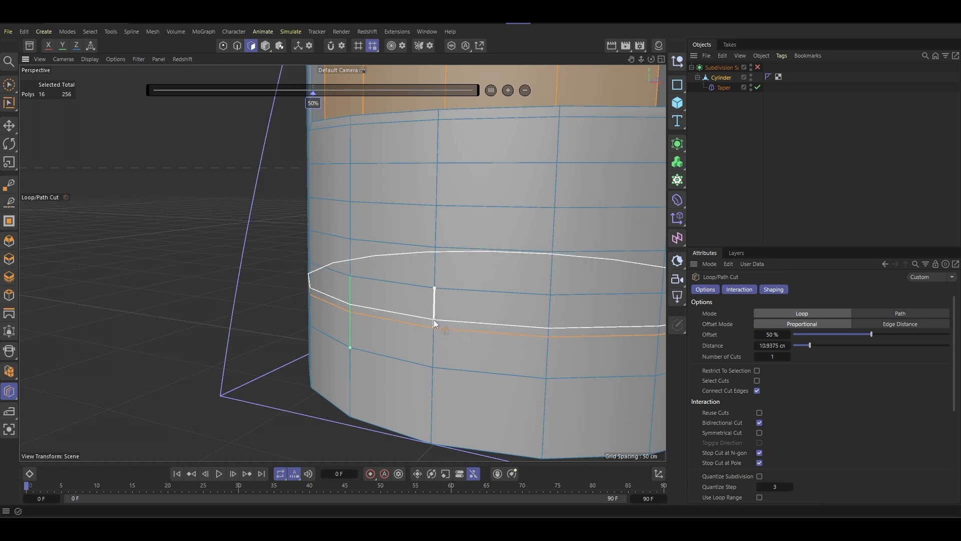
pyautogui.click(434, 319)
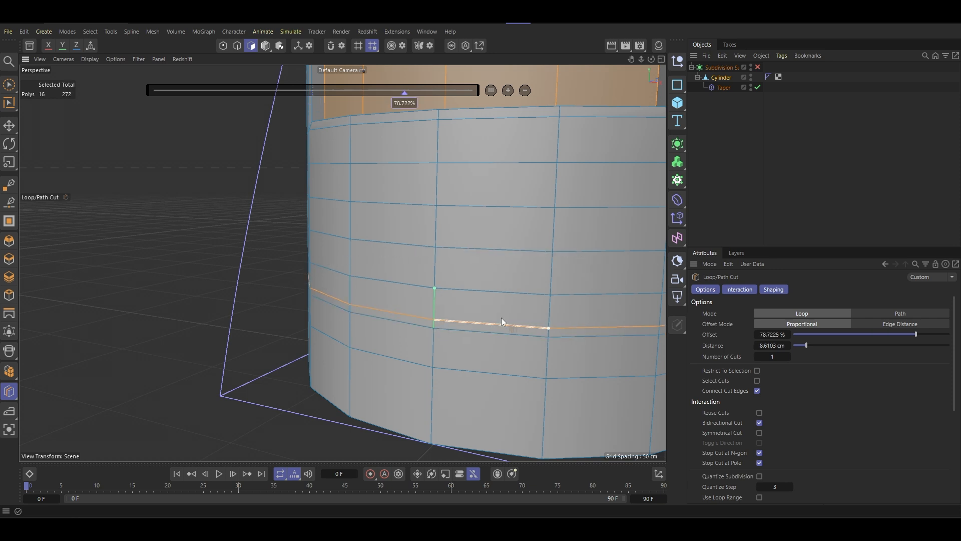
pyautogui.click(765, 334)
pyautogui.write('75')
pyautogui.press('Return')
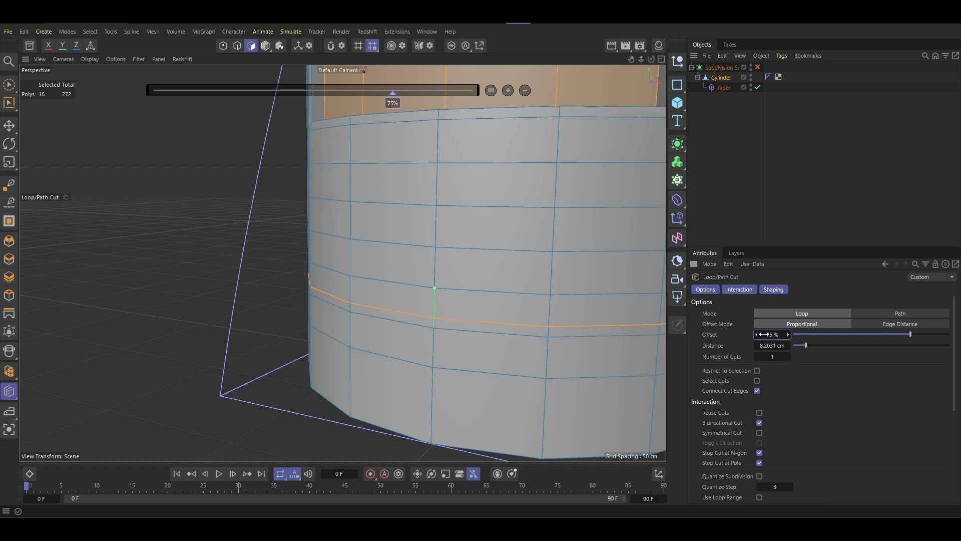
# - Add another loop cut at 75 % offset in the narrow band directly below the middle of the three halving loops
pyautogui.click(429, 287)
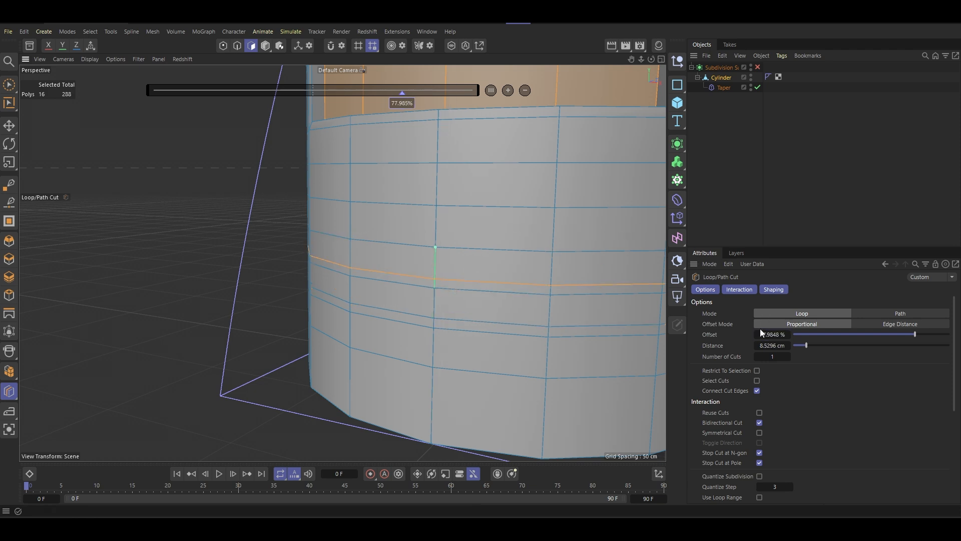
pyautogui.click(766, 334)
pyautogui.write('75')
pyautogui.press('Return')
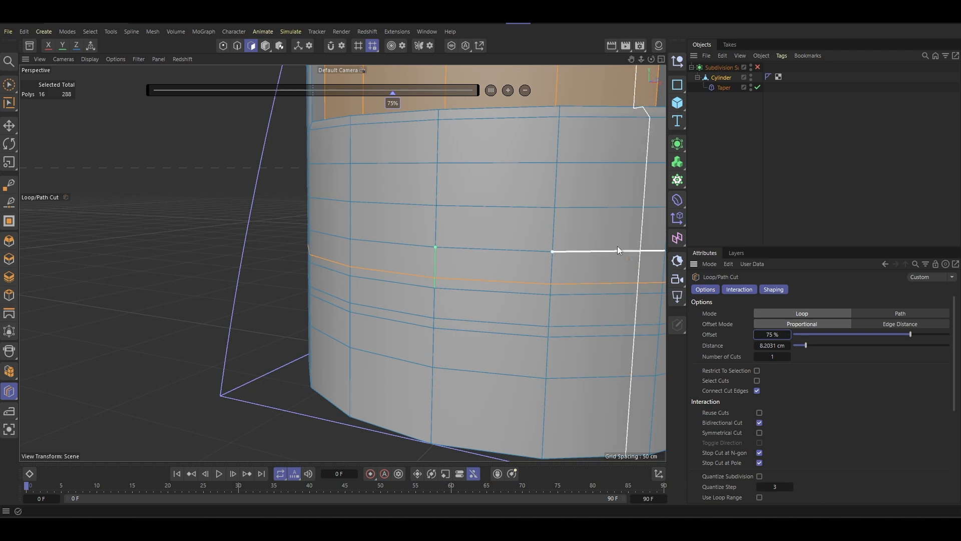
# - Add a loop cut at 25 % offset in the narrow band just above the middle halving loop
pyautogui.click(438, 241)
pyautogui.doubleClick(774, 335)
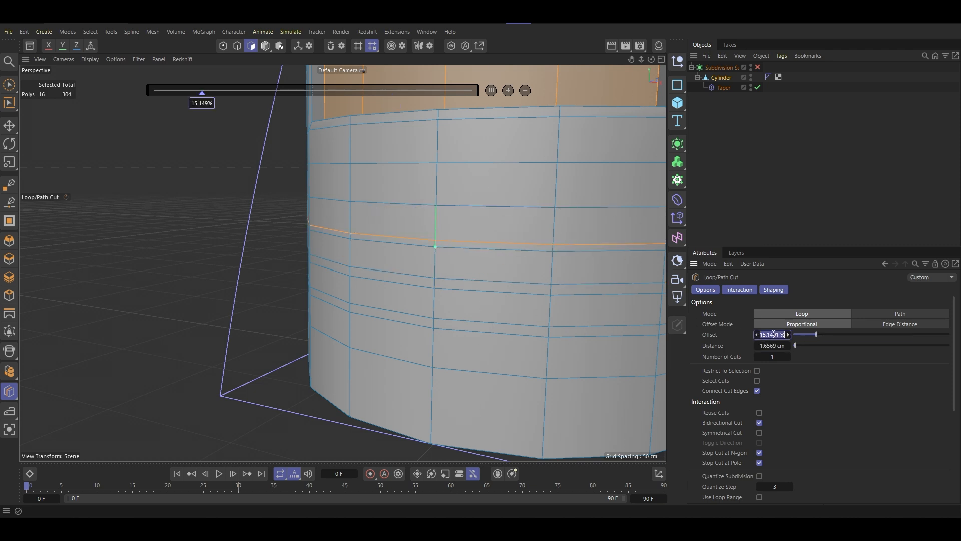
pyautogui.write('25')
pyautogui.press('Return')
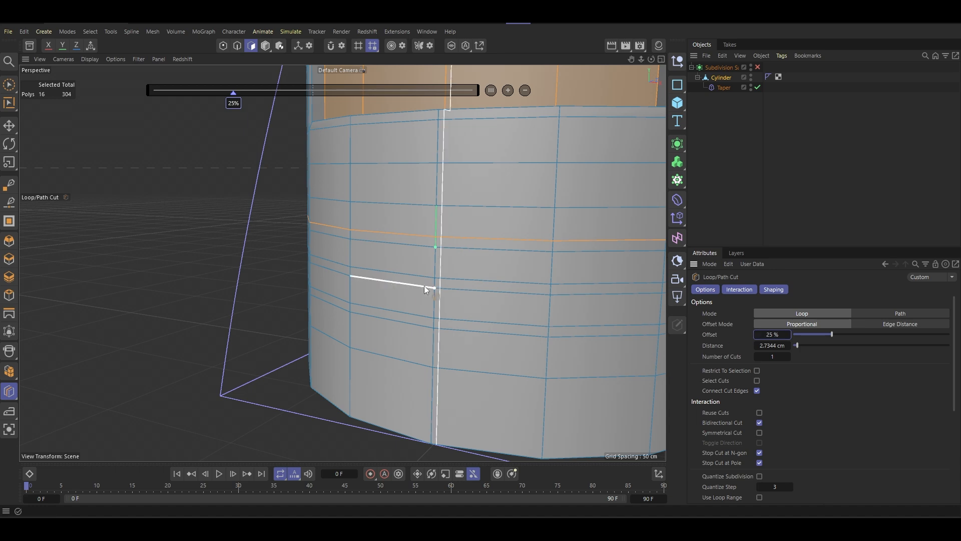
pyautogui.keyDown('alt'); pyautogui.moveTo(425, 286); pyautogui.dragTo(432, 244); pyautogui.keyUp('alt')
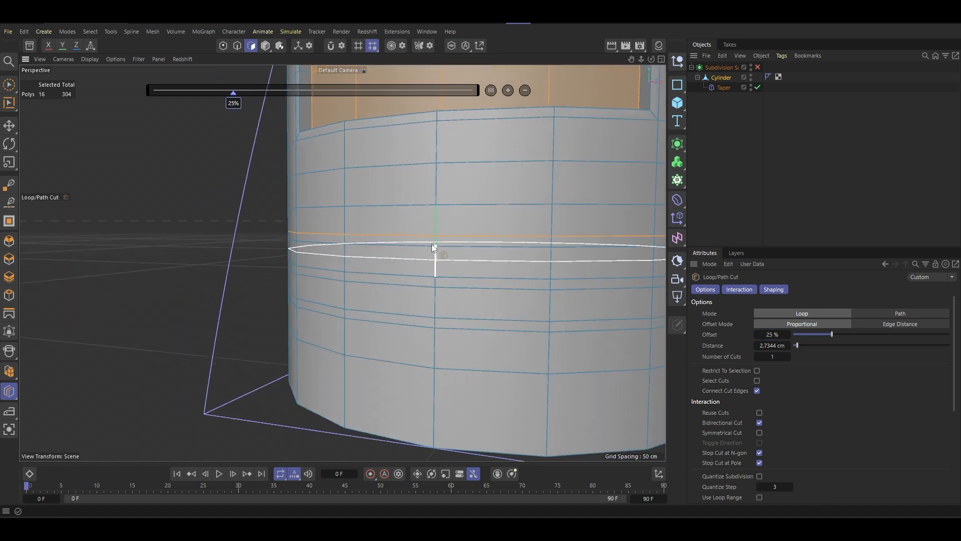
# - Add a loop cut at 25 % offset in the band just above the uppermost halving loop below the recess
pyautogui.click(438, 197)
pyautogui.doubleClick(772, 334)
pyautogui.write('25')
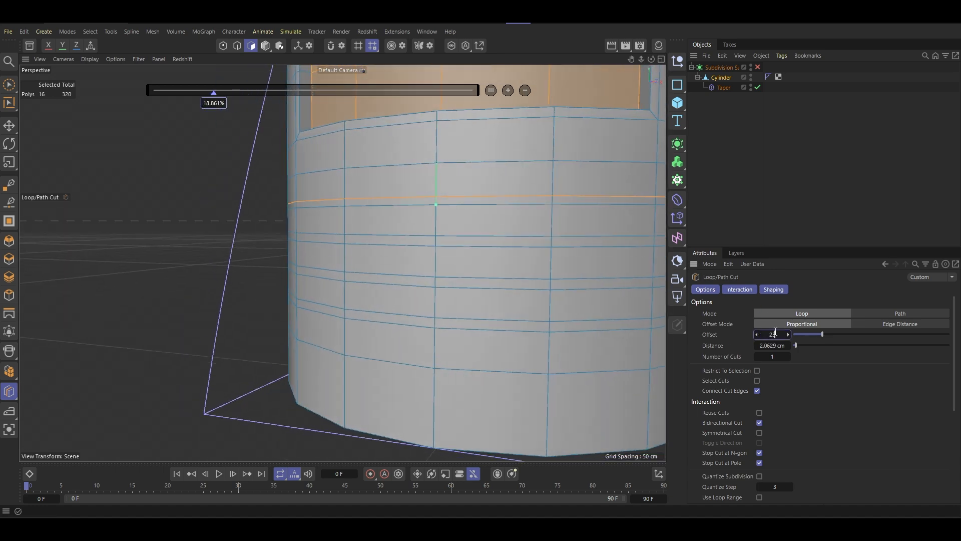
pyautogui.press('Return')
# - Add a loop cut at 75 % offset in the wide band directly below the lowest pair of closely spaced loops
pyautogui.keyDown('alt'); pyautogui.moveTo(552, 271); pyautogui.dragTo(534, 303); pyautogui.keyUp('alt')
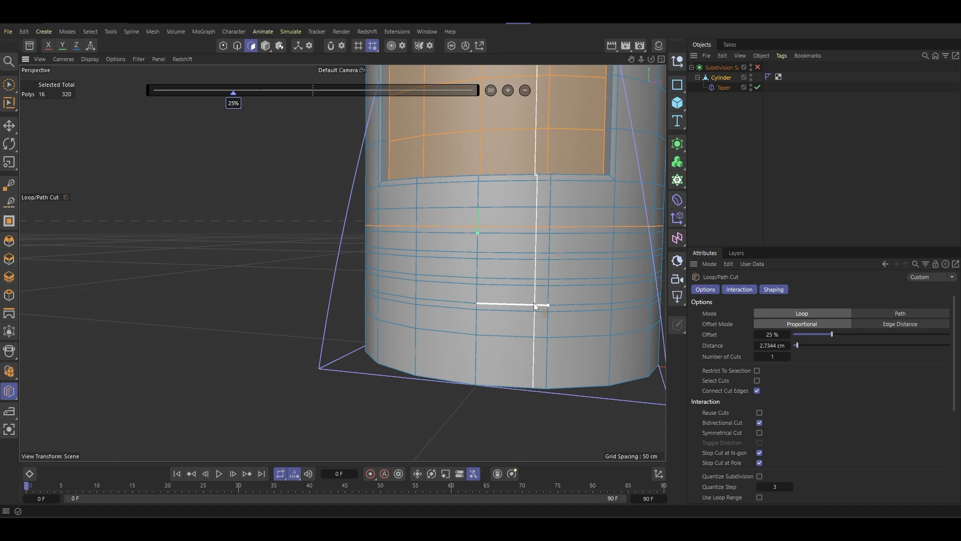
pyautogui.click(476, 330)
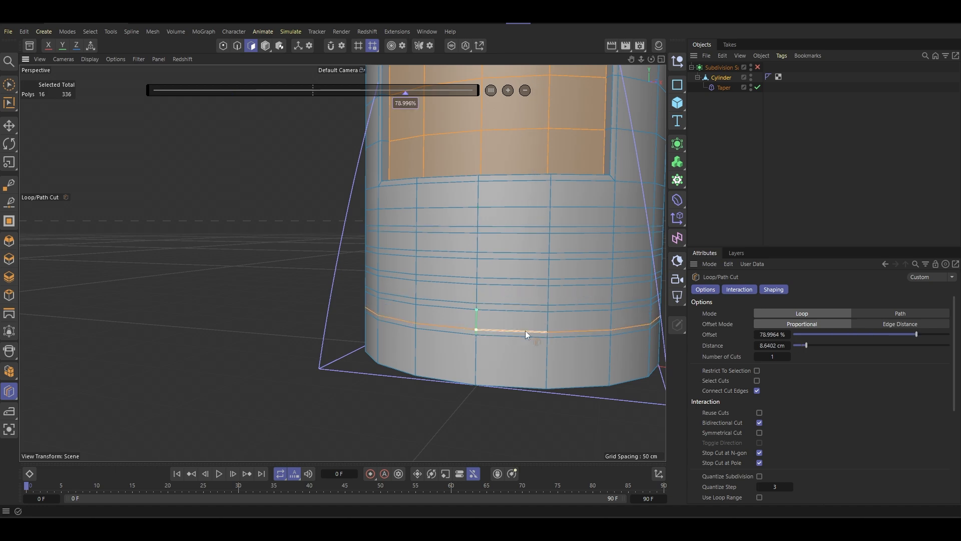
pyautogui.doubleClick(771, 334)
pyautogui.write('75')
pyautogui.press('Return')
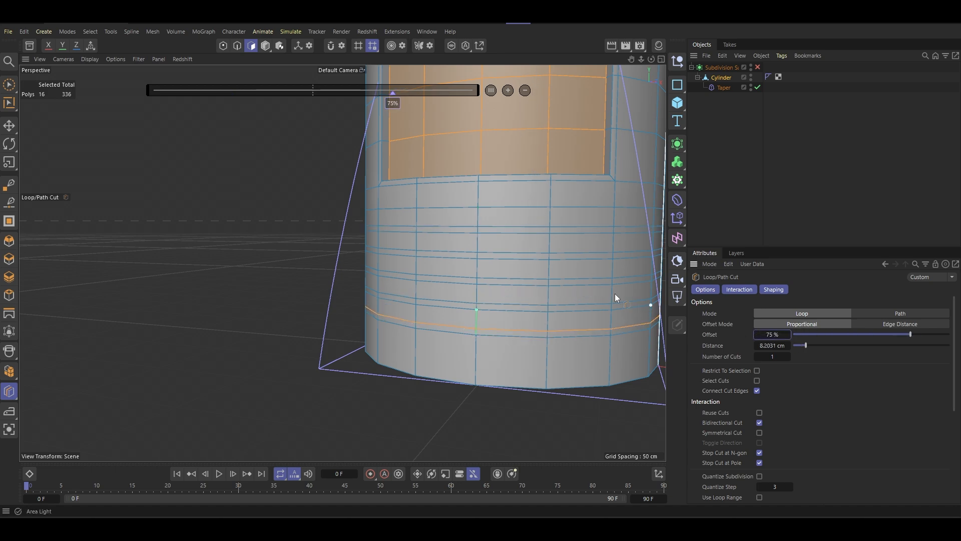
# - Add a loop cut at 75 % offset in the wide band directly beneath the recessed panel
pyautogui.keyDown('alt'); pyautogui.moveTo(615, 293); pyautogui.dragTo(420, 311); pyautogui.keyUp('alt')
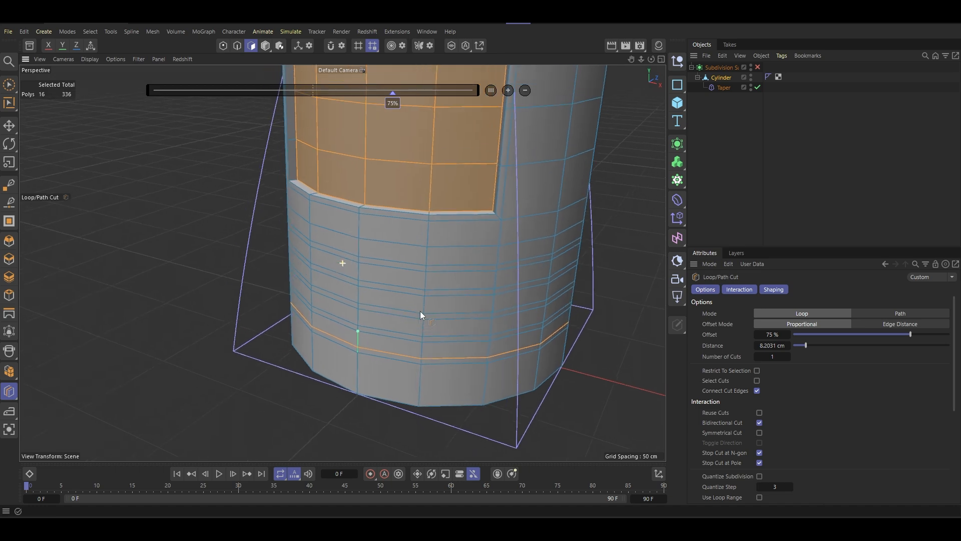
pyautogui.scroll(4, 431, 242)
pyautogui.keyDown('alt'); pyautogui.moveTo(443, 240); pyautogui.dragTo(445, 202); pyautogui.keyUp('alt')
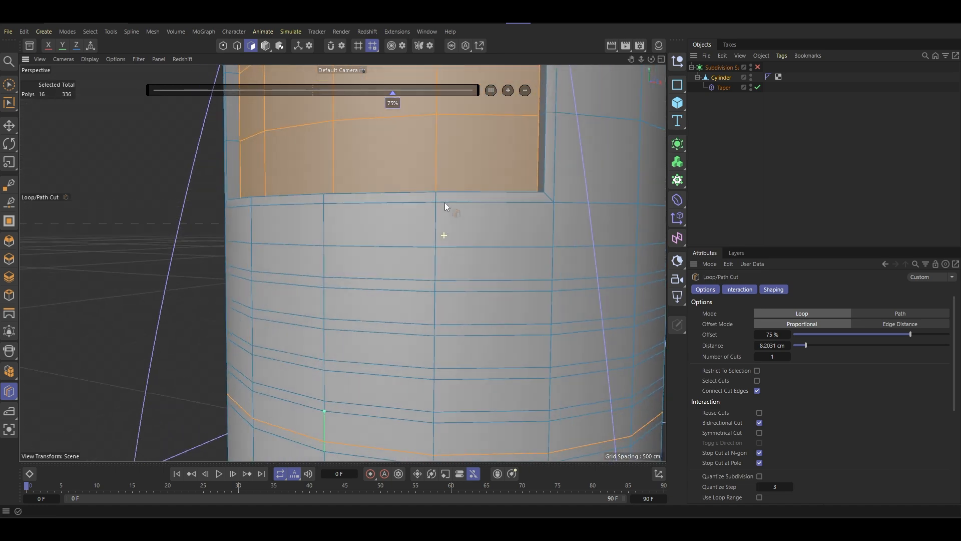
pyautogui.click(435, 239)
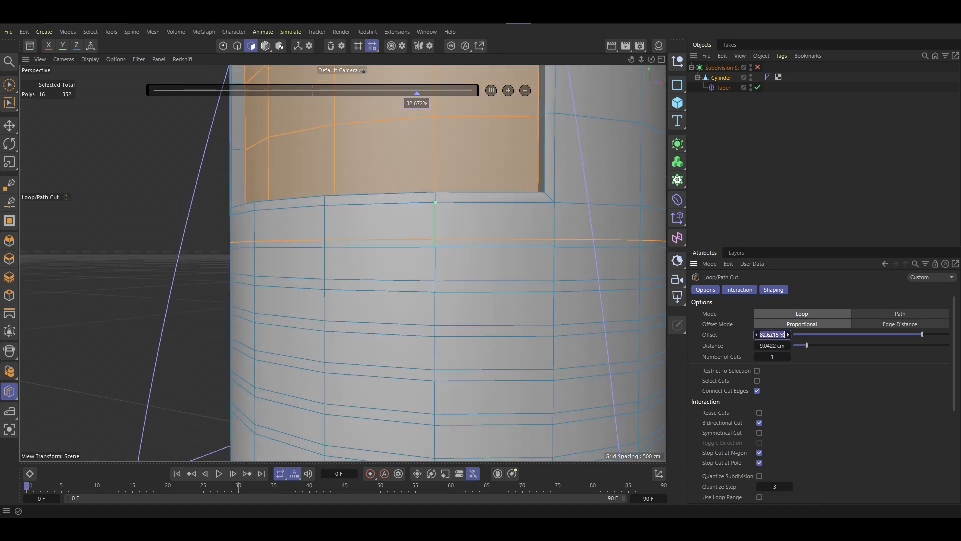
pyautogui.scroll(-6, 419, 306)
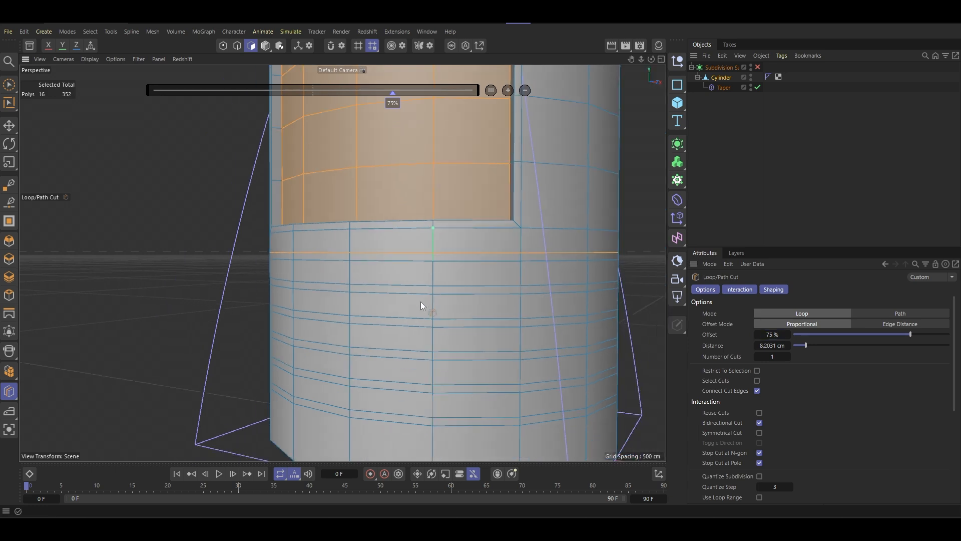
# - Loop-select the uppermost narrow polygon ring below the recessed panel
pyautogui.keyDown('alt'); pyautogui.moveTo(449, 299); pyautogui.dragTo(398, 311, button='middle'); pyautogui.keyUp('alt')
pyautogui.keyDown('alt'); pyautogui.moveTo(398, 311); pyautogui.dragTo(428, 365); pyautogui.keyUp('alt')
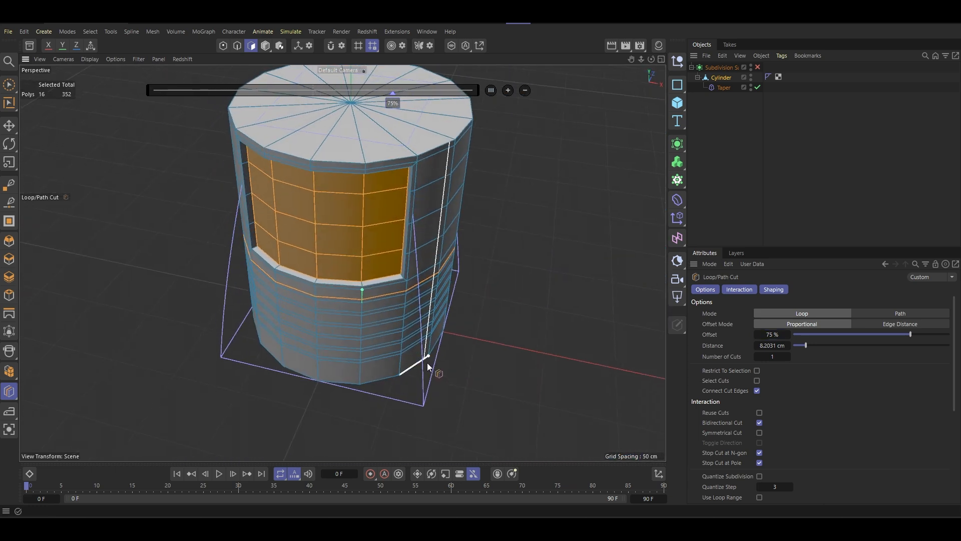
pyautogui.scroll(5, 350, 312)
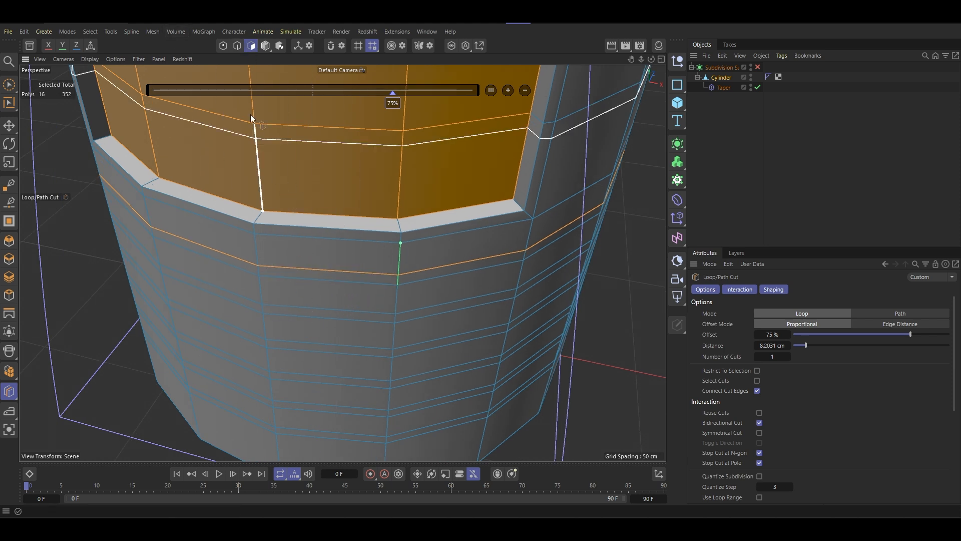
pyautogui.click(6, 90)
pyautogui.scroll(5, 290, 273)
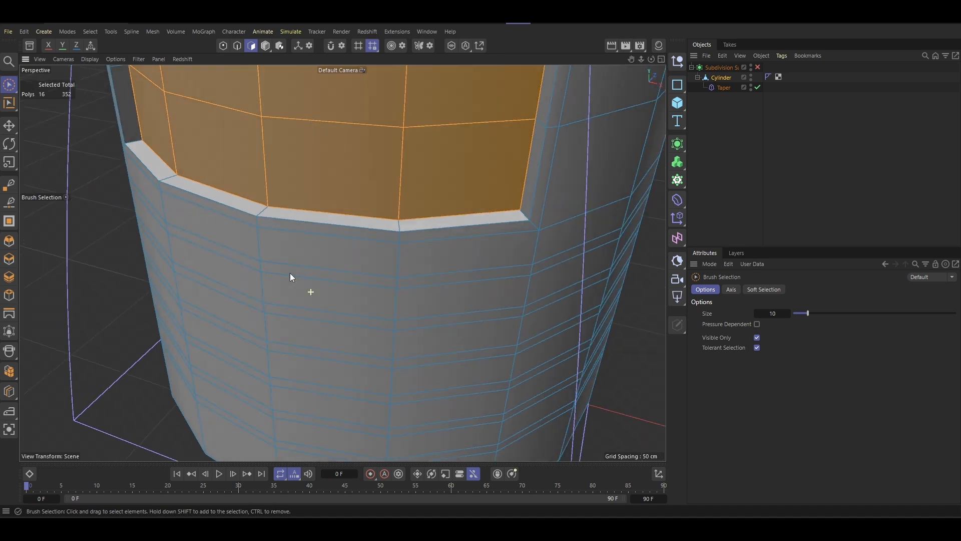
pyautogui.press('u')
pyautogui.press('l')
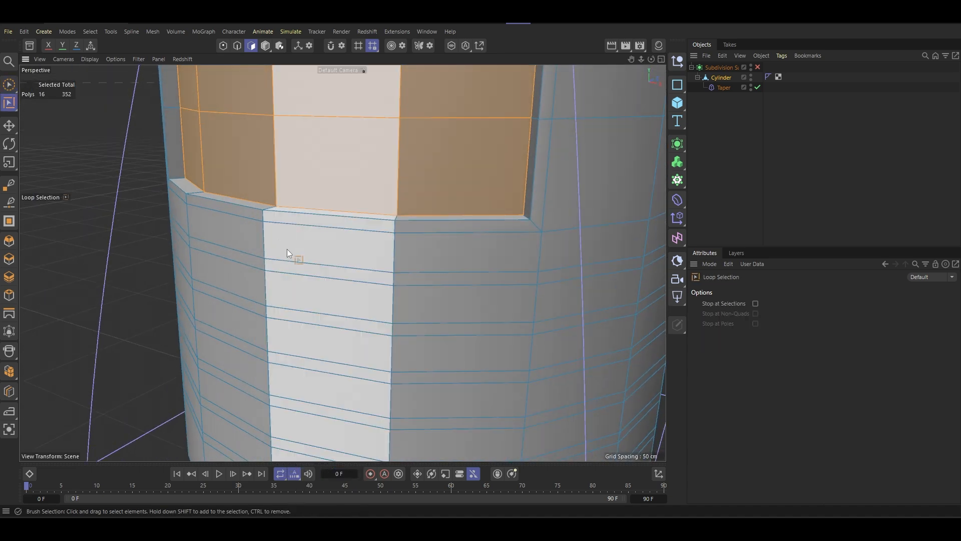
pyautogui.scroll(-2, 271, 264)
pyautogui.click(263, 263)
# - Add the five remaining narrow polygon rings down the lower body to the loop selection
pyautogui.scroll(-2, 349, 299)
pyautogui.keyDown('alt'); pyautogui.moveTo(349, 299); pyautogui.dragTo(358, 241, button='middle'); pyautogui.keyUp('alt')
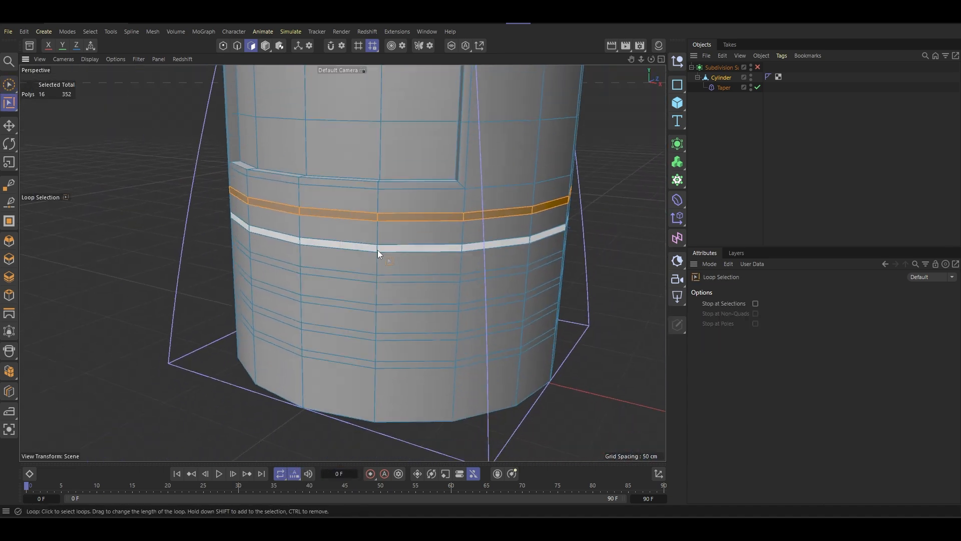
pyautogui.keyDown('shift'); pyautogui.click(377, 251); pyautogui.keyUp('shift')
pyautogui.keyDown('shift'); pyautogui.click(376, 278); pyautogui.keyUp('shift')
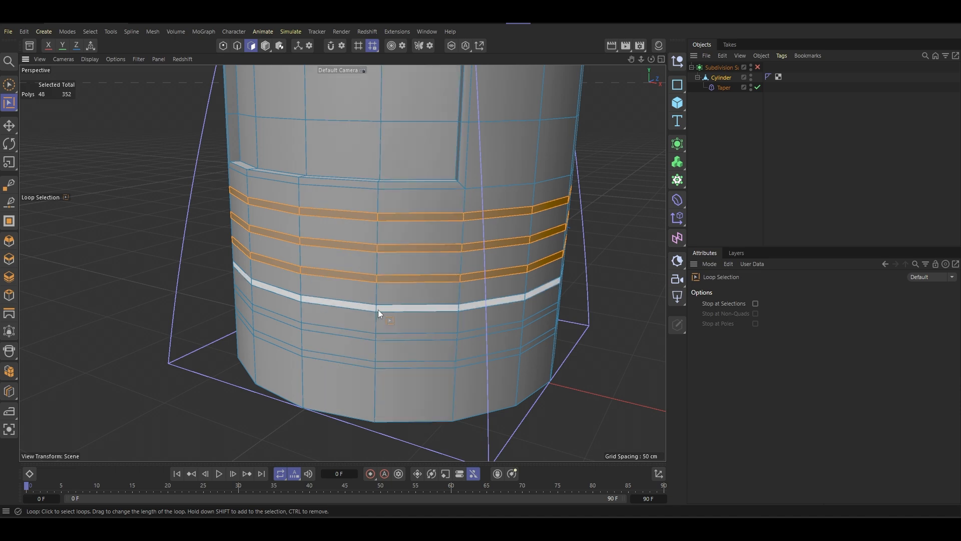
pyautogui.keyDown('shift'); pyautogui.click(378, 307); pyautogui.keyUp('shift')
pyautogui.keyDown('shift'); pyautogui.click(375, 340); pyautogui.keyUp('shift')
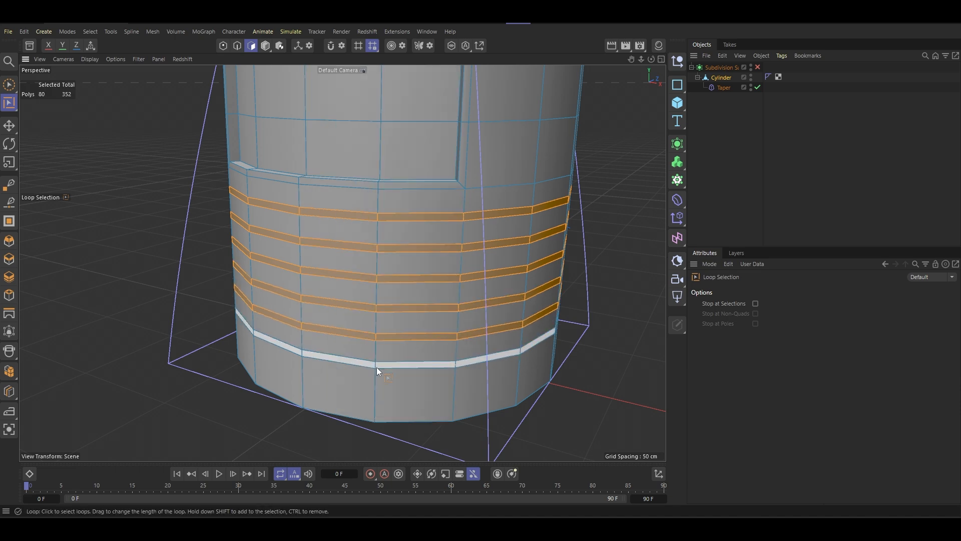
pyautogui.keyDown('shift'); pyautogui.click(377, 367); pyautogui.keyUp('shift')
# - Extrude the six selected rings inward with an offset of -2.3 cm to form grooves
pyautogui.moveTo(377, 368)
pyautogui.keyDown('alt'); pyautogui.mouseDown()
pyautogui.moveTo(429, 251)
pyautogui.moveTo(298, 307)
pyautogui.moveTo(346, 328)
pyautogui.moveTo(452, 271)
pyautogui.mouseUp(); pyautogui.keyUp('alt')
pyautogui.press('m')
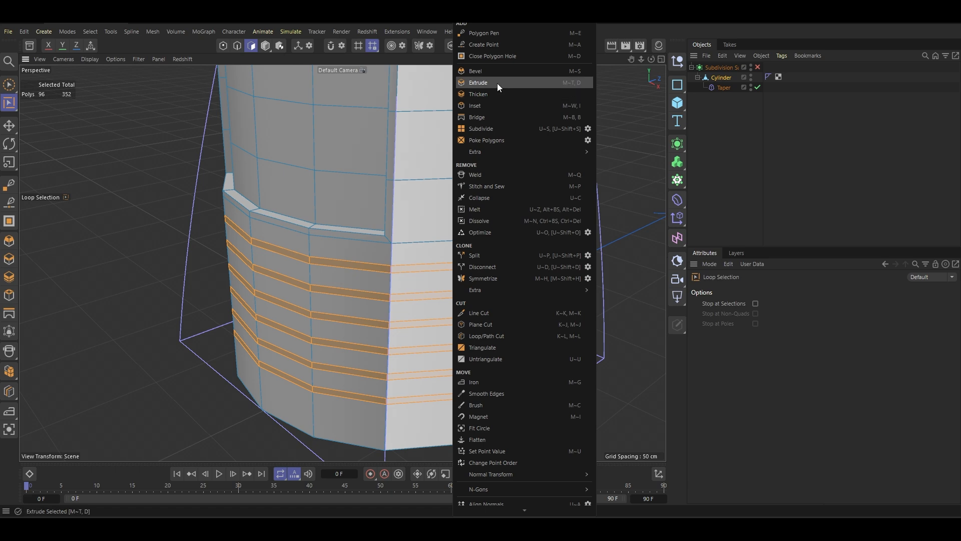
pyautogui.click(497, 83)
pyautogui.moveTo(397, 287)
pyautogui.keyDown('alt'); pyautogui.mouseDown()
pyautogui.moveTo(401, 273)
pyautogui.moveTo(387, 274)
pyautogui.mouseUp(); pyautogui.keyUp('alt')
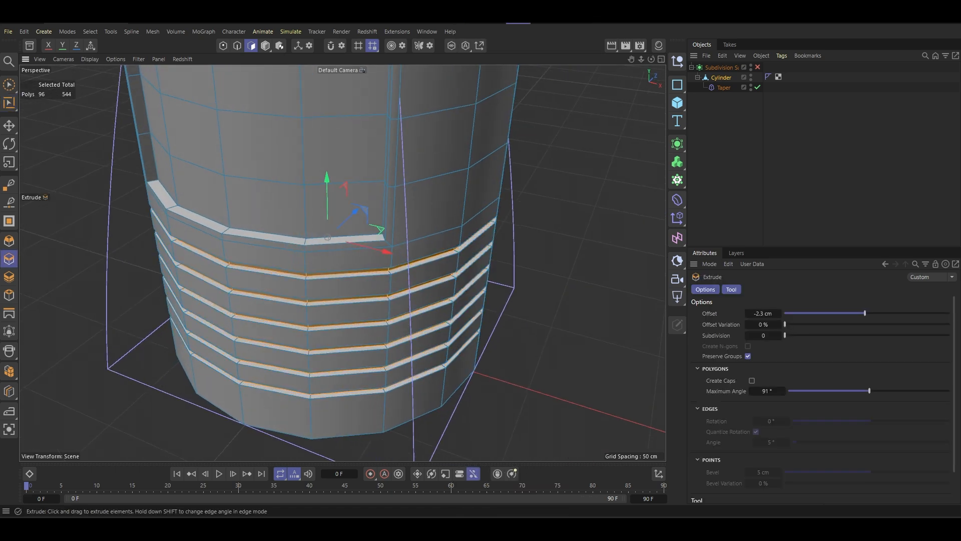
# - Turn the Subdivision Surface back on to check the grooves and switch to model mode
pyautogui.click(757, 67)
pyautogui.keyDown('alt'); pyautogui.moveTo(383, 233); pyautogui.dragTo(352, 174); pyautogui.keyUp('alt')
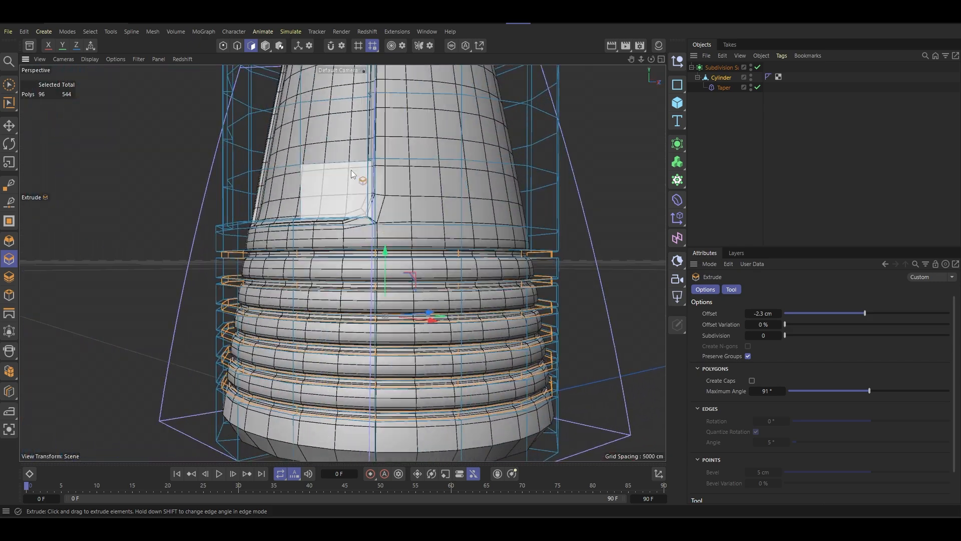
pyautogui.scroll(-4, 388, 194)
pyautogui.press('Return')
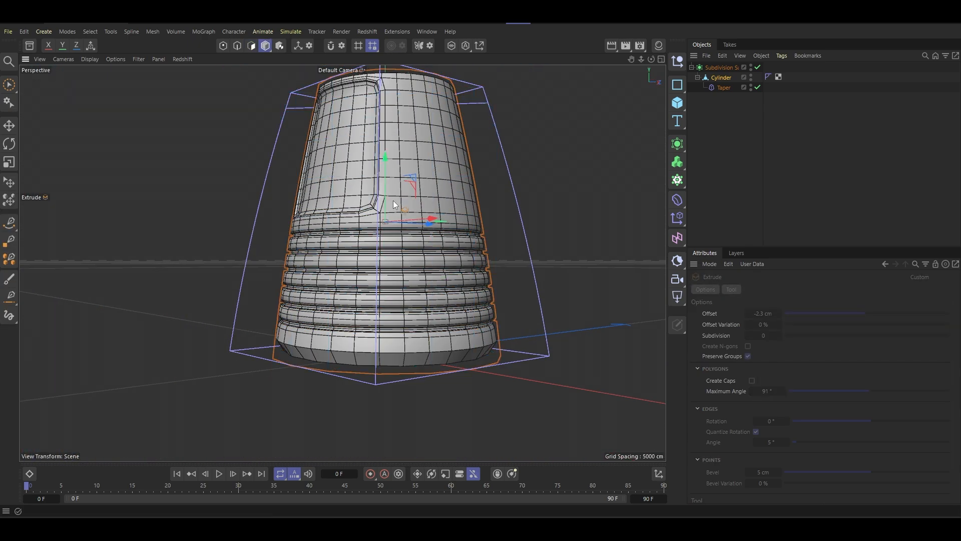
# - Set the viewport display to Gouraud Shading without wireframe lines and view the smoothed model
pyautogui.scroll(-4, 401, 207)
pyautogui.keyDown('alt'); pyautogui.moveTo(401, 206); pyautogui.dragTo(405, 271); pyautogui.keyUp('alt')
pyautogui.scroll(4, 406, 271)
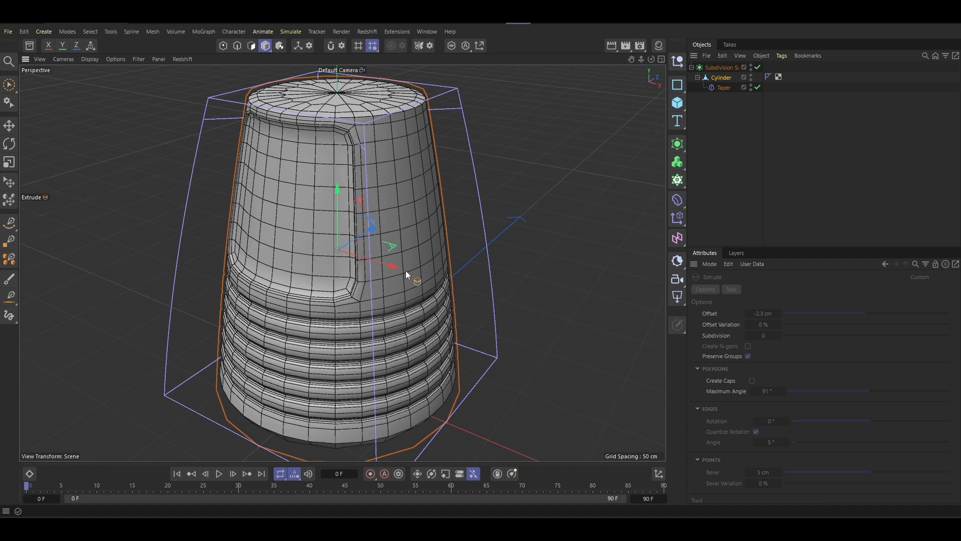
pyautogui.press('n')
pyautogui.press('a')
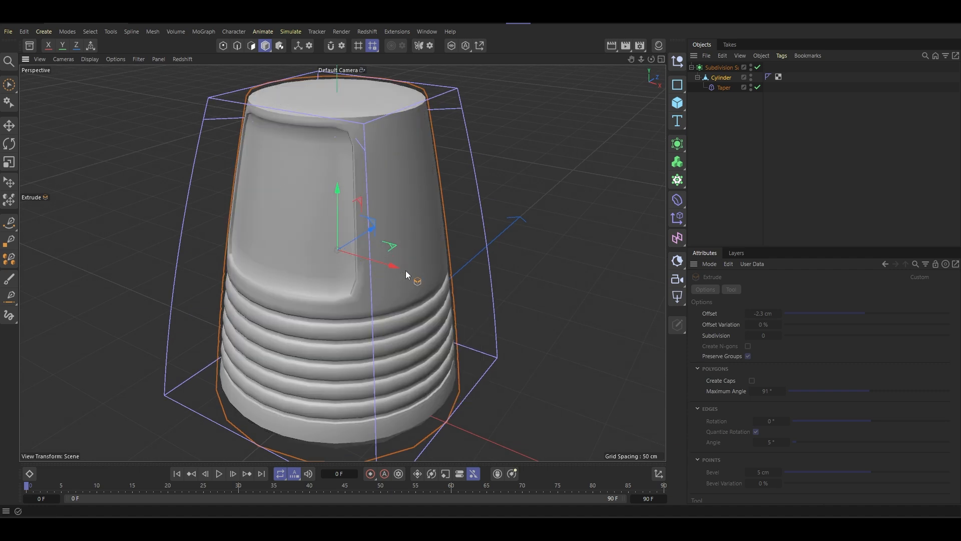
pyautogui.keyDown('alt'); pyautogui.moveTo(382, 263); pyautogui.dragTo(388, 213); pyautogui.keyUp('alt')
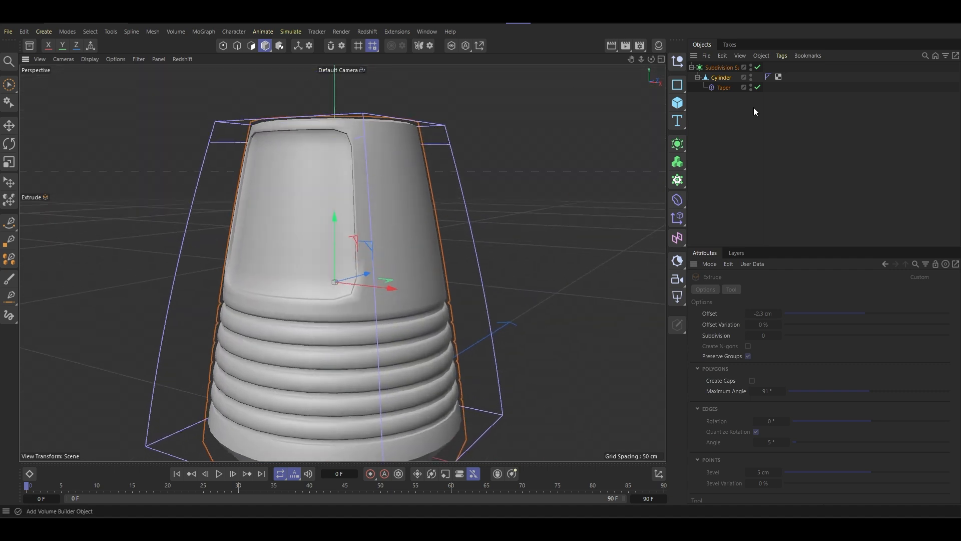
# - Select the Subdivision Surface and set its viewport subdivision level to 2
pyautogui.click(717, 68)
pyautogui.keyDown('alt'); pyautogui.moveTo(400, 256); pyautogui.dragTo(376, 271); pyautogui.keyUp('alt')
pyautogui.scroll(-5, 387, 289)
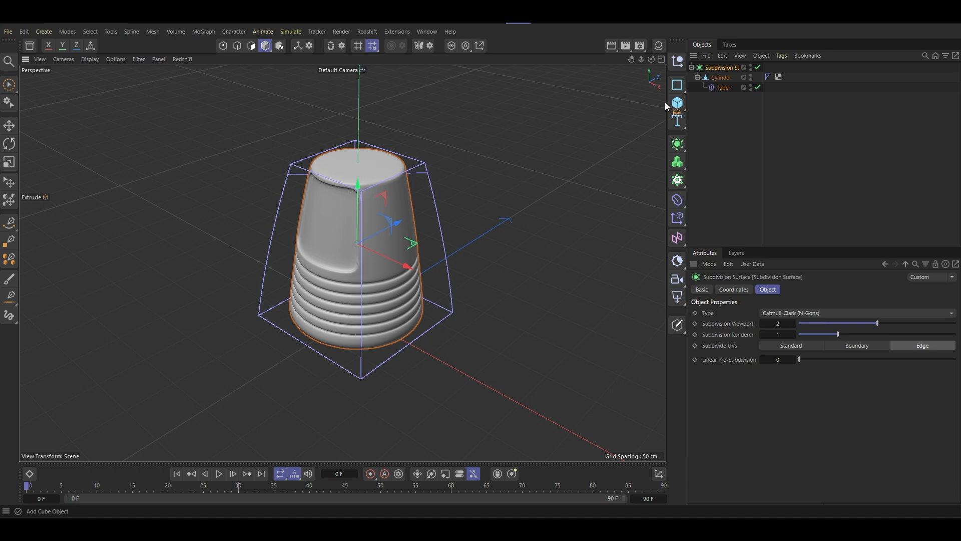
pyautogui.scroll(3, 323, 233)
pyautogui.scroll(4, 334, 235)
pyautogui.moveTo(421, 261)
pyautogui.keyDown('alt'); pyautogui.mouseDown()
pyautogui.moveTo(446, 233)
pyautogui.moveTo(431, 259)
pyautogui.mouseUp(); pyautogui.keyUp('alt')
pyautogui.scroll(-4, 431, 260)
# - Select the Cylinder in polygon mode and turn off the Subdivision Surface
pyautogui.click(722, 77)
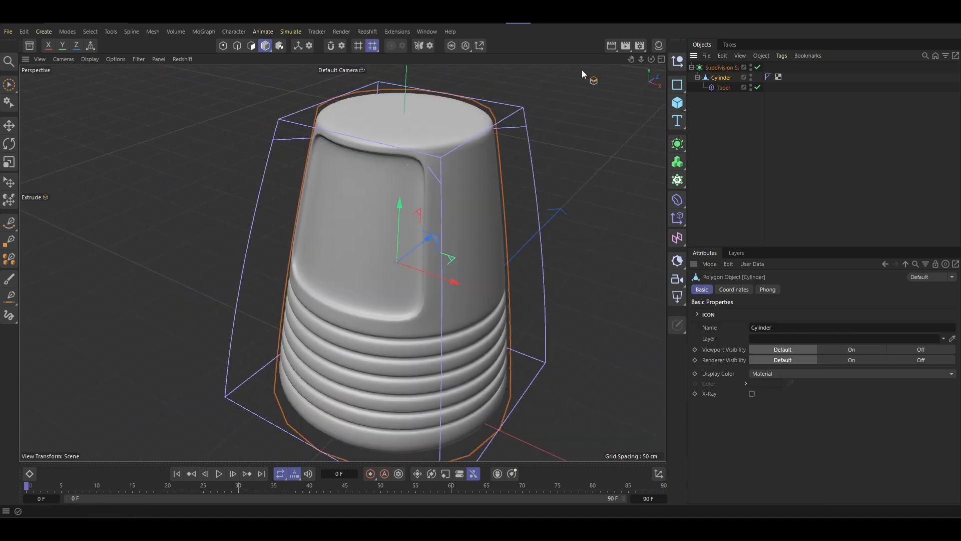
pyautogui.click(252, 45)
pyautogui.keyDown('alt'); pyautogui.moveTo(346, 142); pyautogui.dragTo(411, 161); pyautogui.keyUp('alt')
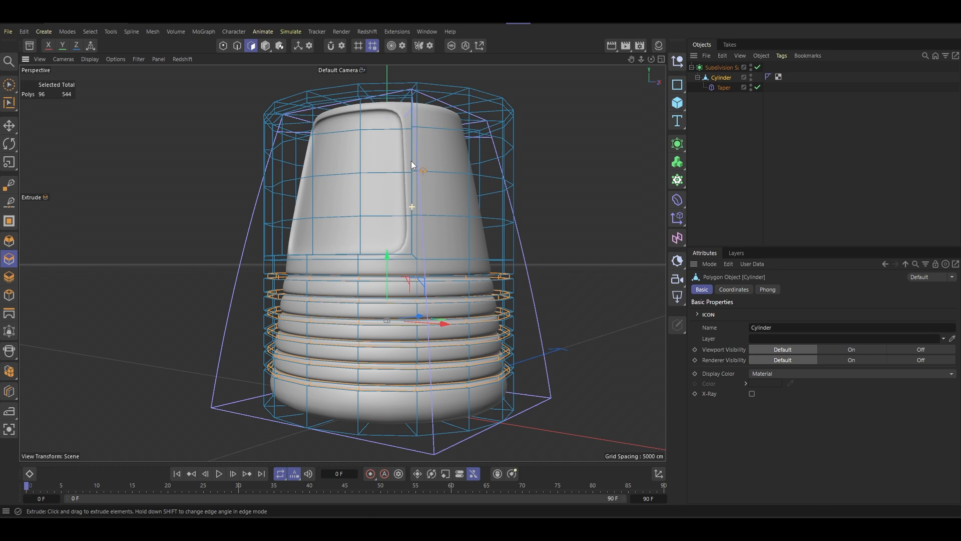
pyautogui.click(758, 68)
pyautogui.keyDown('alt'); pyautogui.moveTo(426, 232); pyautogui.dragTo(455, 295); pyautogui.keyUp('alt')
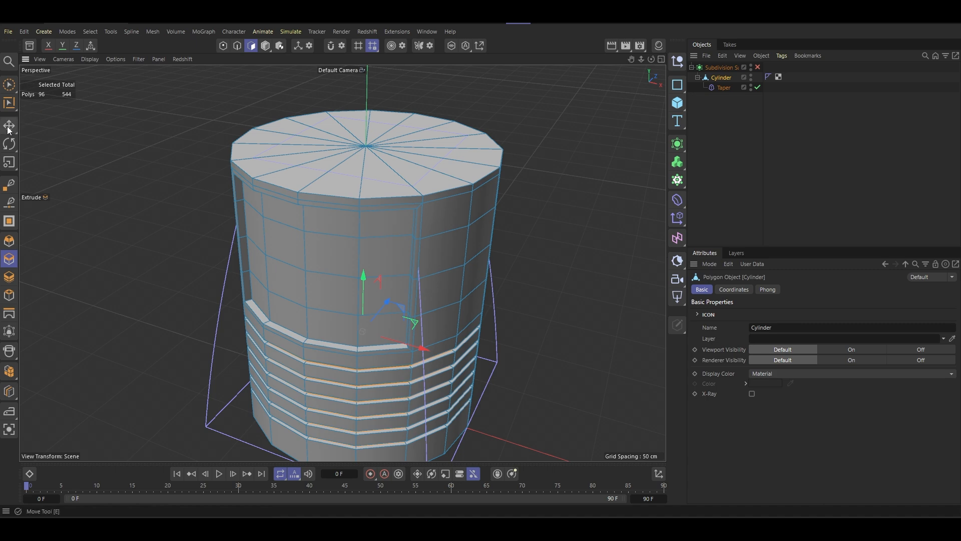
# - Brush-select all the top cap polygons, raise them and scale them inward to form a sloped shoulder
pyautogui.moveTo(9, 85); pyautogui.dragTo(41, 104)
pyautogui.click(42, 106)
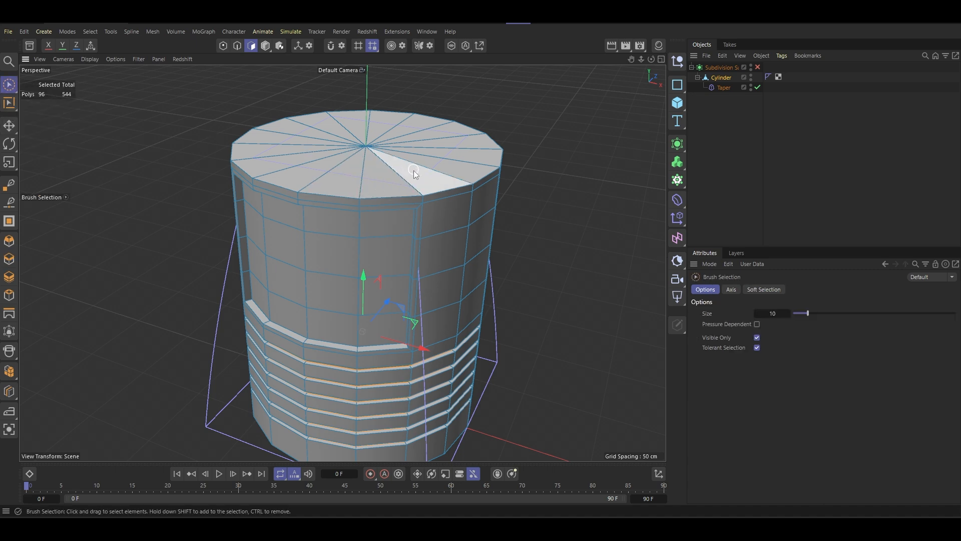
pyautogui.moveTo(414, 170)
pyautogui.keyDown('alt'); pyautogui.mouseDown()
pyautogui.moveTo(400, 242)
pyautogui.moveTo(426, 226)
pyautogui.moveTo(427, 186)
pyautogui.moveTo(388, 218)
pyautogui.moveTo(398, 230)
pyautogui.moveTo(367, 142)
pyautogui.mouseUp(); pyautogui.keyUp('alt')
pyautogui.press('t')
pyautogui.moveTo(601, 156); pyautogui.dragTo(512, 170)
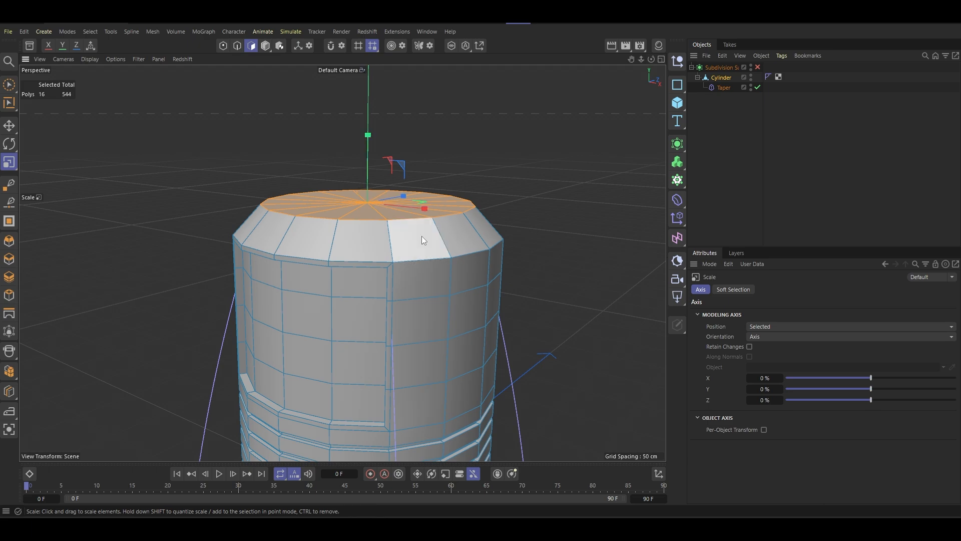
pyautogui.keyDown('alt'); pyautogui.moveTo(422, 236); pyautogui.dragTo(451, 200); pyautogui.keyUp('alt')
# - Compare the new shoulder with and without subdivision, leave the Subdivision Surface on, and return to model mode
pyautogui.click(757, 67)
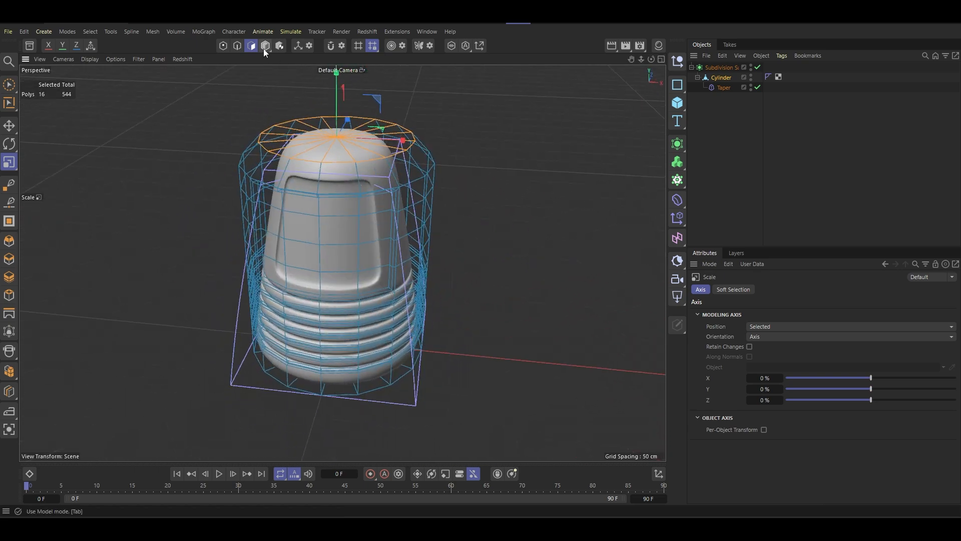
pyautogui.press('q')
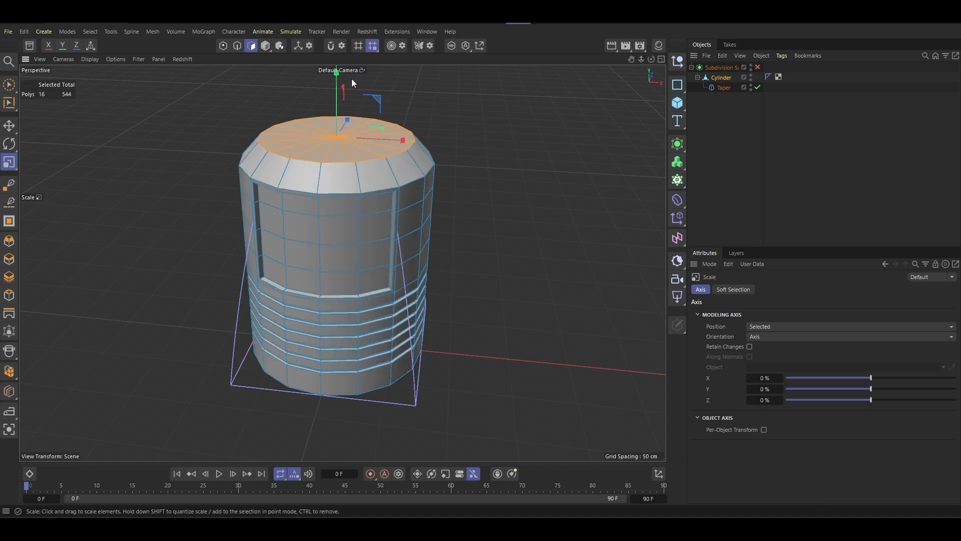
pyautogui.press('q')
pyautogui.press('Return')
pyautogui.keyDown('alt'); pyautogui.moveTo(392, 176); pyautogui.dragTo(363, 223); pyautogui.keyUp('alt')
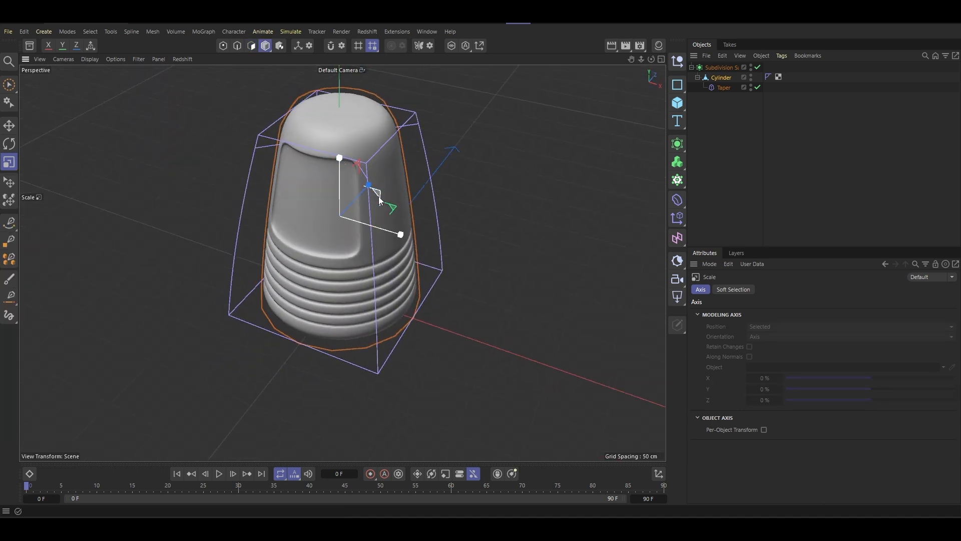
# - Set the viewport display to Gouraud Shading with lines and examine the subdivided mesh around the recess
pyautogui.press('n')
pyautogui.press('b')
pyautogui.scroll(5, 377, 180)
pyautogui.keyDown('alt'); pyautogui.moveTo(377, 180); pyautogui.dragTo(423, 245, button='middle'); pyautogui.keyUp('alt')
pyautogui.keyDown('alt'); pyautogui.moveTo(422, 245); pyautogui.dragTo(414, 189); pyautogui.keyUp('alt')
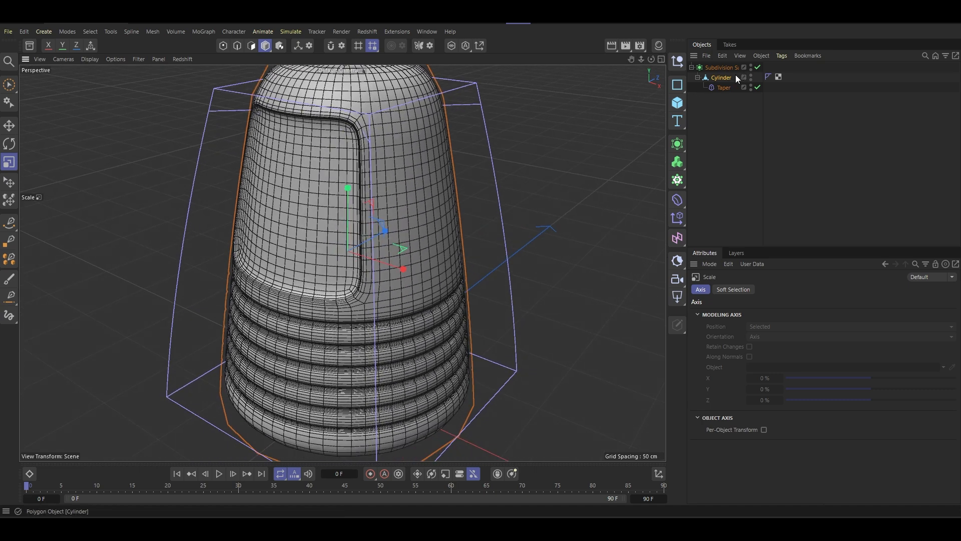
# - Turn off the Subdivision Surface and examine the base mesh around the top cap and shoulder
pyautogui.click(759, 66)
pyautogui.scroll(-3, 406, 209)
pyautogui.keyDown('alt'); pyautogui.moveTo(398, 188); pyautogui.dragTo(377, 151); pyautogui.keyUp('alt')
pyautogui.scroll(3, 395, 235)
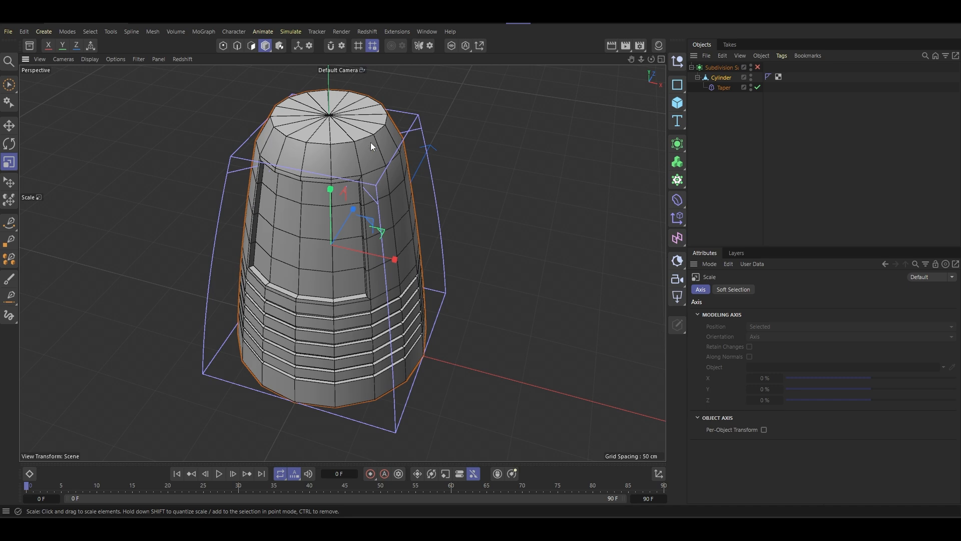
pyautogui.keyDown('alt'); pyautogui.moveTo(388, 166); pyautogui.dragTo(319, 150); pyautogui.keyUp('alt')
pyautogui.scroll(4, 367, 141)
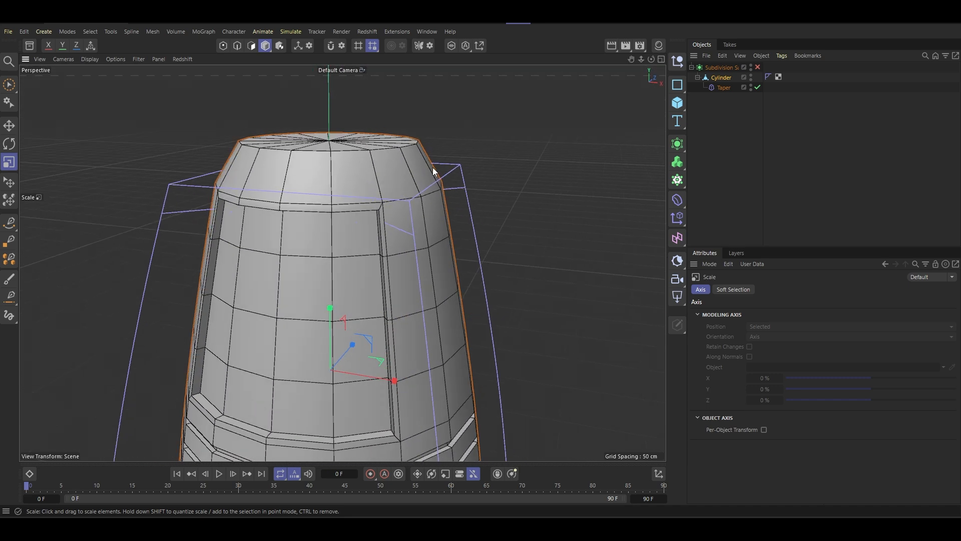
pyautogui.keyDown('alt'); pyautogui.moveTo(416, 154); pyautogui.dragTo(212, 146); pyautogui.keyUp('alt')
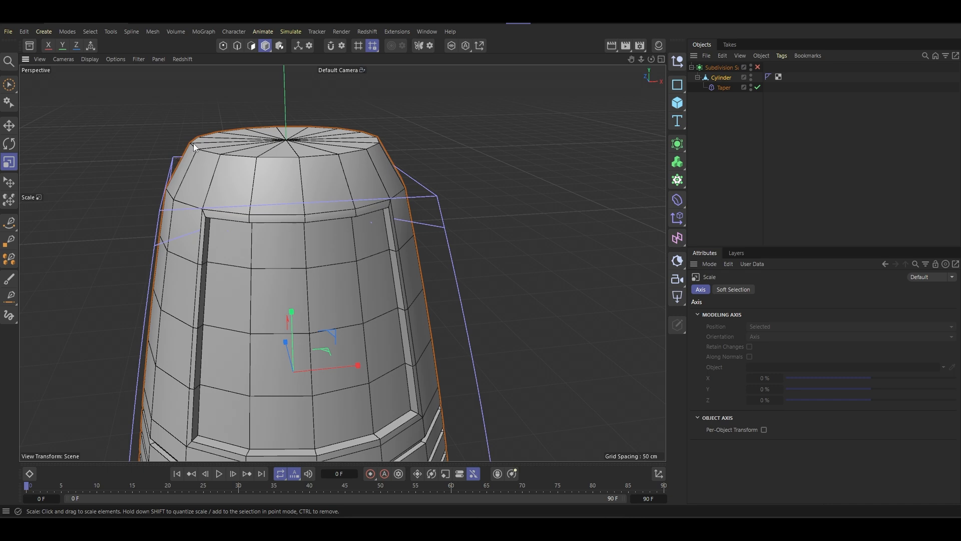
# - Add a cylinder primitive, raise it above the tapered body's top cap and shorten it into a thick disc
pyautogui.keyDown('alt'); pyautogui.moveTo(357, 140); pyautogui.dragTo(525, 115); pyautogui.keyUp('alt')
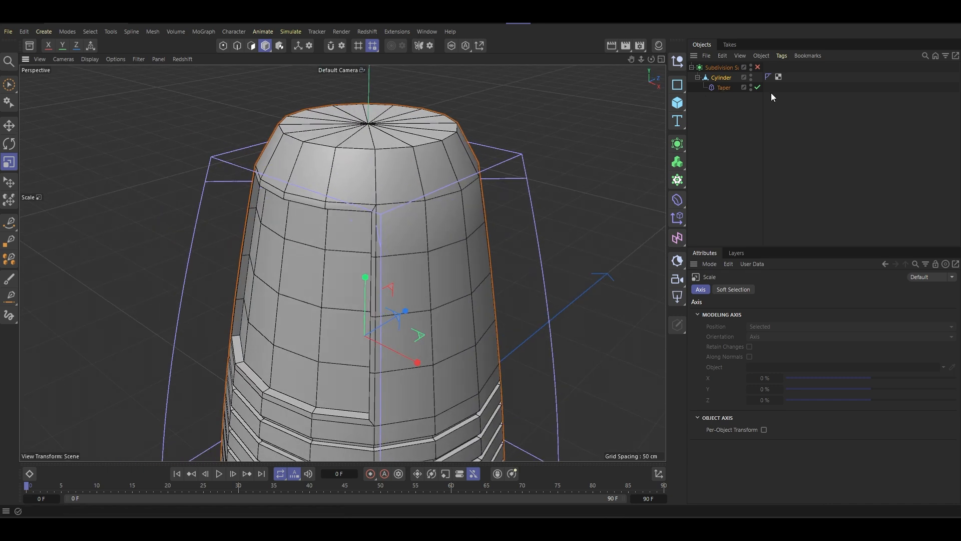
pyautogui.click(677, 102)
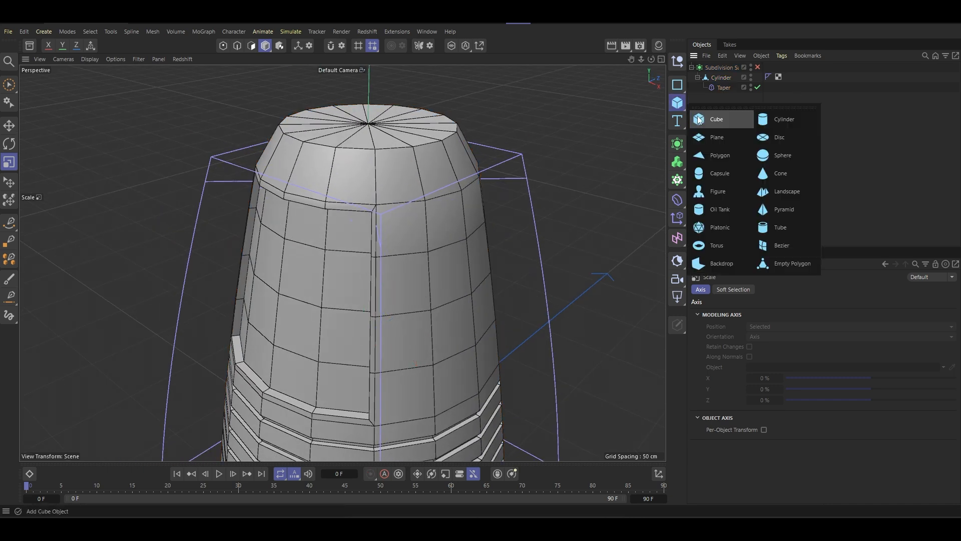
pyautogui.click(789, 119)
pyautogui.scroll(-5, 420, 199)
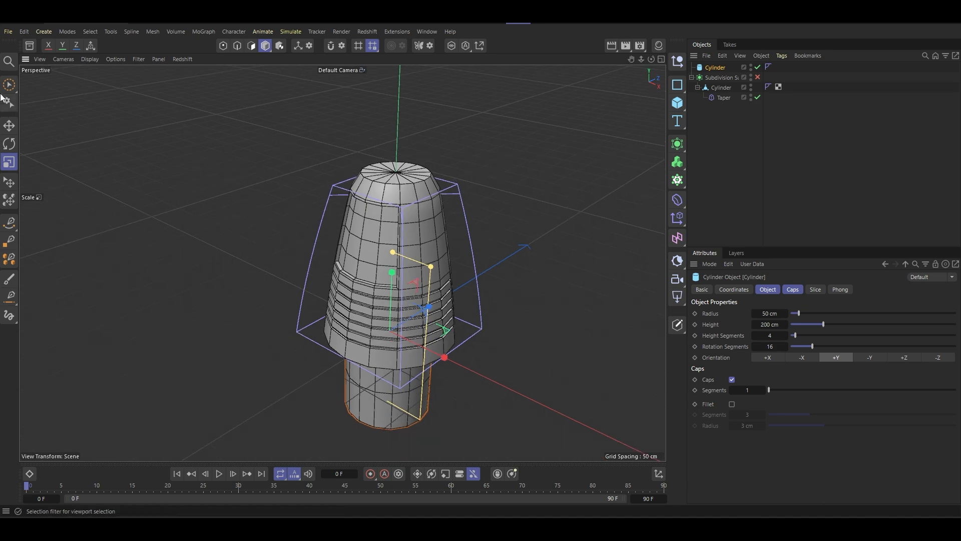
pyautogui.moveTo(9, 85); pyautogui.dragTo(49, 100)
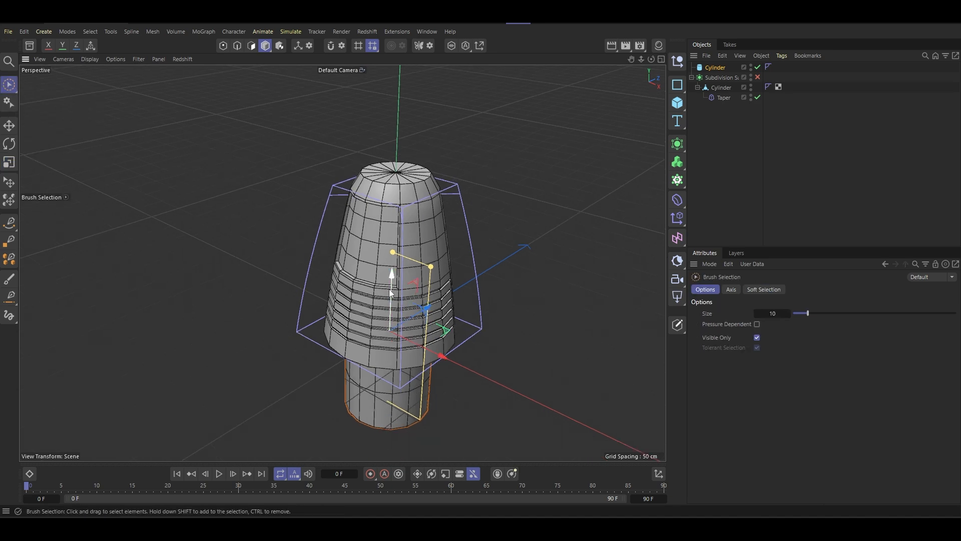
pyautogui.moveTo(390, 290); pyautogui.dragTo(392, 113)
pyautogui.keyDown('alt'); pyautogui.moveTo(393, 120); pyautogui.dragTo(394, 186, button='middle'); pyautogui.keyUp('alt')
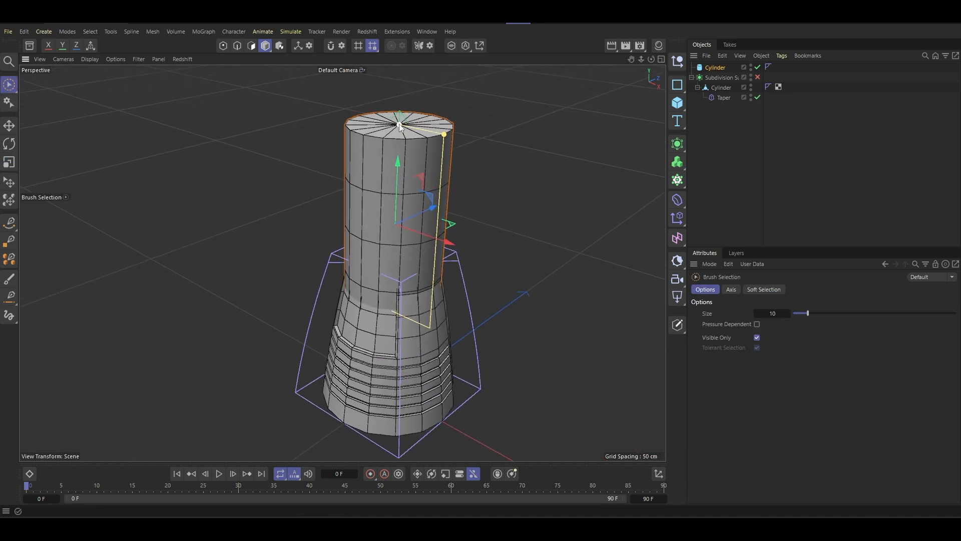
pyautogui.moveTo(400, 127); pyautogui.dragTo(401, 211)
pyautogui.scroll(4, 433, 233)
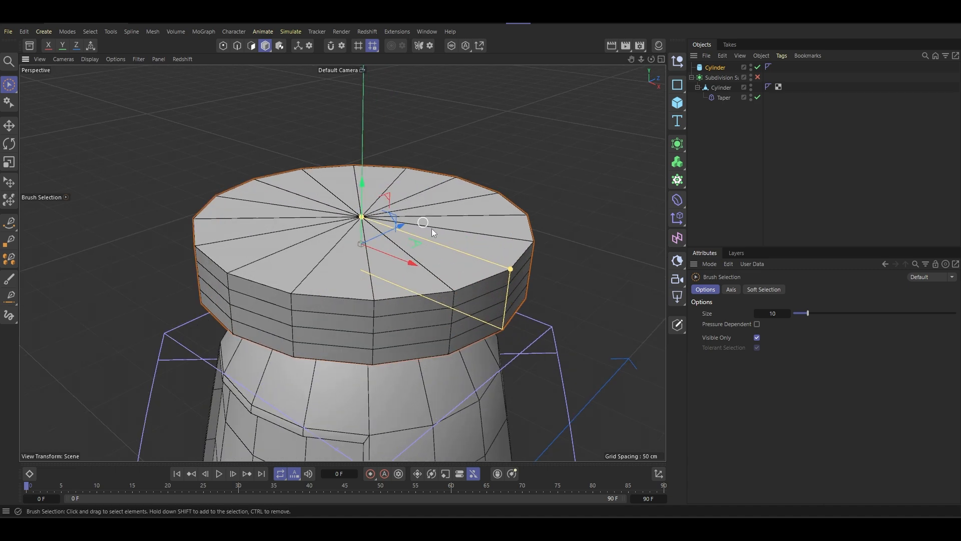
# - Shrink the new cylinder to a radius of about 16 cm, seat it on the top cap and use one height segment
pyautogui.moveTo(511, 273); pyautogui.dragTo(392, 261)
pyautogui.moveTo(367, 184); pyautogui.dragTo(371, 212)
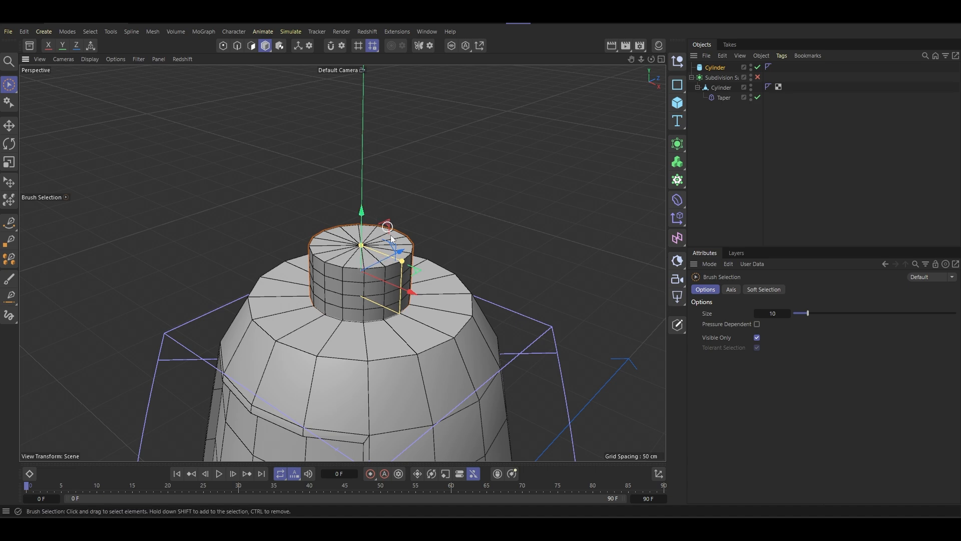
pyautogui.keyDown('alt'); pyautogui.moveTo(367, 254); pyautogui.dragTo(370, 208, button='middle'); pyautogui.keyUp('alt')
pyautogui.keyDown('alt'); pyautogui.moveTo(369, 208); pyautogui.dragTo(386, 219); pyautogui.keyUp('alt')
pyautogui.keyDown('alt'); pyautogui.moveTo(387, 219); pyautogui.dragTo(388, 190, button='middle'); pyautogui.keyUp('alt')
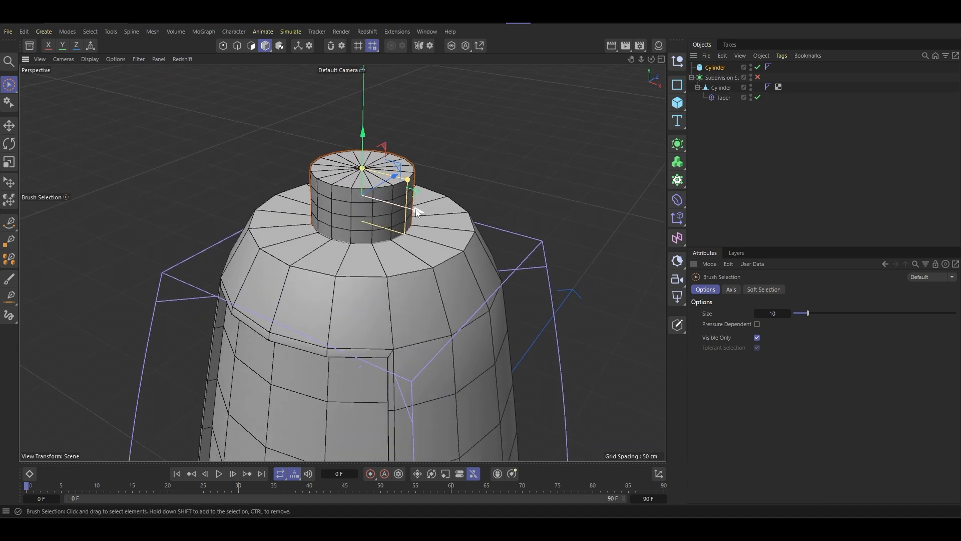
pyautogui.moveTo(363, 171); pyautogui.dragTo(368, 187)
pyautogui.click(714, 68)
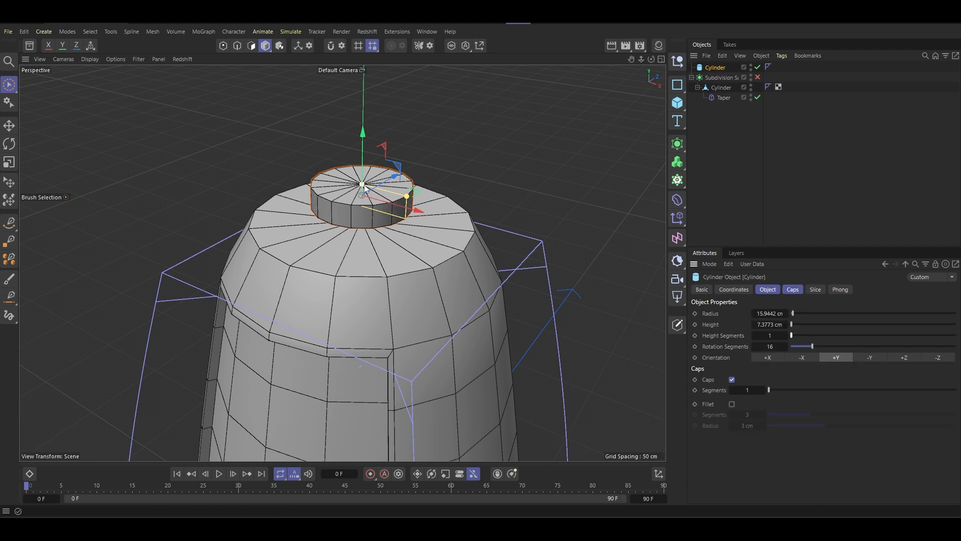
# - Flatten the disc to about 4.7 cm and stack two copies above it: a narrow neck and a nozzle about 12 cm in radius, 26 cm high
pyautogui.moveTo(363, 186); pyautogui.dragTo(363, 156)
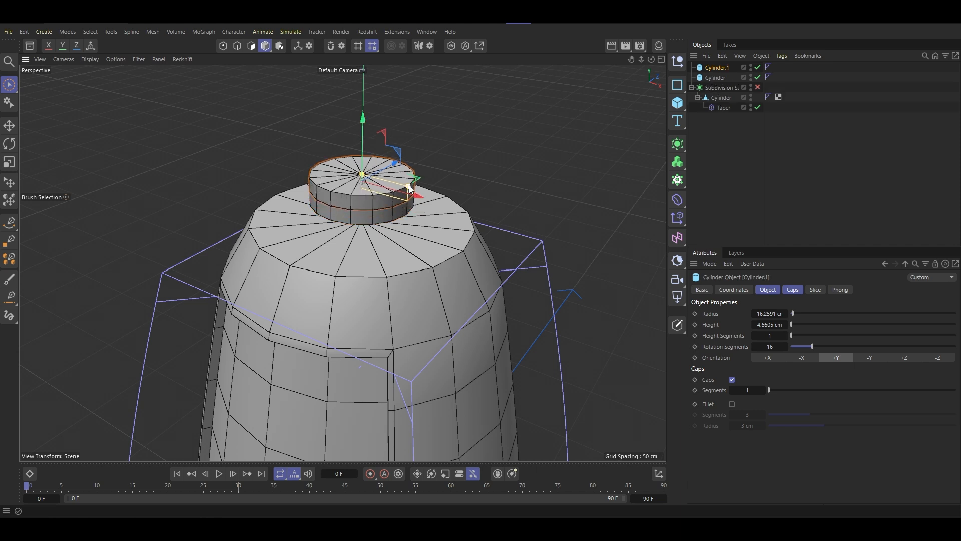
pyautogui.moveTo(409, 186); pyautogui.dragTo(364, 129)
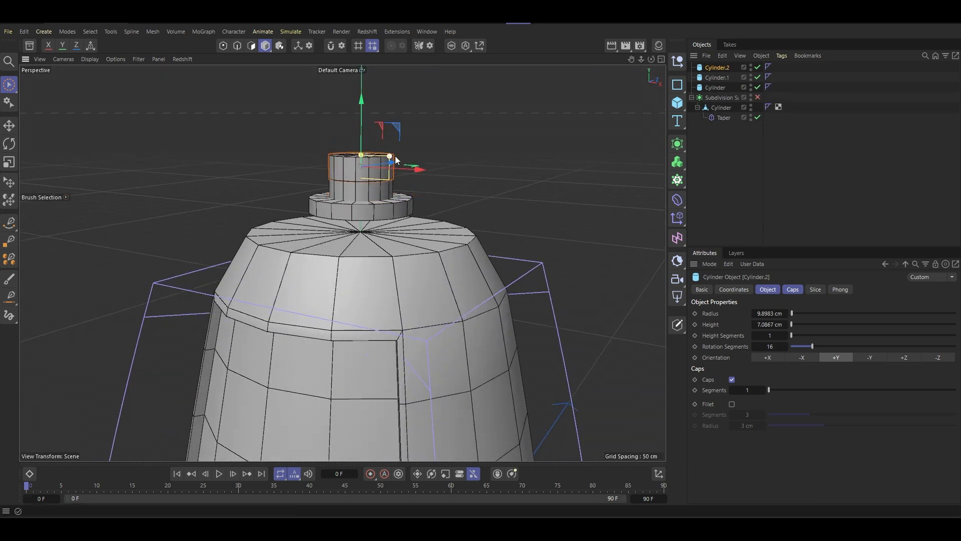
pyautogui.moveTo(395, 158); pyautogui.dragTo(381, 103)
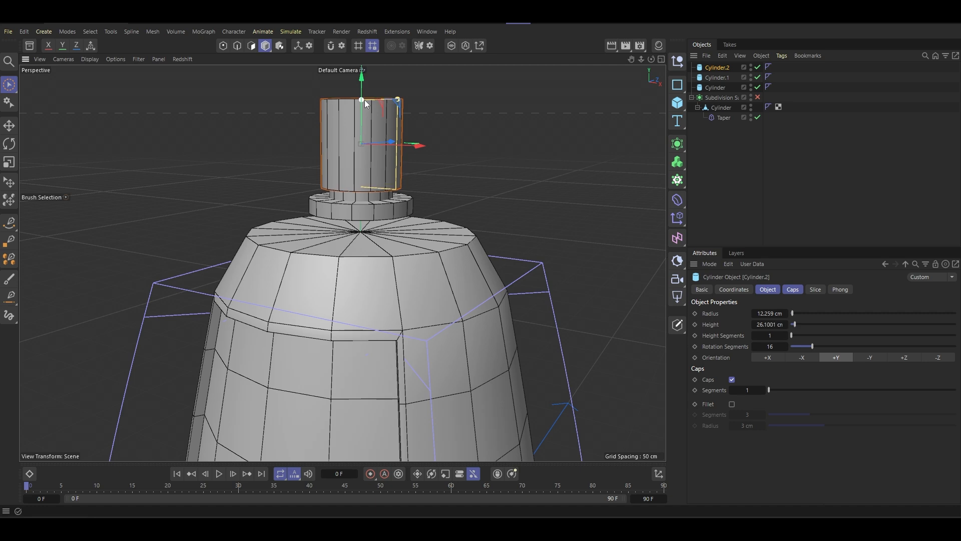
# - Widen the lowest disc of the nozzle stack to a radius of about 18 cm
pyautogui.click(364, 199)
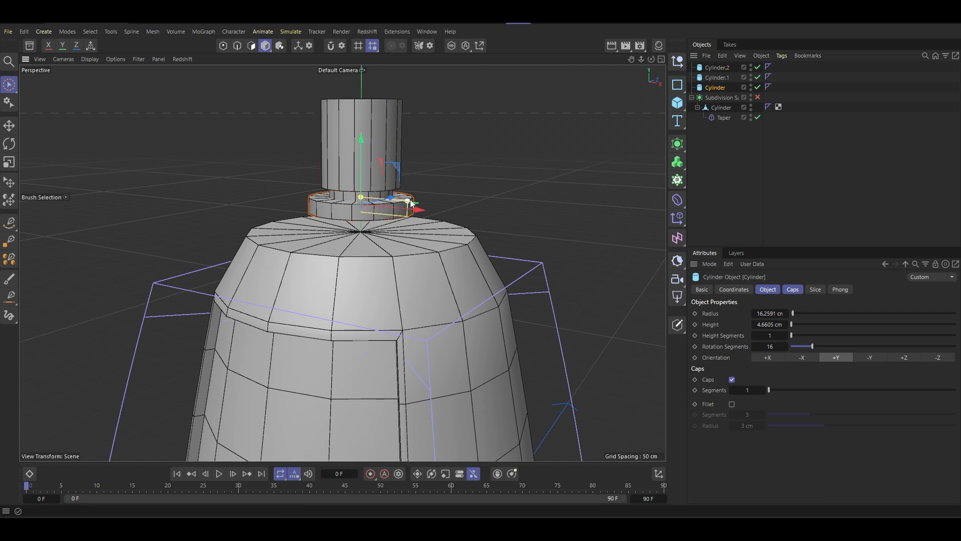
pyautogui.moveTo(410, 202); pyautogui.dragTo(448, 270)
pyautogui.keyDown('alt'); pyautogui.moveTo(447, 270); pyautogui.dragTo(443, 222, button='middle'); pyautogui.keyUp('alt')
pyautogui.keyDown('alt'); pyautogui.moveTo(411, 216); pyautogui.dragTo(401, 168); pyautogui.keyUp('alt')
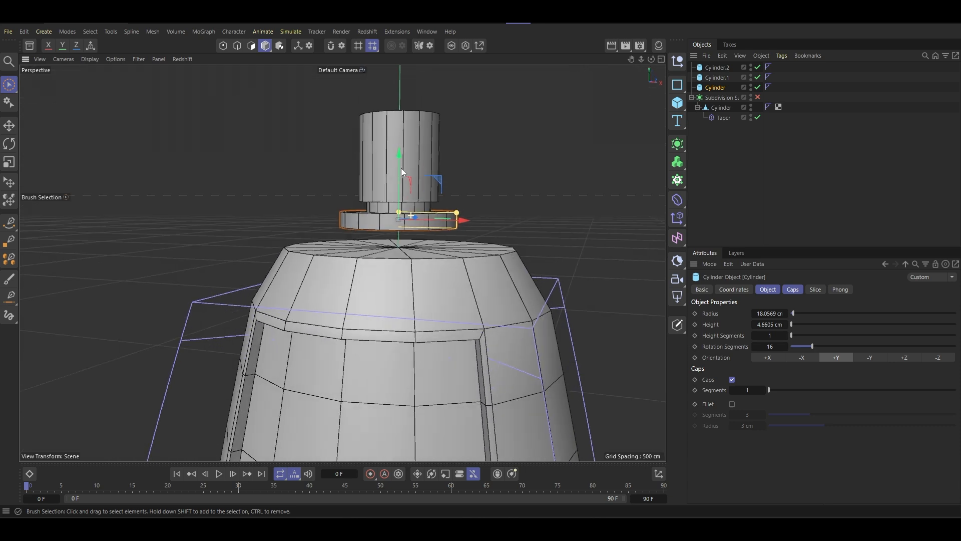
# - Group the three nozzle cylinders in a null and place it under a Symmetry generator
pyautogui.moveTo(714, 47); pyautogui.dragTo(689, 55)
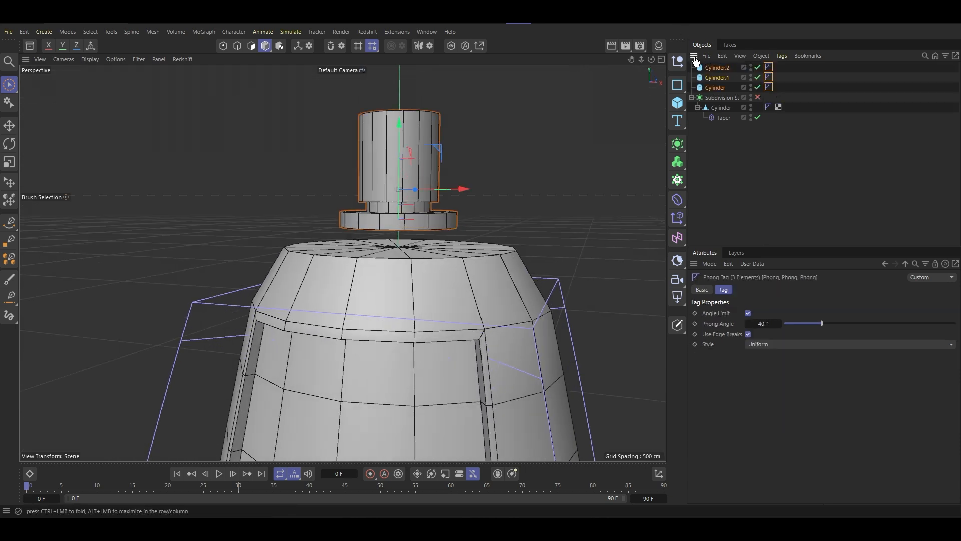
pyautogui.hotkey('alt', 'g')
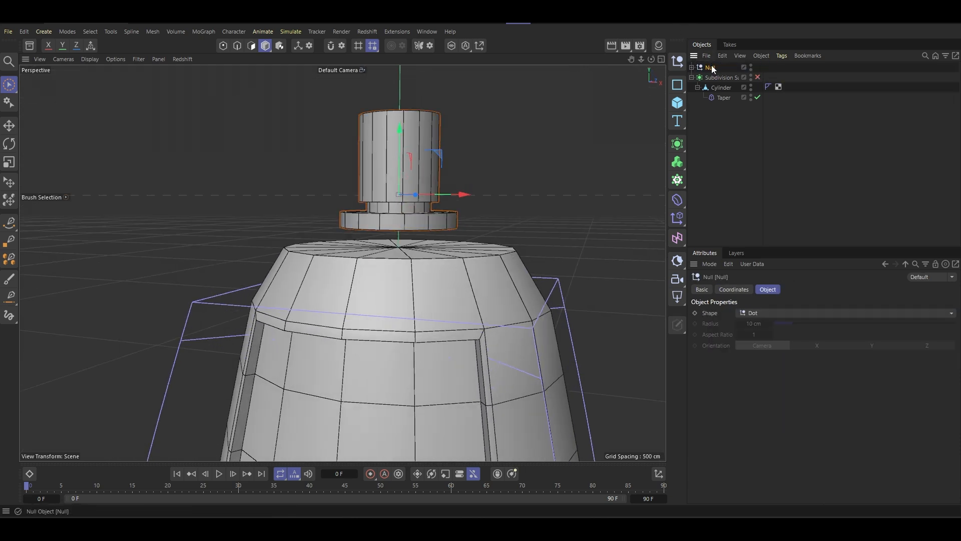
pyautogui.scroll(-3, 450, 219)
pyautogui.scroll(-2, 450, 218)
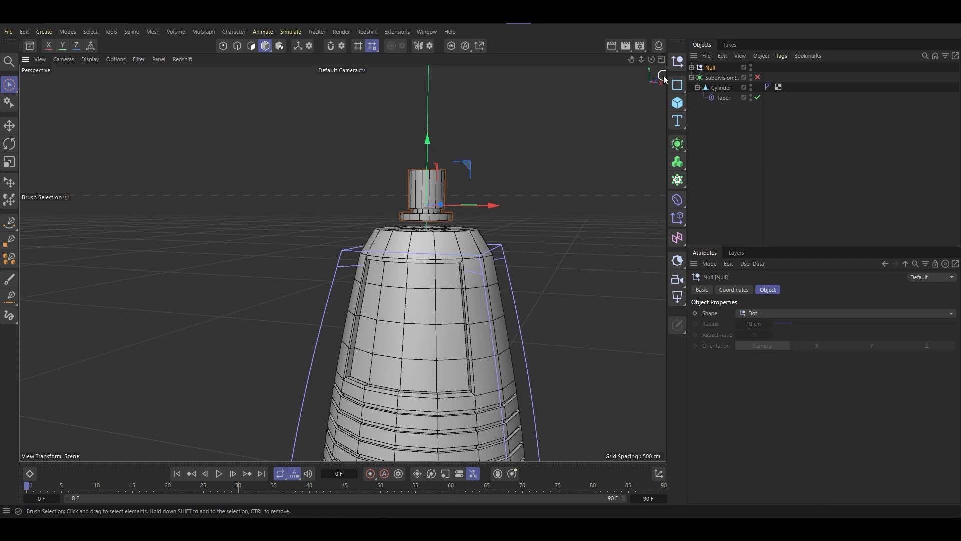
pyautogui.click(677, 144)
pyautogui.keyDown('alt'); pyautogui.click(798, 251); pyautogui.keyUp('alt')
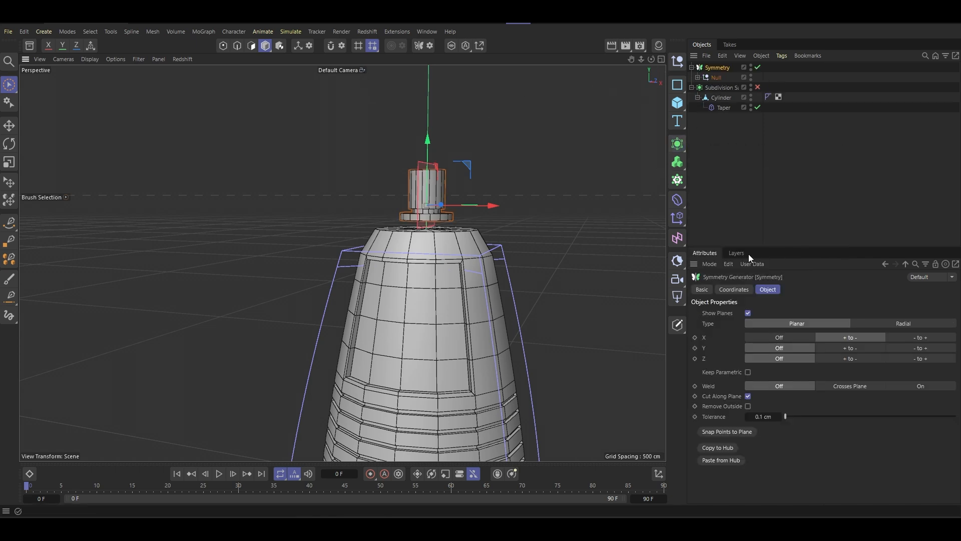
pyautogui.scroll(3, 649, 103)
pyautogui.click(713, 77)
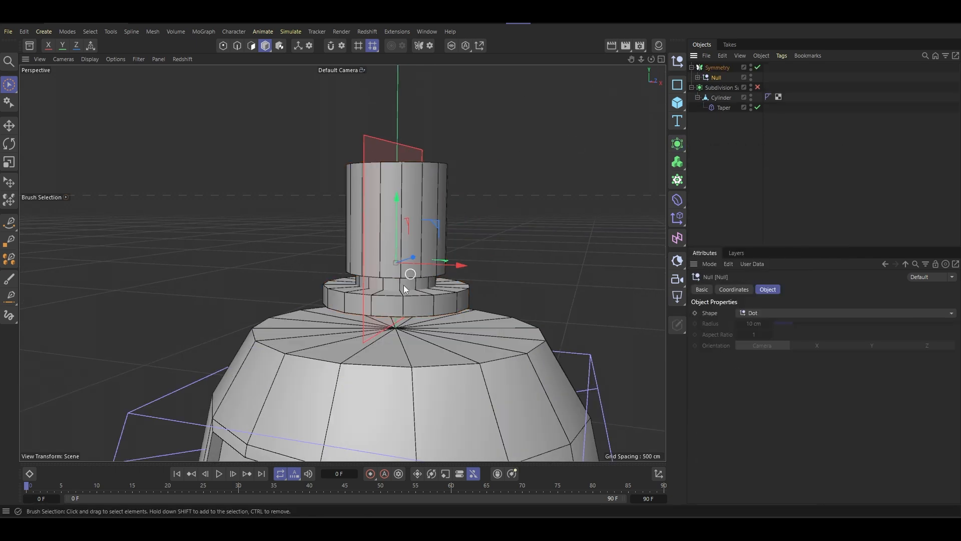
# - Move the nozzle null about 19 cm sideways from the symmetry plane and lower it about 9 cm onto the cap
pyautogui.scroll(-4, 422, 284)
pyautogui.keyDown('alt'); pyautogui.moveTo(425, 285); pyautogui.dragTo(424, 305); pyautogui.keyUp('alt')
pyautogui.scroll(2, 425, 303)
pyautogui.moveTo(446, 246); pyautogui.dragTo(488, 253)
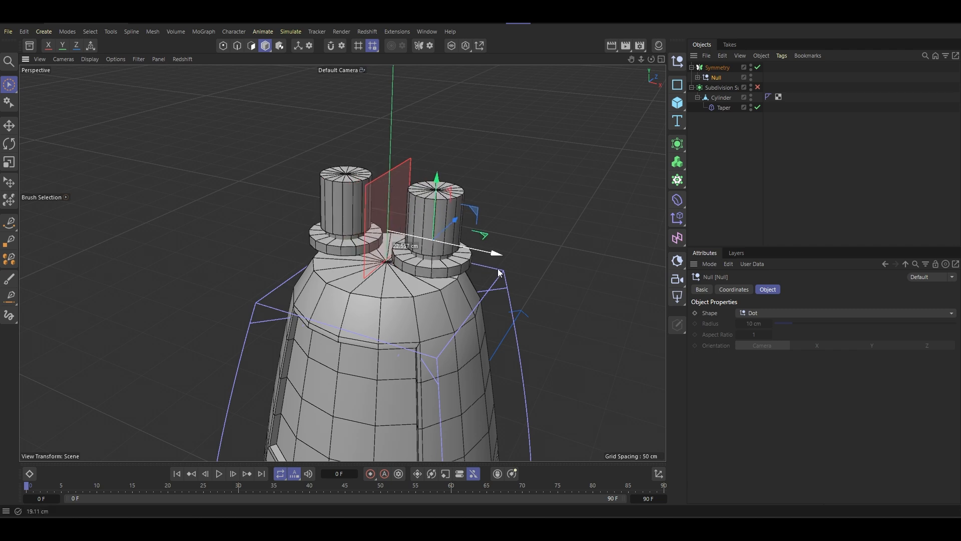
pyautogui.moveTo(441, 177); pyautogui.dragTo(432, 204)
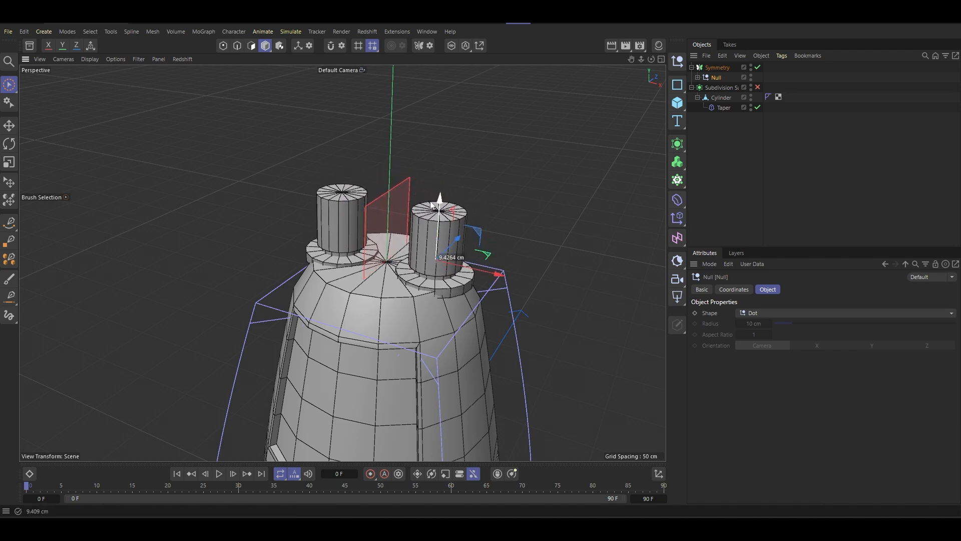
# - Rotate the nozzle null to tilt outward and move it along the world axes onto the body's sloped shoulder
pyautogui.click(11, 144)
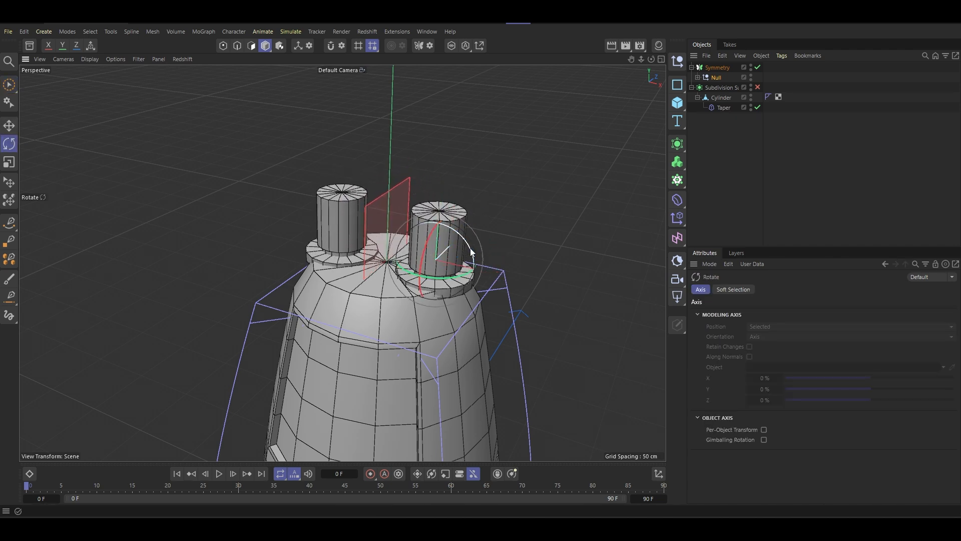
pyautogui.moveTo(469, 255); pyautogui.dragTo(479, 278)
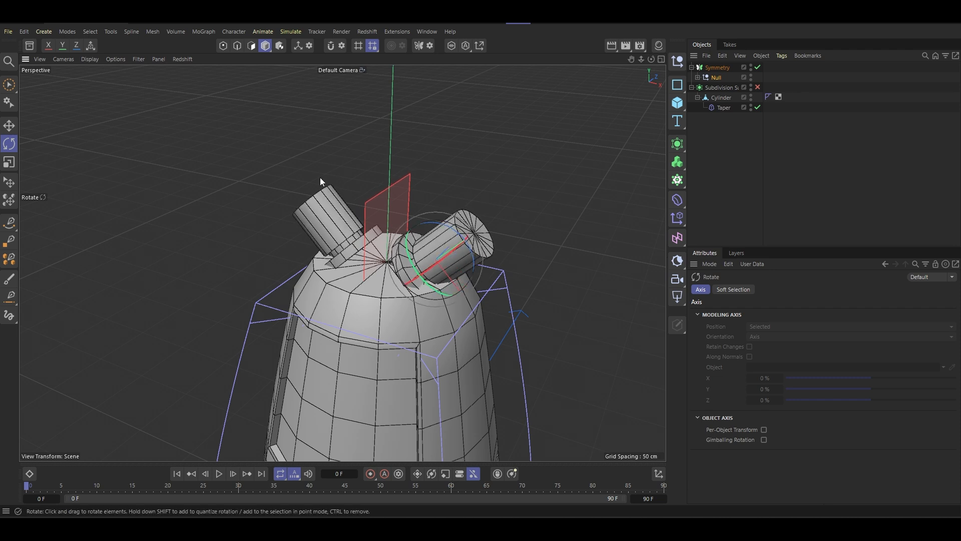
pyautogui.press('e')
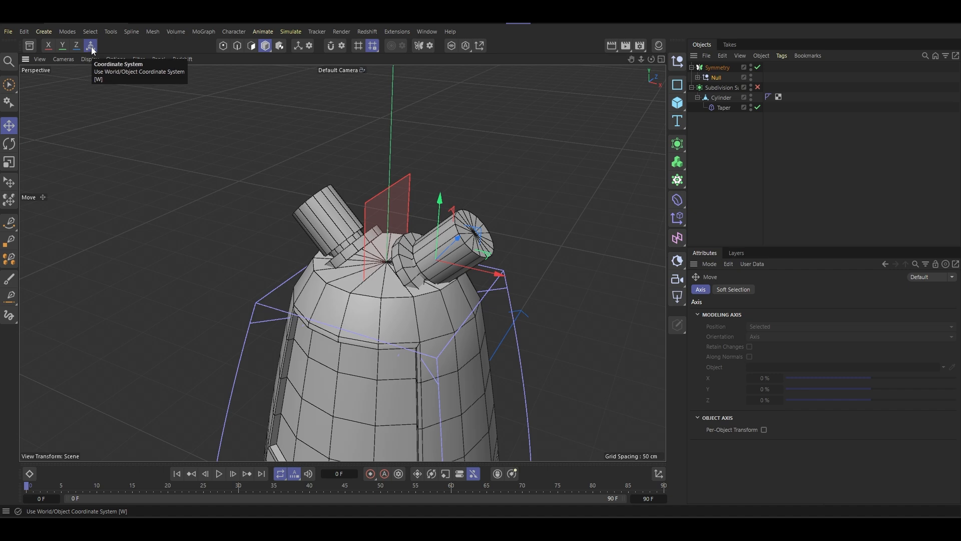
pyautogui.moveTo(497, 274); pyautogui.dragTo(461, 243)
pyautogui.moveTo(504, 293); pyautogui.dragTo(521, 302)
pyautogui.keyDown('alt'); pyautogui.moveTo(461, 287); pyautogui.dragTo(395, 348); pyautogui.keyUp('alt')
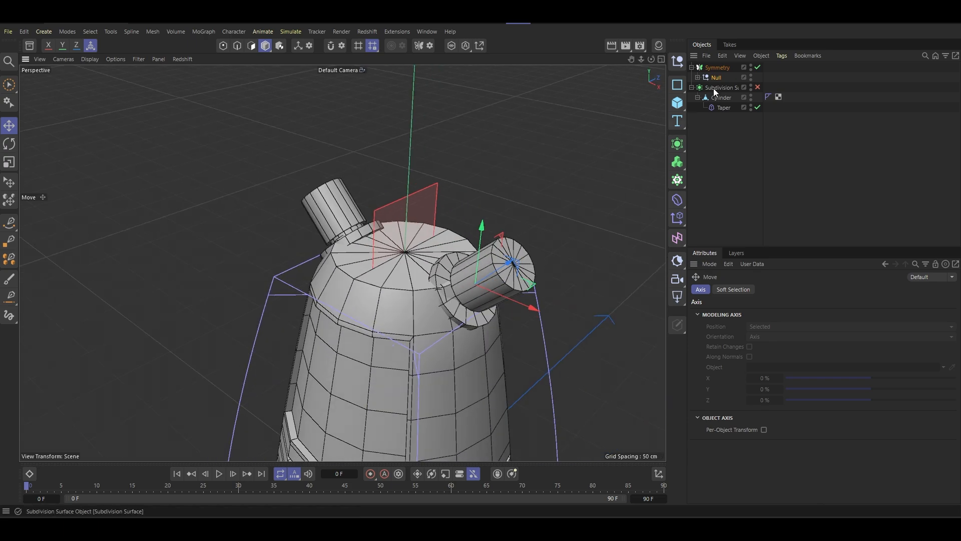
# - Turn on the Subdivision Surface and fine-tune the nozzle null's height and sideways position against the smoothed shoulder
pyautogui.click(758, 87)
pyautogui.keyDown('alt'); pyautogui.moveTo(636, 152); pyautogui.dragTo(455, 181); pyautogui.keyUp('alt')
pyautogui.scroll(5, 465, 198)
pyautogui.keyDown('alt'); pyautogui.moveTo(473, 212); pyautogui.dragTo(494, 199); pyautogui.keyUp('alt')
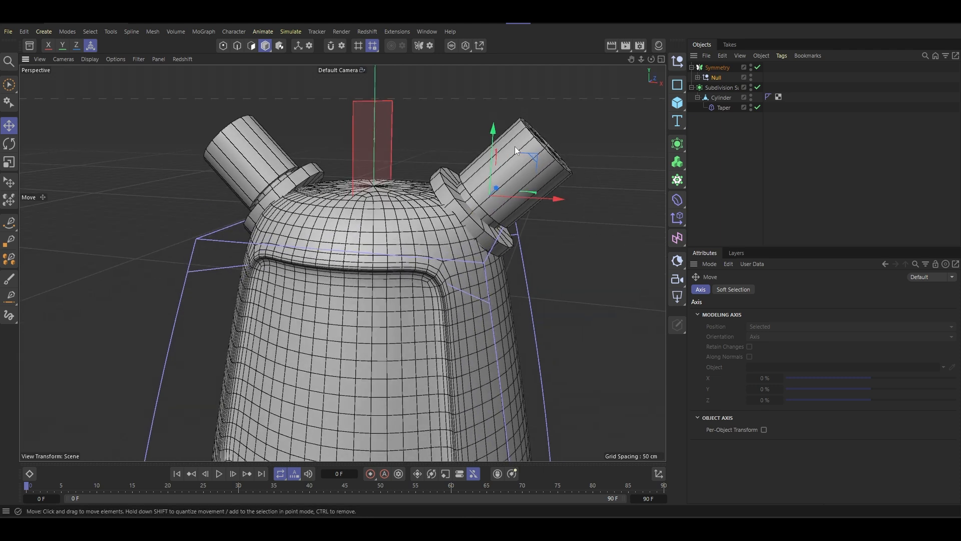
pyautogui.moveTo(495, 144)
pyautogui.mouseDown()
pyautogui.moveTo(493, 152)
pyautogui.moveTo(495, 134)
pyautogui.mouseUp()
pyautogui.moveTo(557, 202); pyautogui.dragTo(562, 203)
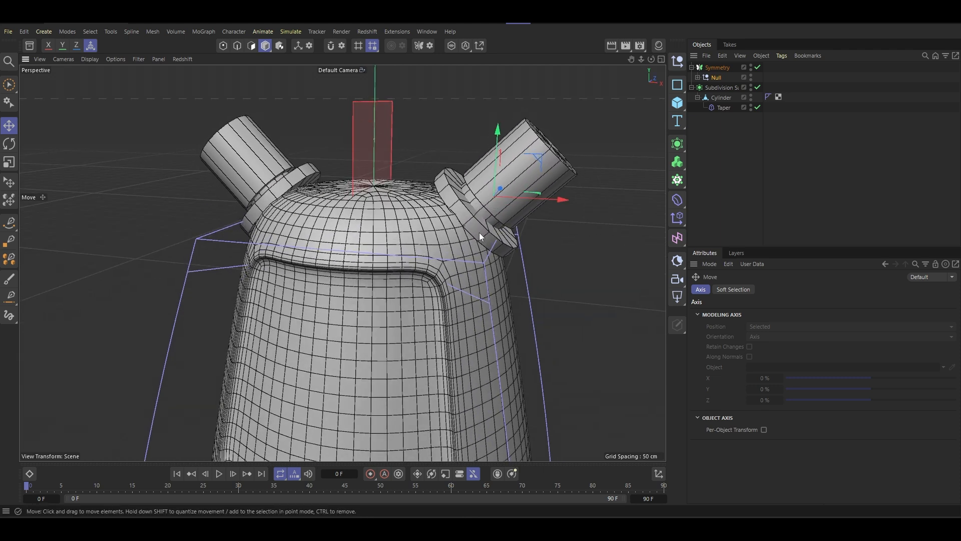
# - Resize the nozzle's base cylinder to a radius of about 14.6 cm and a height of about 7.7 cm
pyautogui.click(717, 68)
pyautogui.click(698, 77)
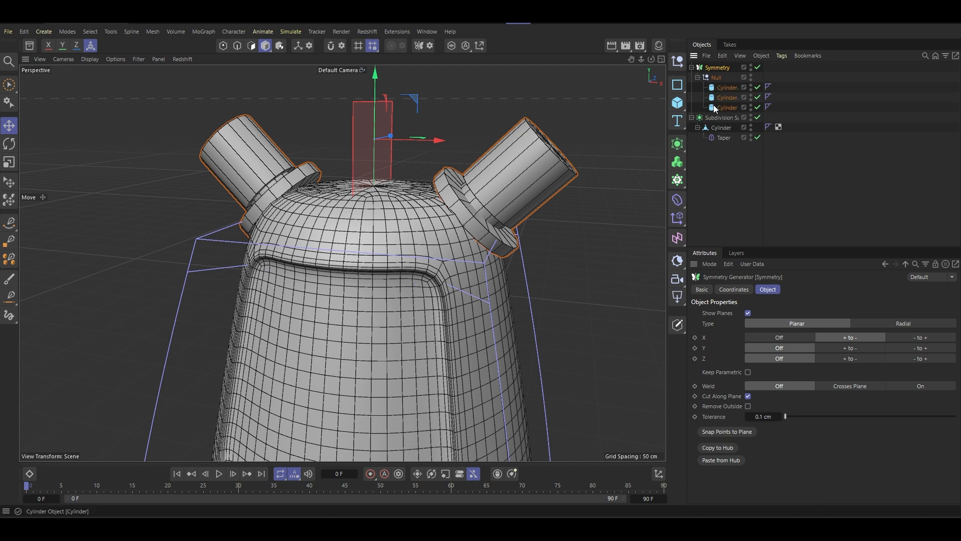
pyautogui.click(475, 183)
pyautogui.moveTo(518, 245); pyautogui.dragTo(502, 236)
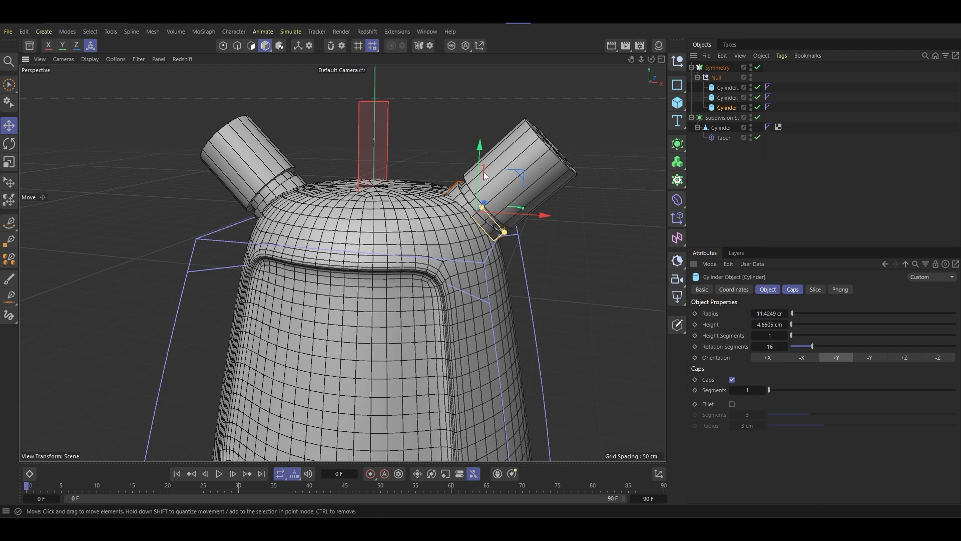
pyautogui.press('w')
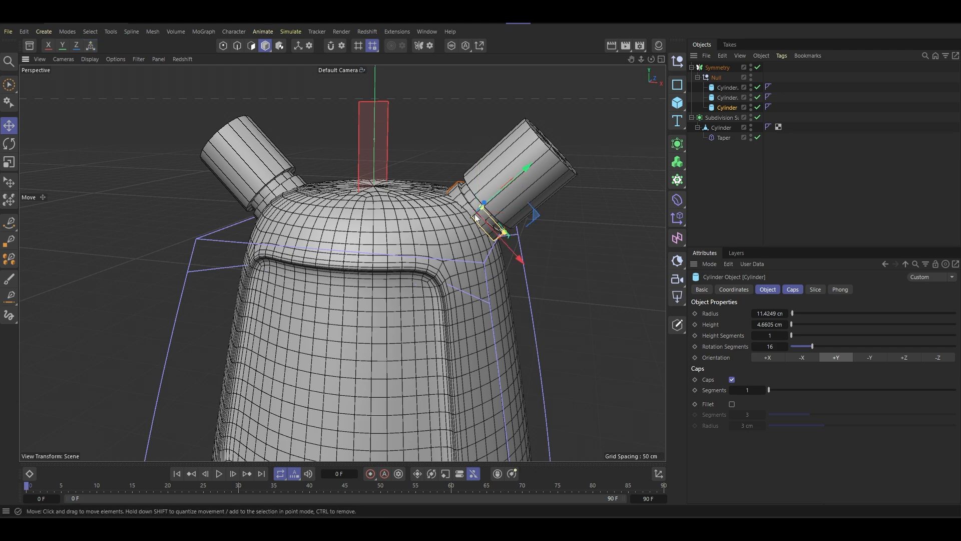
pyautogui.keyDown('alt'); pyautogui.moveTo(474, 214); pyautogui.dragTo(499, 216); pyautogui.keyUp('alt')
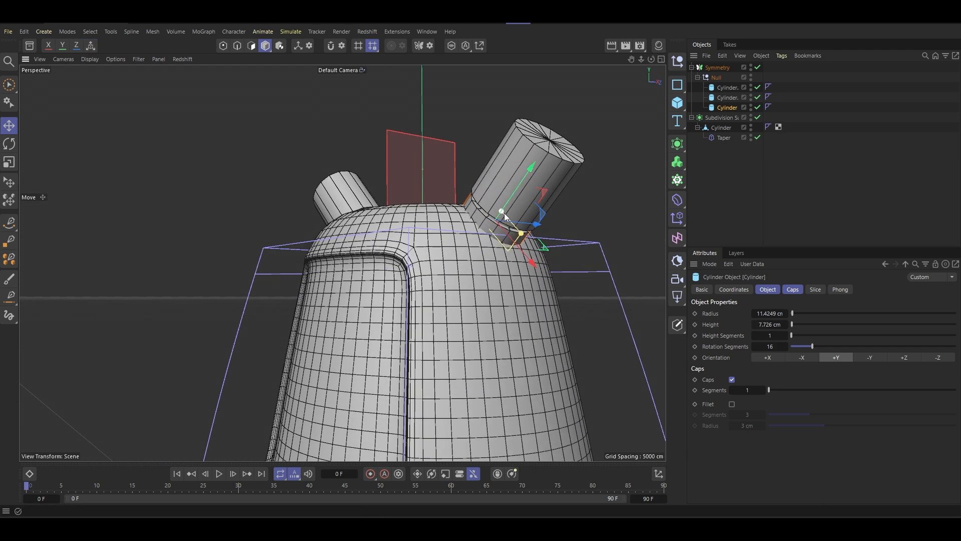
pyautogui.moveTo(529, 185); pyautogui.dragTo(452, 233)
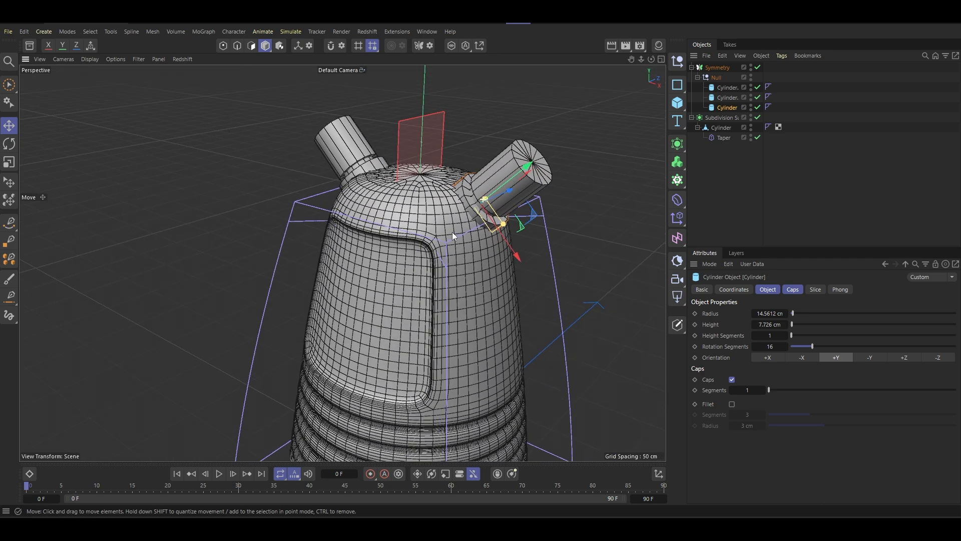
# - Move the nozzle null slightly outward along its own tilted axis
pyautogui.click(716, 79)
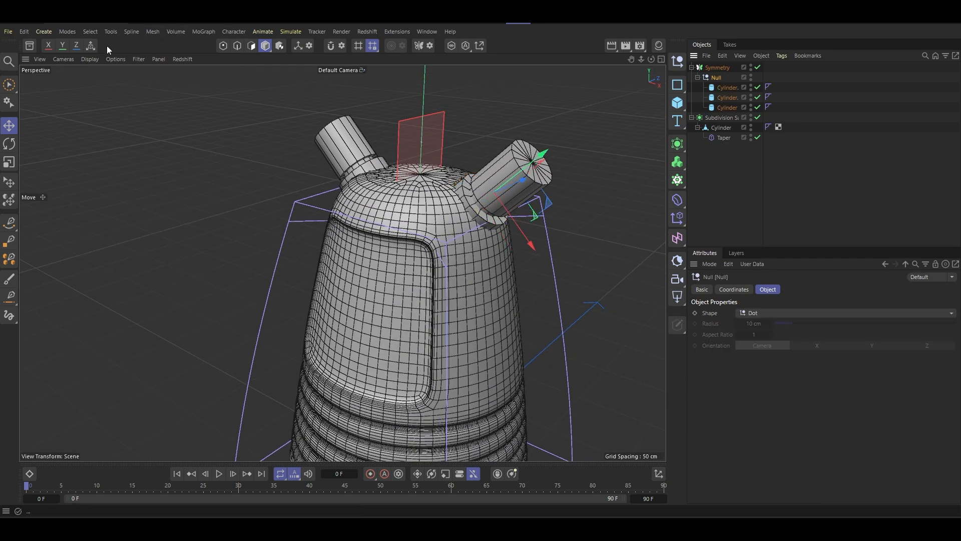
pyautogui.moveTo(535, 159); pyautogui.dragTo(545, 154)
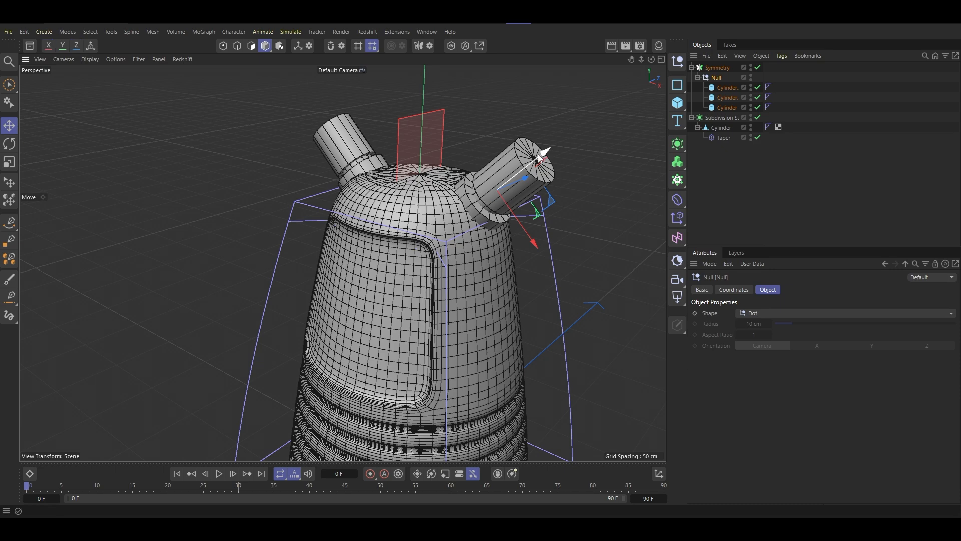
pyautogui.scroll(8, 544, 153)
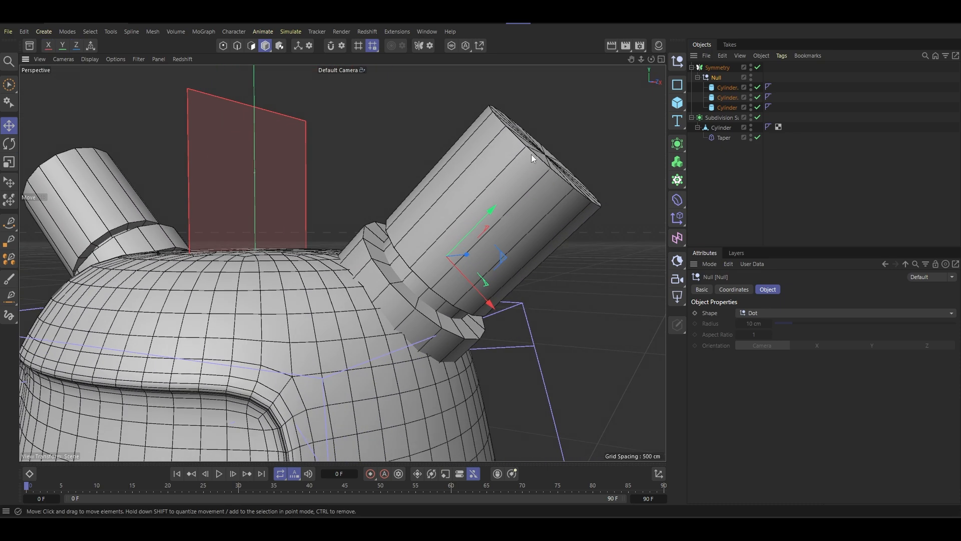
# - Enable cap fillets on all three cylinders that make up the nozzle
pyautogui.scroll(2, 531, 158)
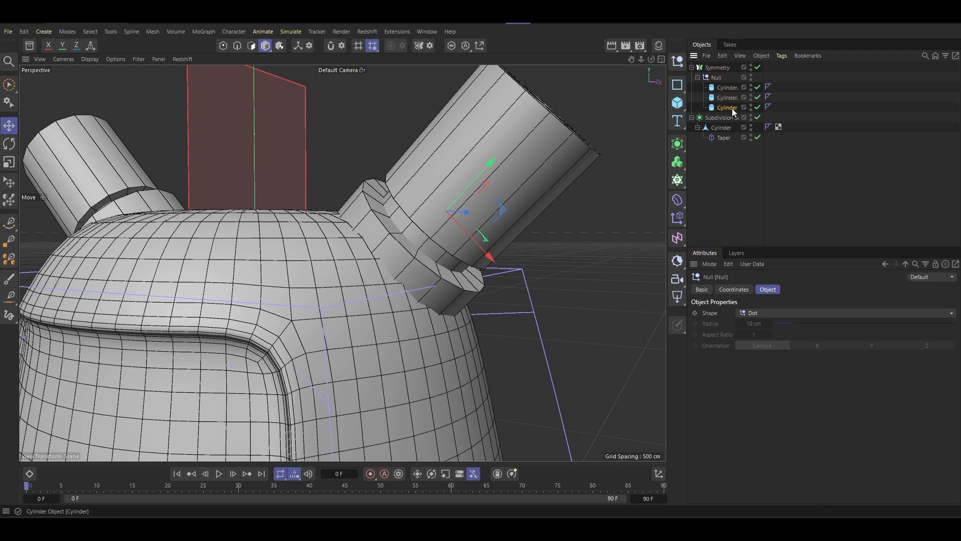
pyautogui.click(731, 107)
pyautogui.keyDown('ctrl'); pyautogui.click(729, 98); pyautogui.keyUp('ctrl')
pyautogui.keyDown('ctrl'); pyautogui.click(730, 88); pyautogui.keyUp('ctrl')
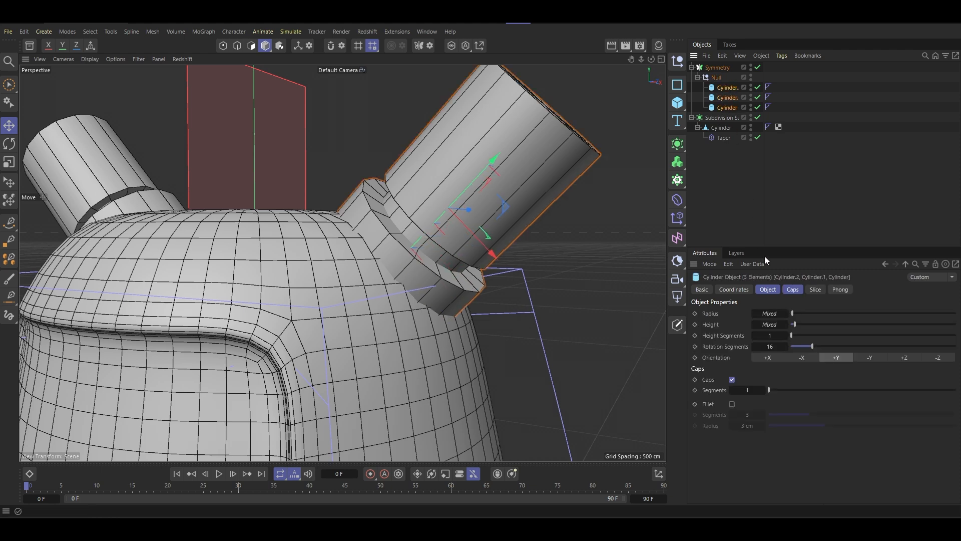
pyautogui.click(791, 290)
pyautogui.click(730, 339)
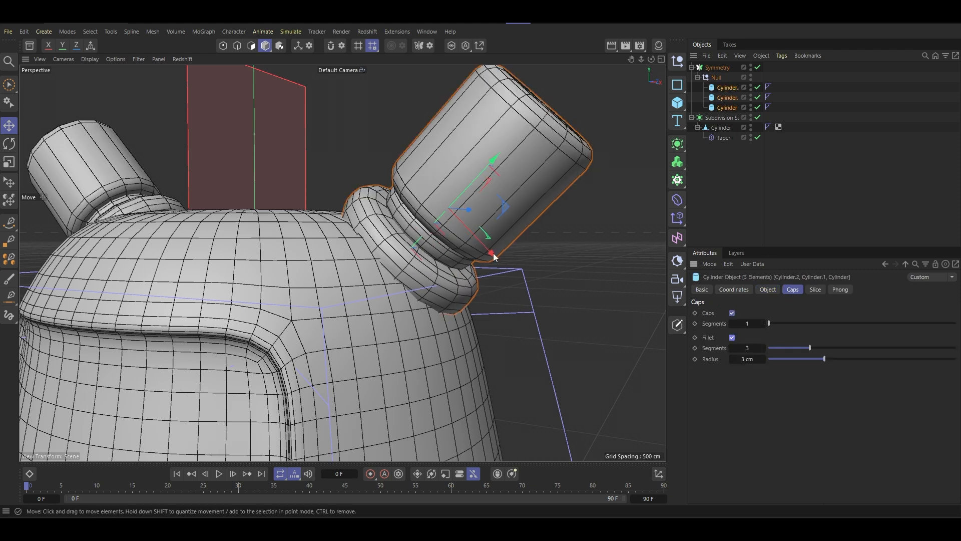
pyautogui.keyDown('alt'); pyautogui.moveTo(493, 254); pyautogui.dragTo(476, 218); pyautogui.keyUp('alt')
# - Set the nozzle's base cylinder cap fillet radius to 1 cm and slightly adjust its height against the shoulder
pyautogui.click(729, 108)
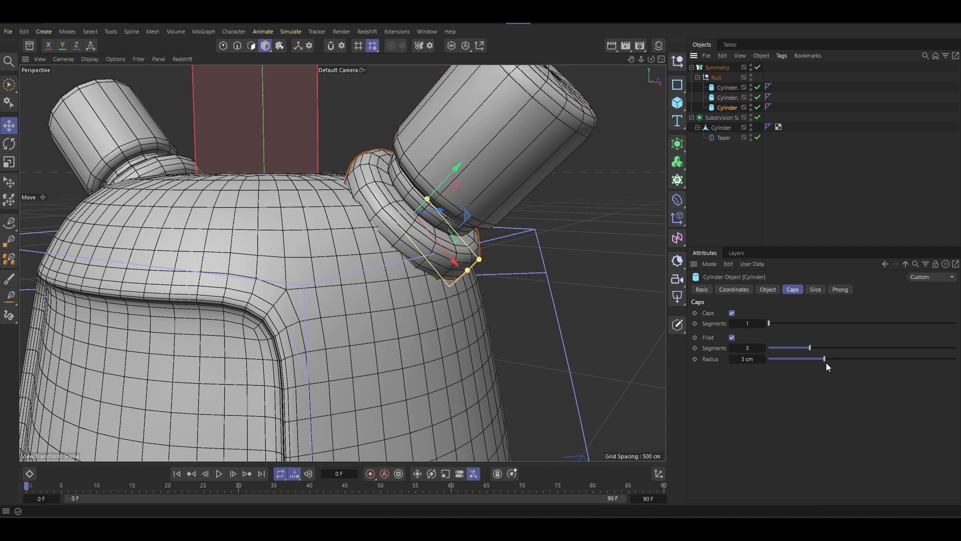
pyautogui.moveTo(812, 363); pyautogui.dragTo(787, 363)
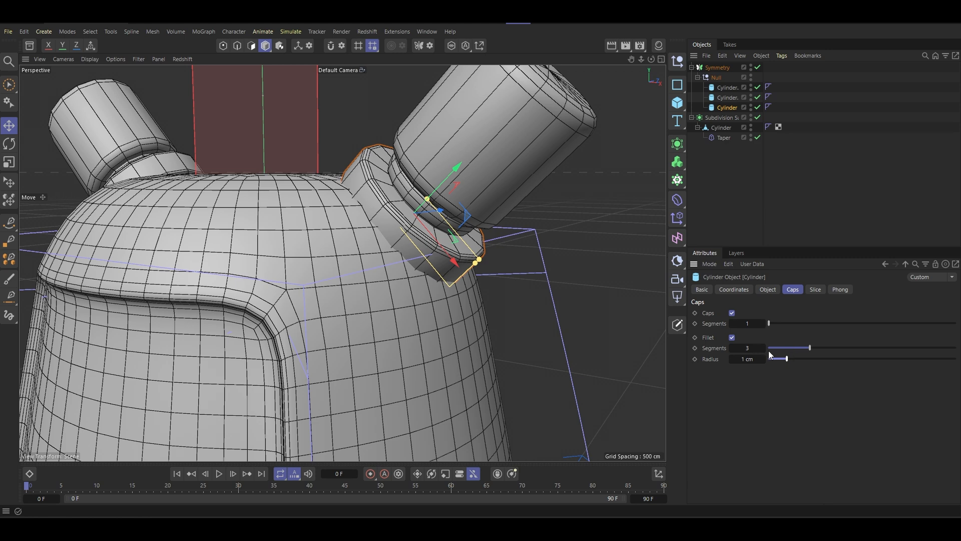
pyautogui.scroll(-2, 504, 266)
pyautogui.keyDown('alt'); pyautogui.moveTo(504, 266); pyautogui.dragTo(535, 253); pyautogui.keyUp('alt')
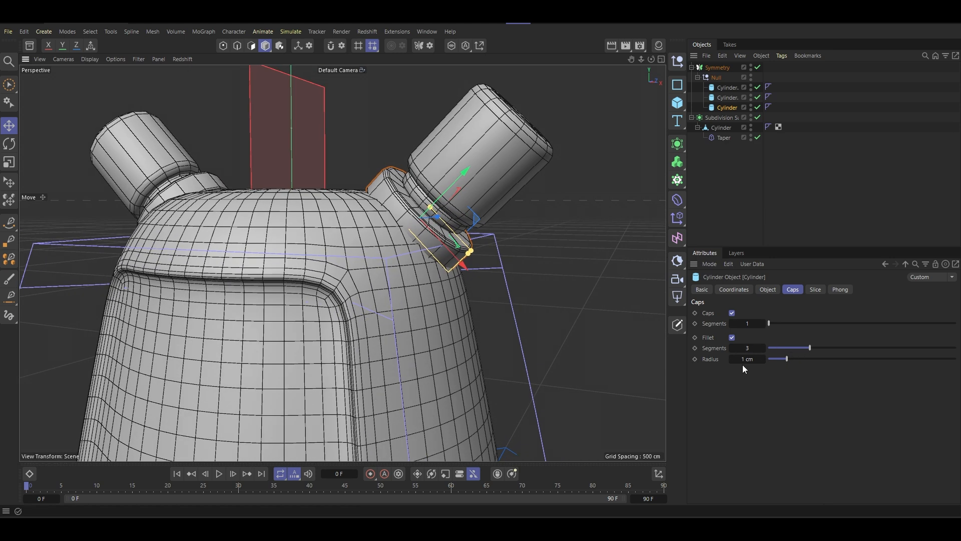
pyautogui.click(751, 357)
pyautogui.write('.5')
pyautogui.press('Return')
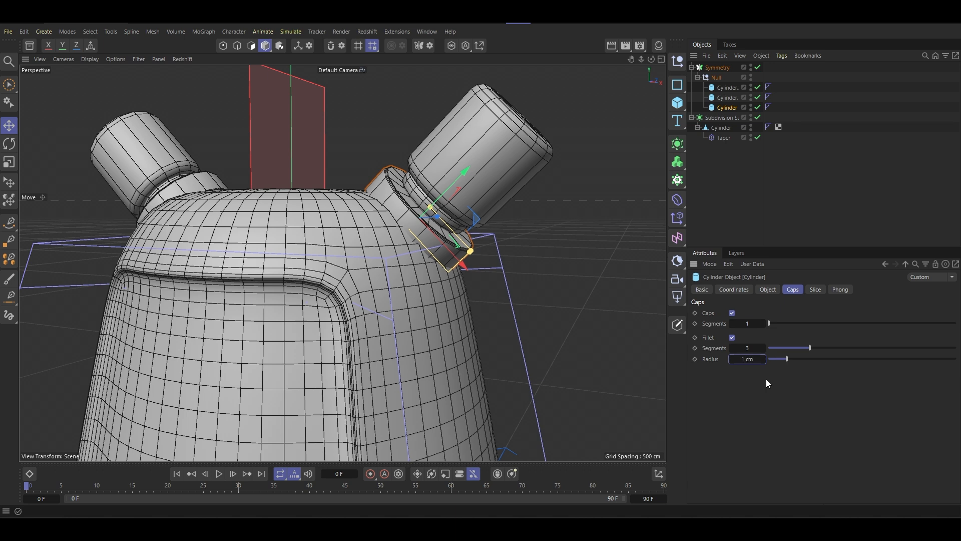
pyautogui.moveTo(432, 207); pyautogui.dragTo(444, 197)
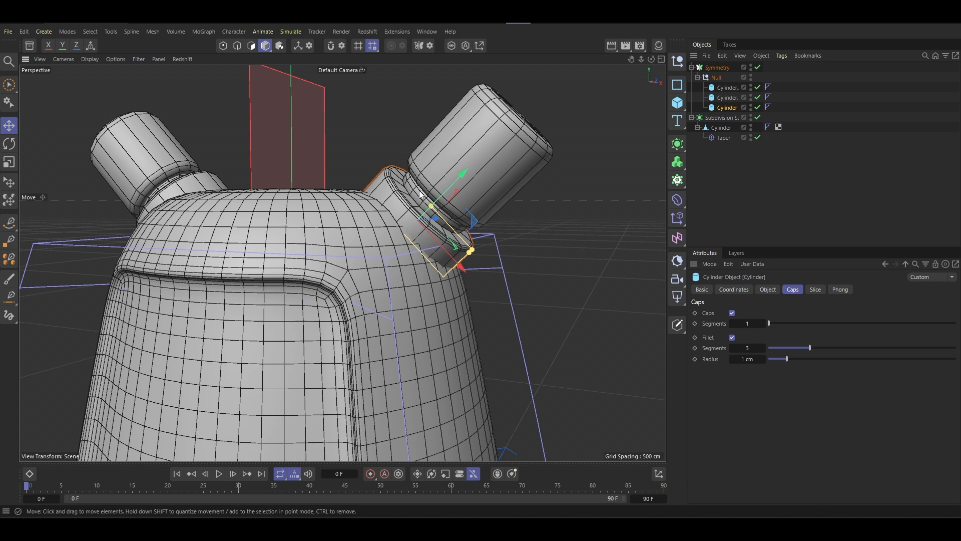
pyautogui.click(420, 196)
# - Disable the cap fillet on the nozzle's narrow middle cylinder
pyautogui.click(725, 98)
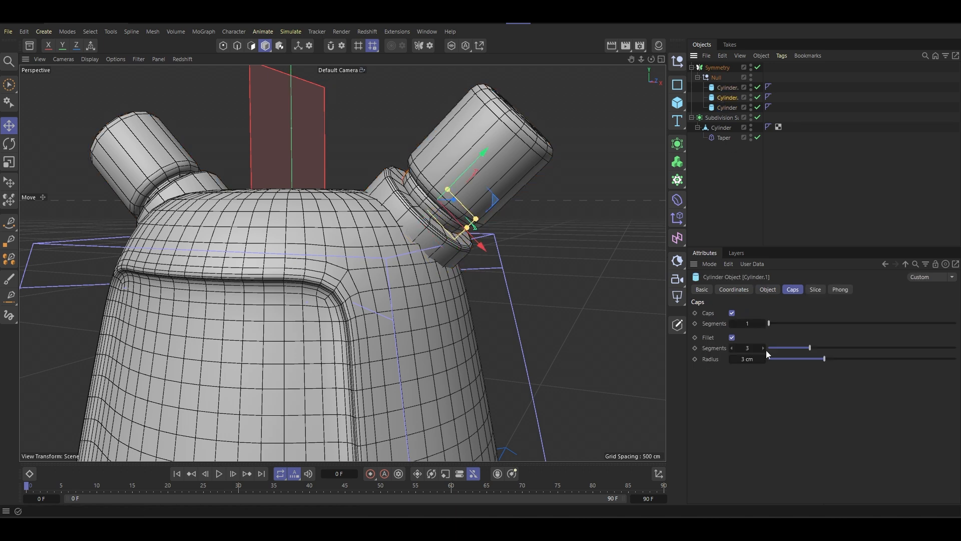
pyautogui.click(732, 337)
pyautogui.click(511, 160)
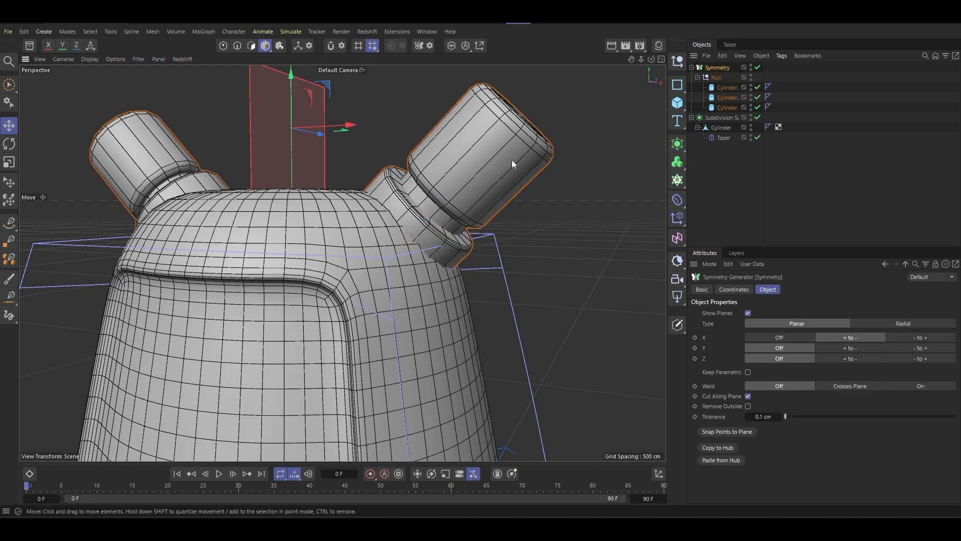
# - Set the cap fillet radius of the nozzle's large outer cylinder to 1 cm
pyautogui.click(727, 91)
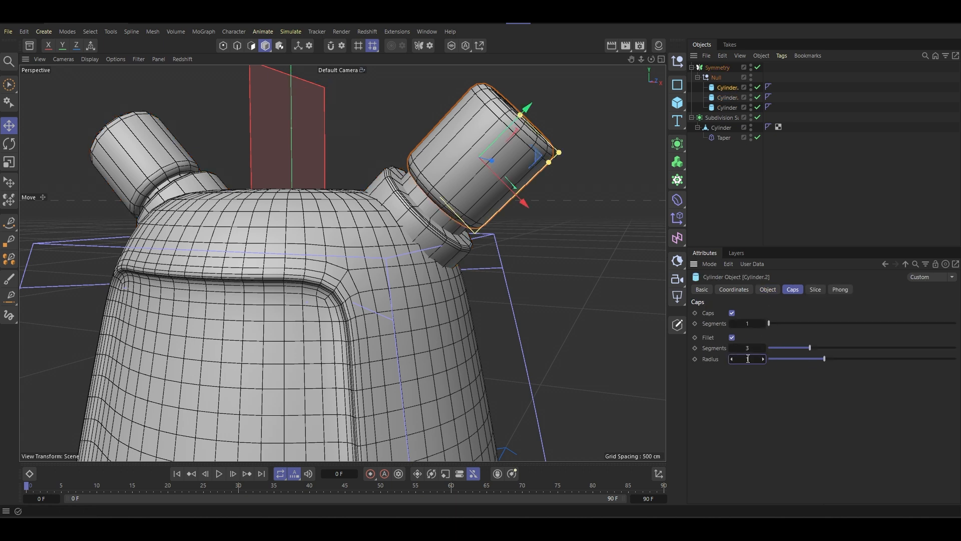
pyautogui.write('0.5')
pyautogui.press('Return')
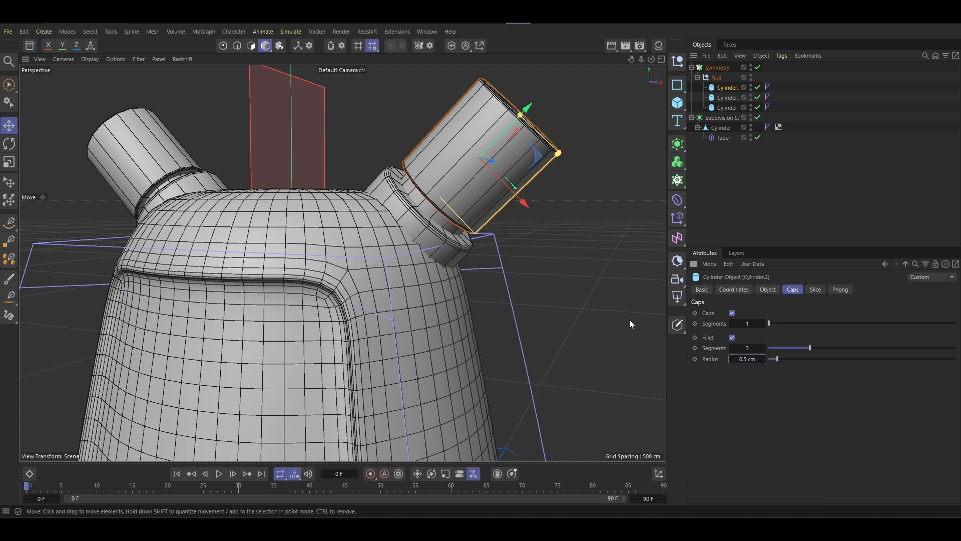
pyautogui.write('1')
pyautogui.press('Return')
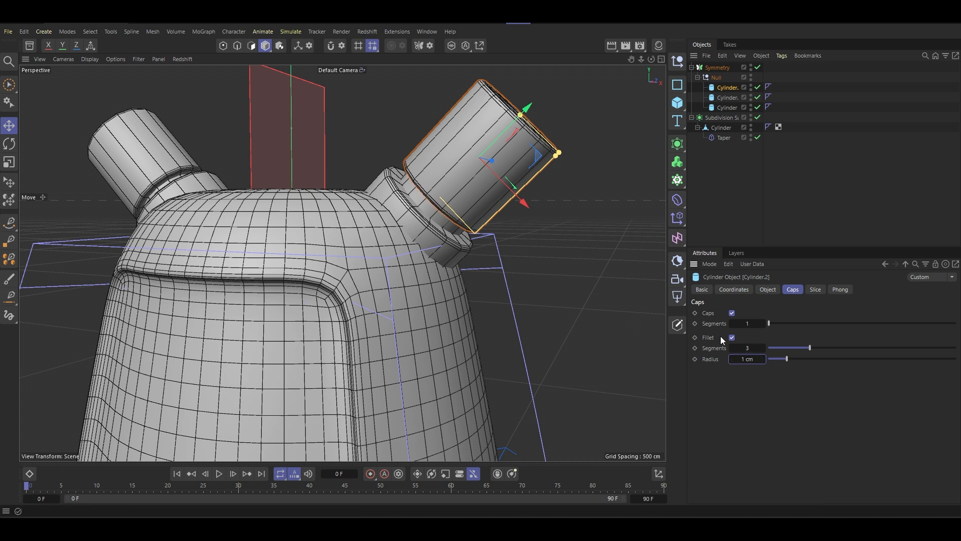
# - Display the model in smooth shading without wireframe lines and examine the filleted nozzles and whole body from several angles
pyautogui.click(679, 324)
pyautogui.click(706, 341)
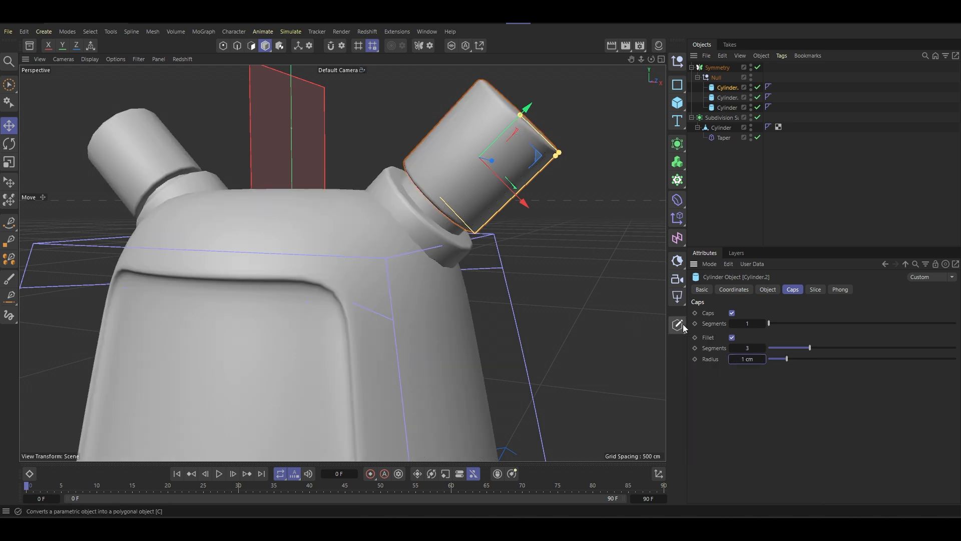
pyautogui.scroll(-12, 352, 297)
pyautogui.keyDown('alt'); pyautogui.moveTo(361, 272); pyautogui.dragTo(385, 245, button='middle'); pyautogui.keyUp('alt')
pyautogui.keyDown('alt'); pyautogui.moveTo(385, 244); pyautogui.dragTo(418, 257); pyautogui.keyUp('alt')
pyautogui.scroll(5, 423, 220)
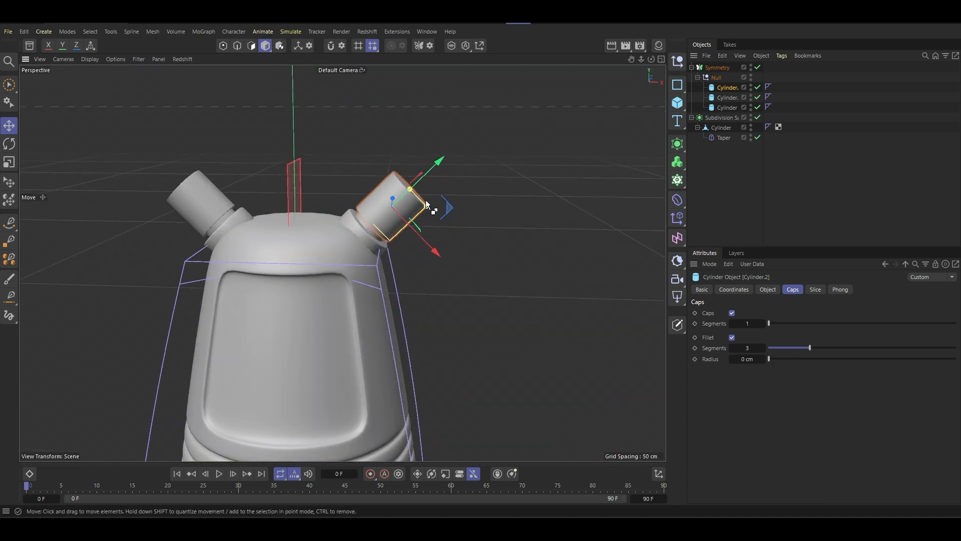
pyautogui.scroll(3, 428, 214)
pyautogui.moveTo(425, 209); pyautogui.dragTo(441, 209)
pyautogui.moveTo(397, 179); pyautogui.dragTo(449, 231)
pyautogui.scroll(-5, 402, 171)
pyautogui.scroll(-3, 401, 172)
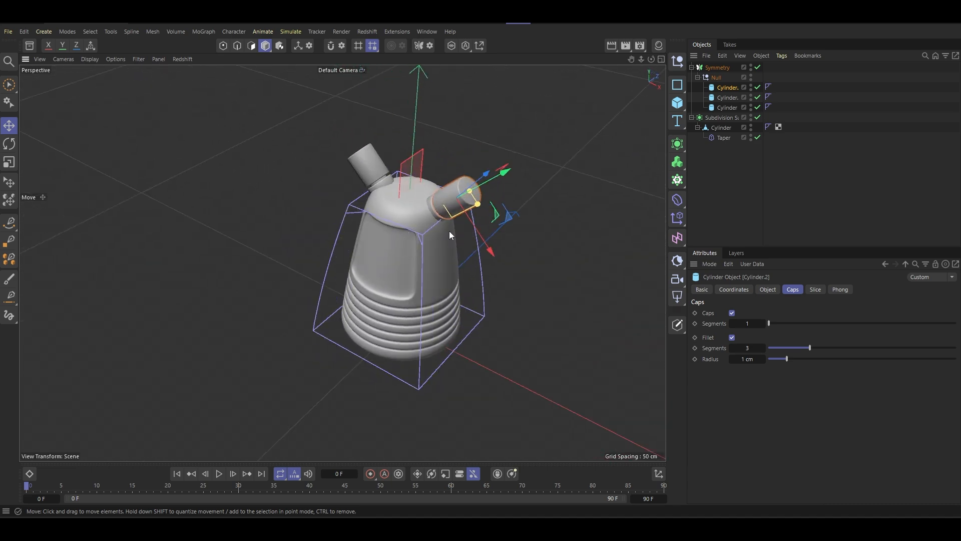
# - Select the body cylinder in polygon mode and turn off its Subdivision Surface and Taper
pyautogui.moveTo(764, 171); pyautogui.dragTo(782, 171)
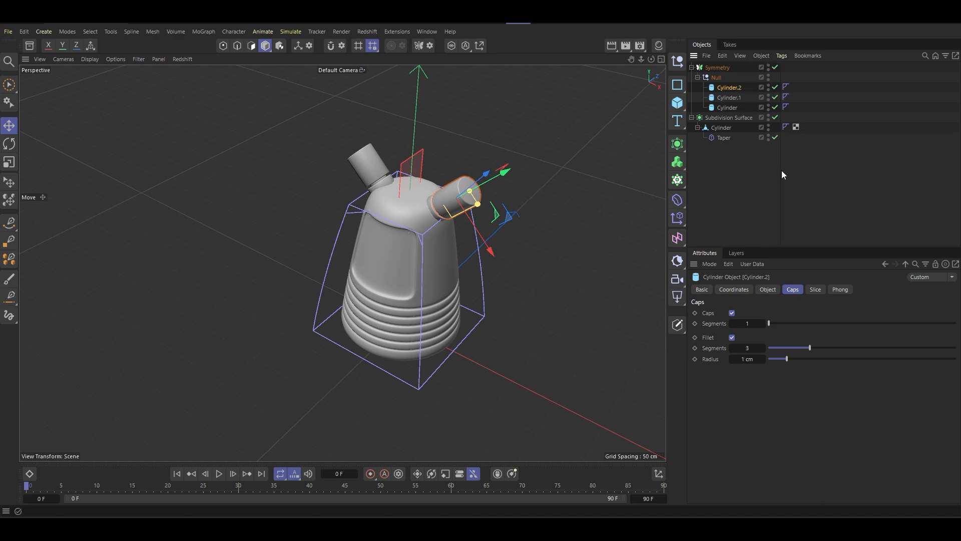
pyautogui.click(722, 129)
pyautogui.scroll(6, 397, 258)
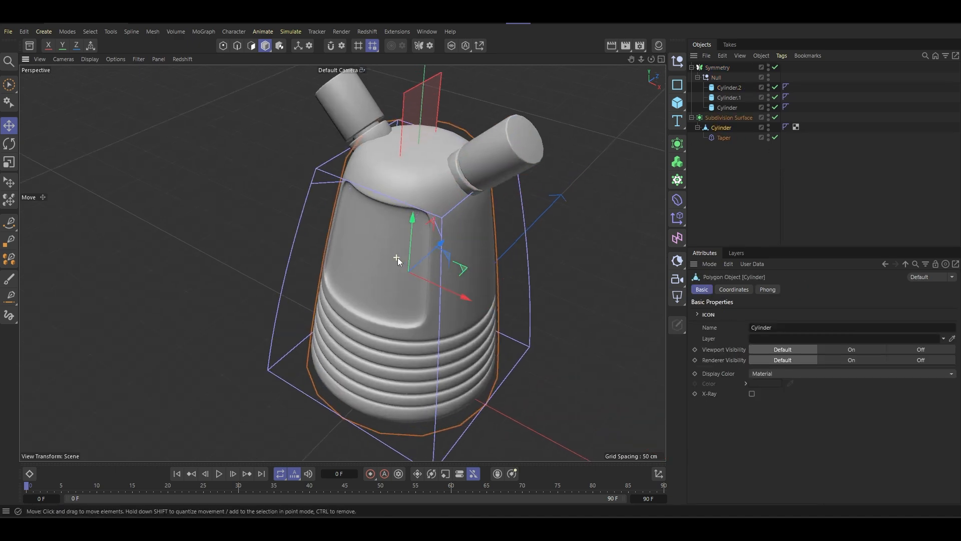
pyautogui.click(251, 46)
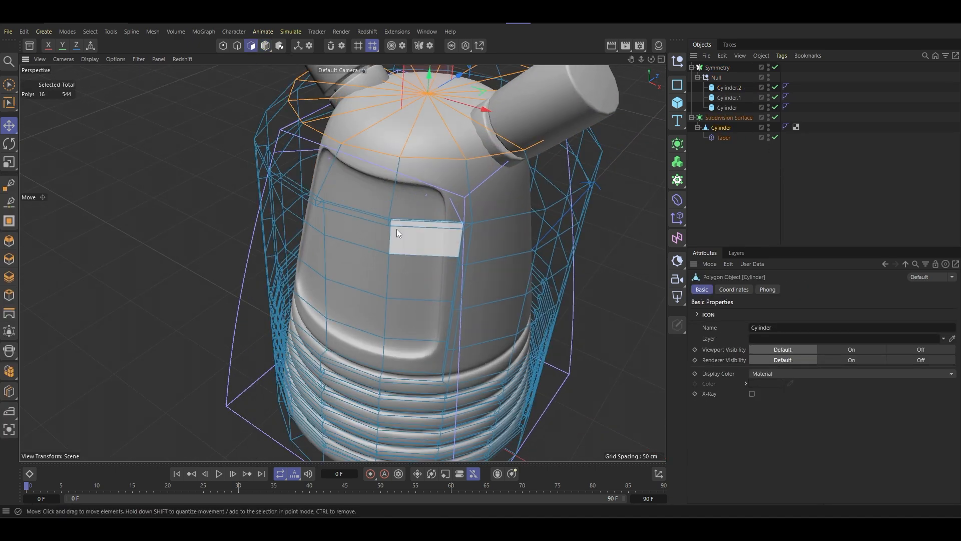
pyautogui.keyDown('alt'); pyautogui.moveTo(396, 229); pyautogui.dragTo(415, 180); pyautogui.keyUp('alt')
pyautogui.click(775, 138)
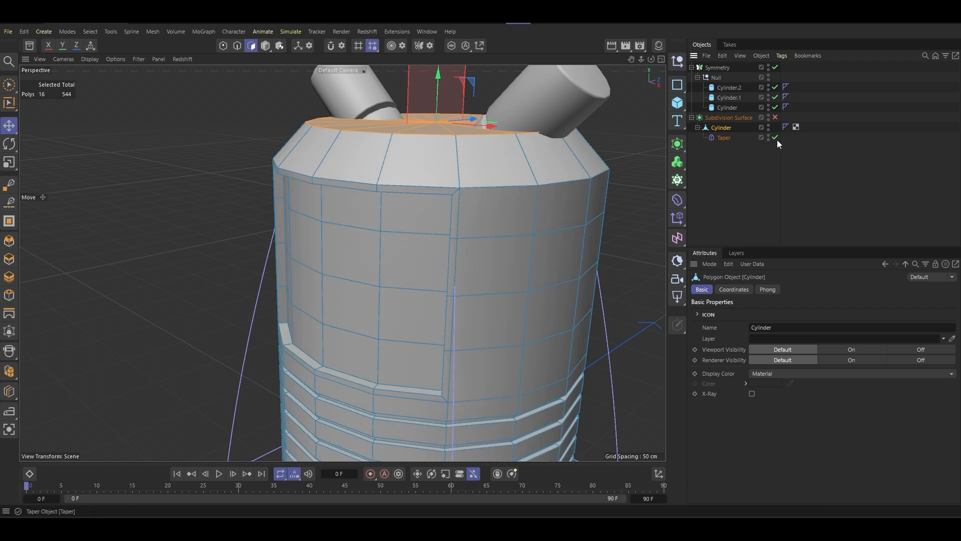
# - Select the eight polygons in the two lower rows of the recessed front panel
pyautogui.keyDown('alt'); pyautogui.moveTo(326, 313); pyautogui.dragTo(334, 275); pyautogui.keyUp('alt')
pyautogui.click(359, 327)
pyautogui.keyDown('alt'); pyautogui.moveTo(335, 276); pyautogui.dragTo(307, 241, button='middle'); pyautogui.keyUp('alt')
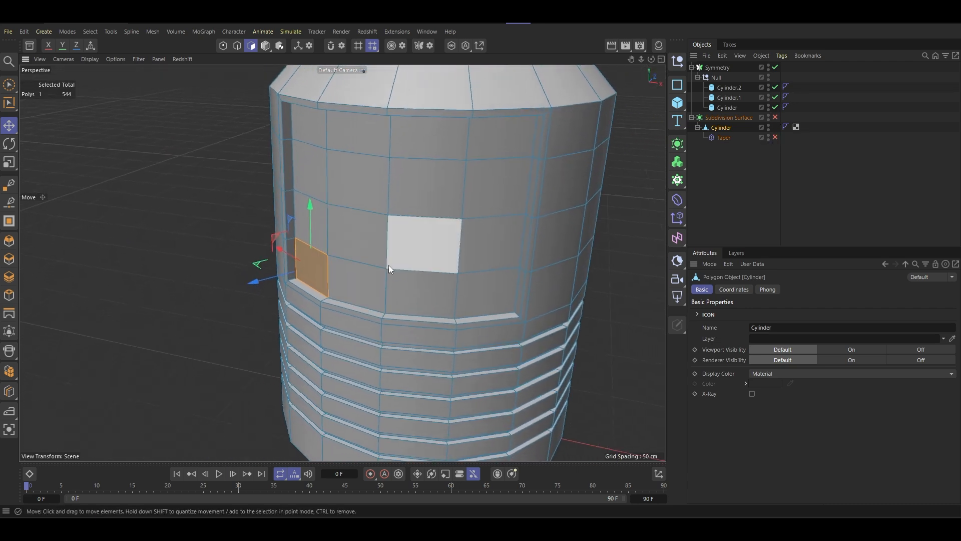
pyautogui.scroll(-5, 389, 265)
pyautogui.keyDown('alt'); pyautogui.moveTo(408, 278); pyautogui.dragTo(379, 270, button='middle'); pyautogui.keyUp('alt')
pyautogui.moveTo(378, 269)
pyautogui.keyDown('alt'); pyautogui.mouseDown()
pyautogui.moveTo(359, 259)
pyautogui.moveTo(365, 223)
pyautogui.moveTo(359, 282)
pyautogui.moveTo(372, 266)
pyautogui.mouseUp(); pyautogui.keyUp('alt')
pyautogui.scroll(6, 335, 261)
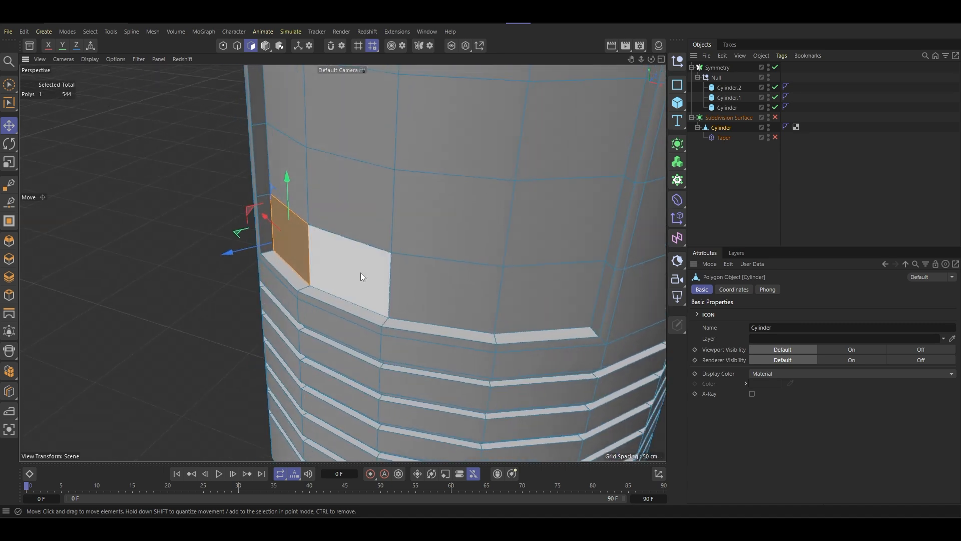
pyautogui.keyDown('shift'); pyautogui.click(360, 273); pyautogui.keyUp('shift')
pyautogui.keyDown('shift'); pyautogui.click(426, 284); pyautogui.keyUp('shift')
pyautogui.keyDown('shift'); pyautogui.click(548, 293); pyautogui.keyUp('shift')
pyautogui.keyDown('shift'); pyautogui.click(531, 255); pyautogui.keyUp('shift')
pyautogui.keyDown('shift'); pyautogui.click(446, 220); pyautogui.keyUp('shift')
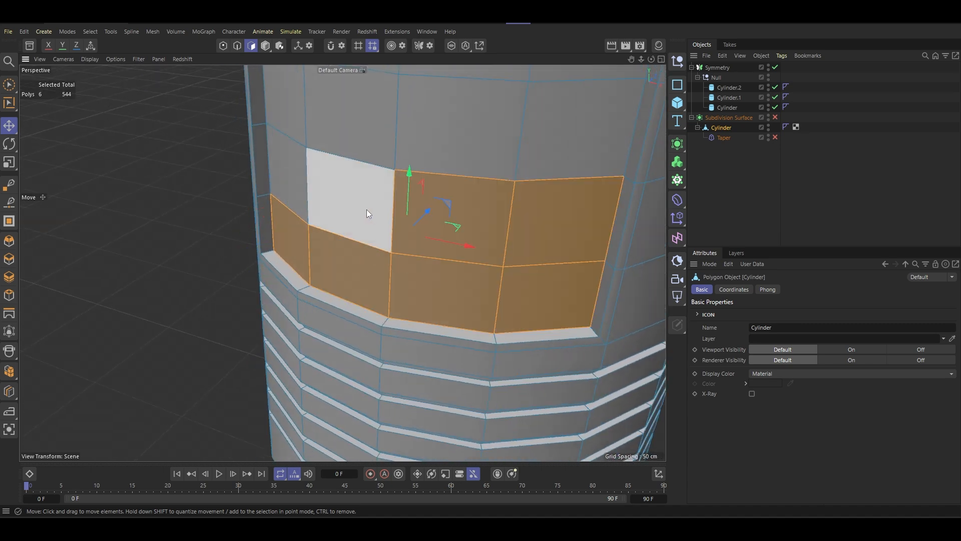
pyautogui.keyDown('shift'); pyautogui.click(367, 209); pyautogui.keyUp('shift')
pyautogui.keyDown('shift'); pyautogui.click(310, 185); pyautogui.keyUp('shift')
pyautogui.scroll(-4, 350, 210)
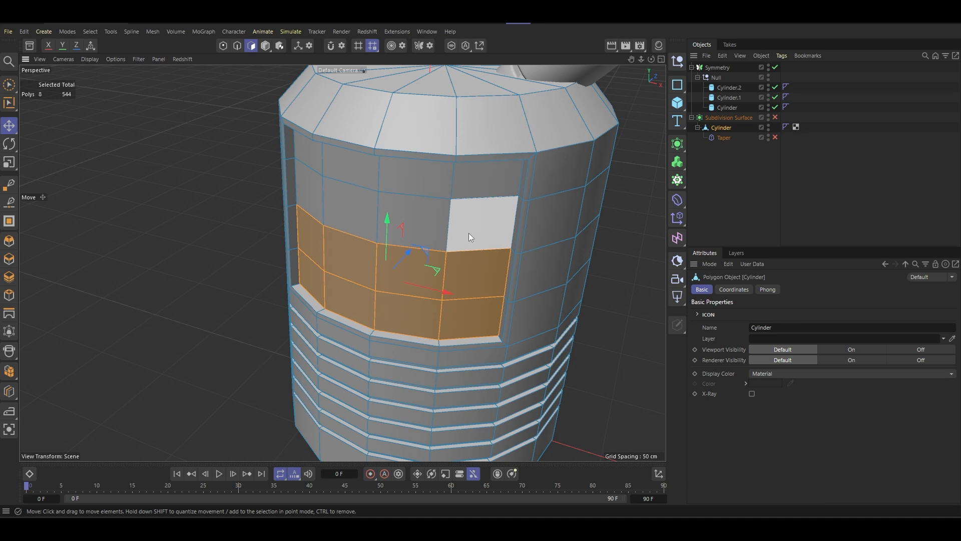
# - Add the two upper rows of front panel polygons to the selection, using Brush Selection for the remaining ones
pyautogui.keyDown('shift'); pyautogui.click(469, 233); pyautogui.keyUp('shift')
pyautogui.press('9')
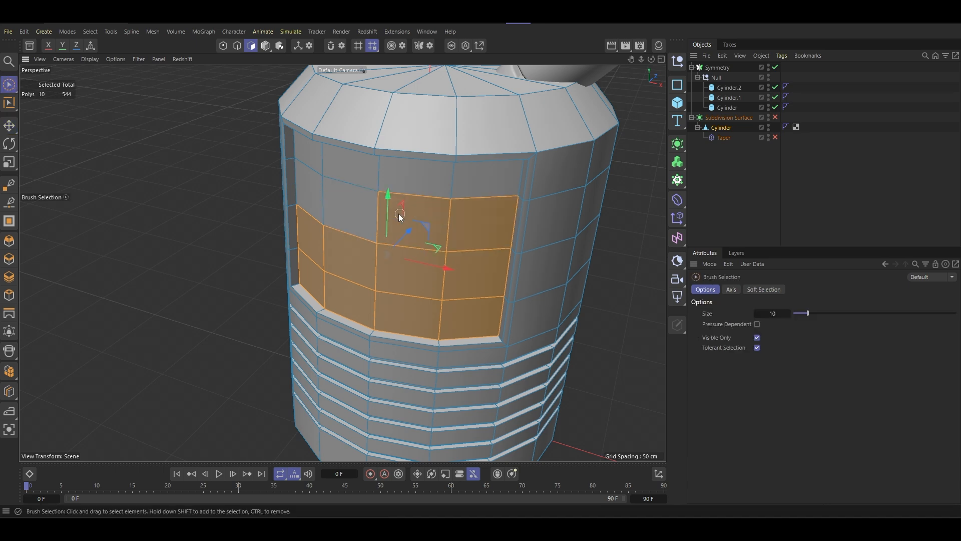
pyautogui.moveTo(400, 214)
pyautogui.keyDown('shift'); pyautogui.mouseDown()
pyautogui.moveTo(334, 177)
pyautogui.moveTo(490, 179)
pyautogui.mouseUp(); pyautogui.keyUp('shift')
pyautogui.keyDown('alt'); pyautogui.moveTo(451, 227); pyautogui.dragTo(383, 202); pyautogui.keyUp('alt')
pyautogui.rightClick(467, 201)
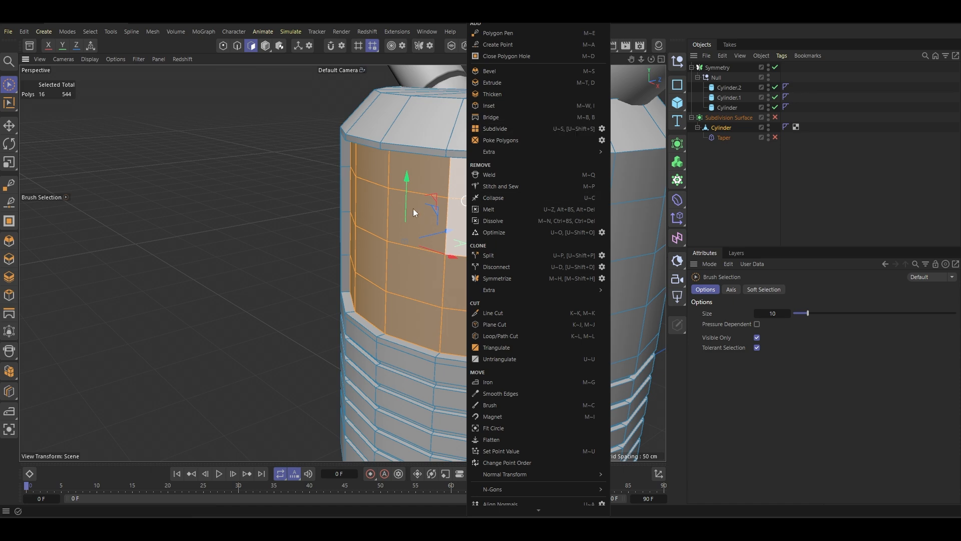
pyautogui.click(503, 81)
pyautogui.keyDown('alt'); pyautogui.moveTo(425, 189); pyautogui.dragTo(407, 197); pyautogui.keyUp('alt')
# - Inset the selected front panel polygons by about 1.5 cm
pyautogui.rightClick(425, 196)
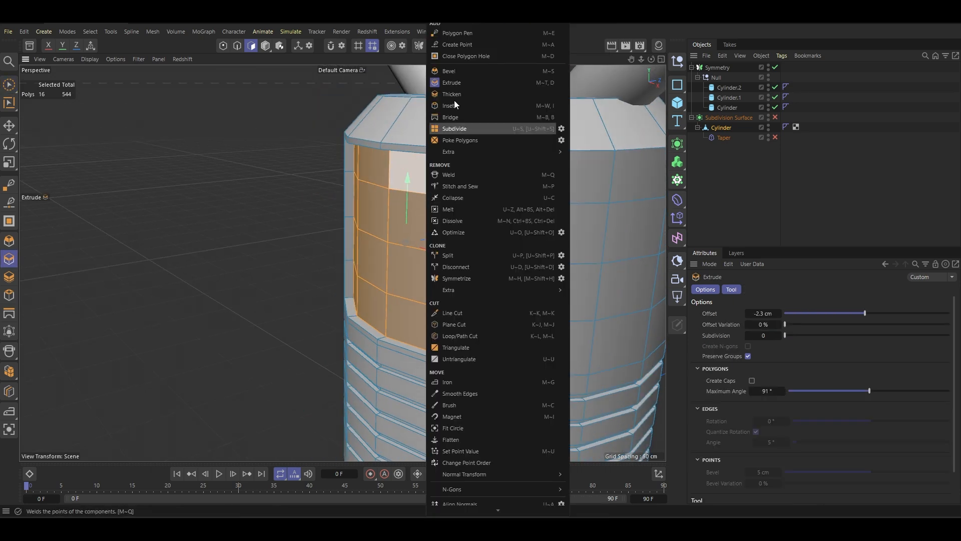
pyautogui.click(461, 103)
pyautogui.moveTo(483, 182)
pyautogui.mouseDown()
pyautogui.moveTo(461, 171)
pyautogui.moveTo(544, 150)
pyautogui.mouseUp()
pyautogui.keyDown('alt'); pyautogui.moveTo(575, 149); pyautogui.dragTo(574, 170); pyautogui.keyUp('alt')
pyautogui.keyDown('alt'); pyautogui.moveTo(341, 262); pyautogui.dragTo(417, 158, button='middle'); pyautogui.keyUp('alt')
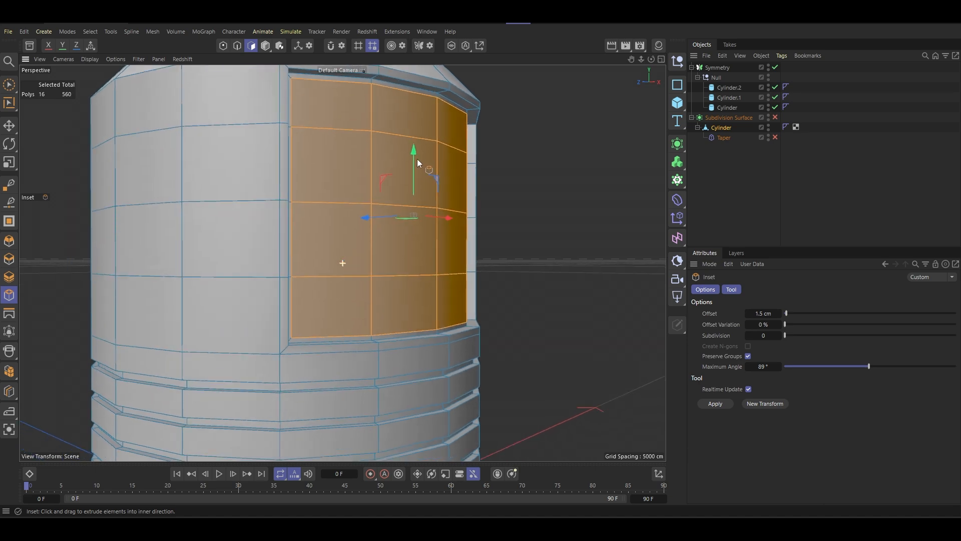
pyautogui.keyDown('alt'); pyautogui.moveTo(425, 184); pyautogui.dragTo(443, 208); pyautogui.keyUp('alt')
# - Extrude the inset front panel polygons inward by about 6.8 cm
pyautogui.rightClick(504, 120)
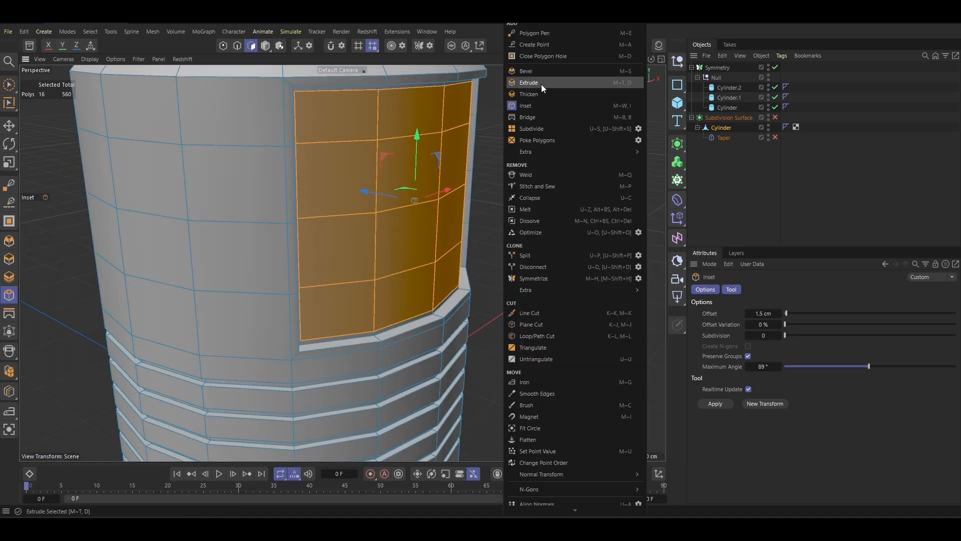
pyautogui.click(542, 83)
pyautogui.moveTo(461, 172); pyautogui.dragTo(430, 174)
pyautogui.keyDown('alt'); pyautogui.moveTo(453, 215); pyautogui.dragTo(332, 212); pyautogui.keyUp('alt')
pyautogui.keyDown('alt'); pyautogui.moveTo(333, 212); pyautogui.dragTo(343, 260, button='middle'); pyautogui.keyUp('alt')
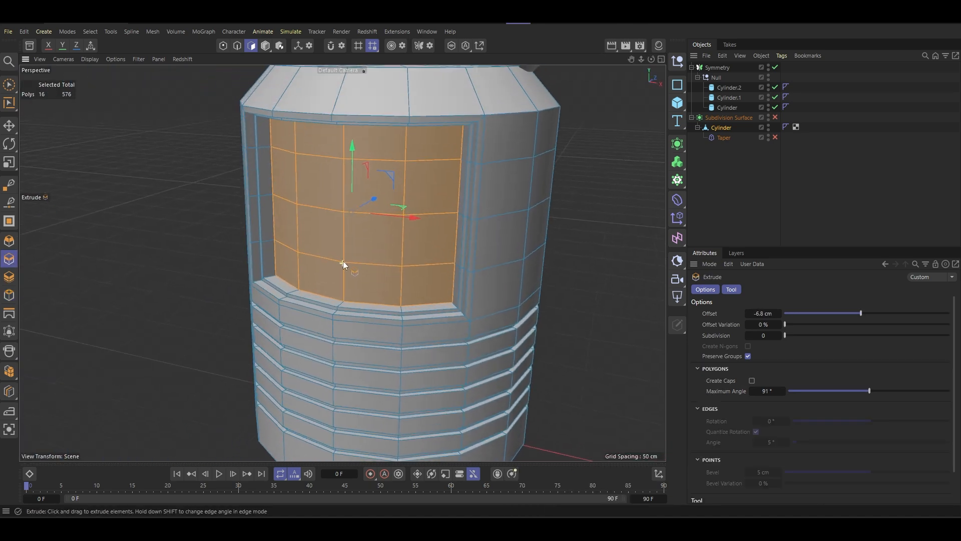
# - Turn the body's Subdivision Surface and Taper back on and check the deepened panel
pyautogui.click(776, 117)
pyautogui.scroll(-3, 448, 220)
pyautogui.keyDown('alt'); pyautogui.moveTo(448, 220); pyautogui.dragTo(360, 215); pyautogui.keyUp('alt')
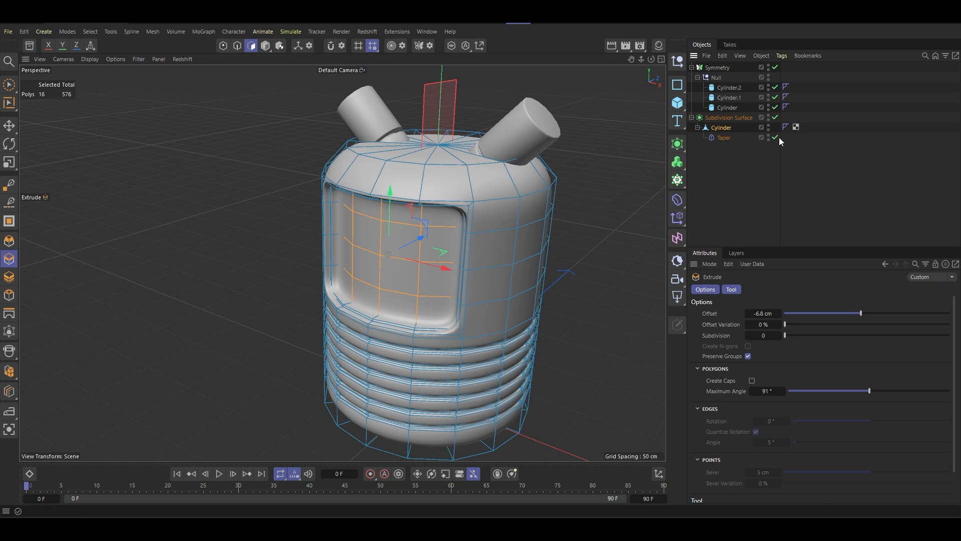
pyautogui.keyDown('alt'); pyautogui.moveTo(447, 230); pyautogui.dragTo(495, 222); pyautogui.keyUp('alt')
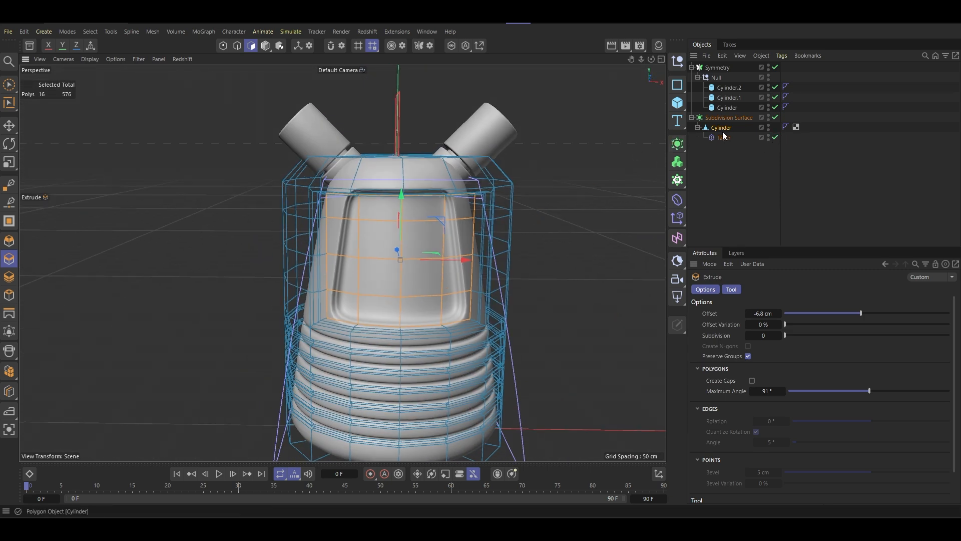
# - Try a strength of 25% on the body's Taper deformer
pyautogui.click(723, 137)
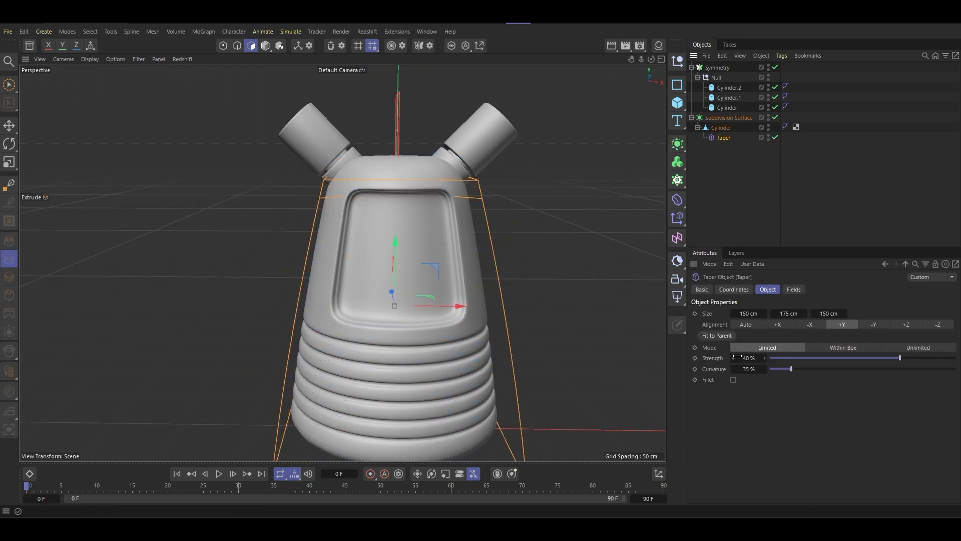
pyautogui.write('25')
pyautogui.press('Return')
pyautogui.keyDown('alt'); pyautogui.moveTo(540, 302); pyautogui.dragTo(386, 301); pyautogui.keyUp('alt')
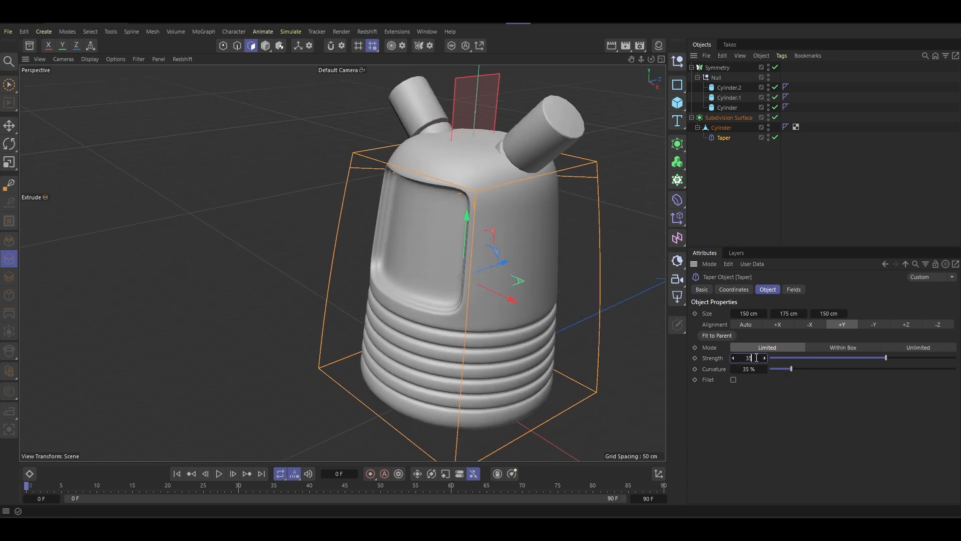
# - Set the body's Taper strength to 35% and review the resulting shape
pyautogui.press('Return')
pyautogui.keyDown('alt'); pyautogui.moveTo(465, 237); pyautogui.dragTo(481, 197); pyautogui.keyUp('alt')
pyautogui.keyDown('alt'); pyautogui.moveTo(480, 196); pyautogui.dragTo(459, 152, button='middle'); pyautogui.keyUp('alt')
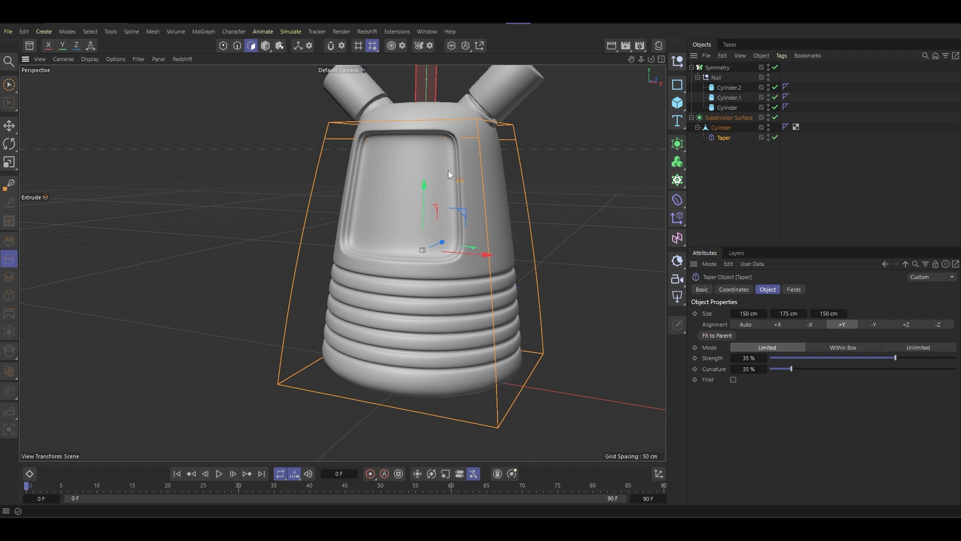
# - Move the null holding the nozzle cylinders slightly outward and down along the body's shoulder
pyautogui.scroll(-5, 449, 170)
pyautogui.keyDown('alt'); pyautogui.moveTo(449, 170); pyautogui.dragTo(469, 170); pyautogui.keyUp('alt')
pyautogui.keyDown('alt'); pyautogui.moveTo(470, 170); pyautogui.dragTo(476, 194, button='middle'); pyautogui.keyUp('alt')
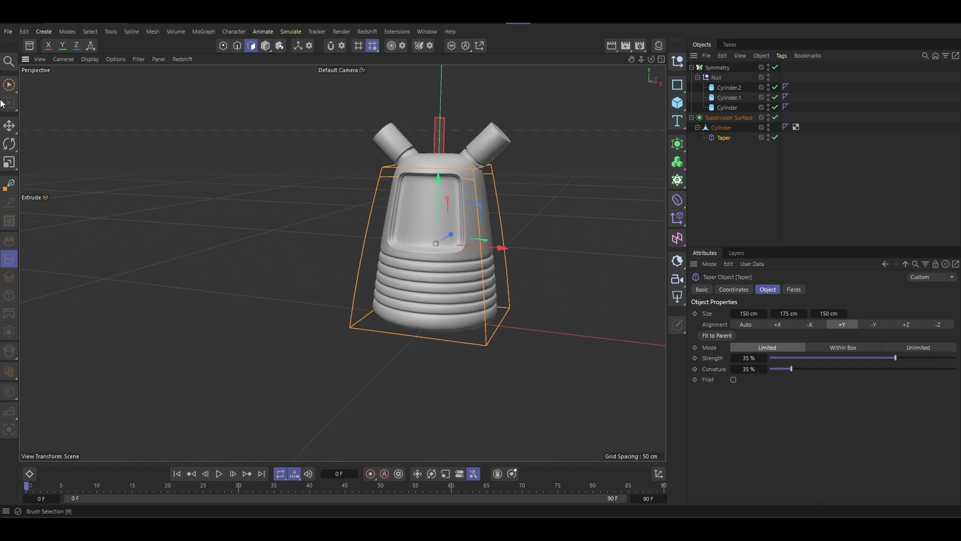
pyautogui.click(264, 48)
pyautogui.scroll(6, 450, 137)
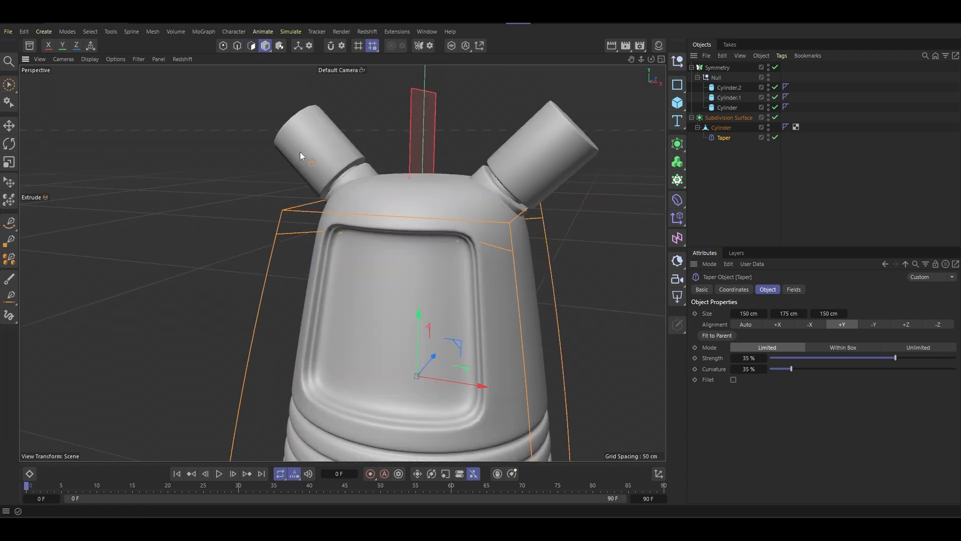
pyautogui.click(716, 79)
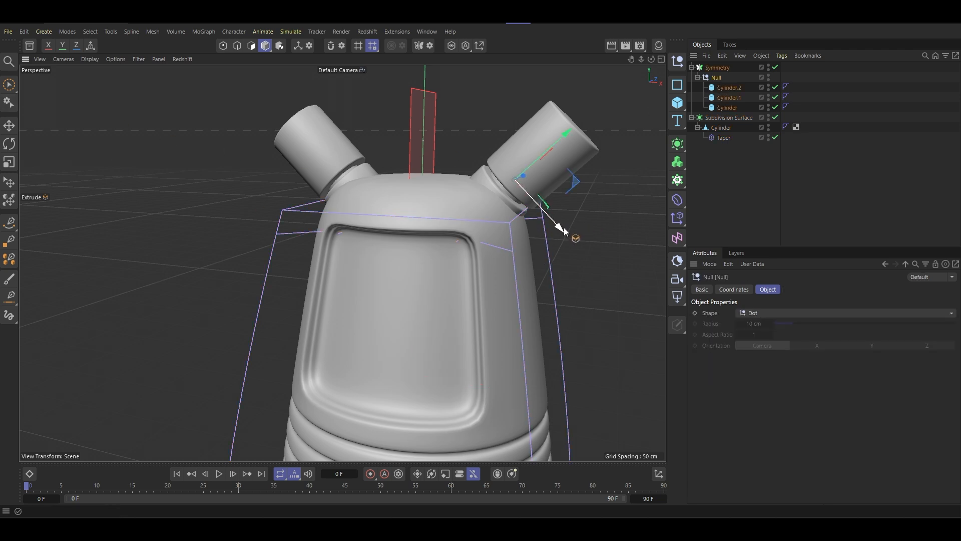
pyautogui.moveTo(563, 229); pyautogui.dragTo(571, 234)
pyautogui.press('0')
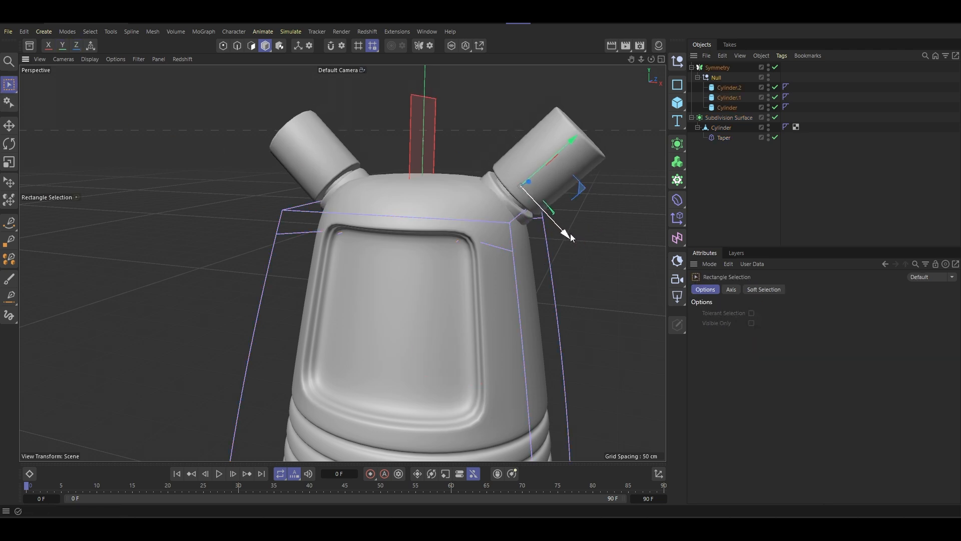
pyautogui.moveTo(566, 149)
pyautogui.mouseDown()
pyautogui.moveTo(578, 148)
pyautogui.moveTo(569, 153)
pyautogui.mouseUp()
# - Scale the nozzle group up slightly, and make its outermost cylinder a little narrower
pyautogui.press('t')
pyautogui.moveTo(482, 178)
pyautogui.mouseDown()
pyautogui.moveTo(506, 178)
pyautogui.moveTo(487, 183)
pyautogui.mouseUp()
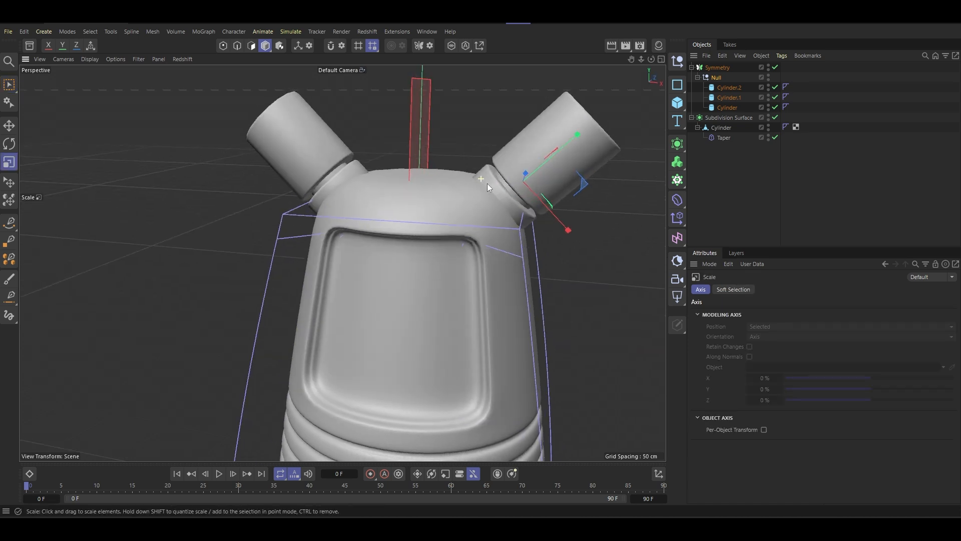
pyautogui.click(605, 133)
pyautogui.click(729, 87)
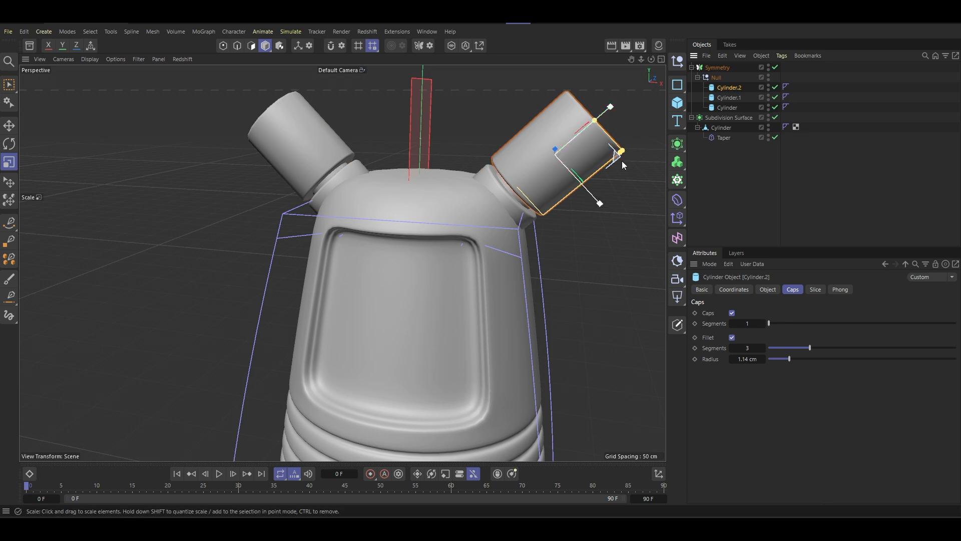
pyautogui.moveTo(626, 152); pyautogui.dragTo(615, 145)
# - Examine the nozzles, recessed front panel and grooved lower body from several angles
pyautogui.scroll(-5, 530, 175)
pyautogui.keyDown('alt'); pyautogui.moveTo(491, 180); pyautogui.dragTo(451, 220); pyautogui.keyUp('alt')
pyautogui.scroll(8, 452, 220)
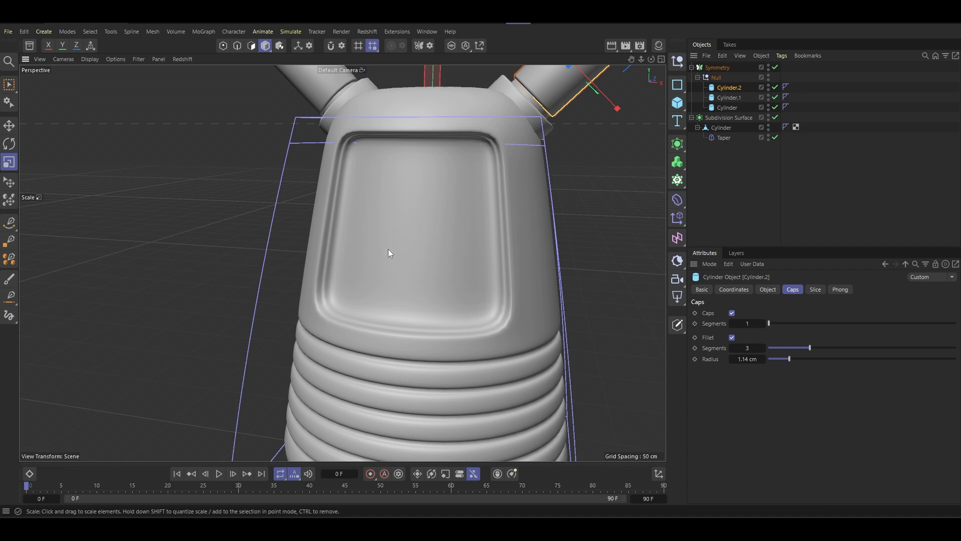
pyautogui.scroll(-5, 390, 240)
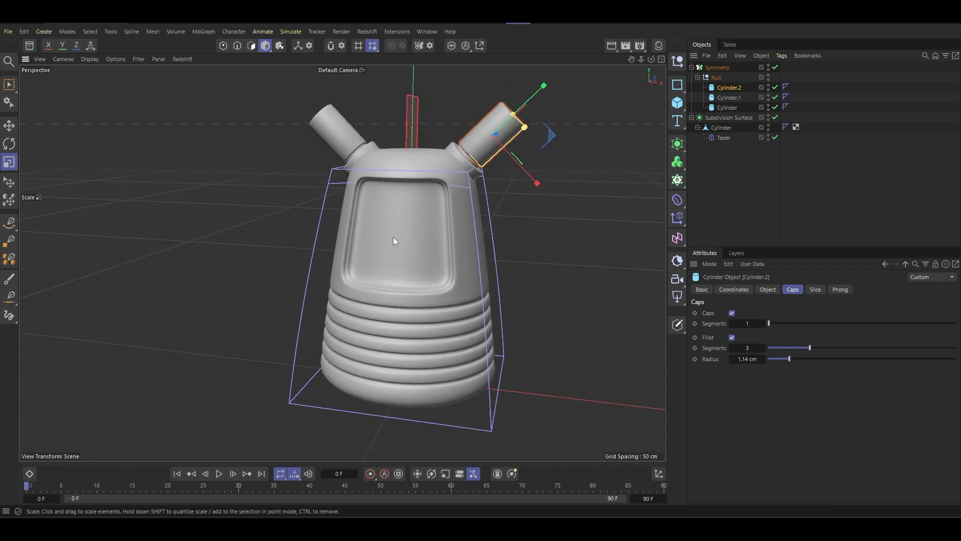
pyautogui.moveTo(394, 239)
pyautogui.keyDown('alt'); pyautogui.mouseDown()
pyautogui.moveTo(501, 281)
pyautogui.moveTo(417, 220)
pyautogui.moveTo(431, 246)
pyautogui.moveTo(407, 237)
pyautogui.moveTo(392, 257)
pyautogui.mouseUp(); pyautogui.keyUp('alt')
pyautogui.scroll(6, 396, 230)
pyautogui.scroll(-6, 426, 235)
pyautogui.keyDown('alt'); pyautogui.moveTo(392, 258); pyautogui.dragTo(391, 258, button='middle'); pyautogui.keyUp('alt')
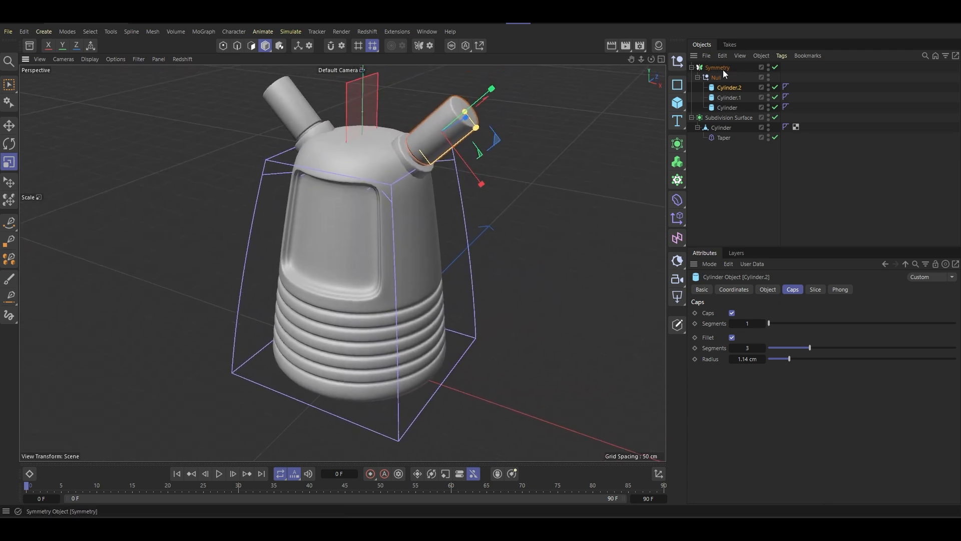
# - Turn off Show Planes for the nozzles' Symmetry generator
pyautogui.click(721, 68)
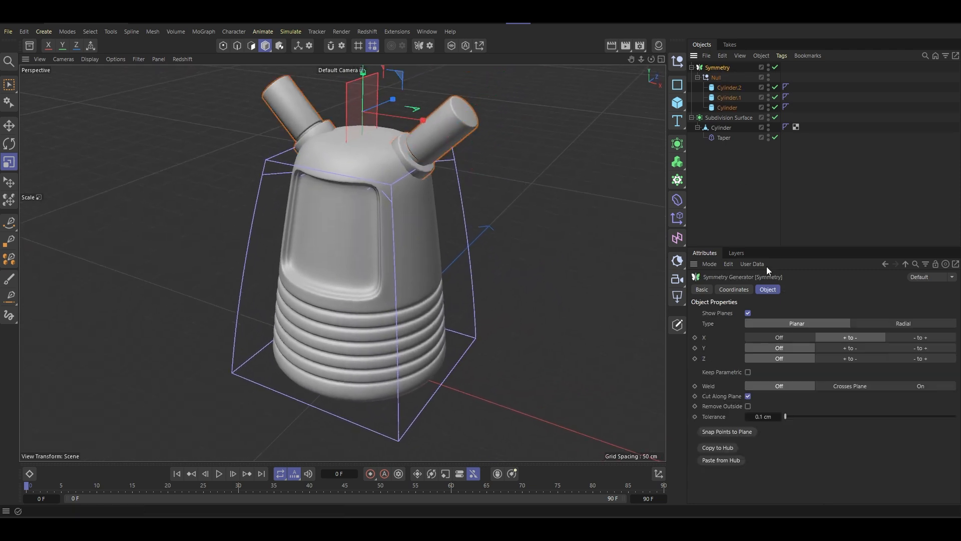
pyautogui.click(750, 314)
pyautogui.keyDown('alt'); pyautogui.moveTo(452, 213); pyautogui.dragTo(483, 250, button='middle'); pyautogui.keyUp('alt')
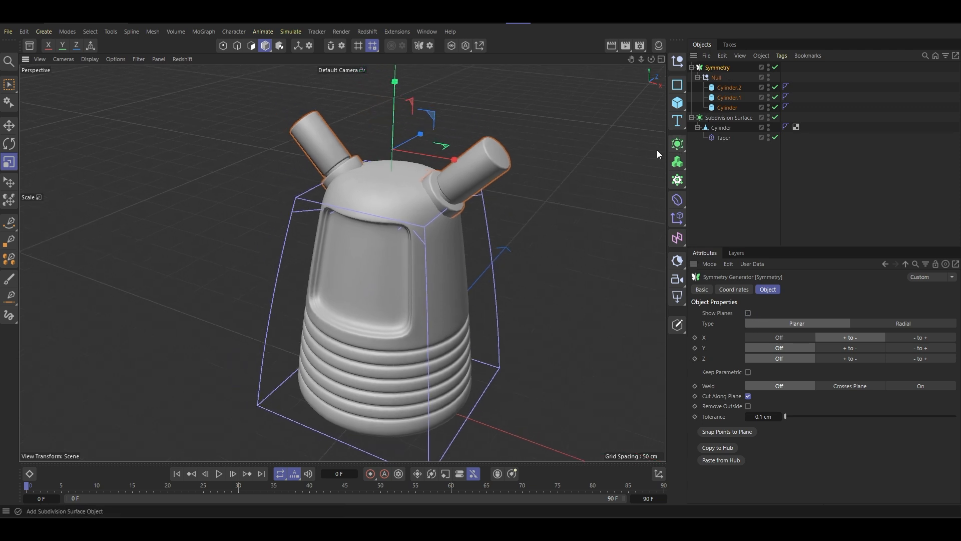
# - Add a Flower spline to the scene and set it to 4 petals
pyautogui.click(714, 118)
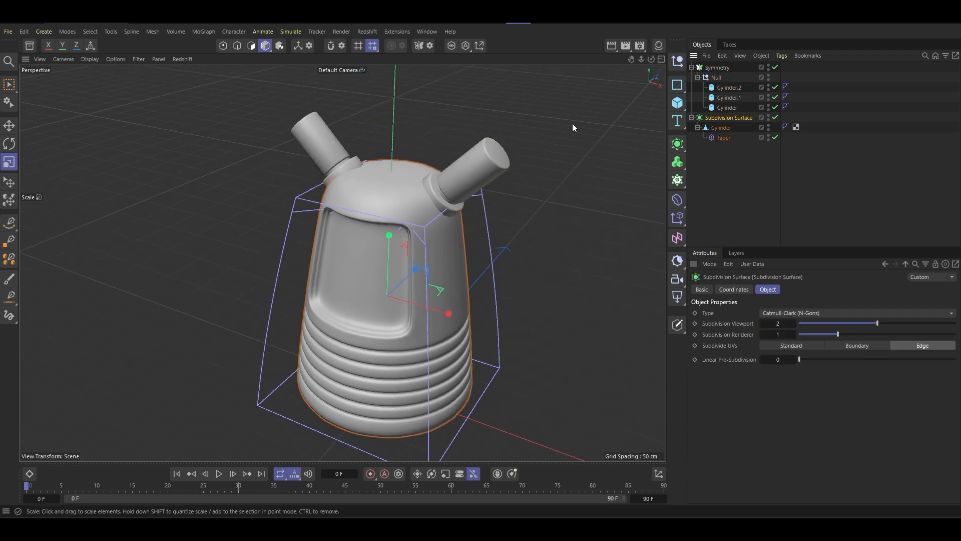
pyautogui.click(678, 92)
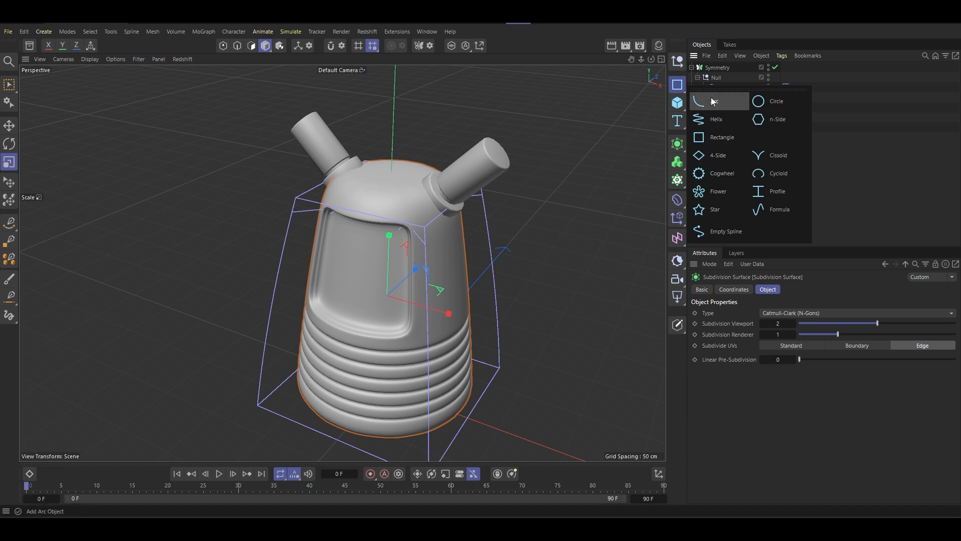
pyautogui.click(727, 192)
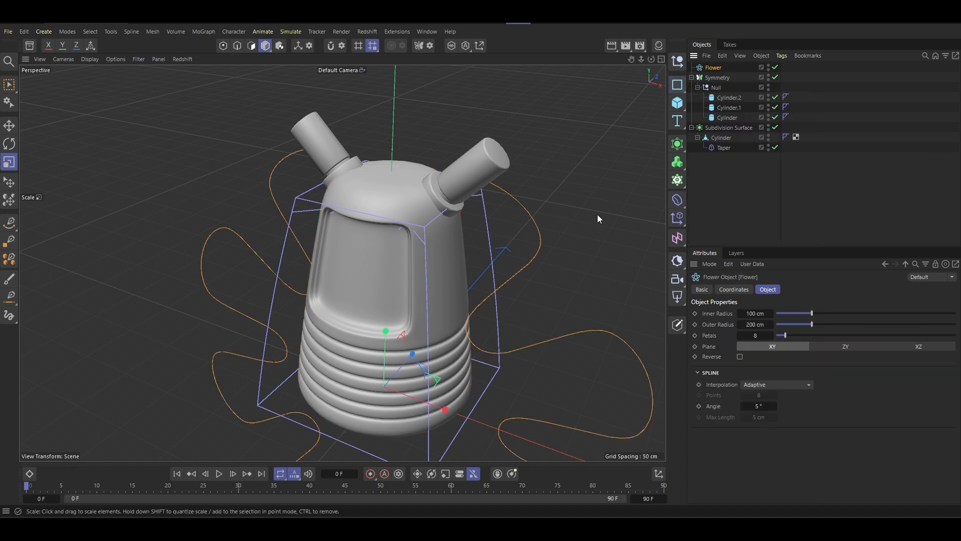
pyautogui.scroll(-5, 597, 214)
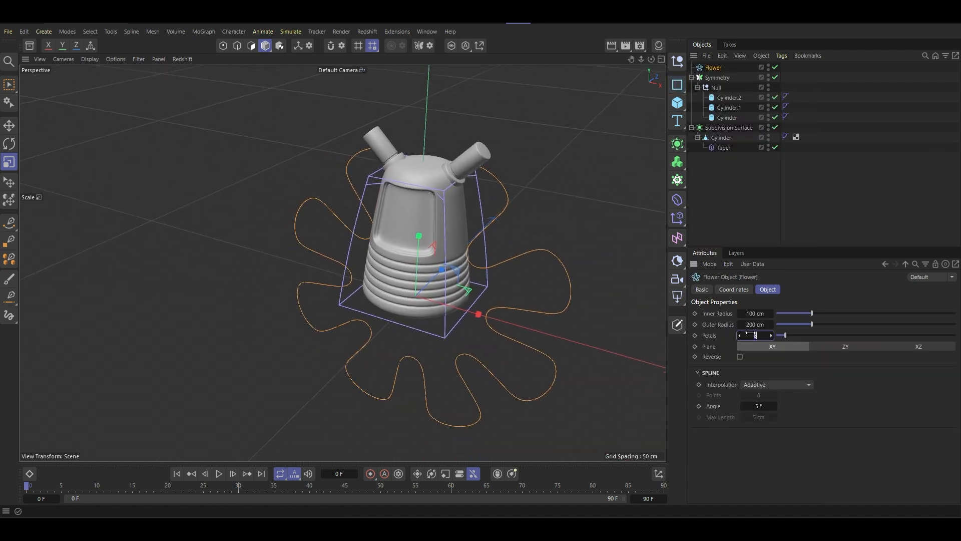
pyautogui.write('4')
pyautogui.press('Return')
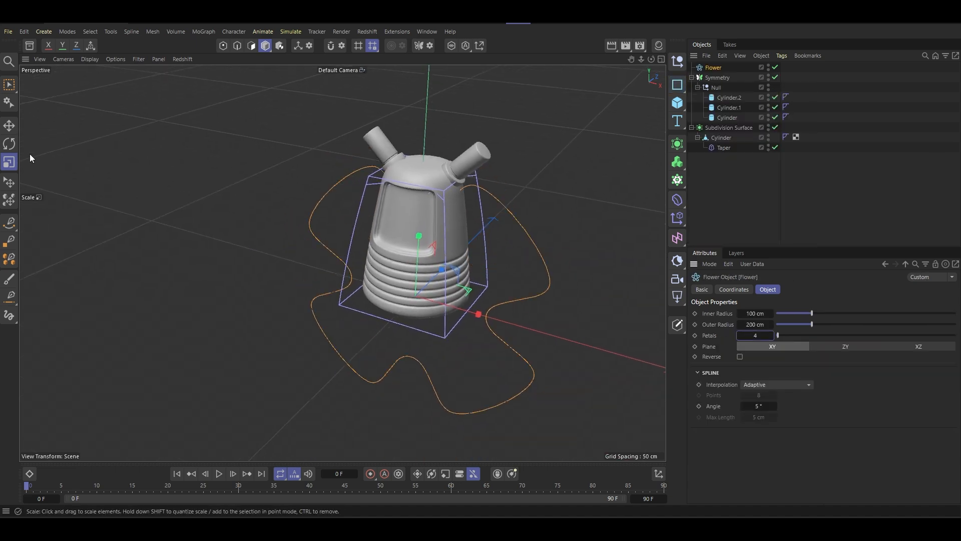
# - Move the flower spline out in front of the body
pyautogui.click(10, 133)
pyautogui.keyDown('alt'); pyautogui.moveTo(404, 269); pyautogui.dragTo(341, 272); pyautogui.keyUp('alt')
pyautogui.moveTo(488, 286); pyautogui.dragTo(439, 188)
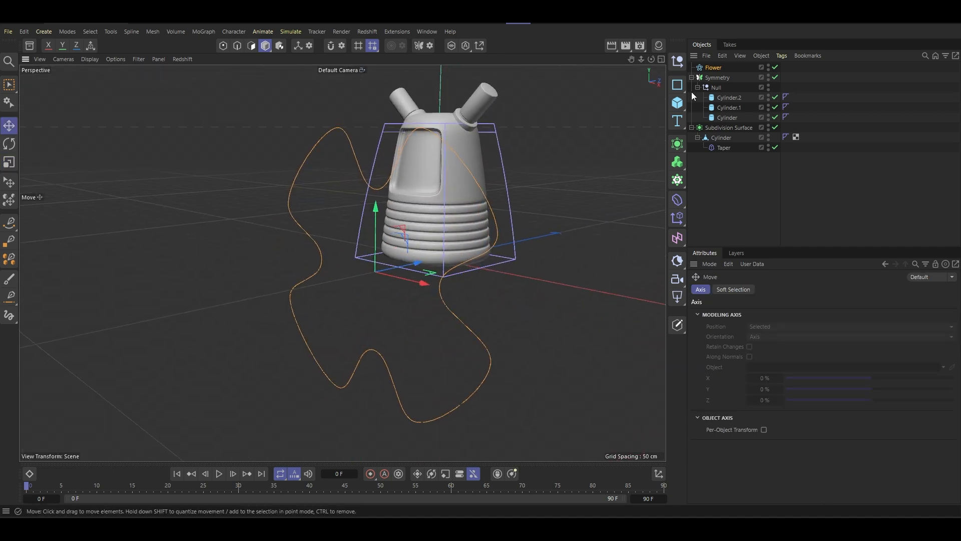
# - Set the flower's inner radius to 33 cm and its outer radius to 149 cm
pyautogui.click(714, 68)
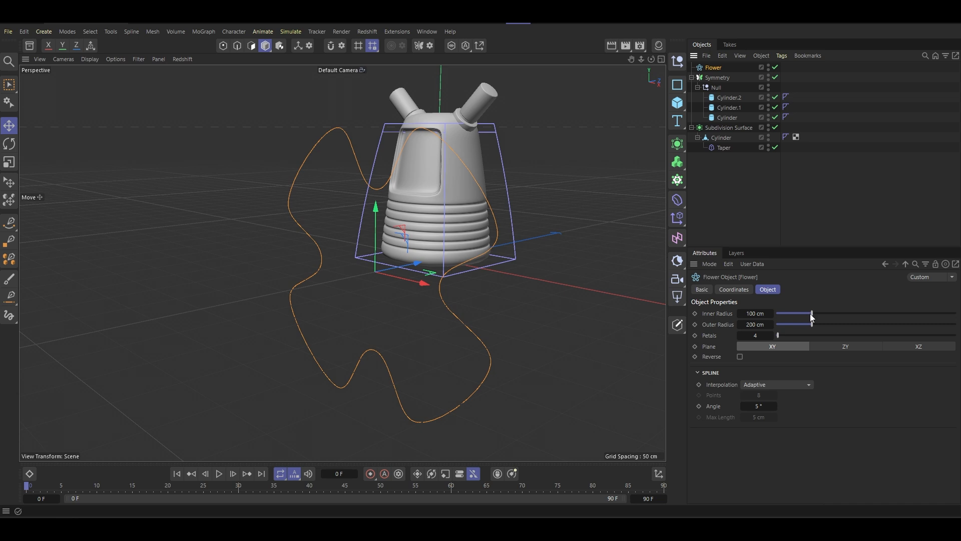
pyautogui.moveTo(810, 315)
pyautogui.mouseDown()
pyautogui.moveTo(795, 314)
pyautogui.moveTo(804, 325)
pyautogui.moveTo(793, 313)
pyautogui.mouseUp()
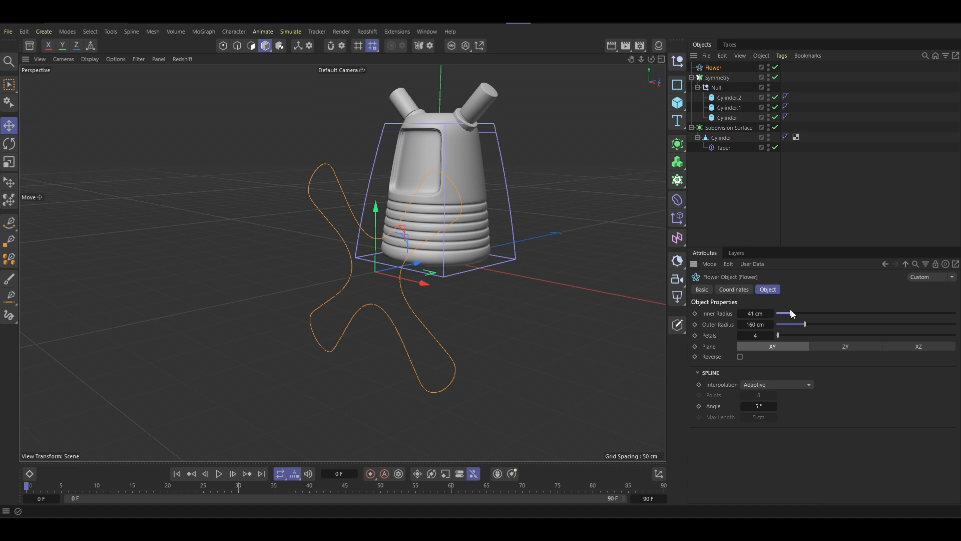
pyautogui.keyDown('alt'); pyautogui.moveTo(420, 213); pyautogui.dragTo(381, 155); pyautogui.keyUp('alt')
pyautogui.scroll(4, 373, 200)
pyautogui.scroll(-4, 405, 226)
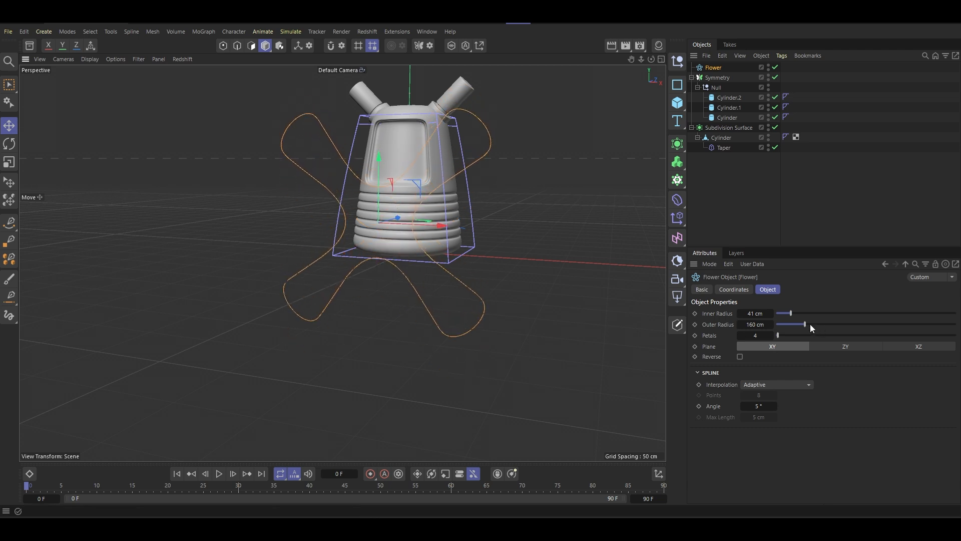
pyautogui.moveTo(811, 325); pyautogui.dragTo(789, 316)
pyautogui.click(791, 313)
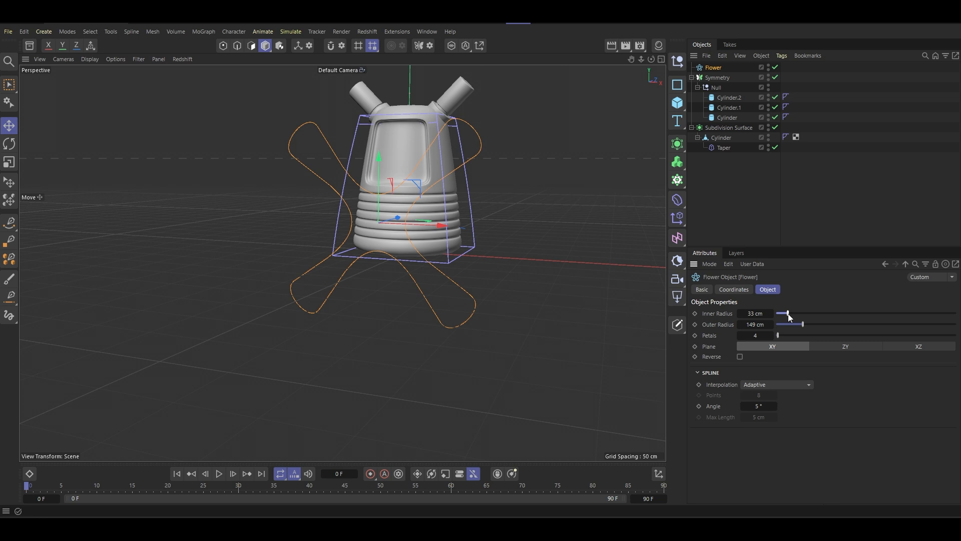
# - Scale the flower spline down to an outer radius of about 34 cm
pyautogui.keyDown('alt'); pyautogui.moveTo(390, 202); pyautogui.dragTo(458, 206); pyautogui.keyUp('alt')
pyautogui.press('t')
pyautogui.moveTo(525, 191); pyautogui.dragTo(266, 294)
# - Raise the small flower spline and place it in front of one side of the recessed front panel
pyautogui.click(9, 85)
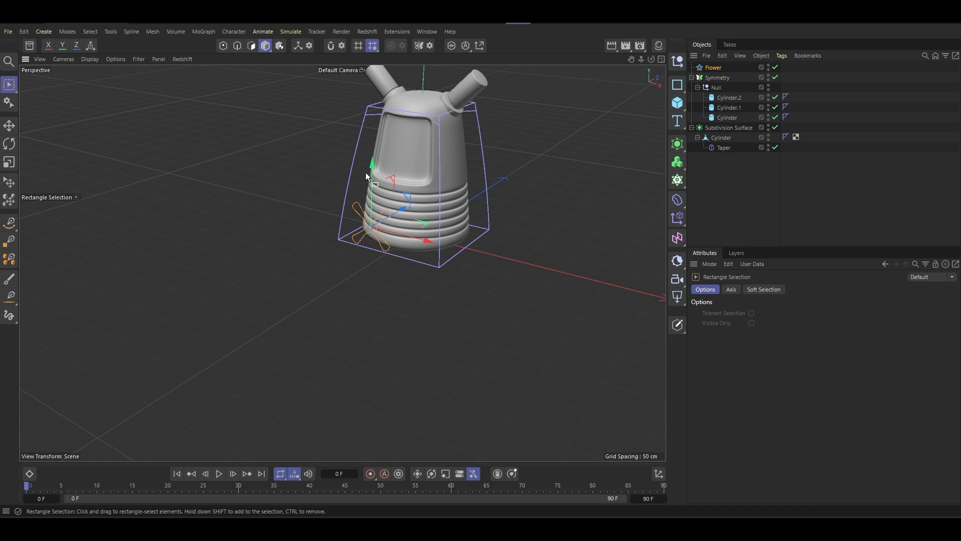
pyautogui.press('9')
pyautogui.moveTo(368, 172); pyautogui.dragTo(361, 96)
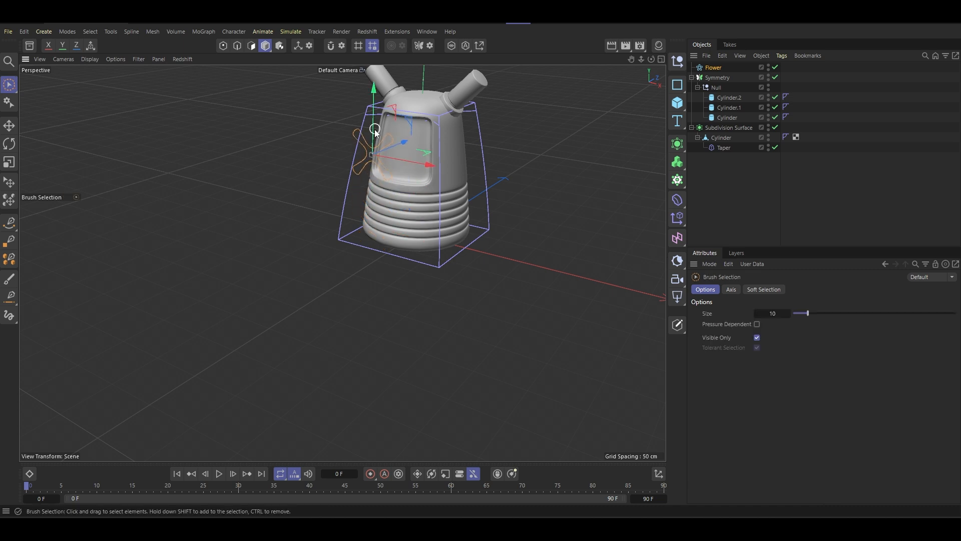
pyautogui.keyDown('alt'); pyautogui.moveTo(374, 131); pyautogui.dragTo(397, 117); pyautogui.keyUp('alt')
pyautogui.scroll(8, 398, 166)
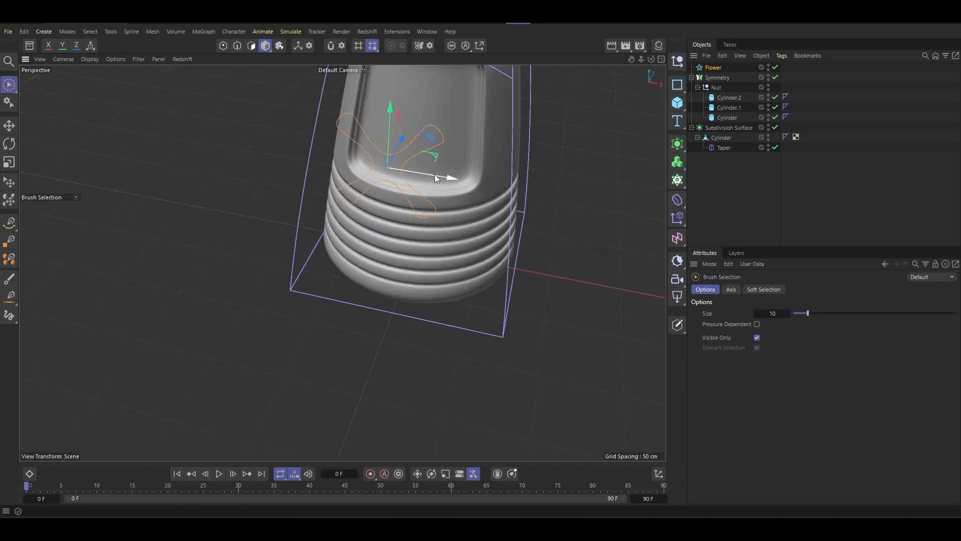
pyautogui.keyDown('alt'); pyautogui.moveTo(441, 169); pyautogui.dragTo(442, 208, button='middle'); pyautogui.keyUp('alt')
pyautogui.keyDown('alt'); pyautogui.moveTo(442, 208); pyautogui.dragTo(447, 160); pyautogui.keyUp('alt')
pyautogui.keyDown('alt'); pyautogui.moveTo(447, 160); pyautogui.dragTo(461, 208, button='middle'); pyautogui.keyUp('alt')
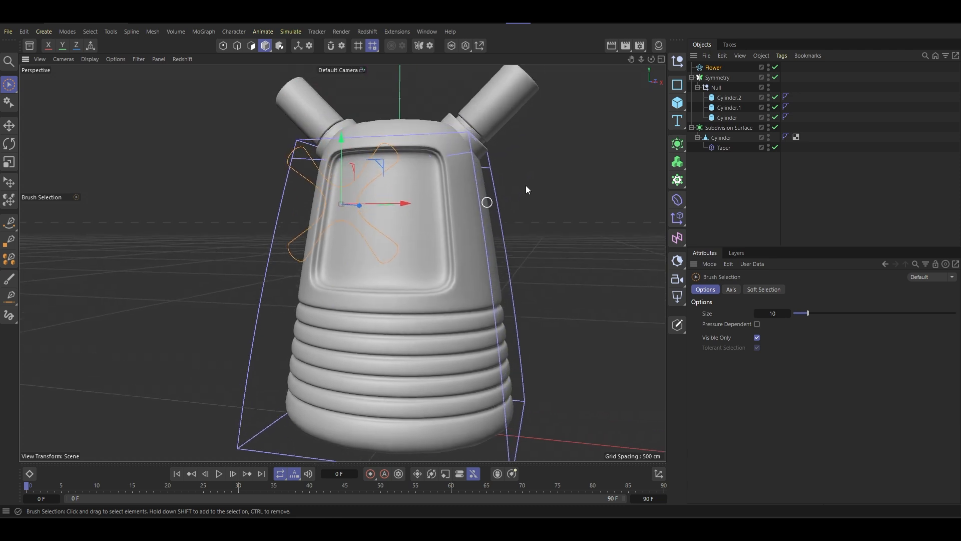
# - Put the flower under a new Symmetry generator mirroring across X, and shift the flower about 30 cm sideways from the mirror plane
pyautogui.click(681, 154)
pyautogui.keyDown('alt'); pyautogui.click(790, 249); pyautogui.keyUp('alt')
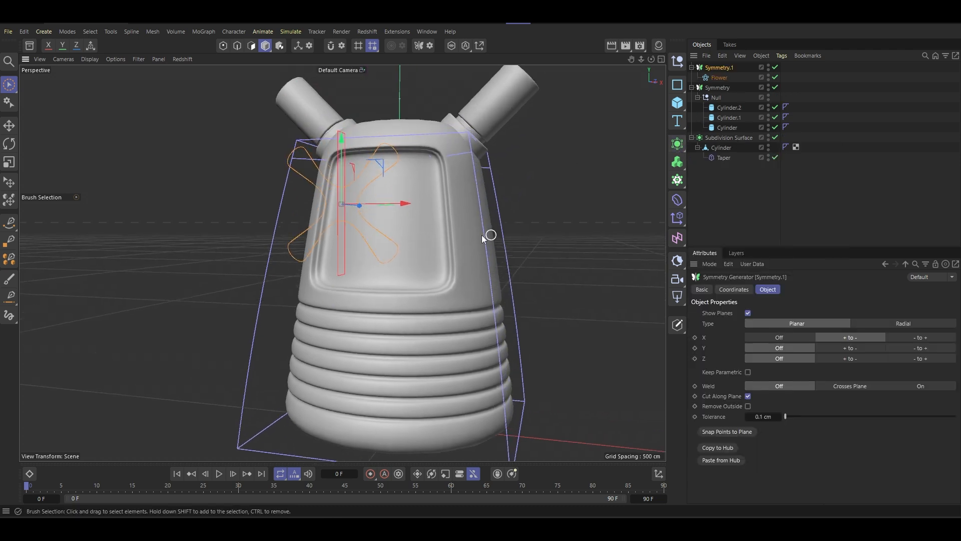
pyautogui.keyDown('alt'); pyautogui.moveTo(441, 231); pyautogui.dragTo(349, 268); pyautogui.keyUp('alt')
pyautogui.click(720, 78)
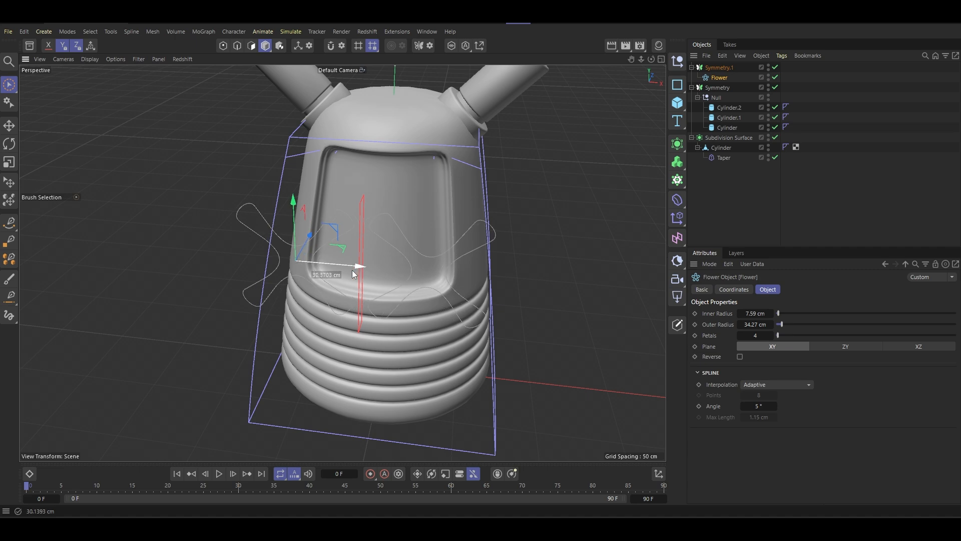
pyautogui.keyDown('alt'); pyautogui.moveTo(373, 228); pyautogui.dragTo(687, 170); pyautogui.keyUp('alt')
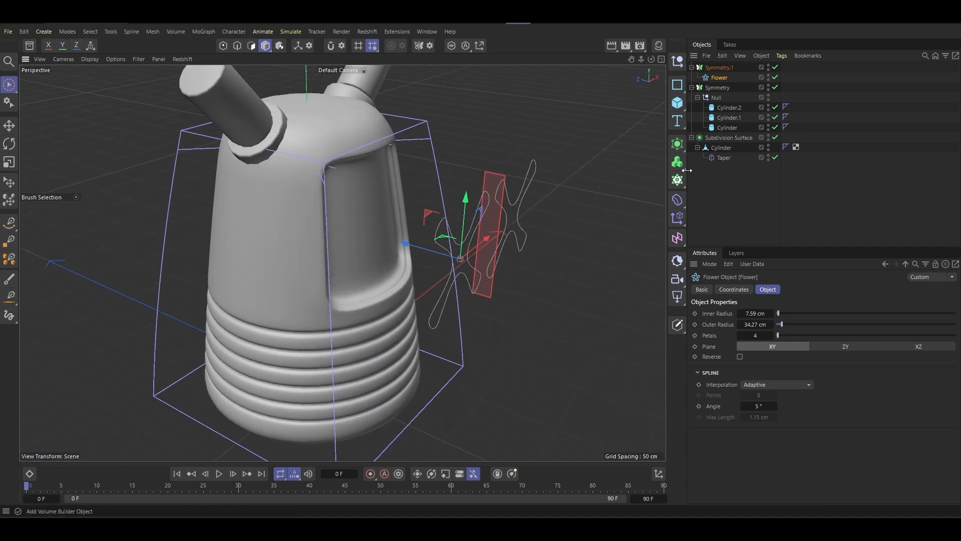
# - Extrude the flower with a 2 cm offset and move it back towards the body's front panel
pyautogui.click(680, 144)
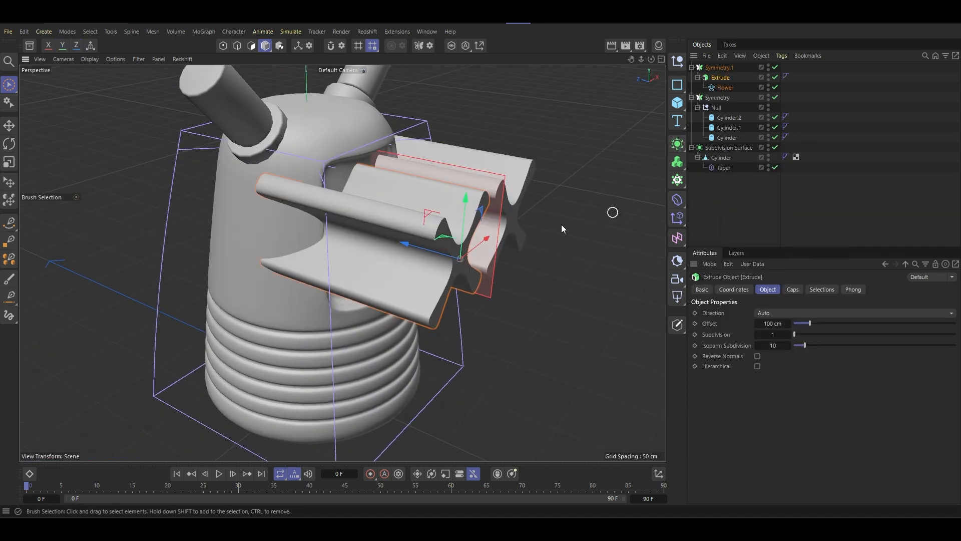
pyautogui.keyDown('alt'); pyautogui.click(716, 177); pyautogui.keyUp('alt')
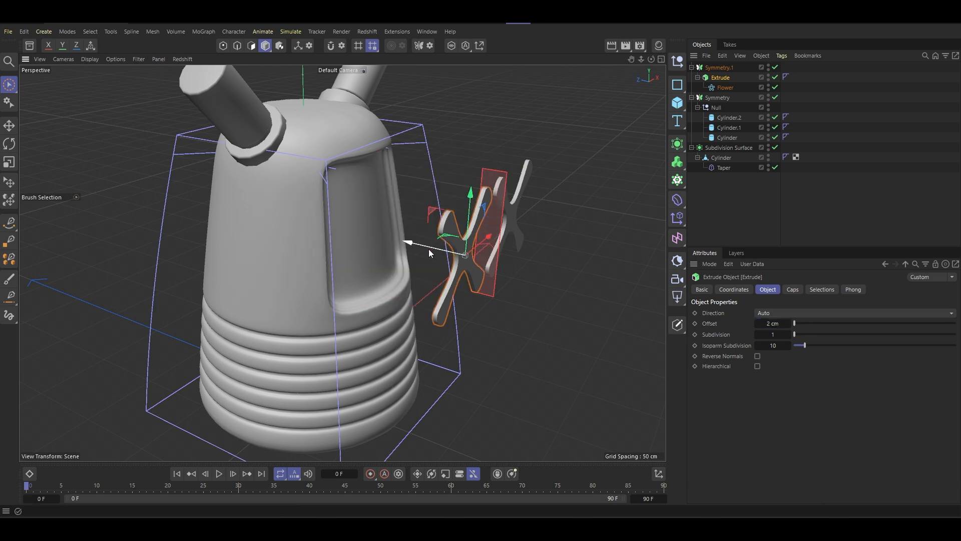
pyautogui.moveTo(428, 249); pyautogui.dragTo(312, 248)
pyautogui.keyDown('alt'); pyautogui.moveTo(365, 234); pyautogui.dragTo(271, 188); pyautogui.keyUp('alt')
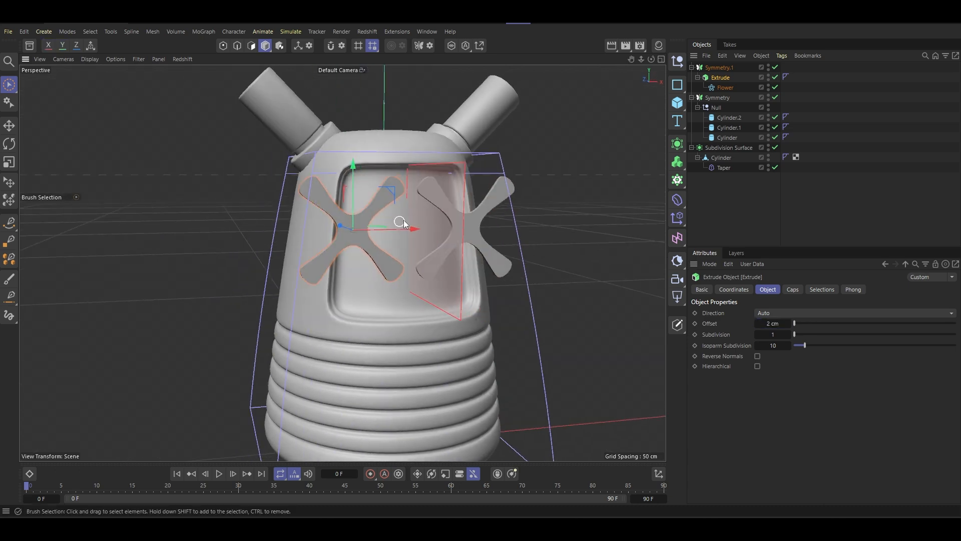
pyautogui.keyDown('alt'); pyautogui.moveTo(383, 232); pyautogui.dragTo(434, 226); pyautogui.keyUp('alt')
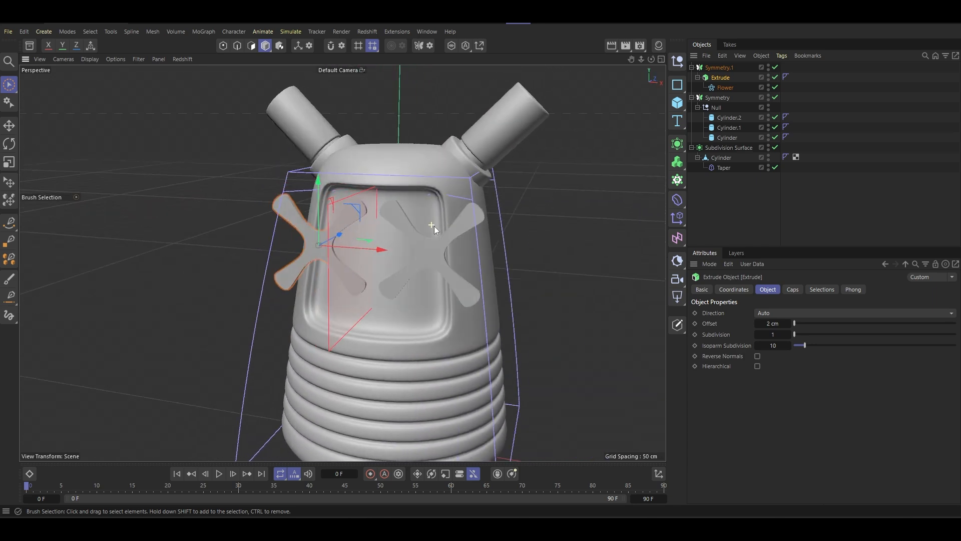
# - Scale the flower spline down slightly and move it so the mirrored pair sits side by side at the front panel
pyautogui.click(724, 87)
pyautogui.press('t')
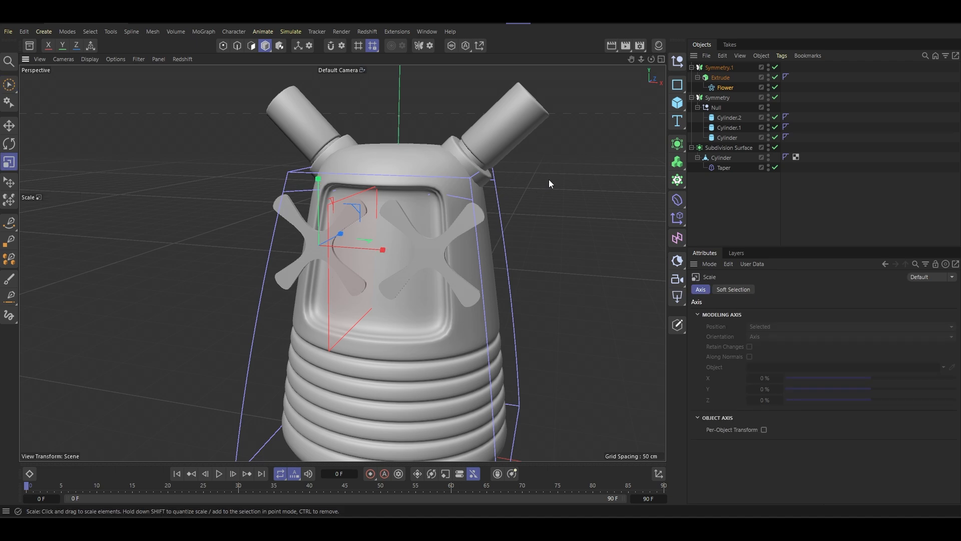
pyautogui.moveTo(549, 180); pyautogui.dragTo(535, 223)
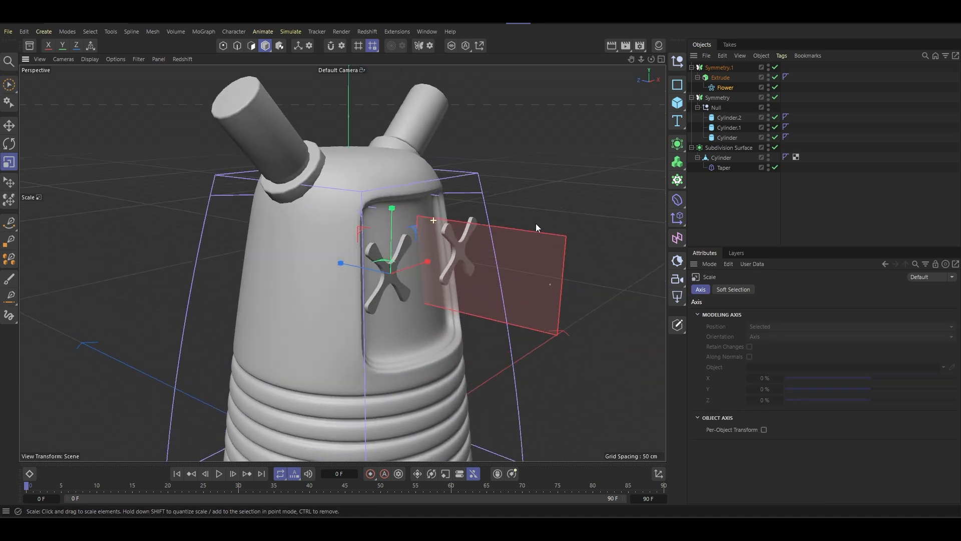
pyautogui.press('e')
pyautogui.moveTo(360, 263); pyautogui.dragTo(324, 245)
pyautogui.moveTo(417, 267); pyautogui.dragTo(401, 281)
pyautogui.moveTo(377, 272); pyautogui.dragTo(354, 240)
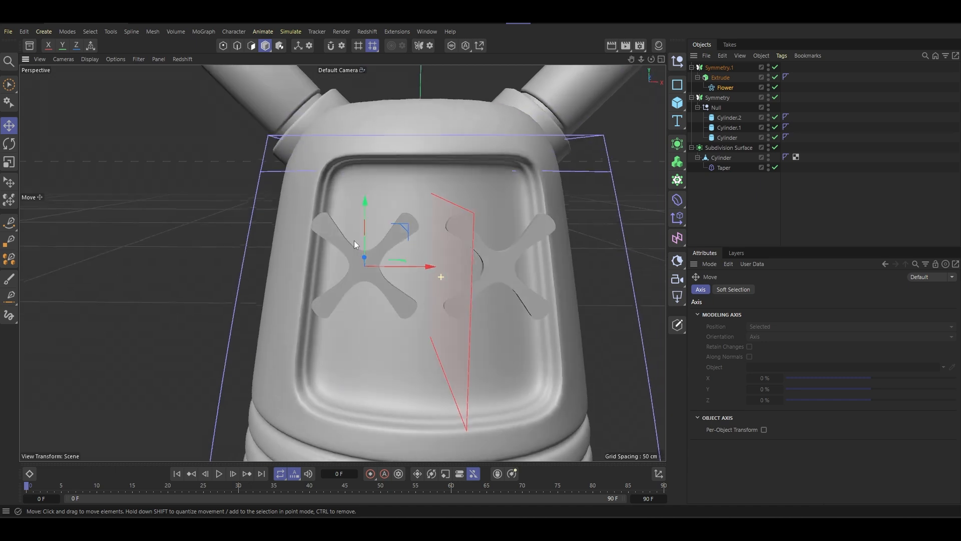
# - Scale the flower spline down slightly so the mirrored pair fits with more room inside the recessed front panel
pyautogui.press('r')
pyautogui.keyDown('alt'); pyautogui.moveTo(412, 242); pyautogui.dragTo(281, 247); pyautogui.keyUp('alt')
pyautogui.press('t')
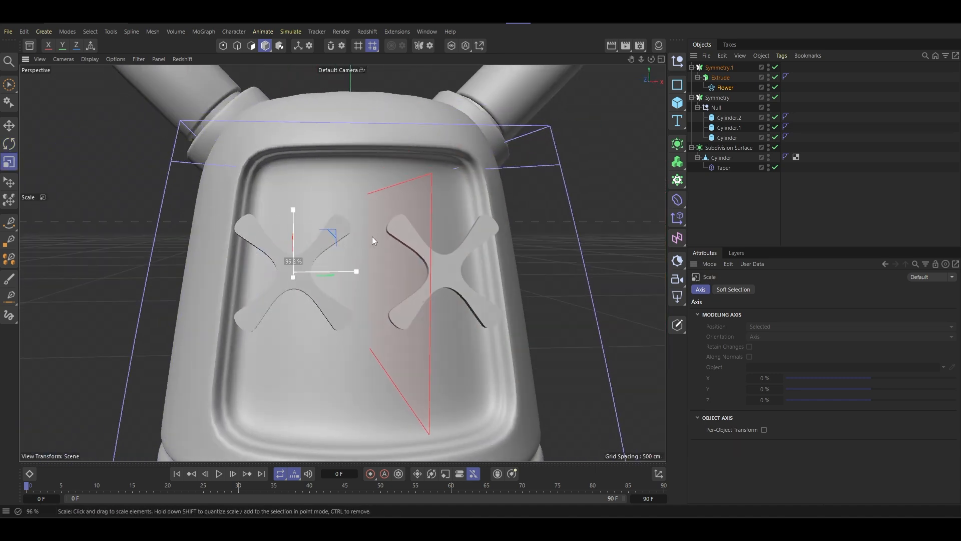
pyautogui.moveTo(371, 236); pyautogui.dragTo(336, 259)
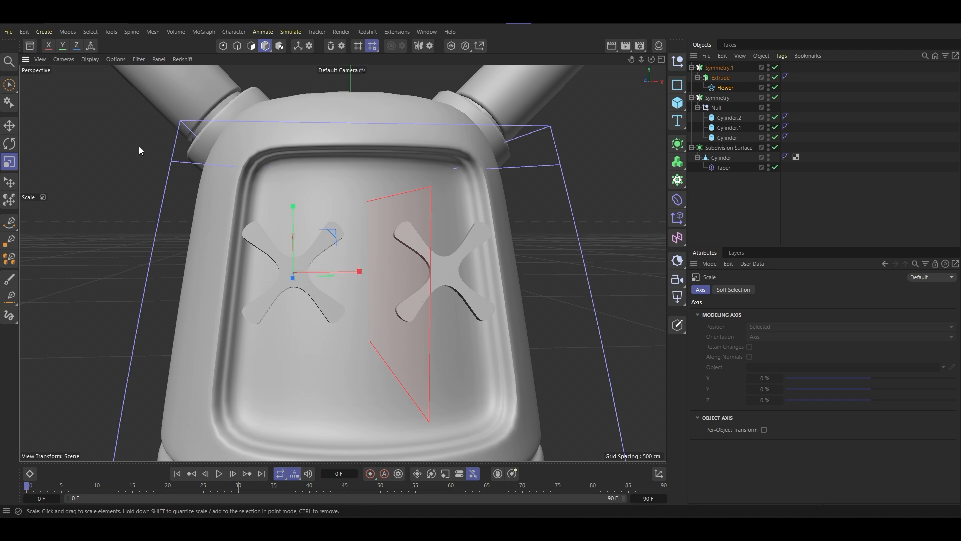
# - Move the flower slightly towards the mirror plane and push it back against the surface of the recessed front panel
pyautogui.press('e')
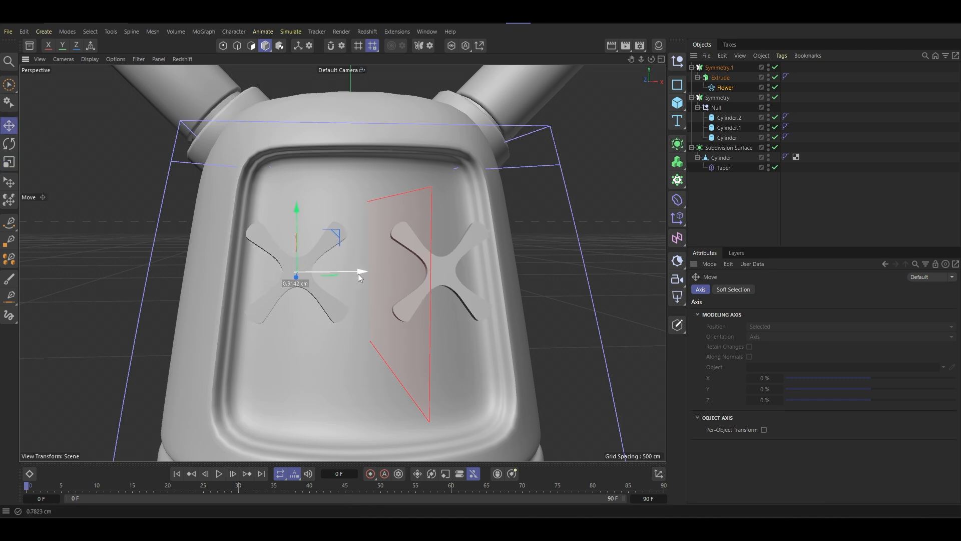
pyautogui.keyDown('alt'); pyautogui.moveTo(361, 252); pyautogui.dragTo(511, 247); pyautogui.keyUp('alt')
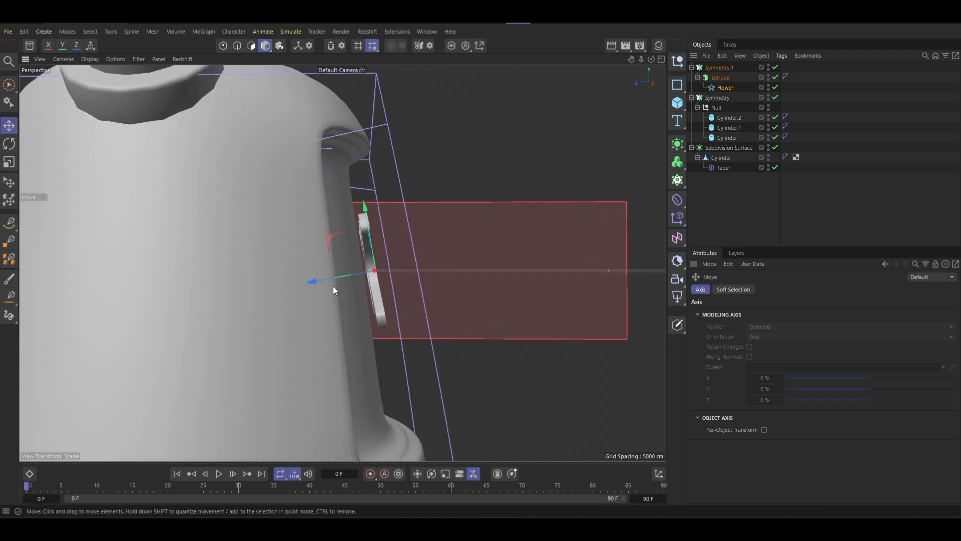
pyautogui.moveTo(332, 287)
pyautogui.mouseDown()
pyautogui.moveTo(312, 283)
pyautogui.moveTo(326, 283)
pyautogui.mouseUp()
pyautogui.keyDown('alt'); pyautogui.moveTo(368, 273); pyautogui.dragTo(265, 229); pyautogui.keyUp('alt')
pyautogui.scroll(1, 401, 211)
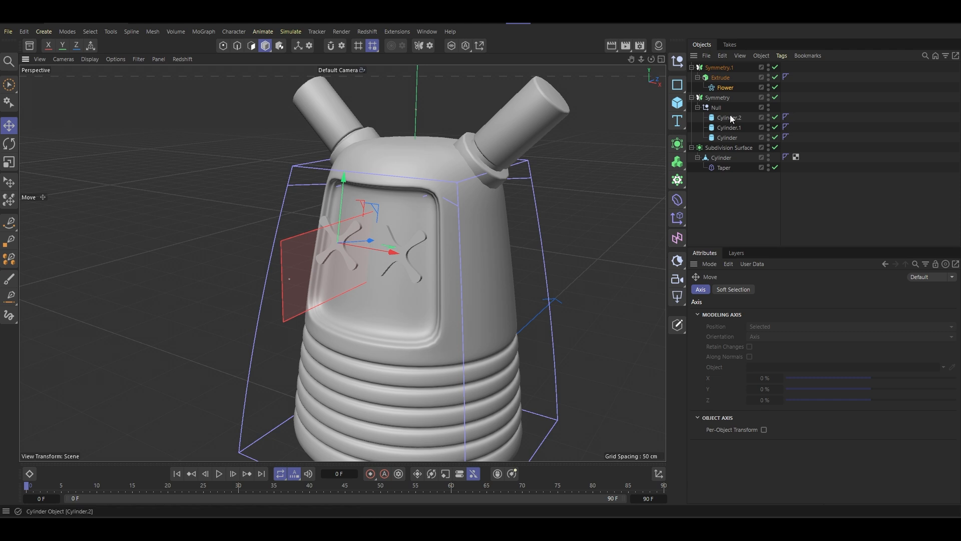
# - Set the flower's inner radius to 6 cm and its extrusion offset to 12 cm
pyautogui.click(730, 89)
pyautogui.scroll(2, 401, 266)
pyautogui.scroll(2, 401, 266)
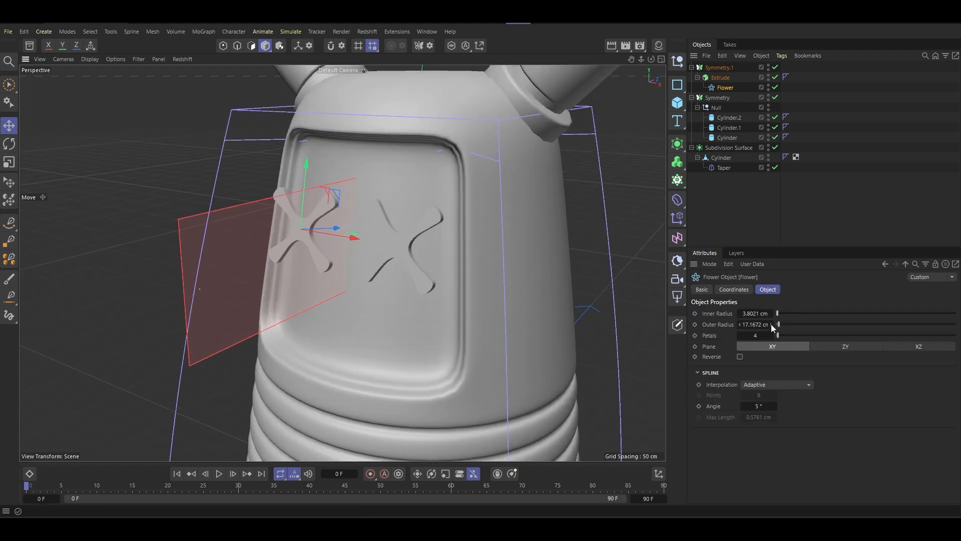
pyautogui.moveTo(779, 313); pyautogui.dragTo(779, 316)
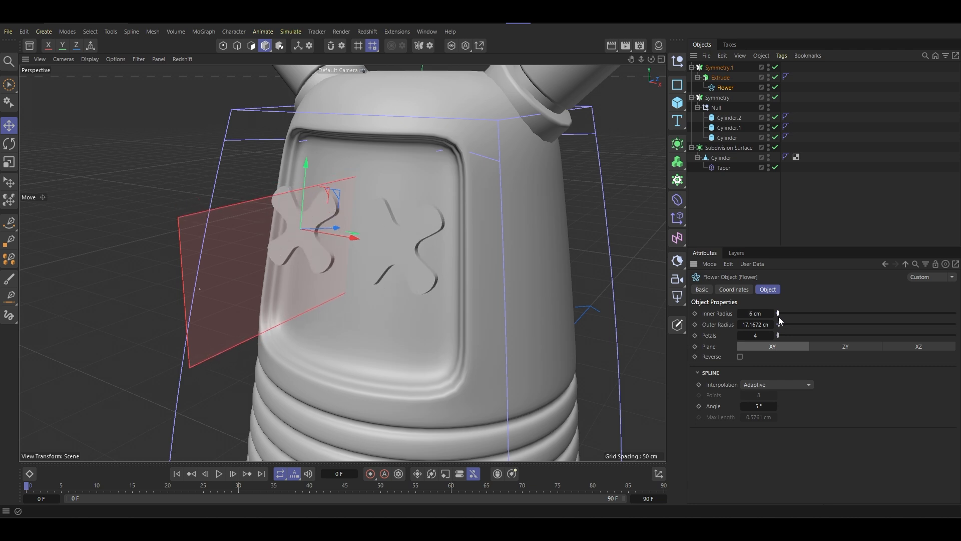
pyautogui.keyDown('alt'); pyautogui.moveTo(430, 275); pyautogui.dragTo(554, 273); pyautogui.keyUp('alt')
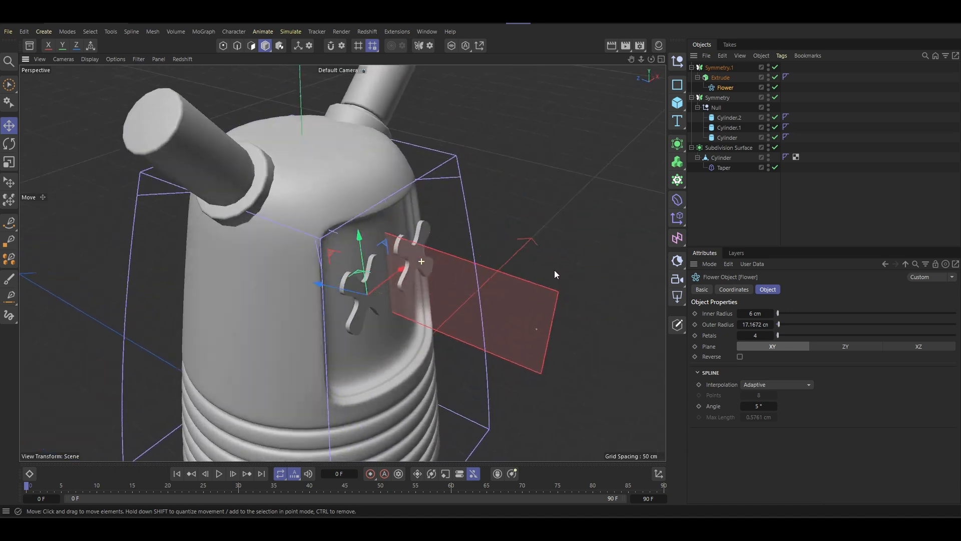
pyautogui.click(716, 78)
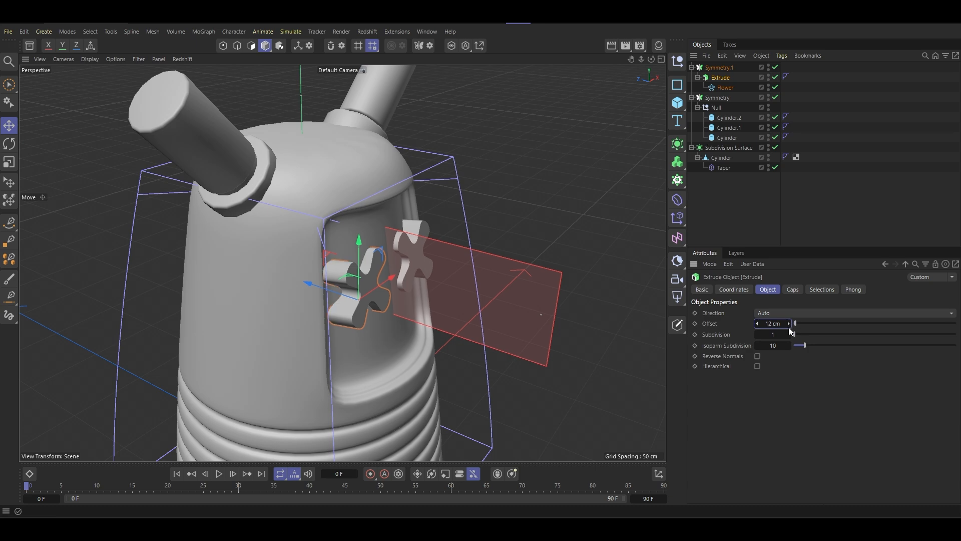
# - Rotate the flower spline about its vertical axis so it follows the curvature of the front panel
pyautogui.moveTo(349, 294); pyautogui.dragTo(209, 214)
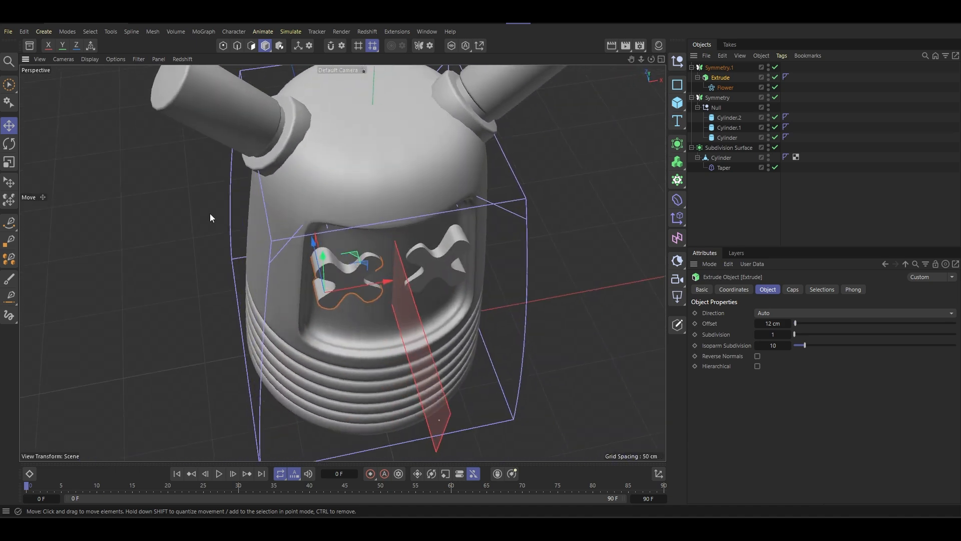
pyautogui.click(9, 143)
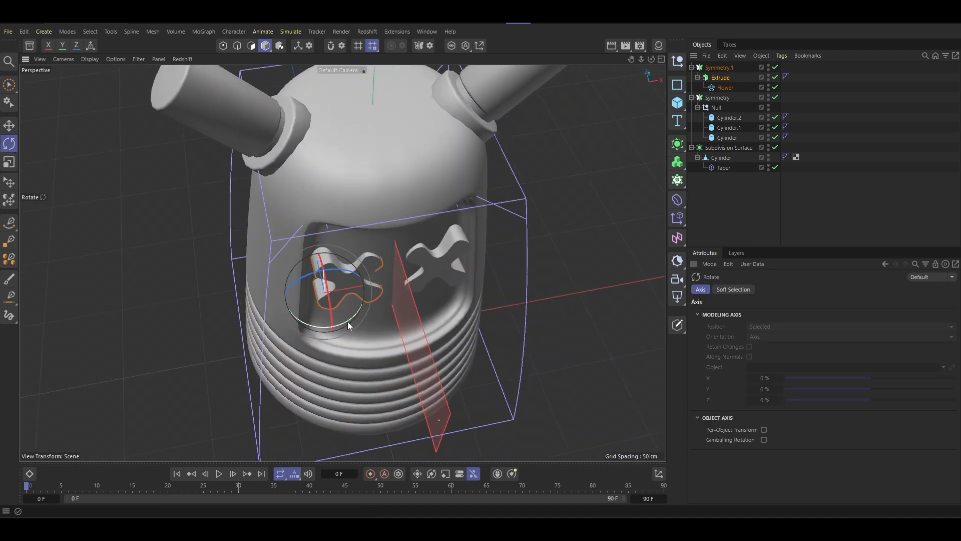
pyautogui.click(722, 88)
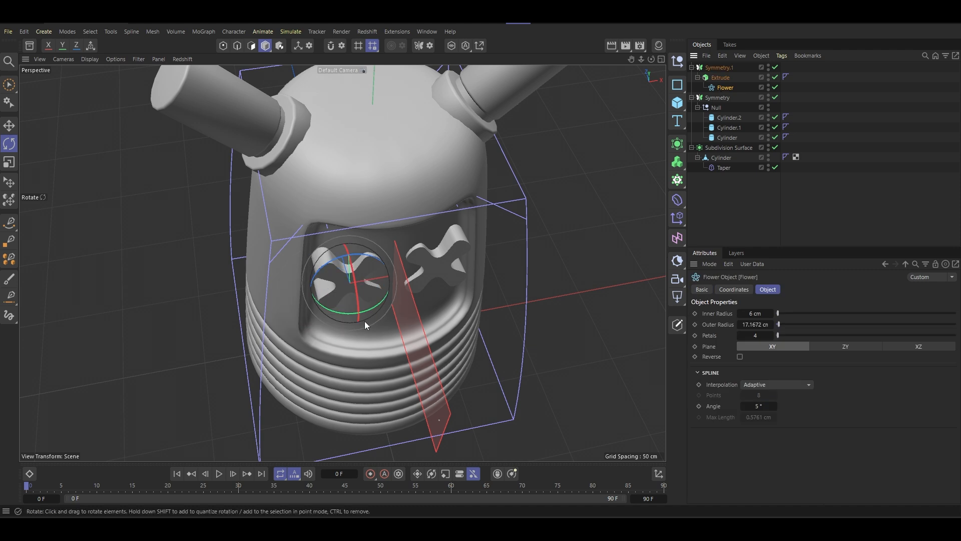
pyautogui.moveTo(366, 311); pyautogui.dragTo(362, 186)
pyautogui.scroll(4, 367, 305)
# - Display the mesh lines over the shaded model and open the object settings of the flower's Extrude
pyautogui.click(9, 126)
pyautogui.scroll(4, 373, 263)
pyautogui.scroll(-5, 417, 254)
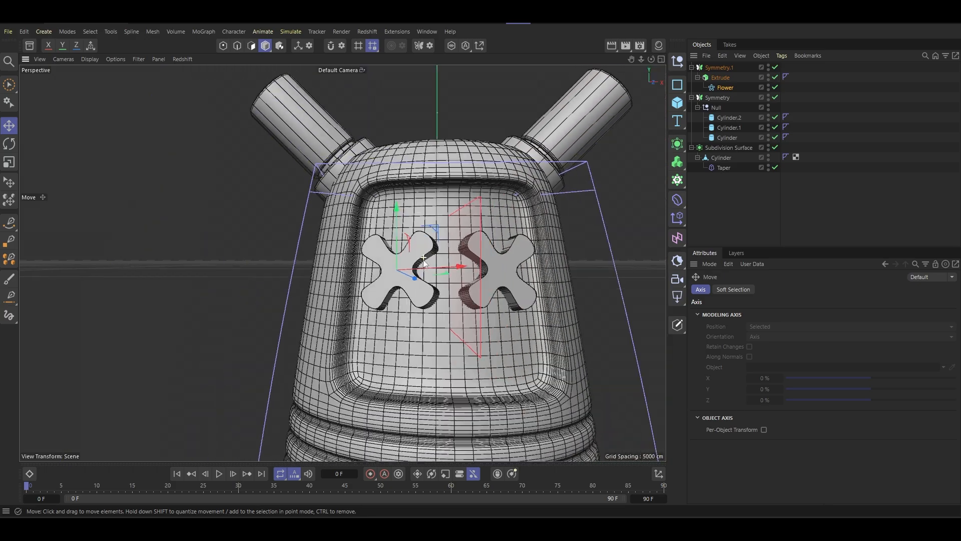
pyautogui.keyDown('alt'); pyautogui.moveTo(418, 255); pyautogui.dragTo(430, 346); pyautogui.keyUp('alt')
pyautogui.moveTo(458, 288); pyautogui.dragTo(560, 181)
pyautogui.click(720, 78)
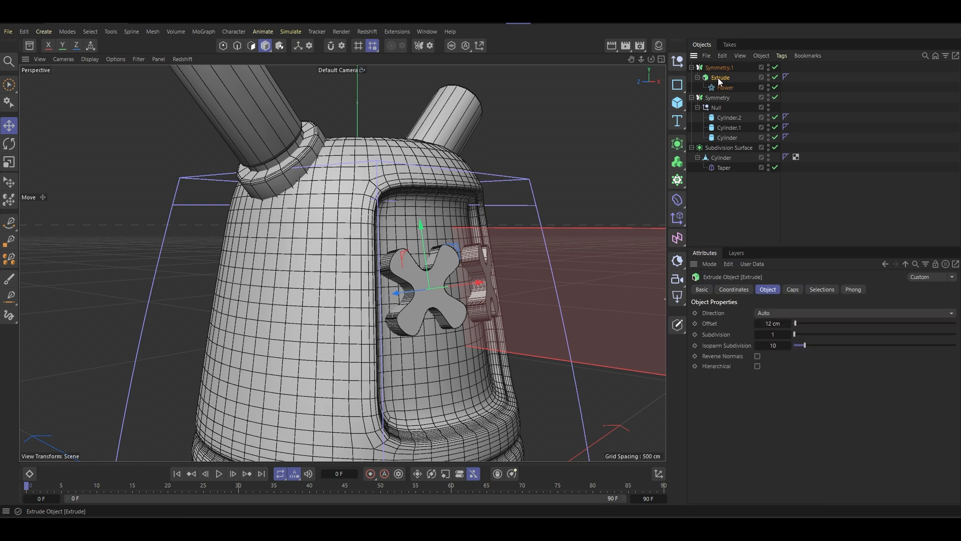
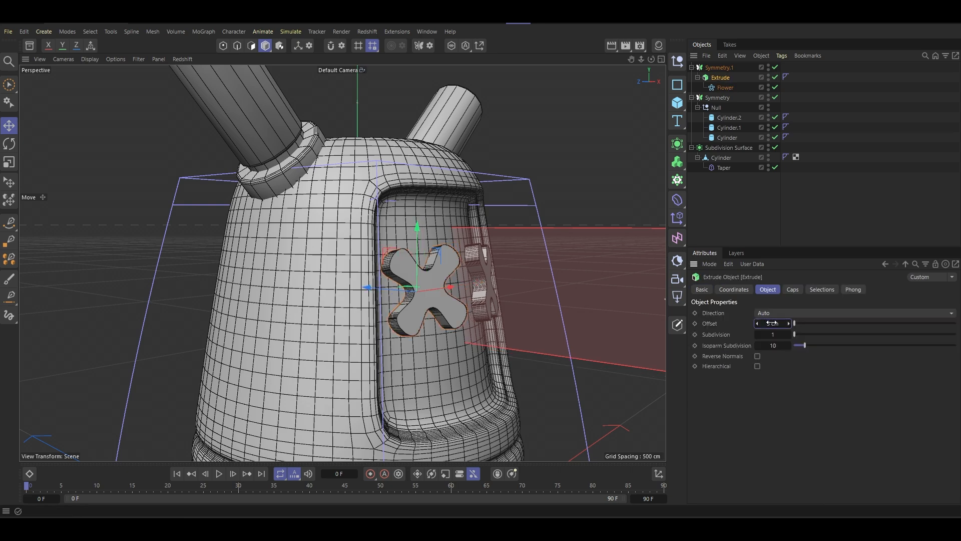
# - Push the flower spline back against the recessed front panel and adjust its sideways distance from the mirror plane
pyautogui.keyDown('alt'); pyautogui.moveTo(509, 258); pyautogui.dragTo(449, 338); pyautogui.keyUp('alt')
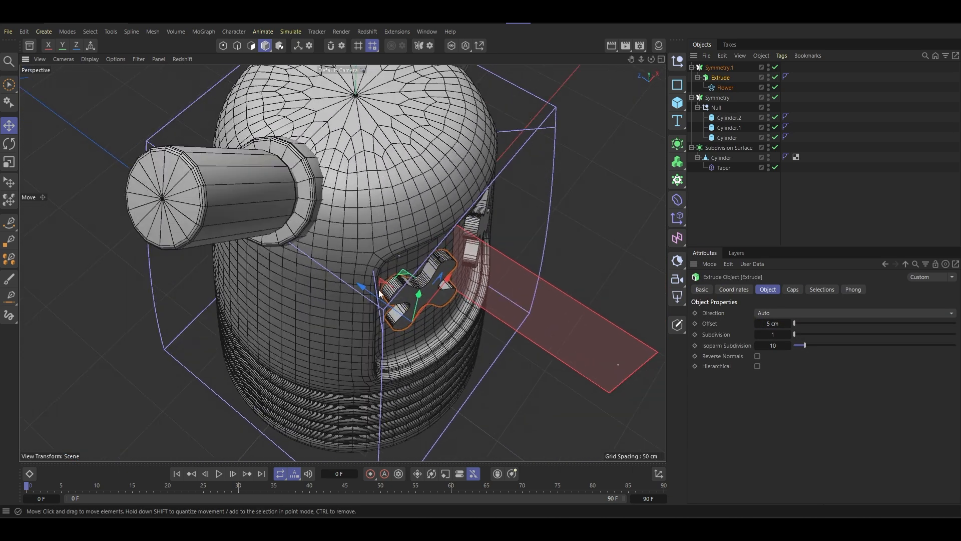
pyautogui.click(711, 88)
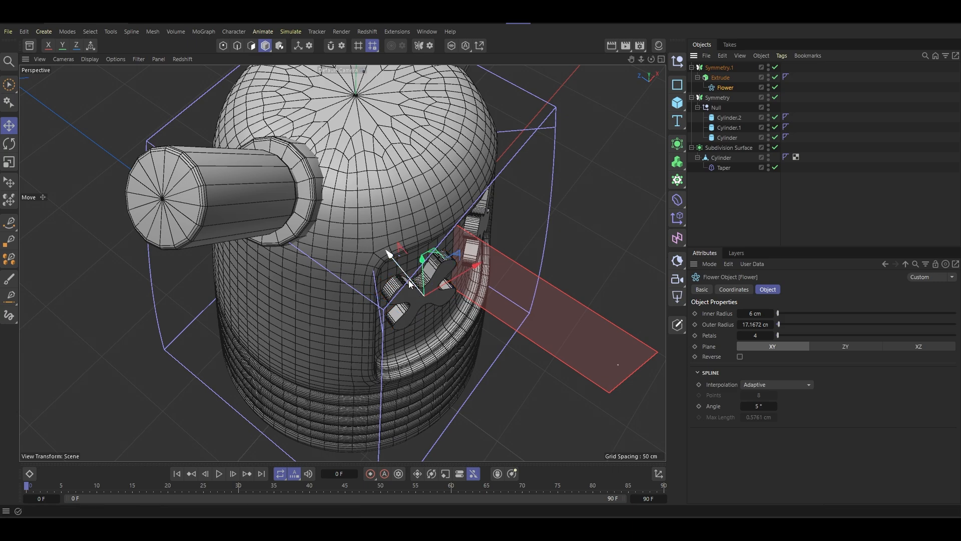
pyautogui.moveTo(410, 279); pyautogui.dragTo(353, 156)
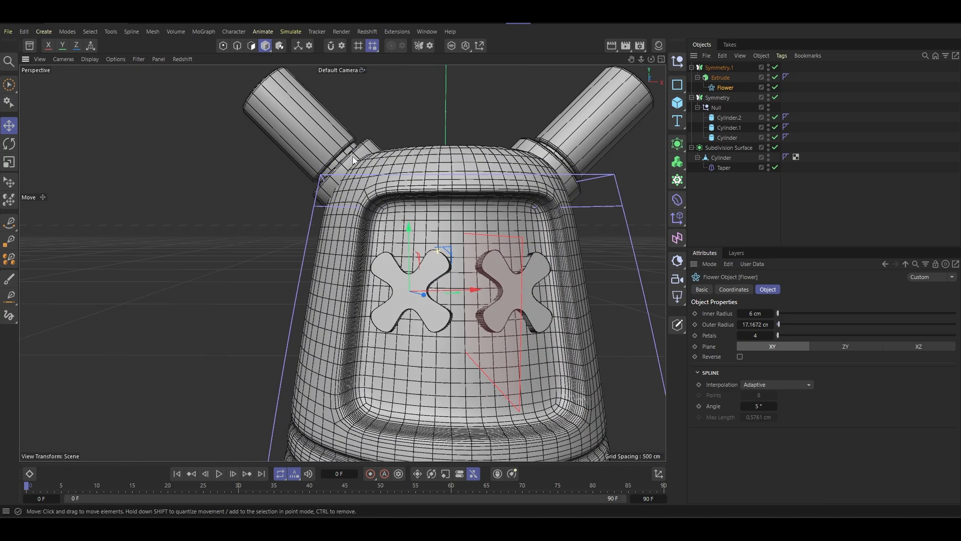
pyautogui.moveTo(463, 291); pyautogui.dragTo(426, 279)
pyautogui.scroll(-6, 526, 298)
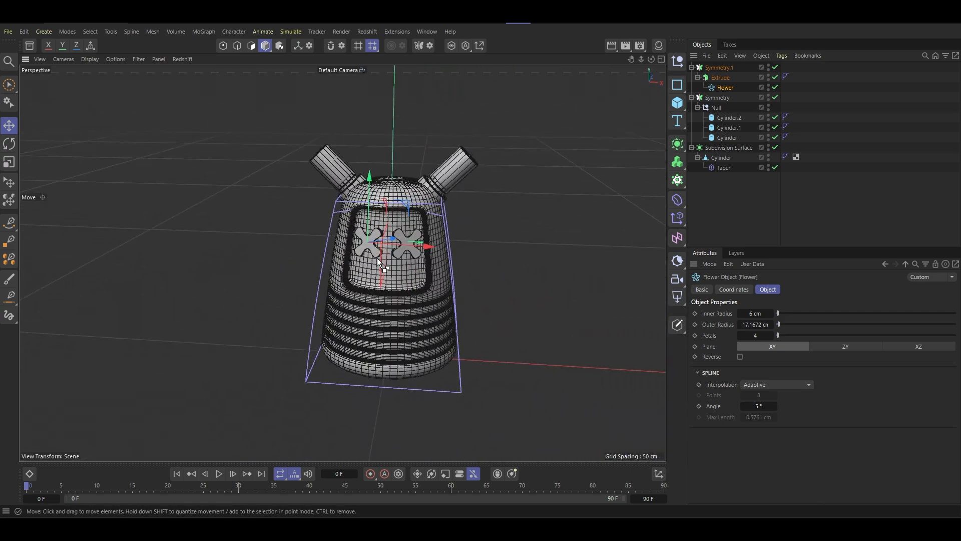
pyautogui.scroll(5, 377, 257)
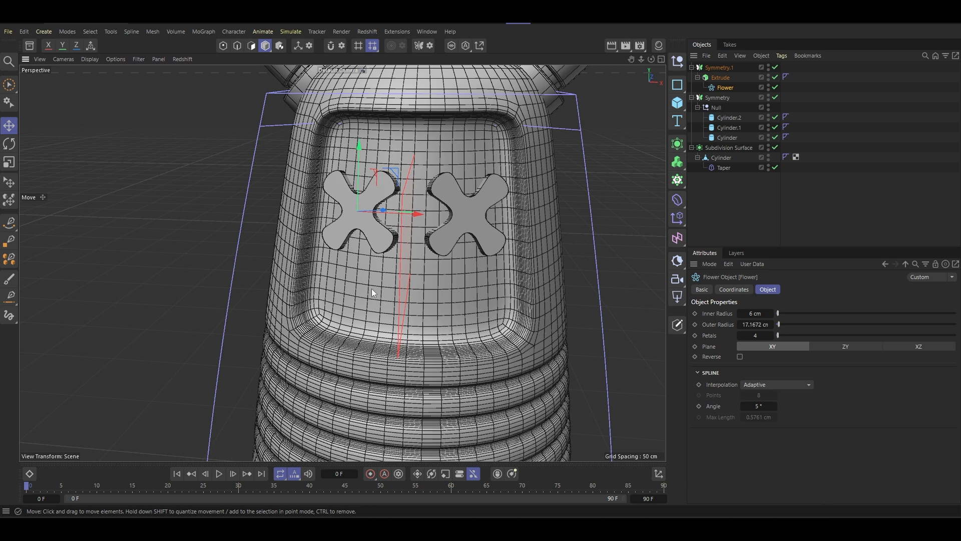
pyautogui.scroll(-5, 452, 284)
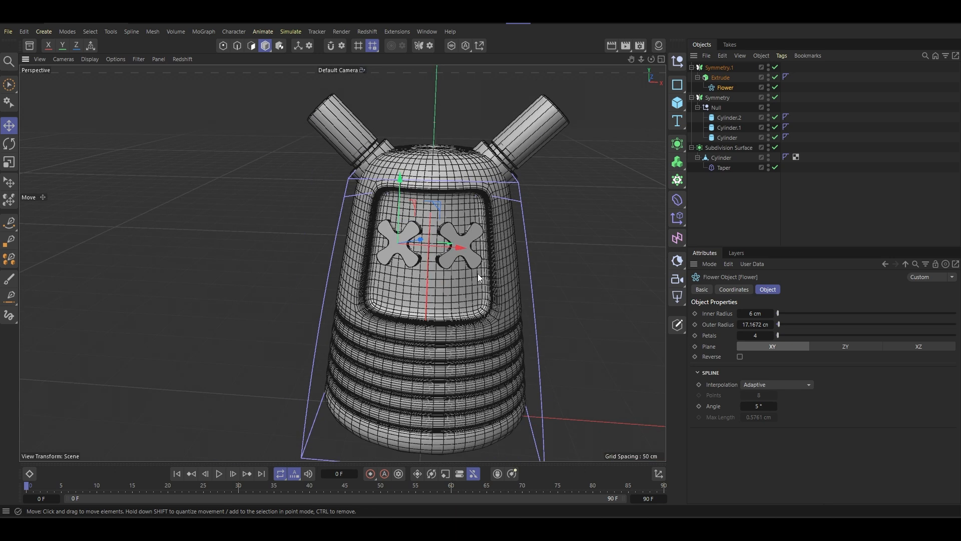
# - Add an Arc spline with a radius of 186 cm and an end angle of 180°
pyautogui.click(677, 84)
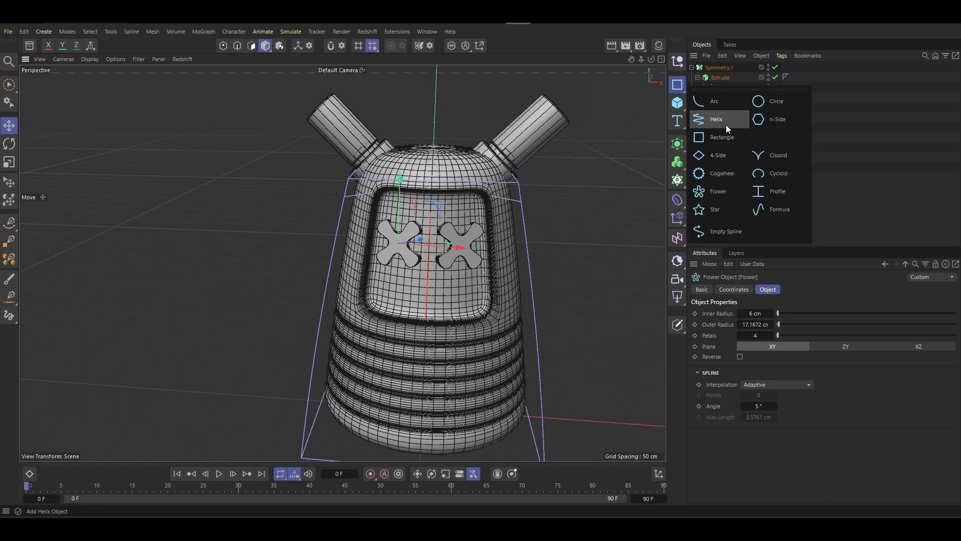
pyautogui.click(719, 103)
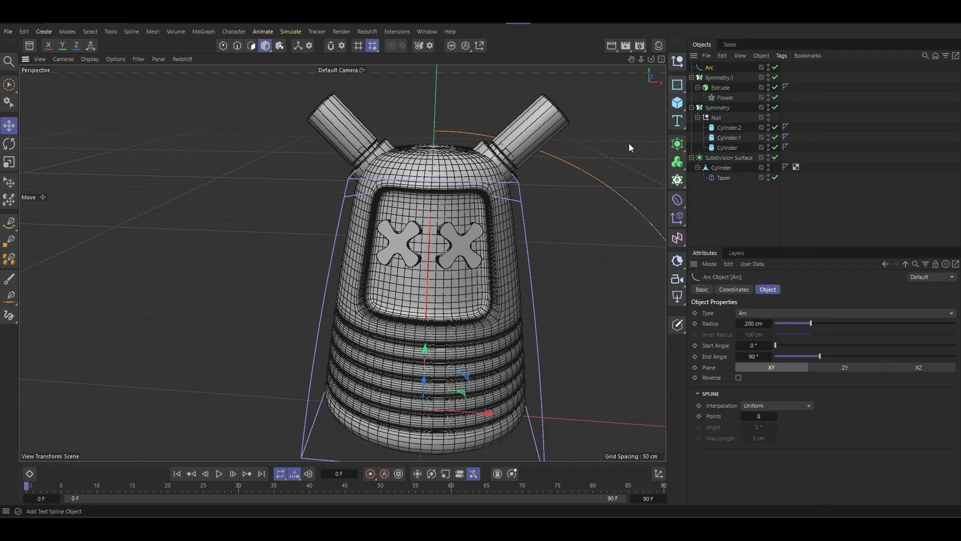
pyautogui.scroll(-3, 402, 306)
pyautogui.scroll(-1, 402, 306)
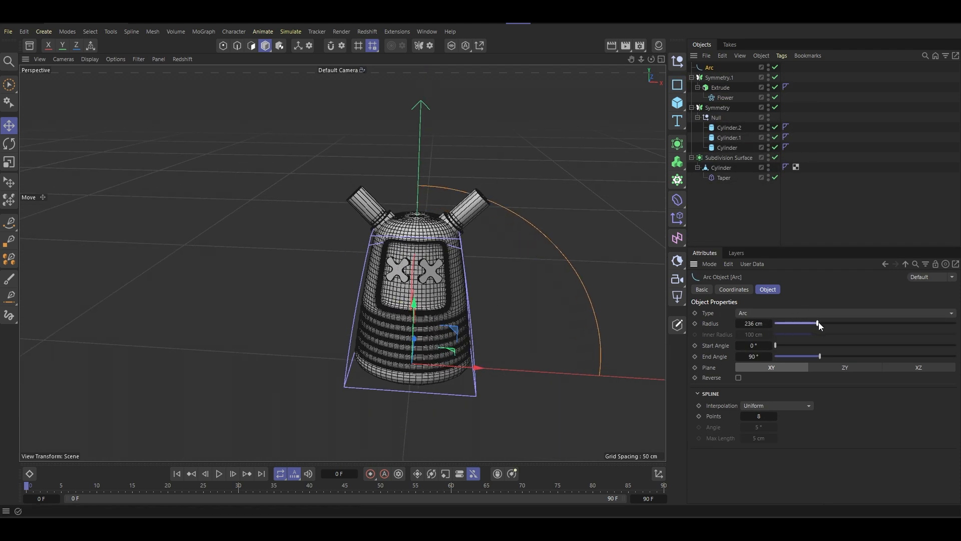
pyautogui.moveTo(819, 323); pyautogui.dragTo(809, 330)
pyautogui.moveTo(748, 357); pyautogui.dragTo(795, 345)
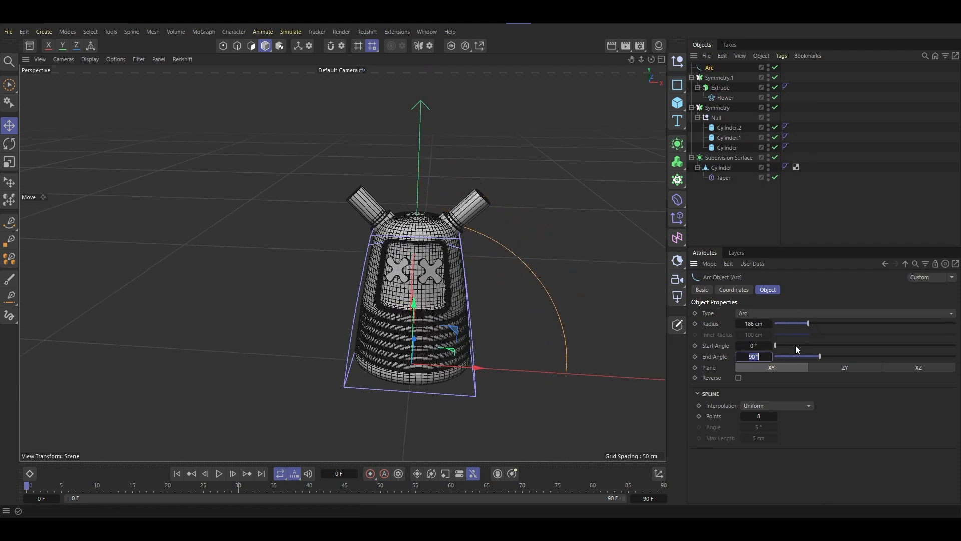
pyautogui.write('180')
pyautogui.press('Return')
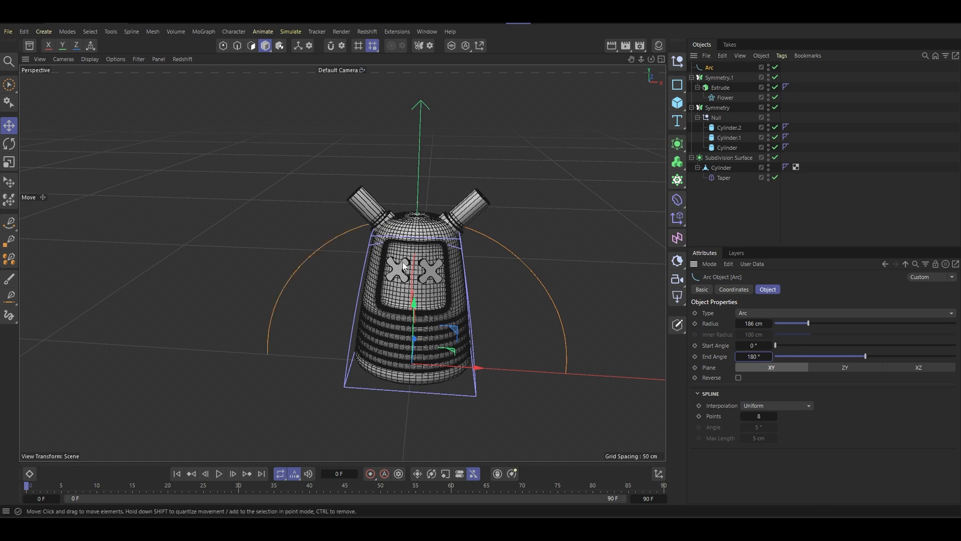
# - Sweep a circle spline of 2 cm radius along the arc by nesting both splines in a new Sweep generator
pyautogui.keyDown('alt'); pyautogui.moveTo(419, 259); pyautogui.dragTo(327, 264); pyautogui.keyUp('alt')
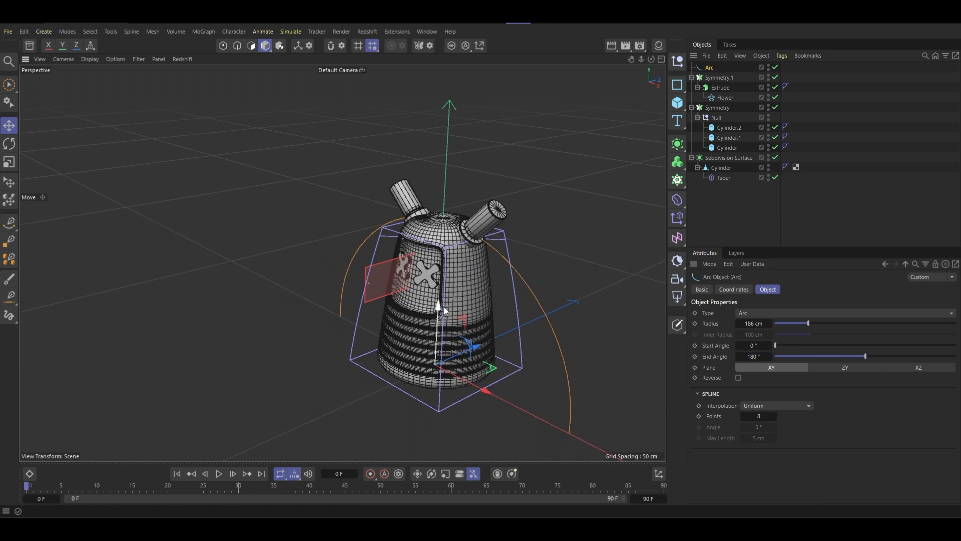
pyautogui.click(677, 142)
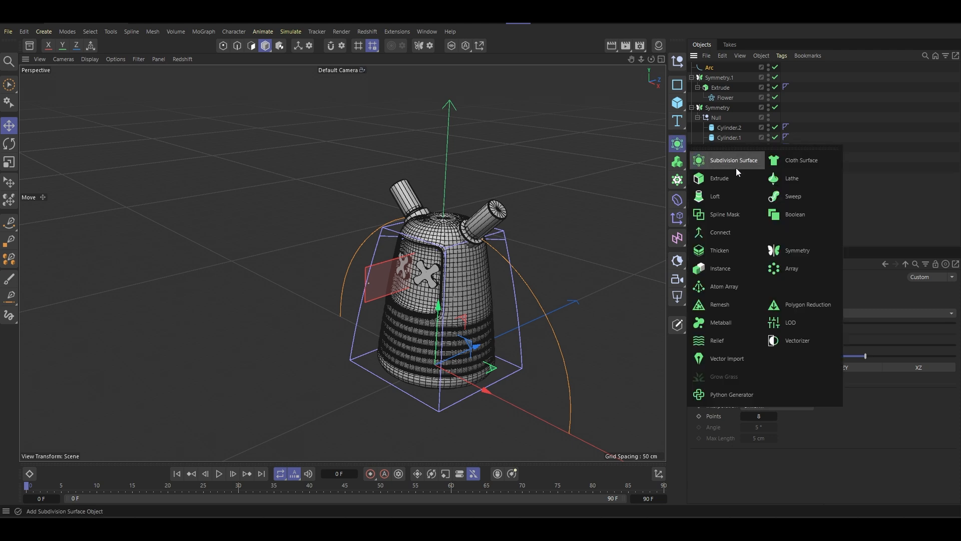
pyautogui.click(809, 196)
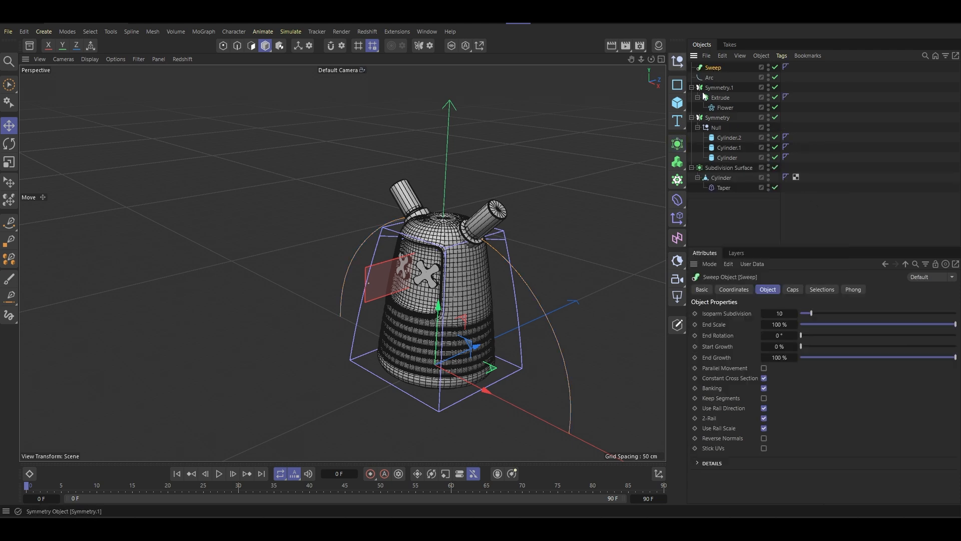
pyautogui.click(677, 85)
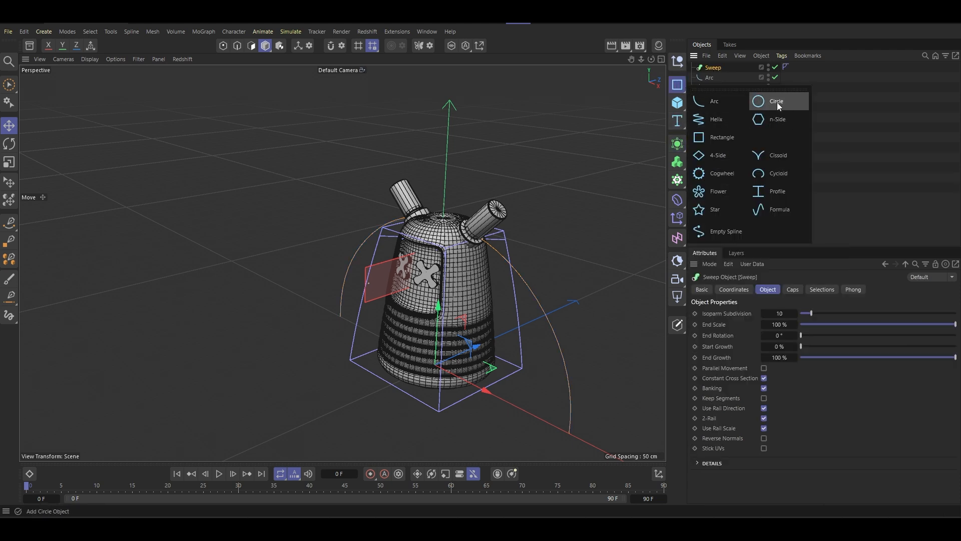
pyautogui.click(777, 102)
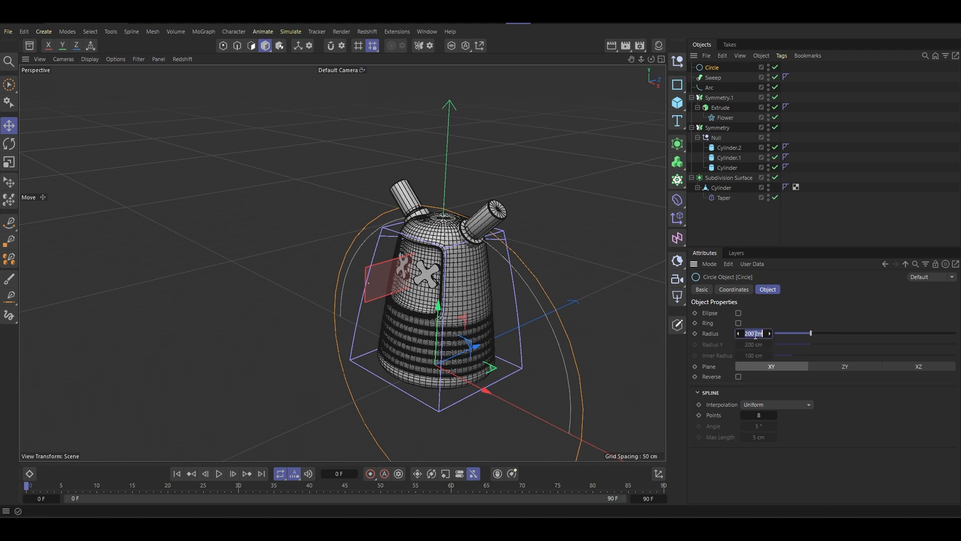
pyautogui.write('2')
pyautogui.press('Return')
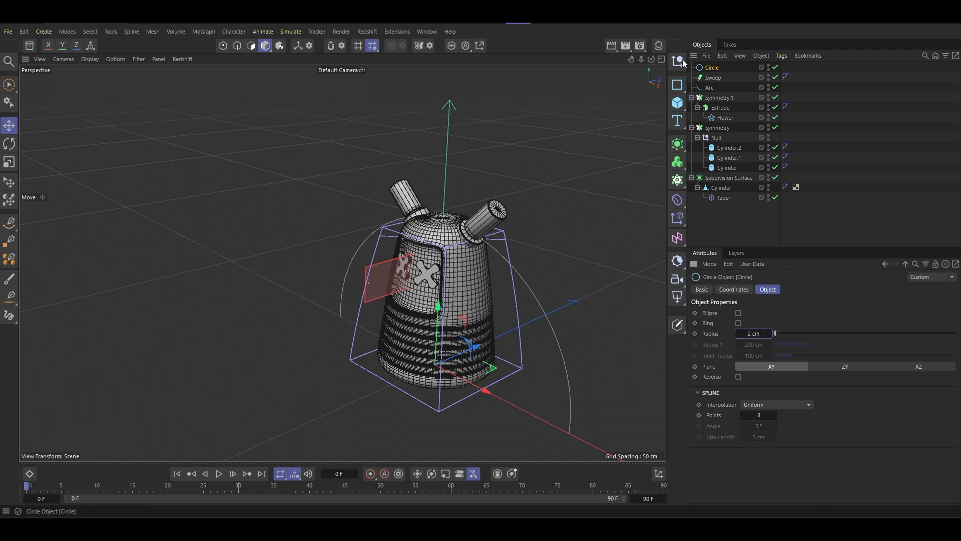
pyautogui.moveTo(711, 80); pyautogui.dragTo(717, 79)
pyautogui.scroll(5, 447, 276)
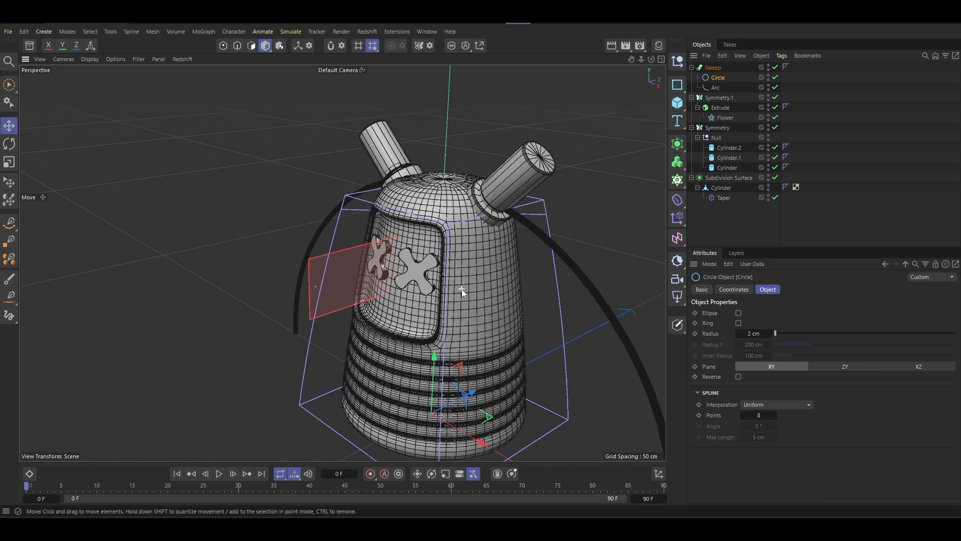
# - Set the circle's interpolation points to 1 and the arc's interpolation points to 18
pyautogui.moveTo(769, 419); pyautogui.dragTo(746, 418)
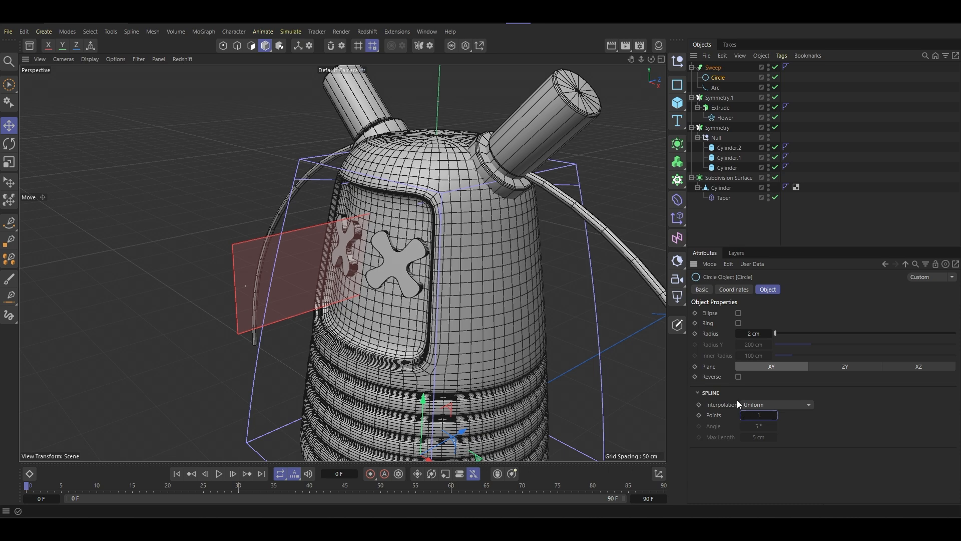
pyautogui.keyDown('alt'); pyautogui.moveTo(504, 280); pyautogui.dragTo(371, 276, button='middle'); pyautogui.keyUp('alt')
pyautogui.moveTo(490, 276)
pyautogui.keyDown('alt'); pyautogui.mouseDown()
pyautogui.moveTo(449, 266)
pyautogui.moveTo(498, 276)
pyautogui.mouseUp(); pyautogui.keyUp('alt')
pyautogui.scroll(3, 488, 282)
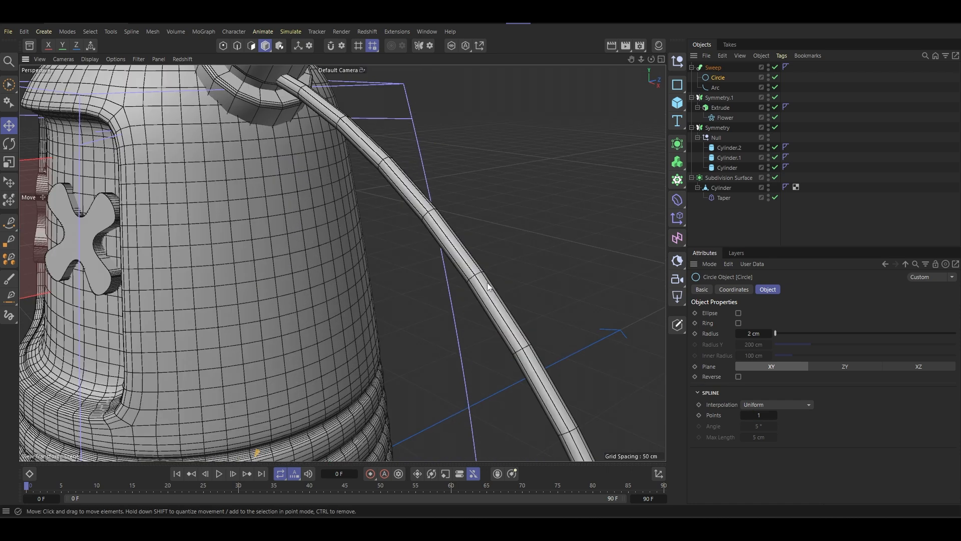
pyautogui.scroll(2, 489, 285)
pyautogui.click(716, 88)
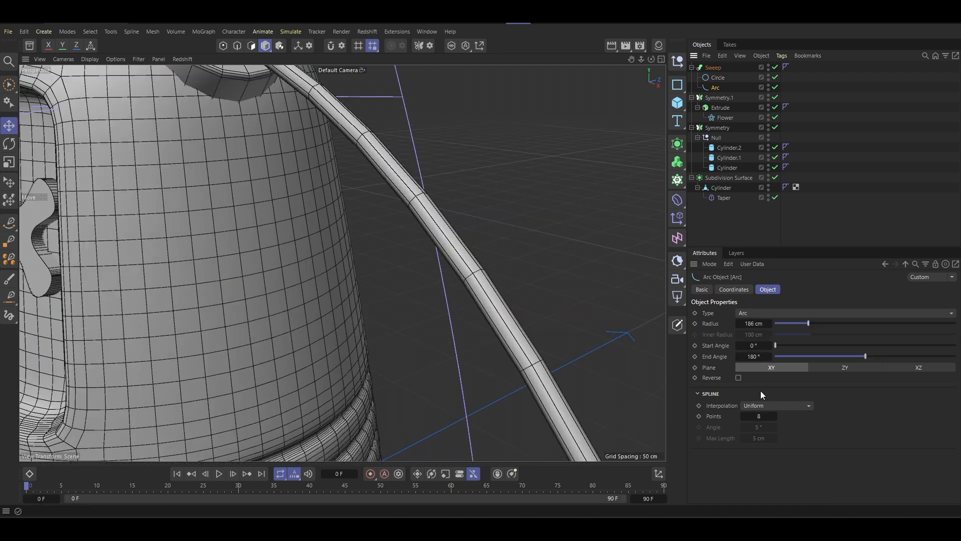
pyautogui.moveTo(761, 417); pyautogui.dragTo(766, 418)
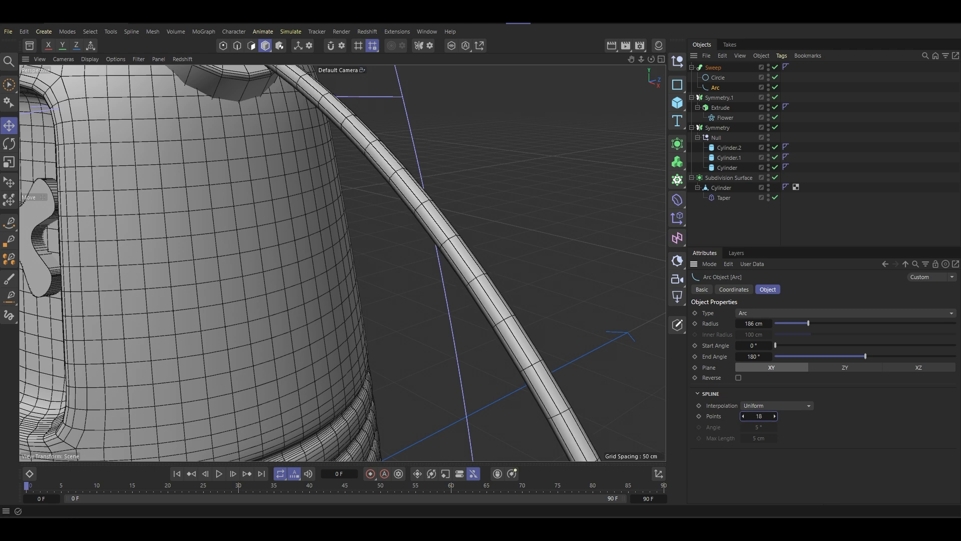
# - Thicken the swept tube by setting the circle profile's radius to 5 cm
pyautogui.scroll(-10, 430, 290)
pyautogui.click(718, 78)
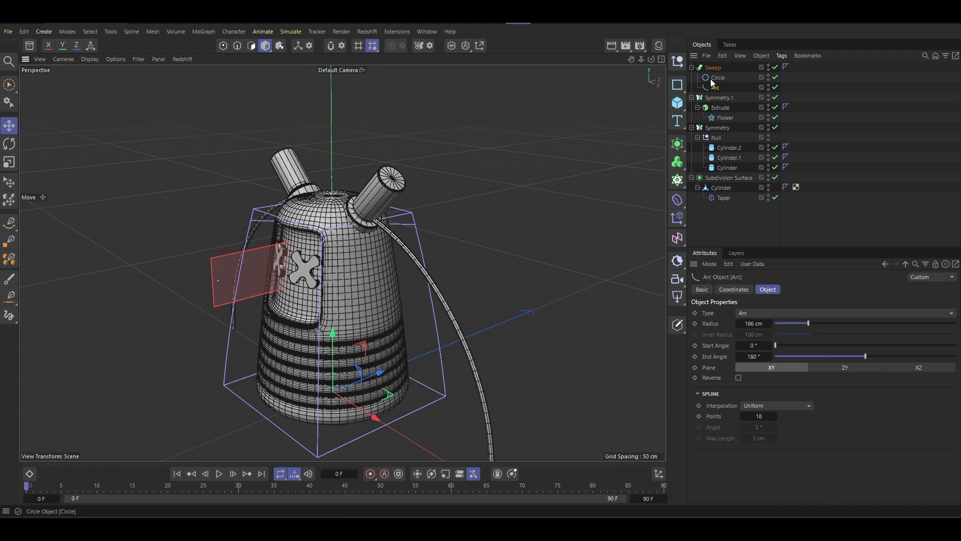
pyautogui.click(771, 334)
pyautogui.click(771, 335)
pyautogui.click(771, 335)
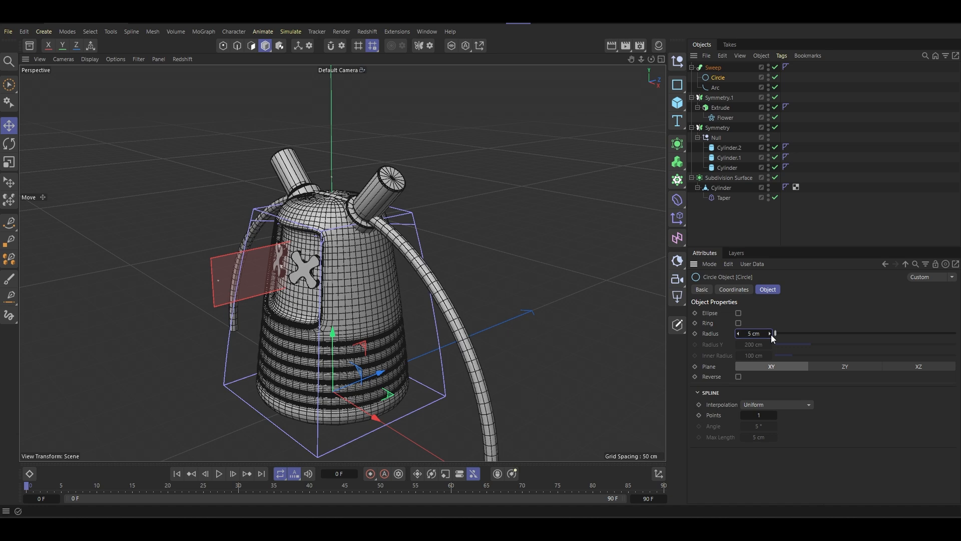
pyautogui.keyDown('alt'); pyautogui.moveTo(380, 227); pyautogui.dragTo(410, 252); pyautogui.keyUp('alt')
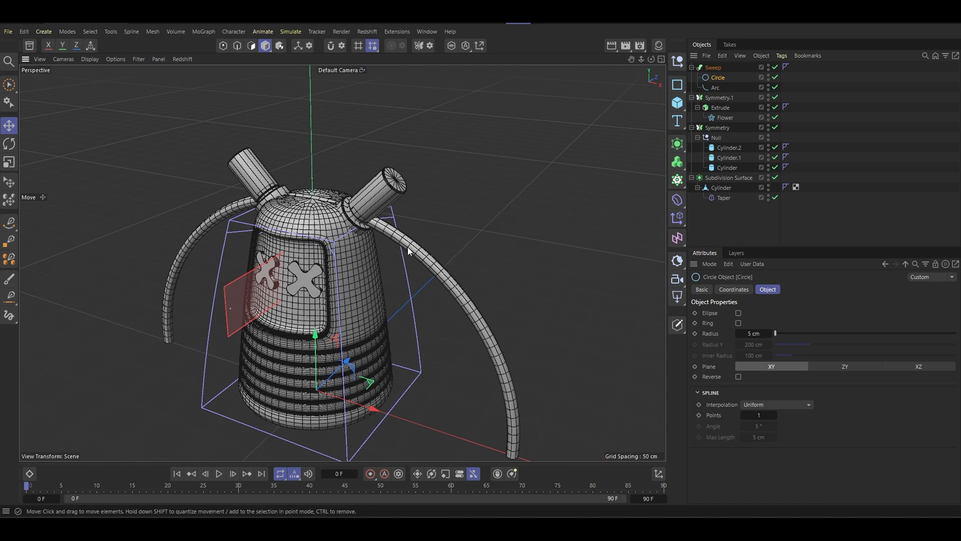
# - Scale the arc spline down uniformly so that it is narrower than the tapered body
pyautogui.click(409, 251)
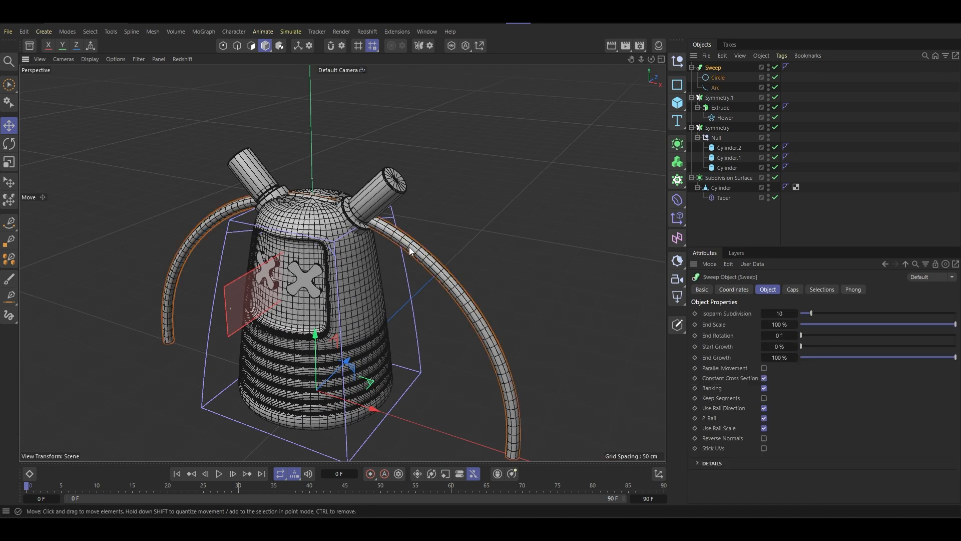
pyautogui.click(716, 89)
pyautogui.press('t')
pyautogui.moveTo(509, 193); pyautogui.dragTo(270, 288)
pyautogui.press('e')
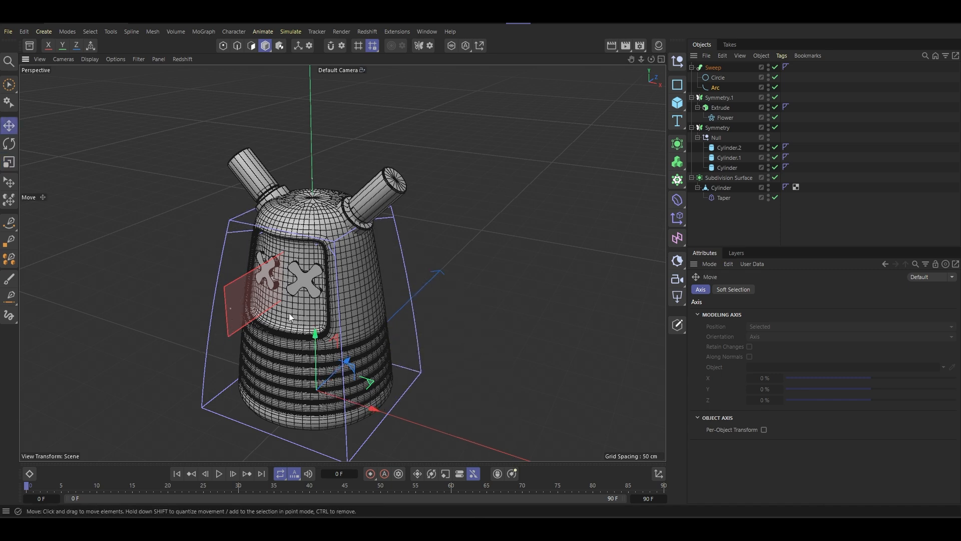
# - Move the arc up and forward in front of the recessed panel, and scale it to about 25 cm radius below the flowers
pyautogui.moveTo(315, 334); pyautogui.dragTo(304, 246)
pyautogui.moveTo(344, 282); pyautogui.dragTo(369, 234)
pyautogui.scroll(1, 309, 301)
pyautogui.scroll(3, 309, 302)
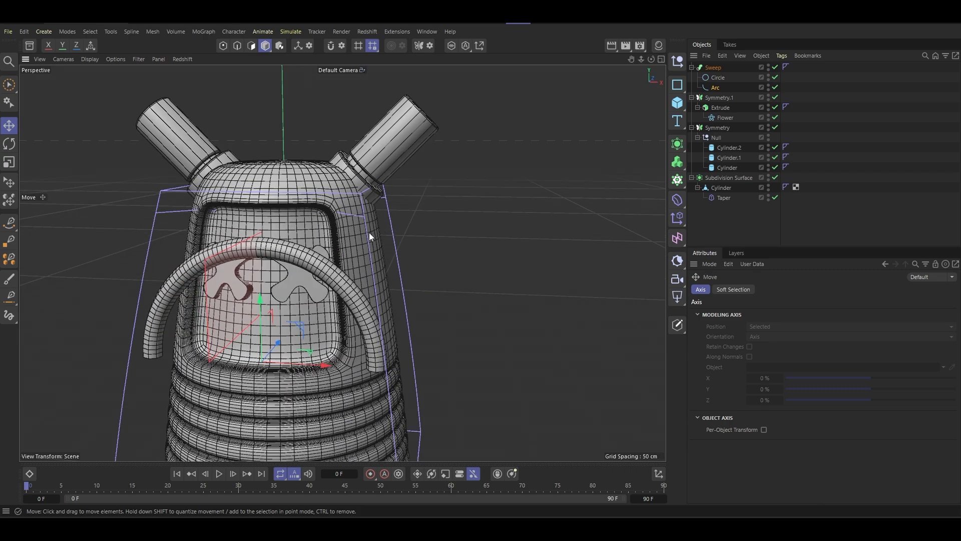
pyautogui.press('t')
pyautogui.moveTo(434, 236); pyautogui.dragTo(291, 268)
# - Move the flower spline slightly upwards on the panel to leave more room above the arc
pyautogui.click(291, 263)
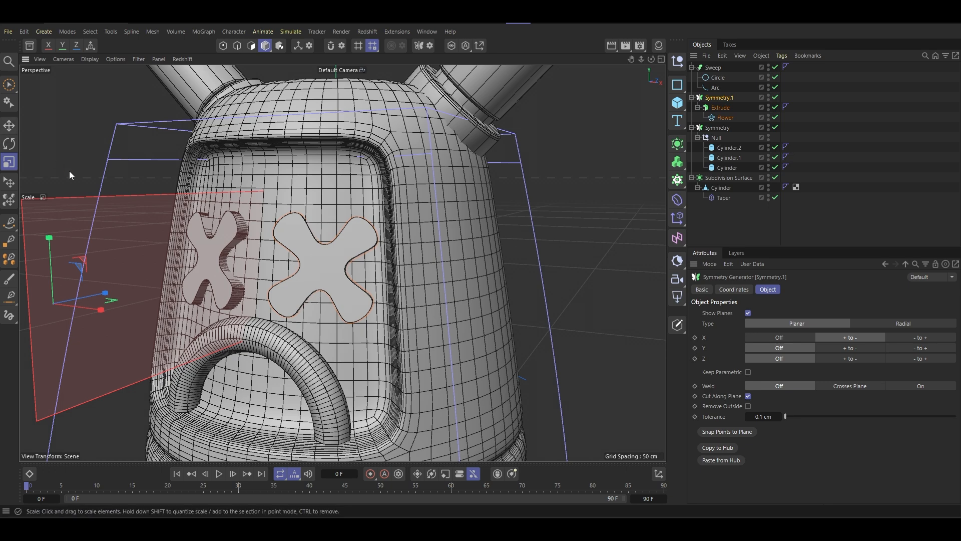
pyautogui.click(14, 129)
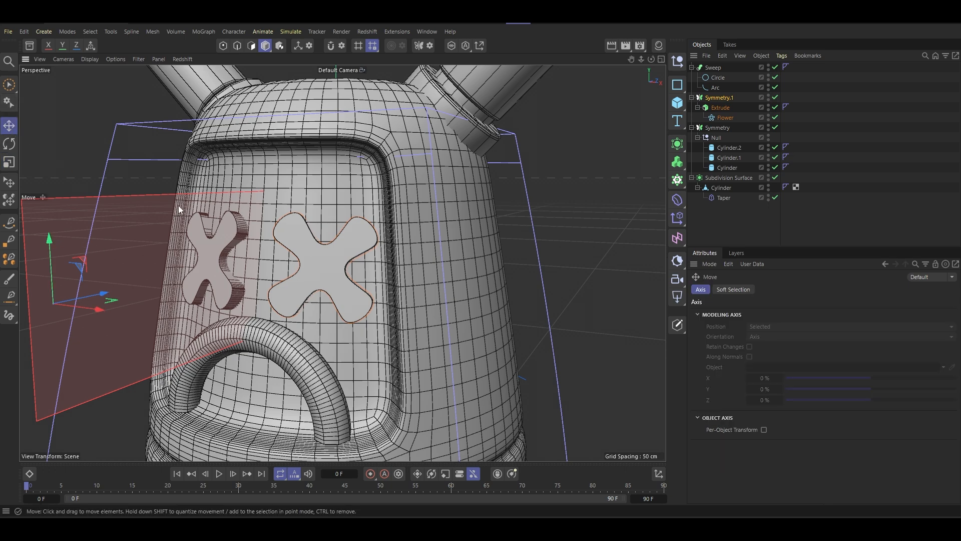
pyautogui.click(725, 117)
pyautogui.moveTo(212, 200); pyautogui.dragTo(321, 195)
pyautogui.moveTo(198, 198); pyautogui.dragTo(197, 185)
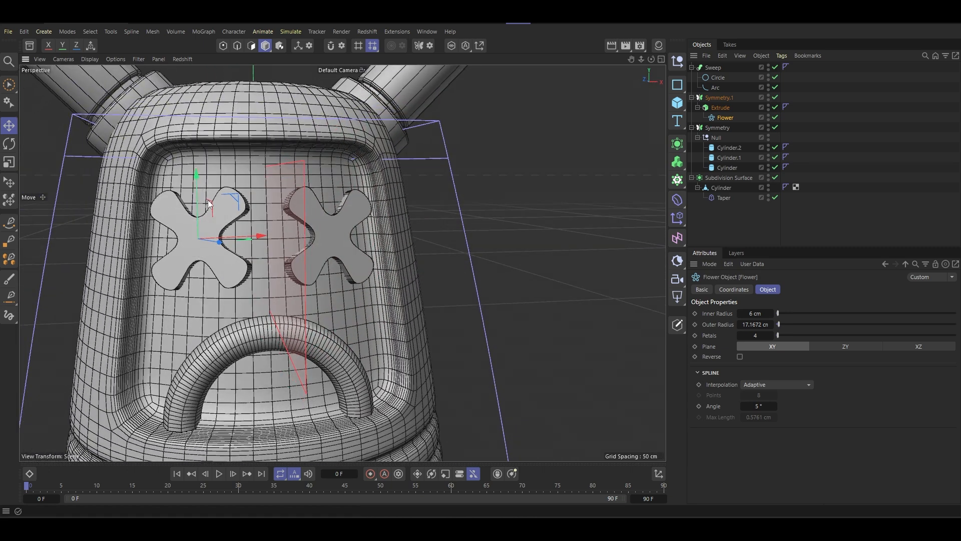
# - Rotate the mouth's arc spline about its sideways axis to follow the slope of the recessed panel
pyautogui.click(253, 341)
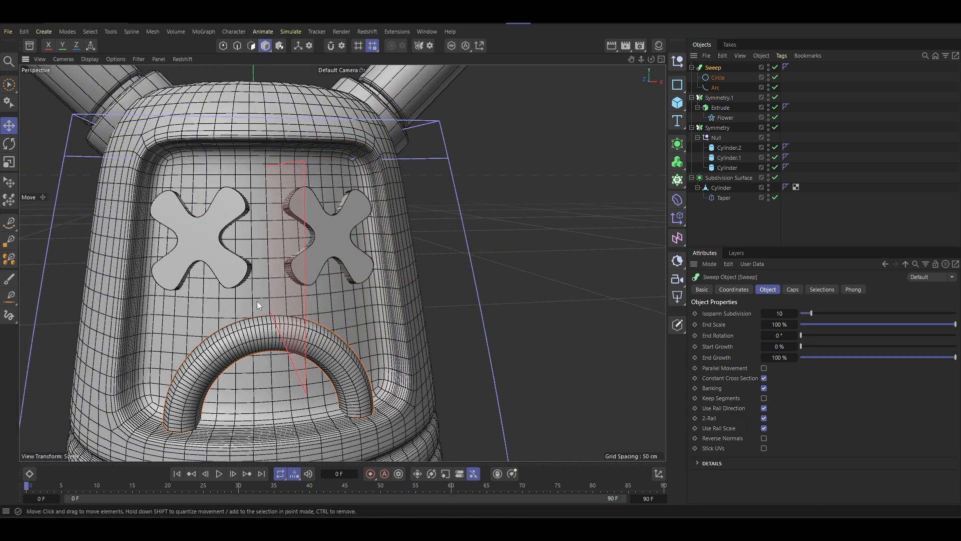
pyautogui.click(715, 88)
pyautogui.moveTo(270, 361); pyautogui.dragTo(452, 276)
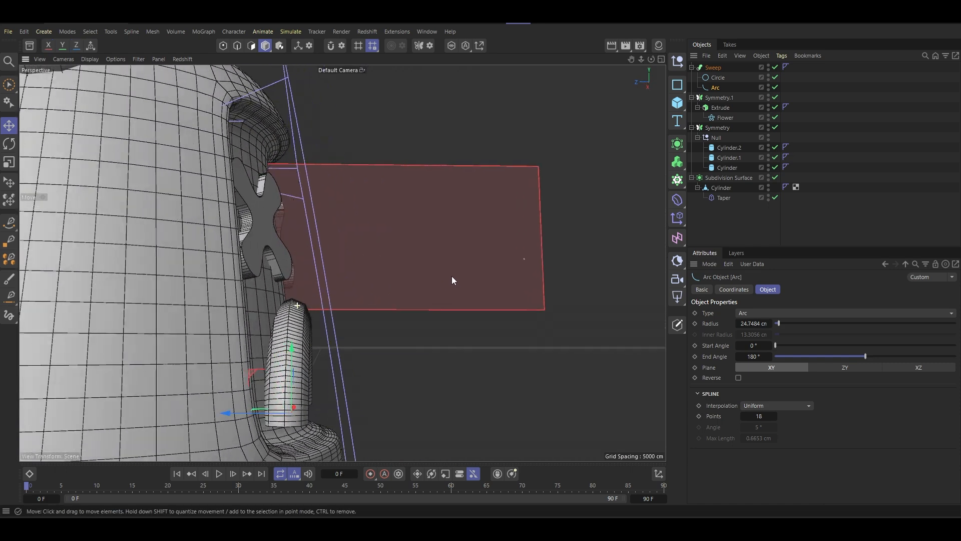
pyautogui.click(9, 144)
pyautogui.click(321, 391)
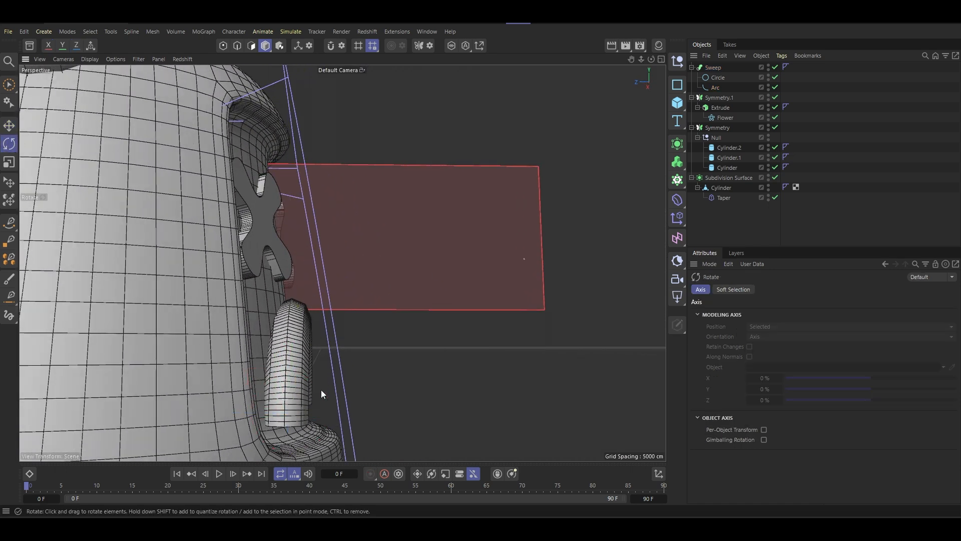
pyautogui.click(304, 375)
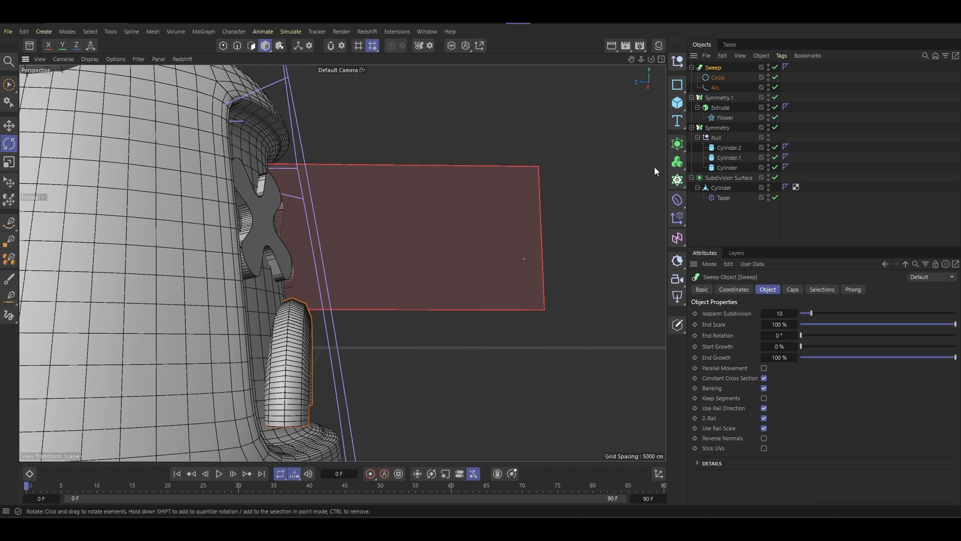
pyautogui.click(714, 79)
pyautogui.click(723, 88)
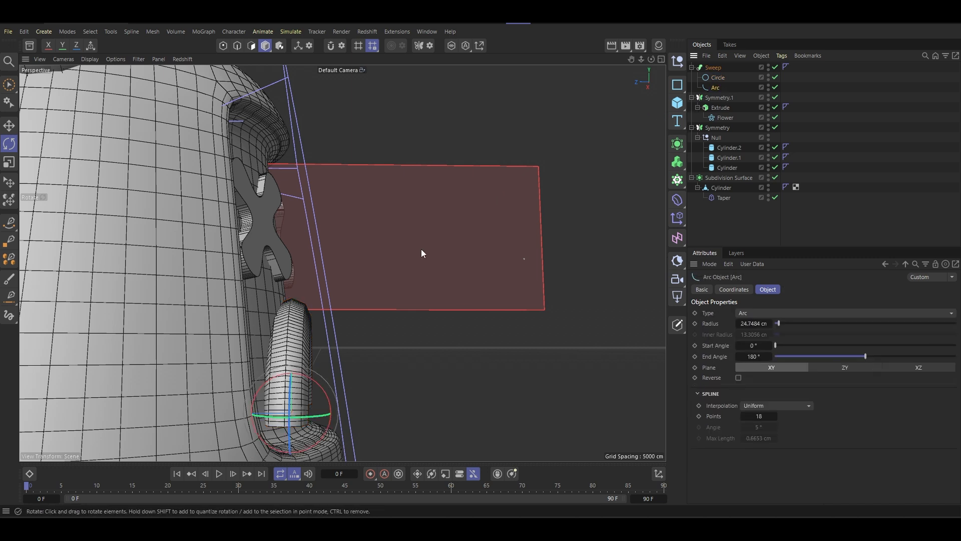
pyautogui.moveTo(329, 400); pyautogui.dragTo(252, 393)
pyautogui.scroll(-4, 329, 342)
# - Move the arc spline closer to the panel and fine-tune its tilt against the slope
pyautogui.click(9, 126)
pyautogui.moveTo(303, 353); pyautogui.dragTo(466, 263)
pyautogui.press('r')
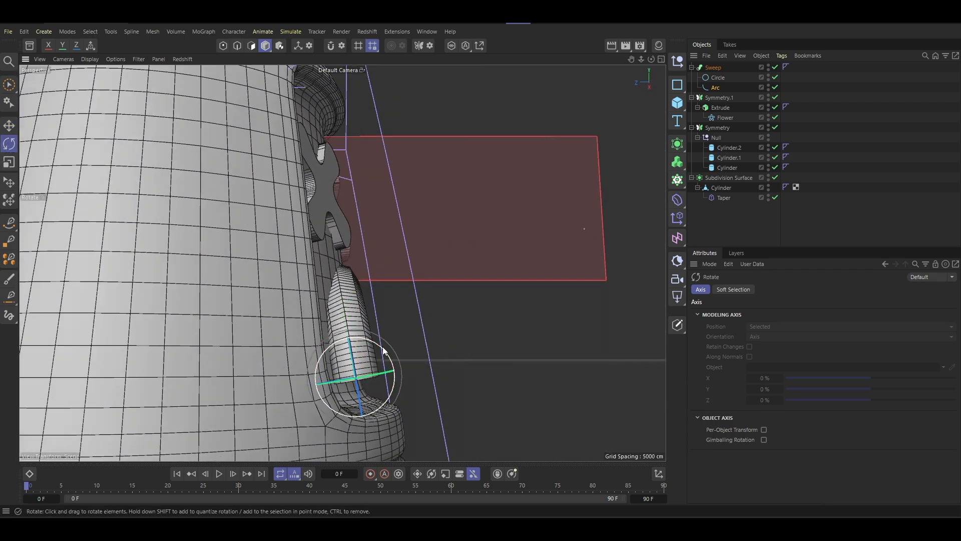
pyautogui.moveTo(384, 351); pyautogui.dragTo(390, 356)
pyautogui.keyDown('alt'); pyautogui.moveTo(391, 355); pyautogui.dragTo(311, 362); pyautogui.keyUp('alt')
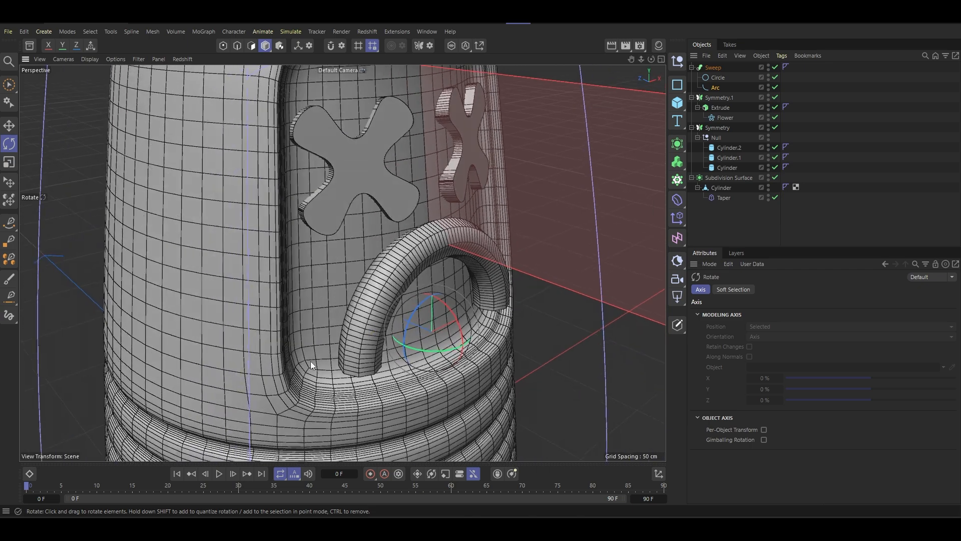
pyautogui.scroll(-5, 357, 335)
# - Thin the mouth tube by setting the circle profile's radius to 3 cm, and display the model shaded without wireframe lines
pyautogui.keyDown('alt'); pyautogui.moveTo(356, 335); pyautogui.dragTo(326, 311); pyautogui.keyUp('alt')
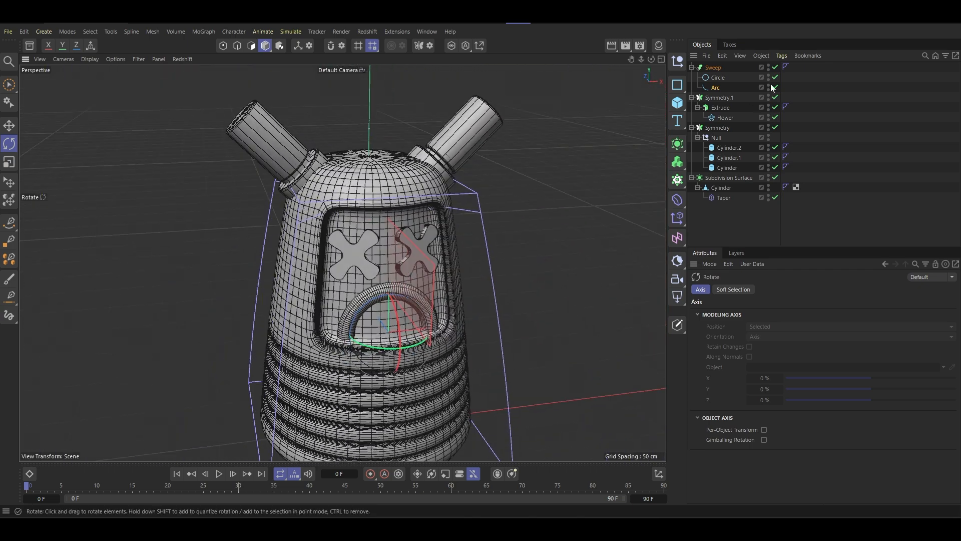
pyautogui.click(717, 77)
pyautogui.click(769, 290)
pyautogui.click(738, 333)
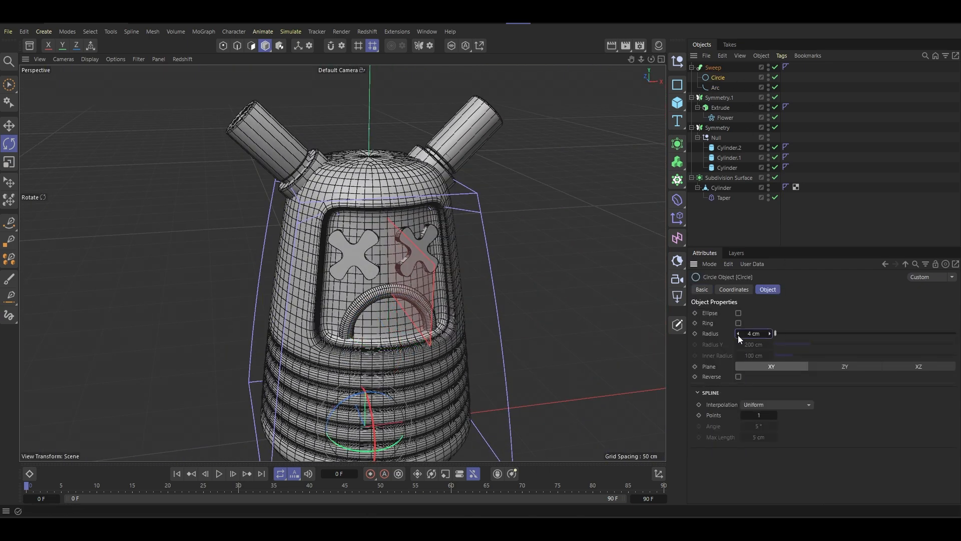
pyautogui.click(738, 335)
pyautogui.moveTo(437, 274)
pyautogui.keyDown('alt'); pyautogui.mouseDown()
pyautogui.moveTo(393, 260)
pyautogui.moveTo(416, 302)
pyautogui.moveTo(285, 258)
pyautogui.moveTo(293, 246)
pyautogui.moveTo(452, 260)
pyautogui.mouseUp(); pyautogui.keyUp('alt')
pyautogui.press('n')
pyautogui.press('a')
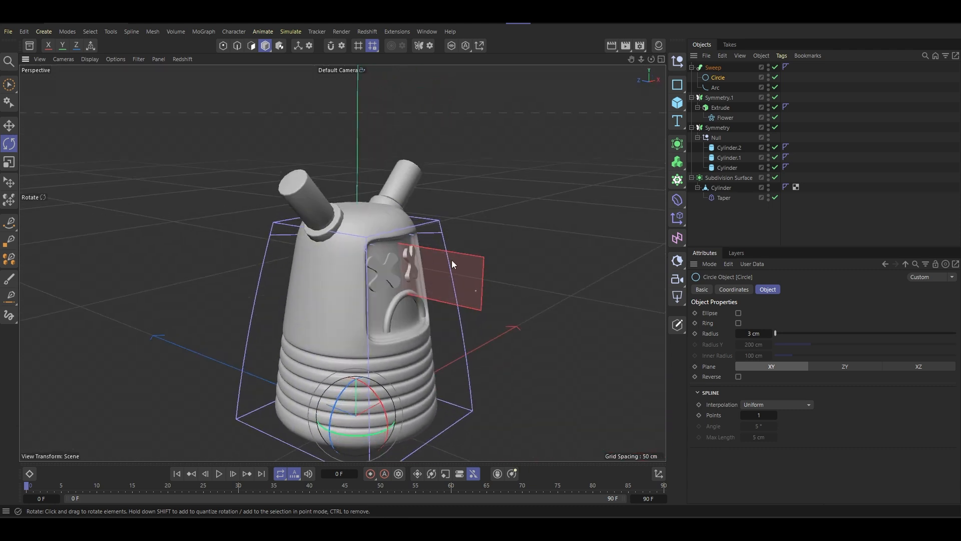
# - Nudge the arc spline in depth so that the thinner mouth tube sits against the panel
pyautogui.press('9')
pyautogui.scroll(5, 420, 320)
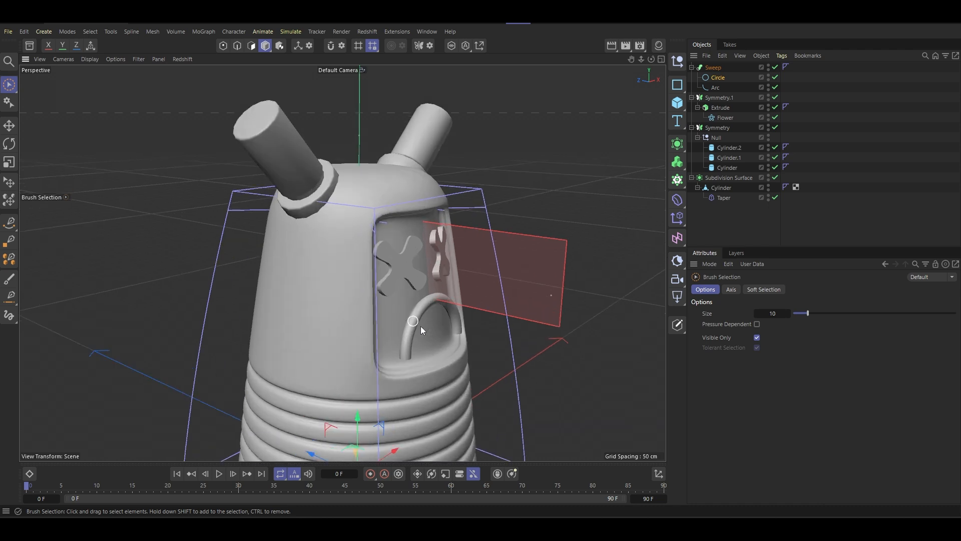
pyautogui.click(418, 307)
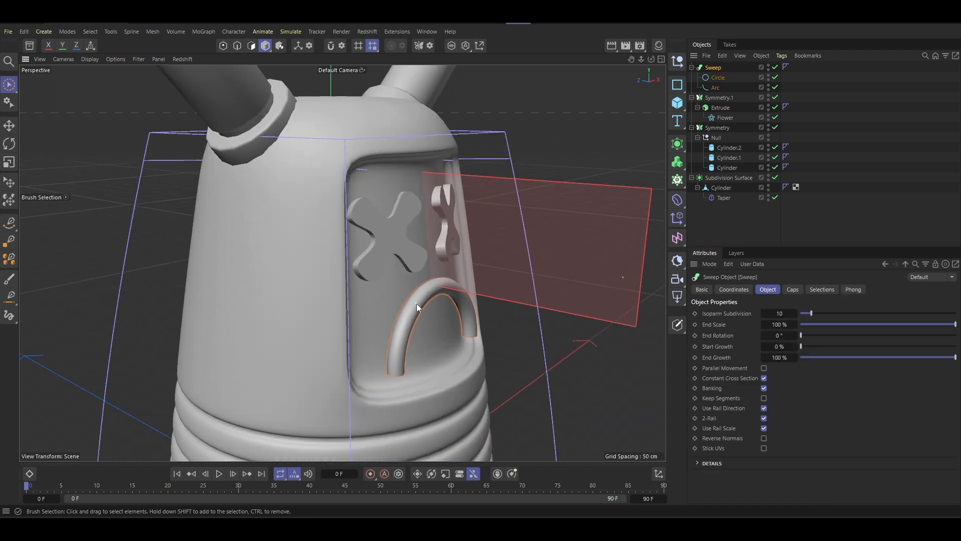
pyautogui.click(716, 88)
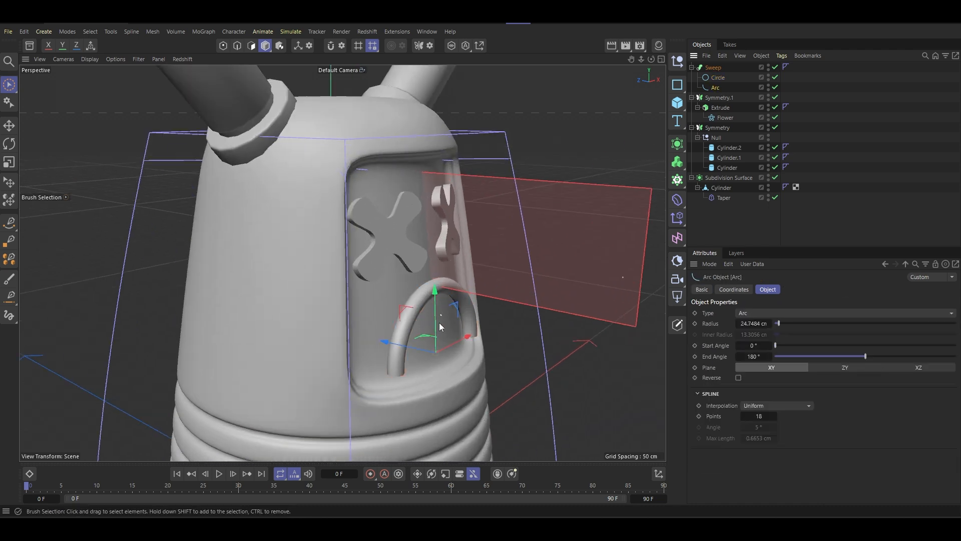
pyautogui.moveTo(408, 349); pyautogui.dragTo(407, 349)
pyautogui.scroll(-5, 413, 303)
pyautogui.keyDown('alt'); pyautogui.moveTo(413, 304); pyautogui.dragTo(381, 217); pyautogui.keyUp('alt')
pyautogui.keyDown('alt'); pyautogui.moveTo(382, 215); pyautogui.dragTo(348, 179, button='middle'); pyautogui.keyUp('alt')
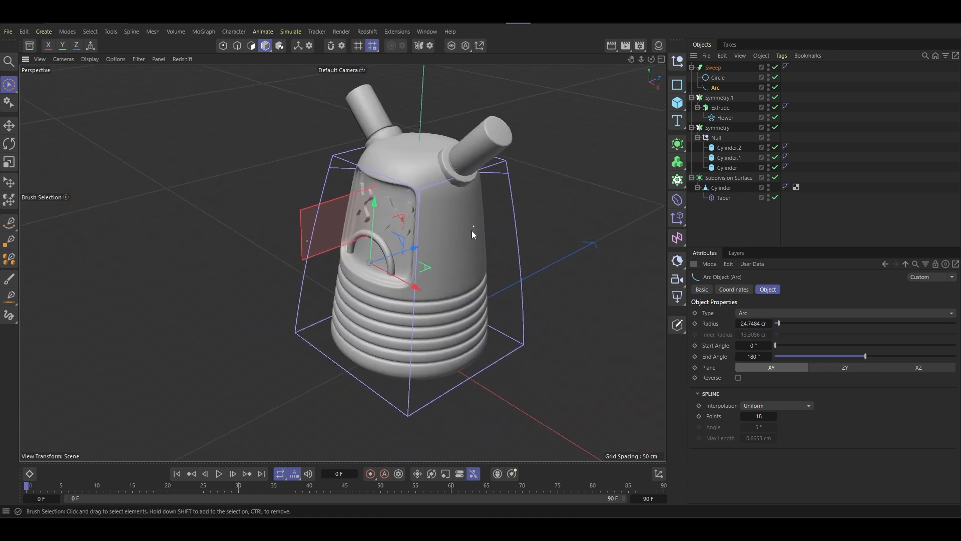
# - Open the body cylinder for polygon editing and turn off its subdivision surface smoothing
pyautogui.click(483, 250)
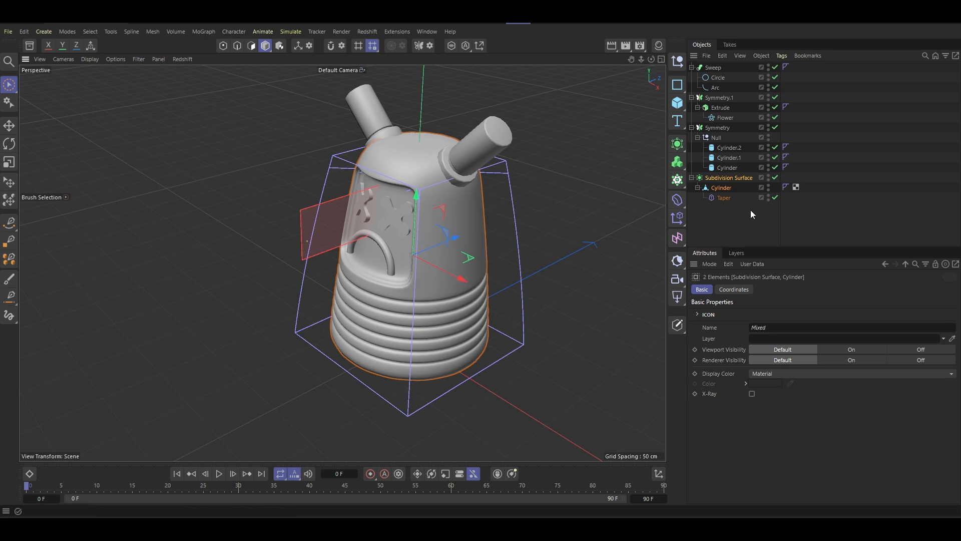
pyautogui.click(727, 189)
pyautogui.click(253, 48)
pyautogui.scroll(5, 502, 262)
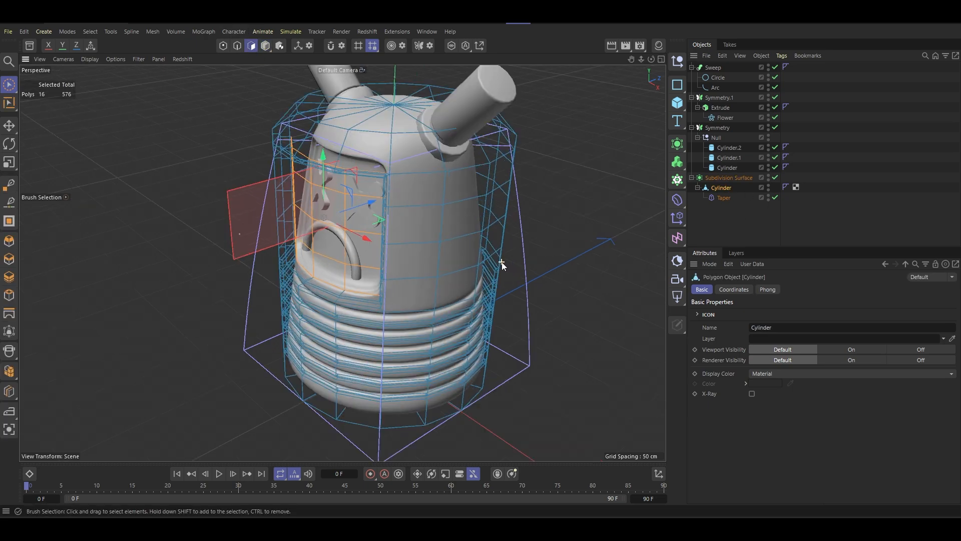
pyautogui.keyDown('alt'); pyautogui.moveTo(442, 244); pyautogui.dragTo(415, 210); pyautogui.keyUp('alt')
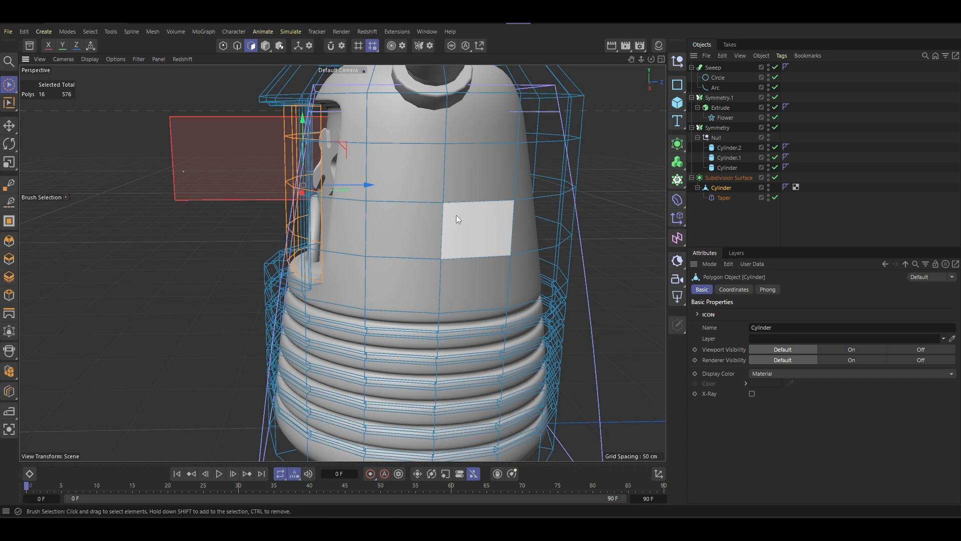
pyautogui.scroll(-5, 457, 215)
pyautogui.click(774, 177)
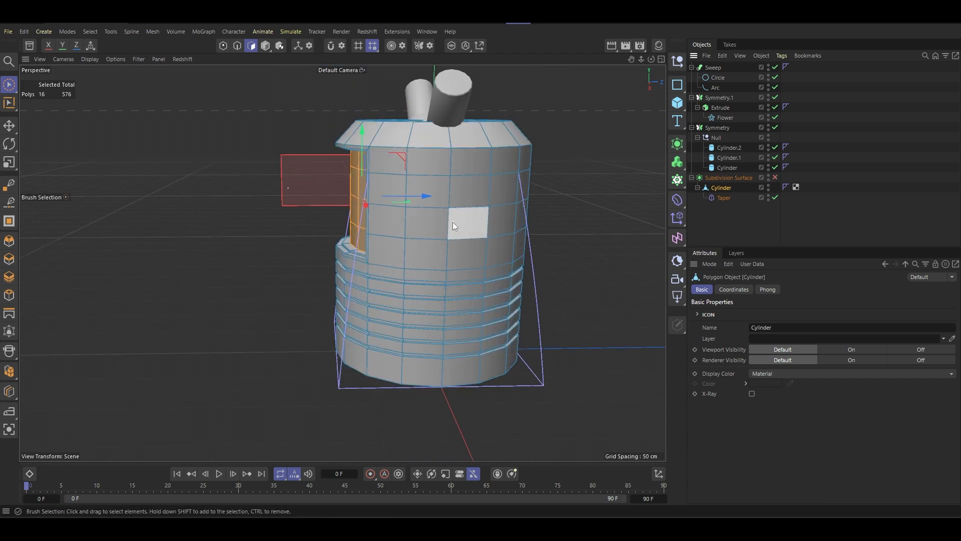
# - Select a two-by-two block of polygons on one side of the body, above the grooves
pyautogui.scroll(4, 465, 221)
pyautogui.keyDown('alt'); pyautogui.moveTo(466, 197); pyautogui.dragTo(477, 209); pyautogui.keyUp('alt')
pyautogui.scroll(-3, 478, 208)
pyautogui.keyDown('alt'); pyautogui.moveTo(477, 208); pyautogui.dragTo(461, 221, button='middle'); pyautogui.keyUp('alt')
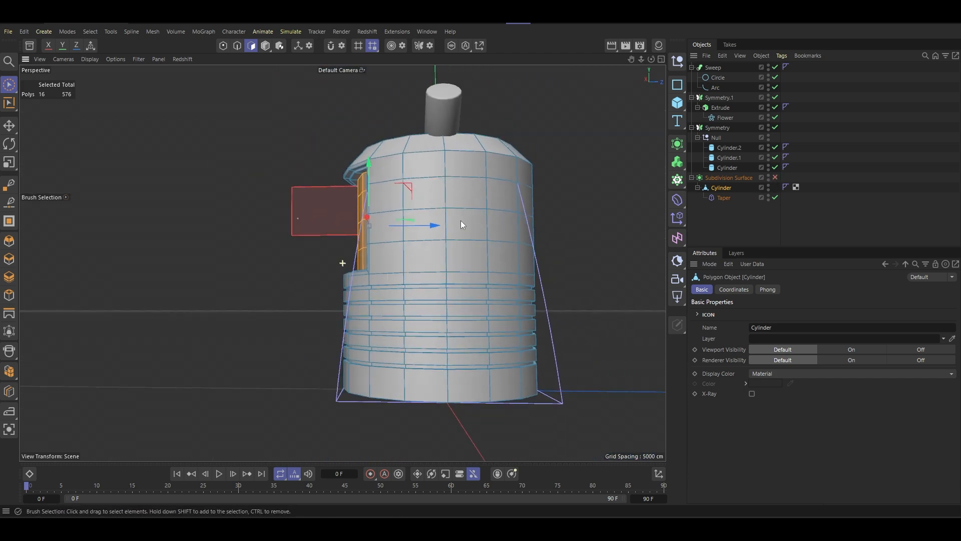
pyautogui.moveTo(458, 227)
pyautogui.keyDown('alt'); pyautogui.mouseDown()
pyautogui.moveTo(448, 249)
pyautogui.moveTo(457, 220)
pyautogui.mouseUp(); pyautogui.keyUp('alt')
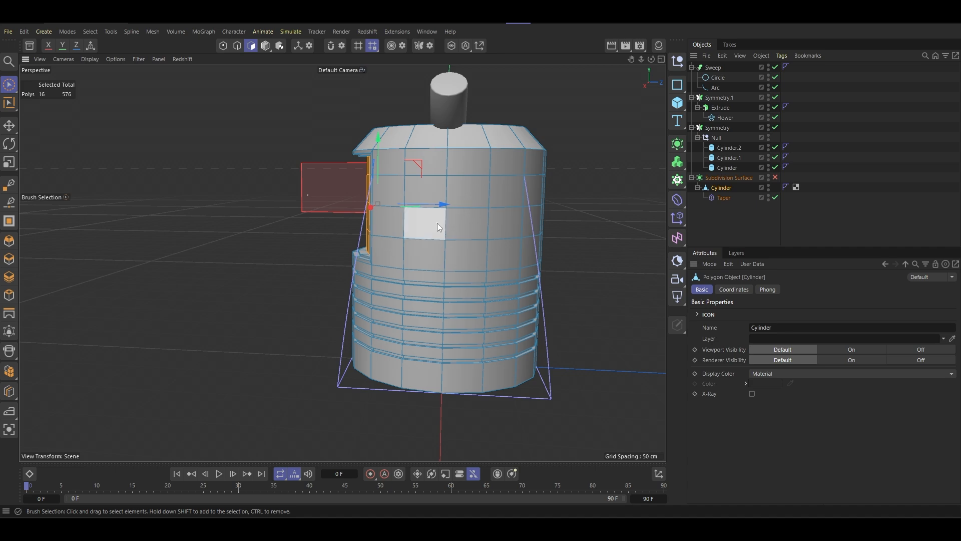
pyautogui.keyDown('alt'); pyautogui.moveTo(467, 217); pyautogui.dragTo(412, 202); pyautogui.keyUp('alt')
pyautogui.click(463, 222)
pyautogui.keyDown('alt'); pyautogui.moveTo(497, 237); pyautogui.dragTo(434, 203); pyautogui.keyUp('alt')
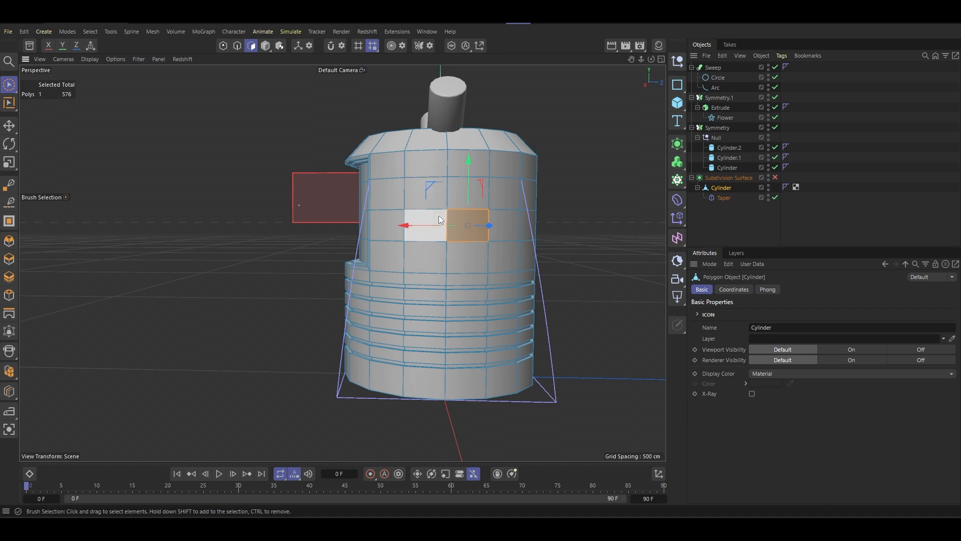
pyautogui.keyDown('shift'); pyautogui.click(433, 226); pyautogui.keyUp('shift')
pyautogui.keyDown('shift'); pyautogui.click(443, 245); pyautogui.keyUp('shift')
pyautogui.keyDown('shift'); pyautogui.click(455, 248); pyautogui.keyUp('shift')
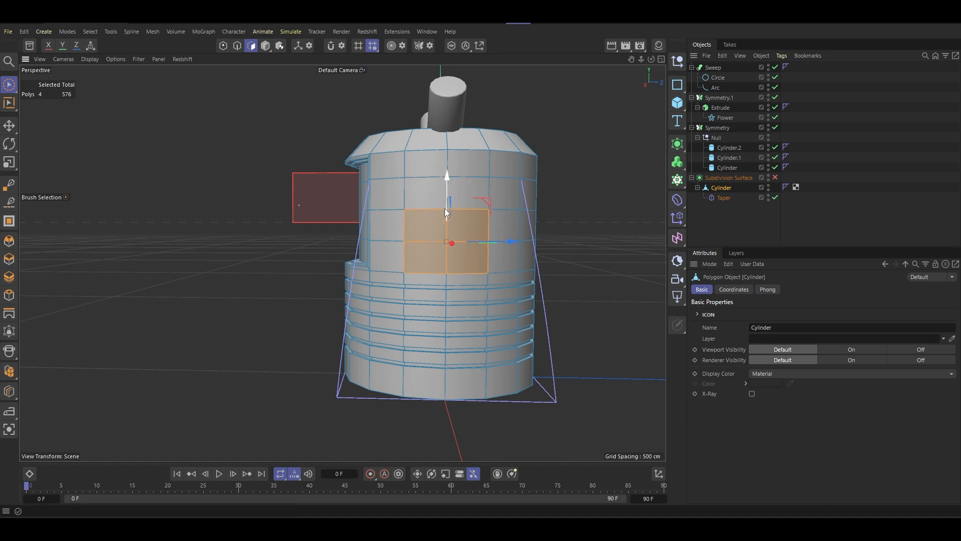
# - Add the matching two-by-two block of polygons on the opposite side of the body to the selection
pyautogui.keyDown('alt'); pyautogui.moveTo(445, 209); pyautogui.dragTo(482, 187); pyautogui.keyUp('alt')
pyautogui.keyDown('shift'); pyautogui.click(374, 247); pyautogui.keyUp('shift')
pyautogui.keyDown('shift'); pyautogui.click(401, 248); pyautogui.keyUp('shift')
pyautogui.keyDown('shift'); pyautogui.click(400, 284); pyautogui.keyUp('shift')
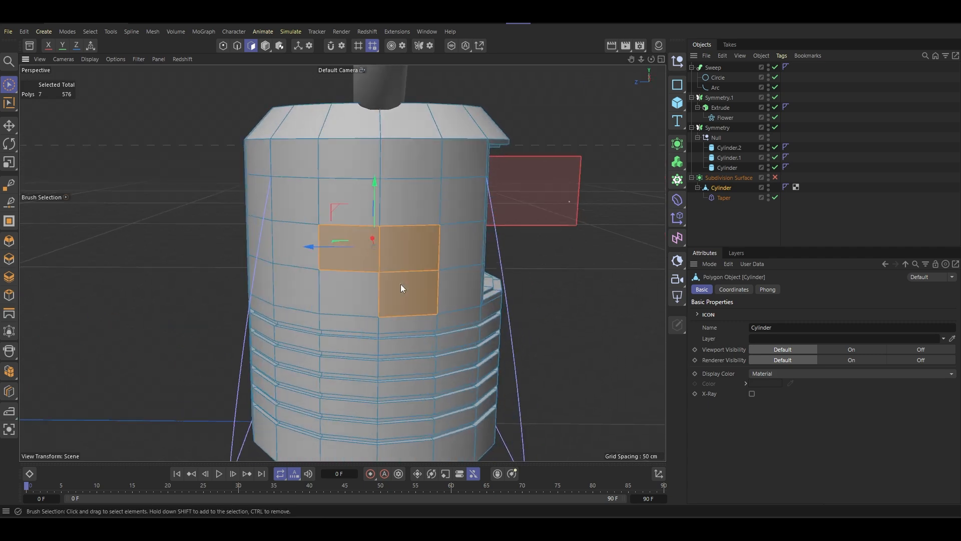
pyautogui.keyDown('shift'); pyautogui.click(366, 281); pyautogui.keyUp('shift')
pyautogui.scroll(-5, 377, 261)
pyautogui.keyDown('alt'); pyautogui.moveTo(403, 250); pyautogui.dragTo(328, 259); pyautogui.keyUp('alt')
pyautogui.scroll(5, 375, 266)
# - Reshape both selected polygon blocks into circles with Fit Circle at a scale of 72.4 %
pyautogui.rightClick(421, 301)
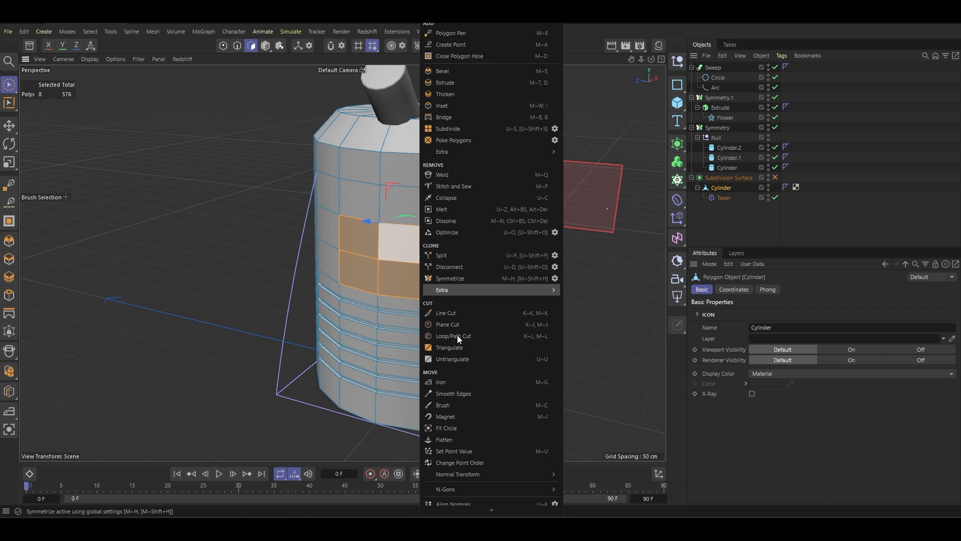
pyautogui.click(469, 430)
pyautogui.moveTo(393, 274); pyautogui.dragTo(365, 274)
pyautogui.keyDown('alt'); pyautogui.moveTo(463, 253); pyautogui.dragTo(255, 159); pyautogui.keyUp('alt')
pyautogui.rightClick(272, 247)
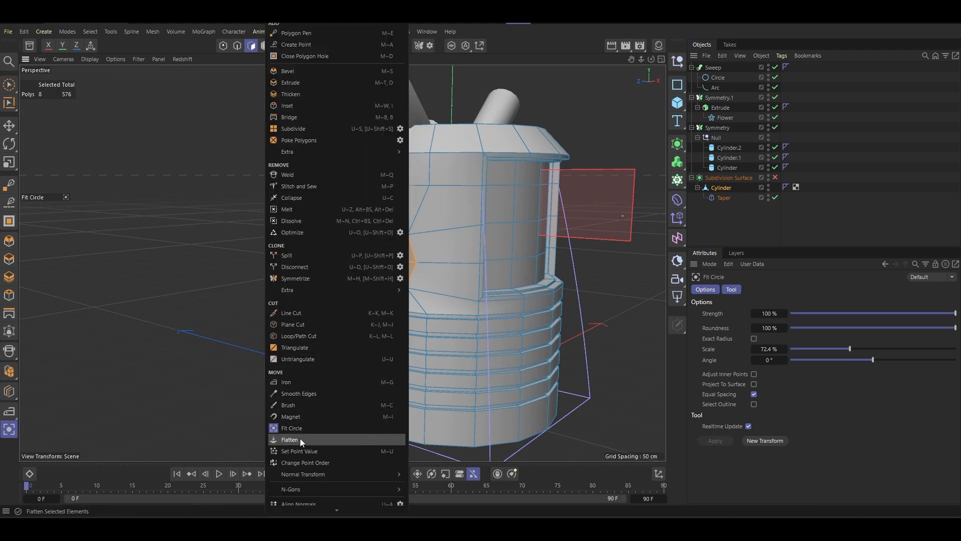
pyautogui.click(209, 75)
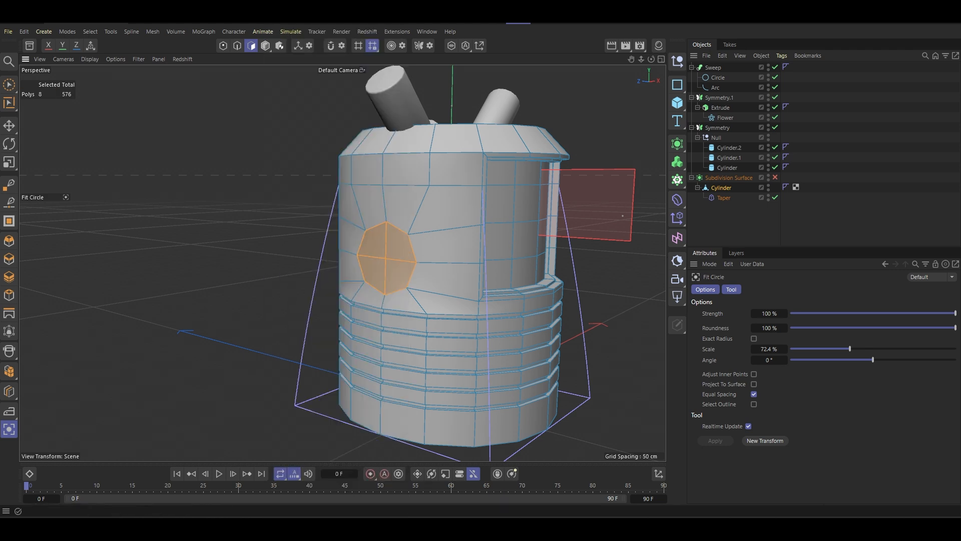
# - Scale the two circular patches along the X axis to adjust them on both sides of the body
pyautogui.click(8, 126)
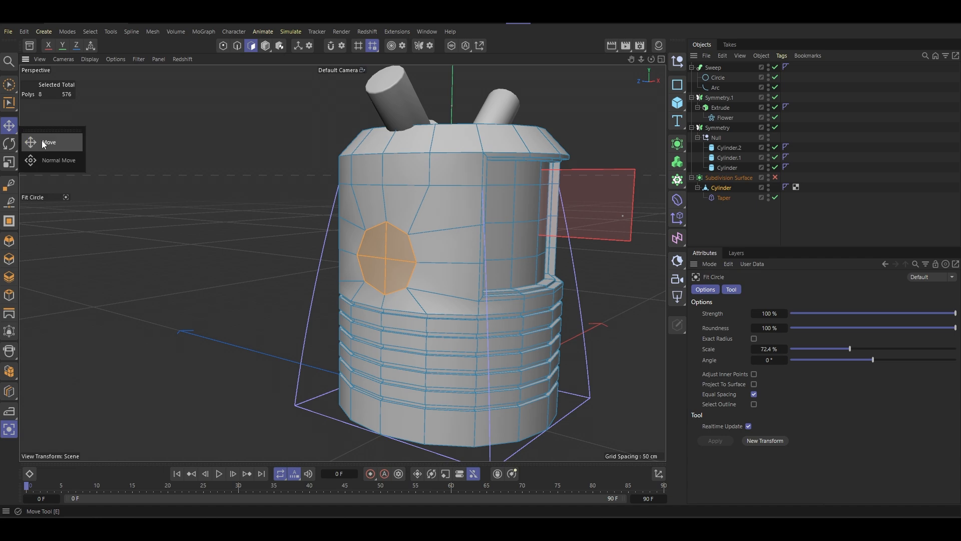
pyautogui.moveTo(454, 194); pyautogui.dragTo(404, 208)
pyautogui.scroll(-2, 405, 208)
pyautogui.keyDown('alt'); pyautogui.moveTo(475, 236); pyautogui.dragTo(383, 233, button='middle'); pyautogui.keyUp('alt')
pyautogui.keyDown('alt'); pyautogui.moveTo(366, 230); pyautogui.dragTo(352, 212); pyautogui.keyUp('alt')
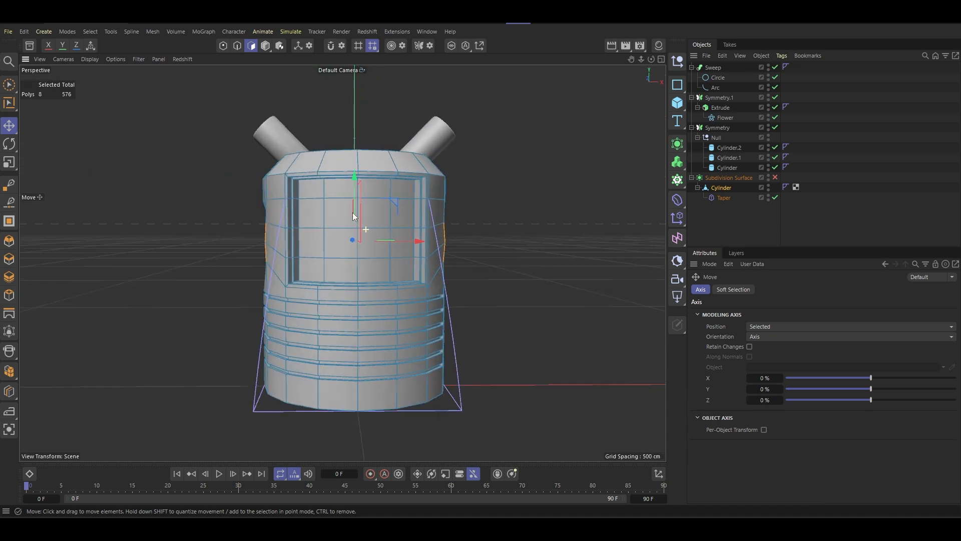
pyautogui.click(8, 162)
pyautogui.moveTo(422, 245); pyautogui.dragTo(493, 253)
# - Inset the two circular side patches slightly to add a narrow border loop around each
pyautogui.keyDown('alt'); pyautogui.moveTo(375, 224); pyautogui.dragTo(463, 245); pyautogui.keyUp('alt')
pyautogui.rightClick(288, 246)
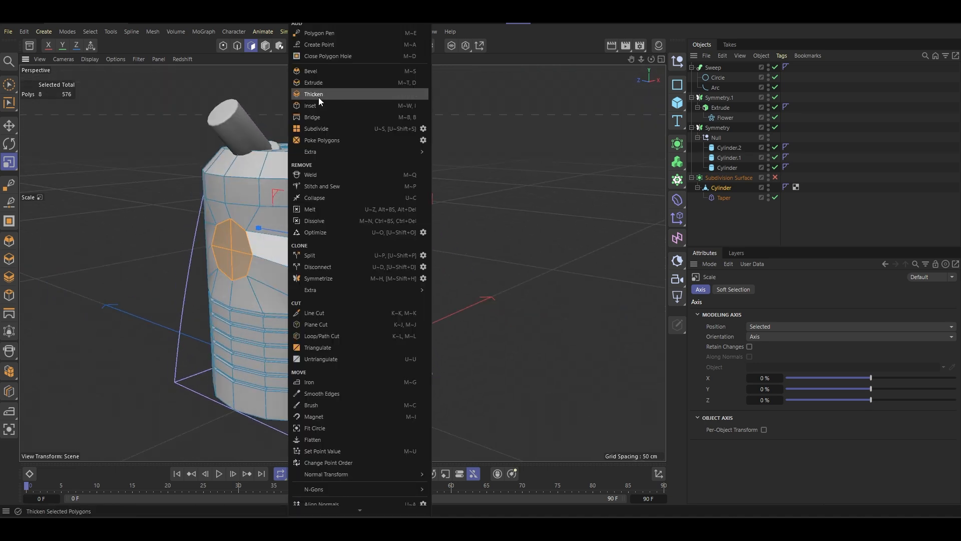
pyautogui.click(320, 98)
pyautogui.rightClick(320, 102)
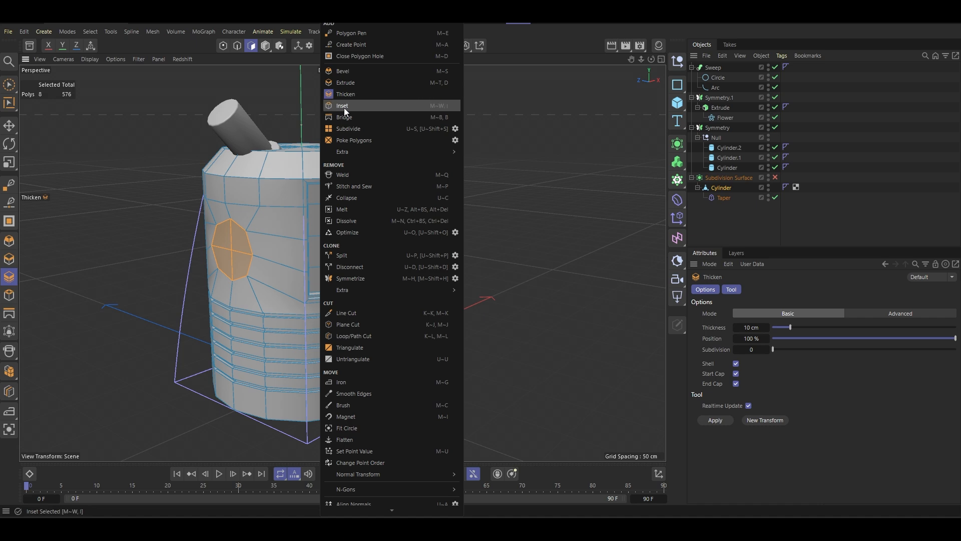
pyautogui.click(344, 107)
pyautogui.scroll(10, 235, 237)
pyautogui.moveTo(246, 246); pyautogui.dragTo(463, 240)
# - Extrude both circular side patches outward by 32.7 cm to form side stubs
pyautogui.scroll(-10, 275, 241)
pyautogui.keyDown('alt'); pyautogui.moveTo(297, 215); pyautogui.dragTo(406, 188, button='middle'); pyautogui.keyUp('alt')
pyautogui.rightClick(481, 172)
pyautogui.click(512, 83)
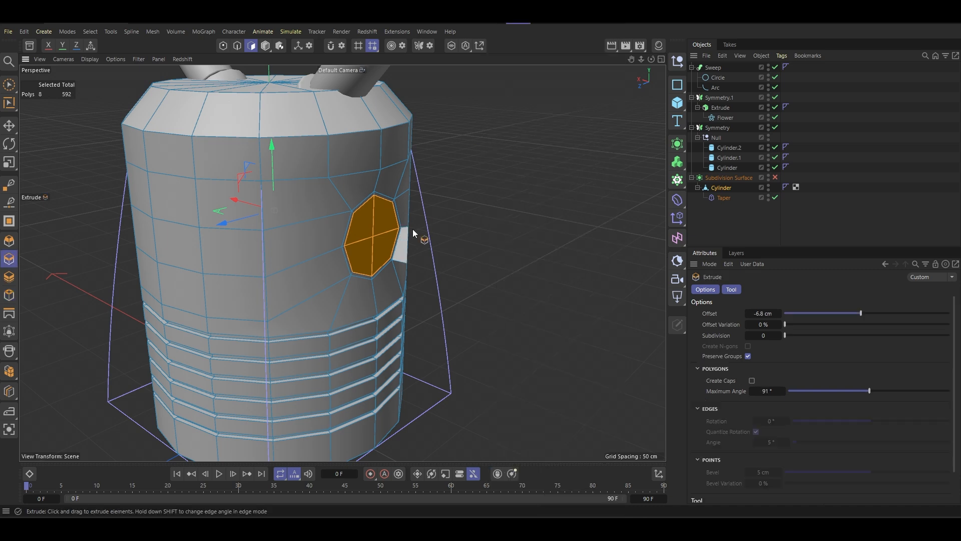
pyautogui.moveTo(413, 230); pyautogui.dragTo(375, 236)
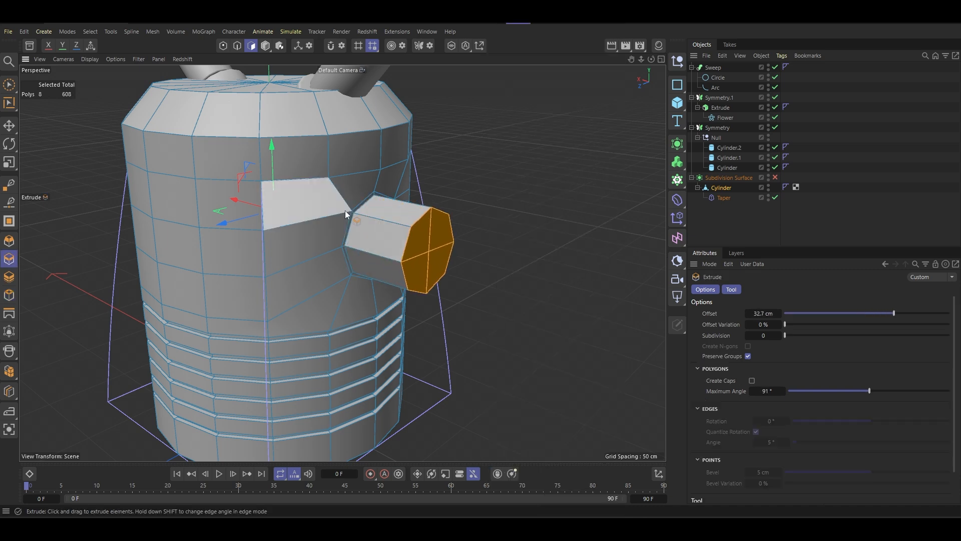
# - Shrink the end faces of both side stubs with Normal Scale to 12.1 %
pyautogui.press('t')
pyautogui.scroll(-5, 328, 221)
pyautogui.moveTo(5, 164); pyautogui.dragTo(63, 196)
pyautogui.keyDown('alt'); pyautogui.moveTo(186, 215); pyautogui.dragTo(185, 213); pyautogui.keyUp('alt')
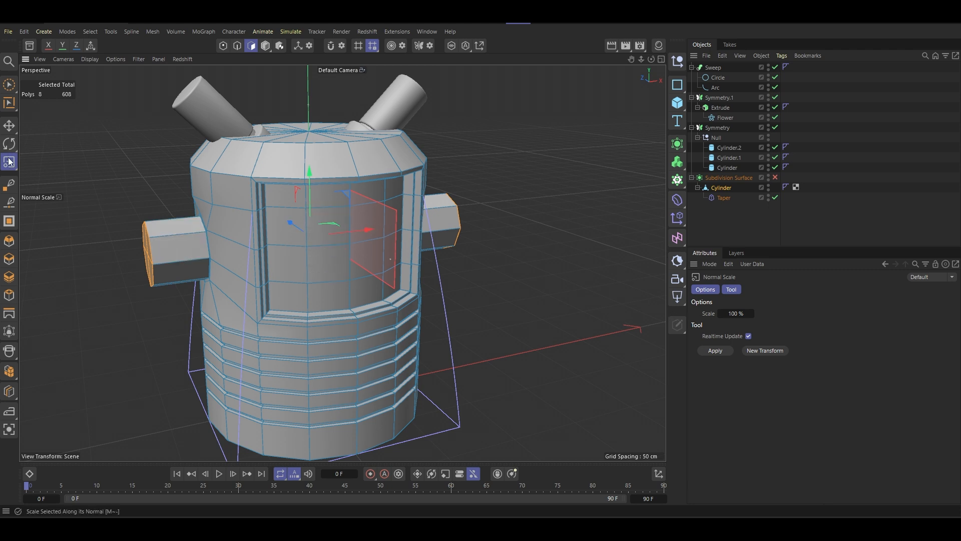
pyautogui.moveTo(9, 163); pyautogui.dragTo(57, 196)
pyautogui.moveTo(459, 175); pyautogui.dragTo(308, 194)
# - Turn the body's subdivision surface smoothing back on in model mode and inspect the rounded side stubs
pyautogui.press('Return')
pyautogui.scroll(-3, 406, 166)
pyautogui.scroll(4, 441, 171)
pyautogui.scroll(3, 439, 176)
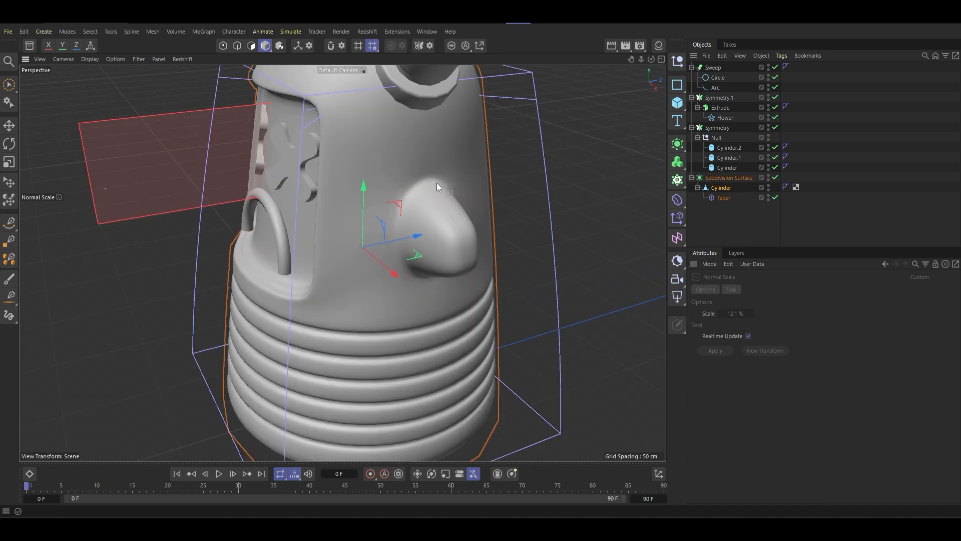
pyautogui.keyDown('alt'); pyautogui.moveTo(436, 182); pyautogui.dragTo(415, 189); pyautogui.keyUp('alt')
pyautogui.scroll(-4, 445, 164)
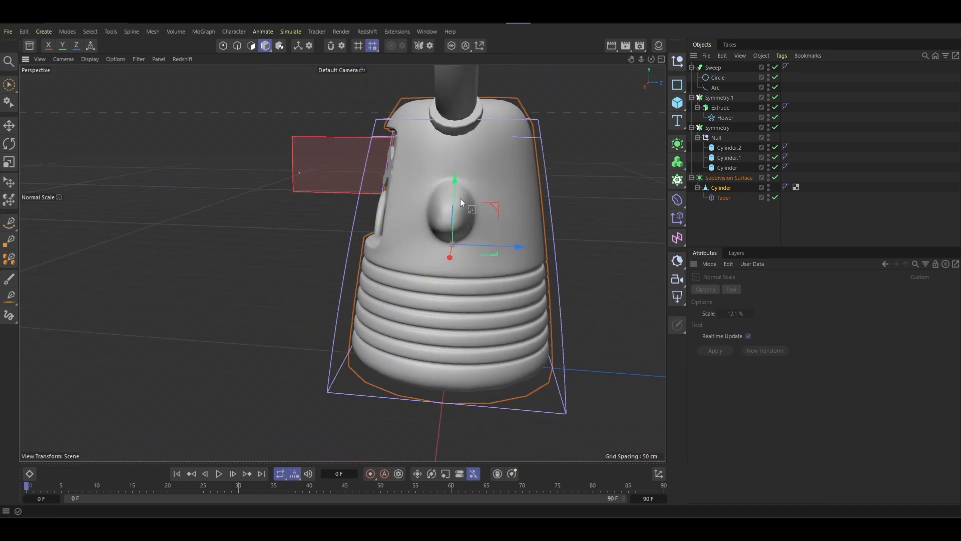
# - Undo the scaling, extrusion and inset of both side stubs in polygon mode, and turn off the body's subdivision smoothing
pyautogui.scroll(2, 461, 199)
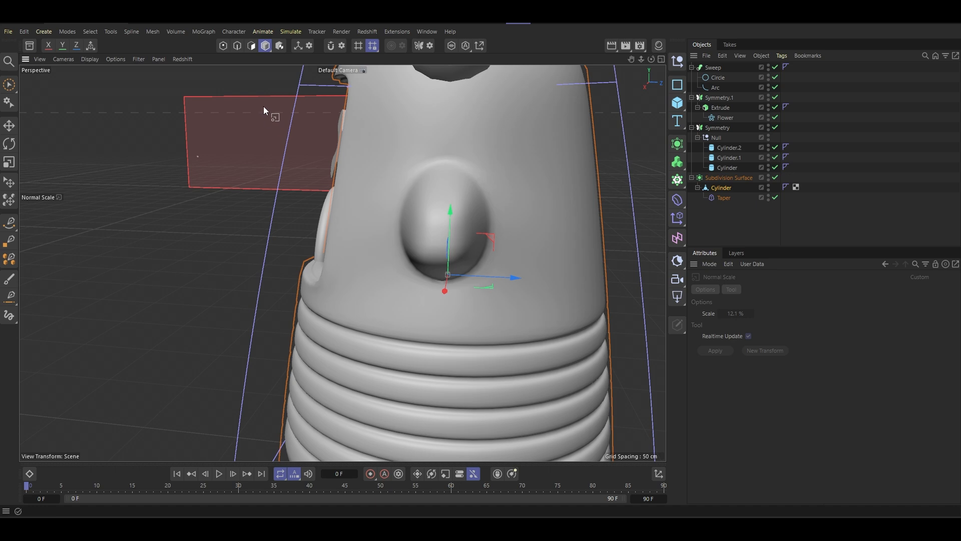
pyautogui.click(251, 45)
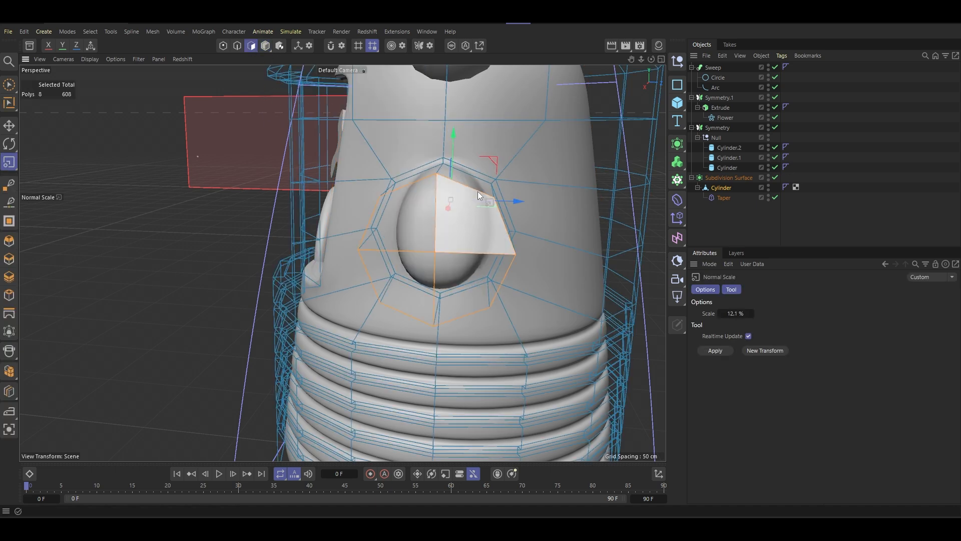
pyautogui.scroll(-3, 477, 191)
pyautogui.keyDown('alt'); pyautogui.moveTo(460, 193); pyautogui.dragTo(528, 194); pyautogui.keyUp('alt')
pyautogui.hotkey('ctrl', 'z')
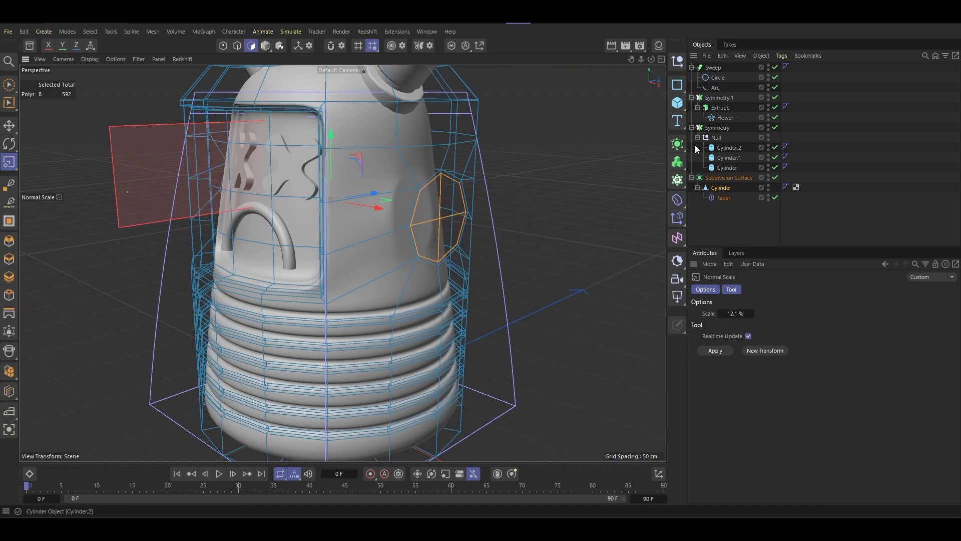
pyautogui.click(775, 177)
pyautogui.scroll(-4, 426, 194)
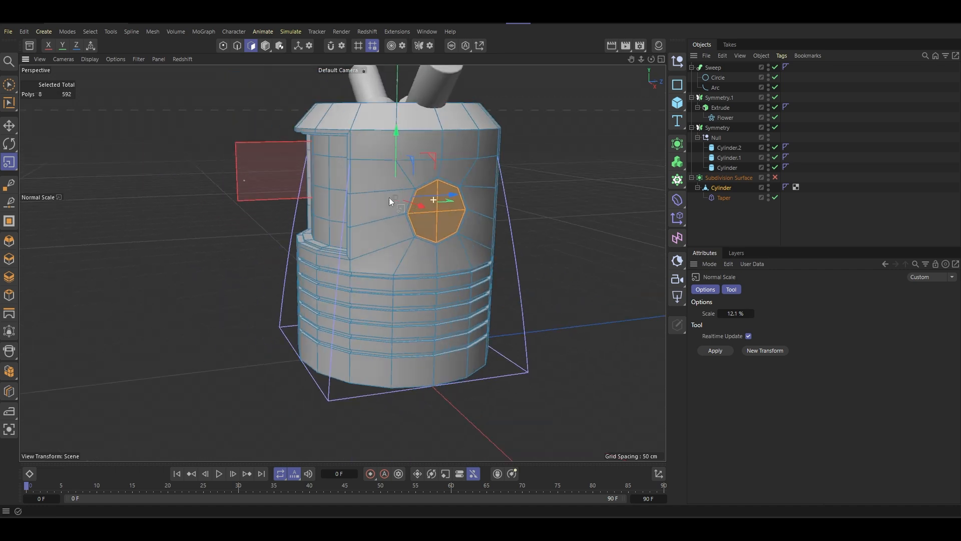
pyautogui.keyDown('alt'); pyautogui.moveTo(389, 197); pyautogui.dragTo(415, 205); pyautogui.keyUp('alt')
pyautogui.hotkey('ctrl', 'z')
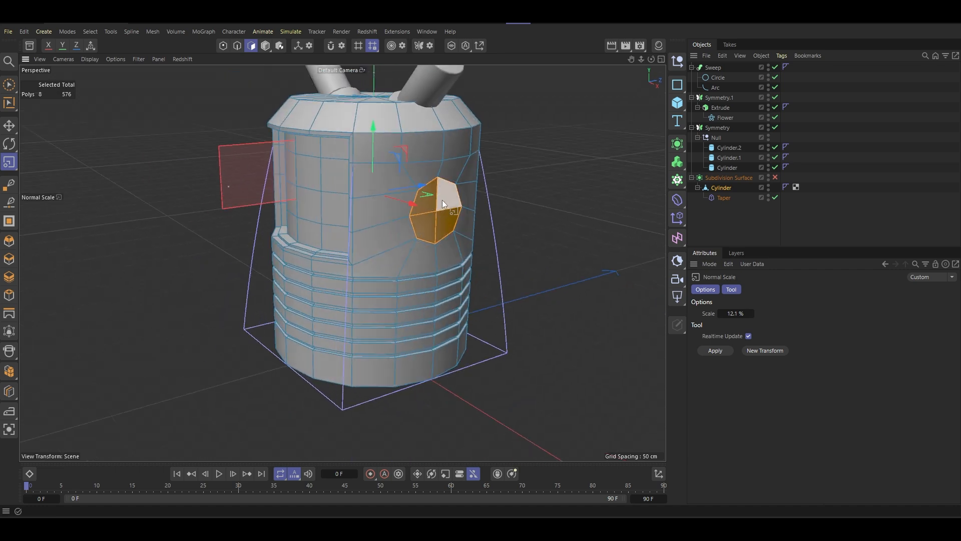
# - Try to scale the circular side patches, and undo back through their circle fit
pyautogui.press('t')
pyautogui.scroll(4, 467, 205)
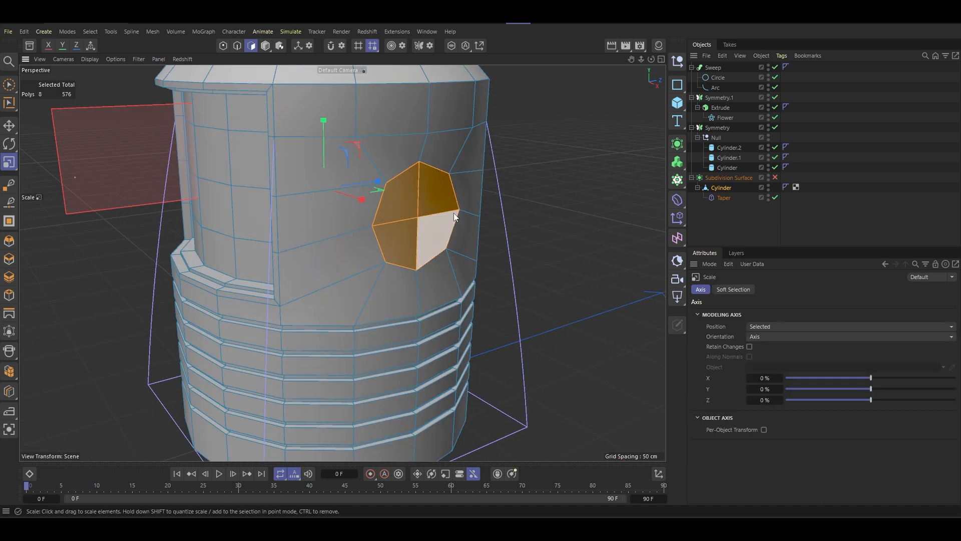
pyautogui.keyDown('alt'); pyautogui.moveTo(454, 209); pyautogui.dragTo(428, 217); pyautogui.keyUp('alt')
pyautogui.scroll(-3, 426, 195)
pyautogui.hotkey('ctrl', 'z')
pyautogui.hotkey('ctrl', 'z')
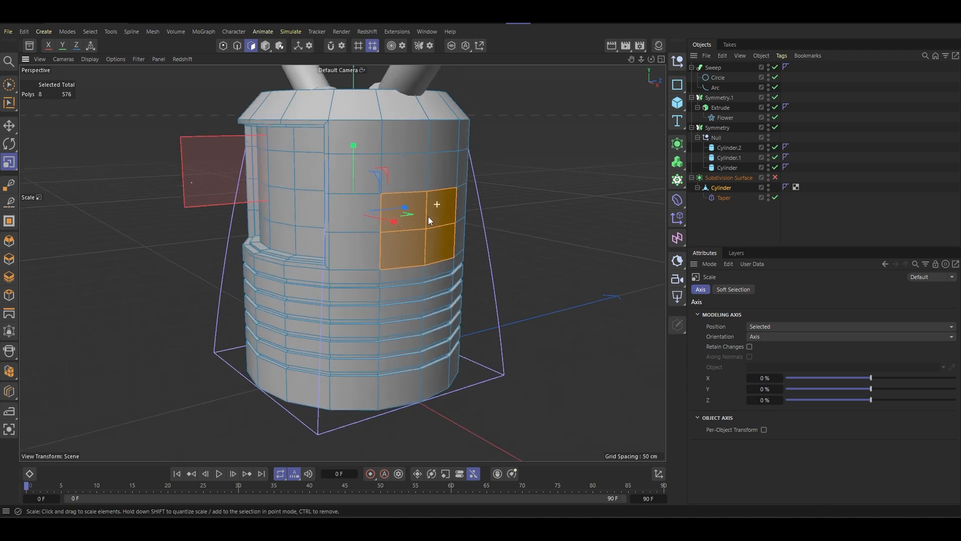
# - Reshape both square side patches with Fit Circle at 111.7 % scale and raise them slightly clear of the grooves
pyautogui.rightClick(445, 210)
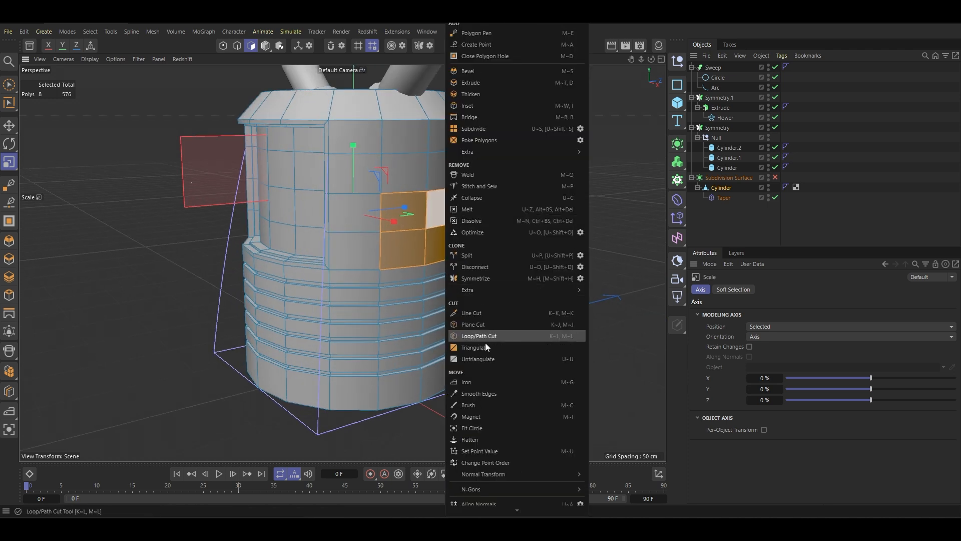
pyautogui.click(480, 428)
pyautogui.moveTo(430, 232); pyautogui.dragTo(461, 238)
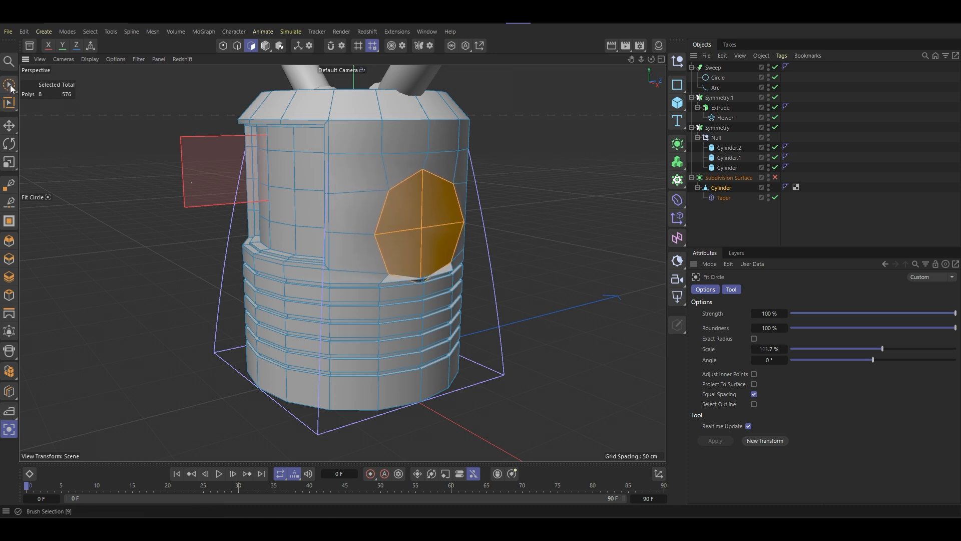
pyautogui.press('space')
pyautogui.moveTo(353, 169); pyautogui.dragTo(353, 159)
pyautogui.keyDown('alt'); pyautogui.moveTo(353, 158); pyautogui.dragTo(465, 208); pyautogui.keyUp('alt')
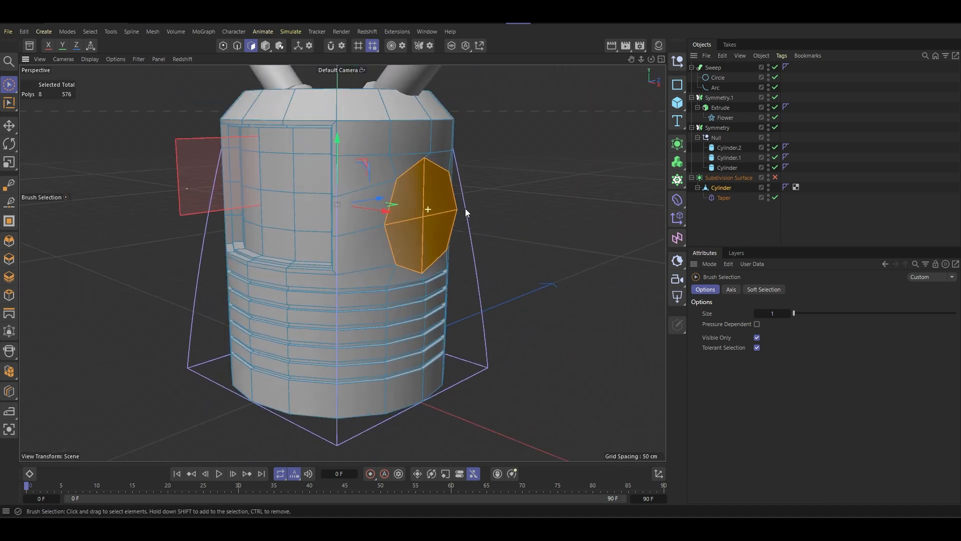
# - Inset the two circular side patches by 3.9 cm and extrude them outward by 27.7 cm into stubs
pyautogui.press('m')
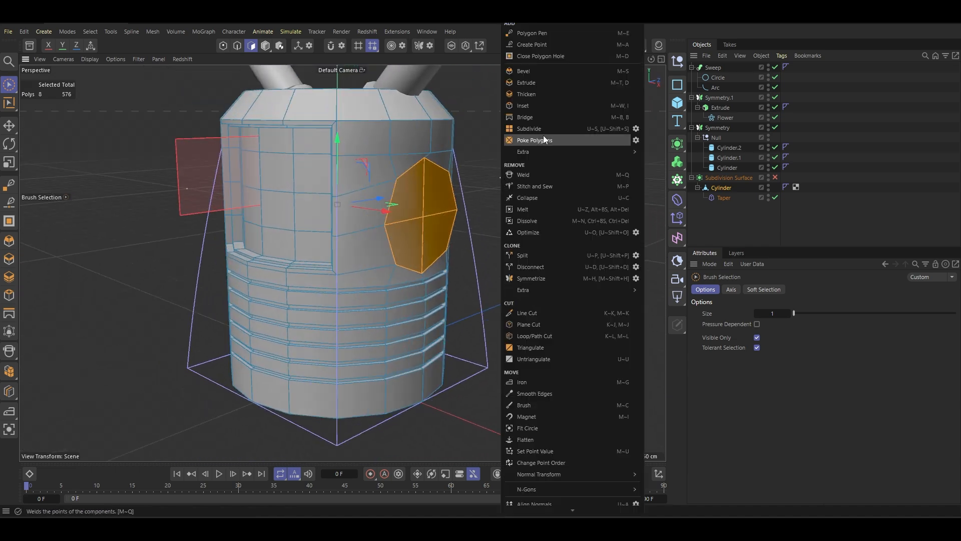
pyautogui.click(536, 103)
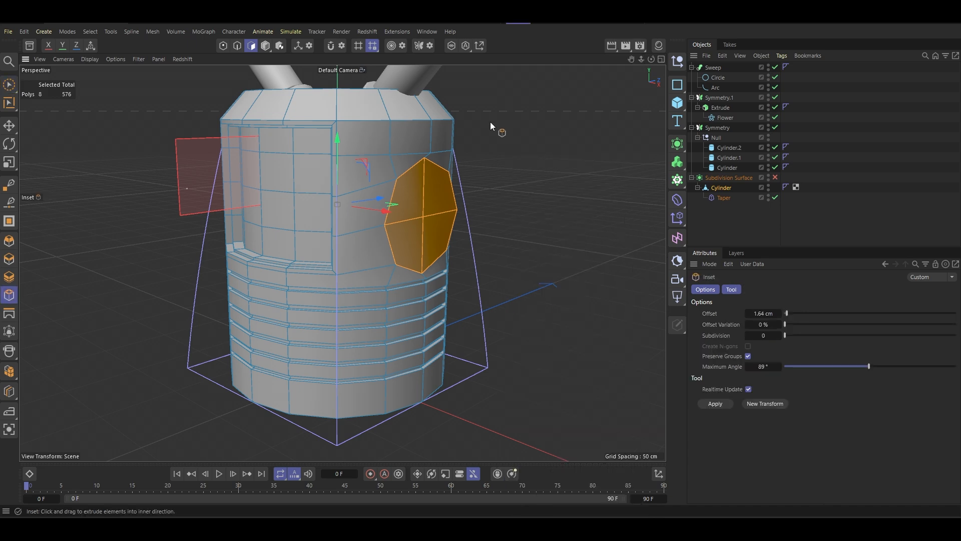
pyautogui.keyDown('alt'); pyautogui.moveTo(437, 189); pyautogui.dragTo(390, 191); pyautogui.keyUp('alt')
pyautogui.rightClick(495, 195)
pyautogui.click(535, 85)
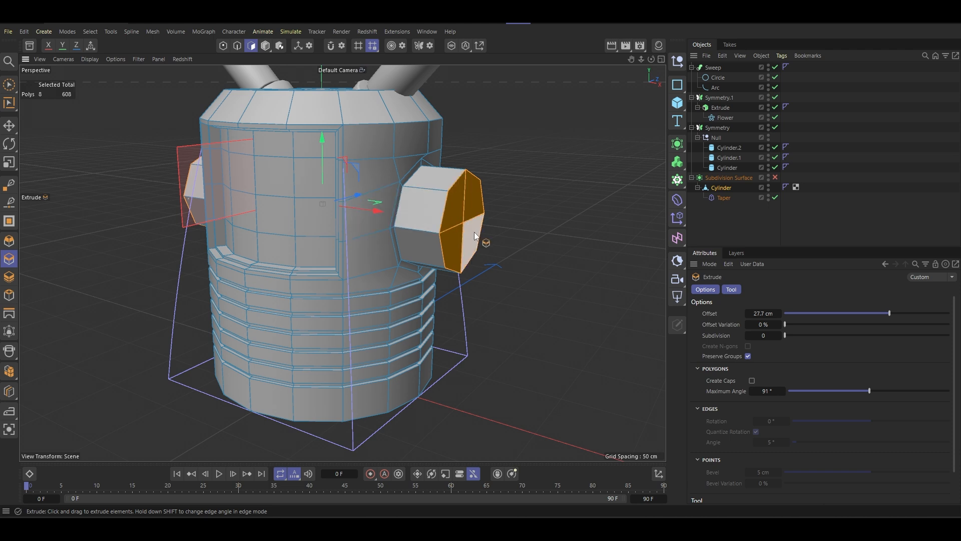
pyautogui.rightClick(536, 199)
pyautogui.press('Escape')
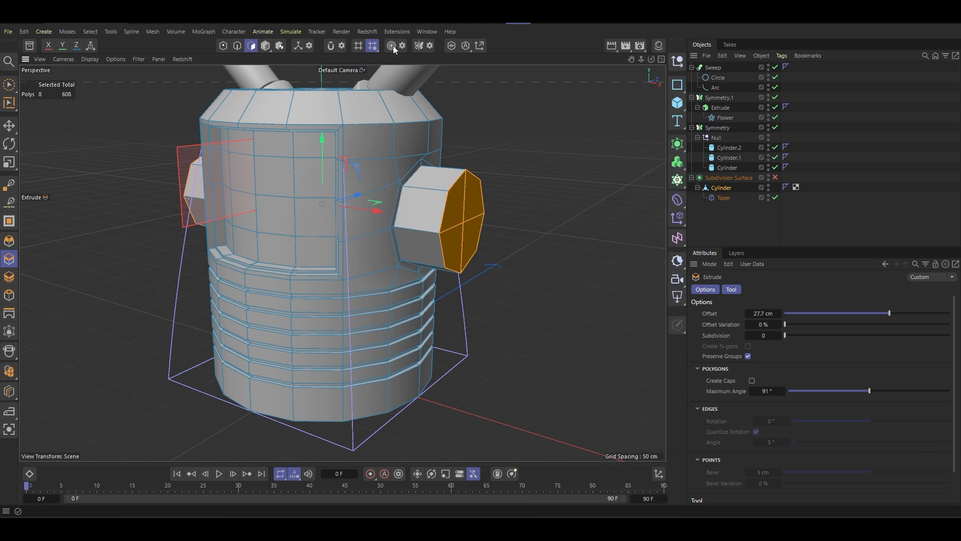
pyautogui.press('t')
pyautogui.moveTo(477, 215); pyautogui.dragTo(509, 206)
pyautogui.hotkey('ctrl', 'z')
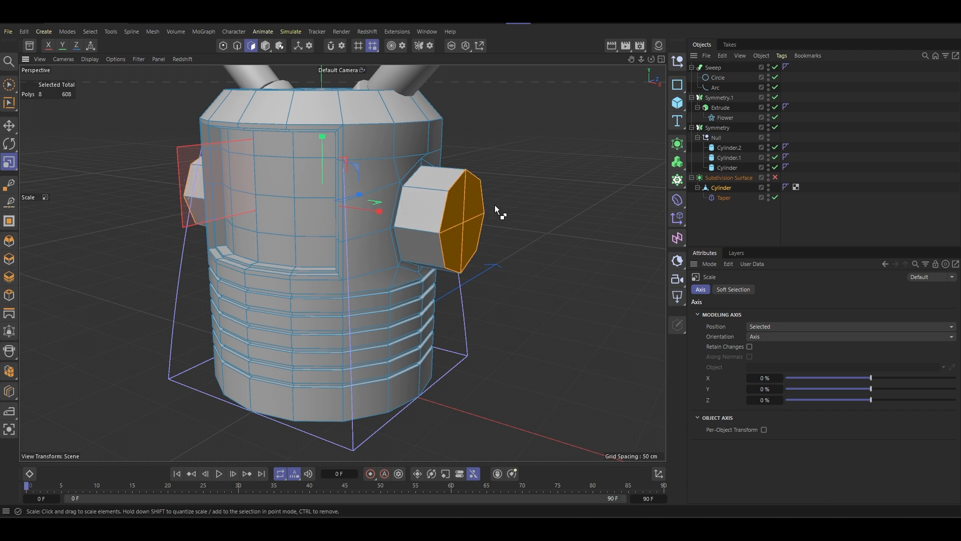
# - Shrink the end faces of both side stubs with Normal Scale to 63.4 %
pyautogui.moveTo(6, 166); pyautogui.dragTo(51, 200)
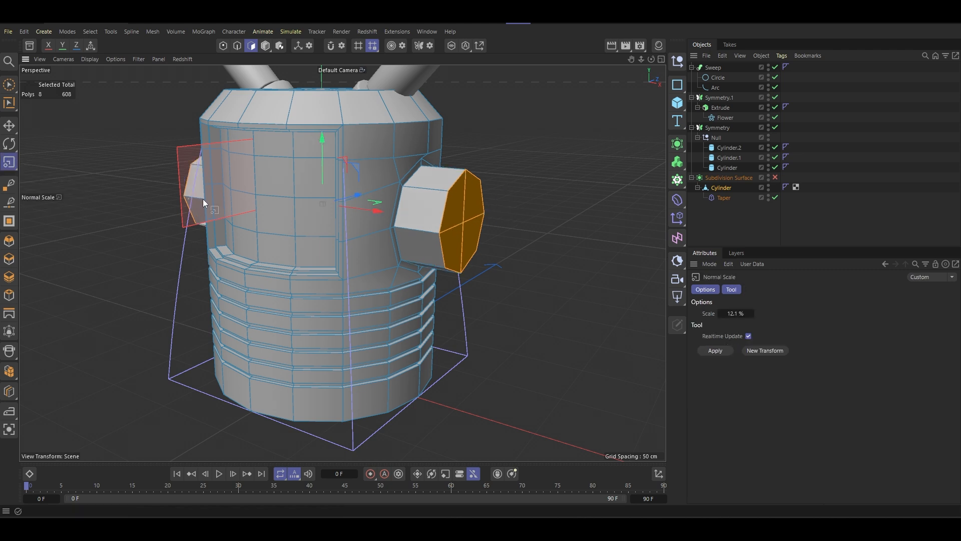
pyautogui.moveTo(520, 202); pyautogui.dragTo(466, 204)
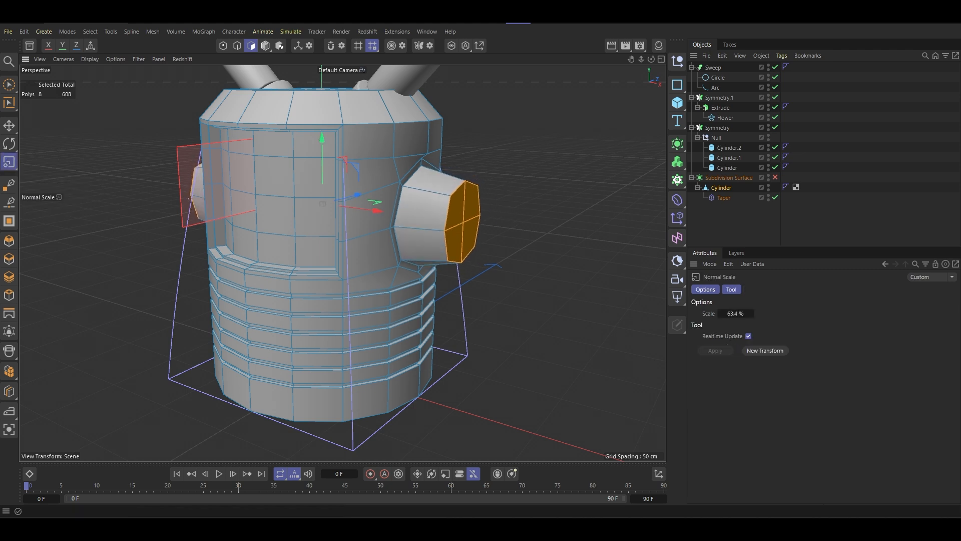
pyautogui.rightClick(588, 173)
pyautogui.click(623, 83)
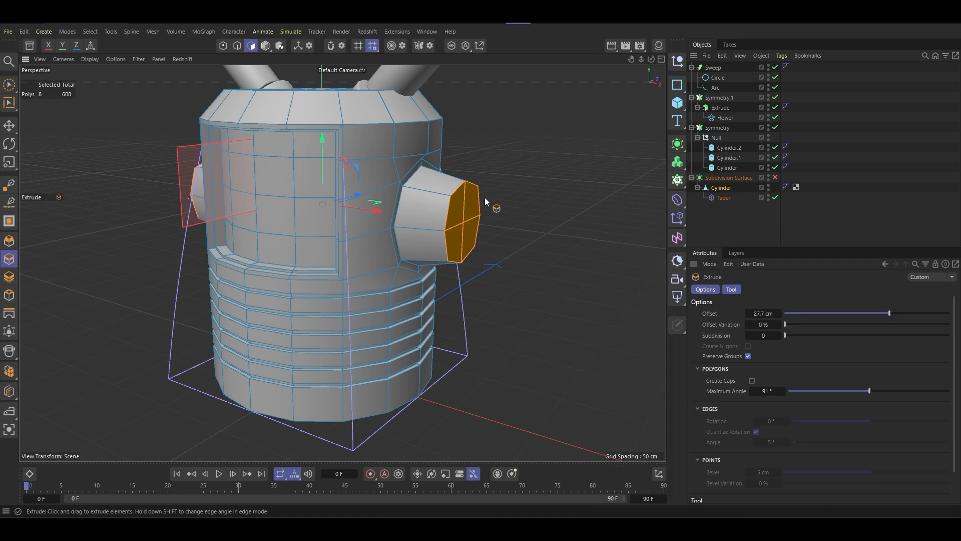
# - Inset the end faces of both side stubs by 3.4 cm and extrude them inward with a -2.3 cm offset
pyautogui.rightClick(500, 199)
pyautogui.click(537, 109)
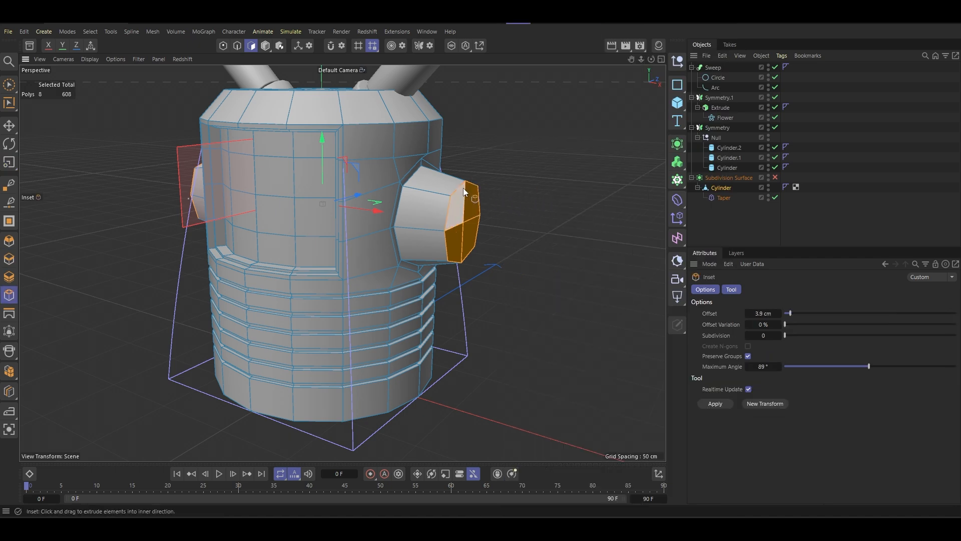
pyautogui.keyDown('alt'); pyautogui.moveTo(464, 191); pyautogui.dragTo(449, 206); pyautogui.keyUp('alt')
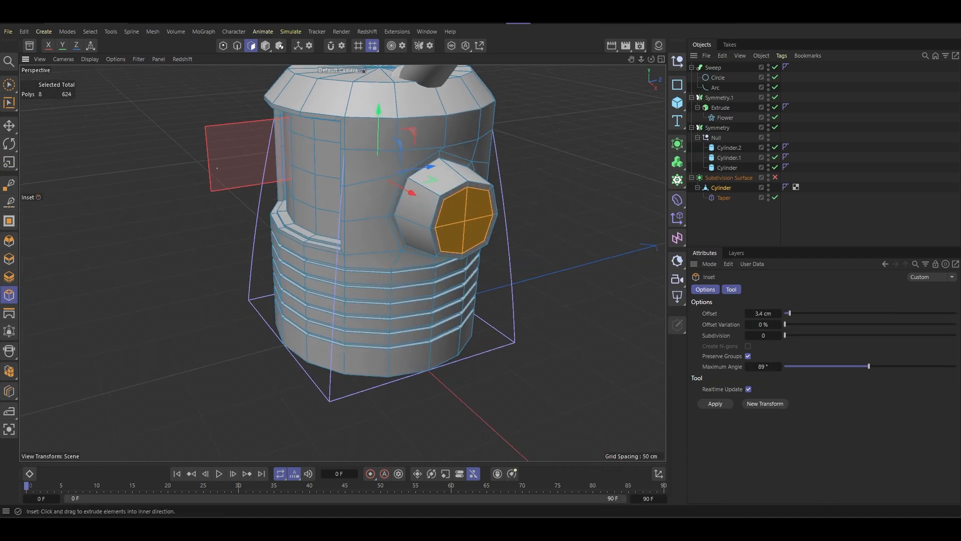
pyautogui.scroll(5, 475, 204)
pyautogui.rightClick(560, 205)
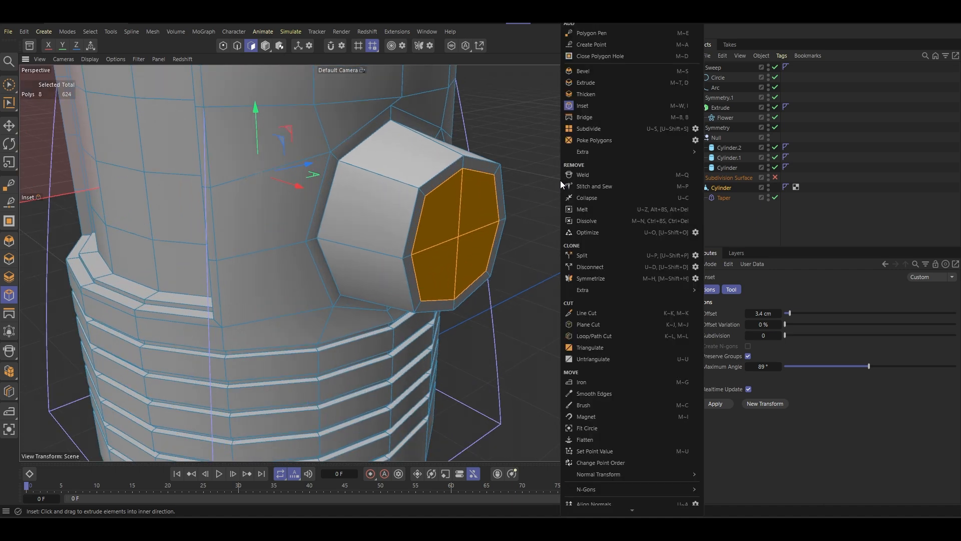
pyautogui.click(612, 81)
pyautogui.moveTo(477, 208); pyautogui.dragTo(537, 128)
# - Inset the recessed end faces of both side stubs by 2.6 cm and extrude them outward by 13.9 cm
pyautogui.rightClick(538, 128)
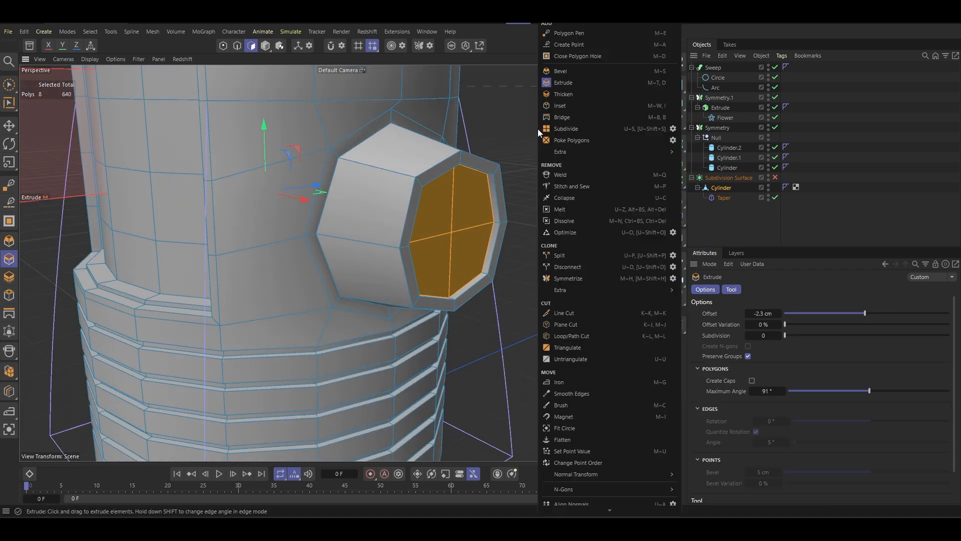
pyautogui.click(566, 109)
pyautogui.moveTo(476, 186); pyautogui.dragTo(536, 169)
pyautogui.rightClick(536, 168)
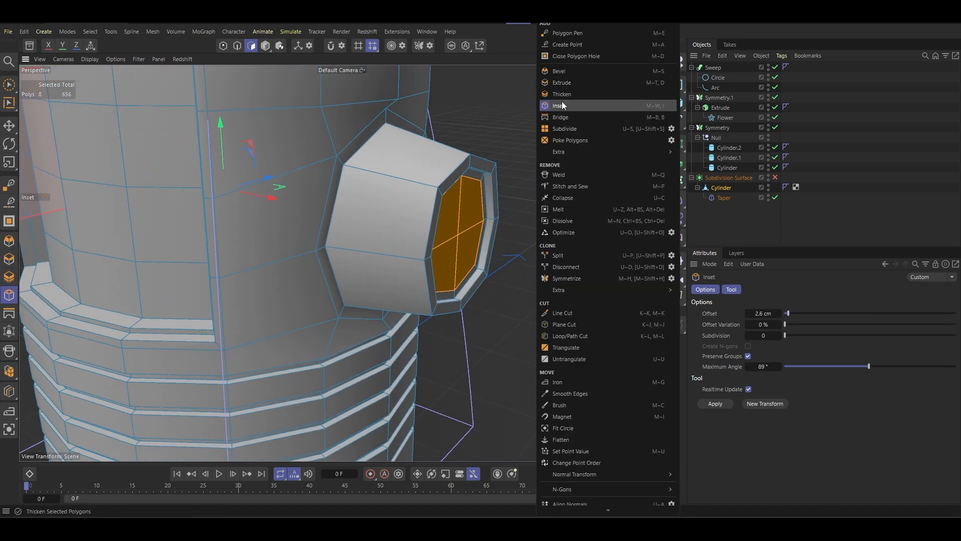
pyautogui.click(566, 84)
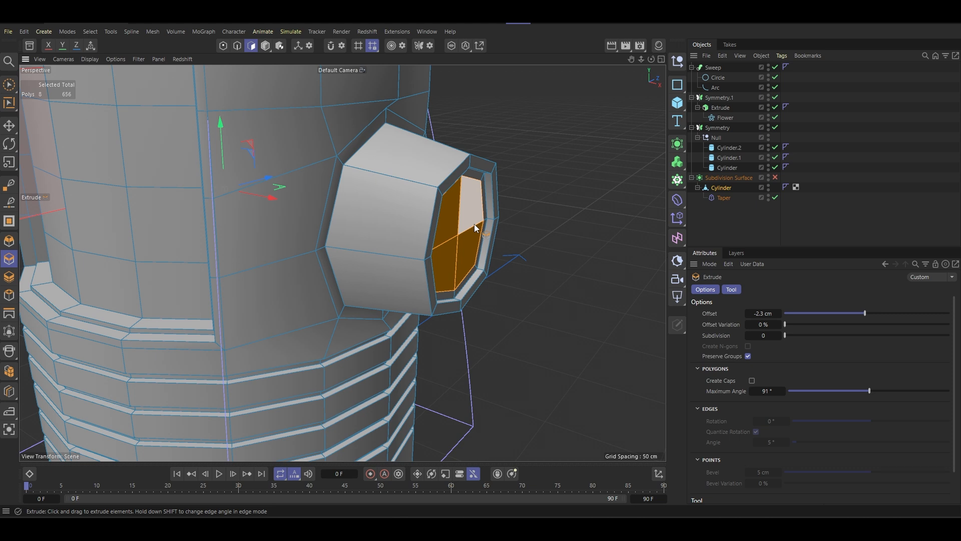
pyautogui.moveTo(474, 223); pyautogui.dragTo(473, 214)
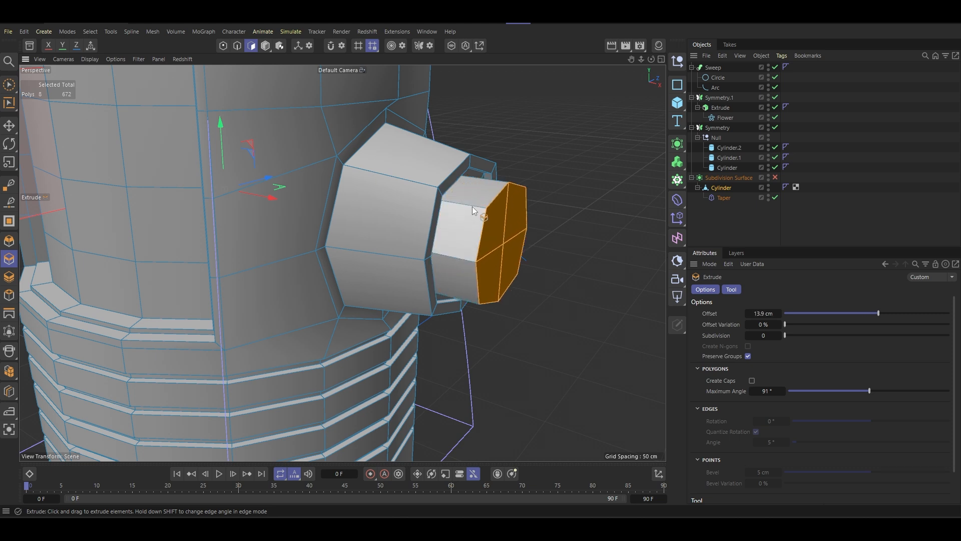
pyautogui.press('t')
pyautogui.moveTo(569, 140); pyautogui.dragTo(547, 167)
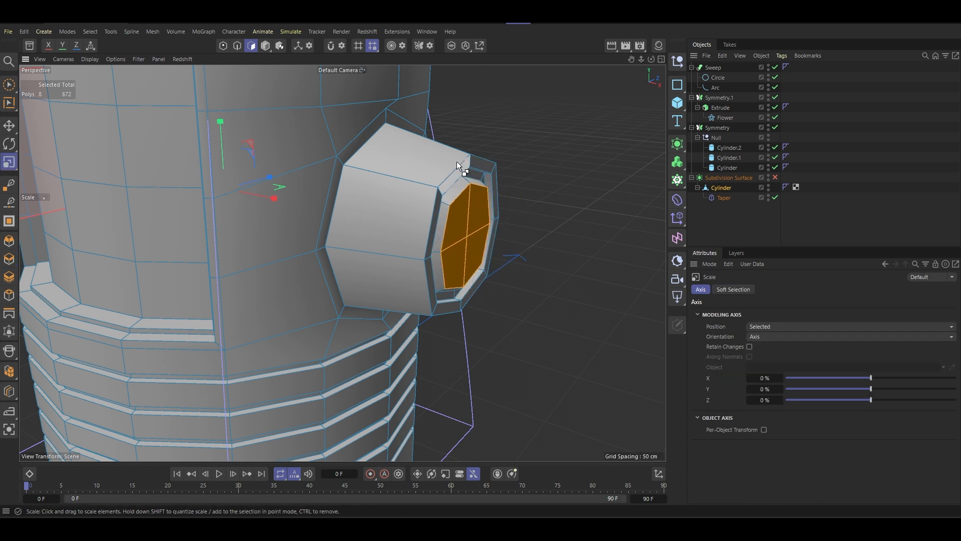
pyautogui.hotkey('ctrl', 'z')
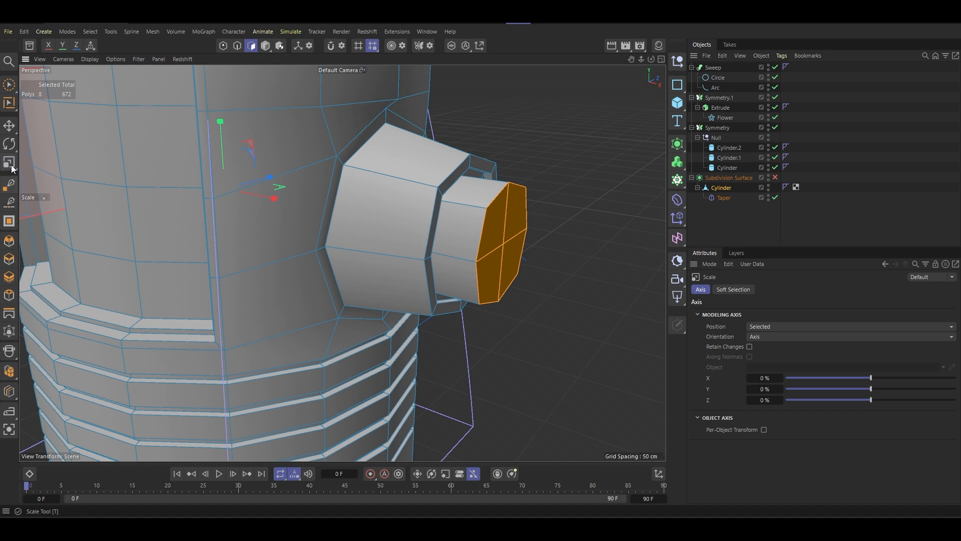
pyautogui.click(11, 164)
pyautogui.moveTo(518, 149); pyautogui.dragTo(489, 167)
pyautogui.hotkey('ctrl', 'z')
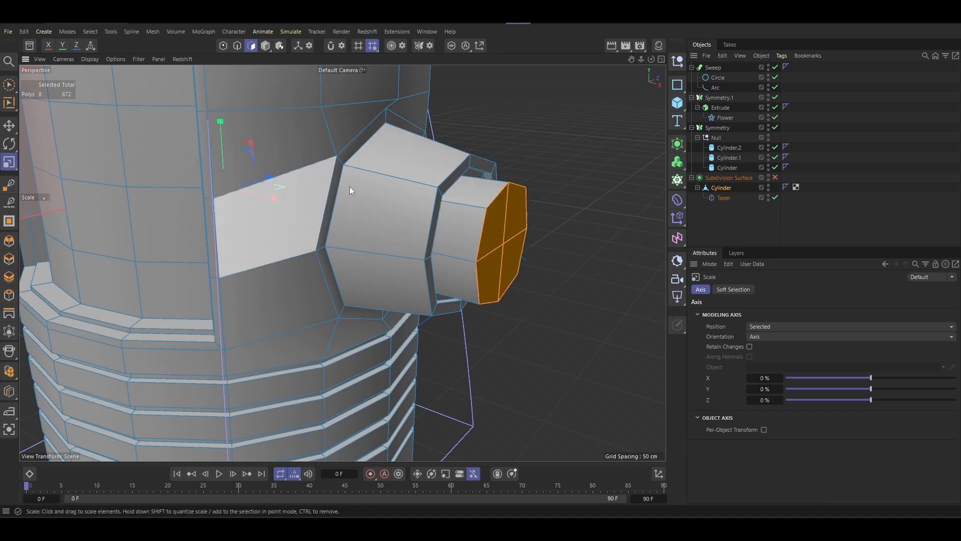
# - Scale the extruded stub end faces inward with Per-Object Transform enabled, and turn the body's subdivision smoothing back on
pyautogui.click(765, 430)
pyautogui.moveTo(573, 228); pyautogui.dragTo(547, 248)
pyautogui.moveTo(457, 197)
pyautogui.keyDown('alt'); pyautogui.mouseDown()
pyautogui.moveTo(314, 170)
pyautogui.moveTo(317, 183)
pyautogui.moveTo(452, 207)
pyautogui.mouseUp(); pyautogui.keyUp('alt')
pyautogui.scroll(-8, 455, 206)
pyautogui.keyDown('alt'); pyautogui.moveTo(411, 178); pyautogui.dragTo(354, 158); pyautogui.keyUp('alt')
pyautogui.scroll(5, 408, 178)
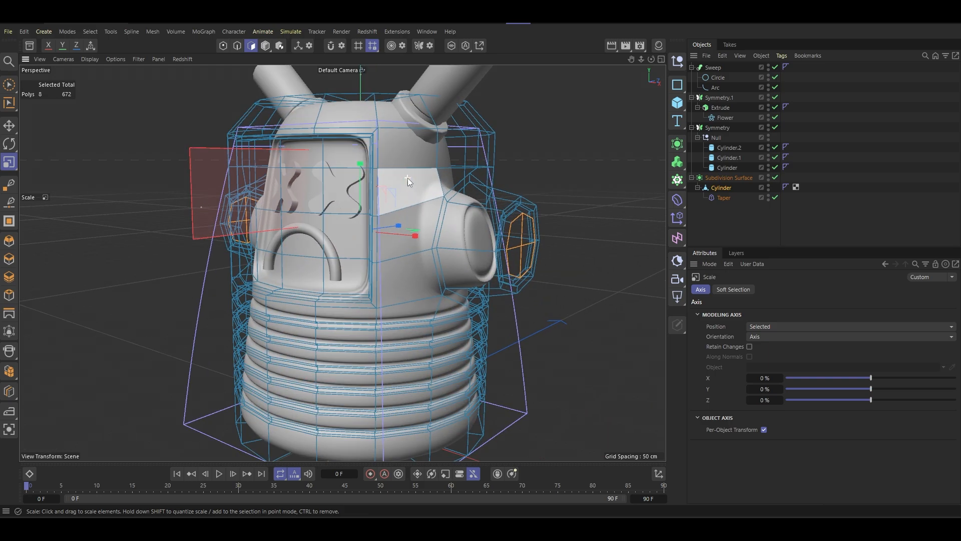
# - Switch to model mode and examine the smoothed side stubs and the whole character from several angles
pyautogui.scroll(3, 407, 178)
pyautogui.keyDown('alt'); pyautogui.moveTo(421, 223); pyautogui.dragTo(398, 247); pyautogui.keyUp('alt')
pyautogui.scroll(-3, 413, 203)
pyautogui.press('Return')
pyautogui.scroll(-4, 451, 218)
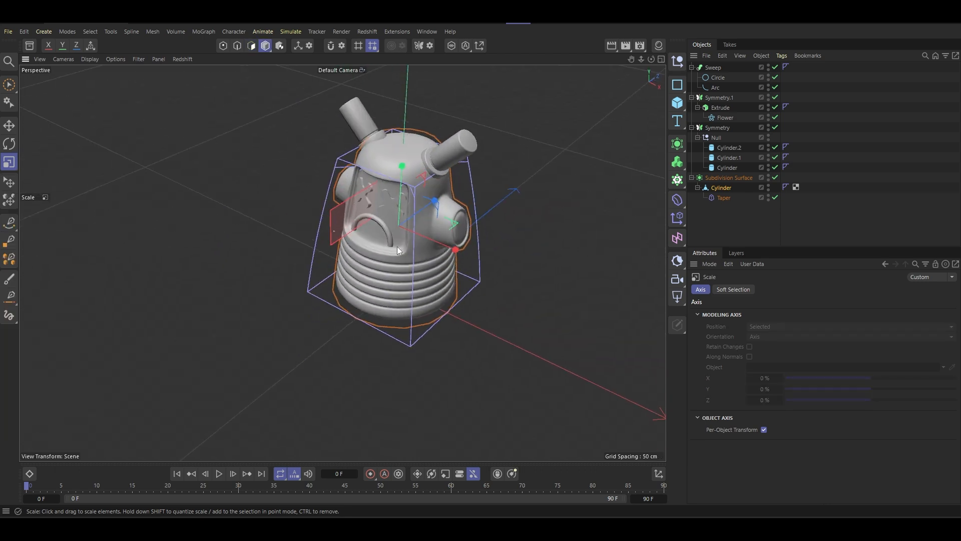
pyautogui.scroll(6, 395, 196)
pyautogui.keyDown('alt'); pyautogui.moveTo(397, 208); pyautogui.dragTo(393, 163); pyautogui.keyUp('alt')
pyautogui.scroll(-5, 396, 171)
pyautogui.moveTo(406, 196)
pyautogui.keyDown('alt'); pyautogui.mouseDown()
pyautogui.moveTo(395, 198)
pyautogui.moveTo(453, 216)
pyautogui.mouseUp(); pyautogui.keyUp('alt')
# - Add a Taper deformer to the long outer cylinder (Cylinder.2) of the mirrored nozzle
pyautogui.click(10, 84)
pyautogui.click(755, 169)
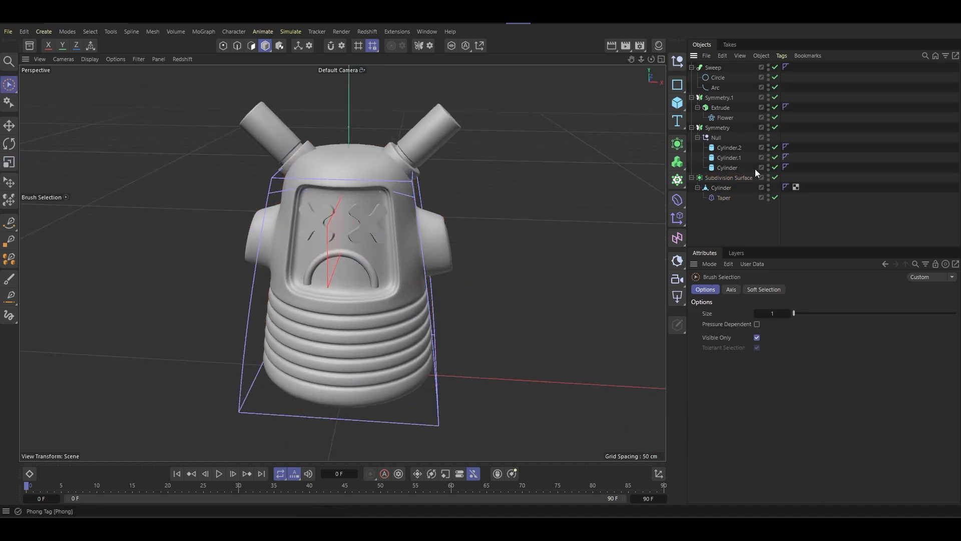
pyautogui.click(429, 139)
pyautogui.scroll(5, 425, 140)
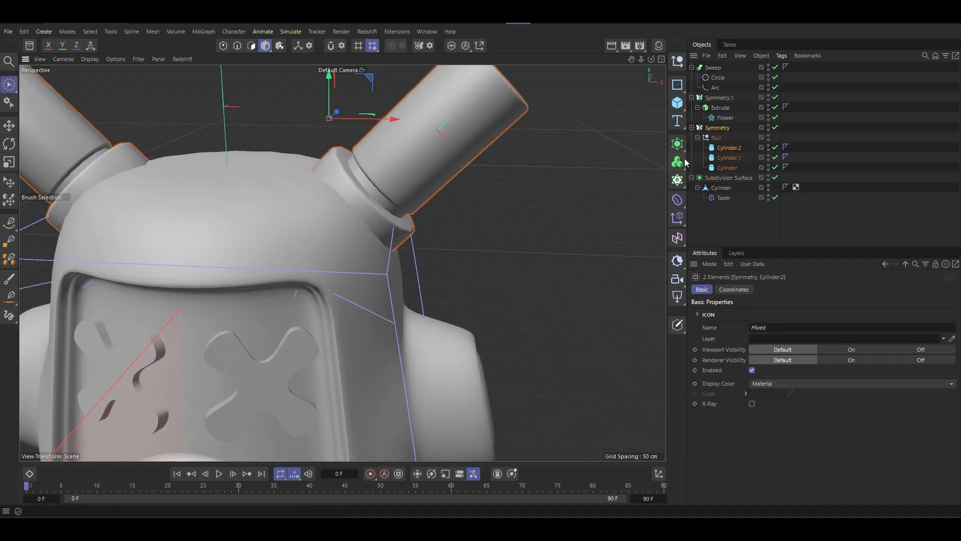
pyautogui.click(728, 146)
pyautogui.scroll(-5, 351, 211)
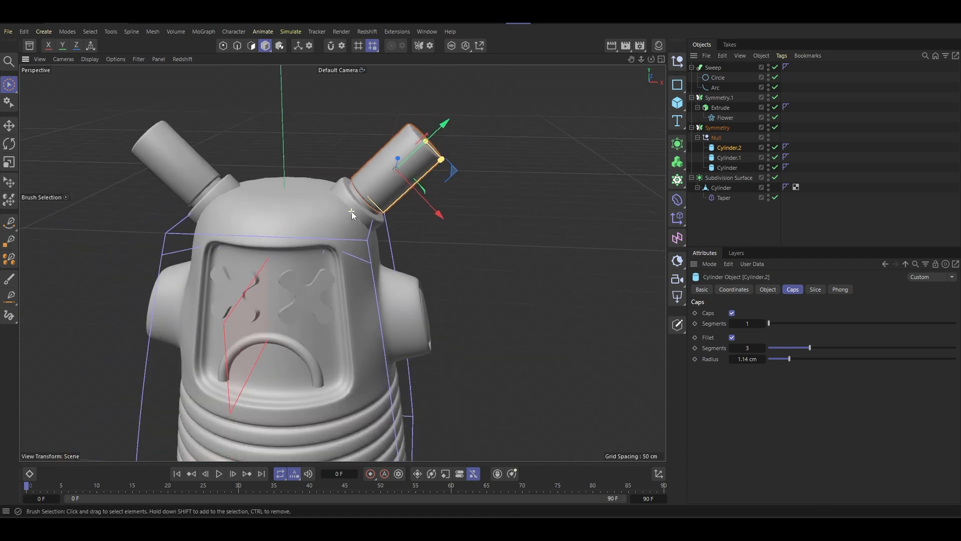
pyautogui.scroll(5, 359, 178)
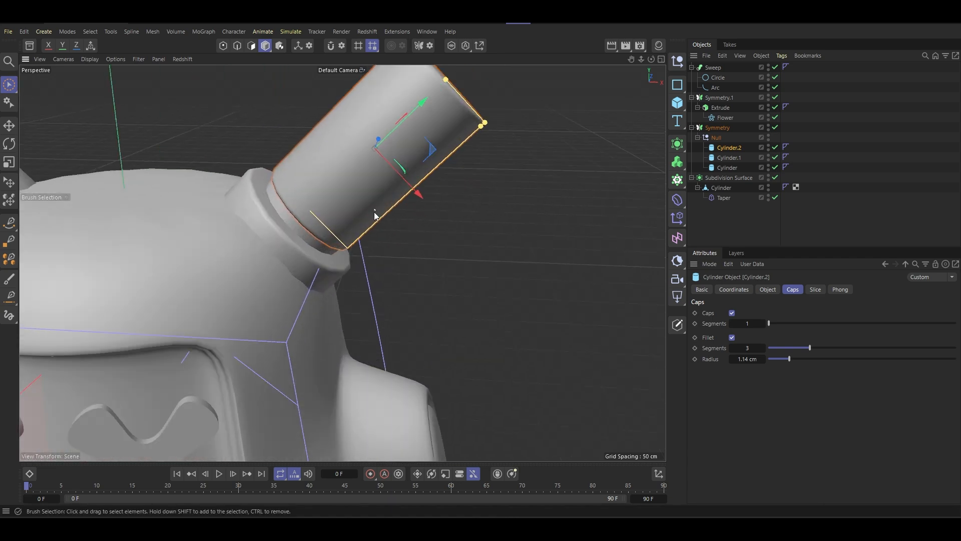
pyautogui.scroll(-5, 375, 215)
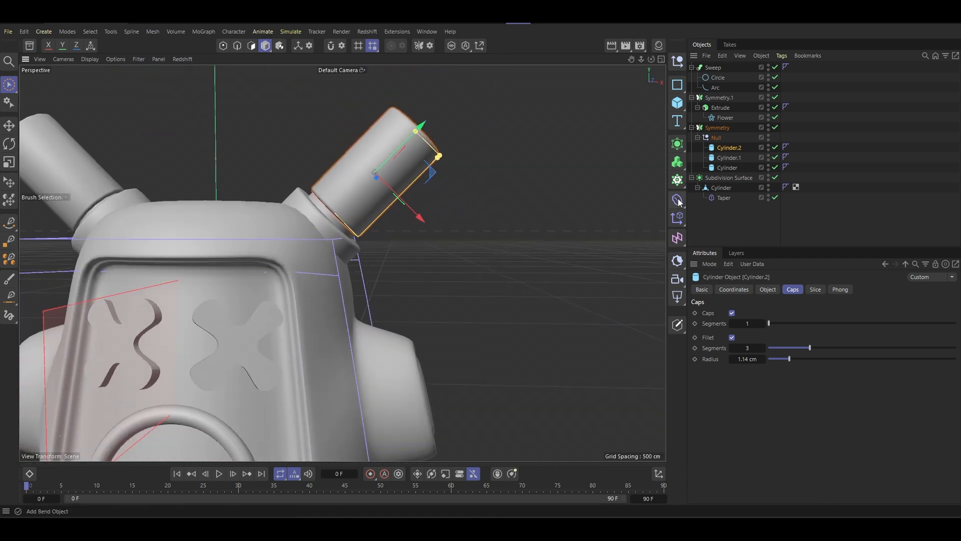
pyautogui.click(679, 200)
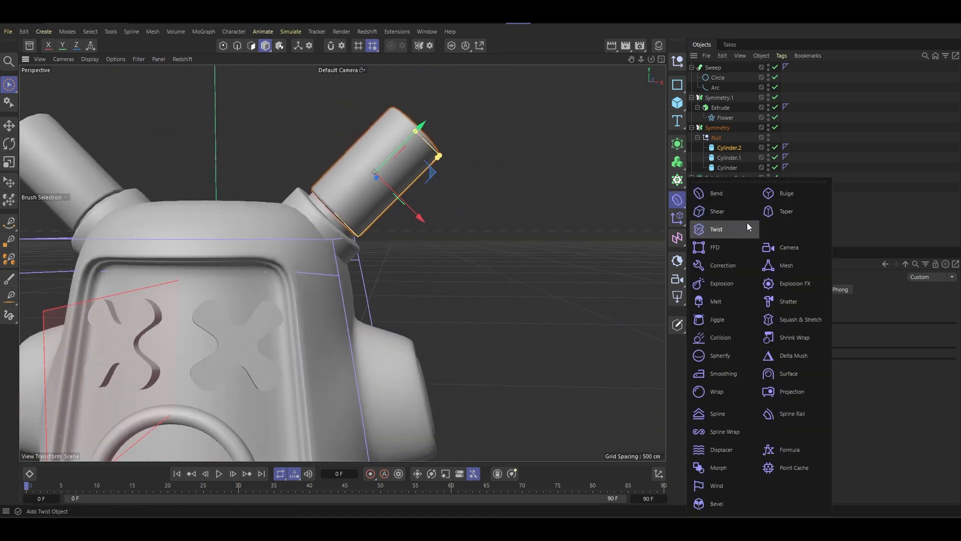
pyautogui.click(793, 211)
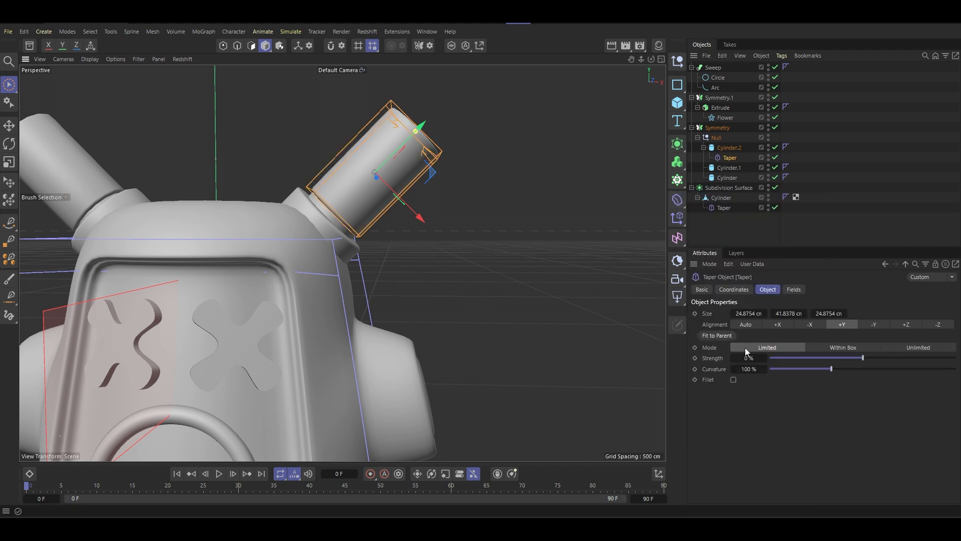
# - Set the nozzle taper's strength to 49% so the cylinder narrows toward its outer end
pyautogui.moveTo(870, 357); pyautogui.dragTo(909, 361)
pyautogui.scroll(-10, 343, 238)
pyautogui.keyDown('alt'); pyautogui.moveTo(346, 237); pyautogui.dragTo(315, 263); pyautogui.keyUp('alt')
pyautogui.scroll(5, 342, 215)
pyautogui.keyDown('alt'); pyautogui.moveTo(345, 213); pyautogui.dragTo(359, 180); pyautogui.keyUp('alt')
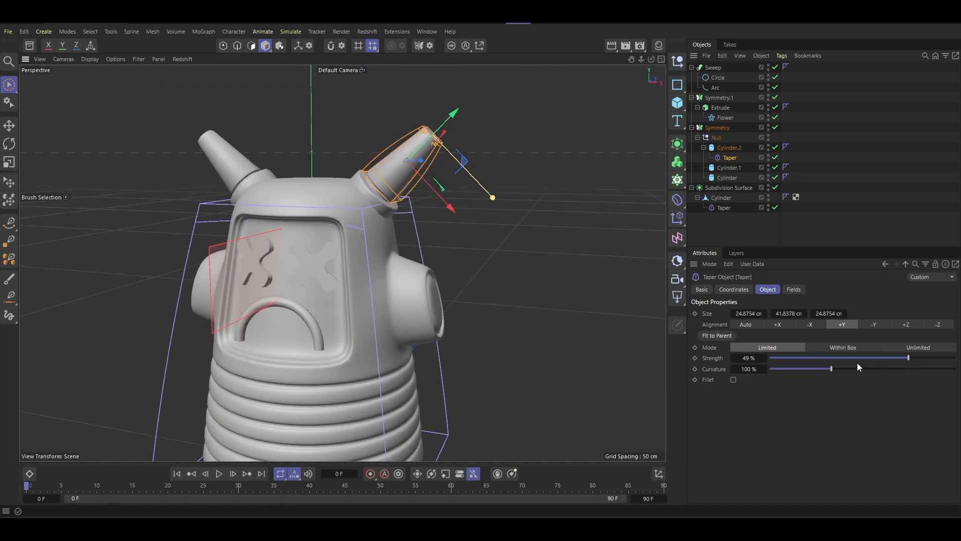
# - Adjust the nozzle taper's handle in the viewport so the cylinder flares outward, narrow at the base and wide at the tip
pyautogui.click(9, 144)
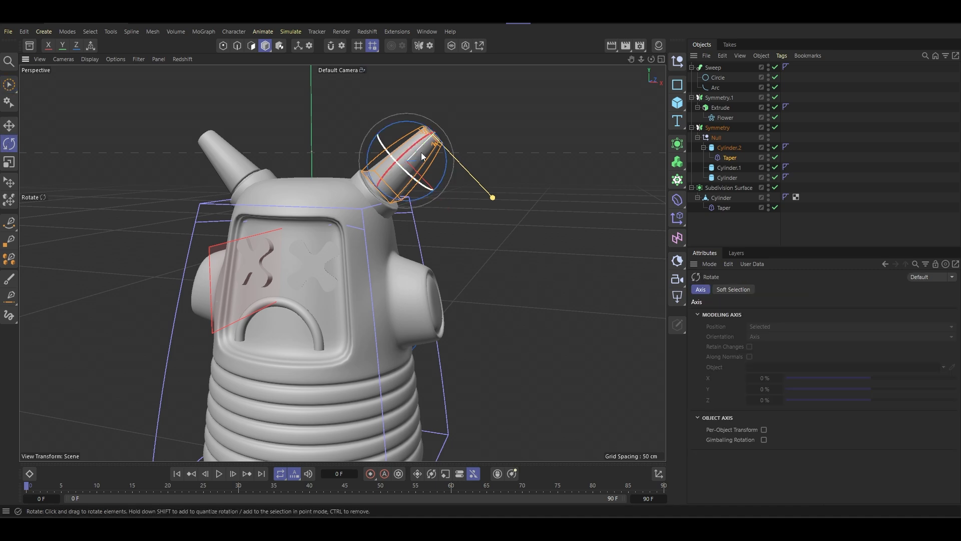
pyautogui.moveTo(448, 173); pyautogui.dragTo(327, 127)
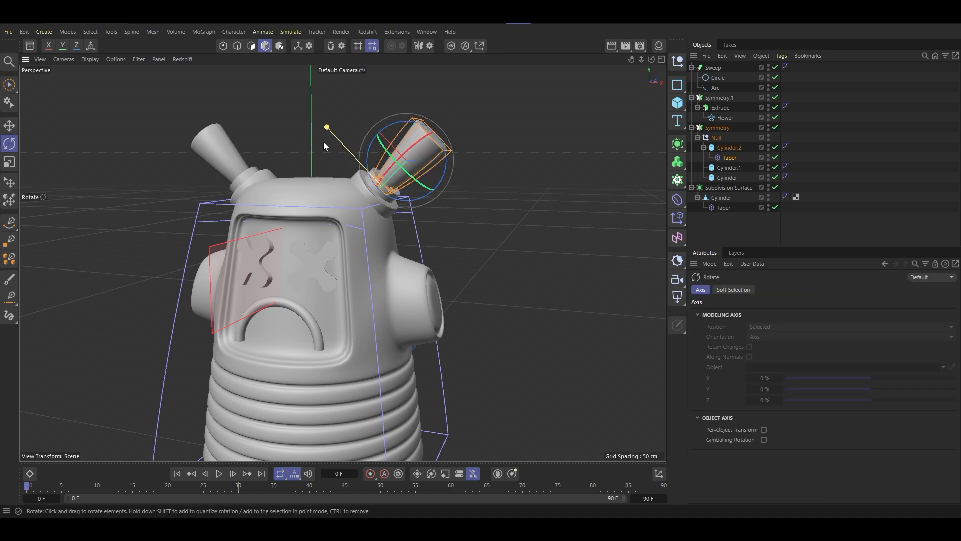
pyautogui.scroll(5, 392, 149)
pyautogui.keyDown('alt'); pyautogui.moveTo(384, 159); pyautogui.dragTo(413, 164); pyautogui.keyUp('alt')
pyautogui.scroll(4, 392, 157)
pyautogui.scroll(-8, 416, 165)
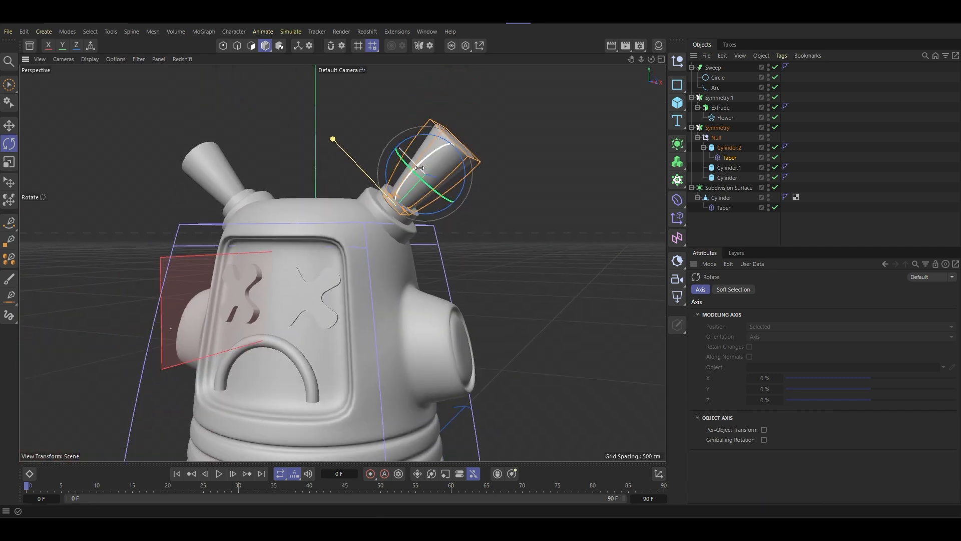
pyautogui.keyDown('alt'); pyautogui.moveTo(441, 167); pyautogui.dragTo(437, 156, button='middle'); pyautogui.keyUp('alt')
pyautogui.moveTo(332, 129); pyautogui.dragTo(351, 151)
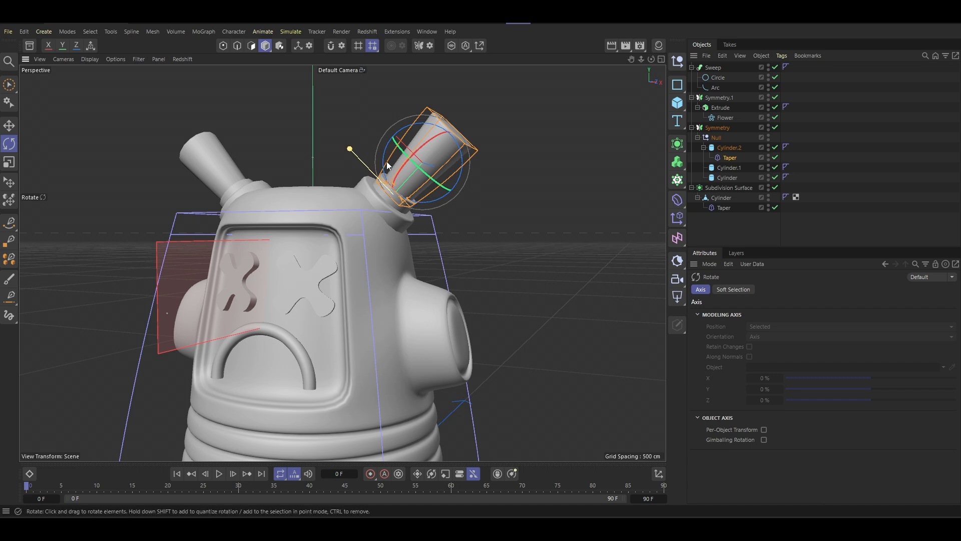
pyautogui.scroll(-8, 386, 161)
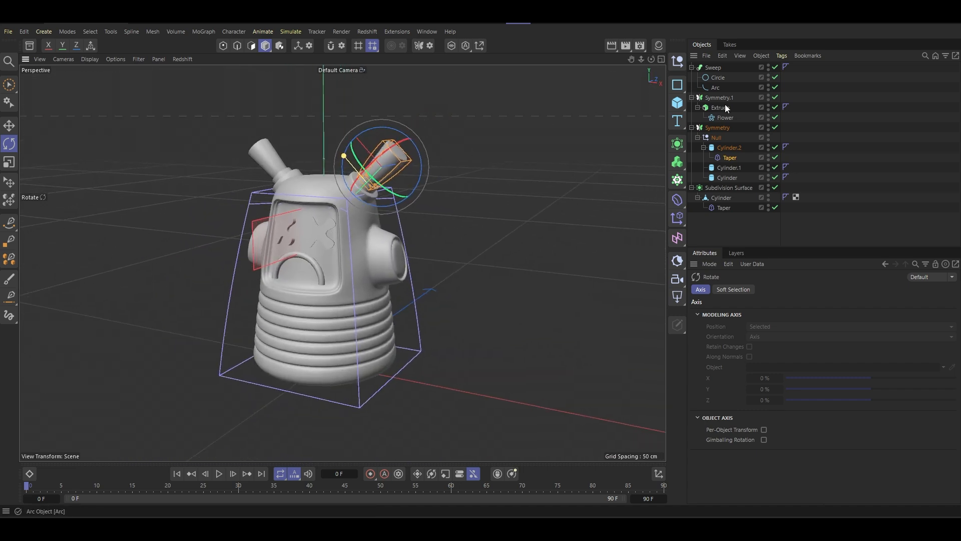
# - Try the nozzle taper at -68% strength with 82% curvature, and undo a trial of 32% strength
pyautogui.click(731, 158)
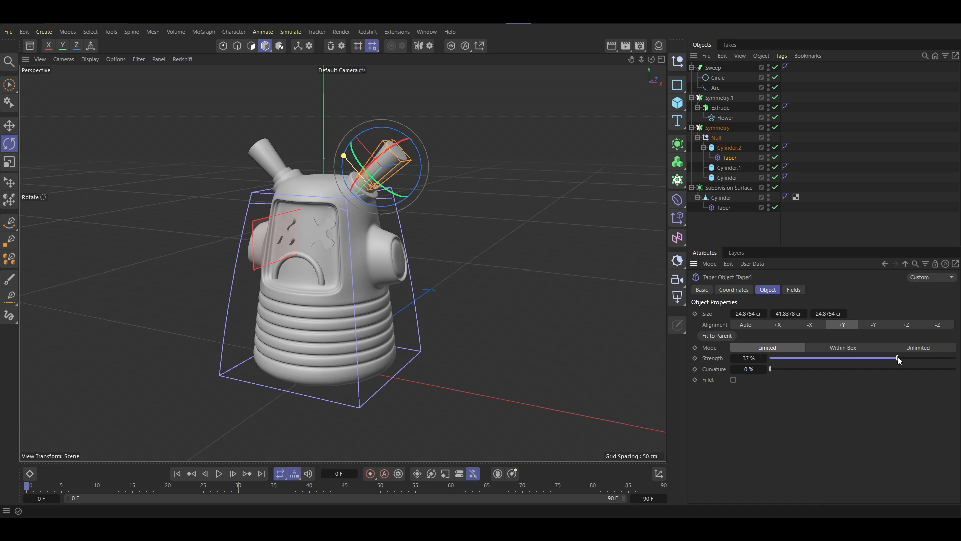
pyautogui.moveTo(899, 359); pyautogui.dragTo(803, 360)
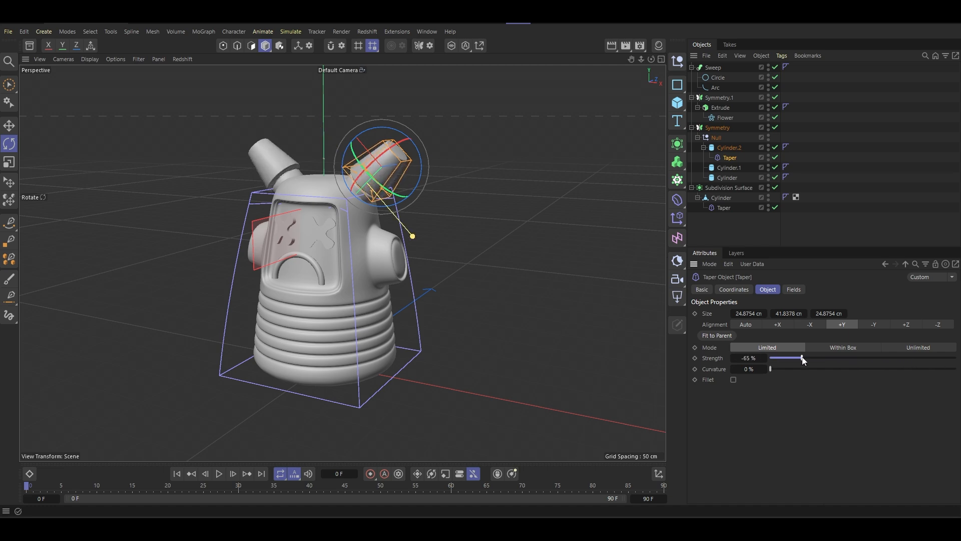
pyautogui.keyDown('alt'); pyautogui.moveTo(625, 296); pyautogui.dragTo(548, 263); pyautogui.keyUp('alt')
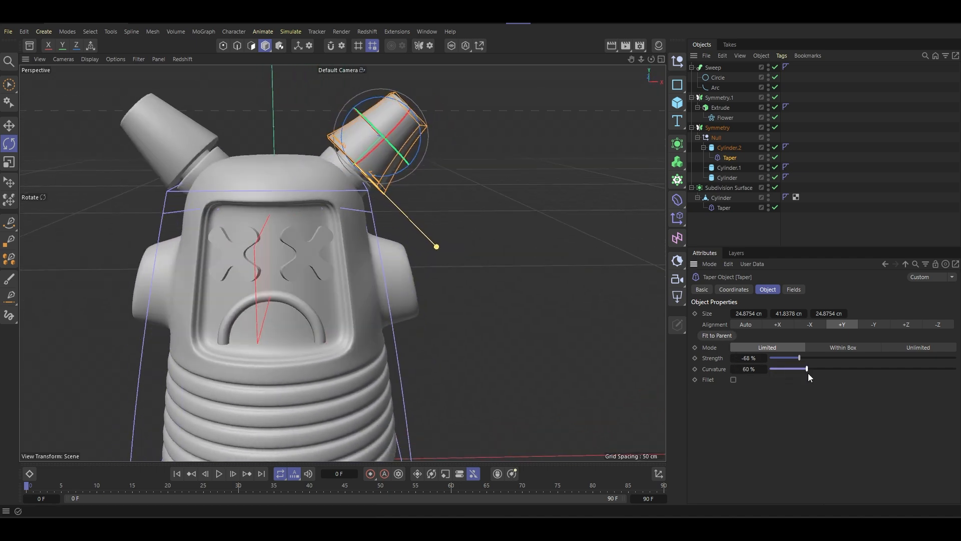
pyautogui.moveTo(808, 374); pyautogui.dragTo(893, 371)
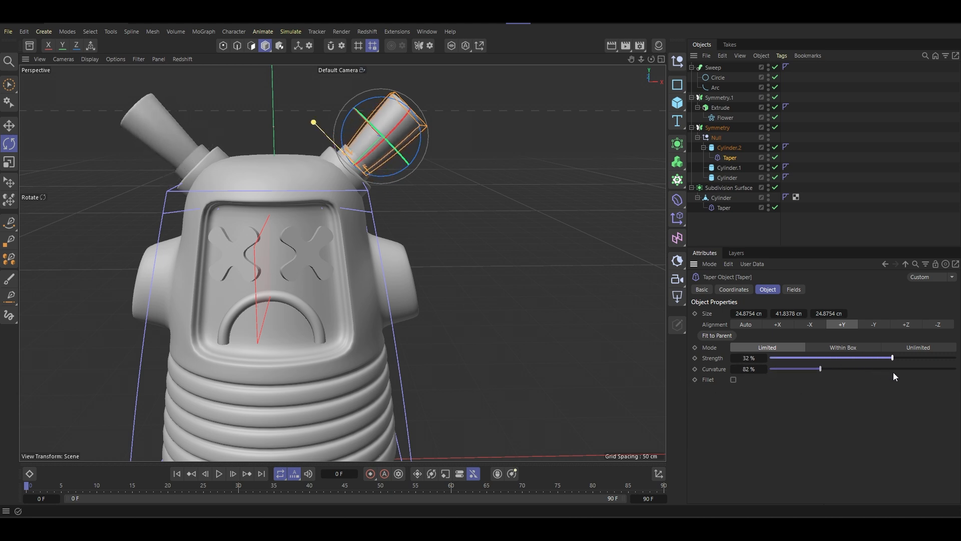
pyautogui.hotkey('ctrl', 'z')
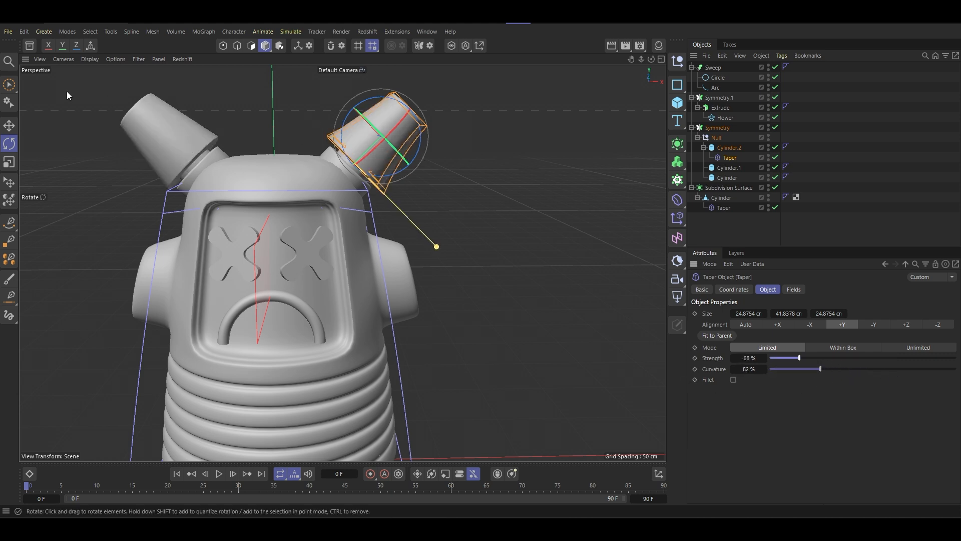
# - Set the nozzle taper's strength to 63% and curvature to 193%, with Fillet enabled
pyautogui.moveTo(371, 103); pyautogui.dragTo(381, 133)
pyautogui.scroll(4, 377, 149)
pyautogui.moveTo(803, 359); pyautogui.dragTo(925, 375)
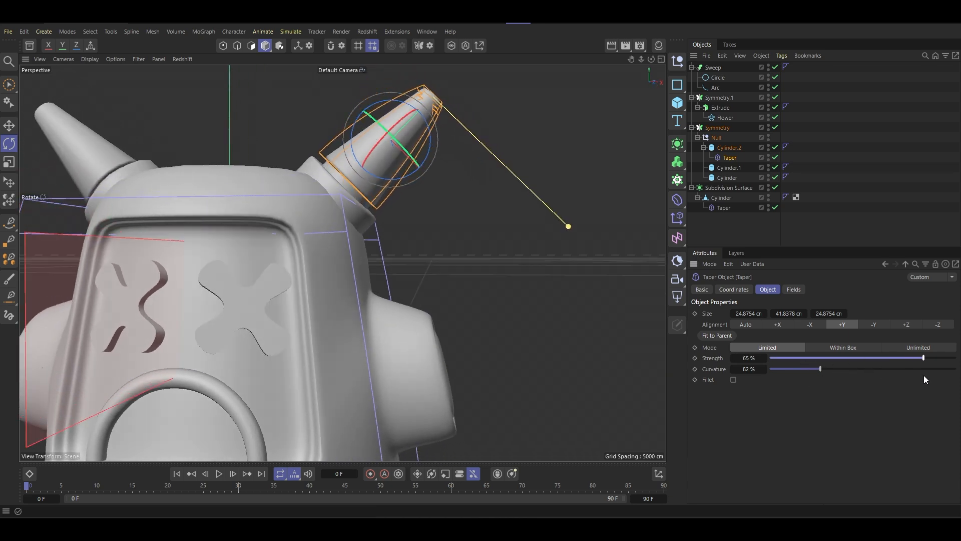
pyautogui.moveTo(835, 369); pyautogui.dragTo(722, 379)
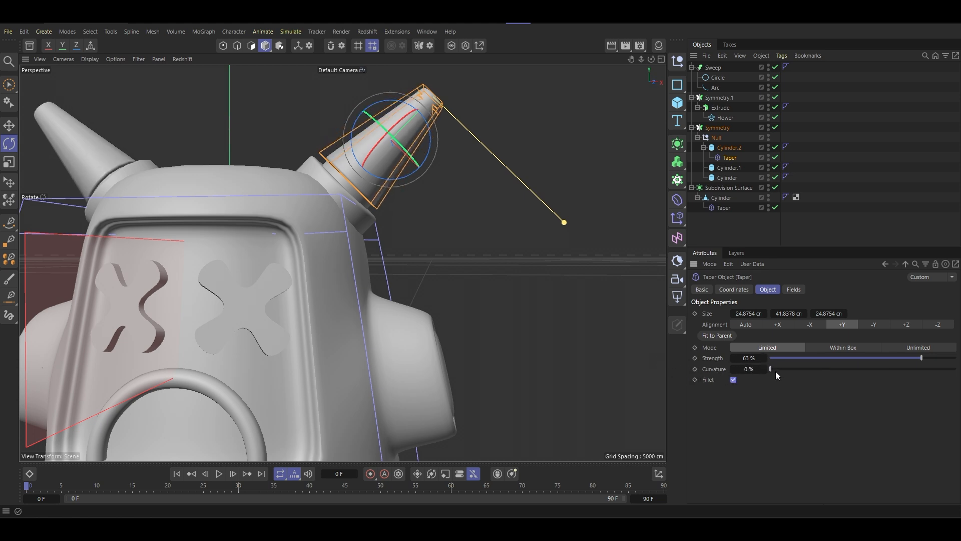
pyautogui.moveTo(776, 371); pyautogui.dragTo(890, 394)
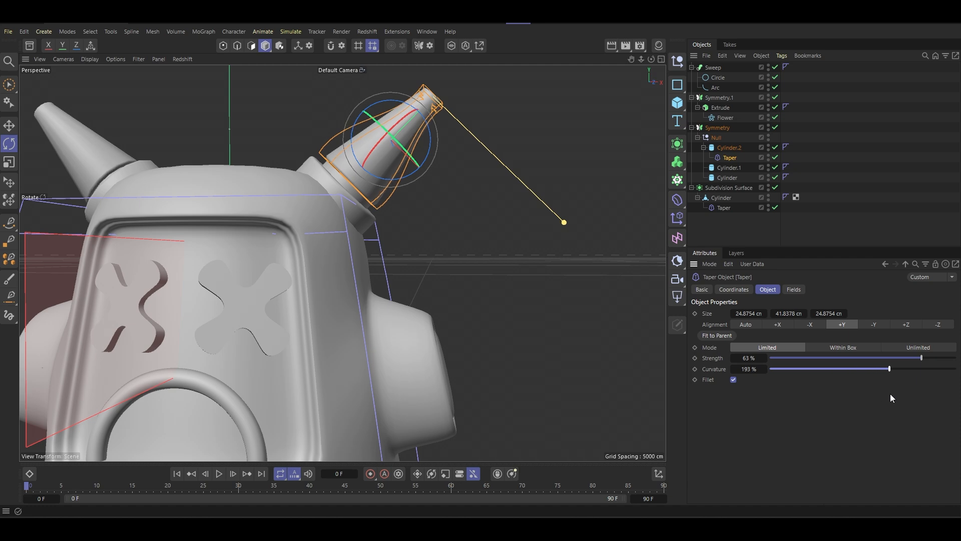
# - Examine the tapered nozzles and the whole character from several angles
pyautogui.keyDown('alt'); pyautogui.moveTo(441, 268); pyautogui.dragTo(351, 261); pyautogui.keyUp('alt')
pyautogui.scroll(-5, 353, 262)
pyautogui.keyDown('alt'); pyautogui.moveTo(373, 256); pyautogui.dragTo(384, 203, button='middle'); pyautogui.keyUp('alt')
pyautogui.keyDown('alt'); pyautogui.moveTo(386, 202); pyautogui.dragTo(414, 192); pyautogui.keyUp('alt')
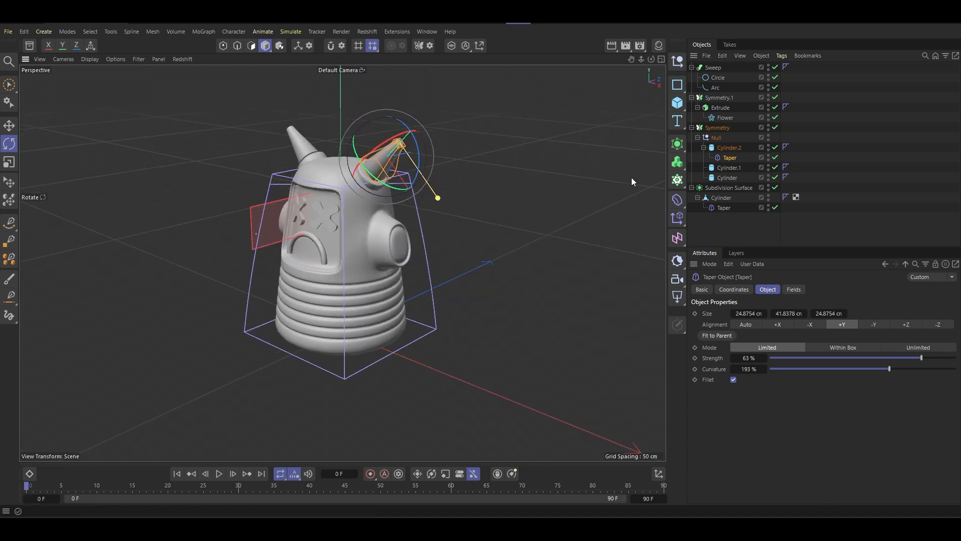
pyautogui.scroll(9, 365, 157)
pyautogui.scroll(-7, 407, 191)
pyautogui.keyDown('alt'); pyautogui.moveTo(402, 213); pyautogui.dragTo(422, 196, button='middle'); pyautogui.keyUp('alt')
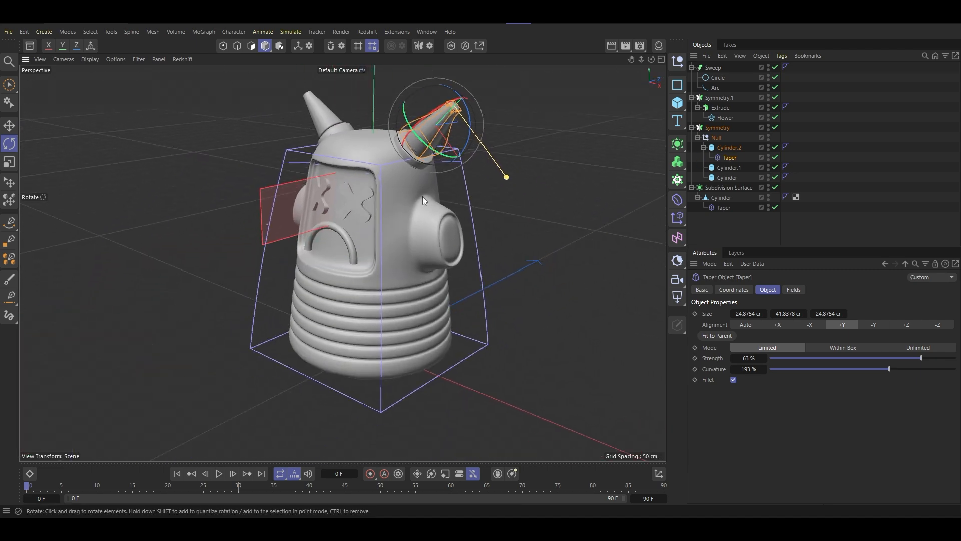
pyautogui.moveTo(422, 197)
pyautogui.keyDown('alt'); pyautogui.mouseDown()
pyautogui.moveTo(409, 157)
pyautogui.moveTo(479, 201)
pyautogui.moveTo(433, 206)
pyautogui.mouseUp(); pyautogui.keyUp('alt')
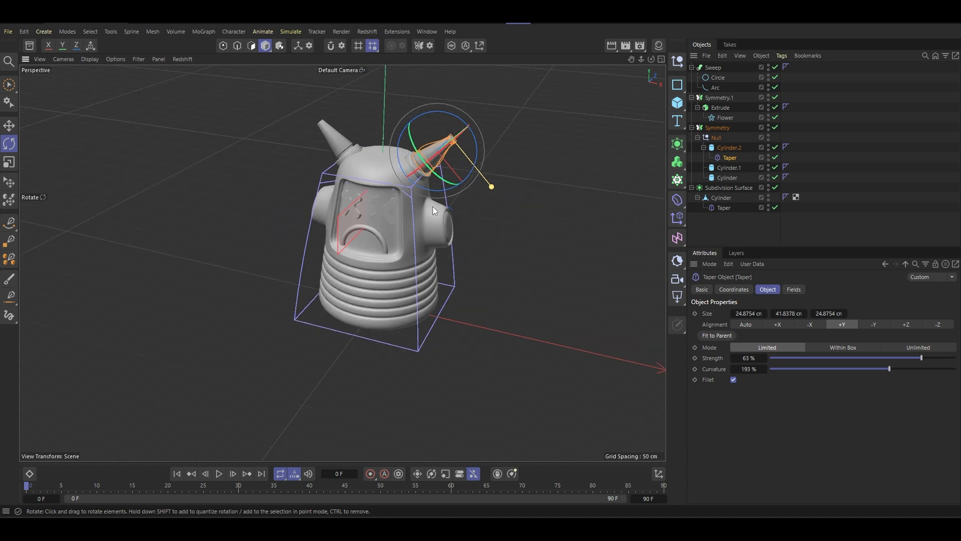
pyautogui.scroll(6, 397, 220)
pyautogui.scroll(-3, 395, 217)
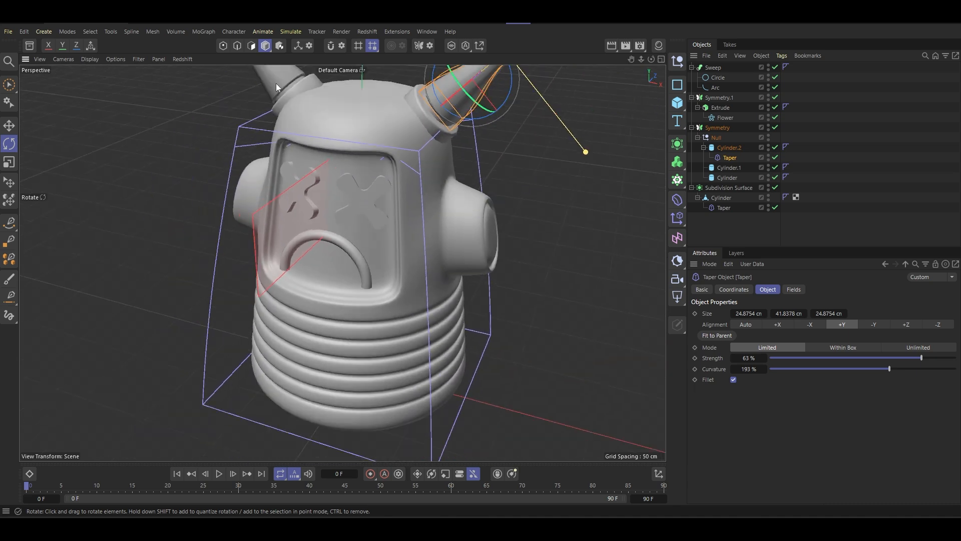
# - Select the character's body, switch to polygon mode and turn off its subdivision smoothing
pyautogui.click(265, 46)
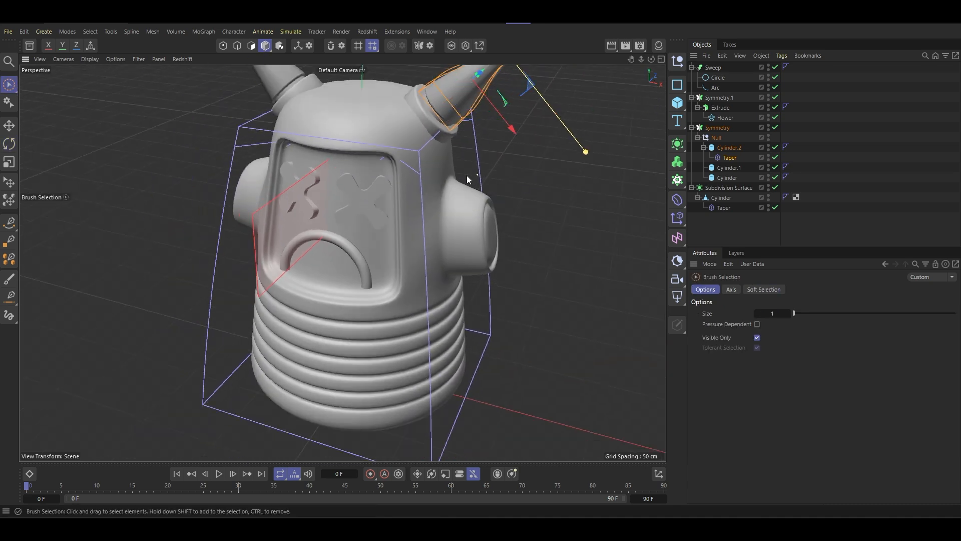
pyautogui.keyDown('alt'); pyautogui.moveTo(466, 180); pyautogui.dragTo(419, 248); pyautogui.keyUp('alt')
pyautogui.scroll(6, 416, 253)
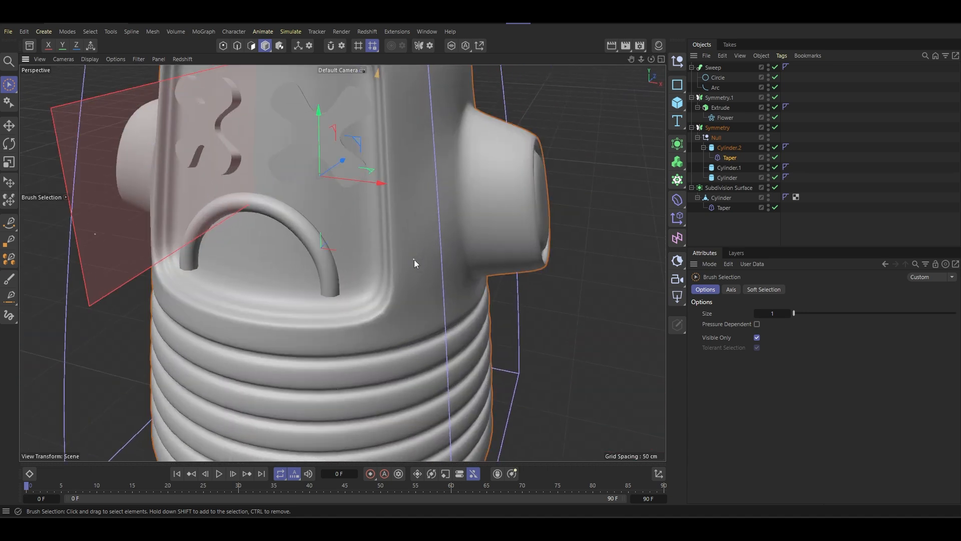
pyautogui.click(414, 261)
pyautogui.scroll(-6, 422, 276)
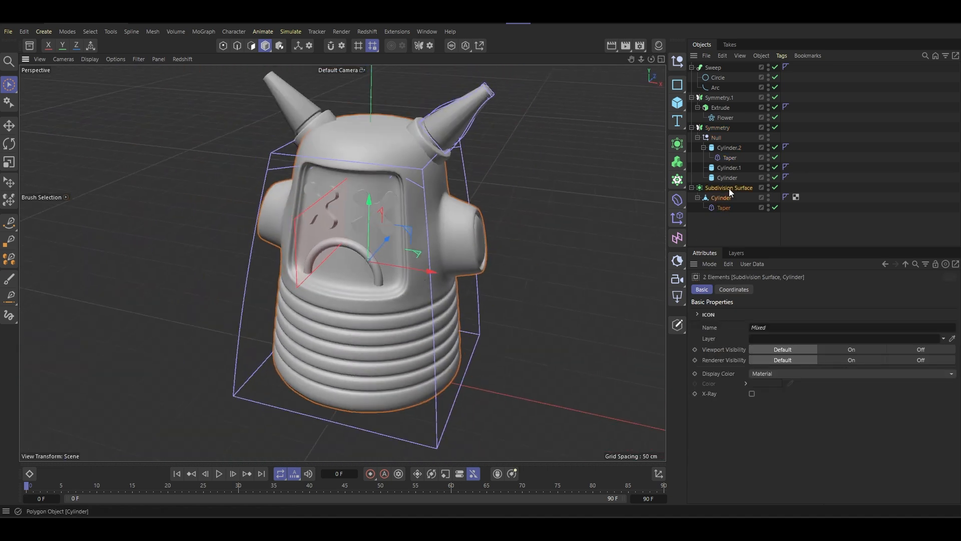
pyautogui.click(253, 46)
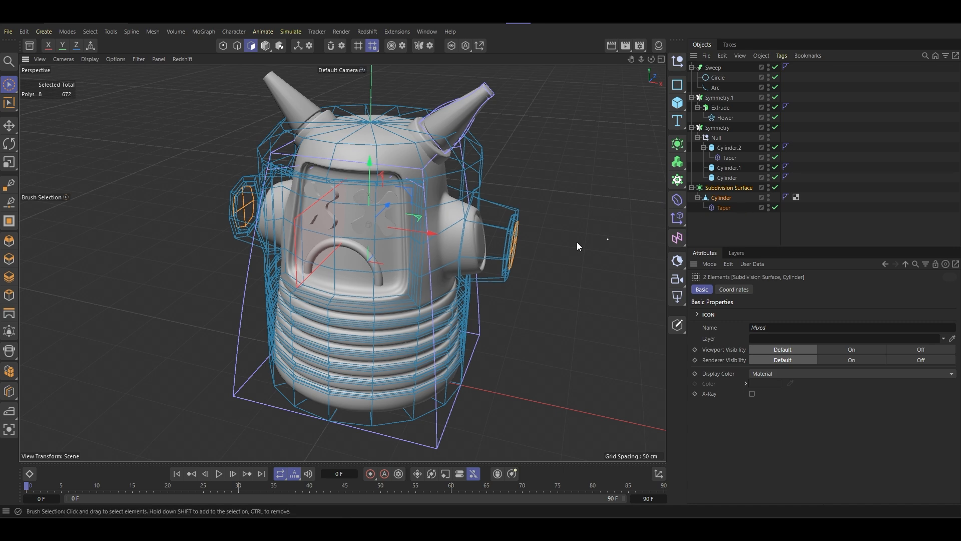
pyautogui.moveTo(374, 212)
pyautogui.keyDown('alt'); pyautogui.mouseDown()
pyautogui.moveTo(296, 203)
pyautogui.moveTo(332, 208)
pyautogui.mouseUp(); pyautogui.keyUp('alt')
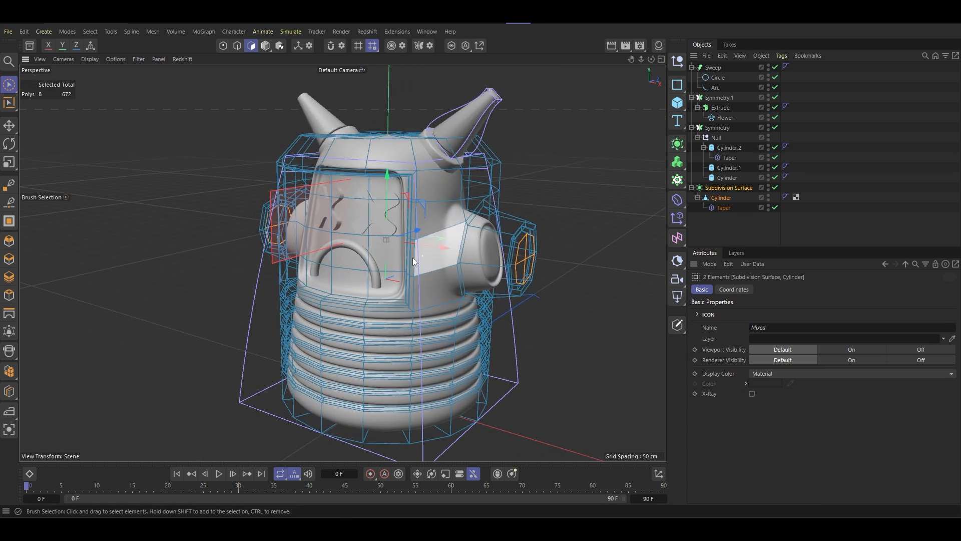
pyautogui.keyDown('alt'); pyautogui.moveTo(404, 233); pyautogui.dragTo(385, 195, button='middle'); pyautogui.keyUp('alt')
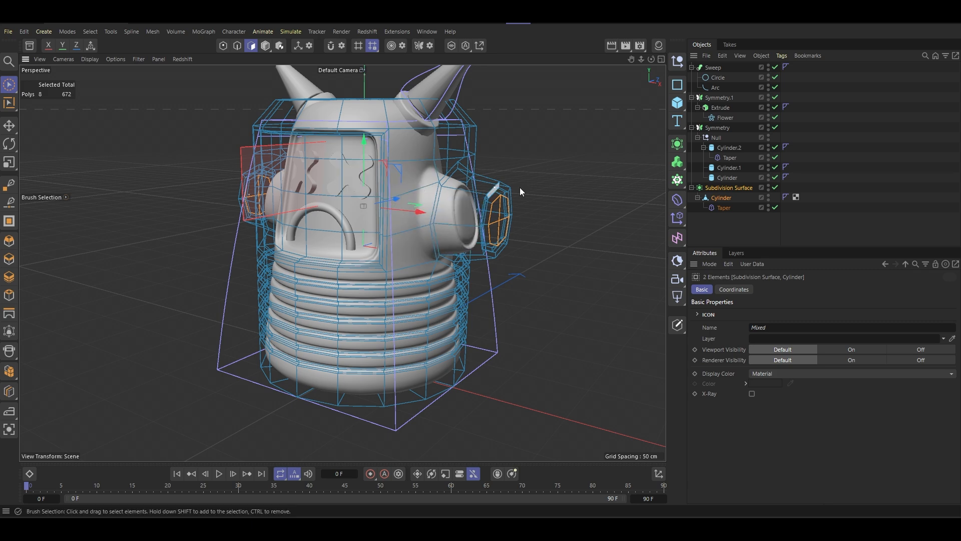
pyautogui.click(775, 187)
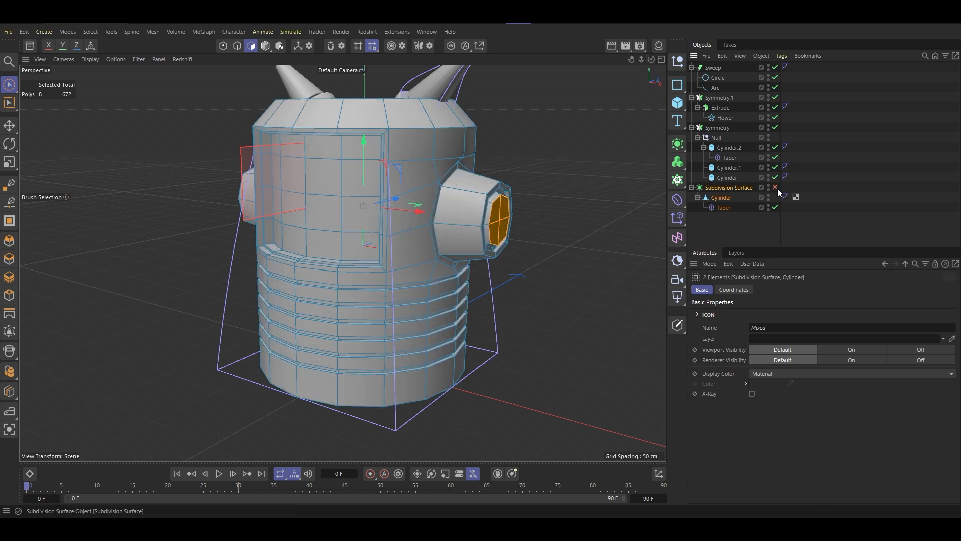
# - Examine the unsmoothed body's polygons around the side stubs, face recess and lower grooves
pyautogui.keyDown('alt'); pyautogui.moveTo(376, 150); pyautogui.dragTo(394, 171); pyautogui.keyUp('alt')
pyautogui.keyDown('alt'); pyautogui.moveTo(394, 171); pyautogui.dragTo(431, 249, button='middle'); pyautogui.keyUp('alt')
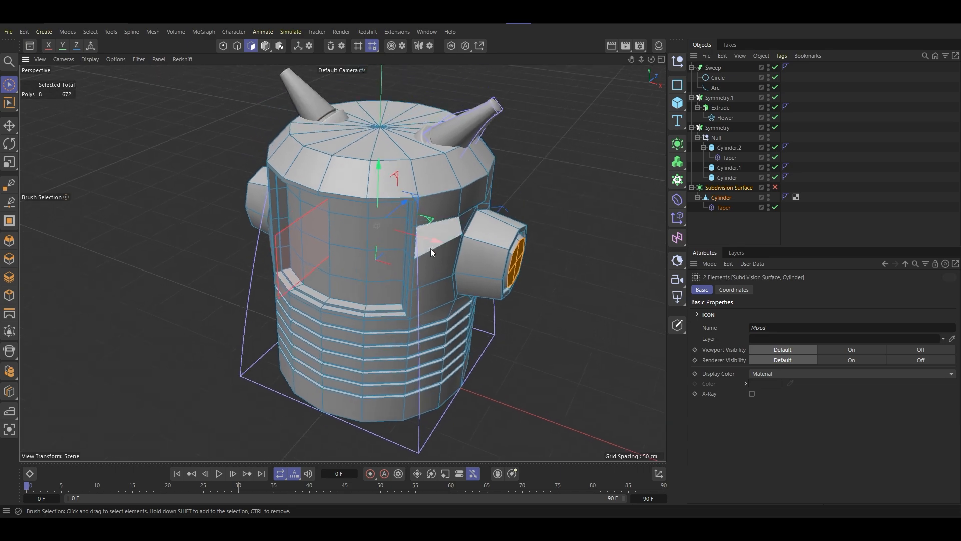
pyautogui.keyDown('alt'); pyautogui.moveTo(431, 248); pyautogui.dragTo(497, 234); pyautogui.keyUp('alt')
pyautogui.scroll(5, 425, 252)
pyautogui.scroll(-5, 426, 254)
pyautogui.keyDown('alt'); pyautogui.moveTo(425, 253); pyautogui.dragTo(477, 208, button='middle'); pyautogui.keyUp('alt')
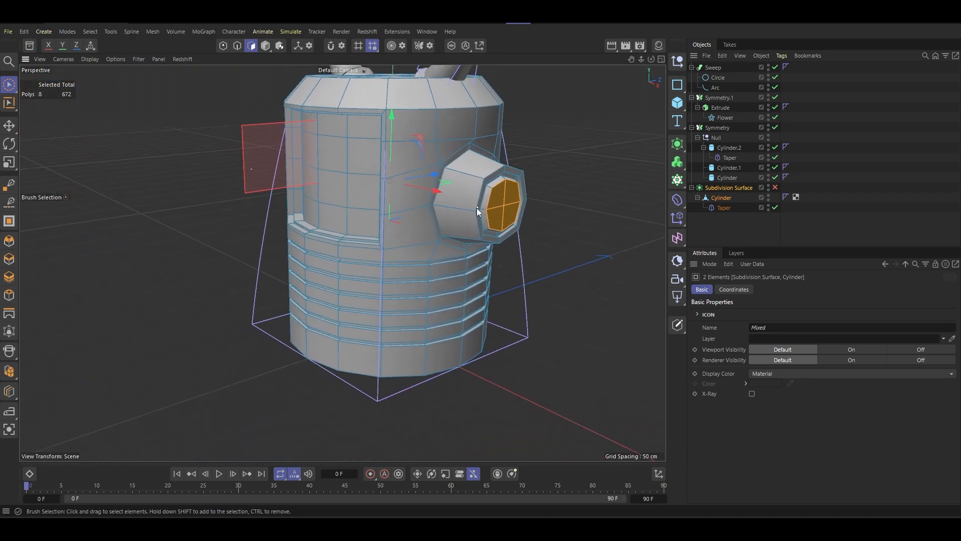
pyautogui.moveTo(418, 218)
pyautogui.keyDown('alt'); pyautogui.mouseDown()
pyautogui.moveTo(472, 185)
pyautogui.moveTo(489, 228)
pyautogui.moveTo(422, 224)
pyautogui.mouseUp(); pyautogui.keyUp('alt')
pyautogui.scroll(5, 347, 212)
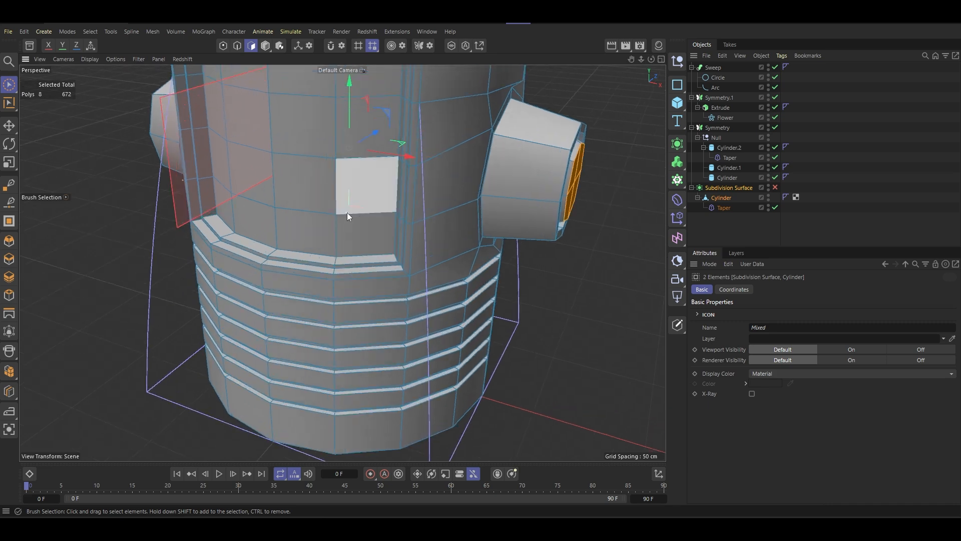
# - Select a lower polygon of the recessed face and the four end polygons inside one side stub's recess
pyautogui.scroll(-5, 379, 270)
pyautogui.click(385, 286)
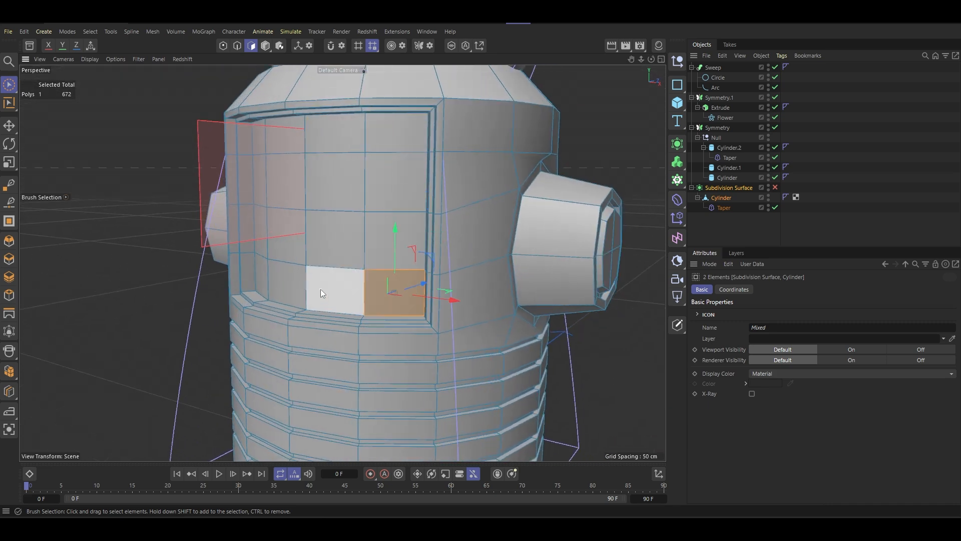
pyautogui.scroll(-2, 345, 284)
pyautogui.keyDown('alt'); pyautogui.moveTo(389, 259); pyautogui.dragTo(356, 281); pyautogui.keyUp('alt')
pyautogui.keyDown('alt'); pyautogui.moveTo(394, 266); pyautogui.dragTo(403, 232, button='middle'); pyautogui.keyUp('alt')
pyautogui.scroll(4, 439, 244)
pyautogui.scroll(3, 438, 243)
pyautogui.scroll(-5, 439, 244)
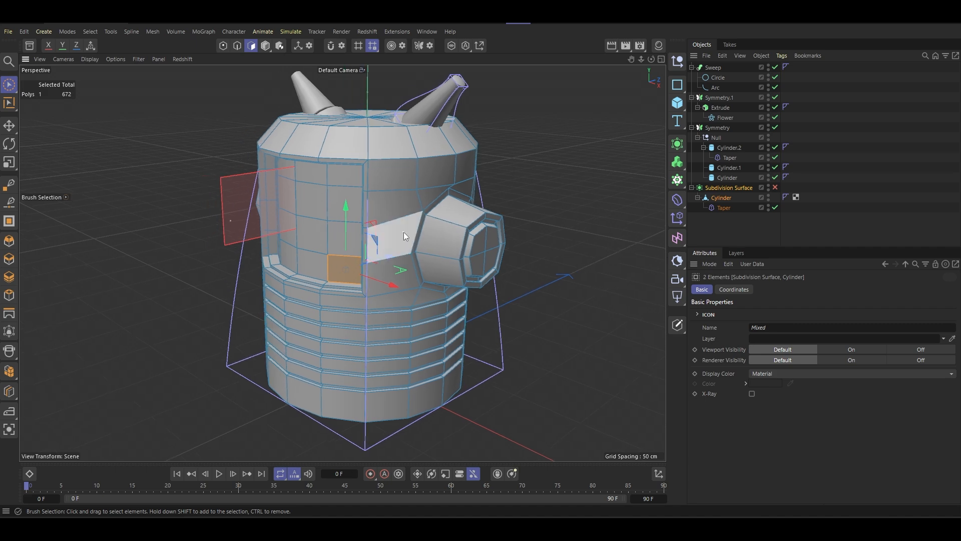
pyautogui.keyDown('alt'); pyautogui.moveTo(470, 254); pyautogui.dragTo(446, 264); pyautogui.keyUp('alt')
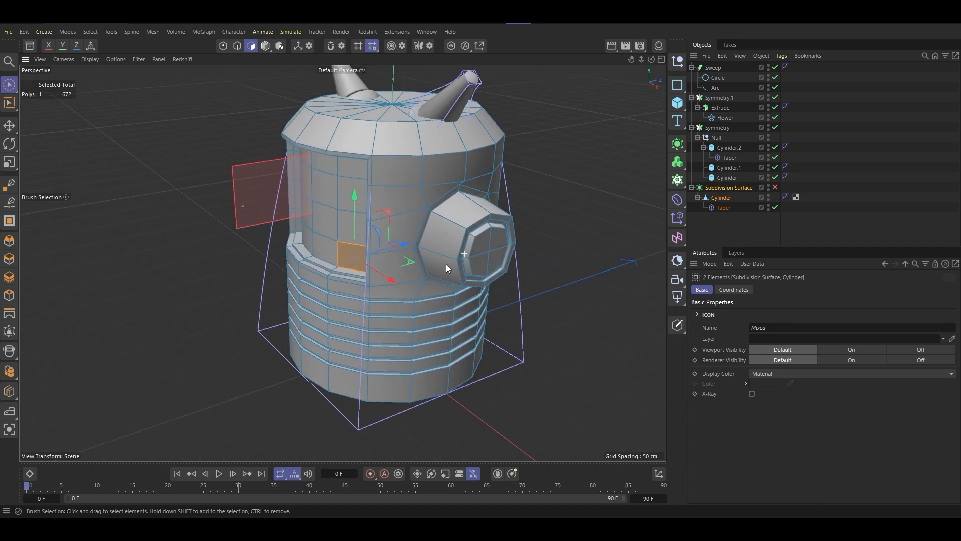
pyautogui.scroll(5, 480, 236)
pyautogui.keyDown('alt'); pyautogui.moveTo(470, 254); pyautogui.dragTo(409, 232, button='middle'); pyautogui.keyUp('alt')
pyautogui.scroll(-2, 409, 232)
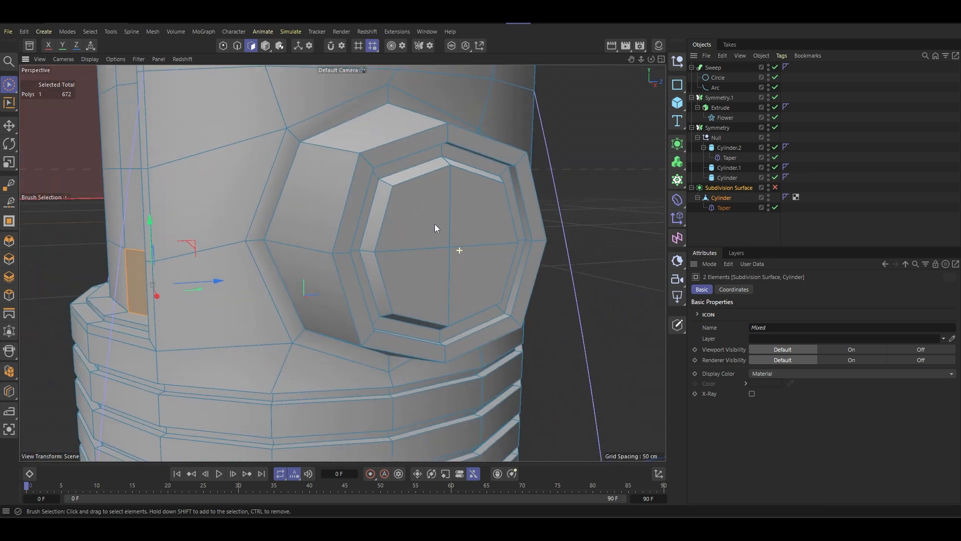
pyautogui.keyDown('alt'); pyautogui.moveTo(434, 224); pyautogui.dragTo(429, 238); pyautogui.keyUp('alt')
pyautogui.keyDown('shift'); pyautogui.click(430, 234); pyautogui.keyUp('shift')
pyautogui.keyDown('shift'); pyautogui.click(464, 221); pyautogui.keyUp('shift')
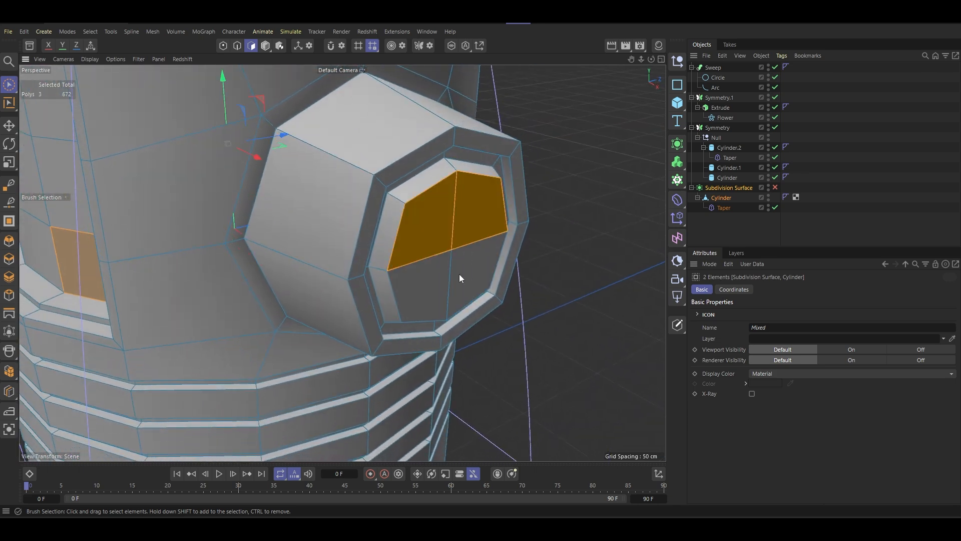
pyautogui.keyDown('shift'); pyautogui.moveTo(458, 275); pyautogui.dragTo(411, 296); pyautogui.keyUp('shift')
# - Add the loop of inner wall polygons around that side stub's recess to the selection
pyautogui.press('u')
pyautogui.press('l')
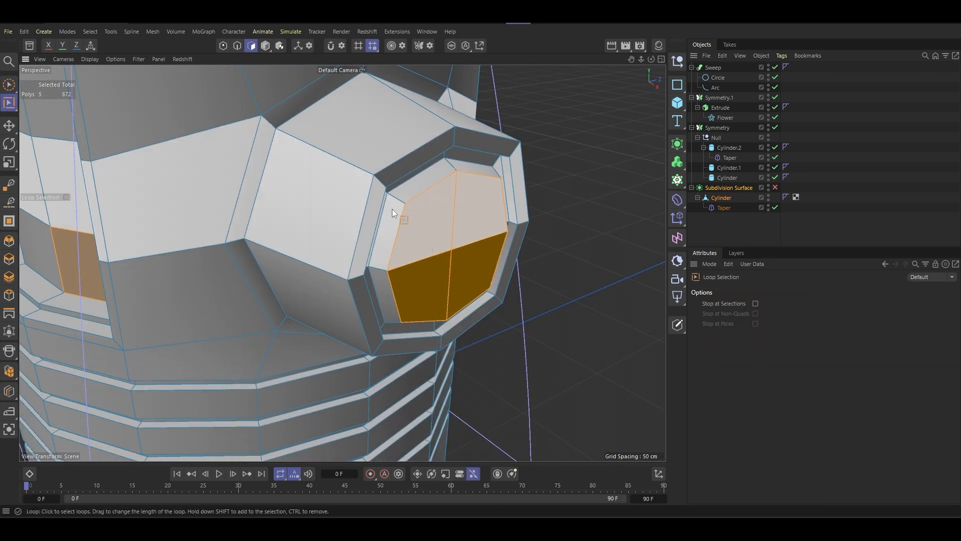
pyautogui.keyDown('shift'); pyautogui.click(398, 196); pyautogui.keyUp('shift')
# - Add the opposite side stub's inner recess wall loop and its four end polygons to the selection
pyautogui.scroll(-6, 445, 257)
pyautogui.keyDown('alt'); pyautogui.moveTo(446, 257); pyautogui.dragTo(443, 194); pyautogui.keyUp('alt')
pyautogui.scroll(8, 348, 238)
pyautogui.scroll(-8, 356, 219)
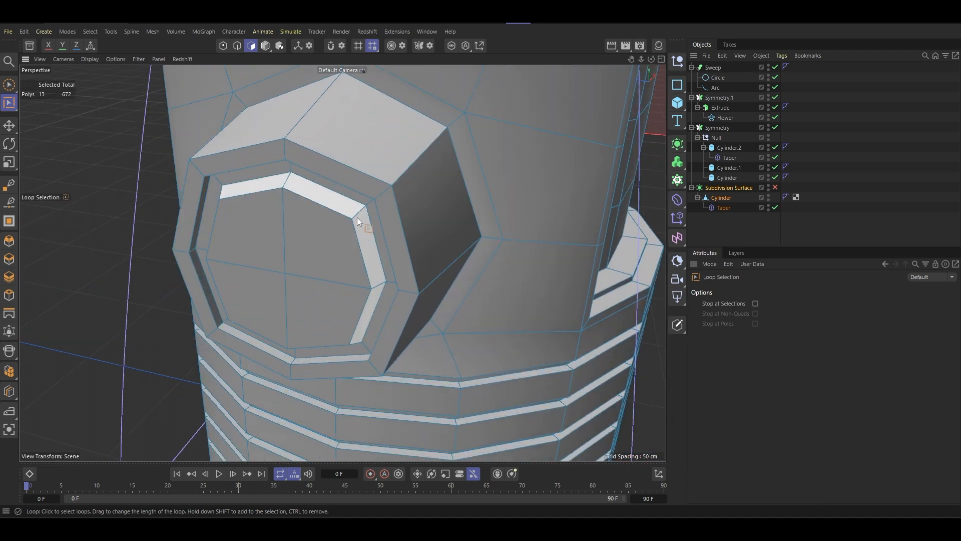
pyautogui.moveTo(9, 84); pyautogui.dragTo(40, 102)
pyautogui.click(41, 103)
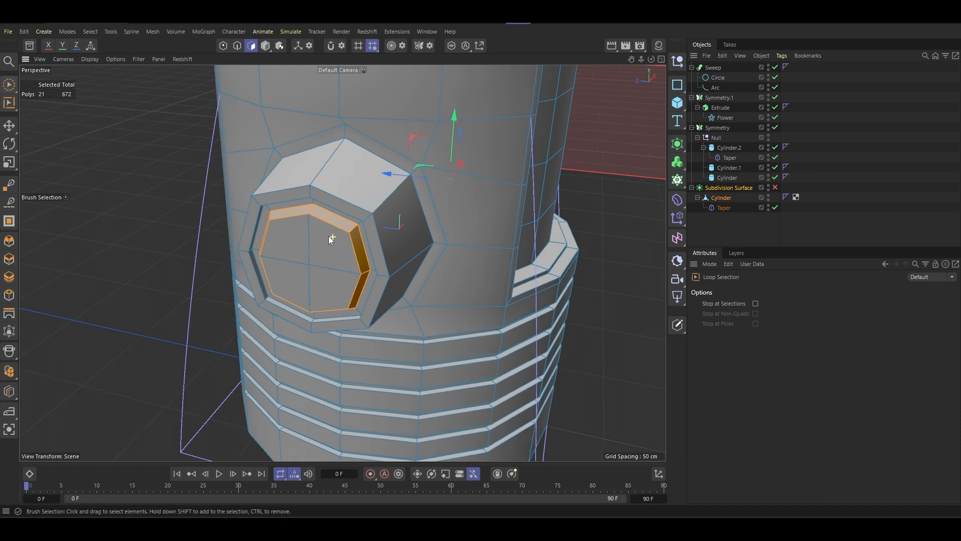
pyautogui.keyDown('alt'); pyautogui.moveTo(329, 237); pyautogui.dragTo(330, 250); pyautogui.keyUp('alt')
pyautogui.keyDown('shift'); pyautogui.click(330, 250); pyautogui.keyUp('shift')
pyautogui.keyDown('shift'); pyautogui.click(299, 250); pyautogui.keyUp('shift')
pyautogui.keyDown('shift'); pyautogui.click(330, 286); pyautogui.keyUp('shift')
# - Add all remaining polygons of the recessed face panel to the selection
pyautogui.scroll(-6, 338, 275)
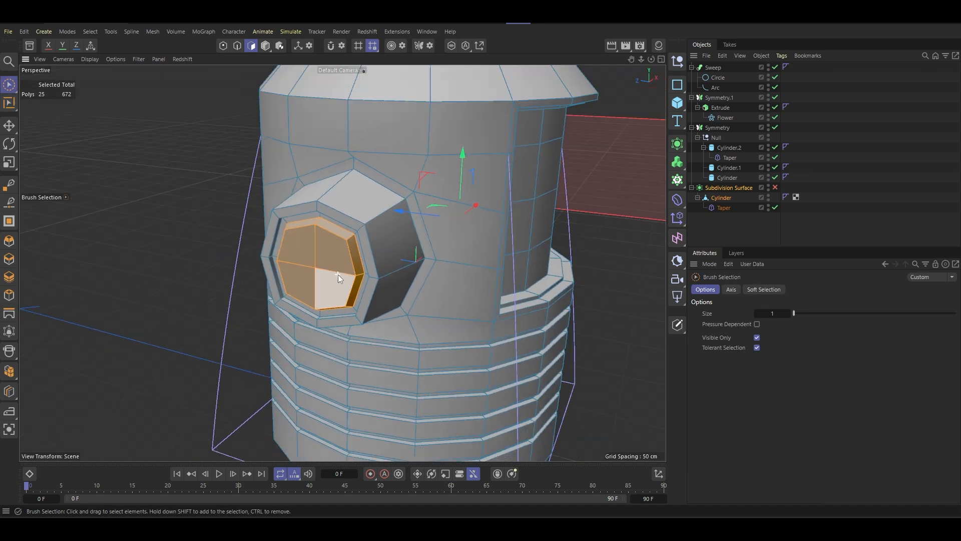
pyautogui.keyDown('alt'); pyautogui.moveTo(416, 234); pyautogui.dragTo(458, 242); pyautogui.keyUp('alt')
pyautogui.keyDown('alt'); pyautogui.moveTo(458, 242); pyautogui.dragTo(432, 237, button='middle'); pyautogui.keyUp('alt')
pyautogui.keyDown('alt'); pyautogui.moveTo(432, 237); pyautogui.dragTo(362, 233); pyautogui.keyUp('alt')
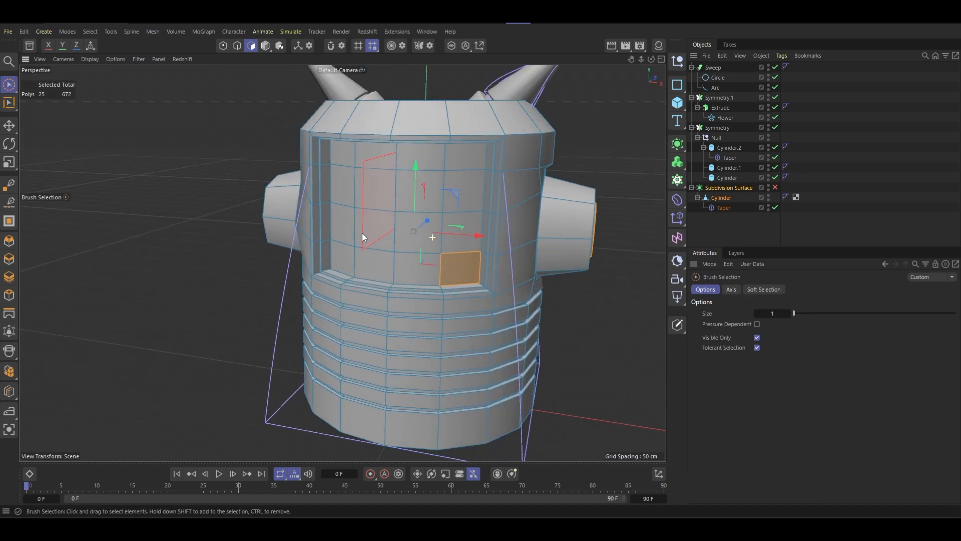
pyautogui.keyDown('shift'); pyautogui.moveTo(412, 264); pyautogui.dragTo(386, 269); pyautogui.keyUp('shift')
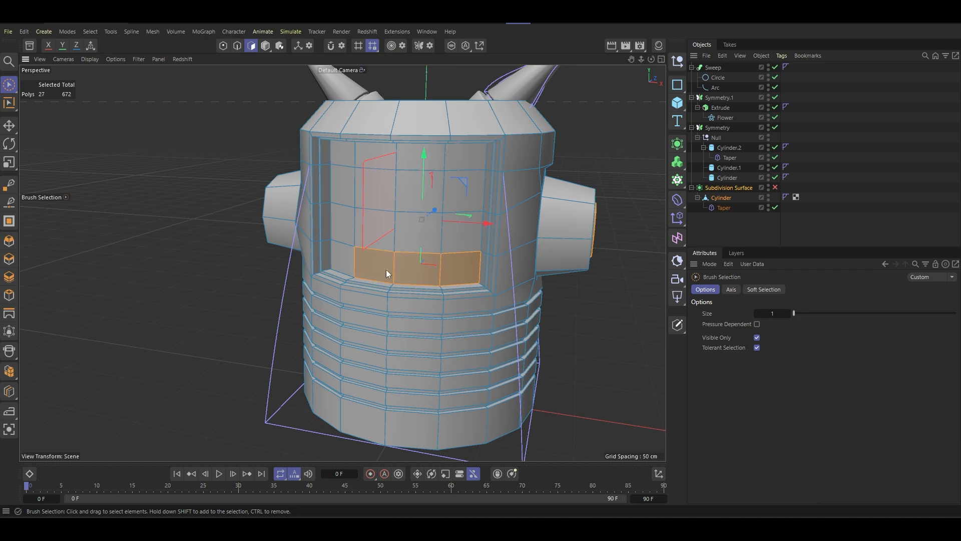
pyautogui.moveTo(341, 248)
pyautogui.keyDown('shift'); pyautogui.mouseDown()
pyautogui.moveTo(462, 236)
pyautogui.moveTo(386, 197)
pyautogui.mouseUp(); pyautogui.keyUp('shift')
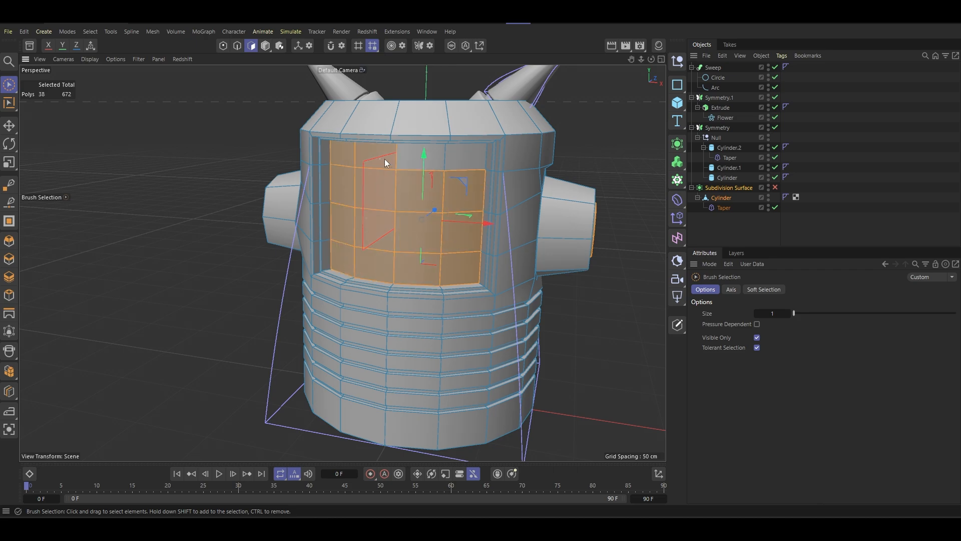
pyautogui.moveTo(384, 158)
pyautogui.keyDown('shift'); pyautogui.mouseDown()
pyautogui.moveTo(480, 163)
pyautogui.moveTo(415, 214)
pyautogui.moveTo(434, 172)
pyautogui.moveTo(587, 225)
pyautogui.moveTo(448, 219)
pyautogui.moveTo(360, 235)
pyautogui.moveTo(388, 219)
pyautogui.moveTo(432, 263)
pyautogui.moveTo(454, 170)
pyautogui.mouseUp(); pyautogui.keyUp('shift')
# - Store the selected face and stub recess polygons as a polygon selection named Black Color
pyautogui.scroll(-5, 363, 234)
pyautogui.scroll(5, 377, 201)
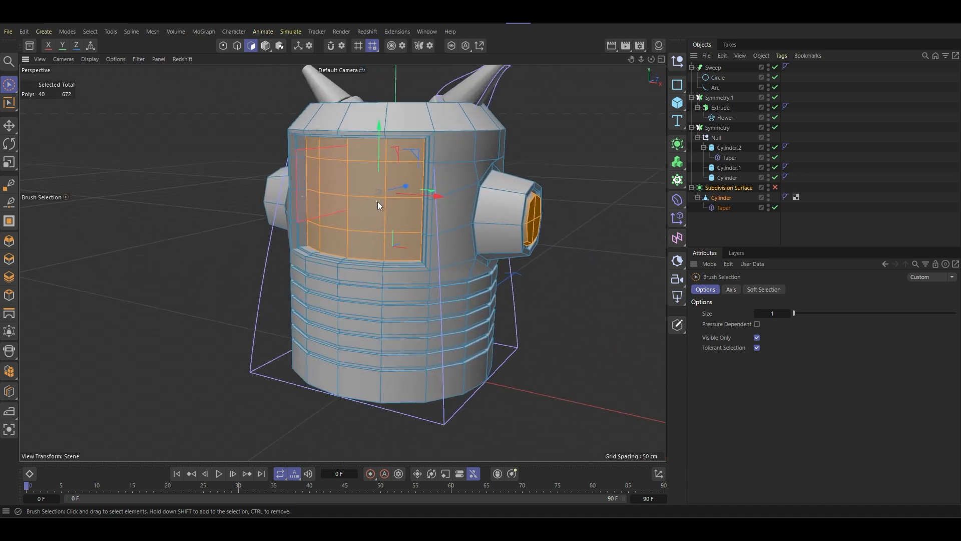
pyautogui.scroll(3, 378, 201)
pyautogui.click(88, 34)
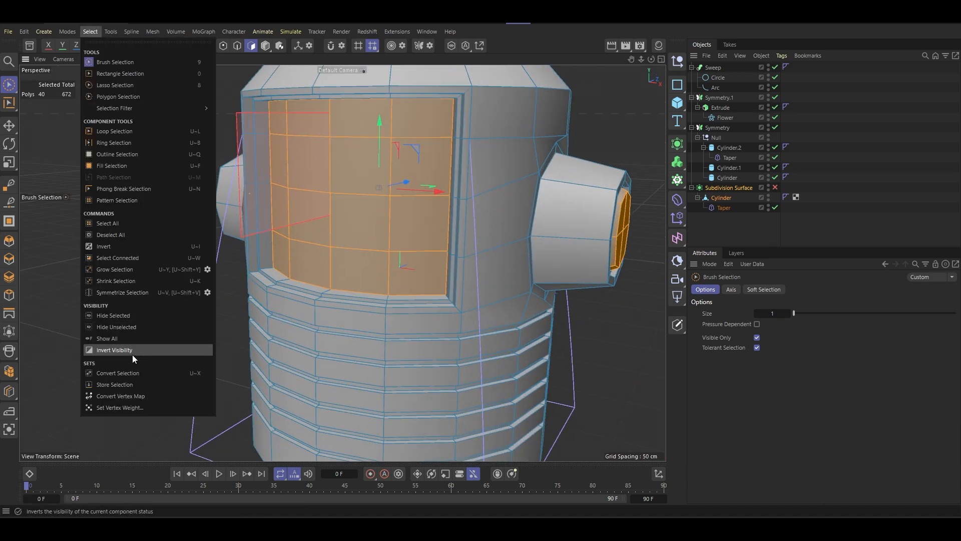
pyautogui.click(127, 380)
pyautogui.moveTo(799, 328); pyautogui.dragTo(696, 329)
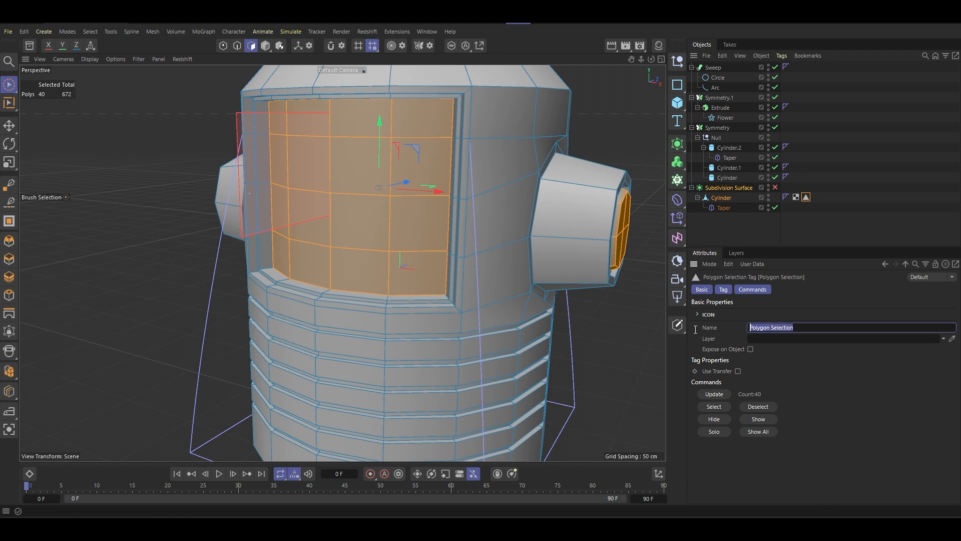
pyautogui.write('Black Color')
pyautogui.press('Return')
# - Invert the polygon selection and store it as a second polygon selection named Metal
pyautogui.click(91, 32)
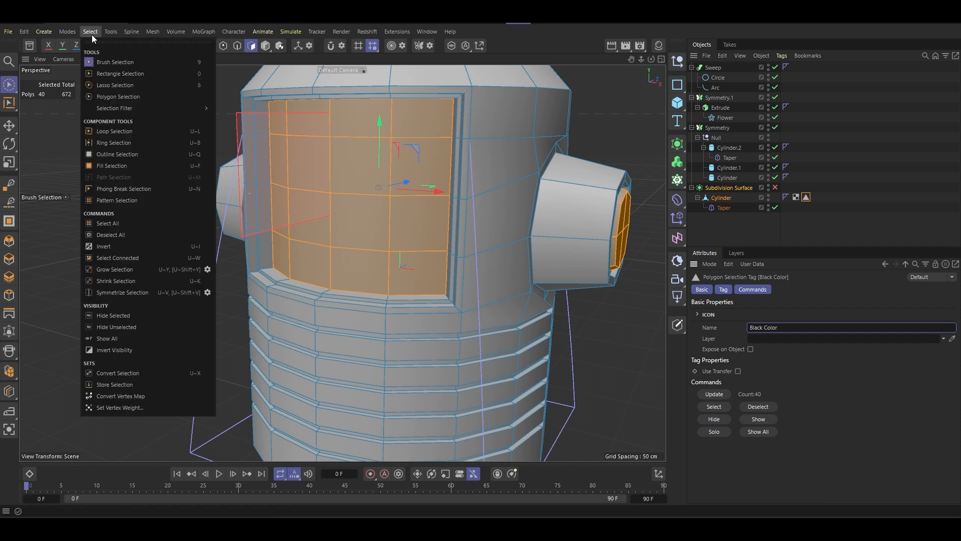
pyautogui.click(136, 244)
pyautogui.scroll(-5, 404, 255)
pyautogui.keyDown('alt'); pyautogui.moveTo(403, 254); pyautogui.dragTo(421, 239); pyautogui.keyUp('alt')
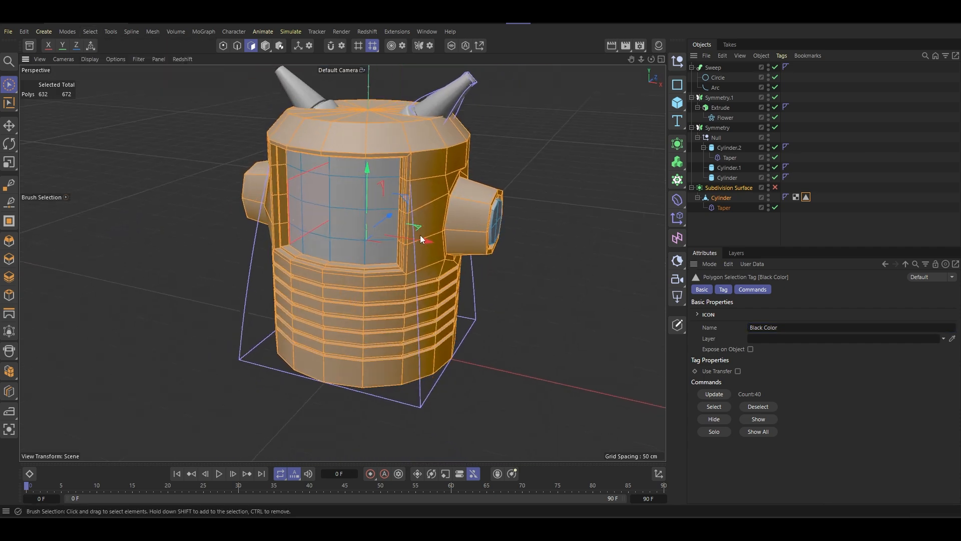
pyautogui.click(91, 32)
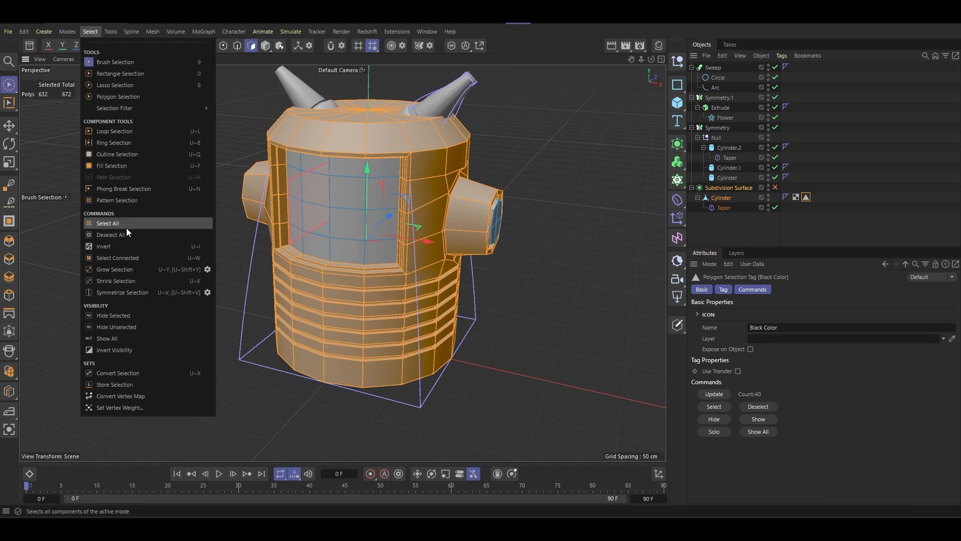
pyautogui.click(125, 384)
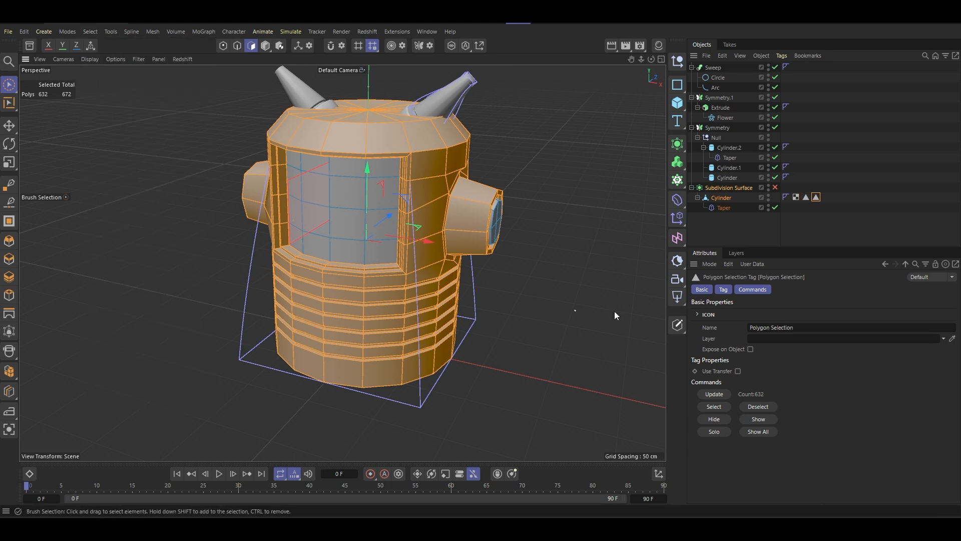
pyautogui.click(801, 327)
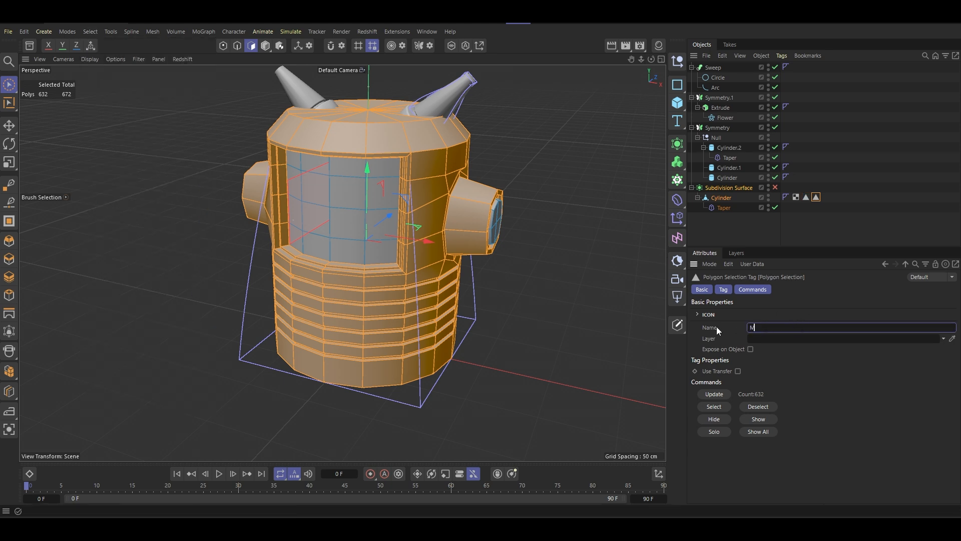
pyautogui.write('Metal')
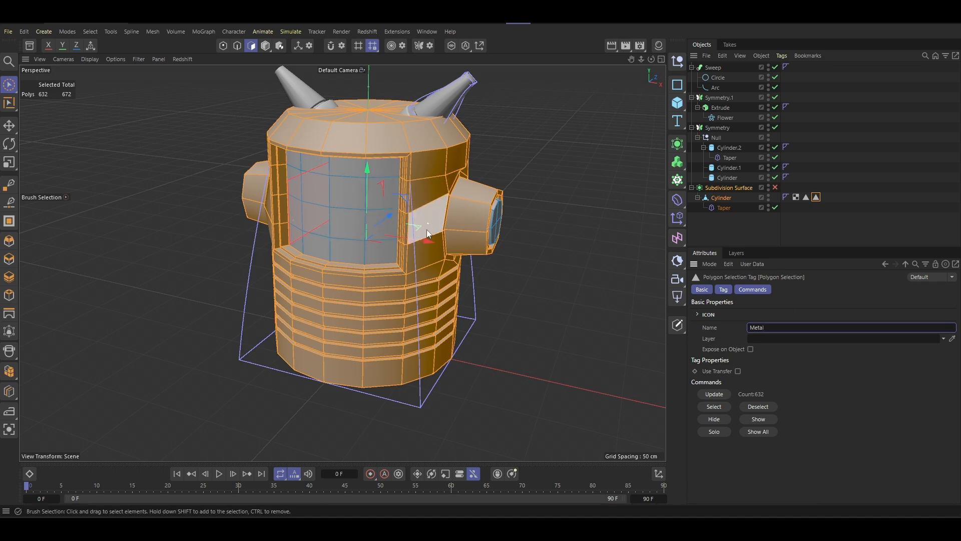
# - Return to model mode with the body's subdivision smoothing turned on and all objects deselected
pyautogui.keyDown('alt'); pyautogui.moveTo(431, 203); pyautogui.dragTo(417, 169); pyautogui.keyUp('alt')
pyautogui.scroll(4, 419, 170)
pyautogui.scroll(-5, 416, 185)
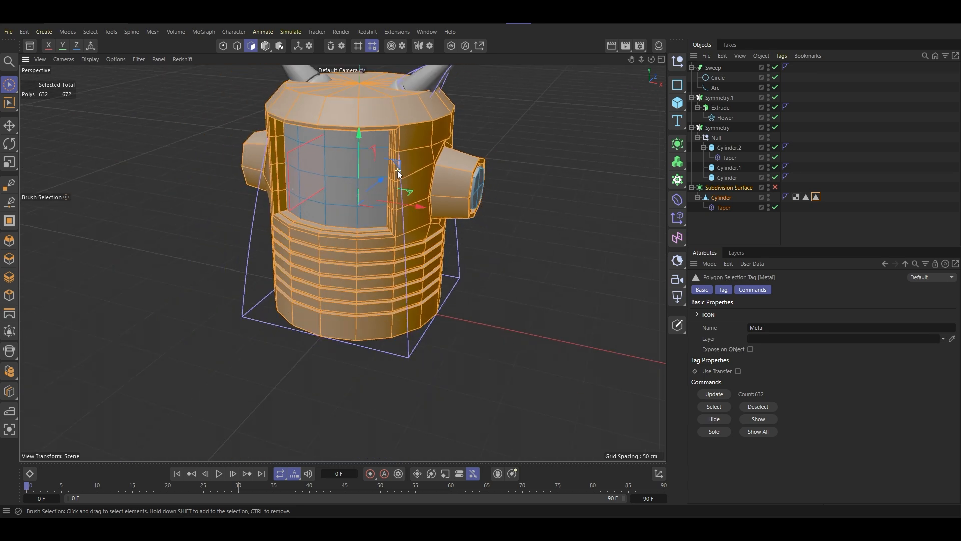
pyautogui.click(265, 48)
pyautogui.press('q')
pyautogui.moveTo(421, 211)
pyautogui.keyDown('alt'); pyautogui.mouseDown()
pyautogui.moveTo(424, 178)
pyautogui.moveTo(421, 209)
pyautogui.mouseUp(); pyautogui.keyUp('alt')
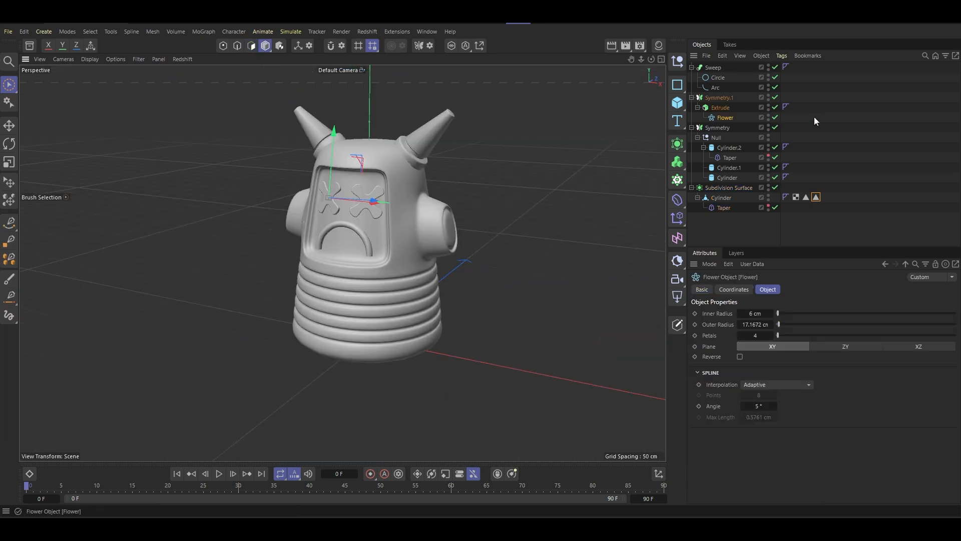
pyautogui.click(814, 121)
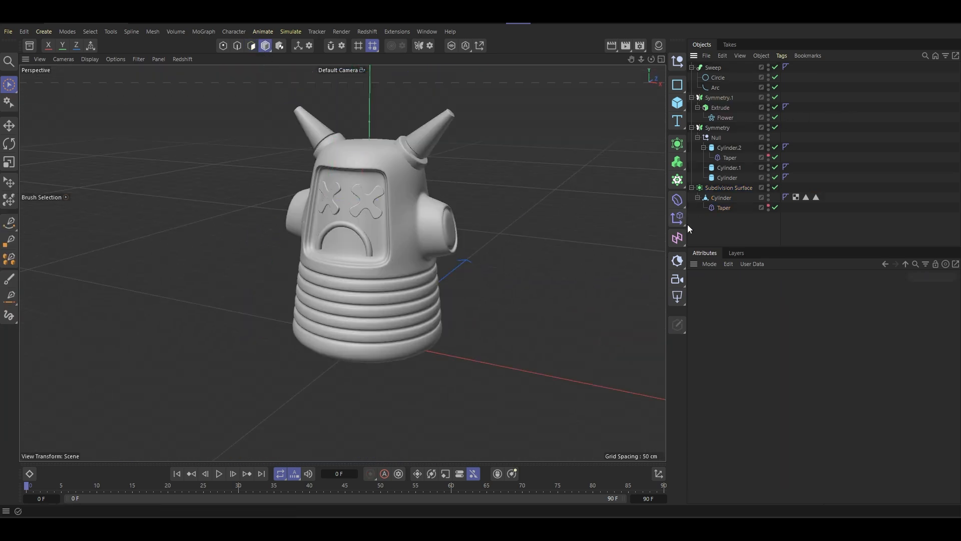
pyautogui.moveTo(685, 226); pyautogui.dragTo(679, 226)
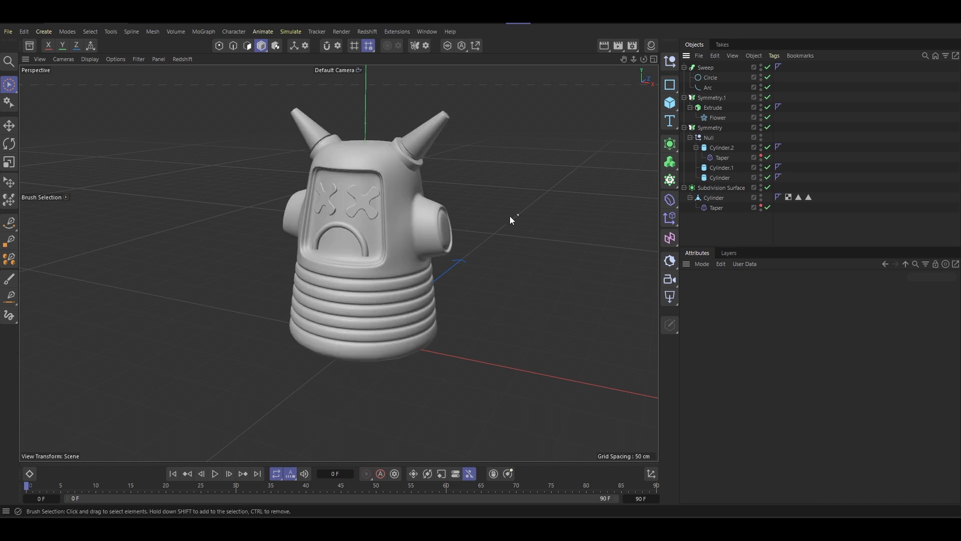
# - Add a cylinder primitive, raise it to the character's height and move it along X to stand beside the character
pyautogui.keyDown('alt'); pyautogui.moveTo(510, 219); pyautogui.dragTo(320, 209); pyautogui.keyUp('alt')
pyautogui.scroll(5, 341, 228)
pyautogui.scroll(-3, 341, 227)
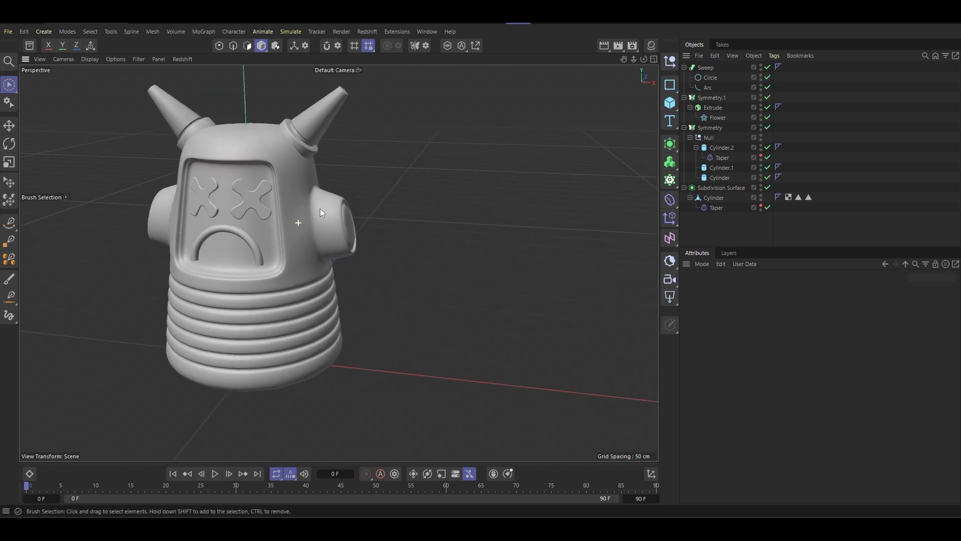
pyautogui.click(671, 107)
pyautogui.click(724, 126)
pyautogui.scroll(-2, 341, 266)
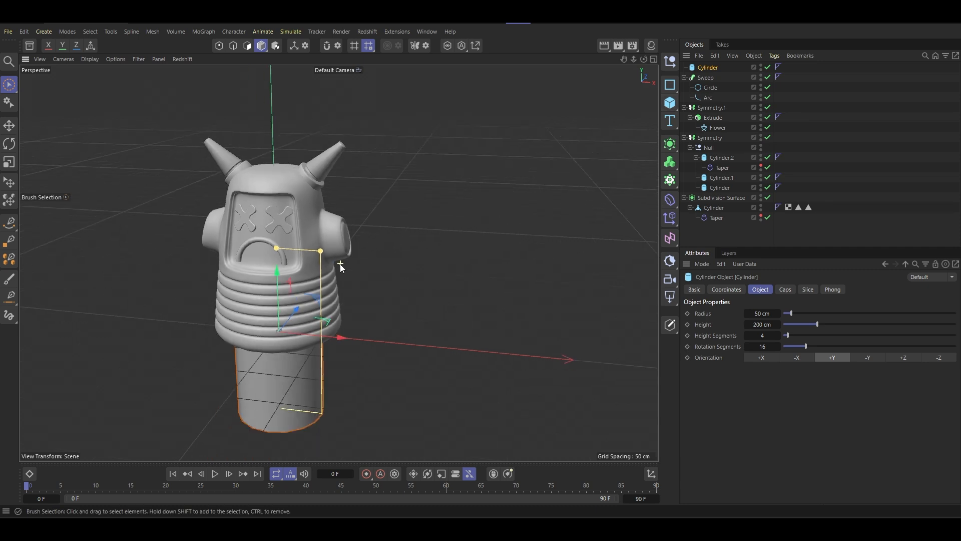
pyautogui.scroll(-2, 340, 267)
pyautogui.press('e')
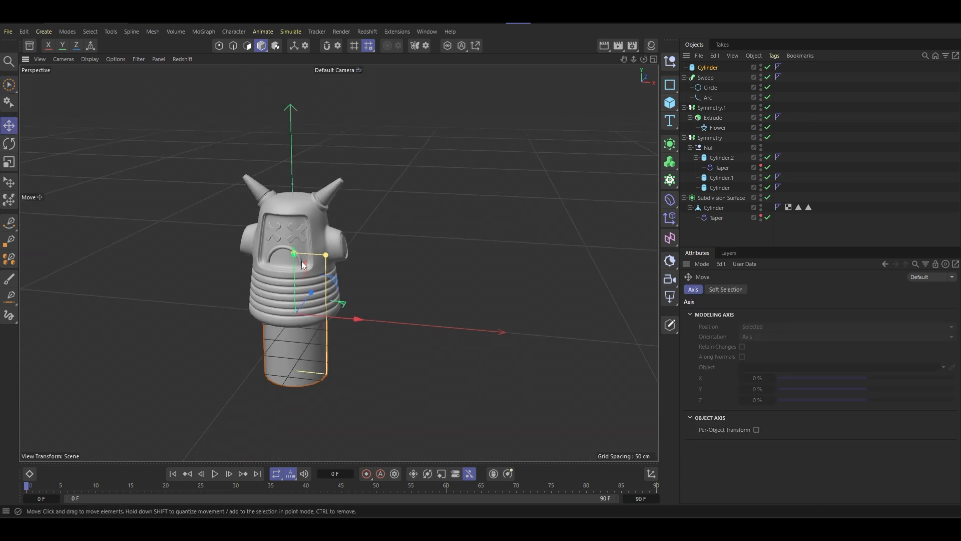
pyautogui.moveTo(303, 264); pyautogui.dragTo(302, 201)
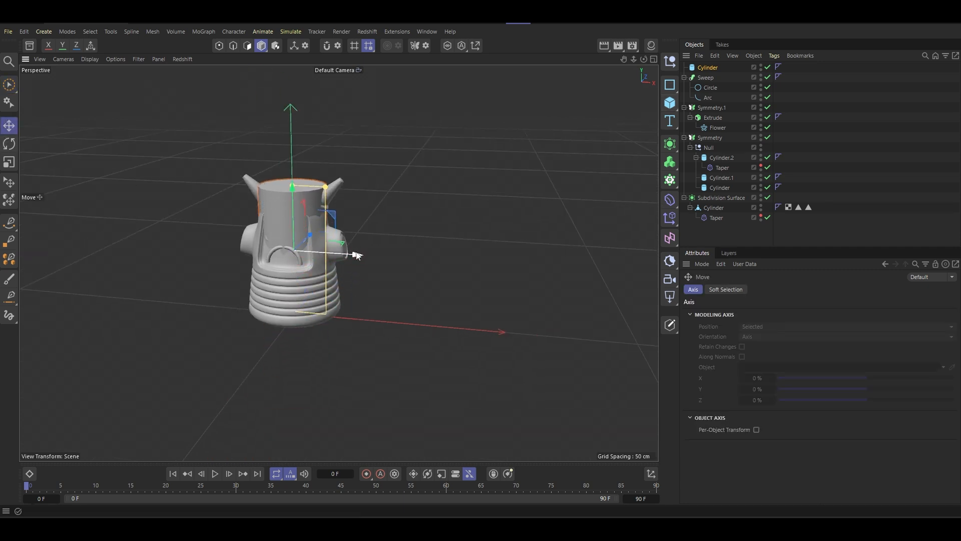
pyautogui.moveTo(357, 256); pyautogui.dragTo(472, 271)
# - Display shading with wireframe lines and shrink the new cylinder's radius to make a thin pole
pyautogui.press('n')
pyautogui.press('b')
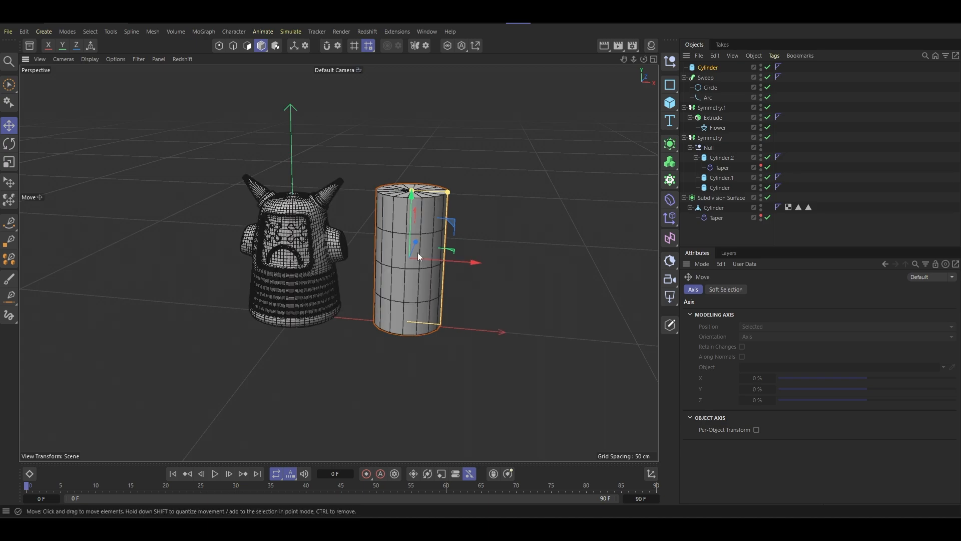
pyautogui.scroll(8, 418, 253)
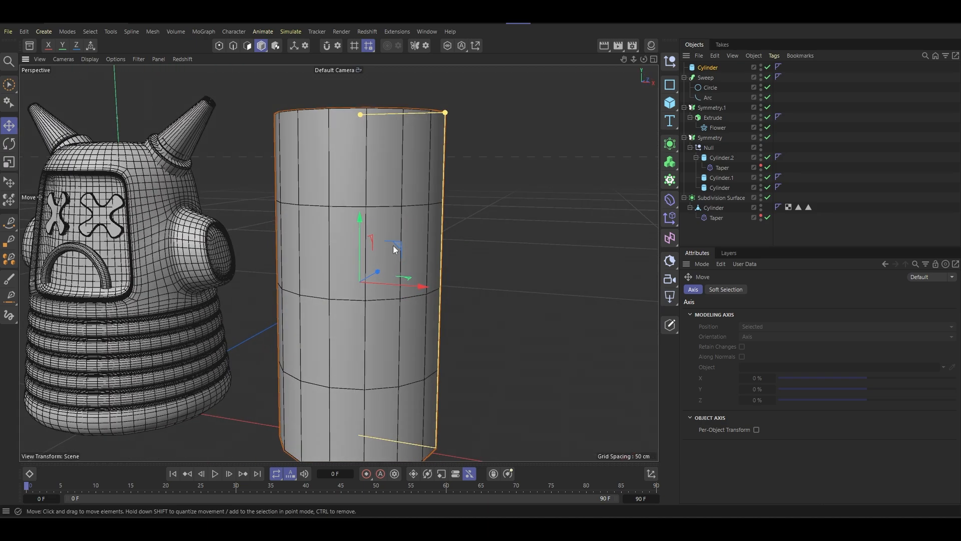
pyautogui.scroll(-6, 395, 249)
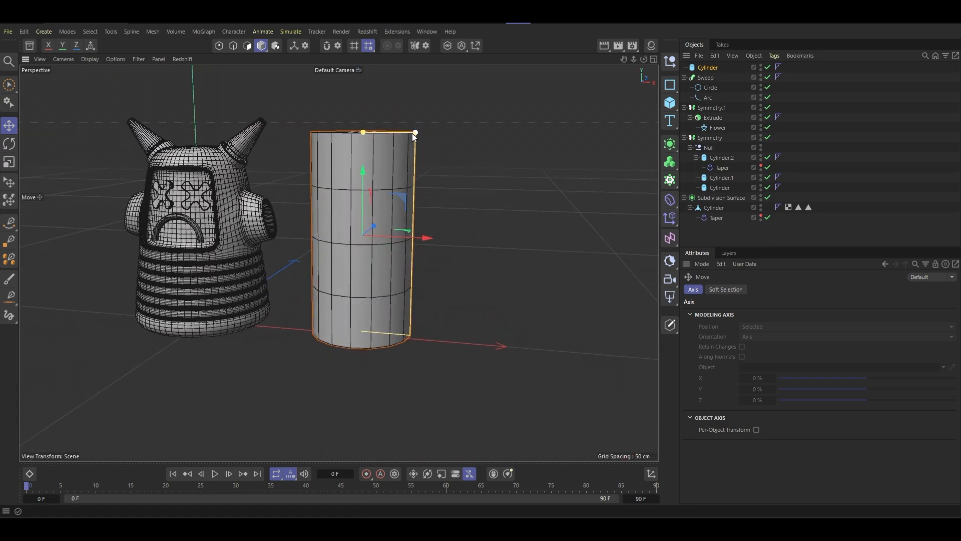
pyautogui.moveTo(415, 134); pyautogui.dragTo(371, 134)
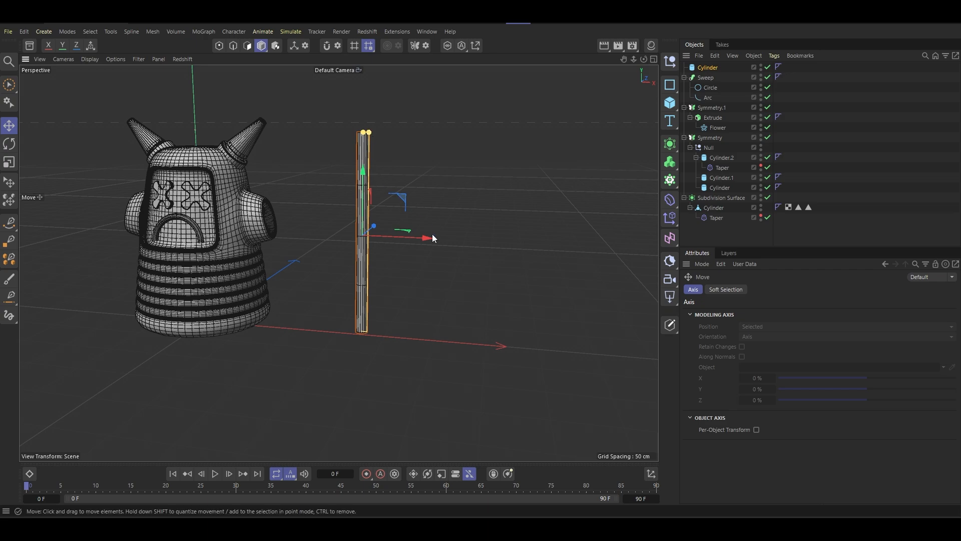
# - Move the thin cylinder along X until it stands next to the character's side stub
pyautogui.moveTo(430, 238); pyautogui.dragTo(343, 236)
pyautogui.scroll(3, 290, 220)
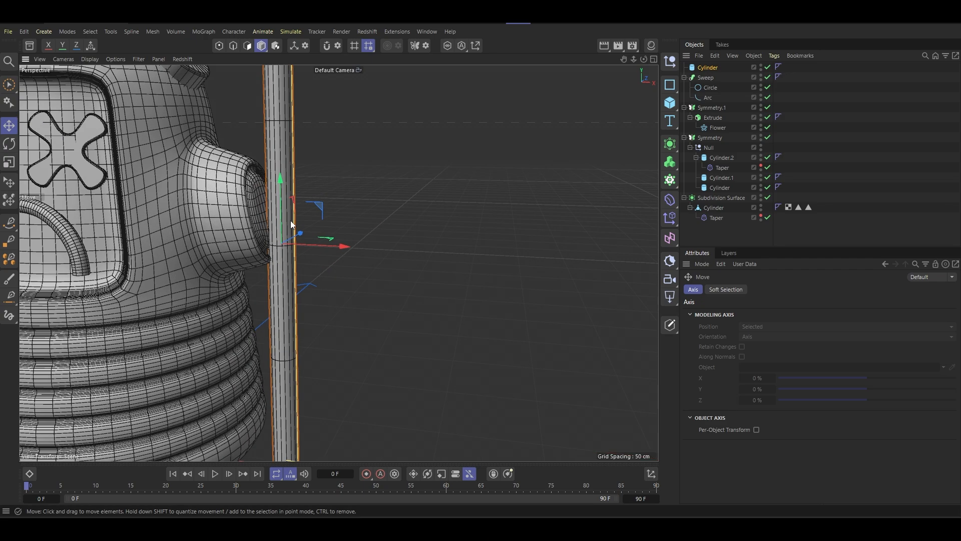
pyautogui.scroll(-5, 296, 217)
pyautogui.keyDown('alt'); pyautogui.moveTo(306, 187); pyautogui.dragTo(402, 278, button='middle'); pyautogui.keyUp('alt')
pyautogui.keyDown('alt'); pyautogui.moveTo(401, 278); pyautogui.dragTo(377, 274); pyautogui.keyUp('alt')
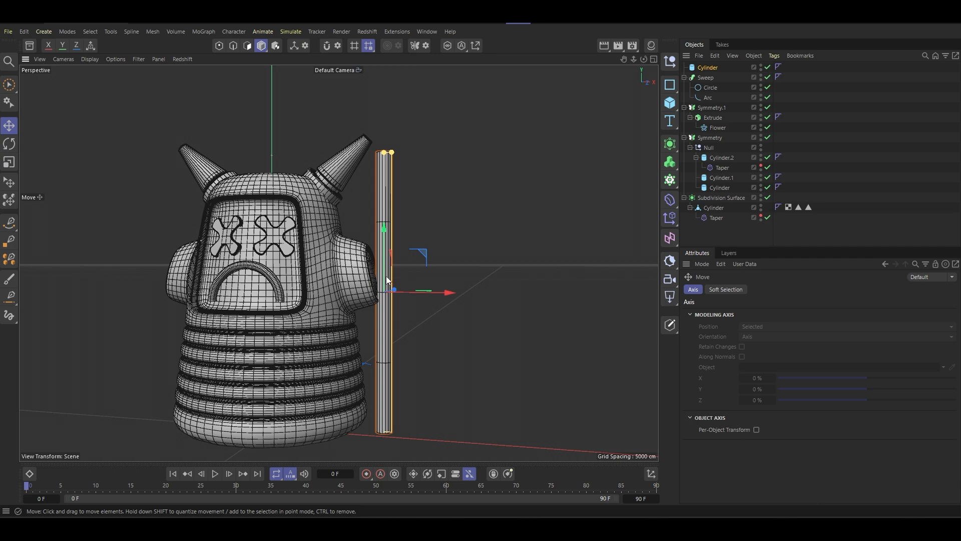
# - Shorten the pole and move it along X farther away from the character's side stub
pyautogui.keyDown('alt'); pyautogui.moveTo(390, 281); pyautogui.dragTo(384, 312); pyautogui.keyUp('alt')
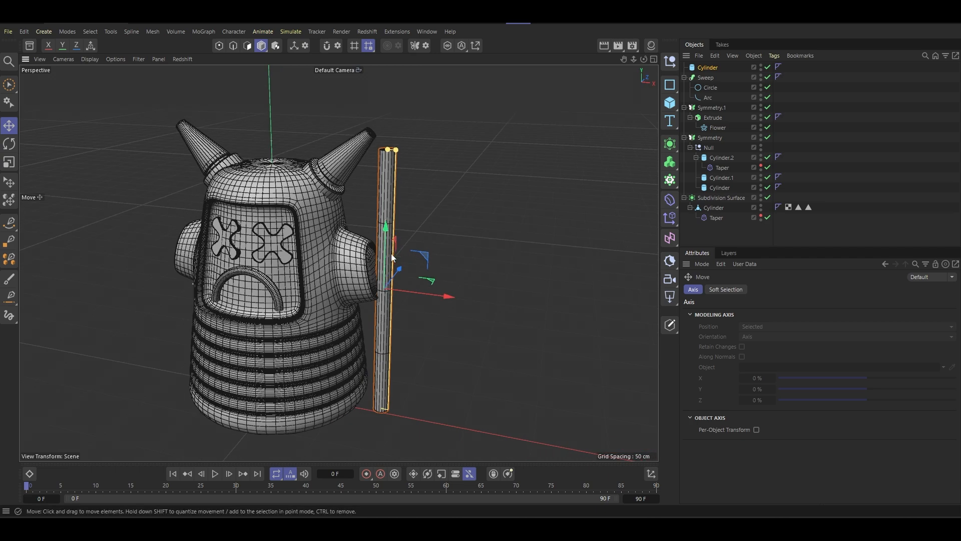
pyautogui.keyDown('alt'); pyautogui.moveTo(392, 254); pyautogui.dragTo(345, 320); pyautogui.keyUp('alt')
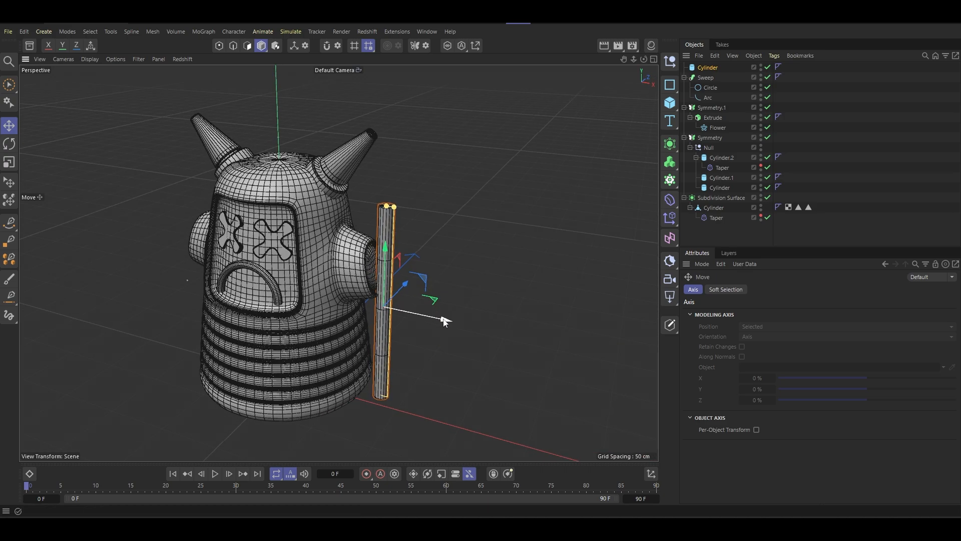
pyautogui.moveTo(444, 320); pyautogui.dragTo(486, 327)
pyautogui.keyDown('alt'); pyautogui.moveTo(451, 318); pyautogui.dragTo(404, 259, button='middle'); pyautogui.keyUp('alt')
pyautogui.scroll(5, 410, 267)
pyautogui.scroll(-5, 413, 277)
pyautogui.keyDown('alt'); pyautogui.moveTo(404, 259); pyautogui.dragTo(405, 232); pyautogui.keyUp('alt')
# - Set the pole's height segments to 8
pyautogui.click(700, 68)
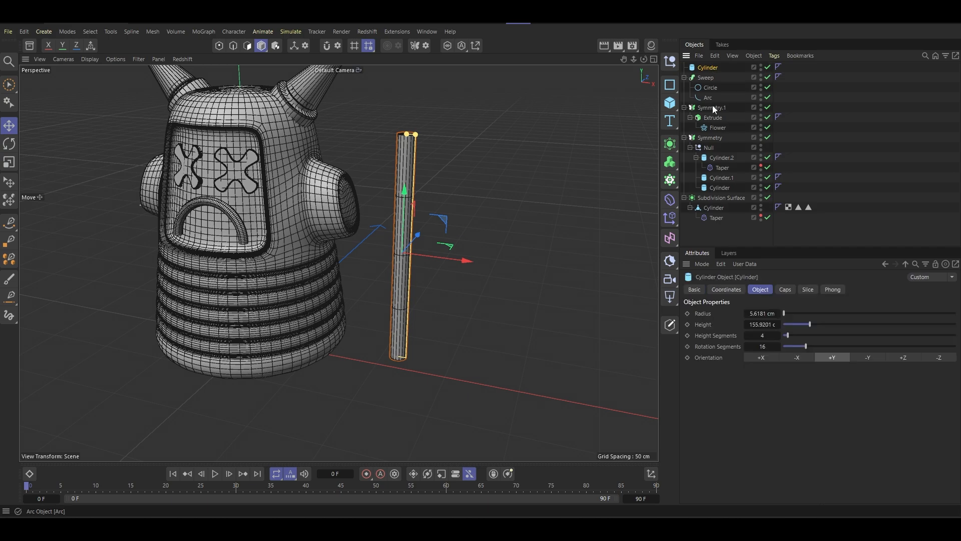
pyautogui.scroll(6, 402, 278)
pyautogui.keyDown('alt'); pyautogui.moveTo(426, 286); pyautogui.dragTo(438, 231, button='middle'); pyautogui.keyUp('alt')
pyautogui.scroll(-5, 439, 231)
pyautogui.doubleClick(764, 335)
pyautogui.write('8')
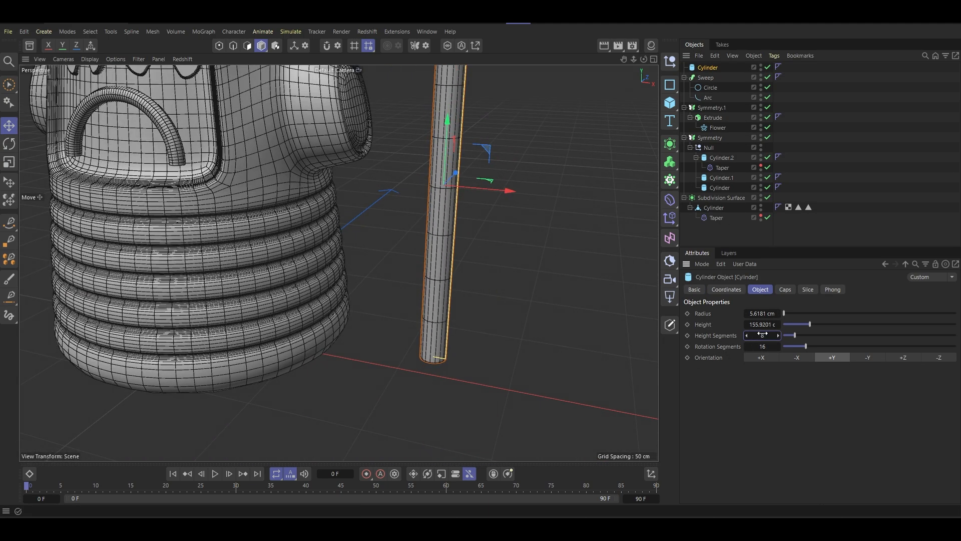
pyautogui.press('Return')
# - Make the pole an editable polygon object and select all the polygons of its bottom cap
pyautogui.scroll(-5, 404, 363)
pyautogui.keyDown('alt'); pyautogui.moveTo(406, 341); pyautogui.dragTo(391, 274); pyautogui.keyUp('alt')
pyautogui.scroll(5, 385, 332)
pyautogui.keyDown('alt'); pyautogui.moveTo(384, 333); pyautogui.dragTo(365, 321); pyautogui.keyUp('alt')
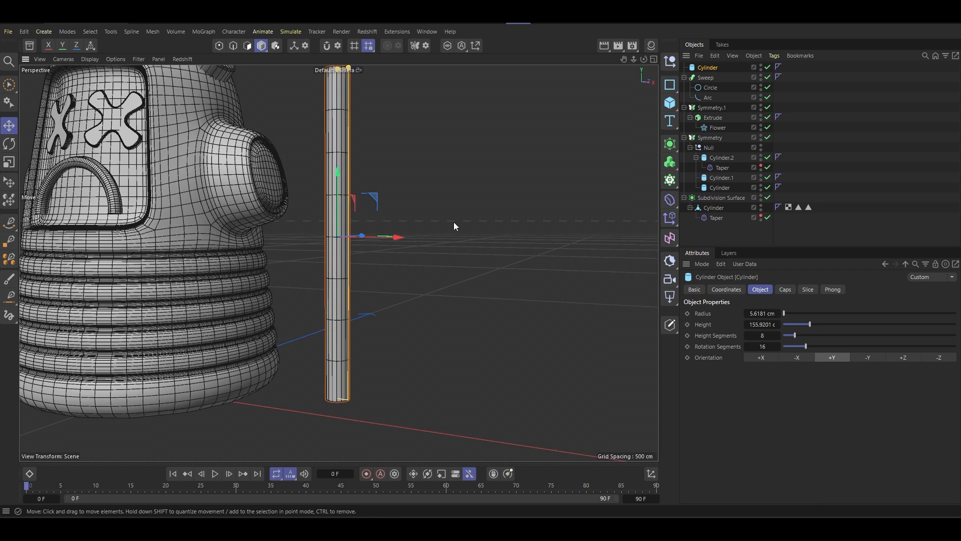
pyautogui.press('c')
pyautogui.keyDown('alt'); pyautogui.moveTo(338, 262); pyautogui.dragTo(330, 320); pyautogui.keyUp('alt')
pyautogui.click(248, 48)
pyautogui.keyDown('alt'); pyautogui.moveTo(340, 230); pyautogui.dragTo(350, 298); pyautogui.keyUp('alt')
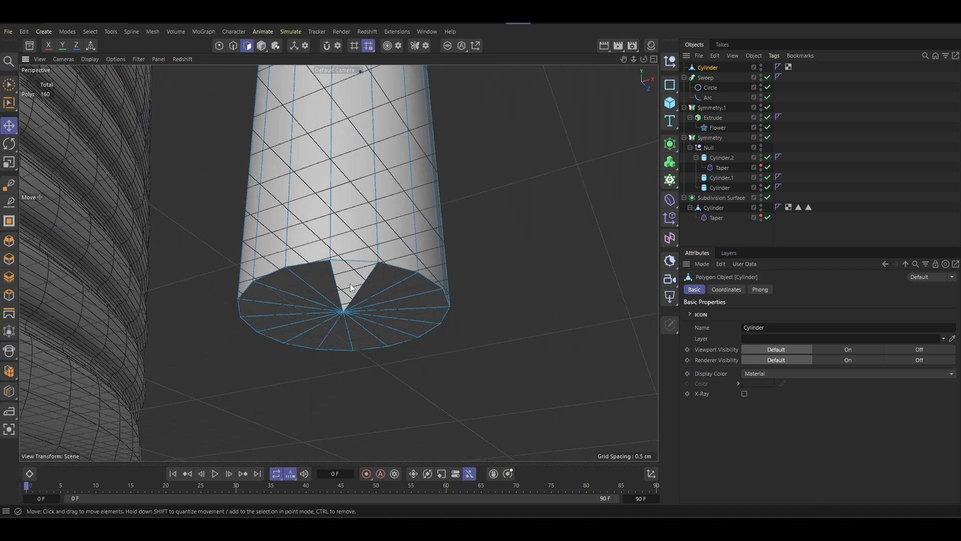
pyautogui.click(350, 283)
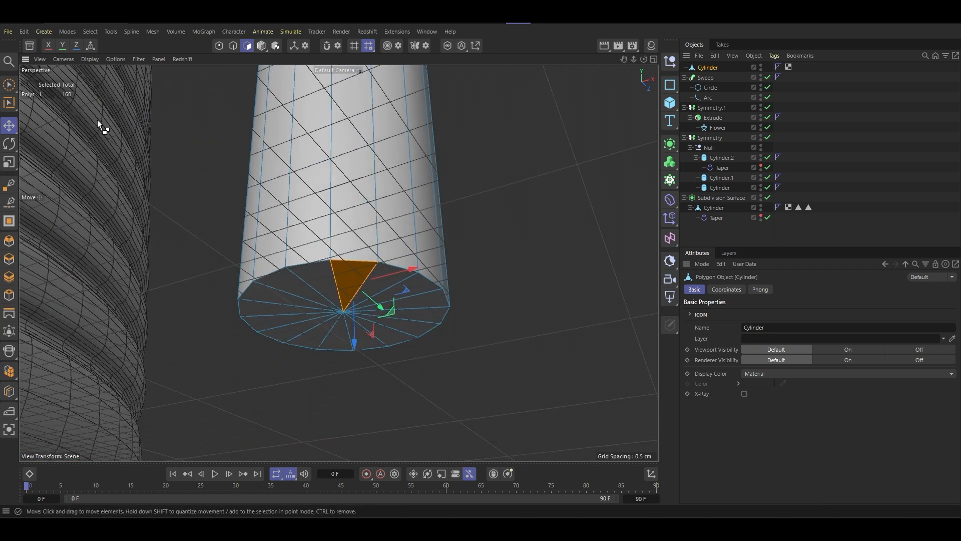
pyautogui.press('9')
pyautogui.moveTo(365, 321)
pyautogui.mouseDown()
pyautogui.moveTo(335, 295)
pyautogui.moveTo(368, 308)
pyautogui.moveTo(353, 303)
pyautogui.moveTo(362, 294)
pyautogui.moveTo(359, 308)
pyautogui.moveTo(188, 358)
pyautogui.moveTo(243, 354)
pyautogui.mouseUp()
# - Scale the selected bottom cap down so the pole's lowest segment tapers to a narrow tip
pyautogui.scroll(-5, 352, 303)
pyautogui.press('t')
pyautogui.scroll(-5, 261, 320)
pyautogui.keyDown('alt'); pyautogui.moveTo(305, 214); pyautogui.dragTo(335, 261, button='middle'); pyautogui.keyUp('alt')
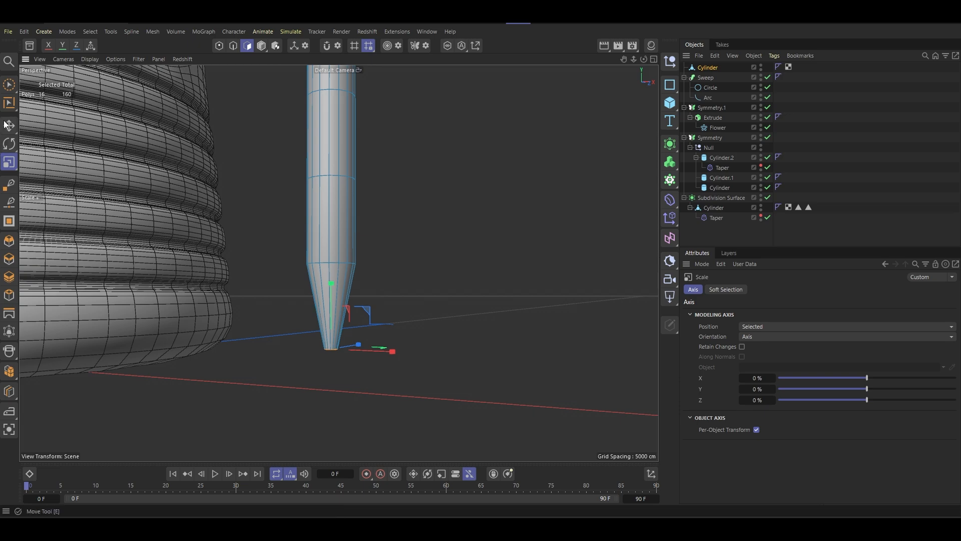
# - Add one loop cut around the pole's tapered tip at an offset of about 45%
pyautogui.click(9, 84)
pyautogui.moveTo(329, 291)
pyautogui.mouseDown()
pyautogui.moveTo(327, 313)
pyautogui.moveTo(394, 316)
pyautogui.moveTo(309, 301)
pyautogui.mouseUp()
pyautogui.scroll(-6, 320, 285)
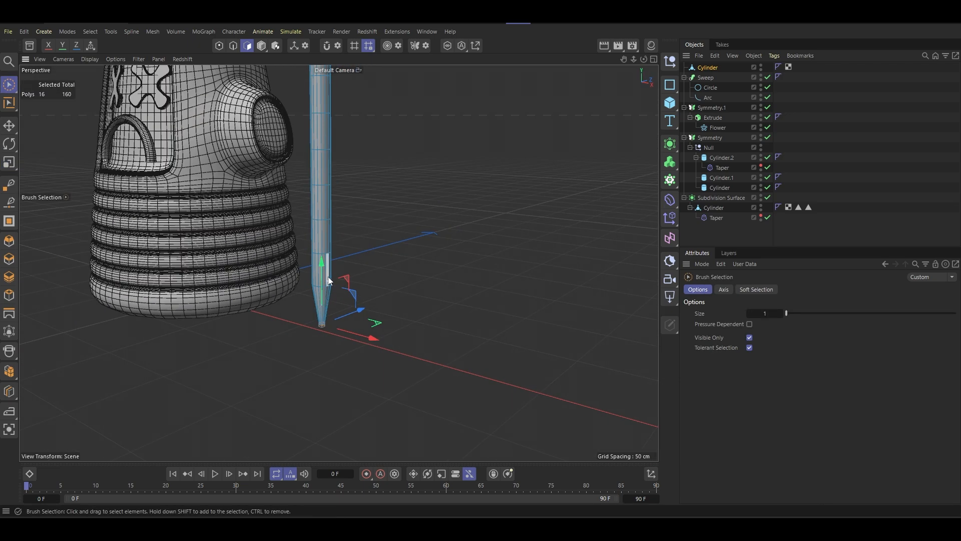
pyautogui.scroll(8, 325, 350)
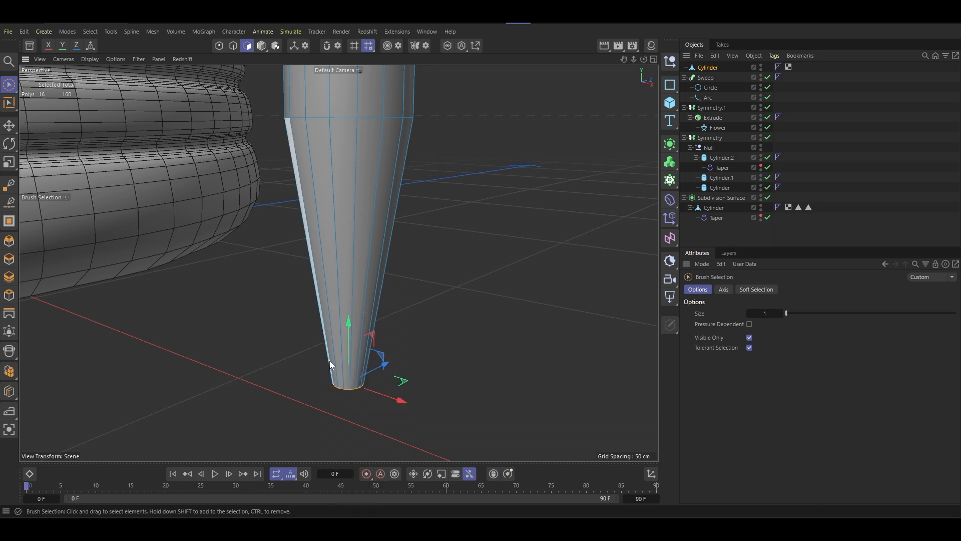
pyautogui.press('k')
pyautogui.press('l')
pyautogui.scroll(3, 347, 336)
pyautogui.scroll(-5, 353, 340)
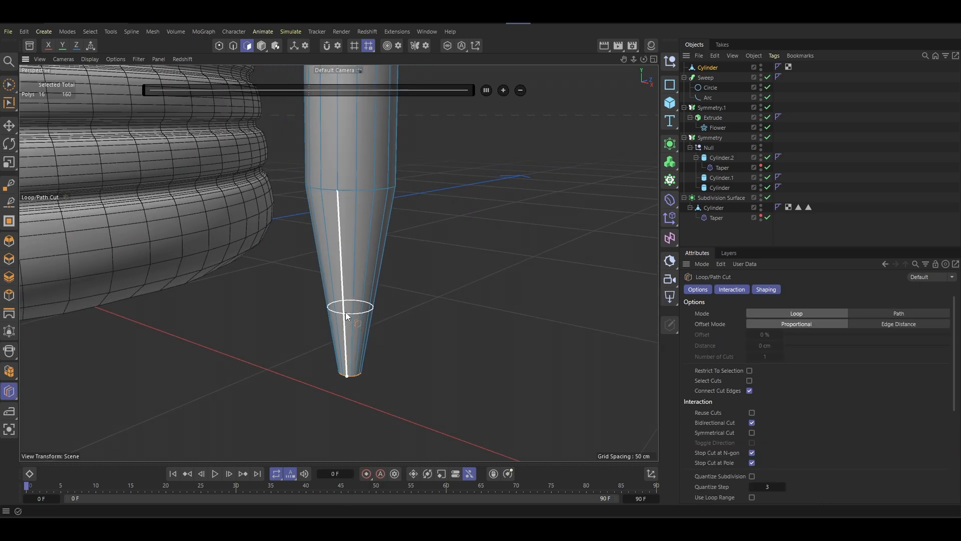
pyautogui.click(344, 298)
pyautogui.moveTo(362, 301)
pyautogui.keyDown('alt'); pyautogui.mouseDown()
pyautogui.moveTo(369, 314)
pyautogui.moveTo(362, 248)
pyautogui.moveTo(383, 230)
pyautogui.moveTo(370, 301)
pyautogui.mouseUp(); pyautogui.keyUp('alt')
pyautogui.scroll(-10, 368, 299)
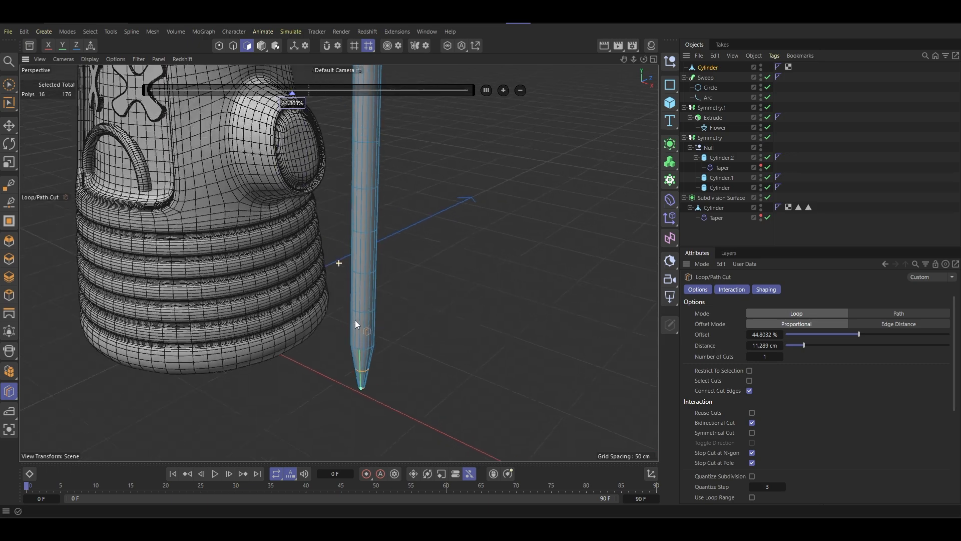
pyautogui.scroll(-3, 355, 206)
pyautogui.keyDown('alt'); pyautogui.moveTo(356, 201); pyautogui.dragTo(327, 253, button='middle'); pyautogui.keyUp('alt')
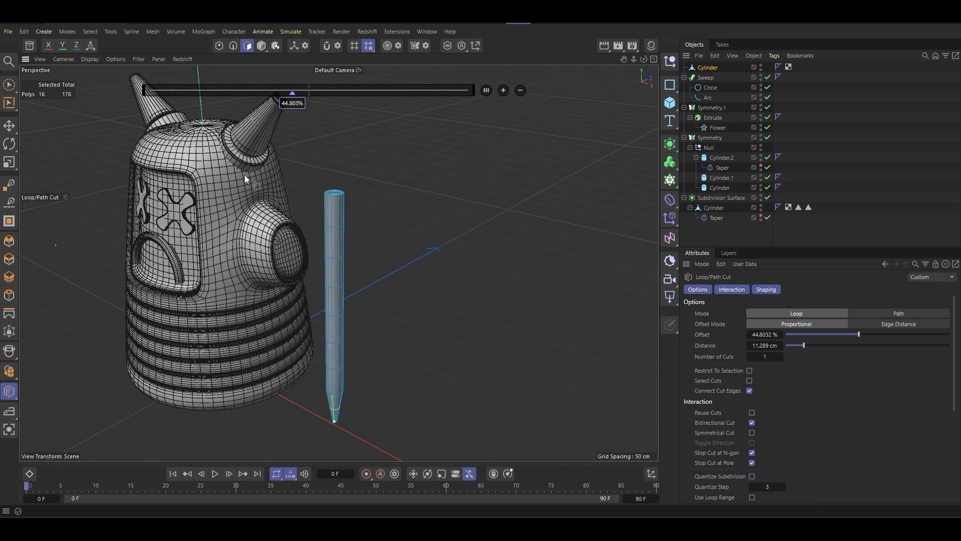
# - Select only the polygons of the pole's top cap with the brush selection
pyautogui.press('space')
pyautogui.scroll(12, 301, 179)
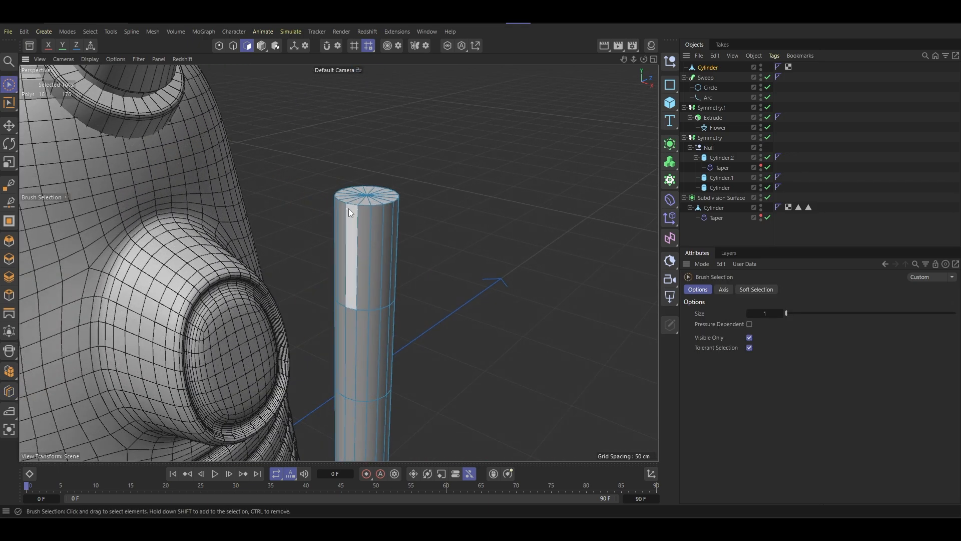
pyautogui.keyDown('alt'); pyautogui.moveTo(386, 208); pyautogui.dragTo(394, 221); pyautogui.keyUp('alt')
pyautogui.keyDown('alt'); pyautogui.moveTo(320, 210); pyautogui.dragTo(236, 271, button='middle'); pyautogui.keyUp('alt')
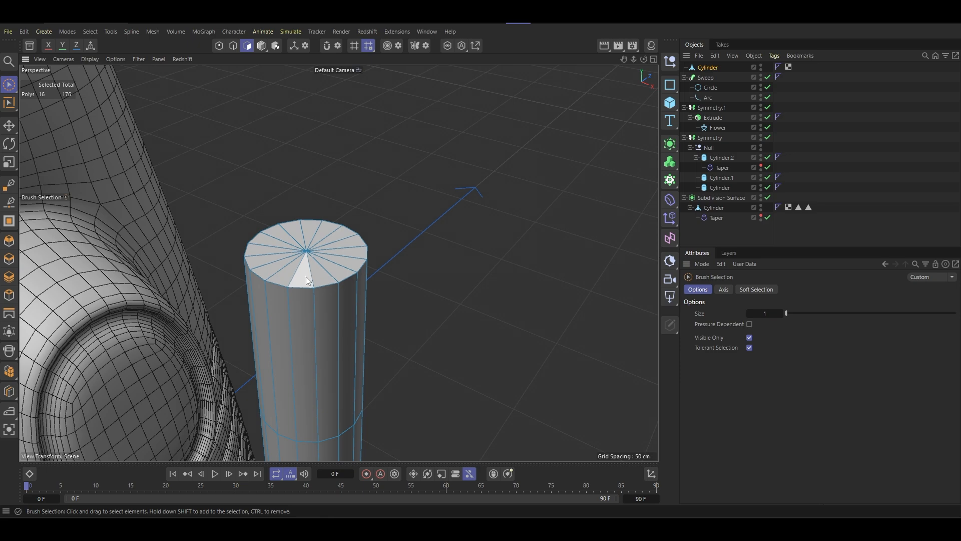
pyautogui.moveTo(293, 273)
pyautogui.mouseDown()
pyautogui.moveTo(290, 261)
pyautogui.moveTo(322, 263)
pyautogui.mouseUp()
pyautogui.scroll(-5, 311, 258)
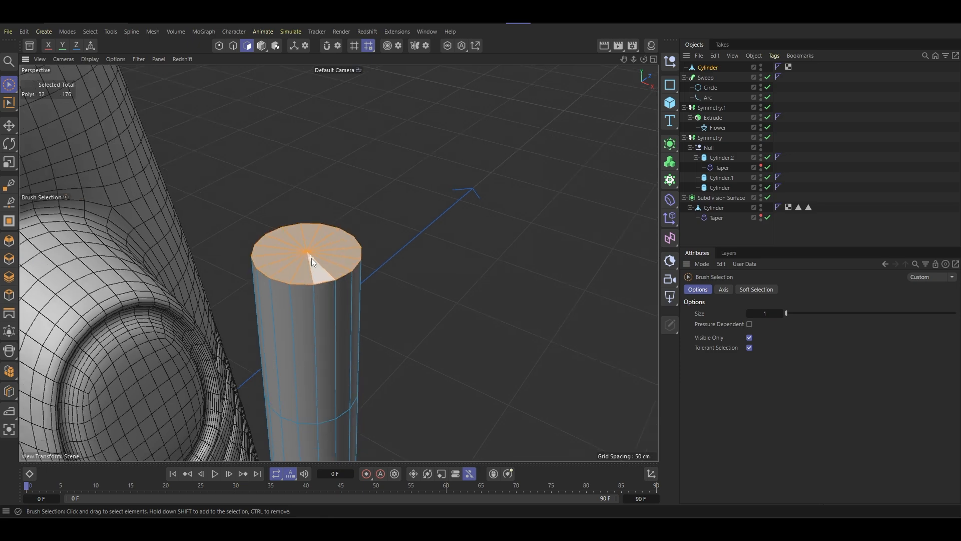
pyautogui.scroll(-5, 308, 256)
pyautogui.keyDown('alt'); pyautogui.moveTo(316, 256); pyautogui.dragTo(323, 195, button='middle'); pyautogui.keyUp('alt')
pyautogui.scroll(5, 319, 219)
pyautogui.moveTo(326, 201)
pyautogui.keyDown('alt'); pyautogui.mouseDown()
pyautogui.moveTo(341, 193)
pyautogui.moveTo(329, 209)
pyautogui.mouseUp(); pyautogui.keyUp('alt')
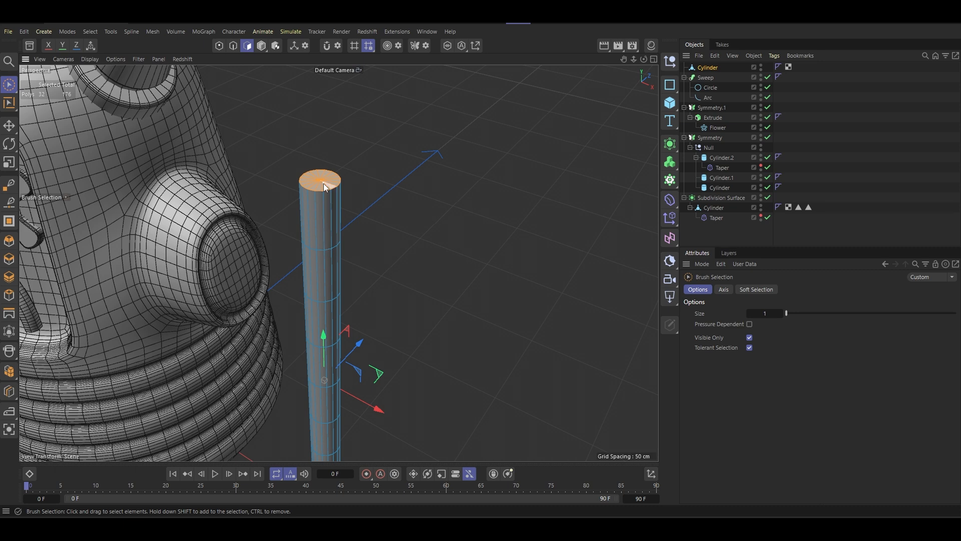
pyautogui.click(324, 187)
pyautogui.scroll(5, 322, 185)
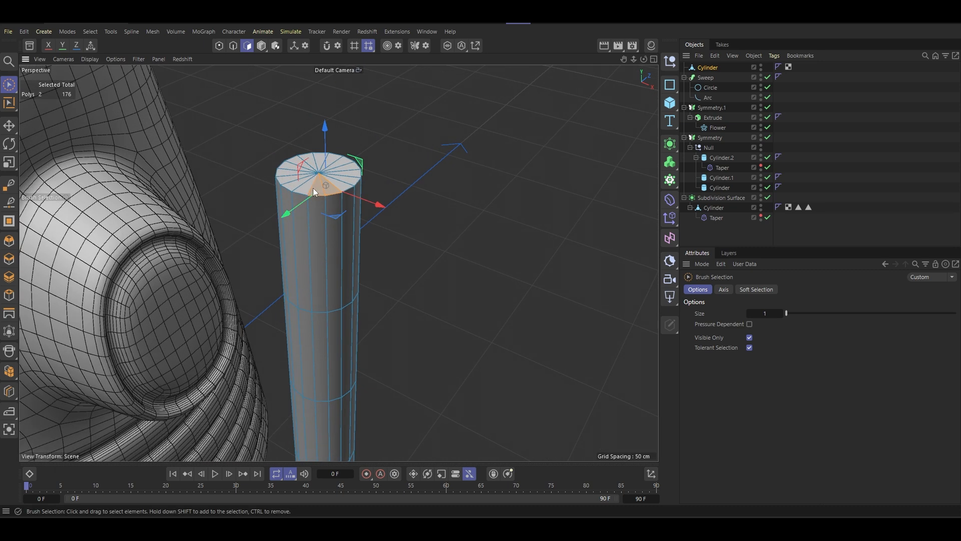
pyautogui.moveTo(314, 187)
pyautogui.keyDown('shift'); pyautogui.mouseDown()
pyautogui.moveTo(333, 181)
pyautogui.moveTo(316, 178)
pyautogui.moveTo(332, 170)
pyautogui.mouseUp(); pyautogui.keyUp('shift')
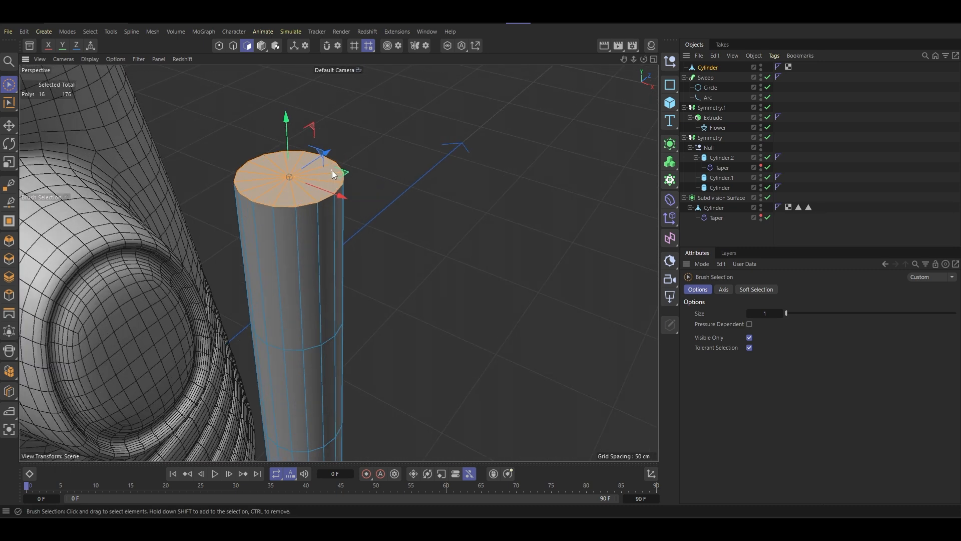
# - Inset the pole's top cap polygons by about 0.31 cm
pyautogui.rightClick(424, 142)
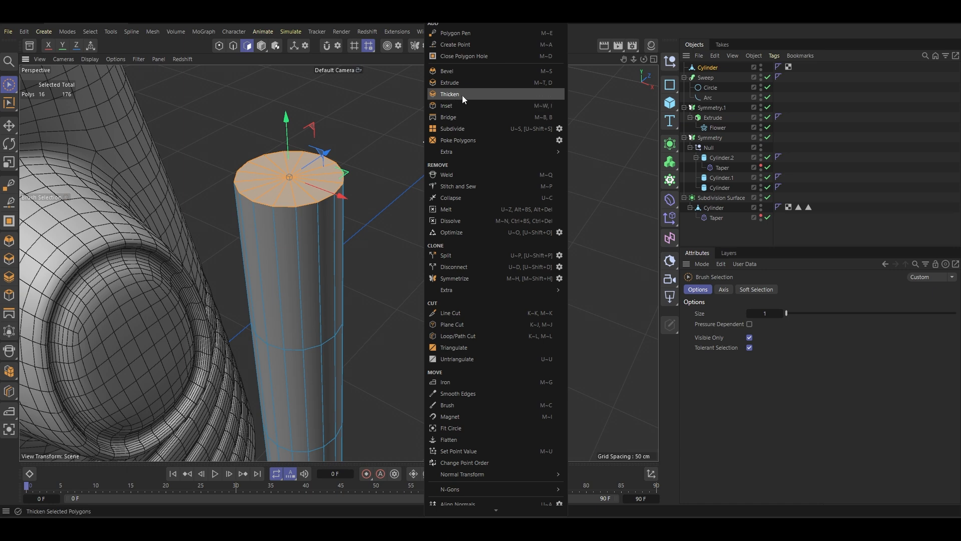
pyautogui.click(453, 105)
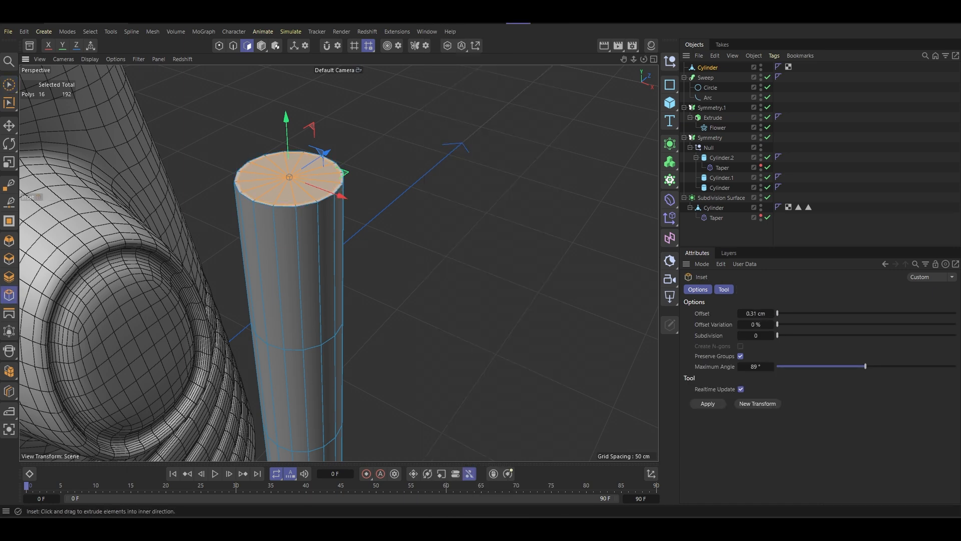
pyautogui.keyDown('alt'); pyautogui.moveTo(316, 190); pyautogui.dragTo(293, 221); pyautogui.keyUp('alt')
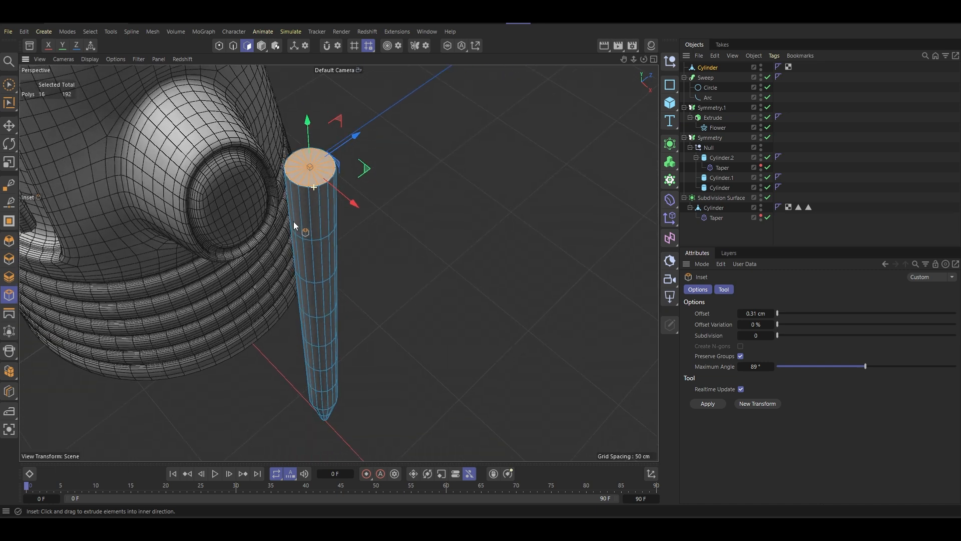
pyautogui.scroll(6, 308, 169)
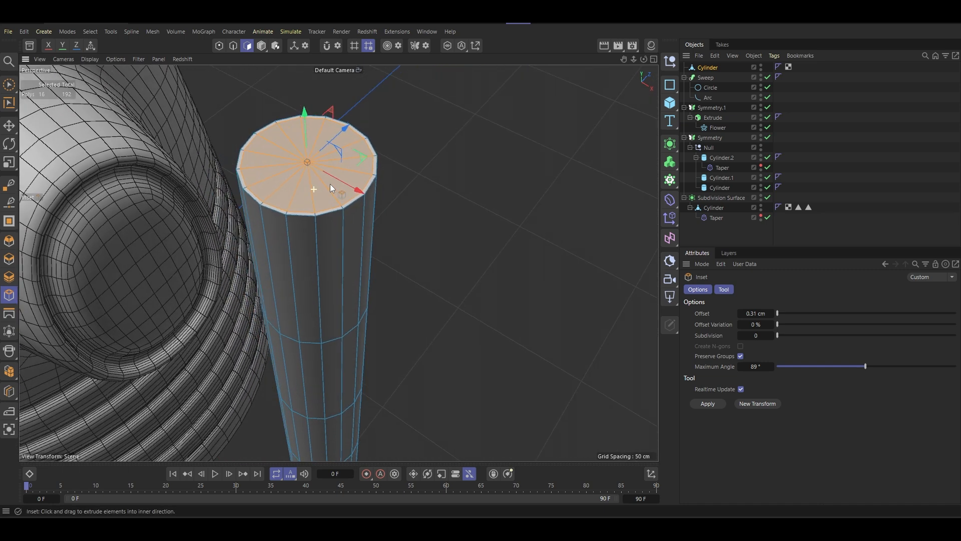
pyautogui.keyDown('alt'); pyautogui.moveTo(329, 184); pyautogui.dragTo(433, 125); pyautogui.keyUp('alt')
# - Extrude the inset cap by about 1.13 cm and raise it along Y to form a slightly narrower upper section
pyautogui.rightClick(434, 125)
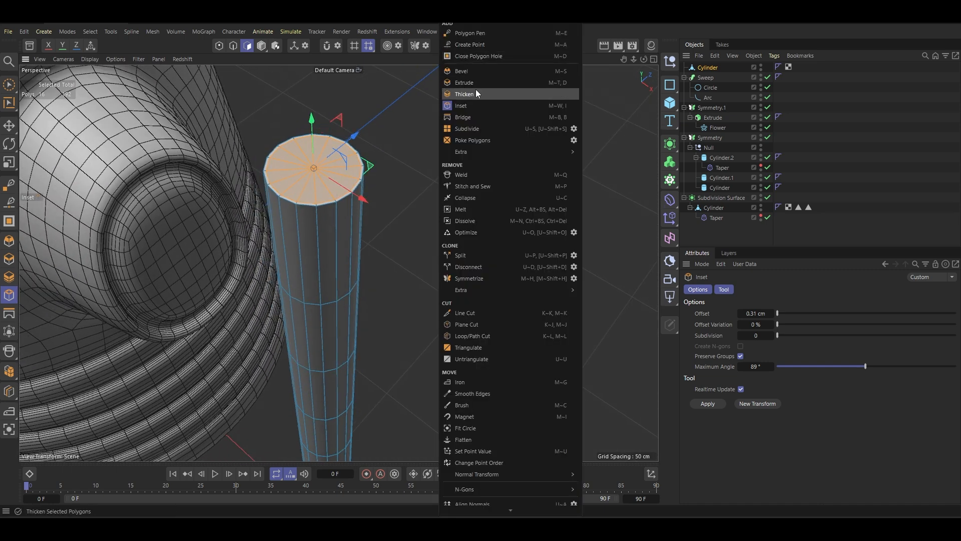
pyautogui.click(465, 83)
pyautogui.moveTo(321, 186)
pyautogui.mouseDown()
pyautogui.moveTo(318, 249)
pyautogui.moveTo(327, 170)
pyautogui.mouseUp()
pyautogui.moveTo(318, 120); pyautogui.dragTo(317, 63)
pyautogui.scroll(-11, 335, 189)
pyautogui.keyDown('alt'); pyautogui.moveTo(330, 209); pyautogui.dragTo(353, 197, button='middle'); pyautogui.keyUp('alt')
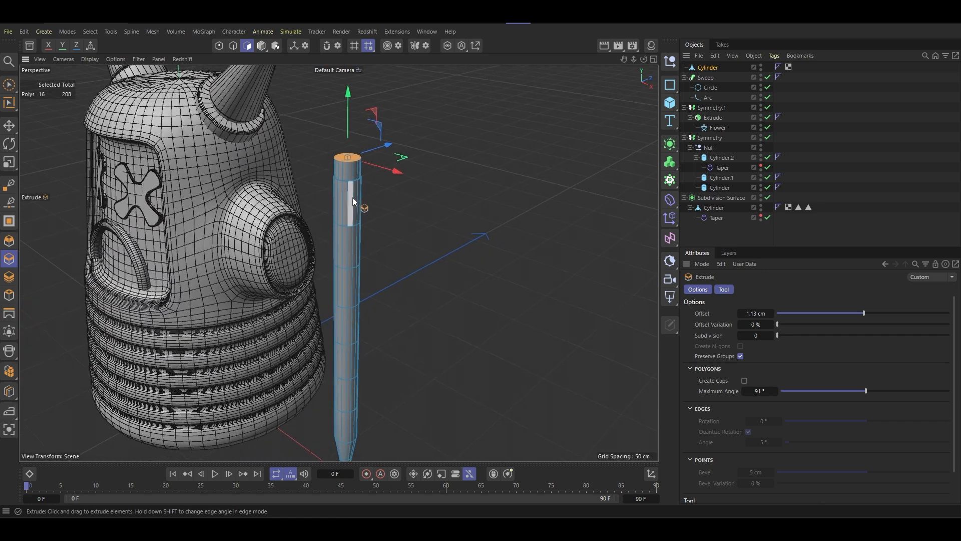
pyautogui.keyDown('alt'); pyautogui.moveTo(352, 198); pyautogui.dragTo(336, 205); pyautogui.keyUp('alt')
pyautogui.moveTo(355, 126); pyautogui.dragTo(380, 173)
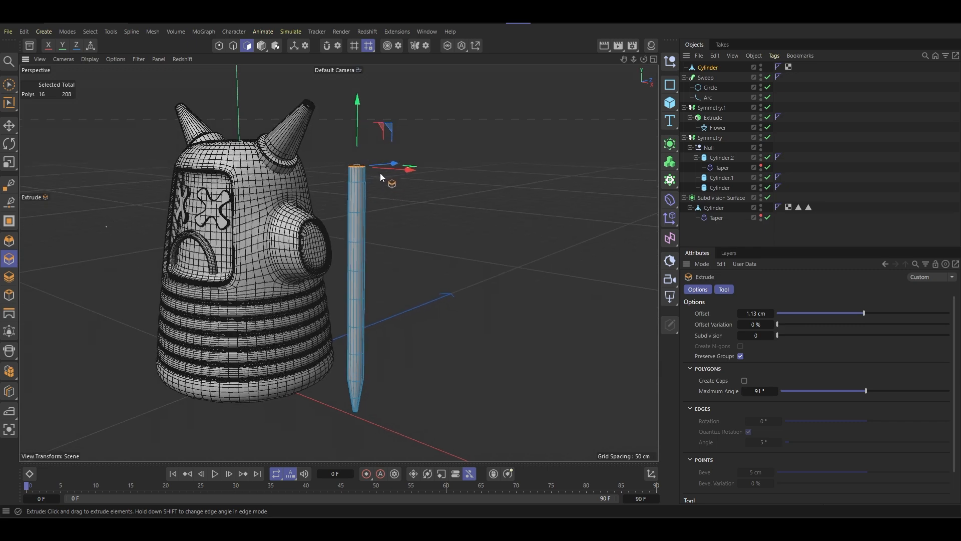
pyautogui.moveTo(356, 140); pyautogui.dragTo(357, 137)
# - Inset the end face of the narrower upper section by about 0.19 cm
pyautogui.scroll(5, 341, 179)
pyautogui.keyDown('alt'); pyautogui.moveTo(382, 194); pyautogui.dragTo(370, 285); pyautogui.keyUp('alt')
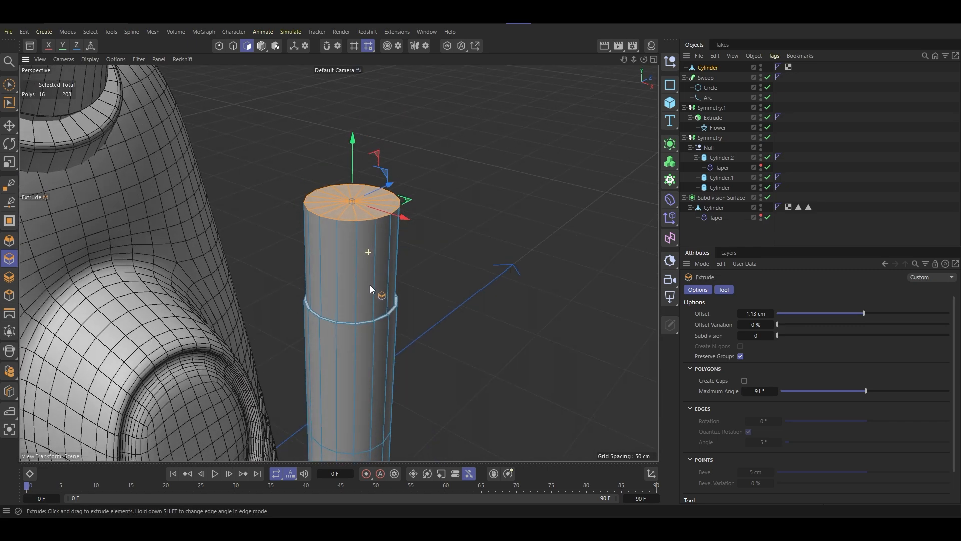
pyautogui.rightClick(472, 214)
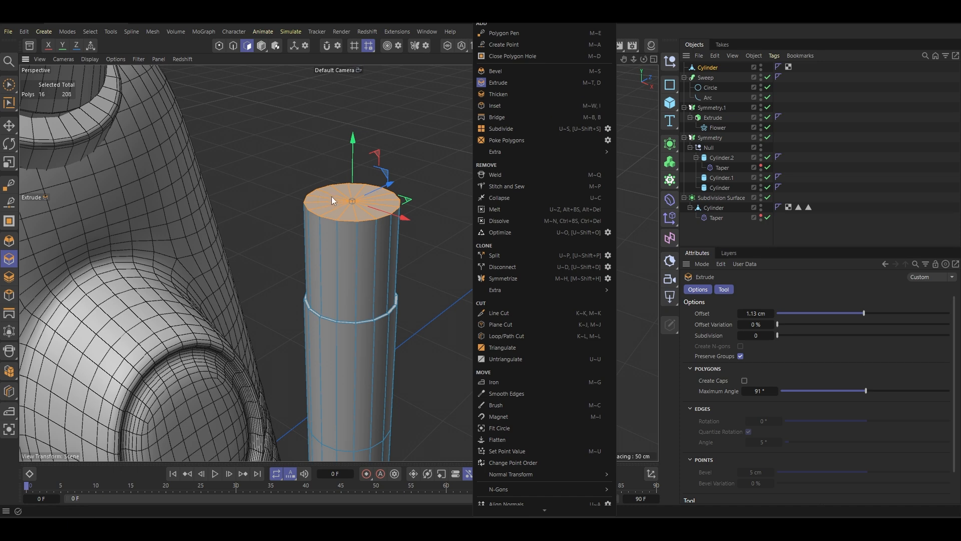
pyautogui.press('Escape')
pyautogui.scroll(6, 365, 252)
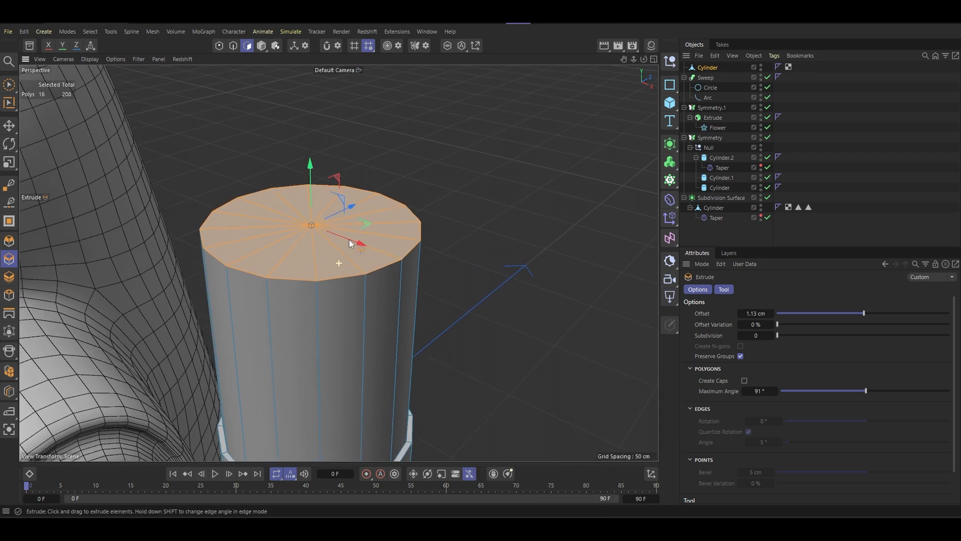
pyautogui.rightClick(452, 134)
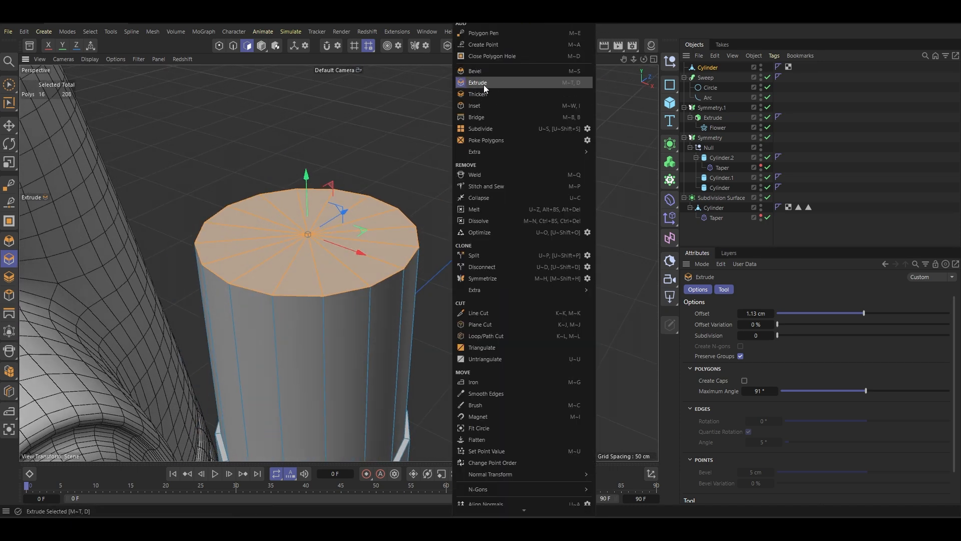
pyautogui.click(482, 110)
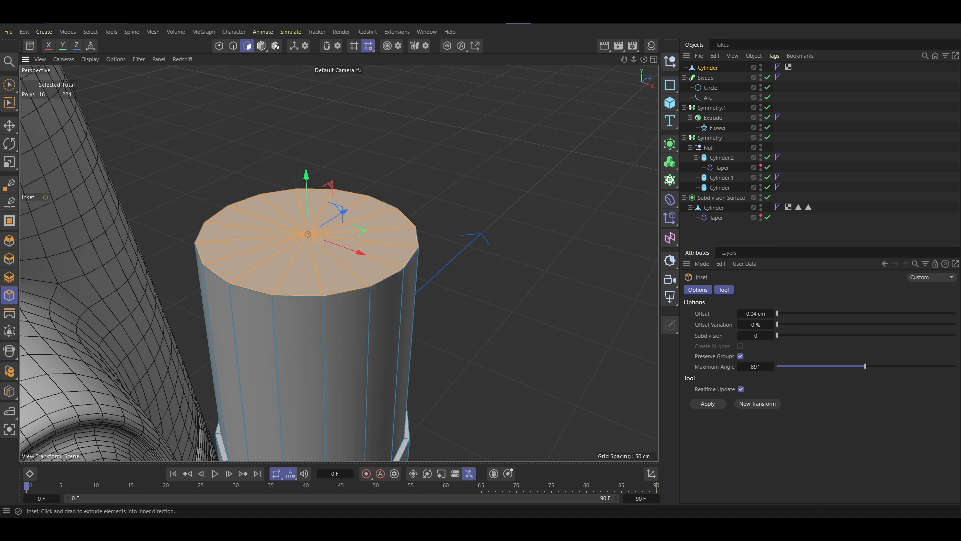
pyautogui.scroll(-2, 379, 274)
# - Extrude the newly inset face by about 1.47 cm and raise it along Y as a second narrowed section
pyautogui.rightClick(464, 73)
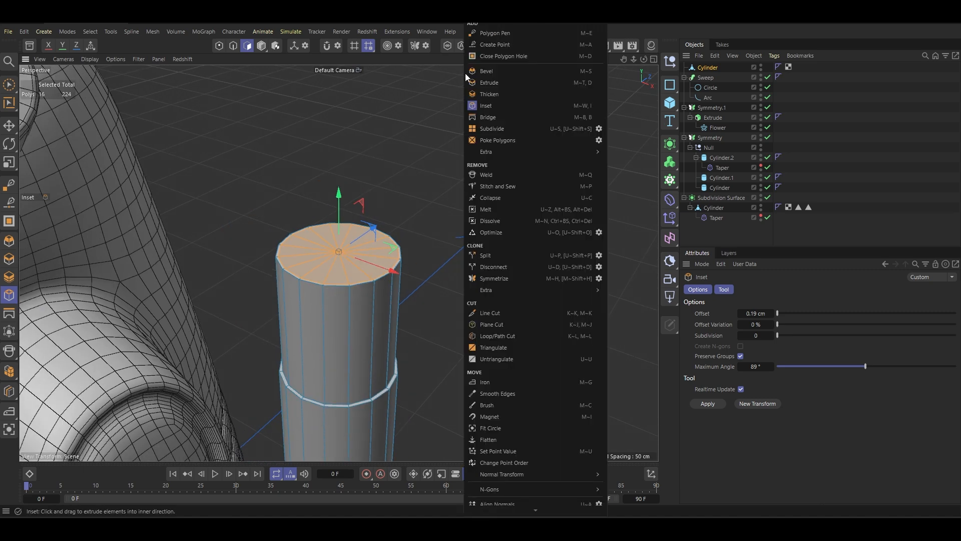
pyautogui.click(499, 82)
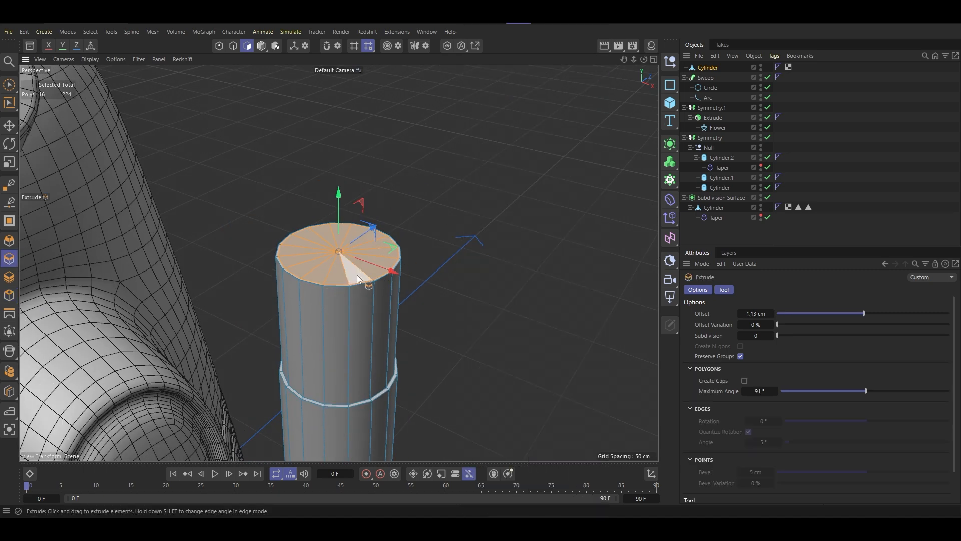
pyautogui.moveTo(357, 275); pyautogui.dragTo(347, 279)
pyautogui.scroll(-5, 347, 280)
pyautogui.moveTo(345, 221); pyautogui.dragTo(345, 182)
# - Inset the pencil's top end face by about 1.28 cm and raise it slightly along Y to round off the eraser end
pyautogui.scroll(6, 363, 232)
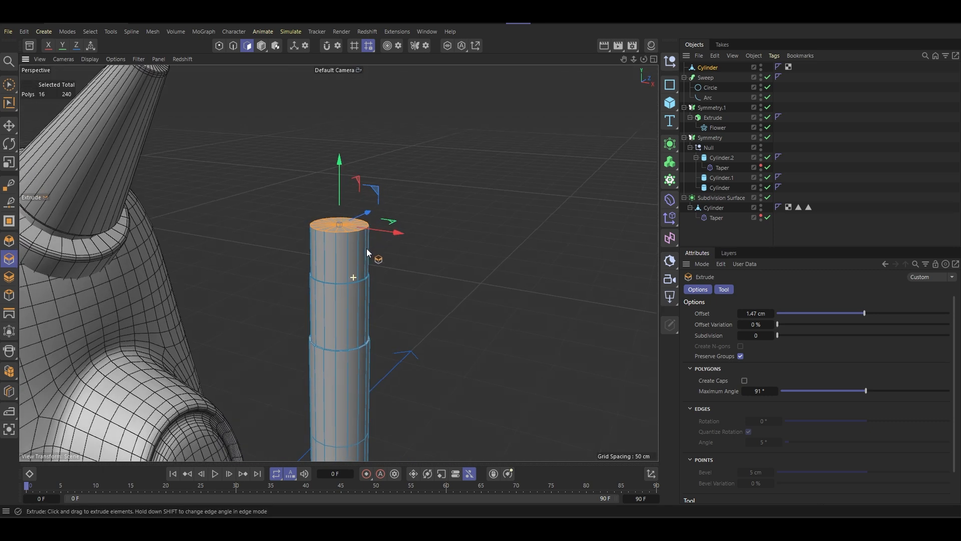
pyautogui.rightClick(445, 210)
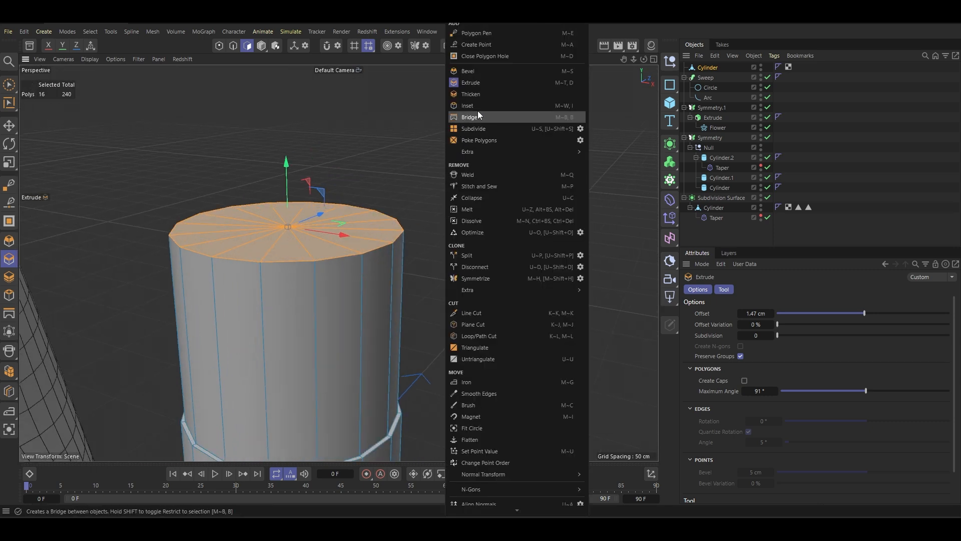
pyautogui.click(492, 105)
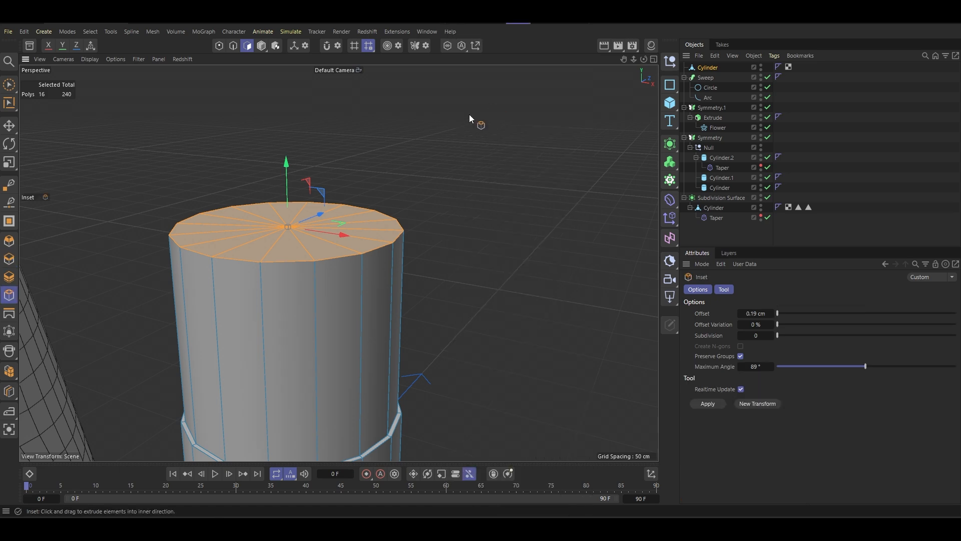
pyautogui.moveTo(372, 245); pyautogui.dragTo(290, 95)
pyautogui.scroll(-5, 337, 188)
pyautogui.scroll(-10, 337, 190)
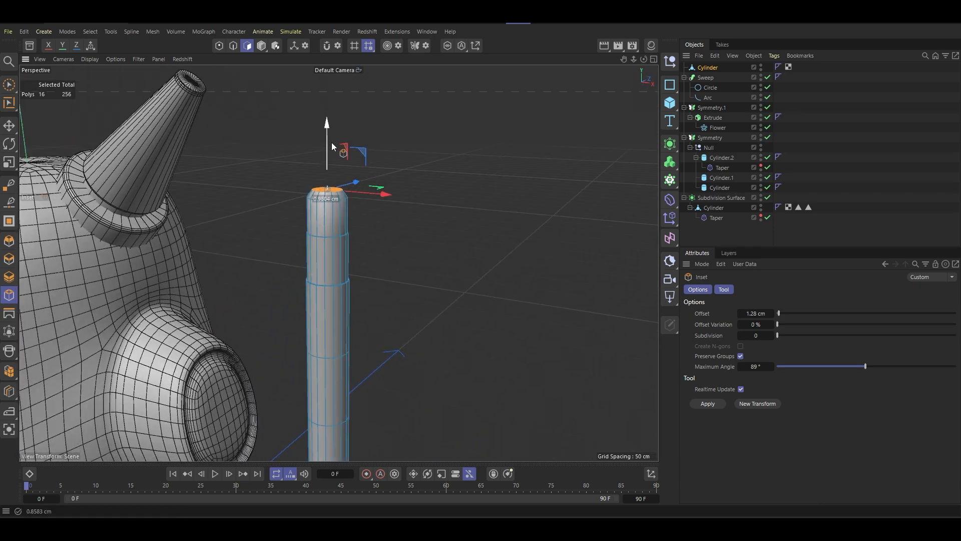
# - Center the pencil's axis on all of its points with Axis Center
pyautogui.scroll(3, 334, 196)
pyautogui.scroll(3, 336, 199)
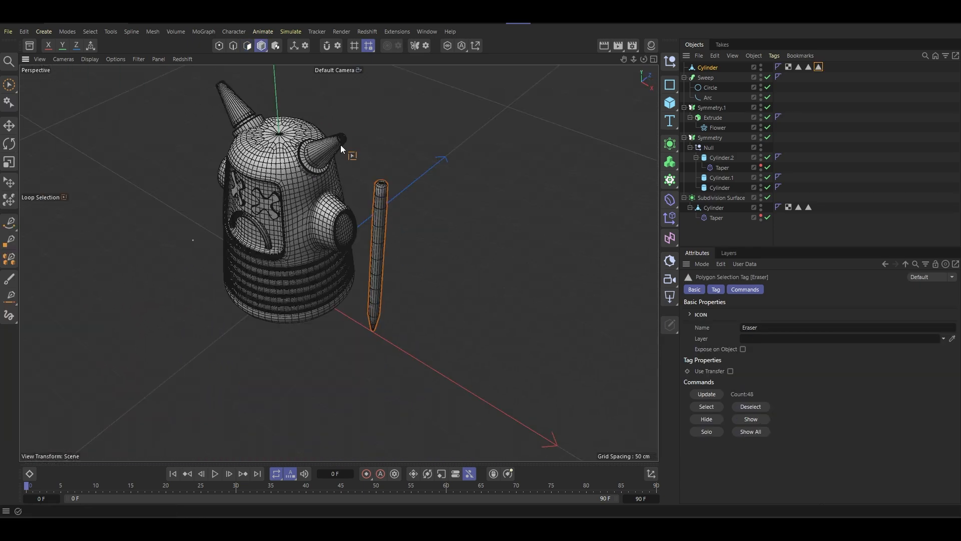
pyautogui.click(476, 46)
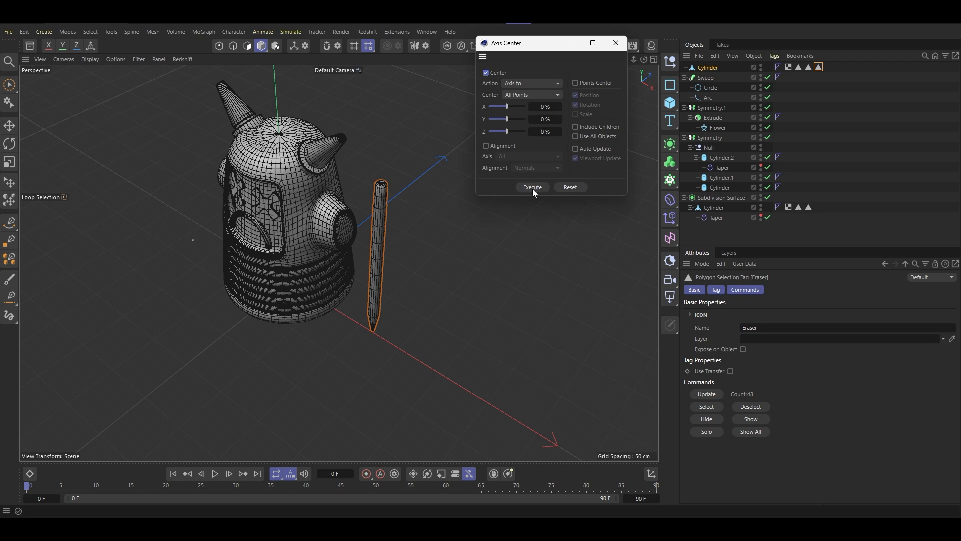
pyautogui.click(621, 43)
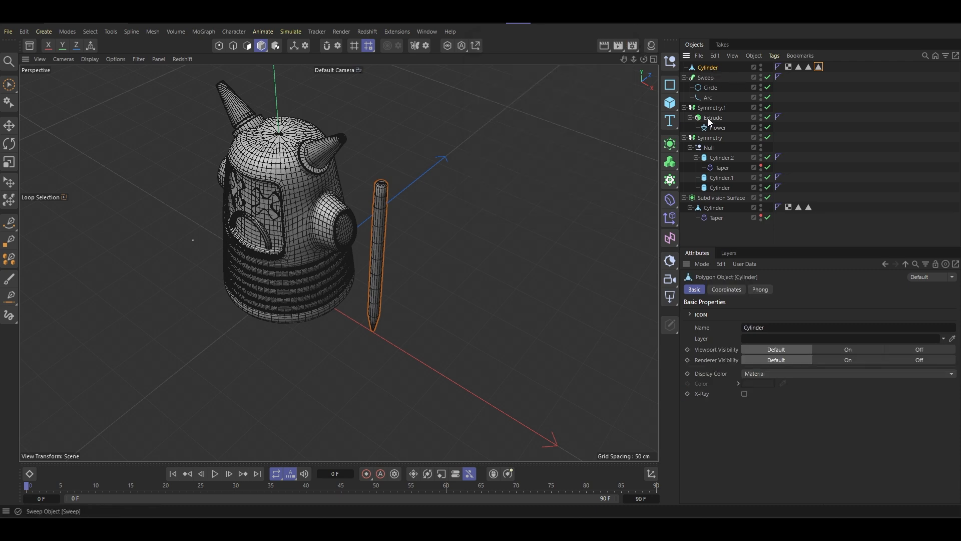
# - Put the pencil in a Subdivision Surface and set both the viewport and renderer subdivision to 1
pyautogui.keyDown('alt'); pyautogui.click(671, 144); pyautogui.keyUp('alt')
pyautogui.scroll(8, 391, 200)
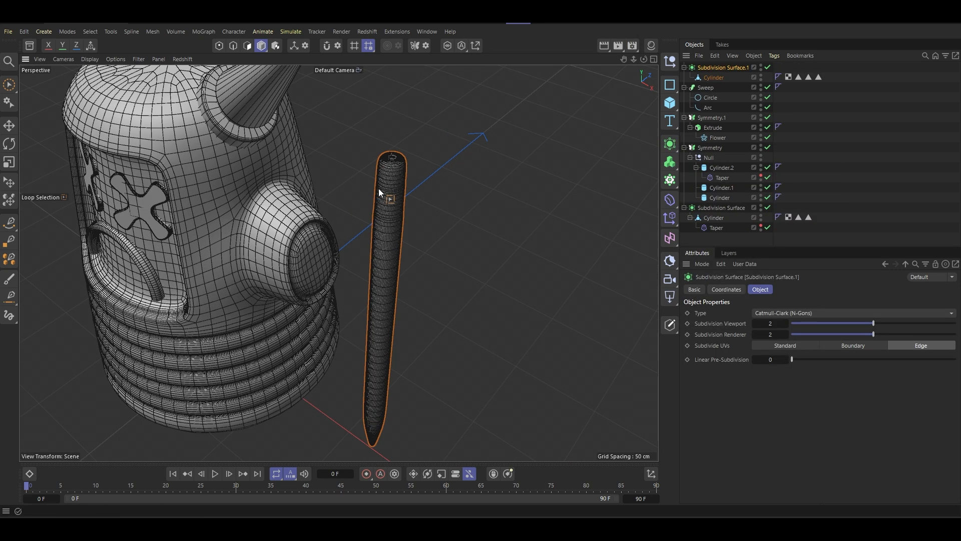
pyautogui.click(825, 324)
pyautogui.click(827, 335)
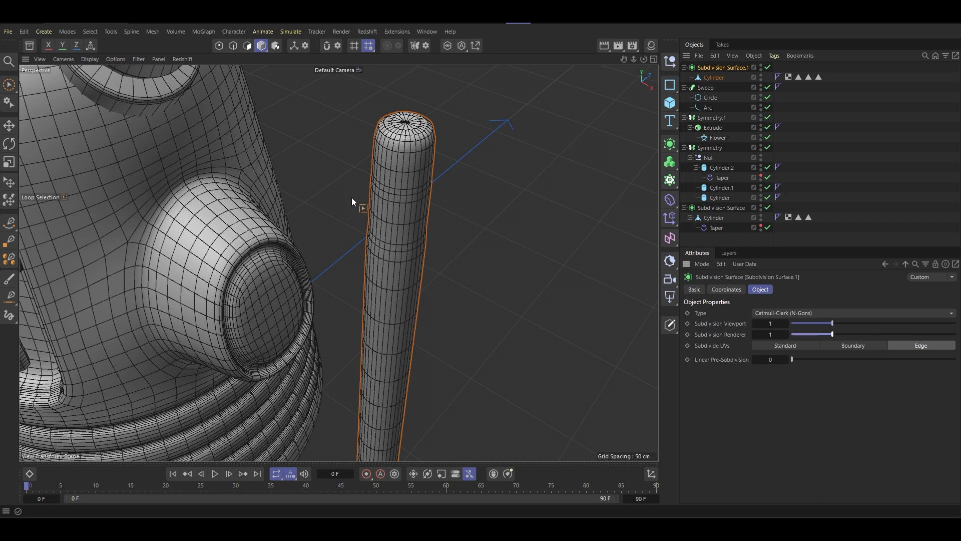
pyautogui.scroll(-8, 353, 197)
pyautogui.keyDown('alt'); pyautogui.moveTo(374, 198); pyautogui.dragTo(394, 164, button='middle'); pyautogui.keyUp('alt')
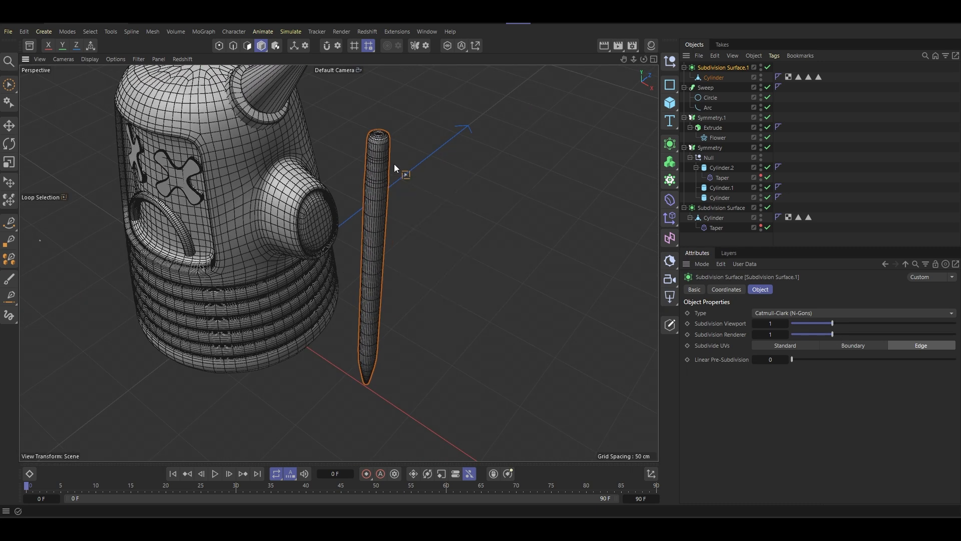
# - Switch the viewport display to Gouraud shading without wireframe lines and check the smoothed pencil beside the character
pyautogui.press('n')
pyautogui.press('a')
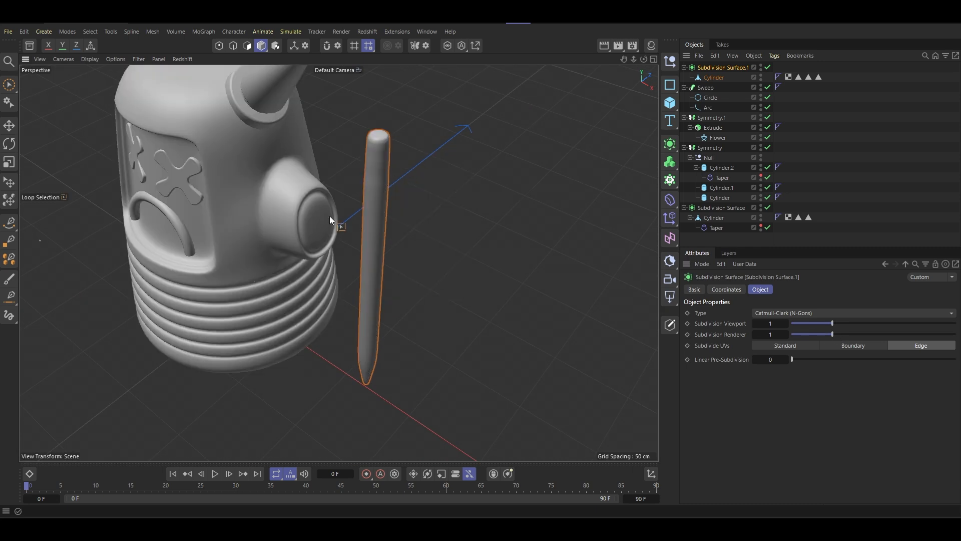
pyautogui.moveTo(384, 271)
pyautogui.keyDown('alt'); pyautogui.mouseDown()
pyautogui.moveTo(413, 176)
pyautogui.moveTo(395, 194)
pyautogui.mouseUp(); pyautogui.keyUp('alt')
pyautogui.keyDown('alt'); pyautogui.moveTo(394, 193); pyautogui.dragTo(374, 185, button='middle'); pyautogui.keyUp('alt')
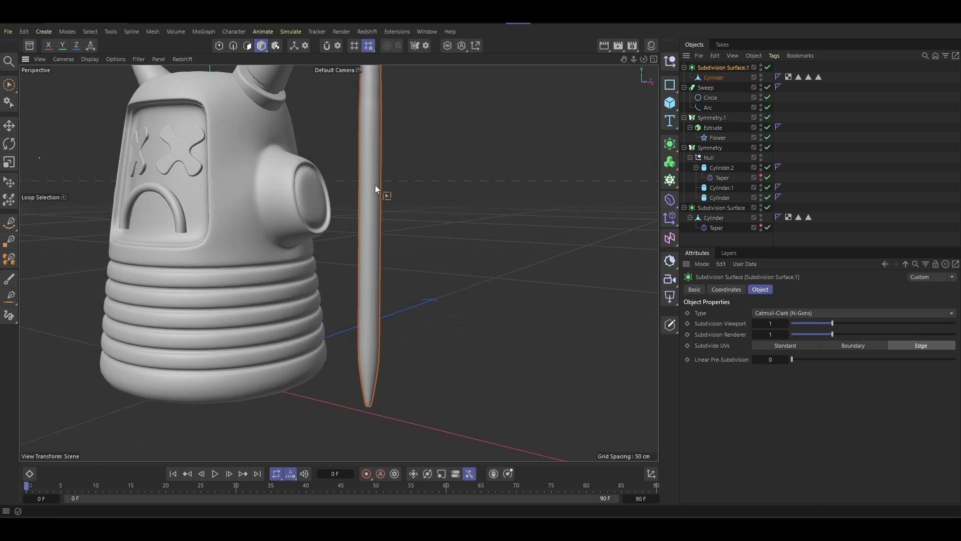
pyautogui.moveTo(374, 185)
pyautogui.keyDown('alt'); pyautogui.mouseDown()
pyautogui.moveTo(347, 287)
pyautogui.moveTo(364, 230)
pyautogui.moveTo(366, 253)
pyautogui.mouseUp(); pyautogui.keyUp('alt')
# - Take the pencil out of its Subdivision Surface and delete that generator
pyautogui.moveTo(712, 78); pyautogui.dragTo(706, 84)
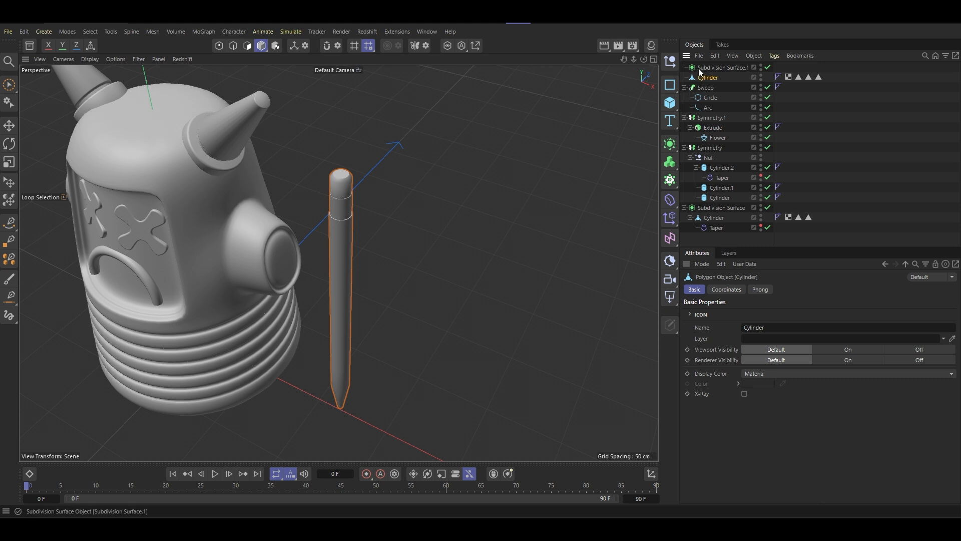
pyautogui.click(708, 68)
pyautogui.press('Delete')
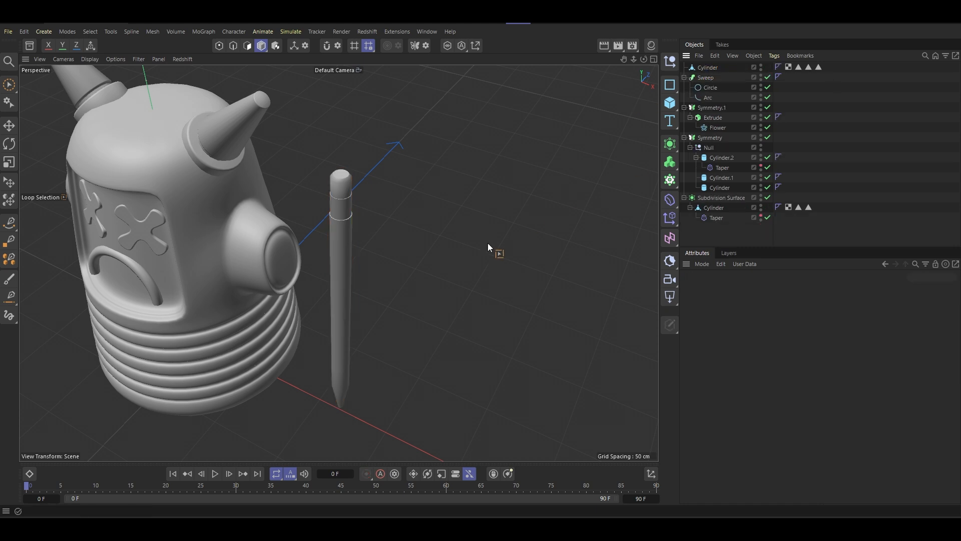
# - Select the pencil with Brush Selection and move it along X until it is close to the character's side stub
pyautogui.moveTo(488, 242)
pyautogui.keyDown('alt'); pyautogui.mouseDown()
pyautogui.moveTo(403, 260)
pyautogui.moveTo(376, 253)
pyautogui.moveTo(398, 189)
pyautogui.mouseUp(); pyautogui.keyUp('alt')
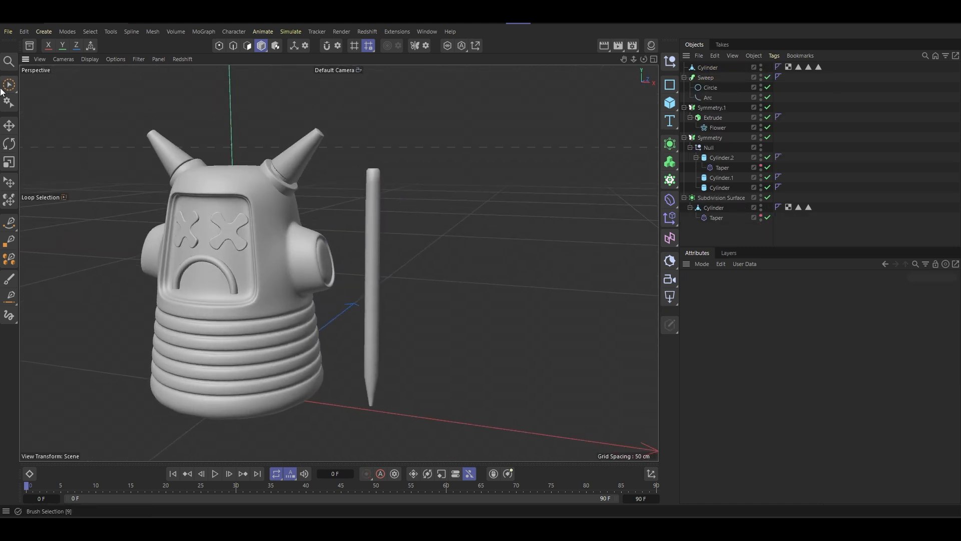
pyautogui.click(9, 84)
pyautogui.click(75, 109)
pyautogui.moveTo(326, 260)
pyautogui.keyDown('alt'); pyautogui.mouseDown()
pyautogui.moveTo(311, 233)
pyautogui.moveTo(263, 211)
pyautogui.moveTo(329, 233)
pyautogui.moveTo(313, 258)
pyautogui.moveTo(271, 252)
pyautogui.moveTo(349, 235)
pyautogui.mouseUp(); pyautogui.keyUp('alt')
pyautogui.click(380, 206)
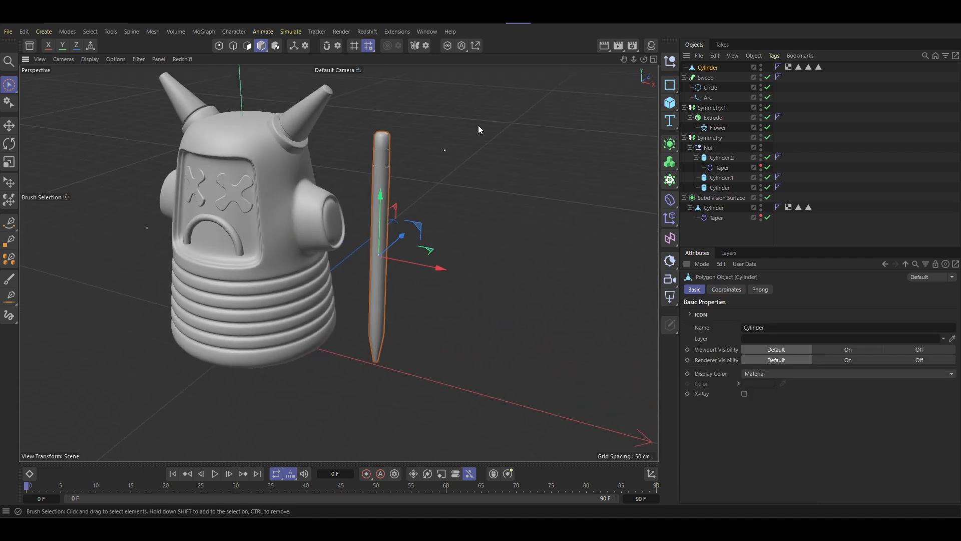
pyautogui.click(288, 240)
pyautogui.click(378, 235)
pyautogui.keyDown('alt'); pyautogui.moveTo(382, 225); pyautogui.dragTo(412, 196, button='middle'); pyautogui.keyUp('alt')
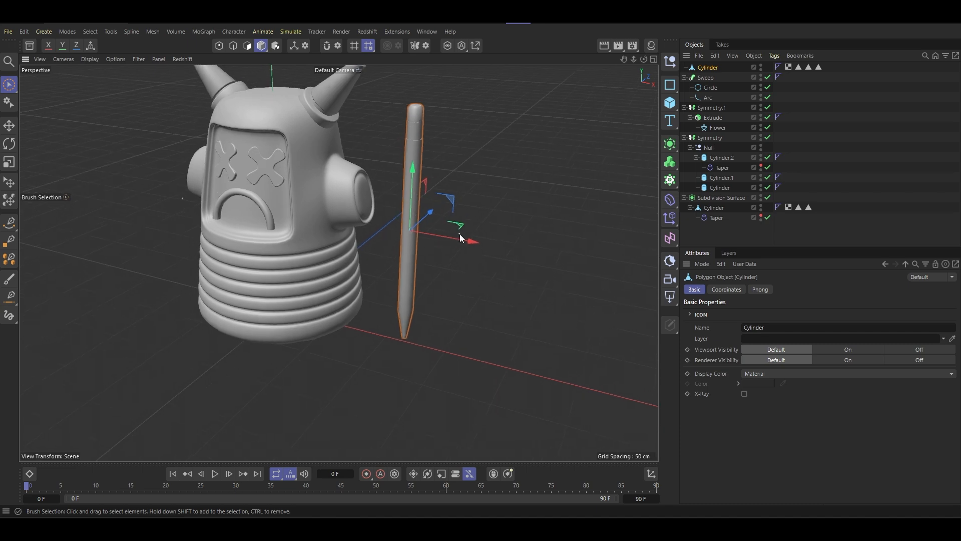
pyautogui.moveTo(457, 239); pyautogui.dragTo(419, 235)
pyautogui.keyDown('alt'); pyautogui.moveTo(337, 262); pyautogui.dragTo(423, 181); pyautogui.keyUp('alt')
pyautogui.keyDown('alt'); pyautogui.moveTo(567, 126); pyautogui.dragTo(588, 119); pyautogui.keyUp('alt')
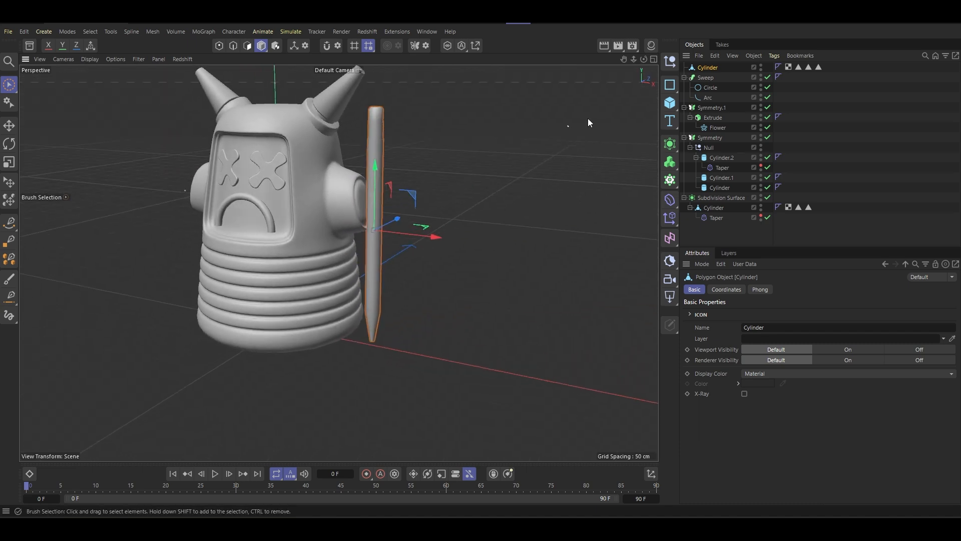
# - Add a plane as a floor beneath the character and the pencil
pyautogui.click(670, 102)
pyautogui.click(708, 156)
pyautogui.scroll(-4, 411, 255)
pyautogui.keyDown('alt'); pyautogui.moveTo(392, 257); pyautogui.dragTo(391, 281); pyautogui.keyUp('alt')
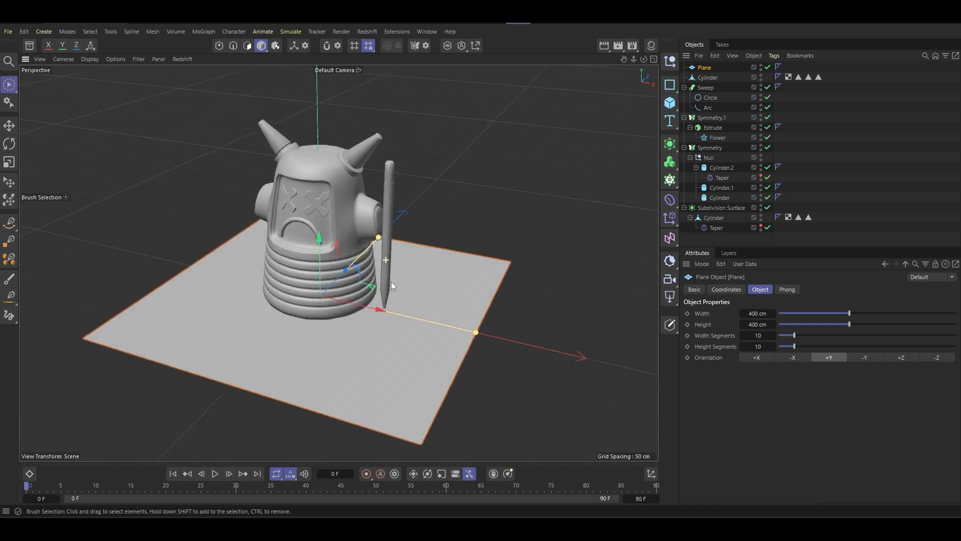
# - Rotate the pencil in the front view so its upper end leans toward the character
pyautogui.click(387, 212)
pyautogui.scroll(3, 381, 200)
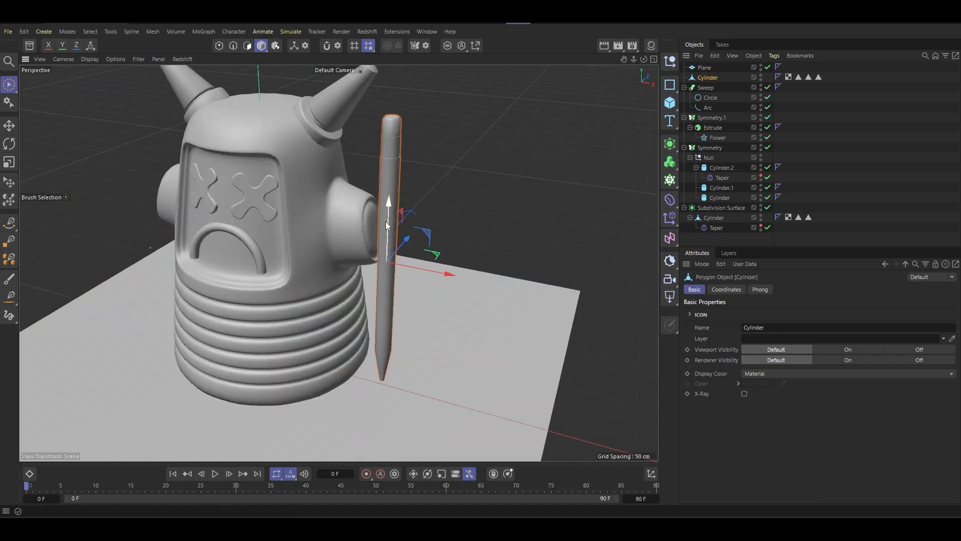
pyautogui.scroll(5, 403, 202)
pyautogui.keyDown('alt'); pyautogui.moveTo(423, 195); pyautogui.dragTo(410, 199); pyautogui.keyUp('alt')
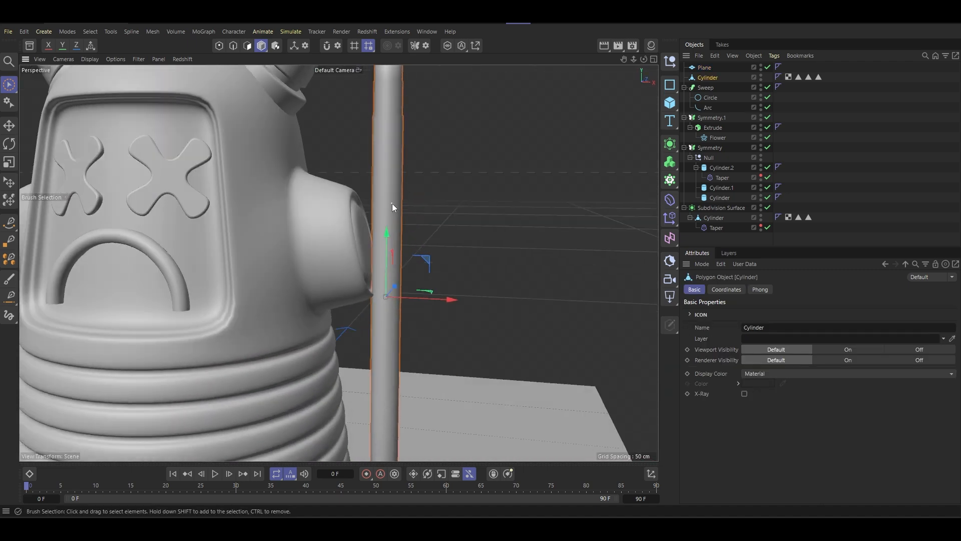
pyautogui.middleClick(320, 304)
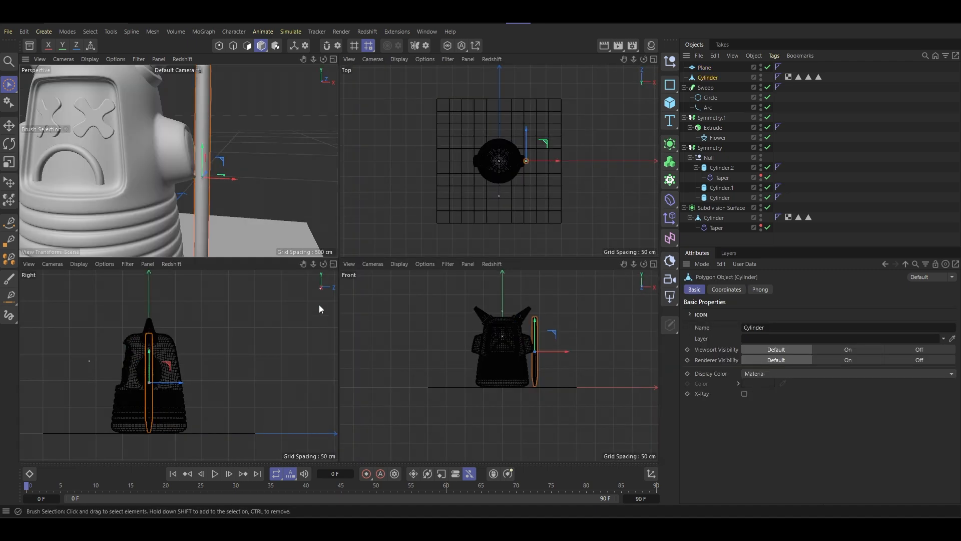
pyautogui.middleClick(547, 348)
pyautogui.scroll(3, 409, 207)
pyautogui.scroll(5, 410, 206)
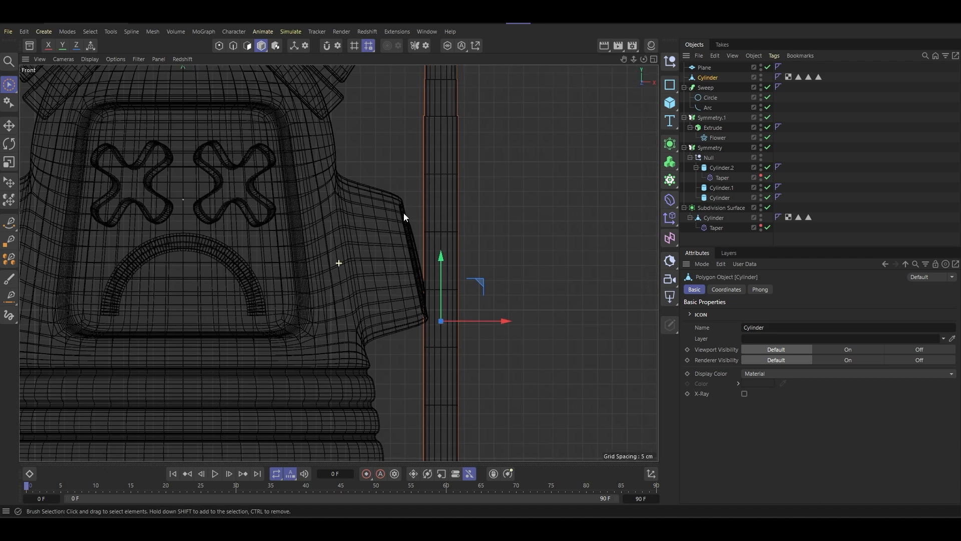
pyautogui.press('r')
pyautogui.scroll(-5, 434, 259)
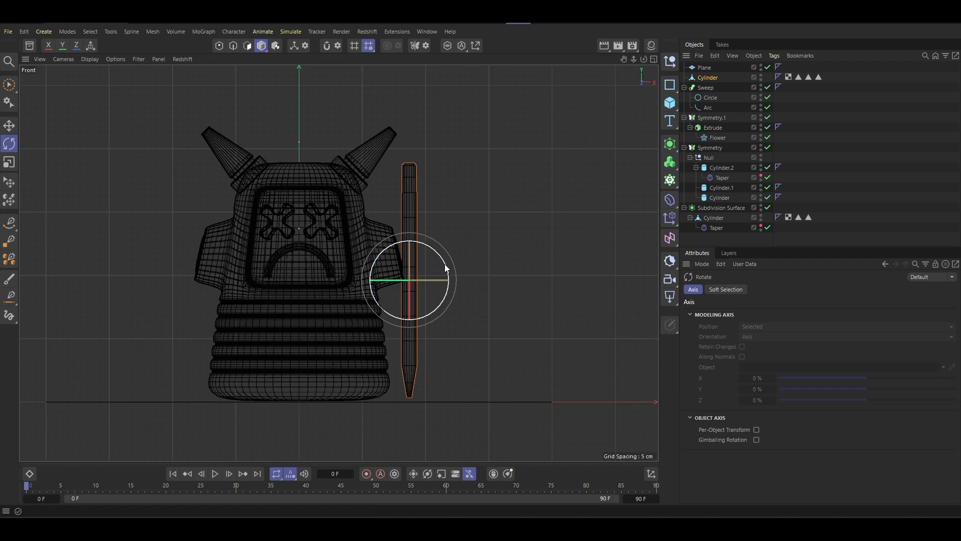
pyautogui.moveTo(447, 268); pyautogui.dragTo(441, 256)
# - Move the tilted pencil in the front view so it sits beside the side stub with its tip near the floor
pyautogui.click(6, 86)
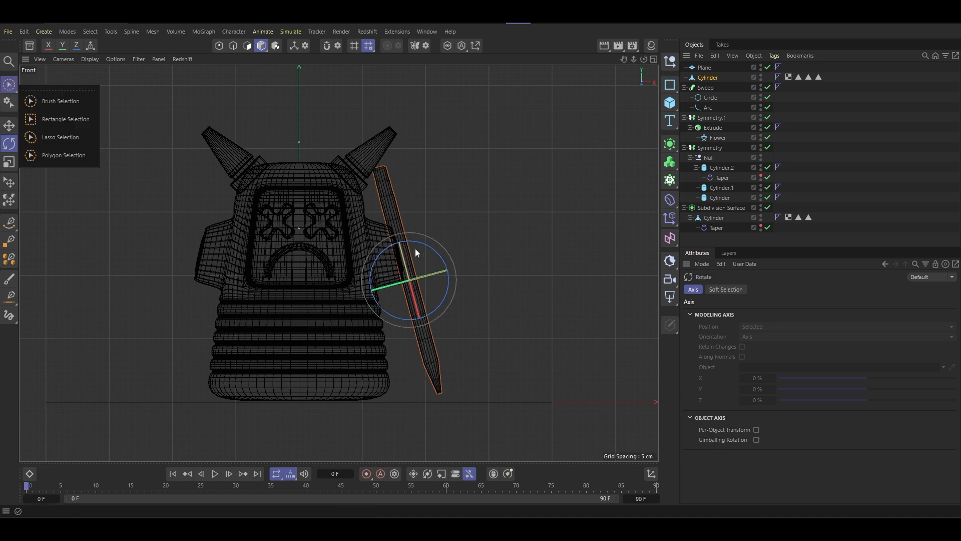
pyautogui.click(61, 102)
pyautogui.scroll(3, 456, 254)
pyautogui.scroll(-3, 412, 247)
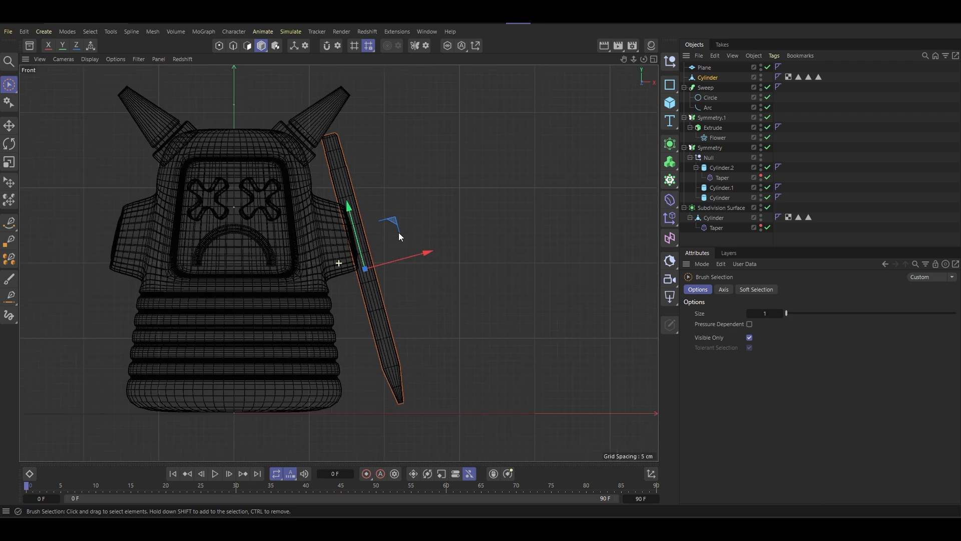
pyautogui.moveTo(396, 224); pyautogui.dragTo(404, 238)
# - Rotate the pencil slightly back toward upright to match the slope of the side stub's end face
pyautogui.press('r')
pyautogui.scroll(3, 380, 242)
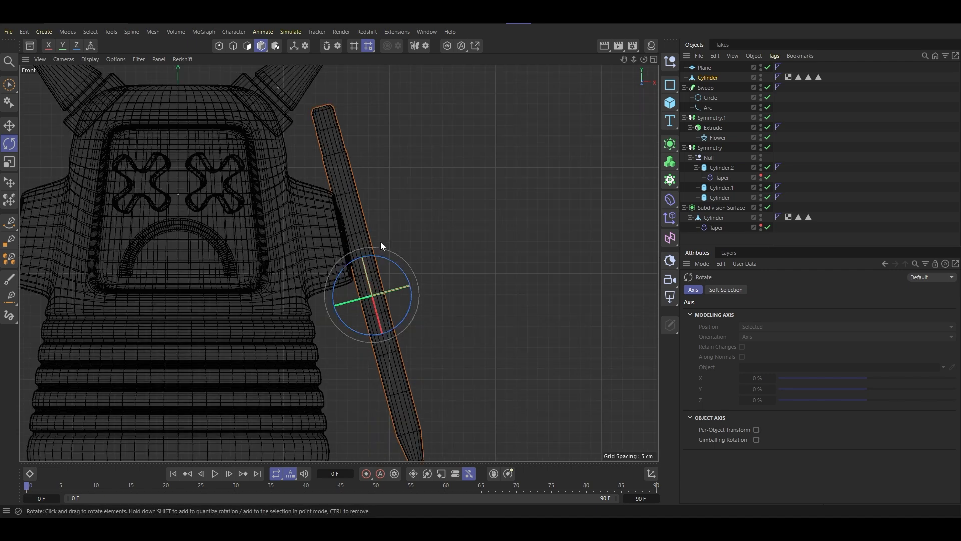
pyautogui.moveTo(401, 266); pyautogui.dragTo(403, 272)
pyautogui.scroll(5, 316, 238)
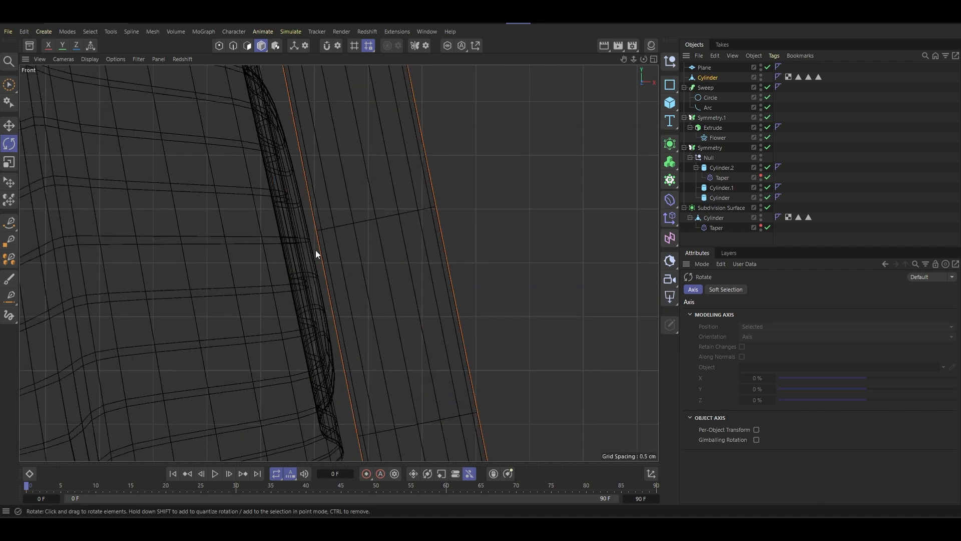
pyautogui.scroll(-5, 332, 262)
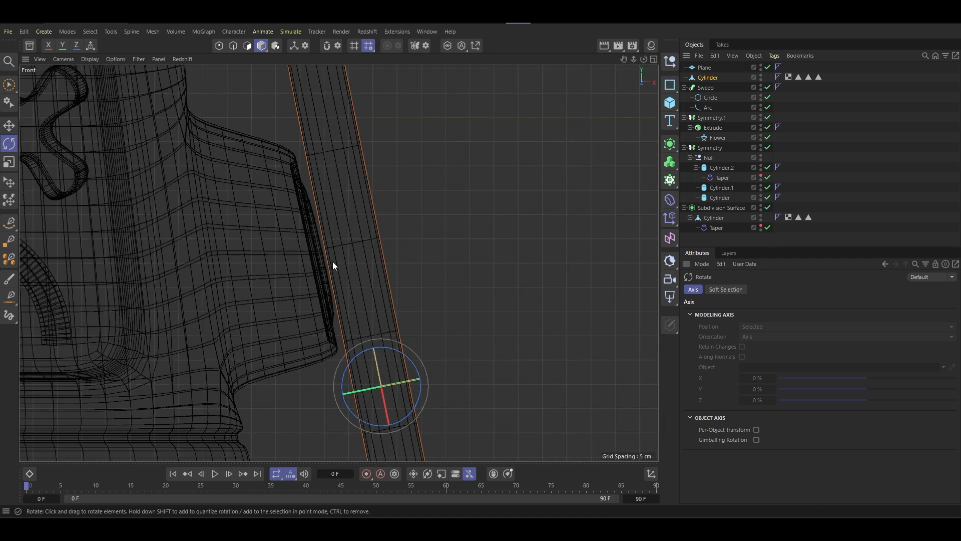
pyautogui.scroll(5, 333, 262)
pyautogui.scroll(-8, 326, 263)
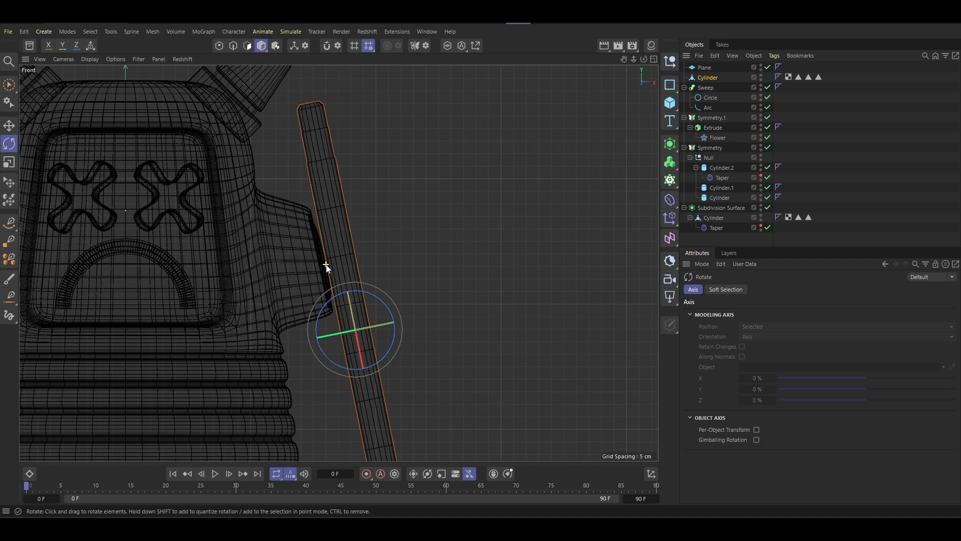
pyautogui.scroll(3, 324, 248)
# - Shift the leaning pencil closer against the side stub's end face and down toward the floor
pyautogui.click(4, 88)
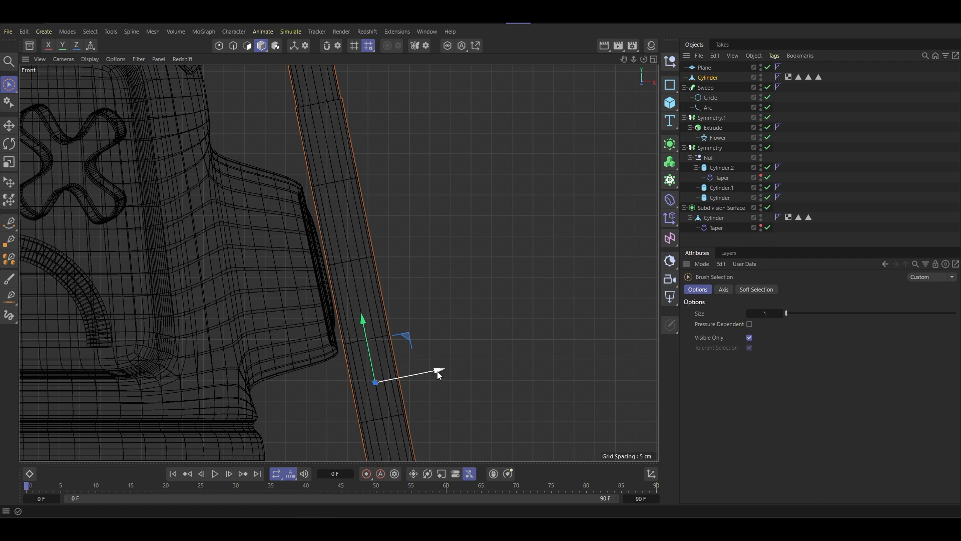
pyautogui.moveTo(410, 335); pyautogui.dragTo(407, 337)
pyautogui.scroll(-5, 404, 326)
pyautogui.scroll(6, 381, 291)
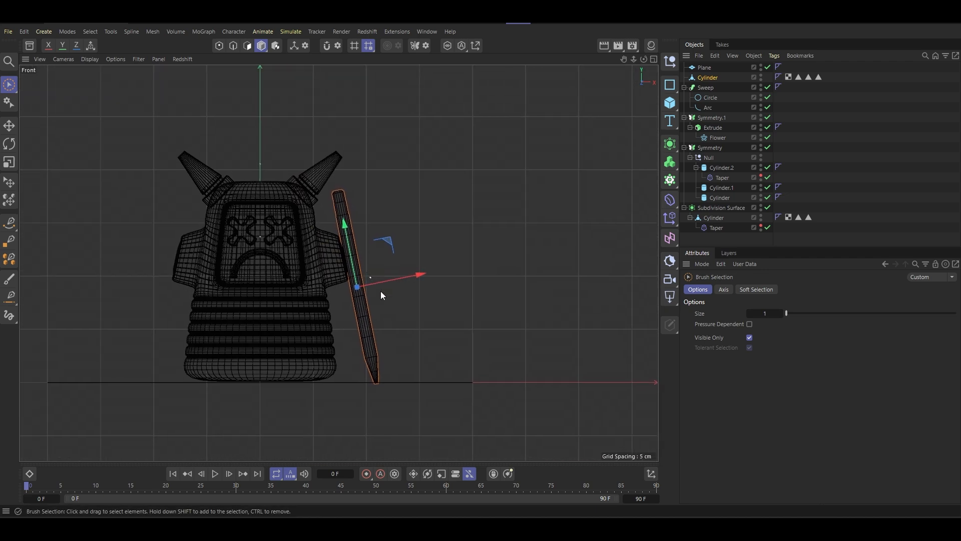
# - Slide the pencil along its own length so the tip rests on the floor, and leave the enlarged front view
pyautogui.scroll(2, 389, 372)
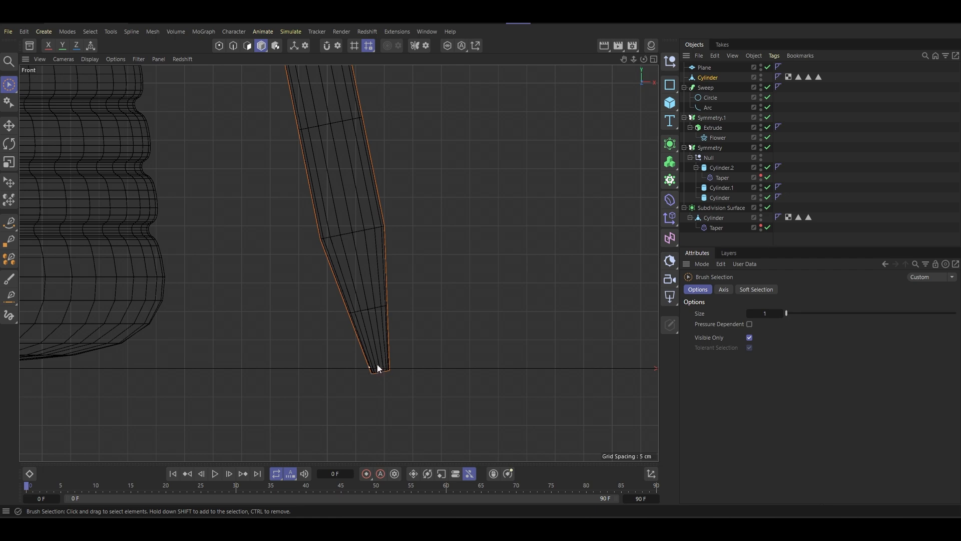
pyautogui.scroll(-5, 378, 363)
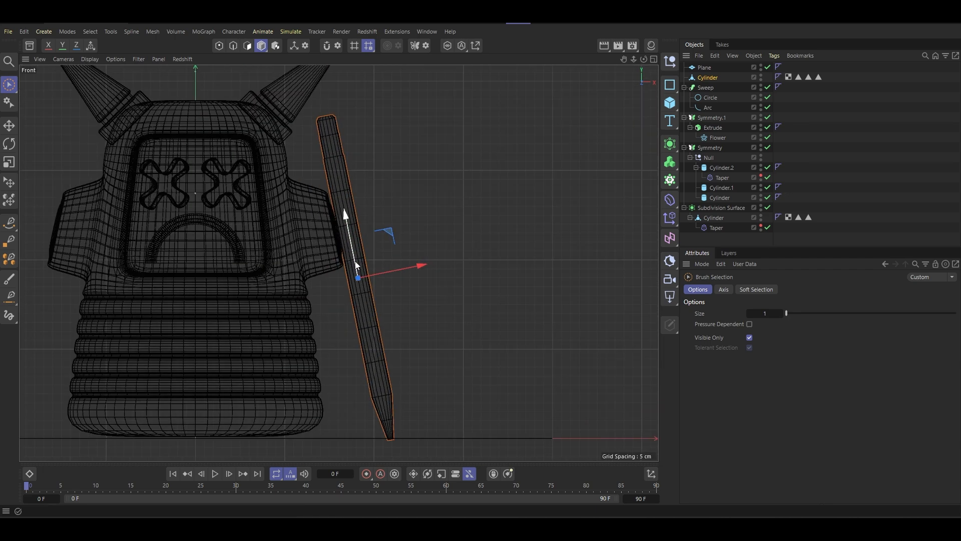
pyautogui.moveTo(354, 262)
pyautogui.mouseDown()
pyautogui.moveTo(396, 304)
pyautogui.moveTo(362, 278)
pyautogui.mouseUp()
pyautogui.scroll(-3, 361, 263)
pyautogui.middleClick(362, 270)
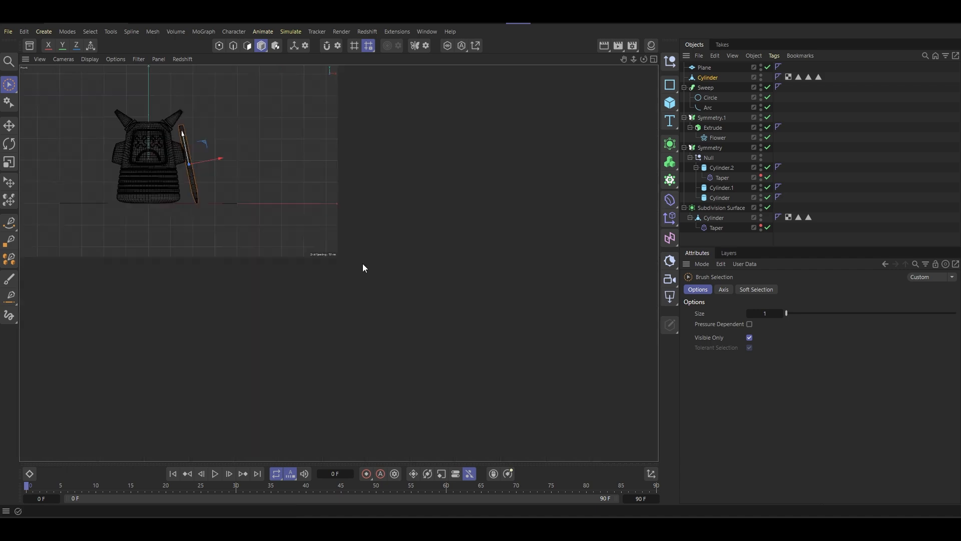
# - Return to the perspective view and rename the leaning pencil's Cylinder object as Pen
pyautogui.middleClick(272, 219)
pyautogui.keyDown('alt'); pyautogui.moveTo(272, 219); pyautogui.dragTo(350, 235); pyautogui.keyUp('alt')
pyautogui.click(707, 77)
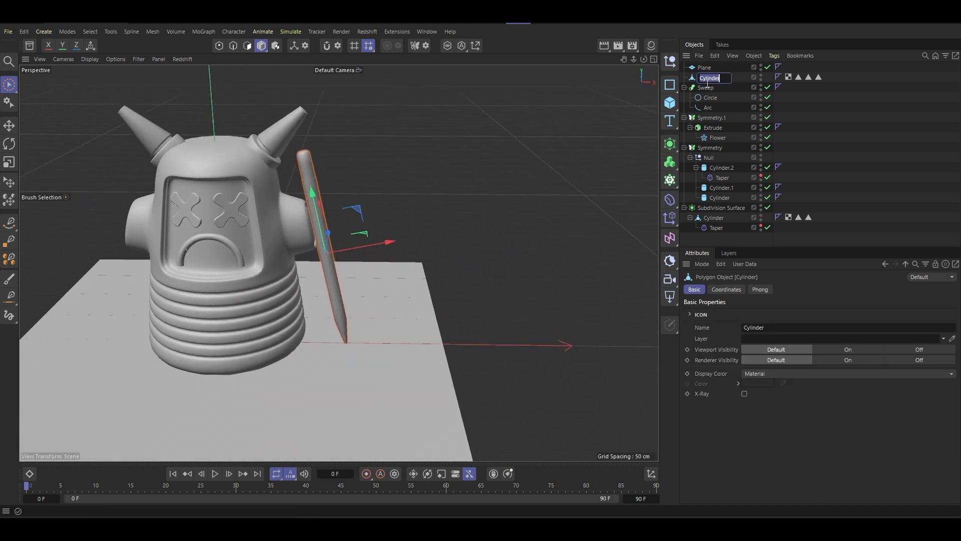
pyautogui.doubleClick(707, 78)
pyautogui.write('Pen')
pyautogui.press('Return')
pyautogui.click(693, 69)
pyautogui.press('Delete')
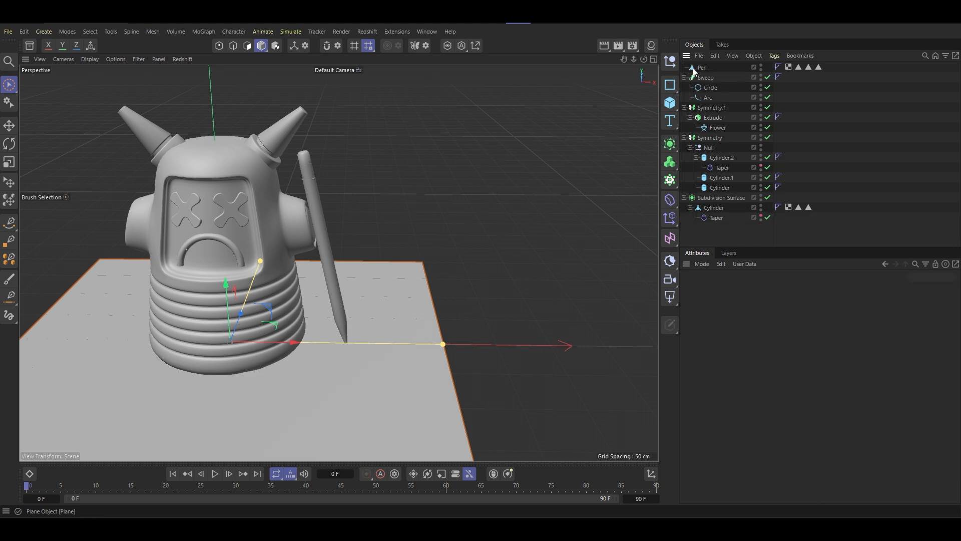
pyautogui.hotkey('ctrl', 'z')
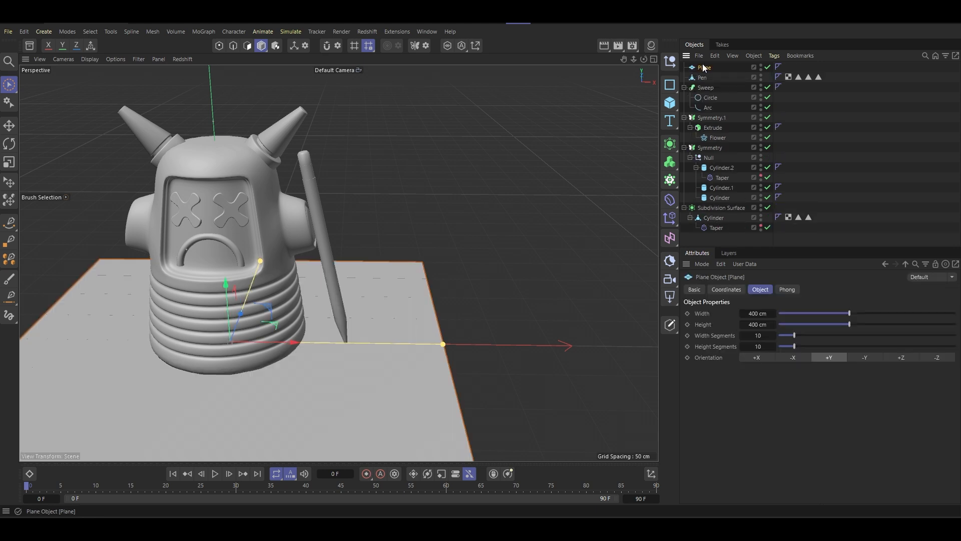
# - Move the floor Plane to the end of the object hierarchy, below the Subdivision Surface group
pyautogui.moveTo(703, 68); pyautogui.dragTo(720, 239)
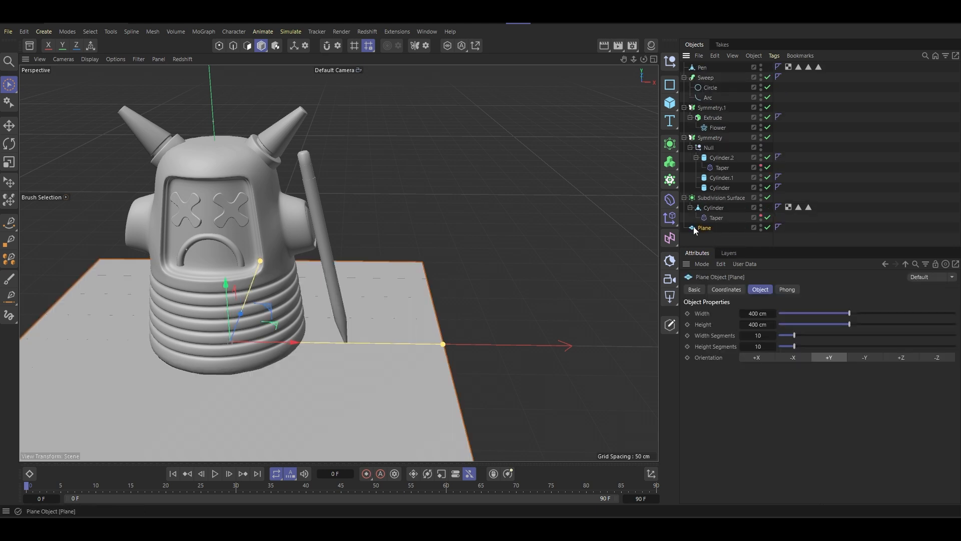
# - Place the Pen object inside a new Symmetry generator
pyautogui.click(703, 67)
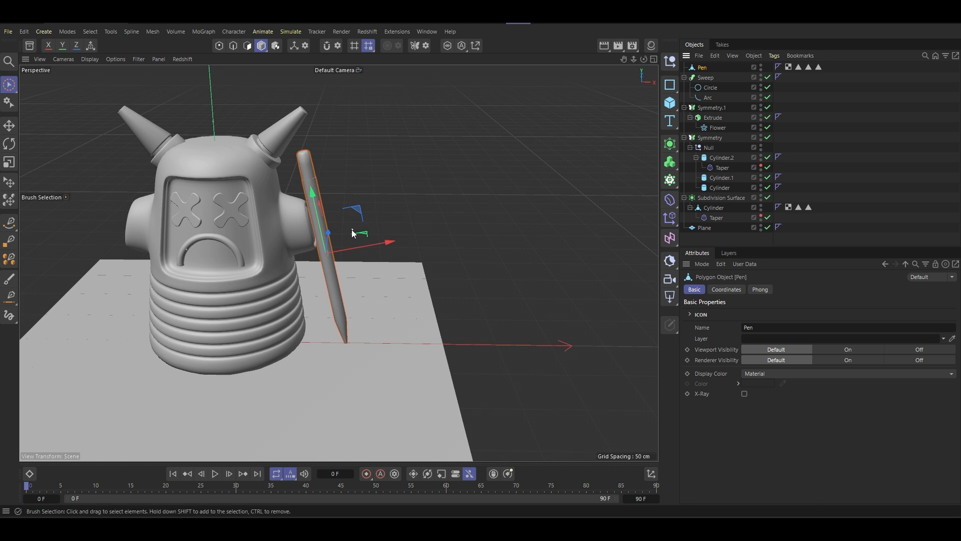
pyautogui.keyDown('alt'); pyautogui.moveTo(352, 232); pyautogui.dragTo(421, 202); pyautogui.keyUp('alt')
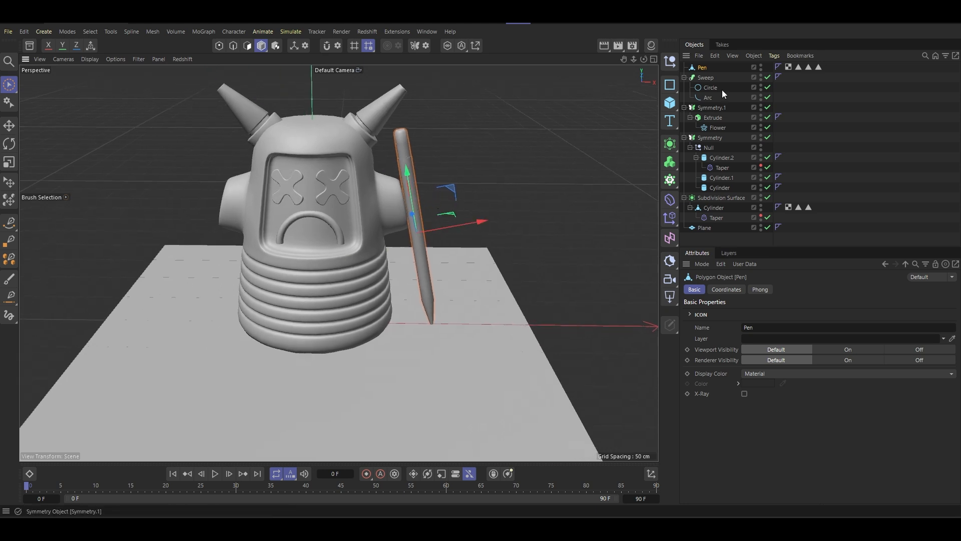
pyautogui.click(670, 147)
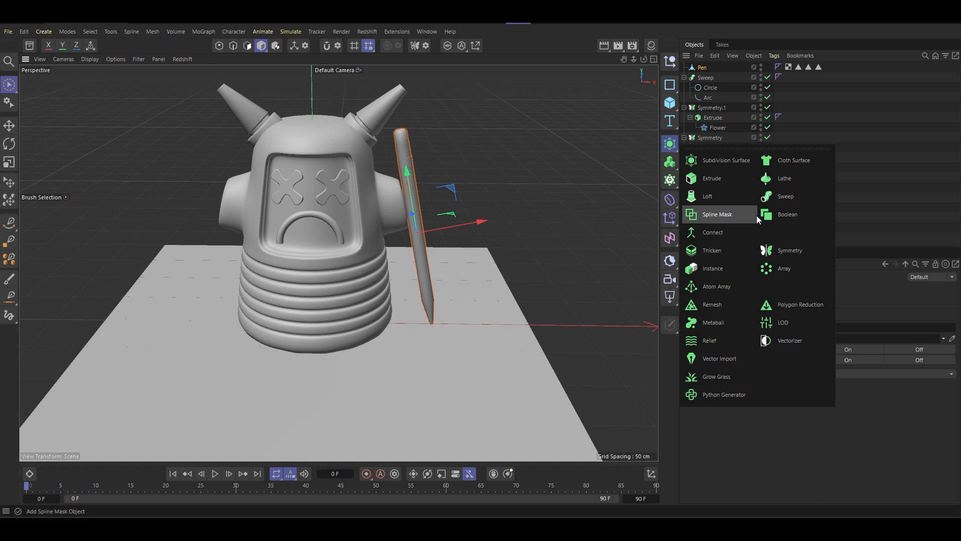
pyautogui.keyDown('alt'); pyautogui.click(801, 251); pyautogui.keyUp('alt')
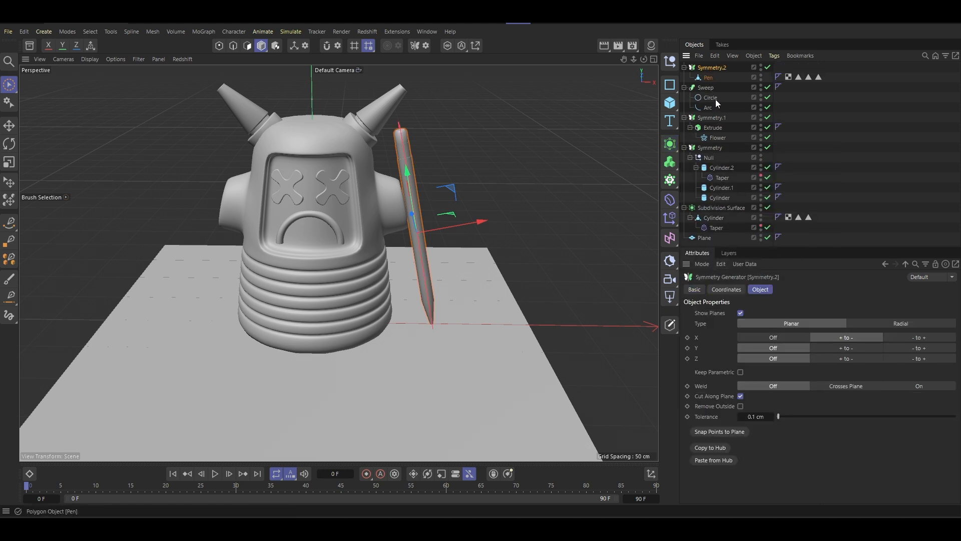
# - Set the X position of the pen's Symmetry generator to 0 cm and open its bank rotation for editing
pyautogui.keyDown('alt'); pyautogui.moveTo(406, 201); pyautogui.dragTo(404, 197); pyautogui.keyUp('alt')
pyautogui.scroll(3, 408, 155)
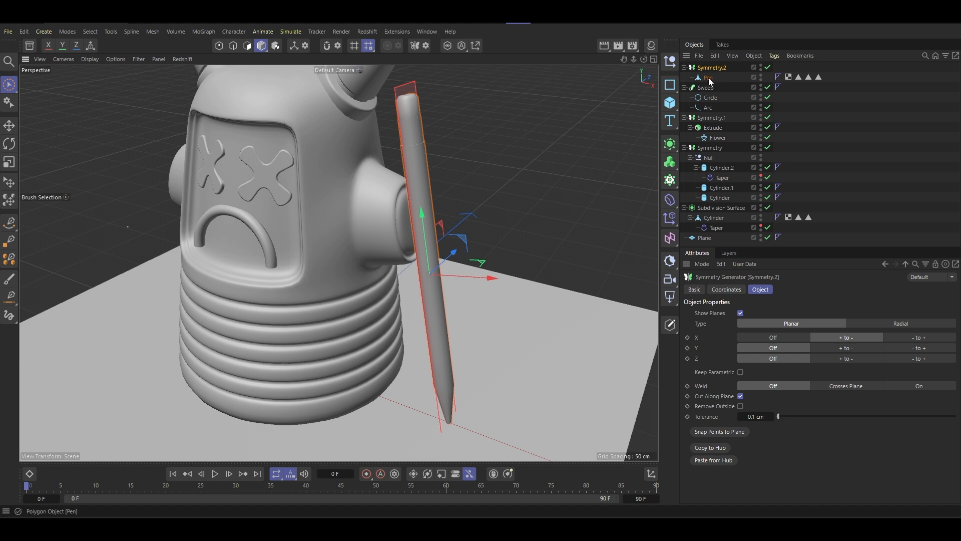
pyautogui.click(726, 289)
pyautogui.click(732, 327)
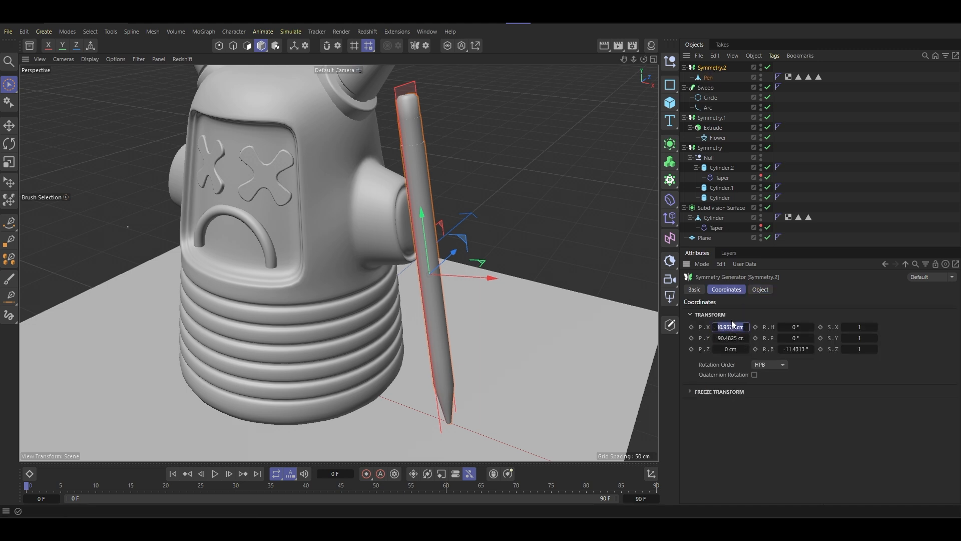
pyautogui.write('0')
pyautogui.press('Return')
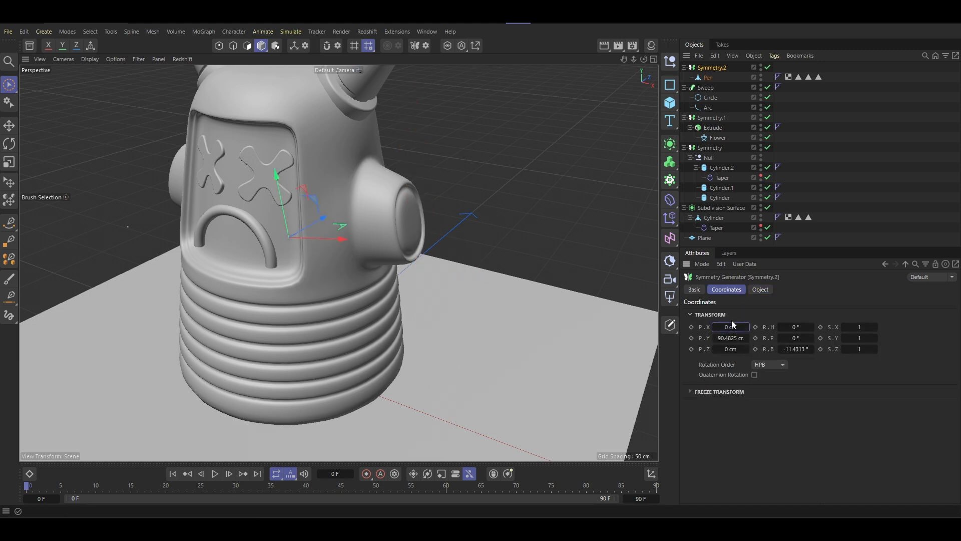
pyautogui.click(797, 350)
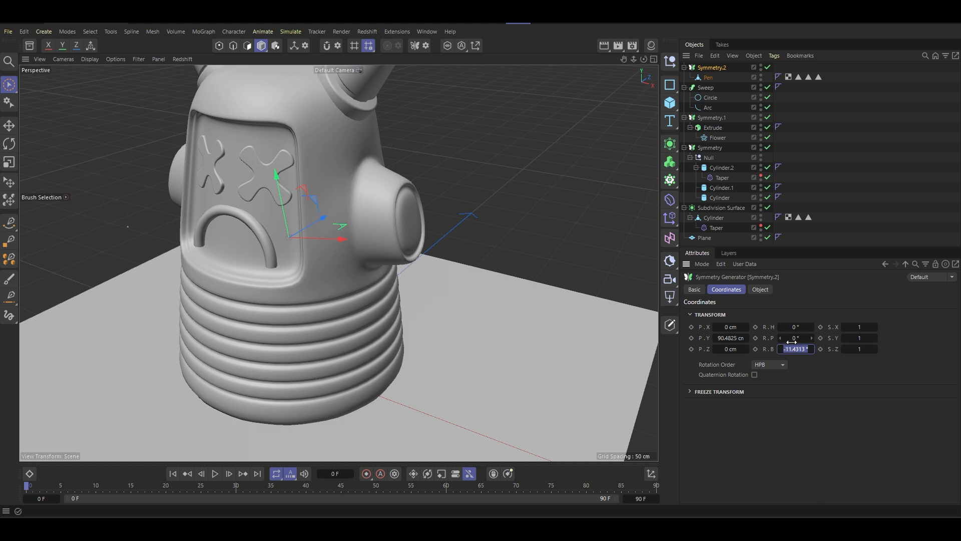
# - Set the pen's Symmetry generator bank rotation to 0° and move the Pen along X to about 86.8 cm, beside the body
pyautogui.write('0')
pyautogui.press('Return')
pyautogui.click(708, 79)
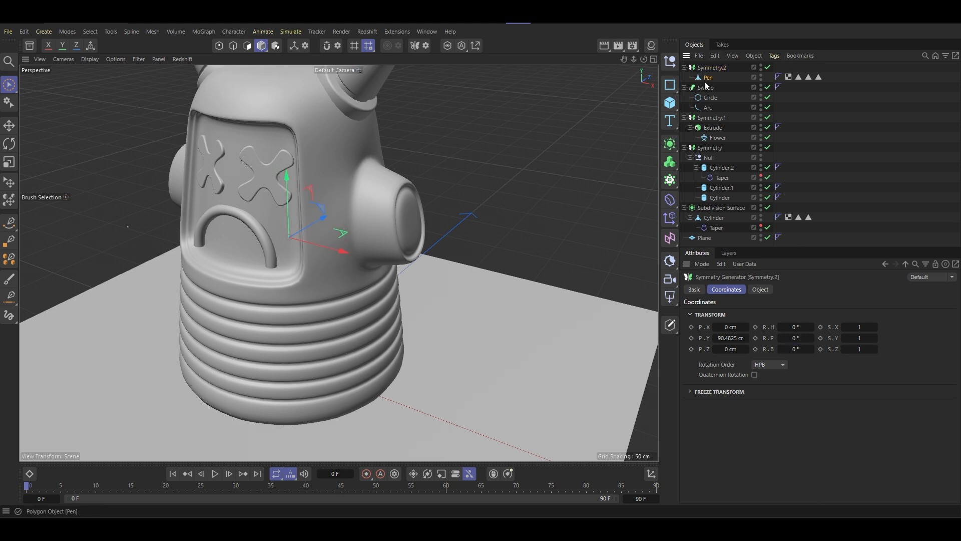
pyautogui.scroll(-3, 314, 211)
pyautogui.click(9, 85)
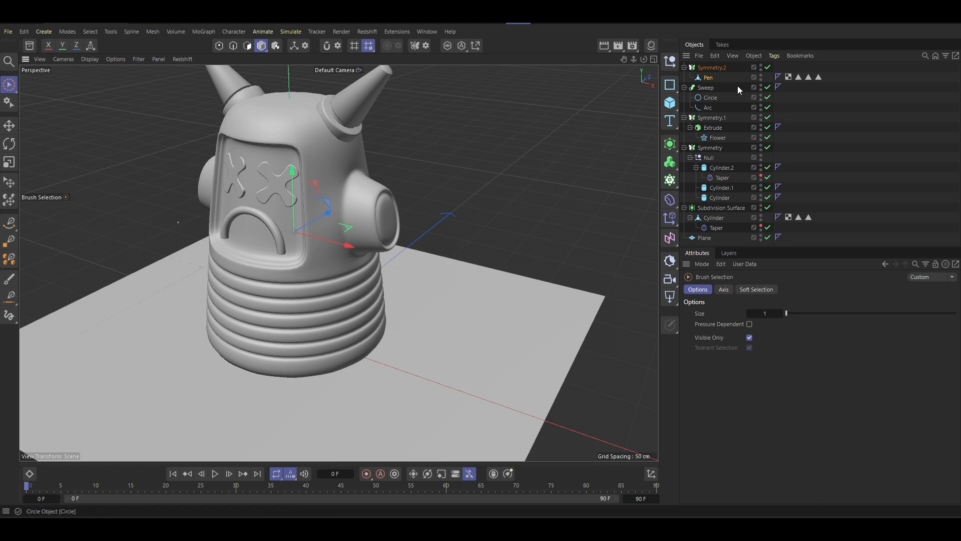
pyautogui.moveTo(338, 247); pyautogui.dragTo(458, 275)
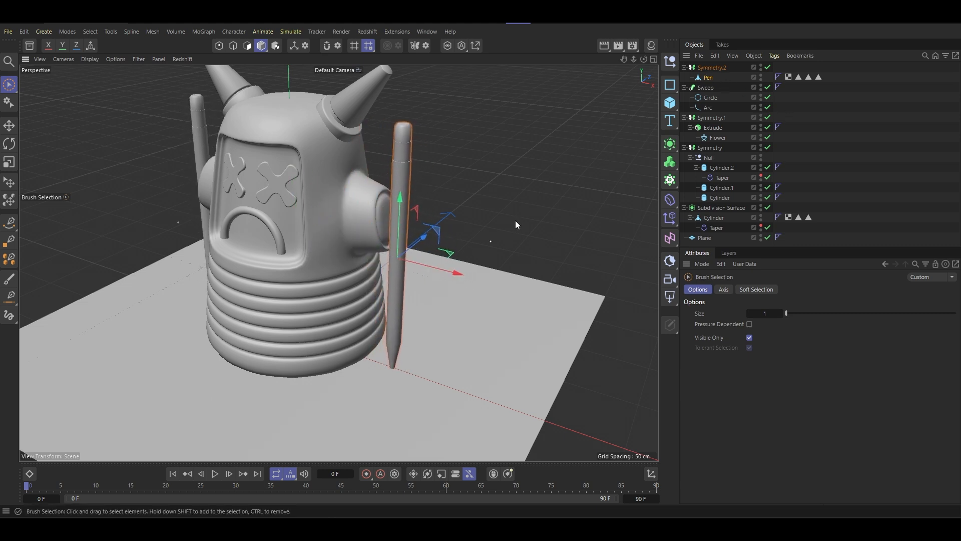
# - Set the Pen's bank rotation to -11.4313° so it leans towards the body
pyautogui.click(708, 78)
pyautogui.doubleClick(794, 350)
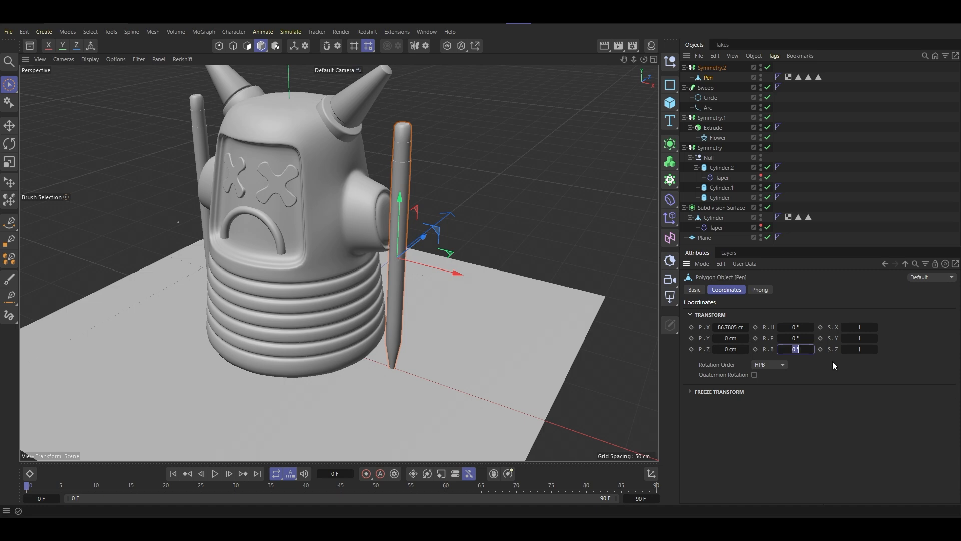
pyautogui.write('-11.4313 °')
pyautogui.press('Return')
# - Shift the leaning Pen slightly outward to about 90.9 cm on X and down to about -0.56 cm on Y
pyautogui.scroll(5, 367, 171)
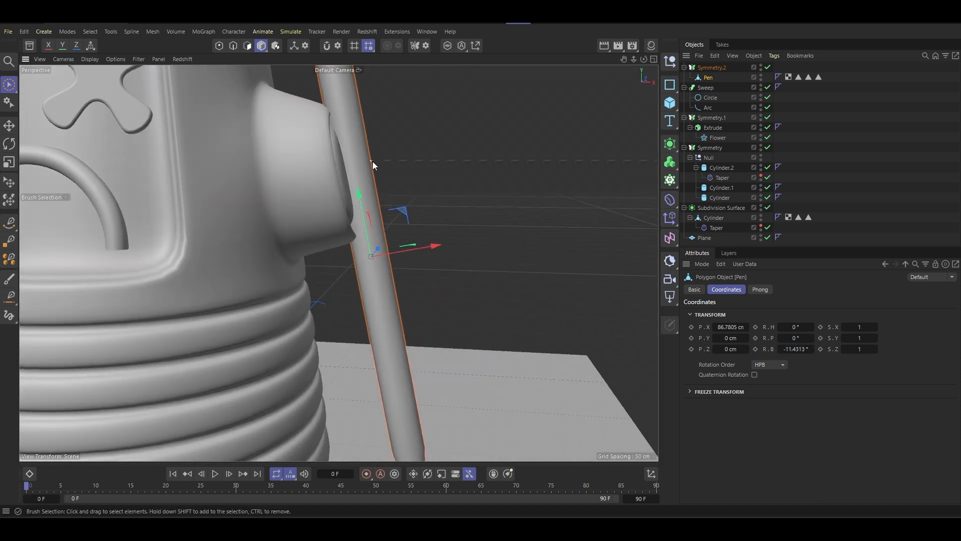
pyautogui.scroll(-6, 431, 217)
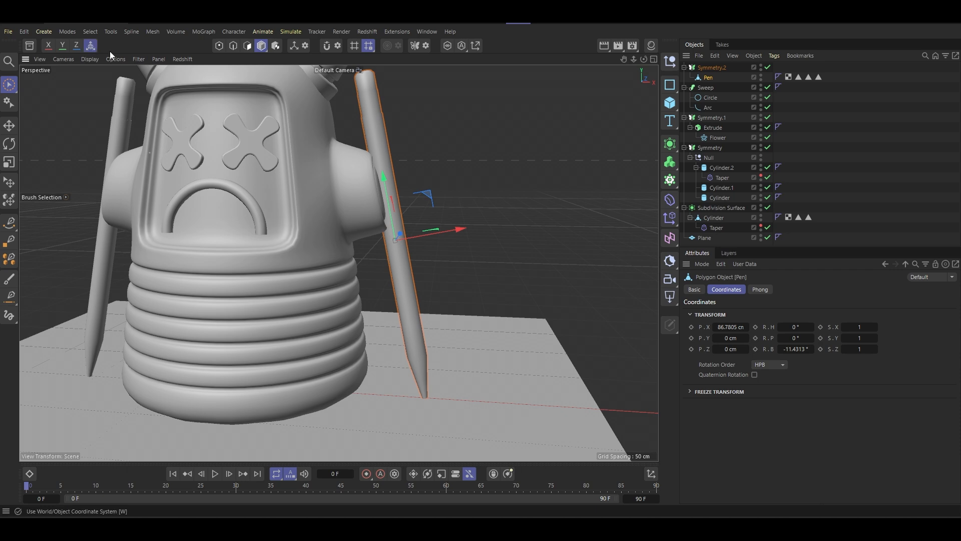
pyautogui.moveTo(464, 245); pyautogui.dragTo(347, 176)
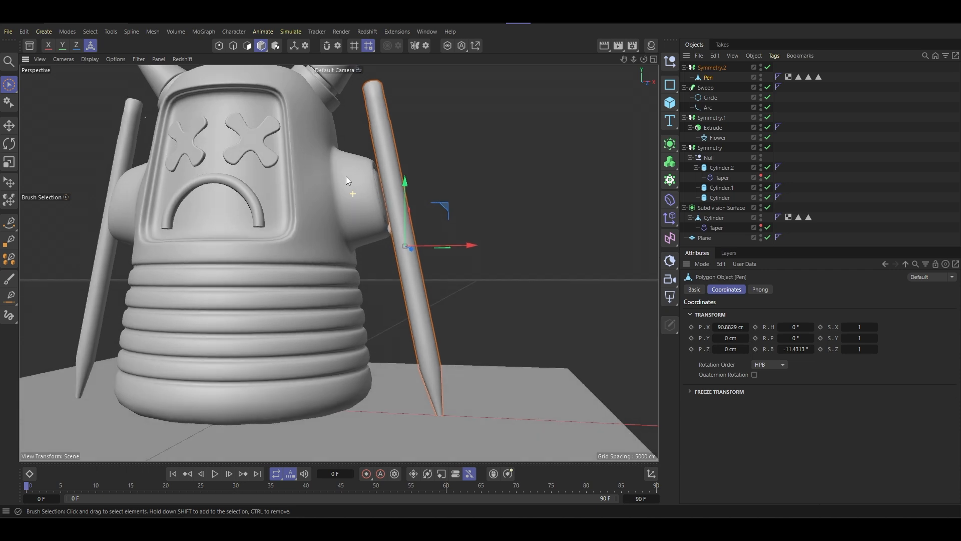
pyautogui.moveTo(404, 181); pyautogui.dragTo(406, 183)
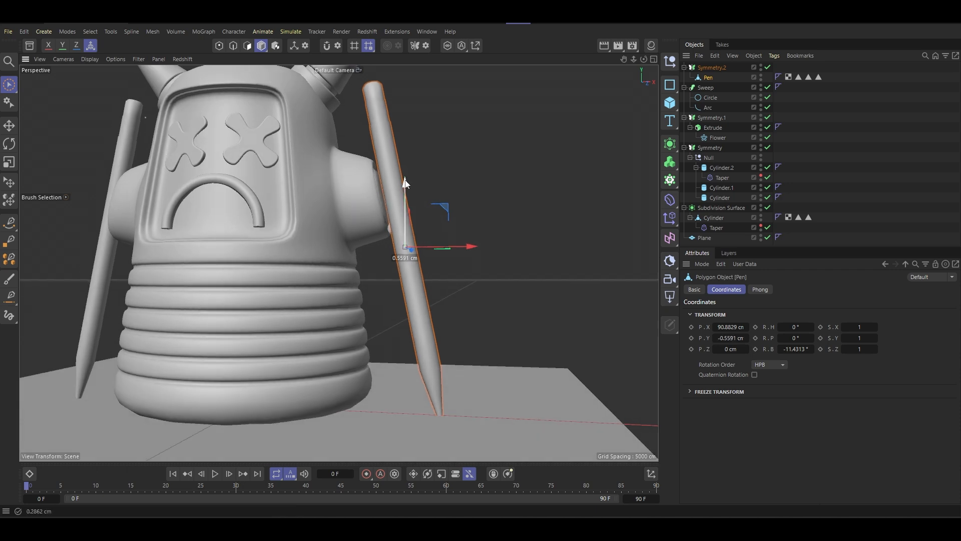
pyautogui.keyDown('alt'); pyautogui.moveTo(315, 189); pyautogui.dragTo(326, 234); pyautogui.keyUp('alt')
pyautogui.scroll(-8, 326, 234)
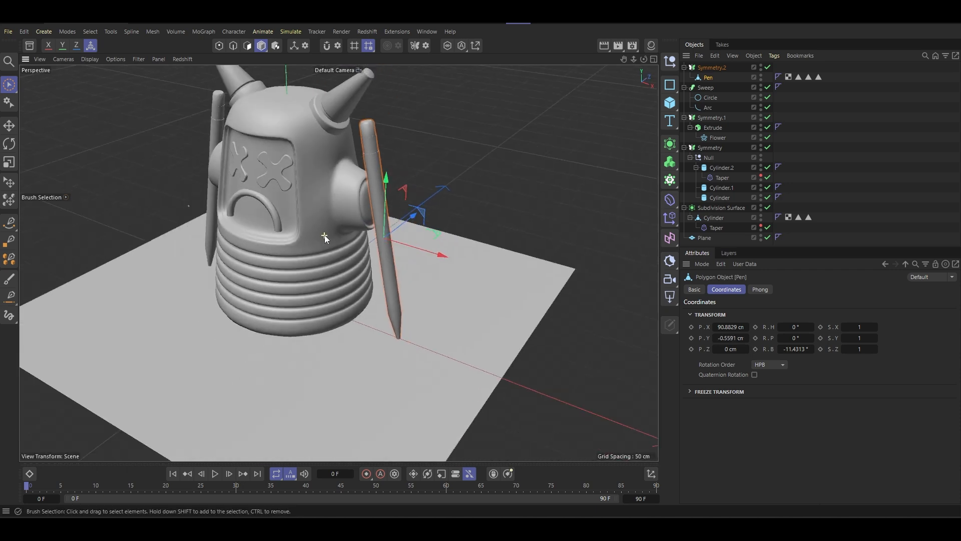
# - Convert the pen's Symmetry generator into editable objects
pyautogui.keyDown('alt'); pyautogui.moveTo(340, 200); pyautogui.dragTo(386, 214); pyautogui.keyUp('alt')
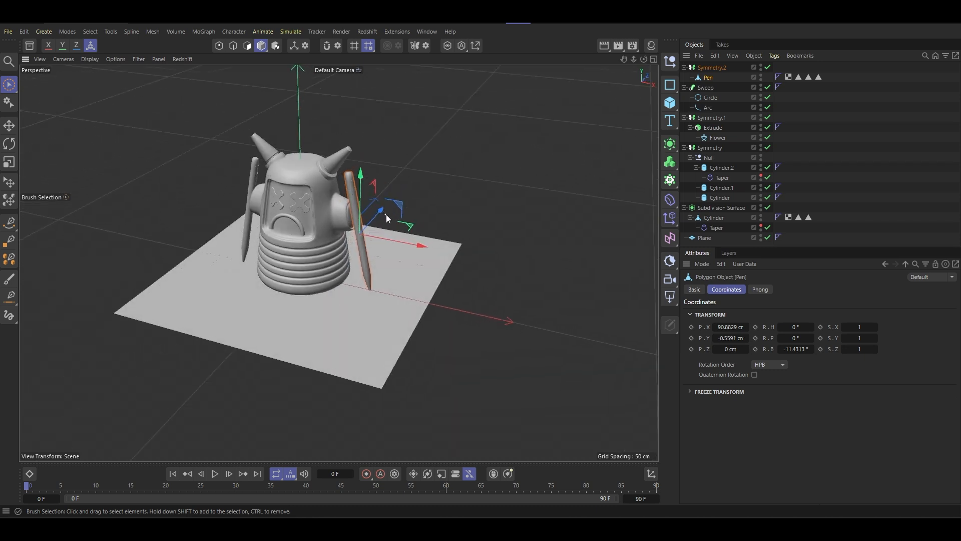
pyautogui.scroll(6, 336, 212)
pyautogui.scroll(-6, 354, 210)
pyautogui.click(711, 67)
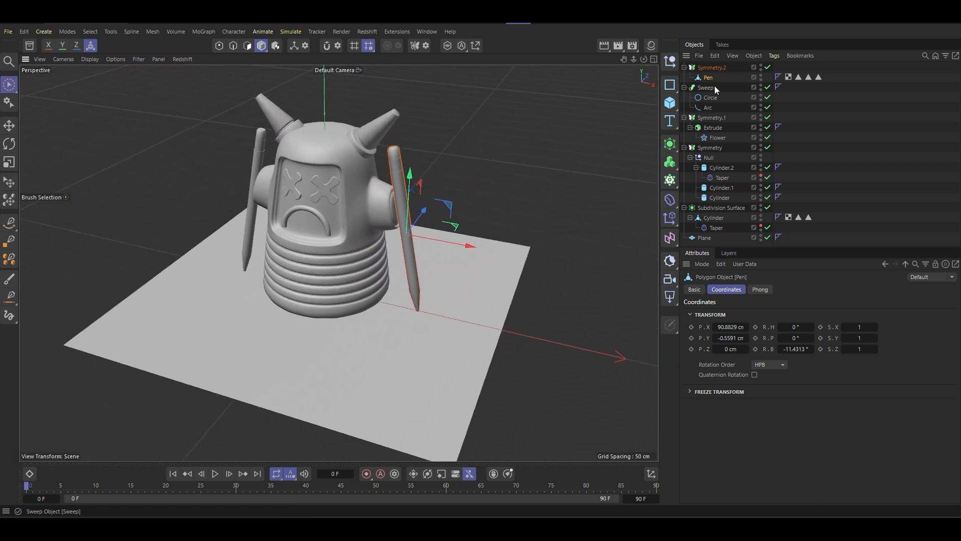
pyautogui.click(760, 290)
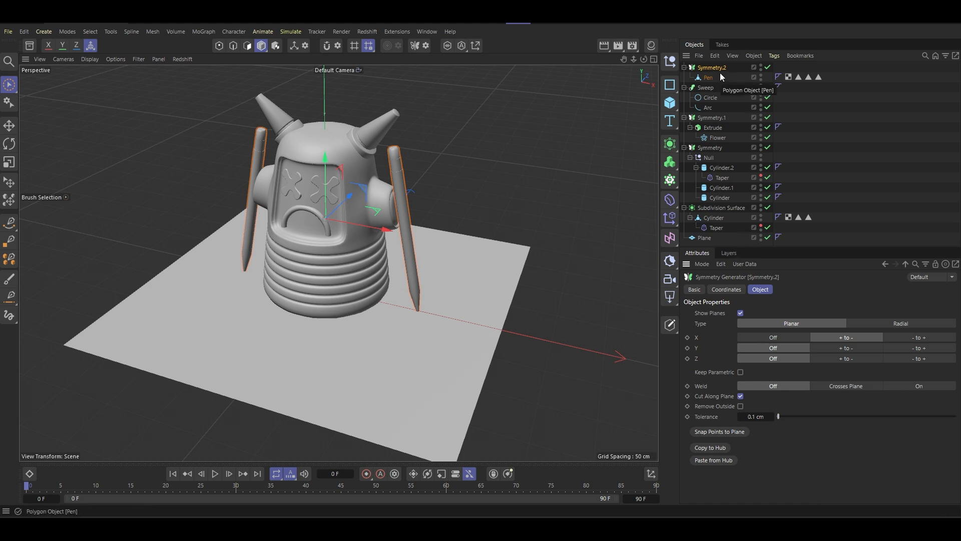
pyautogui.press('c')
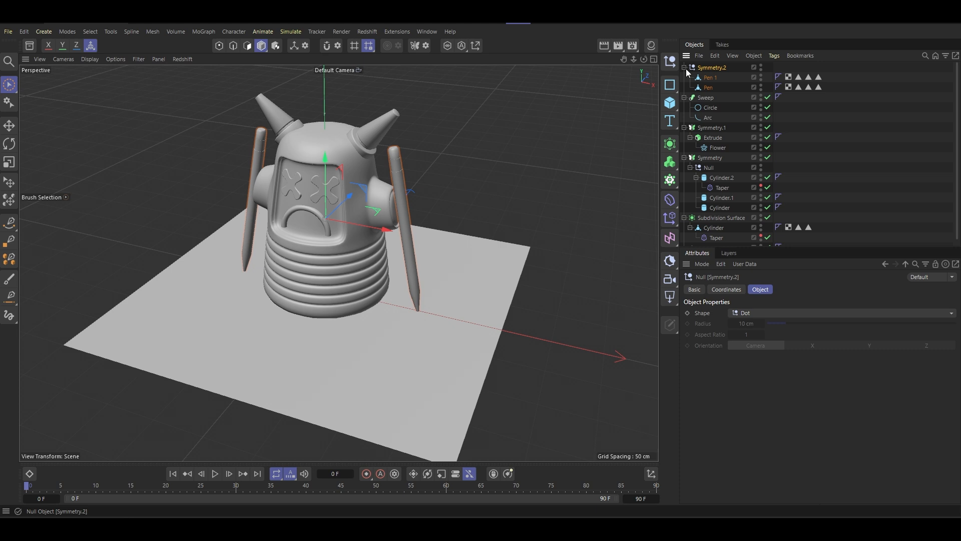
# - Rename the Pen object as Pen Left and the Pen 1 object as Pen Right
pyautogui.click(709, 86)
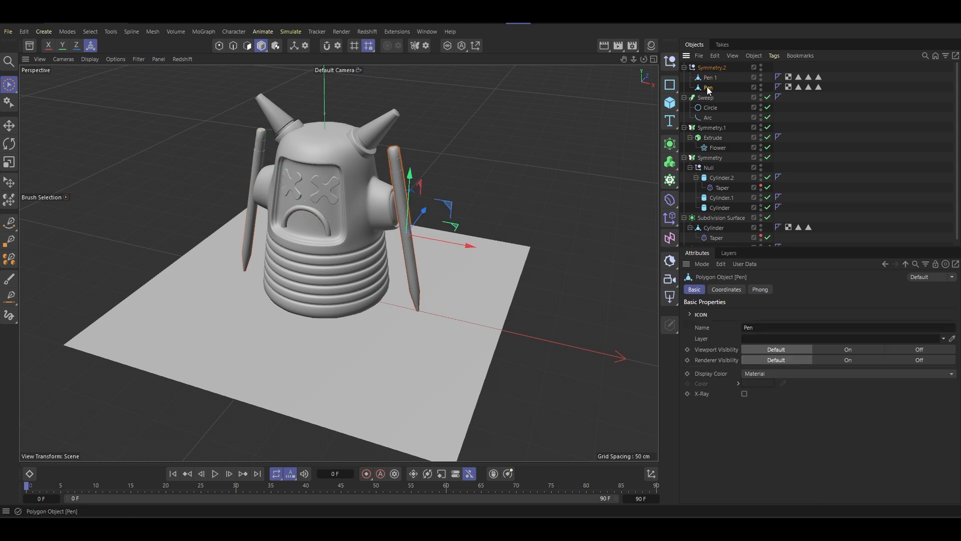
pyautogui.doubleClick(715, 88)
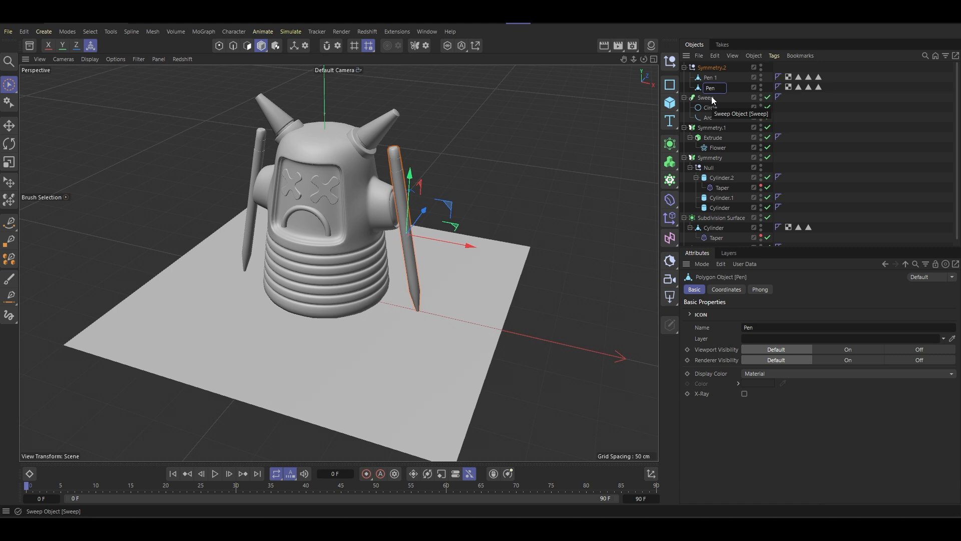
pyautogui.write('Left')
pyautogui.press('Return')
pyautogui.doubleClick(711, 78)
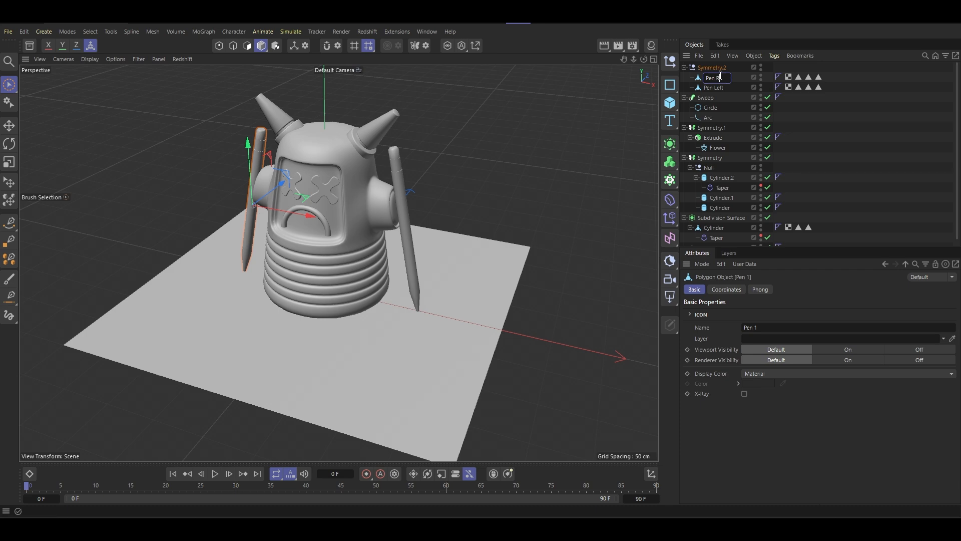
pyautogui.write('Pen Right')
pyautogui.press('Return')
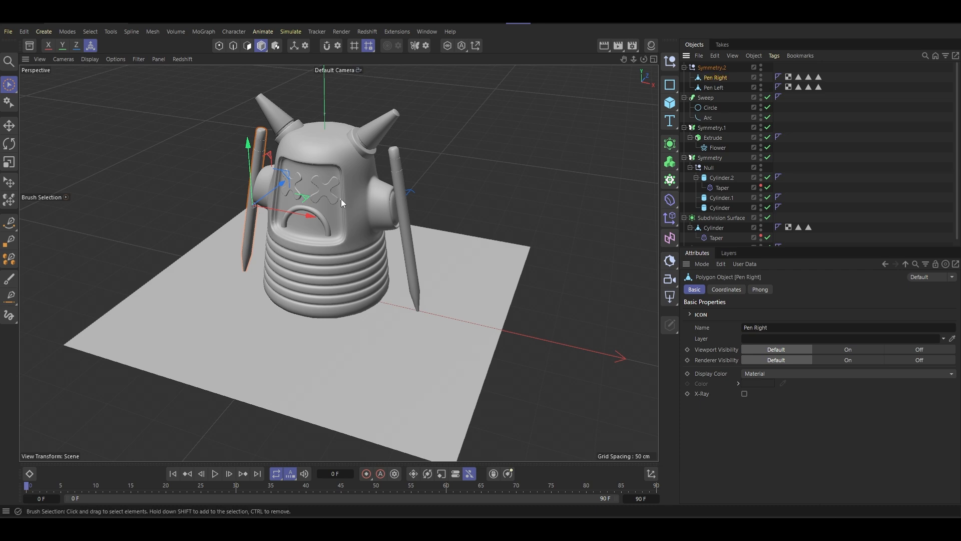
# - Duplicate Pen Left within the same group and rename the copy as Pen Back
pyautogui.keyDown('alt'); pyautogui.moveTo(341, 200); pyautogui.dragTo(371, 189); pyautogui.keyUp('alt')
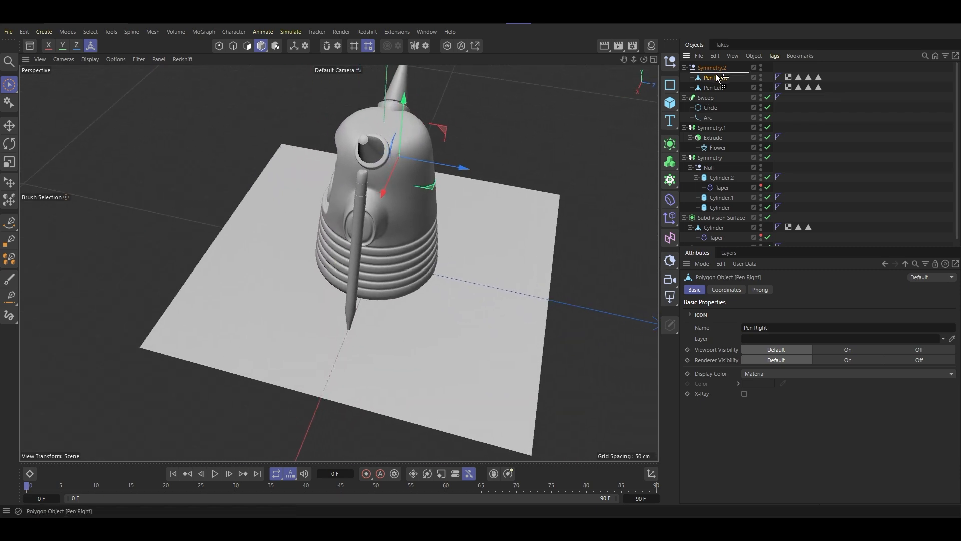
pyautogui.click(719, 88)
pyautogui.keyDown('ctrl'); pyautogui.moveTo(719, 88); pyautogui.dragTo(716, 78); pyautogui.keyUp('ctrl')
pyautogui.doubleClick(717, 77)
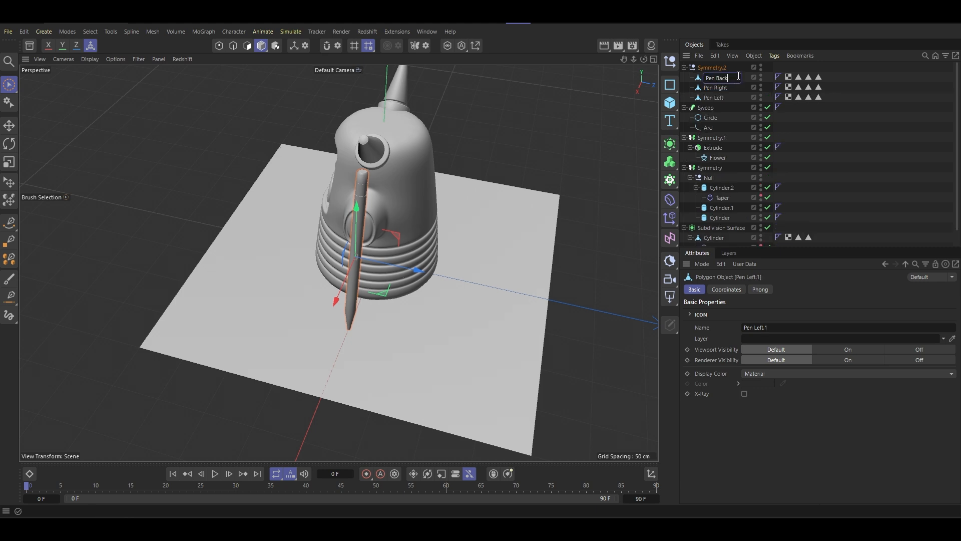
pyautogui.write('Back')
pyautogui.press('Return')
# - Move Pen Back behind the character to about 105 cm on Z, and shift it sideways towards the body's centre line
pyautogui.keyDown('alt'); pyautogui.moveTo(426, 165); pyautogui.dragTo(225, 100); pyautogui.keyUp('alt')
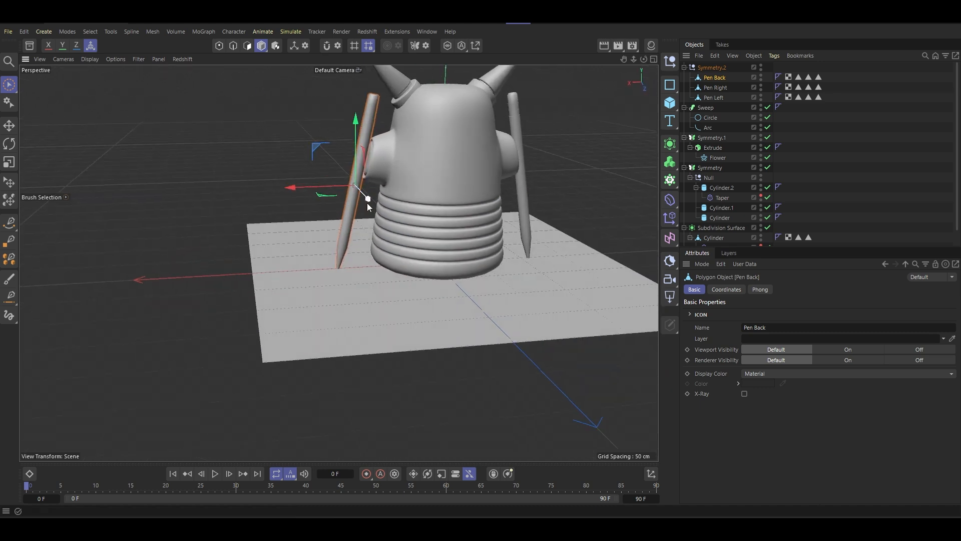
pyautogui.moveTo(367, 203); pyautogui.dragTo(393, 225)
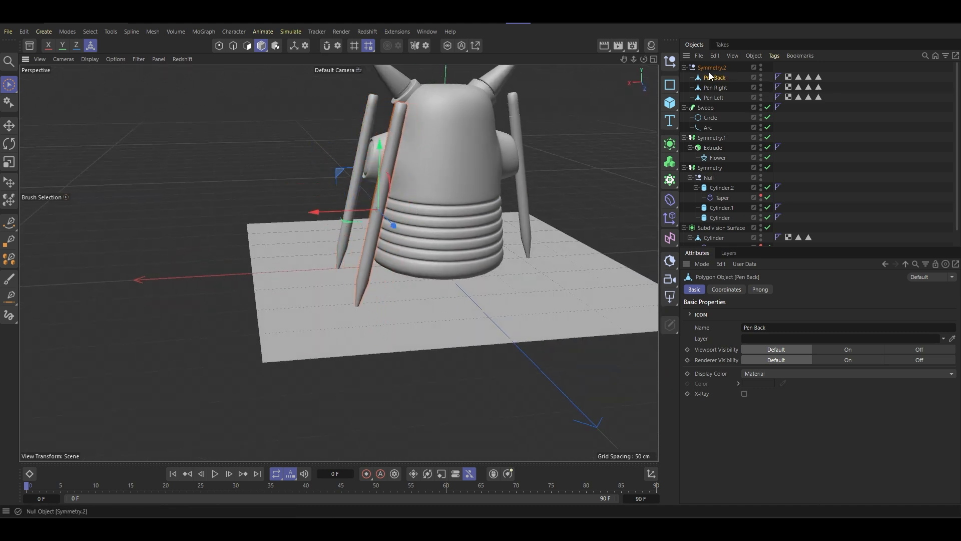
pyautogui.click(91, 45)
pyautogui.keyDown('alt'); pyautogui.moveTo(445, 172); pyautogui.dragTo(431, 195); pyautogui.keyUp('alt')
pyautogui.click(91, 45)
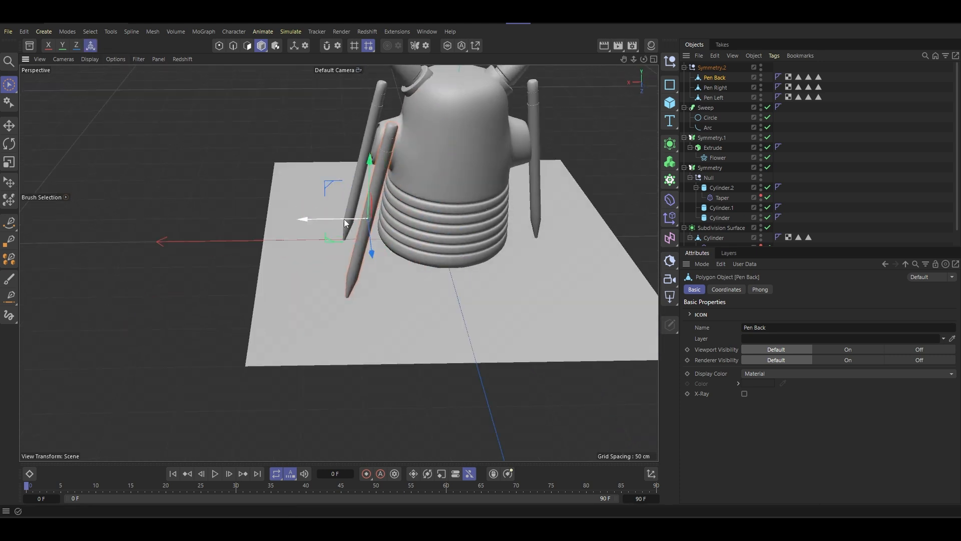
pyautogui.moveTo(313, 220); pyautogui.dragTo(424, 219)
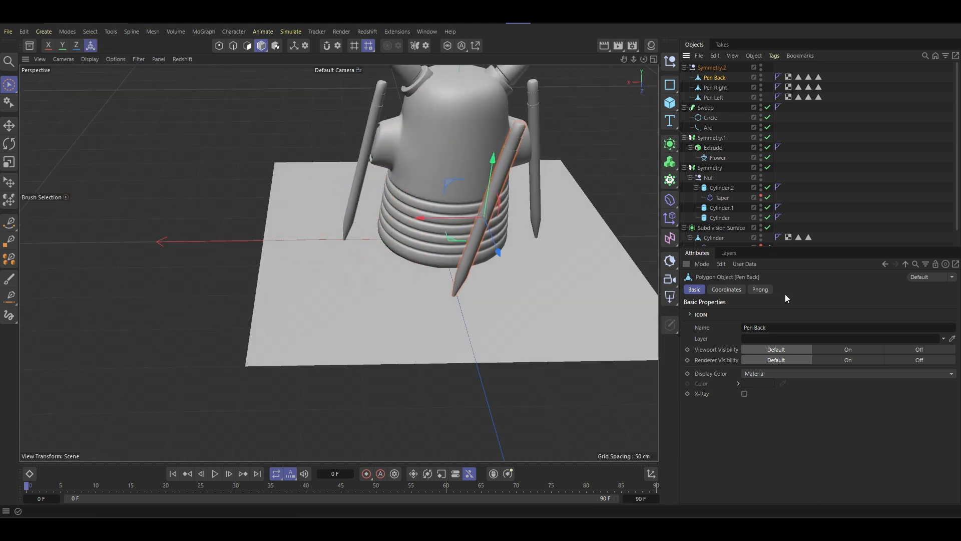
# - Set Pen Back's X and Y positions to 0 cm
pyautogui.click(726, 291)
pyautogui.click(726, 327)
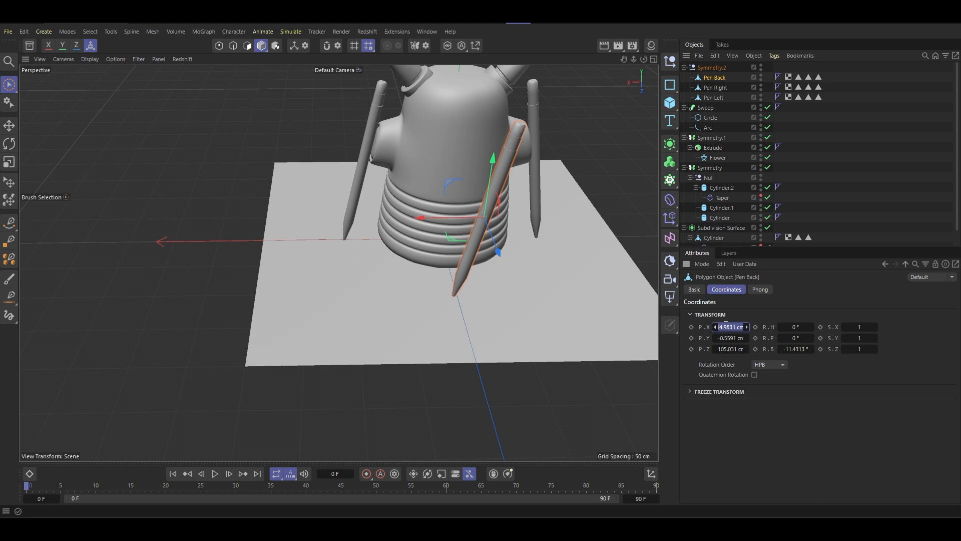
pyautogui.write('0')
pyautogui.press('Tab')
pyautogui.write('0')
pyautogui.press('Tab')
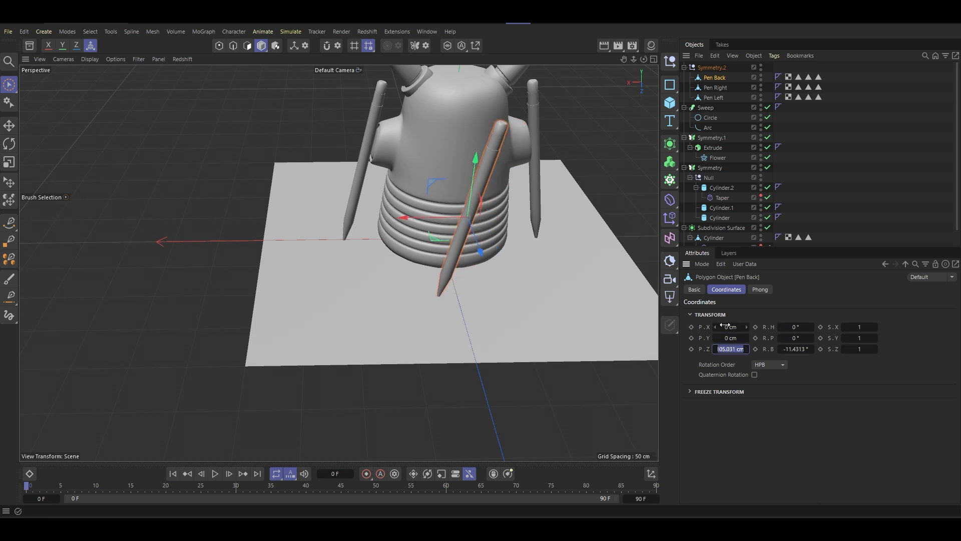
pyautogui.write('0')
pyautogui.press('Return')
pyautogui.hotkey('ctrl', 'z')
# - Set Pen Back's bank rotation to 0°
pyautogui.click(792, 349)
pyautogui.write('0')
pyautogui.press('Return')
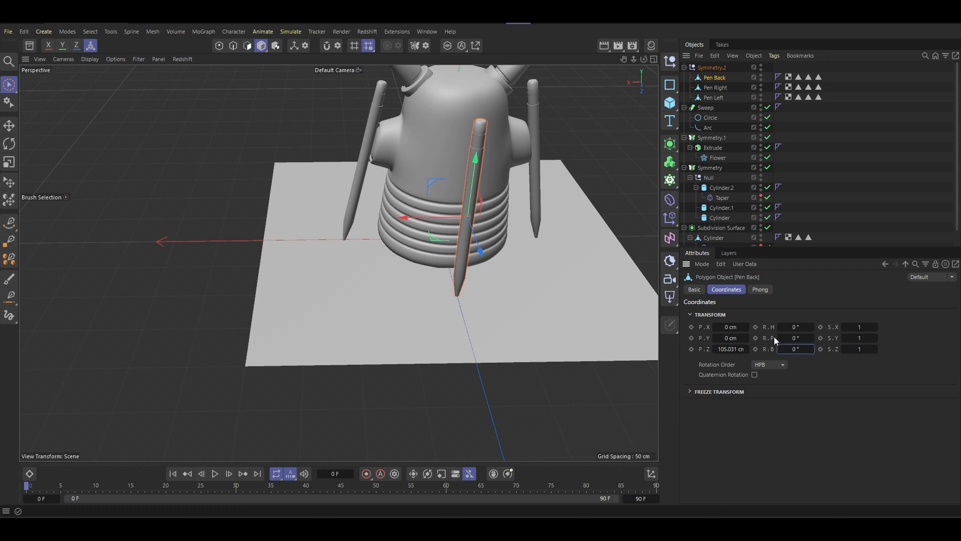
# - Move Pen Back closer to the body, to about 76.4 cm on Z, and switch to the Right view
pyautogui.keyDown('alt'); pyautogui.moveTo(481, 250); pyautogui.dragTo(531, 218); pyautogui.keyUp('alt')
pyautogui.moveTo(616, 200); pyautogui.dragTo(599, 200)
pyautogui.middleClick(490, 227)
pyautogui.middleClick(207, 340)
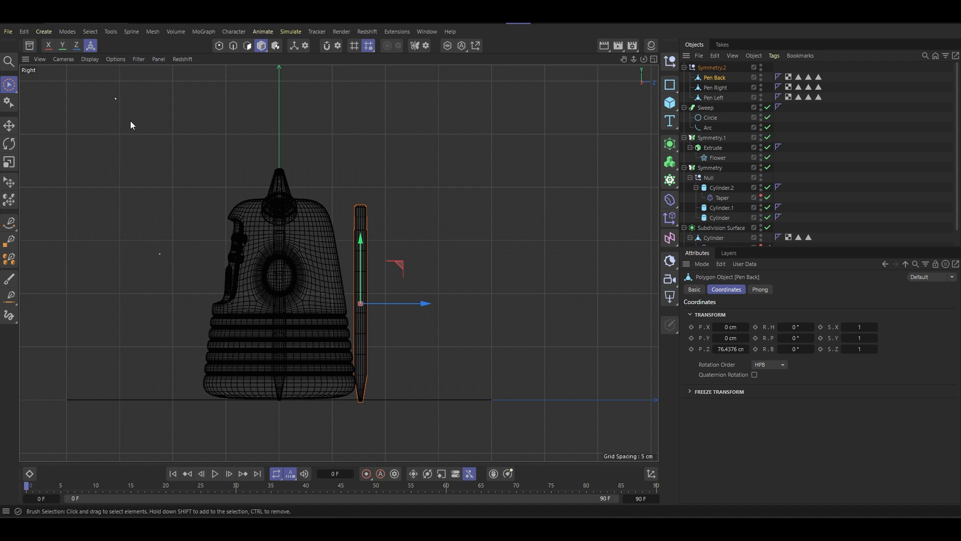
# - Rotate Pen Back by 10° in the Right view so its upper end tilts towards the body
pyautogui.moveTo(259, 277)
pyautogui.keyDown('alt'); pyautogui.mouseDown(button='middle')
pyautogui.moveTo(236, 251)
pyautogui.moveTo(247, 218)
pyautogui.mouseUp(button='middle'); pyautogui.keyUp('alt')
pyautogui.click(9, 144)
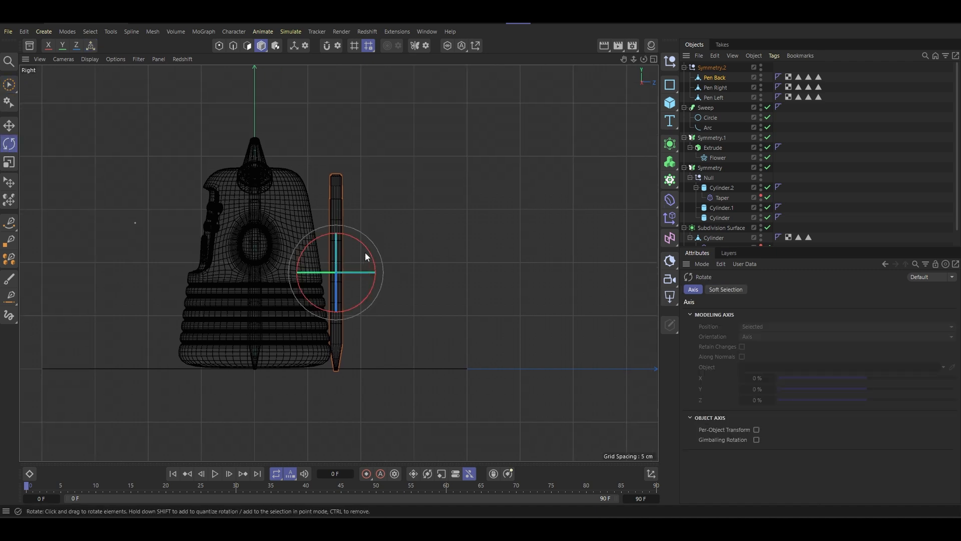
pyautogui.scroll(3, 361, 260)
pyautogui.moveTo(354, 278); pyautogui.dragTo(352, 272)
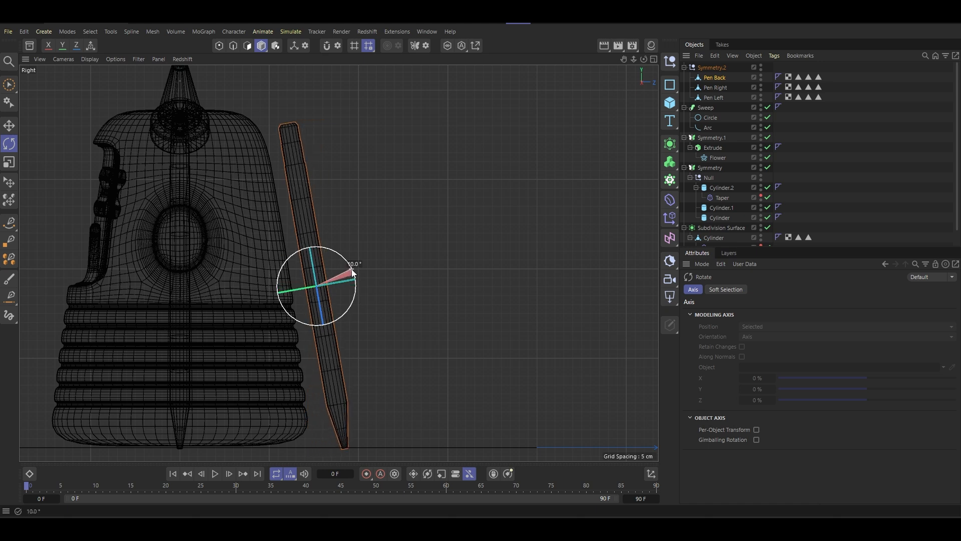
# - Move the tilted Pen Back inward in the Right view until it rests against the body's back
pyautogui.click(9, 126)
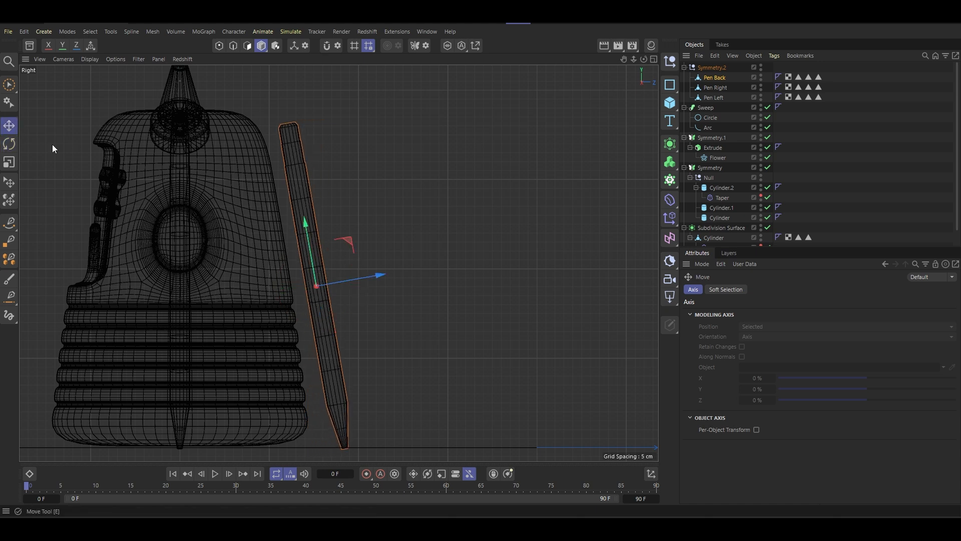
pyautogui.moveTo(347, 240); pyautogui.dragTo(335, 242)
pyautogui.scroll(5, 281, 230)
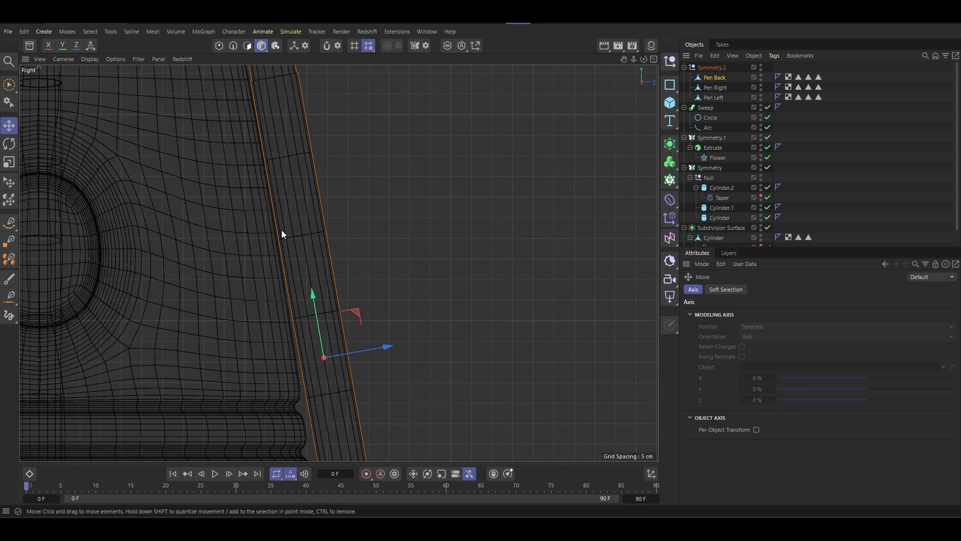
pyautogui.scroll(-4, 282, 229)
pyautogui.scroll(3, 282, 230)
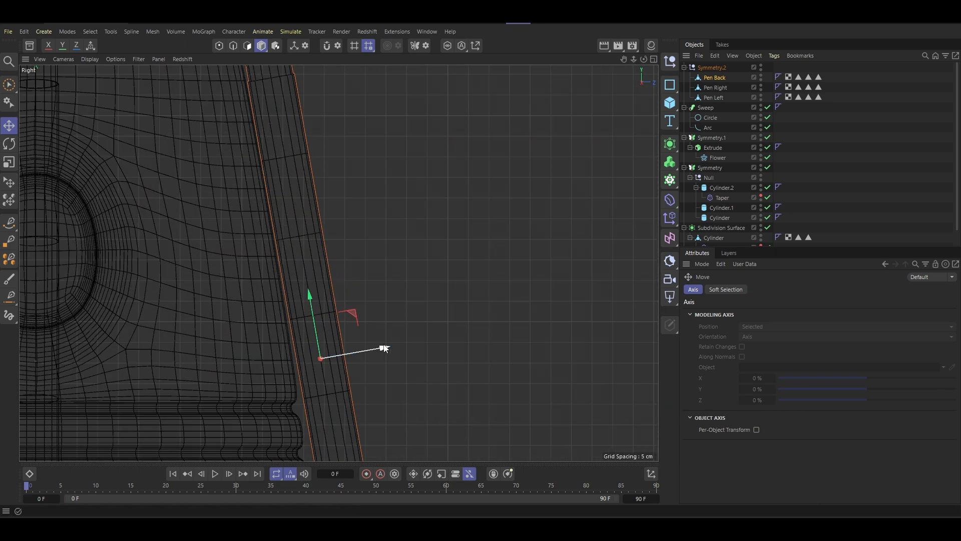
pyautogui.moveTo(385, 349); pyautogui.dragTo(383, 349)
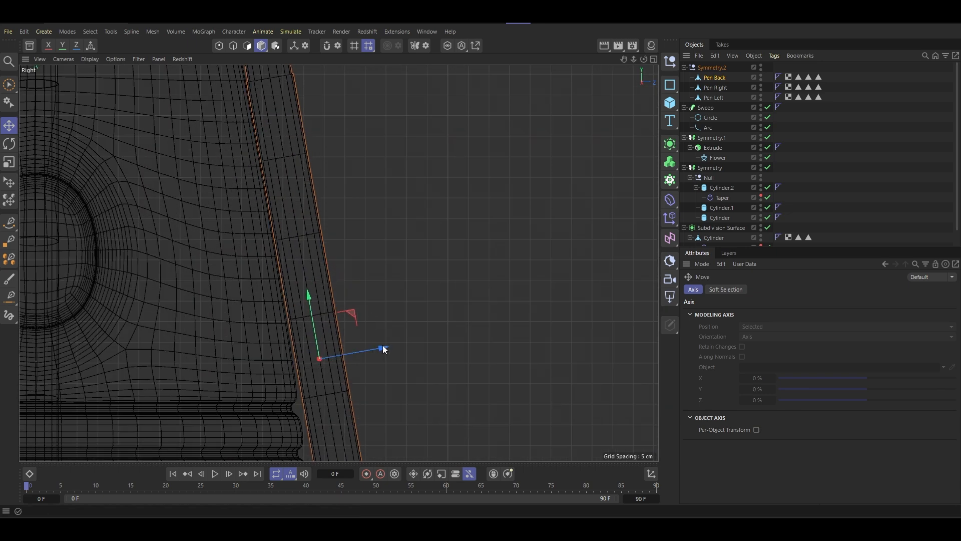
# - Fine-tune Pen Back's tilt in the Right view to follow the slope of the body's back
pyautogui.click(11, 145)
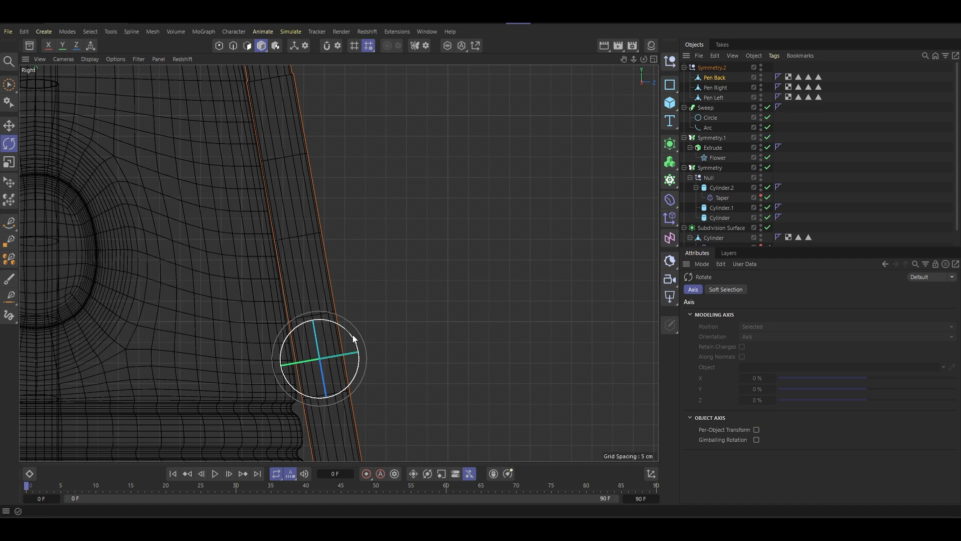
pyautogui.moveTo(353, 339); pyautogui.dragTo(352, 336)
pyautogui.click(11, 125)
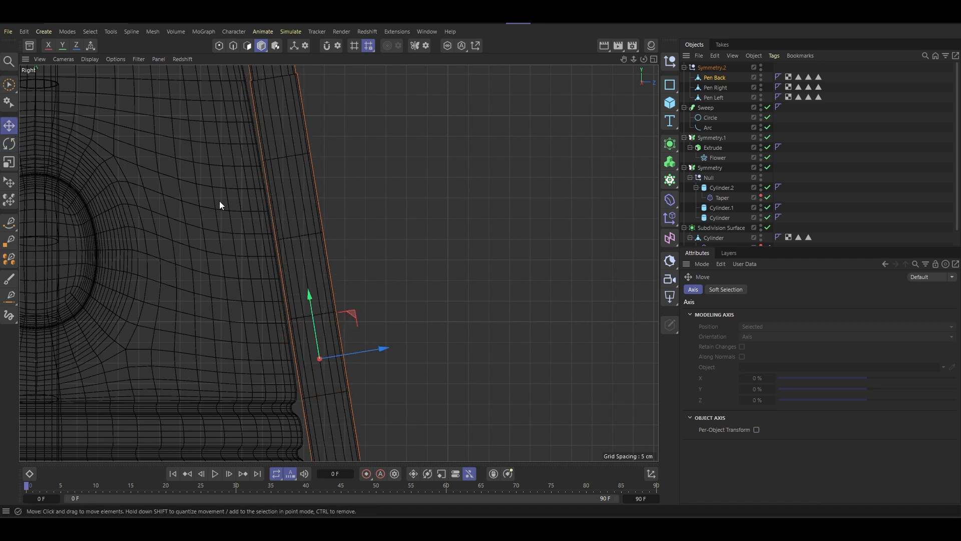
# - Nudge Pen Back slightly inward along the world Z axis in the Right view, against the body's back
pyautogui.scroll(-3, 255, 227)
pyautogui.click(90, 46)
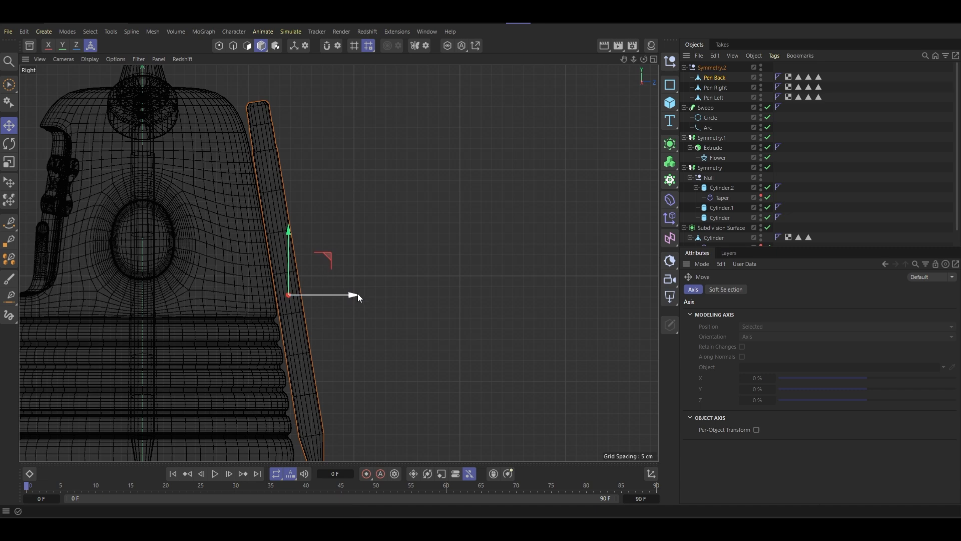
pyautogui.moveTo(357, 293); pyautogui.dragTo(350, 296)
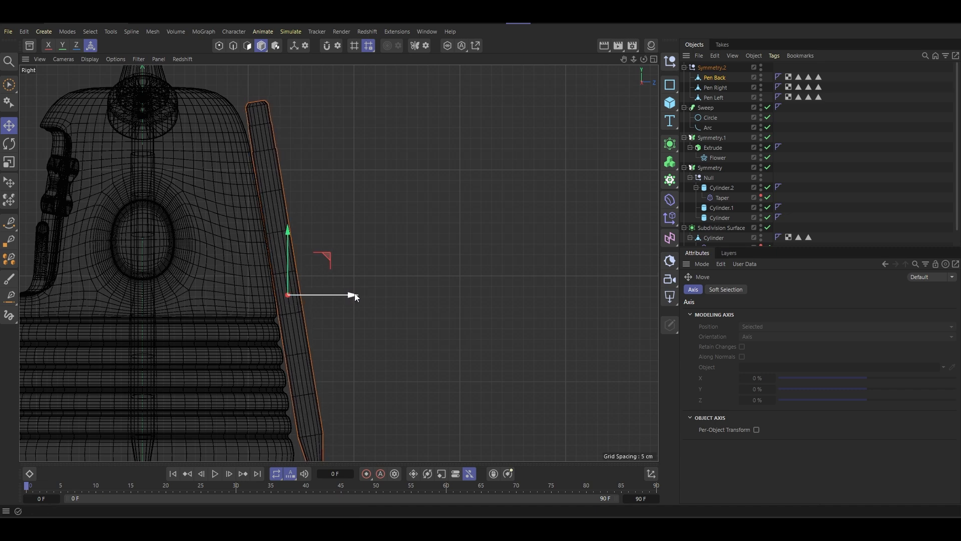
pyautogui.scroll(-5, 349, 278)
pyautogui.scroll(5, 341, 285)
# - Return to the Perspective view and examine how the pens lean against the character from several sides
pyautogui.middleClick(318, 291)
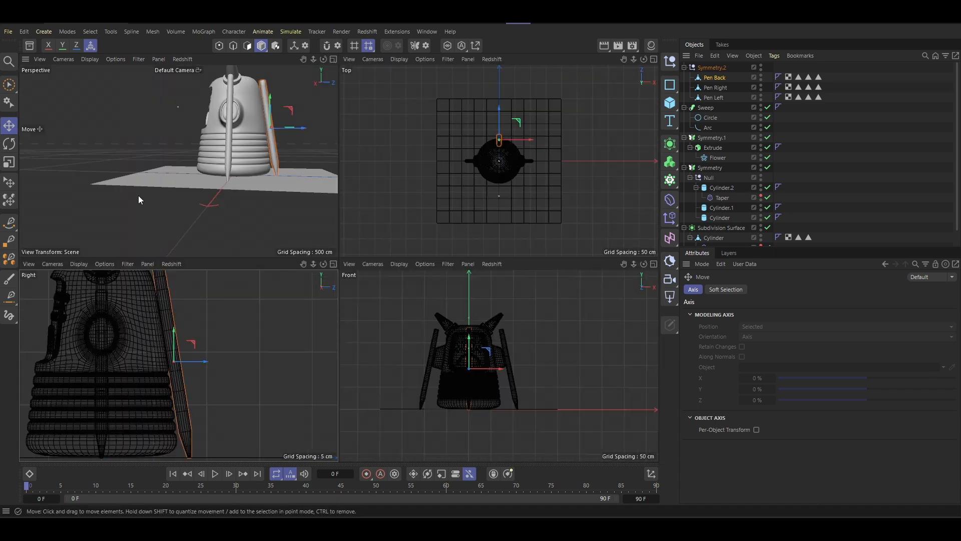
pyautogui.middleClick(138, 195)
pyautogui.keyDown('alt'); pyautogui.moveTo(342, 202); pyautogui.dragTo(422, 256); pyautogui.keyUp('alt')
pyautogui.keyDown('alt'); pyautogui.moveTo(320, 246); pyautogui.dragTo(455, 167); pyautogui.keyUp('alt')
pyautogui.scroll(-2, 404, 206)
pyautogui.keyDown('alt'); pyautogui.moveTo(404, 206); pyautogui.dragTo(264, 194); pyautogui.keyUp('alt')
pyautogui.keyDown('alt'); pyautogui.moveTo(323, 183); pyautogui.dragTo(342, 205); pyautogui.keyUp('alt')
pyautogui.scroll(-10, 342, 204)
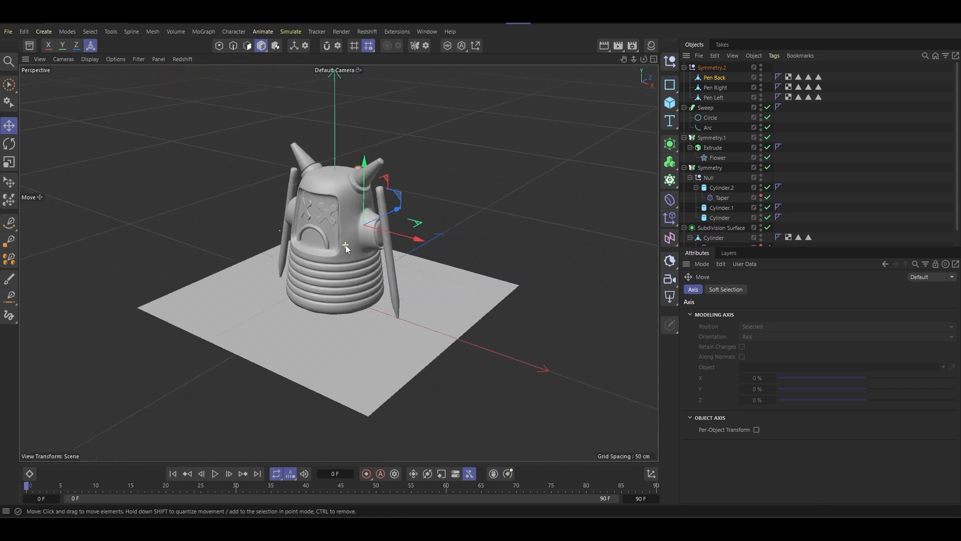
# - Enlarge the floor plane to about 766 cm wide and 818 cm high
pyautogui.click(341, 308)
pyautogui.moveTo(419, 310); pyautogui.dragTo(508, 339)
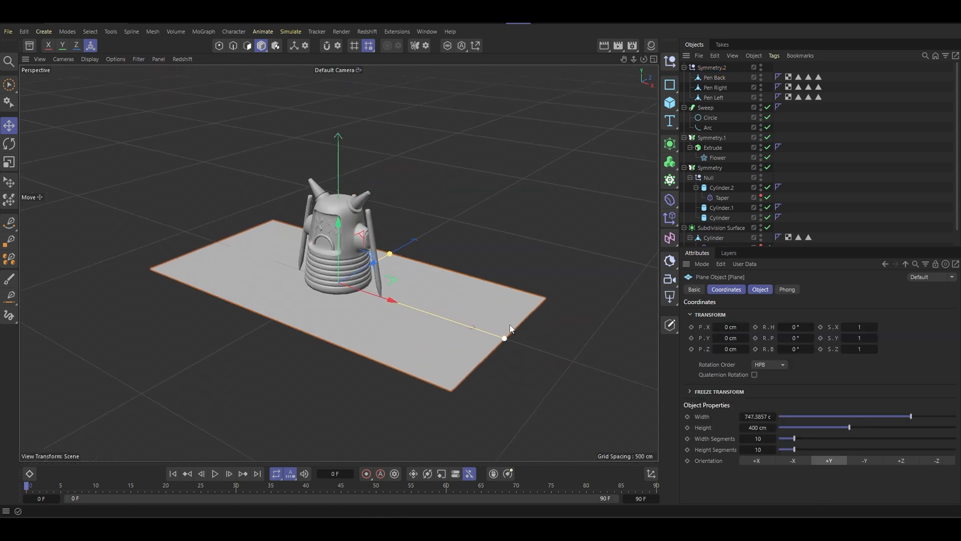
pyautogui.moveTo(403, 252); pyautogui.dragTo(440, 240)
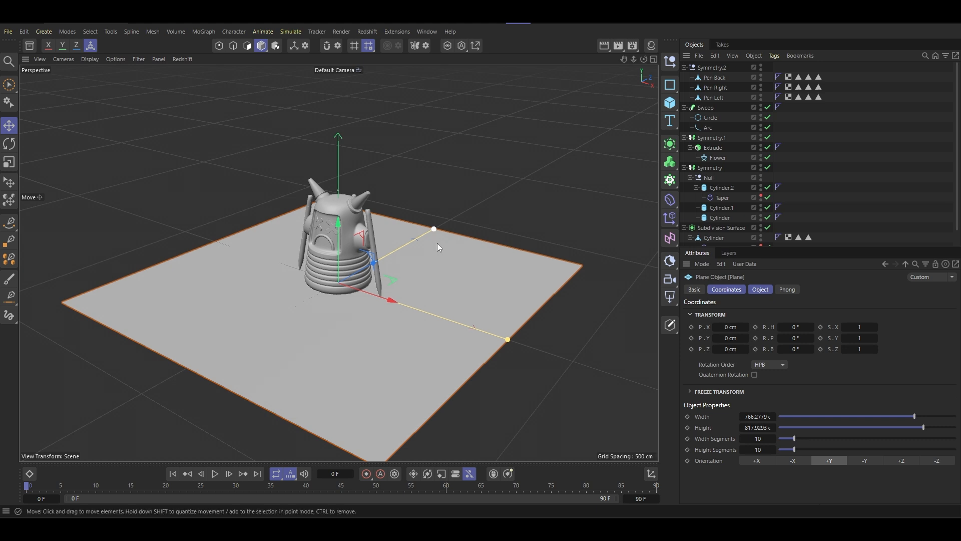
pyautogui.scroll(2, 410, 292)
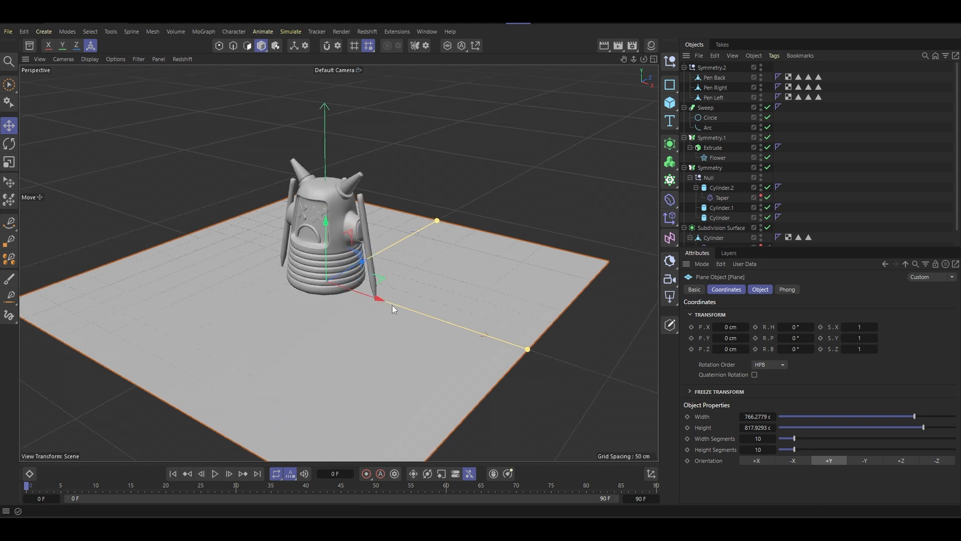
pyautogui.scroll(-1, 393, 285)
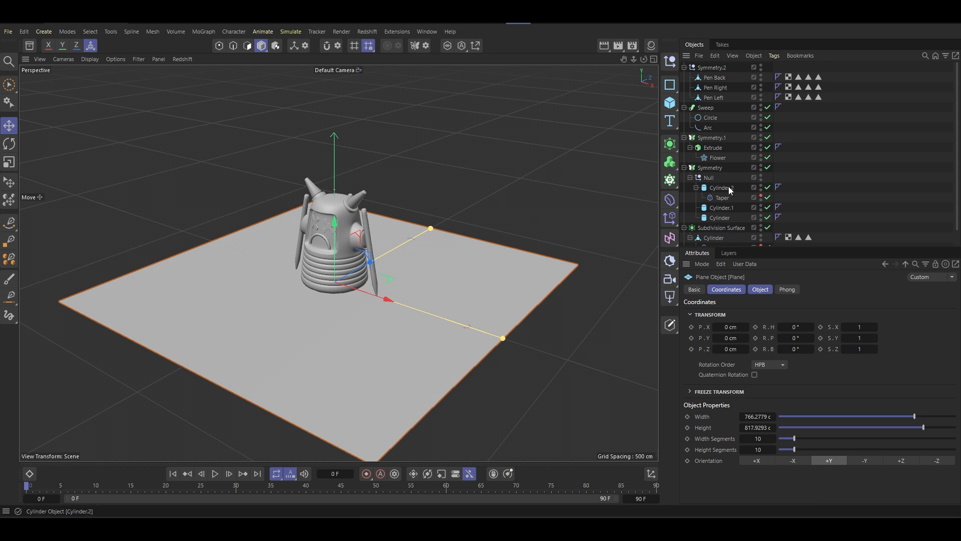
# - Select the body's Subdivision Surface with its children and enlarge the object list so the whole scene hierarchy fits
pyautogui.scroll(-1, 744, 187)
pyautogui.click(711, 210)
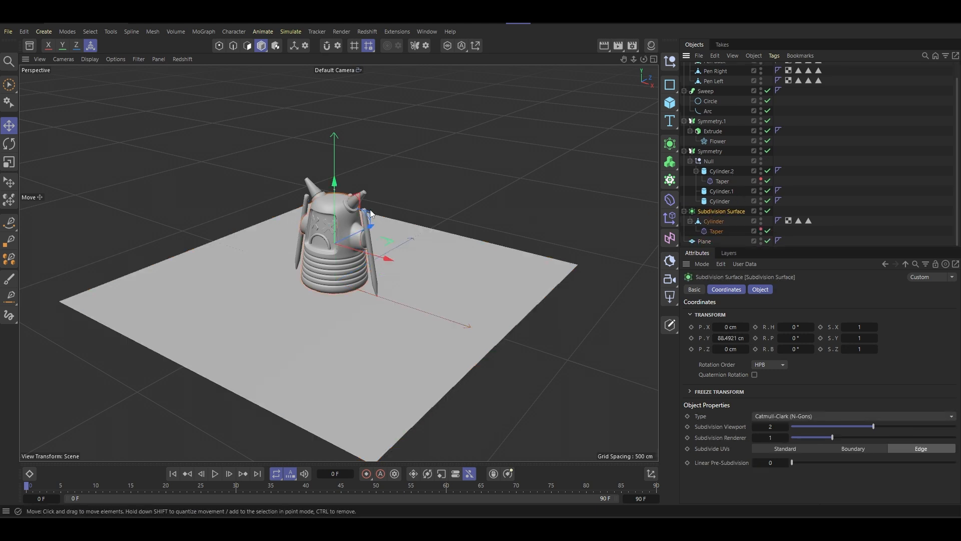
pyautogui.scroll(3, 347, 217)
pyautogui.scroll(2, 347, 216)
pyautogui.middleClick(716, 213)
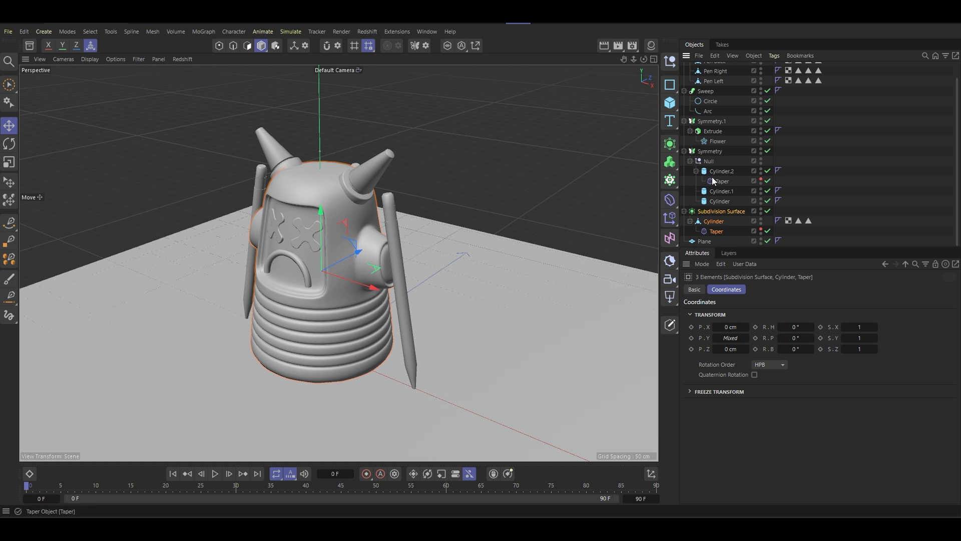
pyautogui.scroll(1, 713, 174)
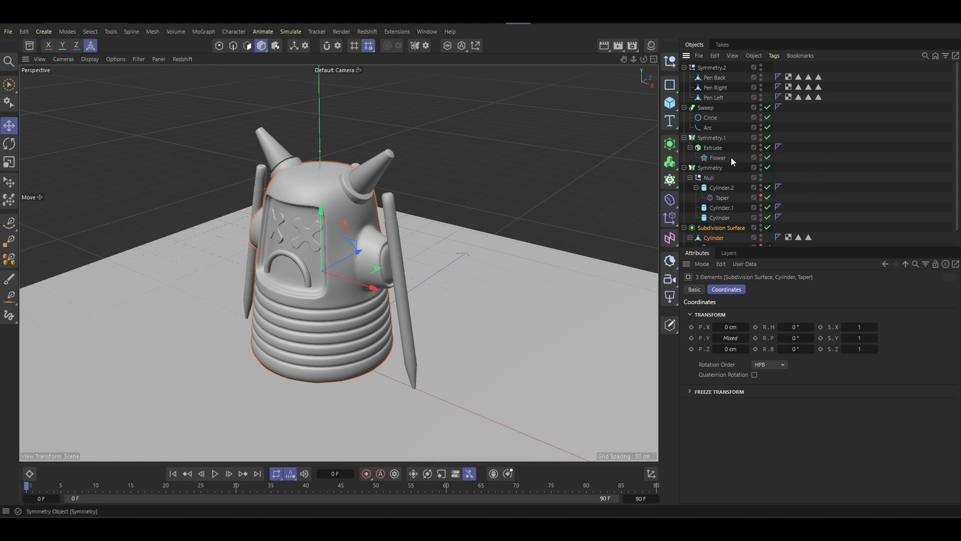
pyautogui.moveTo(749, 247); pyautogui.dragTo(750, 288)
# - Try converting the body's Subdivision Surface to an editable mesh, checking it with shaded lines, and undo the conversion
pyautogui.click(713, 228)
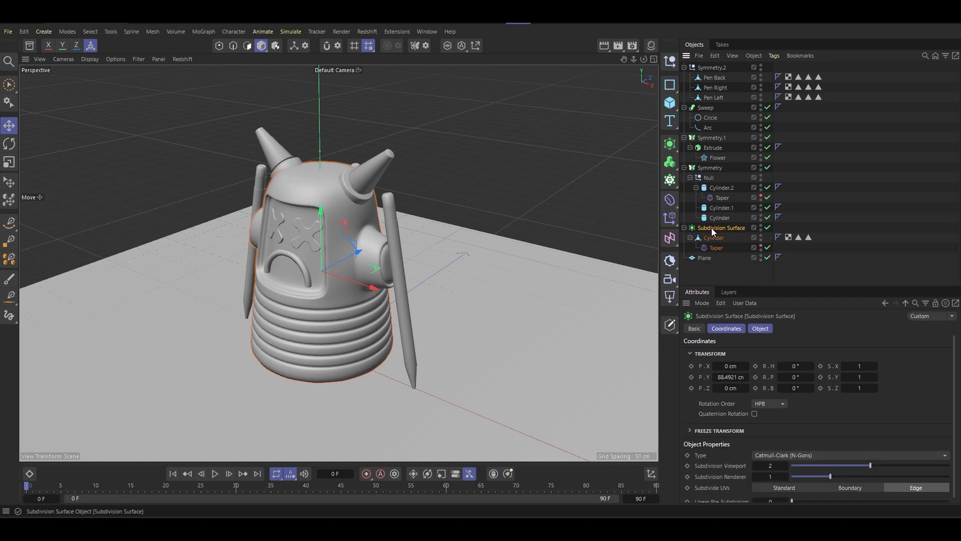
pyautogui.press('n')
pyautogui.press('b')
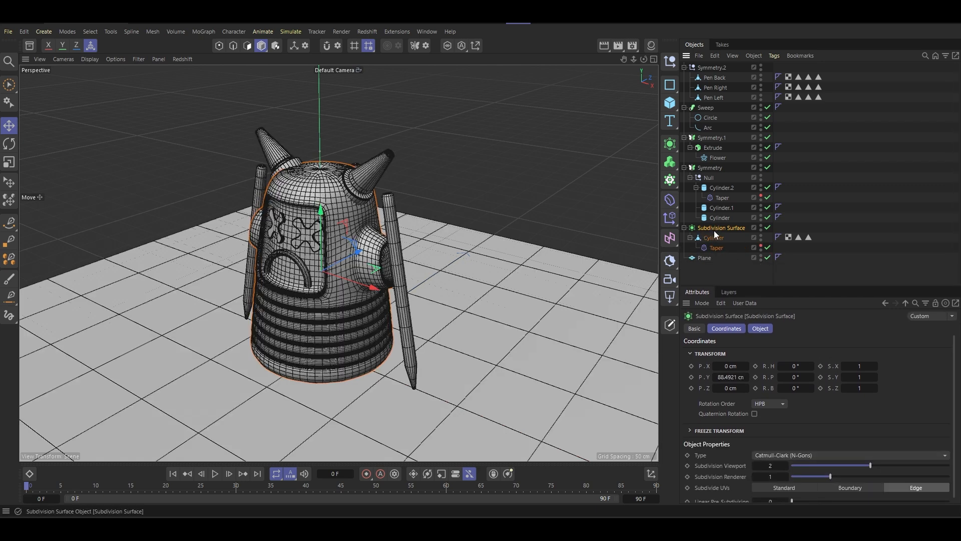
pyautogui.press('c')
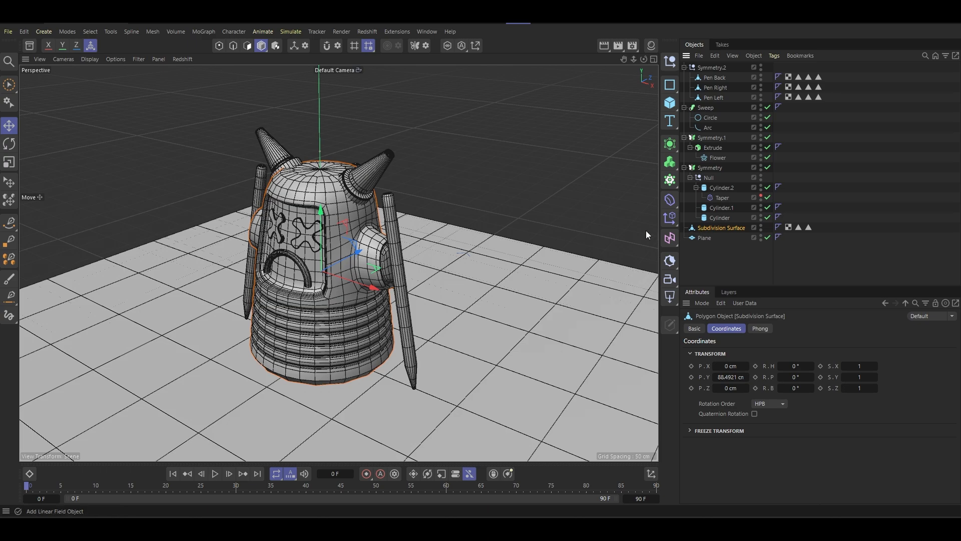
pyautogui.scroll(1, 346, 274)
pyautogui.keyDown('alt'); pyautogui.moveTo(349, 276); pyautogui.dragTo(382, 245); pyautogui.keyUp('alt')
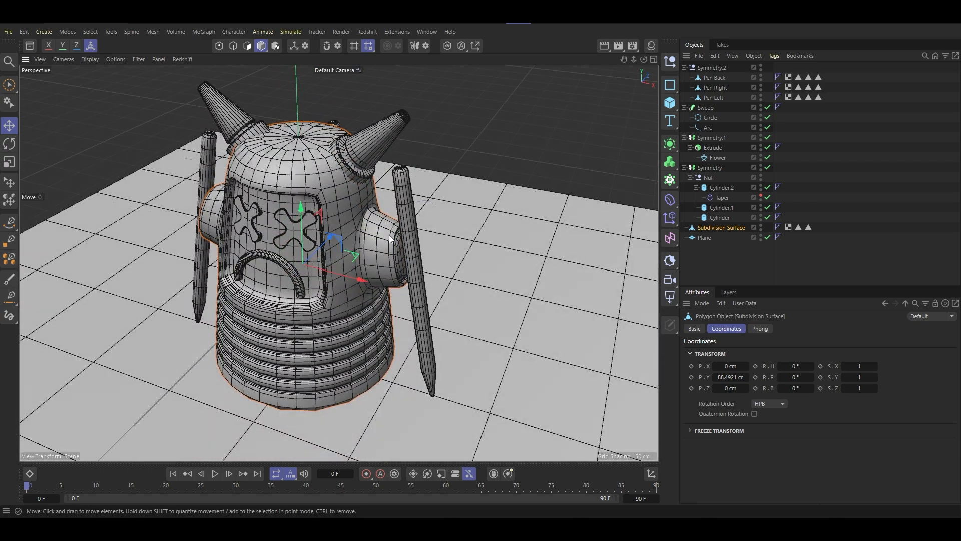
pyautogui.press('n')
pyautogui.press('a')
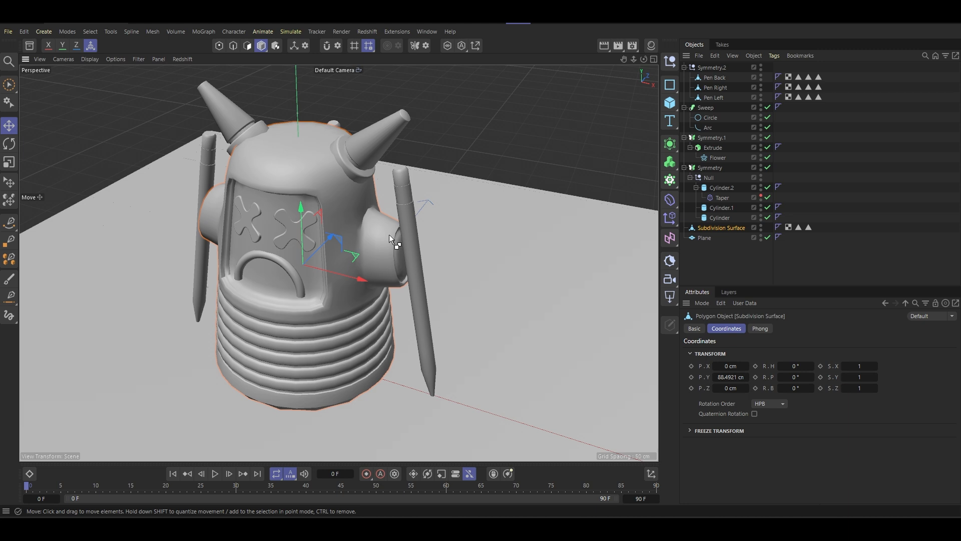
pyautogui.hotkey('ctrl', 'z')
# - Try making the Subdivision Surface editable with its Cylinder and Taper also selected, and undo it
pyautogui.middleClick(720, 229)
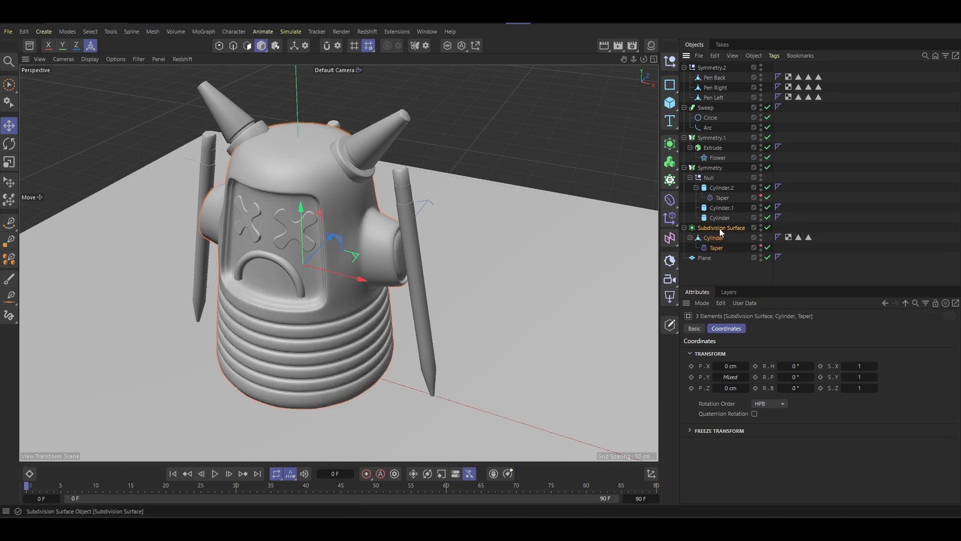
pyautogui.press('c')
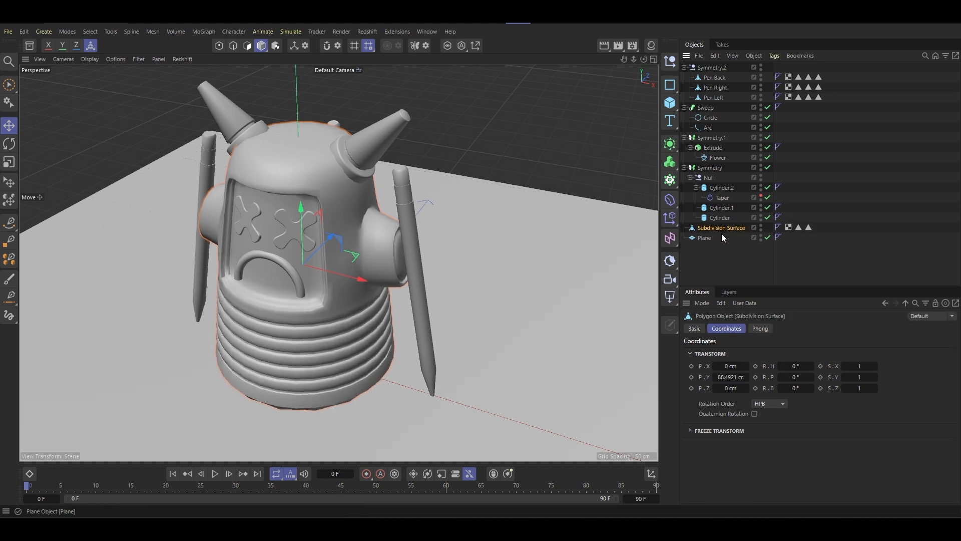
pyautogui.hotkey('ctrl', 'z')
# - Merge the body's Cylinder and its Taper deformer into one polygon object inside the Subdivision Surface
pyautogui.middleClick(719, 240)
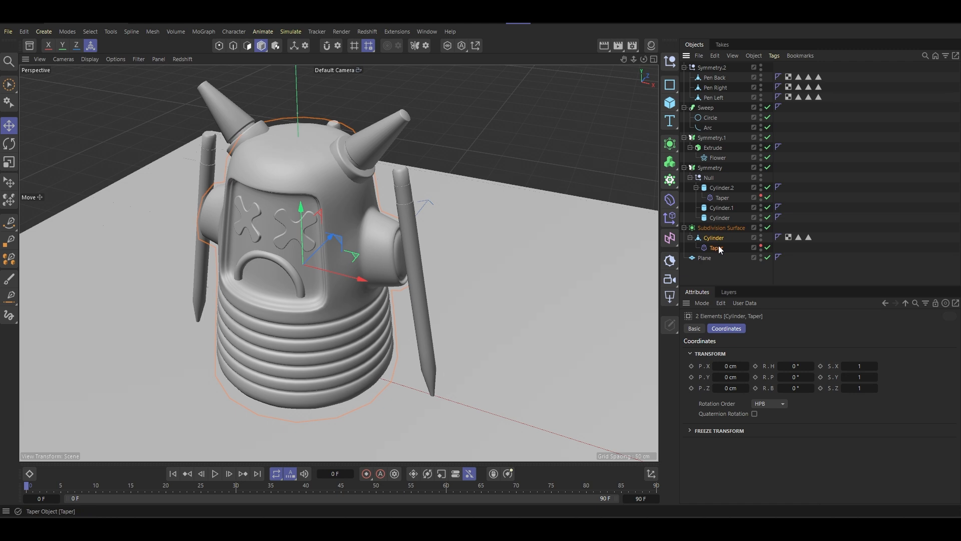
pyautogui.rightClick(720, 249)
pyautogui.click(798, 323)
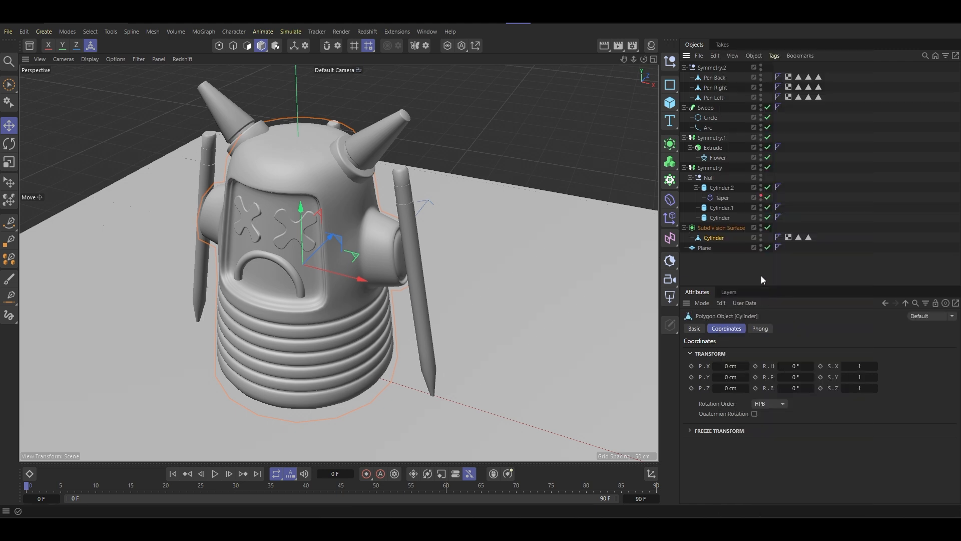
# - Try collapsing the Subdivision Surface and its child Cylinder together into a single polygon object, undoing each attempt
pyautogui.middleClick(715, 228)
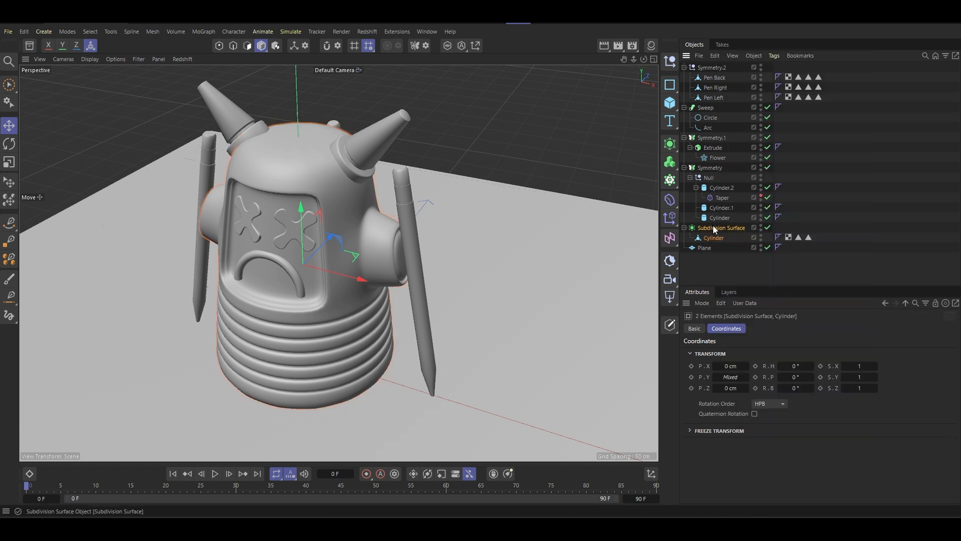
pyautogui.press('c')
pyautogui.hotkey('ctrl', 'z')
pyautogui.rightClick(713, 228)
pyautogui.click(768, 321)
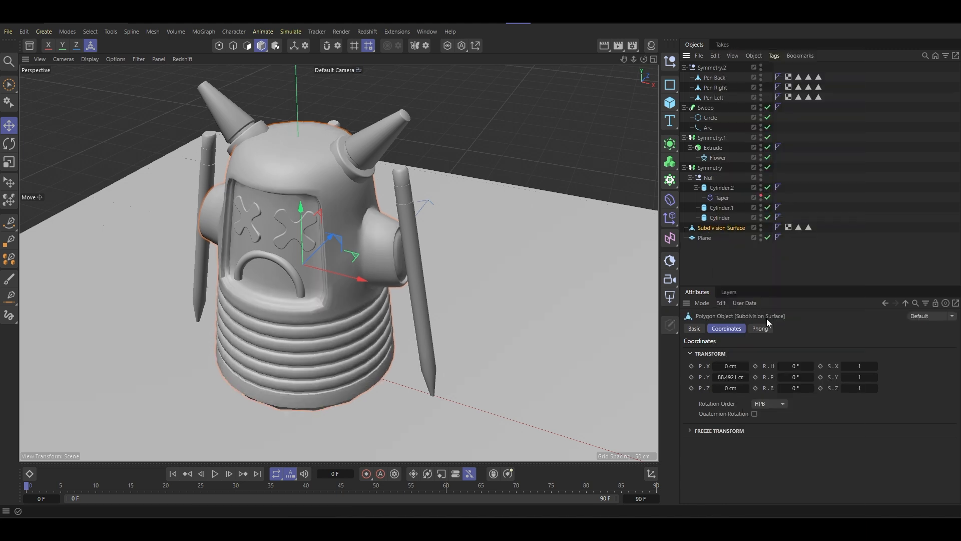
pyautogui.hotkey('ctrl', 'z')
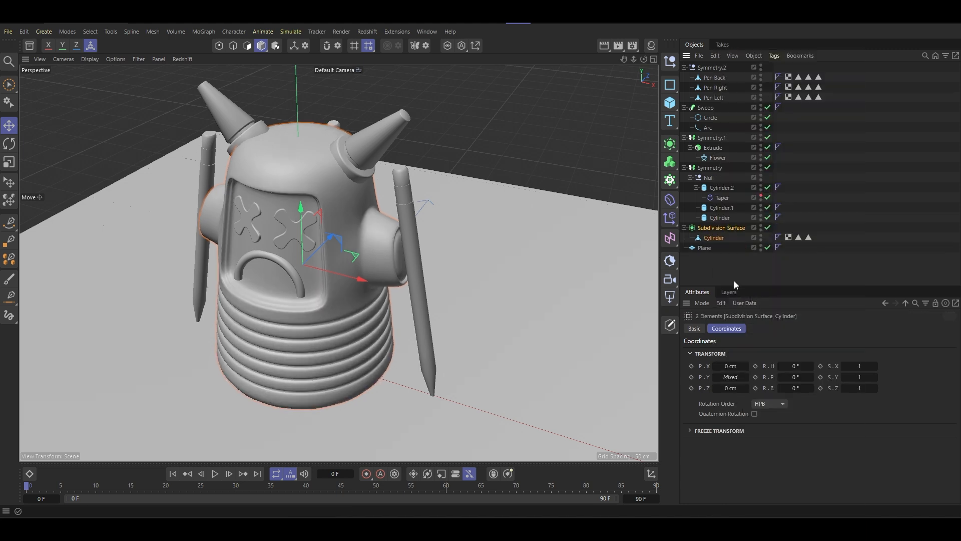
# - Convert only the body's Subdivision Surface generator into an editable polygon mesh
pyautogui.click(715, 228)
pyautogui.press('c')
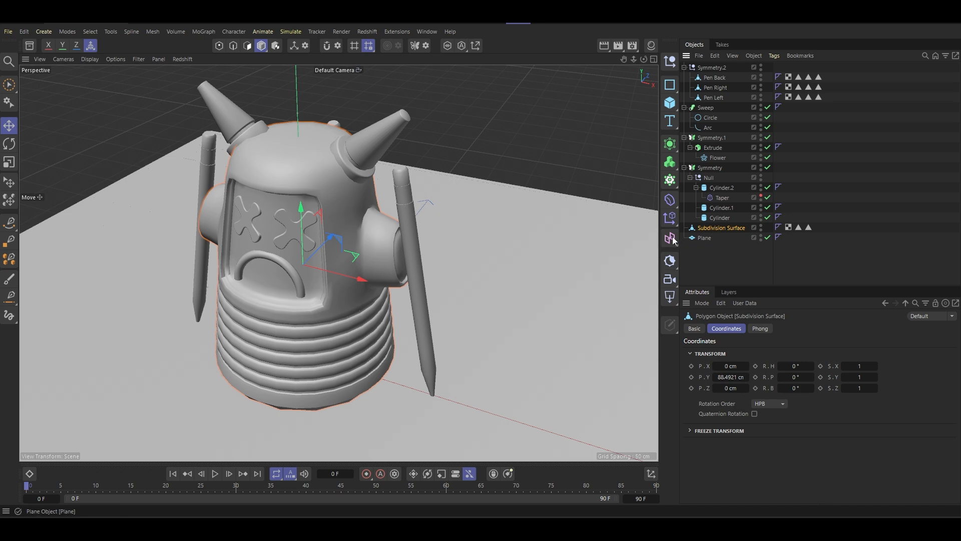
pyautogui.keyDown('alt'); pyautogui.moveTo(349, 268); pyautogui.dragTo(350, 239); pyautogui.keyUp('alt')
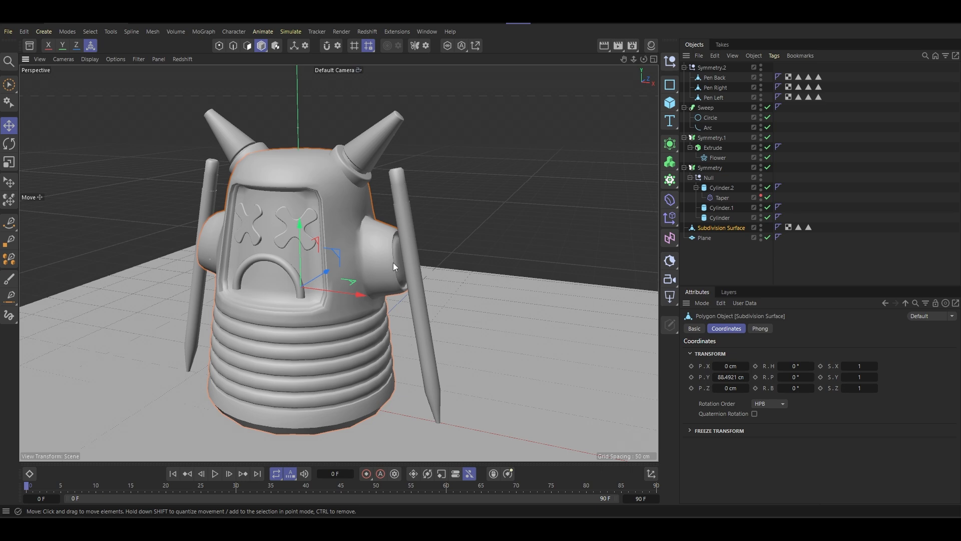
pyautogui.keyDown('alt'); pyautogui.moveTo(393, 266); pyautogui.dragTo(347, 234); pyautogui.keyUp('alt')
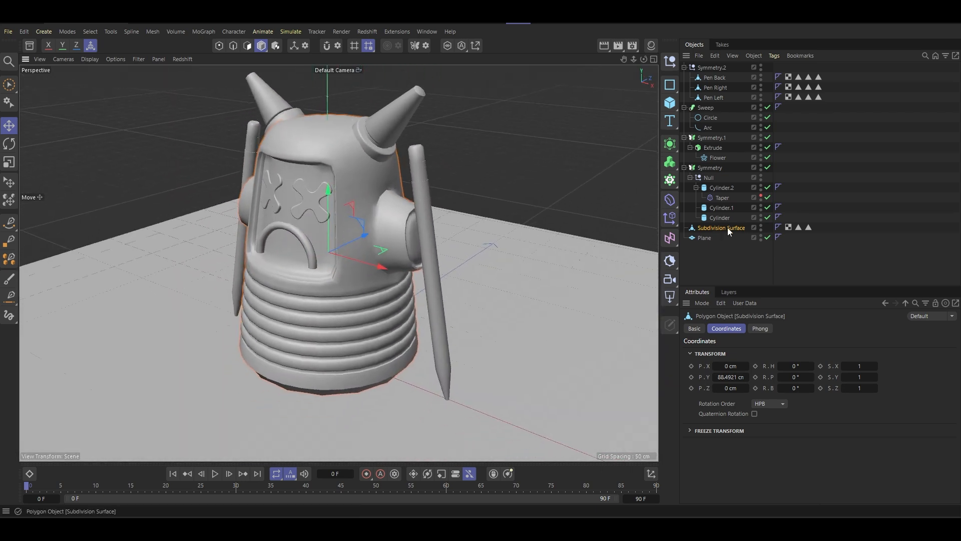
# - Place the converted body mesh under a new Subdivision Surface generator to smooth it
pyautogui.click(673, 149)
pyautogui.keyDown('alt'); pyautogui.click(720, 171); pyautogui.keyUp('alt')
pyautogui.keyDown('alt'); pyautogui.moveTo(395, 246); pyautogui.dragTo(419, 205); pyautogui.keyUp('alt')
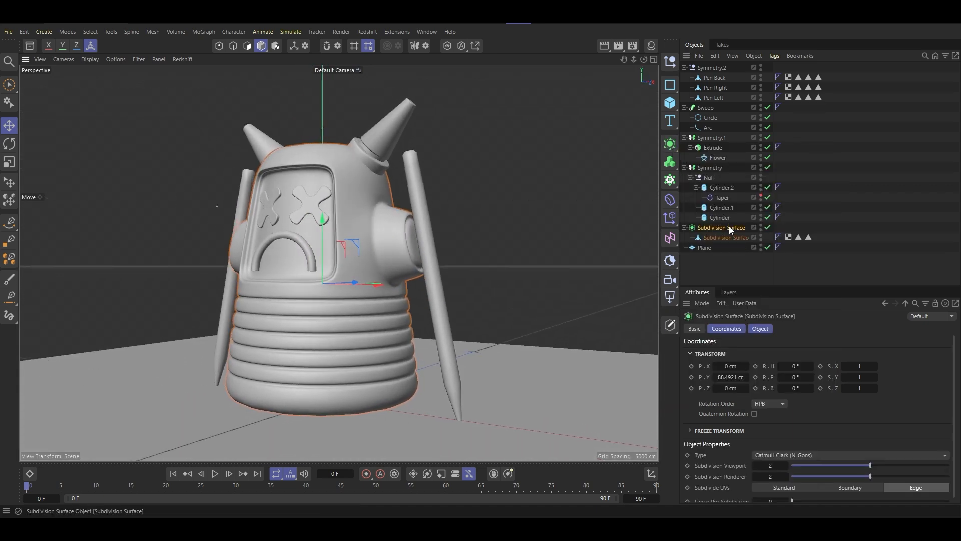
# - Rename both the body mesh and its parent Subdivision Surface as Toy Robot
pyautogui.doubleClick(719, 241)
pyautogui.write('C')
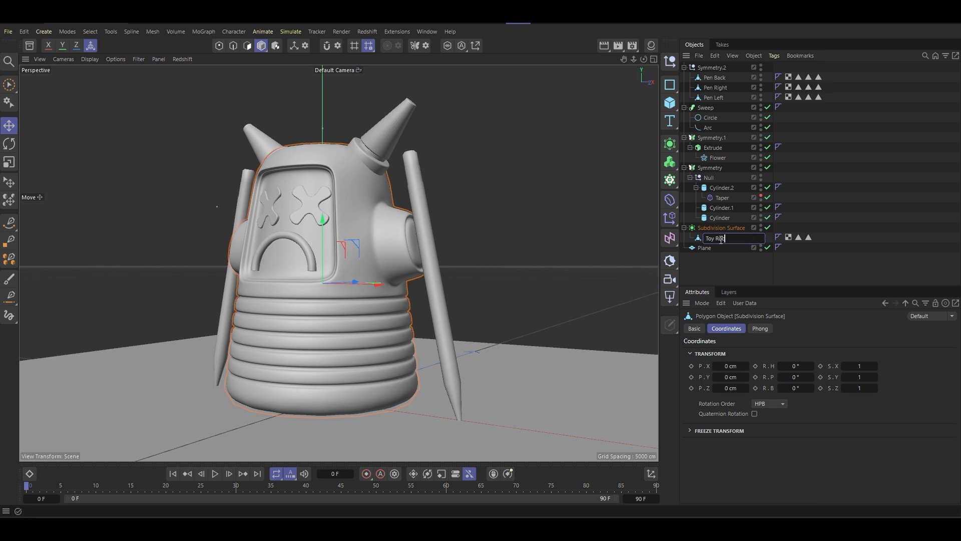
pyautogui.press('Return')
pyautogui.click(725, 229)
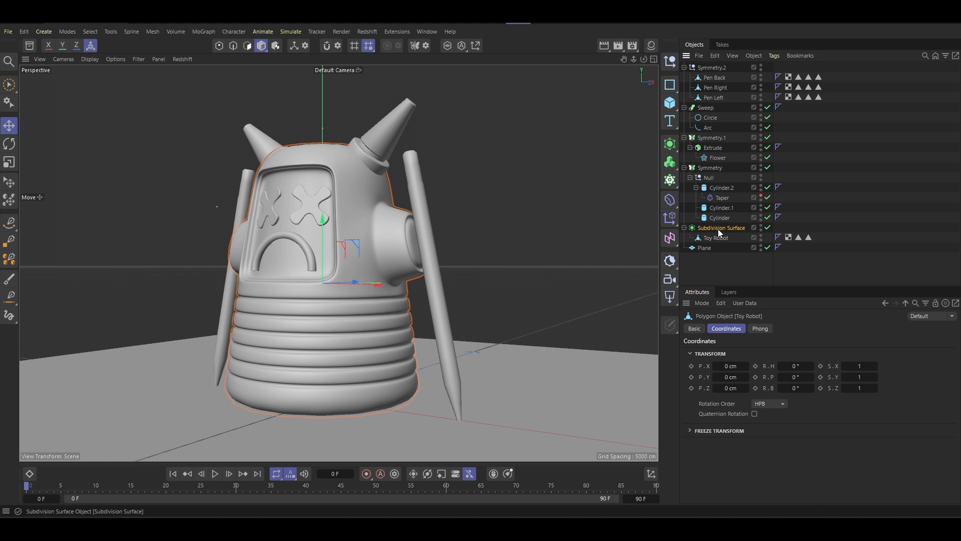
pyautogui.doubleClick(727, 228)
pyautogui.write('T')
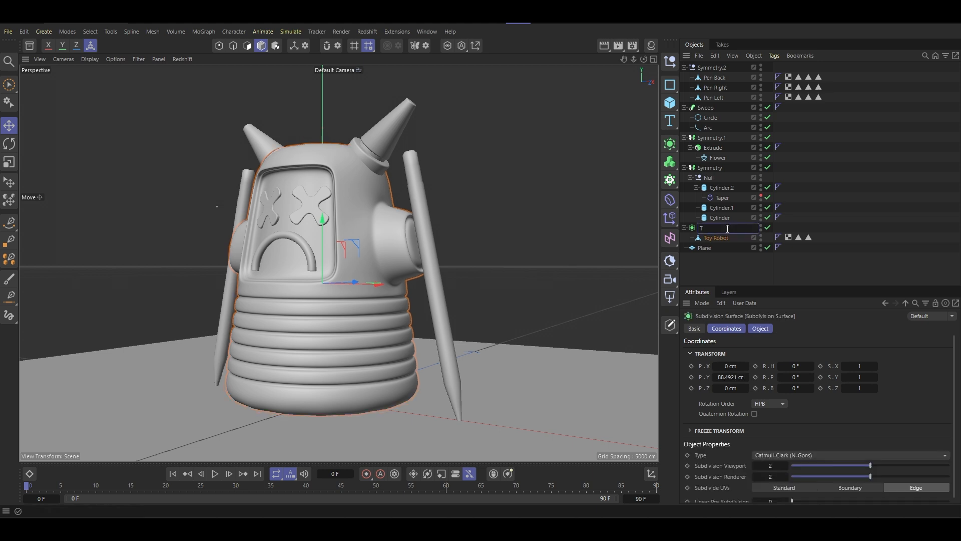
pyautogui.write('oy Robot')
pyautogui.press('Return')
# - Convert the horns' Symmetry generator into editable polygon objects
pyautogui.keyDown('alt'); pyautogui.moveTo(448, 268); pyautogui.dragTo(398, 211); pyautogui.keyUp('alt')
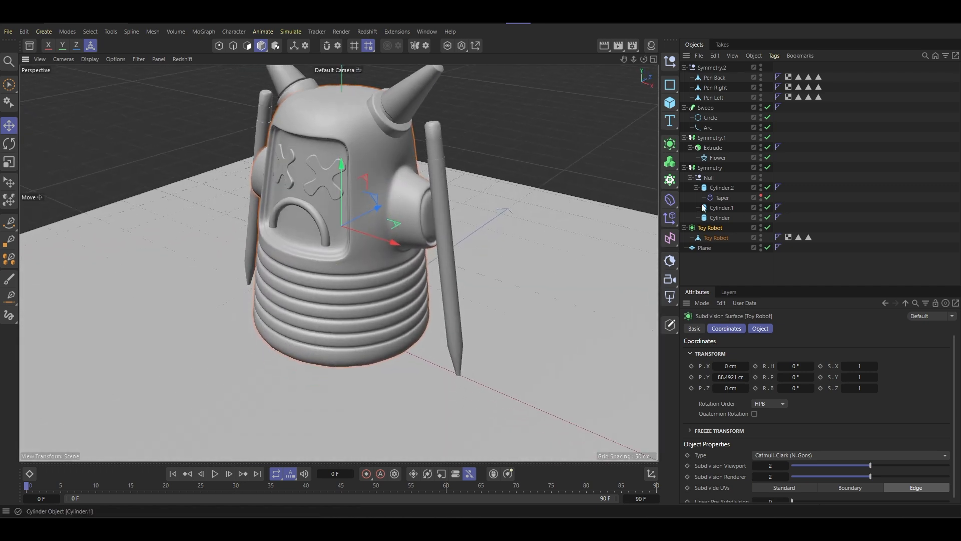
pyautogui.click(709, 177)
pyautogui.keyDown('alt'); pyautogui.moveTo(438, 156); pyautogui.dragTo(457, 215, button='middle'); pyautogui.keyUp('alt')
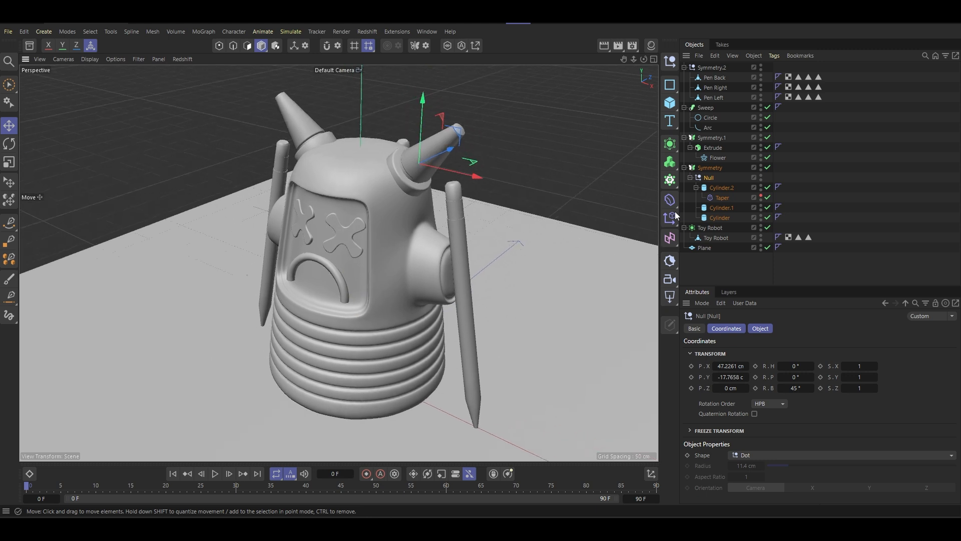
pyautogui.click(713, 179)
pyautogui.click(706, 167)
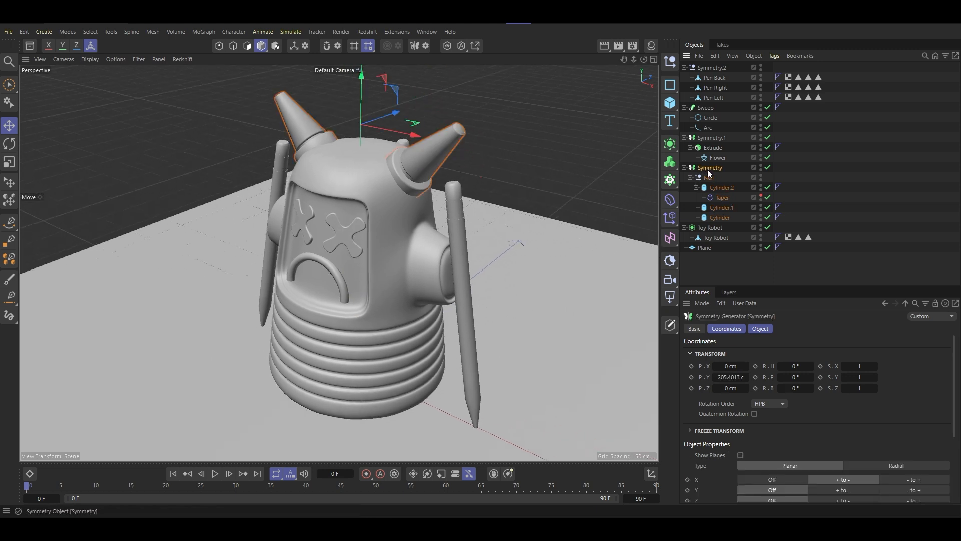
pyautogui.press('c')
# - Expand the converted Symmetry group and collapse the two horn nulls inside it
pyautogui.click(685, 168)
pyautogui.click(710, 177)
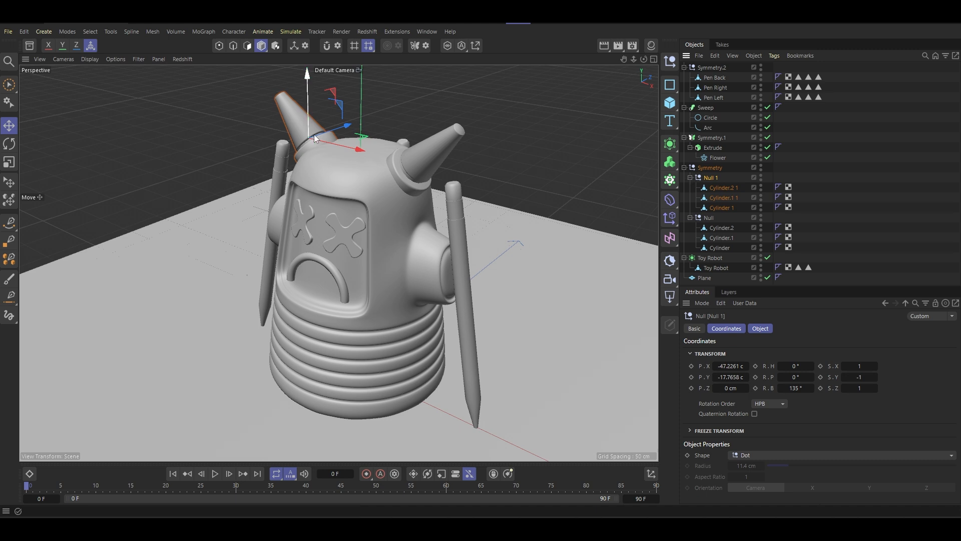
pyautogui.click(690, 177)
pyautogui.click(691, 188)
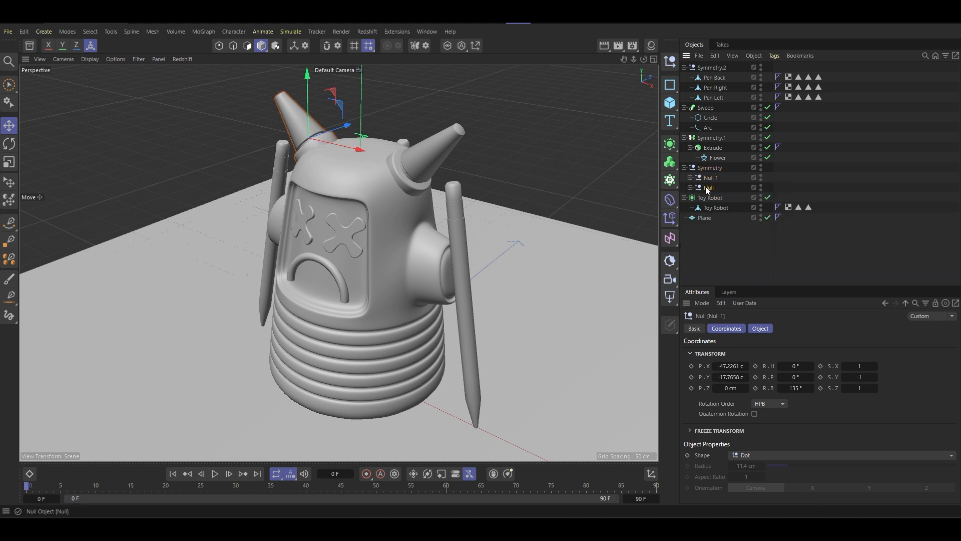
# - Rename the null holding the robot's left horn as Ear Left
pyautogui.click(706, 187)
pyautogui.keyDown('alt'); pyautogui.moveTo(409, 191); pyautogui.dragTo(634, 177); pyautogui.keyUp('alt')
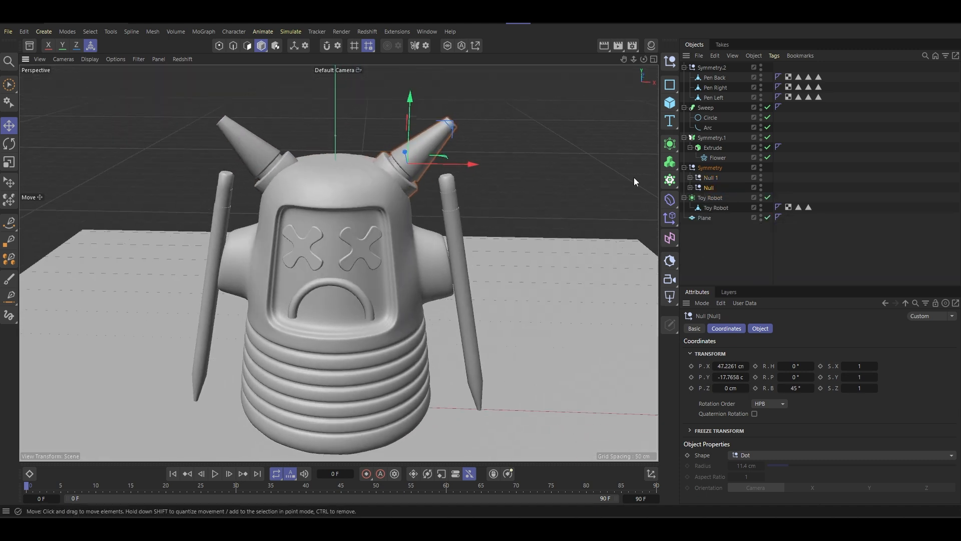
pyautogui.doubleClick(710, 188)
pyautogui.write('E')
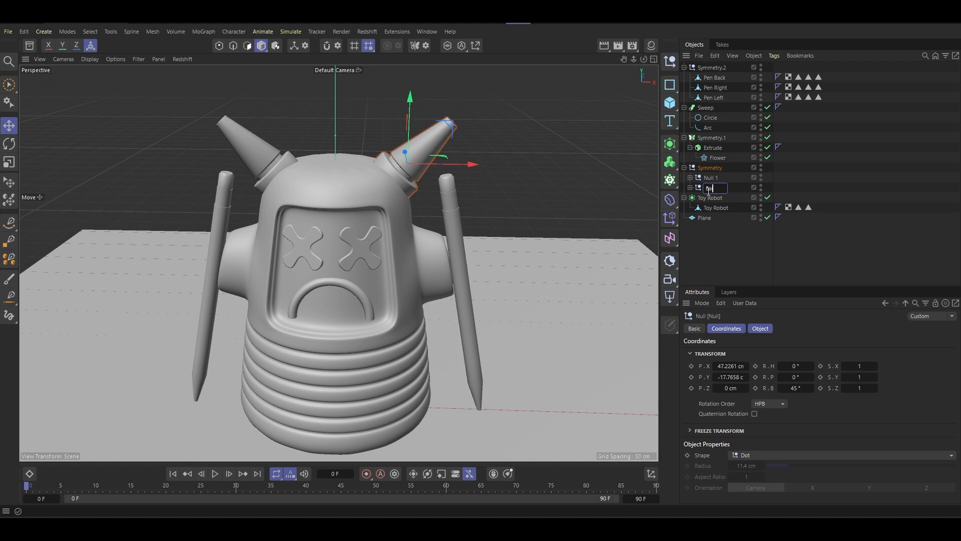
pyautogui.write('ar Left')
pyautogui.press('Return')
# - Rename the null holding the other horn as Ear Right
pyautogui.doubleClick(711, 178)
pyautogui.write('Ear R')
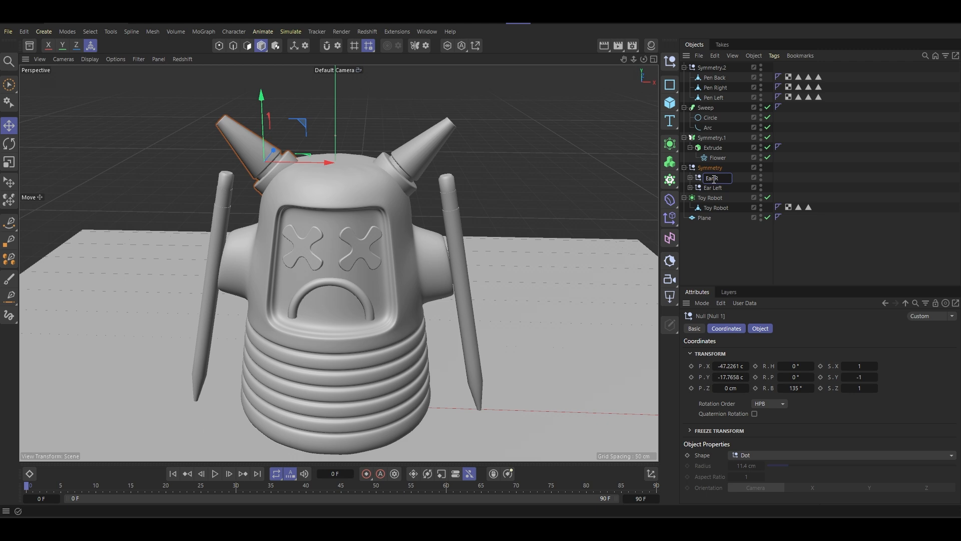
pyautogui.write('ight')
pyautogui.press('Return')
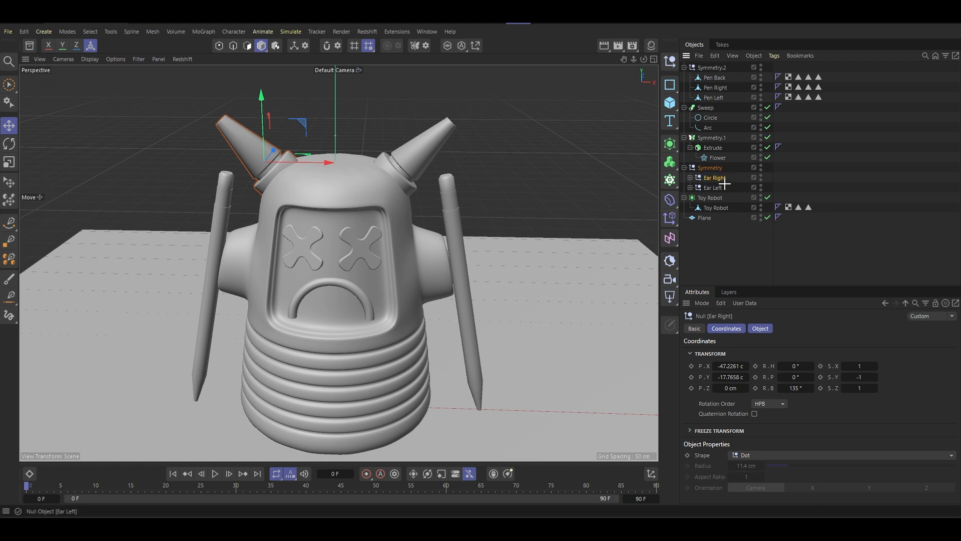
# - Move both ear groups out to the top level below Toy Robot and delete the emptied Symmetry null
pyautogui.keyDown('ctrl'); pyautogui.click(709, 188); pyautogui.keyUp('ctrl')
pyautogui.moveTo(708, 189); pyautogui.dragTo(709, 213)
pyautogui.click(716, 189)
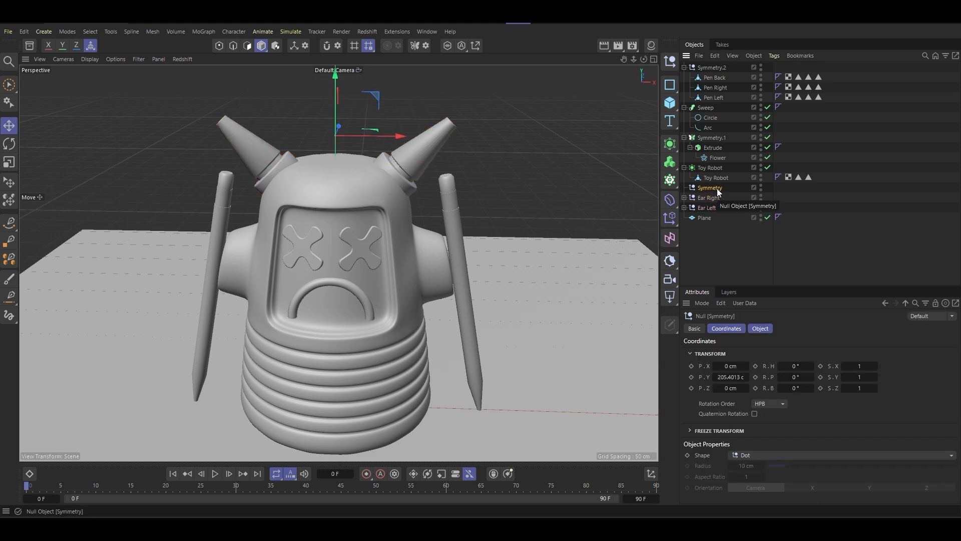
pyautogui.press('Delete')
pyautogui.click(710, 168)
pyautogui.click(685, 168)
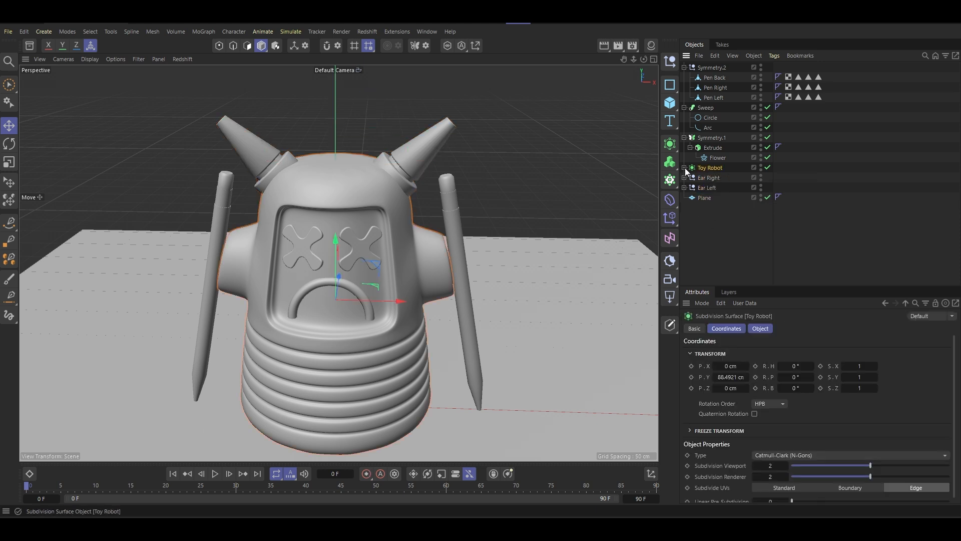
# - Set Weld to On for the eyes' Symmetry generator and convert it into an editable mesh
pyautogui.click(710, 140)
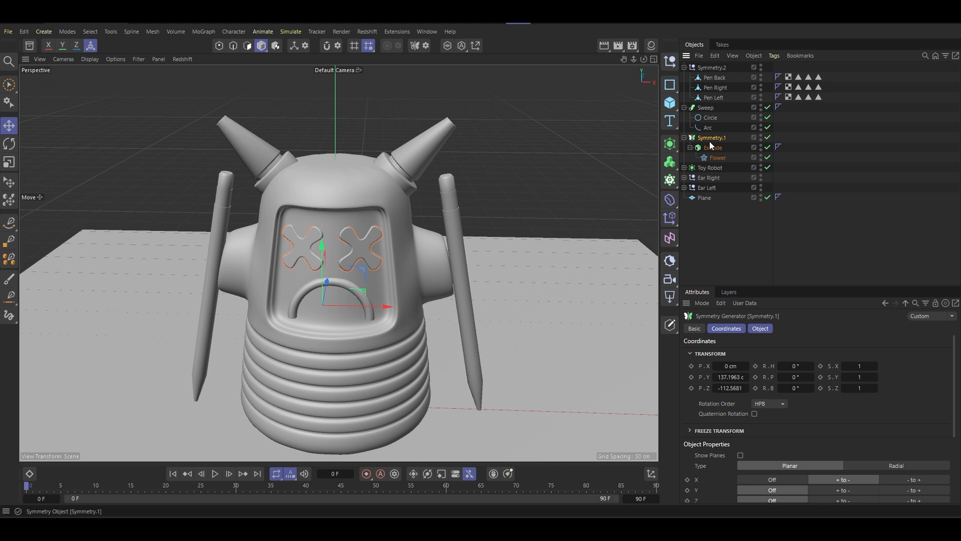
pyautogui.middleClick(710, 141)
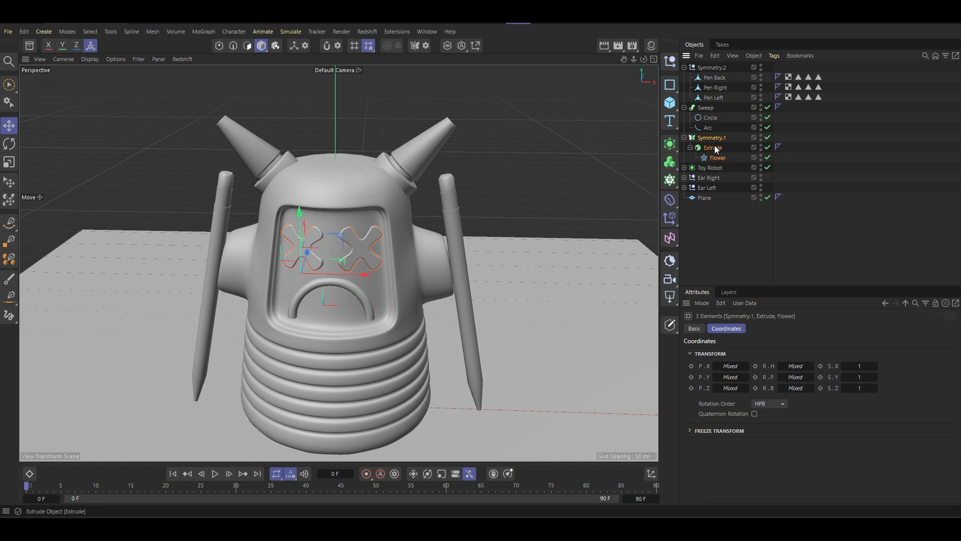
pyautogui.click(706, 141)
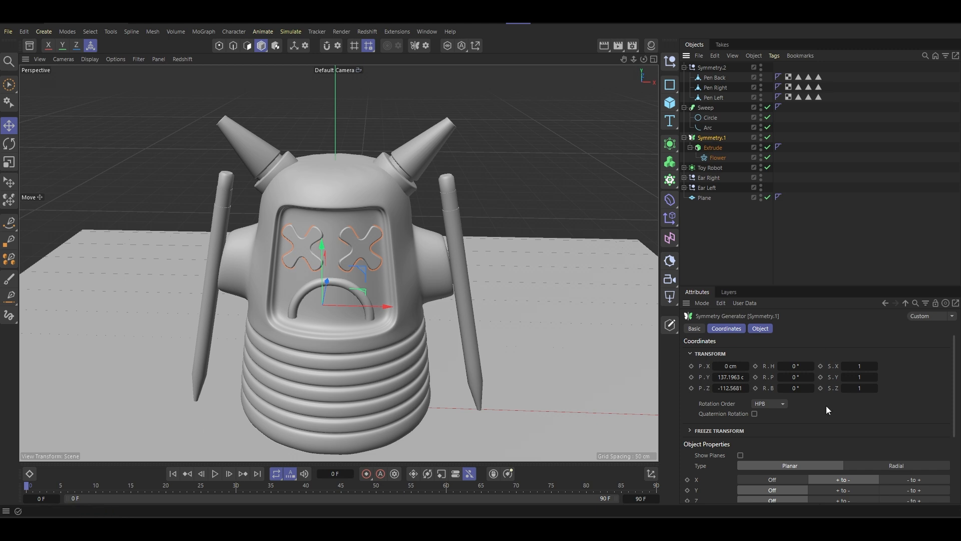
pyautogui.scroll(-2, 821, 415)
pyautogui.scroll(-1, 821, 422)
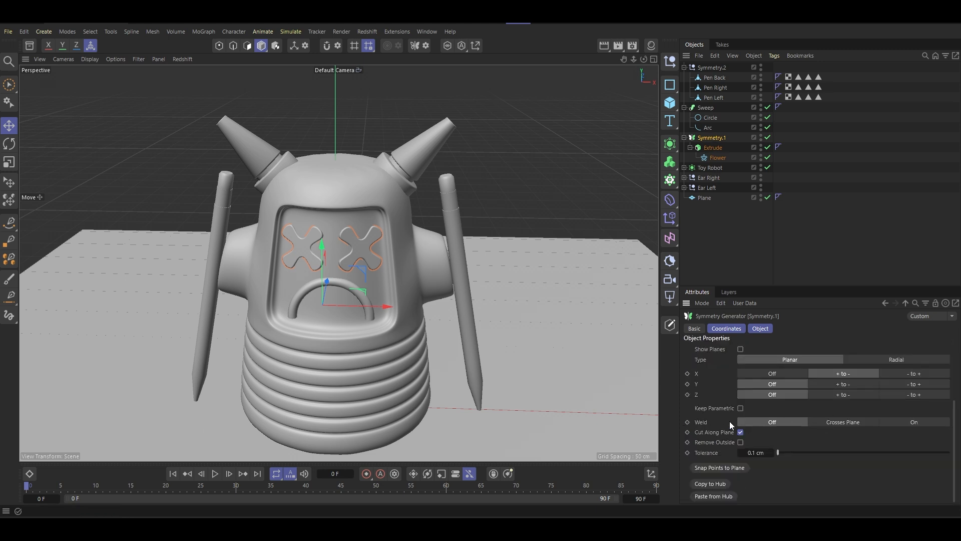
pyautogui.click(920, 422)
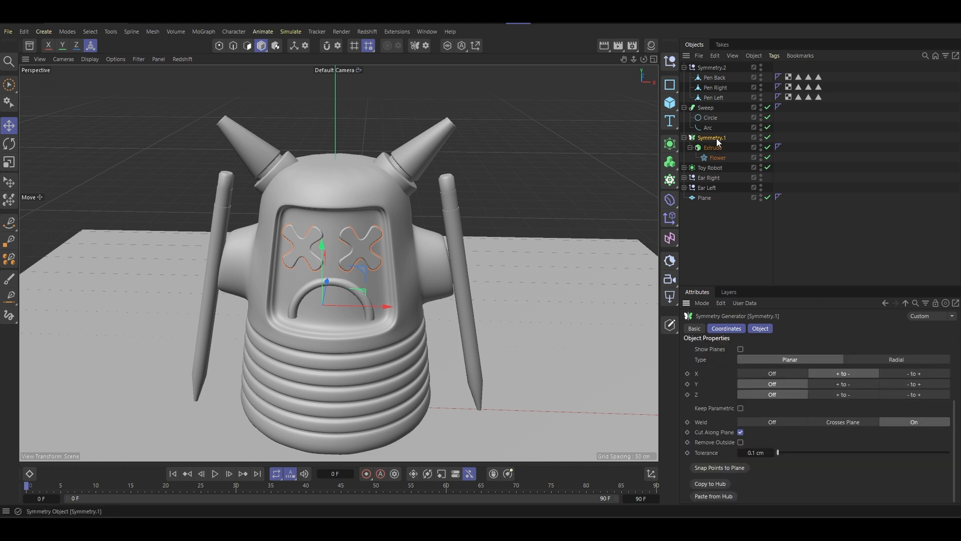
pyautogui.press('c')
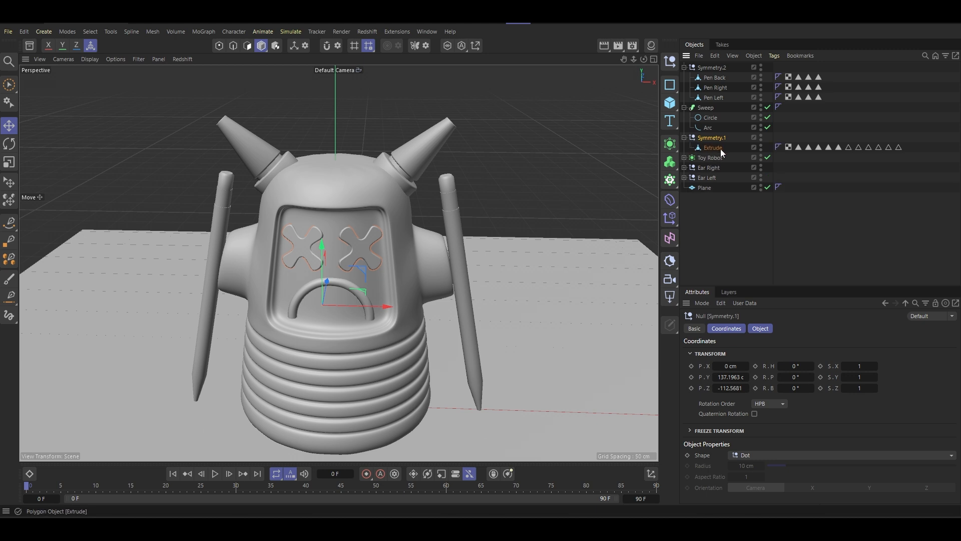
# - Delete all the selection tags from the converted eye mesh and rename it Eyes
pyautogui.moveTo(908, 142); pyautogui.dragTo(801, 150)
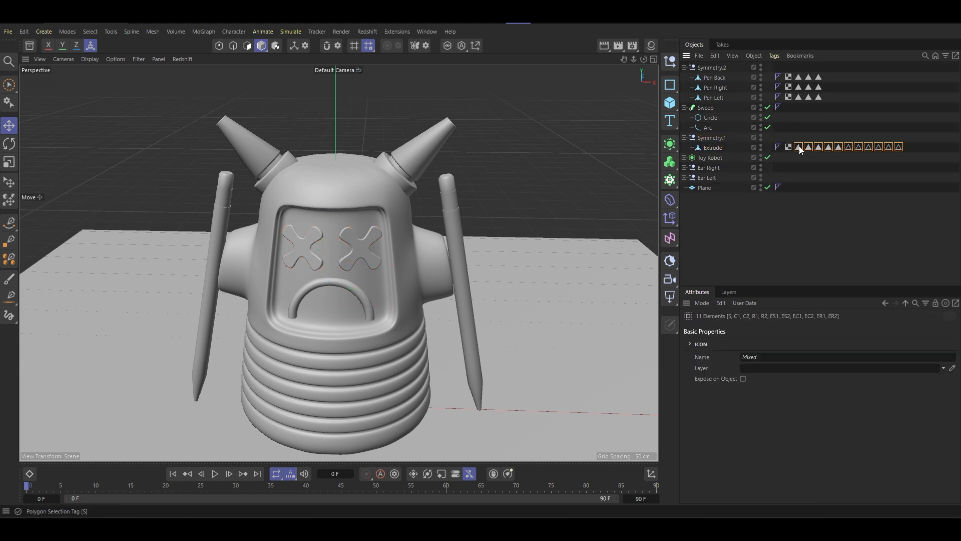
pyautogui.press('Delete')
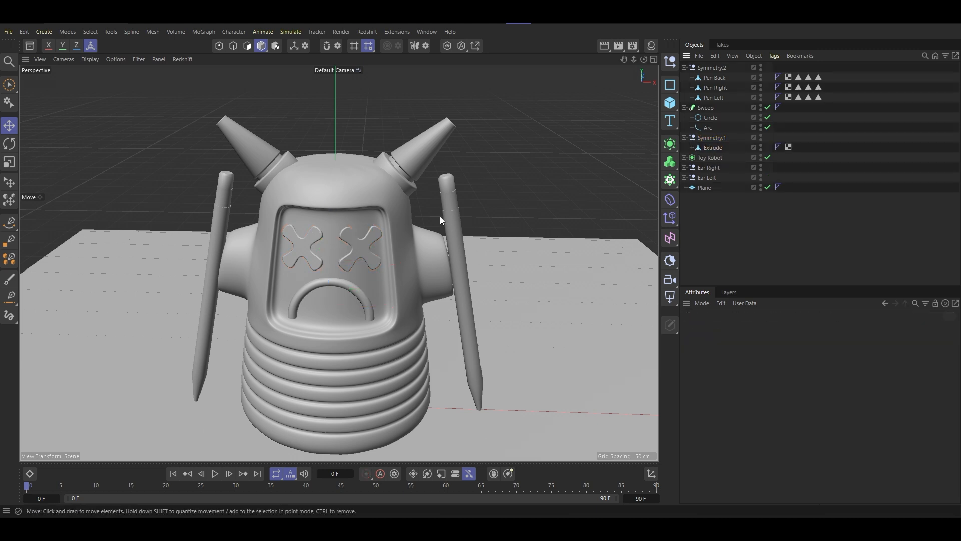
pyautogui.click(714, 148)
pyautogui.doubleClick(716, 148)
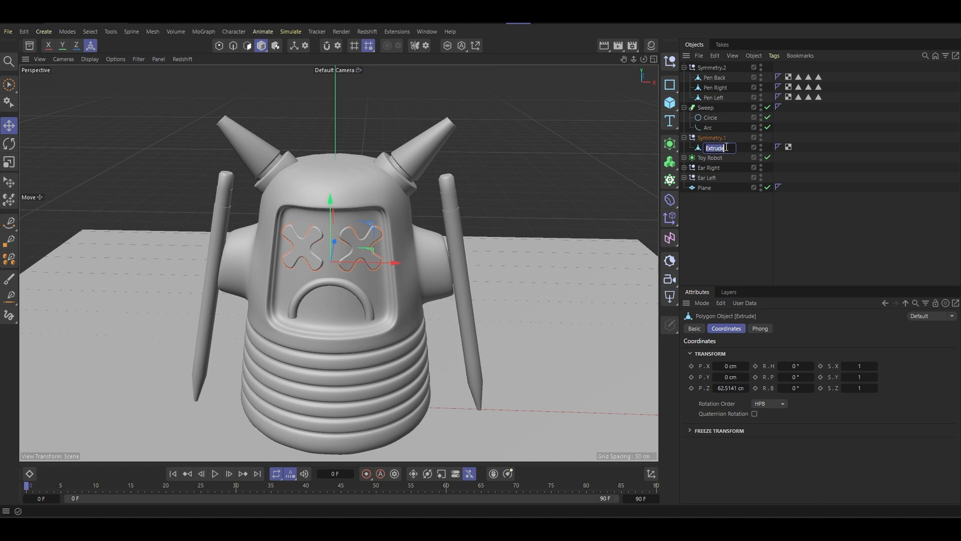
pyautogui.write('Eyes')
pyautogui.press('Return')
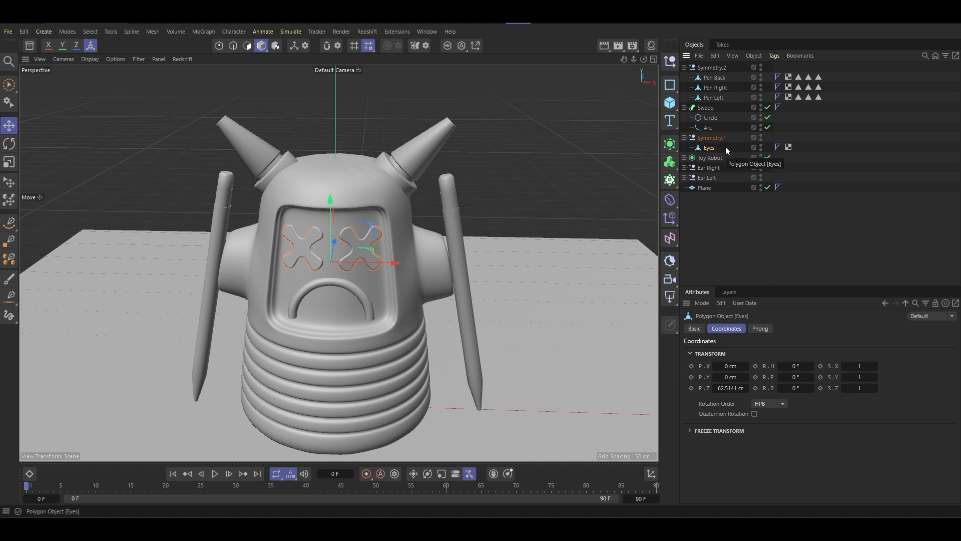
# - Move Eyes out of the Symmetry.1 group to just below Toy Robot and delete the emptied null
pyautogui.moveTo(709, 148); pyautogui.dragTo(707, 160)
pyautogui.click(709, 137)
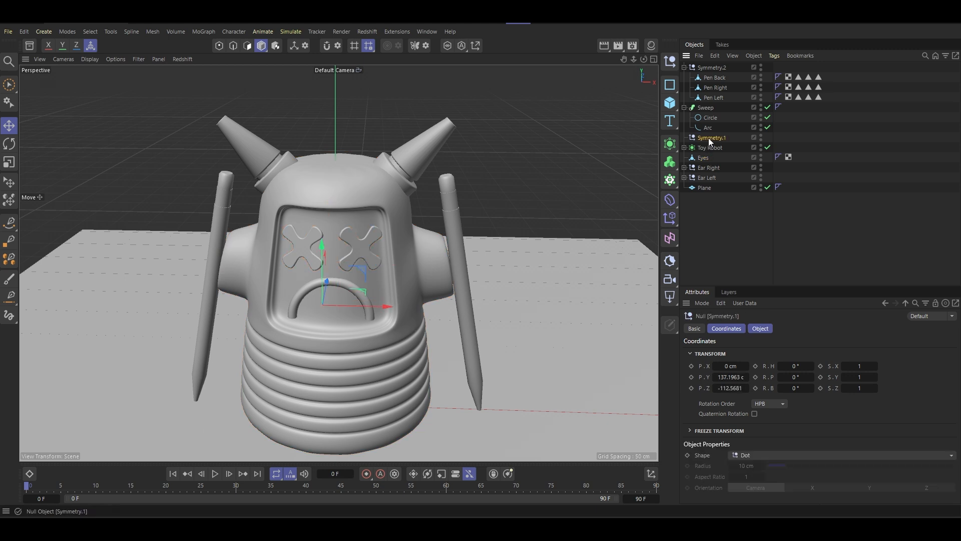
pyautogui.press('Delete')
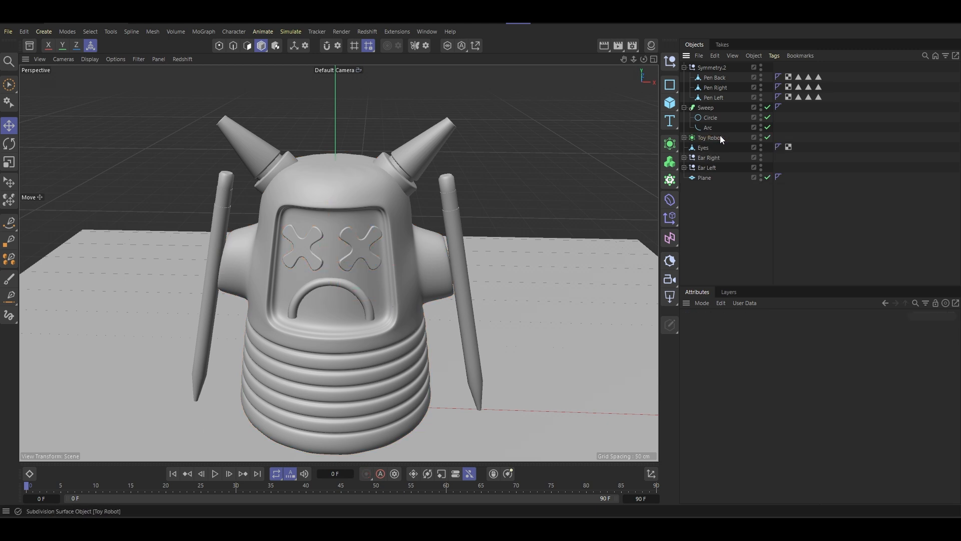
# - Rename the mouth's Sweep as Smile and convert it into an editable mesh
pyautogui.click(704, 107)
pyautogui.doubleClick(703, 107)
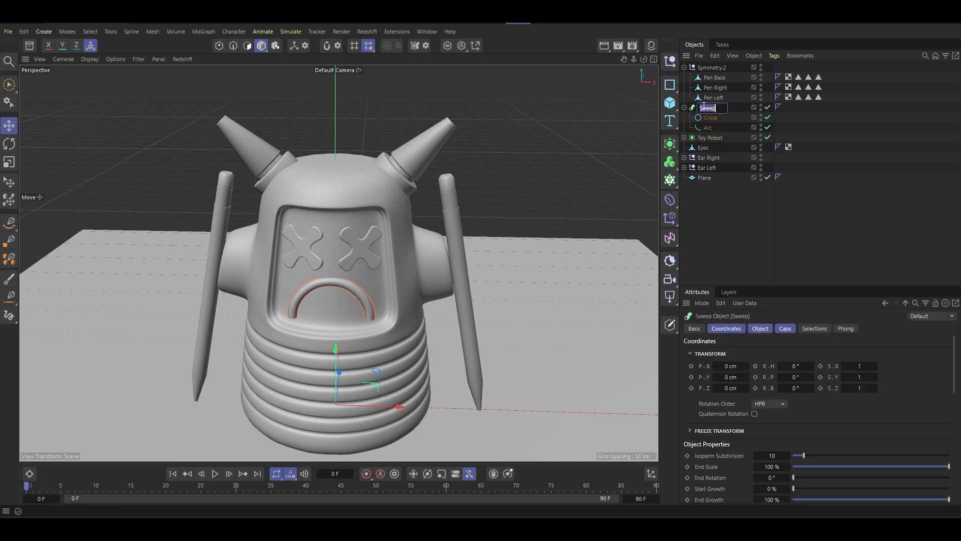
pyautogui.write('Smile')
pyautogui.press('Return')
pyautogui.press('c')
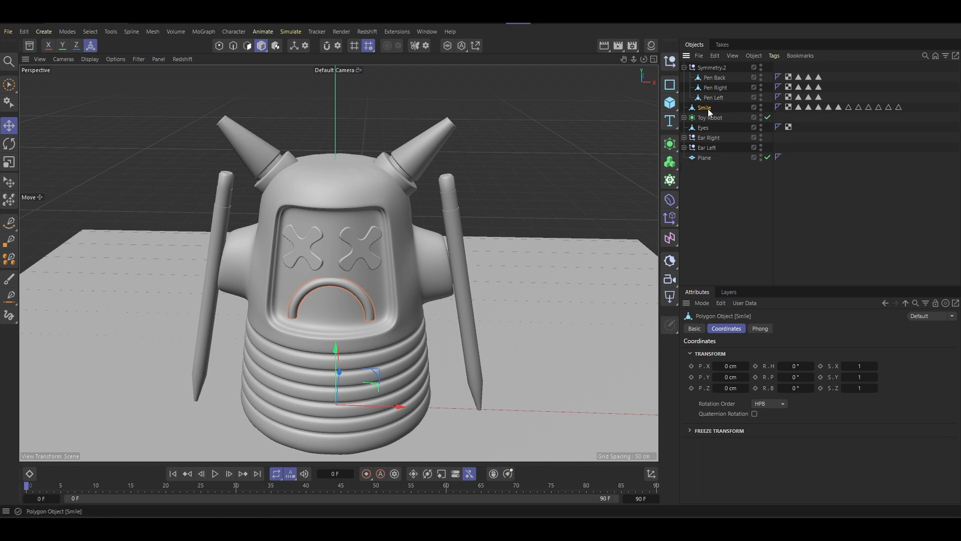
# - Center the Smile mesh's axis on all of its points with Axis Center
pyautogui.click(463, 46)
pyautogui.click(532, 182)
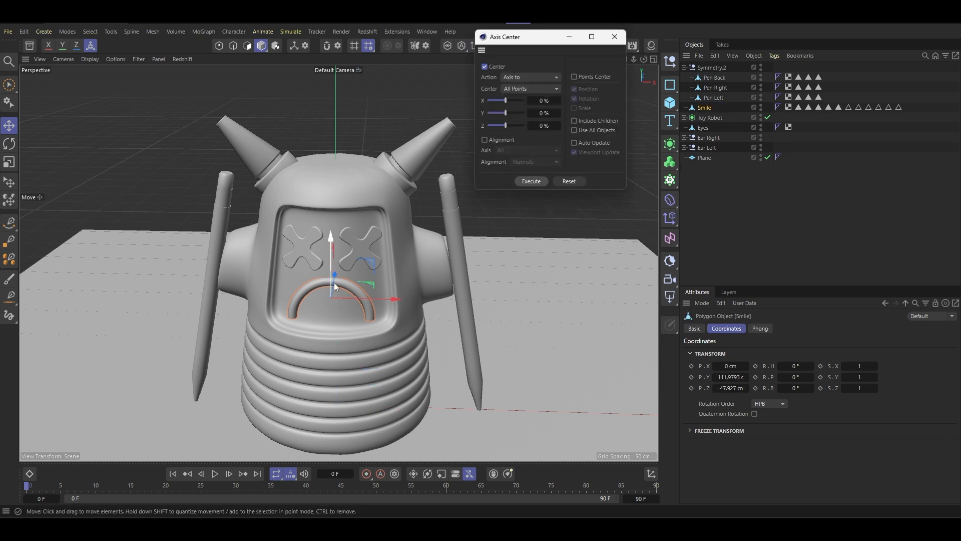
pyautogui.keyDown('alt'); pyautogui.moveTo(334, 283); pyautogui.dragTo(560, 88); pyautogui.keyUp('alt')
pyautogui.click(609, 39)
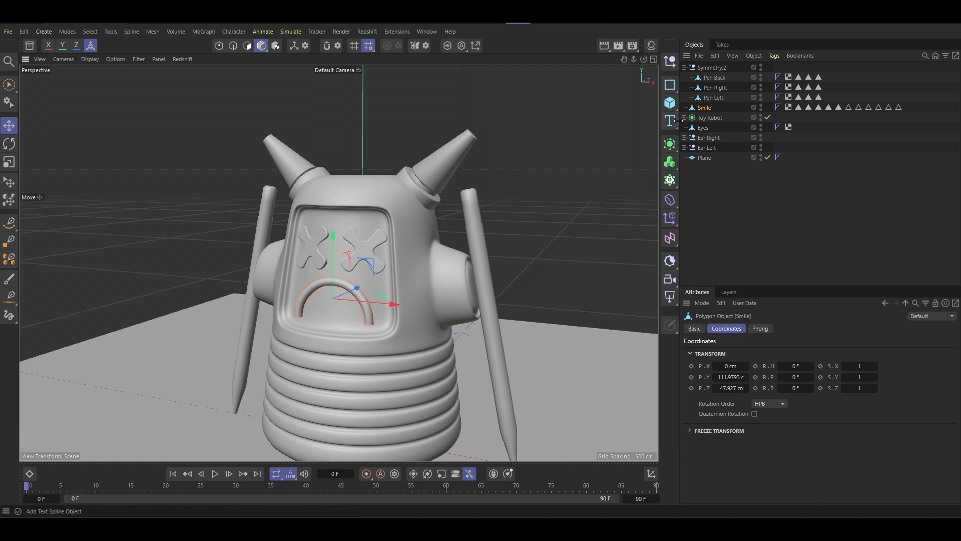
# - Center the Eyes mesh's axis on all of its points with Axis Center
pyautogui.click(701, 128)
pyautogui.click(480, 47)
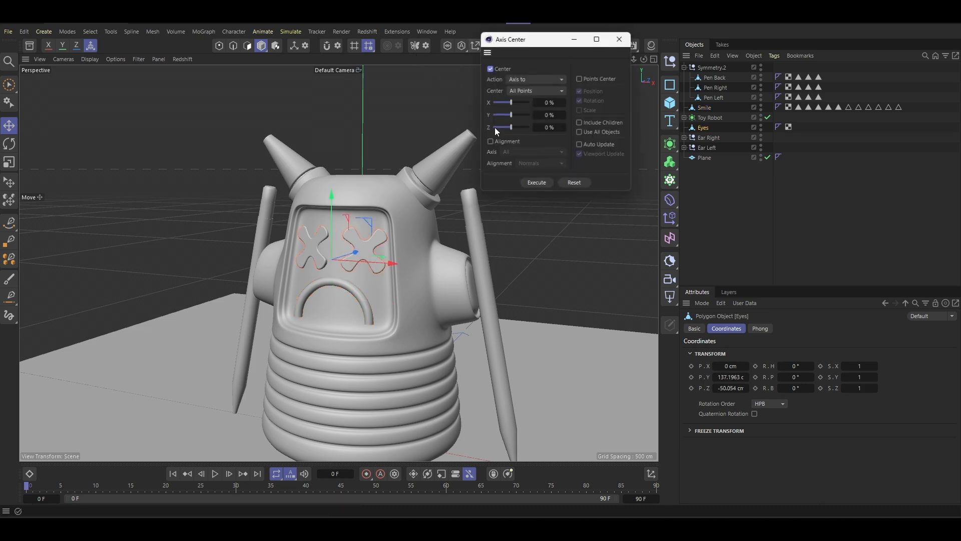
pyautogui.click(533, 184)
pyautogui.click(620, 39)
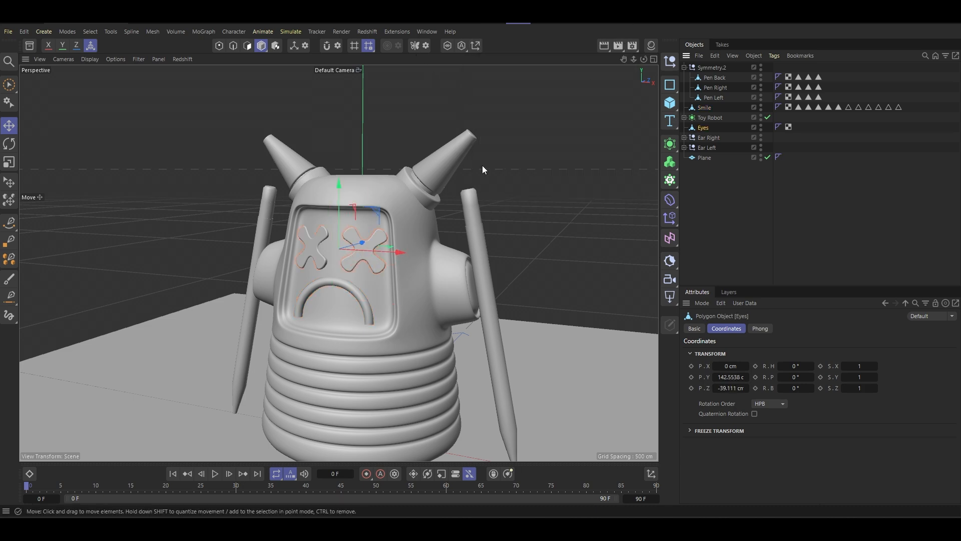
pyautogui.keyDown('alt'); pyautogui.moveTo(482, 165); pyautogui.dragTo(377, 276); pyautogui.keyUp('alt')
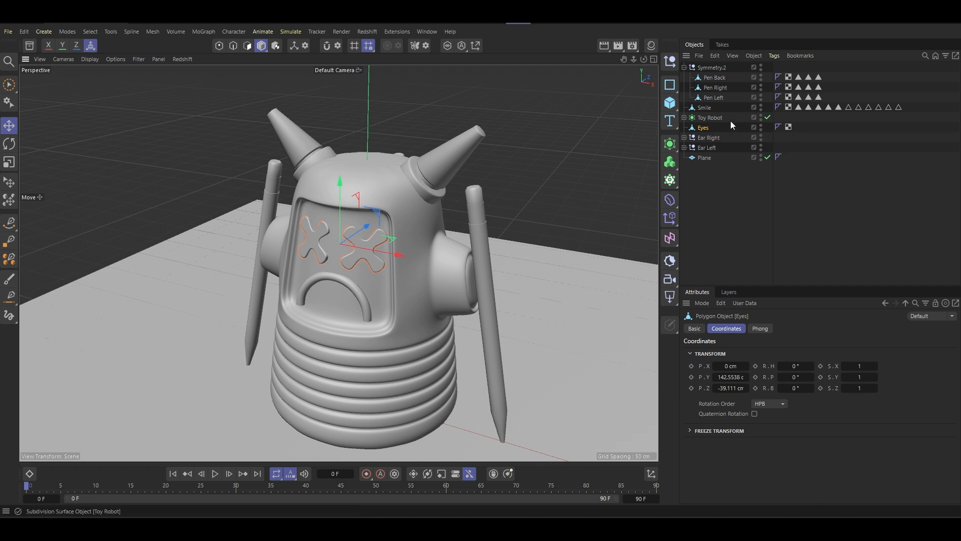
# - Move Smile directly below Eyes in the object hierarchy
pyautogui.click(706, 118)
pyautogui.click(707, 110)
pyautogui.moveTo(709, 113); pyautogui.dragTo(711, 137)
# - Rename the pencils' Symmetry.2 group as Pen and move it between Ear Left and Plane
pyautogui.click(715, 98)
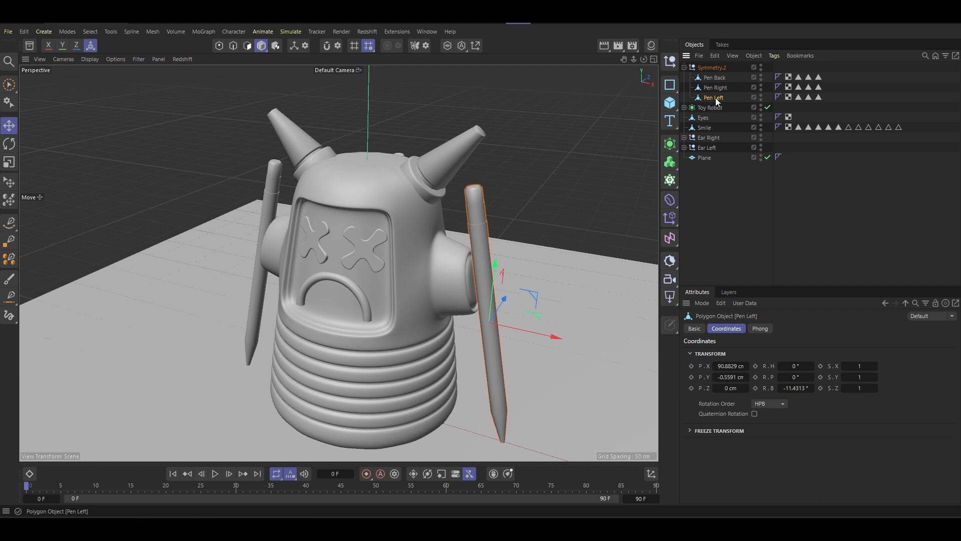
pyautogui.moveTo(730, 97); pyautogui.dragTo(713, 73)
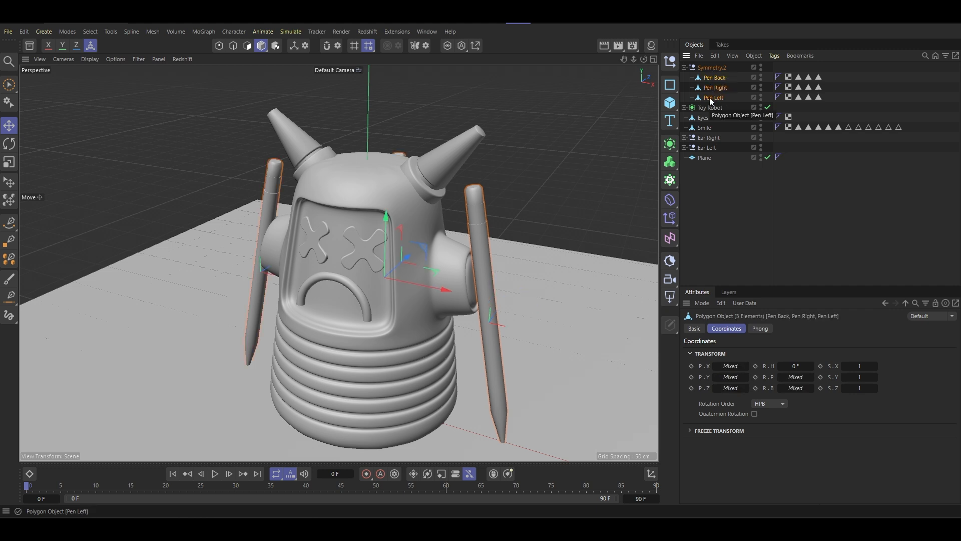
pyautogui.doubleClick(714, 68)
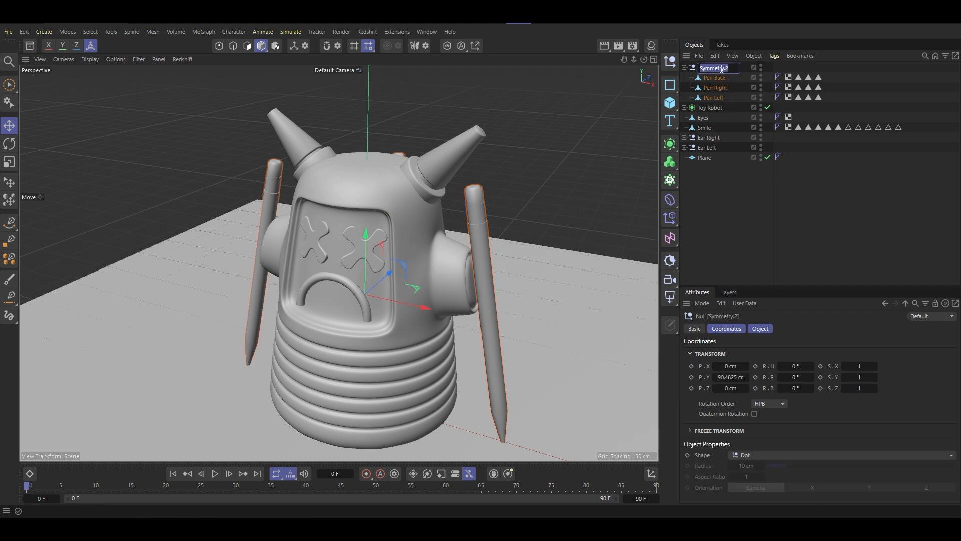
pyautogui.write('Pen')
pyautogui.press('Return')
pyautogui.moveTo(705, 68); pyautogui.dragTo(709, 154)
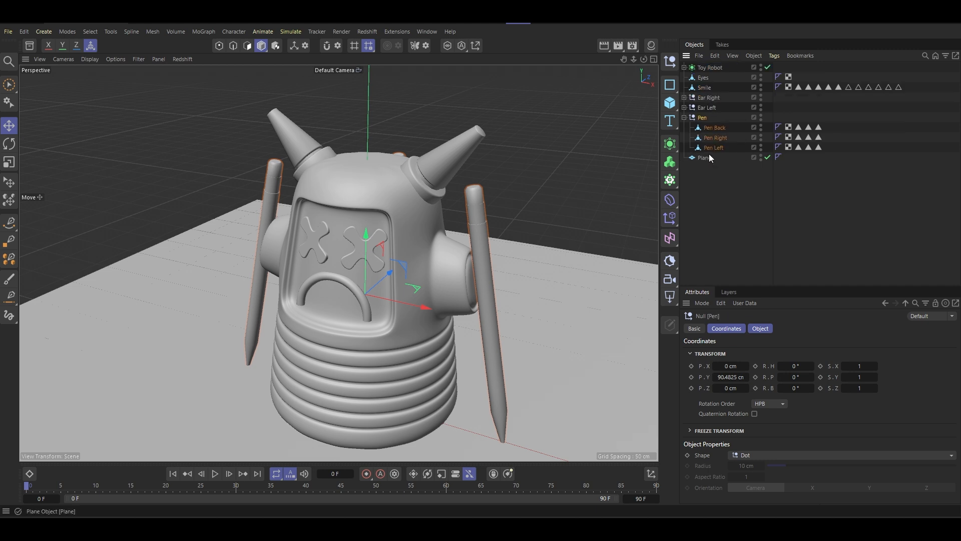
# - Expand the Ear Left group and select its cone mesh, Cylinder.2
pyautogui.click(710, 67)
pyautogui.keyDown('alt'); pyautogui.moveTo(434, 250); pyautogui.dragTo(451, 174); pyautogui.keyUp('alt')
pyautogui.click(458, 129)
pyautogui.keyDown('alt'); pyautogui.moveTo(450, 136); pyautogui.dragTo(461, 120); pyautogui.keyUp('alt')
pyautogui.click(684, 107)
pyautogui.scroll(8, 434, 140)
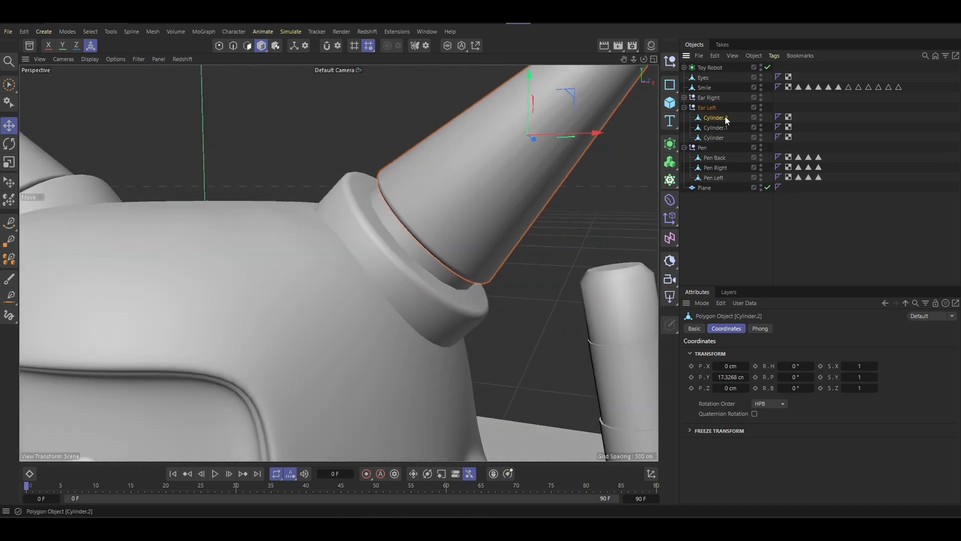
# - Try a Phong angle of 80° on the left horn's cone
pyautogui.click(788, 116)
pyautogui.click(779, 118)
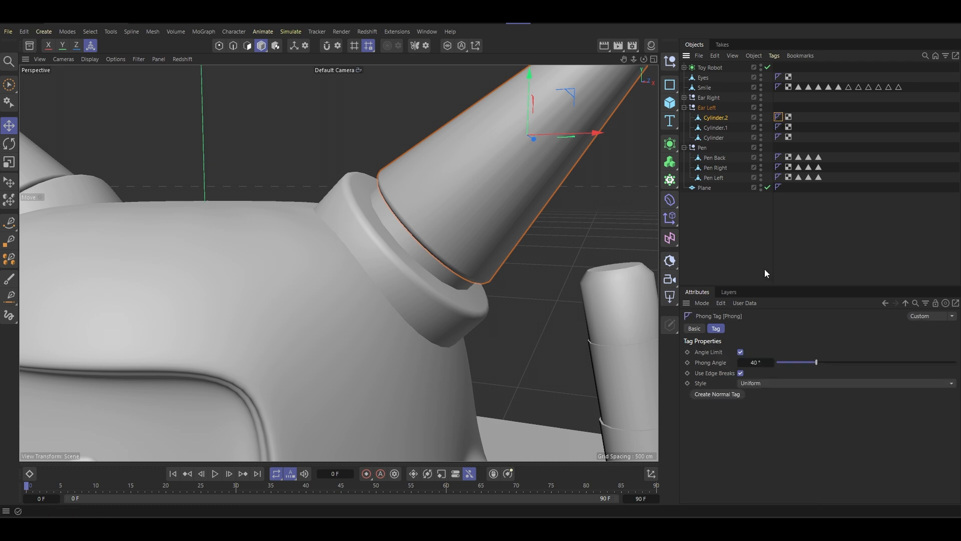
pyautogui.click(761, 360)
pyautogui.write('80')
pyautogui.press('Return')
pyautogui.scroll(-4, 487, 314)
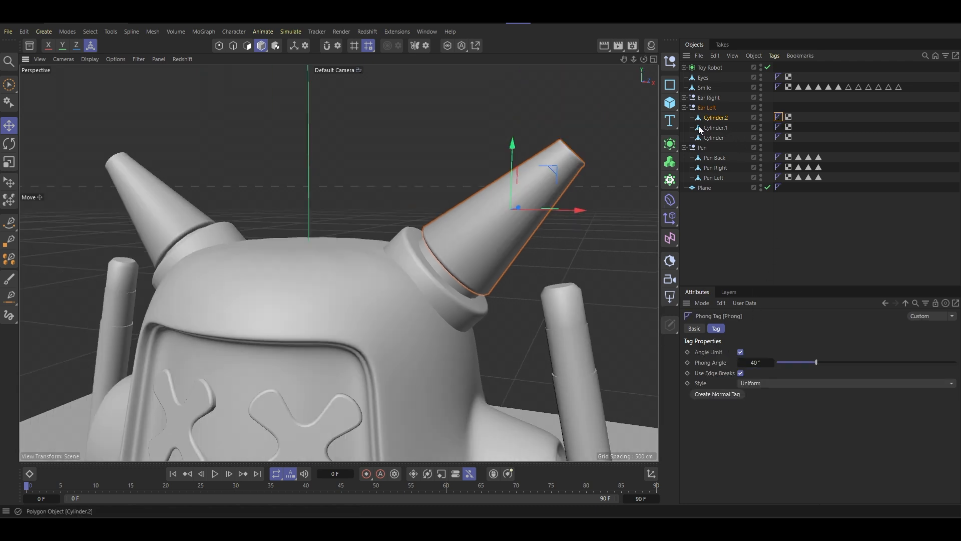
# - Smooth the left horn's cone with a Subdivision Surface generator and convert the result into an editable mesh
pyautogui.keyDown('alt'); pyautogui.moveTo(671, 145); pyautogui.dragTo(692, 160); pyautogui.keyUp('alt')
pyautogui.keyDown('alt'); pyautogui.moveTo(554, 215); pyautogui.dragTo(493, 249); pyautogui.keyUp('alt')
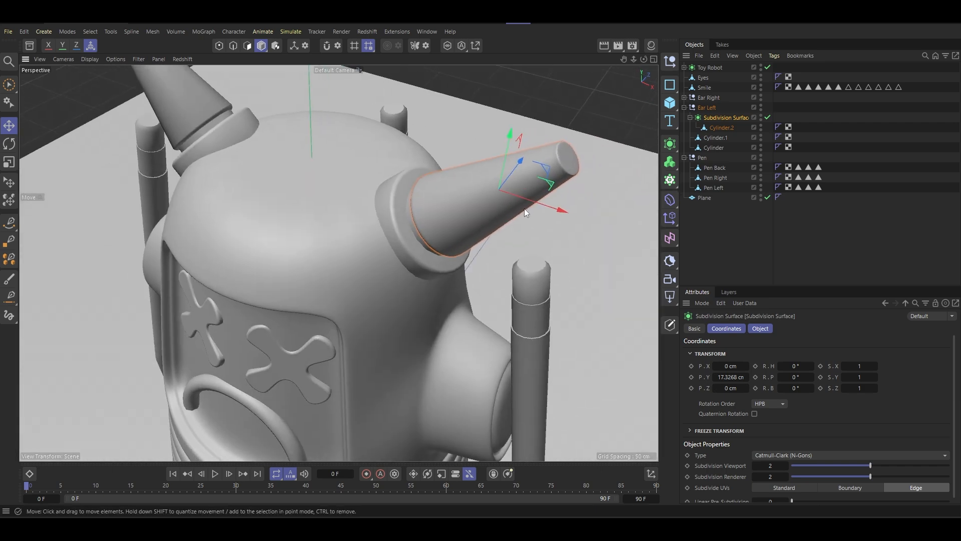
pyautogui.keyDown('alt'); pyautogui.moveTo(524, 208); pyautogui.dragTo(518, 167); pyautogui.keyUp('alt')
pyautogui.middleClick(727, 119)
pyautogui.press('c')
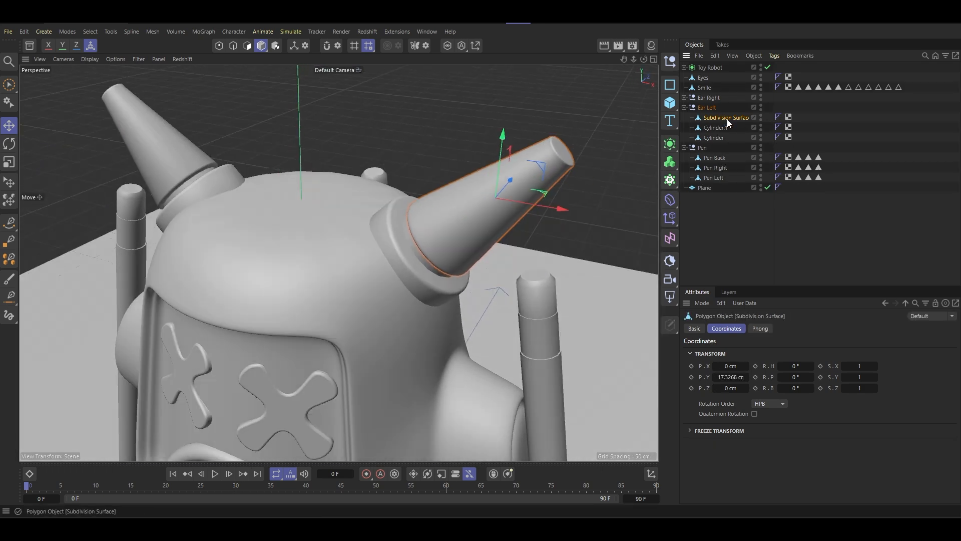
# - Smooth the right horn's cone in the Ear Right group with a Subdivision Surface generator and make the result editable
pyautogui.click(167, 151)
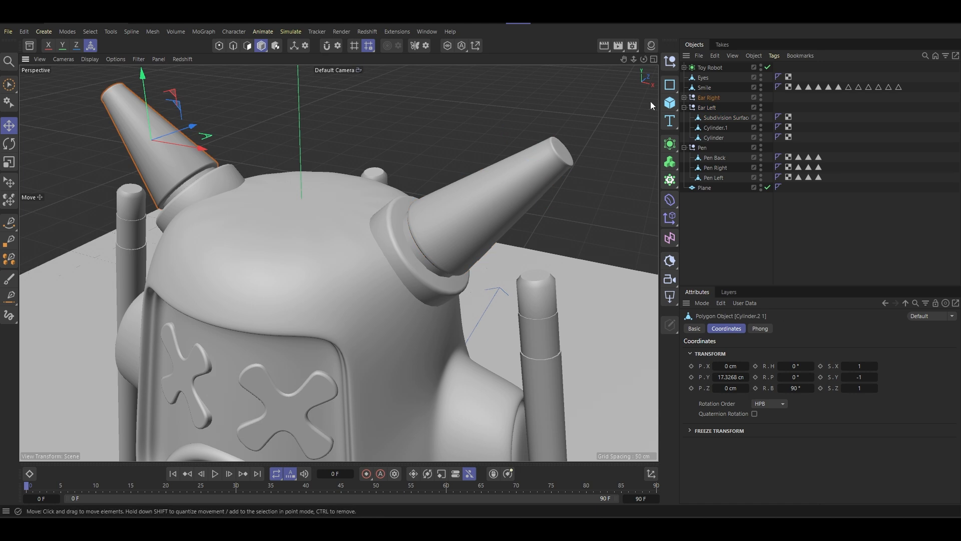
pyautogui.click(684, 97)
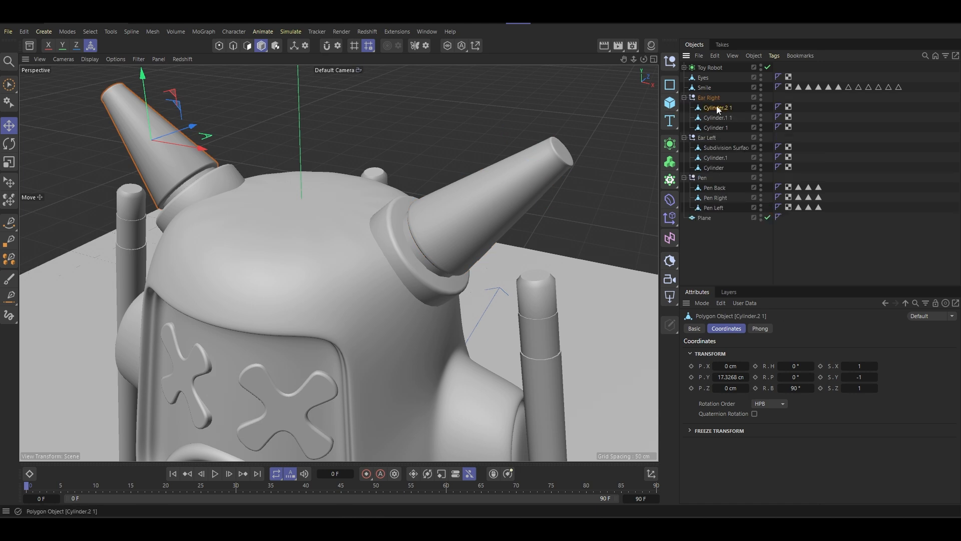
pyautogui.click(670, 144)
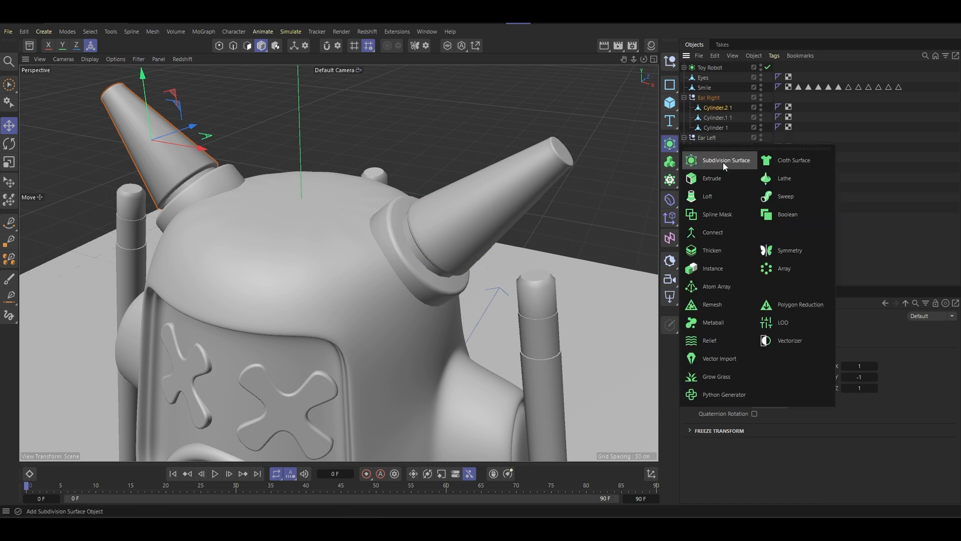
pyautogui.keyDown('alt'); pyautogui.click(723, 164); pyautogui.keyUp('alt')
pyautogui.scroll(-7, 438, 232)
pyautogui.keyDown('alt'); pyautogui.moveTo(432, 235); pyautogui.dragTo(473, 163); pyautogui.keyUp('alt')
pyautogui.press('c')
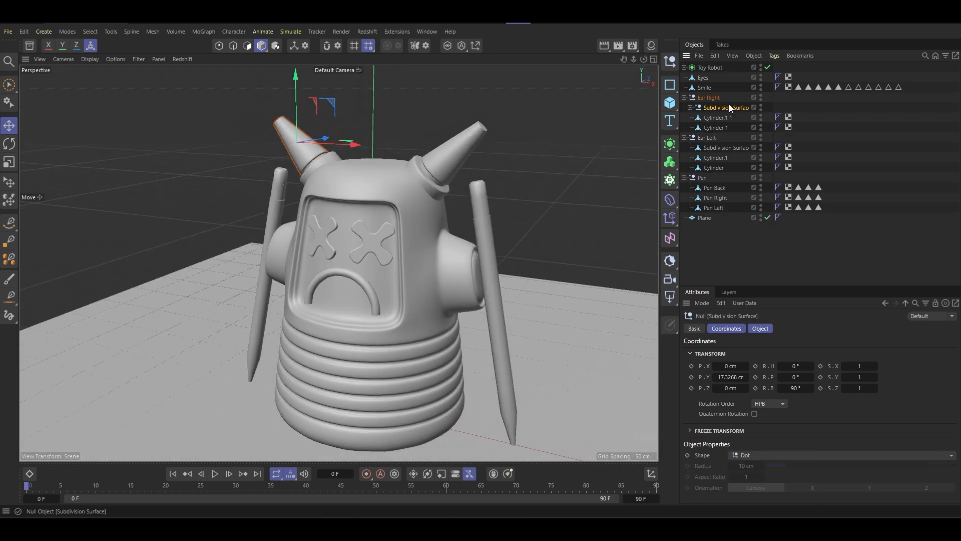
# - Move the right horn's cone mesh out of the Subdivision Surface null and delete the null
pyautogui.moveTo(719, 118); pyautogui.dragTo(719, 123)
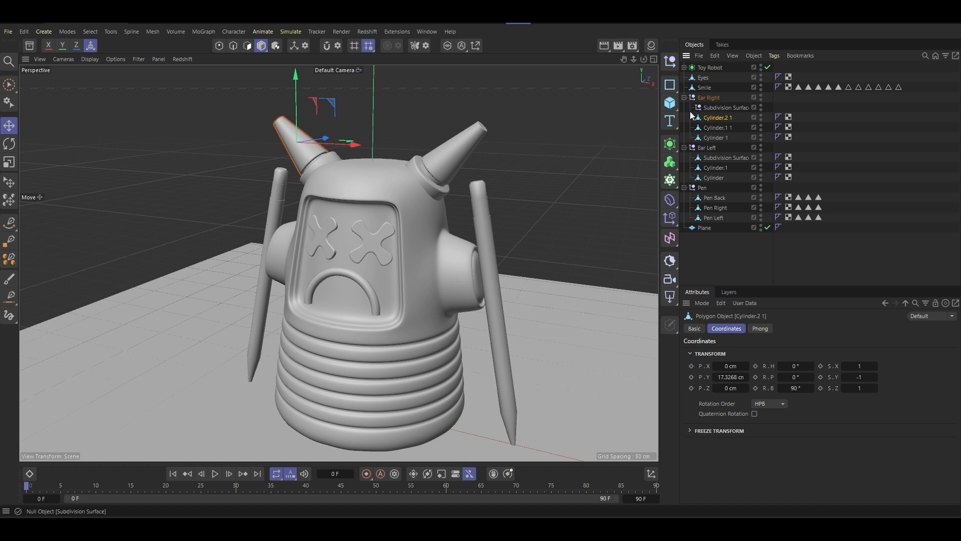
pyautogui.click(717, 108)
pyautogui.press('Delete')
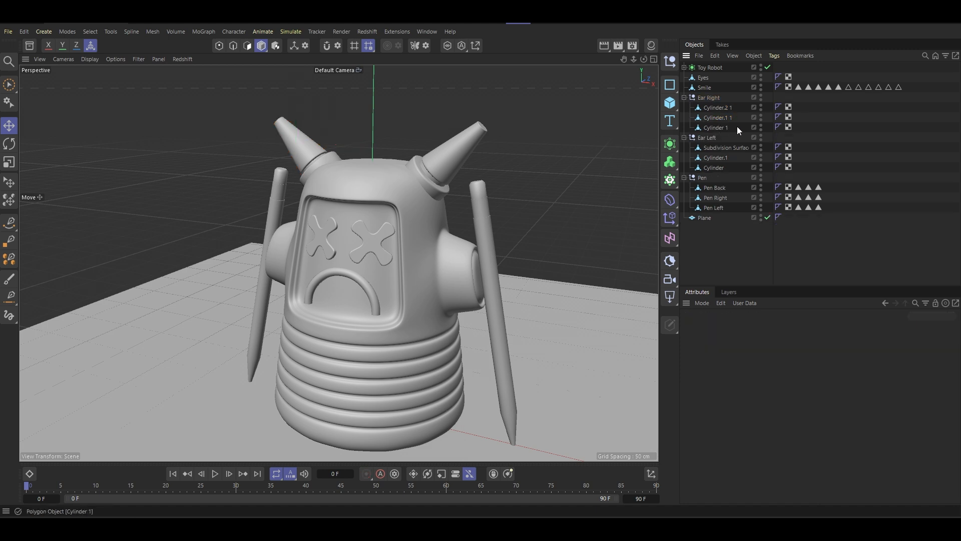
# - Rename the three meshes in the Ear Right group as 01, 02 and 03, starting with the cone
pyautogui.click(714, 107)
pyautogui.doubleClick(713, 107)
pyautogui.write('E')
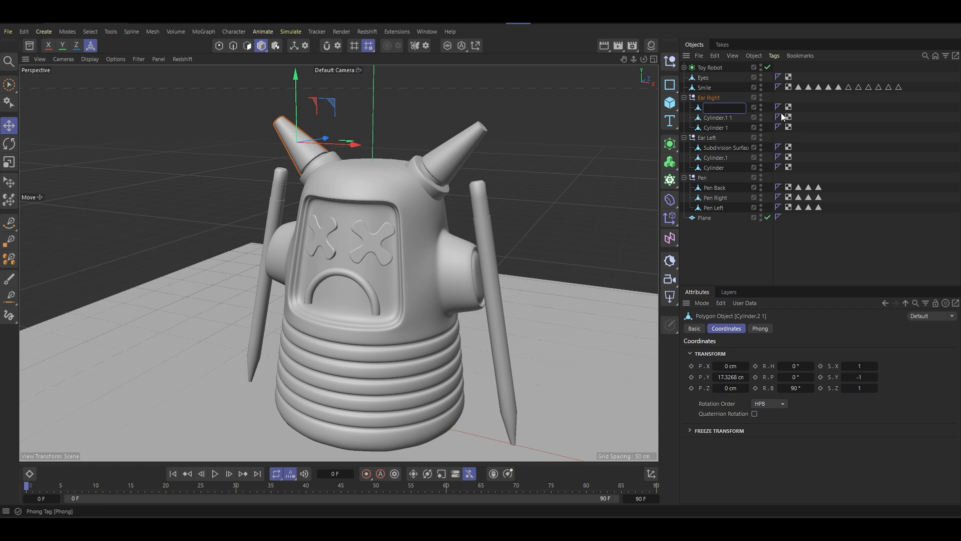
pyautogui.press('Return')
pyautogui.click(728, 119)
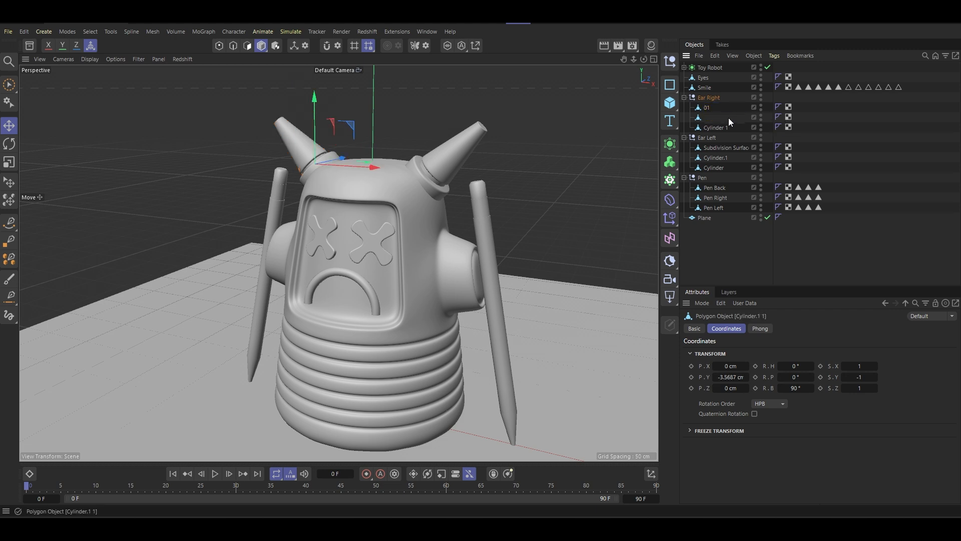
pyautogui.doubleClick(729, 118)
pyautogui.write('02')
pyautogui.press('Return')
pyautogui.click(714, 128)
pyautogui.doubleClick(714, 127)
pyautogui.write('03')
pyautogui.press('Return')
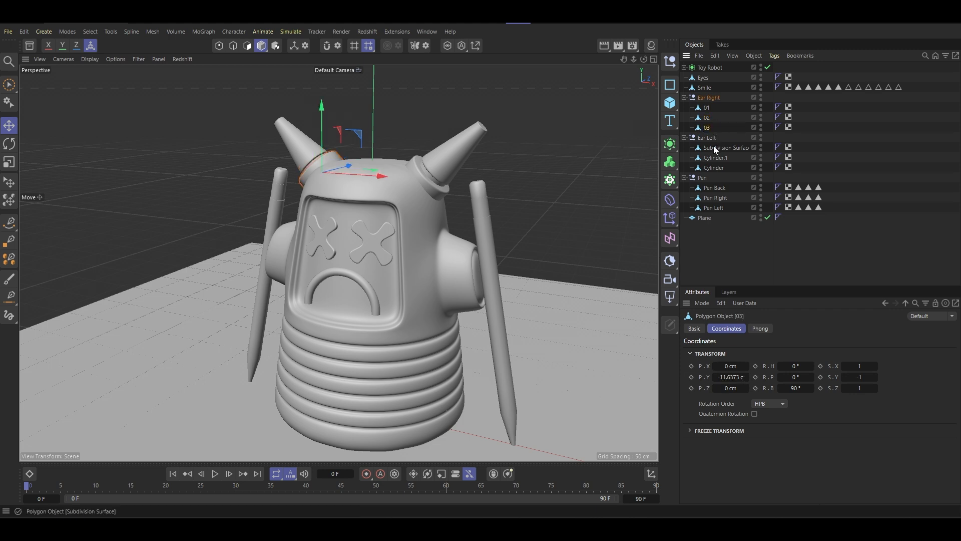
# - Rename the three meshes in the Ear Left group as 01, 02 and 03, starting with the cone
pyautogui.click(714, 147)
pyautogui.doubleClick(714, 148)
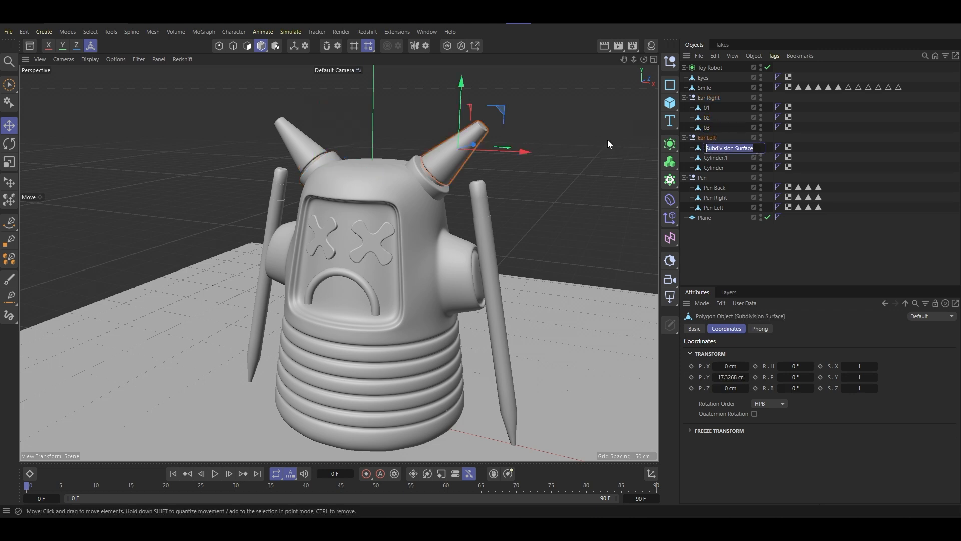
pyautogui.write('01')
pyautogui.press('Return')
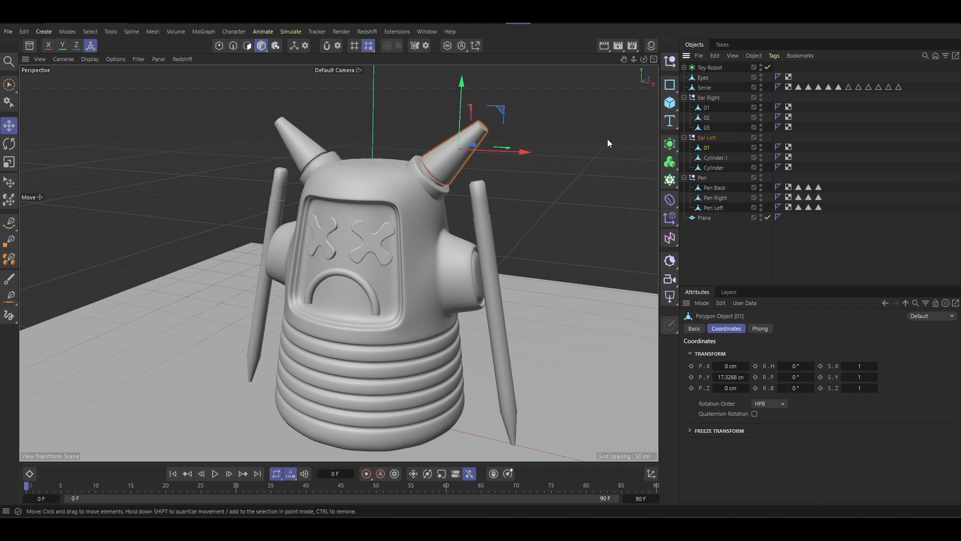
pyautogui.doubleClick(721, 157)
pyautogui.write('02')
pyautogui.press('Return')
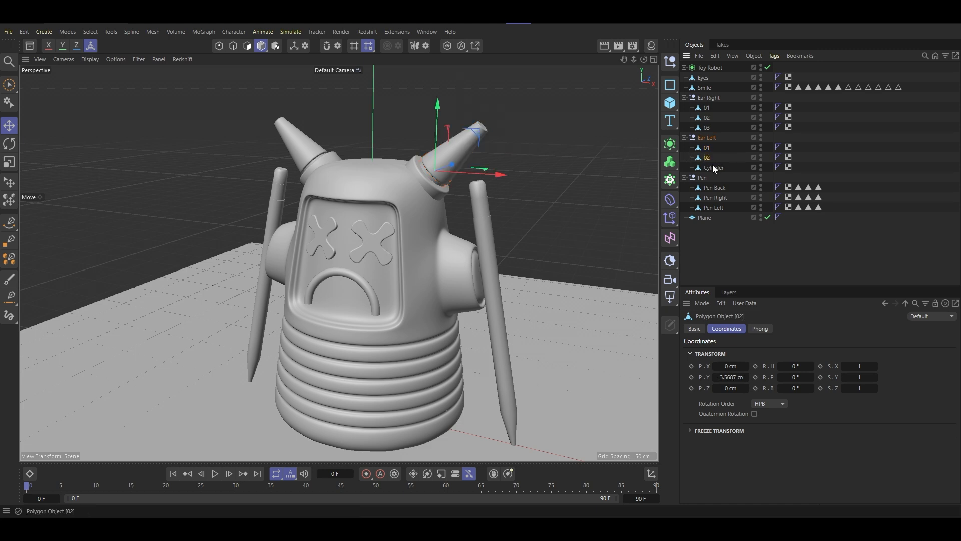
pyautogui.doubleClick(713, 167)
pyautogui.write('03')
pyautogui.press('Return')
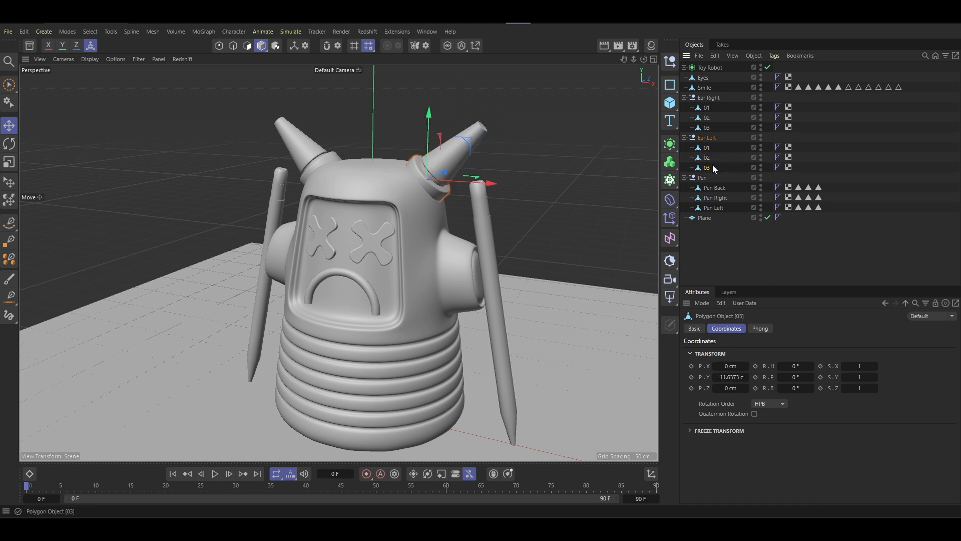
pyautogui.click(685, 137)
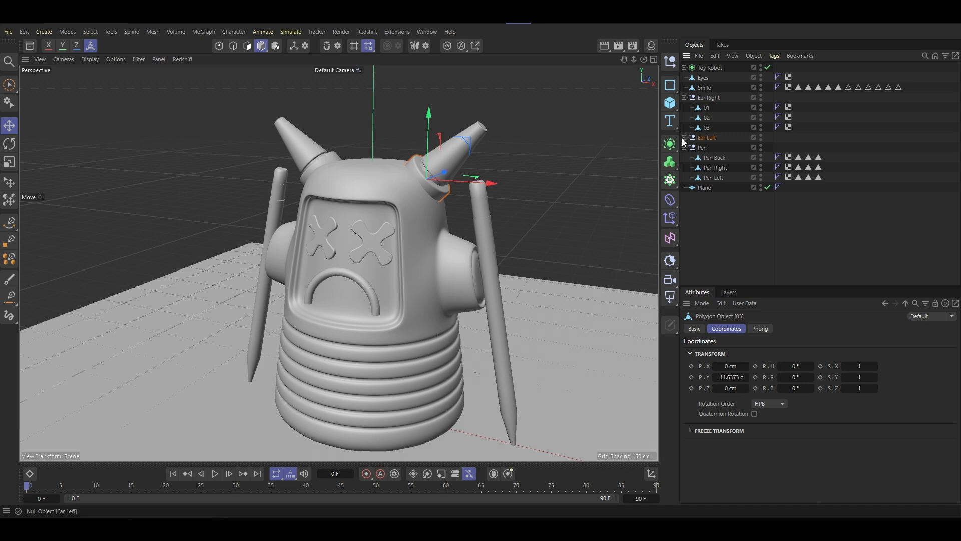
pyautogui.click(684, 137)
# - Examine the whole robot with its horns and leaning pencils from the front, side and above
pyautogui.scroll(-2, 467, 309)
pyautogui.scroll(-2, 467, 309)
pyautogui.keyDown('alt'); pyautogui.moveTo(466, 310); pyautogui.dragTo(422, 259, button='middle'); pyautogui.keyUp('alt')
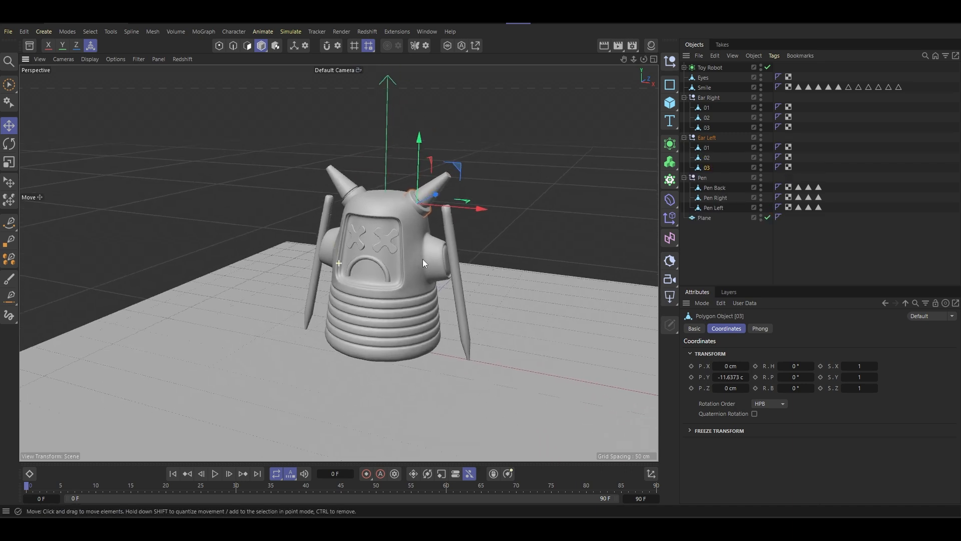
pyautogui.keyDown('alt'); pyautogui.moveTo(414, 245); pyautogui.dragTo(377, 253); pyautogui.keyUp('alt')
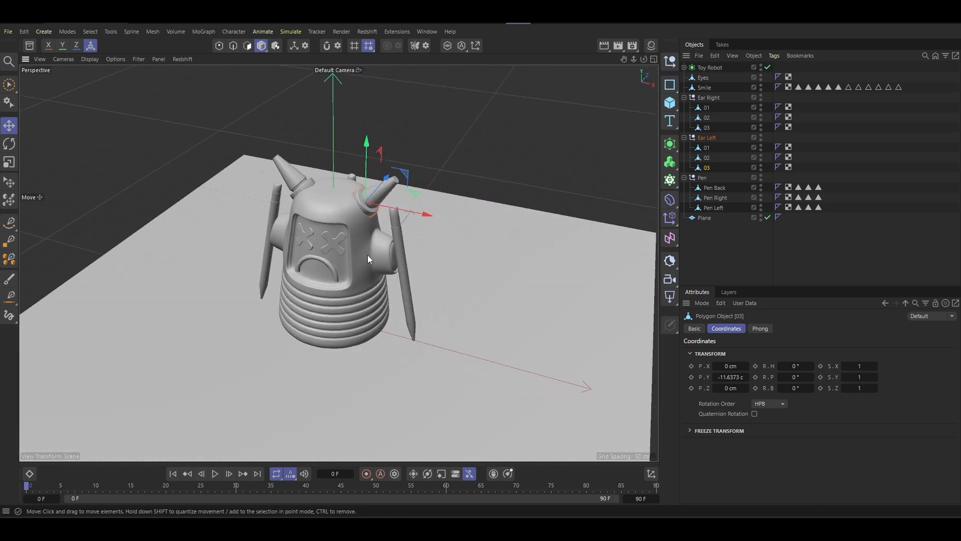
pyautogui.scroll(5, 363, 254)
pyautogui.scroll(-3, 368, 233)
pyautogui.scroll(-2, 371, 234)
pyautogui.scroll(4, 448, 249)
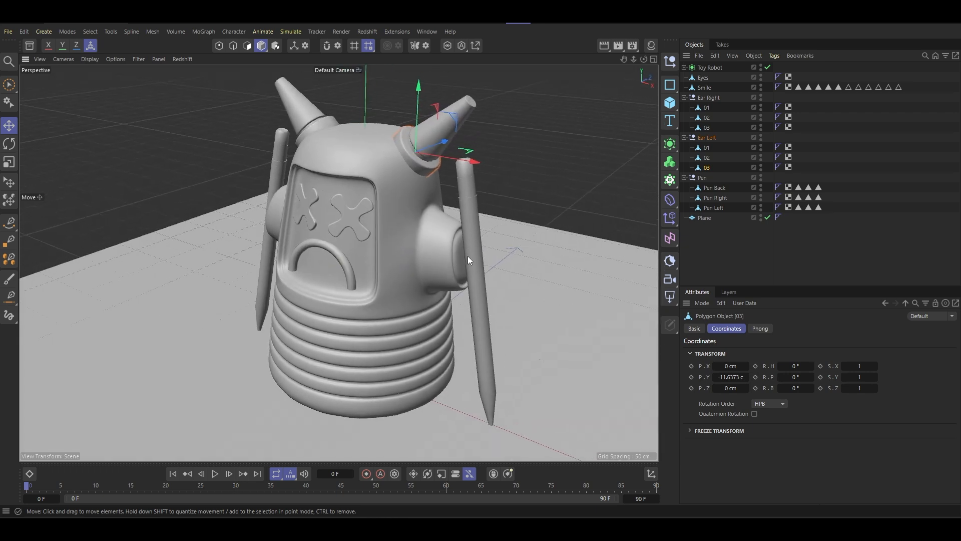
pyautogui.keyDown('alt'); pyautogui.moveTo(441, 245); pyautogui.dragTo(309, 220); pyautogui.keyUp('alt')
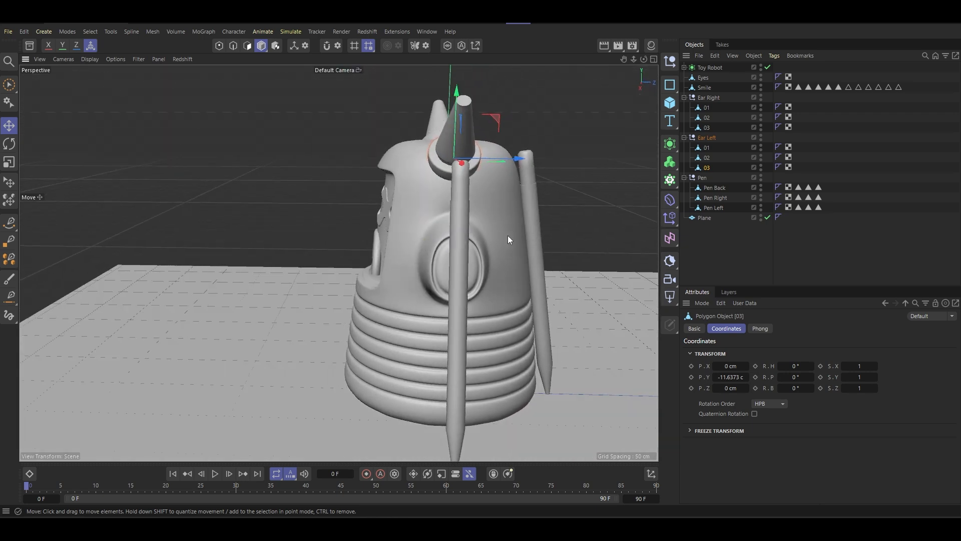
pyautogui.scroll(-3, 446, 250)
pyautogui.keyDown('alt'); pyautogui.moveTo(444, 248); pyautogui.dragTo(462, 282); pyautogui.keyUp('alt')
pyautogui.scroll(2, 491, 272)
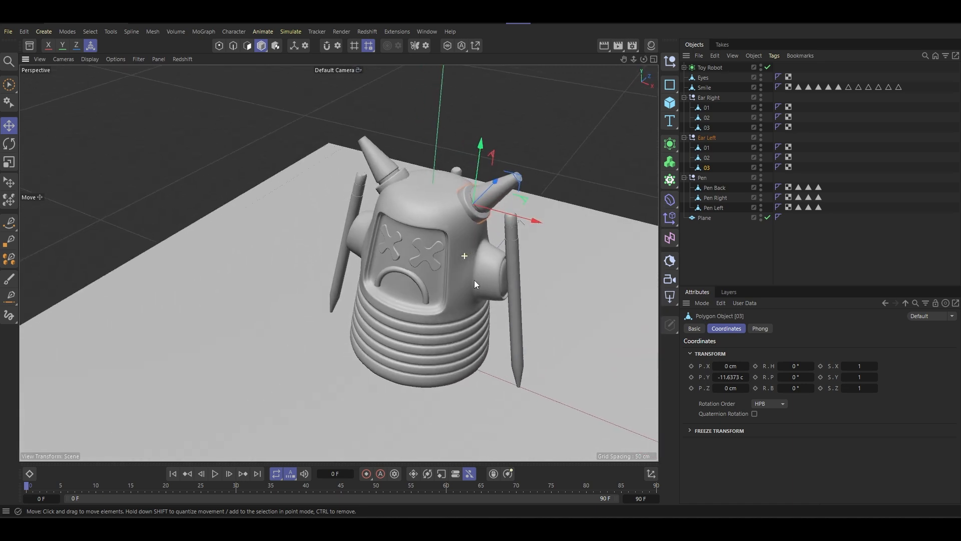
pyautogui.keyDown('alt'); pyautogui.moveTo(447, 281); pyautogui.dragTo(404, 274, button='middle'); pyautogui.keyUp('alt')
pyautogui.scroll(3, 404, 273)
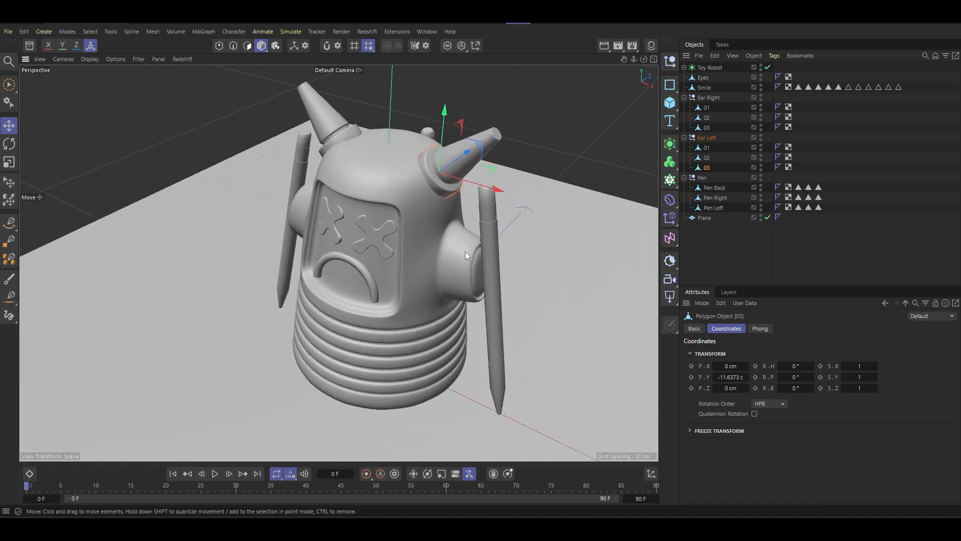
pyautogui.scroll(-2, 468, 261)
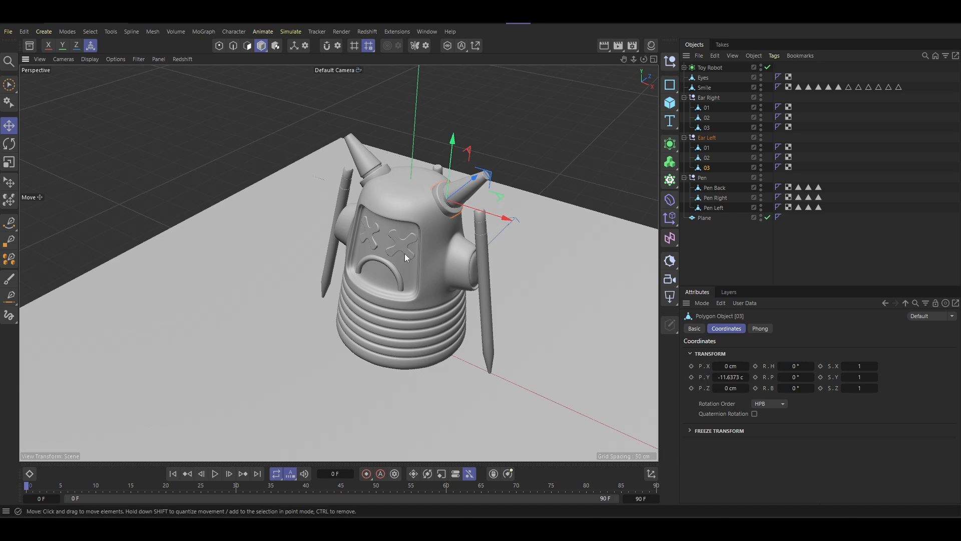
pyautogui.keyDown('alt'); pyautogui.moveTo(404, 253); pyautogui.dragTo(268, 228); pyautogui.keyUp('alt')
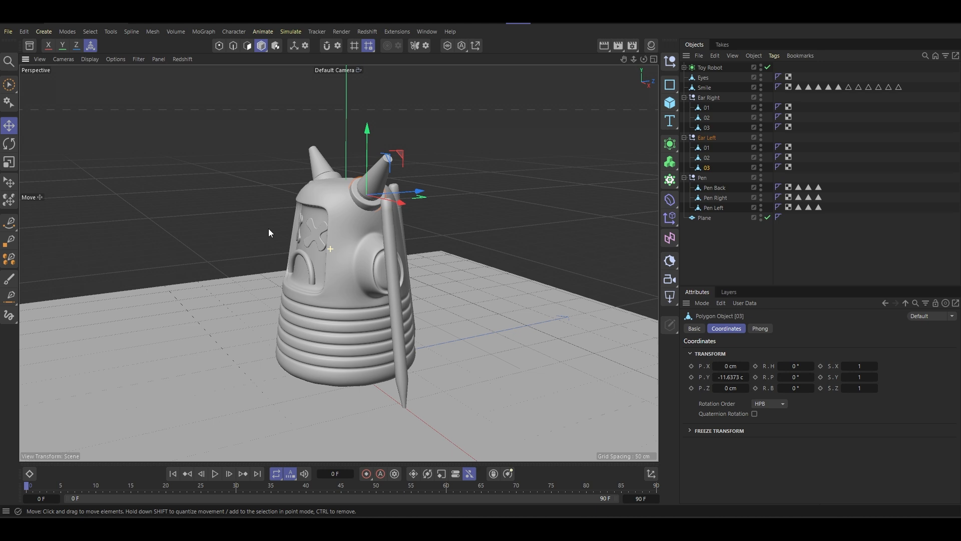
# - Add a Circle spline to the scene and disable the floor plane
pyautogui.click(671, 85)
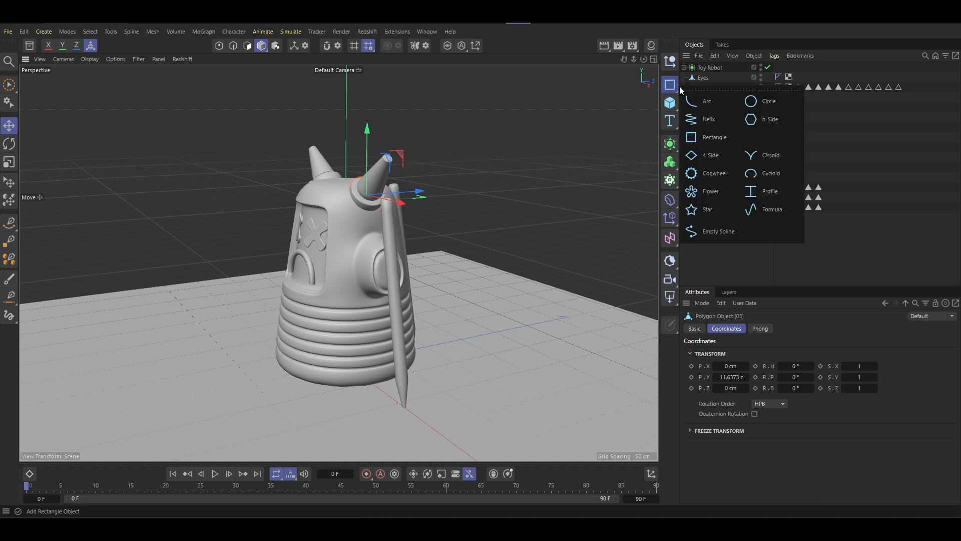
pyautogui.click(764, 107)
pyautogui.scroll(-2, 436, 218)
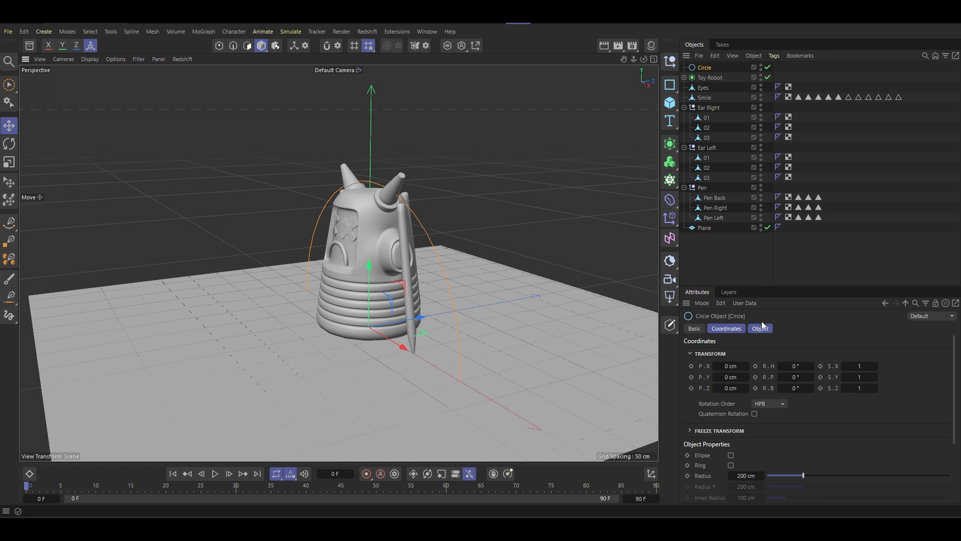
pyautogui.click(768, 228)
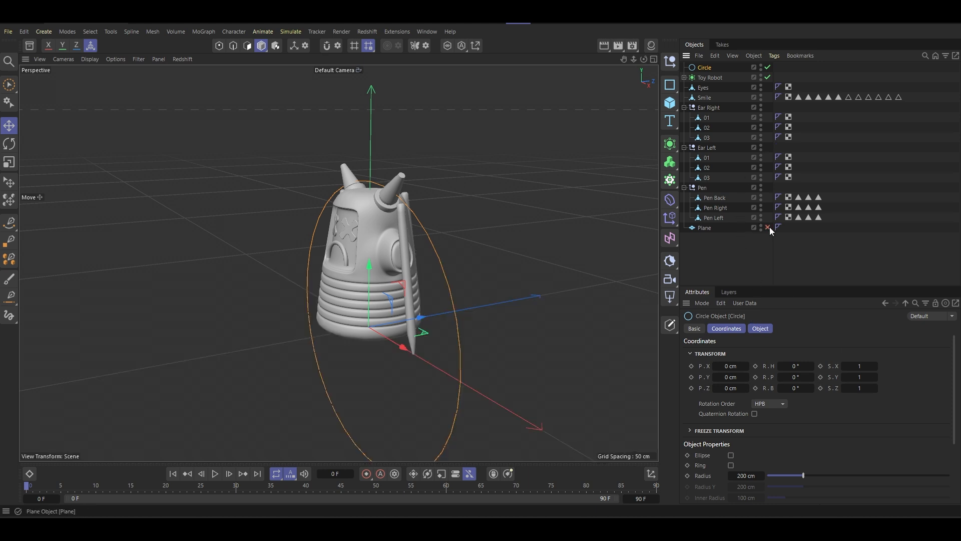
# - Set the project's simulation gravity to 0 cm and enlarge the attribute settings area
pyautogui.hotkey('ctrl', 'd')
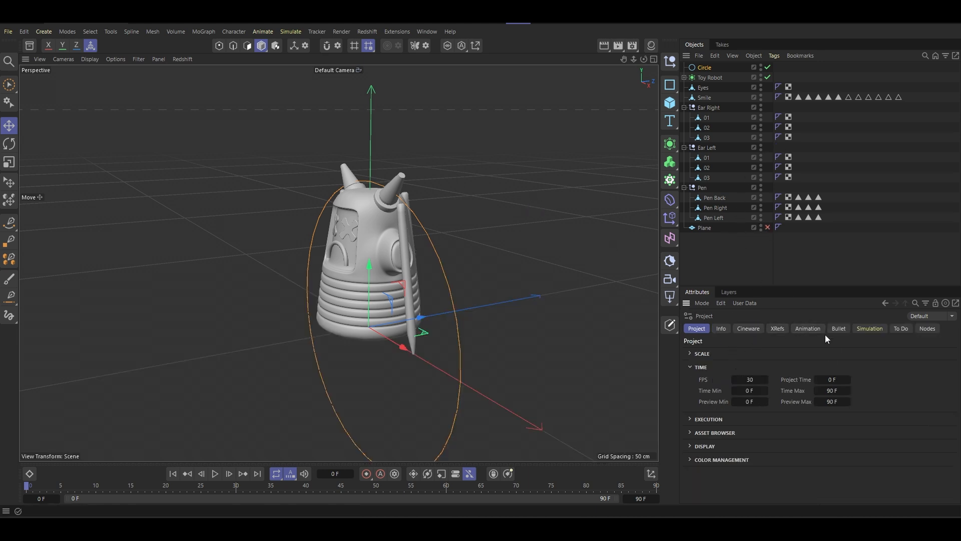
pyautogui.click(865, 329)
pyautogui.click(696, 353)
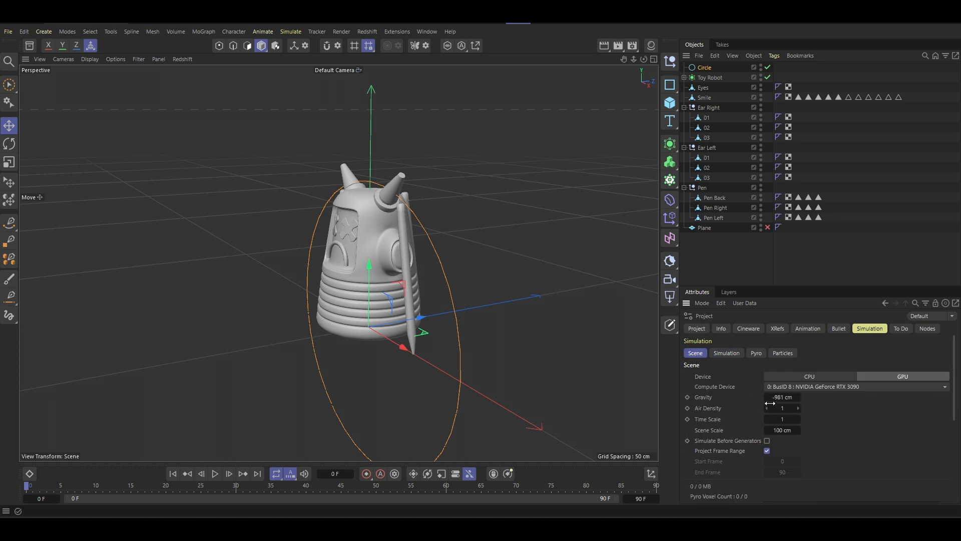
pyautogui.doubleClick(777, 397)
pyautogui.write('0')
pyautogui.moveTo(796, 286); pyautogui.dragTo(799, 250)
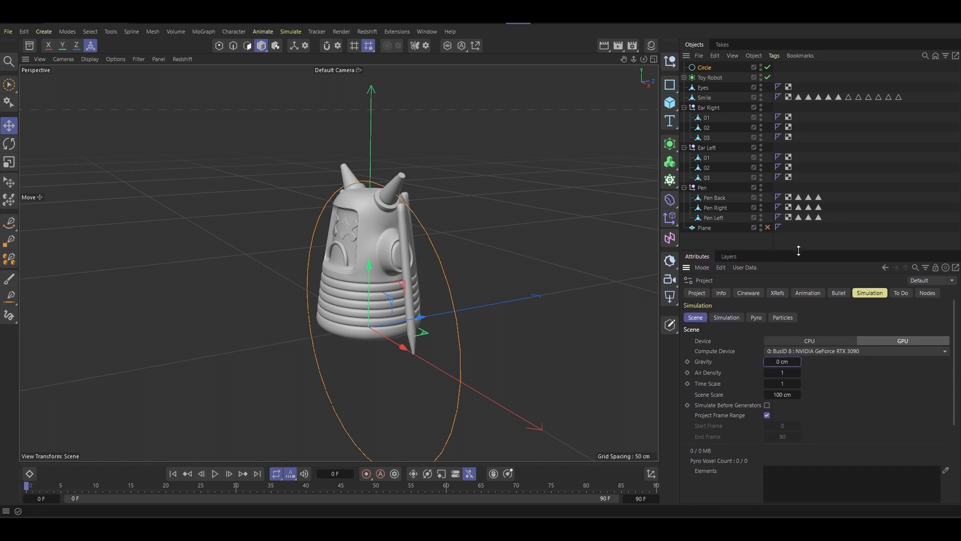
# - Orient the circle in the XZ plane and raise it to about 115 cm, around the robot's torso
pyautogui.click(705, 68)
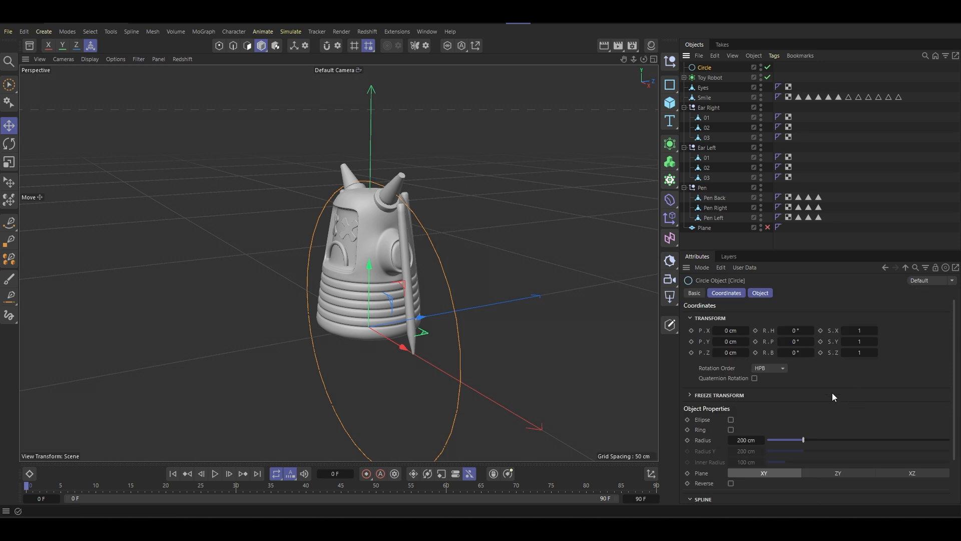
pyautogui.click(914, 475)
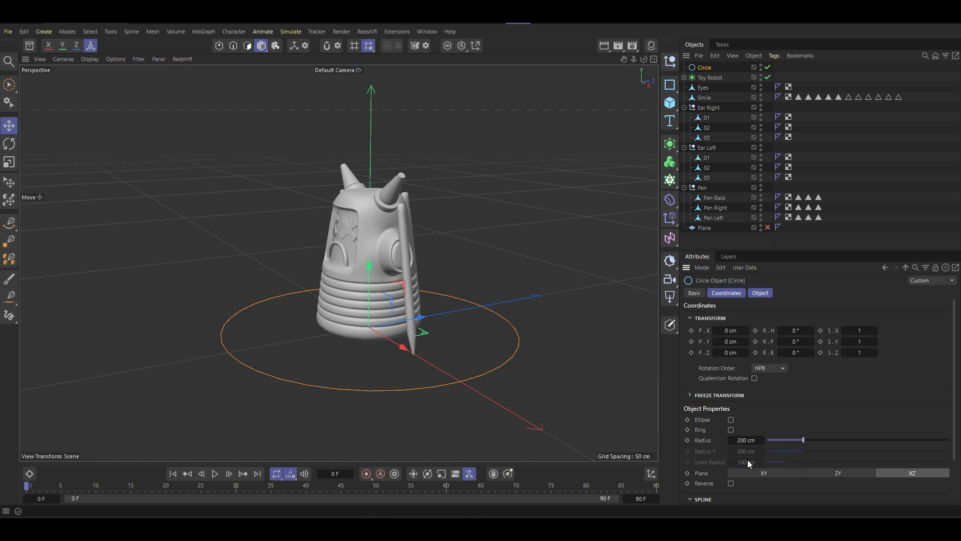
pyautogui.moveTo(370, 265); pyautogui.dragTo(358, 165)
pyautogui.keyDown('alt'); pyautogui.moveTo(375, 217); pyautogui.dragTo(468, 206); pyautogui.keyUp('alt')
pyautogui.middleClick(367, 199)
pyautogui.middleClick(449, 364)
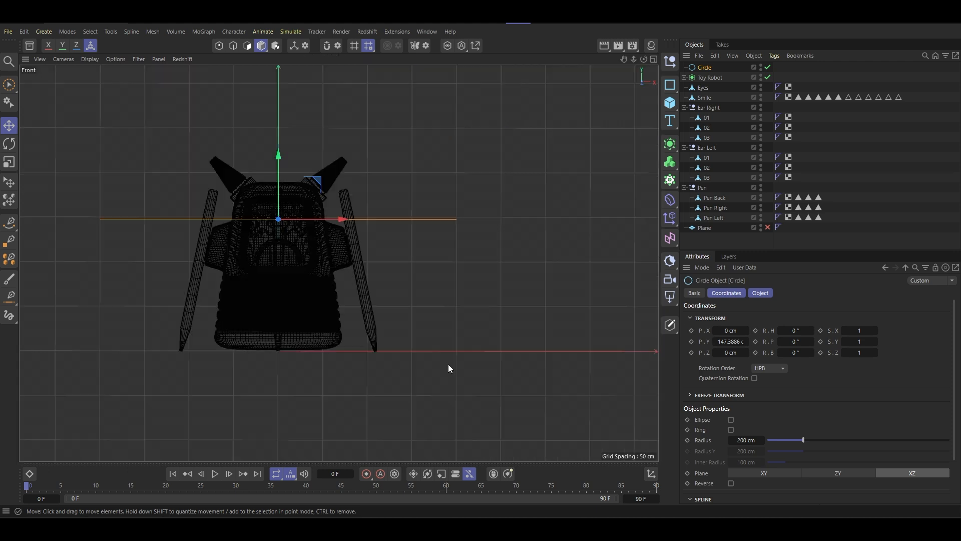
pyautogui.moveTo(283, 152); pyautogui.dragTo(316, 203)
# - Scale the circle down to a radius of about 115 cm, just enclosing the robot and its pencils
pyautogui.press('t')
pyautogui.moveTo(503, 205); pyautogui.dragTo(328, 220)
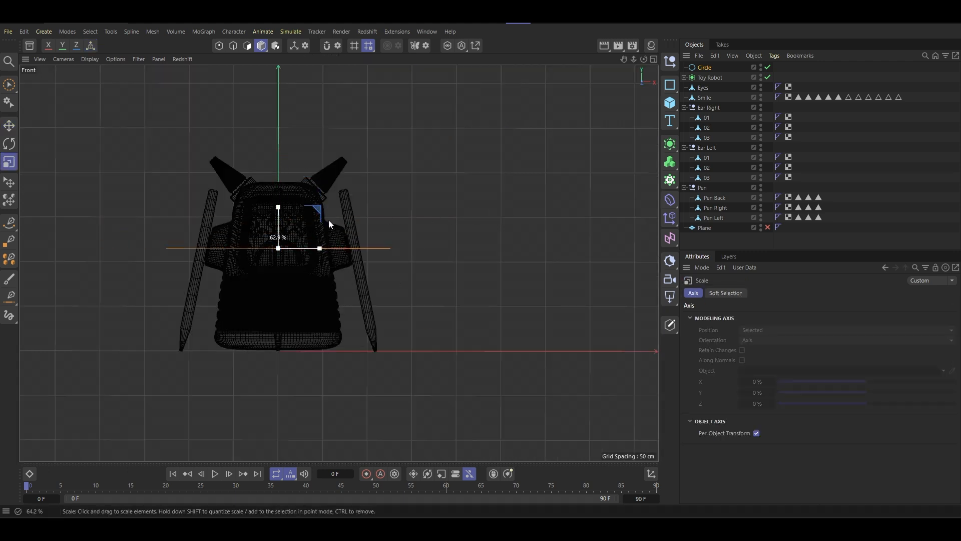
pyautogui.middleClick(311, 223)
pyautogui.middleClick(468, 183)
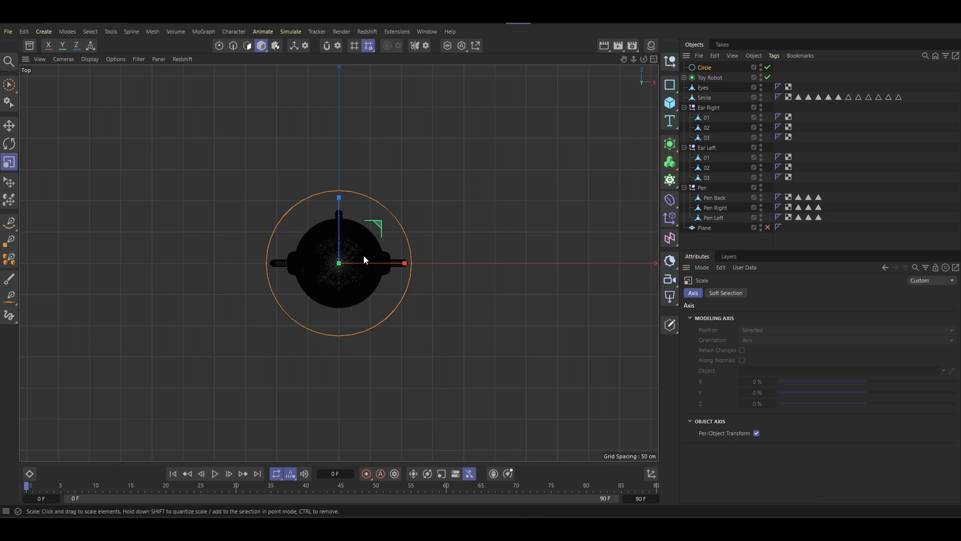
pyautogui.scroll(4, 340, 266)
pyautogui.moveTo(525, 185); pyautogui.dragTo(543, 174)
# - Set the circle's spline interpolation to Uniform with 32 points
pyautogui.click(708, 68)
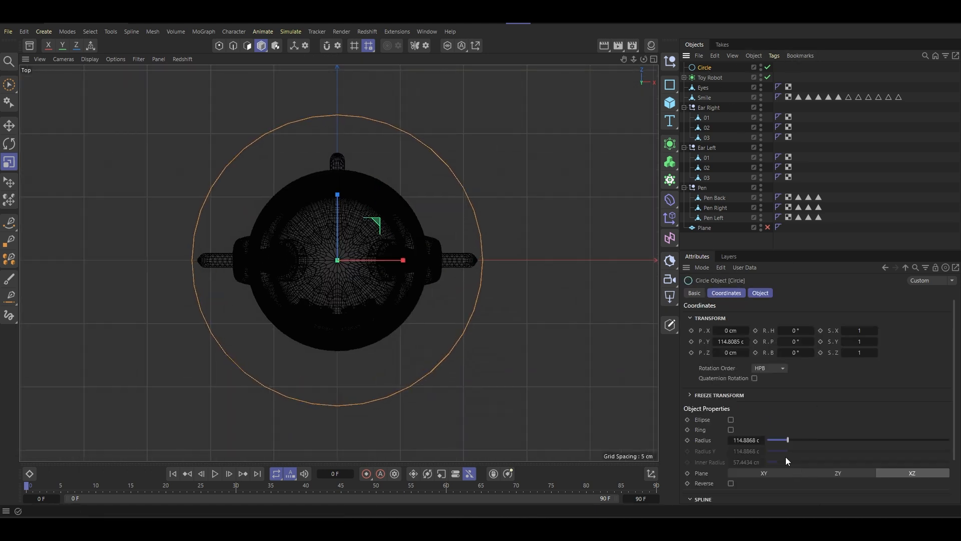
pyautogui.scroll(-3, 781, 456)
pyautogui.write('32')
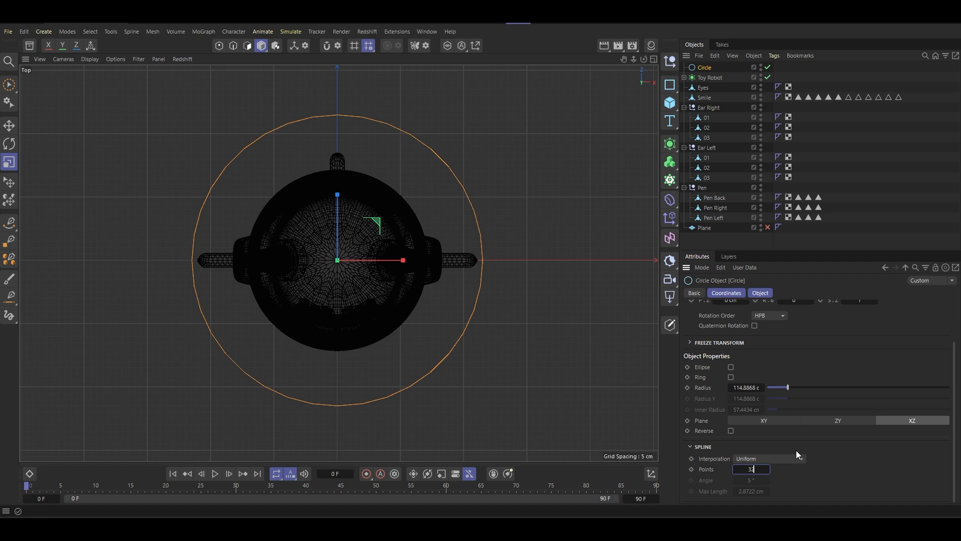
pyautogui.press('Return')
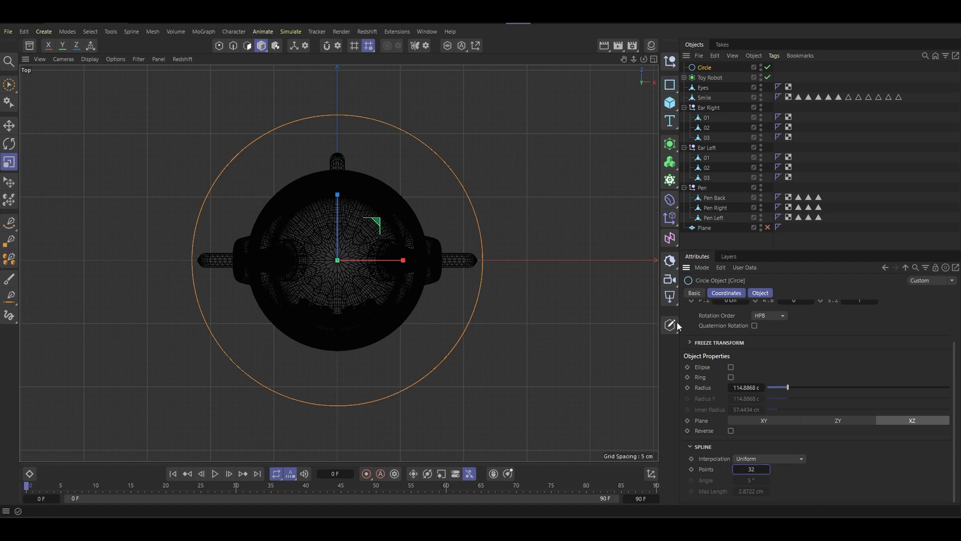
pyautogui.middleClick(395, 266)
pyautogui.middleClick(230, 245)
pyautogui.keyDown('alt'); pyautogui.moveTo(240, 184); pyautogui.dragTo(379, 272); pyautogui.keyUp('alt')
pyautogui.scroll(5, 380, 276)
pyautogui.scroll(-8, 422, 252)
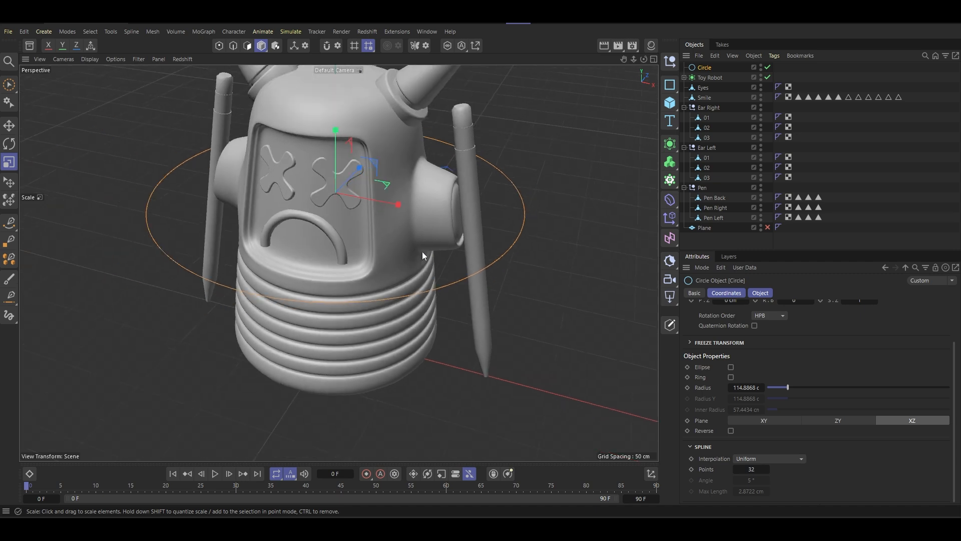
# - Scale the circle down to a radius of about 96 cm so it sits closer around the robot
pyautogui.keyDown('alt'); pyautogui.moveTo(413, 259); pyautogui.dragTo(402, 239, button='middle'); pyautogui.keyUp('alt')
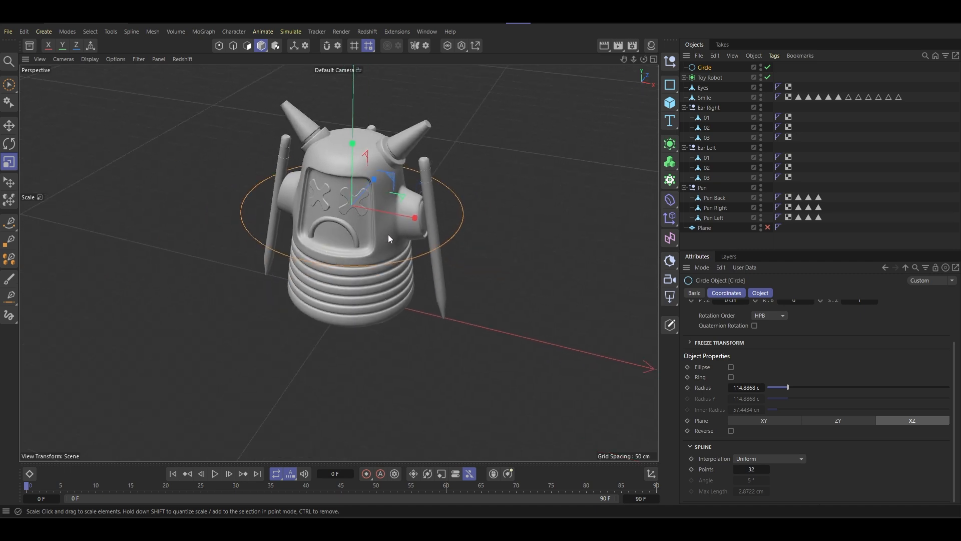
pyautogui.keyDown('alt'); pyautogui.moveTo(365, 225); pyautogui.dragTo(241, 204); pyautogui.keyUp('alt')
pyautogui.moveTo(478, 184); pyautogui.dragTo(585, 121)
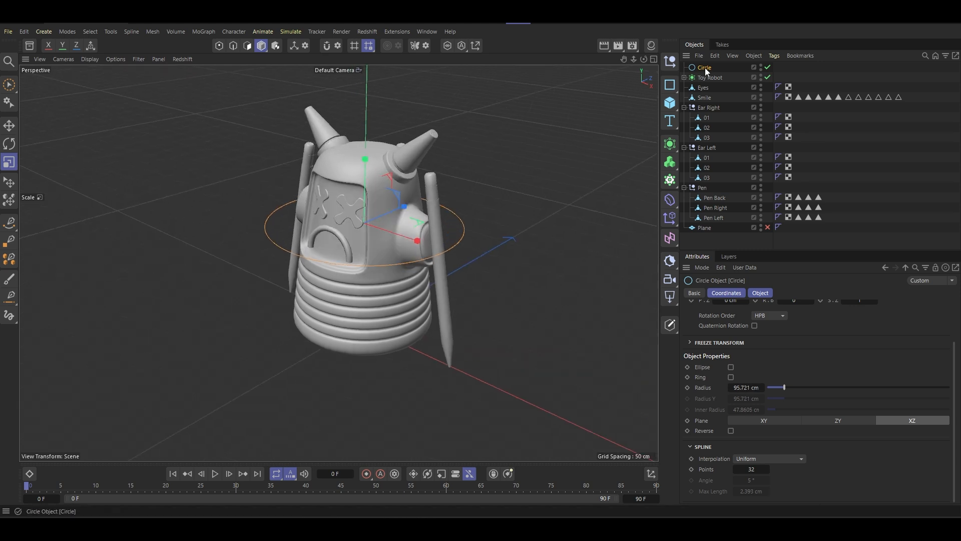
# - Add a rectangle spline 2 cm wide and 20 cm high as the band's profile
pyautogui.click(677, 150)
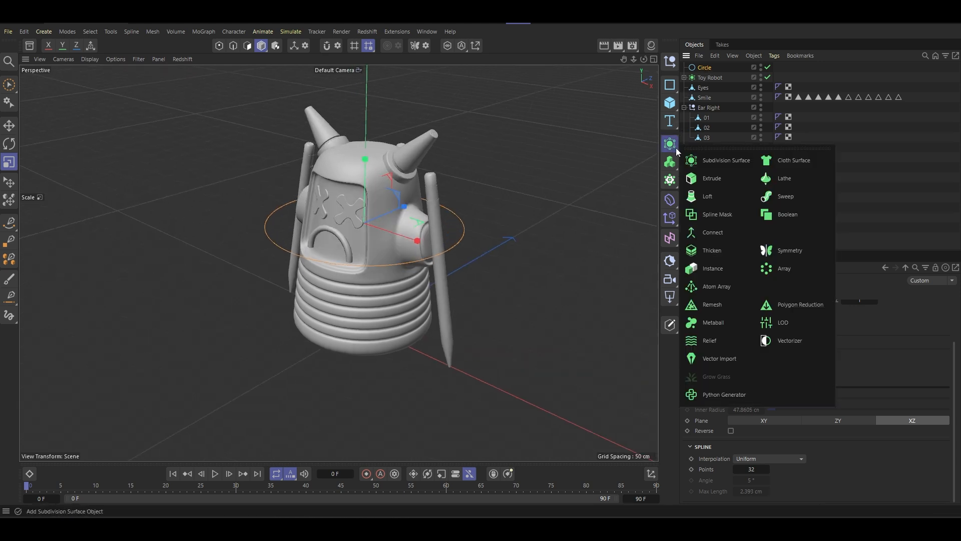
pyautogui.click(669, 85)
pyautogui.click(706, 136)
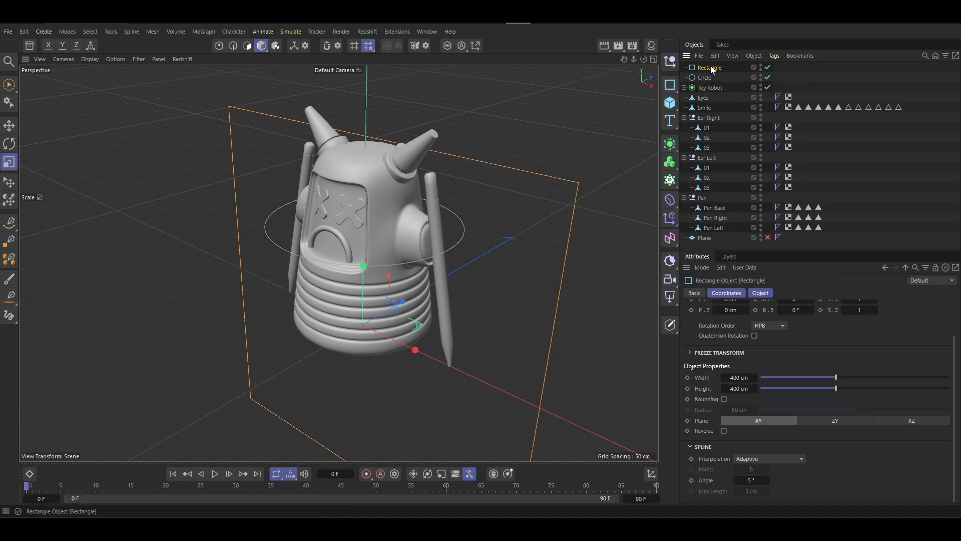
pyautogui.click(746, 379)
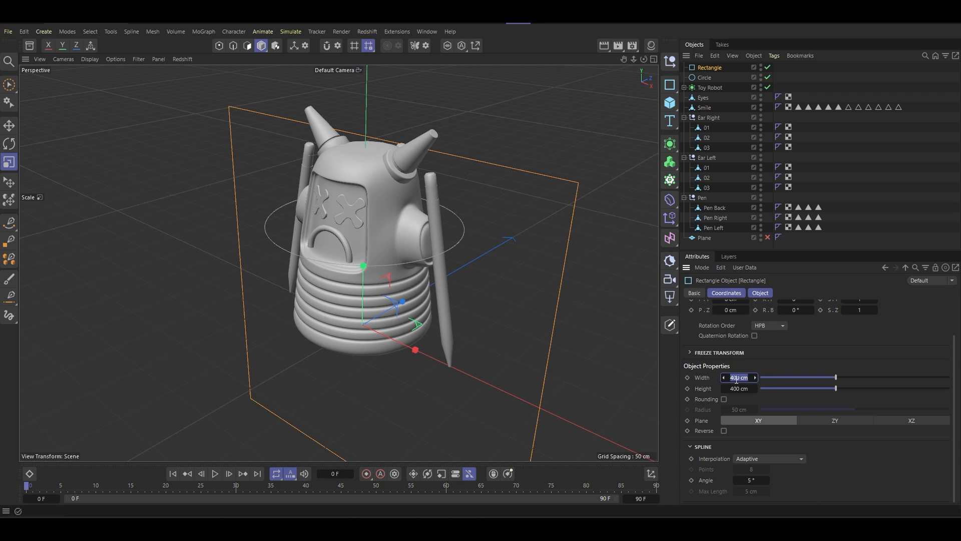
pyautogui.write('2')
pyautogui.press('Tab')
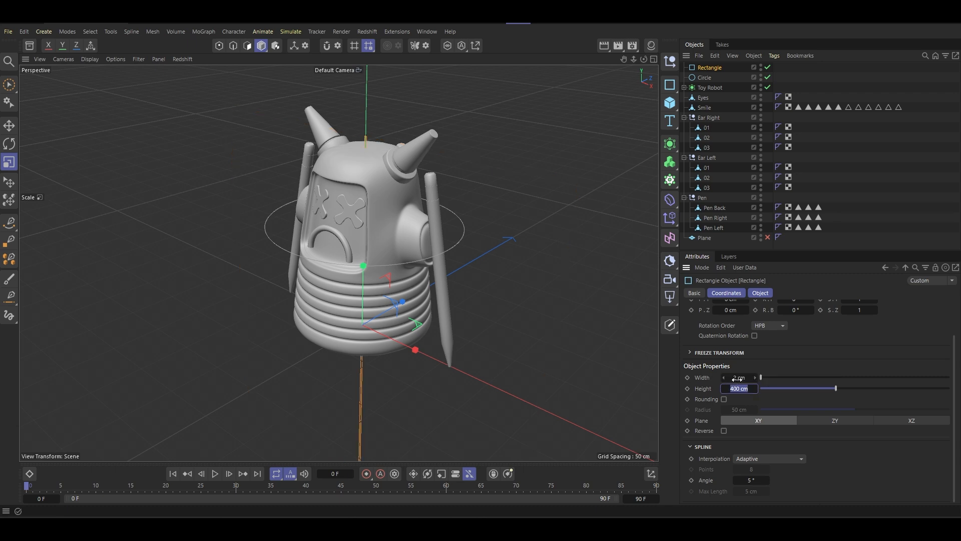
pyautogui.press('Return')
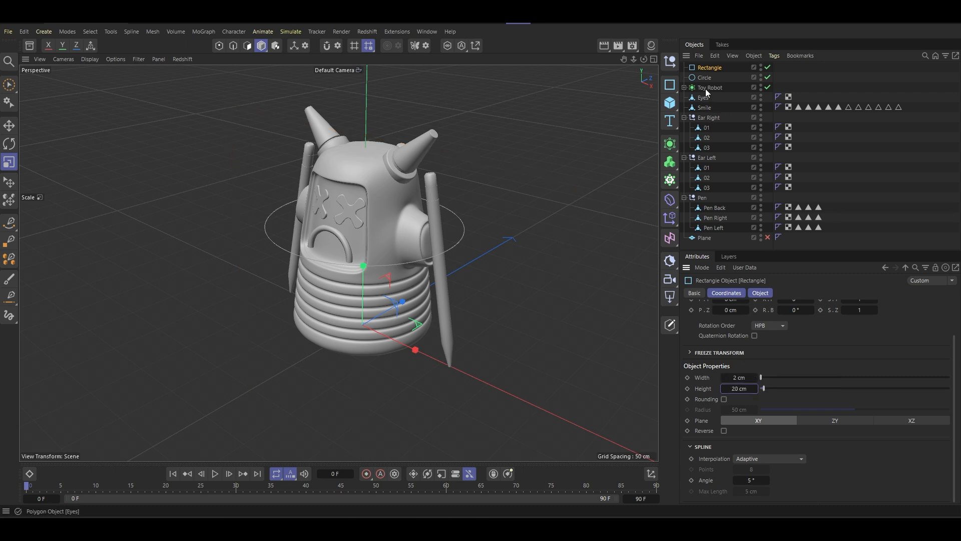
# - Add a Sweep generator and nest the rectangle and circle in it to form a band around the robot
pyautogui.click(670, 144)
pyautogui.click(781, 196)
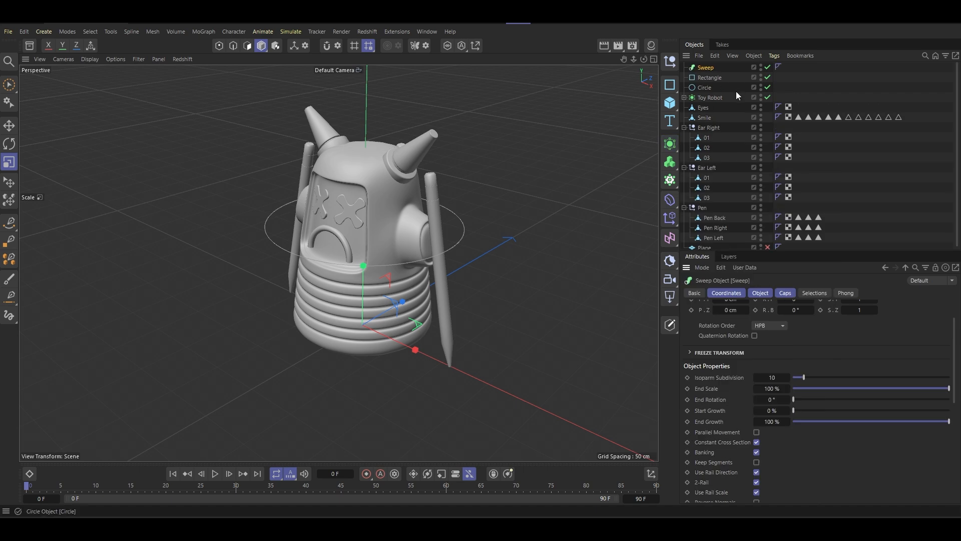
pyautogui.moveTo(704, 80); pyautogui.dragTo(704, 68)
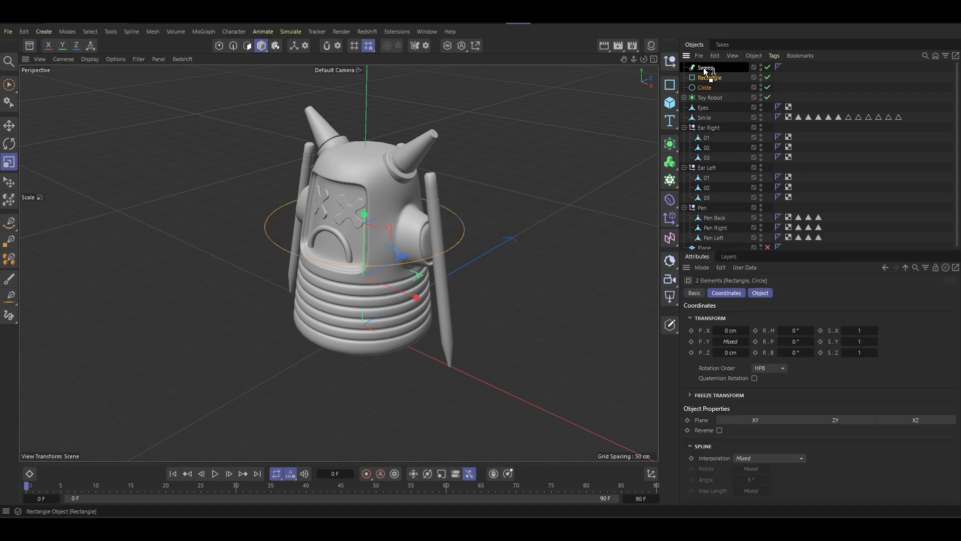
pyautogui.scroll(3, 388, 287)
pyautogui.keyDown('alt'); pyautogui.moveTo(453, 246); pyautogui.dragTo(386, 200); pyautogui.keyUp('alt')
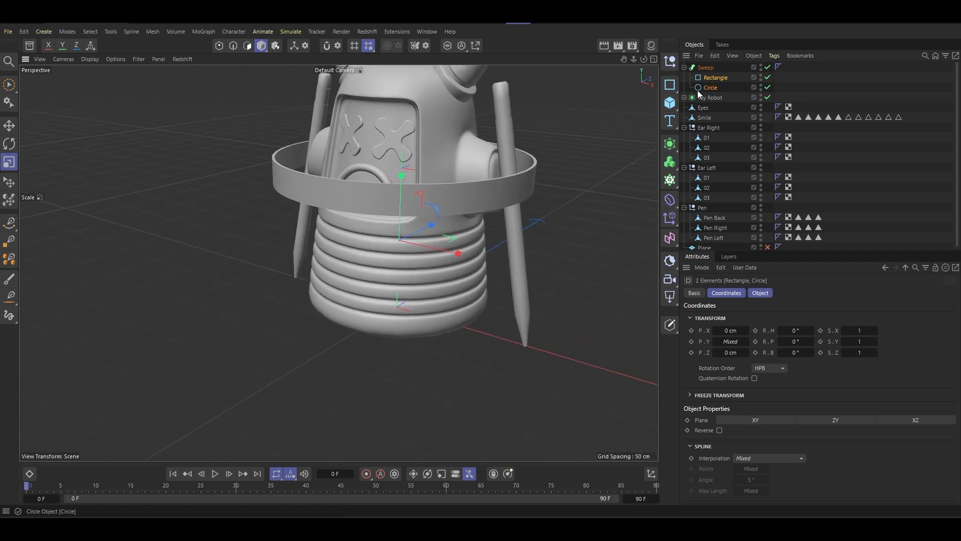
# - Set the swept rectangle's width to 1 cm
pyautogui.click(716, 77)
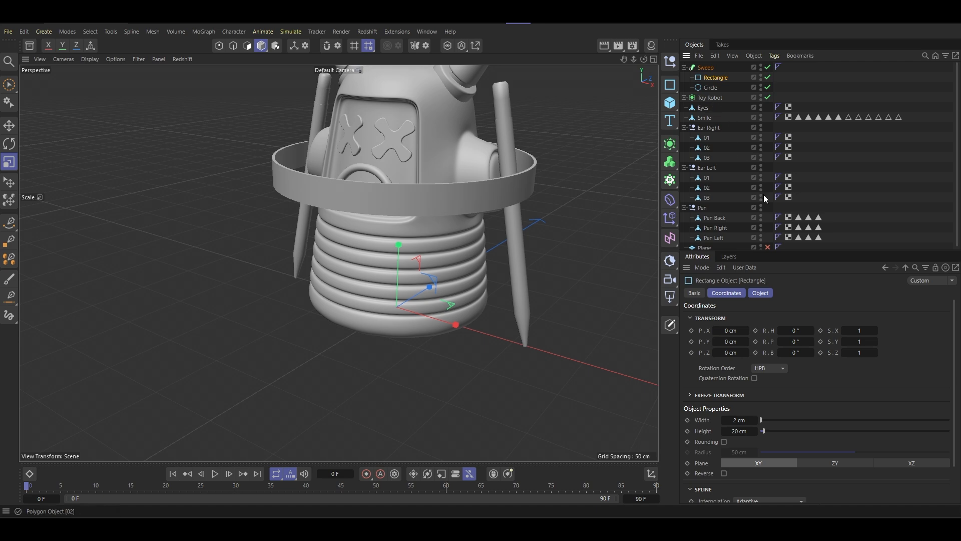
pyautogui.click(727, 293)
pyautogui.click(736, 317)
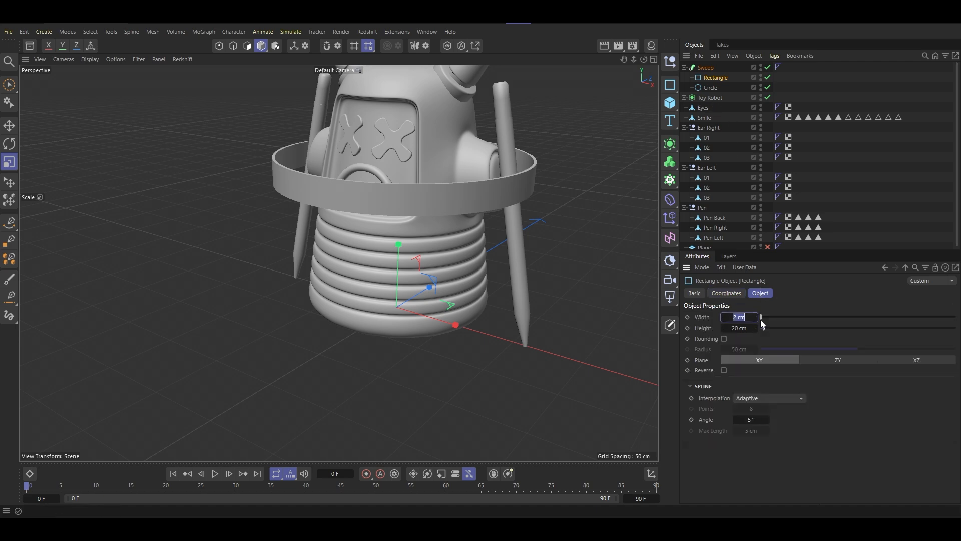
pyautogui.write('1')
pyautogui.press('Return')
# - Display the shaded model with mesh lines and examine the band's polygon layout around the robot
pyautogui.keyDown('alt'); pyautogui.moveTo(465, 199); pyautogui.dragTo(444, 214); pyautogui.keyUp('alt')
pyautogui.press('n')
pyautogui.press('b')
pyautogui.scroll(4, 447, 206)
pyautogui.moveTo(478, 250)
pyautogui.keyDown('alt'); pyautogui.mouseDown()
pyautogui.moveTo(453, 206)
pyautogui.moveTo(390, 213)
pyautogui.mouseUp(); pyautogui.keyUp('alt')
pyautogui.scroll(-3, 401, 260)
pyautogui.keyDown('alt'); pyautogui.moveTo(401, 260); pyautogui.dragTo(412, 288); pyautogui.keyUp('alt')
pyautogui.scroll(5, 411, 255)
pyautogui.scroll(-3, 413, 266)
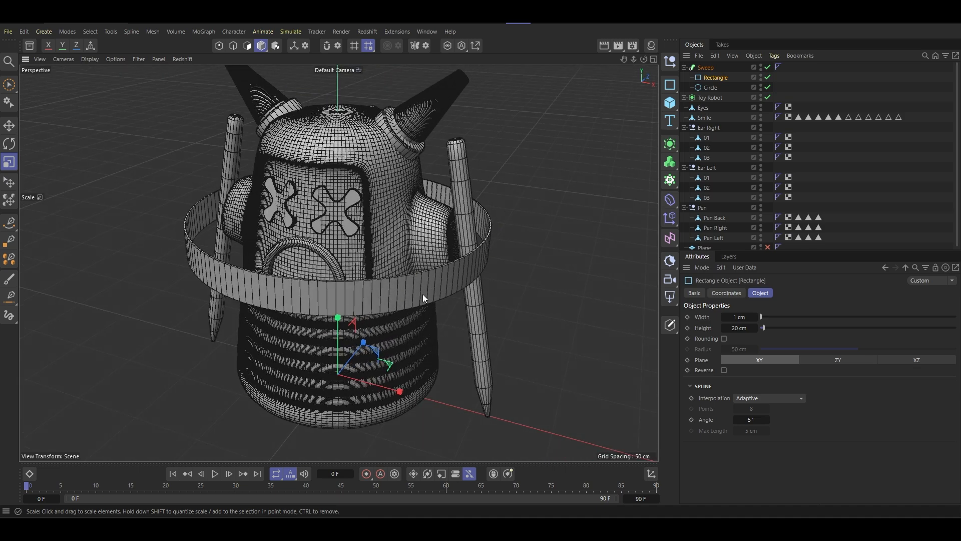
pyautogui.keyDown('alt'); pyautogui.moveTo(423, 293); pyautogui.dragTo(404, 272); pyautogui.keyUp('alt')
pyautogui.scroll(3, 421, 272)
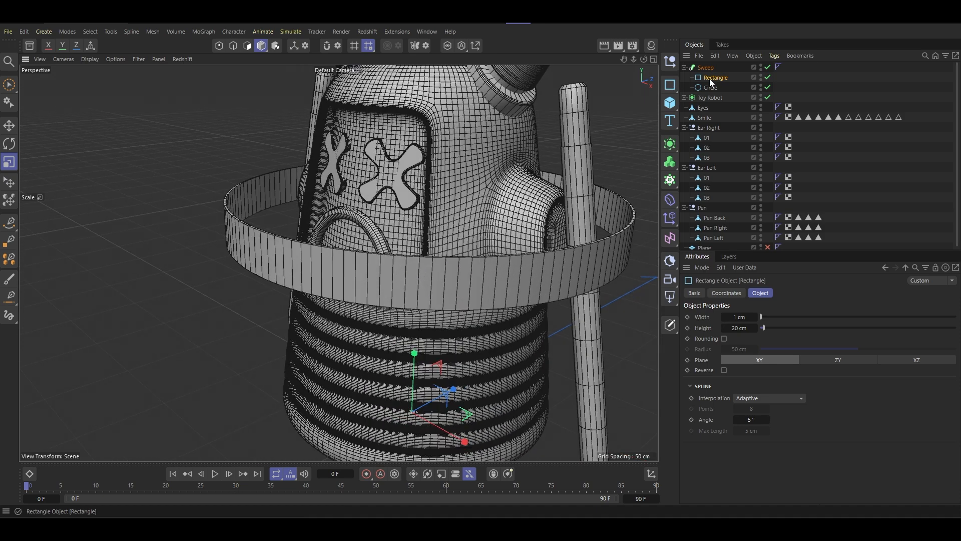
# - Set the rectangle's spline angle to 7° and look through the Sweep's object and cap settings
pyautogui.moveTo(757, 419); pyautogui.dragTo(767, 419)
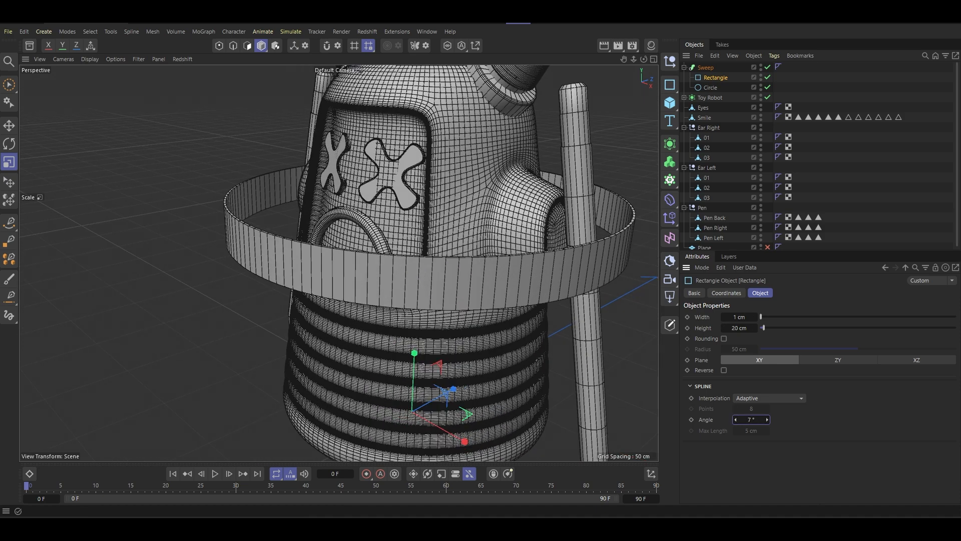
pyautogui.click(706, 67)
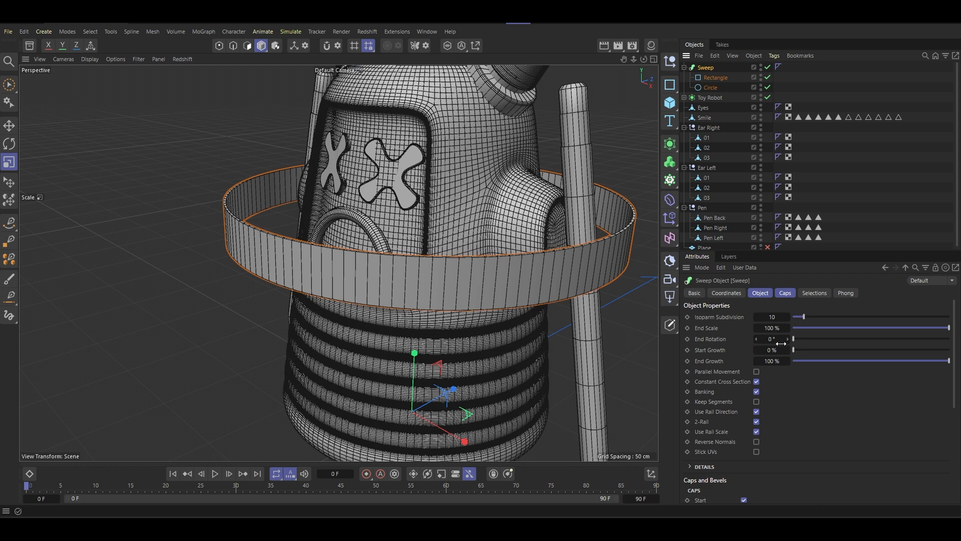
pyautogui.scroll(-4, 736, 416)
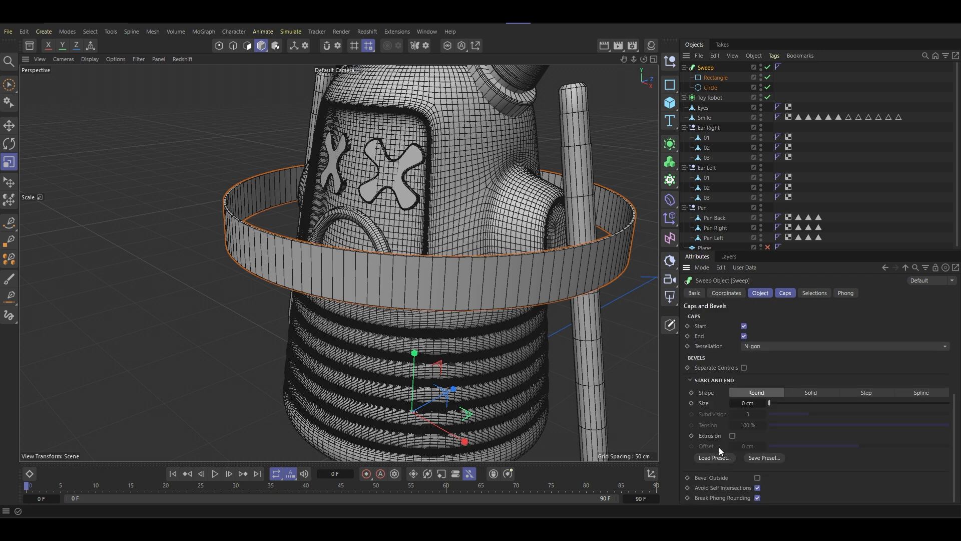
pyautogui.scroll(4, 719, 446)
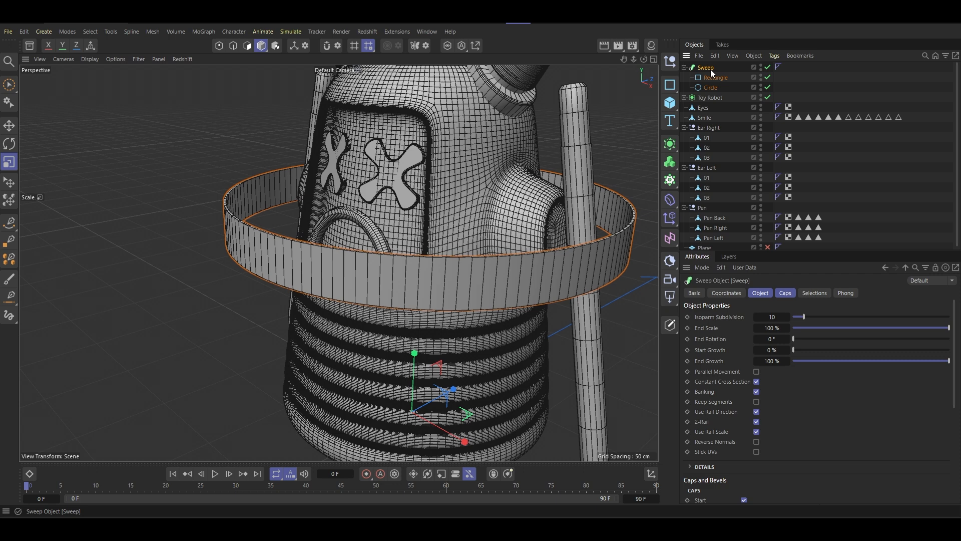
# - Make the Sweep editable and place it under a Remesh generator
pyautogui.press('c')
pyautogui.click(675, 148)
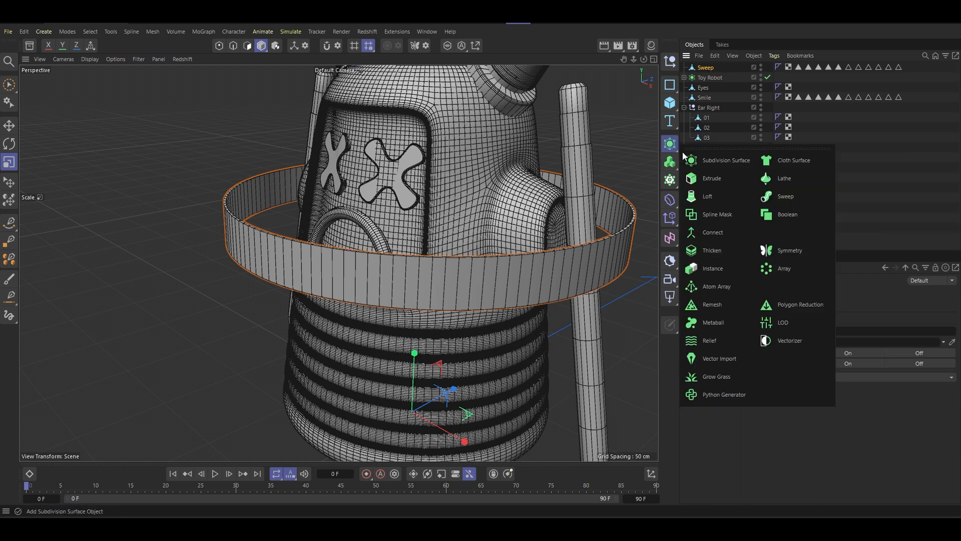
pyautogui.keyDown('alt'); pyautogui.click(720, 305); pyautogui.keyUp('alt')
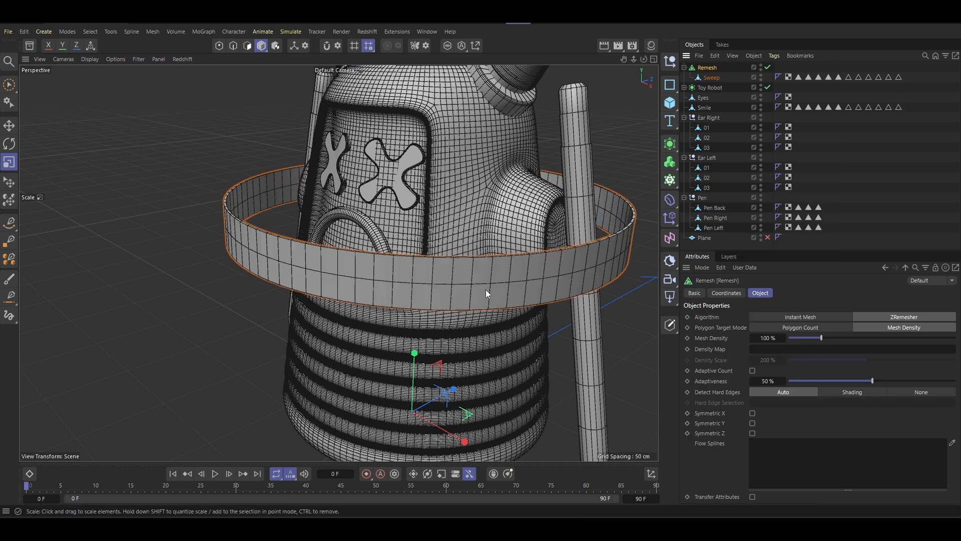
pyautogui.click(712, 78)
pyautogui.click(706, 69)
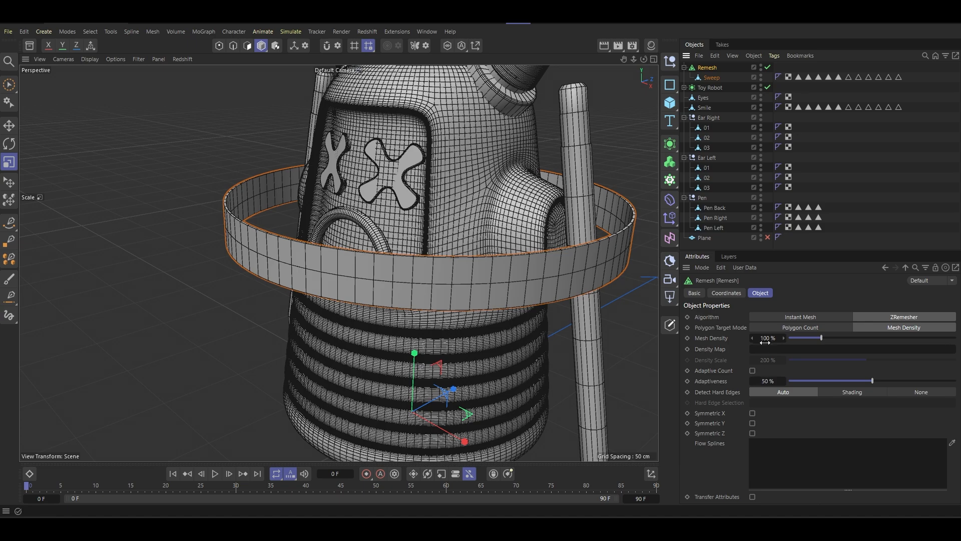
# - Set the Remesh mesh density to 500%
pyautogui.click(768, 338)
pyautogui.write('500')
pyautogui.press('Return')
pyautogui.keyDown('alt'); pyautogui.moveTo(544, 231); pyautogui.dragTo(568, 234); pyautogui.keyUp('alt')
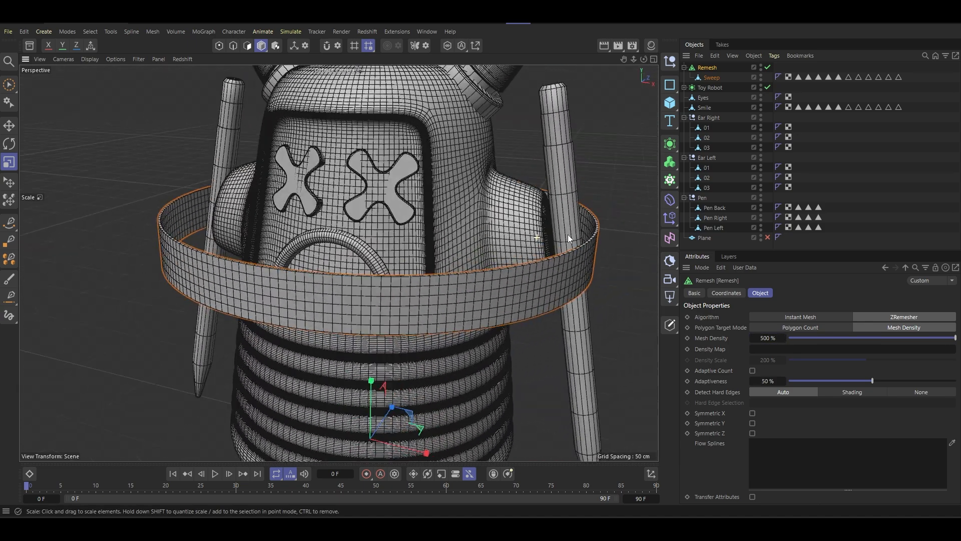
# - Make the remeshed band editable and rename it Cloth Stick
pyautogui.press('c')
pyautogui.doubleClick(704, 67)
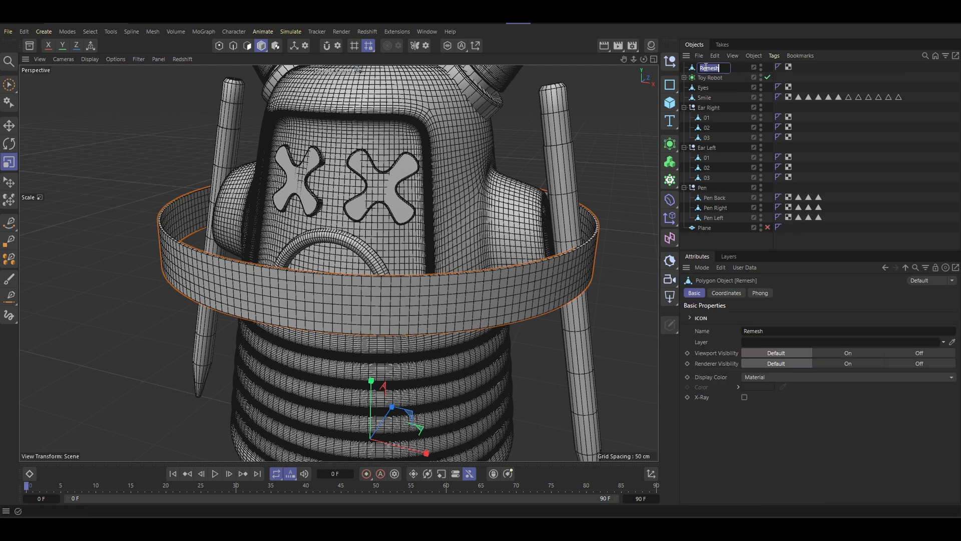
pyautogui.write('ck')
pyautogui.press('Return')
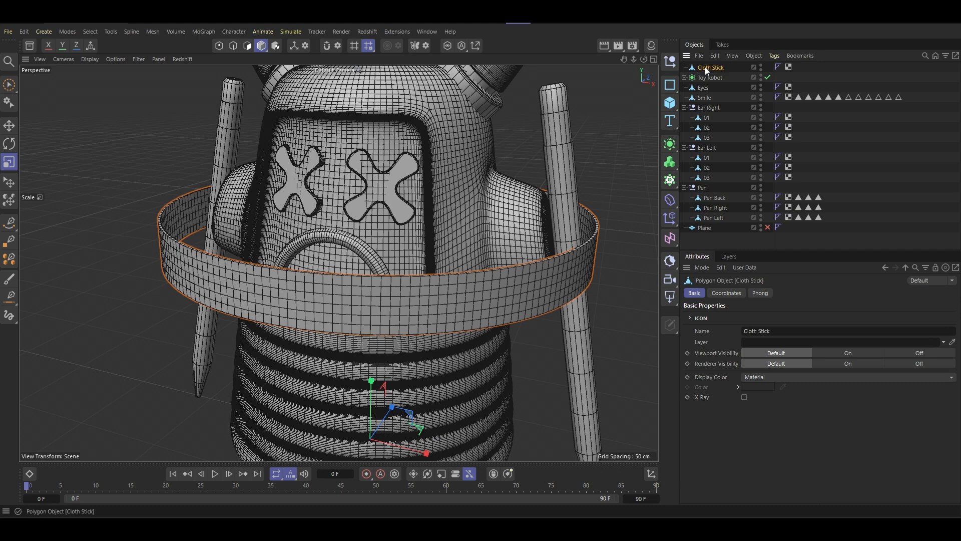
# - Select the Toy Robot mesh inside its subdivision surface and detach the simulation tags list as a floating palette
pyautogui.scroll(-5, 504, 300)
pyautogui.keyDown('alt'); pyautogui.moveTo(506, 270); pyautogui.dragTo(477, 266); pyautogui.keyUp('alt')
pyautogui.scroll(5, 479, 265)
pyautogui.scroll(2, 480, 246)
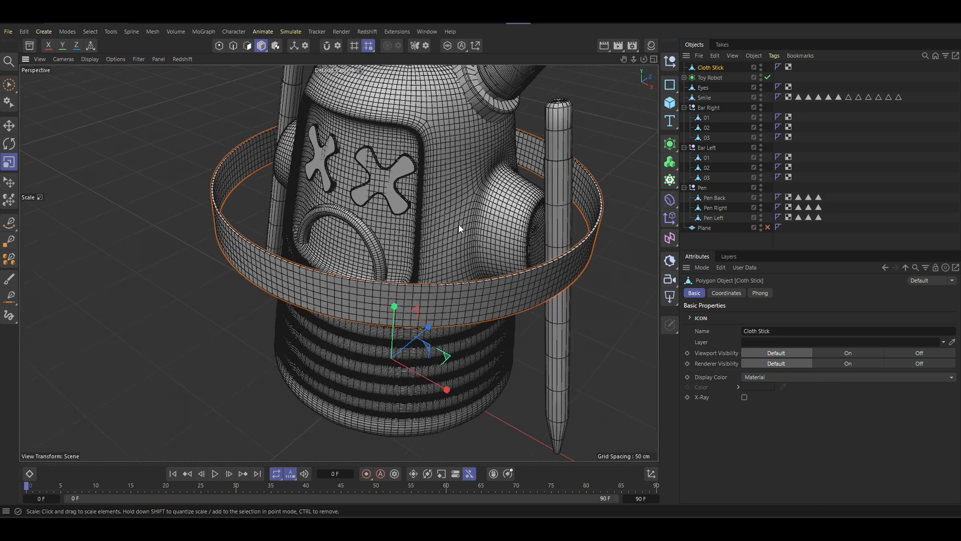
pyautogui.click(455, 208)
pyautogui.keyDown('alt'); pyautogui.moveTo(455, 209); pyautogui.dragTo(481, 200); pyautogui.keyUp('alt')
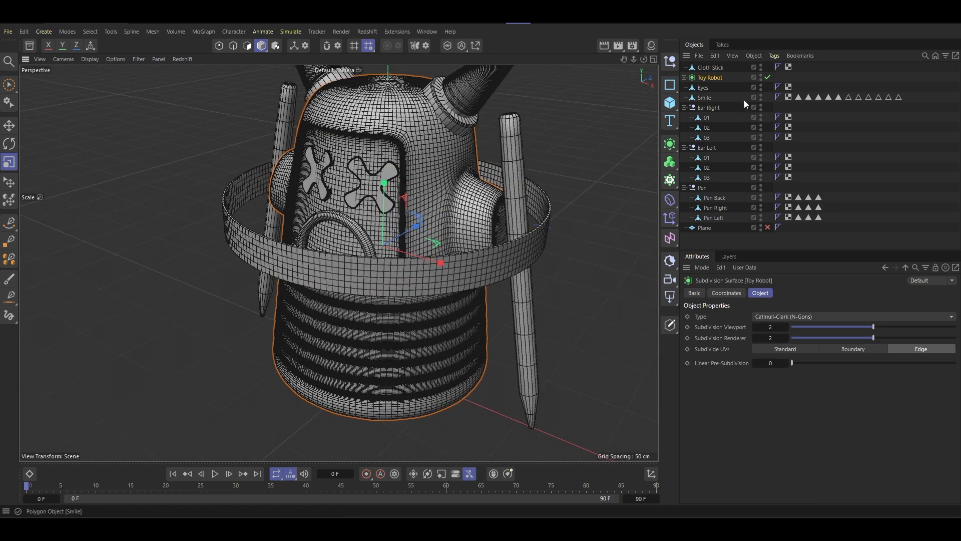
pyautogui.click(684, 77)
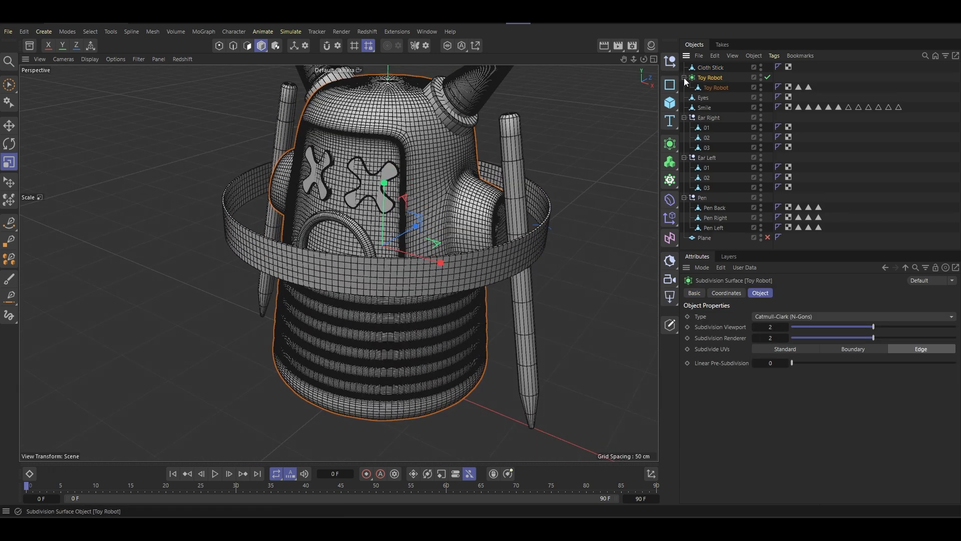
pyautogui.click(710, 90)
pyautogui.rightClick(711, 89)
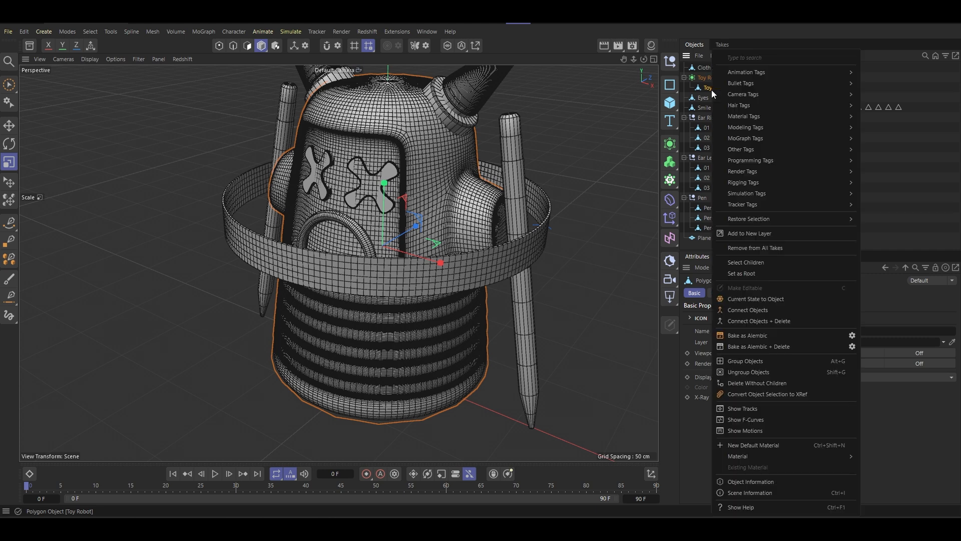
pyautogui.moveTo(743, 194)
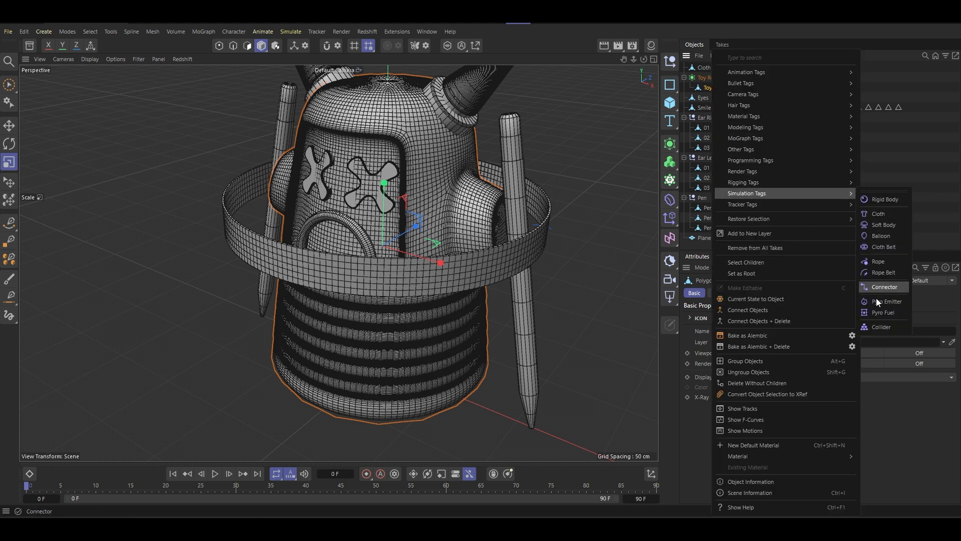
pyautogui.moveTo(839, 195)
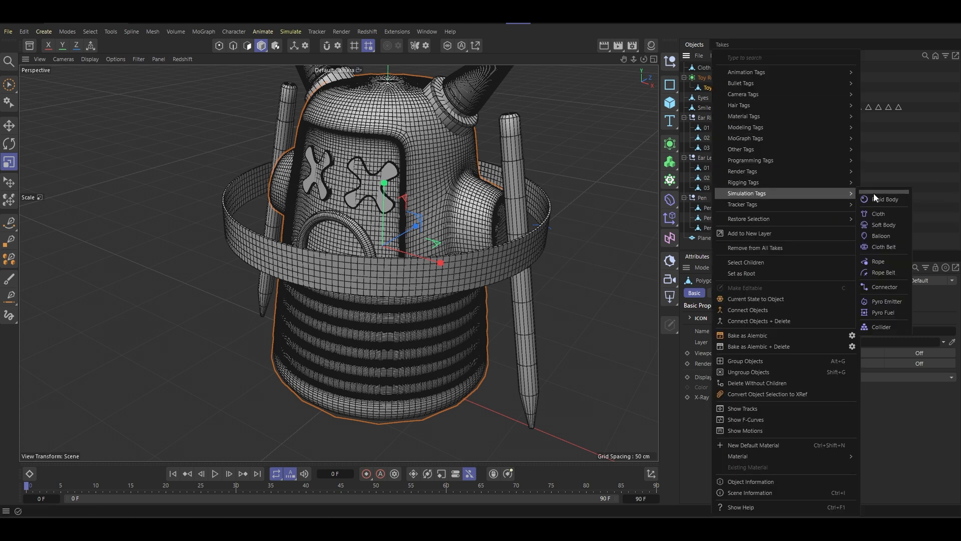
pyautogui.click(873, 191)
pyautogui.moveTo(869, 181); pyautogui.dragTo(613, 85)
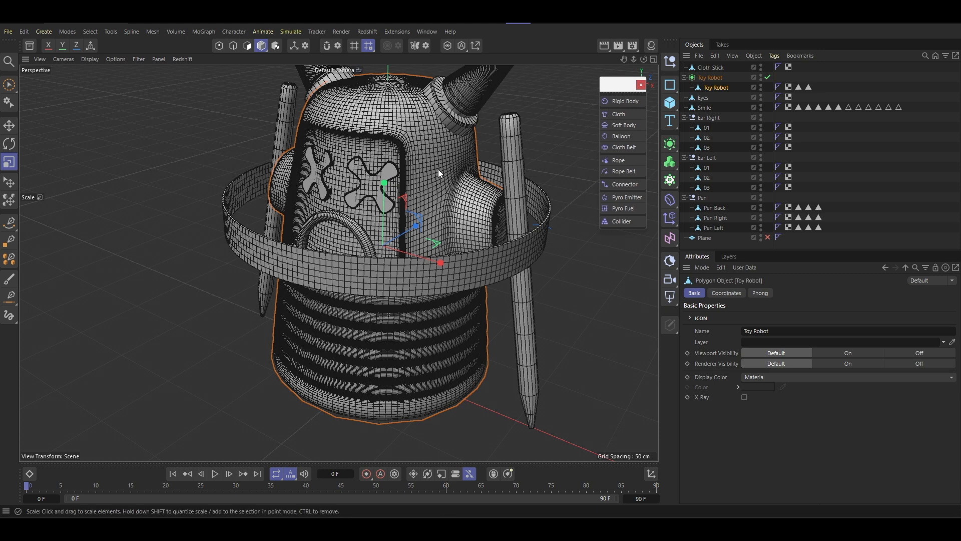
# - Display the model shaded without mesh lines, and add a Collider tag to the Toy Robot mesh, placed last among its tags
pyautogui.keyDown('alt'); pyautogui.moveTo(438, 169); pyautogui.dragTo(396, 187); pyautogui.keyUp('alt')
pyautogui.press('n')
pyautogui.press('a')
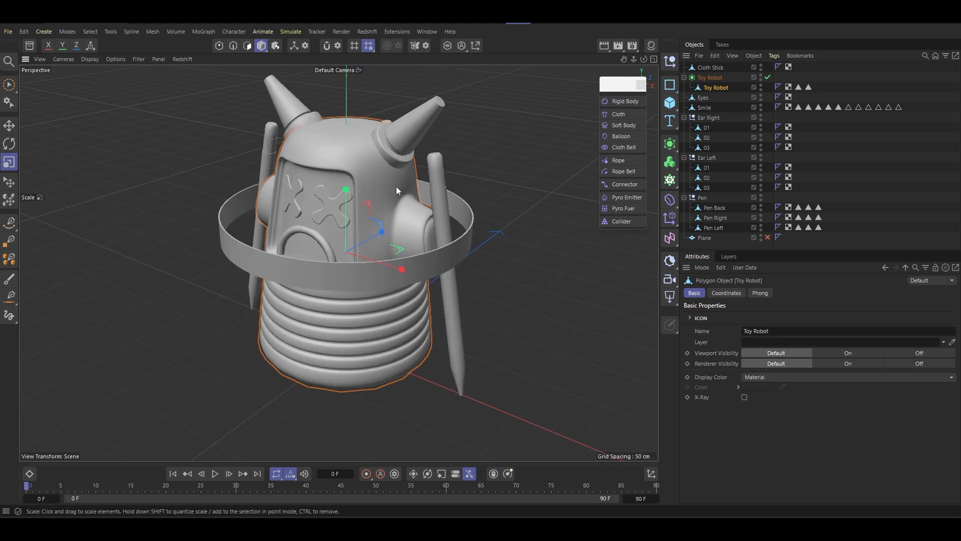
pyautogui.keyDown('alt'); pyautogui.moveTo(403, 236); pyautogui.dragTo(415, 232); pyautogui.keyUp('alt')
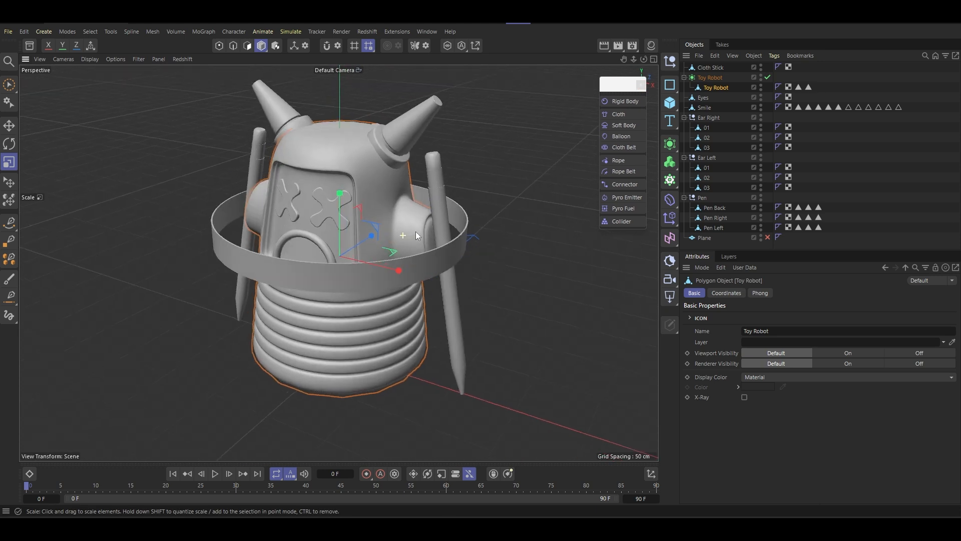
pyautogui.click(616, 225)
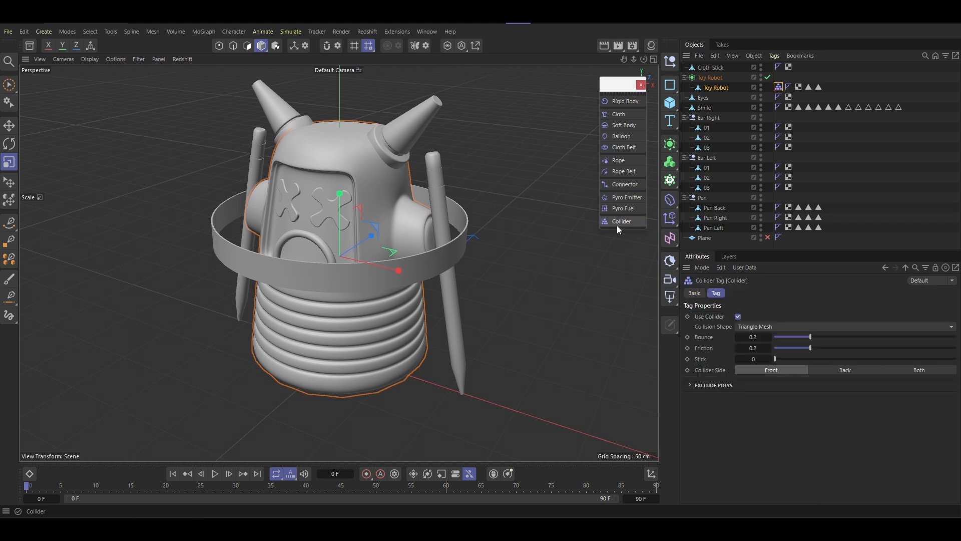
pyautogui.moveTo(830, 87); pyautogui.dragTo(826, 87)
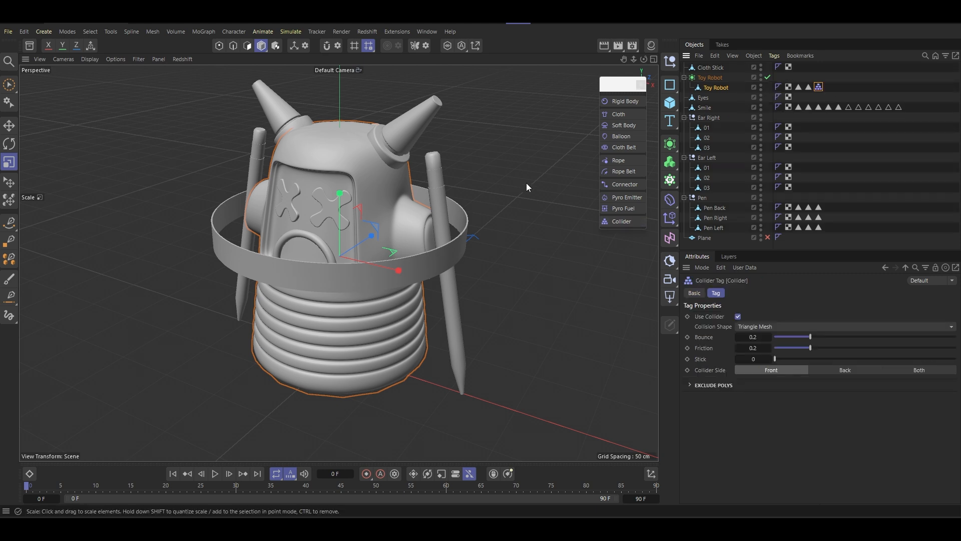
# - Move the Pen group directly below Toy Robot in the hierarchy and add Collider tags to Pen Back, Pen Right and Pen Left
pyautogui.click(443, 207)
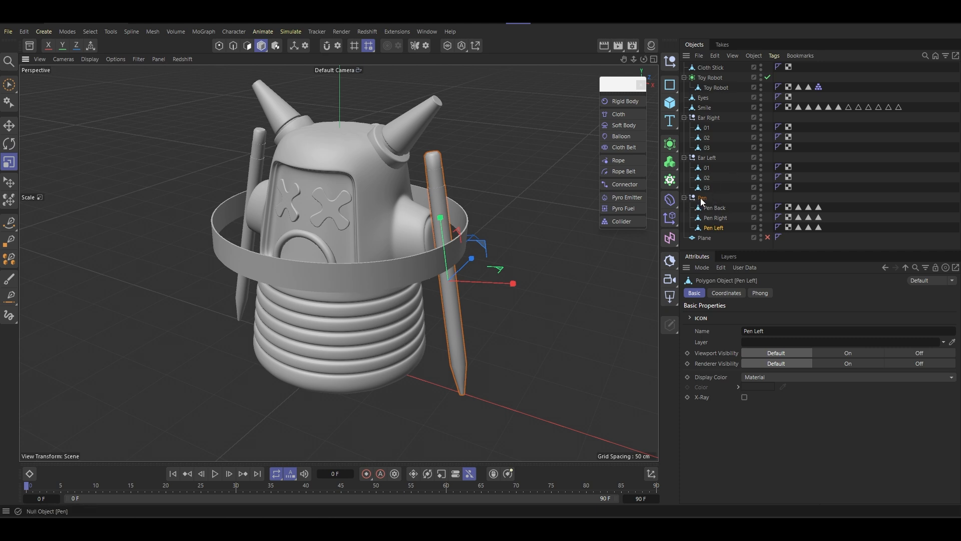
pyautogui.moveTo(701, 201); pyautogui.dragTo(687, 99)
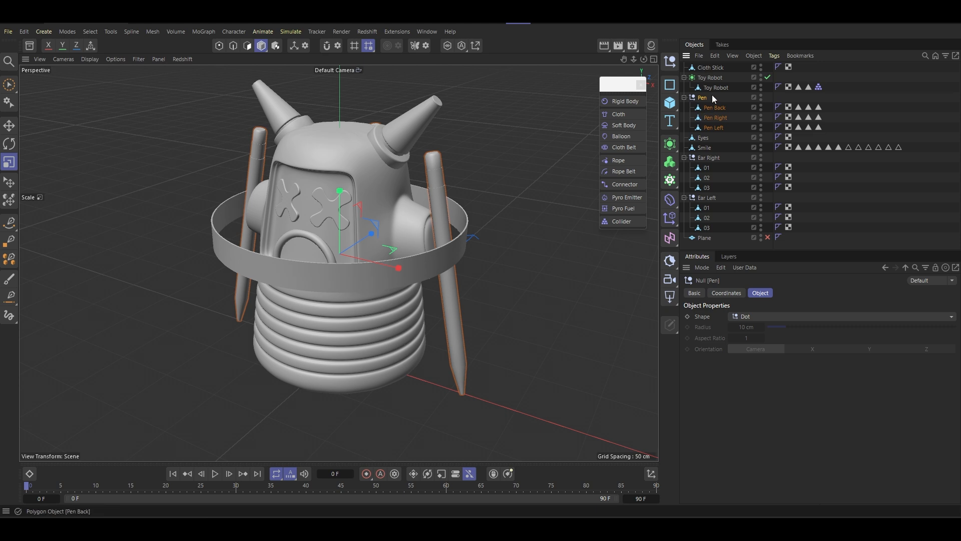
pyautogui.click(715, 108)
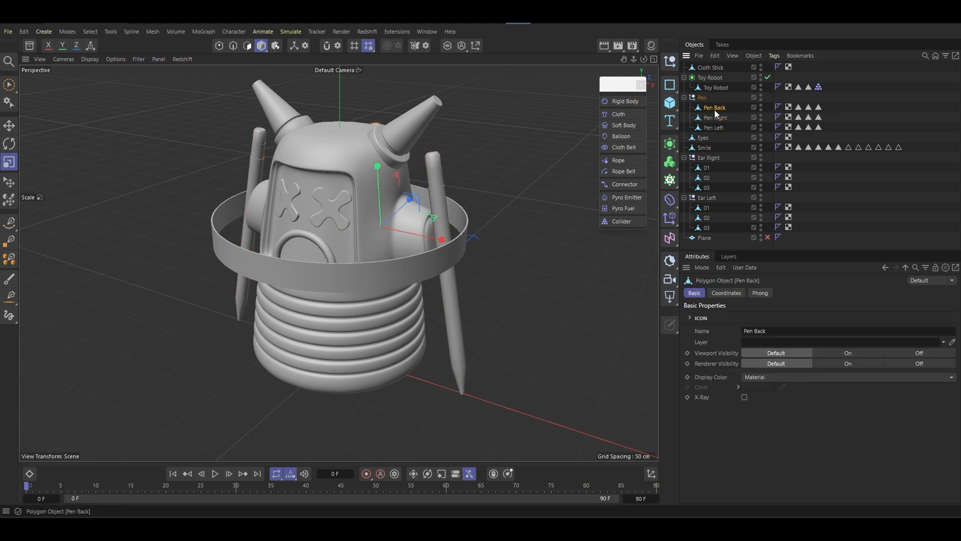
pyautogui.keyDown('shift'); pyautogui.click(713, 130); pyautogui.keyUp('shift')
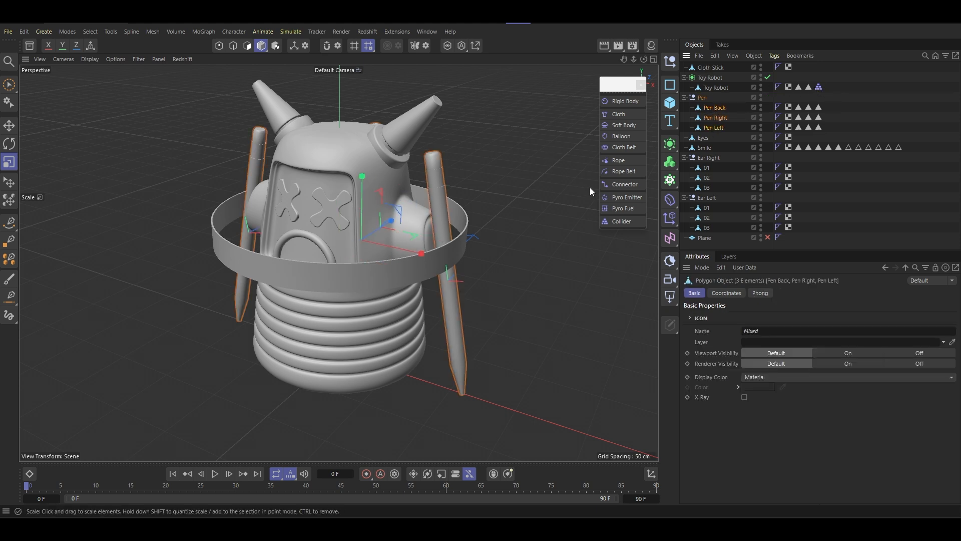
pyautogui.click(621, 222)
pyautogui.click(840, 114)
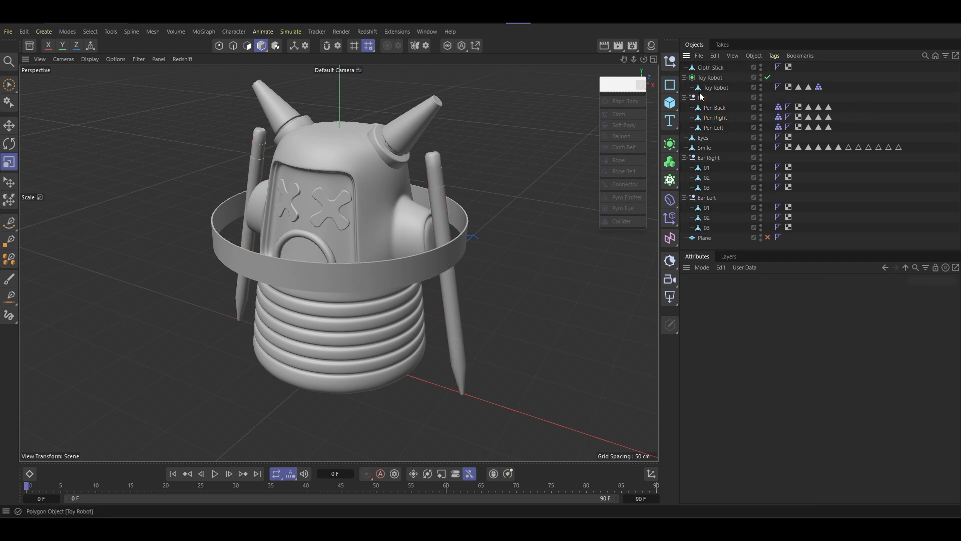
# - Reorder the tags so the Collider tag comes last on each of the three pens
pyautogui.moveTo(778, 126); pyautogui.dragTo(844, 126)
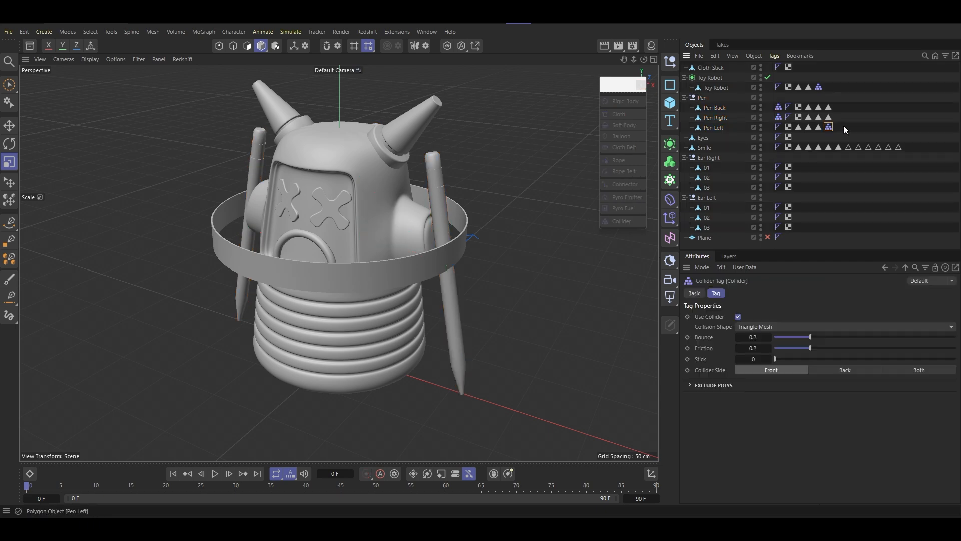
pyautogui.click(779, 117)
pyautogui.moveTo(779, 118); pyautogui.dragTo(833, 106)
# - Delete all selection tags from the Toy Robot mesh, the three pens and the Smile object
pyautogui.keyDown('alt'); pyautogui.moveTo(377, 181); pyautogui.dragTo(334, 202); pyautogui.keyUp('alt')
pyautogui.scroll(3, 335, 202)
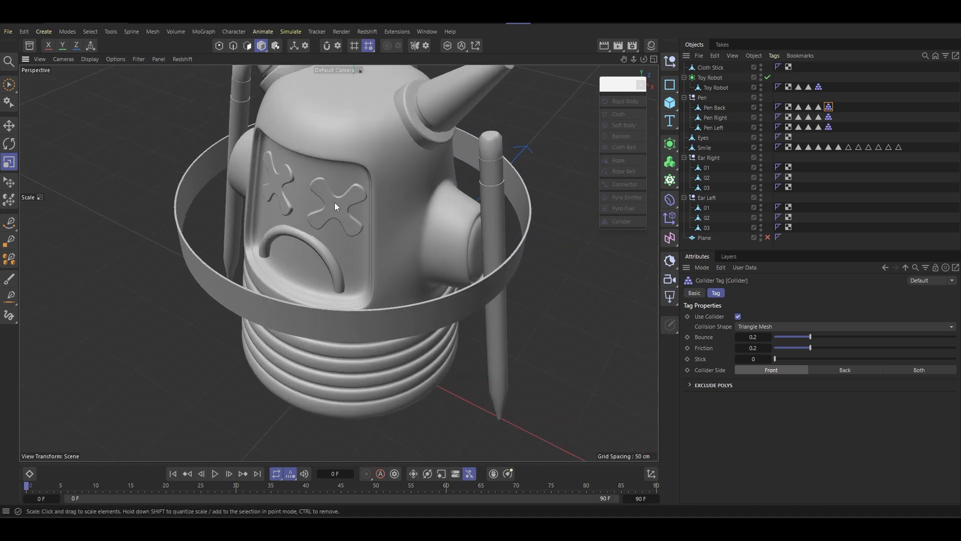
pyautogui.click(334, 202)
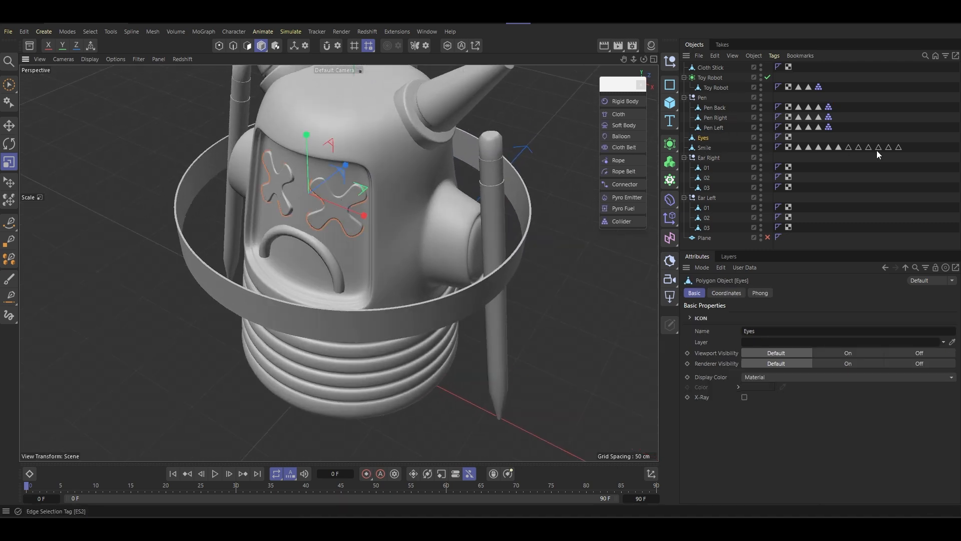
pyautogui.moveTo(927, 160); pyautogui.dragTo(792, 79)
pyautogui.press('Delete')
pyautogui.press('Delete')
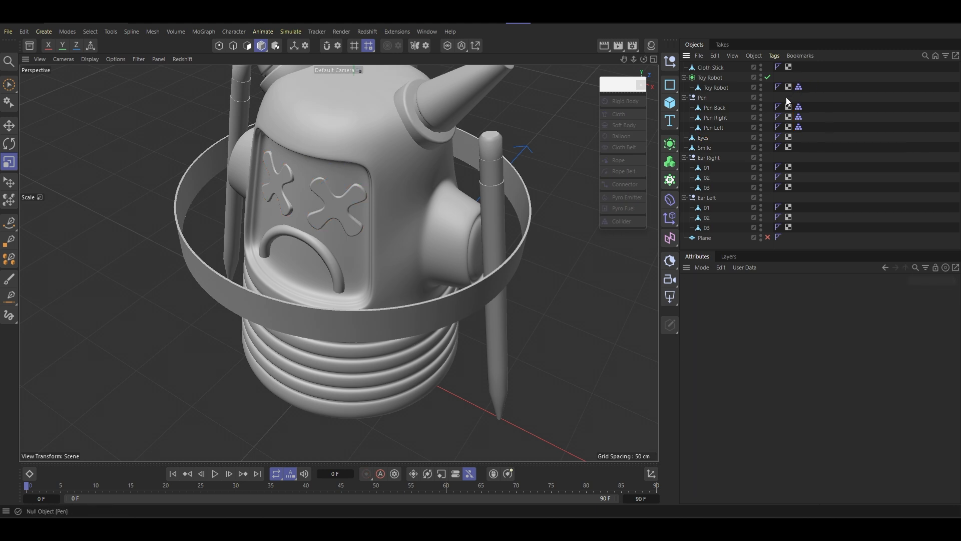
# - Add Collider tags to the Eyes and Smile objects, placed last among their tags
pyautogui.click(704, 139)
pyautogui.keyDown('ctrl'); pyautogui.moveTo(803, 129); pyautogui.dragTo(801, 150); pyautogui.keyUp('ctrl')
# - Center the Cloth Stick band's axis on all its points with Axis Center
pyautogui.scroll(-3, 474, 242)
pyautogui.keyDown('alt'); pyautogui.moveTo(455, 219); pyautogui.dragTo(422, 233); pyautogui.keyUp('alt')
pyautogui.click(449, 254)
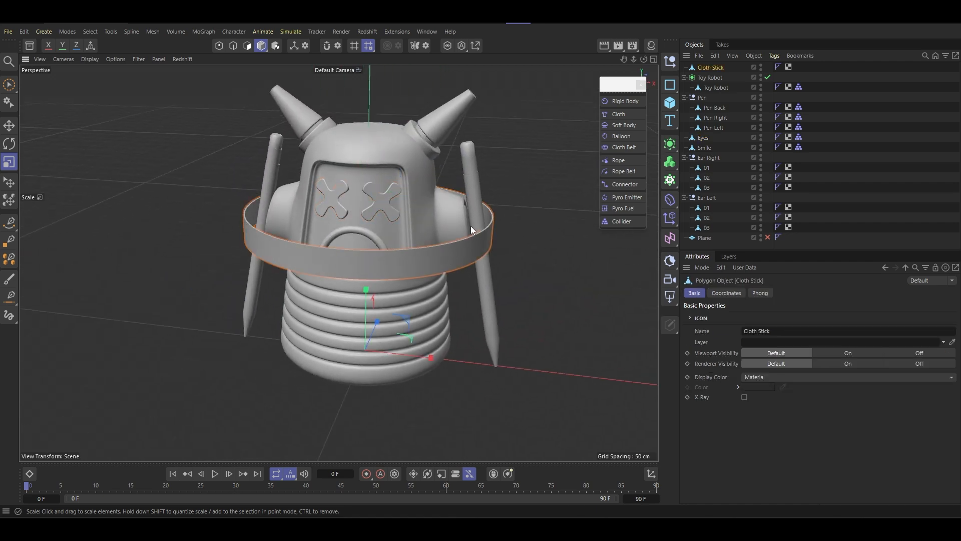
pyautogui.click(475, 46)
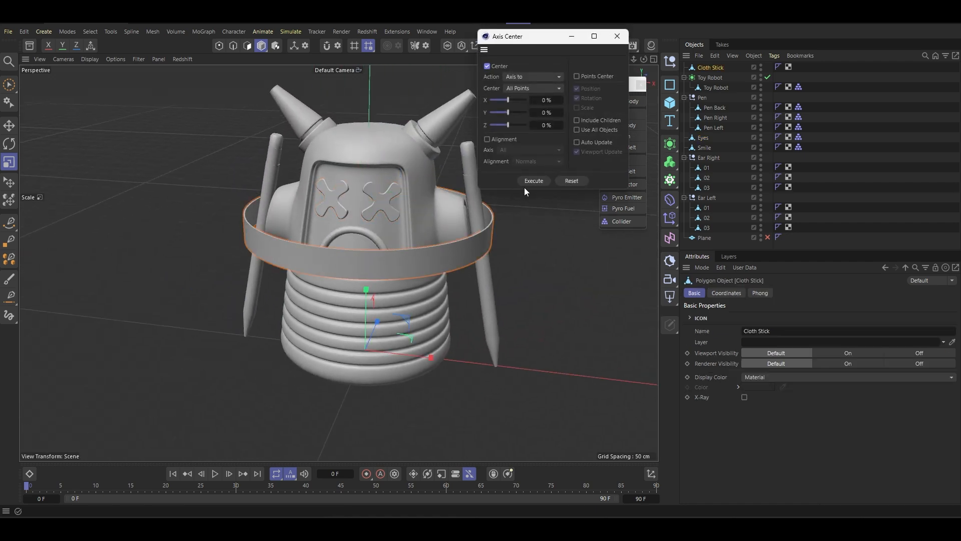
pyautogui.click(533, 183)
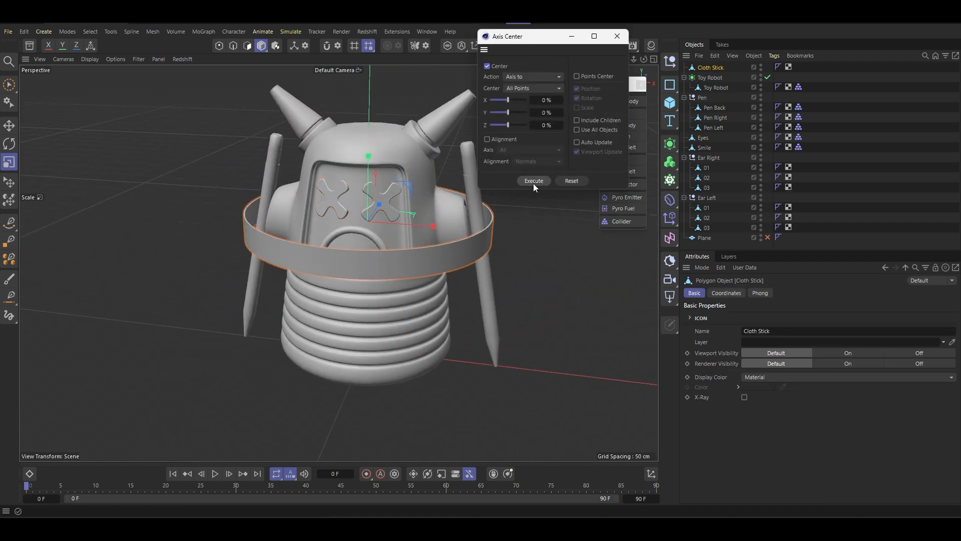
pyautogui.click(617, 36)
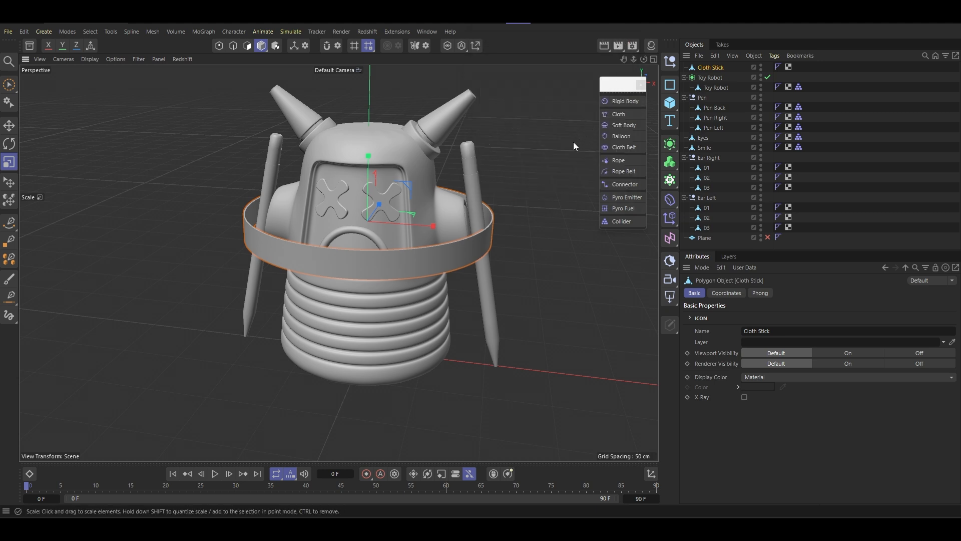
# - Add a Cloth tag to Cloth Stick and place it last among its tags
pyautogui.click(625, 115)
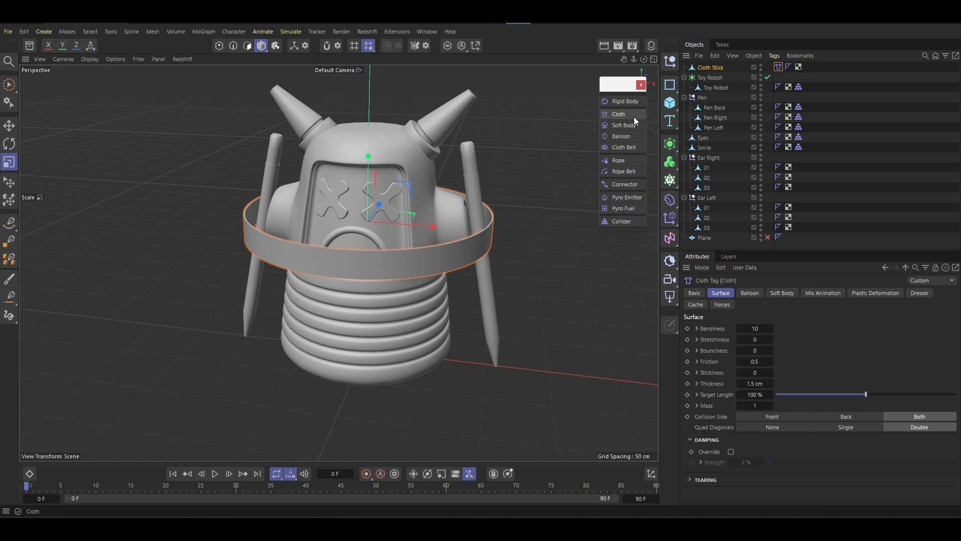
pyautogui.moveTo(777, 68); pyautogui.dragTo(809, 70)
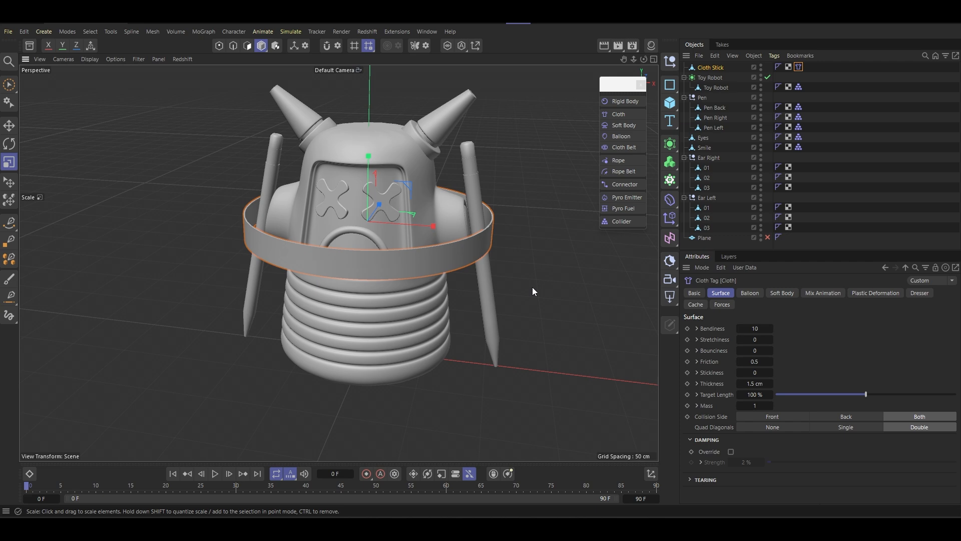
pyautogui.keyDown('alt'); pyautogui.moveTo(448, 289); pyautogui.dragTo(338, 218); pyautogui.keyUp('alt')
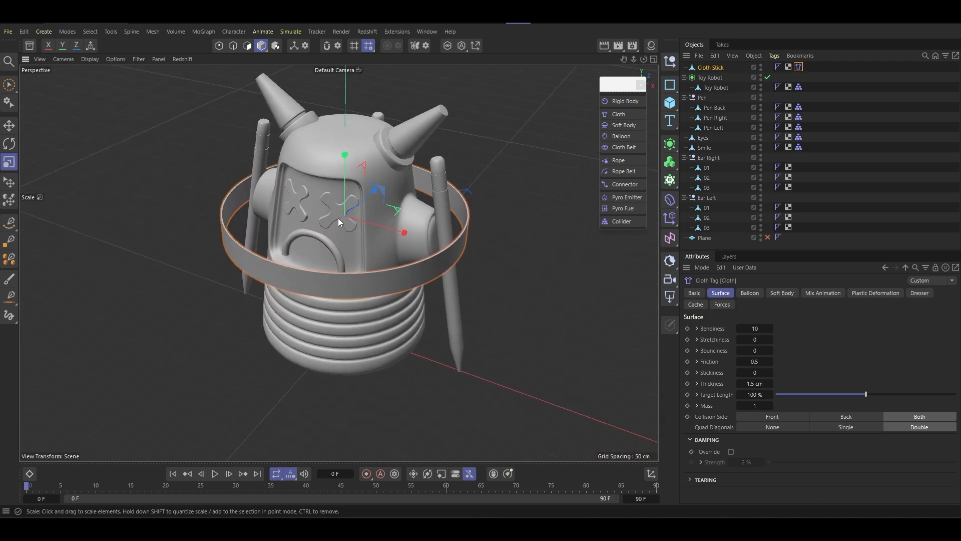
# - Set the cloth's target length to 80%, bendiness to 2 and thickness to 1 cm
pyautogui.click(753, 395)
pyautogui.write('80')
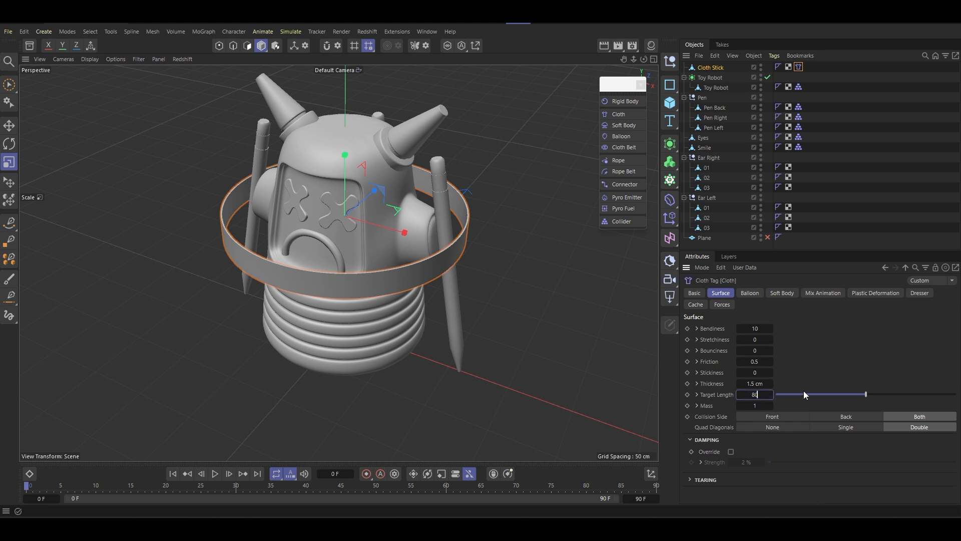
pyautogui.press('Return')
pyautogui.click(744, 328)
pyautogui.press('Tab')
pyautogui.click(751, 383)
# - Set the timeline's end frame to 200
pyautogui.click(643, 499)
pyautogui.write('300')
pyautogui.press('Return')
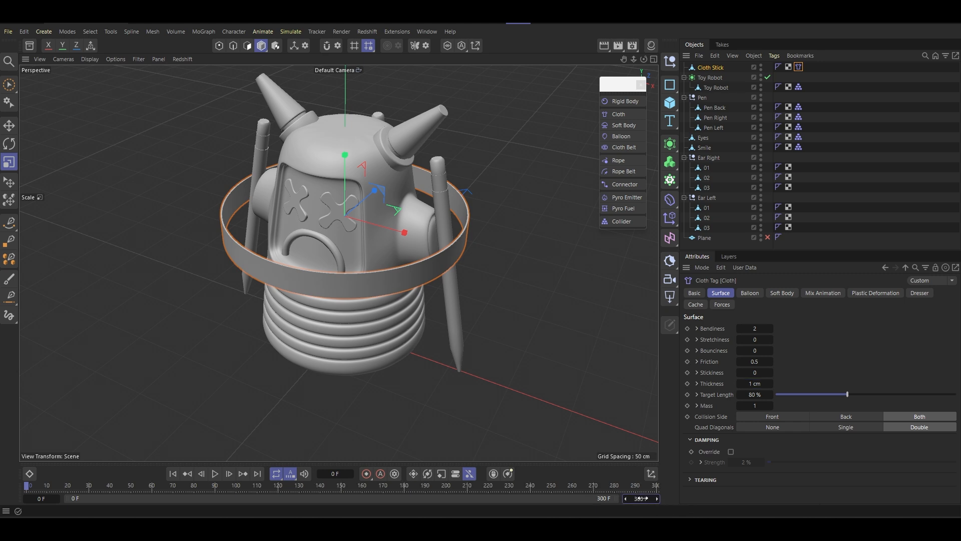
pyautogui.write('200')
pyautogui.press('Return')
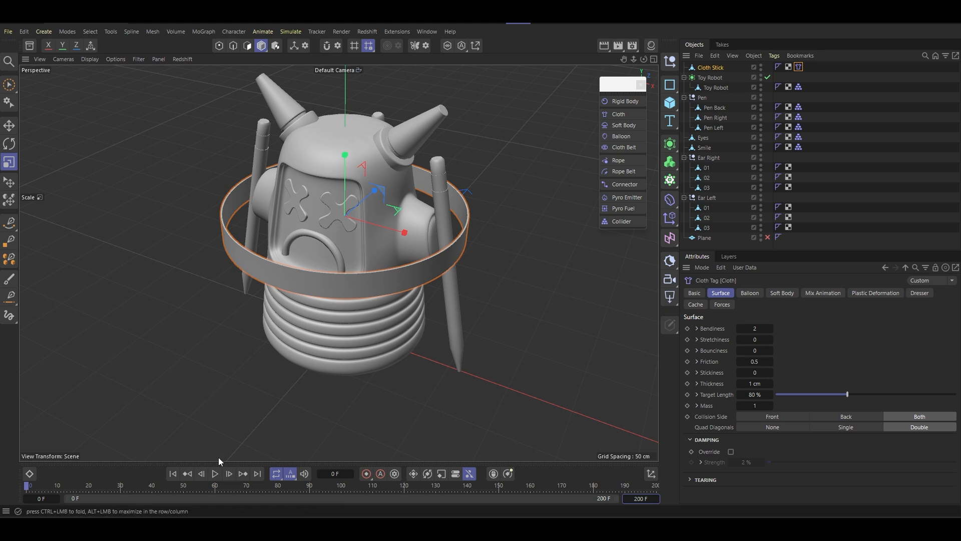
# - Play the cloth simulation, stop it and examine how the band wraps around the robot and pencils
pyautogui.click(216, 474)
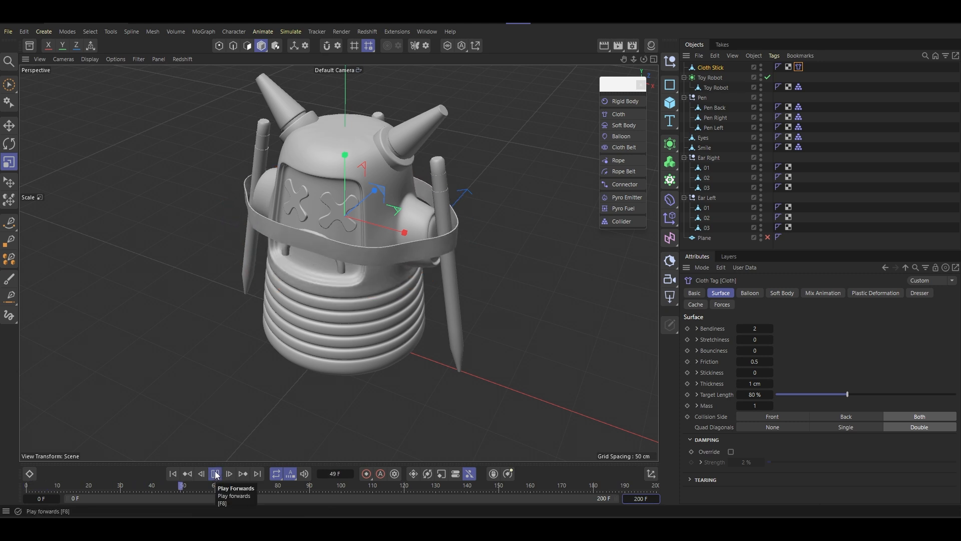
pyautogui.click(215, 473)
pyautogui.keyDown('alt'); pyautogui.moveTo(293, 212); pyautogui.dragTo(391, 205); pyautogui.keyUp('alt')
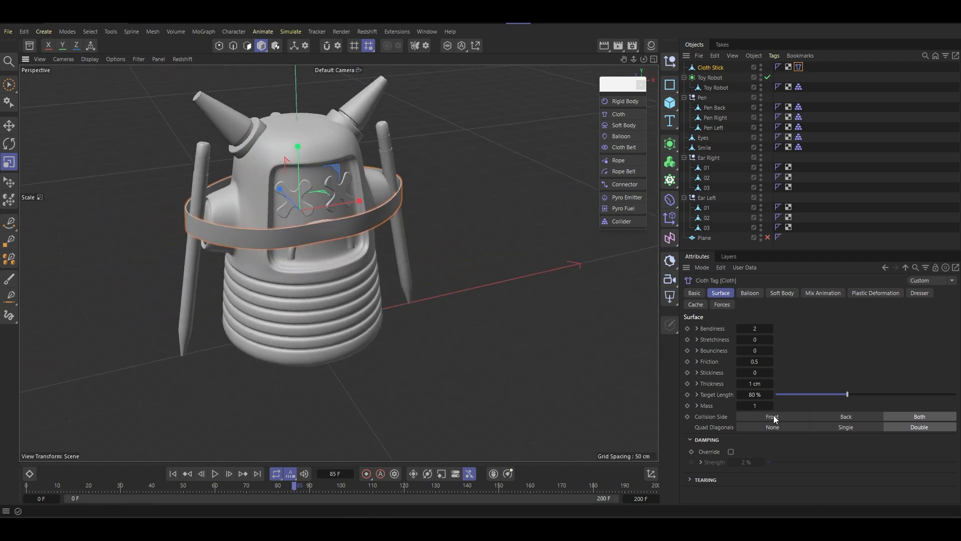
# - Set the cloth's target length to 70%, bendiness to 0 and thickness to 0.5 cm, and replay the simulation
pyautogui.click(754, 394)
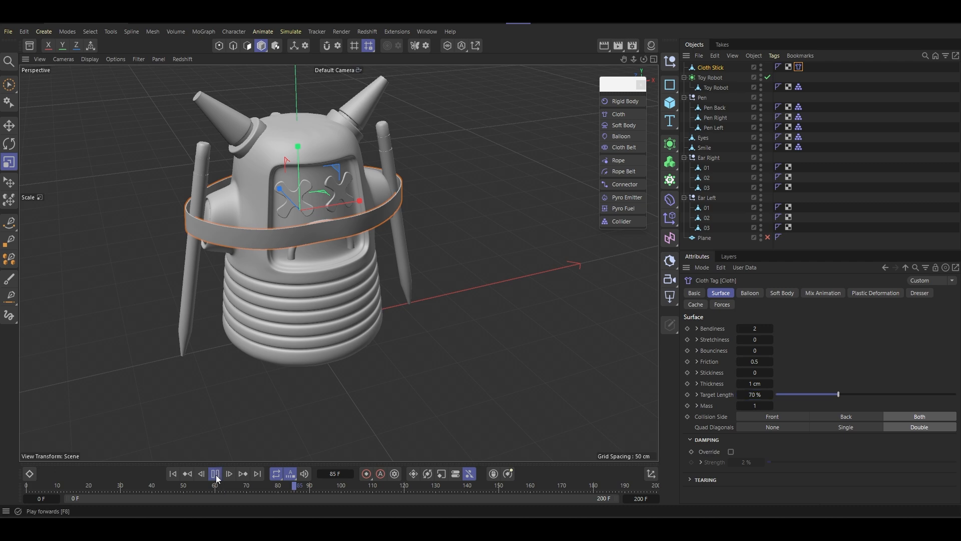
pyautogui.click(823, 294)
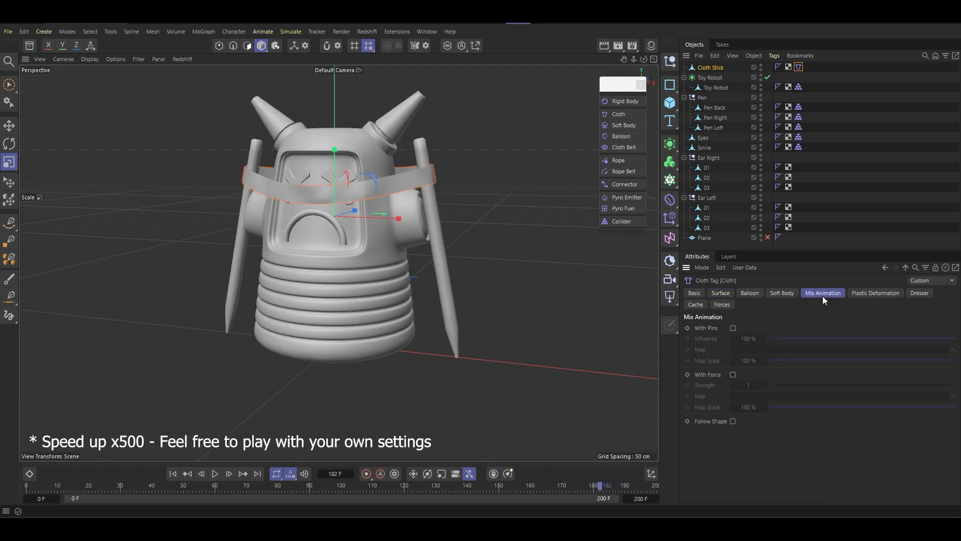
pyautogui.click(722, 293)
pyautogui.click(215, 473)
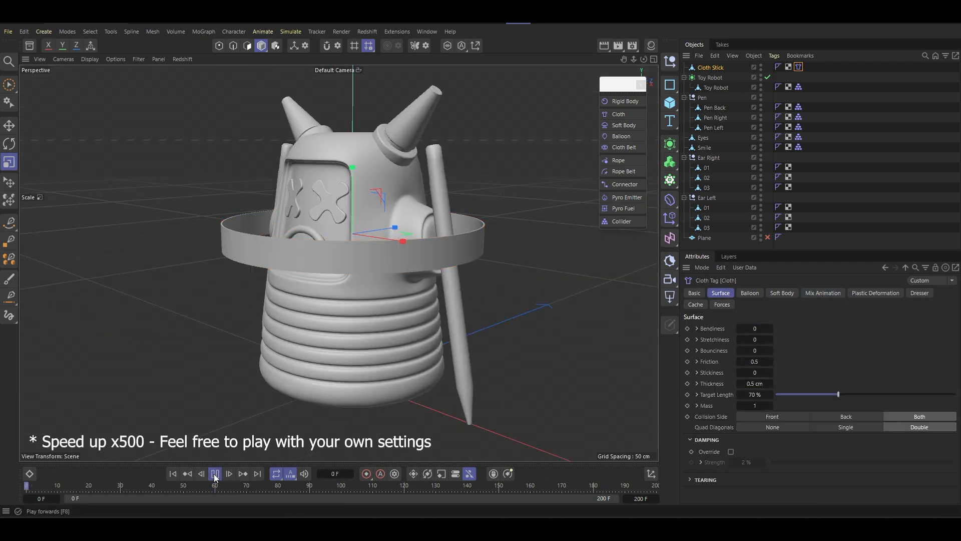
# - Review the cloth's Mix Animation settings and set its target length to 75%
pyautogui.click(812, 295)
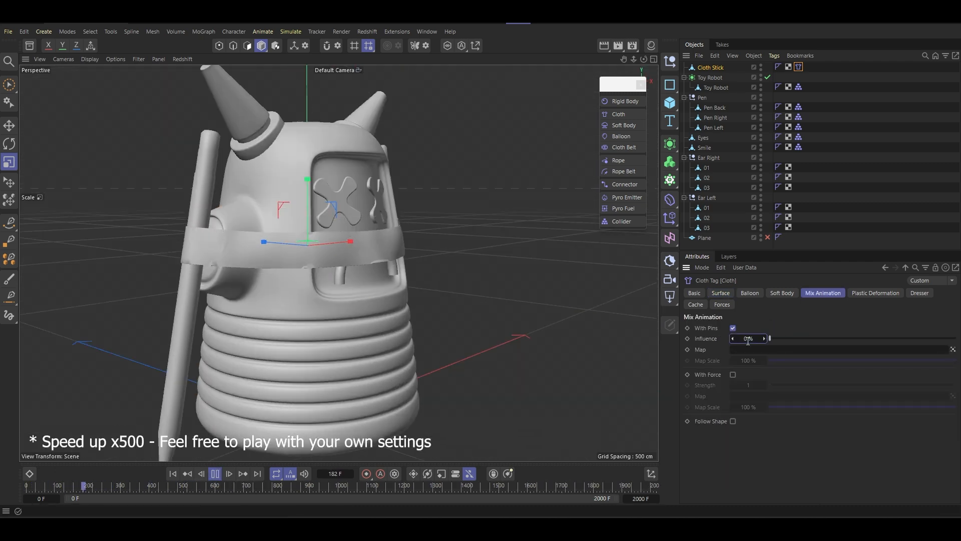
pyautogui.keyDown('alt'); pyautogui.moveTo(220, 226); pyautogui.dragTo(272, 257); pyautogui.keyUp('alt')
pyautogui.click(724, 296)
pyautogui.doubleClick(755, 395)
pyautogui.write('75')
pyautogui.press('Return')
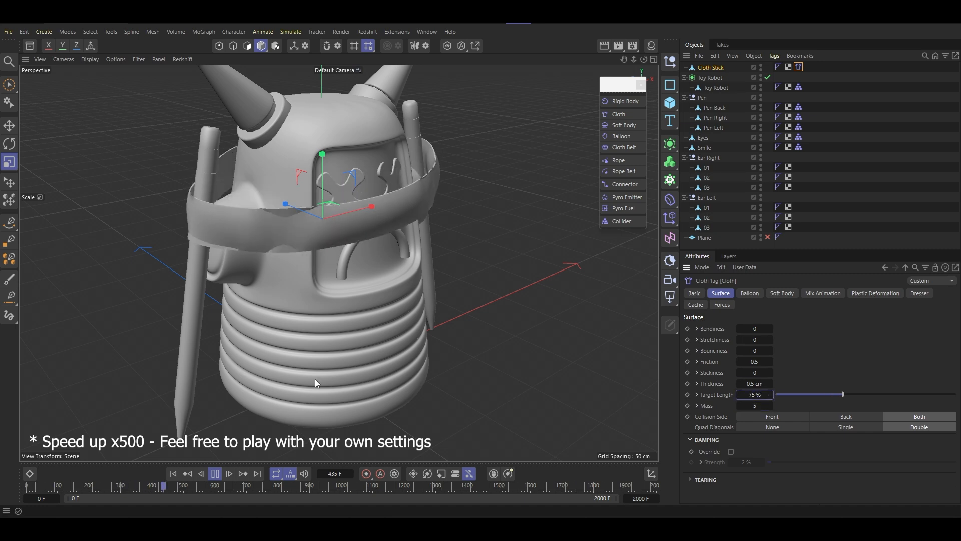
# - Set the cloth's mass to 5, thickness to 1 cm and target length to 50%, and run the simulation
pyautogui.keyDown('alt'); pyautogui.moveTo(314, 378); pyautogui.dragTo(310, 180); pyautogui.keyUp('alt')
pyautogui.click(752, 405)
pyautogui.write('5')
pyautogui.doubleClick(755, 383)
pyautogui.write('1')
pyautogui.click(212, 475)
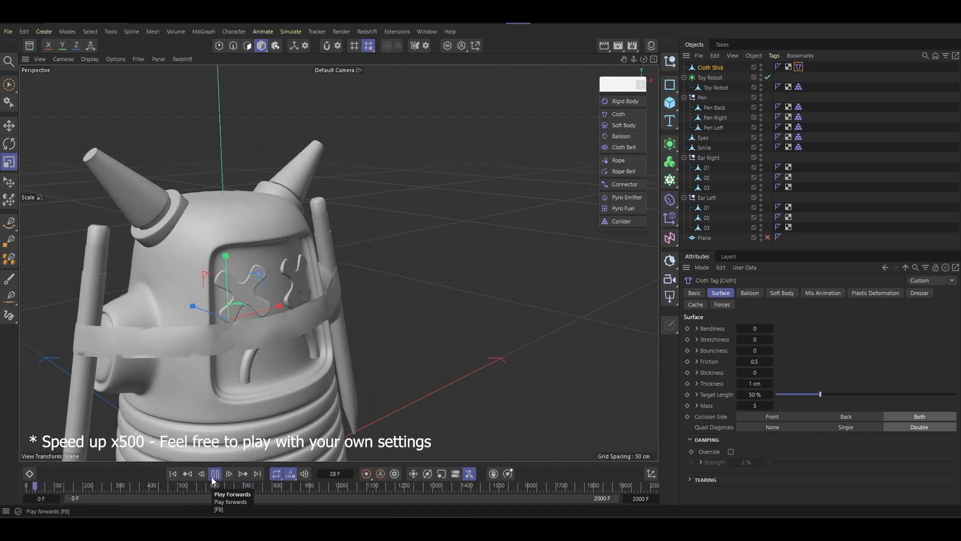
# - Rewind the simulation, set the cloth's friction to 10 and play it again
pyautogui.click(171, 475)
pyautogui.click(214, 476)
pyautogui.doubleClick(755, 362)
pyautogui.write('10')
pyautogui.click(214, 476)
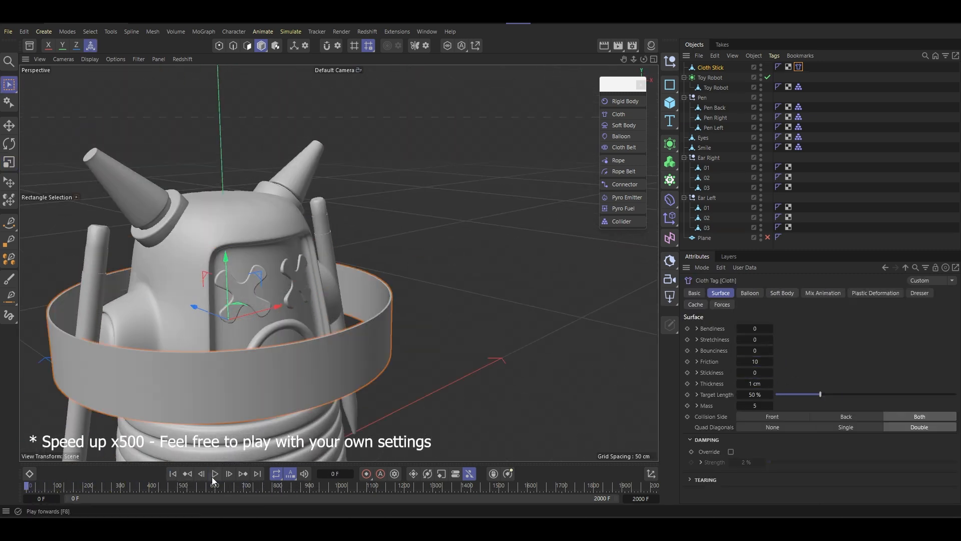
# - Set the cloth's thickness to 0.5 cm, stretchiness to 100 and friction to 1.5, replay the simulation and adjust the target length
pyautogui.scroll(5, 320, 281)
pyautogui.doubleClick(756, 329)
pyautogui.doubleClick(755, 383)
pyautogui.write('0.5')
pyautogui.click(214, 475)
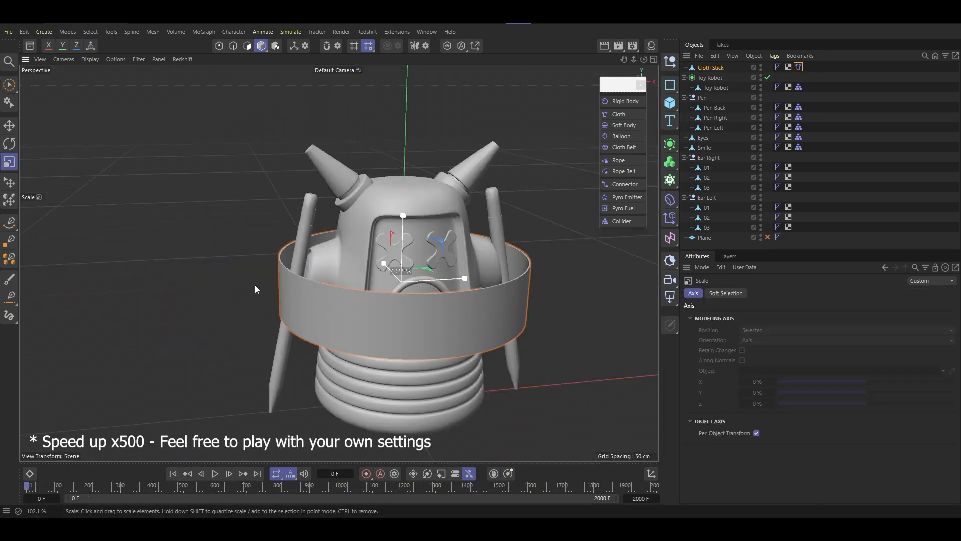
pyautogui.click(720, 294)
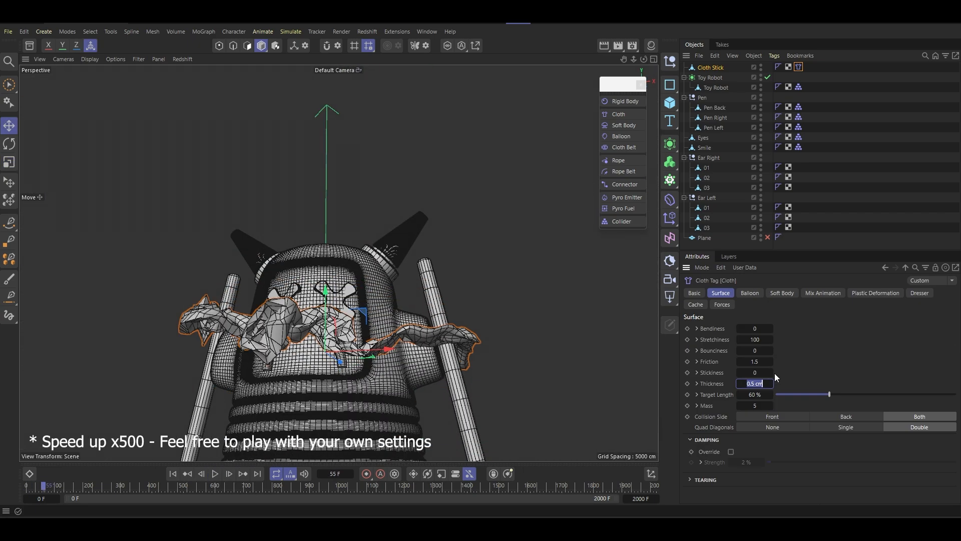
pyautogui.moveTo(756, 395); pyautogui.dragTo(768, 395)
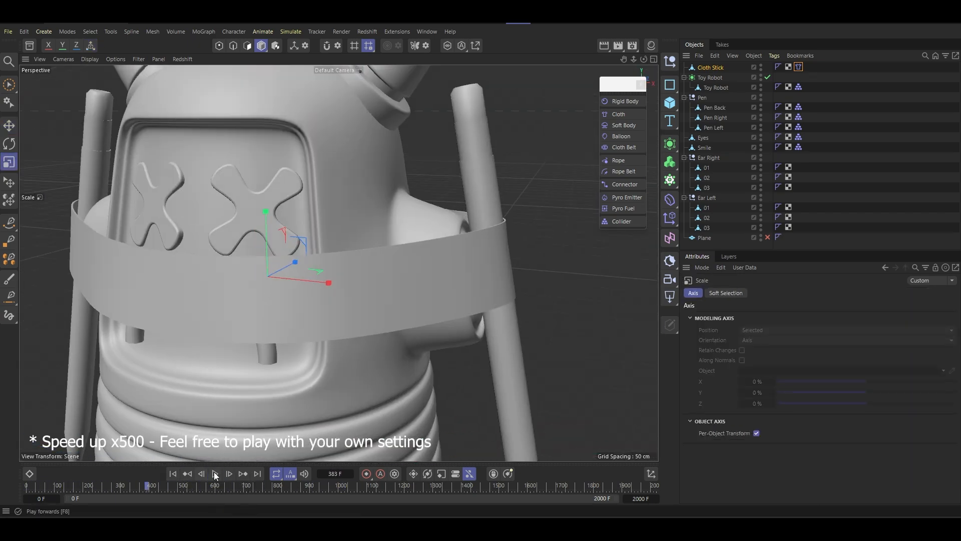
# - Collapse the ear groups, create a null and nest all robot parts, the pens and Cloth Stick inside it, leaving out Plane
pyautogui.click(716, 87)
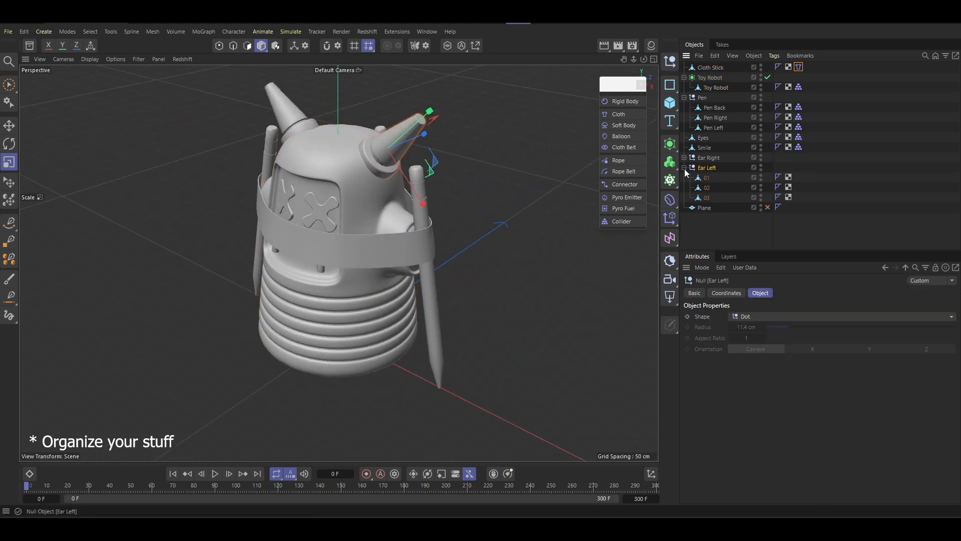
pyautogui.keyDown('ctrl'); pyautogui.click(710, 167); pyautogui.keyUp('ctrl')
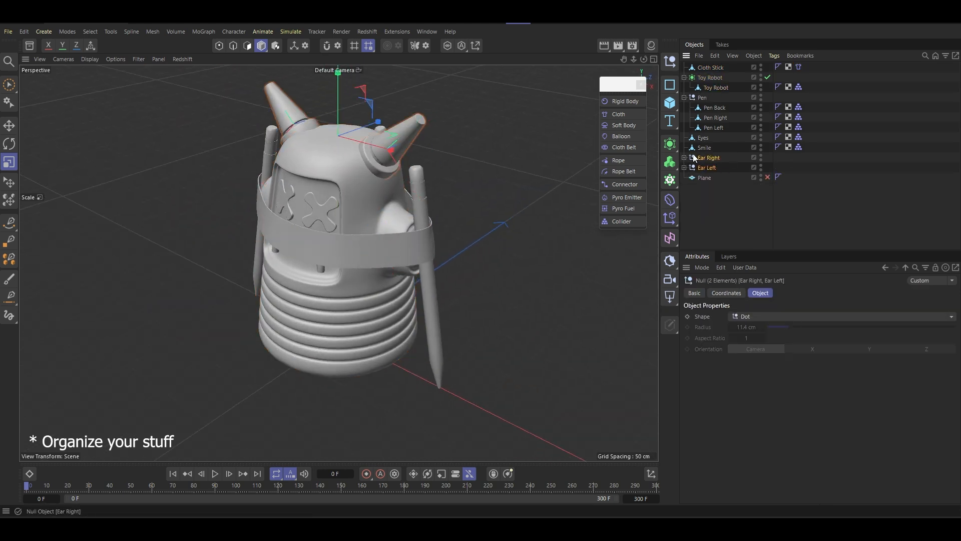
pyautogui.click(670, 62)
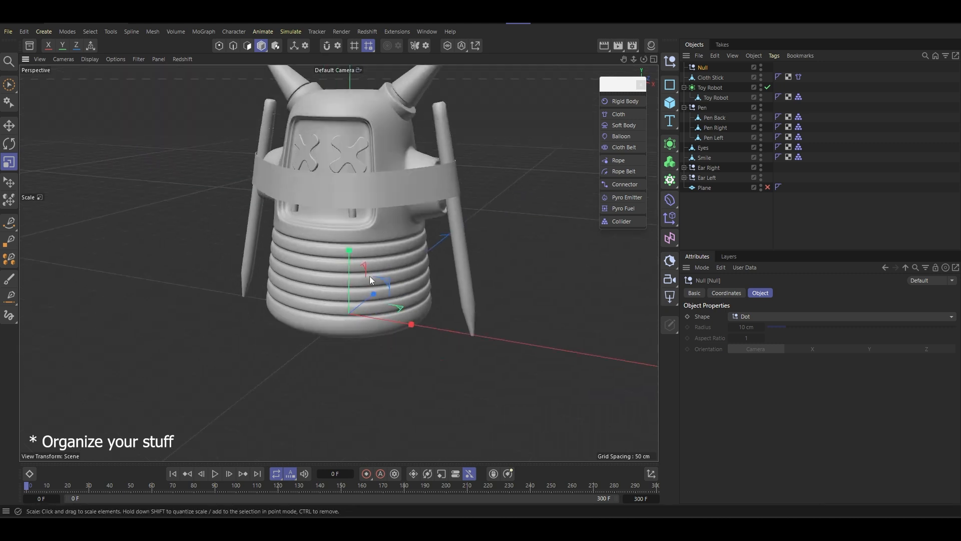
pyautogui.moveTo(713, 77); pyautogui.dragTo(691, 150)
pyautogui.click(684, 98)
pyautogui.moveTo(707, 78); pyautogui.dragTo(702, 68)
# - Select the null with the Rotate tool and disable the Cloth tag on Cloth Stick
pyautogui.click(701, 69)
pyautogui.scroll(-5, 391, 228)
pyautogui.press('r')
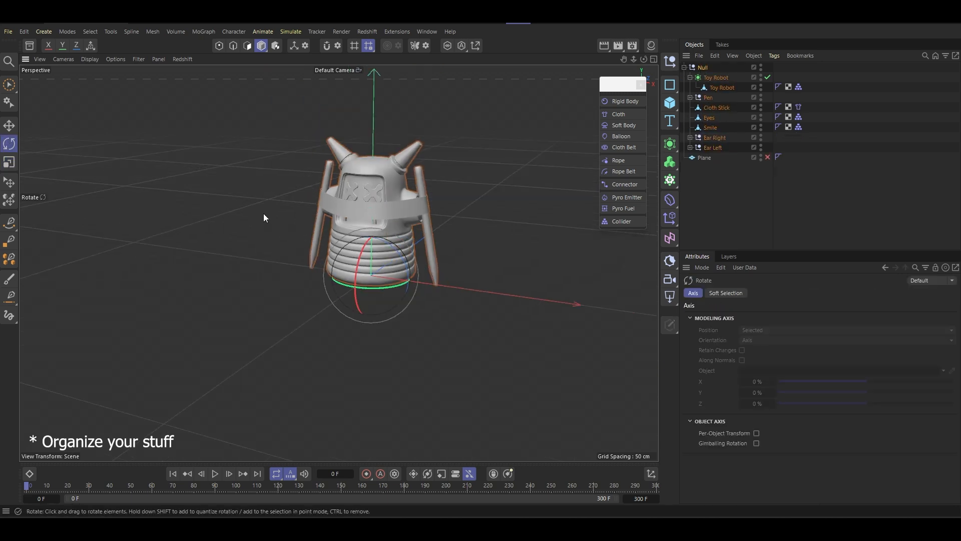
pyautogui.click(799, 107)
pyautogui.scroll(3, 365, 215)
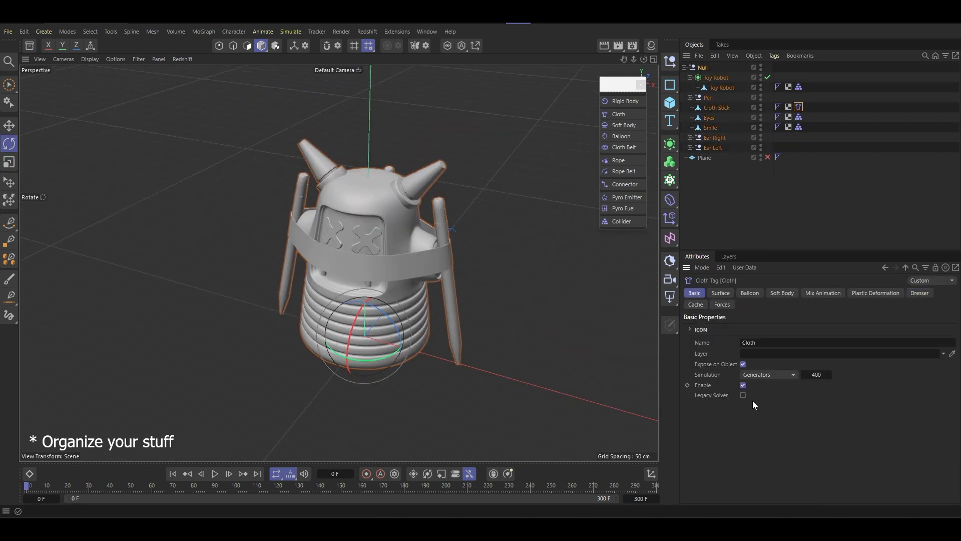
pyautogui.scroll(3, 338, 289)
pyautogui.moveTo(434, 362); pyautogui.dragTo(463, 374)
pyautogui.scroll(-4, 422, 271)
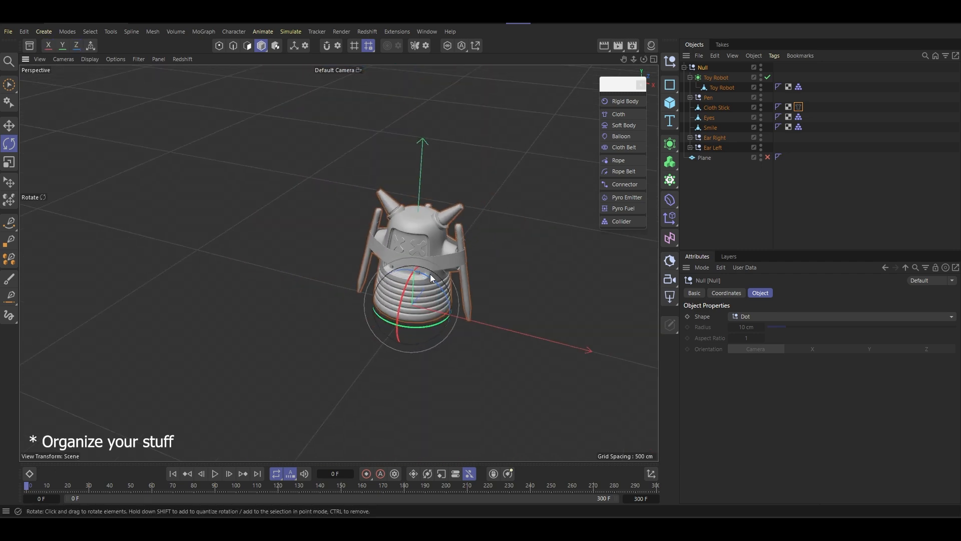
# - Nest the Pen group, Cloth Stick, Eyes, Smile and both ear groups under the Toy Robot mesh, and select the parent null
pyautogui.scroll(2, 403, 246)
pyautogui.keyDown('alt'); pyautogui.moveTo(402, 246); pyautogui.dragTo(424, 242, button='right'); pyautogui.keyUp('alt')
pyautogui.click(708, 98)
pyautogui.keyDown('shift'); pyautogui.click(723, 146); pyautogui.keyUp('shift')
pyautogui.moveTo(723, 146); pyautogui.dragTo(722, 88)
pyautogui.click(711, 67)
pyautogui.moveTo(411, 331); pyautogui.dragTo(313, 250)
pyautogui.keyDown('alt'); pyautogui.moveTo(339, 249); pyautogui.dragTo(216, 237); pyautogui.keyUp('alt')
pyautogui.keyDown('alt'); pyautogui.moveTo(399, 188); pyautogui.dragTo(397, 98, button='right'); pyautogui.keyUp('alt')
pyautogui.moveTo(342, 177)
pyautogui.keyDown('alt'); pyautogui.mouseDown()
pyautogui.moveTo(326, 187)
pyautogui.moveTo(333, 203)
pyautogui.moveTo(351, 190)
pyautogui.mouseUp(); pyautogui.keyUp('alt')
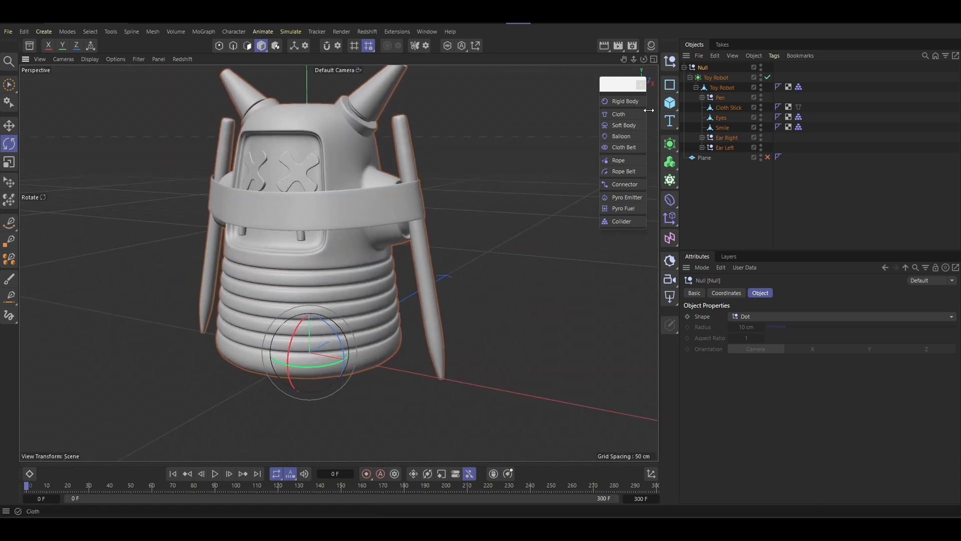
# - Enable the Plane object as the floor beneath the robot and check how the robot and pens stand on it
pyautogui.click(766, 158)
pyautogui.scroll(-8, 383, 284)
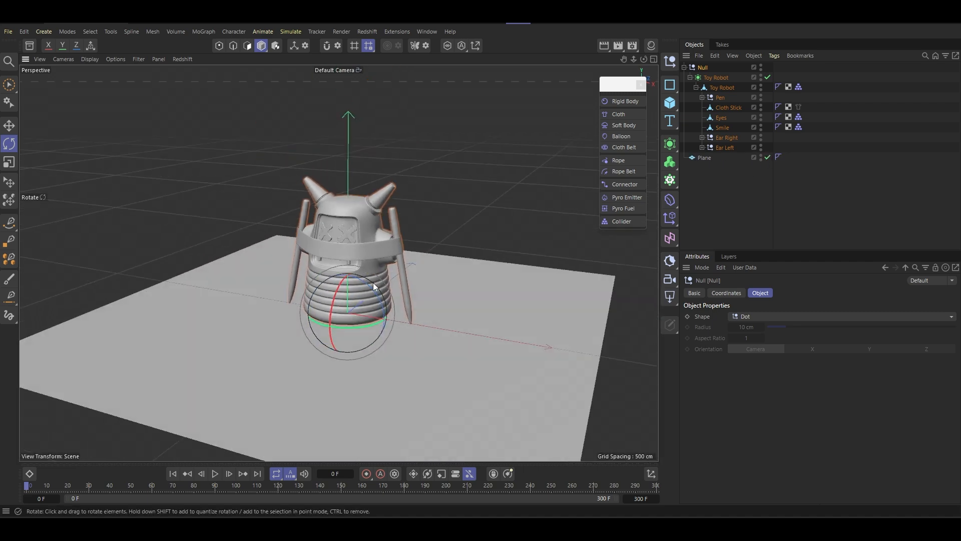
pyautogui.scroll(10, 374, 286)
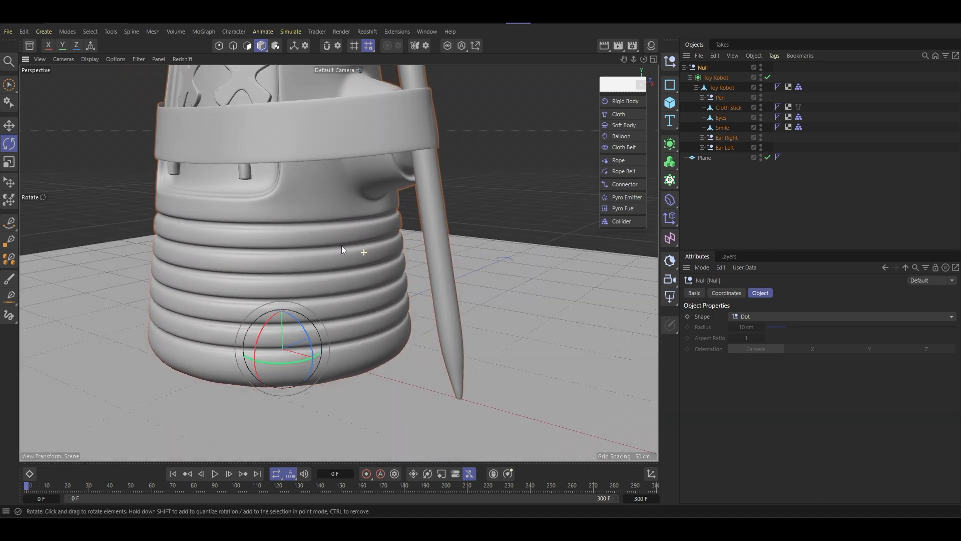
pyautogui.keyDown('alt'); pyautogui.moveTo(341, 245); pyautogui.dragTo(269, 247); pyautogui.keyUp('alt')
pyautogui.click(726, 150)
pyautogui.scroll(-5, 367, 281)
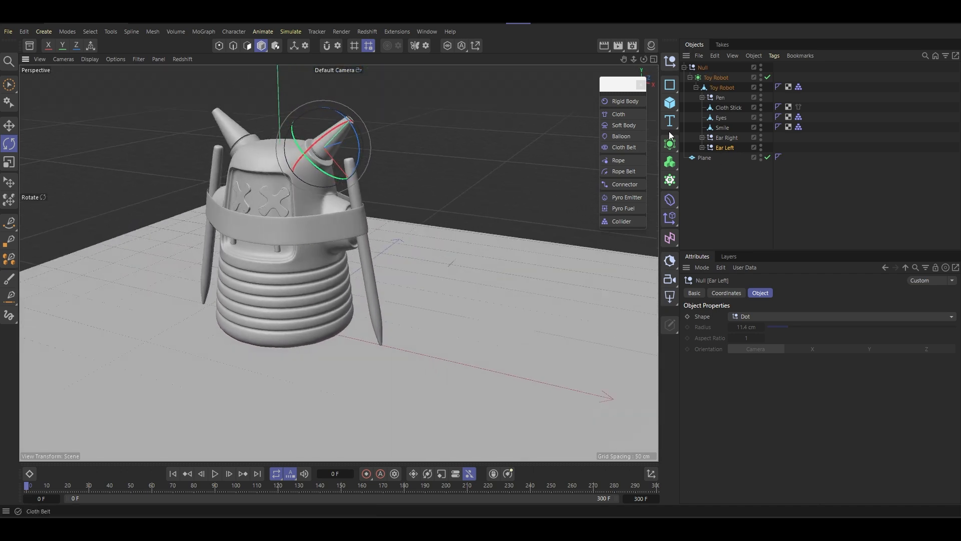
# - Expand the Pen group, select Pen Back, Pen Right and Pen Left together, and move the floating simulation tag palette further into the viewport
pyautogui.click(702, 98)
pyautogui.click(727, 128)
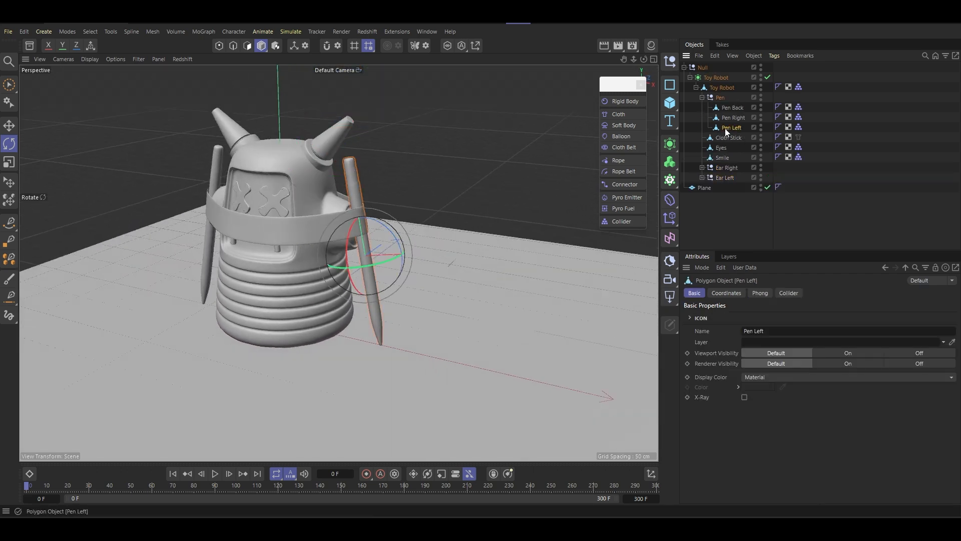
pyautogui.keyDown('alt'); pyautogui.moveTo(409, 260); pyautogui.dragTo(403, 188); pyautogui.keyUp('alt')
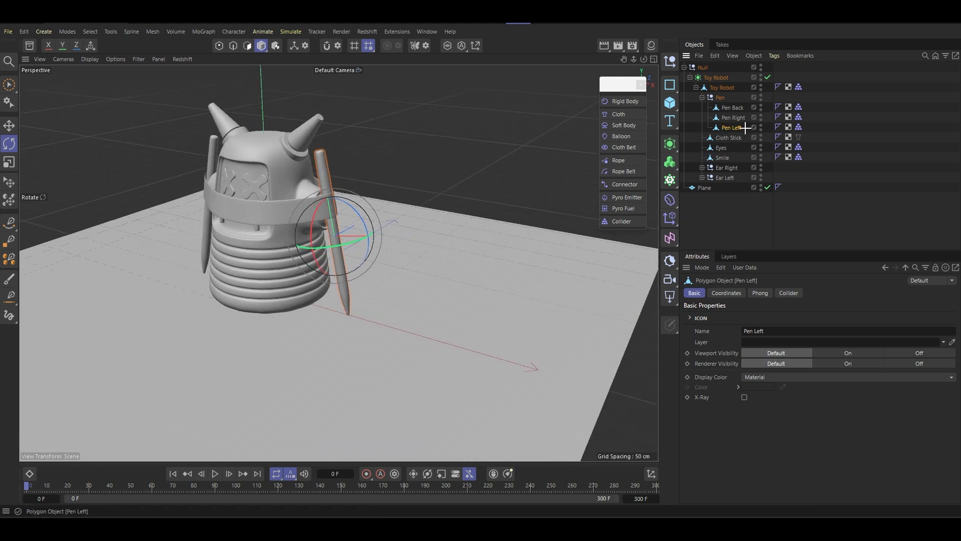
pyautogui.moveTo(729, 104); pyautogui.dragTo(718, 121)
pyautogui.moveTo(629, 96); pyautogui.dragTo(572, 84)
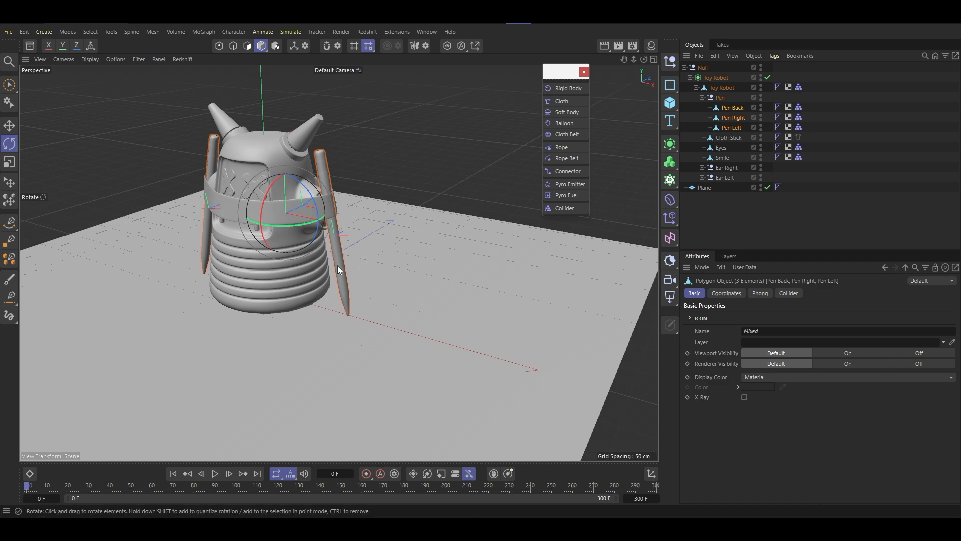
pyautogui.scroll(3, 339, 260)
pyautogui.keyDown('alt'); pyautogui.moveTo(366, 355); pyautogui.dragTo(383, 335); pyautogui.keyUp('alt')
pyautogui.keyDown('alt'); pyautogui.moveTo(382, 334); pyautogui.dragTo(440, 314, button='middle'); pyautogui.keyUp('alt')
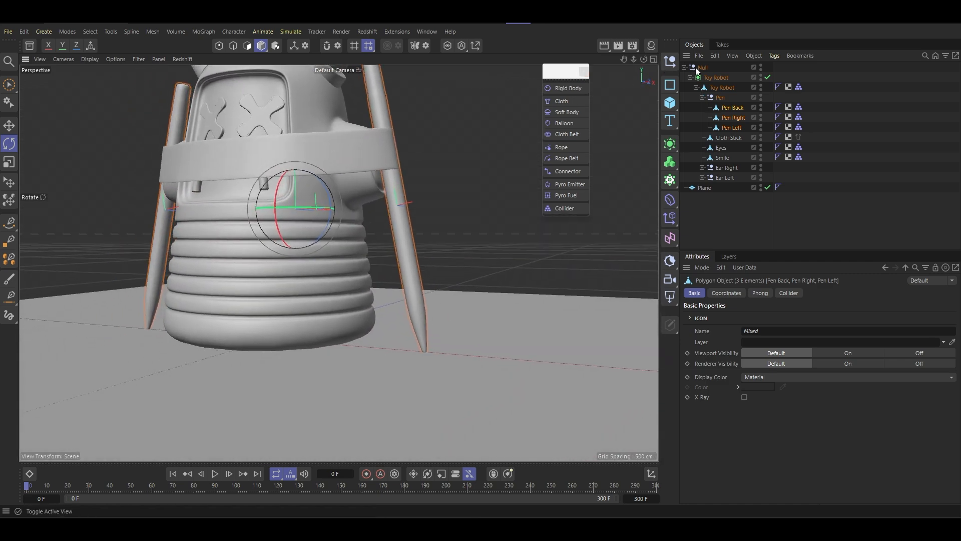
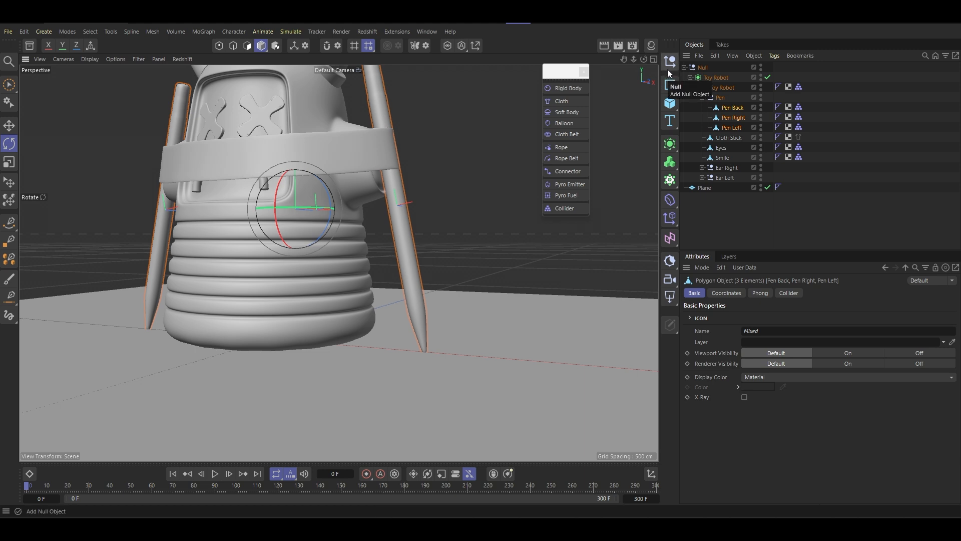
# - Move the axes of the three selected pens to their lower tips using Axis Center with Y at -100%
pyautogui.click(476, 47)
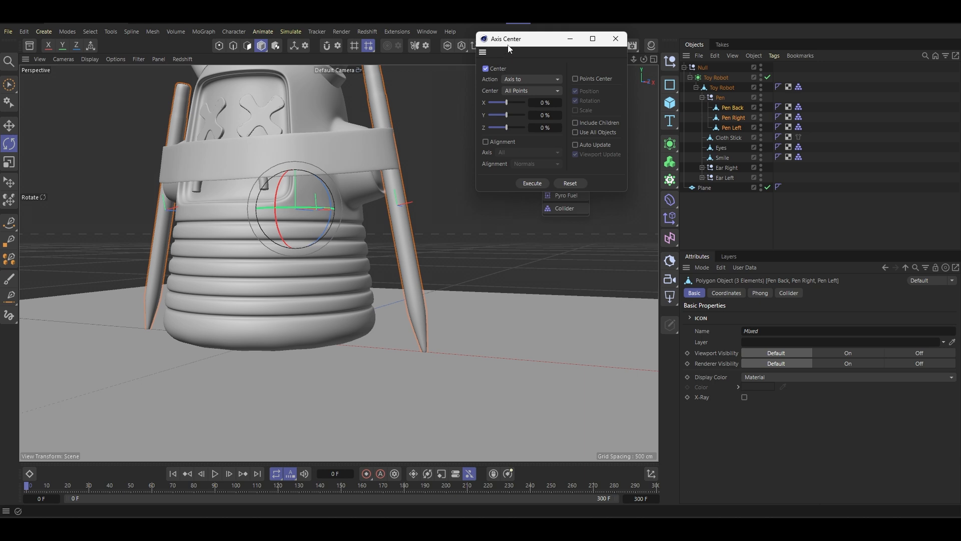
pyautogui.moveTo(508, 45); pyautogui.dragTo(491, 85)
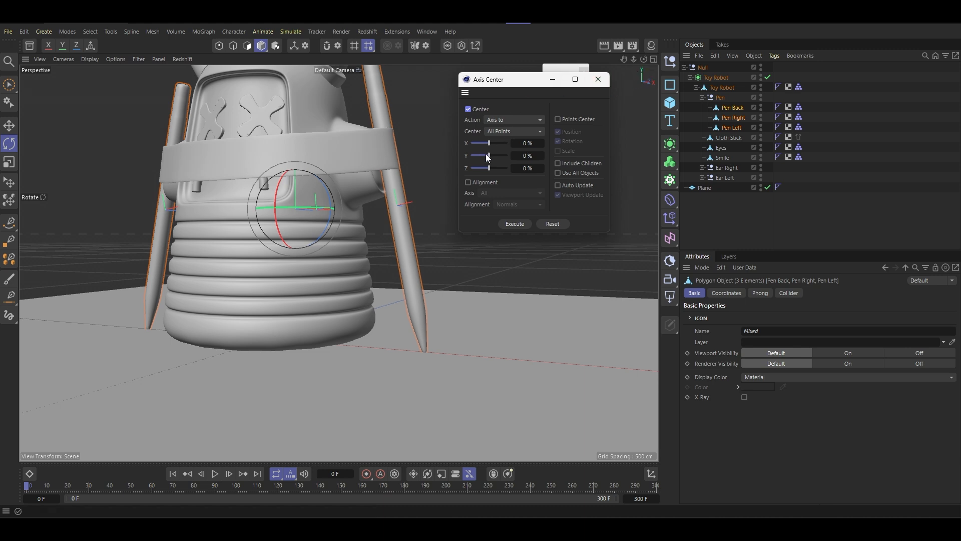
pyautogui.moveTo(488, 156); pyautogui.dragTo(405, 166)
pyautogui.click(515, 224)
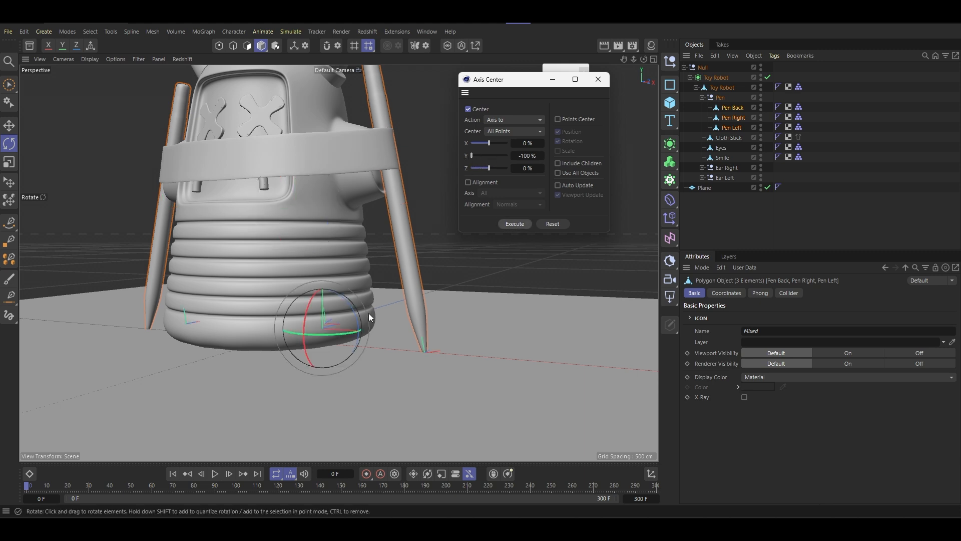
pyautogui.scroll(-5, 375, 315)
# - Check the pivots of individual pens and group Pen Back, Pen Right and Pen Left each under its own null
pyautogui.click(725, 128)
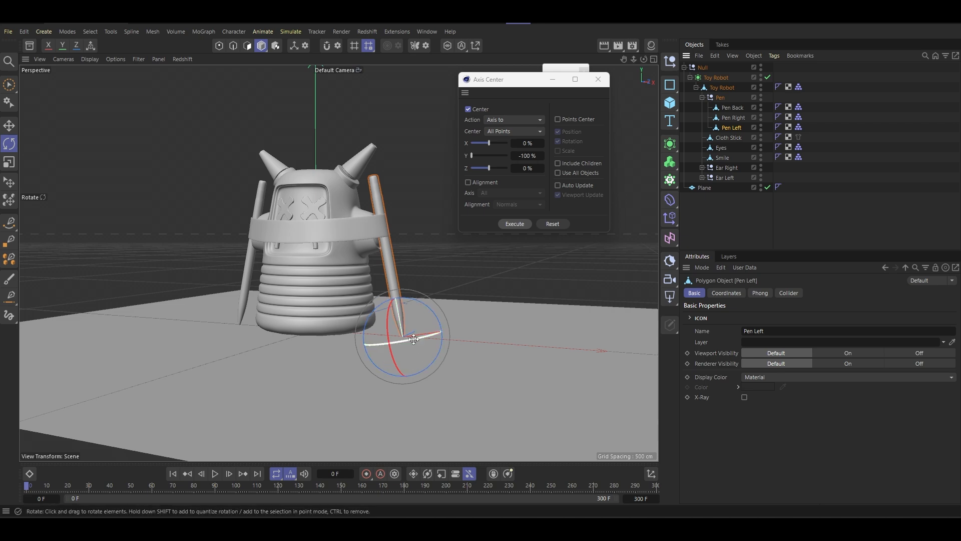
pyautogui.click(734, 118)
pyautogui.click(734, 110)
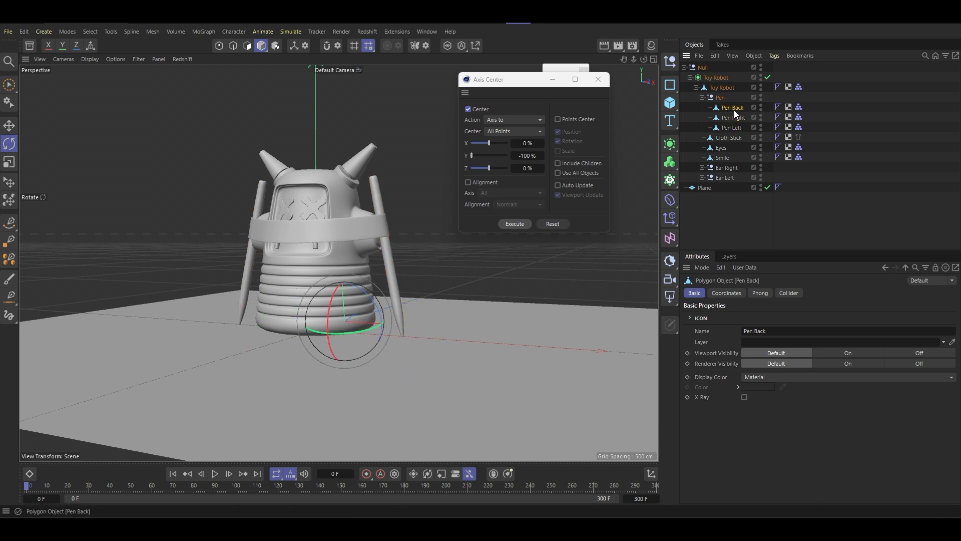
pyautogui.keyDown('alt'); pyautogui.moveTo(348, 264); pyautogui.dragTo(279, 287); pyautogui.keyUp('alt')
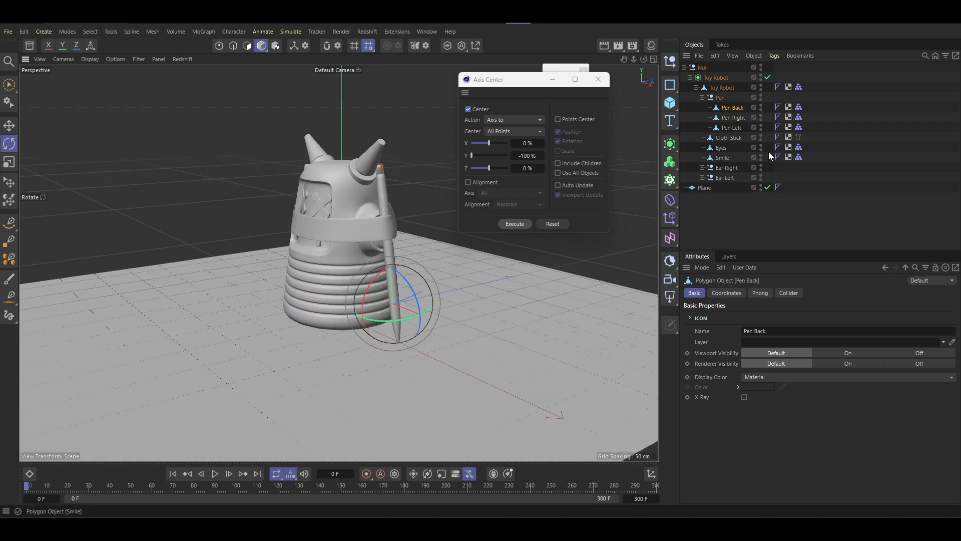
pyautogui.moveTo(750, 133); pyautogui.dragTo(719, 104)
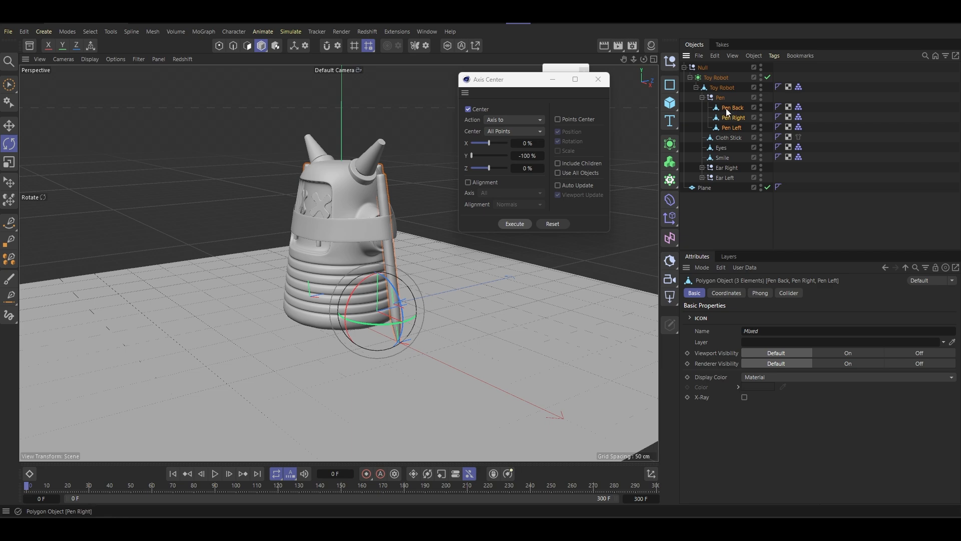
pyautogui.keyDown('alt'); pyautogui.click(670, 61); pyautogui.keyUp('alt')
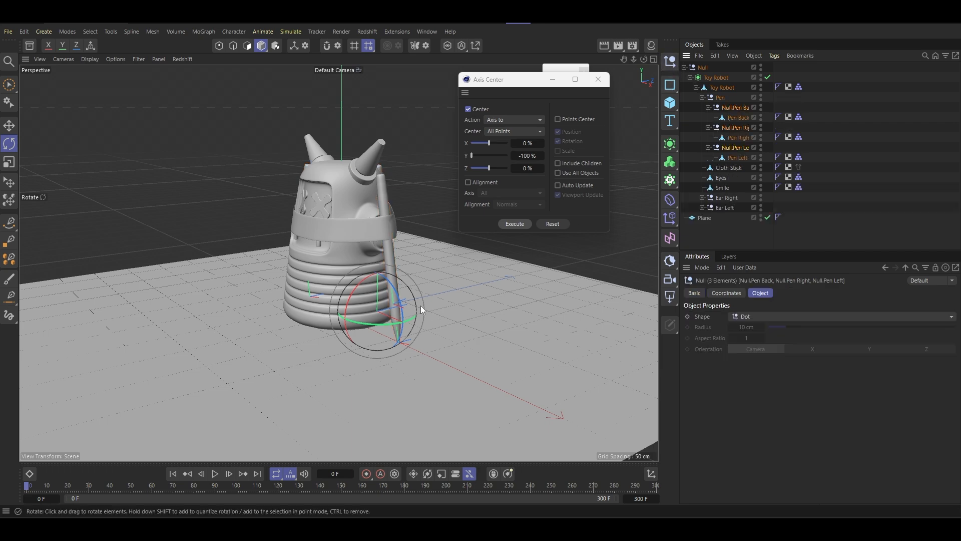
# - Inspect the positions of the three new pen nulls around the robot and close the Axis Center window
pyautogui.keyDown('alt'); pyautogui.moveTo(421, 306); pyautogui.dragTo(477, 304); pyautogui.keyUp('alt')
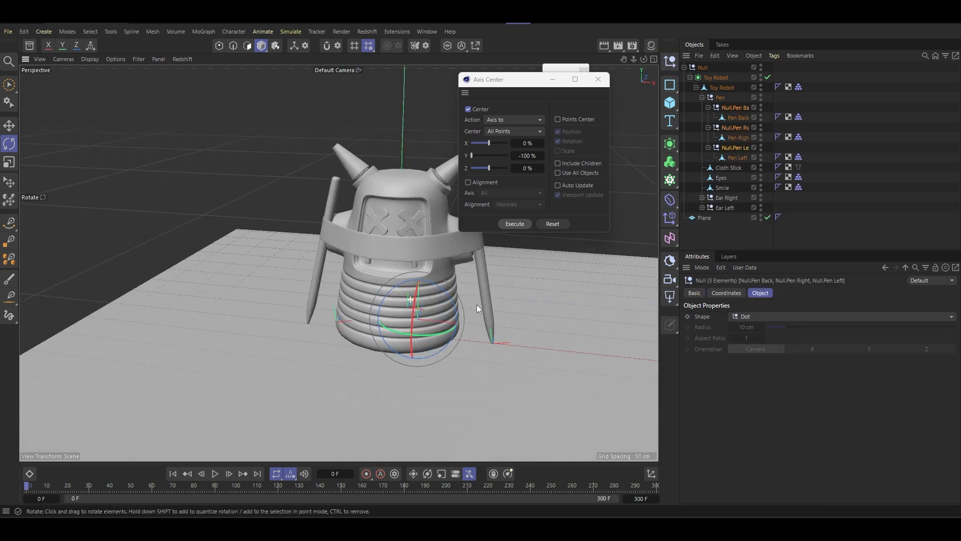
pyautogui.click(736, 108)
pyautogui.keyDown('alt'); pyautogui.moveTo(340, 278); pyautogui.dragTo(445, 277); pyautogui.keyUp('alt')
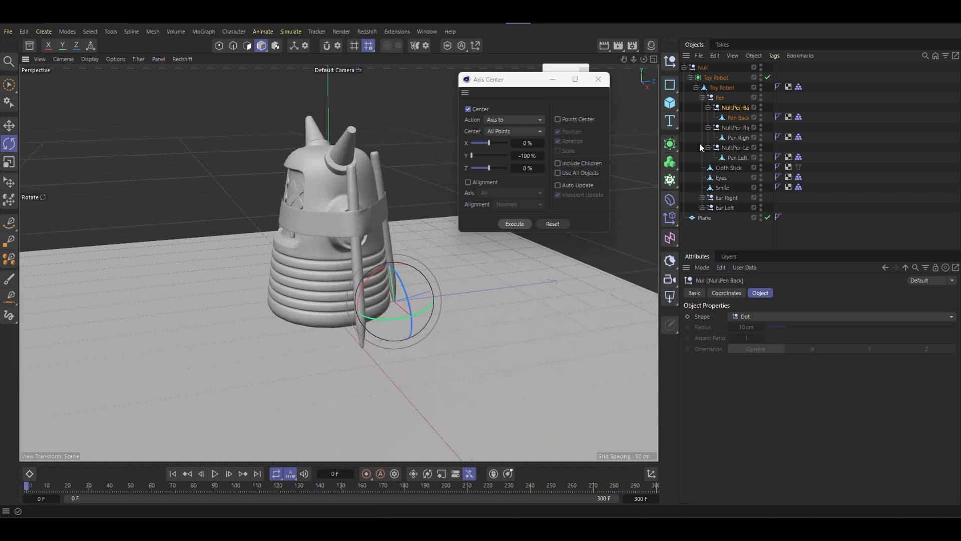
pyautogui.keyDown('ctrl'); pyautogui.click(736, 128); pyautogui.keyUp('ctrl')
pyautogui.keyDown('ctrl'); pyautogui.click(734, 149); pyautogui.keyUp('ctrl')
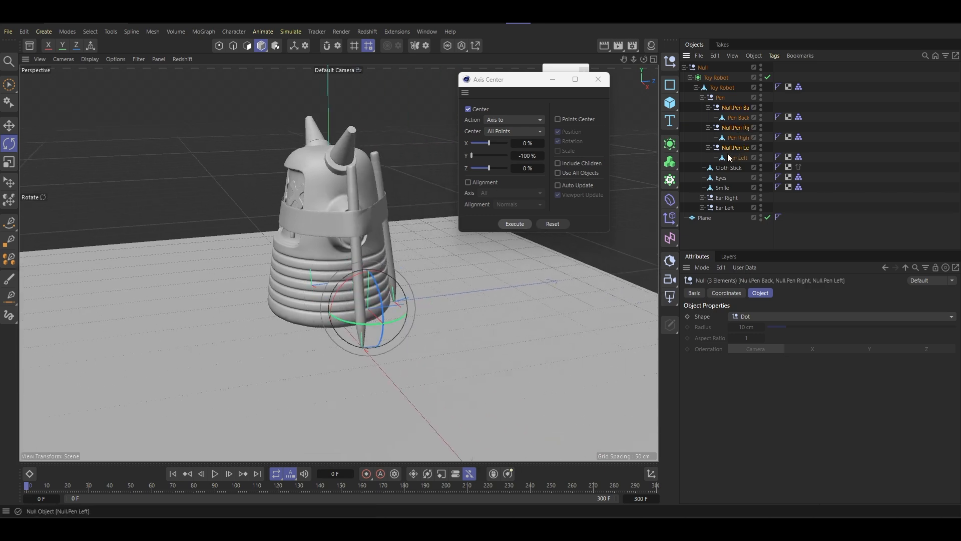
pyautogui.scroll(5, 361, 345)
pyautogui.keyDown('alt'); pyautogui.moveTo(353, 352); pyautogui.dragTo(455, 299); pyautogui.keyUp('alt')
pyautogui.scroll(-5, 455, 299)
pyautogui.click(599, 79)
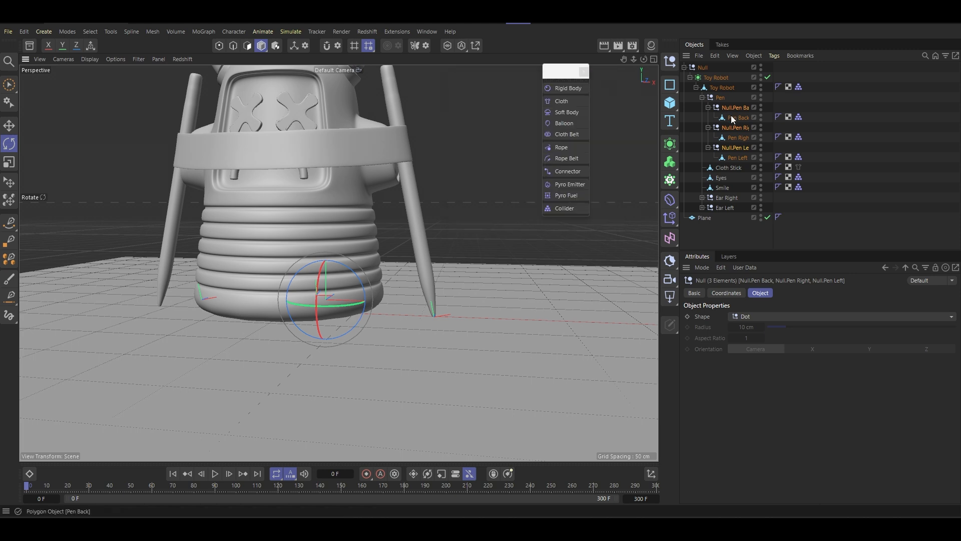
# - Select Pen Back, Pen Right and Pen Left, widen the object name column, and move the pens out of their nulls within the Pen group
pyautogui.click(739, 158)
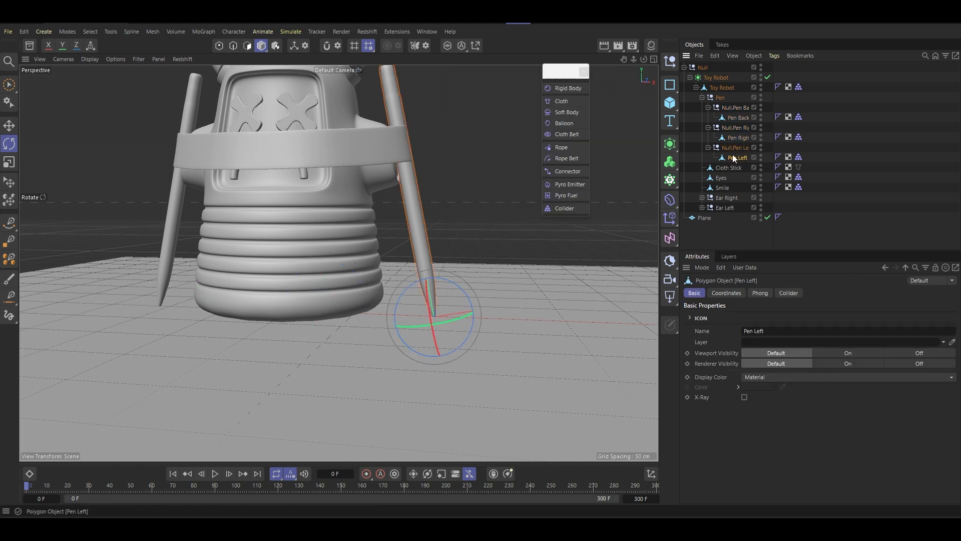
pyautogui.click(734, 150)
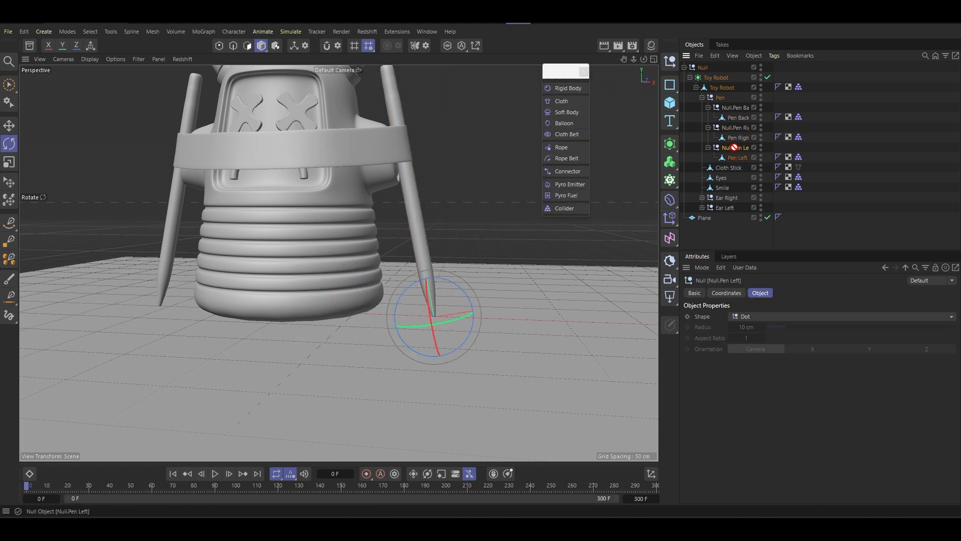
pyautogui.click(737, 158)
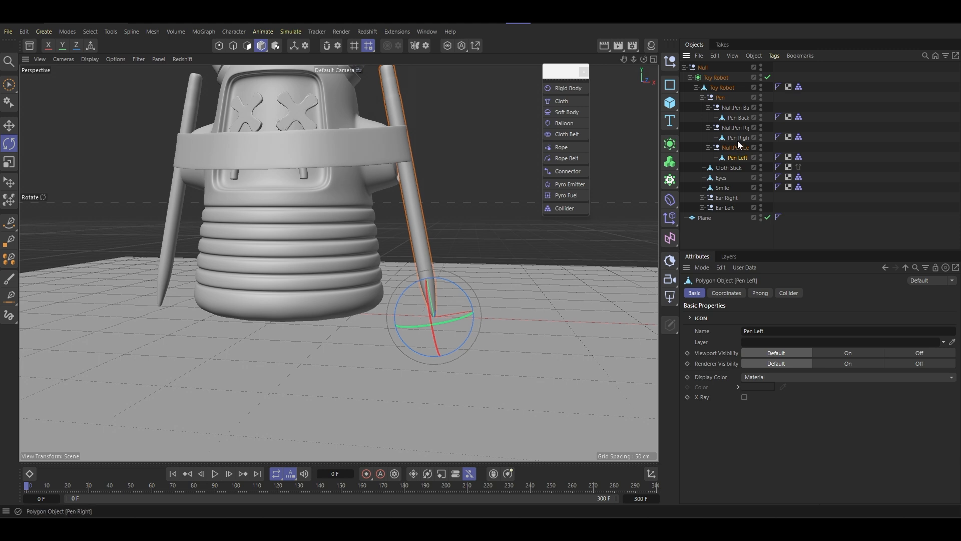
pyautogui.keyDown('ctrl'); pyautogui.click(738, 138); pyautogui.keyUp('ctrl')
pyautogui.keyDown('ctrl'); pyautogui.click(739, 117); pyautogui.keyUp('ctrl')
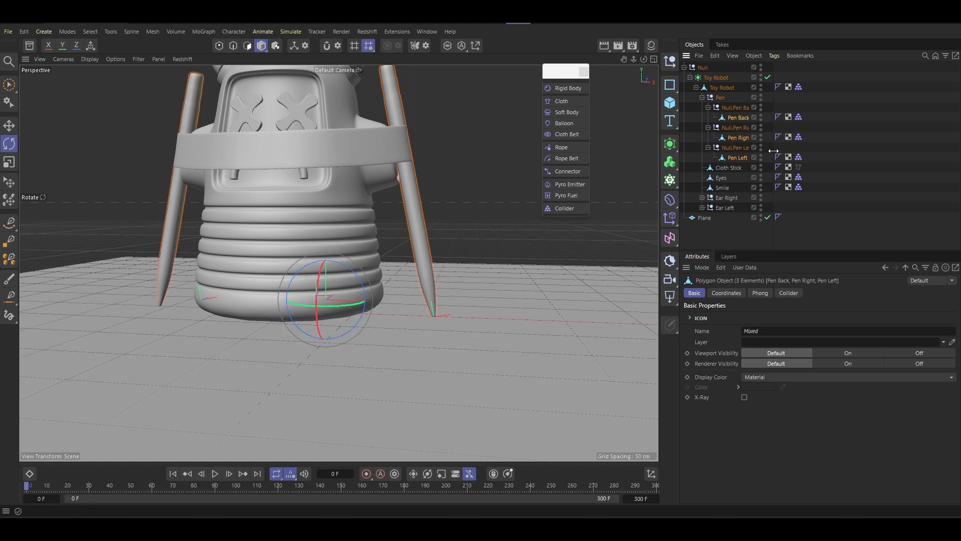
pyautogui.moveTo(774, 150); pyautogui.dragTo(812, 151)
pyautogui.moveTo(730, 109); pyautogui.dragTo(727, 103)
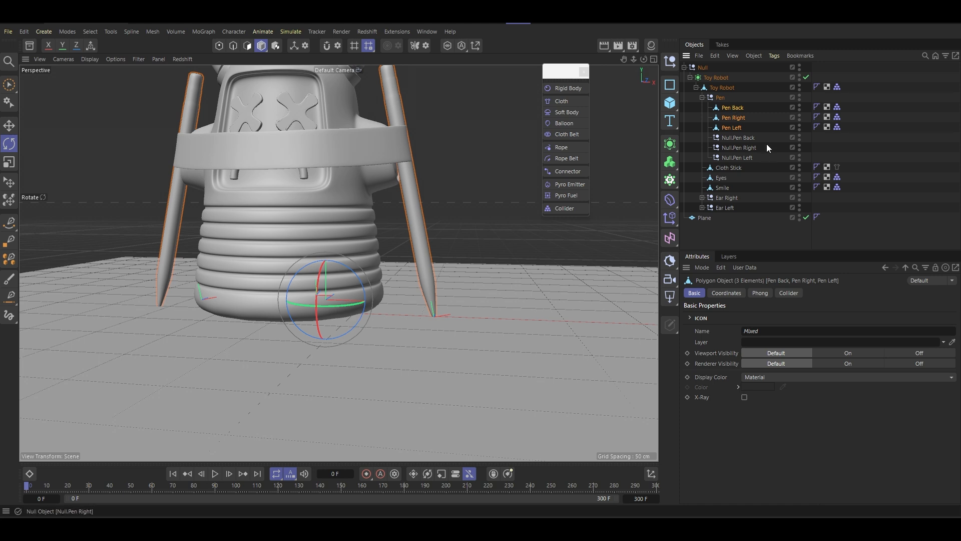
# - Nest Null.Pen Back, Null.Pen Right and Null.Pen Left under their matching pens
pyautogui.click(735, 139)
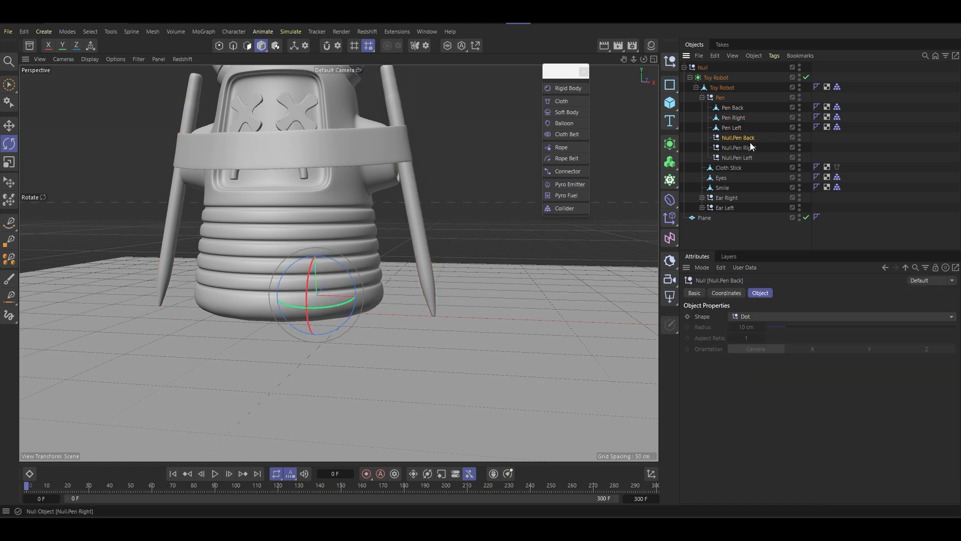
pyautogui.moveTo(742, 139); pyautogui.dragTo(739, 111)
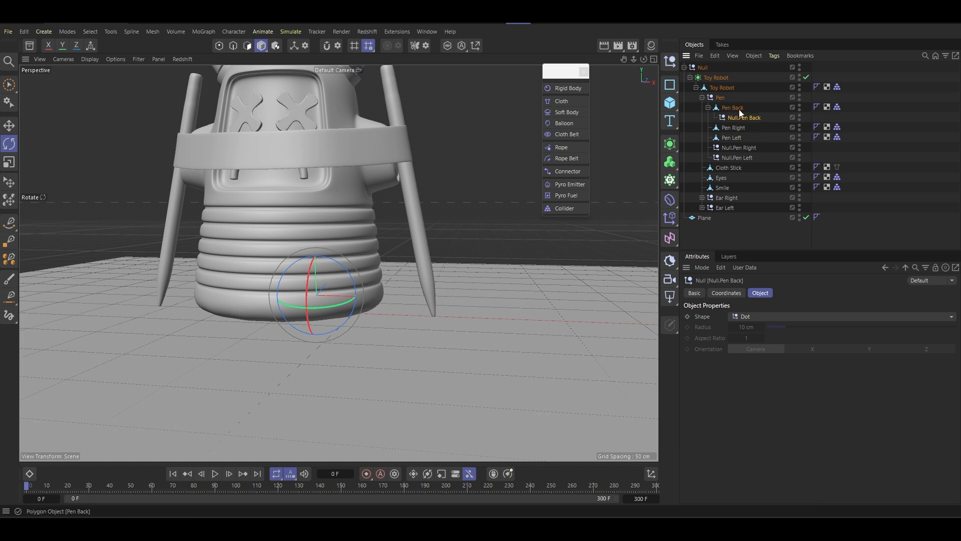
pyautogui.moveTo(739, 148)
pyautogui.mouseDown()
pyautogui.moveTo(750, 149)
pyautogui.moveTo(738, 127)
pyautogui.moveTo(736, 148)
pyautogui.mouseUp()
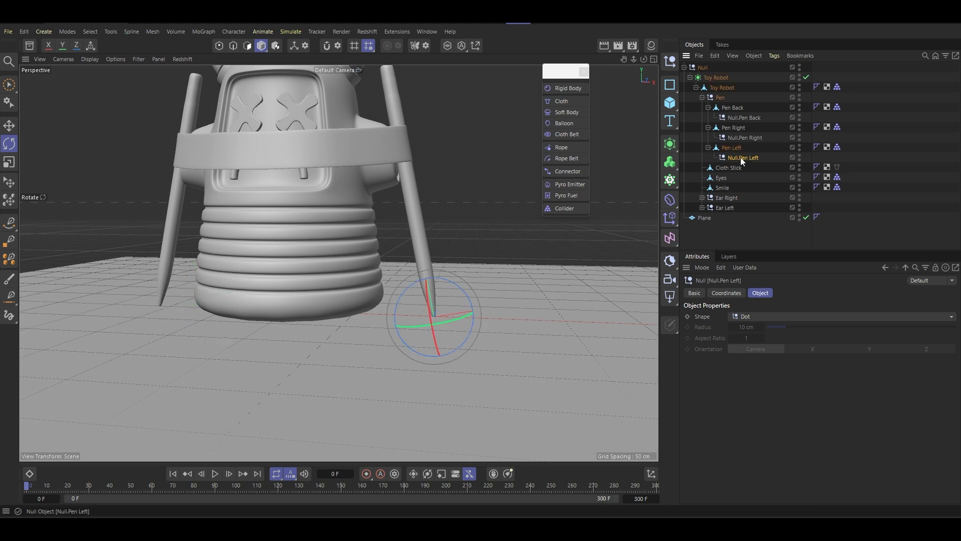
# - Display all three pen nulls as Sphere shapes with Y orientation and a 31 cm radius
pyautogui.keyDown('ctrl'); pyautogui.click(746, 138); pyautogui.keyUp('ctrl')
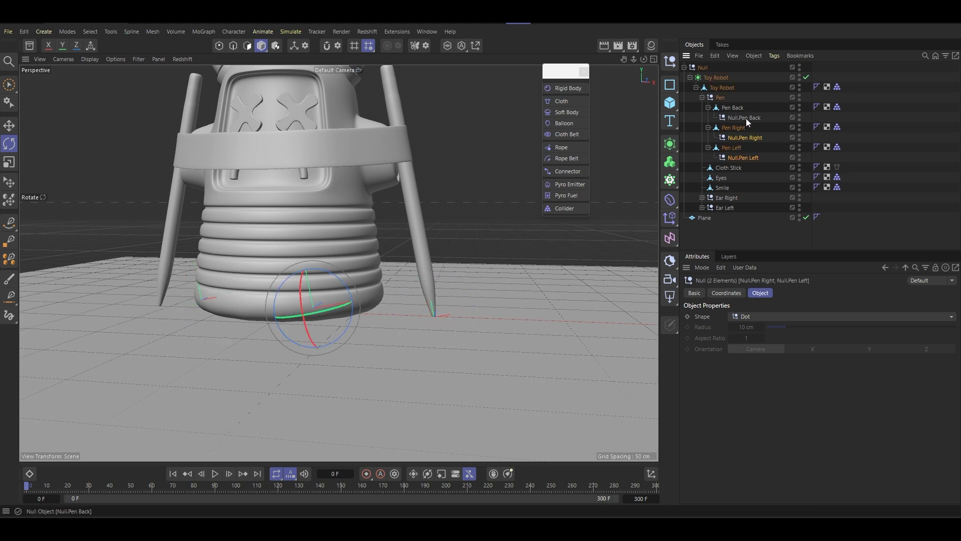
pyautogui.keyDown('ctrl'); pyautogui.click(746, 118); pyautogui.keyUp('ctrl')
pyautogui.click(775, 317)
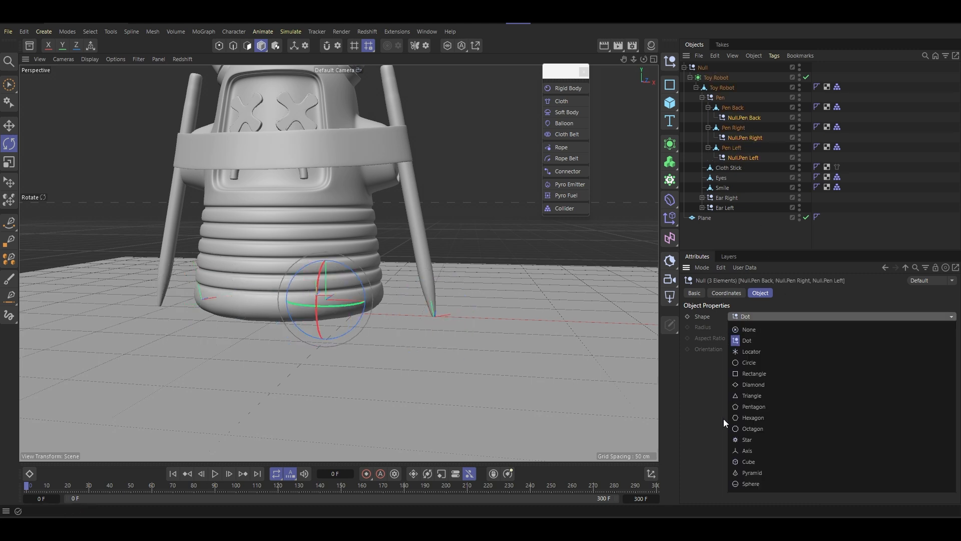
pyautogui.click(748, 485)
pyautogui.keyDown('alt'); pyautogui.moveTo(320, 279); pyautogui.dragTo(383, 306); pyautogui.keyUp('alt')
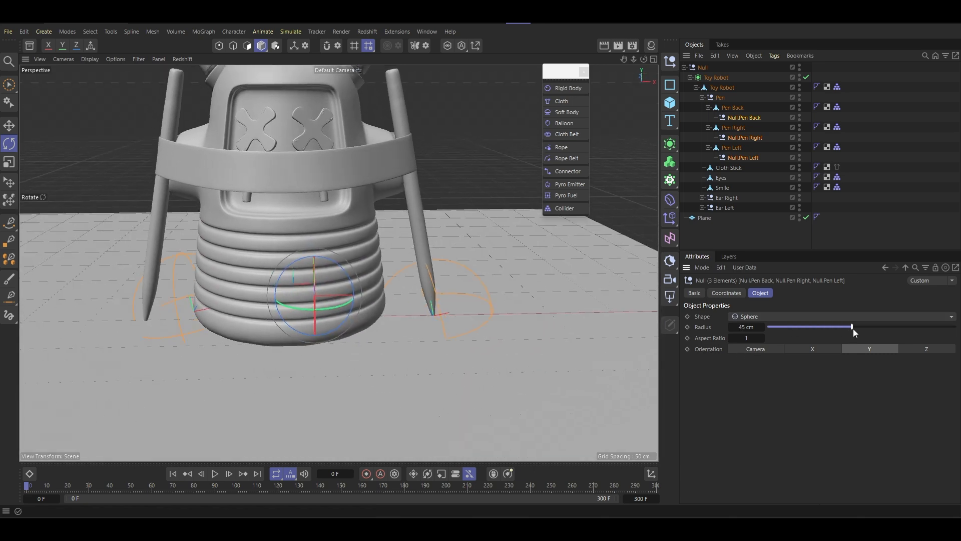
# - Inspect the null at the right pen's tip, try setting Pen Back's pitch rotation to 0°, and undo it
pyautogui.click(753, 138)
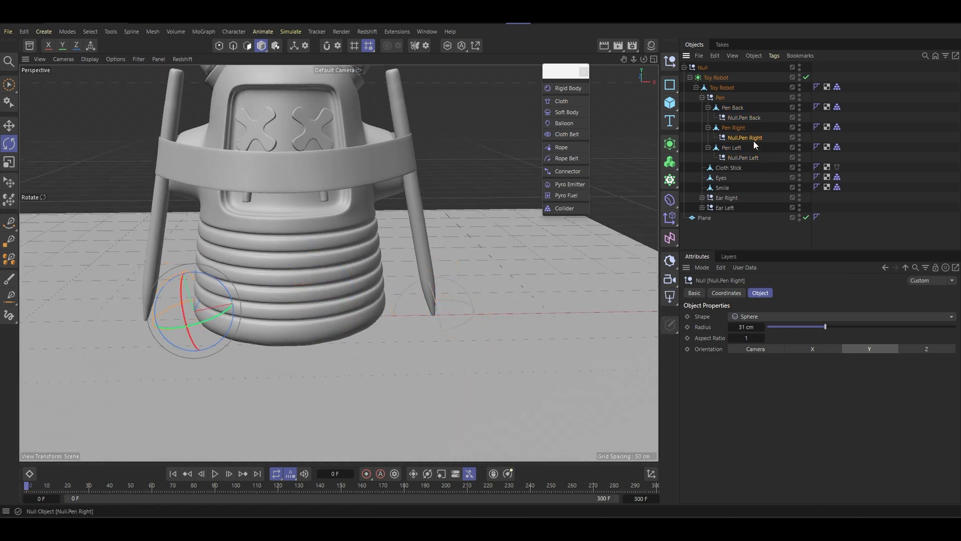
pyautogui.keyDown('alt'); pyautogui.moveTo(281, 263); pyautogui.dragTo(514, 240); pyautogui.keyUp('alt')
pyautogui.keyDown('alt'); pyautogui.moveTo(449, 274); pyautogui.dragTo(393, 296); pyautogui.keyUp('alt')
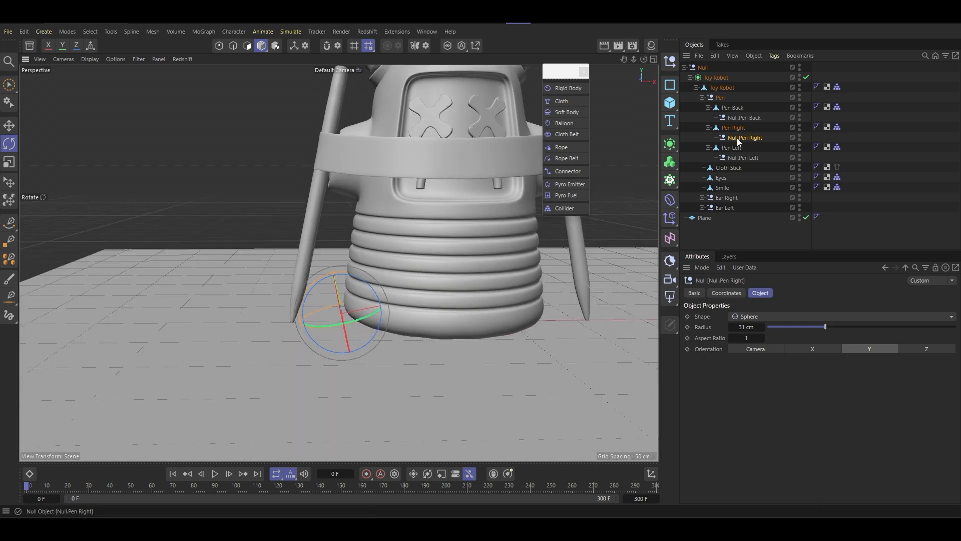
pyautogui.click(733, 107)
pyautogui.keyDown('alt'); pyautogui.moveTo(501, 220); pyautogui.dragTo(327, 190); pyautogui.keyUp('alt')
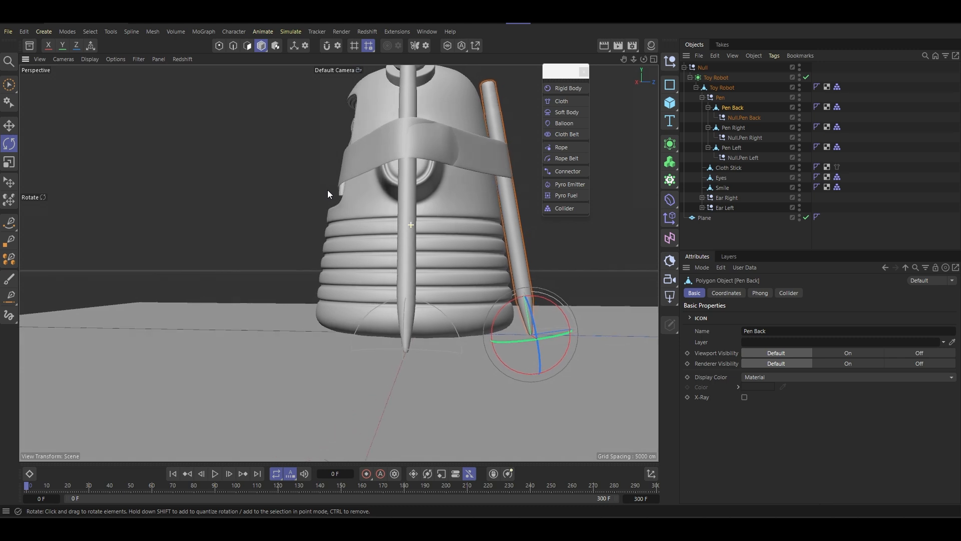
pyautogui.click(728, 293)
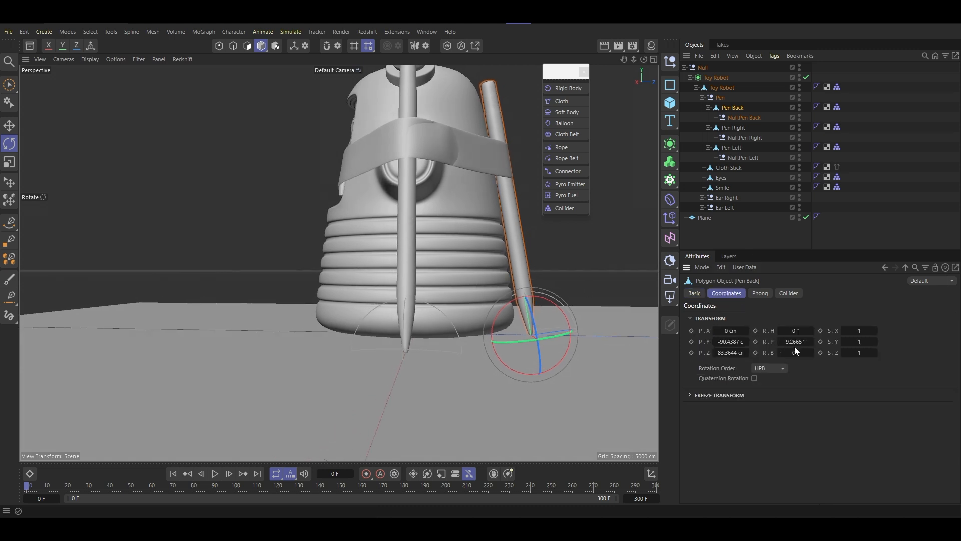
pyautogui.press('Return')
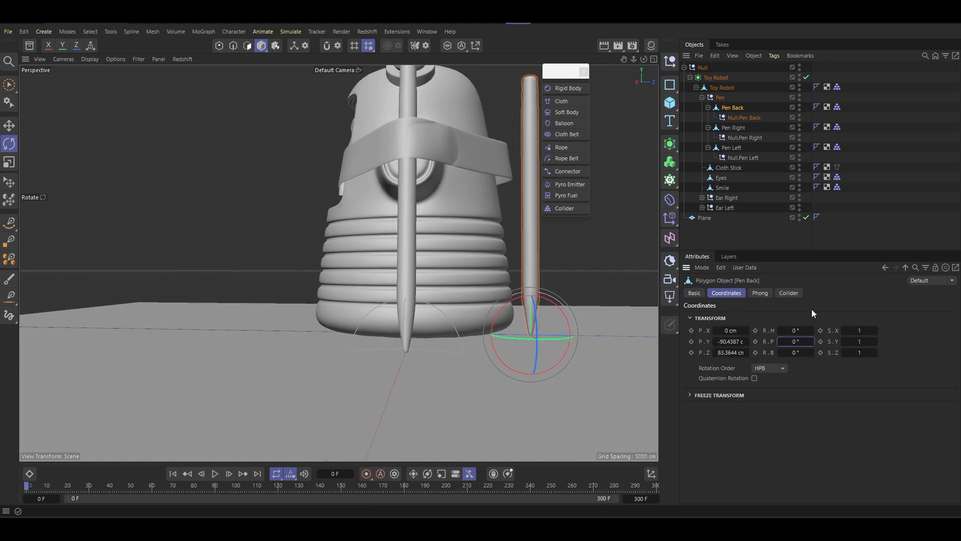
pyautogui.hotkey('ctrl', 'z')
# - Set the pitch rotation of Null.Pen Back to -9° so it counteracts the pen's lean
pyautogui.click(738, 118)
pyautogui.moveTo(787, 353)
pyautogui.mouseDown()
pyautogui.moveTo(801, 342)
pyautogui.moveTo(791, 343)
pyautogui.mouseUp()
pyautogui.hotkey('ctrl', 'z')
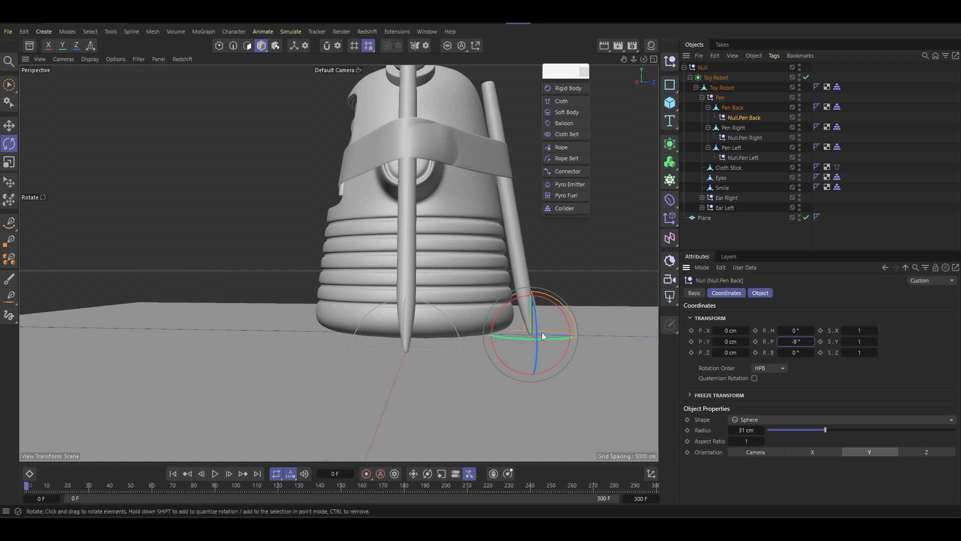
pyautogui.moveTo(542, 332)
pyautogui.keyDown('alt'); pyautogui.mouseDown()
pyautogui.moveTo(506, 321)
pyautogui.moveTo(593, 335)
pyautogui.moveTo(572, 342)
pyautogui.moveTo(538, 319)
pyautogui.mouseUp(); pyautogui.keyUp('alt')
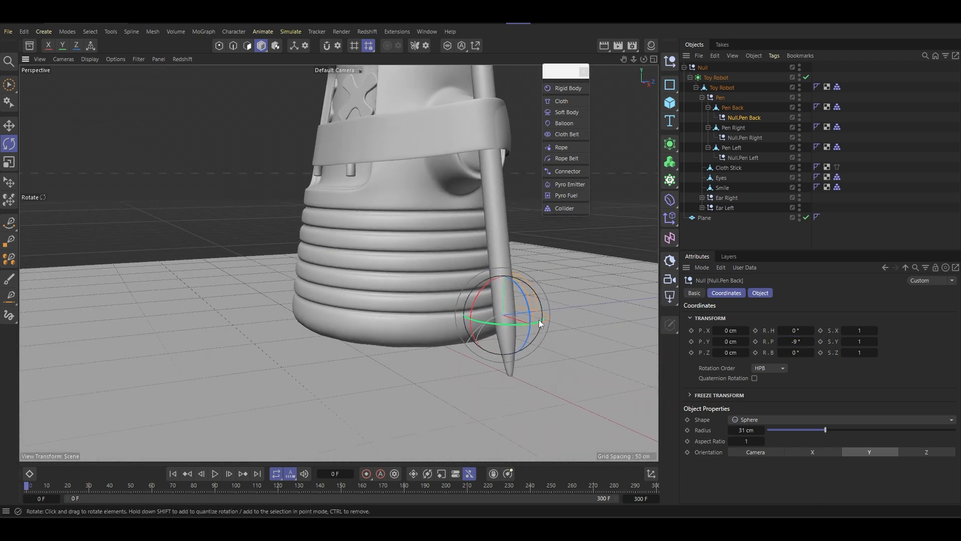
# - Disable the Plane object to reveal the sphere nulls at the pen tips
pyautogui.click(817, 218)
pyautogui.click(806, 217)
pyautogui.keyDown('alt'); pyautogui.moveTo(601, 261); pyautogui.dragTo(561, 318); pyautogui.keyUp('alt')
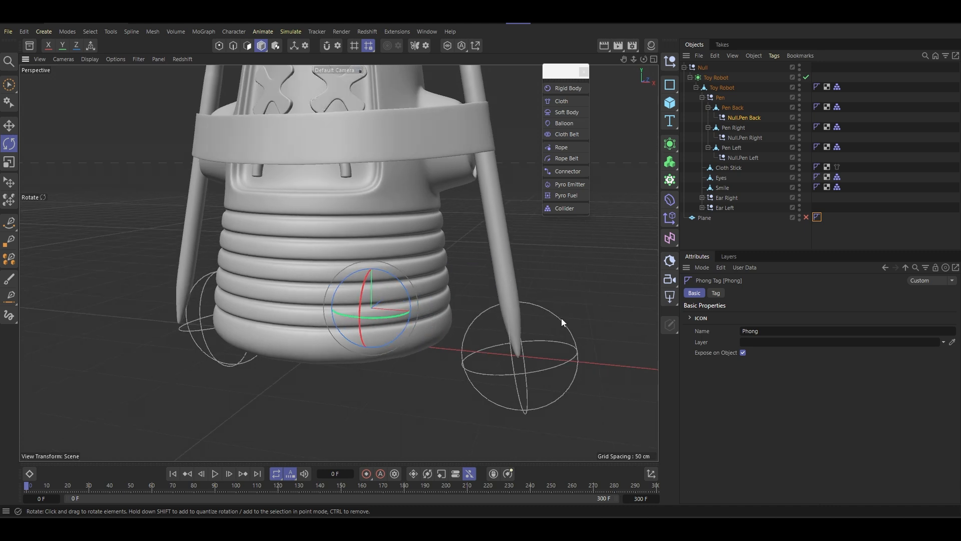
# - Select the null at the left pen's tip and set its bank rotation to 10°
pyautogui.click(562, 321)
pyautogui.keyDown('alt'); pyautogui.moveTo(624, 386); pyautogui.dragTo(567, 337); pyautogui.keyUp('alt')
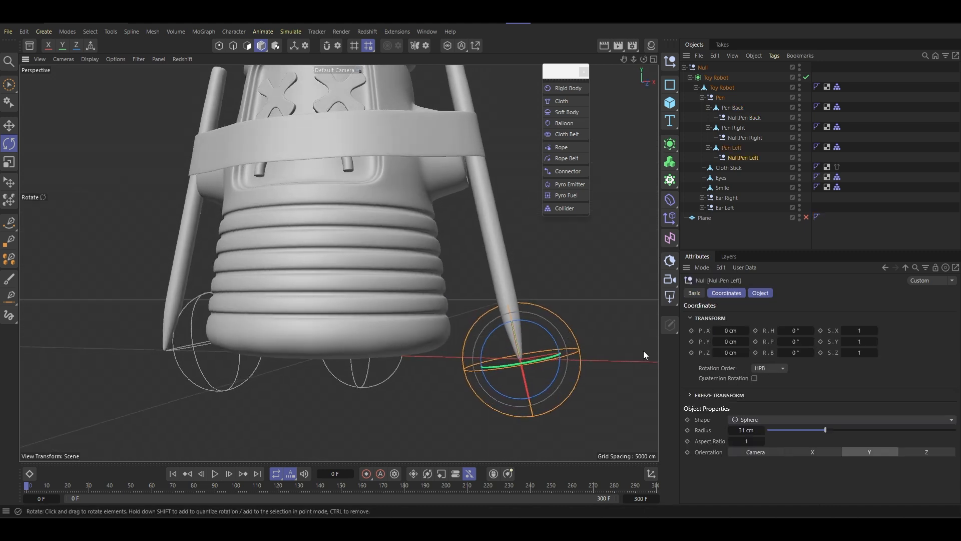
pyautogui.moveTo(785, 354); pyautogui.dragTo(792, 353)
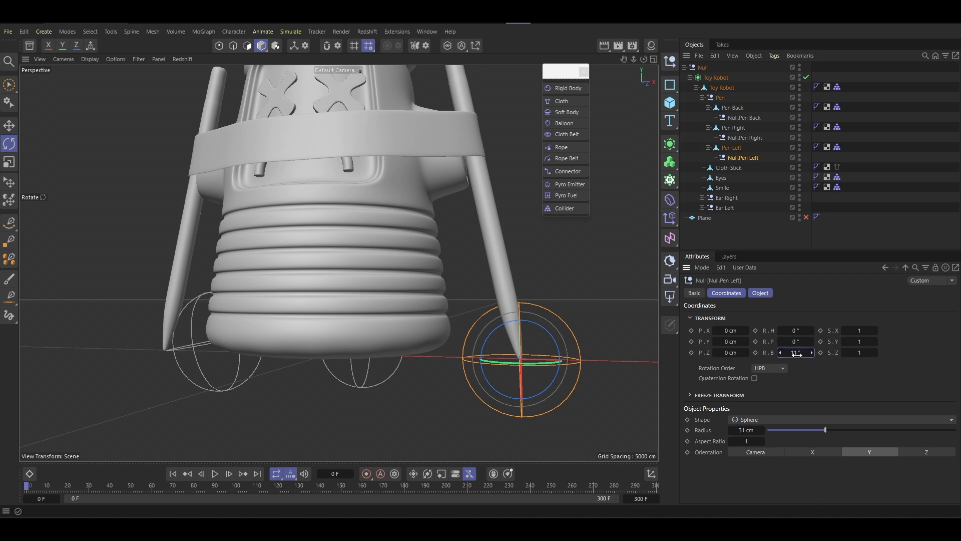
pyautogui.press('Return')
# - In the front view, rotate Null.Pen Left freehand to a bank of about 13° while comparing it with the ground line
pyautogui.middleClick(476, 281)
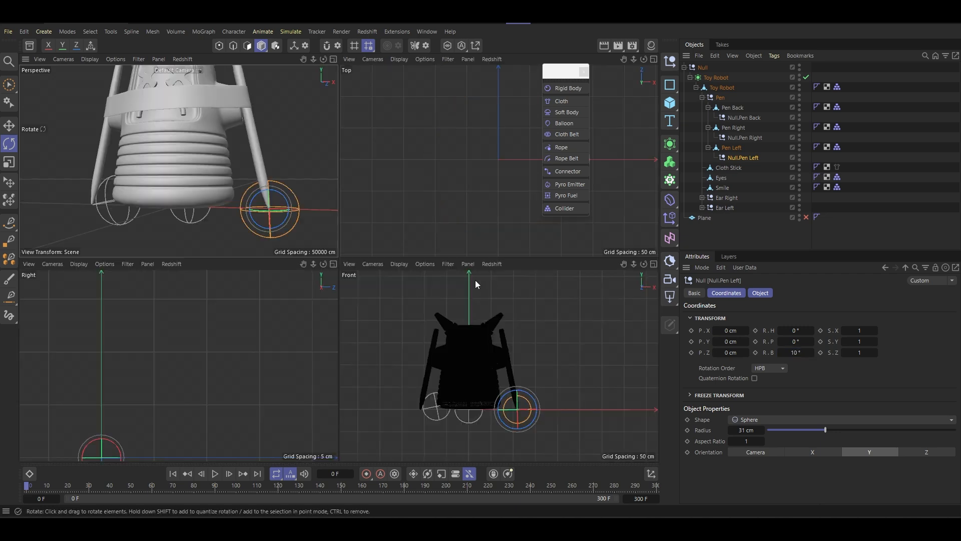
pyautogui.middleClick(467, 392)
pyautogui.press('o')
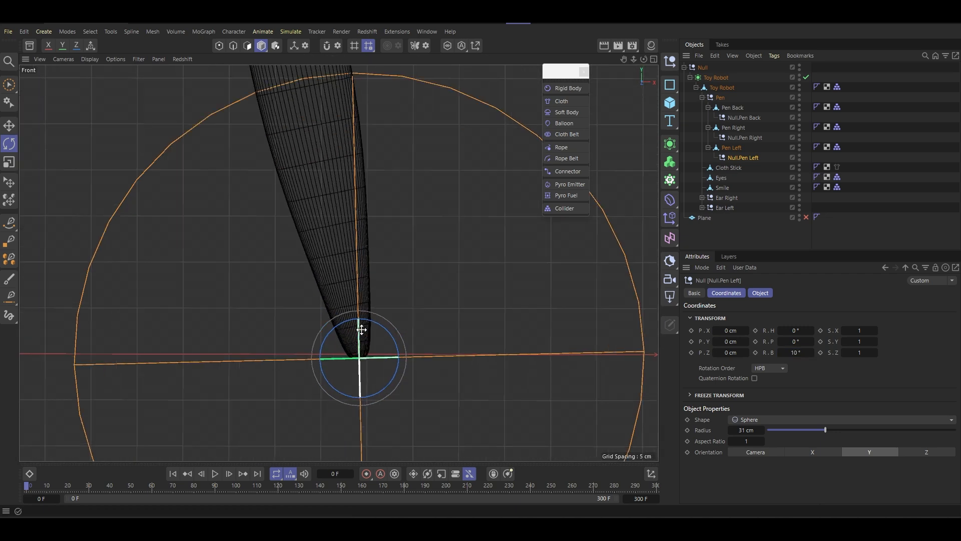
pyautogui.moveTo(393, 341)
pyautogui.mouseDown()
pyautogui.moveTo(393, 330)
pyautogui.moveTo(395, 341)
pyautogui.mouseUp()
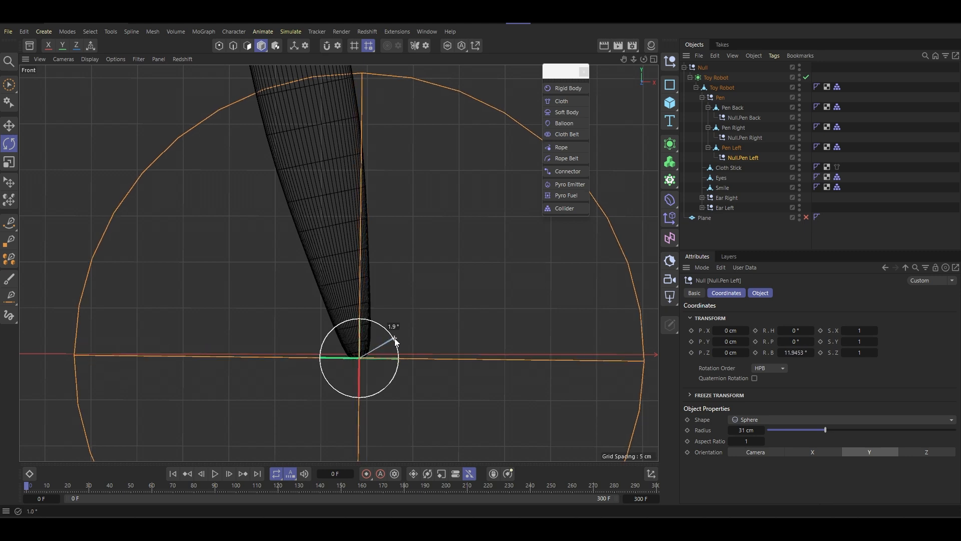
pyautogui.moveTo(395, 341); pyautogui.dragTo(395, 341)
# - Try bank rotations of 12° and 11° on Null.Pen Left, and settle on 11.5°
pyautogui.doubleClick(795, 351)
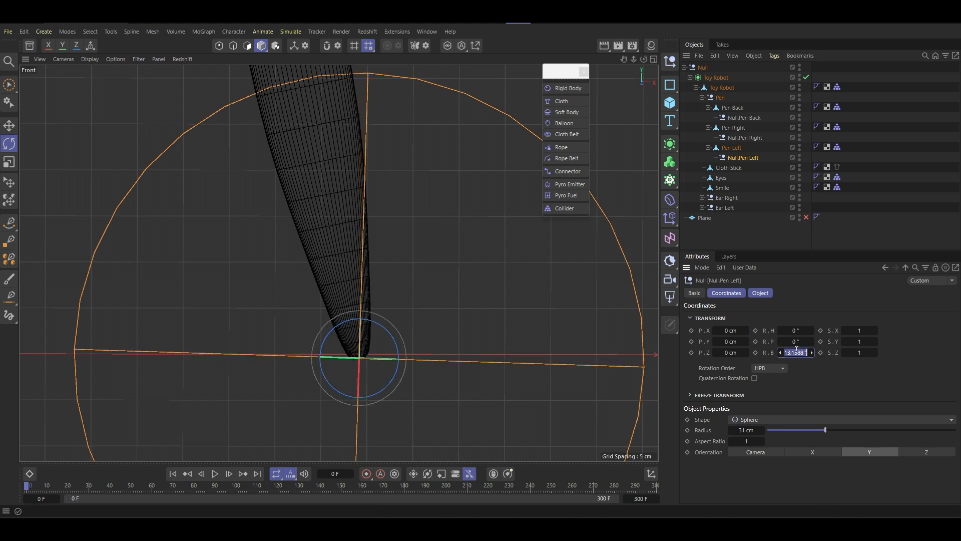
pyautogui.write('12')
pyautogui.press('Return')
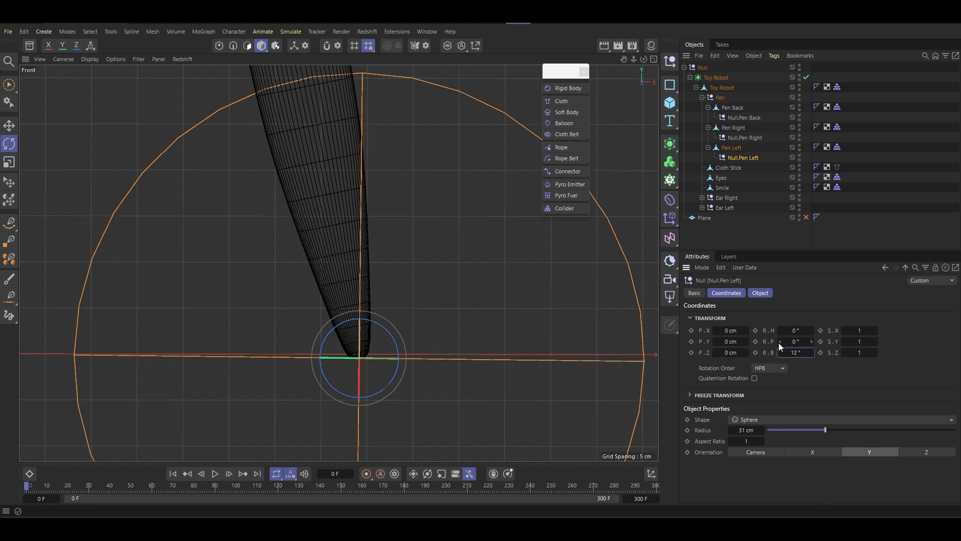
pyautogui.click(789, 356)
pyautogui.write('11')
pyautogui.press('Return')
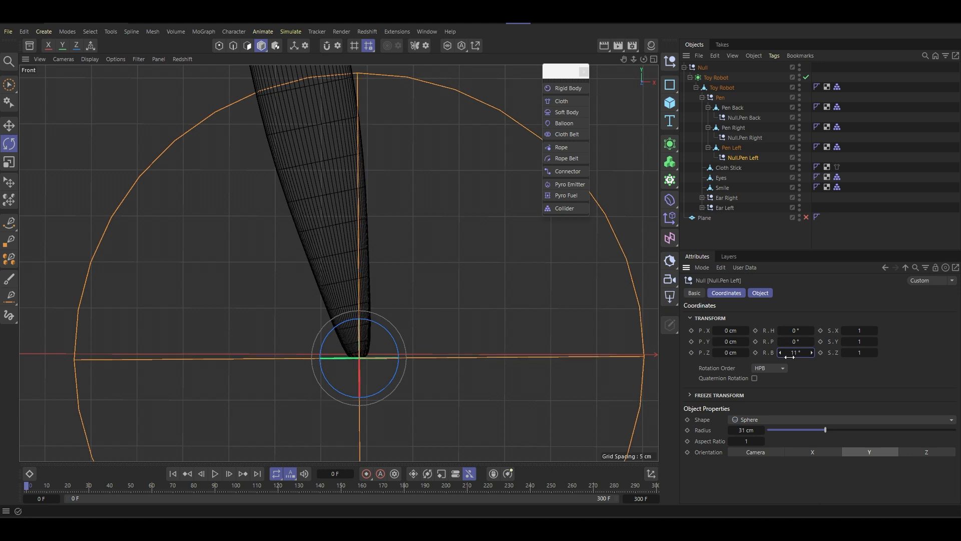
pyautogui.click(789, 356)
pyautogui.press('Return')
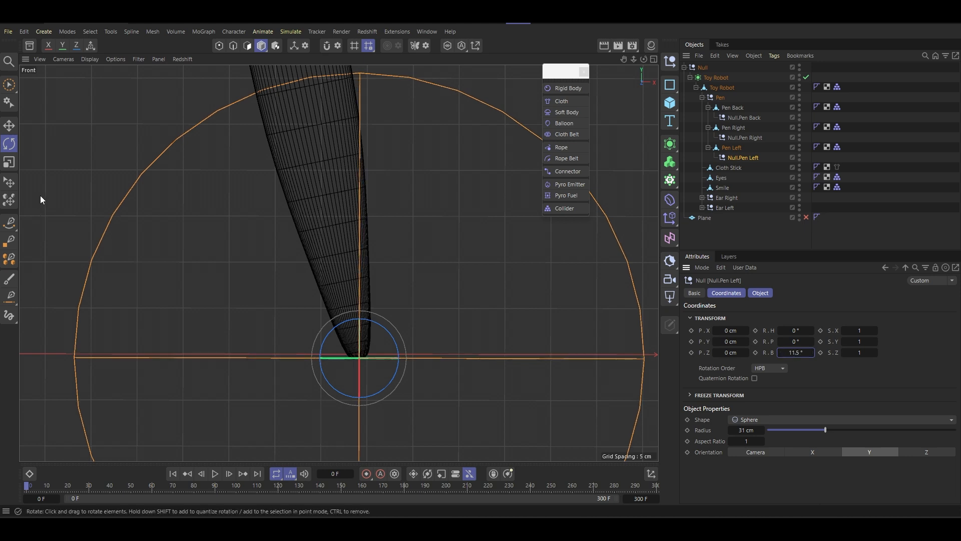
# - Switch to the Move tool with world coordinates, try shifting Null.Pen Left vertically, and undo the shift
pyautogui.click(9, 126)
pyautogui.press('l')
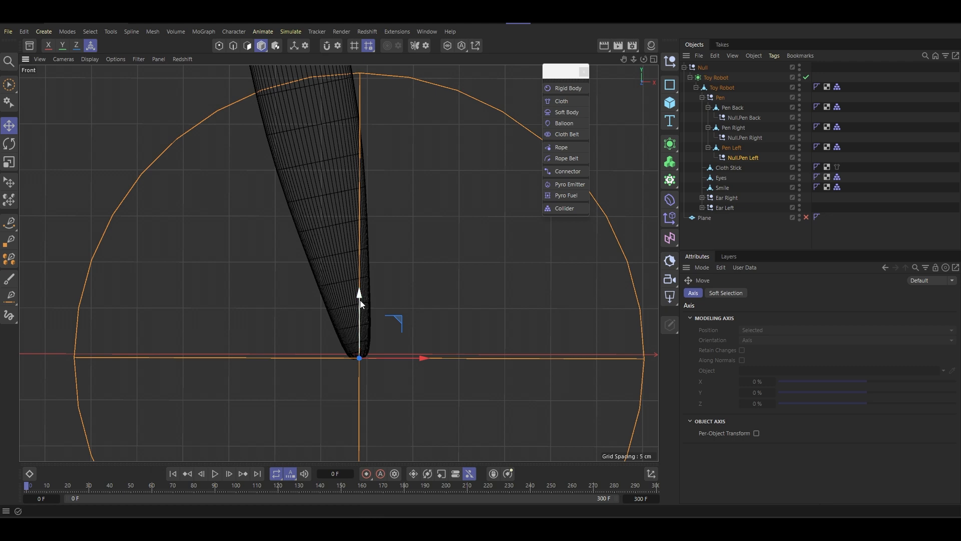
pyautogui.moveTo(359, 299); pyautogui.dragTo(362, 296)
pyautogui.hotkey('ctrl', 'z')
pyautogui.scroll(-4, 353, 279)
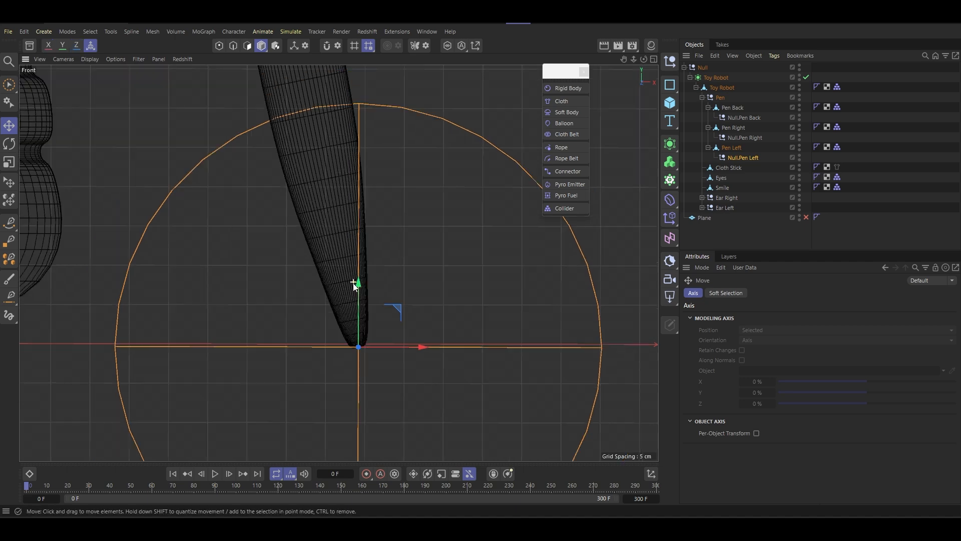
# - Select Null.Pen Right and set its bank rotation to 11.5°
pyautogui.click(744, 138)
pyautogui.scroll(-7, 303, 328)
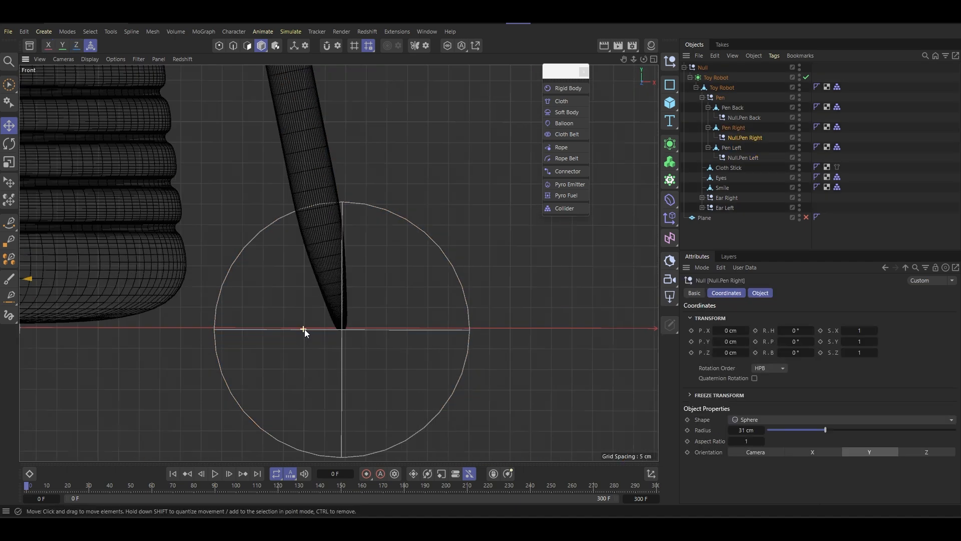
pyautogui.keyDown('alt'); pyautogui.moveTo(158, 301); pyautogui.dragTo(405, 277, button='middle'); pyautogui.keyUp('alt')
pyautogui.keyDown('alt'); pyautogui.moveTo(328, 279); pyautogui.dragTo(404, 288, button='middle'); pyautogui.keyUp('alt')
pyautogui.scroll(6, 241, 316)
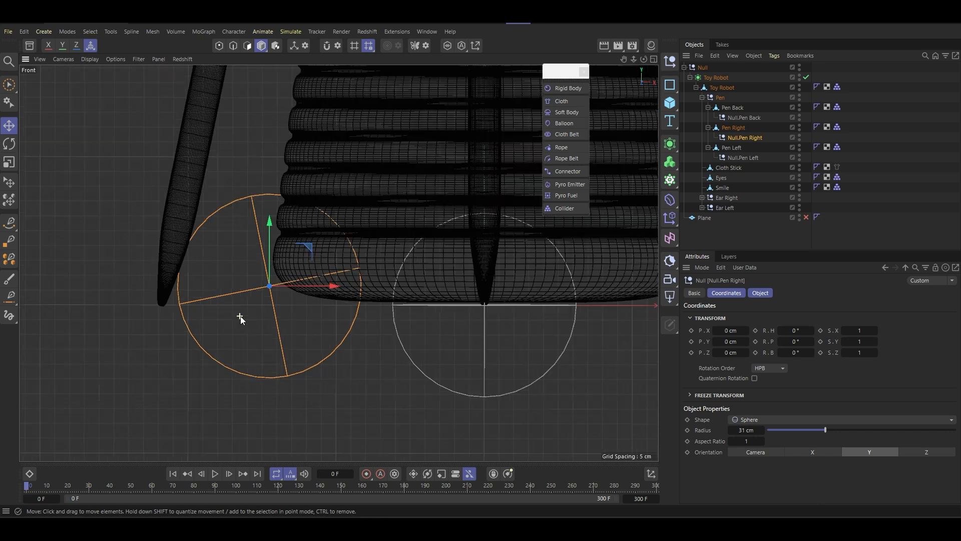
pyautogui.moveTo(802, 353); pyautogui.dragTo(803, 352)
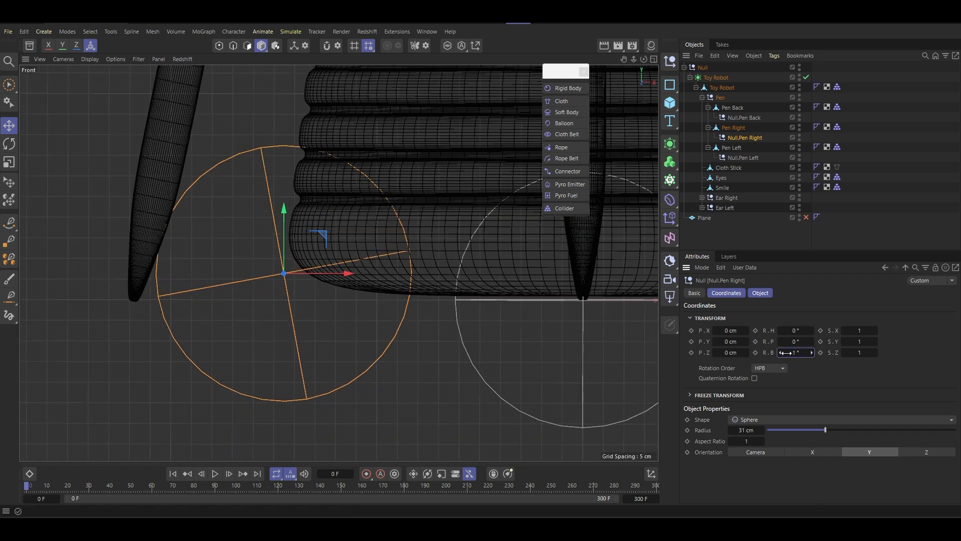
pyautogui.write('11.5')
pyautogui.press('Return')
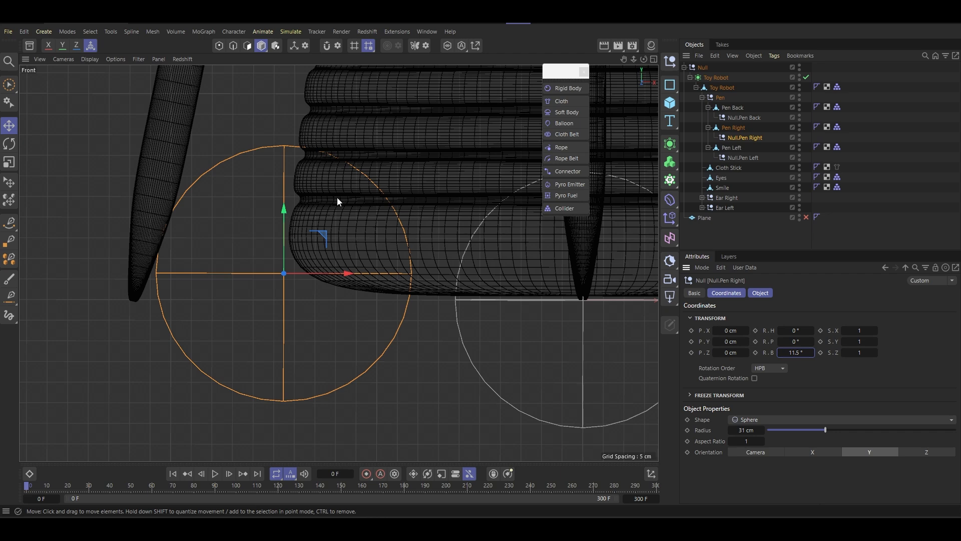
# - Move Null.Pen Right onto the right pen's tip, to about X -37.1 cm and Y 0.6 cm
pyautogui.moveTo(325, 240); pyautogui.dragTo(172, 268)
pyautogui.keyDown('alt'); pyautogui.moveTo(173, 268); pyautogui.dragTo(292, 265, button='middle'); pyautogui.keyUp('alt')
pyautogui.scroll(5, 251, 293)
pyautogui.keyDown('alt'); pyautogui.moveTo(252, 293); pyautogui.dragTo(305, 325, button='middle'); pyautogui.keyUp('alt')
pyautogui.moveTo(347, 353); pyautogui.dragTo(317, 337)
pyautogui.scroll(2, 311, 354)
pyautogui.moveTo(377, 350); pyautogui.dragTo(375, 352)
pyautogui.moveTo(319, 333); pyautogui.dragTo(320, 334)
pyautogui.scroll(-10, 321, 333)
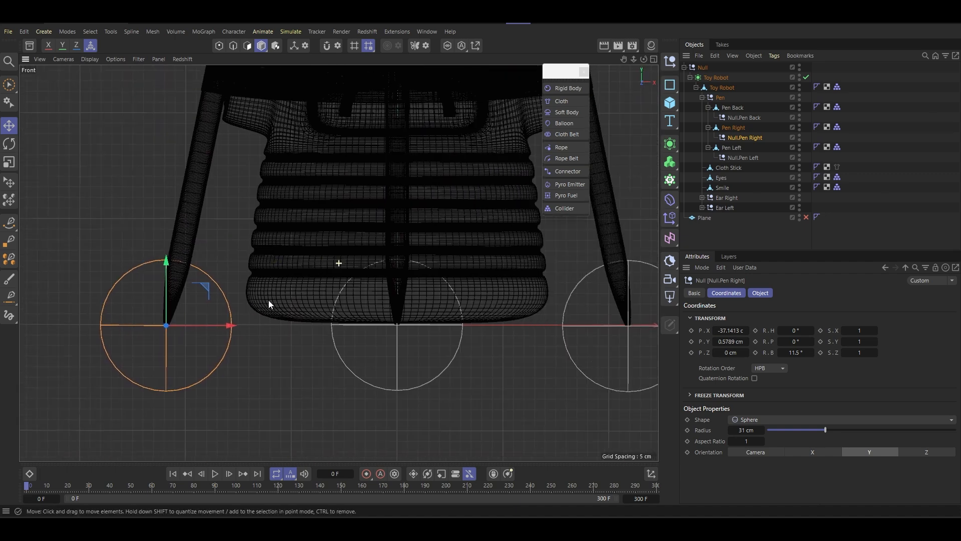
# - Select Null.Pen Back and examine its alignment with the back pen's tip in the front and right views
pyautogui.click(744, 118)
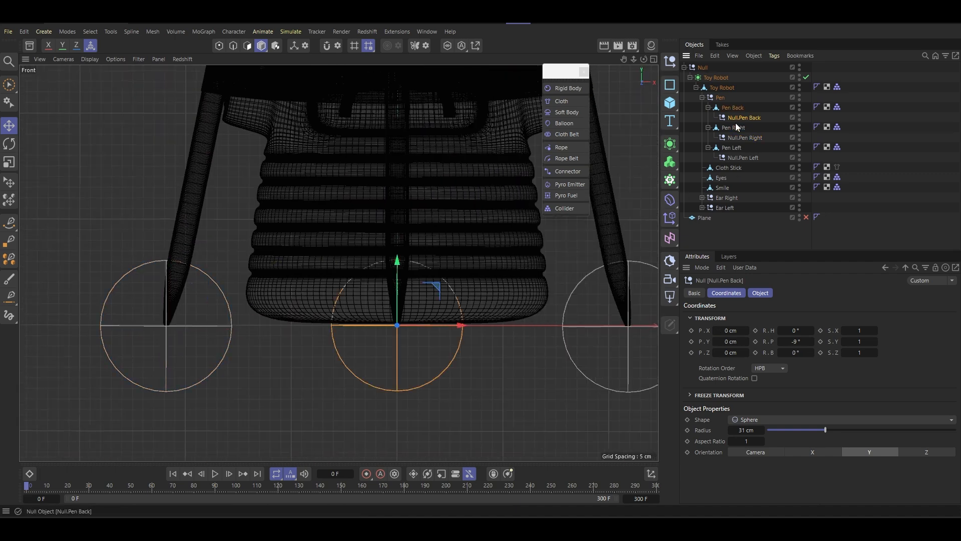
pyautogui.scroll(10, 367, 339)
pyautogui.scroll(6, 454, 304)
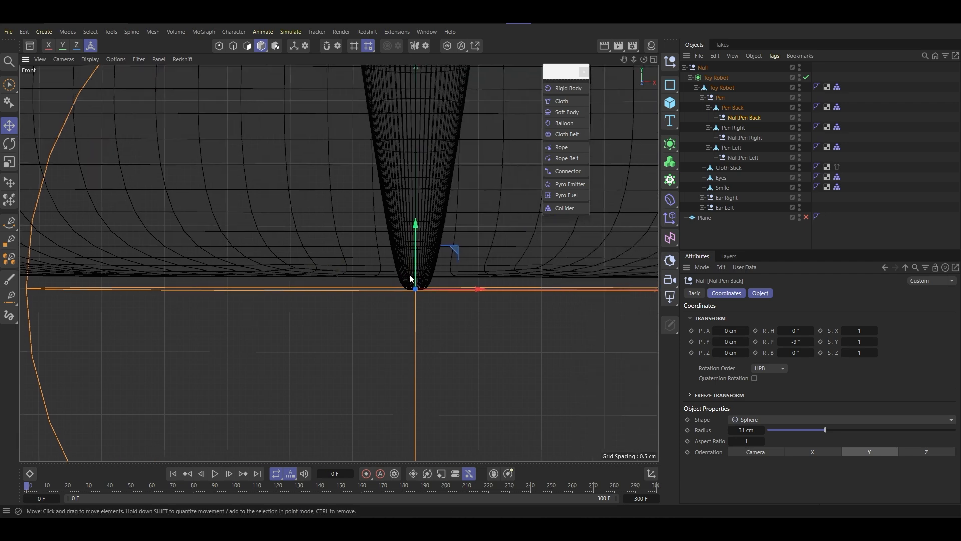
pyautogui.scroll(-6, 406, 283)
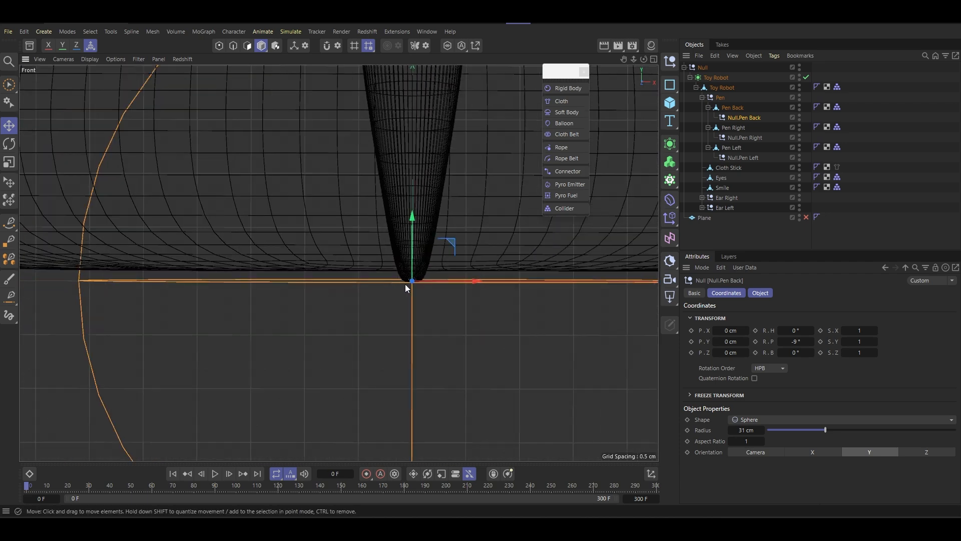
pyautogui.middleClick(404, 284)
pyautogui.press('F1')
pyautogui.press('F3')
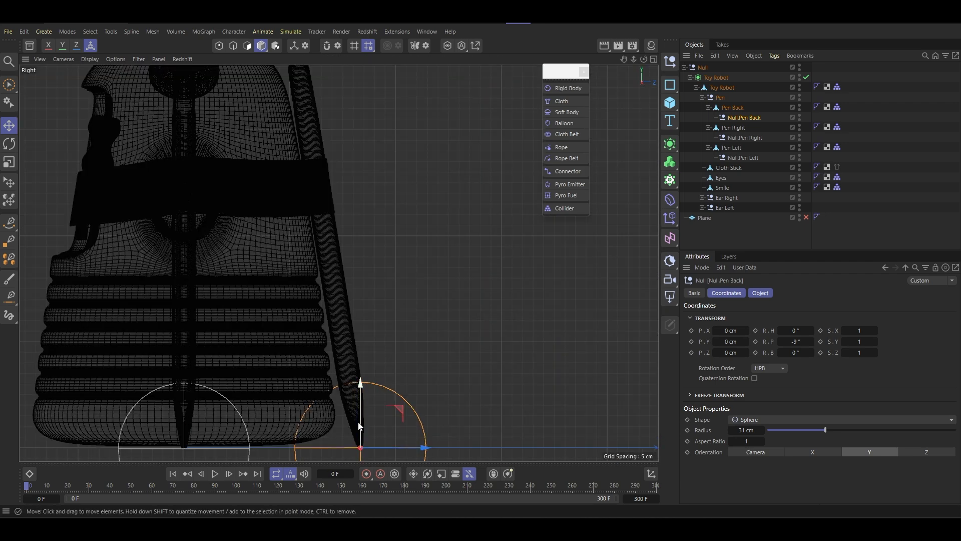
pyautogui.scroll(5, 345, 264)
pyautogui.scroll(3, 346, 321)
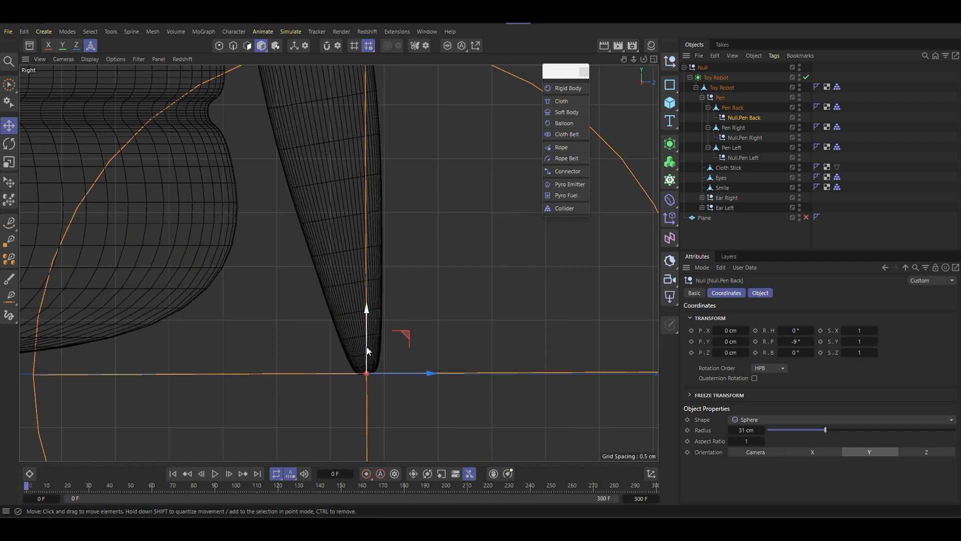
# - Try pitch rotations of -11.5°, -10° and -9.5° on Null.Pen Back
pyautogui.click(796, 352)
pyautogui.click(797, 341)
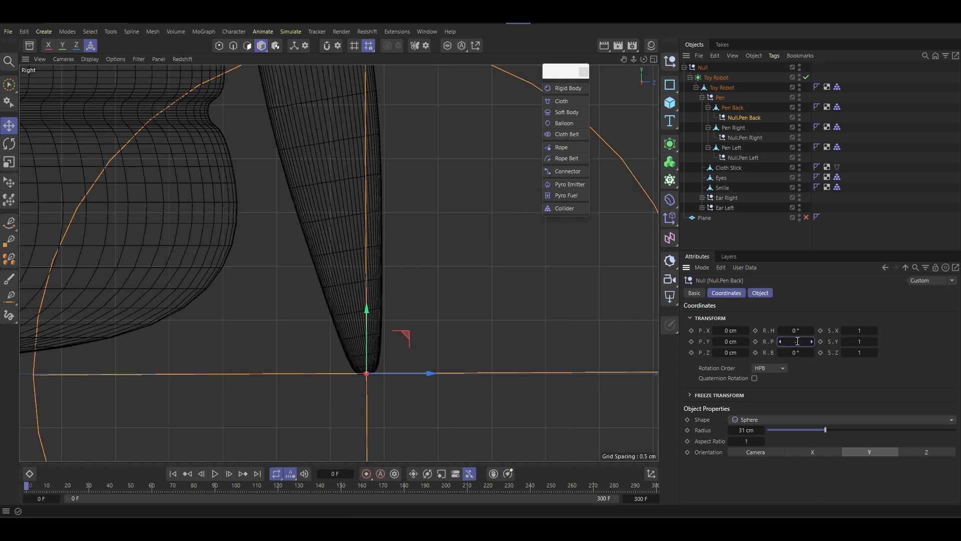
pyautogui.write('-11.5')
pyautogui.press('Return')
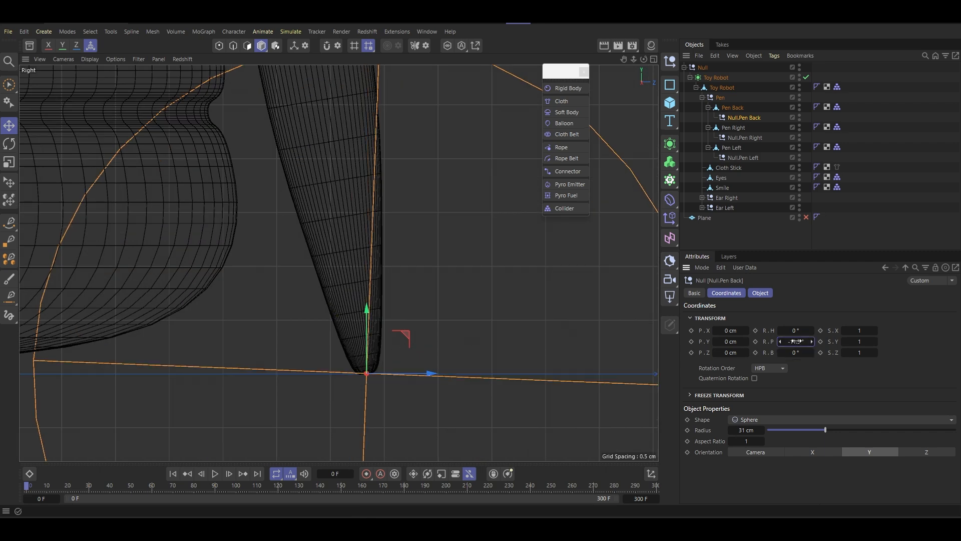
pyautogui.click(797, 341)
pyautogui.write('-')
pyautogui.press('Return')
pyautogui.click(796, 341)
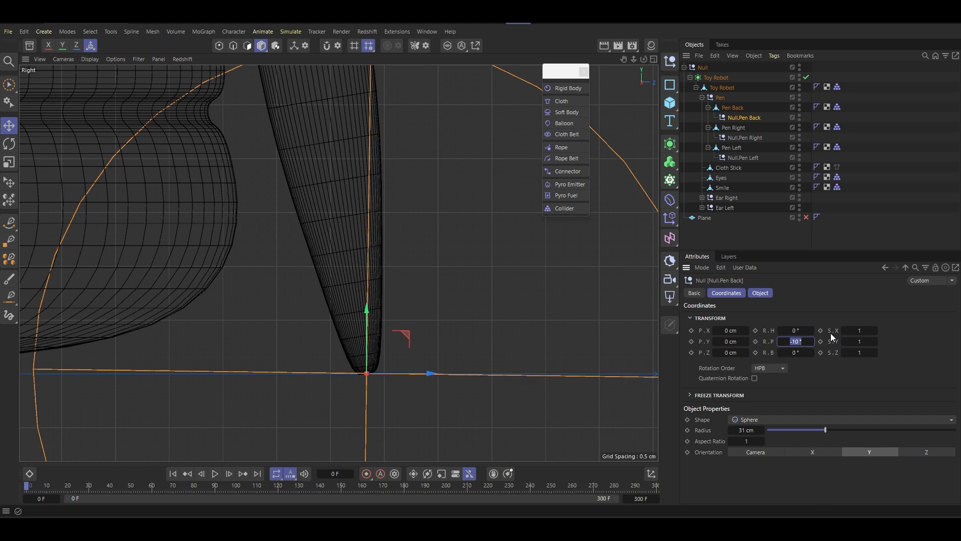
pyautogui.write('-')
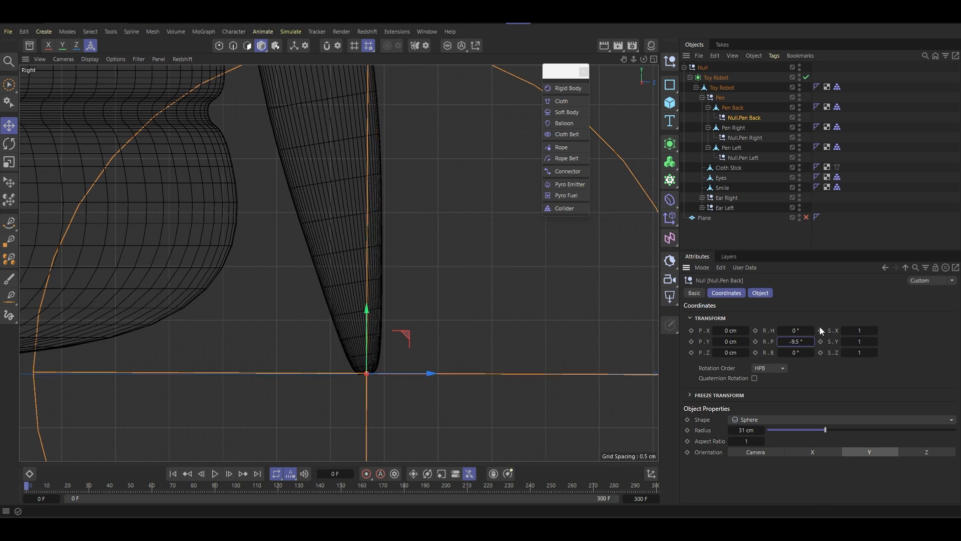
# - Set the pitch rotation of Null.Pen Back to -9.25° and check its alignment with the ground line
pyautogui.click(792, 342)
pyautogui.write('-9.25')
pyautogui.press('Return')
pyautogui.scroll(-5, 195, 353)
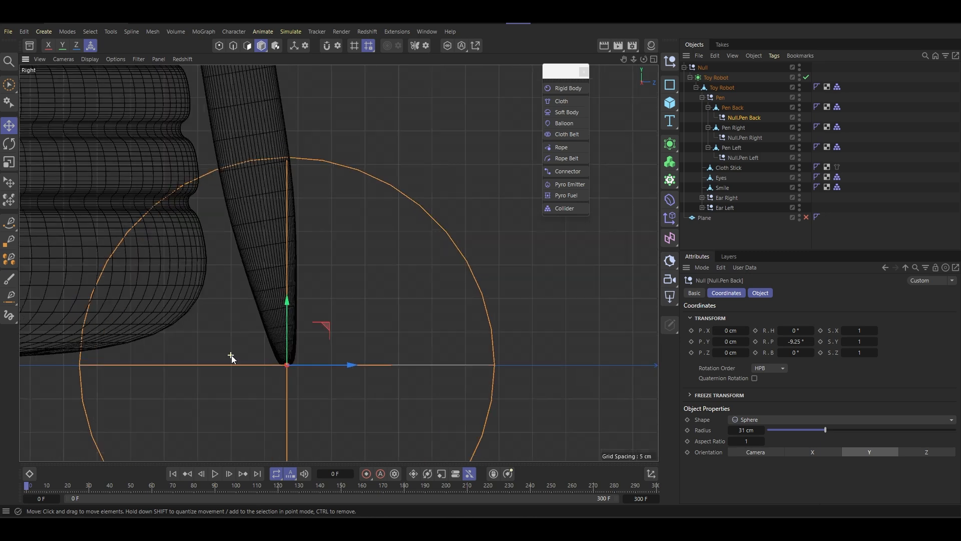
pyautogui.scroll(3, 232, 356)
pyautogui.scroll(-5, 318, 365)
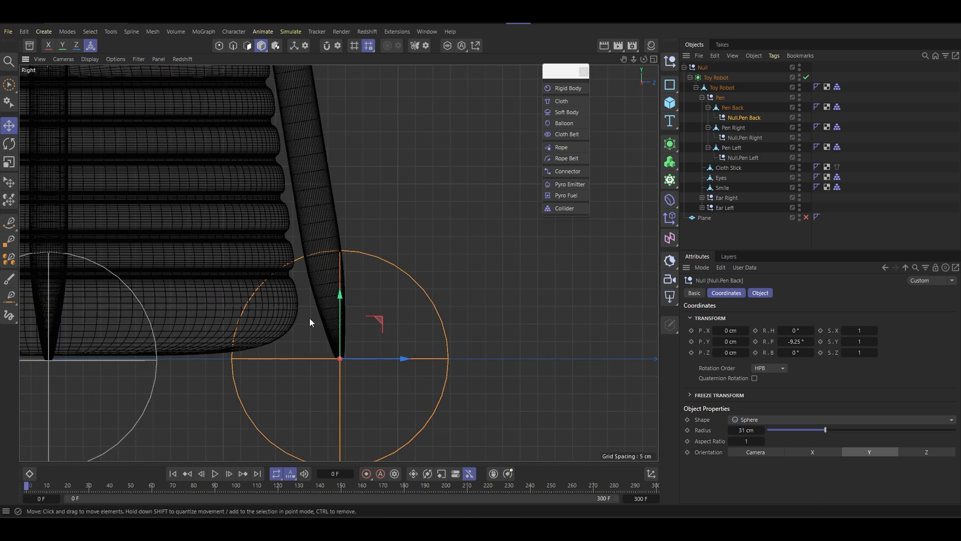
# - Return to the perspective view and rename the top-level null as Toy Robot
pyautogui.middleClick(311, 322)
pyautogui.middleClick(216, 226)
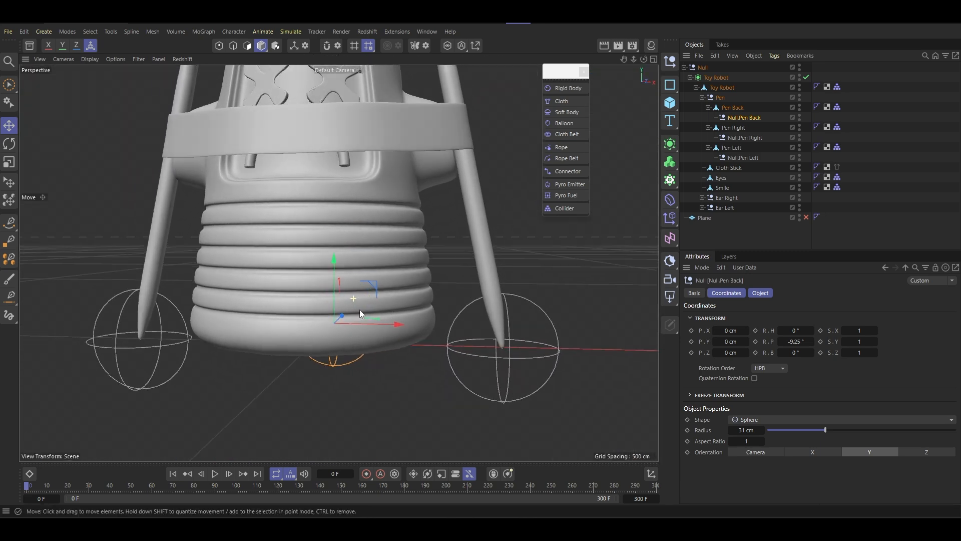
pyautogui.keyDown('alt'); pyautogui.moveTo(360, 310); pyautogui.dragTo(400, 281); pyautogui.keyUp('alt')
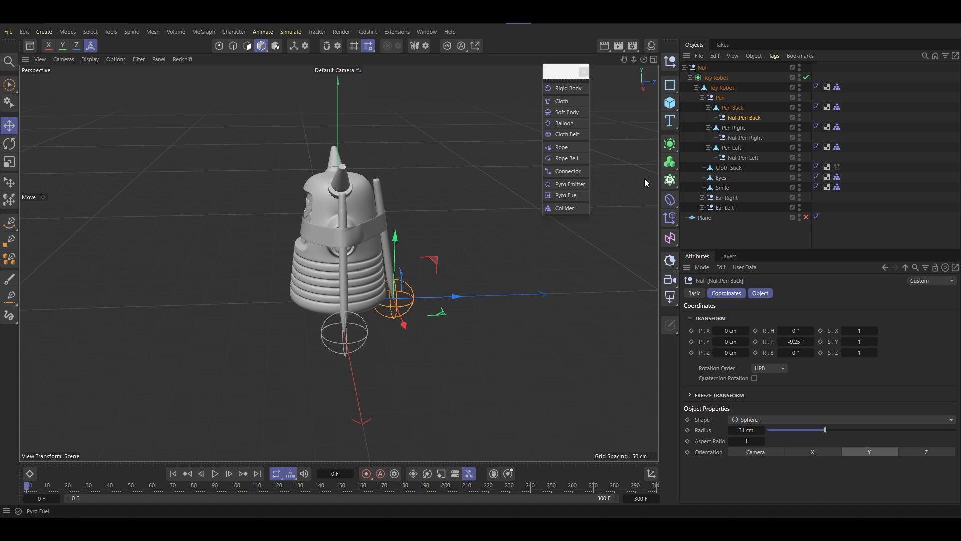
pyautogui.click(745, 138)
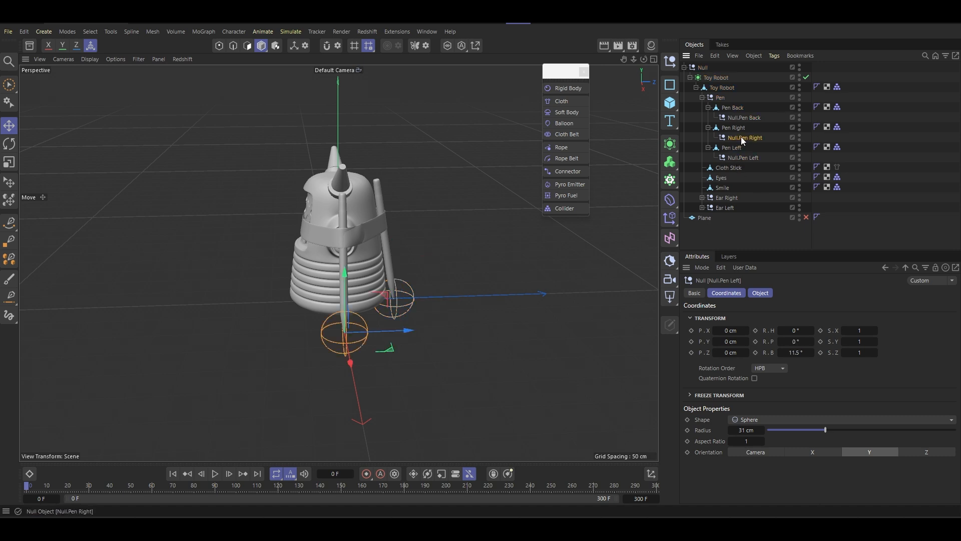
pyautogui.click(703, 68)
pyautogui.doubleClick(709, 68)
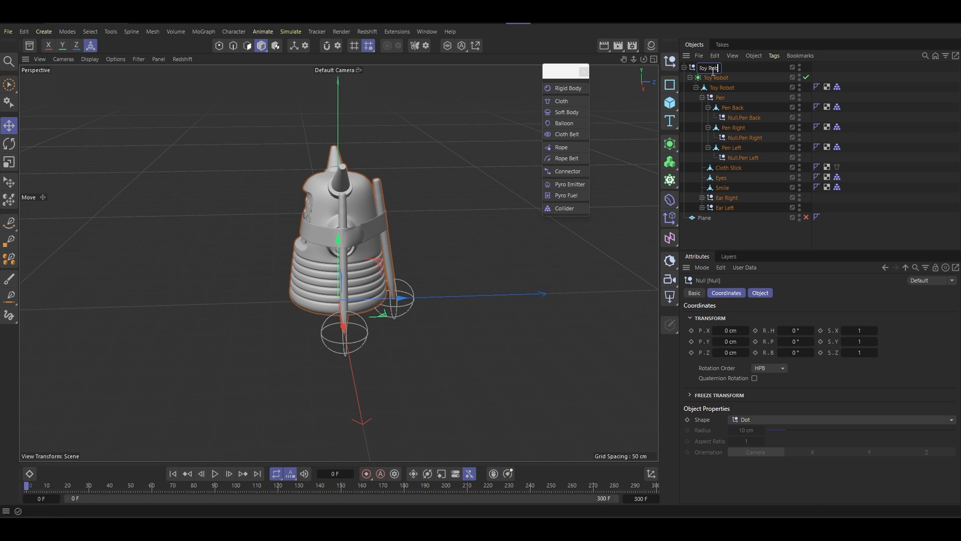
pyautogui.press('Return')
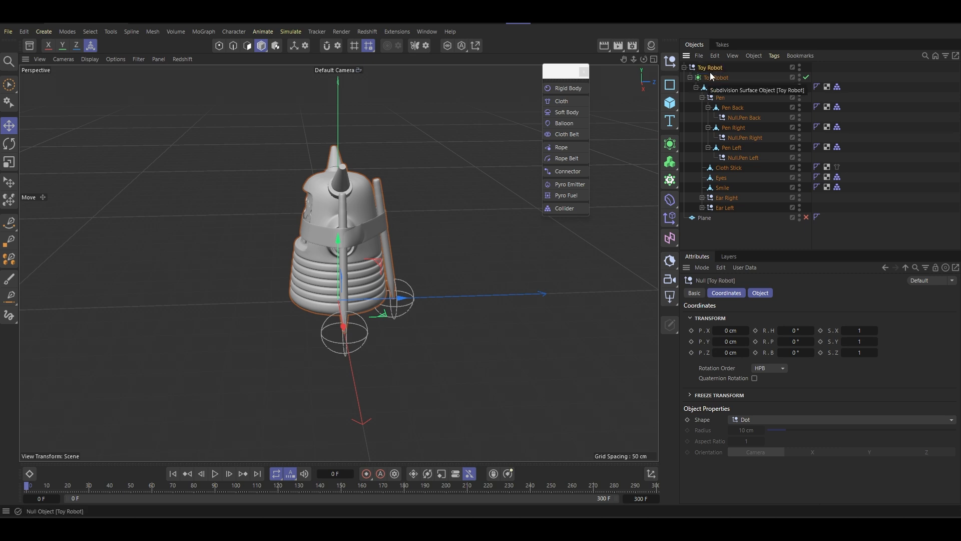
# - Deselect all objects and close the floating palette of simulation tags
pyautogui.keyDown('alt'); pyautogui.moveTo(331, 273); pyautogui.dragTo(452, 271); pyautogui.keyUp('alt')
pyautogui.keyDown('alt'); pyautogui.moveTo(320, 271); pyautogui.dragTo(362, 254, button='middle'); pyautogui.keyUp('alt')
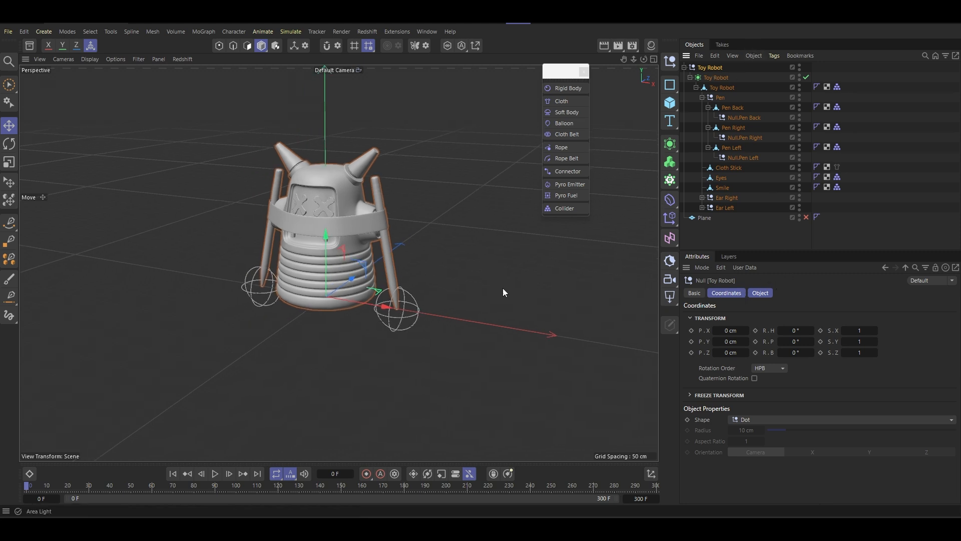
pyautogui.click(869, 142)
pyautogui.scroll(5, 323, 236)
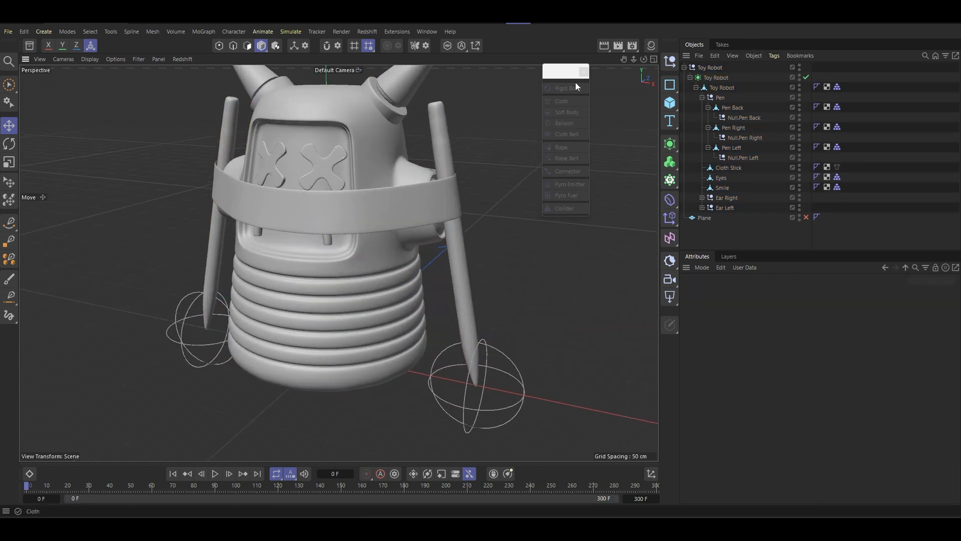
pyautogui.click(584, 71)
pyautogui.scroll(-2, 364, 293)
pyautogui.scroll(-2, 364, 293)
pyautogui.keyDown('alt'); pyautogui.moveTo(364, 292); pyautogui.dragTo(335, 289, button='middle'); pyautogui.keyUp('alt')
pyautogui.moveTo(335, 289)
pyautogui.keyDown('alt'); pyautogui.mouseDown()
pyautogui.moveTo(326, 274)
pyautogui.moveTo(339, 272)
pyautogui.mouseUp(); pyautogui.keyUp('alt')
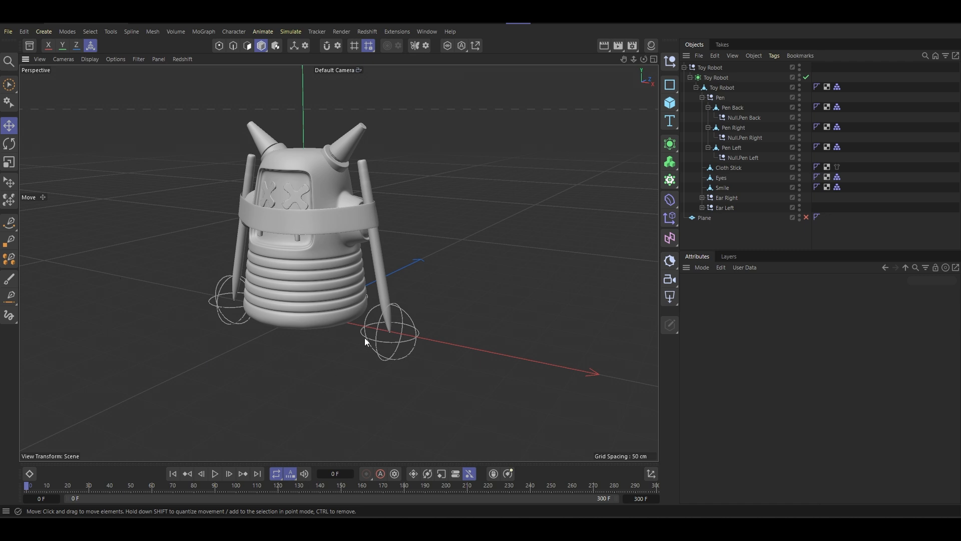
# - In the top view, draw the first four points of a curved Bezier spline around the robot with the Spline Pen
pyautogui.middleClick(321, 354)
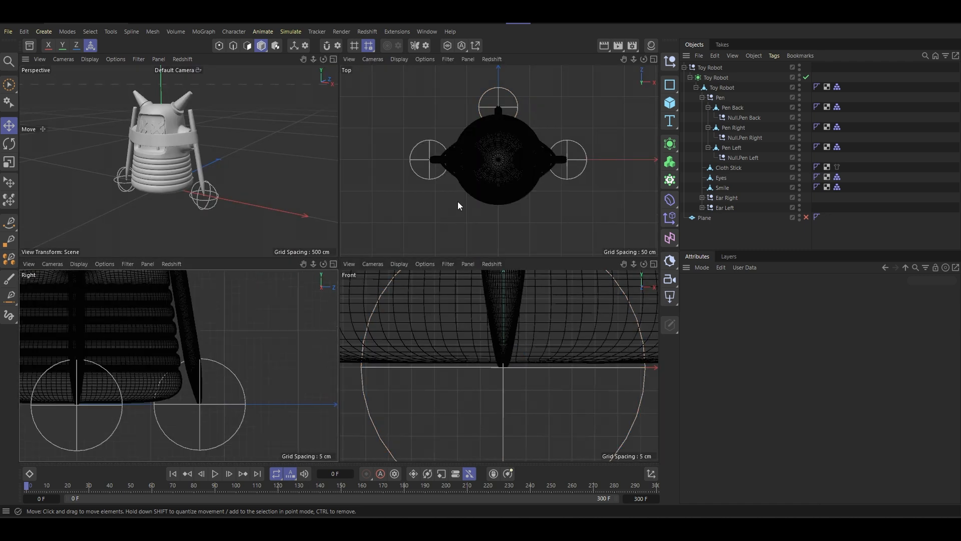
pyautogui.middleClick(405, 146)
pyautogui.scroll(-5, 314, 273)
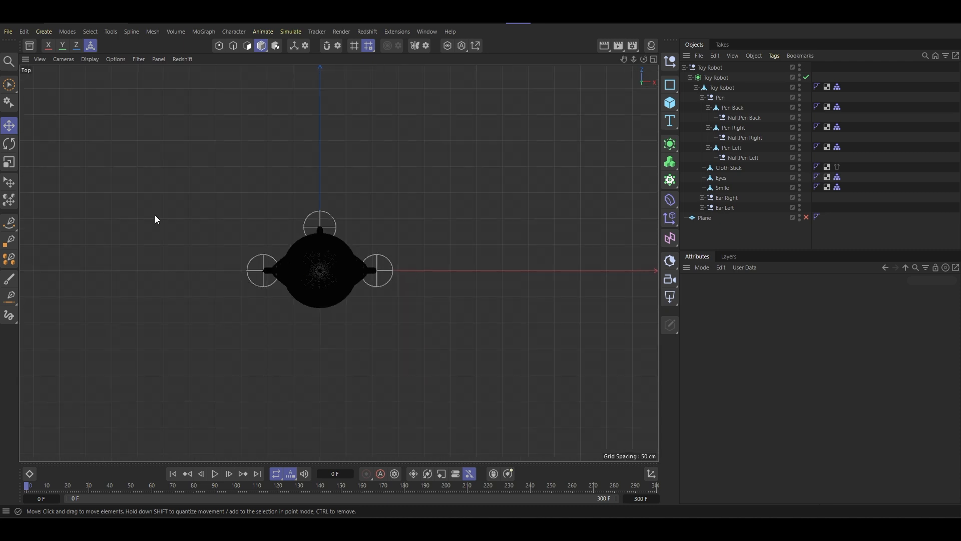
pyautogui.click(9, 222)
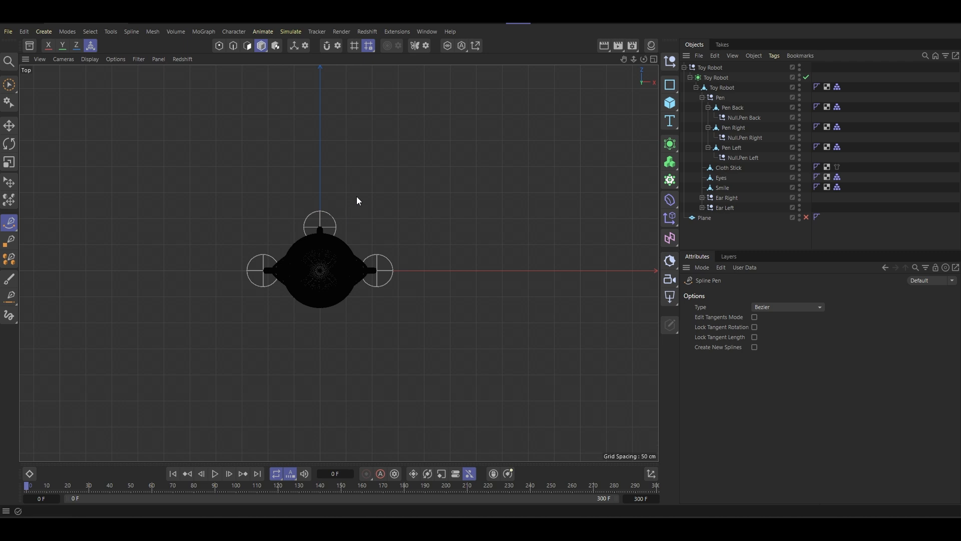
pyautogui.click(354, 166)
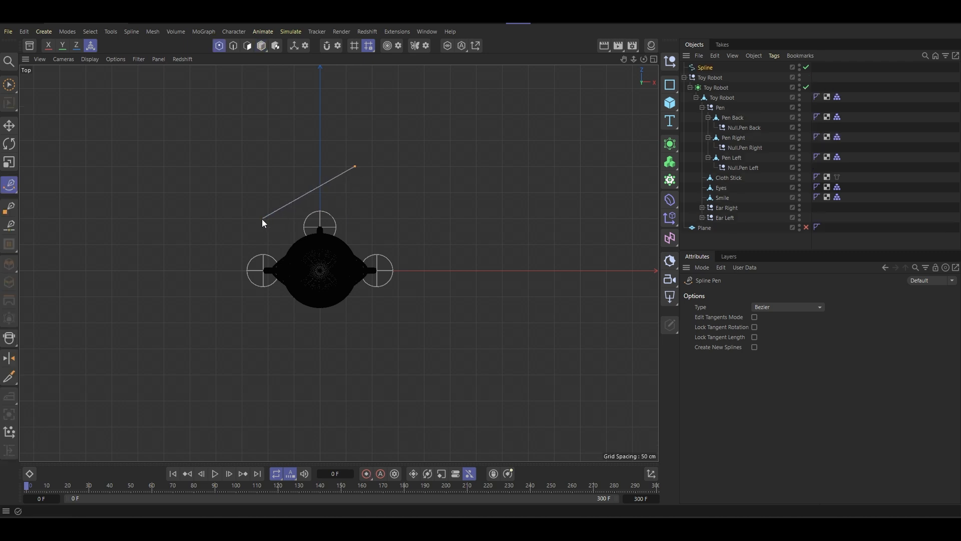
pyautogui.moveTo(256, 223); pyautogui.dragTo(269, 243)
pyautogui.hotkey('ctrl', 'z')
pyautogui.moveTo(379, 258); pyautogui.dragTo(424, 229)
pyautogui.moveTo(239, 202); pyautogui.dragTo(256, 171)
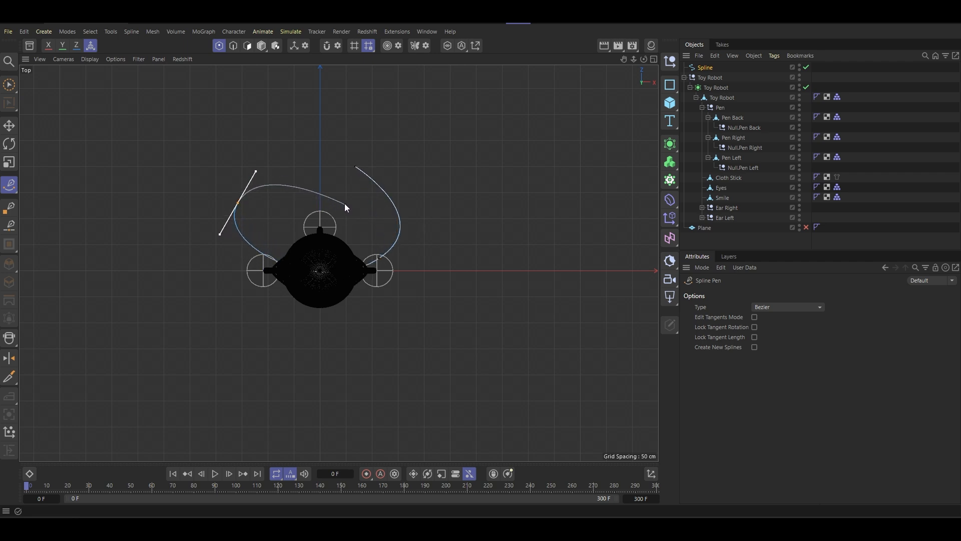
pyautogui.moveTo(338, 197); pyautogui.dragTo(346, 220)
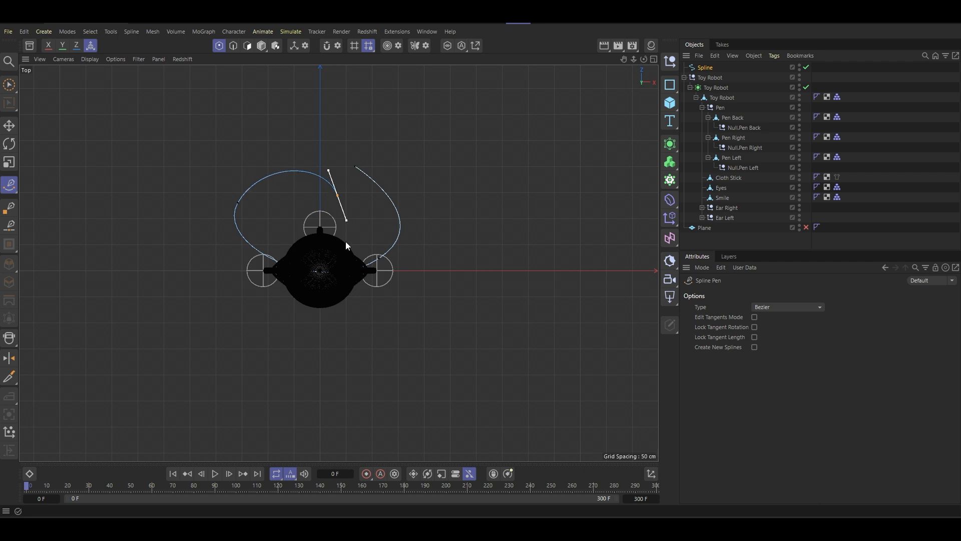
pyautogui.moveTo(245, 315); pyautogui.dragTo(250, 361)
pyautogui.moveTo(404, 318); pyautogui.dragTo(410, 280)
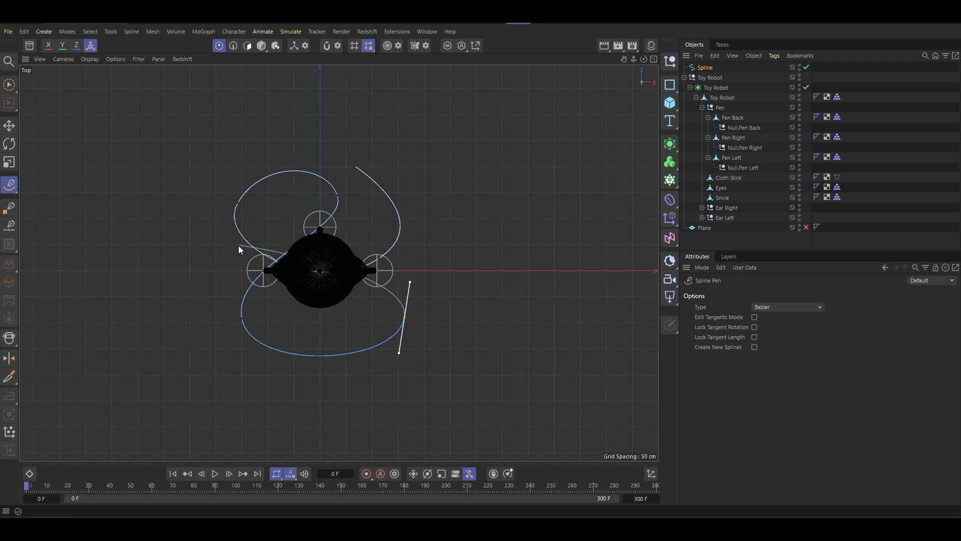
pyautogui.moveTo(258, 157); pyautogui.dragTo(280, 101)
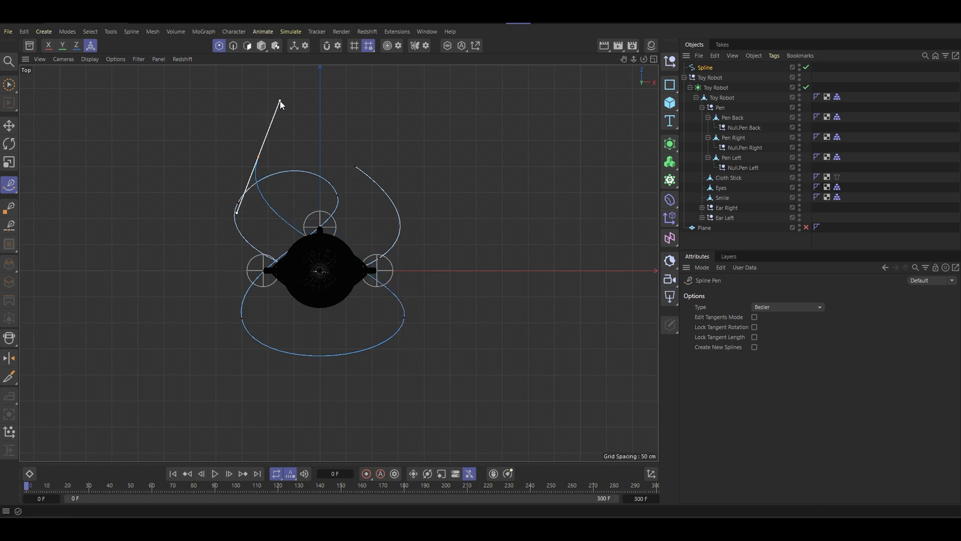
pyautogui.moveTo(418, 173); pyautogui.dragTo(433, 224)
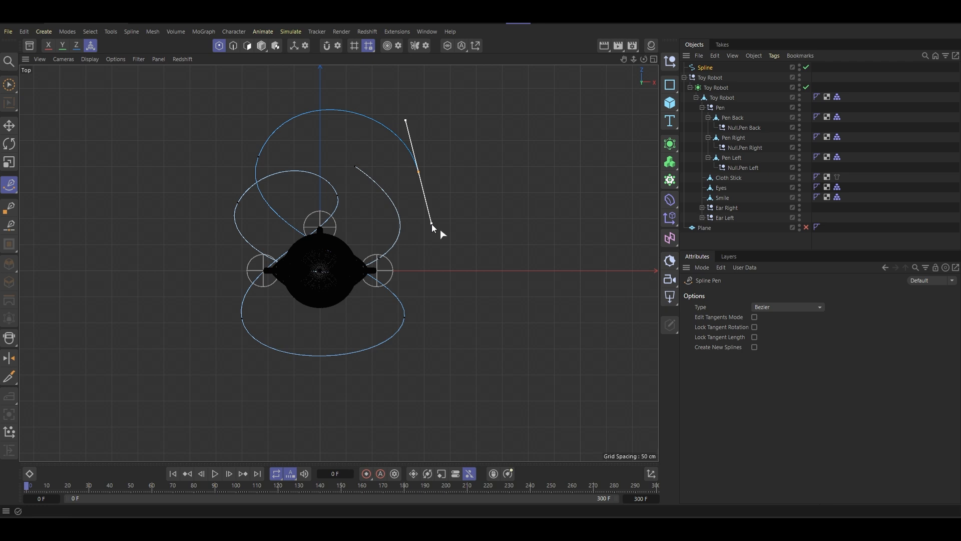
pyautogui.hotkey('ctrl', 'z')
pyautogui.hotkey('ctrl', 'z')
pyautogui.hotkey('ctrl', 'z')
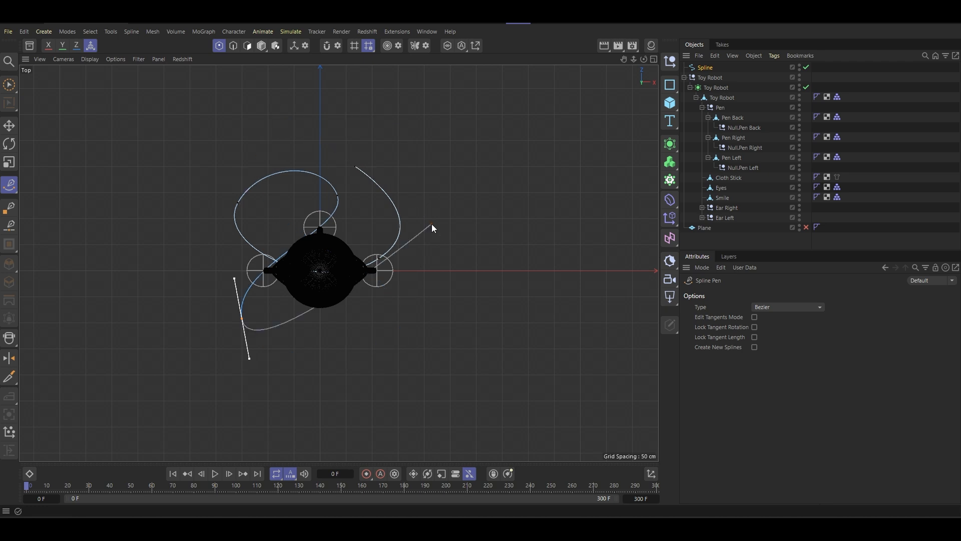
pyautogui.hotkey('ctrl', 'z')
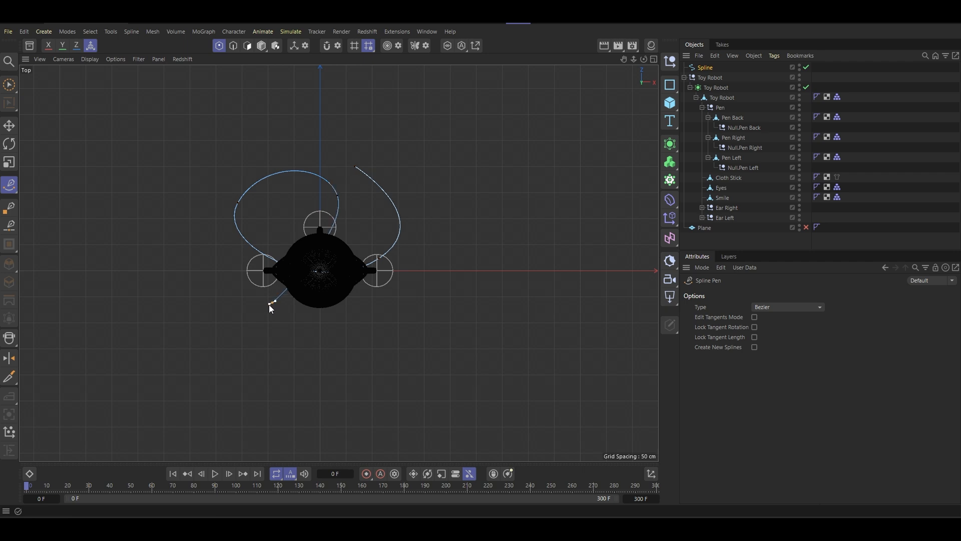
# - Finish the spline with a curved fifth point in front of the robot
pyautogui.moveTo(269, 304); pyautogui.dragTo(198, 323)
pyautogui.hotkey('ctrl', 'z')
pyautogui.moveTo(283, 353); pyautogui.dragTo(235, 351)
pyautogui.hotkey('ctrl', 'z')
pyautogui.moveTo(269, 320); pyautogui.dragTo(201, 309)
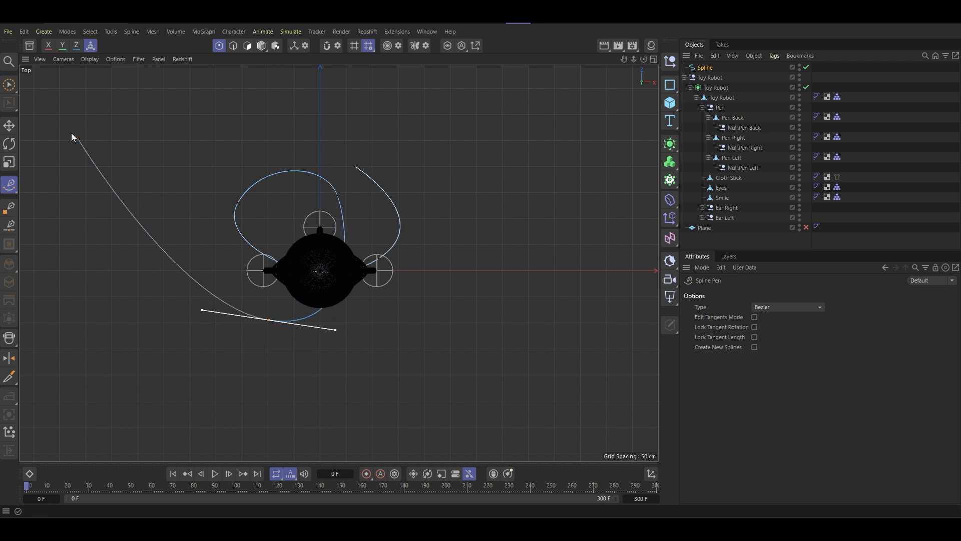
# - Move the spline's fourth point farther out to the side and its front end point slightly outward
pyautogui.press('e')
pyautogui.click(338, 195)
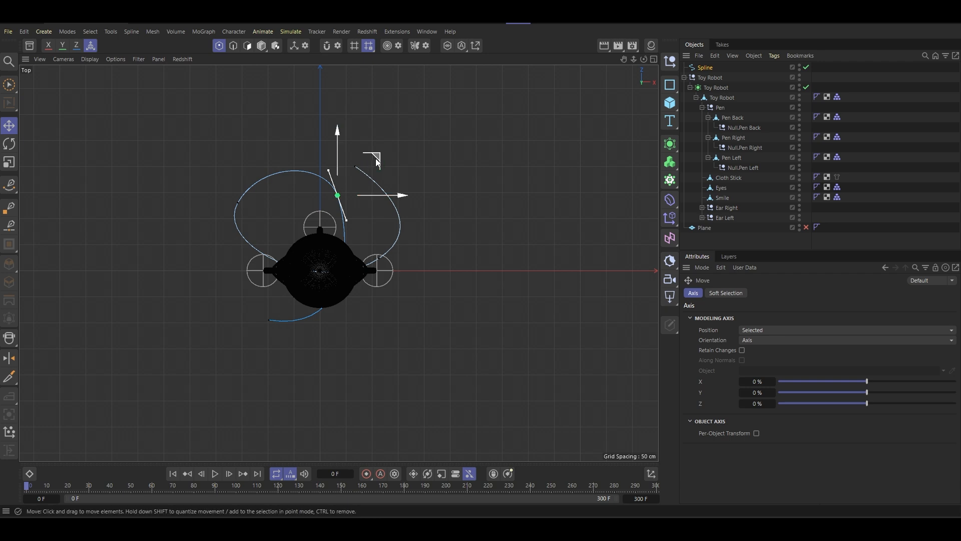
pyautogui.moveTo(376, 161); pyautogui.dragTo(392, 175)
pyautogui.click(270, 321)
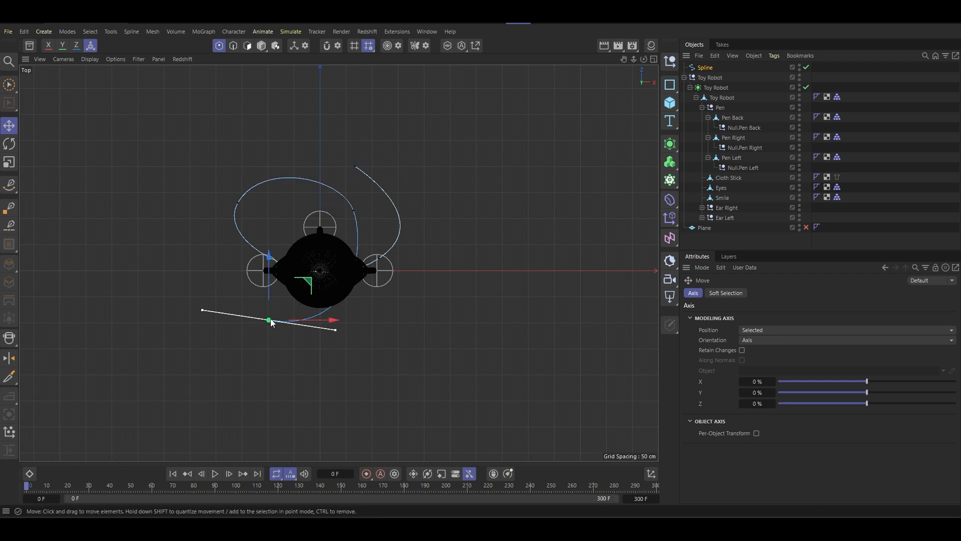
pyautogui.moveTo(305, 282); pyautogui.dragTo(294, 279)
pyautogui.click(354, 209)
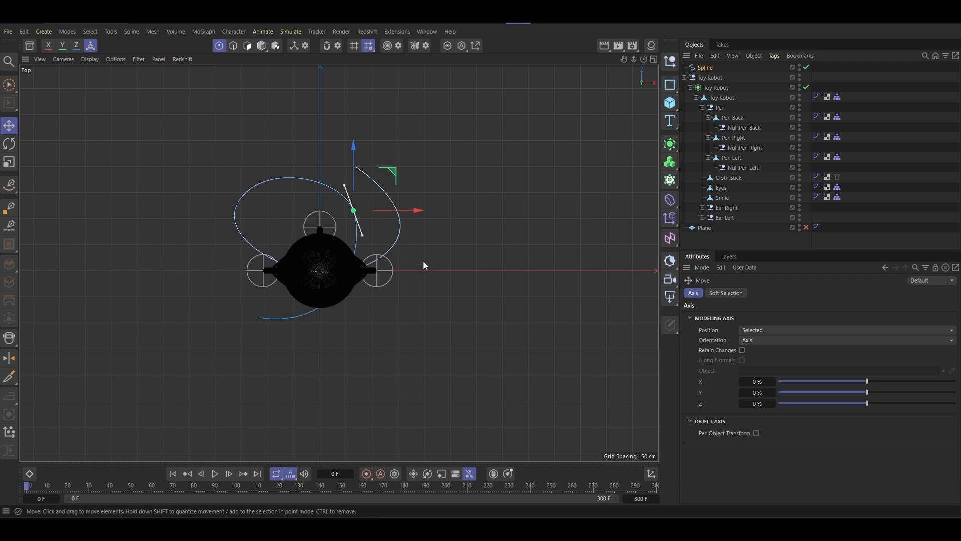
# - Apply soft interpolation to all points of the spline
pyautogui.hotkey('ctrl', 'a')
pyautogui.rightClick(481, 246)
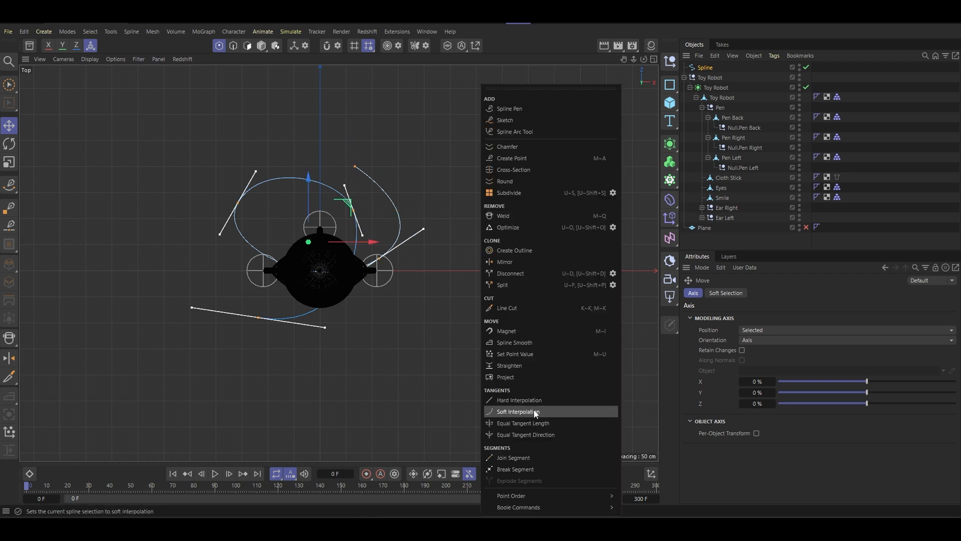
pyautogui.click(533, 411)
pyautogui.scroll(5, 379, 258)
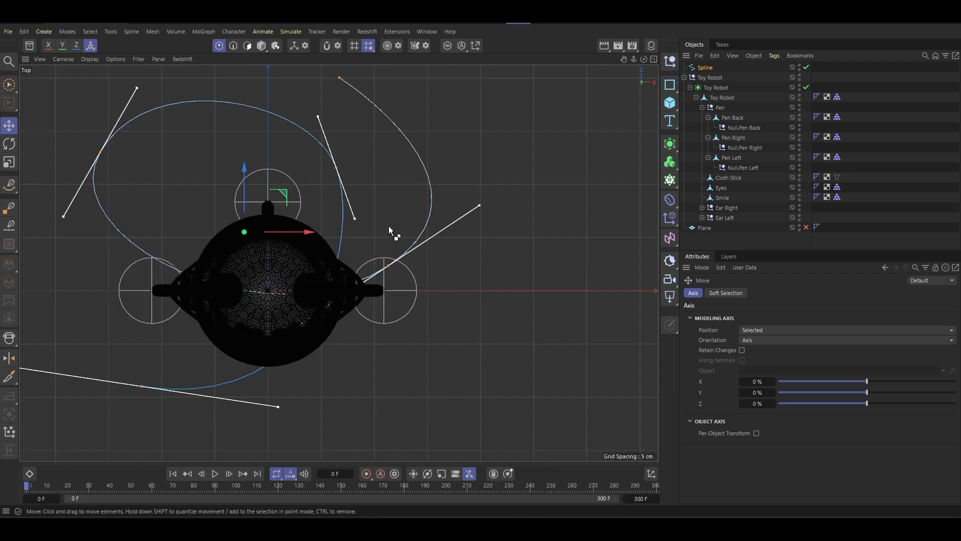
# - Rotate the tangents of the spline's second and fourth points slightly to smooth the curve around the robot
pyautogui.click(388, 268)
pyautogui.scroll(1, 506, 259)
pyautogui.rightClick(507, 259)
pyautogui.click(541, 411)
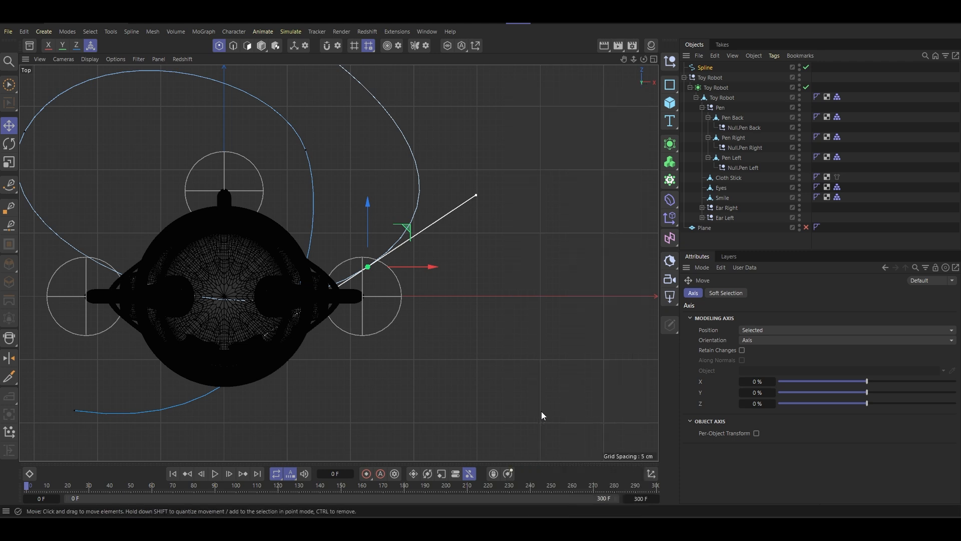
pyautogui.hotkey('ctrl', 'z')
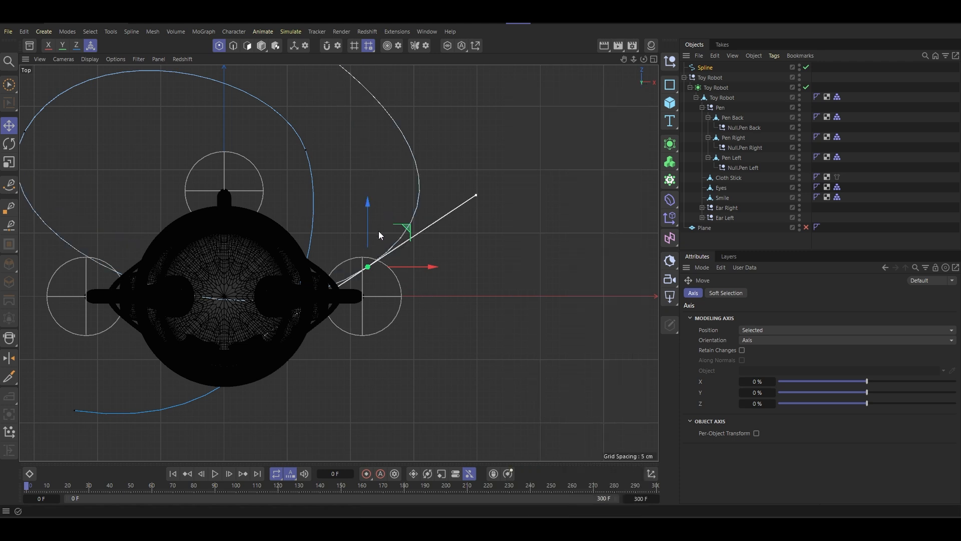
pyautogui.press('r')
pyautogui.moveTo(407, 251); pyautogui.dragTo(399, 239)
pyautogui.click(305, 149)
pyautogui.scroll(-3, 350, 205)
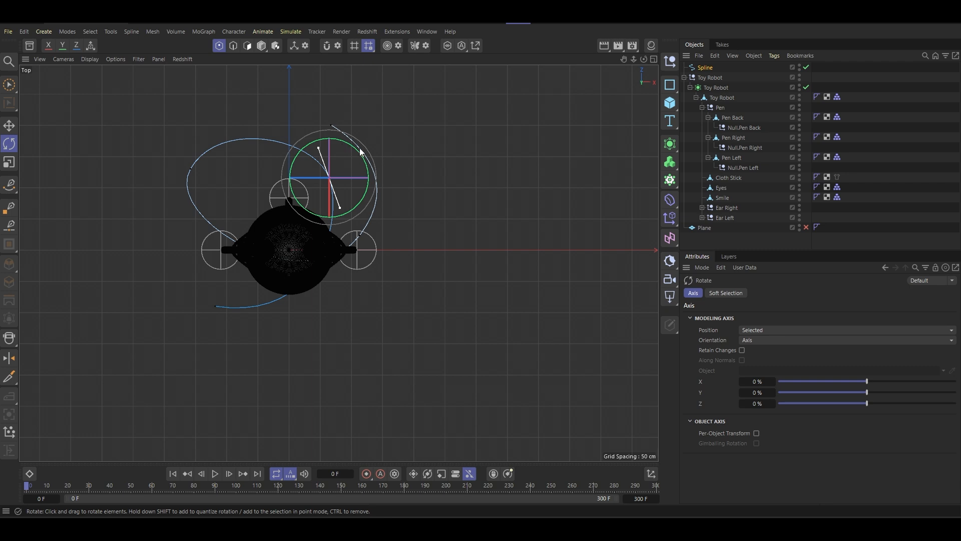
pyautogui.moveTo(361, 151); pyautogui.dragTo(356, 141)
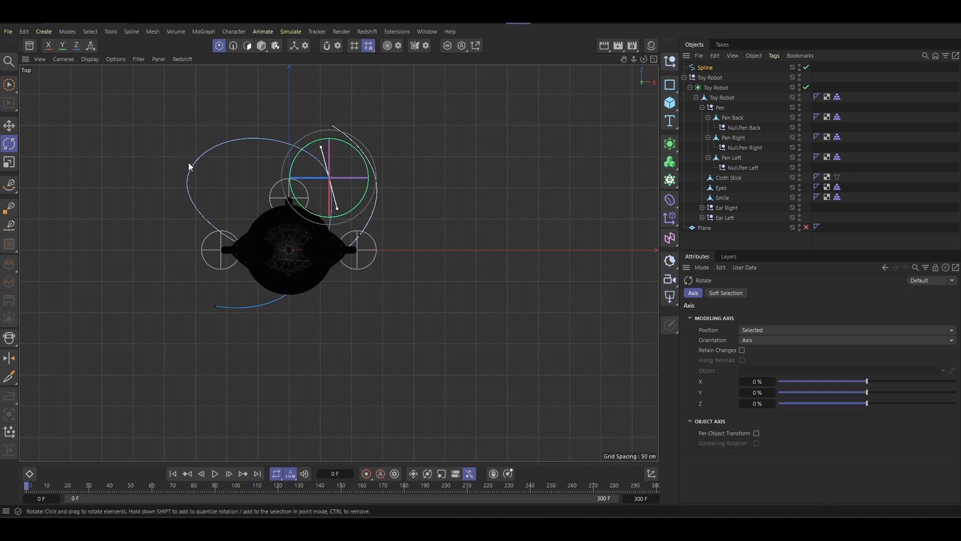
# - Rotate and scale the tangents of the spline's third point and move the point closer to the robot
pyautogui.click(191, 167)
pyautogui.moveTo(230, 155); pyautogui.dragTo(232, 161)
pyautogui.press('t')
pyautogui.moveTo(206, 200); pyautogui.dragTo(422, 166)
pyautogui.press('e')
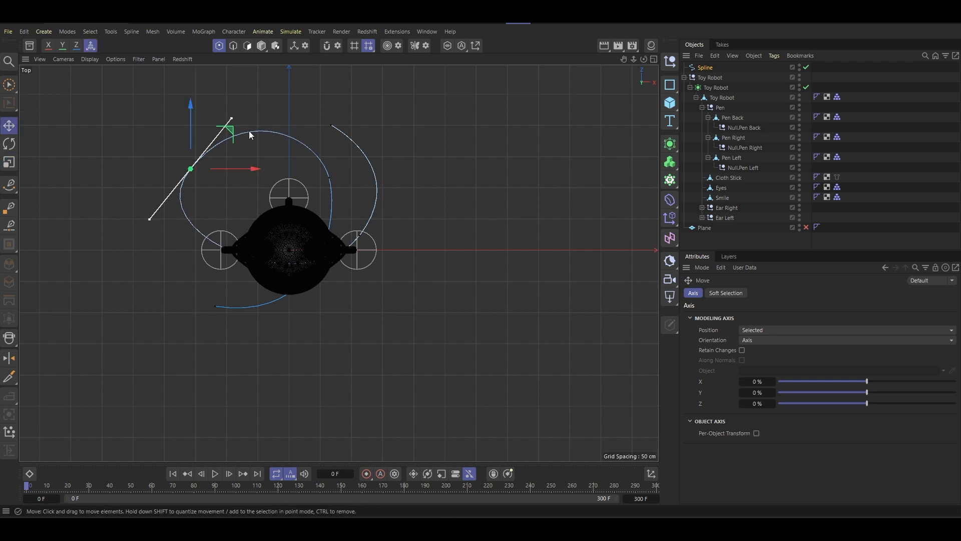
pyautogui.moveTo(250, 135); pyautogui.dragTo(237, 163)
pyautogui.press('r')
pyautogui.click(251, 271)
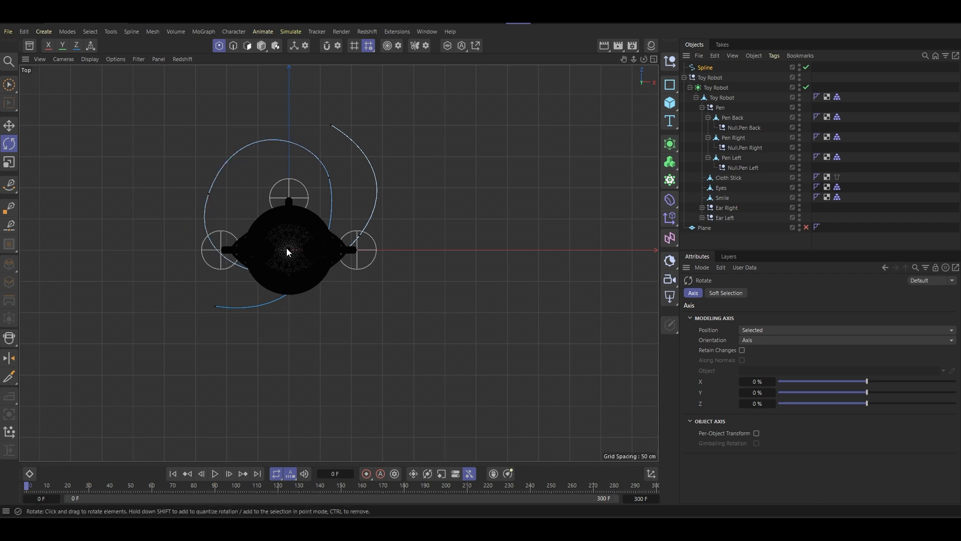
# - In the perspective view, adjust the position of the spline's third point behind the side pen, and deselect it
pyautogui.scroll(10, 280, 270)
pyautogui.middleClick(273, 319)
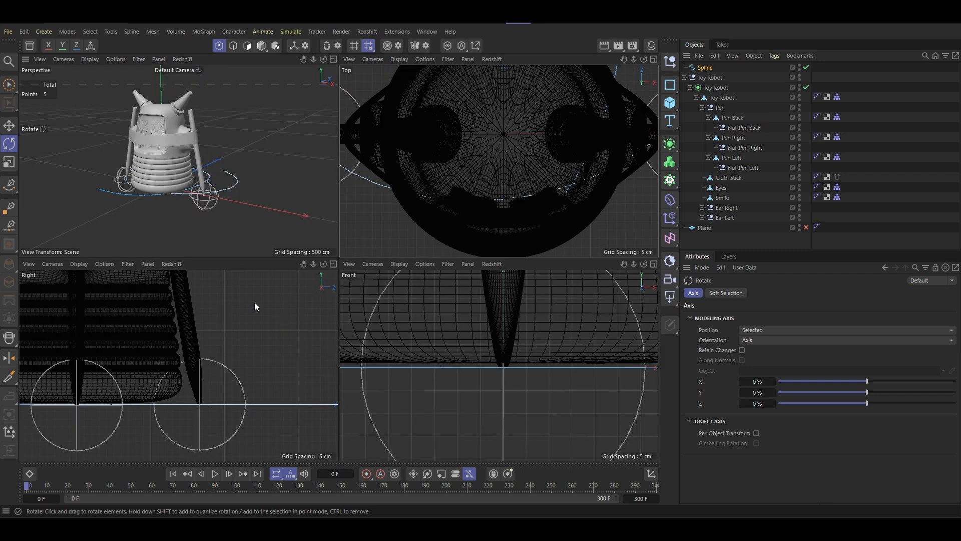
pyautogui.middleClick(217, 197)
pyautogui.keyDown('alt'); pyautogui.moveTo(358, 283); pyautogui.dragTo(442, 287); pyautogui.keyUp('alt')
pyautogui.click(215, 388)
pyautogui.scroll(-3, 229, 368)
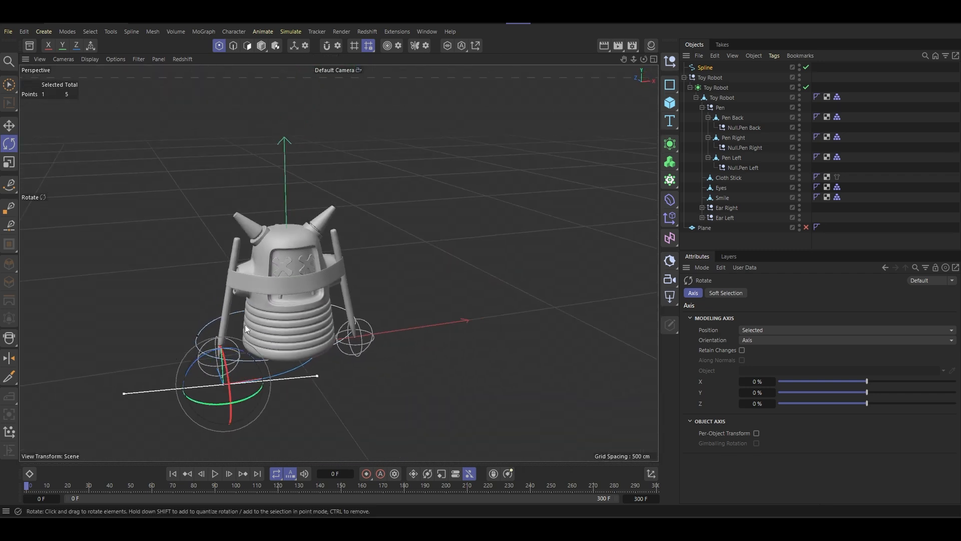
pyautogui.click(11, 126)
pyautogui.keyDown('alt'); pyautogui.moveTo(238, 255); pyautogui.dragTo(399, 325); pyautogui.keyUp('alt')
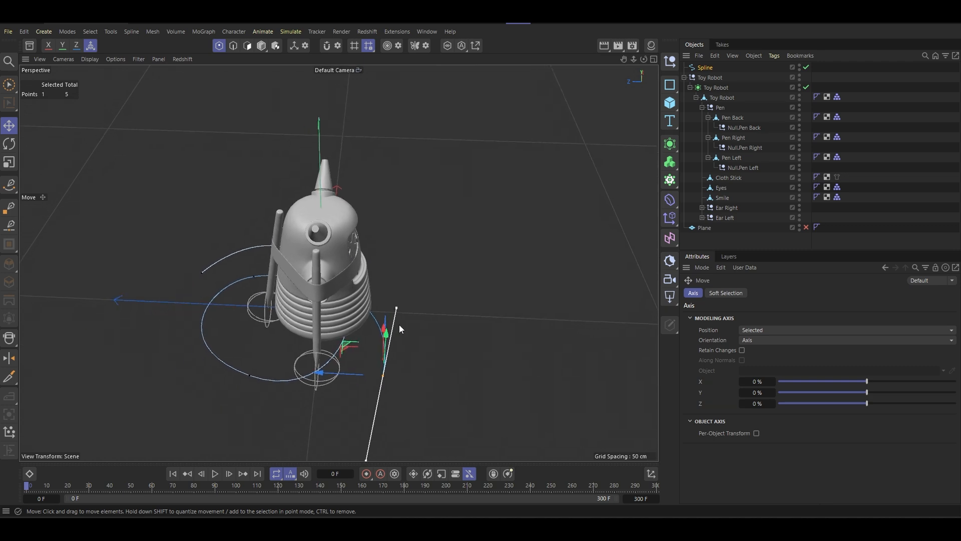
pyautogui.click(250, 376)
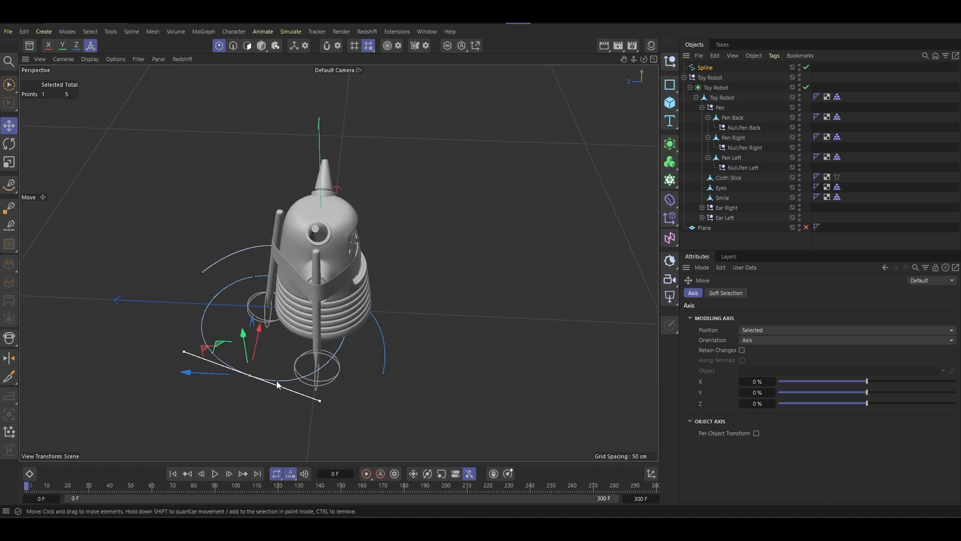
pyautogui.keyDown('alt'); pyautogui.moveTo(210, 364); pyautogui.dragTo(180, 360); pyautogui.keyUp('alt')
pyautogui.click(294, 317)
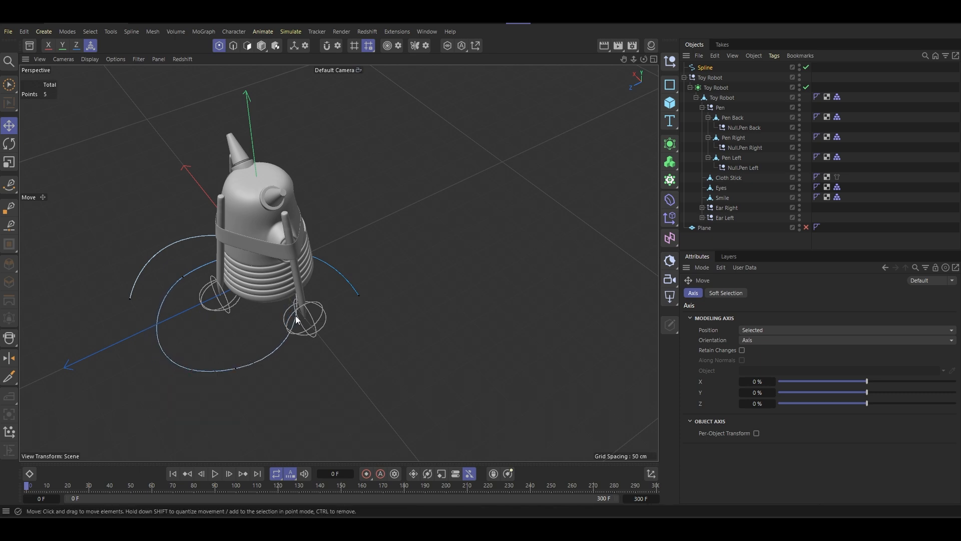
# - Select the spline's start point with Brush Selection and move it along the Z axis toward the robot
pyautogui.scroll(4, 295, 316)
pyautogui.middleClick(306, 316)
pyautogui.middleClick(235, 228)
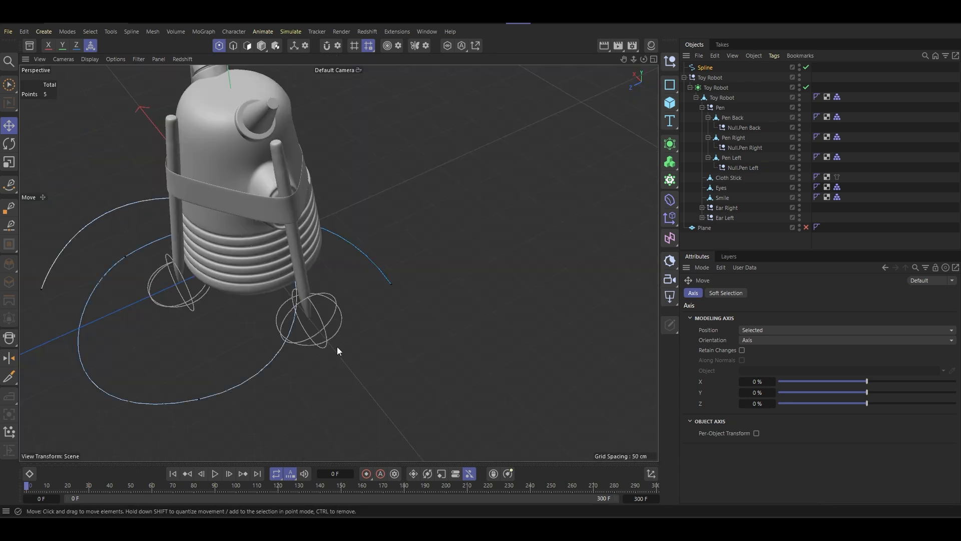
pyautogui.click(16, 91)
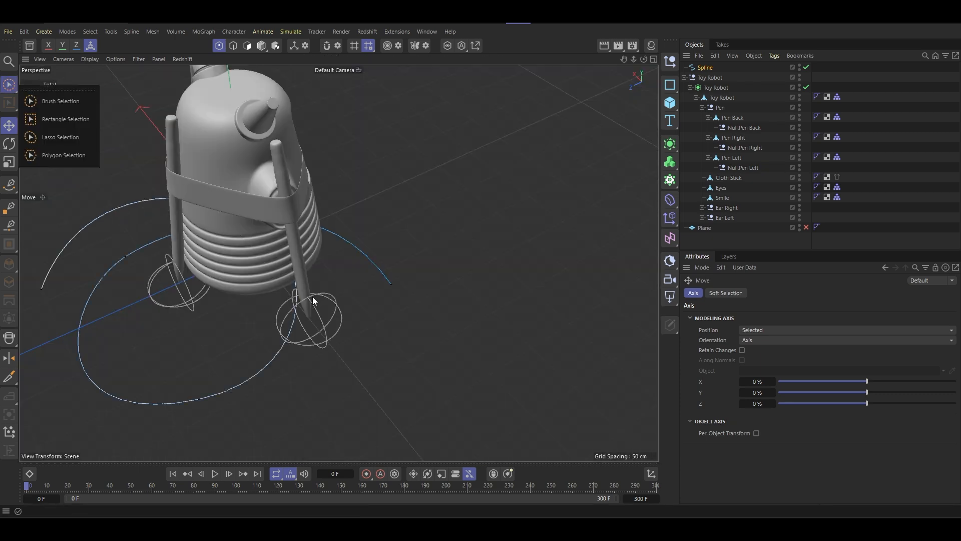
pyautogui.click(70, 101)
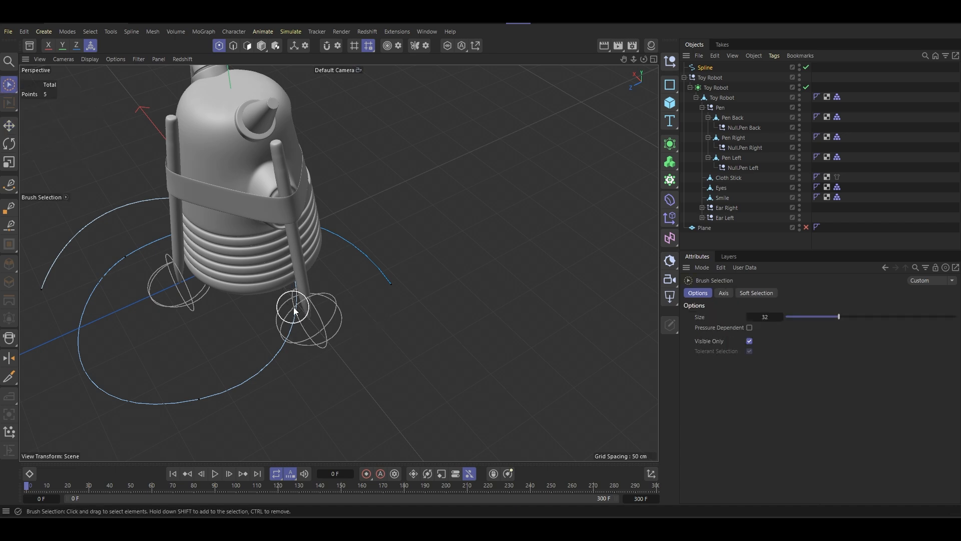
pyautogui.moveTo(273, 353)
pyautogui.keyDown('alt'); pyautogui.mouseDown()
pyautogui.moveTo(305, 329)
pyautogui.moveTo(419, 303)
pyautogui.moveTo(455, 306)
pyautogui.moveTo(211, 355)
pyautogui.moveTo(355, 332)
pyautogui.moveTo(452, 347)
pyautogui.moveTo(461, 378)
pyautogui.moveTo(317, 368)
pyautogui.mouseUp(); pyautogui.keyUp('alt')
pyautogui.click(300, 336)
pyautogui.click(475, 346)
pyautogui.moveTo(385, 378); pyautogui.dragTo(346, 384)
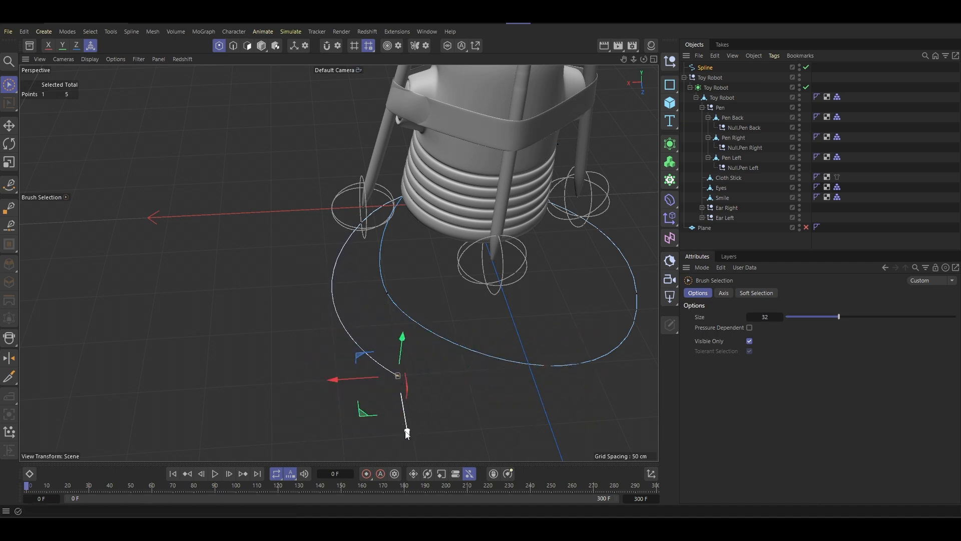
pyautogui.moveTo(408, 433); pyautogui.dragTo(398, 389)
# - Move the spline's end point in front of the robot inward along the X axis
pyautogui.keyDown('alt'); pyautogui.moveTo(380, 272); pyautogui.dragTo(410, 296); pyautogui.keyUp('alt')
pyautogui.click(107, 347)
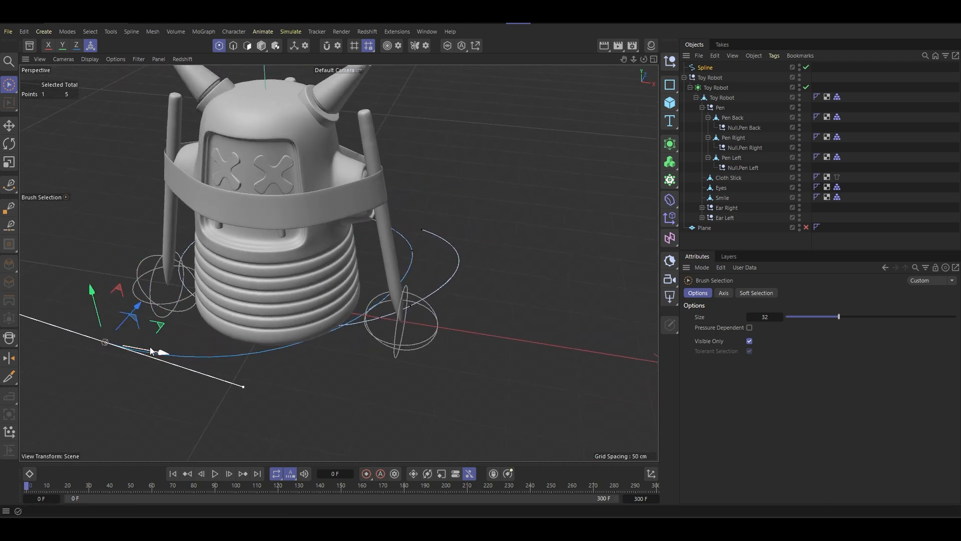
pyautogui.moveTo(149, 347); pyautogui.dragTo(195, 354)
# - Apply soft interpolation to the spline's fourth point, on the inner curve beside the robot
pyautogui.keyDown('alt'); pyautogui.moveTo(262, 325); pyautogui.dragTo(450, 312); pyautogui.keyUp('alt')
pyautogui.click(417, 296)
pyautogui.scroll(3, 424, 302)
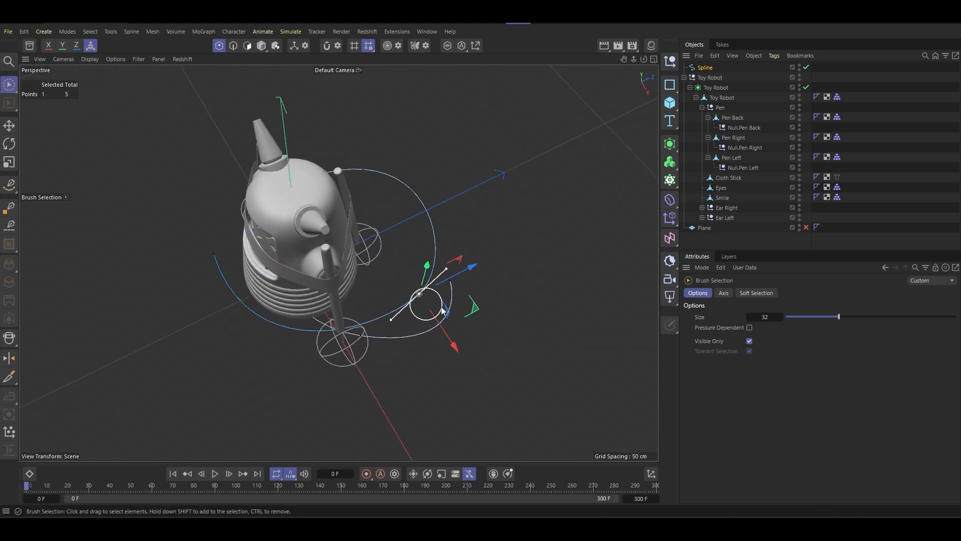
pyautogui.rightClick(520, 295)
pyautogui.click(555, 410)
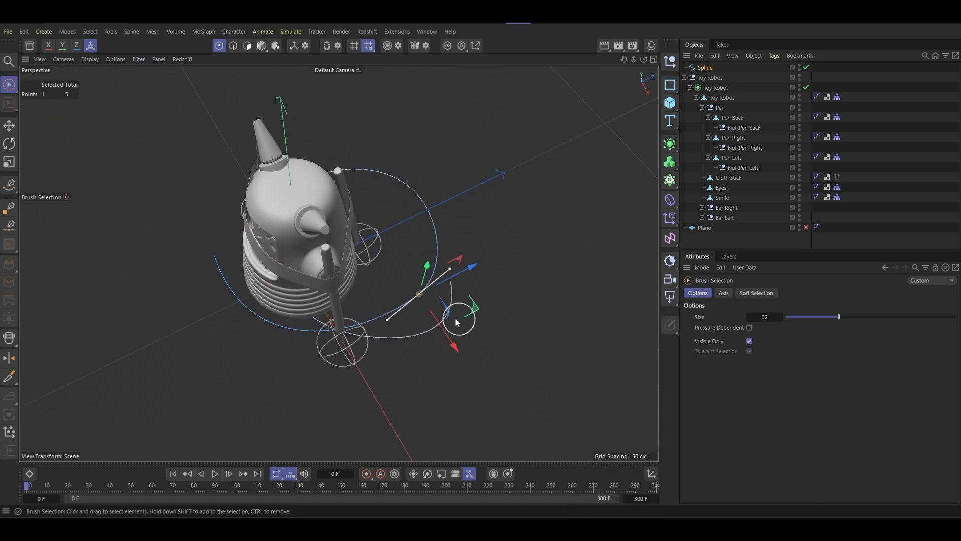
# - Apply soft interpolation to the spline point beneath the tip of the side pen
pyautogui.click(357, 341)
pyautogui.rightClick(450, 375)
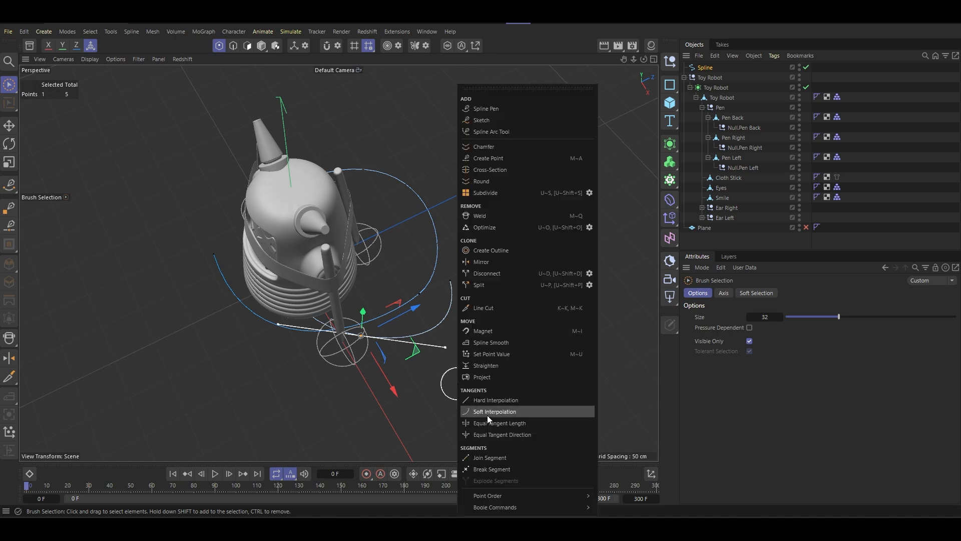
pyautogui.click(507, 414)
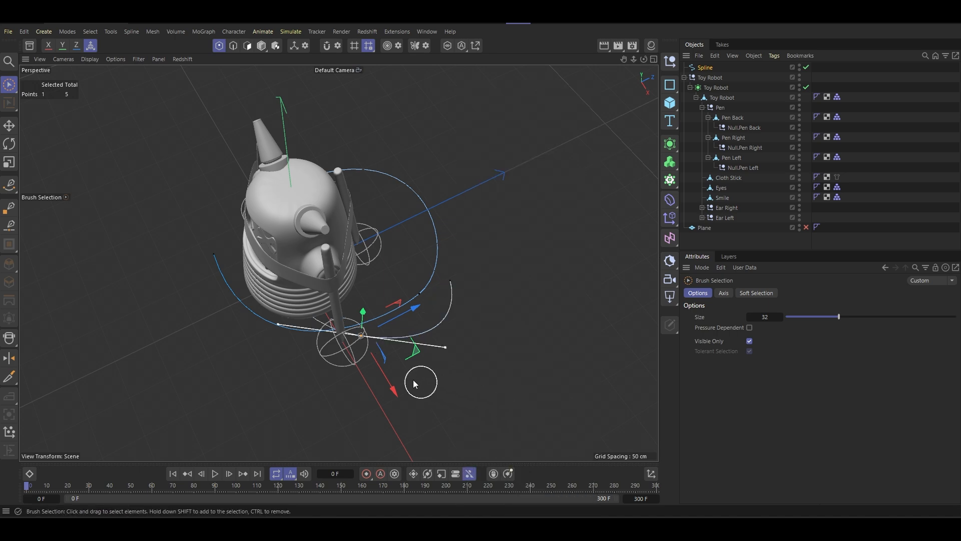
# - Select the spline point on the outer curve behind the side pen and move it inward along the X axis
pyautogui.keyDown('alt'); pyautogui.moveTo(421, 383); pyautogui.dragTo(193, 374); pyautogui.keyUp('alt')
pyautogui.click(179, 405)
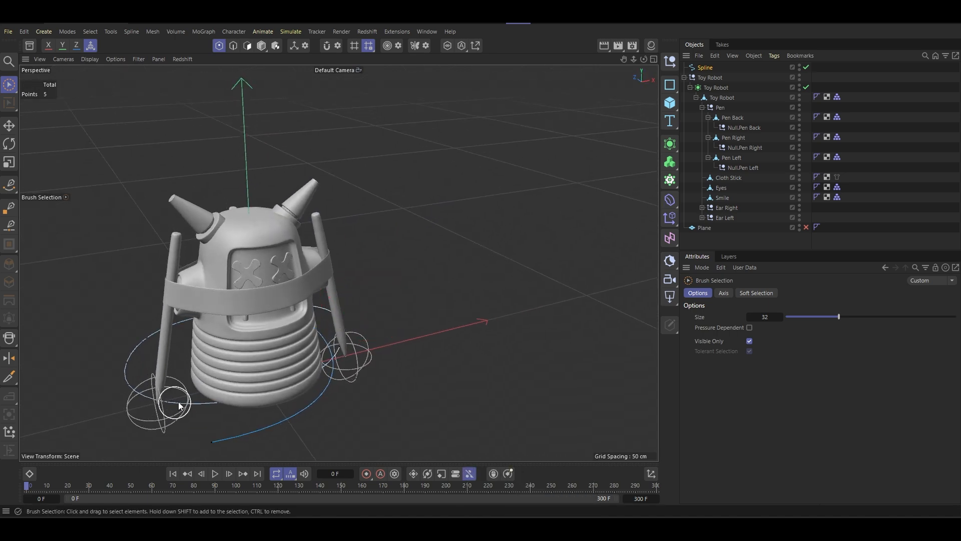
pyautogui.click(133, 367)
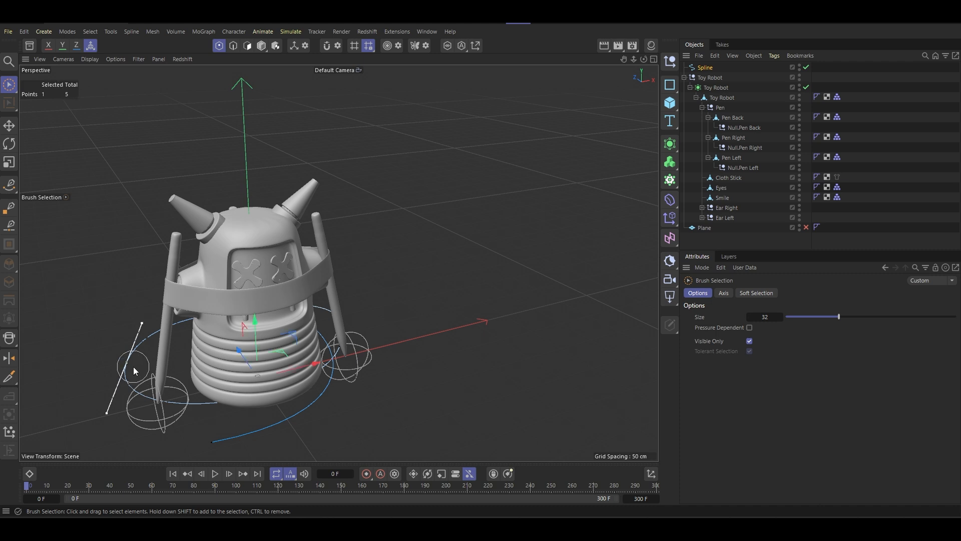
pyautogui.moveTo(133, 367)
pyautogui.keyDown('alt'); pyautogui.mouseDown()
pyautogui.moveTo(244, 386)
pyautogui.moveTo(321, 353)
pyautogui.mouseUp(); pyautogui.keyUp('alt')
pyautogui.keyDown('alt'); pyautogui.moveTo(319, 350); pyautogui.dragTo(322, 351, button='middle'); pyautogui.keyUp('alt')
pyautogui.moveTo(131, 405); pyautogui.dragTo(167, 406)
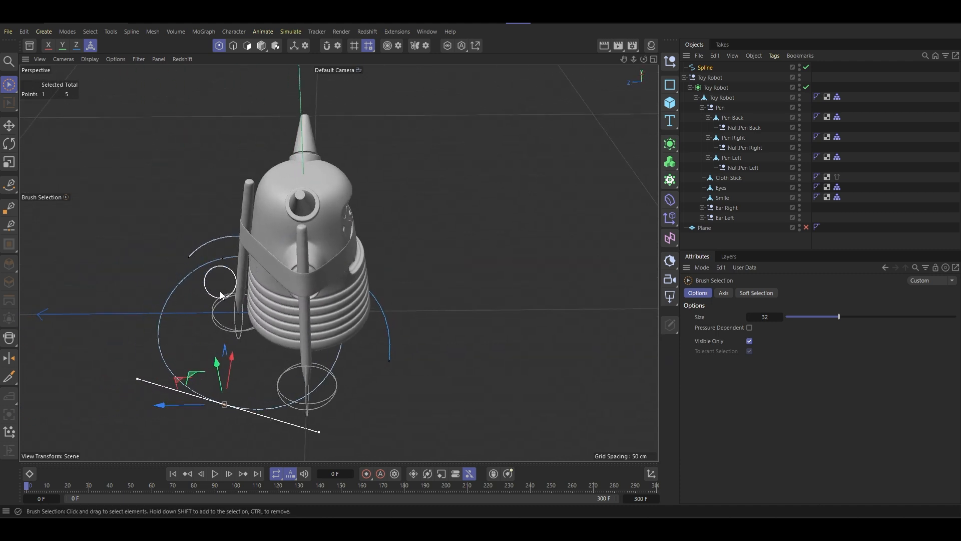
pyautogui.moveTo(251, 384)
pyautogui.keyDown('alt'); pyautogui.mouseDown()
pyautogui.moveTo(269, 413)
pyautogui.moveTo(236, 399)
pyautogui.mouseUp(); pyautogui.keyUp('alt')
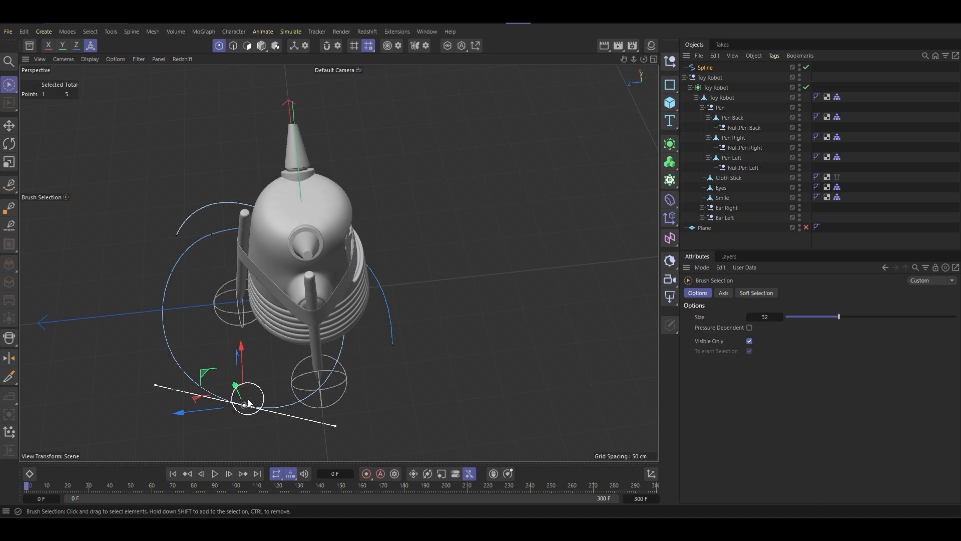
pyautogui.press('t')
pyautogui.keyDown('alt'); pyautogui.moveTo(240, 432); pyautogui.dragTo(410, 281); pyautogui.keyUp('alt')
pyautogui.click(12, 131)
pyautogui.keyDown('alt'); pyautogui.moveTo(207, 270); pyautogui.dragTo(344, 233, button='middle'); pyautogui.keyUp('alt')
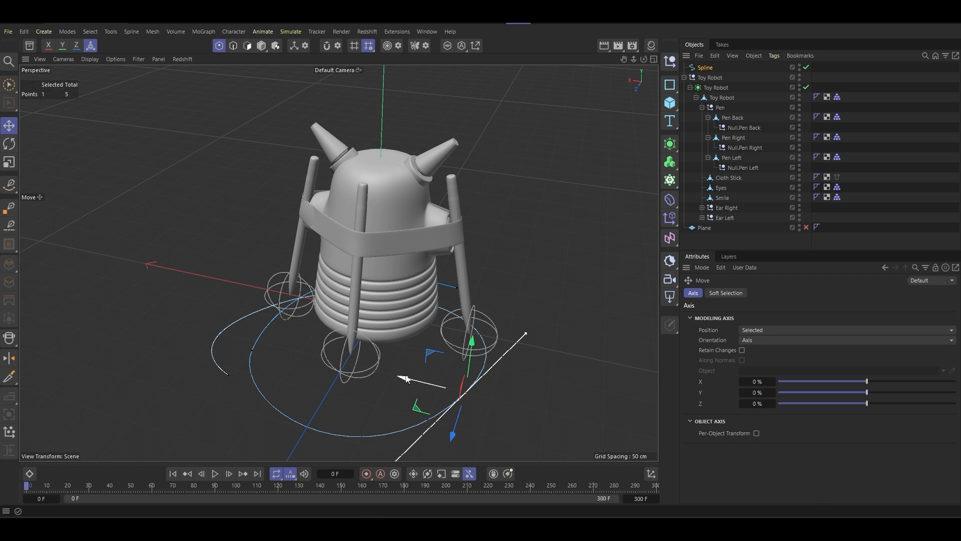
pyautogui.moveTo(406, 377); pyautogui.dragTo(315, 375)
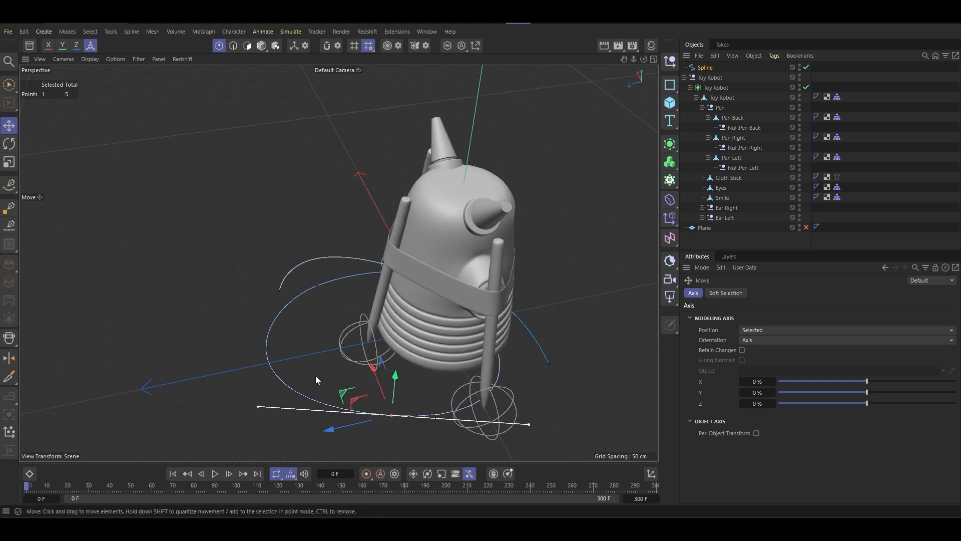
# - Scale and rotate the selected outer point's tangents, and check the whole spline in Model mode
pyautogui.press('t')
pyautogui.moveTo(331, 432); pyautogui.dragTo(384, 453)
pyautogui.press('r')
pyautogui.keyDown('alt'); pyautogui.moveTo(410, 338); pyautogui.dragTo(296, 239); pyautogui.keyUp('alt')
pyautogui.click(261, 45)
pyautogui.middleClick(296, 240)
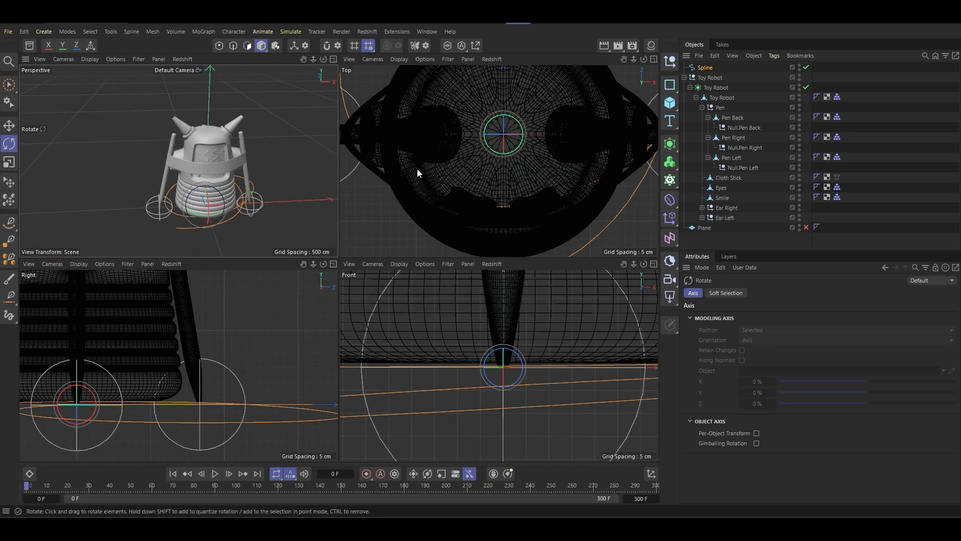
pyautogui.middleClick(272, 213)
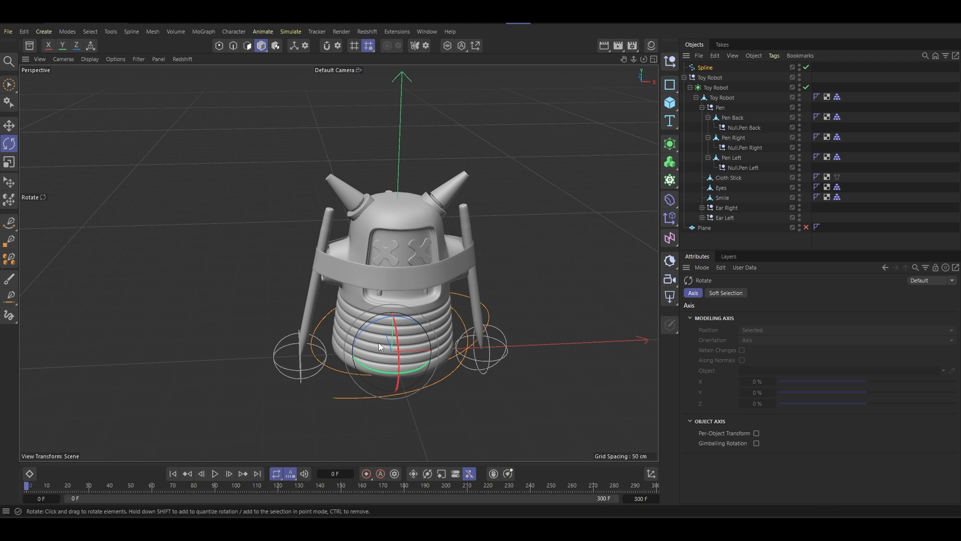
pyautogui.moveTo(384, 374); pyautogui.dragTo(388, 340)
# - Delete the existing spiral spline and bring up the top view
pyautogui.click(706, 67)
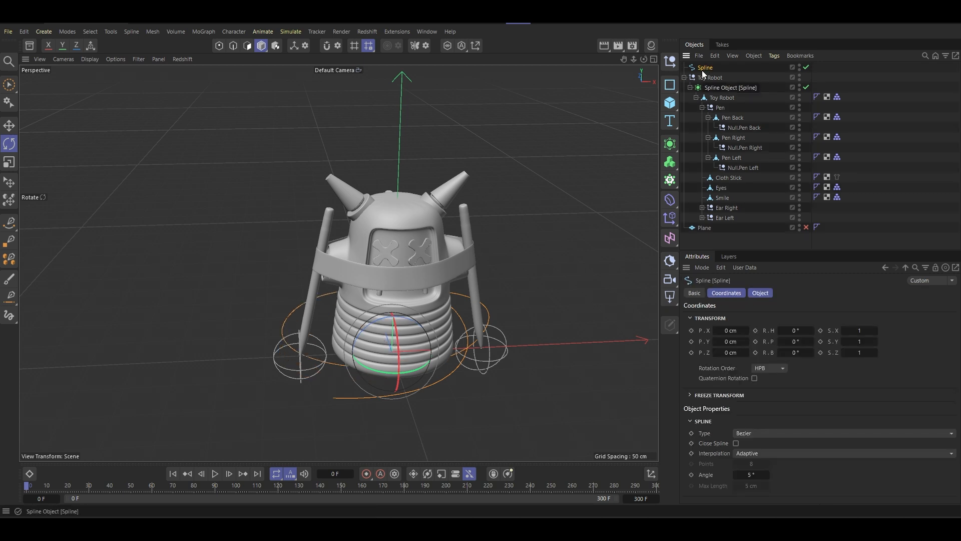
pyautogui.press('Delete')
pyautogui.middleClick(462, 230)
pyautogui.middleClick(447, 200)
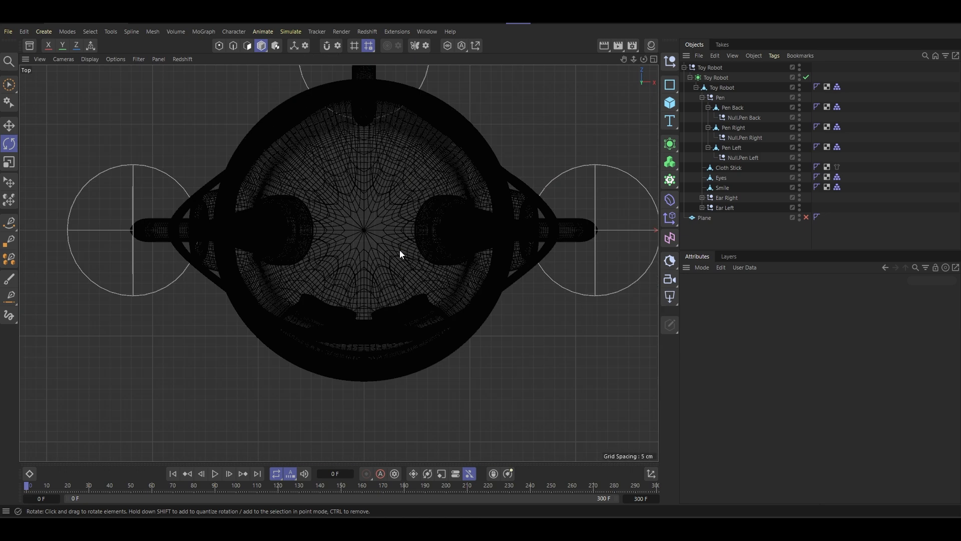
# - Draw a looping nine-point Bezier spline around the robot with the Spline Pen, starting in front and ending beside a side pen
pyautogui.scroll(-5, 399, 253)
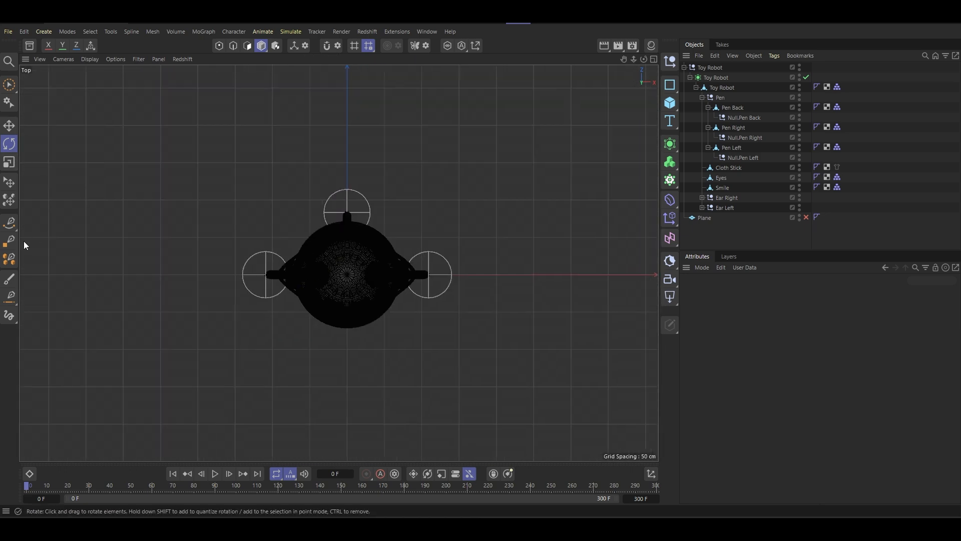
pyautogui.click(12, 226)
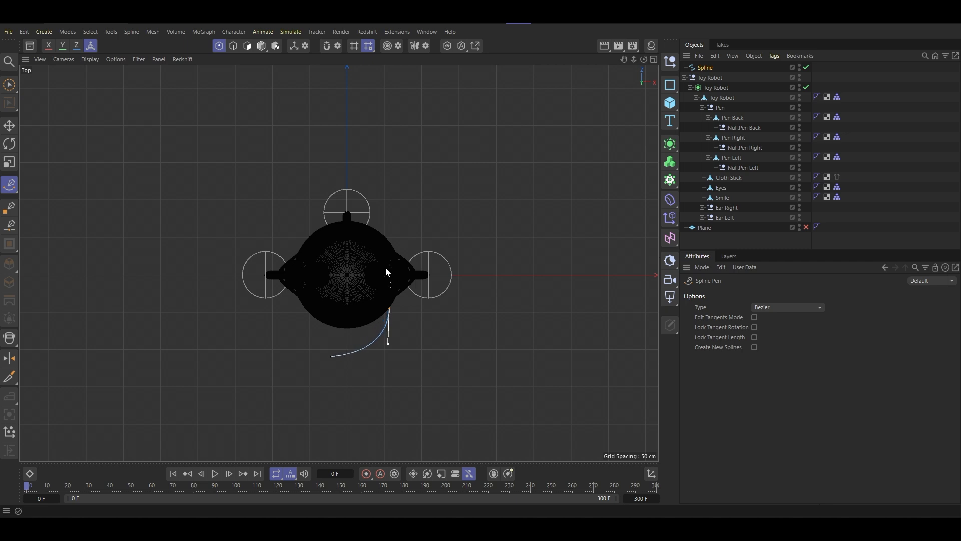
pyautogui.moveTo(289, 220); pyautogui.dragTo(278, 184)
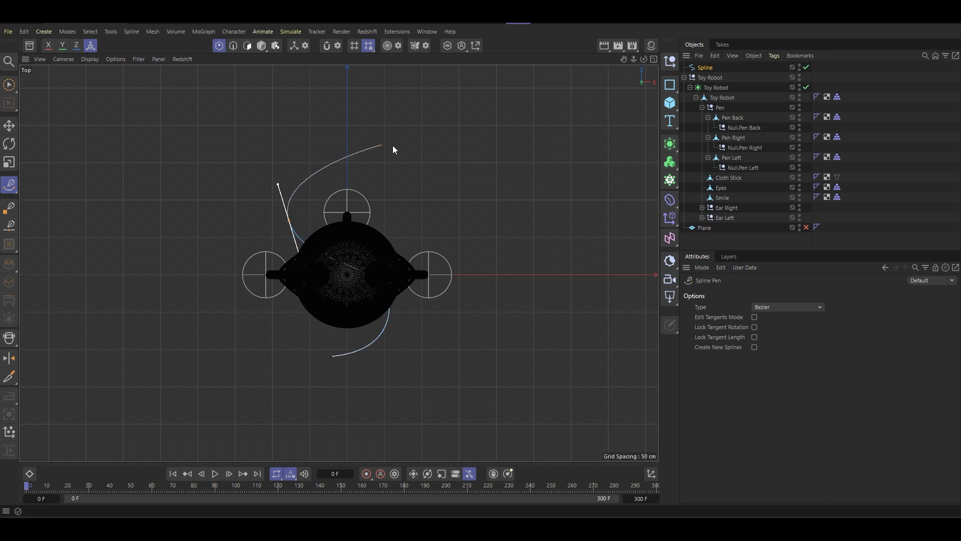
pyautogui.moveTo(419, 155); pyautogui.dragTo(420, 156)
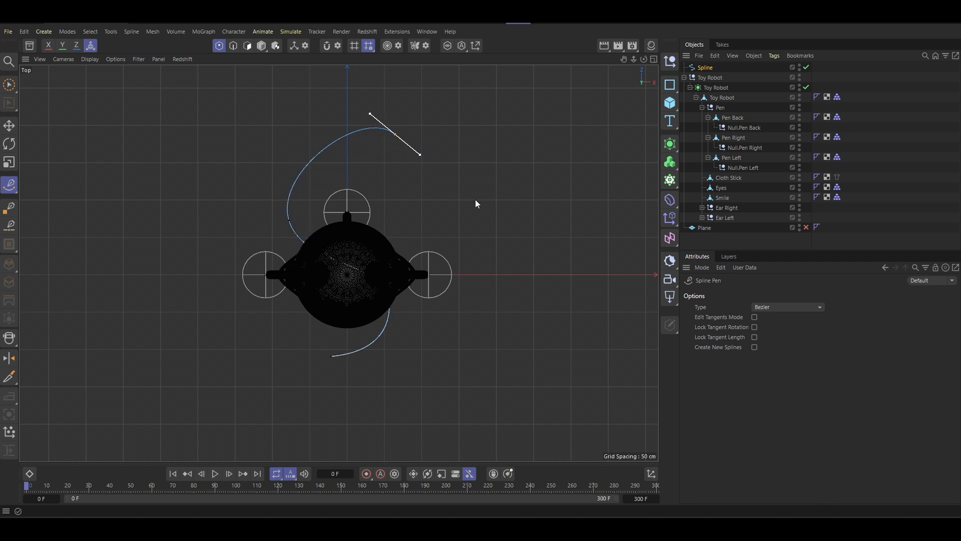
pyautogui.moveTo(456, 260); pyautogui.dragTo(461, 293)
pyautogui.hotkey('ctrl', 'z')
pyautogui.moveTo(258, 154); pyautogui.dragTo(213, 161)
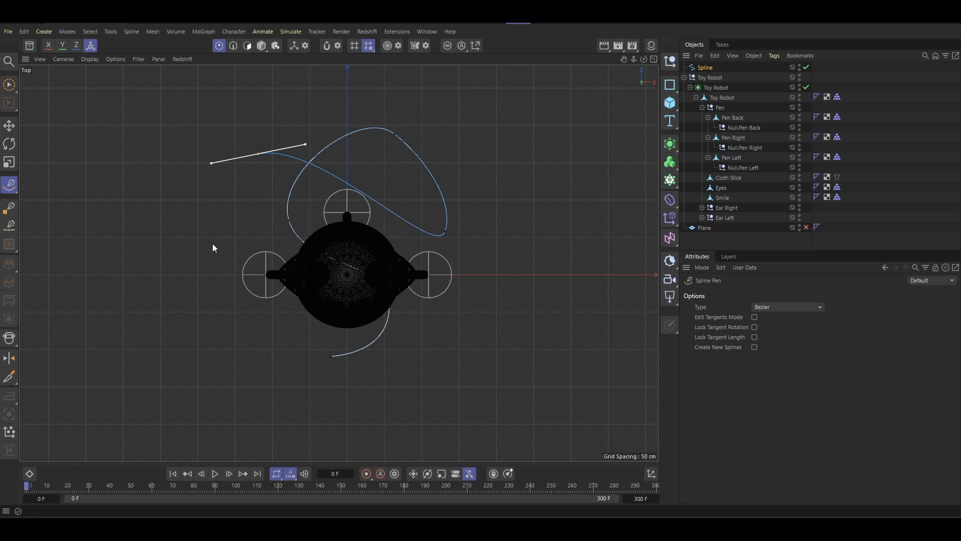
pyautogui.moveTo(295, 320); pyautogui.dragTo(354, 309)
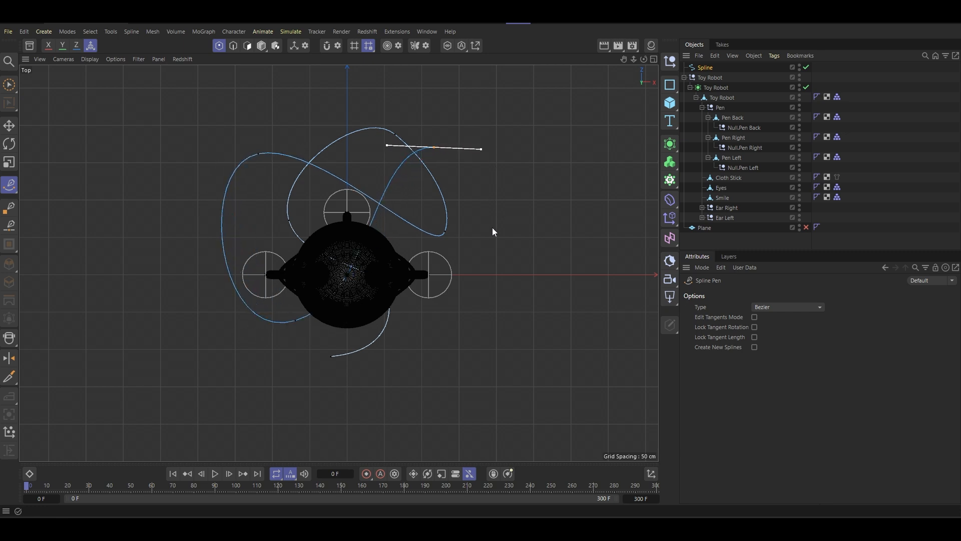
pyautogui.click(480, 285)
# - With Brush Selection reduced to size 17, apply soft interpolation to the new spline's fifth point in the perspective view
pyautogui.click(12, 94)
pyautogui.middleClick(276, 194)
pyautogui.middleClick(213, 162)
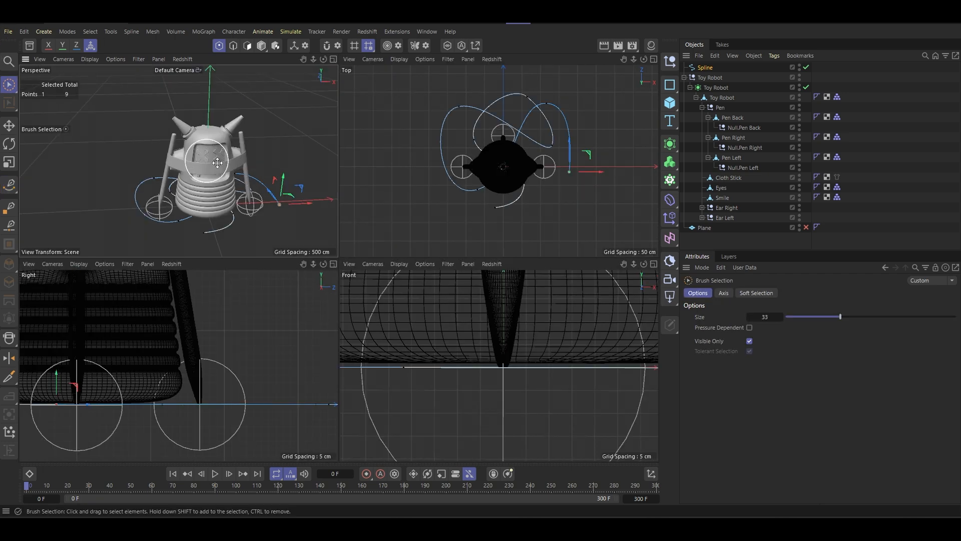
pyautogui.middleClick(233, 191)
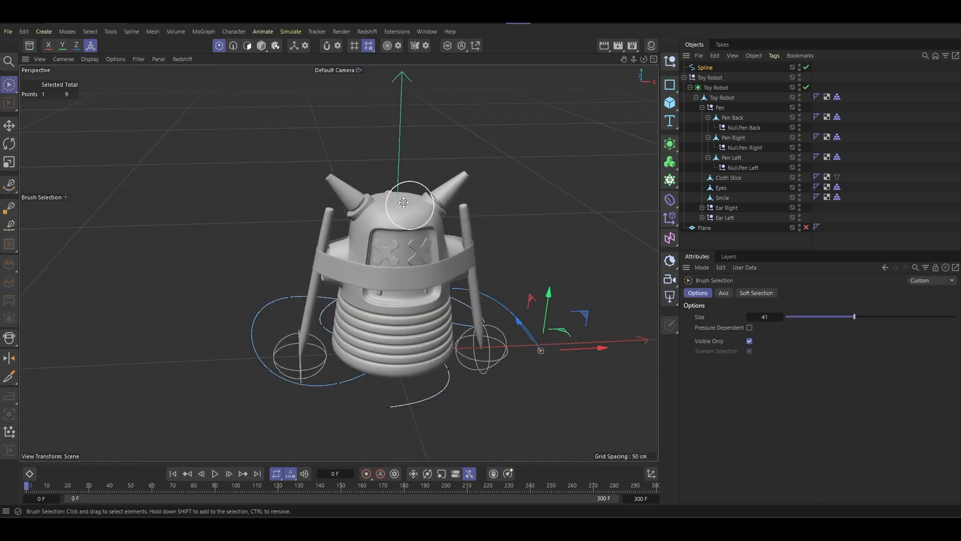
pyautogui.moveTo(404, 202); pyautogui.dragTo(237, 237, button='middle')
pyautogui.moveTo(231, 237)
pyautogui.keyDown('alt'); pyautogui.mouseDown()
pyautogui.moveTo(380, 280)
pyautogui.moveTo(557, 288)
pyautogui.moveTo(585, 275)
pyautogui.moveTo(379, 252)
pyautogui.moveTo(315, 283)
pyautogui.mouseUp(); pyautogui.keyUp('alt')
pyautogui.rightClick(401, 394)
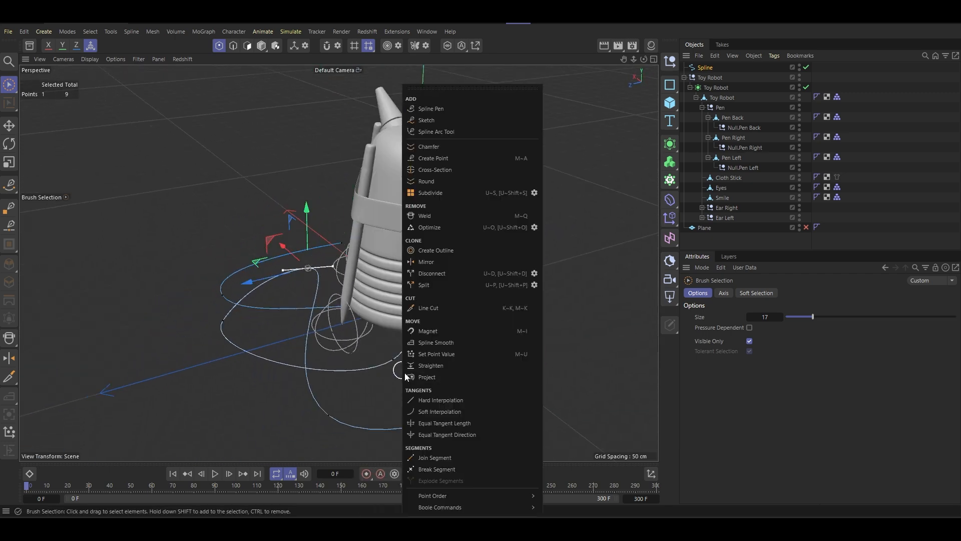
pyautogui.click(446, 419)
# - Apply soft interpolation to the spline's fourth point and to its second-to-last point, both on the curves behind the robot
pyautogui.click(222, 325)
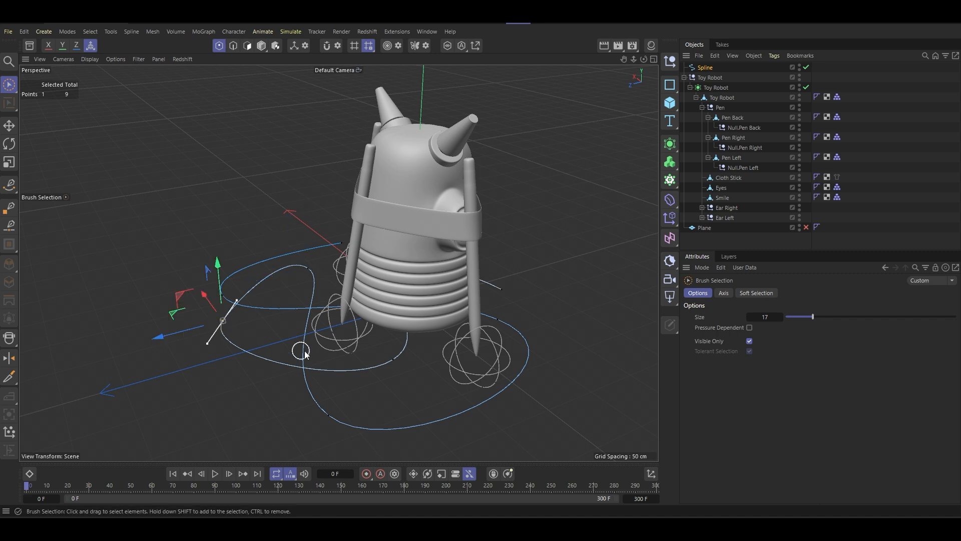
pyautogui.rightClick(303, 351)
pyautogui.click(344, 411)
pyautogui.keyDown('alt'); pyautogui.moveTo(309, 316); pyautogui.dragTo(310, 346); pyautogui.keyUp('alt')
pyautogui.click(160, 370)
pyautogui.rightClick(291, 345)
pyautogui.click(335, 411)
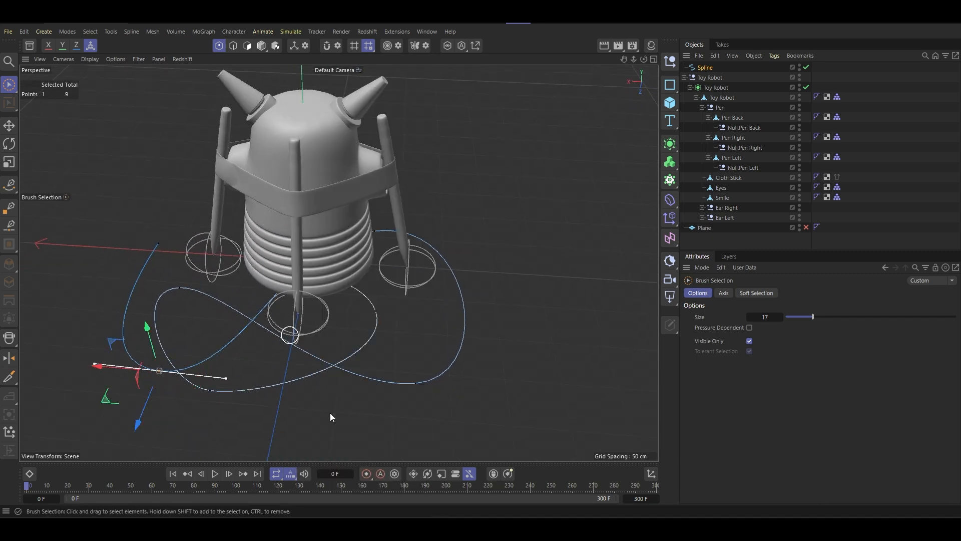
# - Apply soft interpolation to the spline's third point beside the back pen and to its sixth point on the outer loop
pyautogui.click(380, 317)
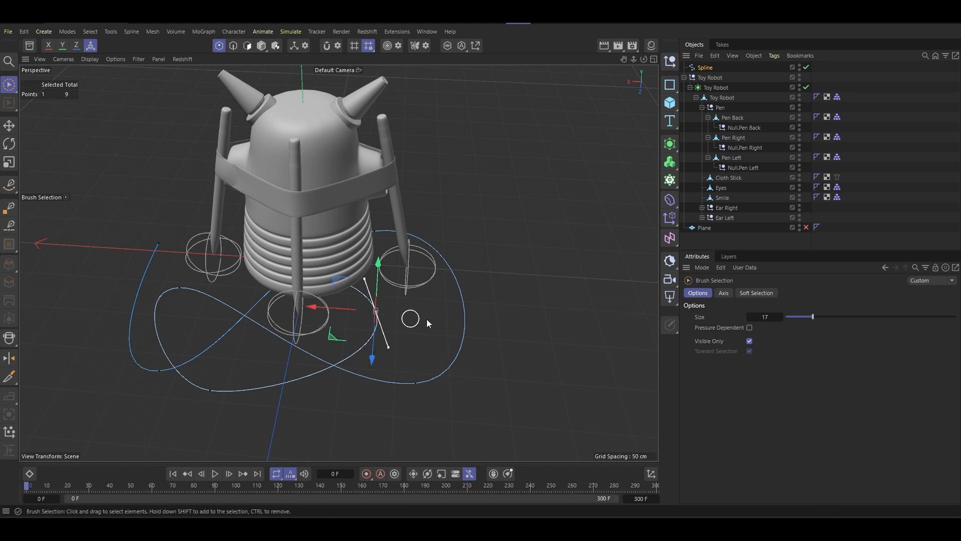
pyautogui.rightClick(466, 303)
pyautogui.click(494, 408)
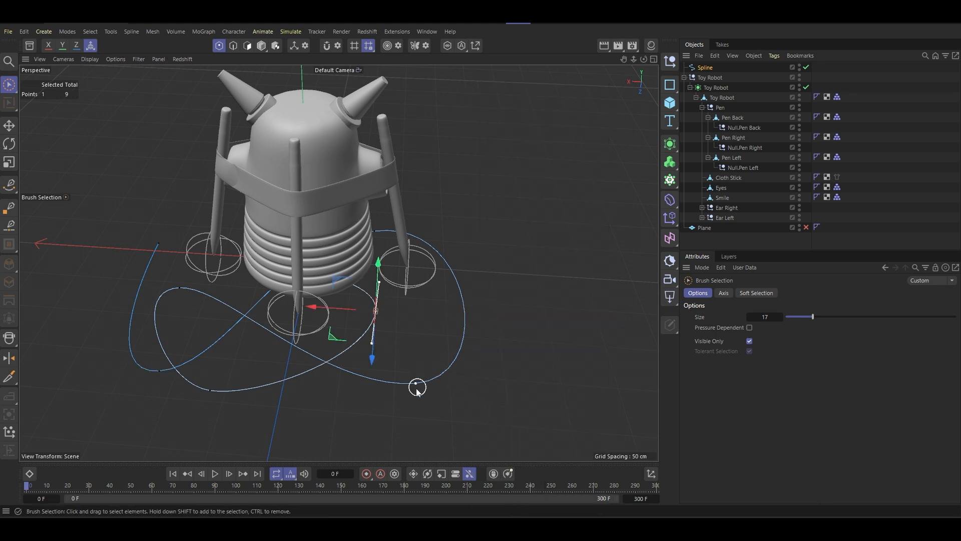
pyautogui.click(416, 384)
pyautogui.rightClick(536, 333)
pyautogui.click(582, 414)
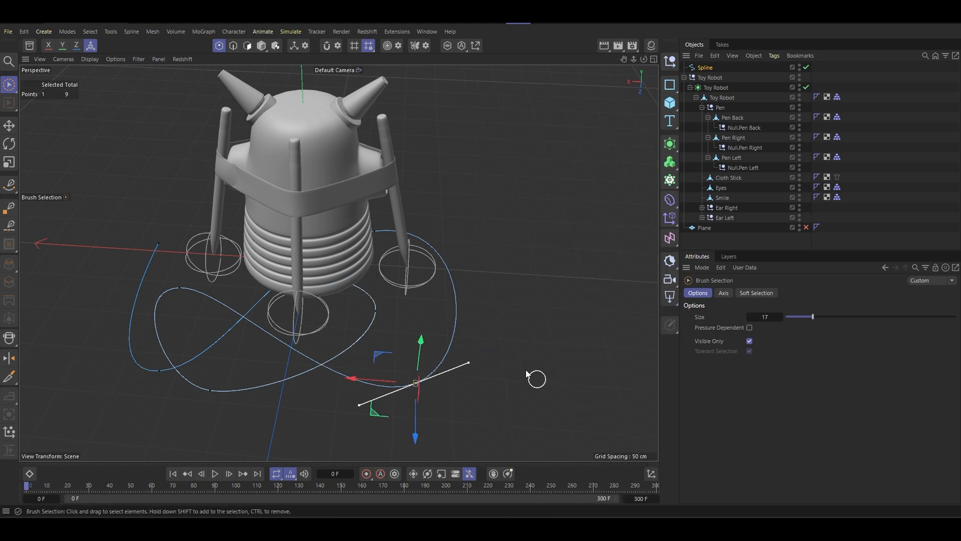
# - Apply soft interpolation to the spline's seventh point near the side pen and to its second point in front of the robot
pyautogui.rightClick(535, 210)
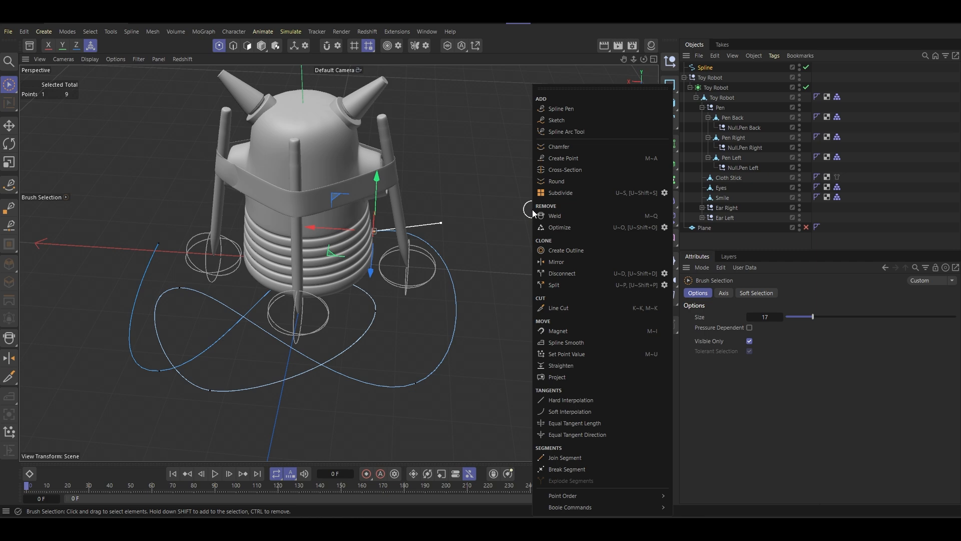
pyautogui.click(572, 414)
pyautogui.moveTo(355, 247)
pyautogui.keyDown('alt'); pyautogui.mouseDown()
pyautogui.moveTo(562, 193)
pyautogui.moveTo(584, 202)
pyautogui.mouseUp(); pyautogui.keyUp('alt')
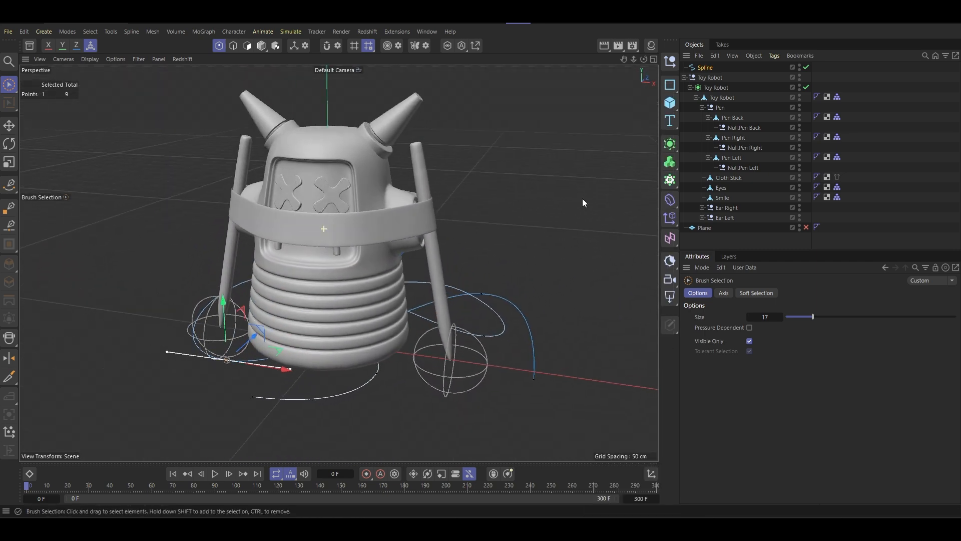
pyautogui.click(378, 377)
pyautogui.rightClick(459, 412)
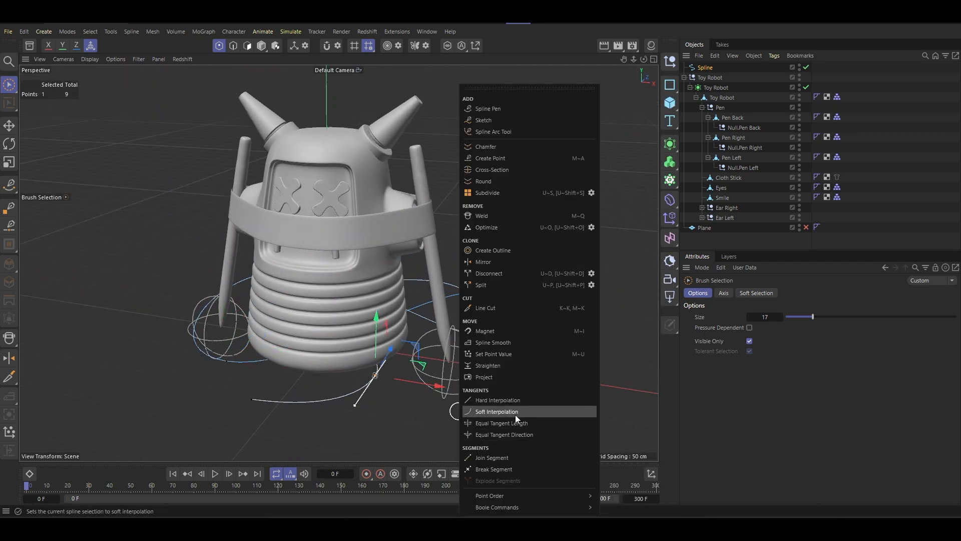
pyautogui.click(516, 415)
# - Apply soft interpolation again to the spline's second-to-last point, on the outer bend before the end point
pyautogui.keyDown('alt'); pyautogui.moveTo(412, 330); pyautogui.dragTo(314, 260); pyautogui.keyUp('alt')
pyautogui.click(480, 312)
pyautogui.rightClick(534, 272)
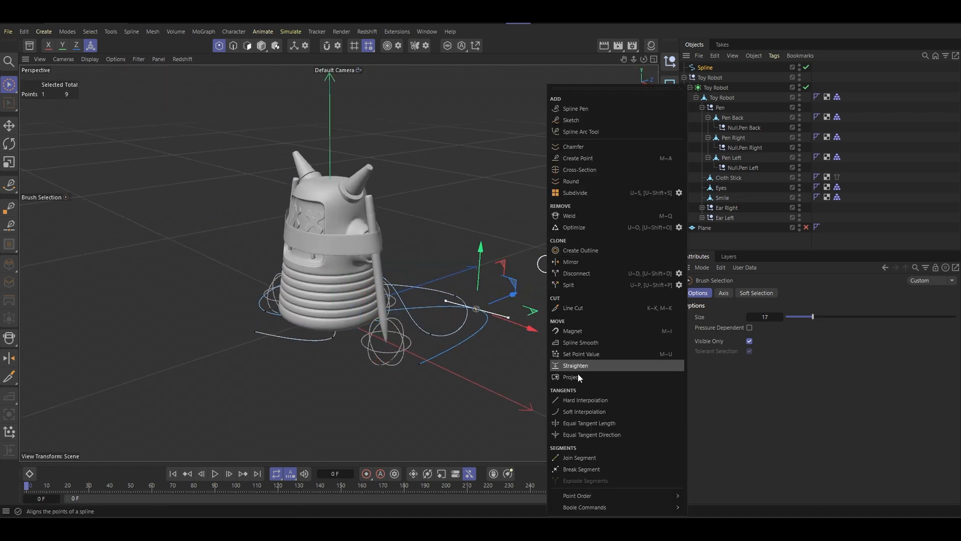
pyautogui.click(590, 412)
pyautogui.keyDown('alt'); pyautogui.moveTo(436, 255); pyautogui.dragTo(381, 251, button='middle'); pyautogui.keyUp('alt')
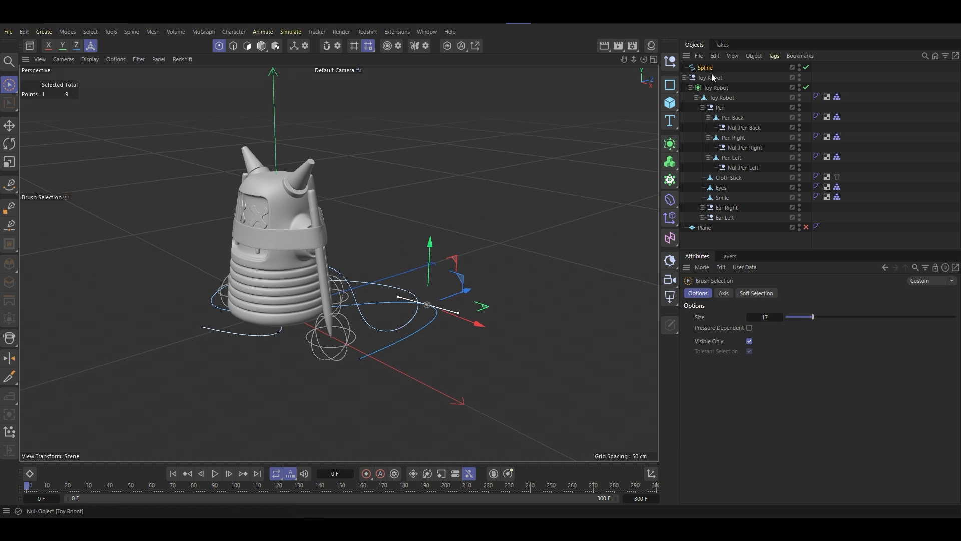
# - Select the spline in Model mode and center its axis on all points with Axis Center, keeping Y at -100%
pyautogui.click(708, 70)
pyautogui.click(685, 78)
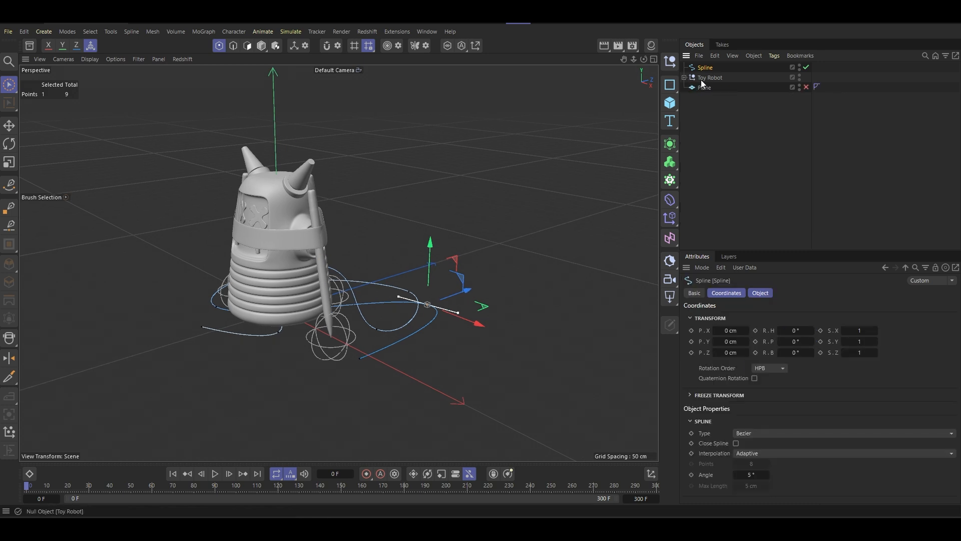
pyautogui.click(685, 77)
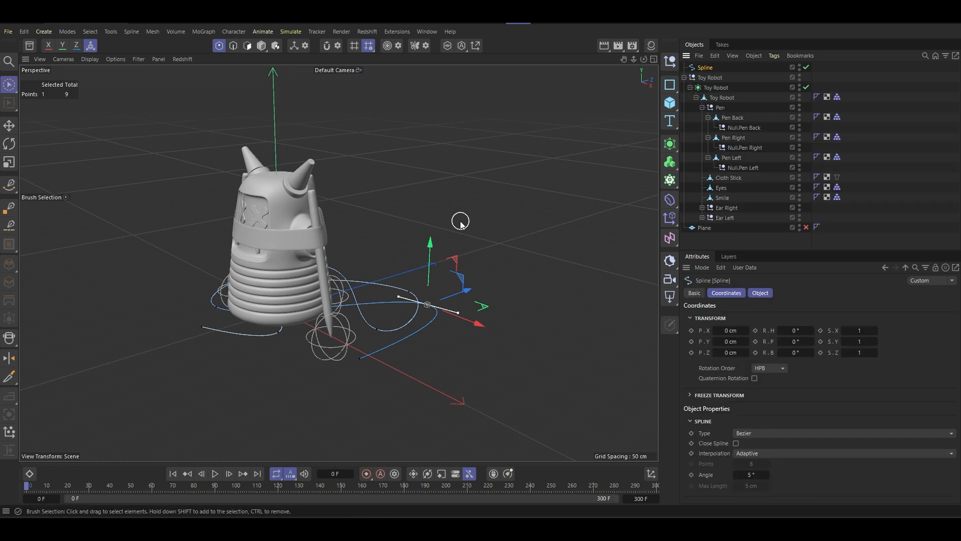
pyautogui.click(263, 49)
pyautogui.scroll(3, 336, 298)
pyautogui.keyDown('alt'); pyautogui.moveTo(338, 263); pyautogui.dragTo(365, 275); pyautogui.keyUp('alt')
pyautogui.scroll(-3, 359, 268)
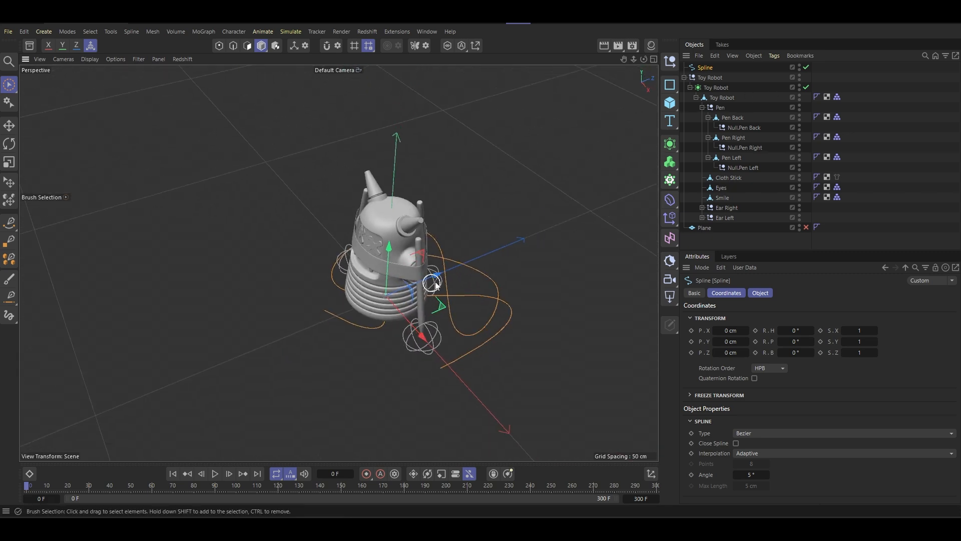
pyautogui.moveTo(434, 279); pyautogui.dragTo(475, 275)
pyautogui.click(478, 48)
pyautogui.click(522, 190)
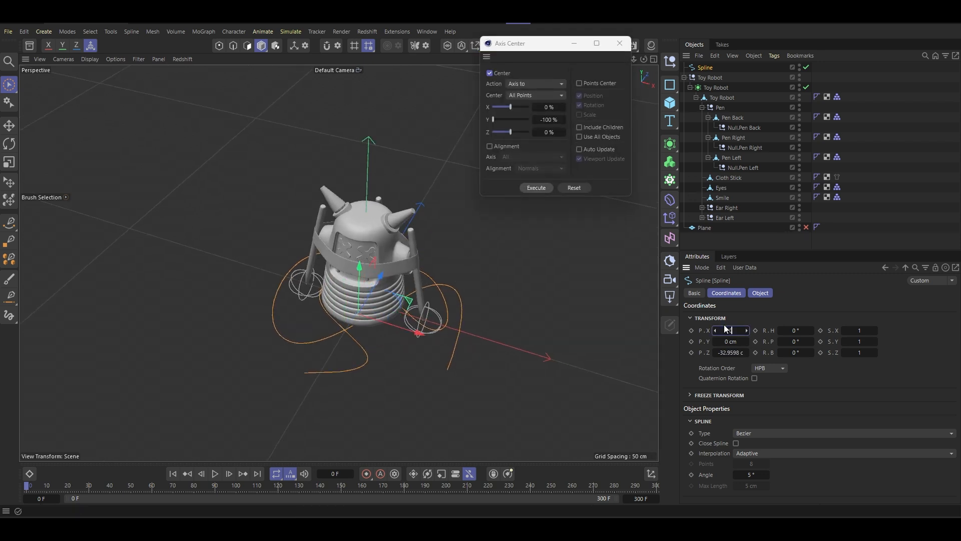
# - Place the spline at the world origin by setting its X and Z positions to 0 cm
pyautogui.press('Tab')
pyautogui.press('Tab')
pyautogui.write('0')
pyautogui.press('Return')
# - Scale the spline up uniformly so its loops extend well beyond the robot and its pens
pyautogui.press('t')
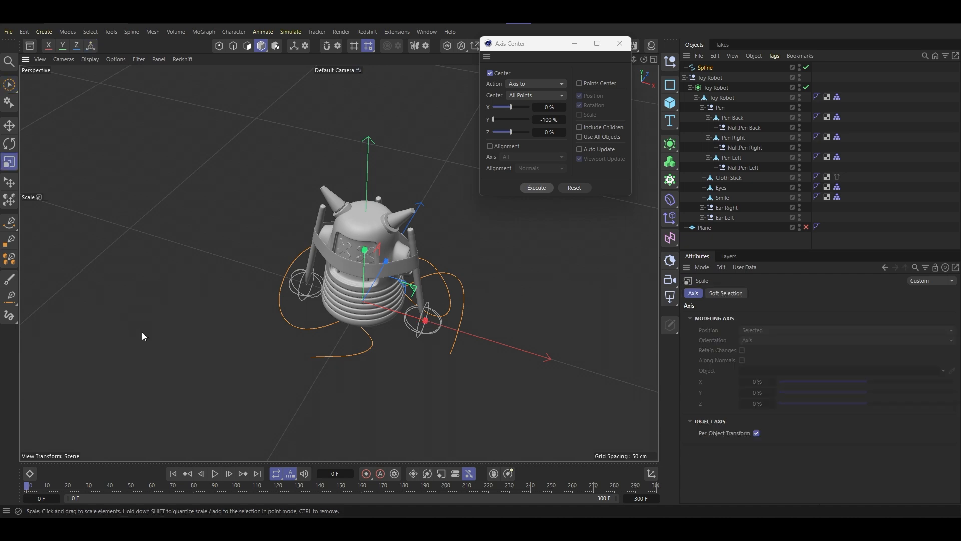
pyautogui.moveTo(450, 320); pyautogui.dragTo(554, 302)
pyautogui.keyDown('alt'); pyautogui.moveTo(415, 259); pyautogui.dragTo(359, 231); pyautogui.keyUp('alt')
pyautogui.moveTo(468, 257)
pyautogui.mouseDown()
pyautogui.moveTo(477, 257)
pyautogui.moveTo(419, 260)
pyautogui.moveTo(452, 256)
pyautogui.mouseUp()
pyautogui.keyDown('alt'); pyautogui.moveTo(451, 256); pyautogui.dragTo(406, 253); pyautogui.keyUp('alt')
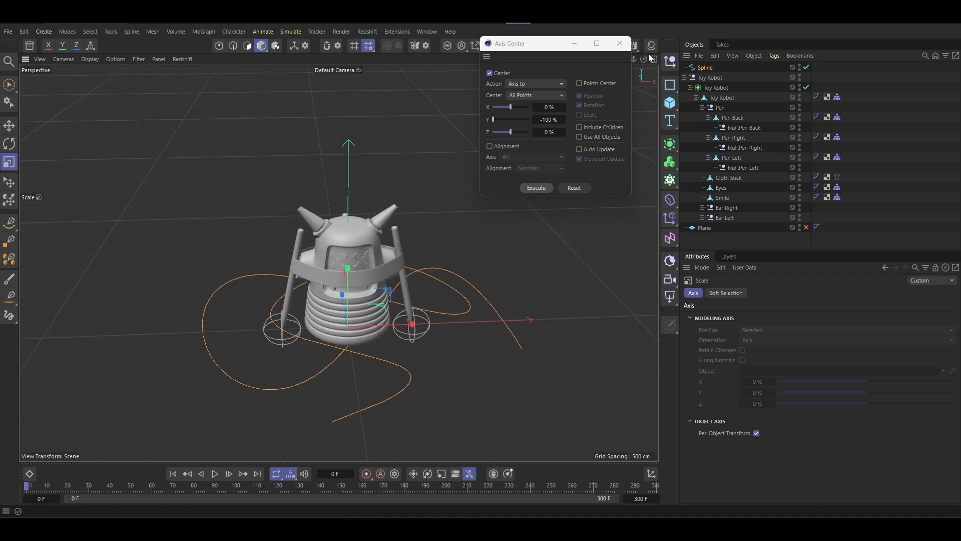
# - Close the Axis Center window and rename the spline to Spline Direction
pyautogui.click(620, 44)
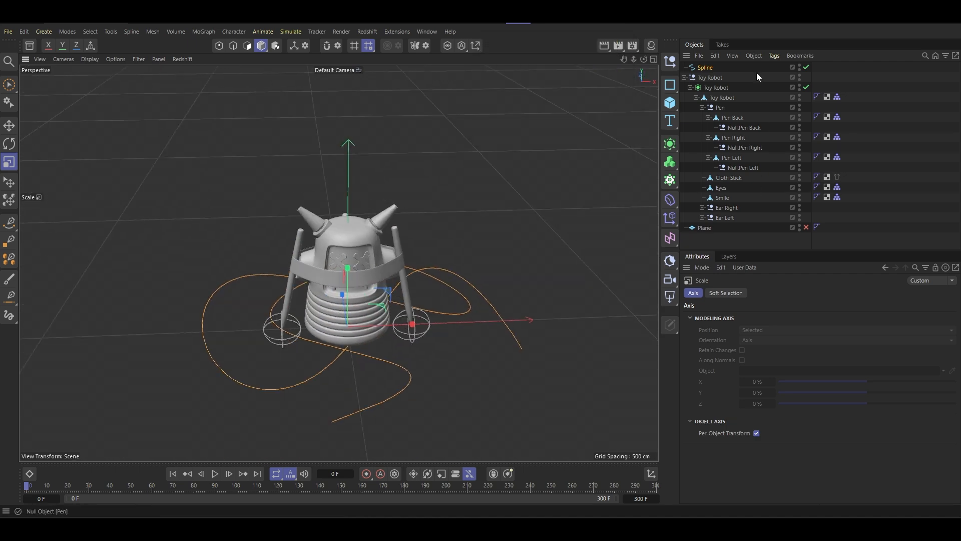
pyautogui.doubleClick(708, 69)
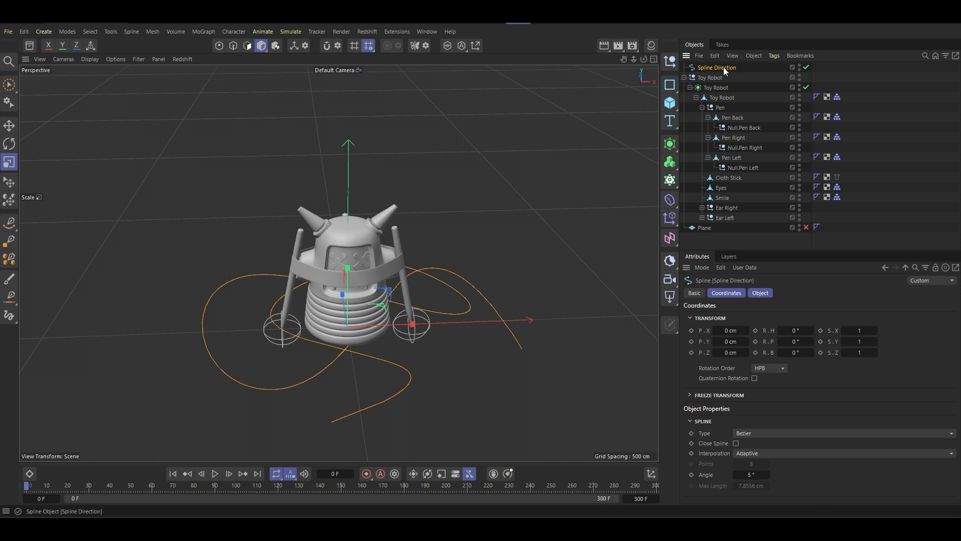
# - Add an Align to Spline tag to the Toy Robot subdivision surface
pyautogui.click(724, 98)
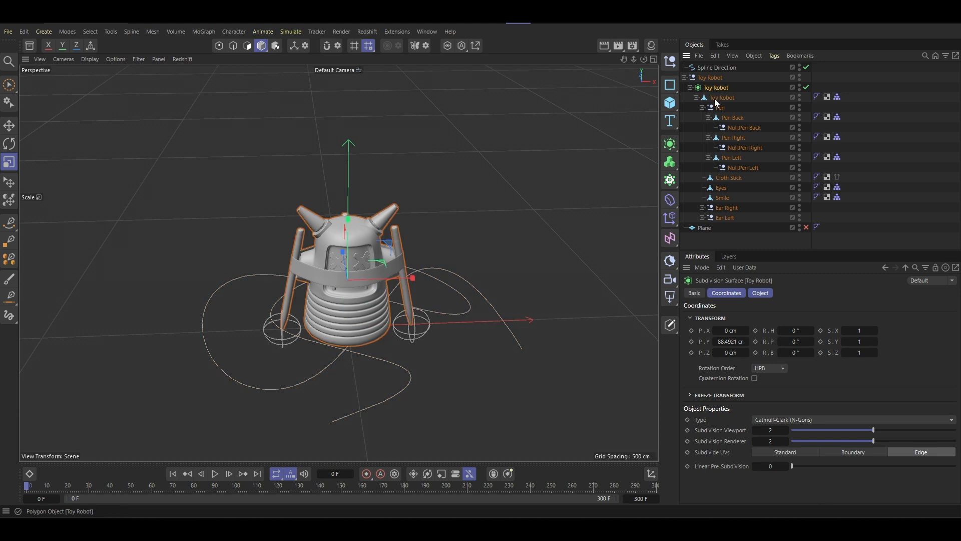
pyautogui.click(724, 97)
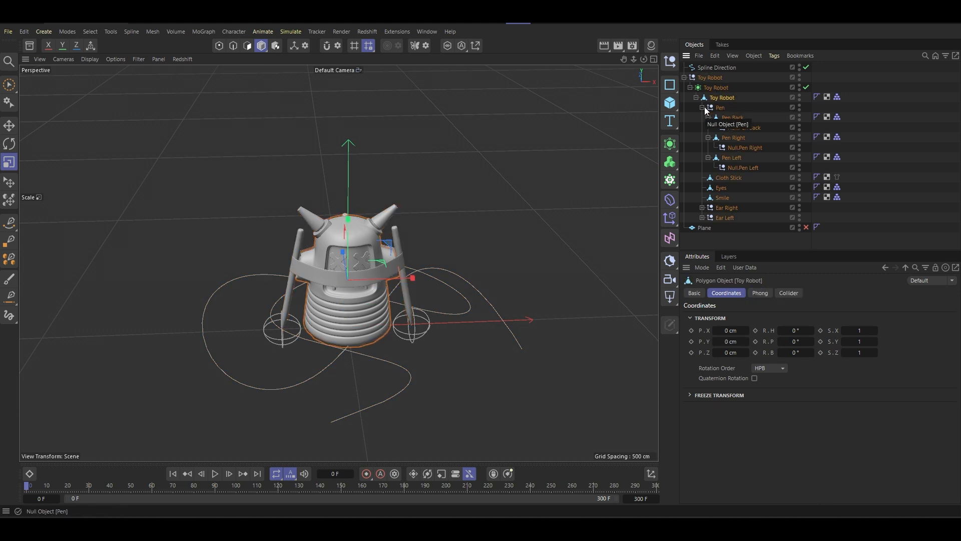
pyautogui.click(721, 89)
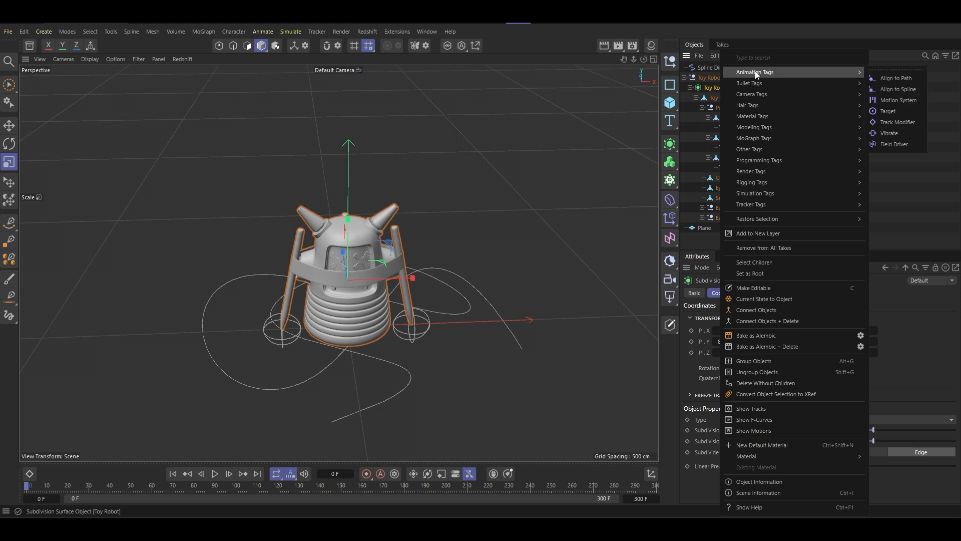
pyautogui.click(871, 52)
pyautogui.rightClick(724, 93)
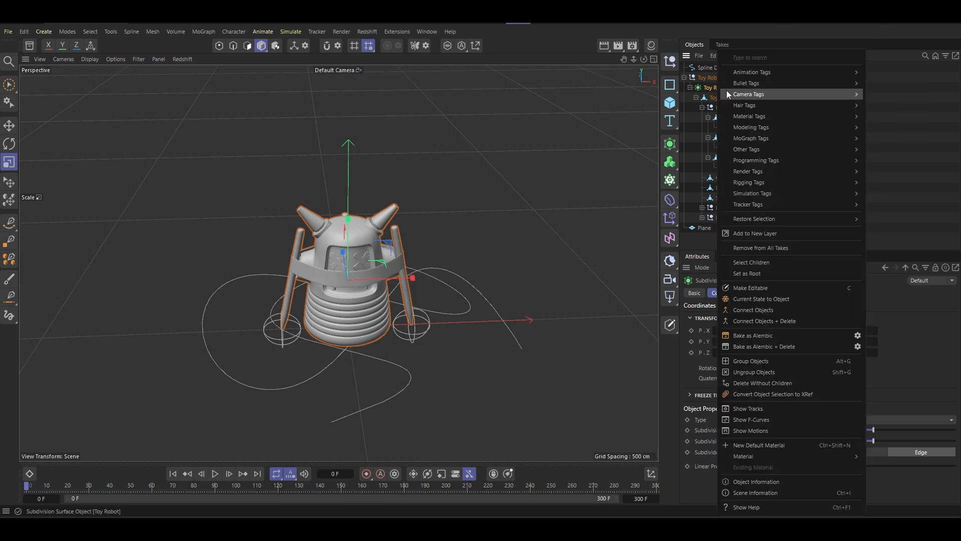
pyautogui.moveTo(778, 72)
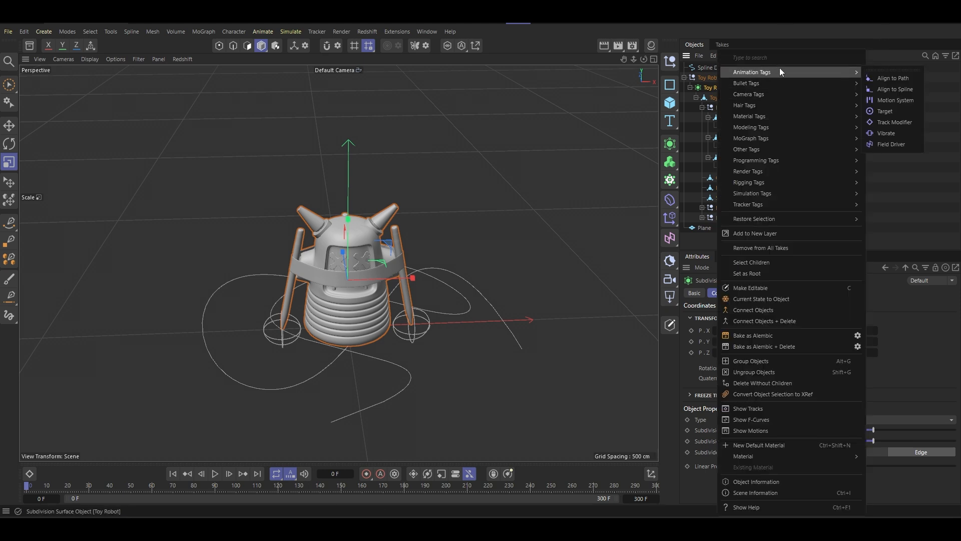
pyautogui.click(903, 90)
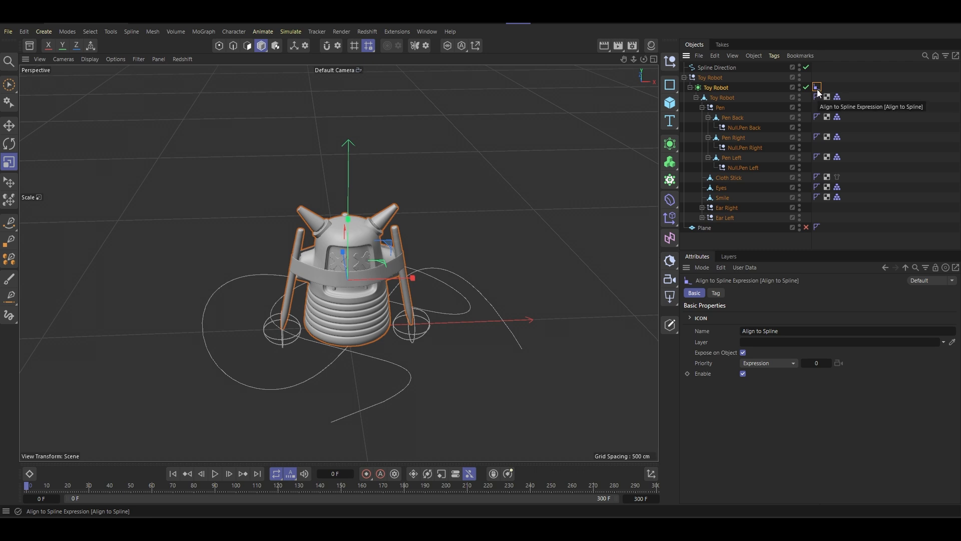
# - Assign Spline Direction as the tag's Spline Path, enable Tangential and set the alignment axis to -Z
pyautogui.click(717, 293)
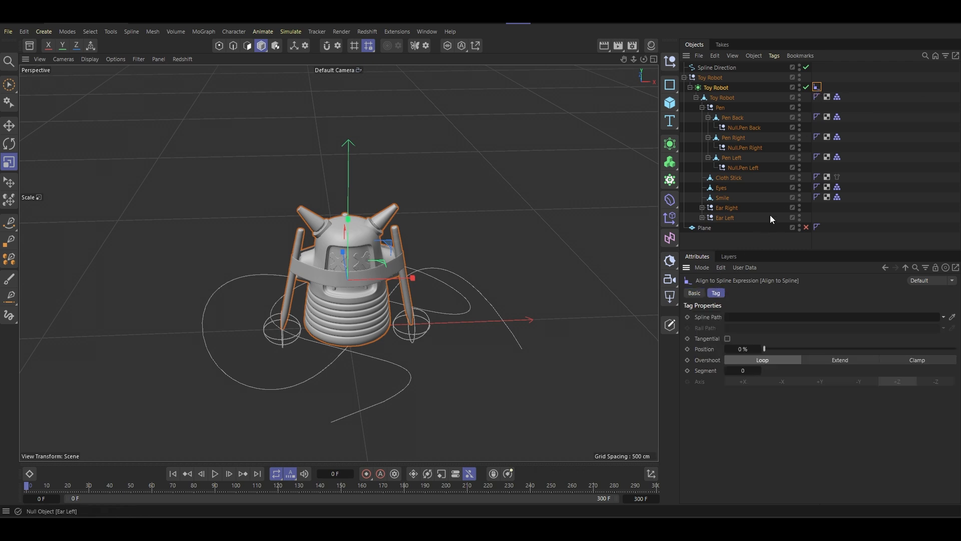
pyautogui.moveTo(717, 67); pyautogui.dragTo(734, 324)
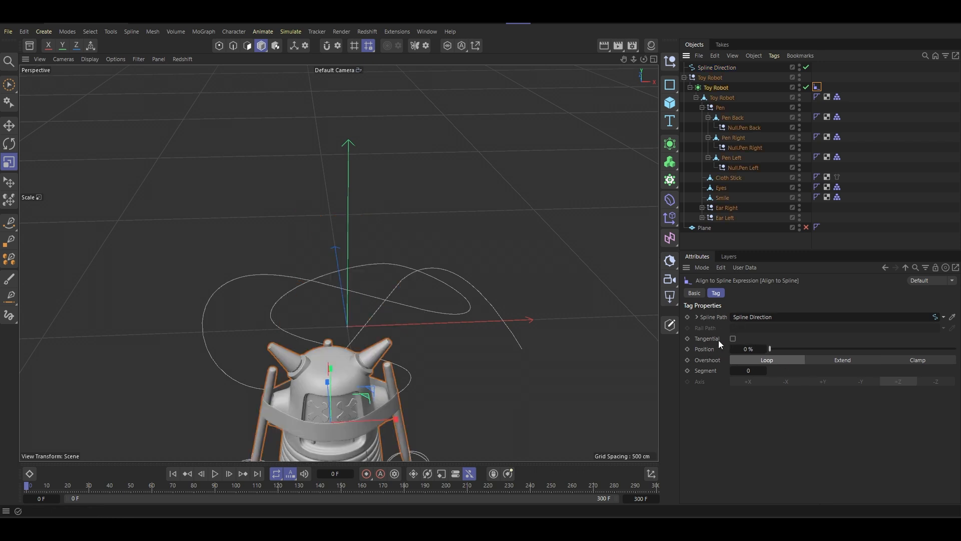
pyautogui.click(733, 339)
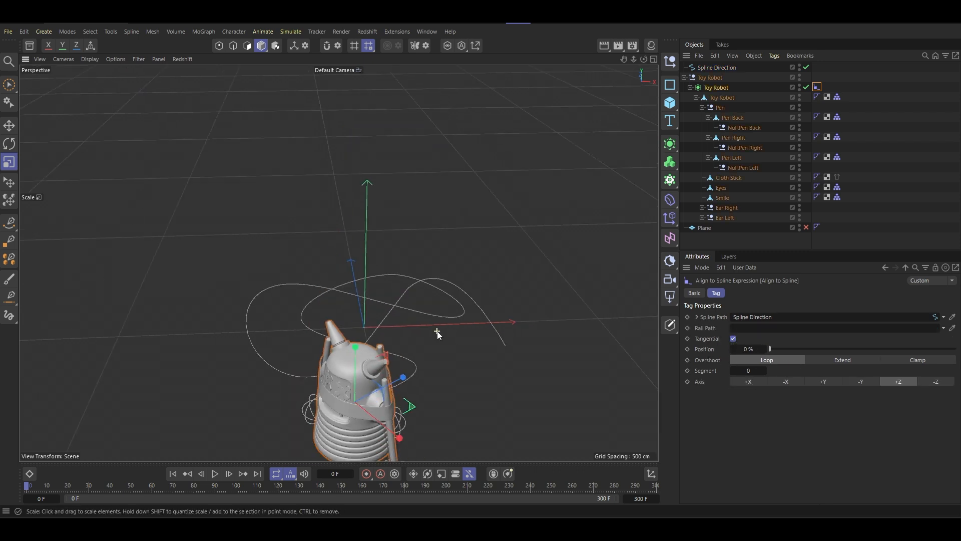
pyautogui.click(938, 383)
pyautogui.keyDown('alt'); pyautogui.moveTo(397, 283); pyautogui.dragTo(310, 250); pyautogui.keyUp('alt')
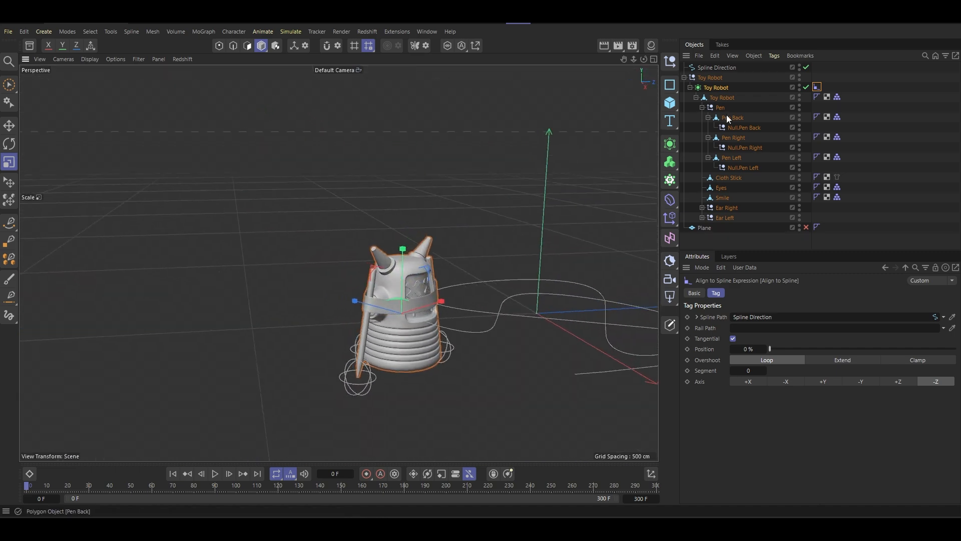
# - Toggle Spline Direction and the robot's subdivision smoothing off and back on while checking the robot's base and pen tips
pyautogui.click(716, 91)
pyautogui.keyDown('alt'); pyautogui.moveTo(530, 199); pyautogui.dragTo(434, 199); pyautogui.keyUp('alt')
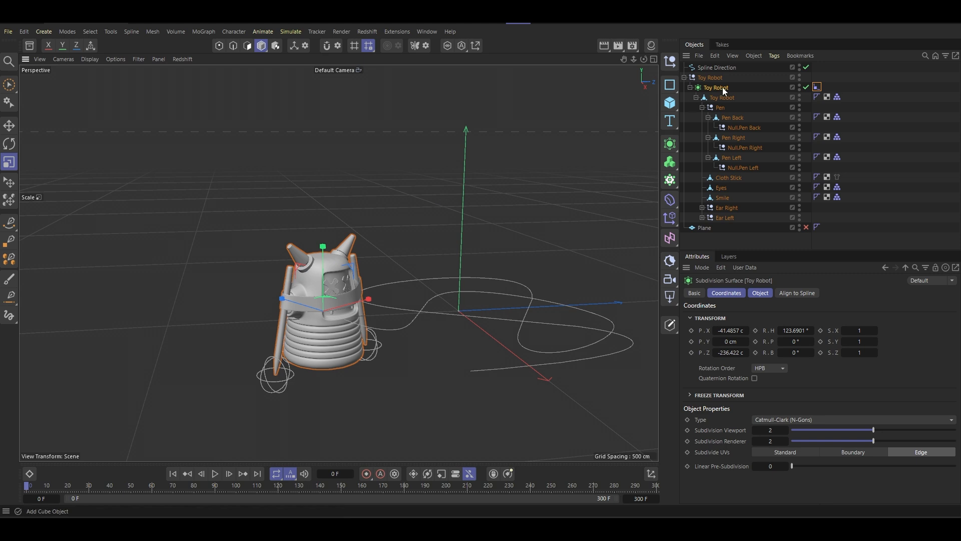
pyautogui.click(807, 88)
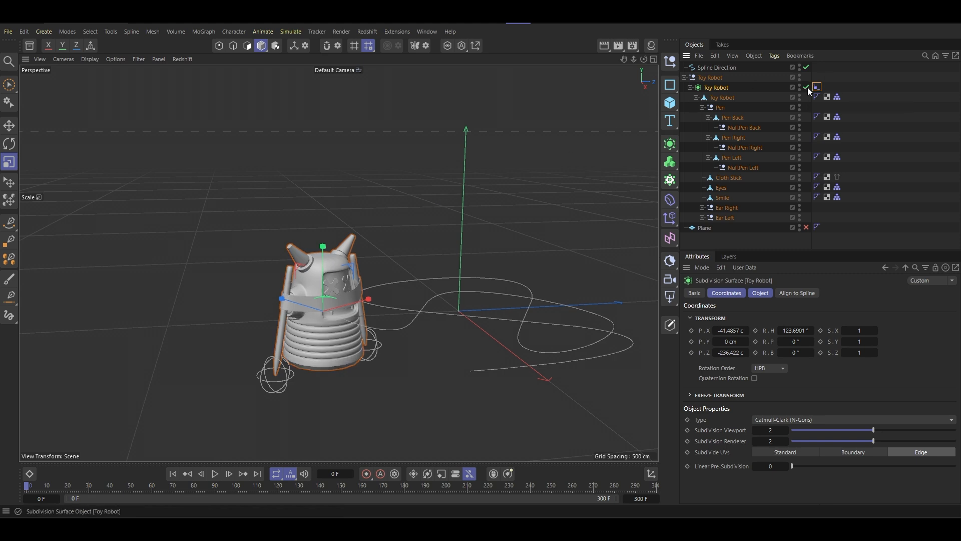
pyautogui.click(806, 67)
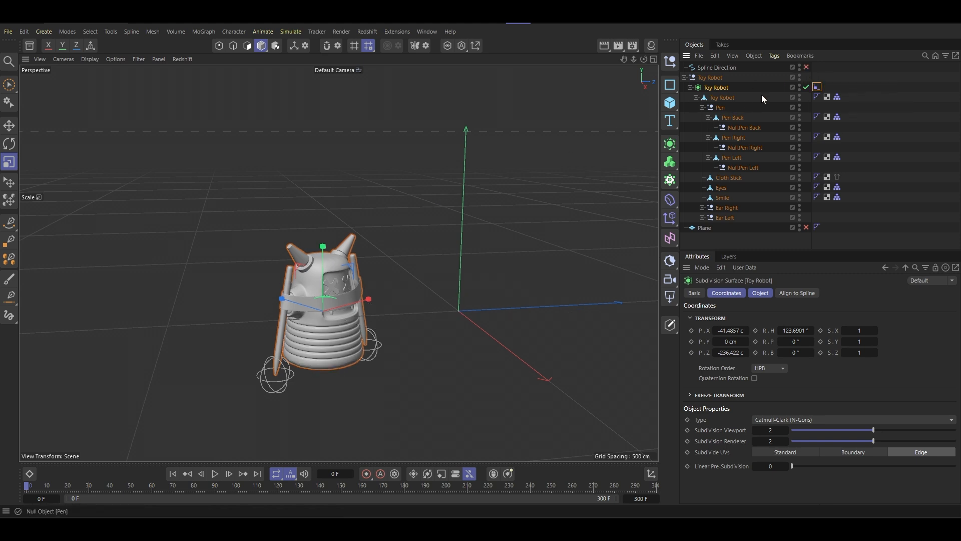
pyautogui.click(807, 69)
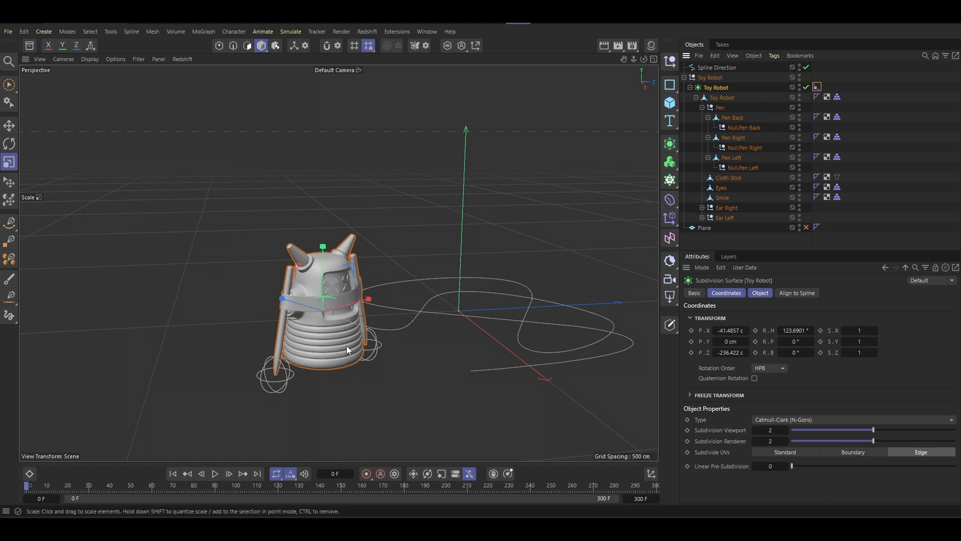
pyautogui.scroll(8, 339, 314)
pyautogui.keyDown('alt'); pyautogui.moveTo(368, 371); pyautogui.dragTo(323, 288); pyautogui.keyUp('alt')
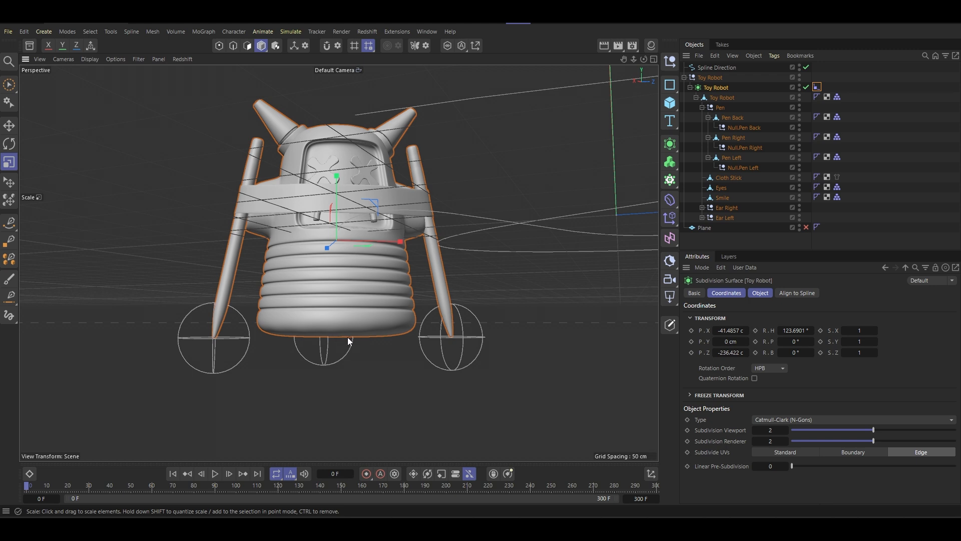
pyautogui.click(807, 88)
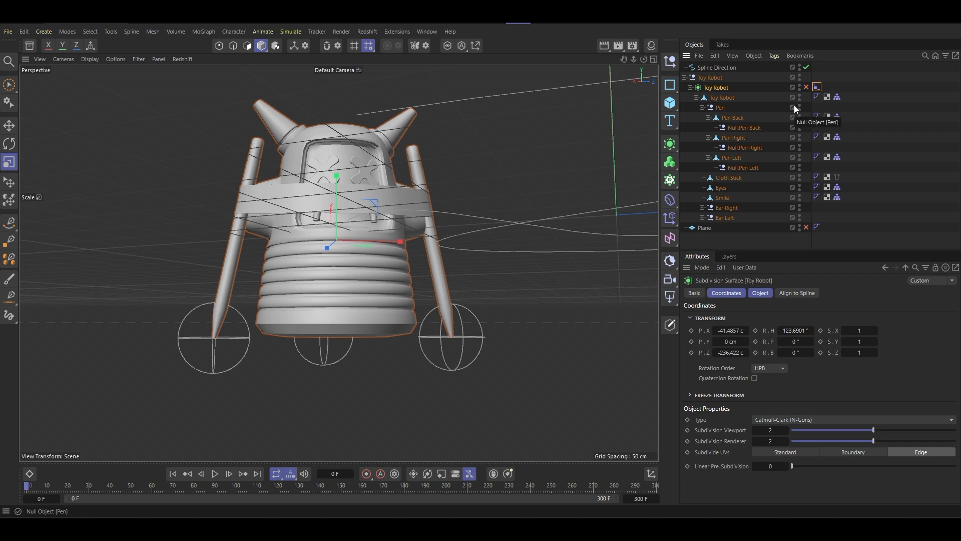
pyautogui.hotkey('ctrl', 'z')
# - Try to adjust the aligned robot's position values, and undo back to before the Align to Spline tag was added
pyautogui.keyDown('alt'); pyautogui.moveTo(400, 214); pyautogui.dragTo(427, 240); pyautogui.keyUp('alt')
pyautogui.hotkey('ctrl', 'z')
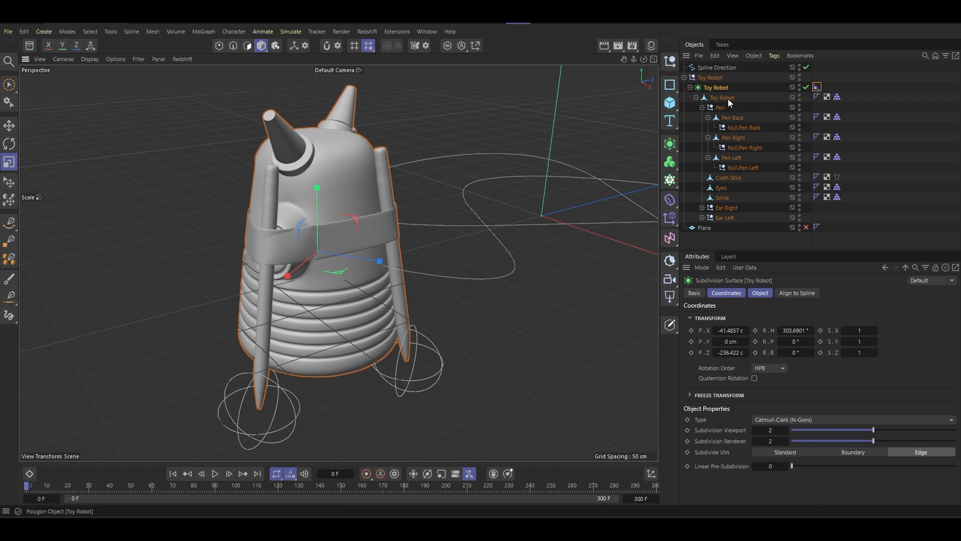
pyautogui.moveTo(731, 354); pyautogui.dragTo(812, 332)
pyautogui.hotkey('ctrl', 'z')
pyautogui.hotkey('ctrl', 'z')
pyautogui.hotkey('ctrl', 'z')
pyautogui.moveTo(732, 341); pyautogui.dragTo(770, 342)
pyautogui.keyDown('alt'); pyautogui.moveTo(323, 220); pyautogui.dragTo(518, 219); pyautogui.keyUp('alt')
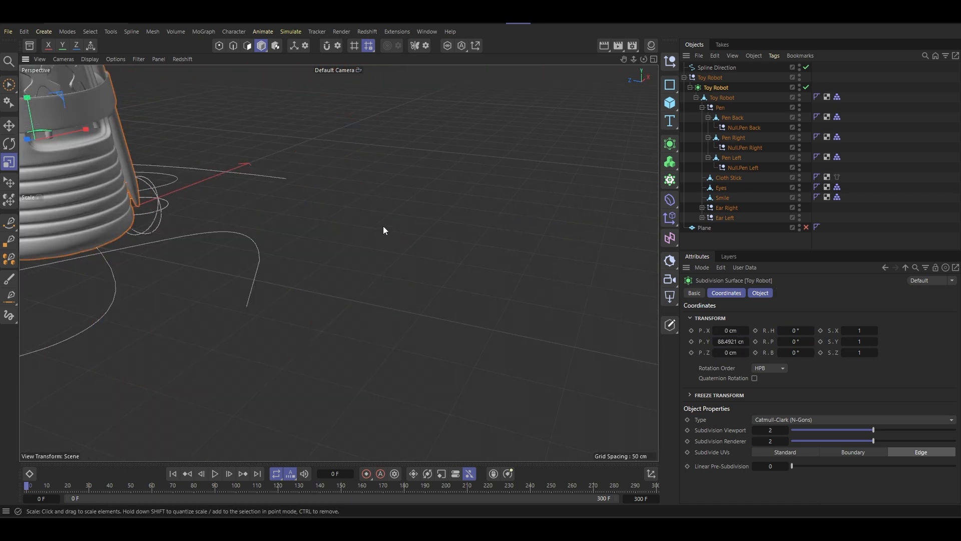
pyautogui.keyDown('alt'); pyautogui.moveTo(383, 226); pyautogui.dragTo(359, 248, button='right'); pyautogui.keyUp('alt')
pyautogui.keyDown('alt'); pyautogui.moveTo(215, 223); pyautogui.dragTo(357, 244, button='middle'); pyautogui.keyUp('alt')
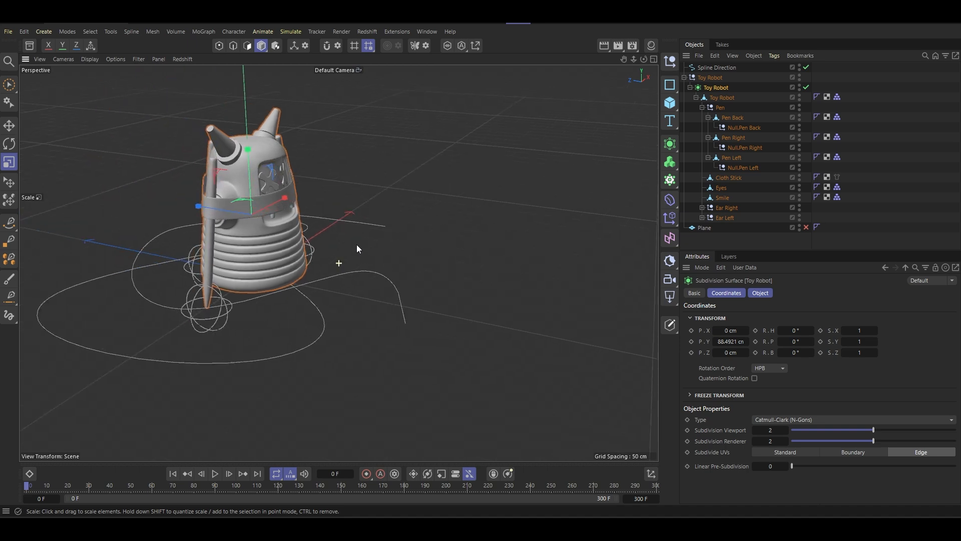
# - Enable axis modification for the Toy Robot subdivision surface and show the whole robot in a maximized front view
pyautogui.keyDown('alt'); pyautogui.moveTo(357, 245); pyautogui.dragTo(168, 242); pyautogui.keyUp('alt')
pyautogui.scroll(5, 348, 184)
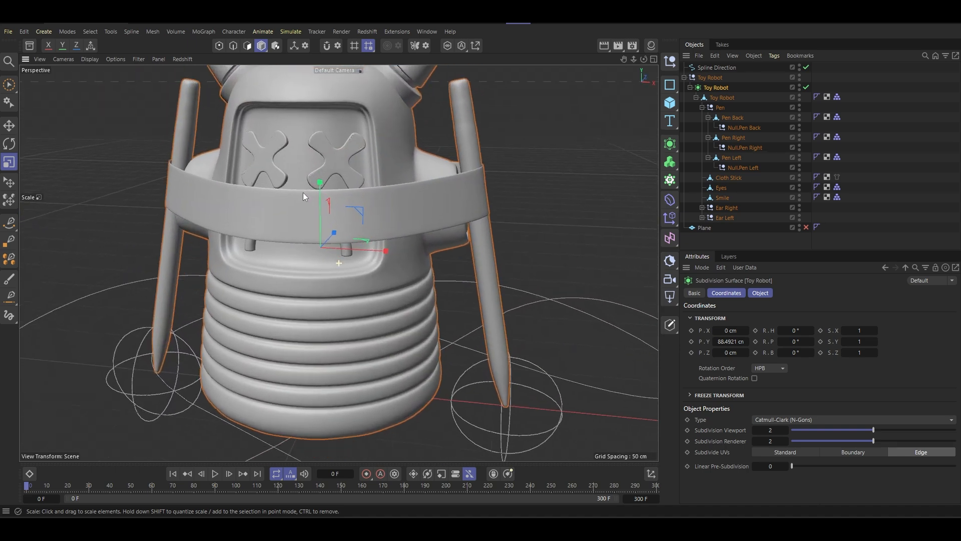
pyautogui.scroll(-6, 317, 268)
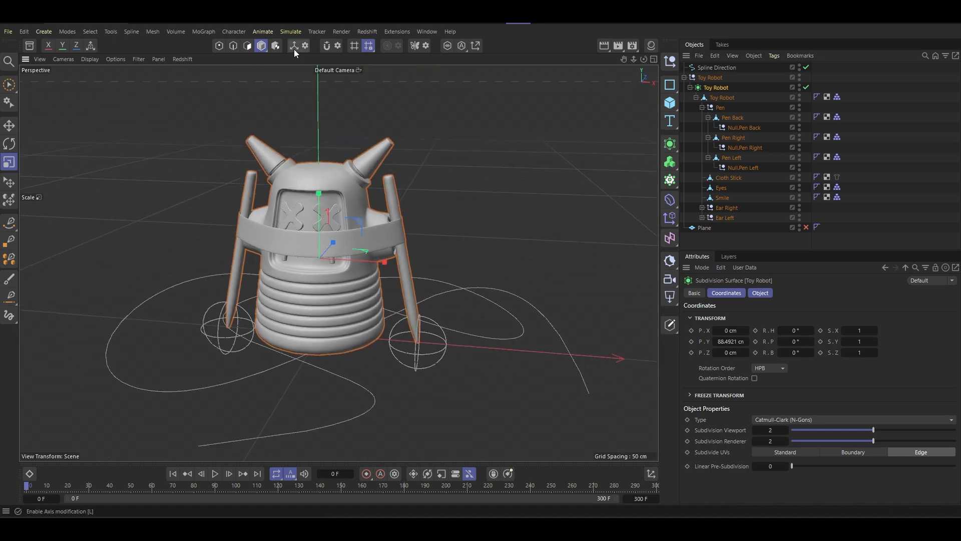
pyautogui.click(294, 46)
pyautogui.middleClick(344, 227)
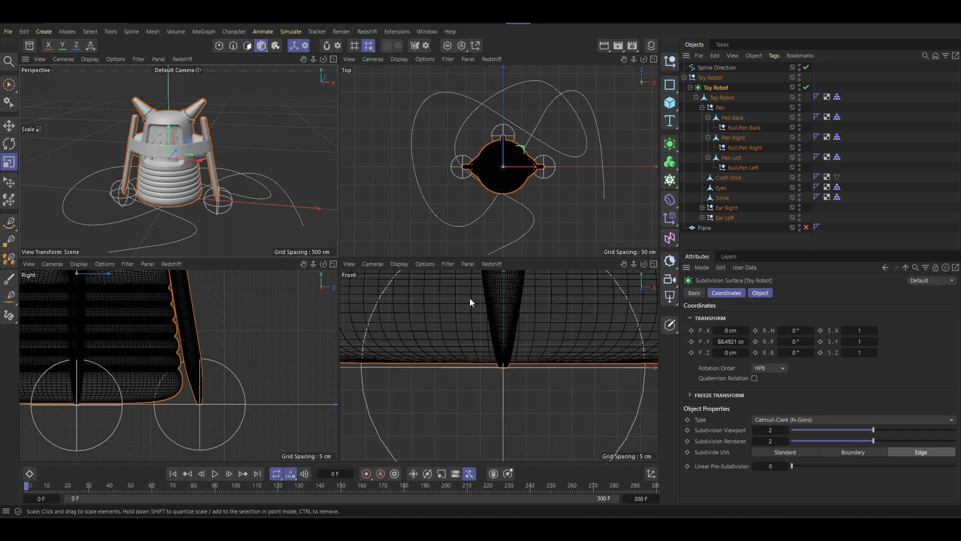
pyautogui.scroll(-3, 485, 341)
pyautogui.scroll(-8, 188, 319)
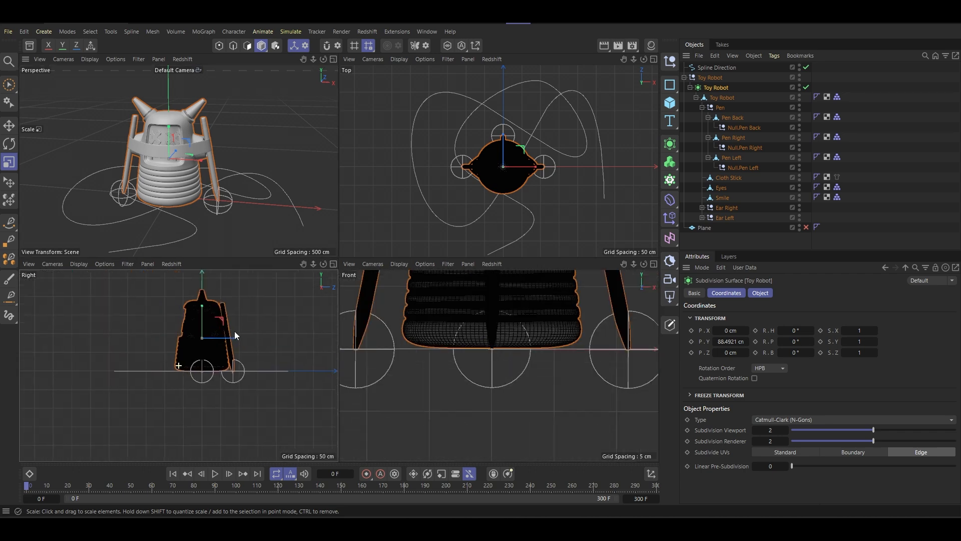
pyautogui.press('F1')
pyautogui.press('F4')
pyautogui.scroll(-7, 388, 318)
pyautogui.keyDown('alt'); pyautogui.moveTo(382, 238); pyautogui.dragTo(373, 275, button='middle'); pyautogui.keyUp('alt')
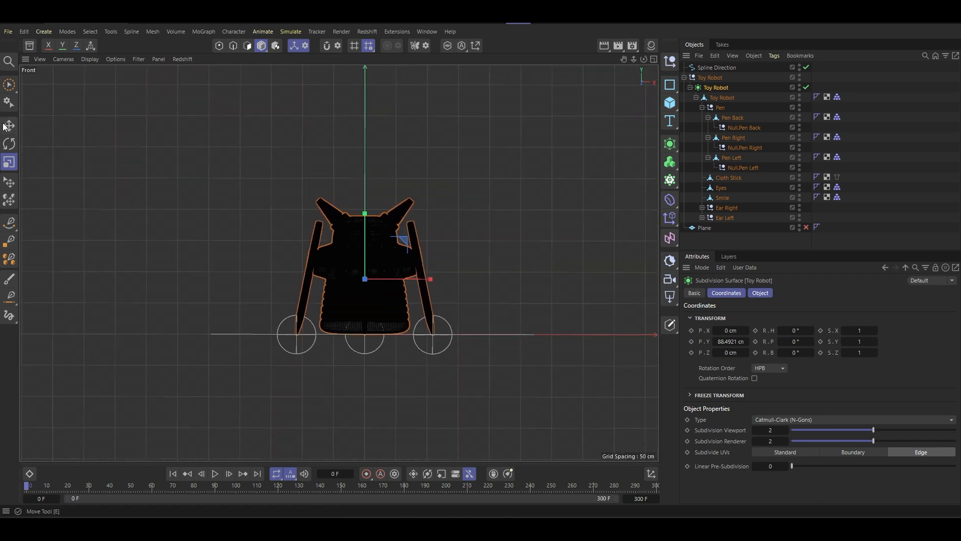
# - Activate the Move tool and switch the front view to Gouraud Shading
pyautogui.click(9, 125)
pyautogui.scroll(5, 359, 272)
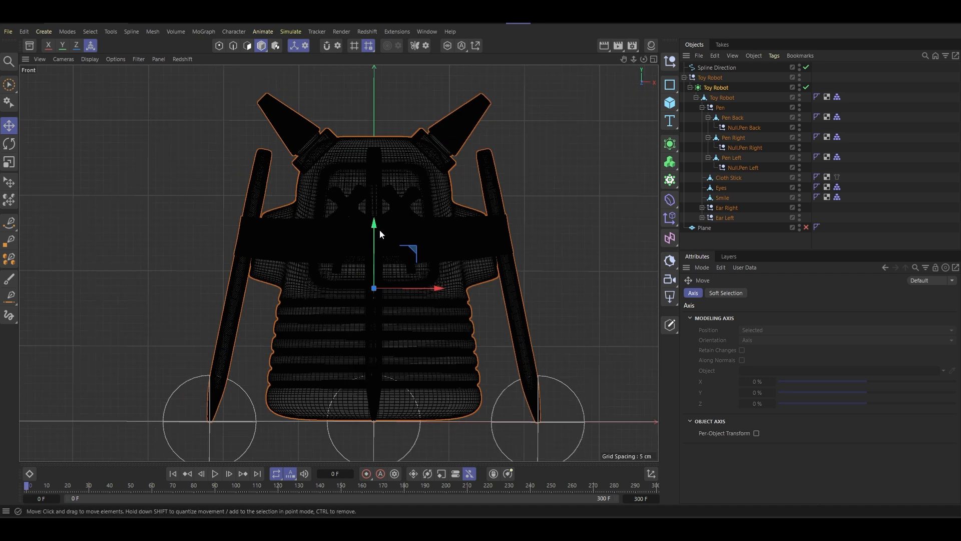
pyautogui.press('n')
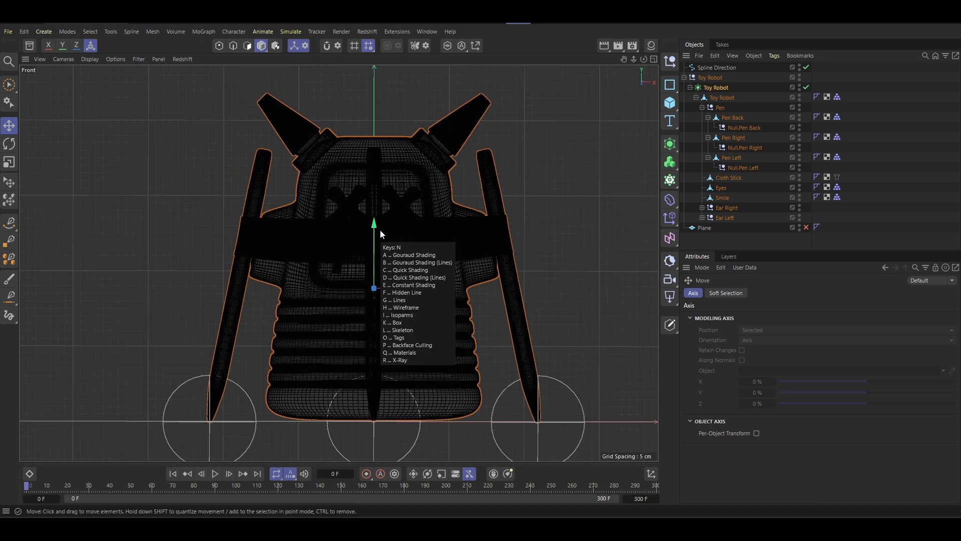
pyautogui.press('a')
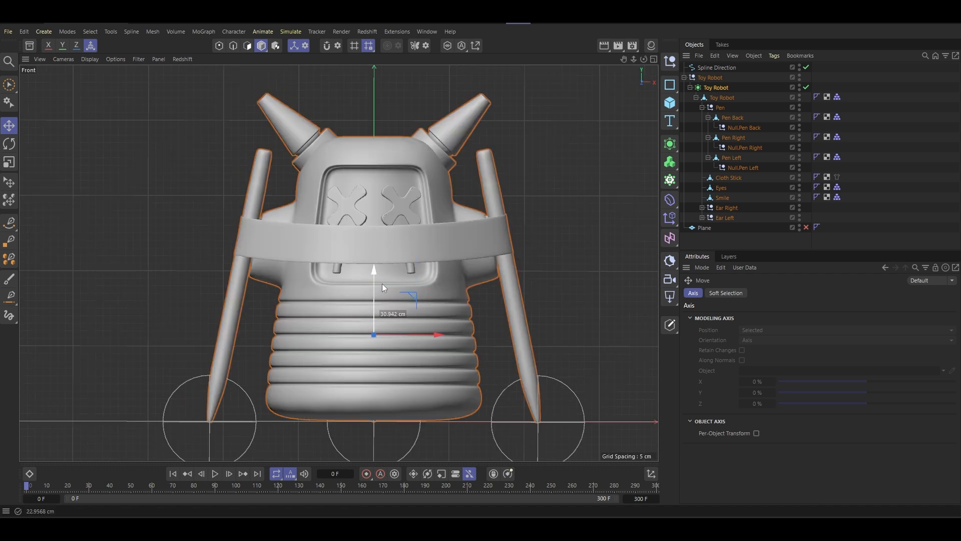
# - Move the Toy Robot subdivision surface's axis straight down to the ground line at the robot's base, at about Y 0 cm
pyautogui.keyDown('alt'); pyautogui.moveTo(385, 354); pyautogui.dragTo(375, 275, button='middle'); pyautogui.keyUp('alt')
pyautogui.scroll(6, 348, 342)
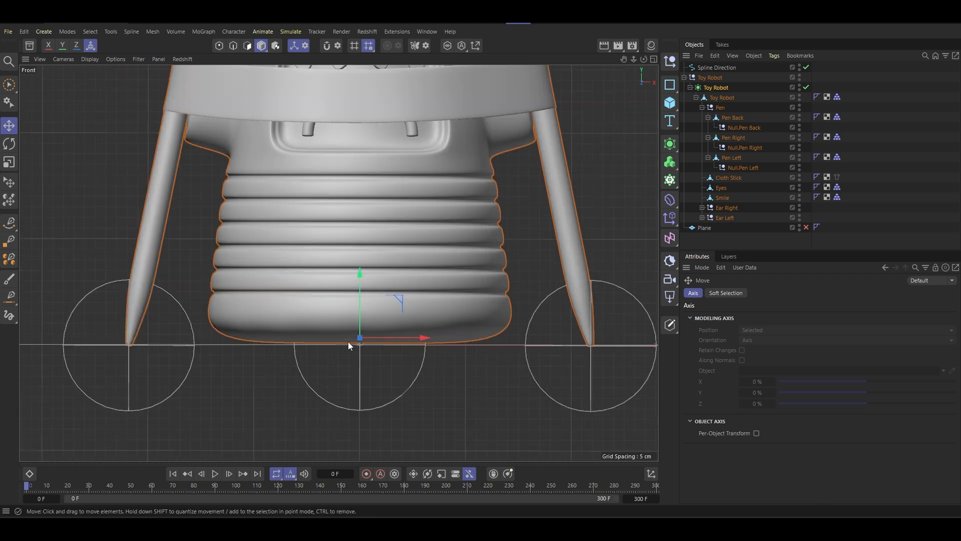
pyautogui.moveTo(380, 299); pyautogui.dragTo(399, 329)
pyautogui.scroll(8, 375, 353)
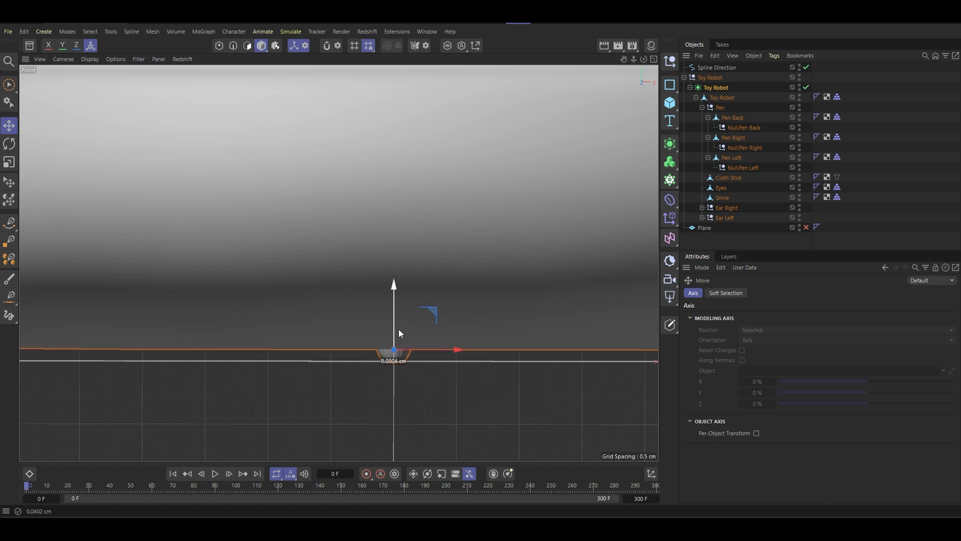
pyautogui.scroll(-5, 398, 322)
pyautogui.scroll(-5, 398, 321)
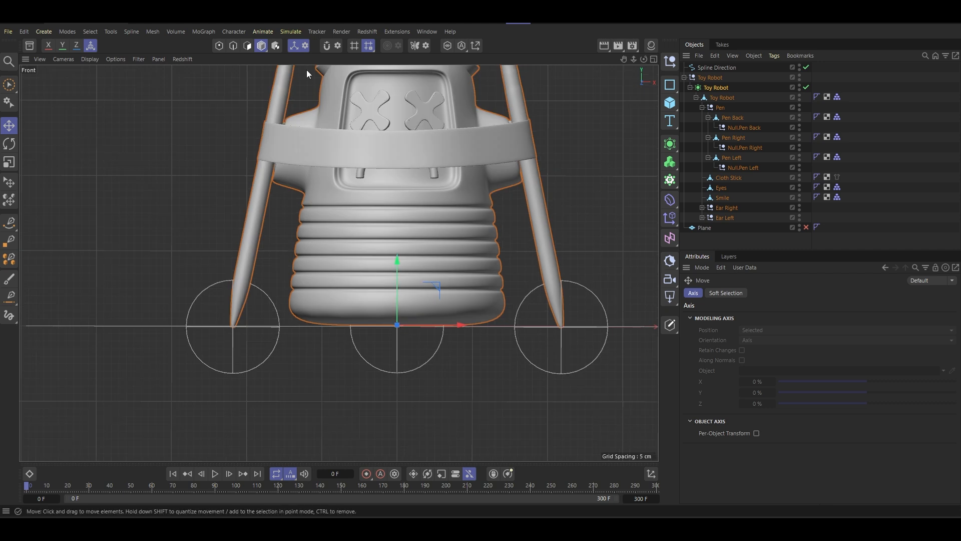
pyautogui.click(714, 91)
pyautogui.moveTo(401, 260); pyautogui.dragTo(418, 270)
pyautogui.scroll(8, 394, 329)
pyautogui.scroll(-8, 418, 270)
pyautogui.scroll(6, 191, 263)
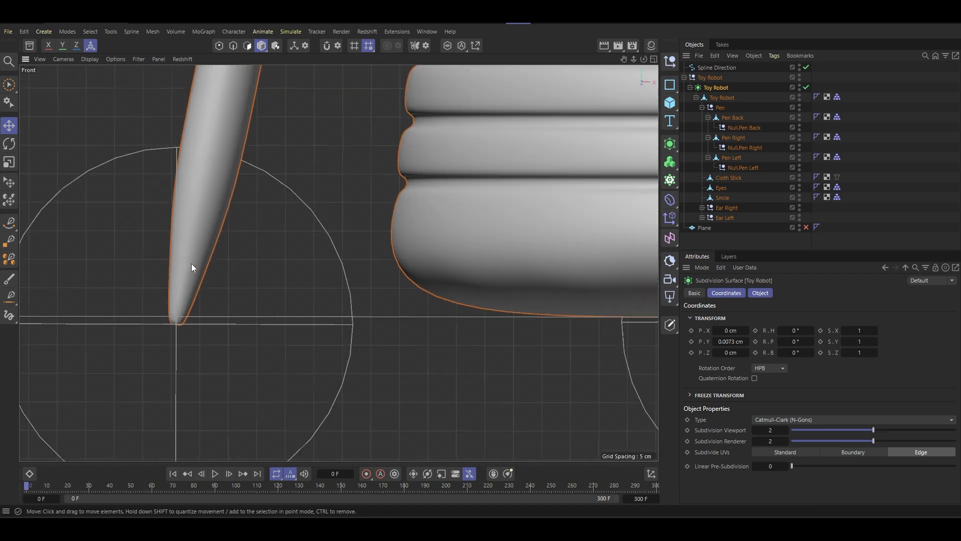
# - Raise the Pen Back pencil so its tip null sits on the ground line, at about Y -89.58 cm
pyautogui.click(721, 108)
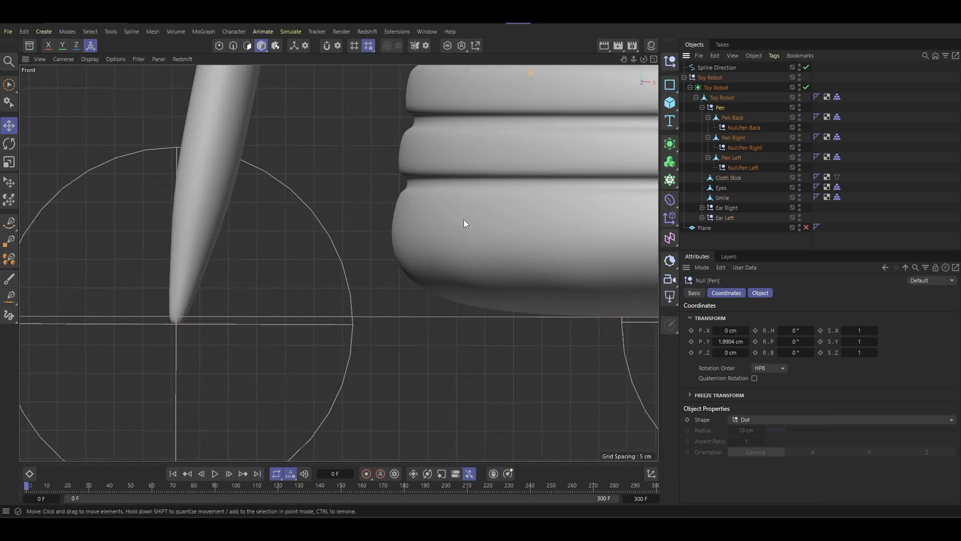
pyautogui.click(735, 123)
pyautogui.scroll(-6, 293, 312)
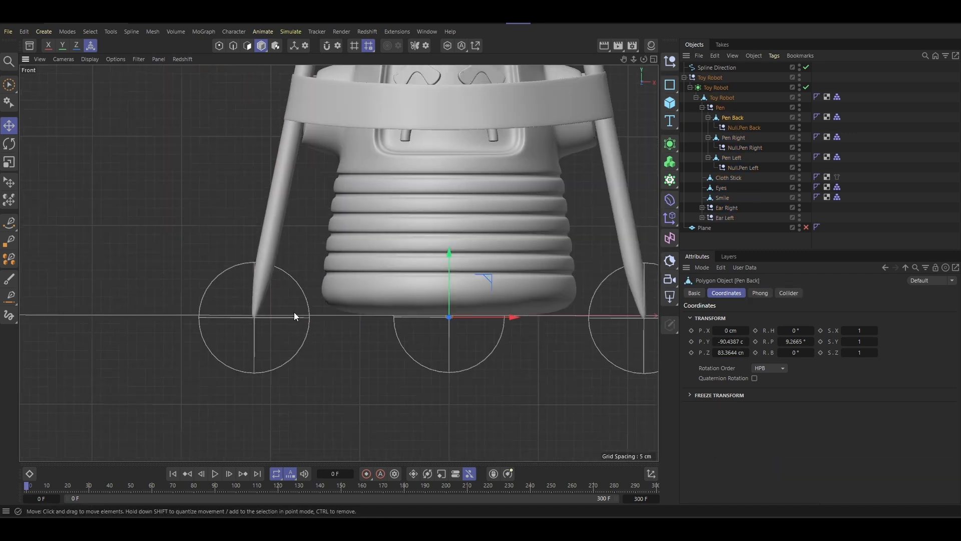
pyautogui.scroll(4, 403, 293)
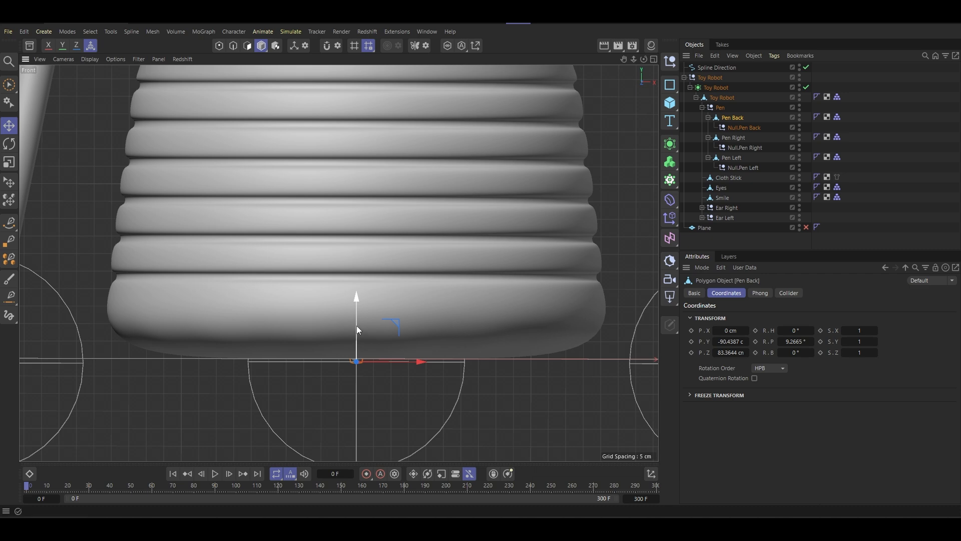
pyautogui.moveTo(356, 327); pyautogui.dragTo(358, 325)
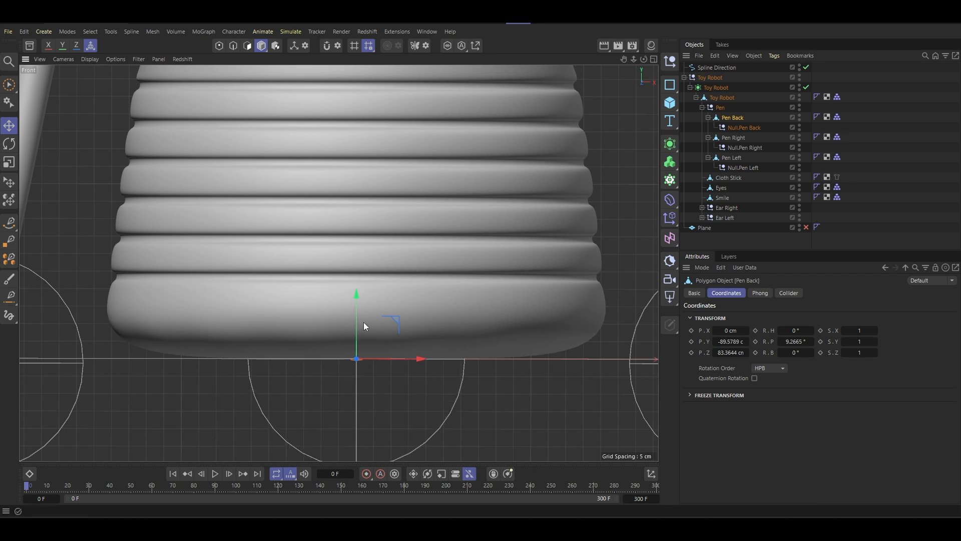
pyautogui.scroll(-5, 310, 318)
# - Raise the Pen Right pencil until its tip rests on the ground line, at about Y -82.96 cm
pyautogui.click(736, 140)
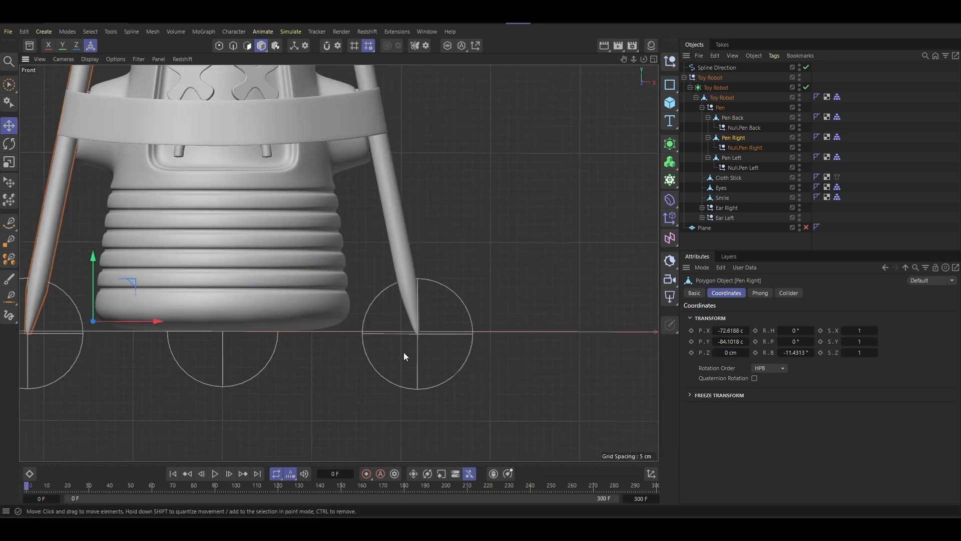
pyautogui.scroll(4, 402, 352)
pyautogui.scroll(-4, 303, 321)
pyautogui.keyDown('alt'); pyautogui.moveTo(201, 267); pyautogui.dragTo(508, 272, button='middle'); pyautogui.keyUp('alt')
pyautogui.scroll(4, 323, 299)
pyautogui.scroll(3, 324, 303)
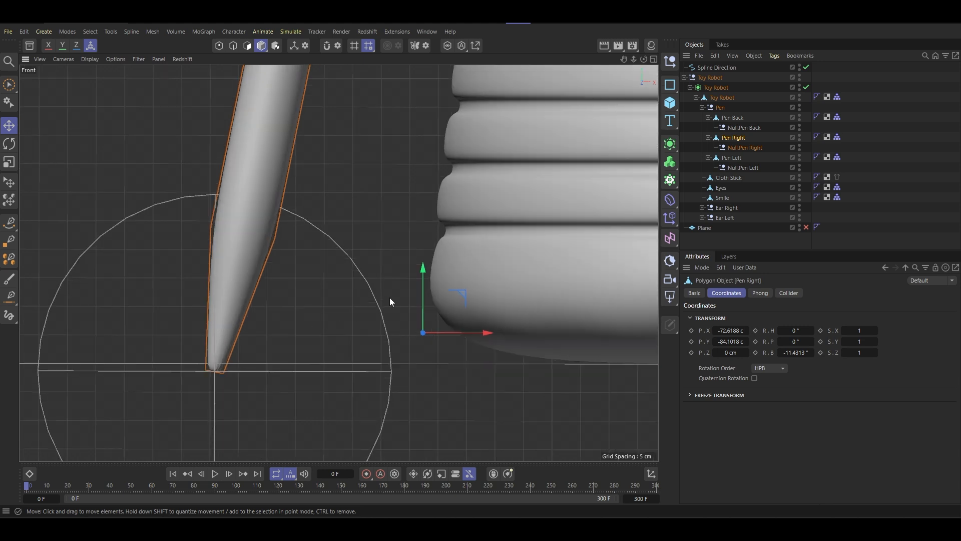
pyautogui.moveTo(423, 287); pyautogui.dragTo(429, 285)
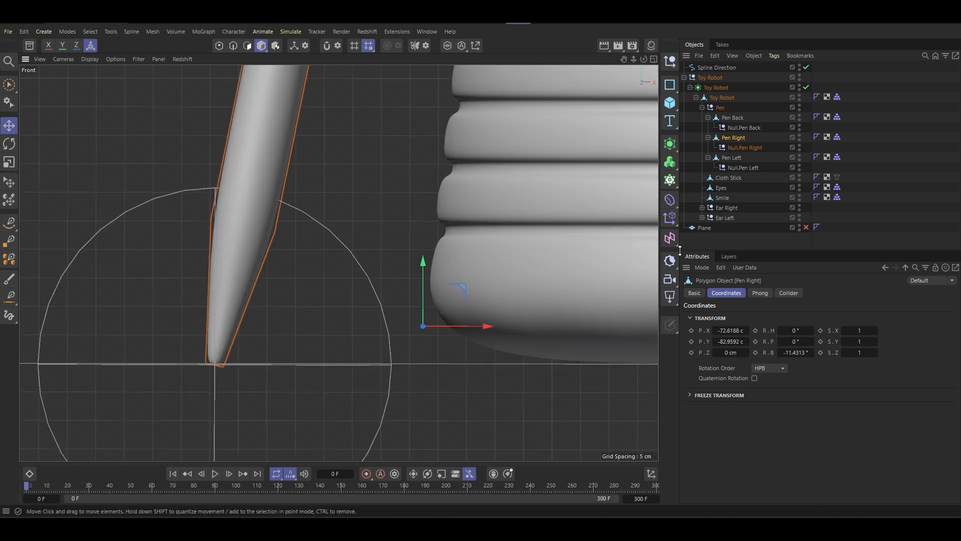
# - Raise the Pen Left pencil until its tip rests on the ground line, at about Y -89.56 cm
pyautogui.click(733, 159)
pyautogui.scroll(-8, 461, 303)
pyautogui.keyDown('alt'); pyautogui.moveTo(501, 303); pyautogui.dragTo(117, 296, button='middle'); pyautogui.keyUp('alt')
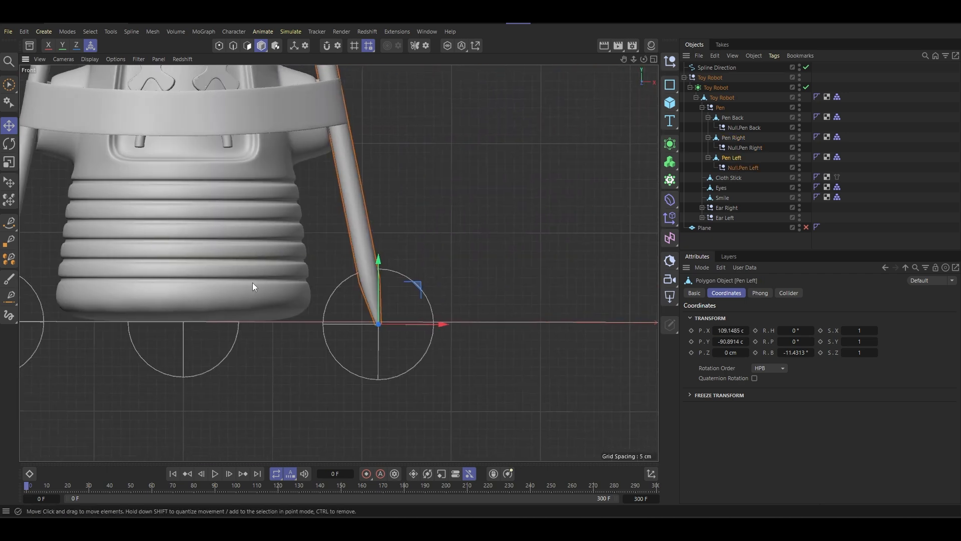
pyautogui.scroll(8, 423, 320)
pyautogui.moveTo(409, 328); pyautogui.dragTo(411, 309)
pyautogui.scroll(-10, 386, 308)
# - Show the whole robot and its path in a maximized perspective view with nothing selected
pyautogui.middleClick(353, 285)
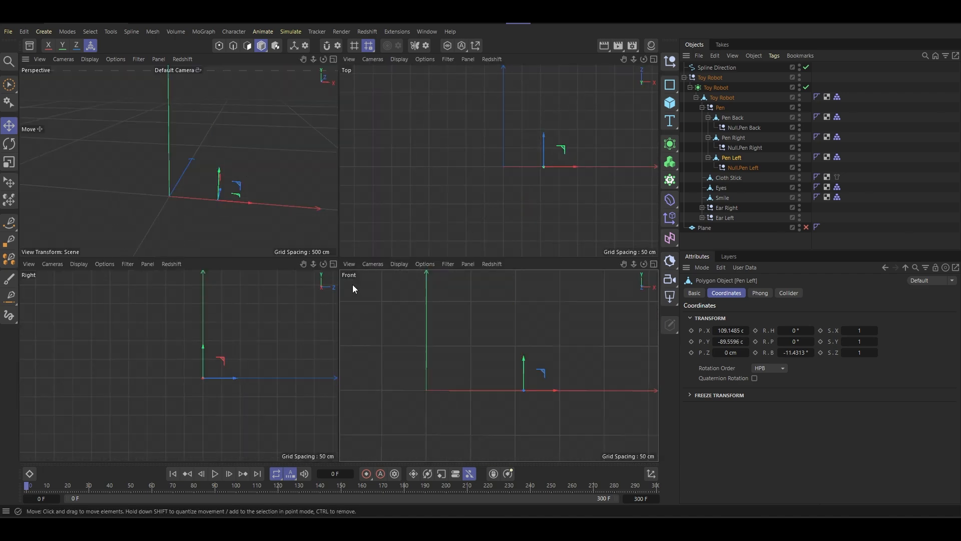
pyautogui.middleClick(196, 223)
pyautogui.keyDown('alt'); pyautogui.moveTo(197, 223); pyautogui.dragTo(322, 281); pyautogui.keyUp('alt')
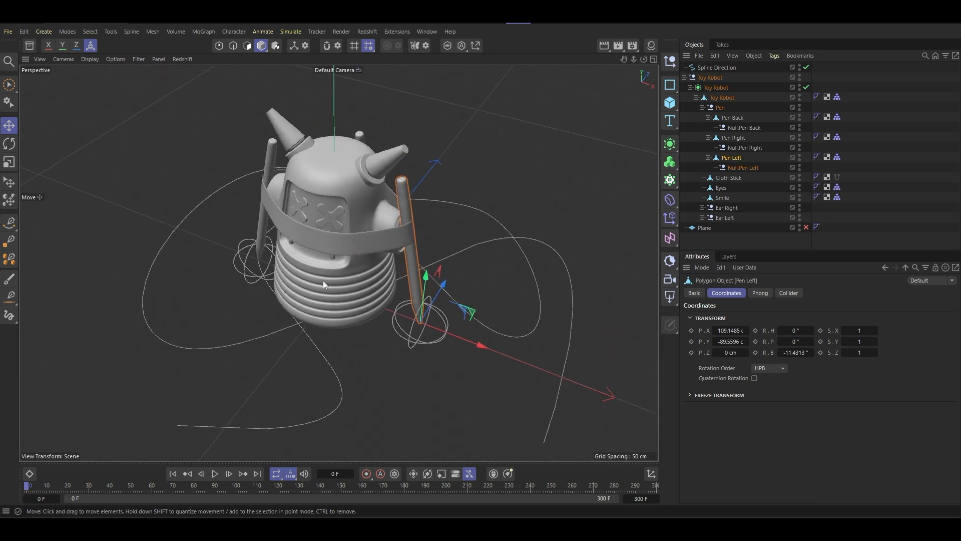
pyautogui.keyDown('alt'); pyautogui.moveTo(323, 280); pyautogui.dragTo(255, 239, button='middle'); pyautogui.keyUp('alt')
pyautogui.scroll(-1, 255, 240)
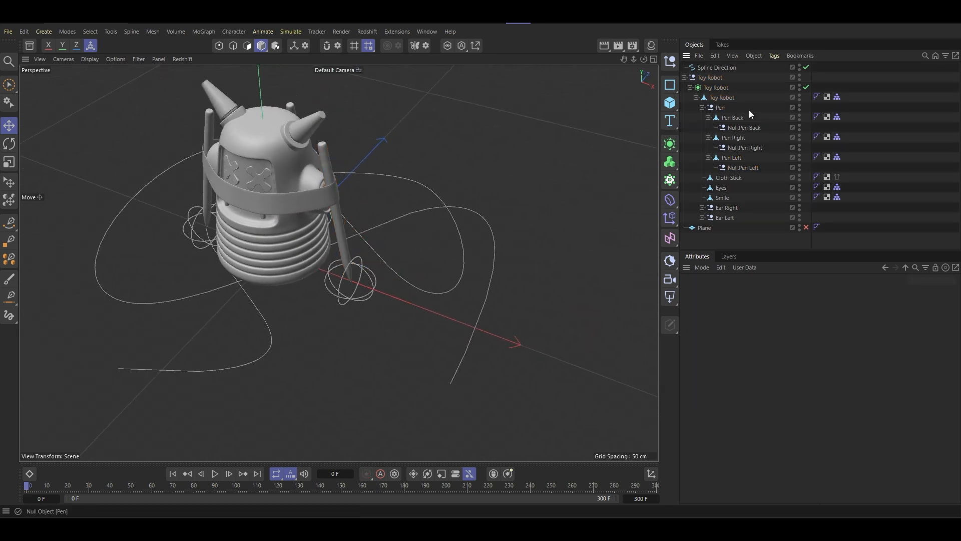
# - Add an Align to Spline tag to the Toy Robot subdivision surface and assign Spline Direction as its spline path
pyautogui.click(723, 88)
pyautogui.rightClick(724, 93)
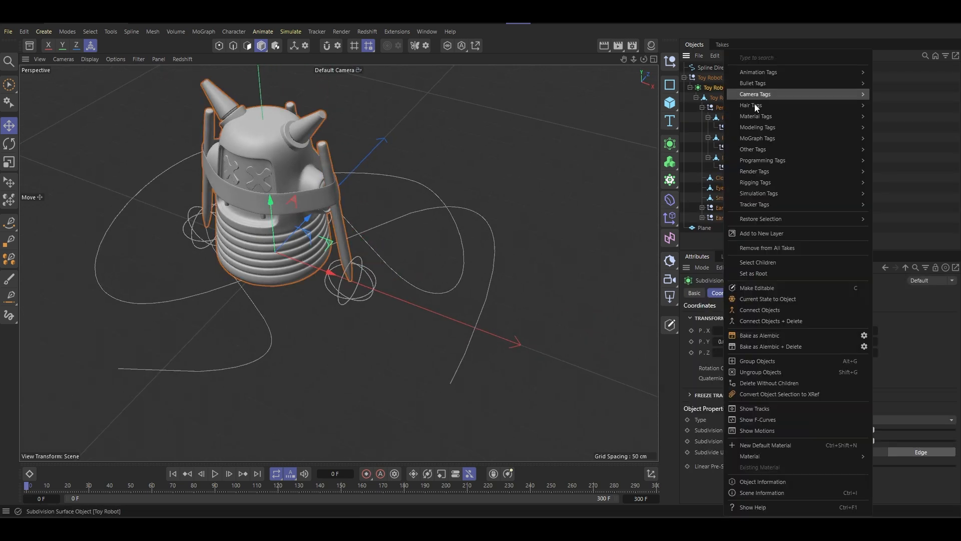
pyautogui.moveTo(771, 97)
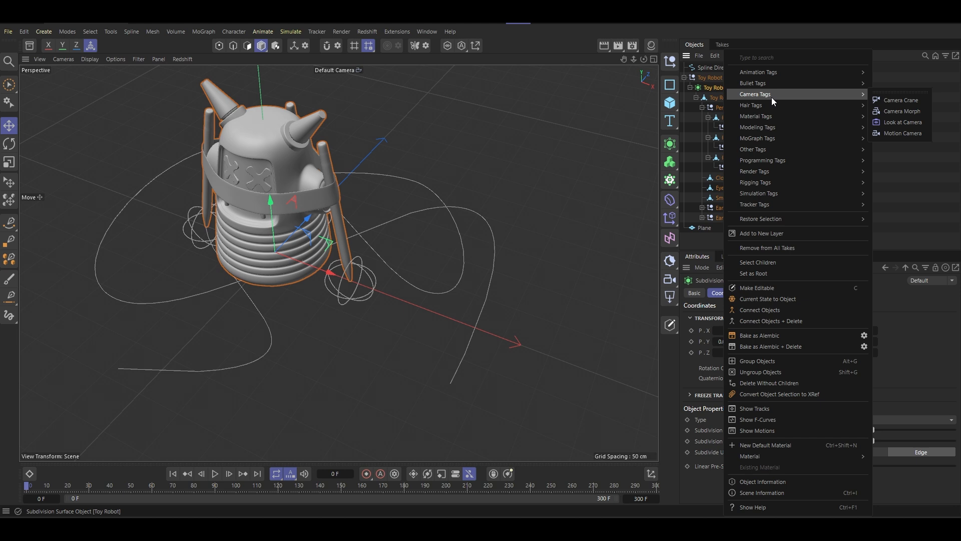
pyautogui.press('Escape')
pyautogui.click(723, 98)
pyautogui.click(720, 90)
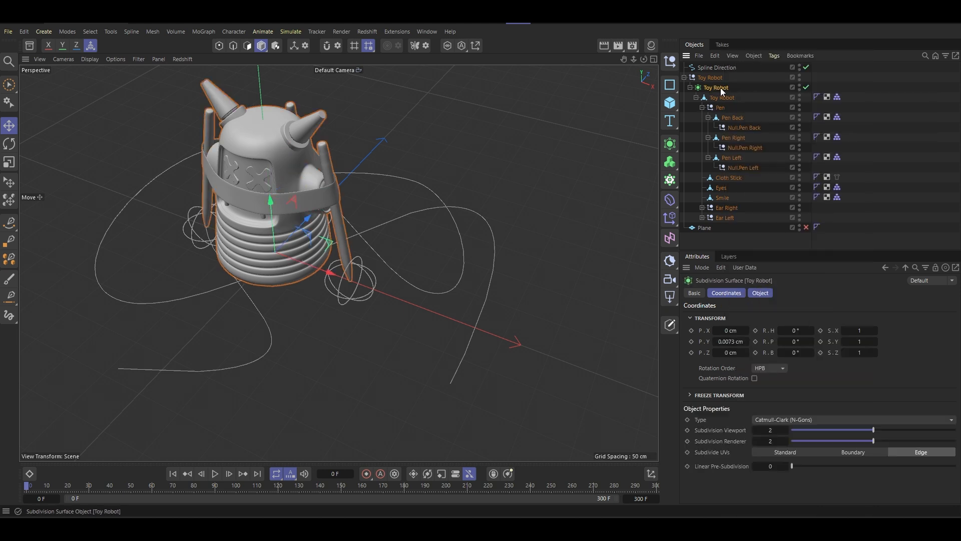
pyautogui.rightClick(721, 88)
pyautogui.moveTo(772, 71)
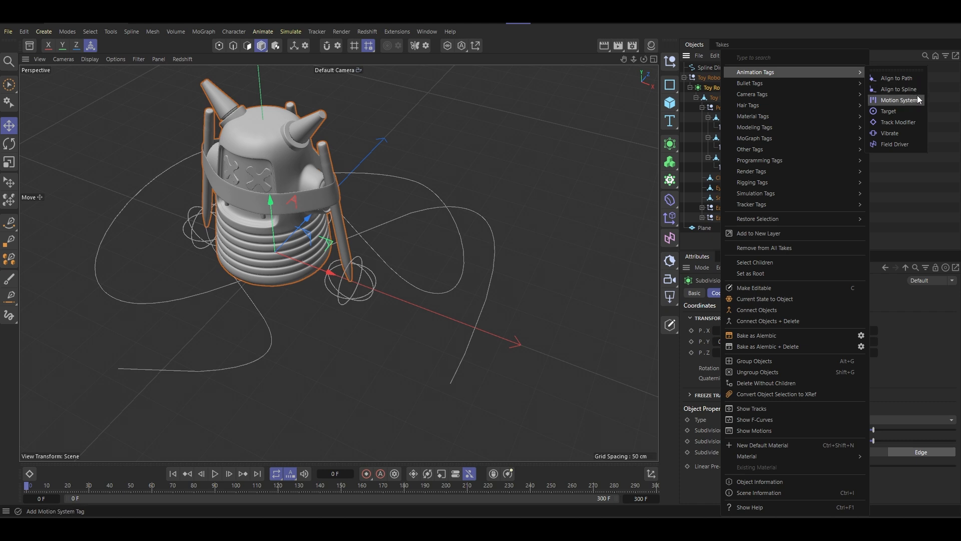
pyautogui.click(917, 92)
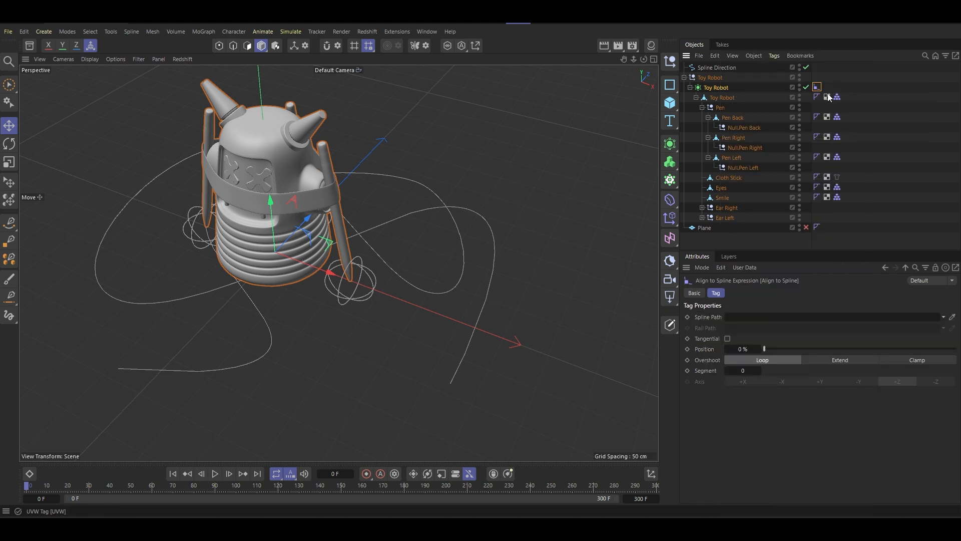
pyautogui.moveTo(709, 70); pyautogui.dragTo(748, 318)
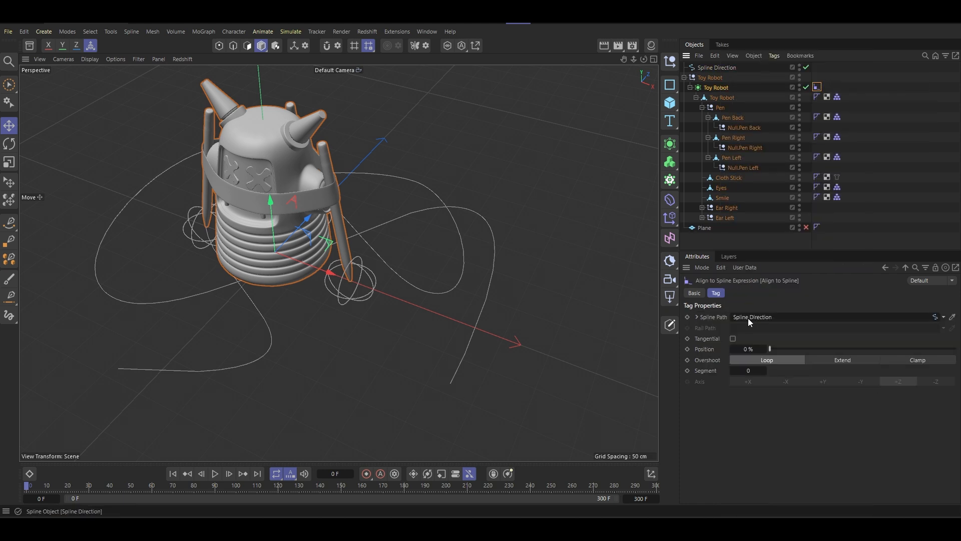
# - Enable Tangential on the Align to Spline tag and set its axis to -Z, keeping the position at 0%
pyautogui.click(733, 339)
pyautogui.click(936, 382)
pyautogui.keyDown('alt'); pyautogui.moveTo(402, 299); pyautogui.dragTo(325, 291); pyautogui.keyUp('alt')
pyautogui.moveTo(777, 350); pyautogui.dragTo(647, 344)
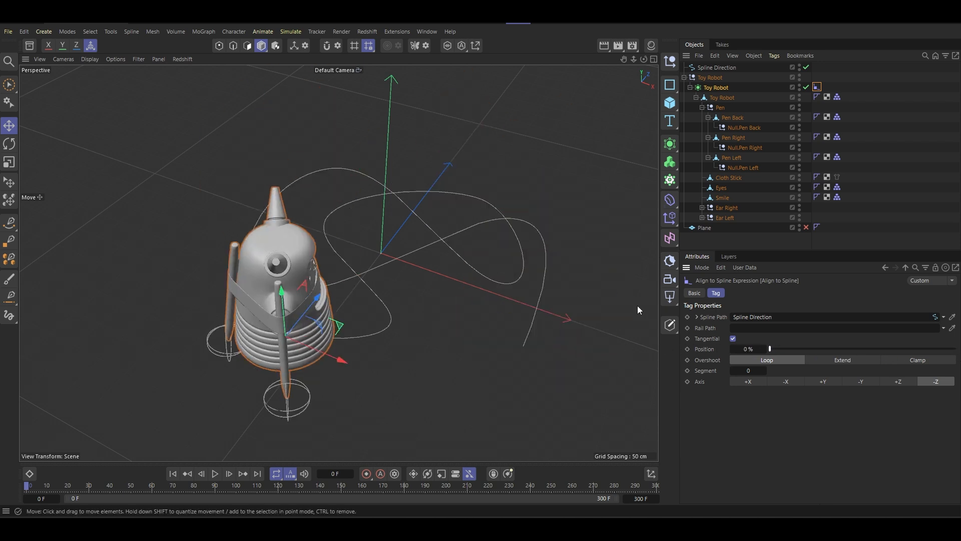
pyautogui.keyDown('alt'); pyautogui.moveTo(637, 305); pyautogui.dragTo(377, 242); pyautogui.keyUp('alt')
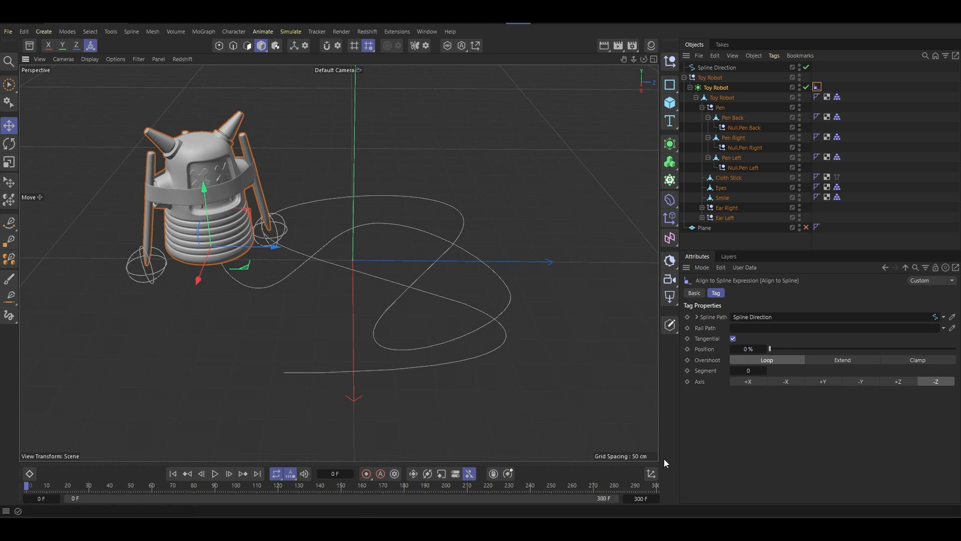
# - Keyframe the Align to Spline position at 0% on frame 0 and at 100% on frame 300
pyautogui.click(688, 349)
pyautogui.moveTo(784, 349); pyautogui.dragTo(956, 349)
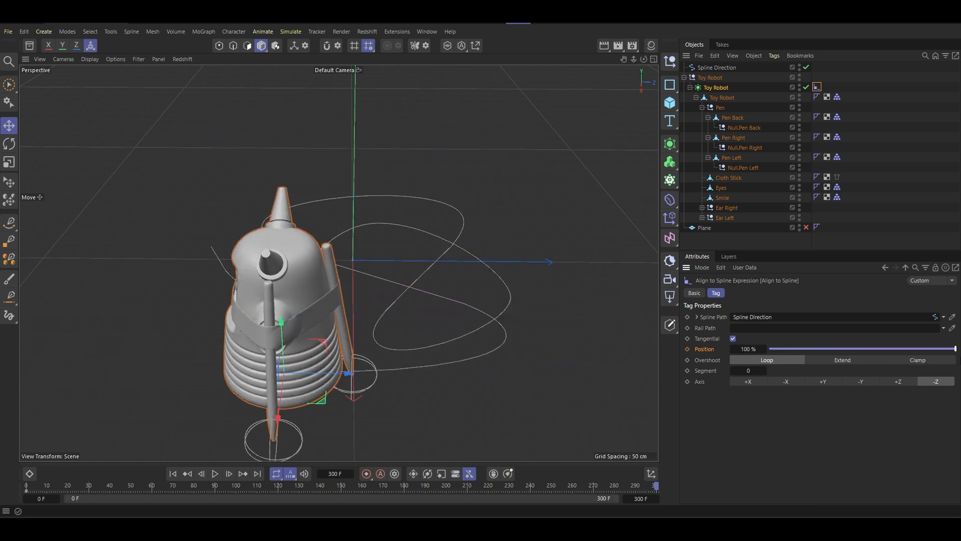
pyautogui.rightClick(689, 350)
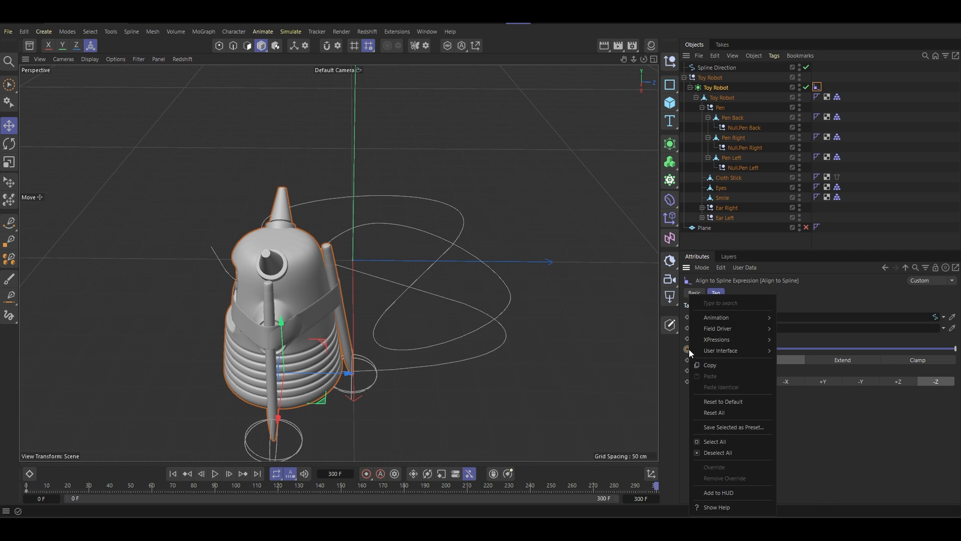
pyautogui.click(684, 349)
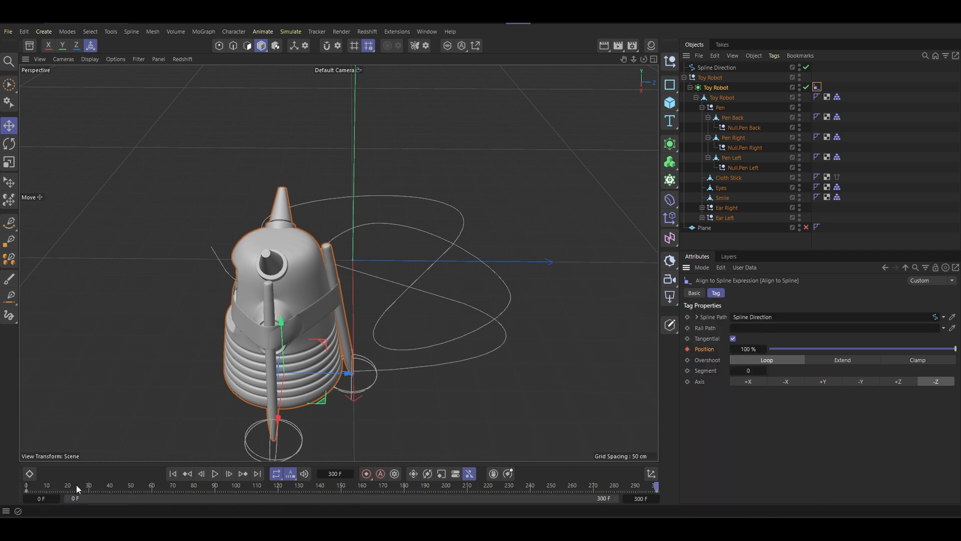
# - Play the animation from frame 0 and examine the robot's travel along the spline from several angles
pyautogui.moveTo(77, 488); pyautogui.dragTo(2, 494)
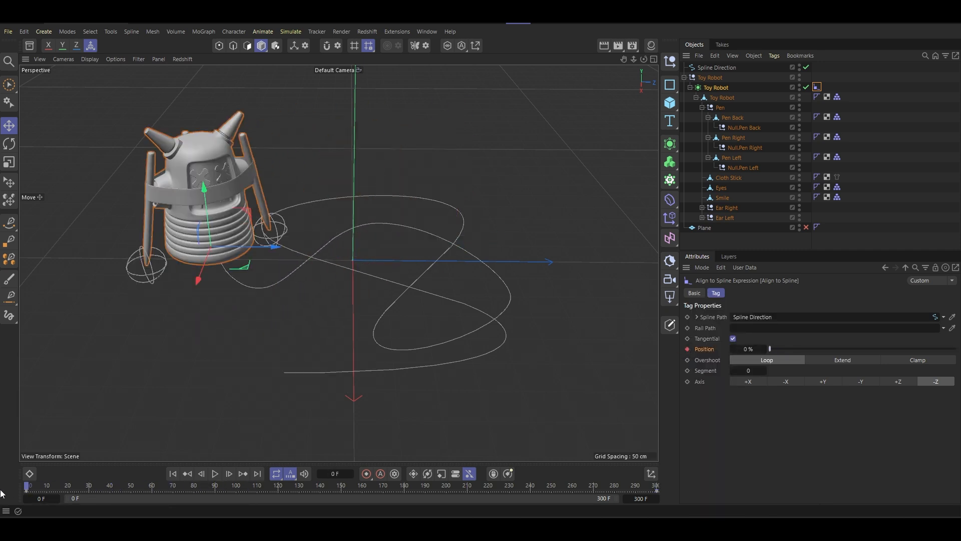
pyautogui.click(214, 474)
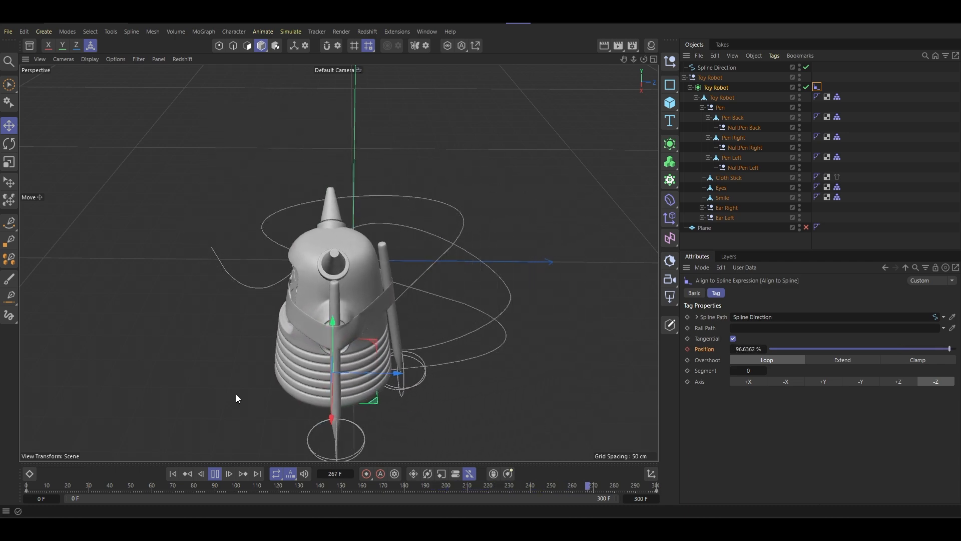
pyautogui.keyDown('alt'); pyautogui.moveTo(238, 398); pyautogui.dragTo(253, 323); pyautogui.keyUp('alt')
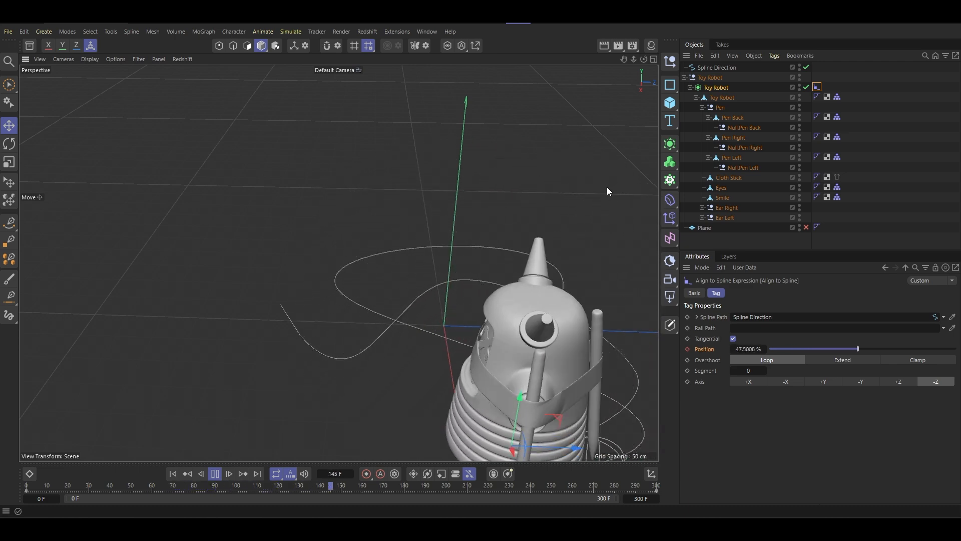
pyautogui.keyDown('alt'); pyautogui.moveTo(596, 189); pyautogui.dragTo(530, 257); pyautogui.keyUp('alt')
pyautogui.keyDown('alt'); pyautogui.moveTo(408, 253); pyautogui.dragTo(361, 264); pyautogui.keyUp('alt')
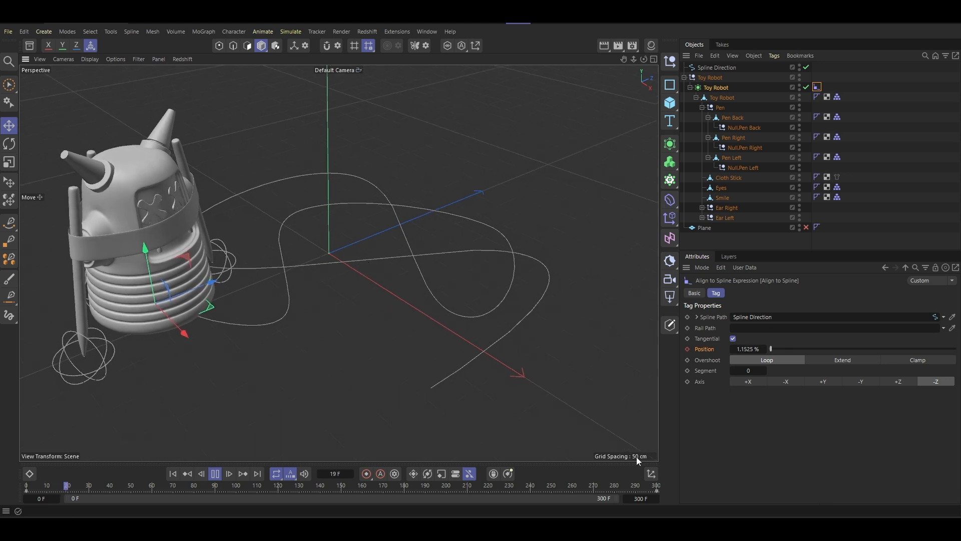
# - Extend the timeline to 600 frames and move the 100% position keyframe to frame 600
pyautogui.click(637, 495)
pyautogui.write('600')
pyautogui.press('Return')
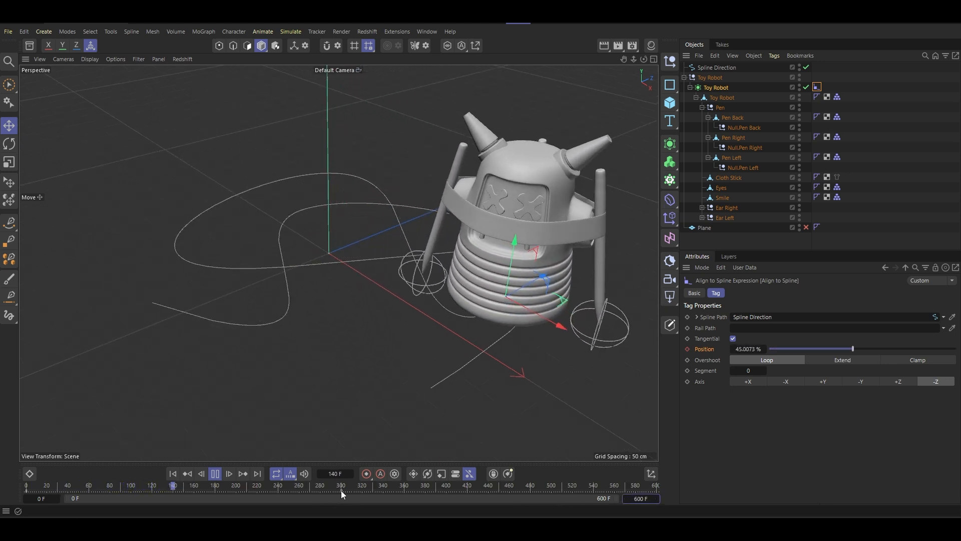
pyautogui.moveTo(341, 491); pyautogui.dragTo(660, 501)
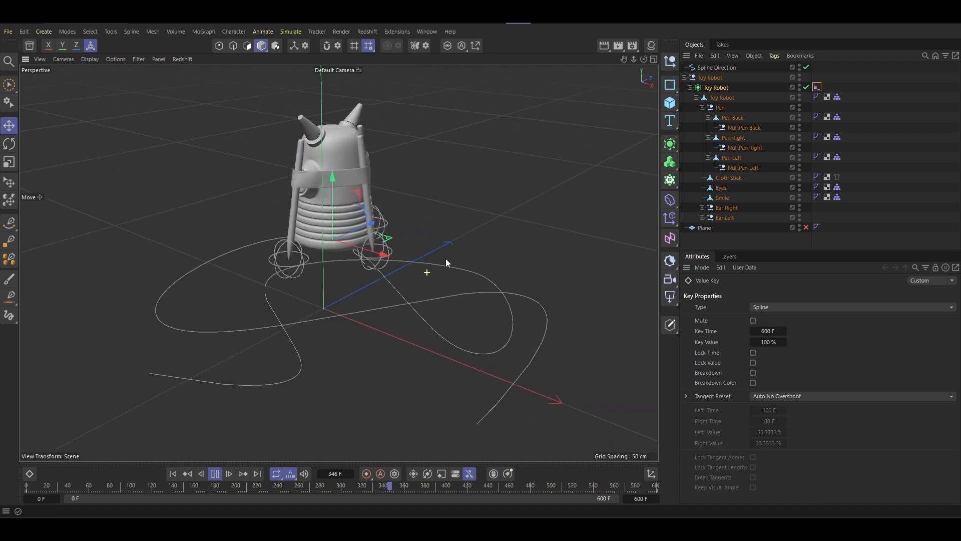
pyautogui.keyDown('alt'); pyautogui.moveTo(376, 269); pyautogui.dragTo(334, 298); pyautogui.keyUp('alt')
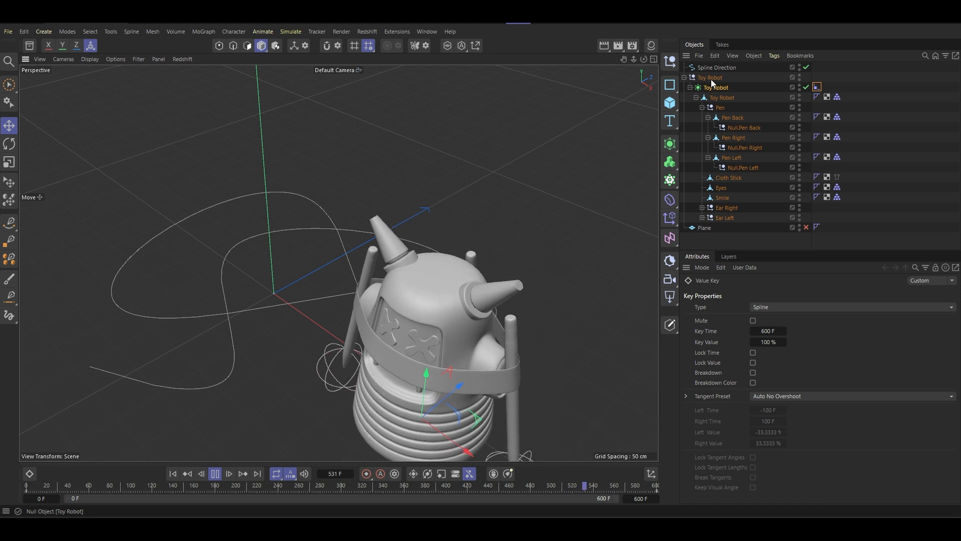
# - Try out heading rotations on the Toy Robot polygon object during playback, and undo them
pyautogui.click(721, 99)
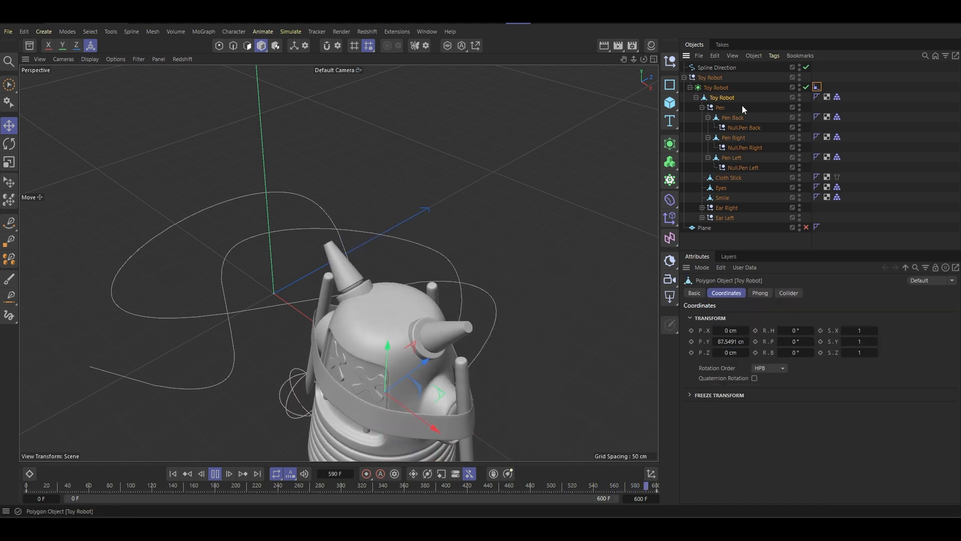
pyautogui.moveTo(812, 353); pyautogui.dragTo(947, 330)
pyautogui.hotkey('ctrl', 'z')
pyautogui.hotkey('ctrl', 'z')
pyautogui.scroll(-2, 321, 347)
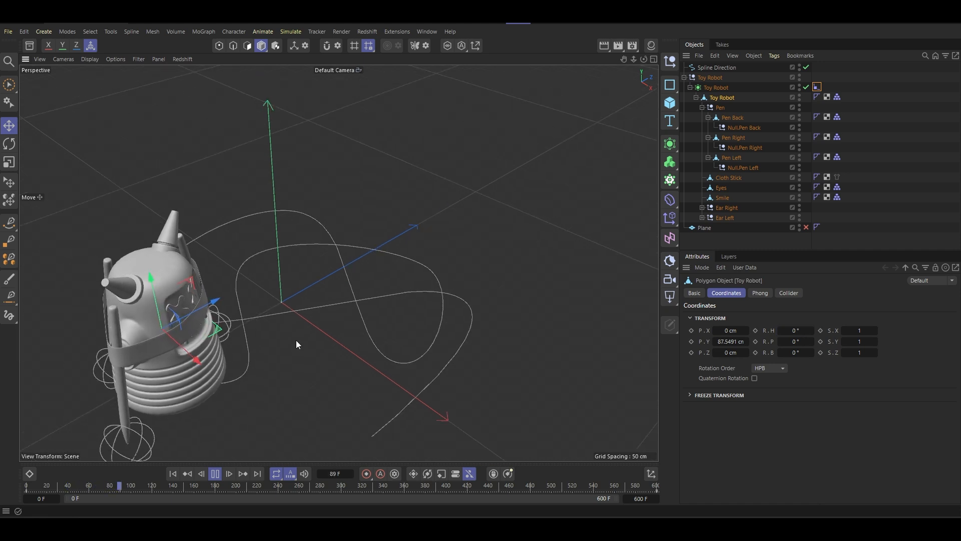
pyautogui.keyDown('alt'); pyautogui.moveTo(296, 345); pyautogui.dragTo(236, 306); pyautogui.keyUp('alt')
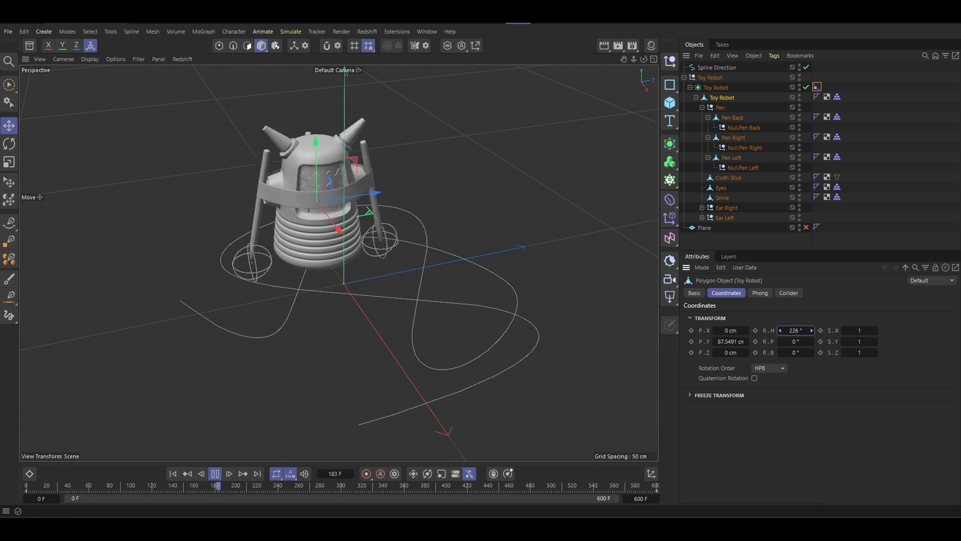
pyautogui.hotkey('ctrl', 'z')
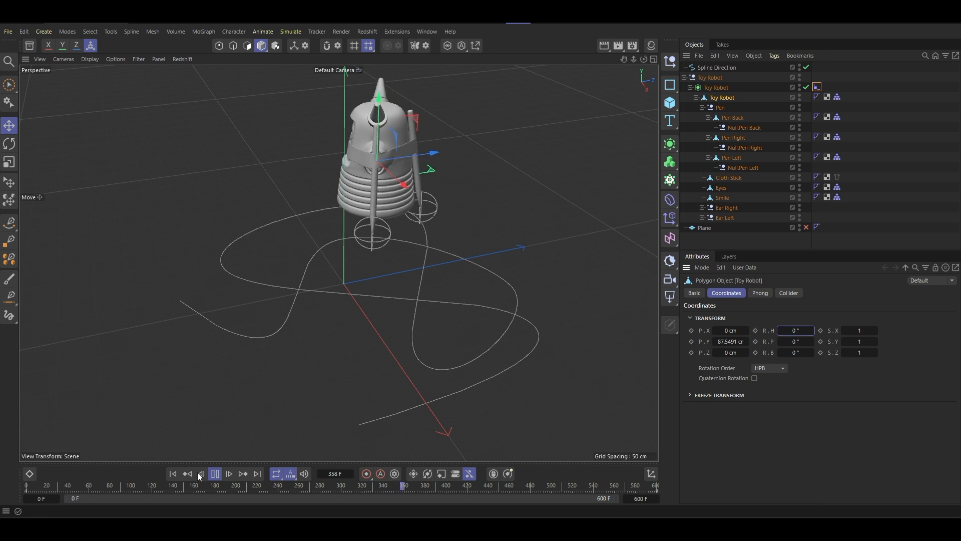
# - Keyframe the Toy Robot polygon object's heading rotation at 0° on frame 0 and at -1080° on frame 600
pyautogui.click(215, 474)
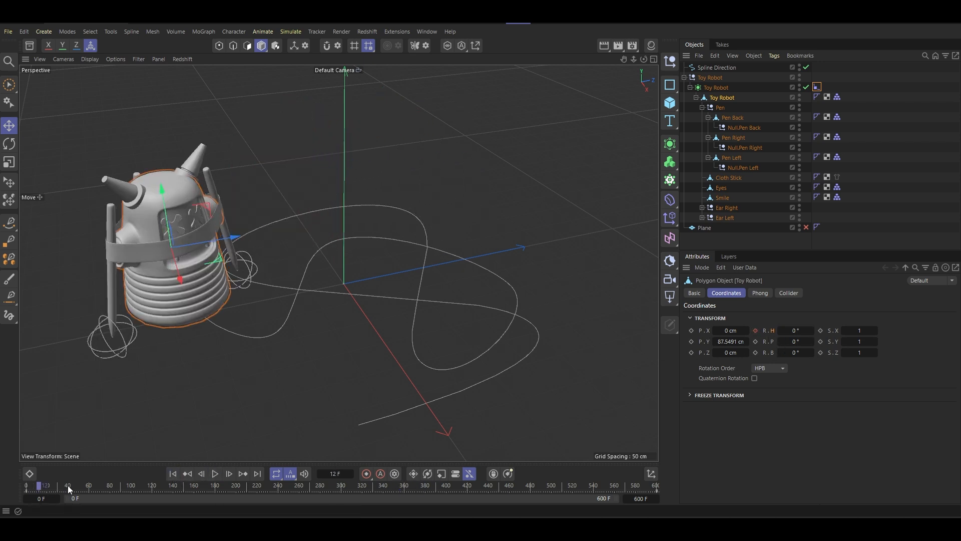
pyautogui.moveTo(68, 486); pyautogui.dragTo(695, 497)
pyautogui.moveTo(790, 331); pyautogui.dragTo(769, 331)
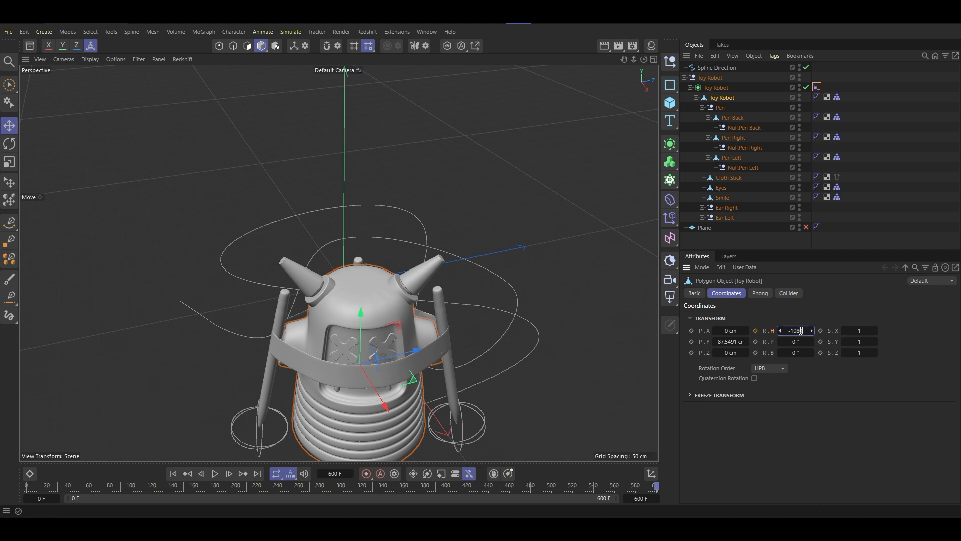
pyautogui.press('Return')
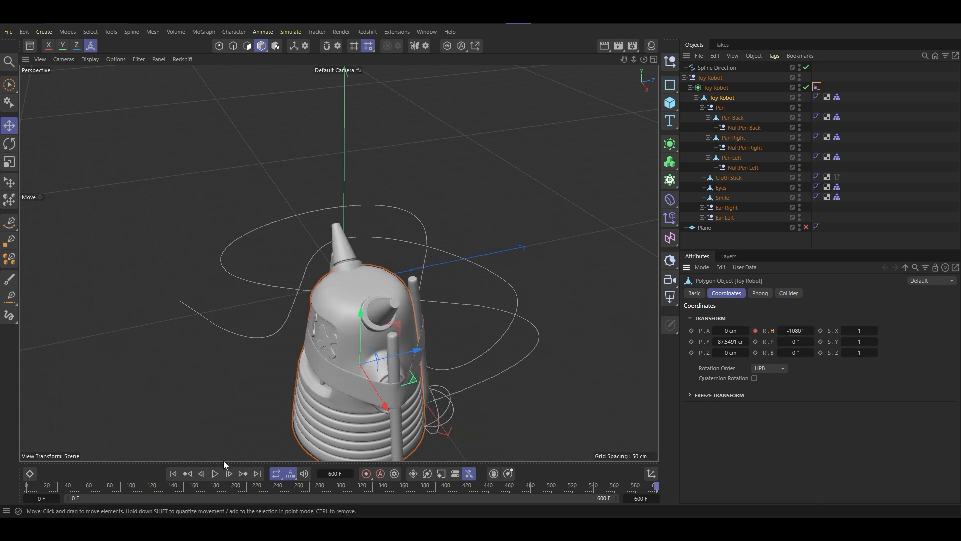
# - Play the animation from frame 0 and examine the robot's spin along the spline
pyautogui.click(173, 478)
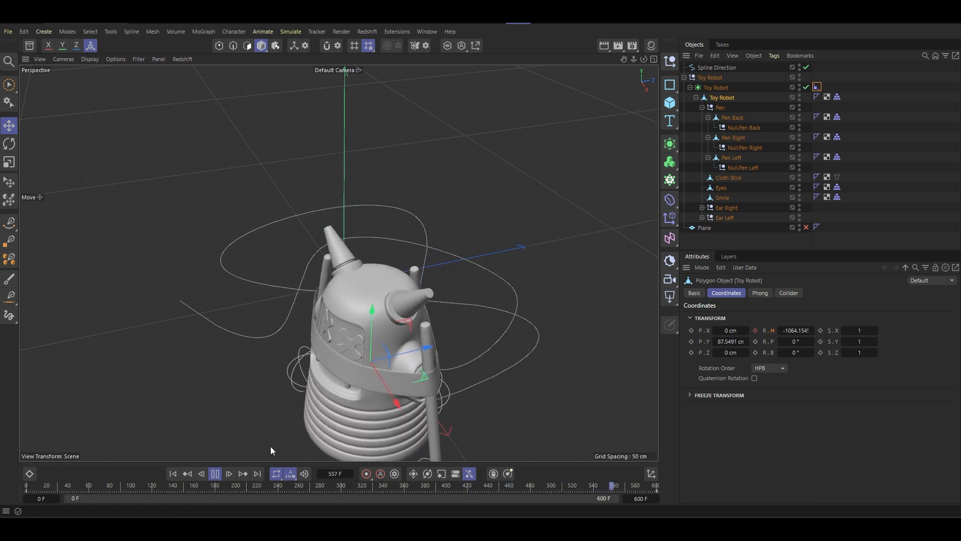
pyautogui.keyDown('alt'); pyautogui.moveTo(390, 337); pyautogui.dragTo(436, 346); pyautogui.keyUp('alt')
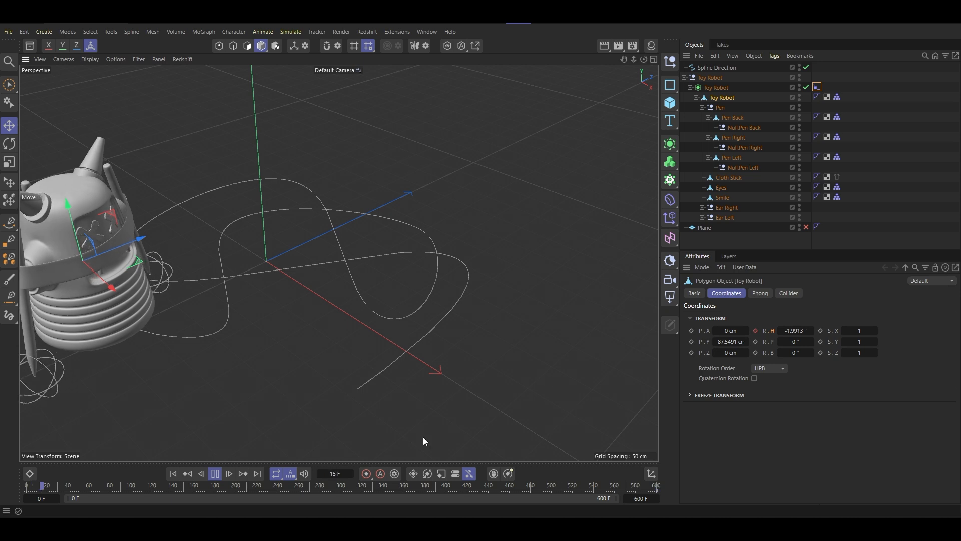
pyautogui.click(185, 475)
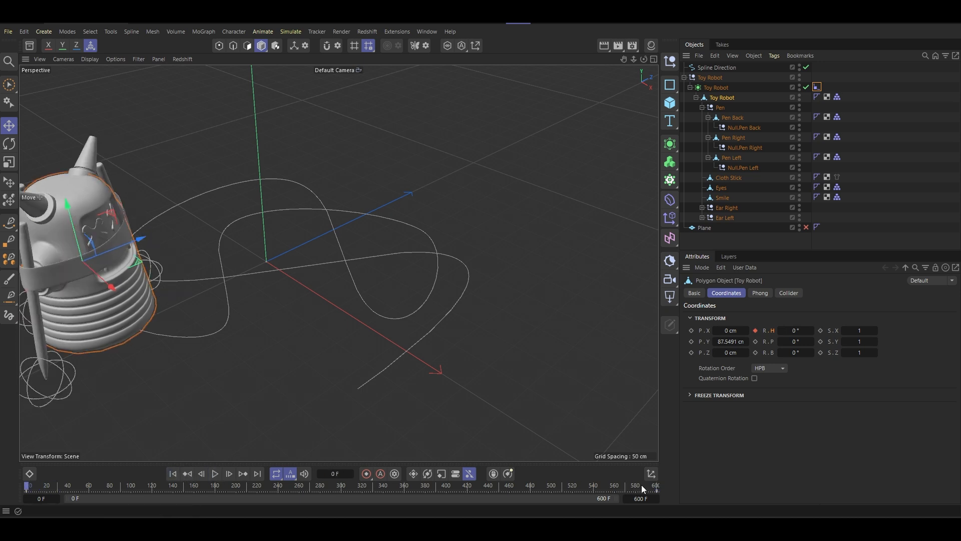
# - Set the heading keyframe on frame 600 to 2160° and change the frame 600 keys' interpolation to Linear
pyautogui.moveTo(641, 484); pyautogui.dragTo(701, 482)
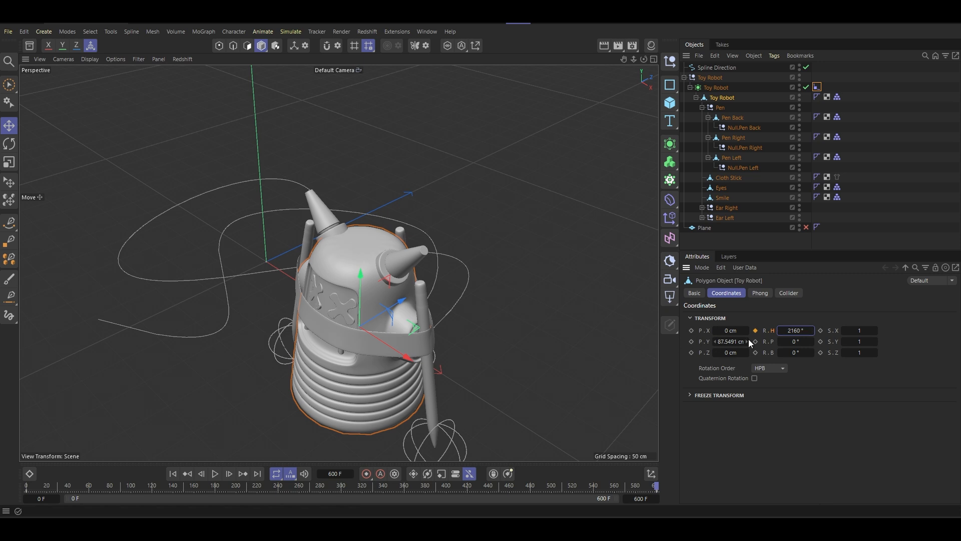
pyautogui.click(26, 490)
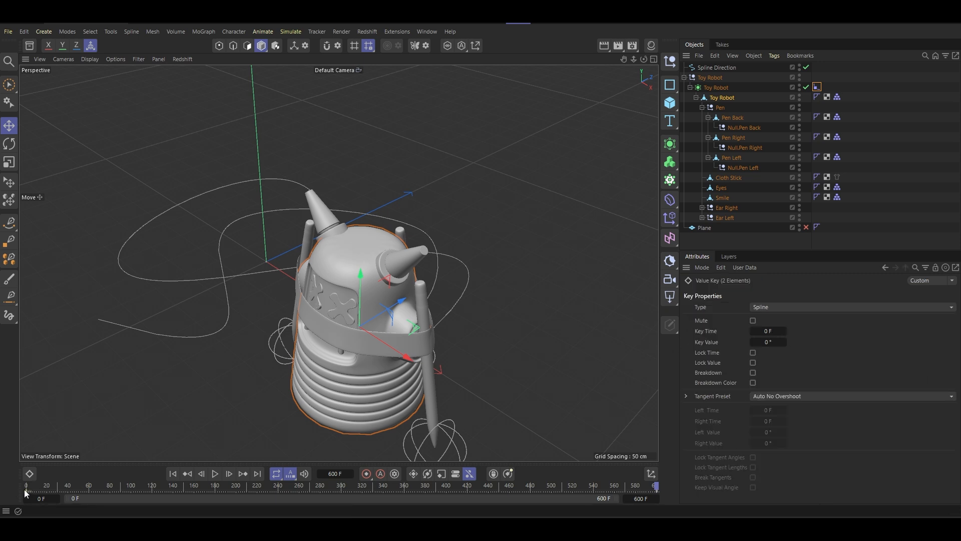
pyautogui.click(657, 491)
pyautogui.click(772, 331)
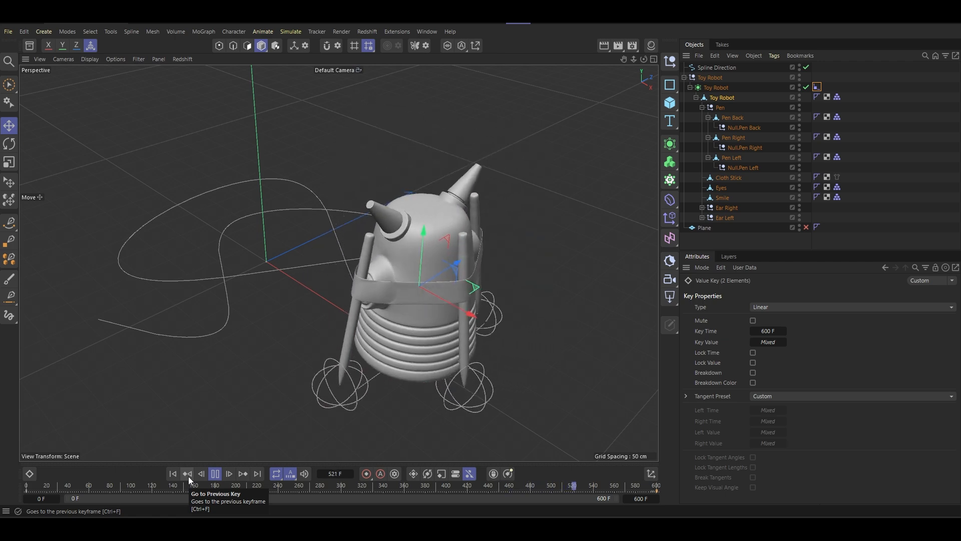
# - Scale up the Spline Direction path uniformly so the robot has a longer route
pyautogui.keyDown('alt'); pyautogui.moveTo(265, 315); pyautogui.dragTo(348, 292); pyautogui.keyUp('alt')
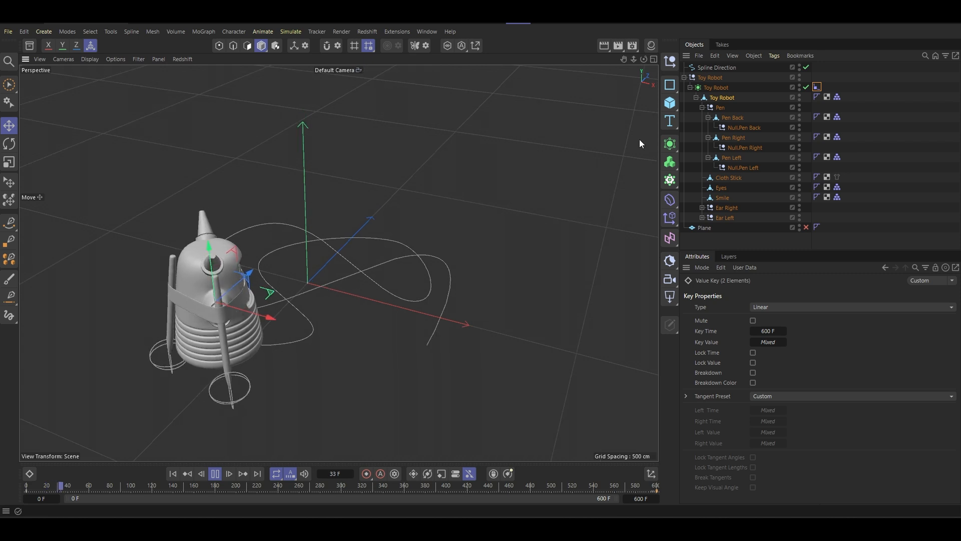
pyautogui.click(711, 68)
pyautogui.press('t')
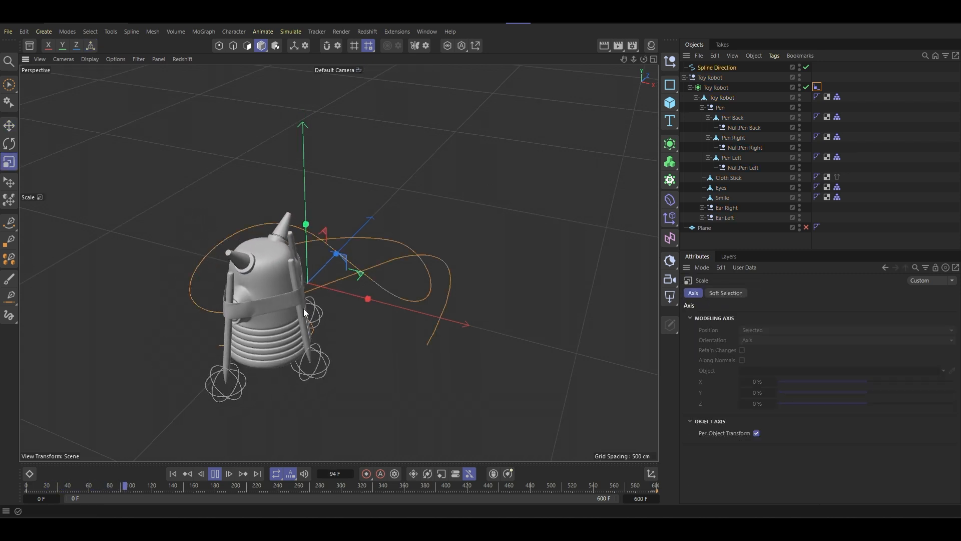
pyautogui.moveTo(303, 308); pyautogui.dragTo(632, 247)
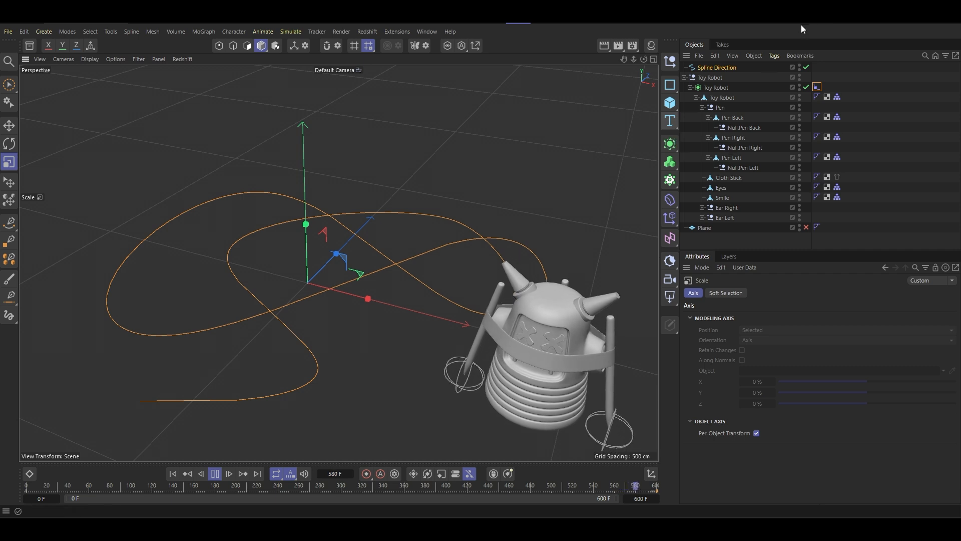
# - Return to frame 0 and delete the Toy Robot's existing rotation and spline position keyframes
pyautogui.click(817, 86)
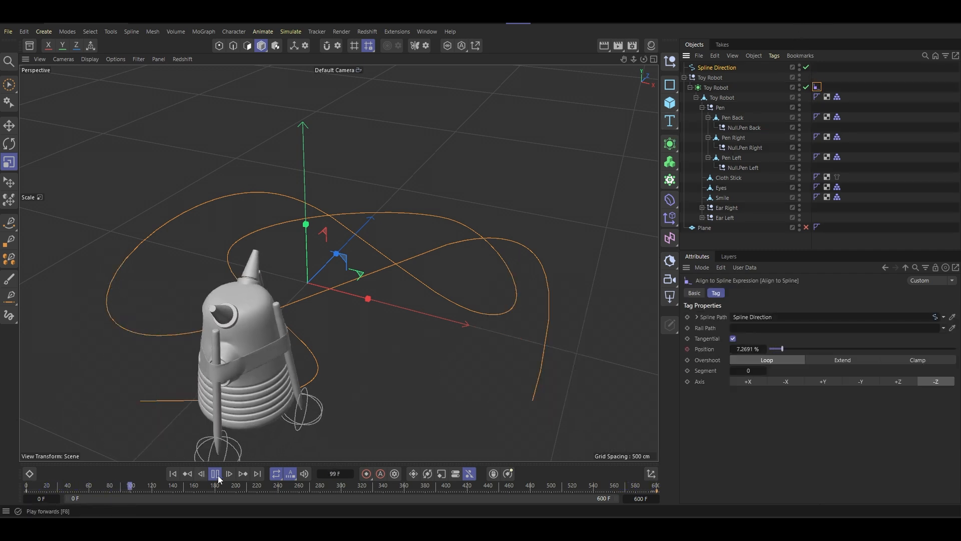
pyautogui.click(172, 474)
pyautogui.keyDown('alt'); pyautogui.moveTo(188, 400); pyautogui.dragTo(241, 319, button='middle'); pyautogui.keyUp('alt')
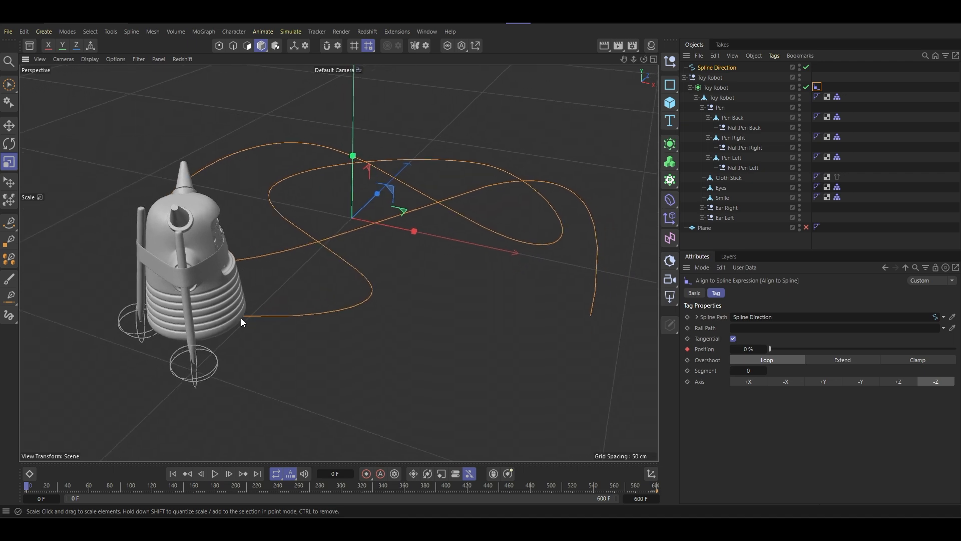
pyautogui.keyDown('alt'); pyautogui.moveTo(203, 320); pyautogui.dragTo(267, 306); pyautogui.keyUp('alt')
pyautogui.keyDown('alt'); pyautogui.moveTo(266, 307); pyautogui.dragTo(235, 234, button='middle'); pyautogui.keyUp('alt')
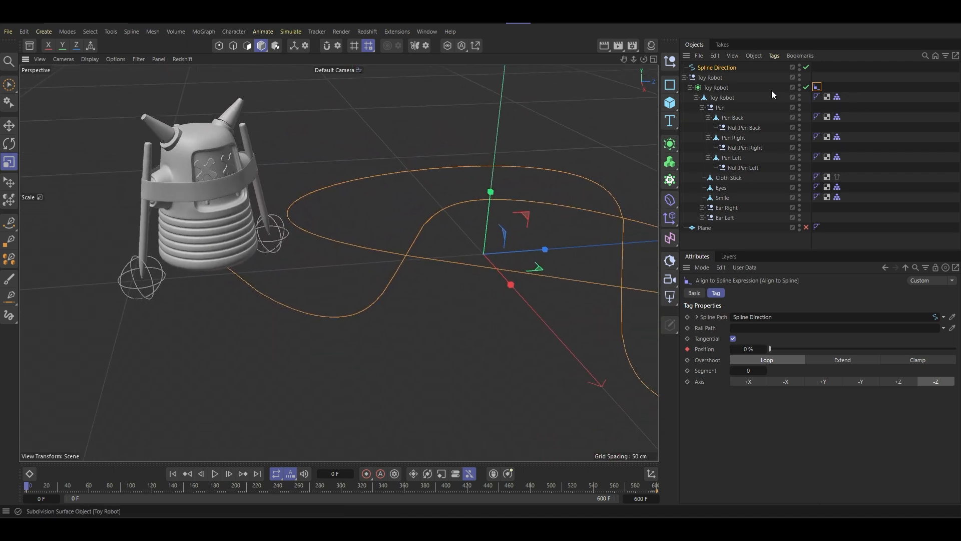
pyautogui.click(715, 97)
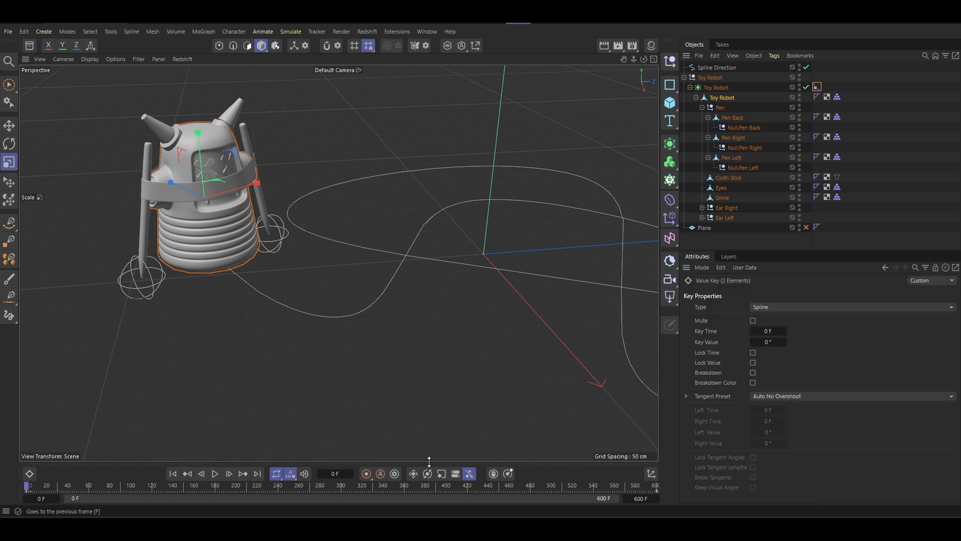
pyautogui.click(656, 491)
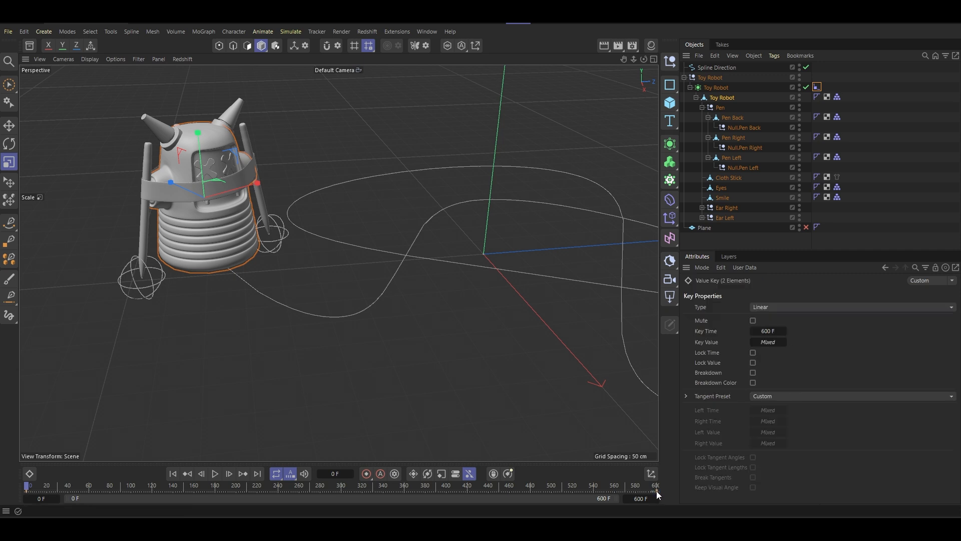
pyautogui.rightClick(657, 491)
pyautogui.click(629, 435)
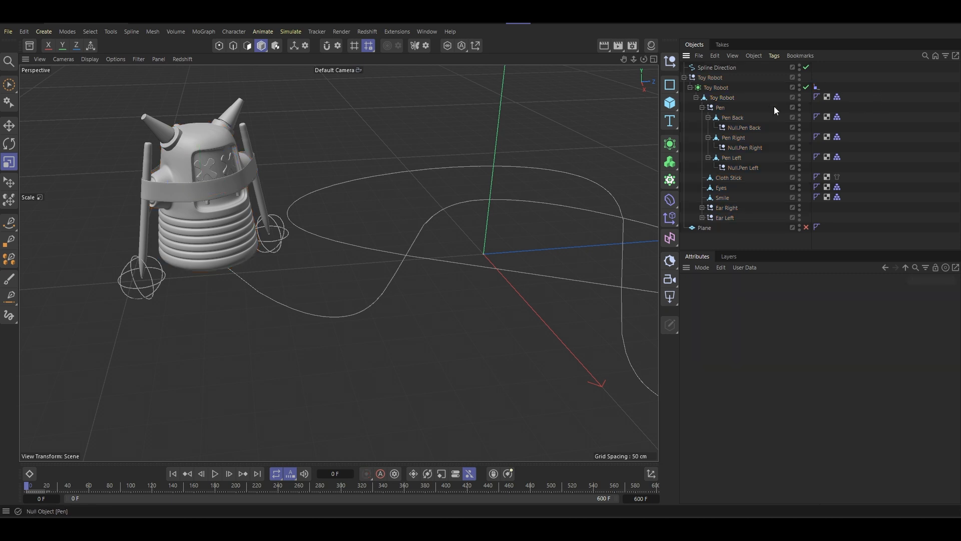
# - Add a Vibrate tag to the Toy Robot polygon object and enable rotation with a 180° heading amplitude
pyautogui.rightClick(728, 100)
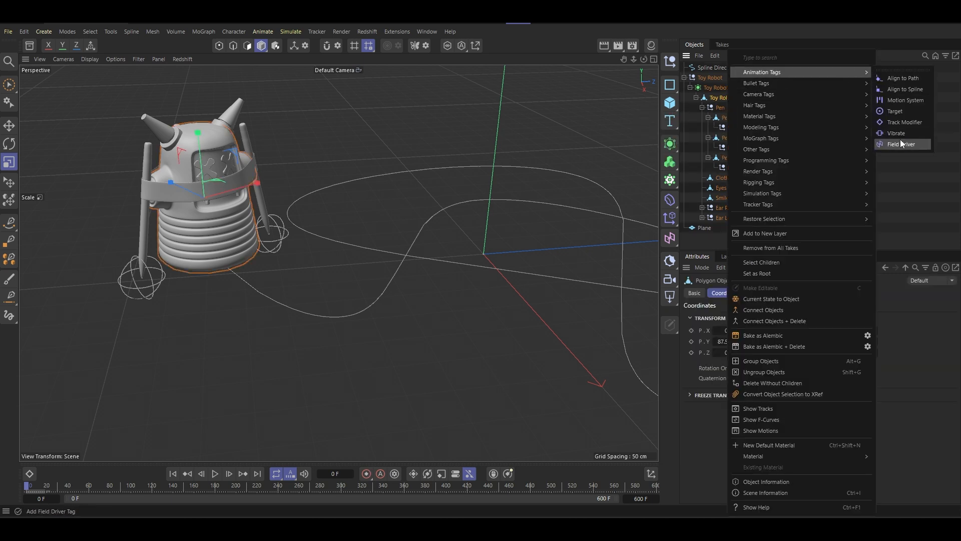
pyautogui.click(905, 133)
pyautogui.keyDown('alt'); pyautogui.moveTo(481, 305); pyautogui.dragTo(554, 261); pyautogui.keyUp('alt')
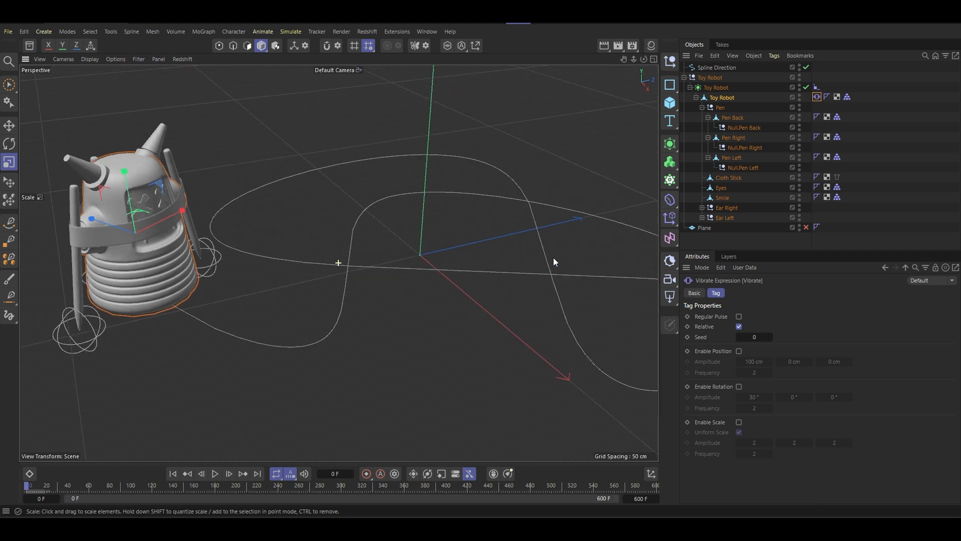
pyautogui.keyDown('alt'); pyautogui.moveTo(554, 258); pyautogui.dragTo(538, 253, button='middle'); pyautogui.keyUp('alt')
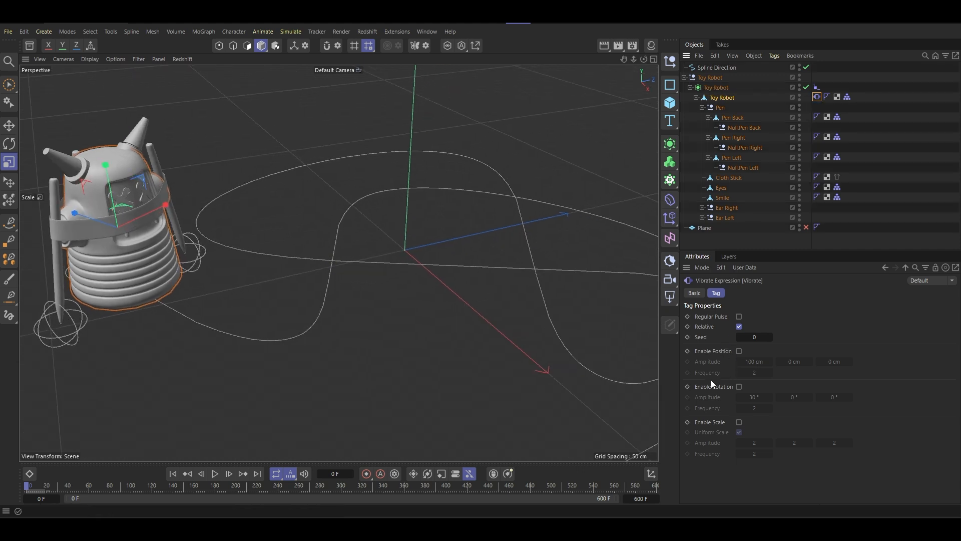
pyautogui.click(740, 386)
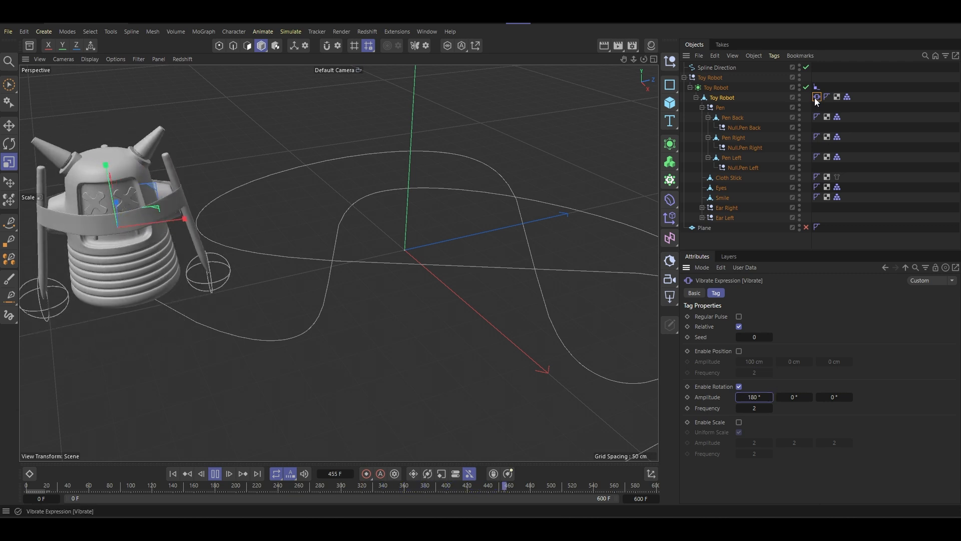
# - Try the Vibrate tag on the parent Toy Robot null and play the animation to check the rotation
pyautogui.moveTo(816, 98); pyautogui.dragTo(822, 85)
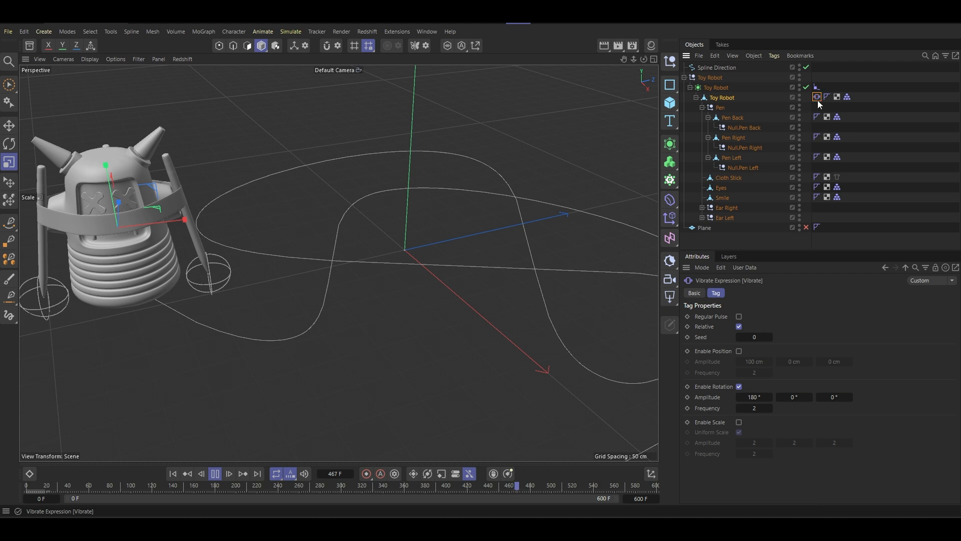
pyautogui.click(218, 474)
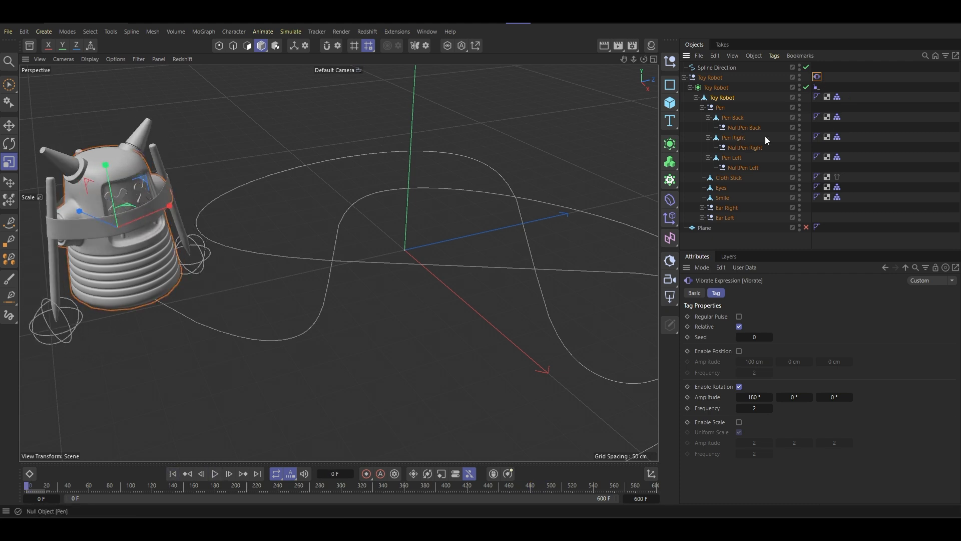
pyautogui.click(219, 475)
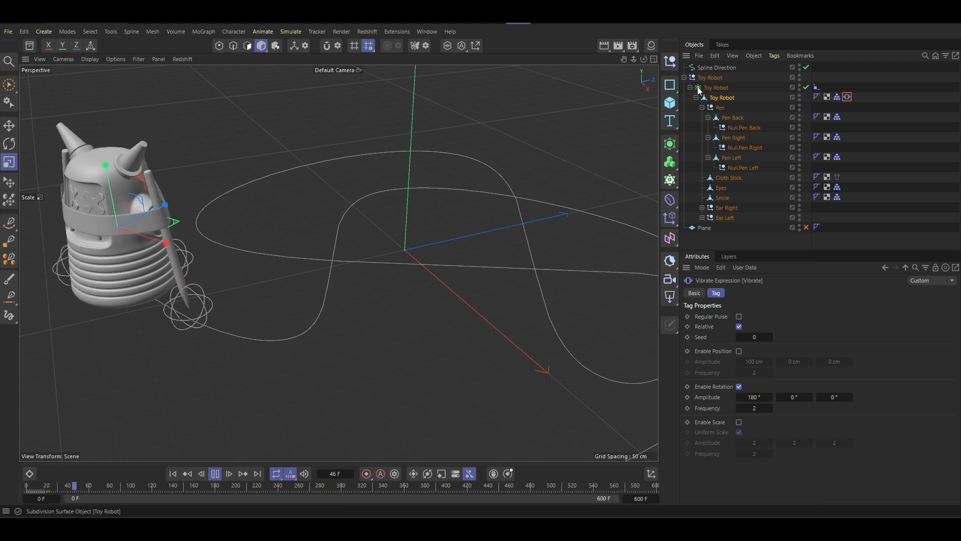
# - Keyframe the Align to Spline position at 0% on frame 0 and at 100% on frame 600
pyautogui.click(818, 86)
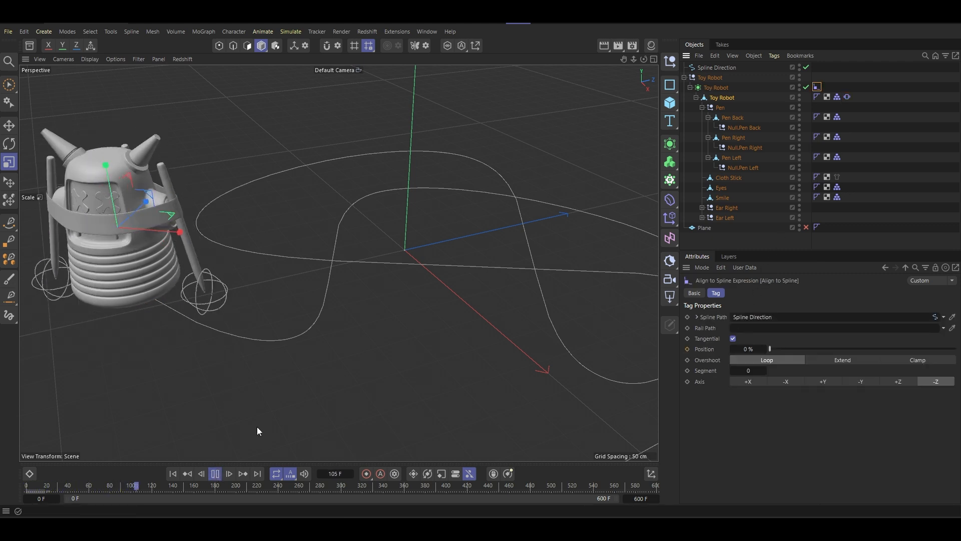
pyautogui.click(218, 476)
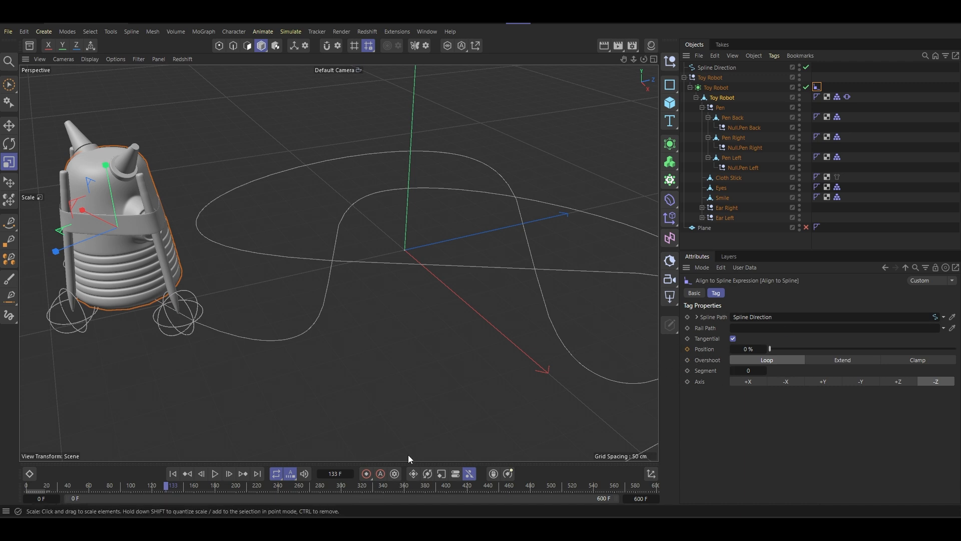
pyautogui.moveTo(201, 490); pyautogui.dragTo(141, 491)
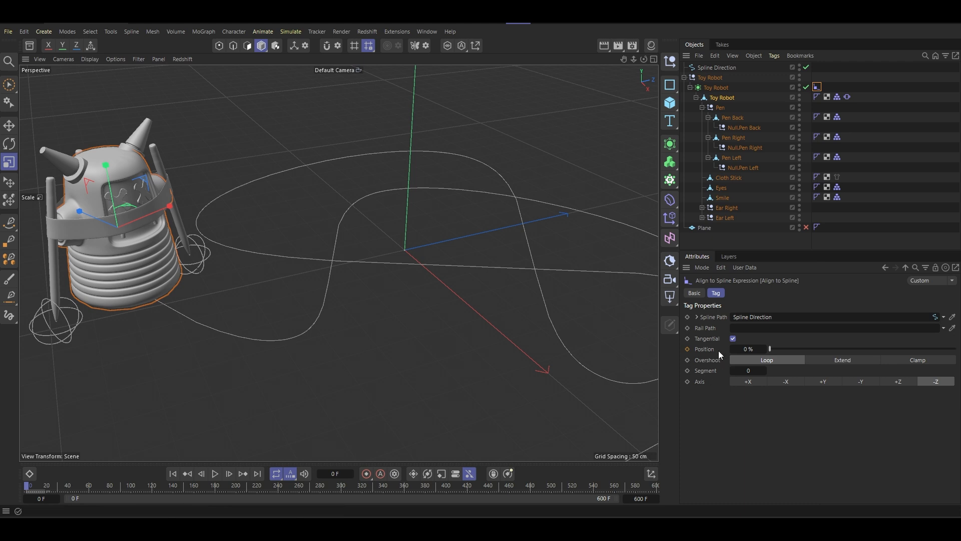
pyautogui.click(687, 349)
pyautogui.moveTo(654, 486); pyautogui.dragTo(692, 484)
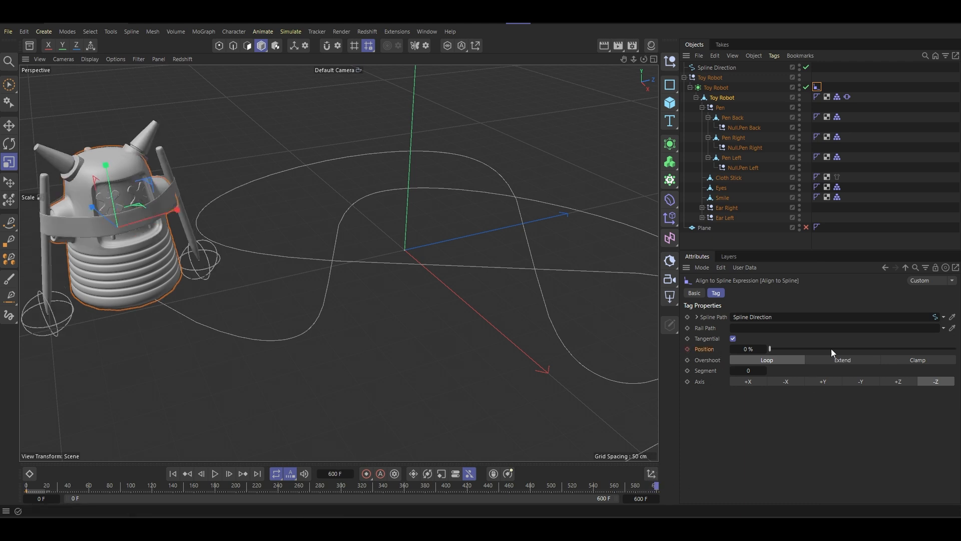
pyautogui.moveTo(784, 349); pyautogui.dragTo(955, 353)
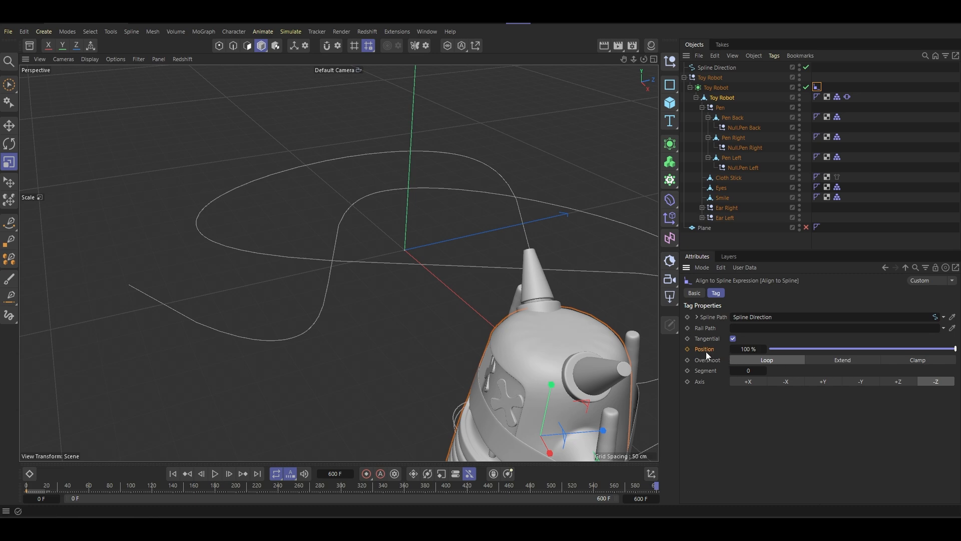
pyautogui.click(687, 349)
# - Play the animation from frame 0 and examine the vibrating robot's travel along the enlarged spline
pyautogui.scroll(-7, 399, 306)
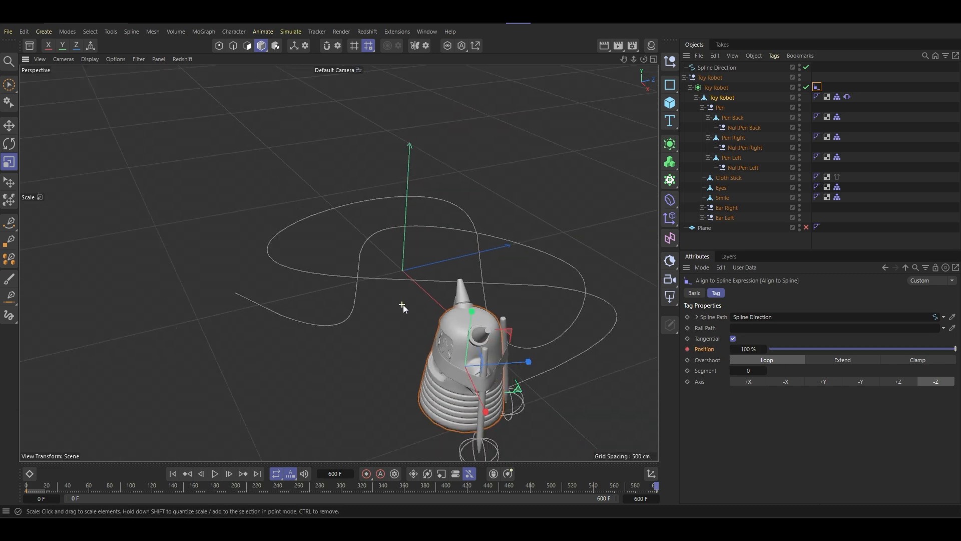
pyautogui.keyDown('alt'); pyautogui.moveTo(402, 305); pyautogui.dragTo(486, 285); pyautogui.keyUp('alt')
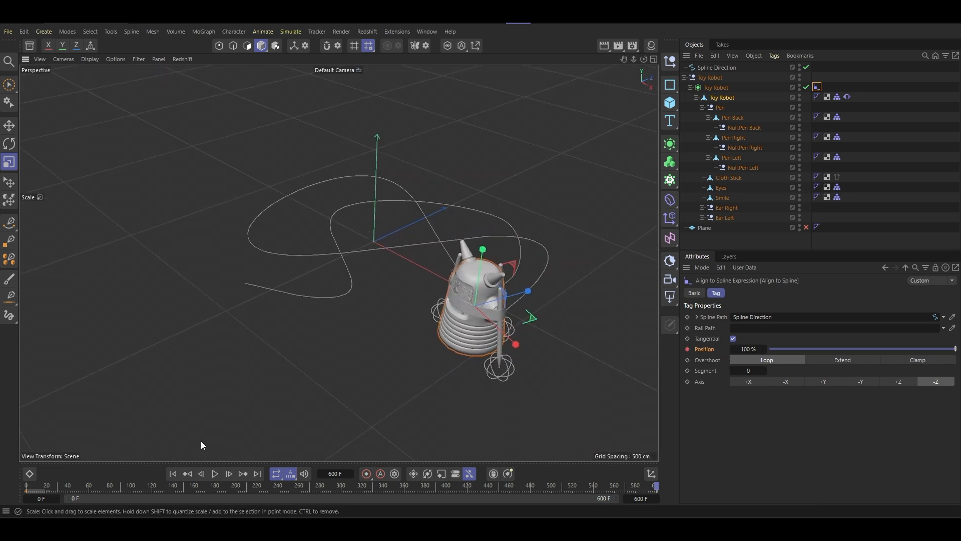
pyautogui.click(177, 475)
pyautogui.click(215, 473)
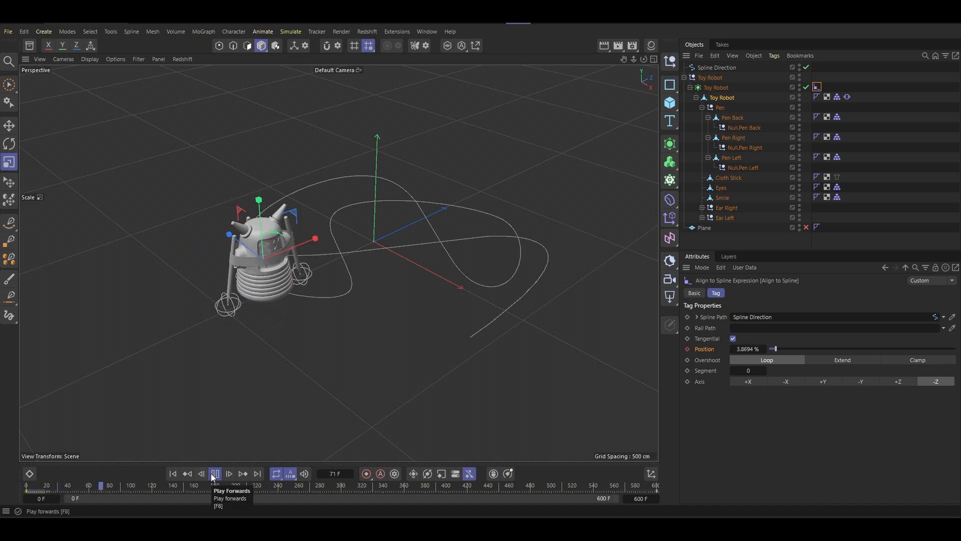
pyautogui.scroll(6, 321, 209)
pyautogui.keyDown('alt'); pyautogui.moveTo(392, 278); pyautogui.dragTo(481, 219); pyautogui.keyUp('alt')
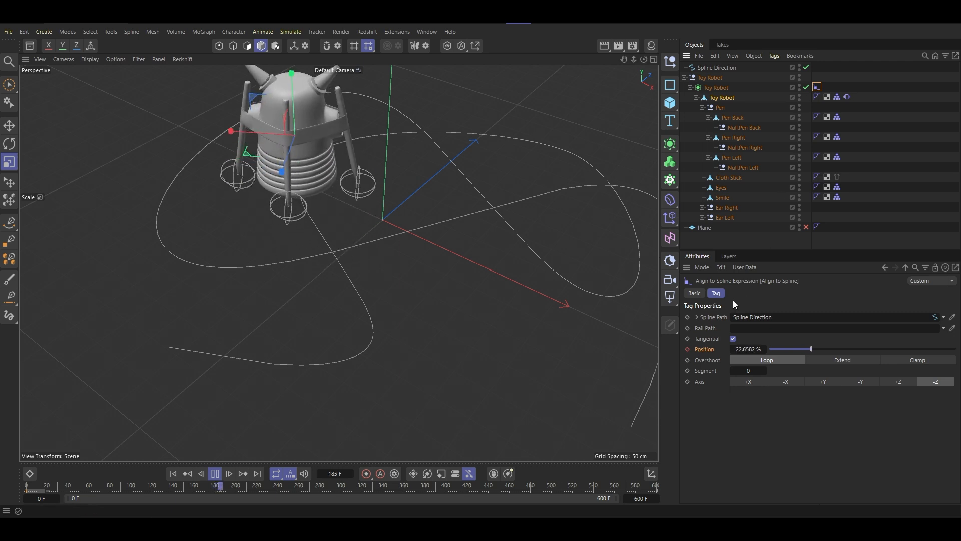
# - Enable Regular Pulse in the Toy Robot polygon object's Vibrate tag and set the heading rotation amplitude to 30°
pyautogui.click(847, 96)
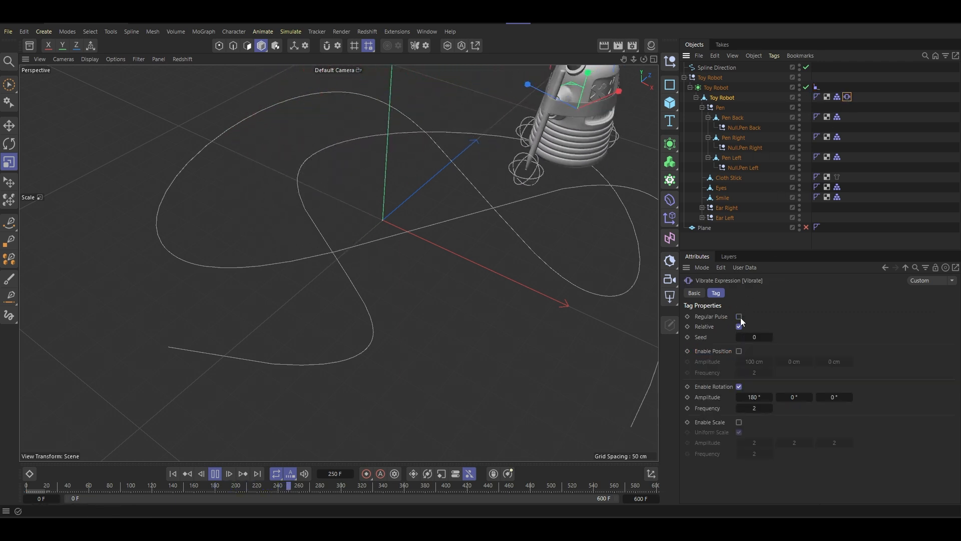
pyautogui.scroll(-2, 523, 248)
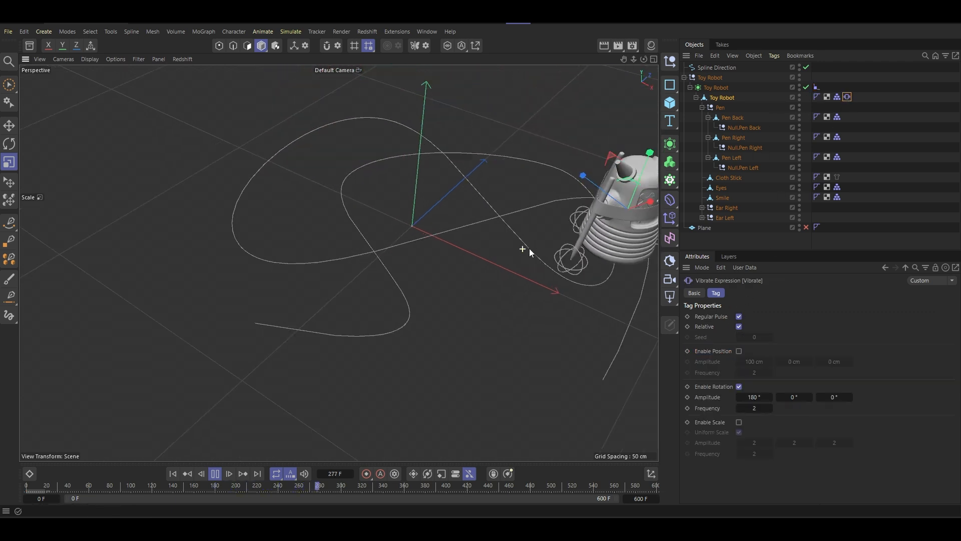
pyautogui.click(754, 397)
pyautogui.write('30')
pyautogui.press('Return')
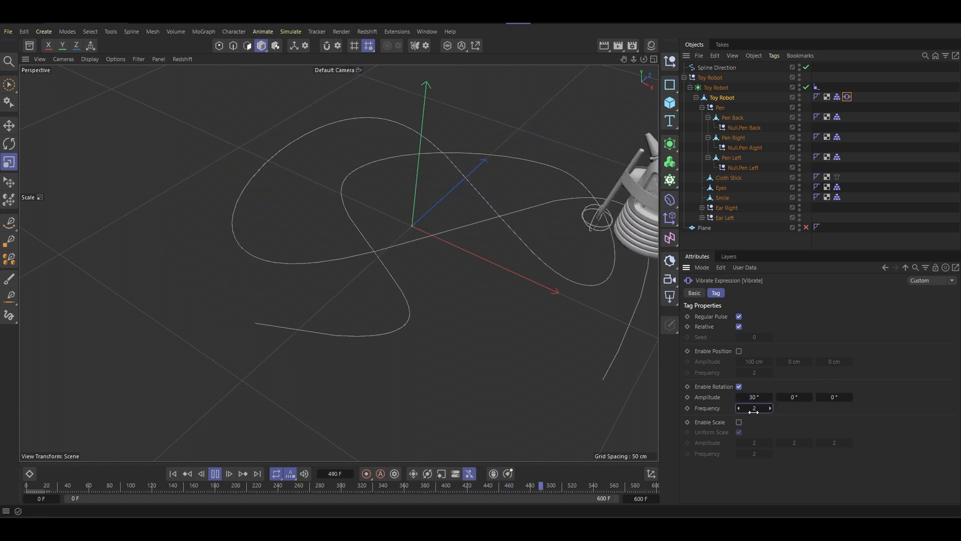
# - Set the Vibrate tag's rotation frequency to 1 and watch the robot move along the whole spline
pyautogui.keyDown('alt'); pyautogui.moveTo(514, 306); pyautogui.dragTo(389, 271, button='middle'); pyautogui.keyUp('alt')
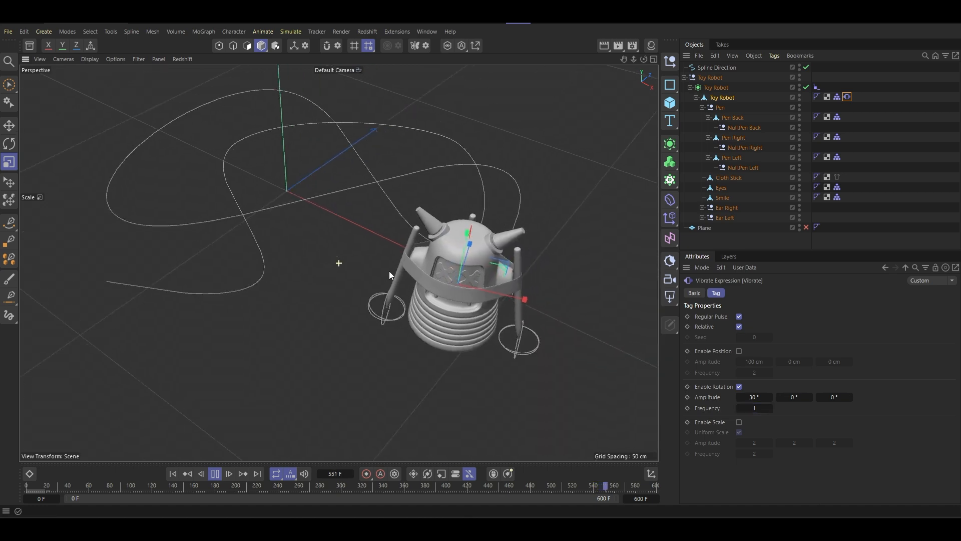
pyautogui.keyDown('alt'); pyautogui.moveTo(389, 272); pyautogui.dragTo(441, 253); pyautogui.keyUp('alt')
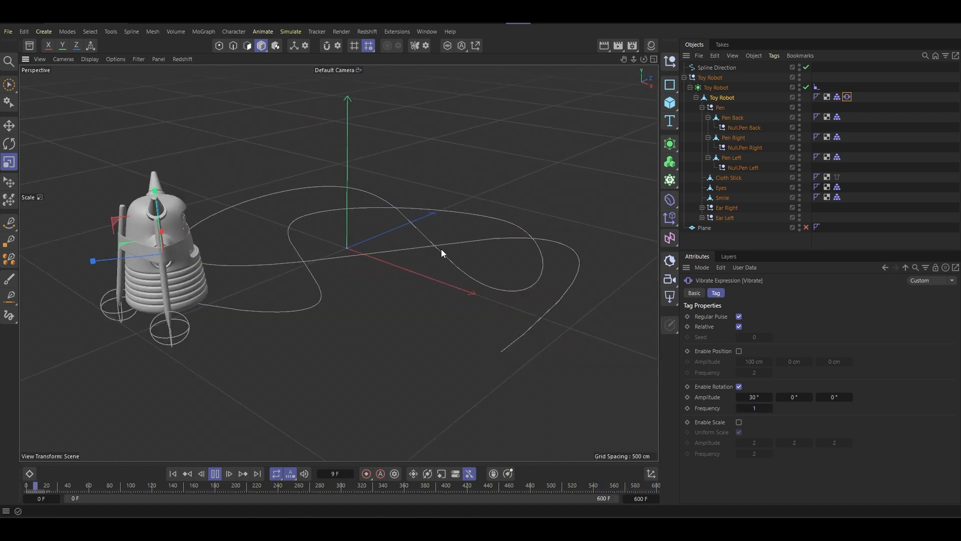
pyautogui.click(753, 406)
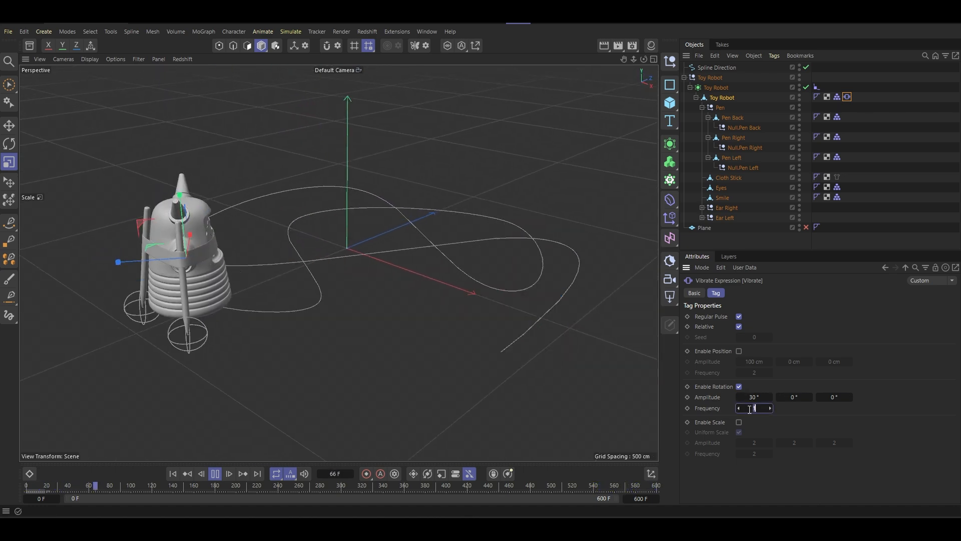
pyautogui.write('1')
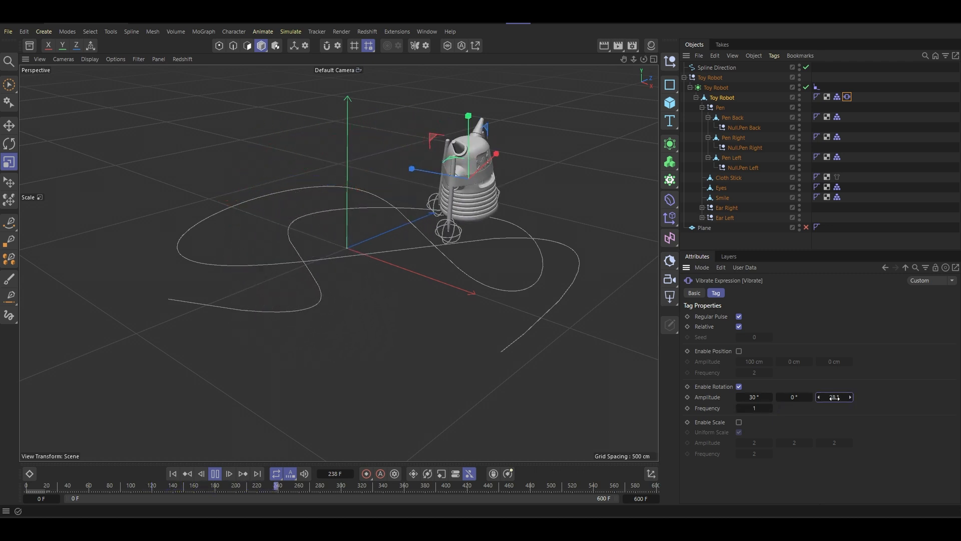
# - Try heading rotation amplitudes of 60° and -15° in the Vibrate tag during playback
pyautogui.click(754, 397)
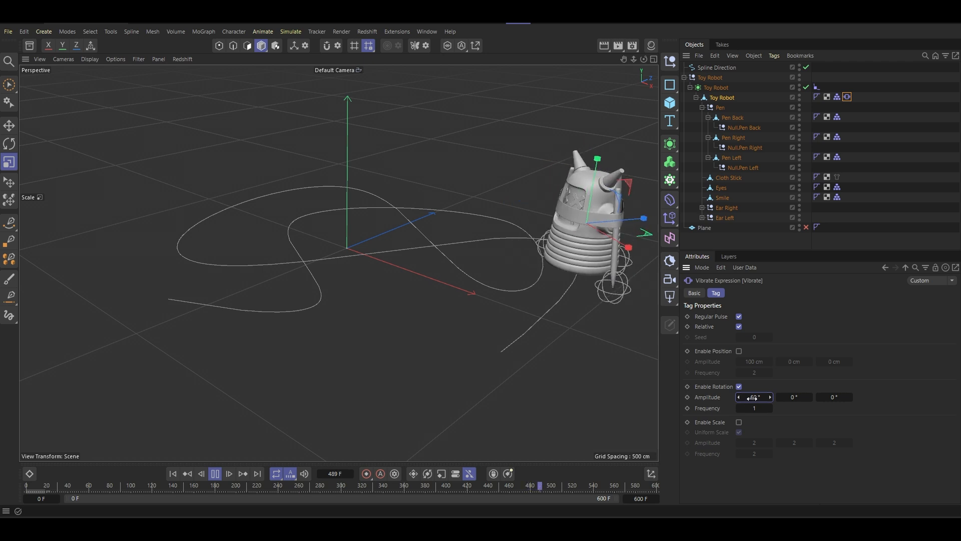
pyautogui.click(752, 399)
pyautogui.write('15')
pyautogui.press('Return')
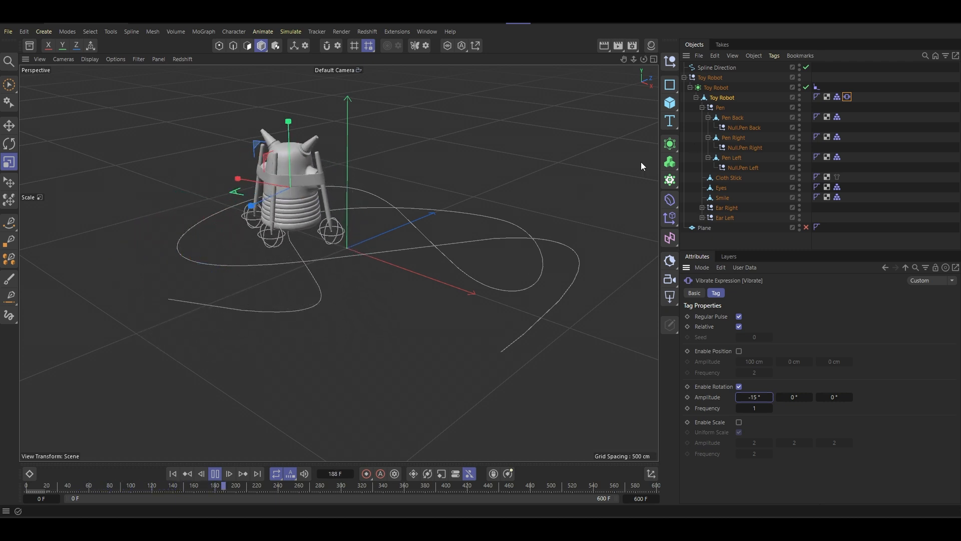
# - Scale the Spline Direction path down uniformly to less than half its size and check the robot's motion up close
pyautogui.click(717, 67)
pyautogui.moveTo(484, 214); pyautogui.dragTo(304, 263)
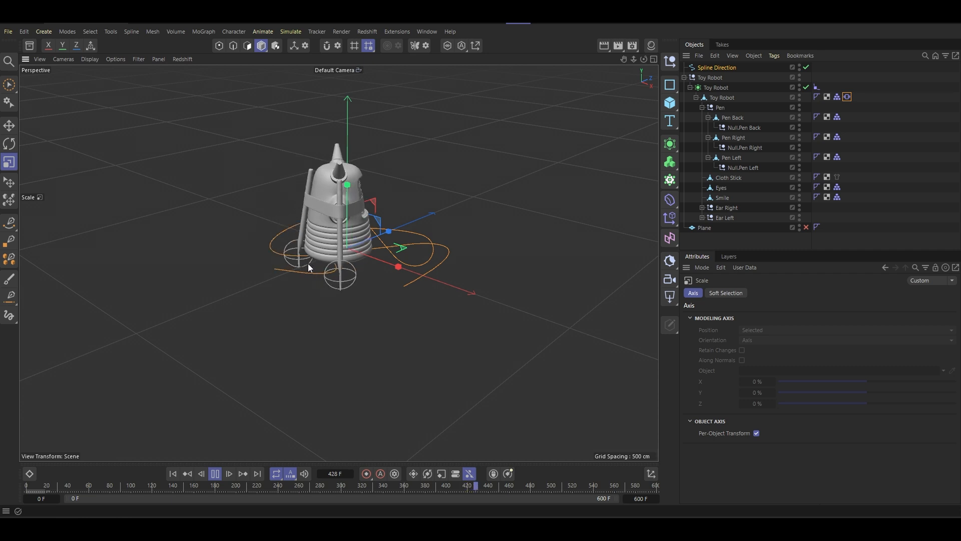
pyautogui.scroll(10, 391, 245)
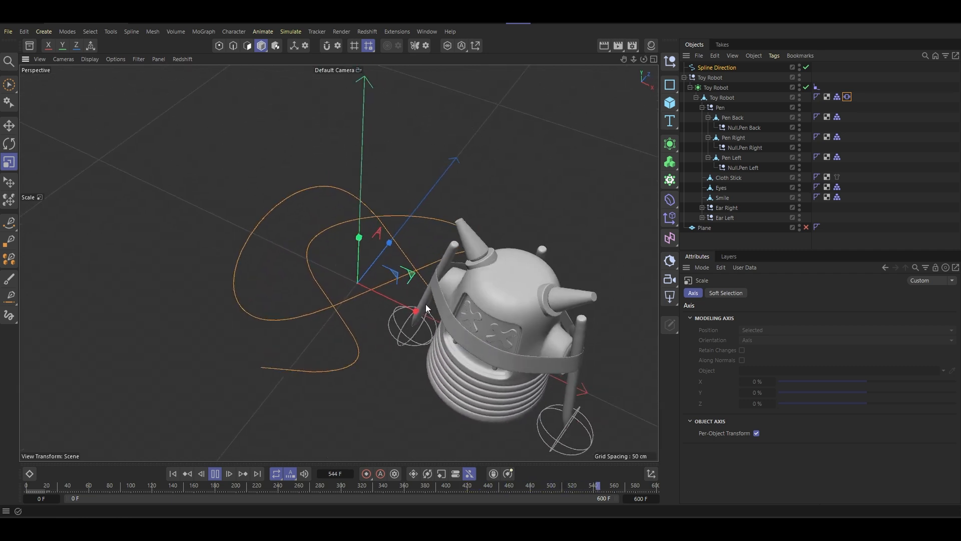
pyautogui.moveTo(560, 232); pyautogui.dragTo(376, 284)
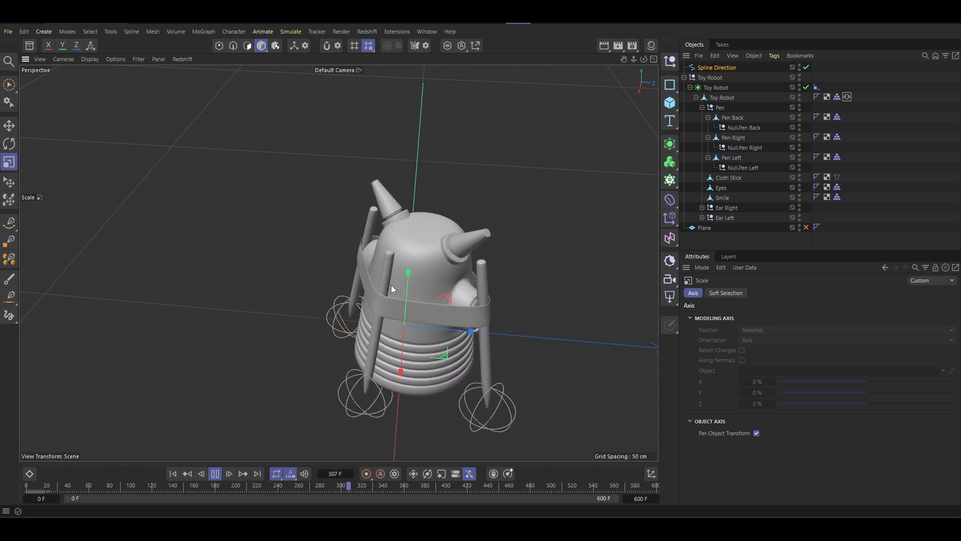
pyautogui.keyDown('alt'); pyautogui.moveTo(391, 284); pyautogui.dragTo(457, 287); pyautogui.keyUp('alt')
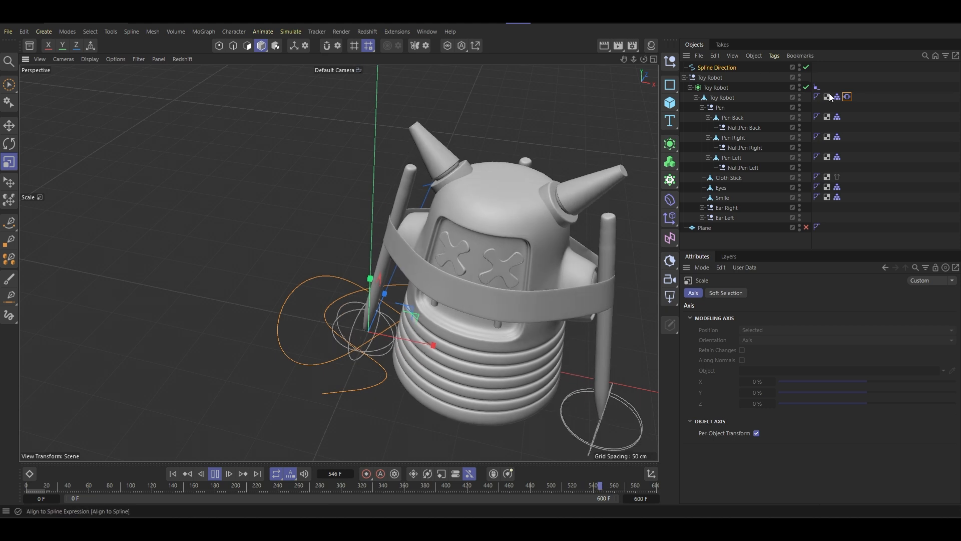
# - Set the heading rotation amplitude of the Toy Robot's Vibrate tag to -30°
pyautogui.click(847, 97)
pyautogui.click(760, 397)
pyautogui.write('-30')
pyautogui.press('Return')
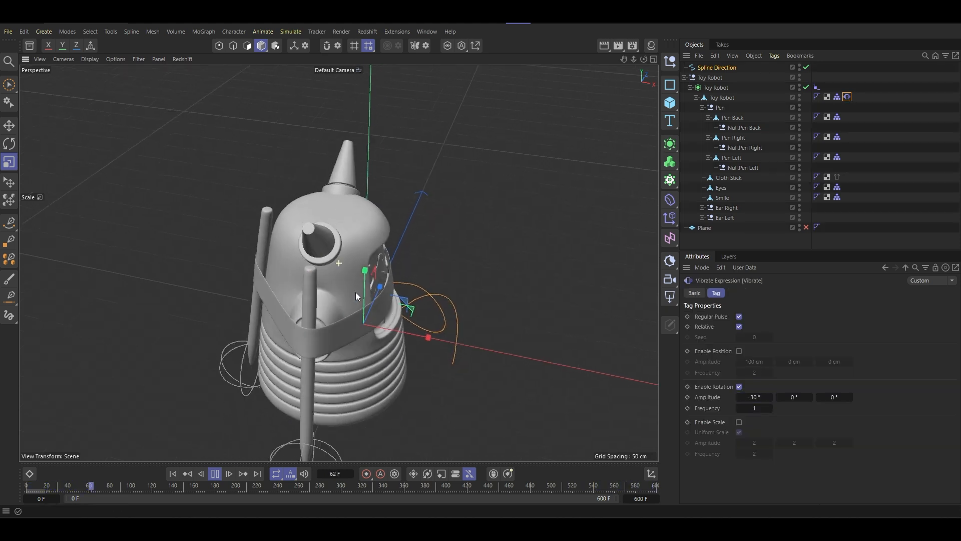
# - Turn off Regular Pulse in the Vibrate tag and set the rotation frequency to 5
pyautogui.click(739, 317)
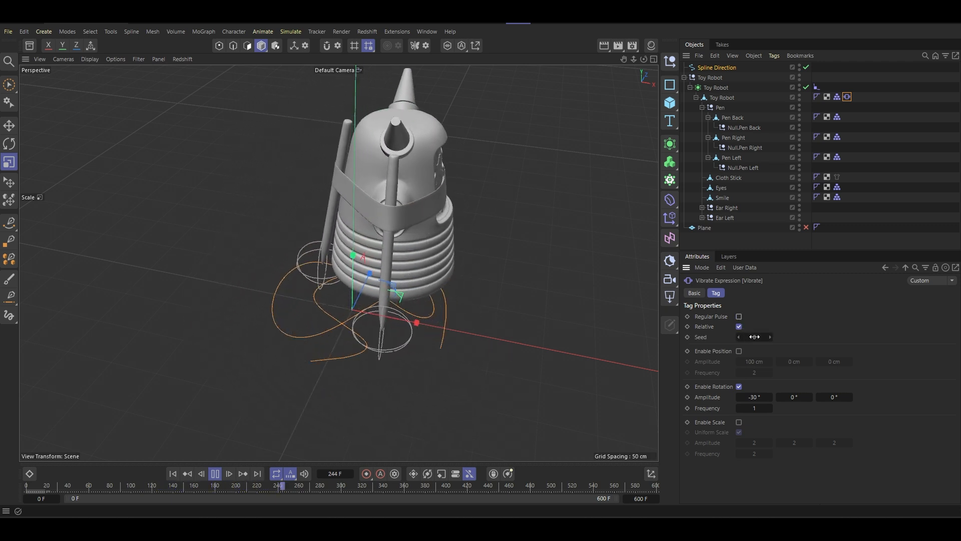
pyautogui.doubleClick(762, 409)
pyautogui.write('10')
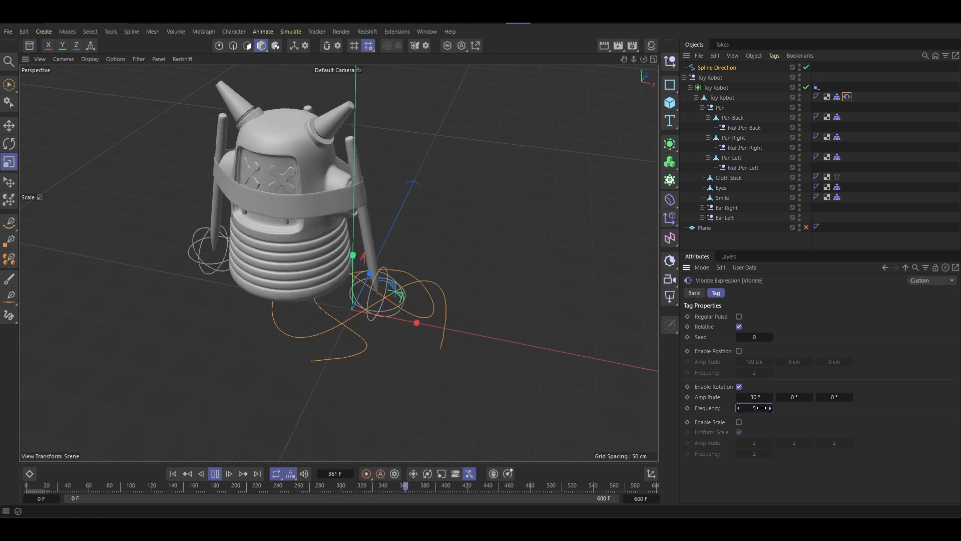
pyautogui.write('5')
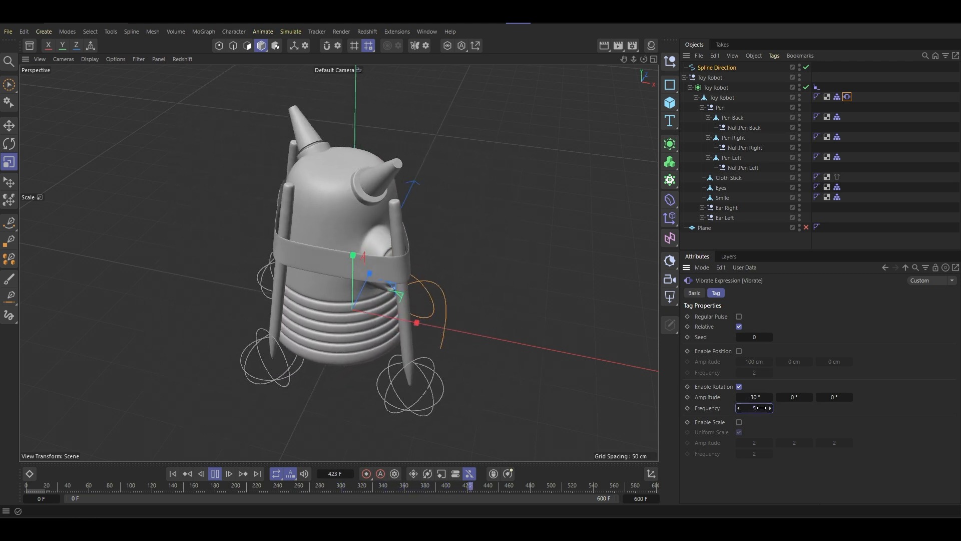
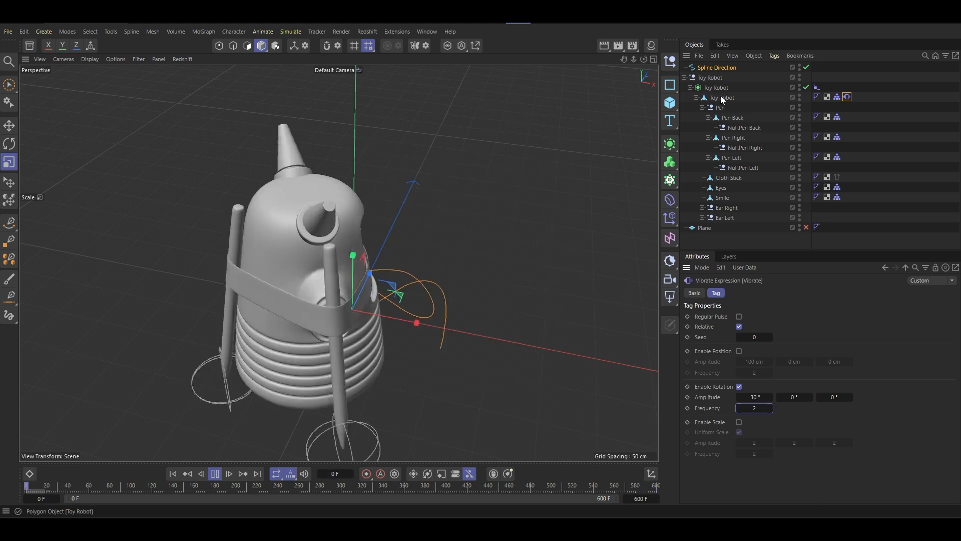
# - Set the Seed of the Toy Robot's Vibrate tag to 73, review the motion and stop playback
pyautogui.click(721, 97)
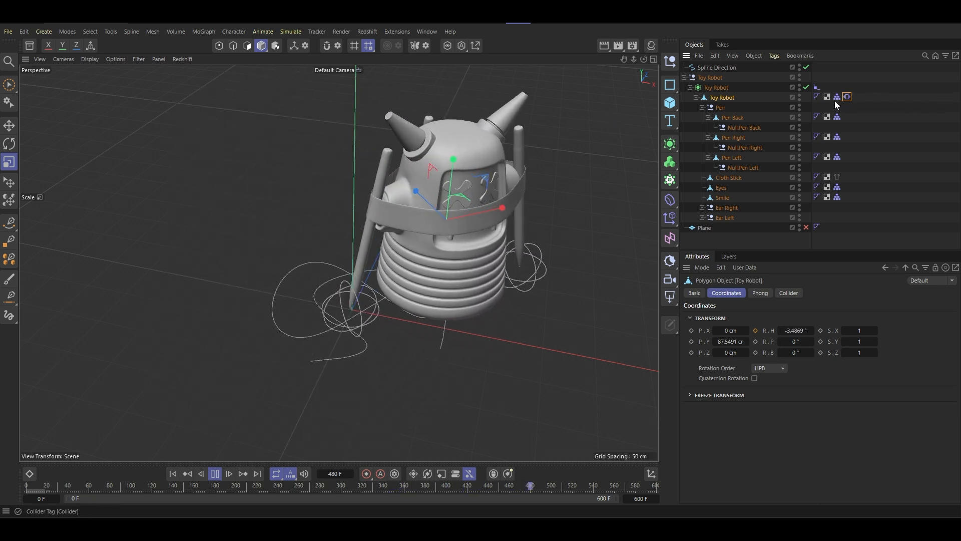
pyautogui.click(846, 97)
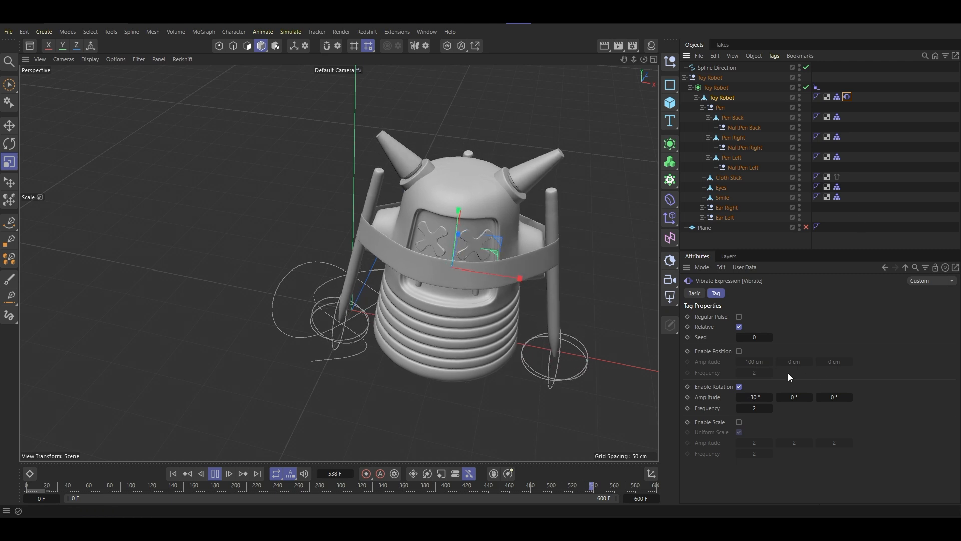
pyautogui.click(761, 407)
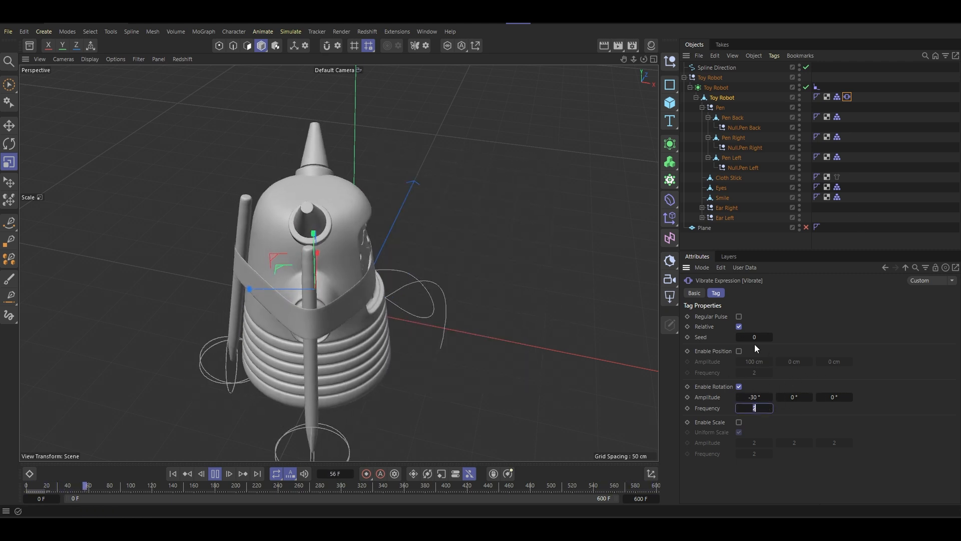
pyautogui.moveTo(756, 338); pyautogui.dragTo(762, 333)
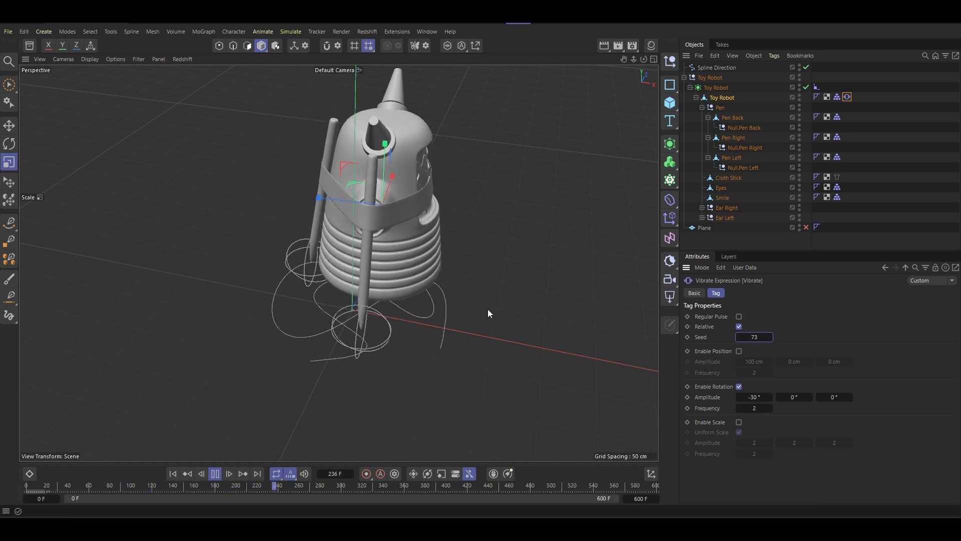
pyautogui.scroll(3, 426, 263)
pyautogui.scroll(-3, 427, 263)
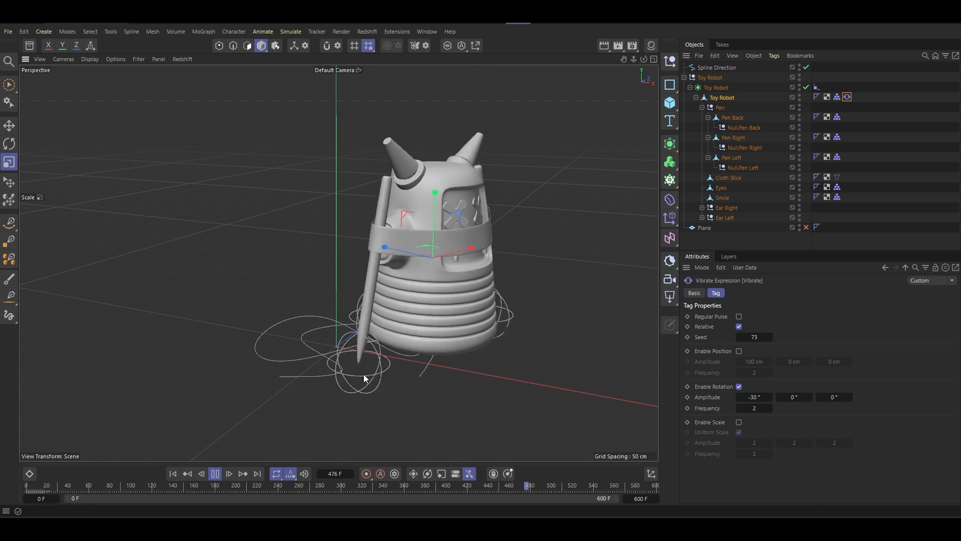
pyautogui.click(215, 473)
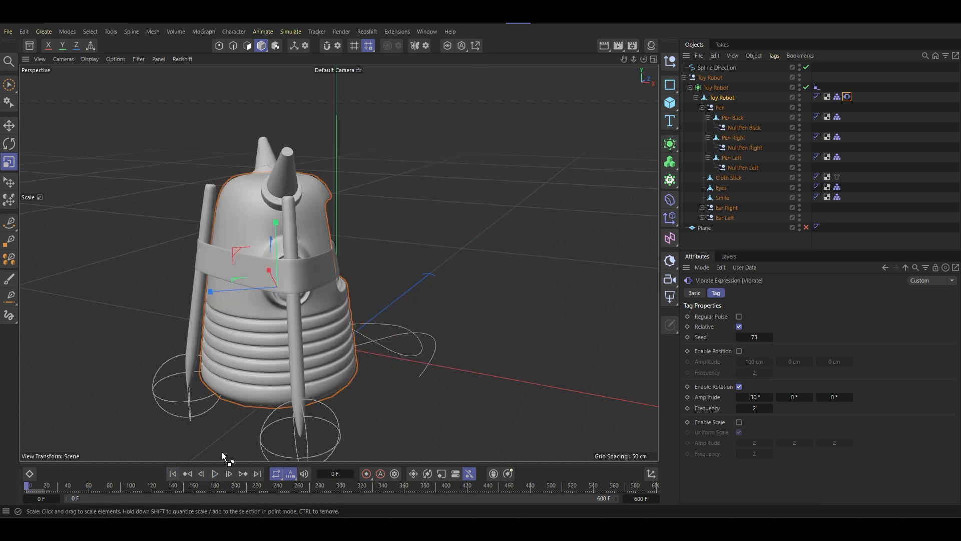
# - Move the Cloth Stick object directly below the Toy Robot mesh in the hierarchy, above the Pen group
pyautogui.click(899, 138)
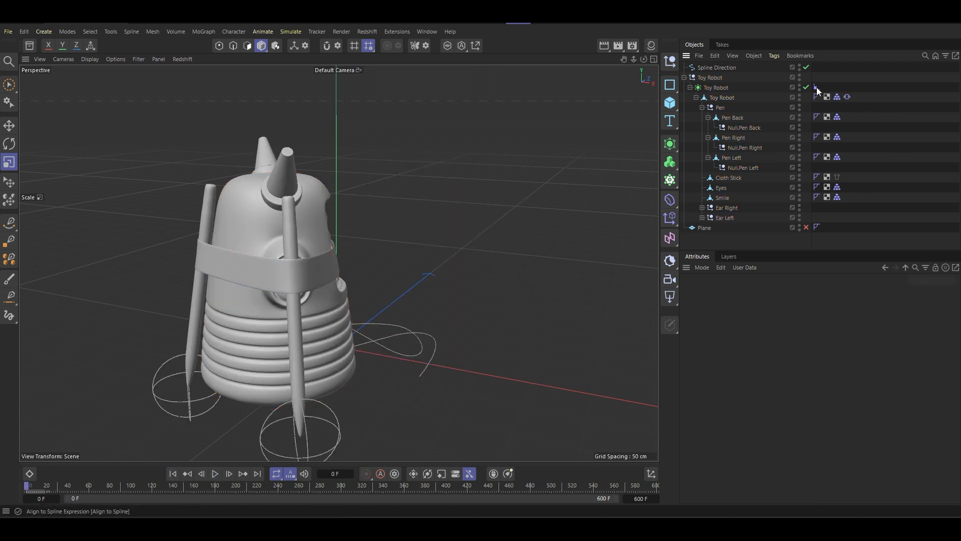
pyautogui.click(837, 177)
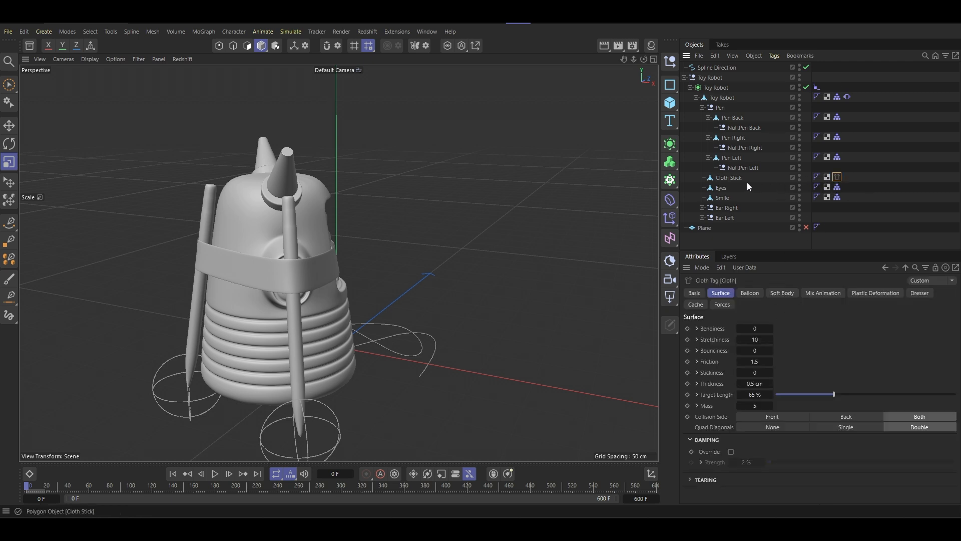
pyautogui.click(729, 180)
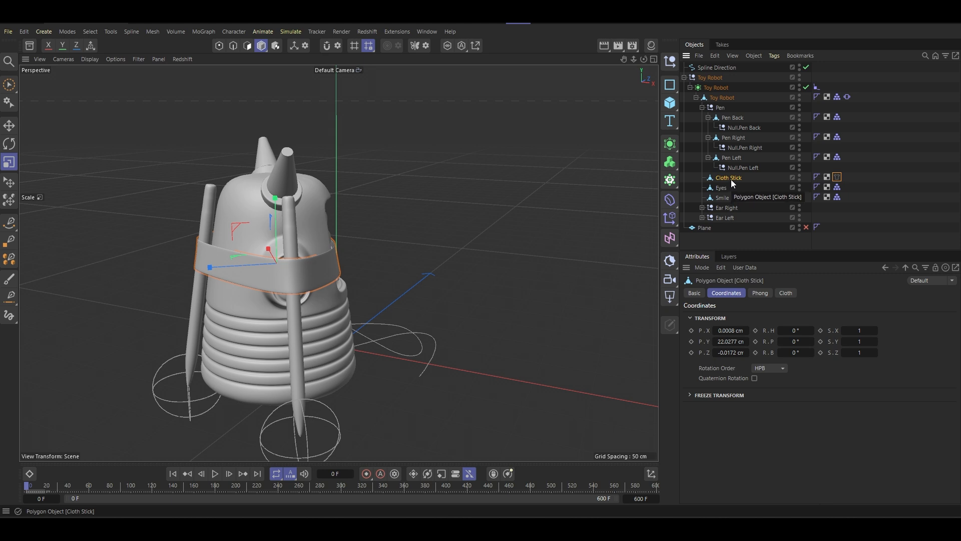
pyautogui.moveTo(730, 100); pyautogui.dragTo(729, 109)
# - Enable the Cloth Stick's Cloth tag and test the simulation, returning to the first frame
pyautogui.click(837, 106)
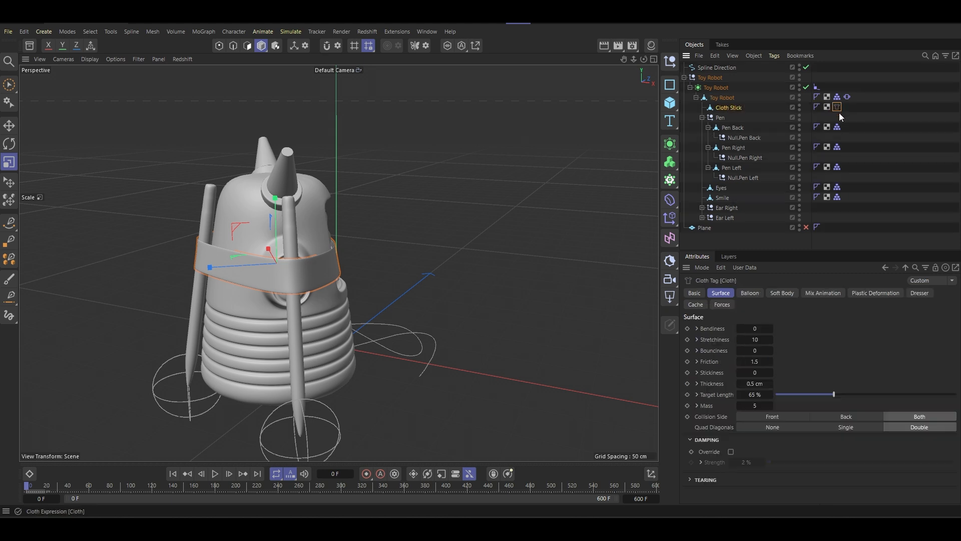
pyautogui.click(694, 293)
pyautogui.click(214, 474)
pyautogui.click(173, 473)
# - Turn on With Pins and With Force in the cloth's Mix Animation settings, testing the simulation
pyautogui.click(823, 293)
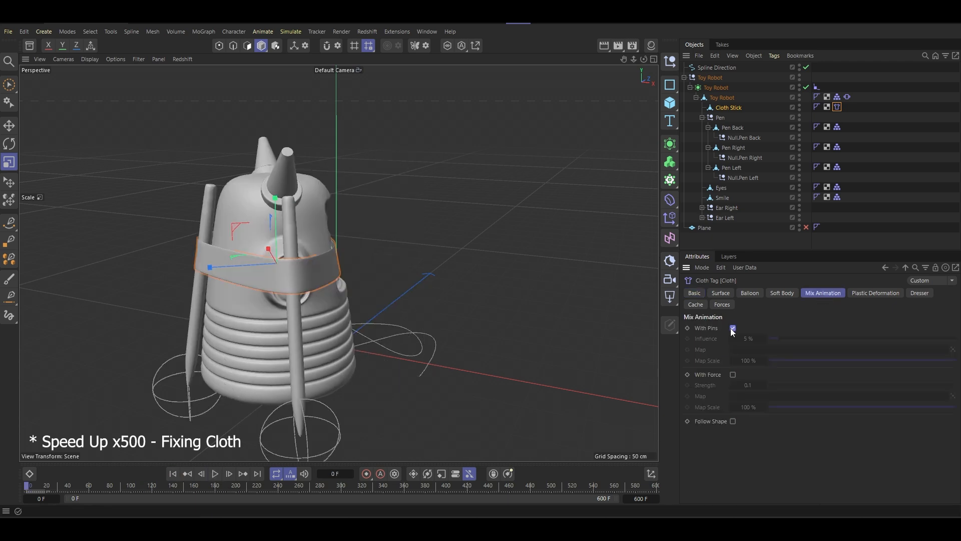
pyautogui.click(733, 328)
pyautogui.click(214, 474)
pyautogui.click(172, 474)
pyautogui.click(733, 375)
pyautogui.click(215, 473)
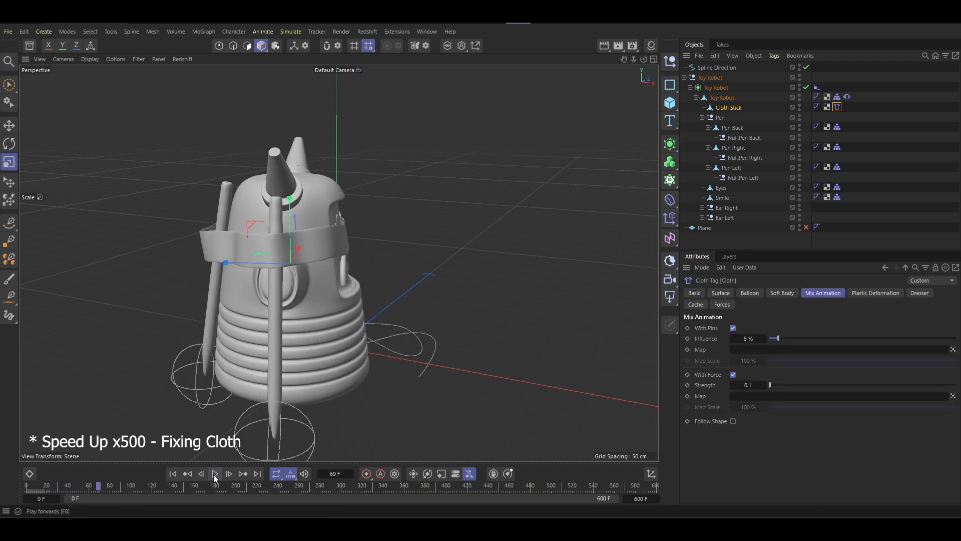
# - Set the cloth's Stretchiness to 0 and Target Length to 50%, and restart the simulation from the first frame
pyautogui.click(721, 293)
pyautogui.moveTo(765, 340); pyautogui.dragTo(722, 334)
pyautogui.write('0')
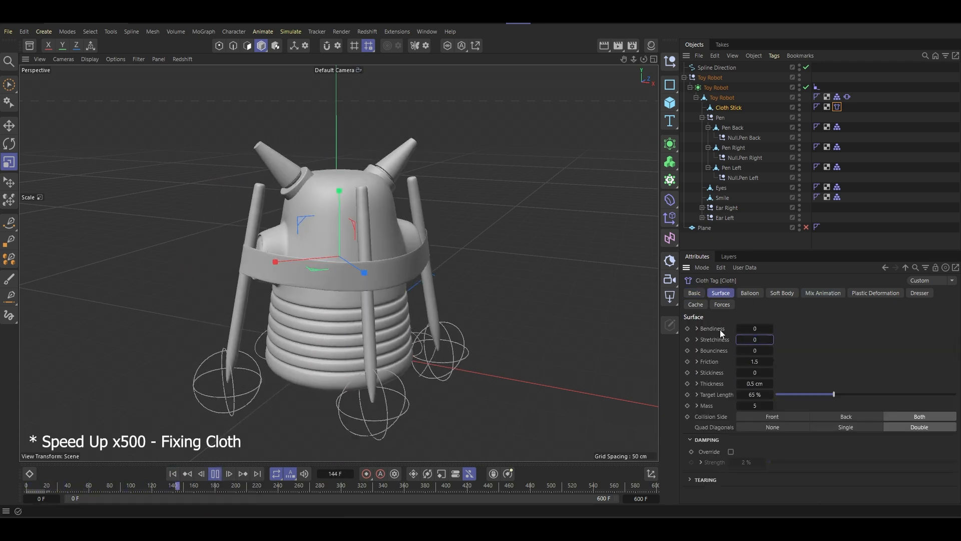
pyautogui.press('Return')
pyautogui.moveTo(767, 395); pyautogui.dragTo(741, 395)
pyautogui.write('50')
pyautogui.press('Return')
pyautogui.click(173, 474)
# - Test the cloth with a Target Length of 30%, viewing the band around the robot
pyautogui.scroll(-5, 310, 304)
pyautogui.keyDown('alt'); pyautogui.moveTo(310, 304); pyautogui.dragTo(381, 311); pyautogui.keyUp('alt')
pyautogui.moveTo(766, 394); pyautogui.dragTo(743, 395)
pyautogui.write('30')
pyautogui.press('Return')
pyautogui.keyDown('alt'); pyautogui.moveTo(400, 305); pyautogui.dragTo(281, 311); pyautogui.keyUp('alt')
pyautogui.click(173, 473)
# - Test the cloth with a Target Length of 45% and return to the first frame
pyautogui.scroll(5, 218, 257)
pyautogui.moveTo(766, 394); pyautogui.dragTo(743, 395)
pyautogui.write('45')
pyautogui.press('Return')
pyautogui.keyDown('alt'); pyautogui.moveTo(250, 280); pyautogui.dragTo(382, 332); pyautogui.keyUp('alt')
pyautogui.click(178, 474)
# - Try a cloth Thickness of 0.1 cm, set it to 3 cm and return to the first frame
pyautogui.doubleClick(764, 385)
pyautogui.write('0.1')
pyautogui.press('Return')
pyautogui.keyDown('alt'); pyautogui.moveTo(360, 280); pyautogui.dragTo(381, 261); pyautogui.keyUp('alt')
pyautogui.doubleClick(764, 385)
pyautogui.write('3')
pyautogui.press('Return')
pyautogui.click(177, 474)
# - Try a With Pins Influence of 20% in the cloth's Mix Animation settings and settle on 10%
pyautogui.click(823, 293)
pyautogui.doubleClick(753, 339)
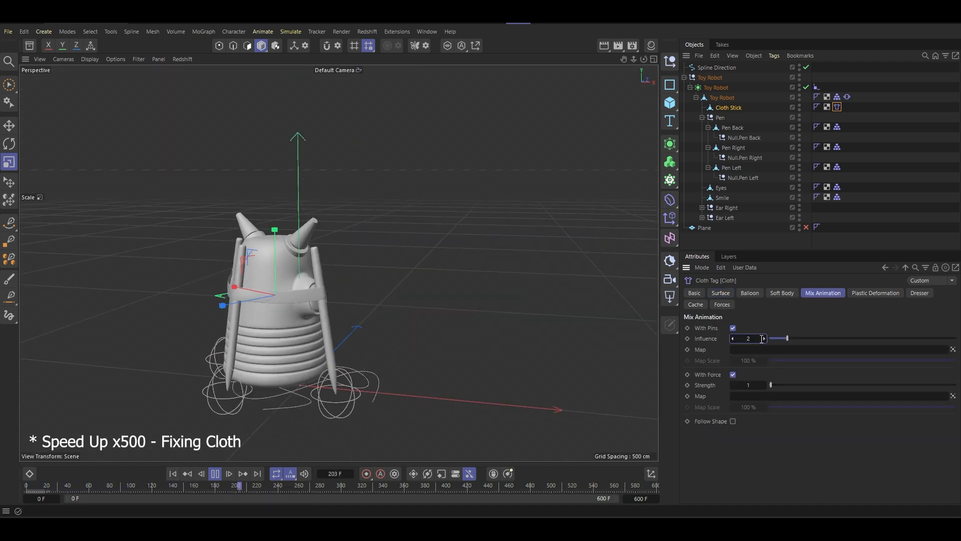
pyautogui.write('20')
pyautogui.press('Return')
pyautogui.press('0')
pyautogui.doubleClick(751, 339)
pyautogui.write('10')
pyautogui.press('Return')
# - Set the With Force Strength to 1 and review the simulation from the start
pyautogui.doubleClick(751, 385)
pyautogui.write('1')
pyautogui.press('Return')
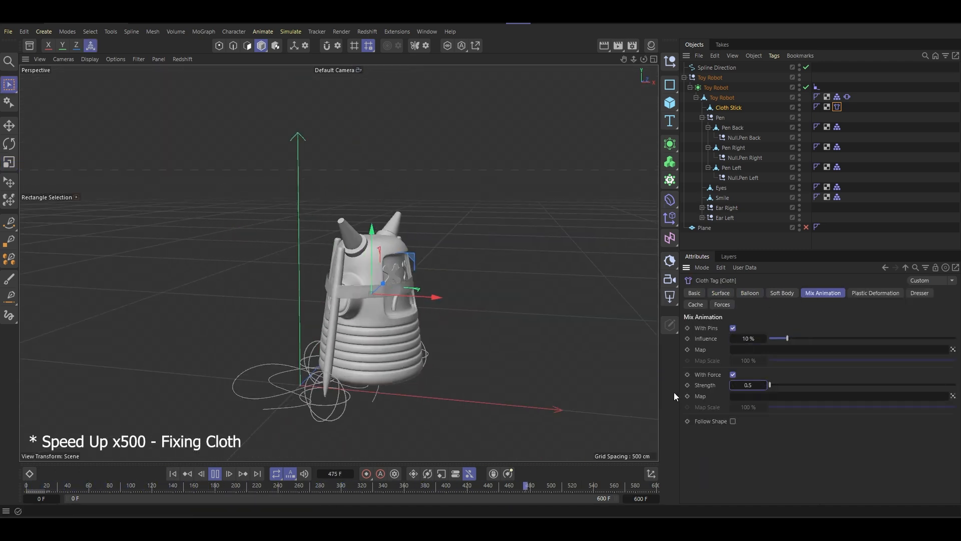
pyautogui.click(173, 474)
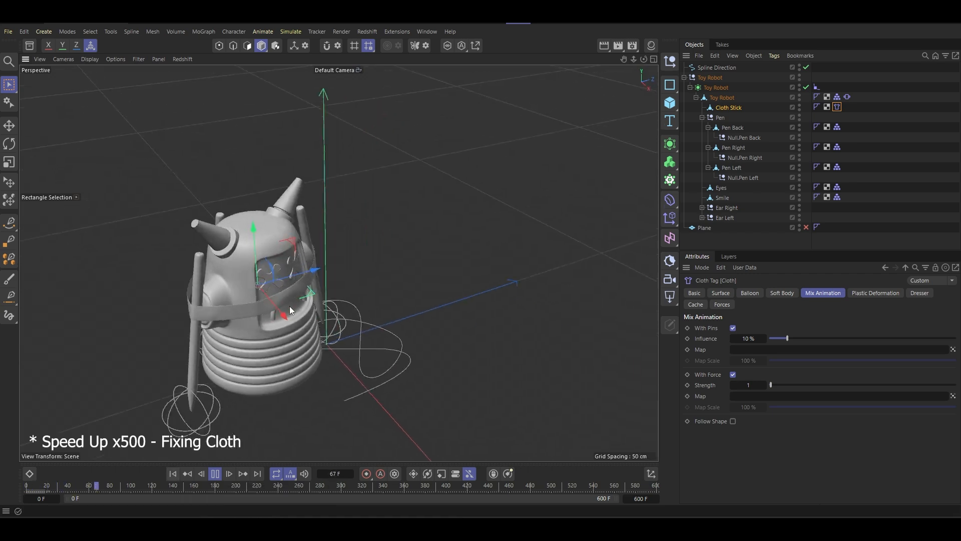
pyautogui.keyDown('alt'); pyautogui.moveTo(290, 306); pyautogui.dragTo(408, 266); pyautogui.keyUp('alt')
# - Shorten the animation to end at frame 300 and play it
pyautogui.click(817, 87)
pyautogui.moveTo(656, 492); pyautogui.dragTo(341, 494)
pyautogui.click(215, 475)
pyautogui.click(173, 474)
pyautogui.moveTo(375, 250)
pyautogui.keyDown('alt'); pyautogui.mouseDown()
pyautogui.moveTo(300, 248)
pyautogui.moveTo(385, 217)
pyautogui.moveTo(367, 224)
pyautogui.mouseUp(); pyautogui.keyUp('alt')
pyautogui.press('9')
pyautogui.doubleClick(641, 499)
pyautogui.write('300')
pyautogui.press('Return')
pyautogui.click(216, 474)
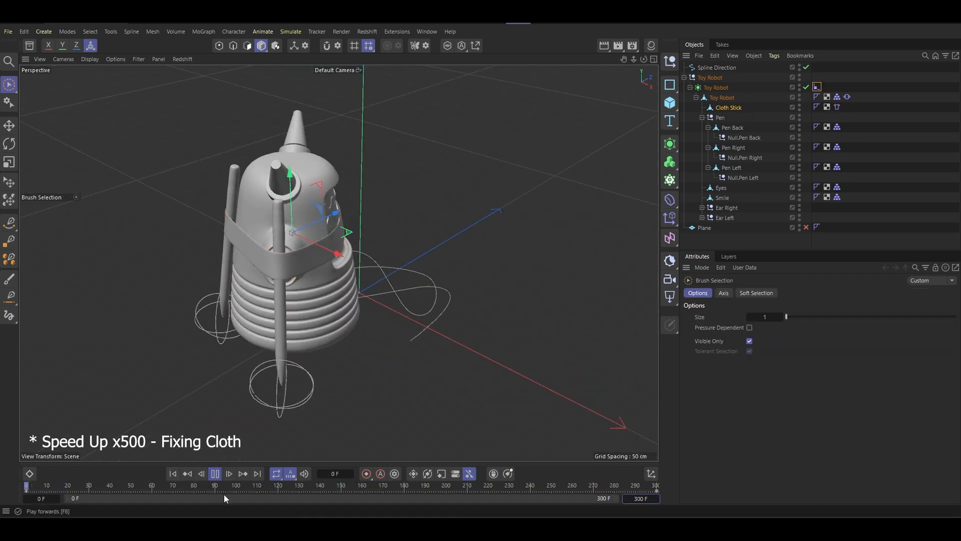
# - Test the Cloth Stick simulation with a Target Length of 25% and return to the first frame
pyautogui.click(837, 107)
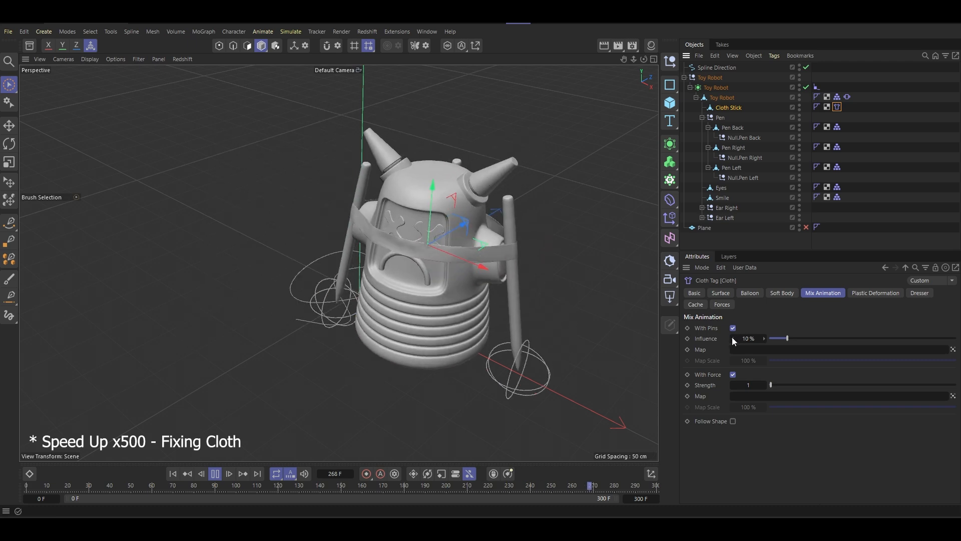
pyautogui.click(721, 292)
pyautogui.doubleClick(755, 395)
pyautogui.write('25')
pyautogui.press('Return')
pyautogui.click(216, 475)
pyautogui.click(174, 474)
# - Set the cloth's Target Length to 50% and Bendiness to 999, and play the simulation
pyautogui.doubleClick(755, 394)
pyautogui.write('50')
pyautogui.doubleClick(755, 328)
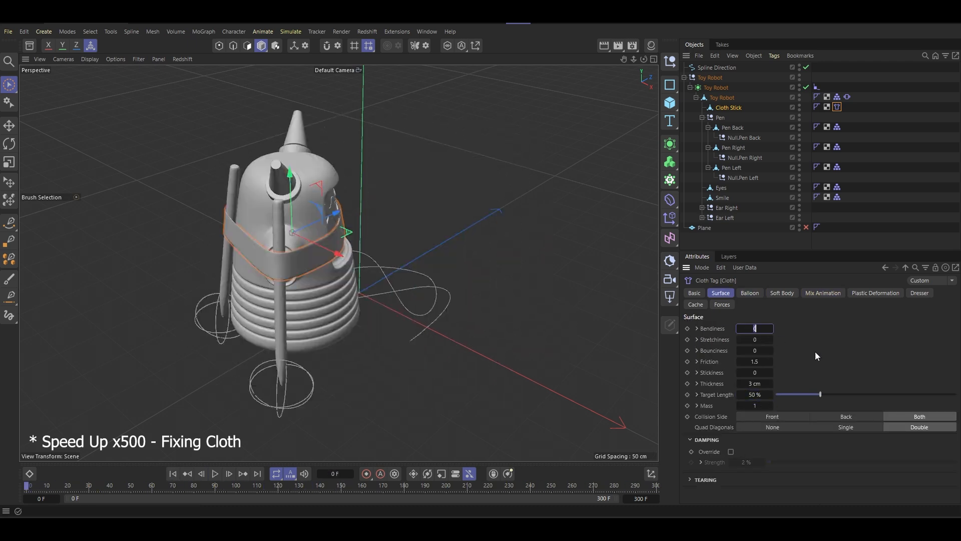
pyautogui.write('999')
pyautogui.click(216, 474)
# - Try a cloth Stretchiness of 500, reset it to 0, and set the Stickiness to 10000
pyautogui.doubleClick(759, 340)
pyautogui.write('500')
pyautogui.doubleClick(760, 341)
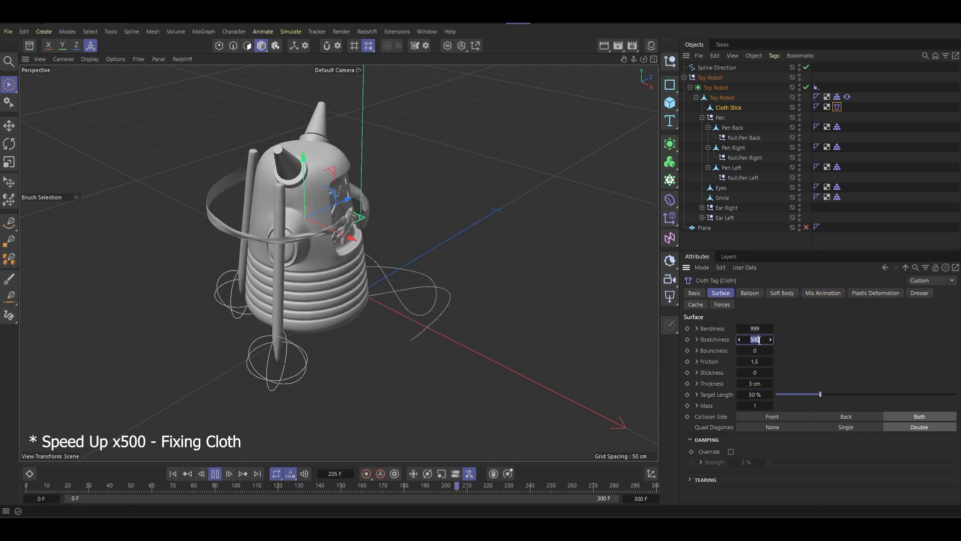
pyautogui.write('0')
pyautogui.doubleClick(761, 372)
pyautogui.write('10000')
pyautogui.keyDown('alt'); pyautogui.moveTo(425, 281); pyautogui.dragTo(469, 305); pyautogui.keyUp('alt')
# - Open the project's simulation settings and replay the animation to inspect the cloth's behaviour
pyautogui.scroll(4, 425, 251)
pyautogui.hotkey('ctrl', 'd')
pyautogui.scroll(-2, 351, 310)
pyautogui.click(173, 474)
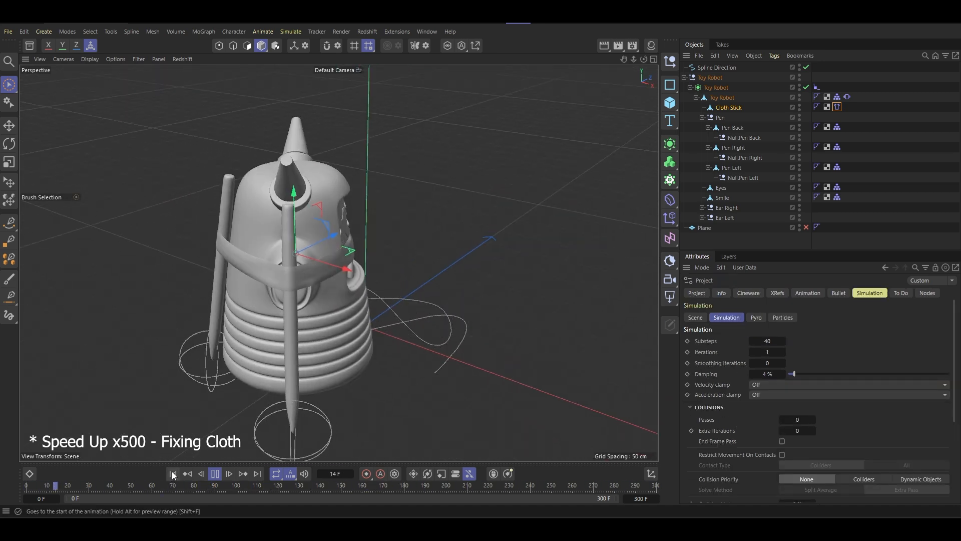
pyautogui.scroll(-2, 316, 312)
pyautogui.keyDown('alt'); pyautogui.moveTo(317, 312); pyautogui.dragTo(426, 350); pyautogui.keyUp('alt')
pyautogui.click(215, 474)
pyautogui.click(173, 474)
pyautogui.keyDown('alt'); pyautogui.moveTo(242, 423); pyautogui.dragTo(445, 283); pyautogui.keyUp('alt')
# - Test the simulation with 2 collision Passes and 1 Extra Iteration, and reset both to 0
pyautogui.doubleClick(800, 419)
pyautogui.write('2')
pyautogui.press('Tab')
pyautogui.write('1')
pyautogui.click(214, 474)
pyautogui.click(173, 474)
pyautogui.doubleClick(799, 420)
pyautogui.write('0')
pyautogui.press('Tab')
pyautogui.write('0')
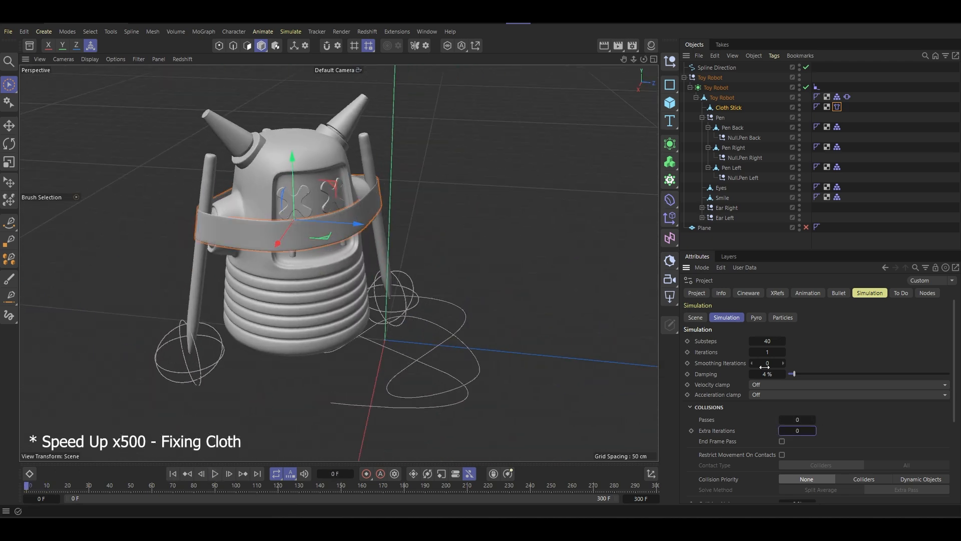
# - Test a simulation Damping of 25%, change it to 2% and return to the first frame
pyautogui.doubleClick(767, 373)
pyautogui.write('25')
pyautogui.click(216, 474)
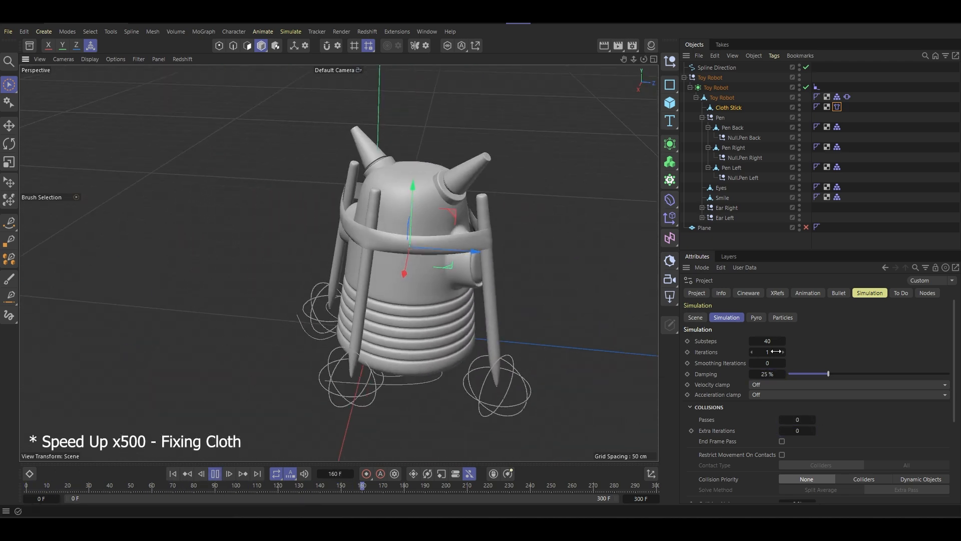
pyautogui.doubleClick(768, 373)
pyautogui.write('2')
pyautogui.click(173, 475)
# - Try 4 simulation Iterations, reduce them to 2 and replay the animation
pyautogui.doubleClick(765, 352)
pyautogui.write('4')
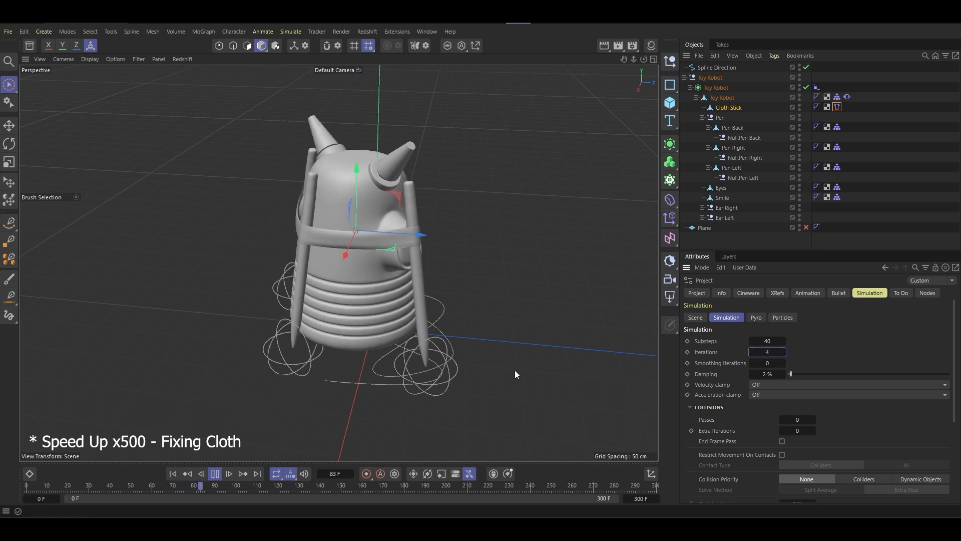
pyautogui.doubleClick(768, 352)
pyautogui.write('2')
pyautogui.click(174, 474)
pyautogui.click(215, 473)
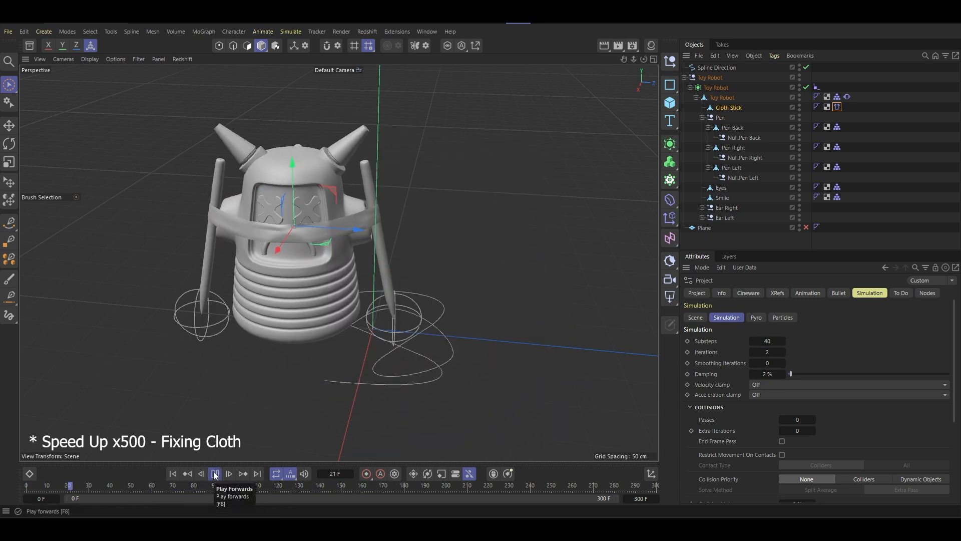
# - Cache the scene simulation from the Cloth Stick's Cloth tag and clear that scene cache
pyautogui.click(174, 474)
pyautogui.click(837, 107)
pyautogui.click(696, 305)
pyautogui.click(795, 385)
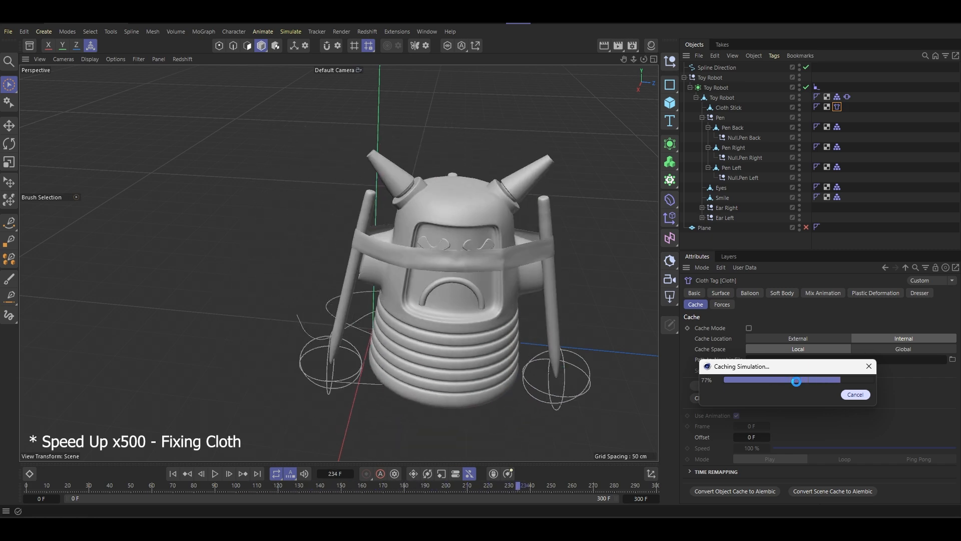
pyautogui.click(768, 401)
# - Test the Toy Robot's Vibrate tag with a rotation Amplitude of -45° and Frequency of 3
pyautogui.click(847, 97)
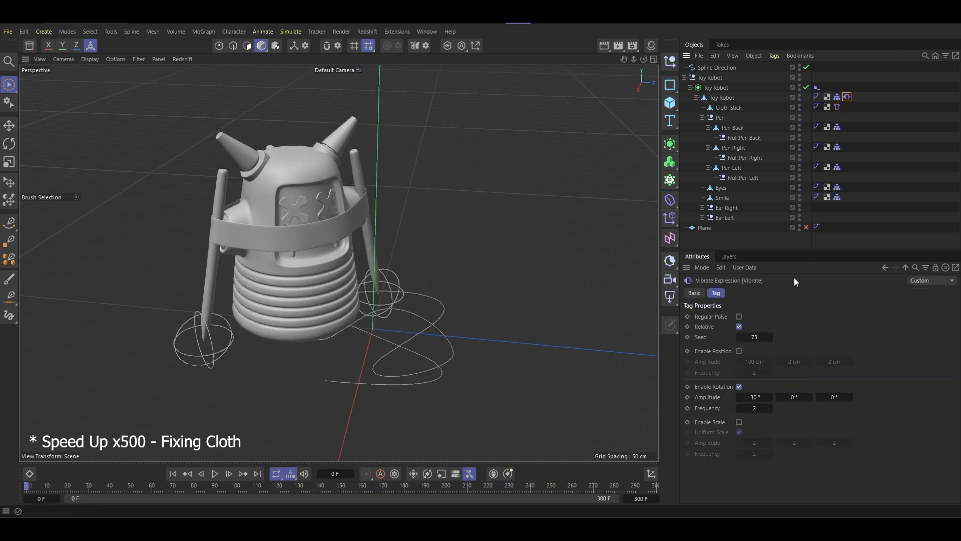
pyautogui.click(211, 474)
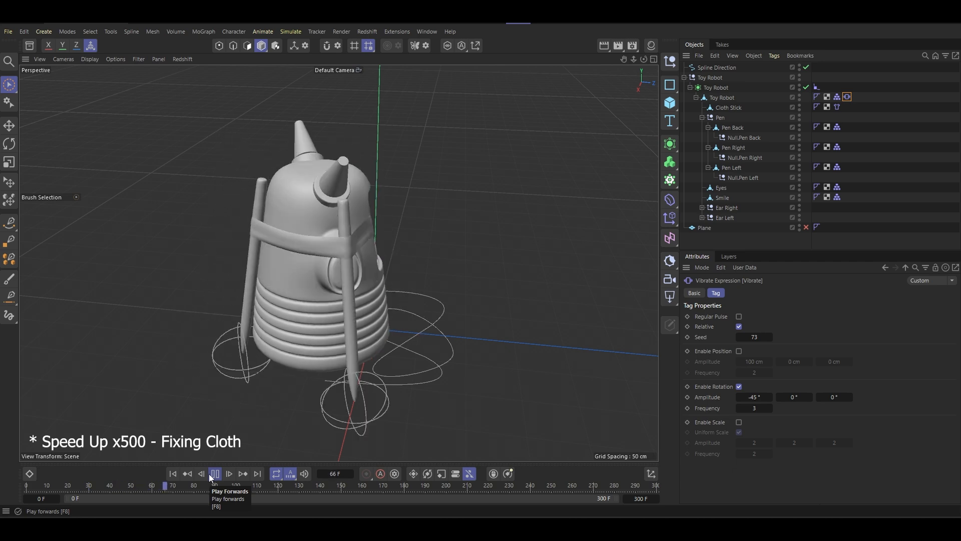
pyautogui.hotkey('shift', 'f')
# - Disable the Cloth tag for playback and set the Toy Robot's Vibrate rotation Frequency to 3
pyautogui.click(837, 106)
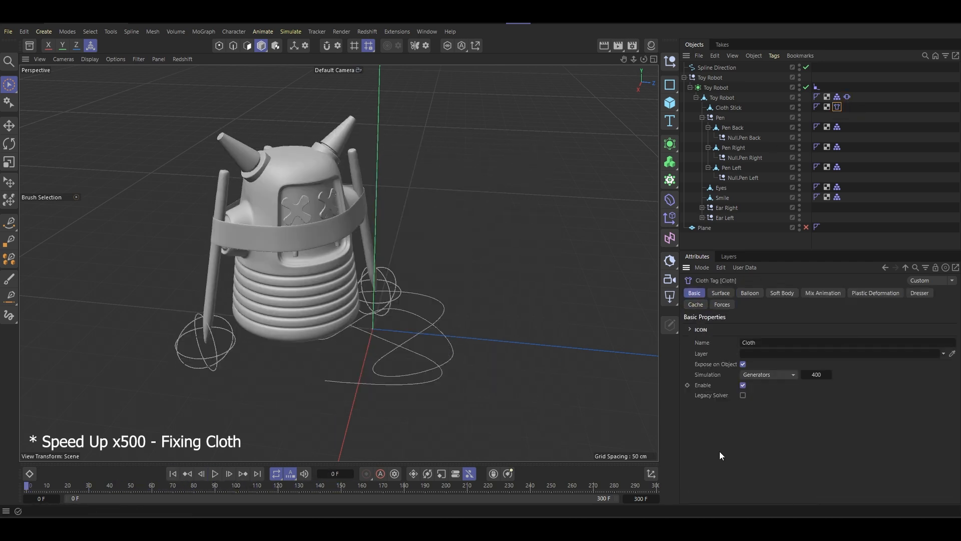
pyautogui.click(215, 474)
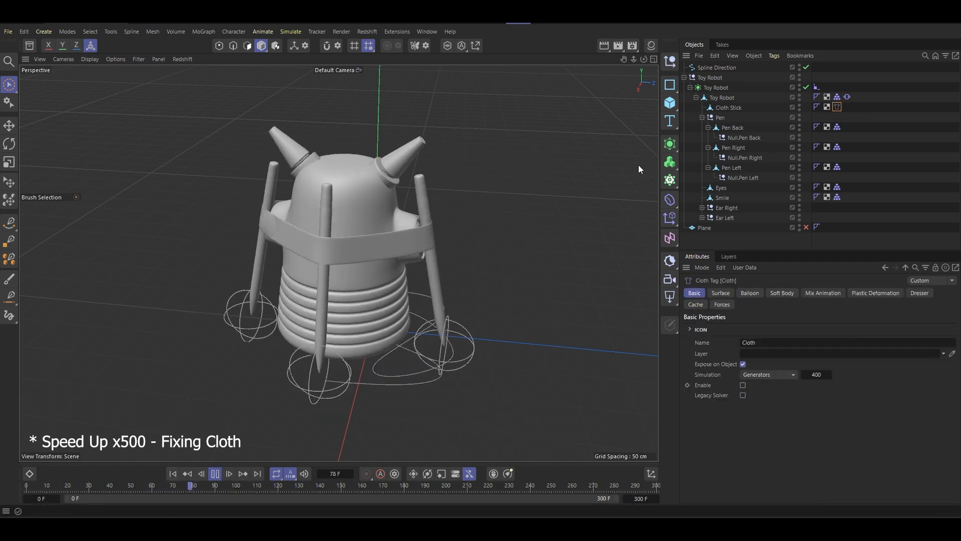
pyautogui.click(848, 98)
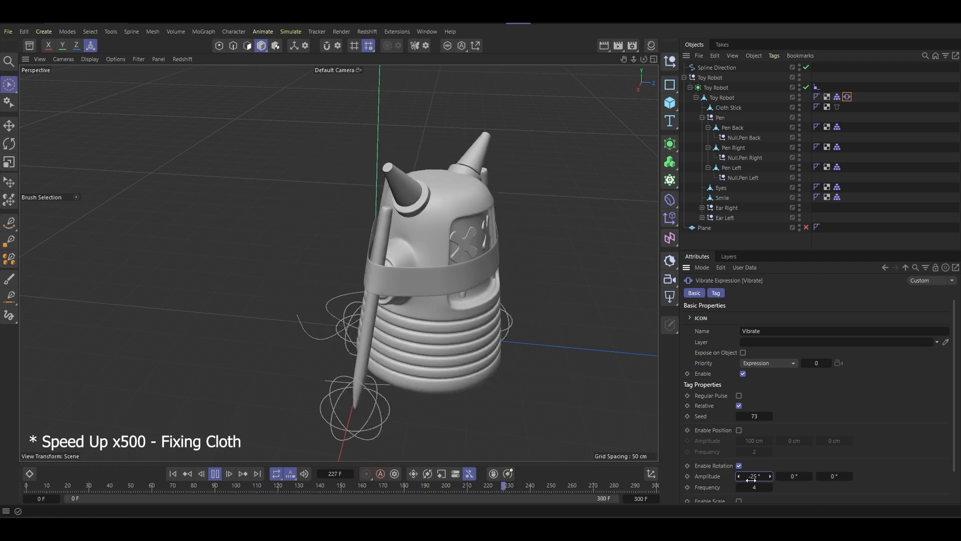
pyautogui.doubleClick(759, 486)
pyautogui.write('3')
pyautogui.press('Return')
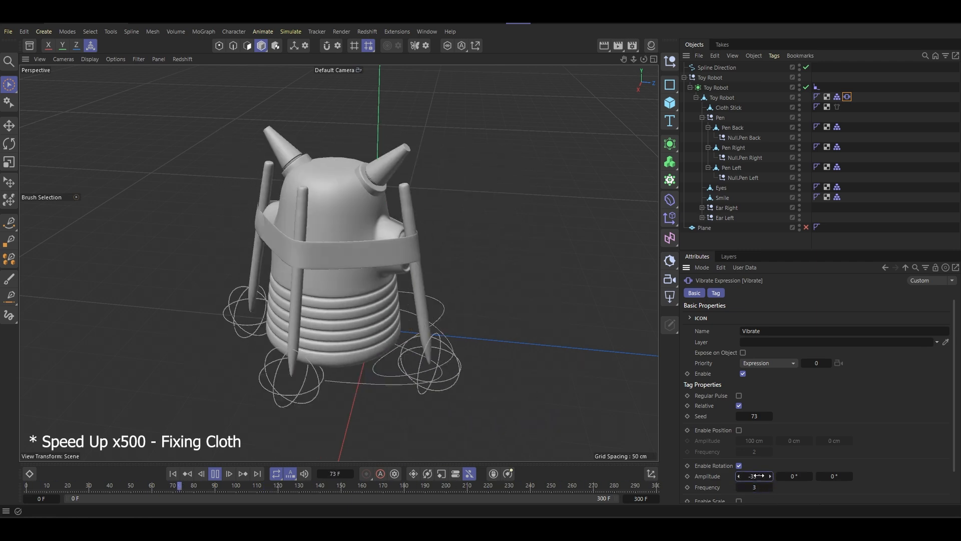
# - Re-enable the Cloth Stick's Cloth tag, check the Vibrate tag and stop playback
pyautogui.click(837, 107)
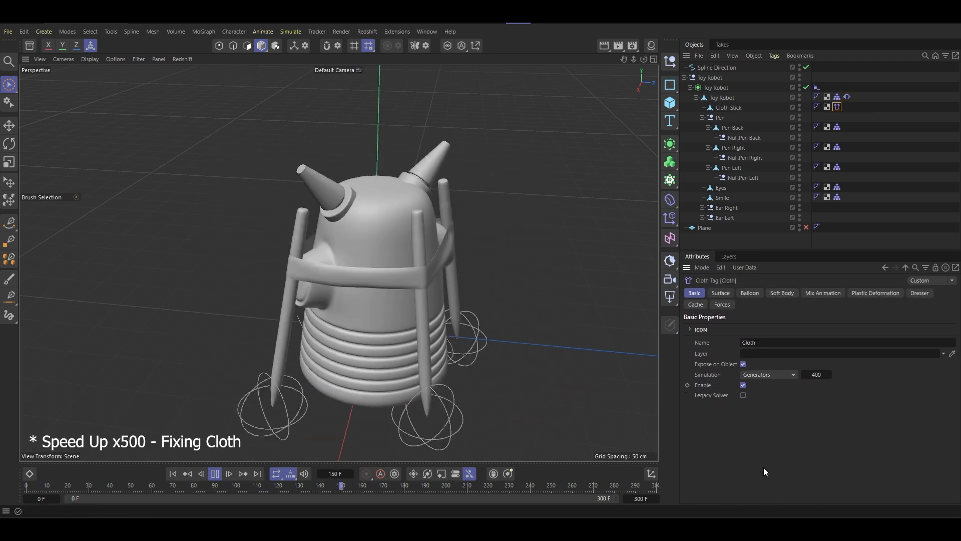
pyautogui.click(847, 97)
pyautogui.click(215, 473)
pyautogui.keyDown('alt'); pyautogui.moveTo(346, 351); pyautogui.dragTo(245, 306); pyautogui.keyUp('alt')
# - Cache the scene's cloth simulation and play back the cached animation
pyautogui.click(837, 106)
pyautogui.click(696, 305)
pyautogui.click(794, 387)
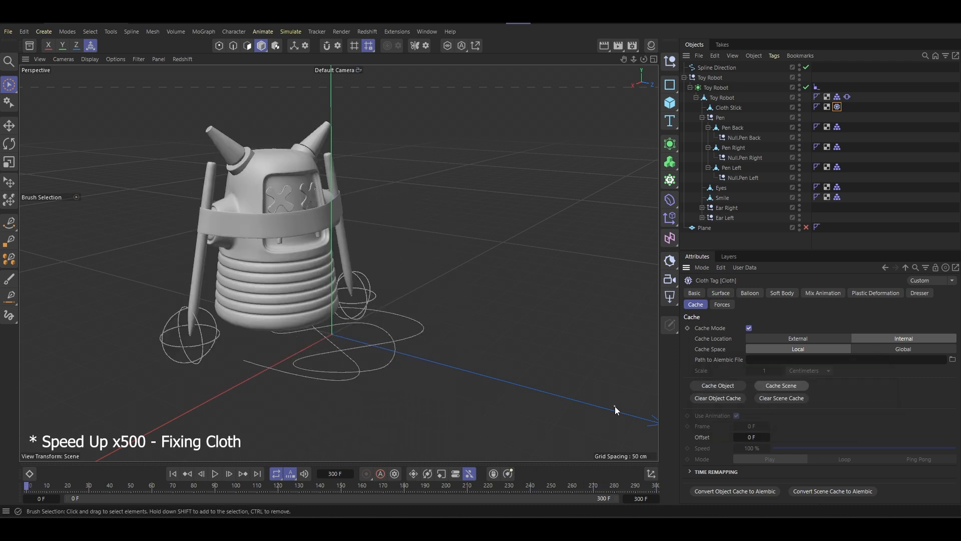
pyautogui.click(215, 474)
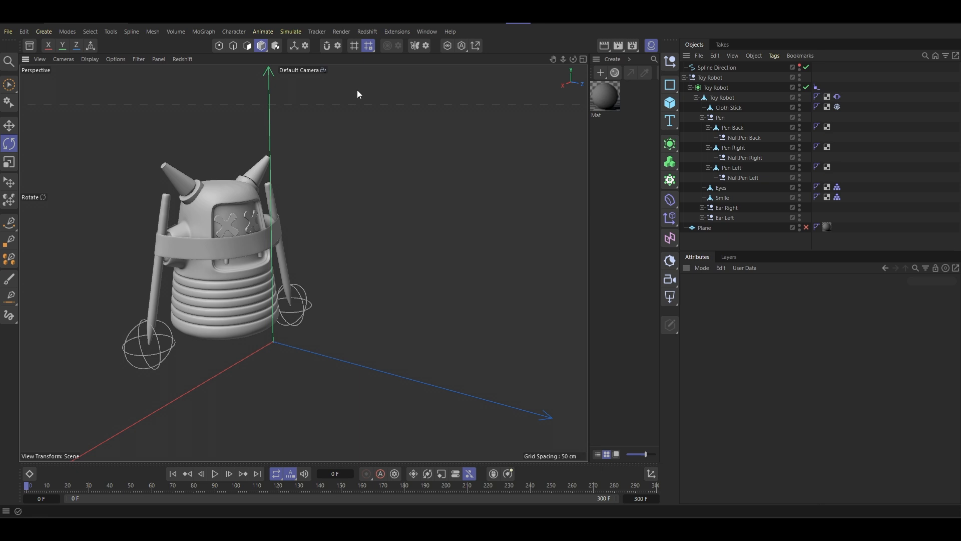
# - Add a MoGraph Tracer that traces the Null.Pen Back object
pyautogui.moveTo(357, 89); pyautogui.dragTo(261, 296)
pyautogui.keyDown('alt'); pyautogui.moveTo(260, 296); pyautogui.dragTo(260, 297, button='middle'); pyautogui.keyUp('alt')
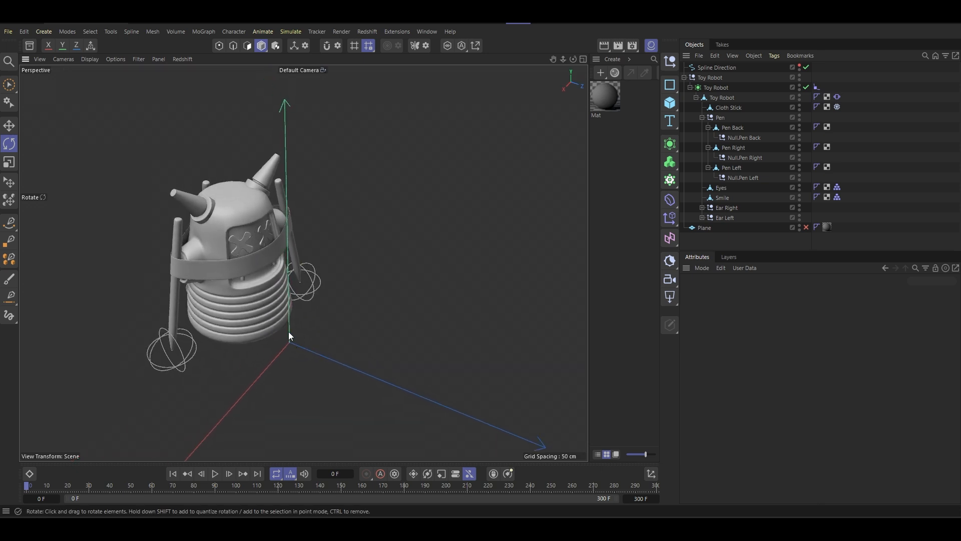
pyautogui.keyDown('alt'); pyautogui.moveTo(289, 332); pyautogui.dragTo(286, 270); pyautogui.keyUp('alt')
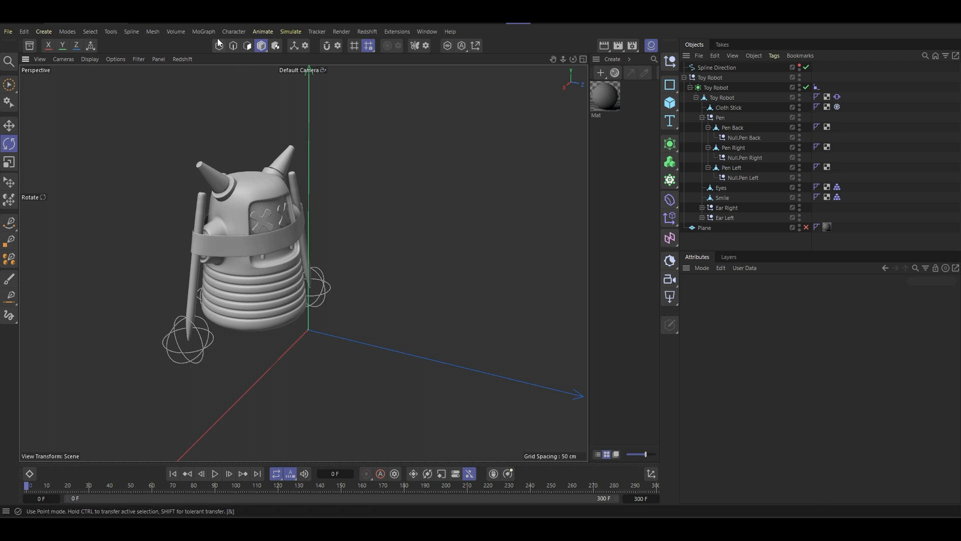
pyautogui.click(204, 32)
pyautogui.click(735, 138)
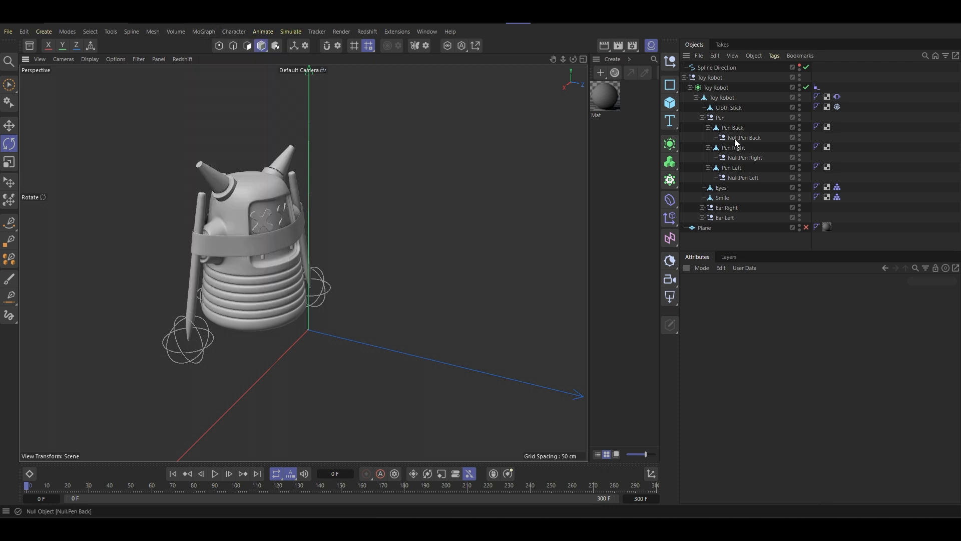
pyautogui.click(737, 138)
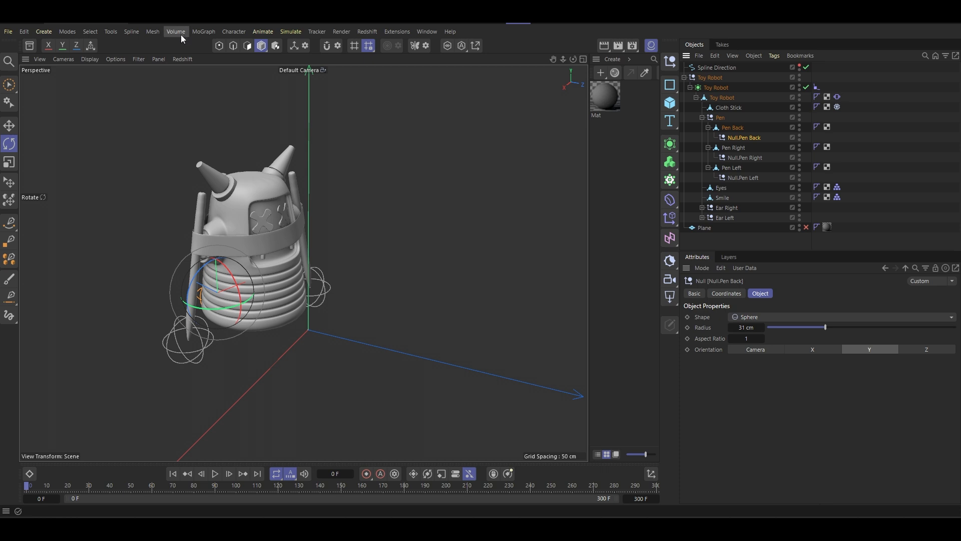
pyautogui.click(204, 32)
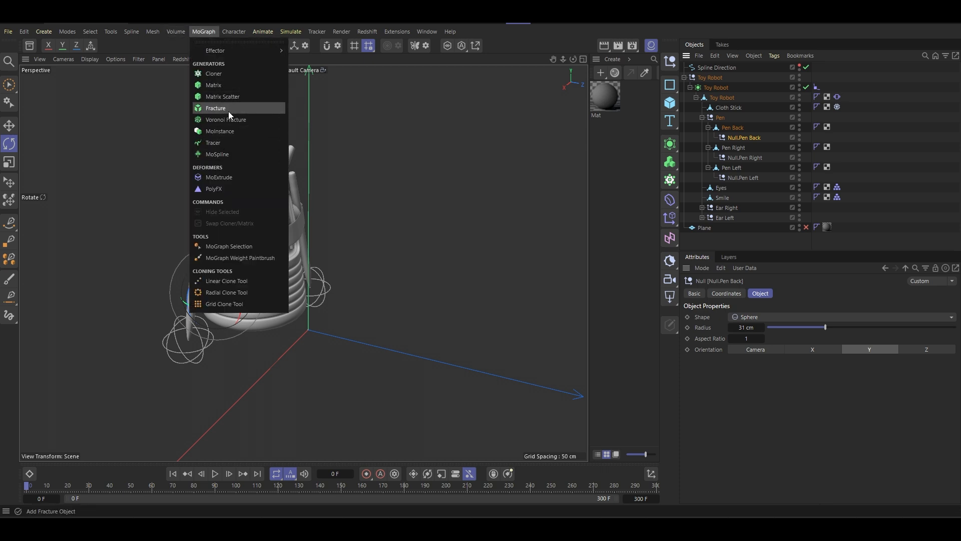
pyautogui.click(228, 143)
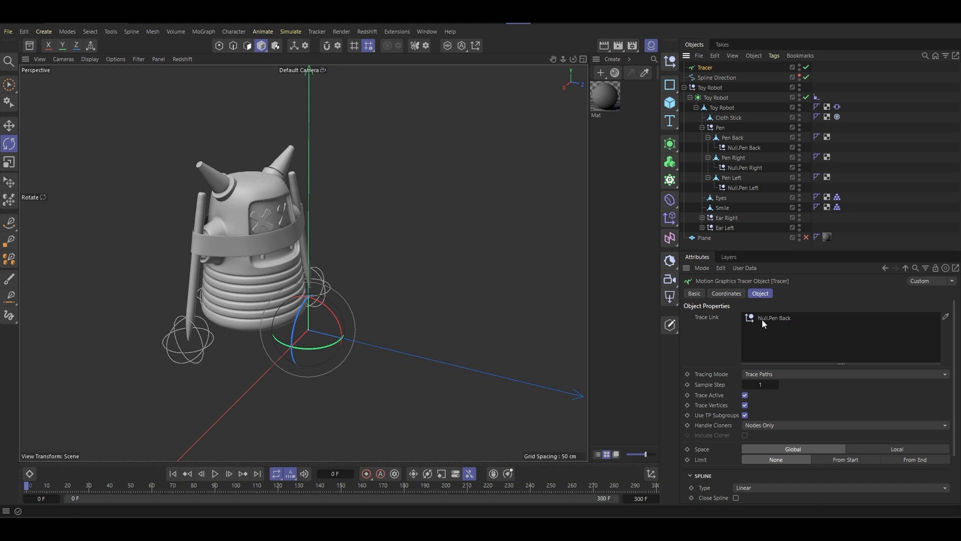
# - Add a second Tracer linked to the Null.Pen Right object
pyautogui.click(886, 93)
pyautogui.click(198, 32)
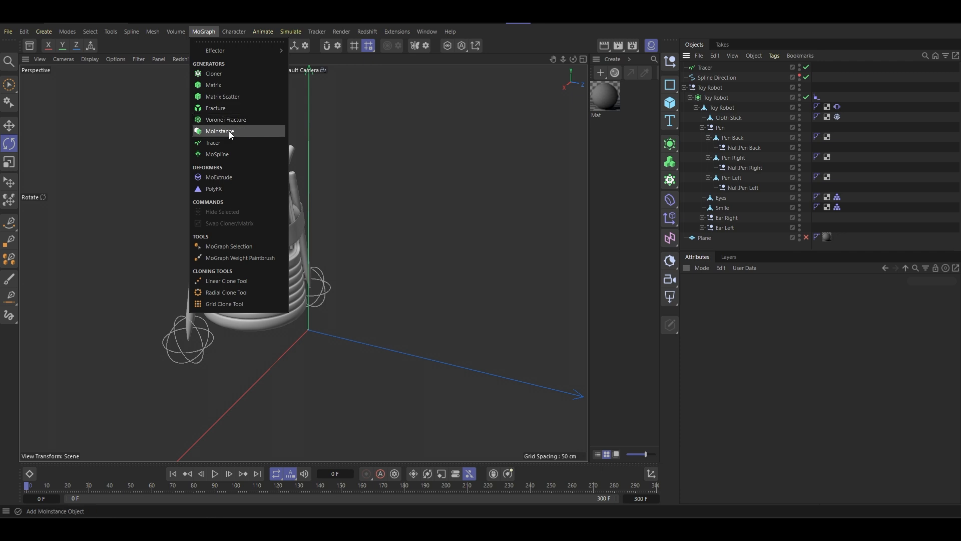
pyautogui.click(748, 174)
pyautogui.click(743, 168)
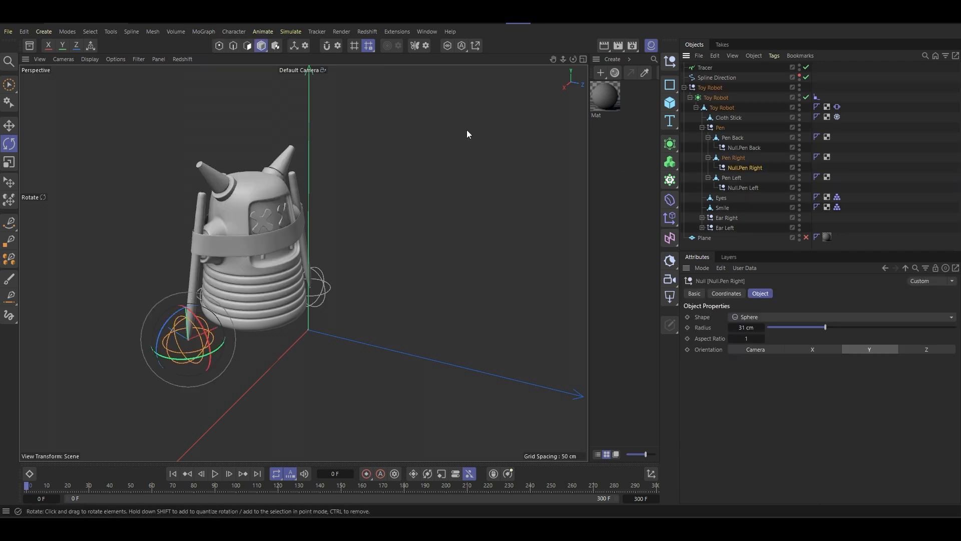
pyautogui.click(196, 32)
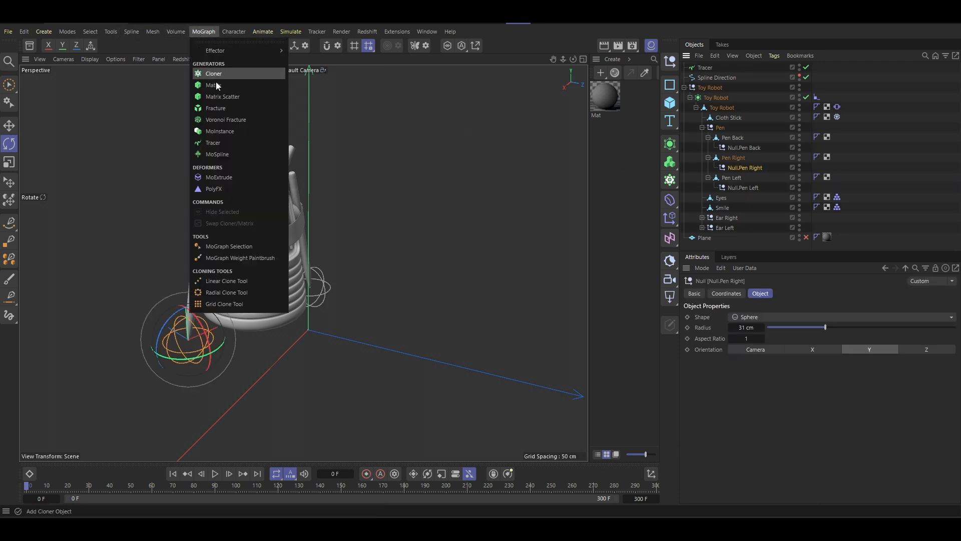
pyautogui.click(214, 145)
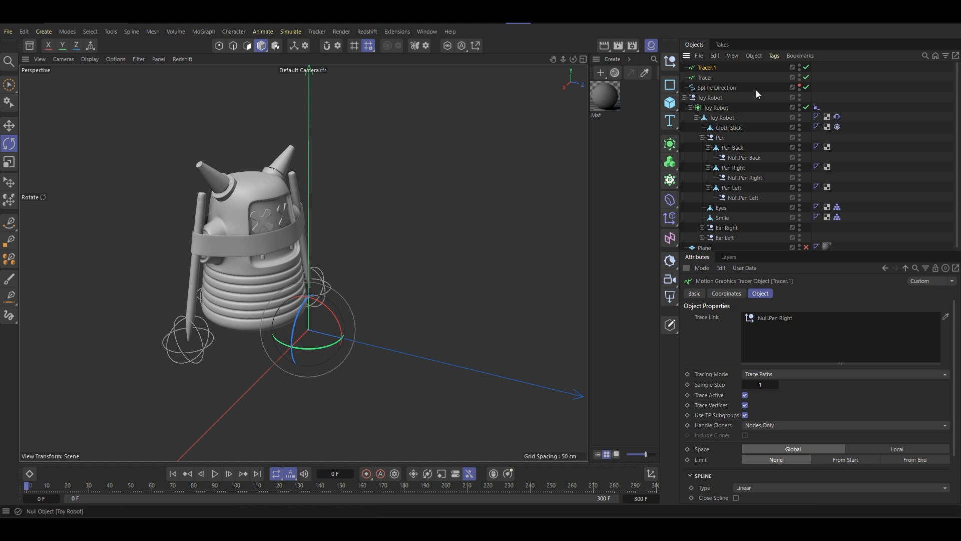
# - Add a third Tracer linked to the Null.Pen Left object
pyautogui.click(869, 106)
pyautogui.click(741, 199)
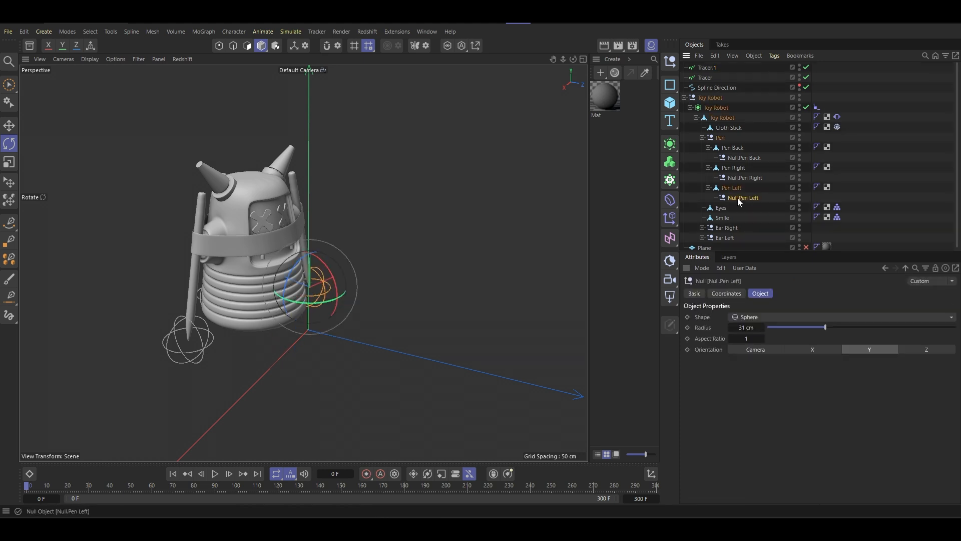
pyautogui.click(199, 33)
pyautogui.click(218, 138)
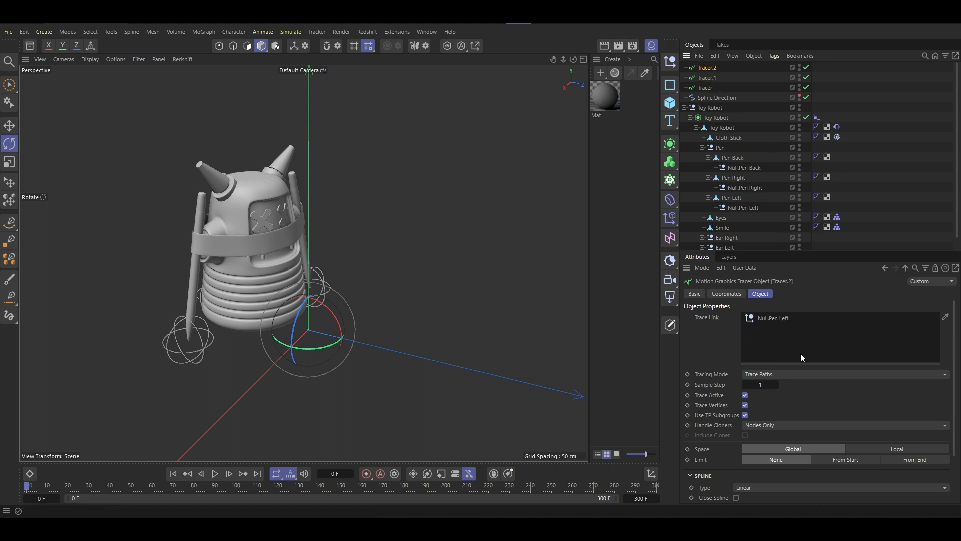
# - Play back the animation to examine the three pens' traced paths, then stop and return to frame 0
pyautogui.click(215, 473)
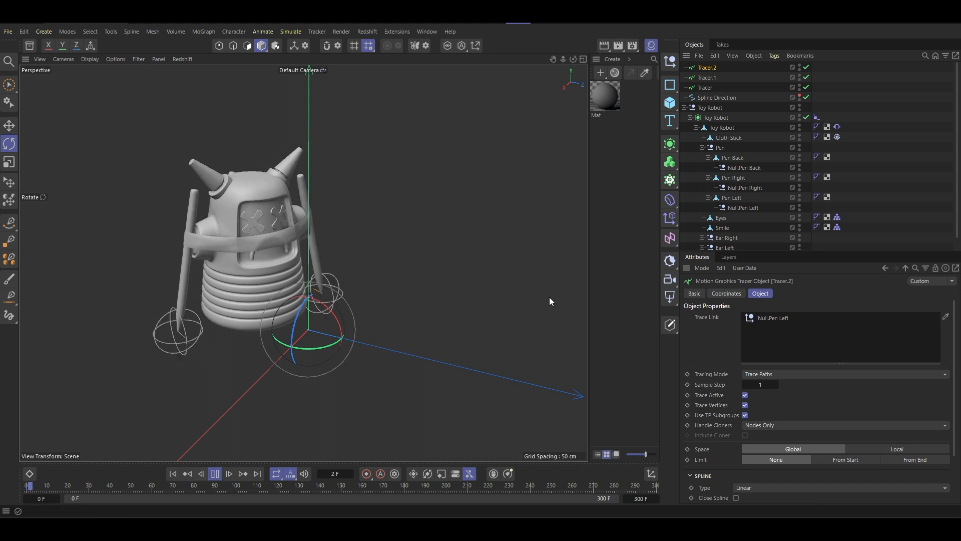
pyautogui.click(858, 160)
pyautogui.keyDown('alt'); pyautogui.moveTo(253, 304); pyautogui.dragTo(293, 291); pyautogui.keyUp('alt')
pyautogui.scroll(5, 300, 280)
pyautogui.scroll(-5, 299, 284)
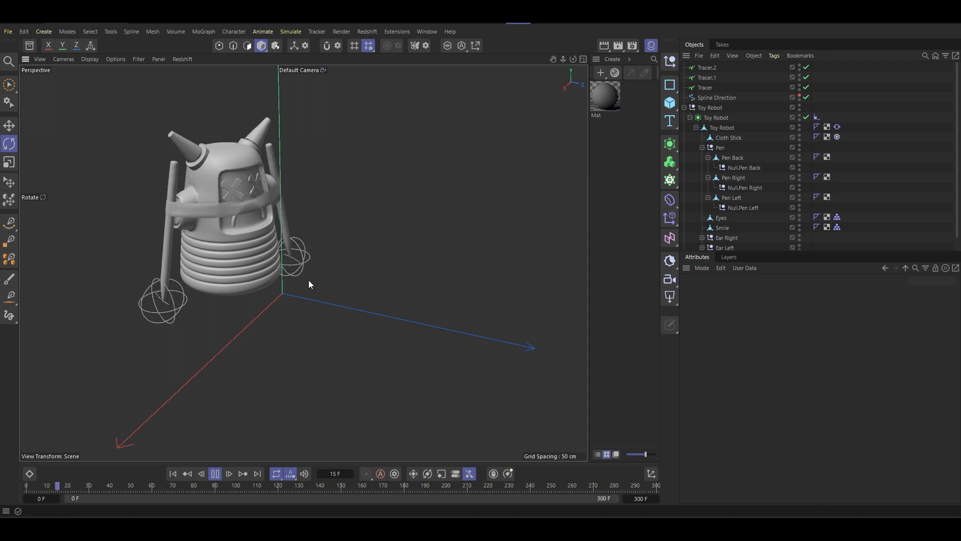
pyautogui.scroll(3, 252, 243)
pyautogui.scroll(-2, 268, 264)
pyautogui.keyDown('alt'); pyautogui.moveTo(270, 270); pyautogui.dragTo(350, 281); pyautogui.keyUp('alt')
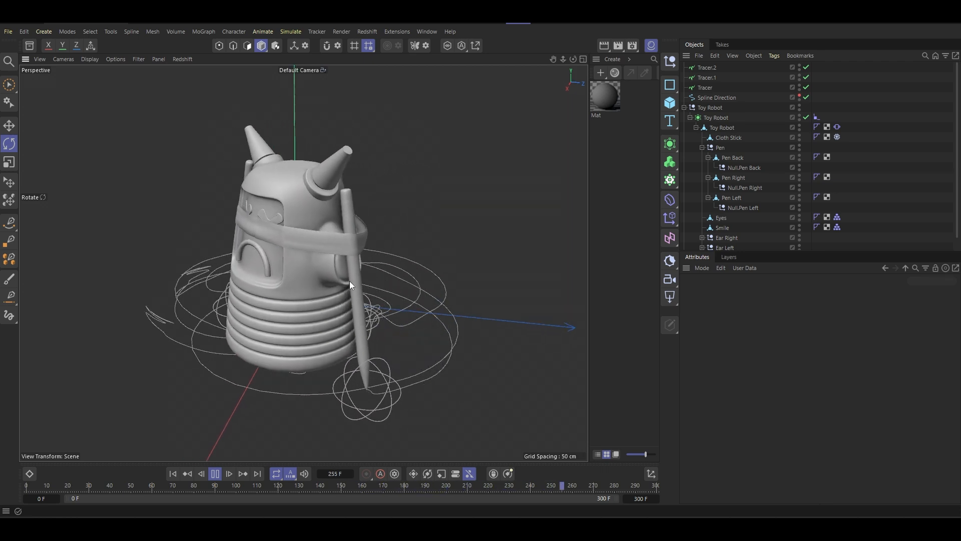
pyautogui.click(213, 473)
pyautogui.click(173, 474)
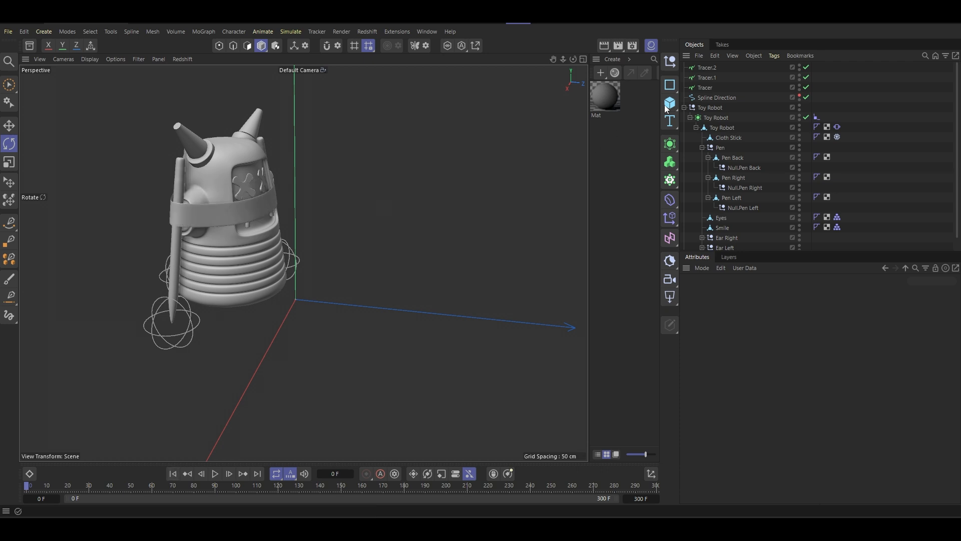
# - Hide the material manager and add a Rectangle spline with a Width of 1 cm and Height of 0.2 cm
pyautogui.click(651, 46)
pyautogui.click(670, 84)
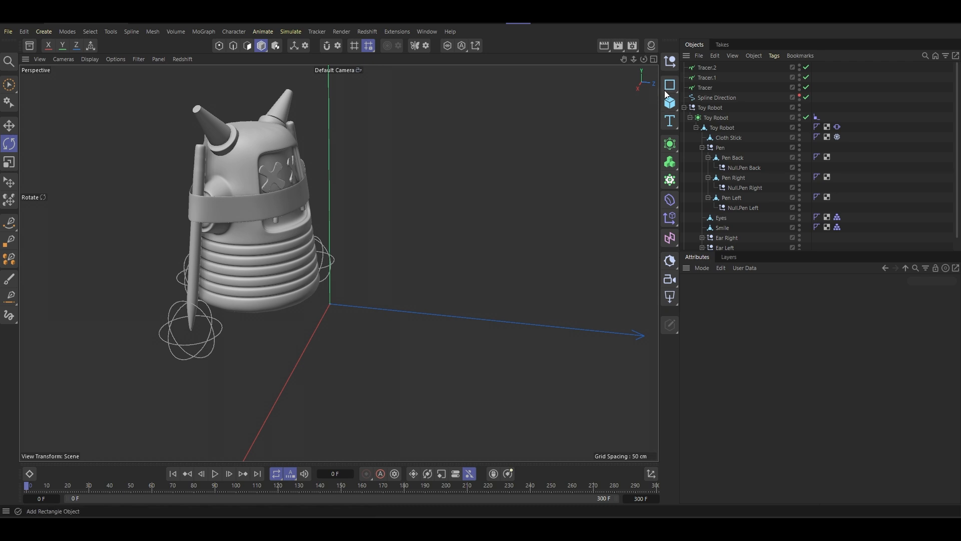
pyautogui.click(672, 88)
pyautogui.click(706, 136)
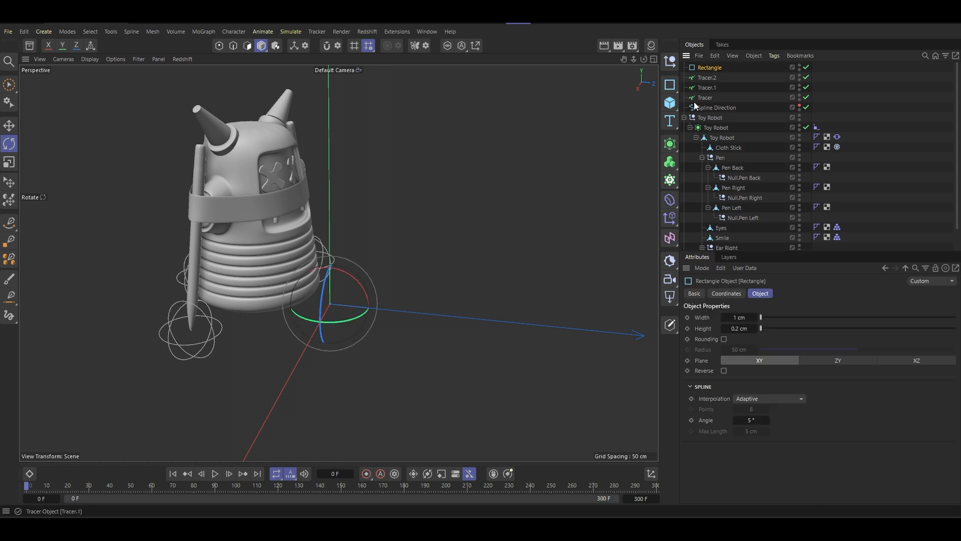
# - Create a Sweep around the Rectangle and place the back pen's Tracer inside it, below the Rectangle
pyautogui.click(671, 145)
pyautogui.keyDown('alt'); pyautogui.click(807, 189); pyautogui.keyUp('alt')
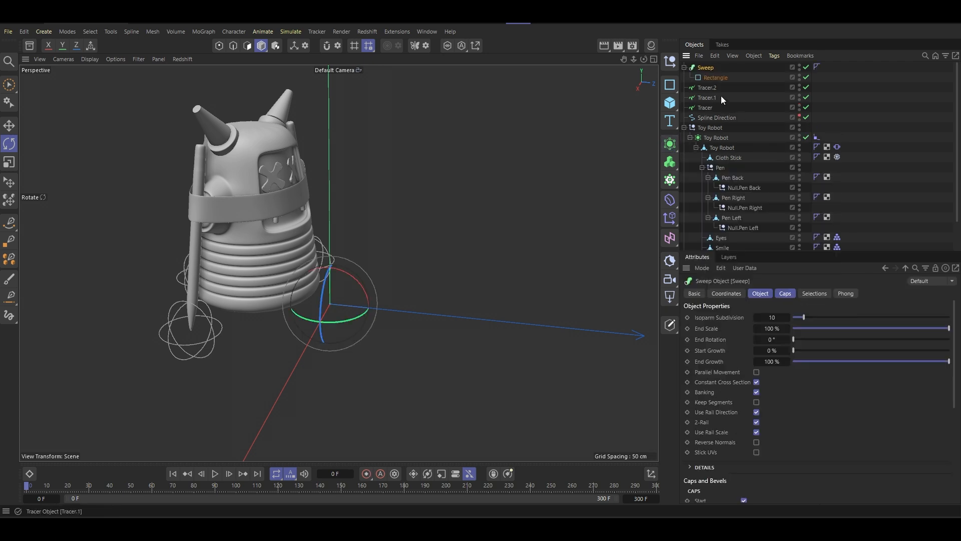
pyautogui.click(708, 108)
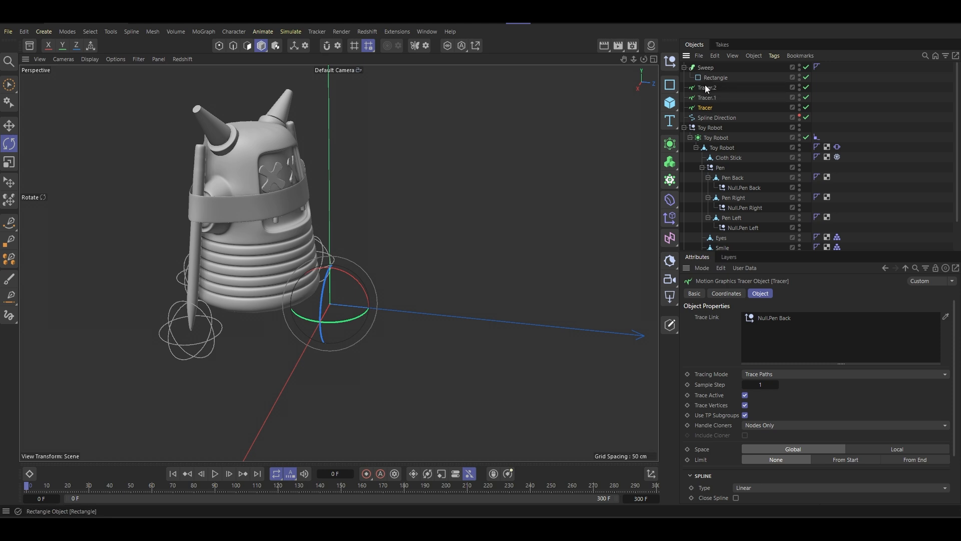
pyautogui.moveTo(709, 112); pyautogui.dragTo(711, 80)
# - Play back and inspect the back pen's swept trail, temporarily disabling the other two Tracers for comparison
pyautogui.click(215, 473)
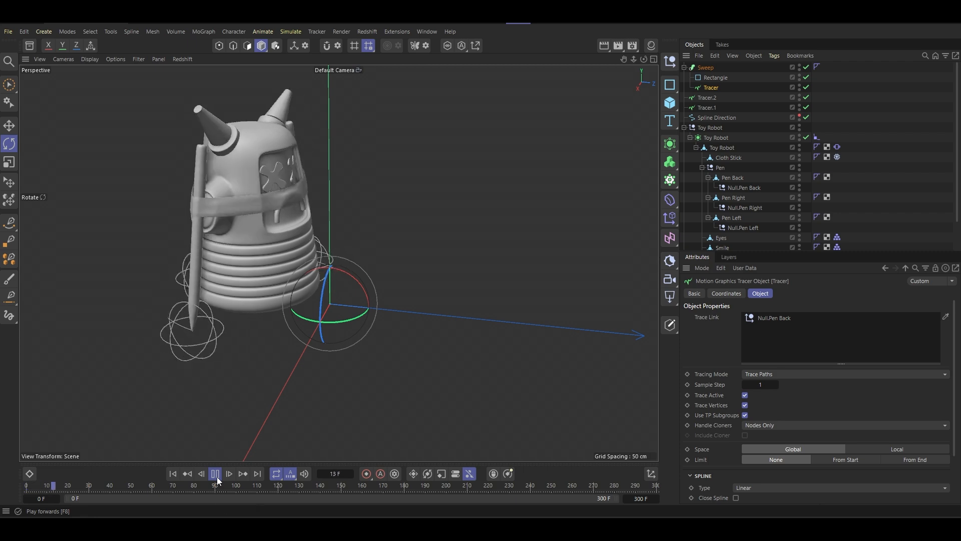
pyautogui.scroll(3, 229, 304)
pyautogui.scroll(4, 162, 369)
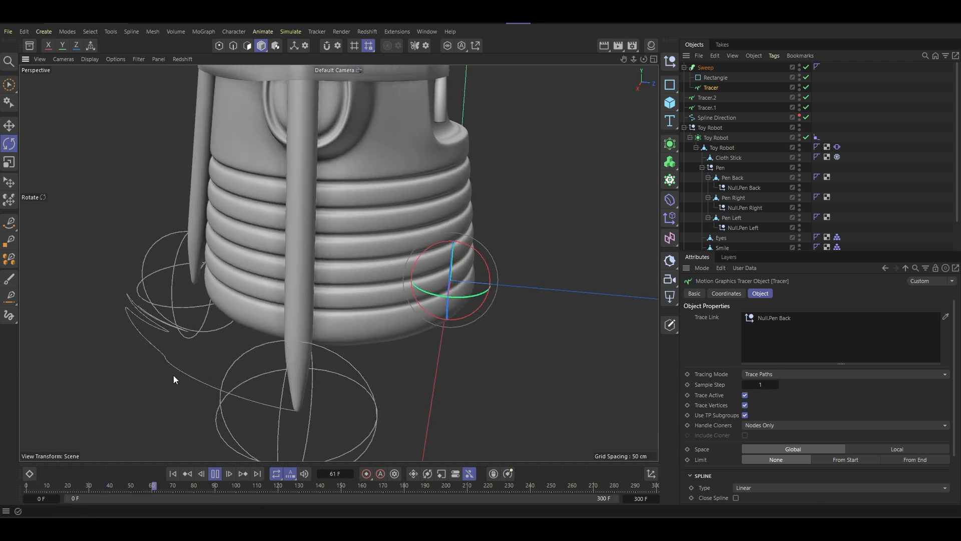
pyautogui.moveTo(221, 345)
pyautogui.keyDown('alt'); pyautogui.mouseDown()
pyautogui.moveTo(316, 356)
pyautogui.moveTo(288, 365)
pyautogui.mouseUp(); pyautogui.keyUp('alt')
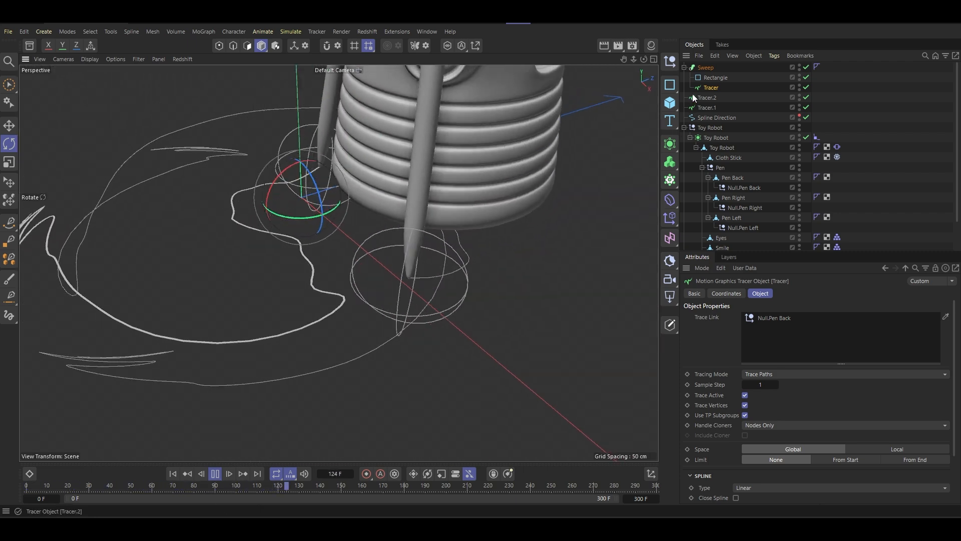
pyautogui.click(706, 68)
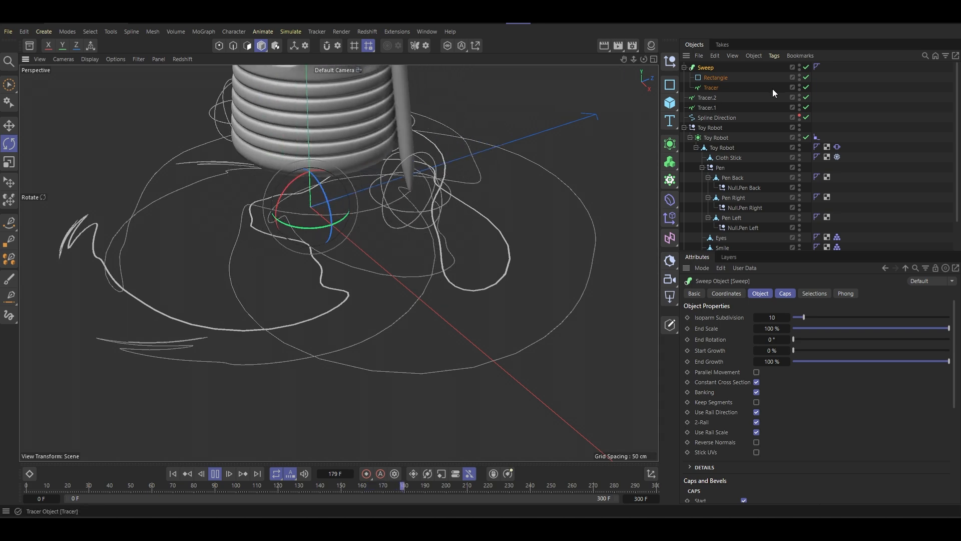
pyautogui.click(807, 97)
pyautogui.click(807, 108)
pyautogui.keyDown('alt'); pyautogui.moveTo(305, 267); pyautogui.dragTo(251, 270); pyautogui.keyUp('alt')
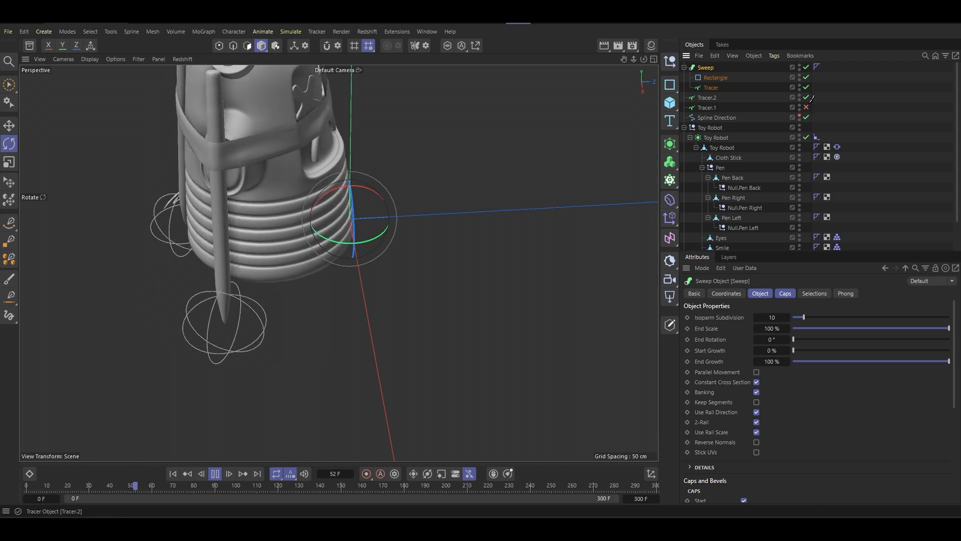
pyautogui.moveTo(806, 97); pyautogui.dragTo(807, 108)
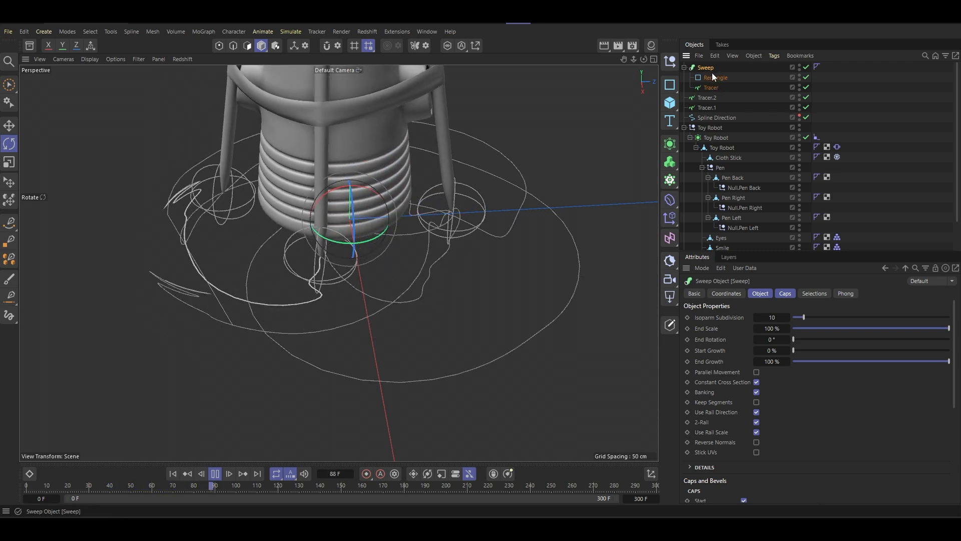
# - Duplicate the Sweep and replace the copy's Tracer with Tracer.1 for the right pen's trail
pyautogui.keyDown('ctrl'); pyautogui.moveTo(713, 70); pyautogui.dragTo(689, 92); pyautogui.keyUp('ctrl')
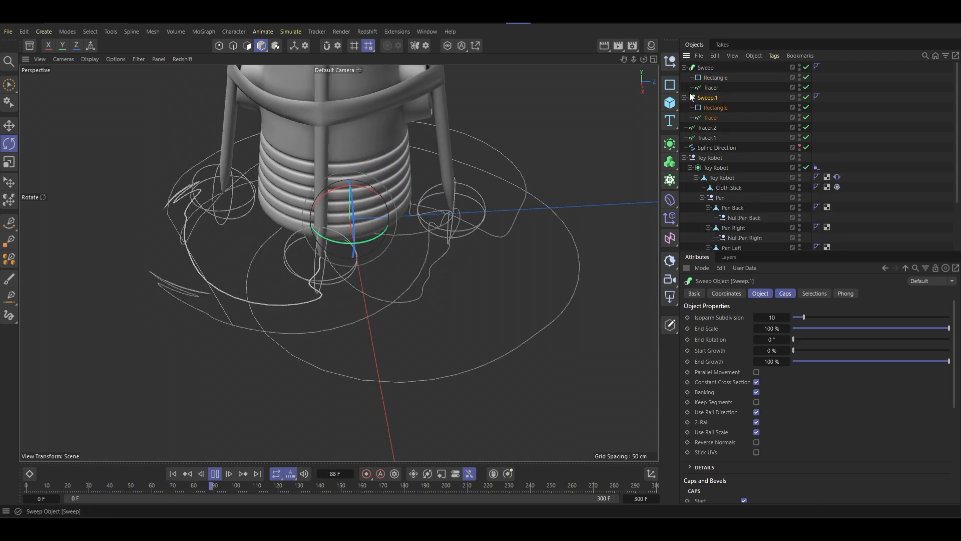
pyautogui.click(713, 117)
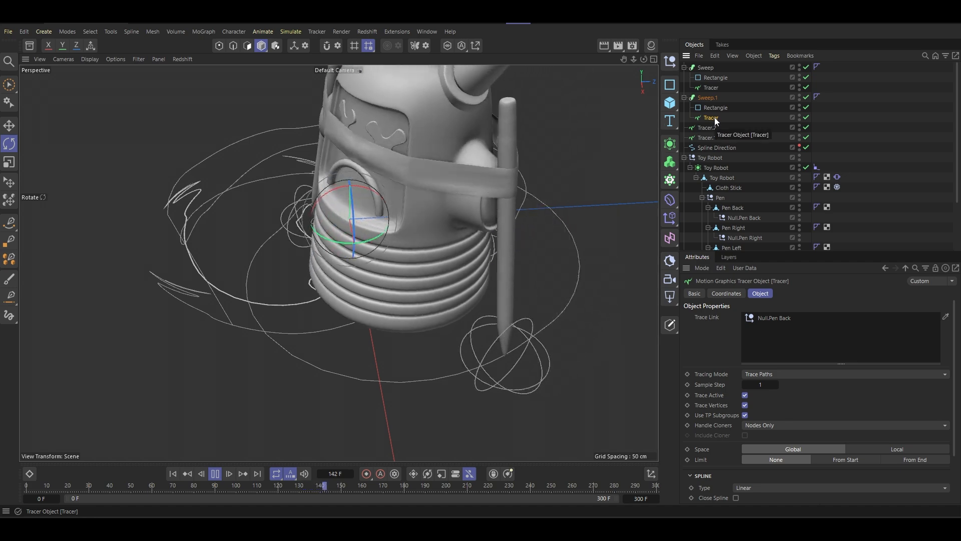
pyautogui.press('Delete')
pyautogui.moveTo(713, 126); pyautogui.dragTo(716, 112)
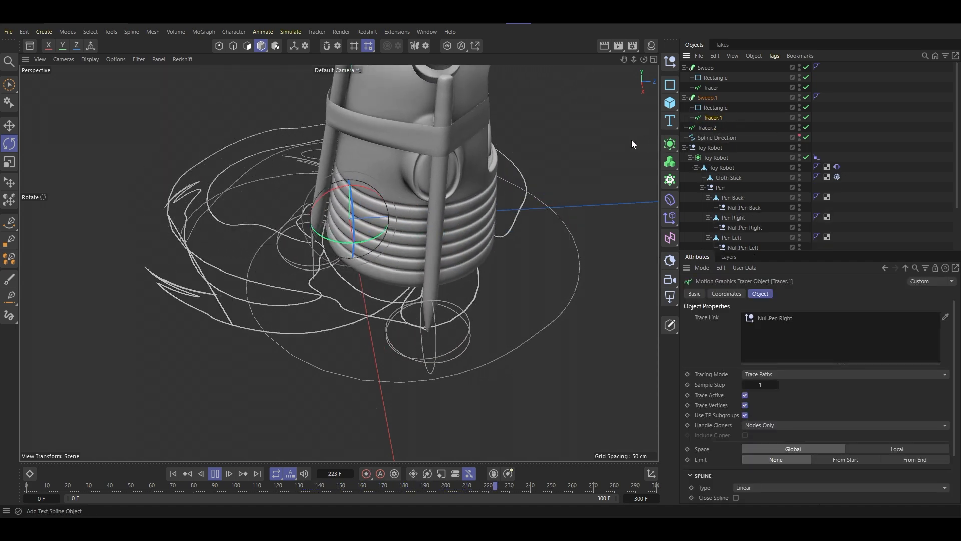
# - Duplicate Sweep.1 and replace the copy's Tracer with Tracer.2 for the left pen's trail
pyautogui.click(709, 98)
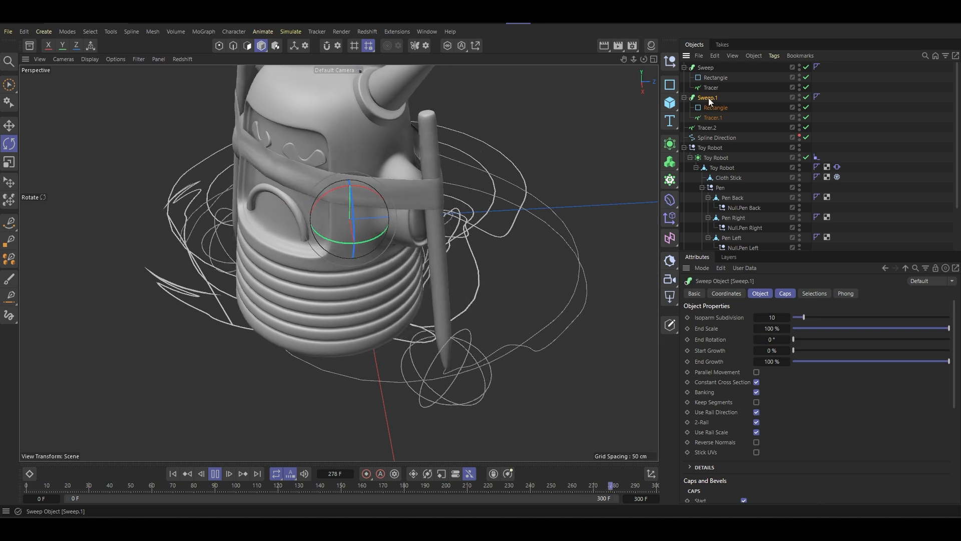
pyautogui.keyDown('ctrl'); pyautogui.moveTo(710, 102); pyautogui.dragTo(695, 126); pyautogui.keyUp('ctrl')
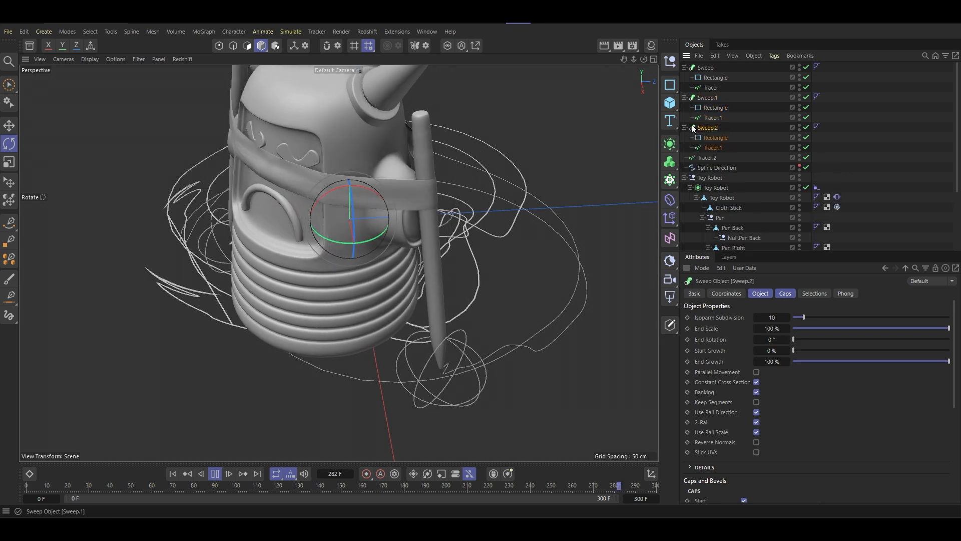
pyautogui.click(713, 147)
pyautogui.press('Delete')
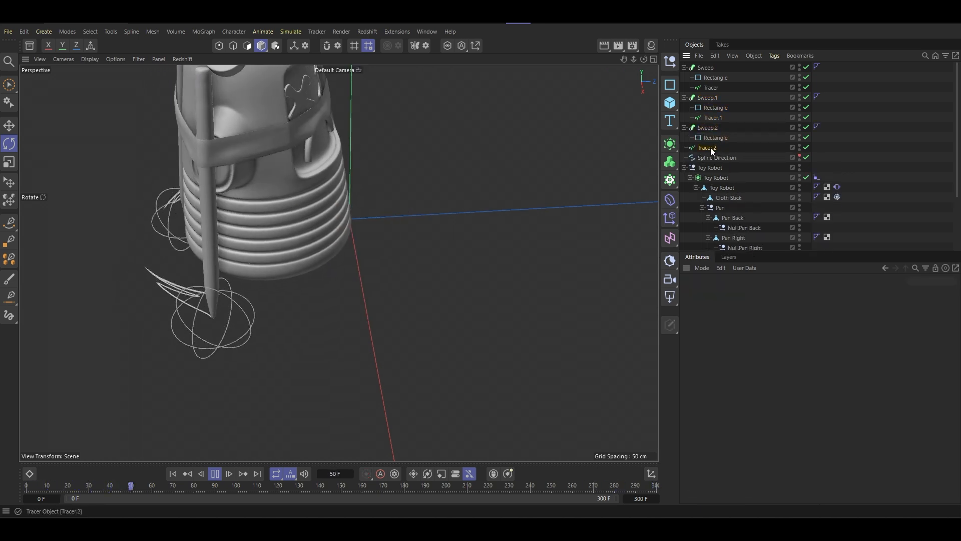
pyautogui.moveTo(711, 148); pyautogui.dragTo(711, 141)
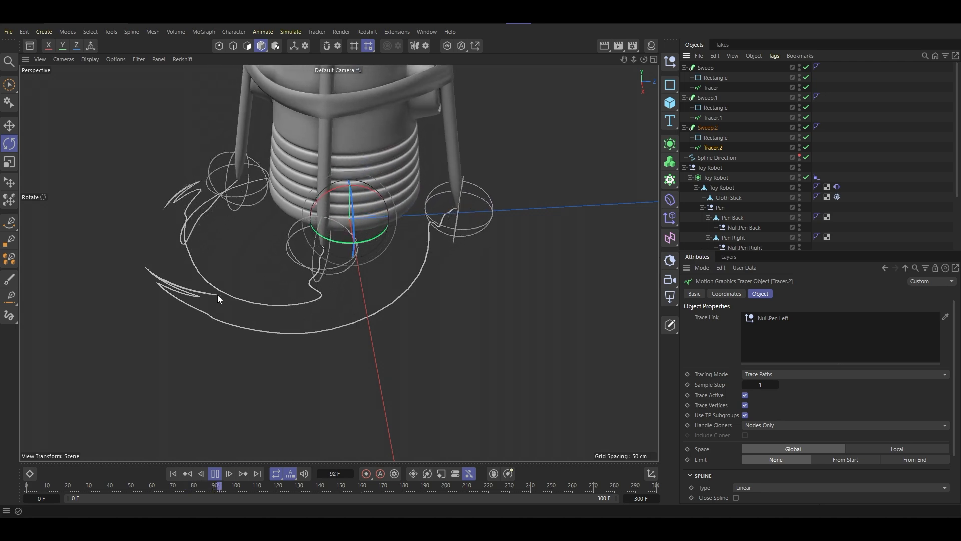
# - Restart the playback from frame 0 and examine all three swept pen trails around the robot
pyautogui.click(173, 474)
pyautogui.moveTo(294, 320)
pyautogui.keyDown('alt'); pyautogui.mouseDown()
pyautogui.moveTo(311, 229)
pyautogui.moveTo(269, 213)
pyautogui.moveTo(401, 236)
pyautogui.moveTo(469, 229)
pyautogui.moveTo(311, 254)
pyautogui.moveTo(270, 245)
pyautogui.moveTo(299, 221)
pyautogui.moveTo(279, 215)
pyautogui.moveTo(293, 187)
pyautogui.moveTo(344, 219)
pyautogui.moveTo(311, 281)
pyautogui.moveTo(285, 233)
pyautogui.moveTo(293, 230)
pyautogui.moveTo(272, 312)
pyautogui.moveTo(250, 302)
pyautogui.moveTo(272, 290)
pyautogui.mouseUp(); pyautogui.keyUp('alt')
pyautogui.click(852, 127)
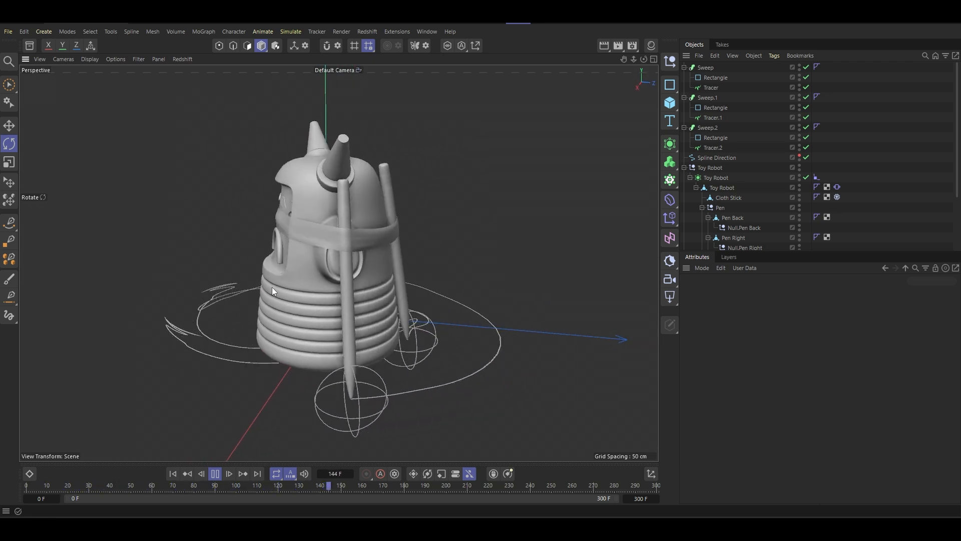
pyautogui.keyDown('alt'); pyautogui.moveTo(309, 230); pyautogui.dragTo(341, 283); pyautogui.keyUp('alt')
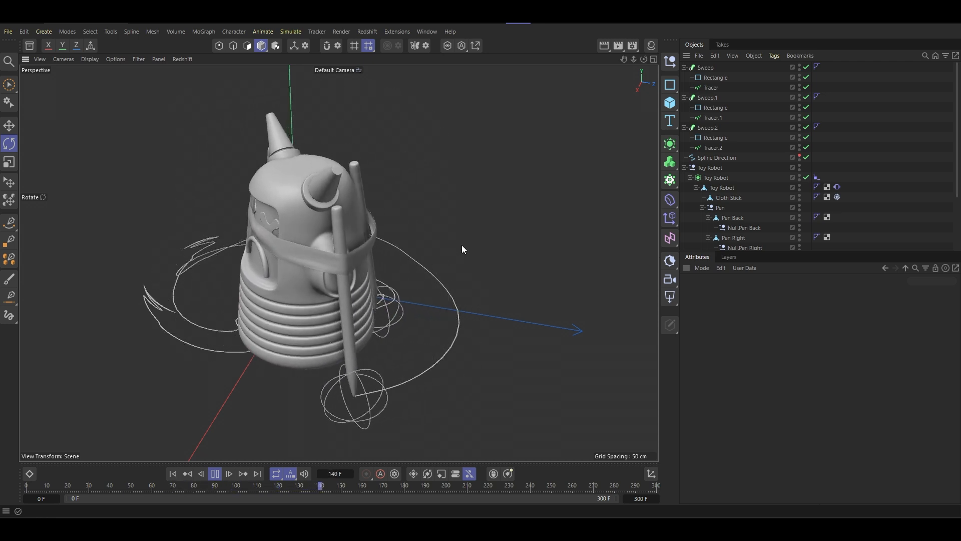
# - Enable the floor Plane and watch the pen trails play back on it from around the robot
pyautogui.scroll(-3, 830, 176)
pyautogui.click(805, 245)
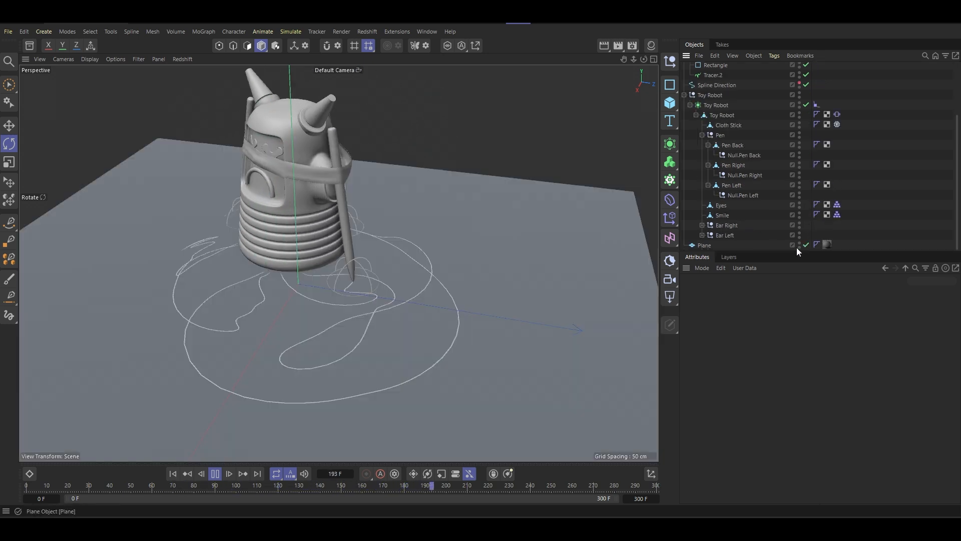
pyautogui.keyDown('alt'); pyautogui.moveTo(406, 247); pyautogui.dragTo(449, 230, button='middle'); pyautogui.keyUp('alt')
pyautogui.keyDown('alt'); pyautogui.moveTo(436, 236); pyautogui.dragTo(410, 278); pyautogui.keyUp('alt')
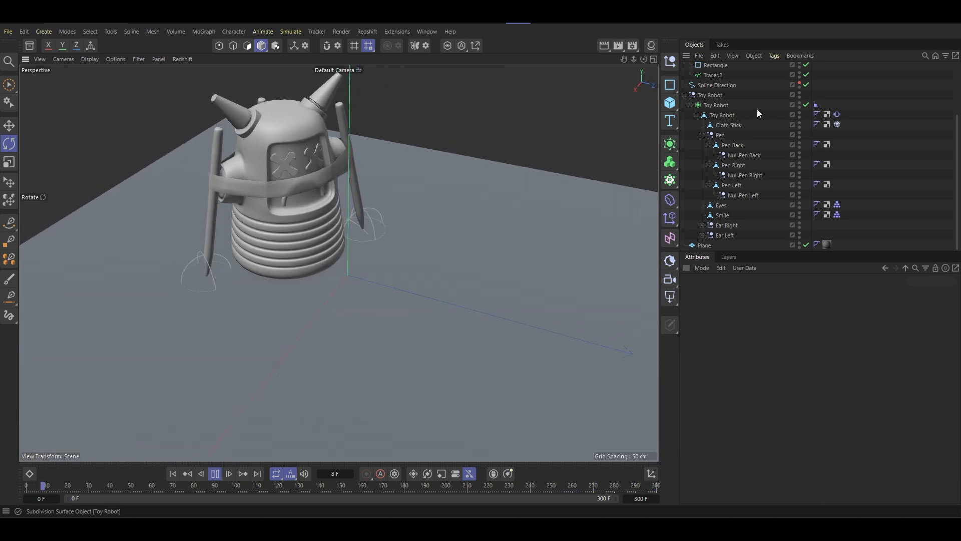
pyautogui.scroll(3, 757, 108)
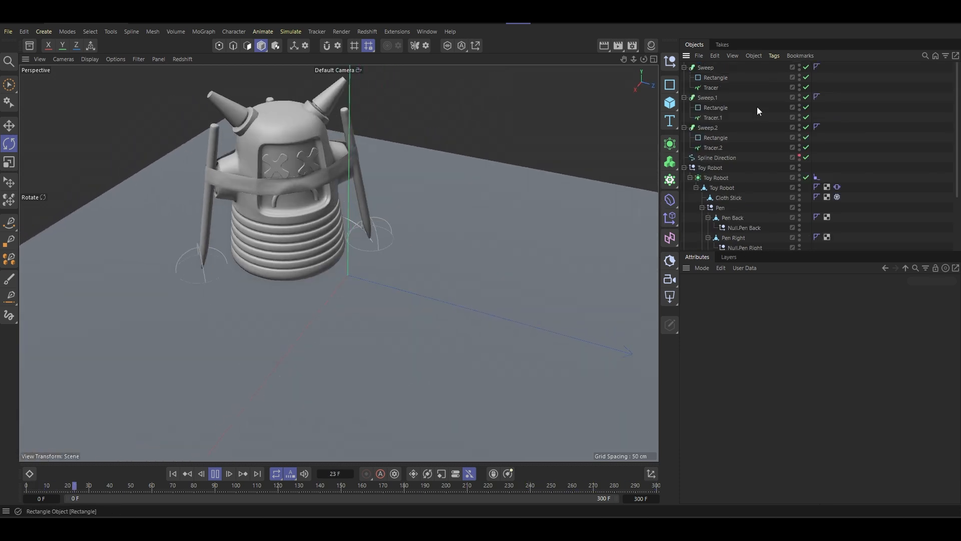
# - Stop the playback, return to frame 0 and examine the robot and its pens on the floor
pyautogui.click(216, 475)
pyautogui.click(172, 474)
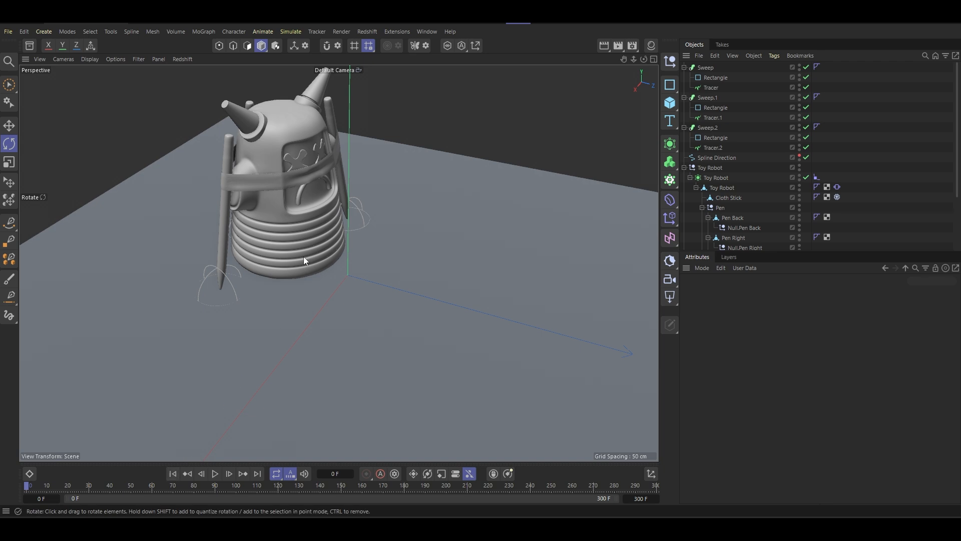
pyautogui.keyDown('alt'); pyautogui.moveTo(303, 256); pyautogui.dragTo(279, 263); pyautogui.keyUp('alt')
pyautogui.keyDown('alt'); pyautogui.moveTo(283, 263); pyautogui.dragTo(287, 234, button='right'); pyautogui.keyUp('alt')
pyautogui.keyDown('alt'); pyautogui.moveTo(287, 234); pyautogui.dragTo(265, 281, button='middle'); pyautogui.keyUp('alt')
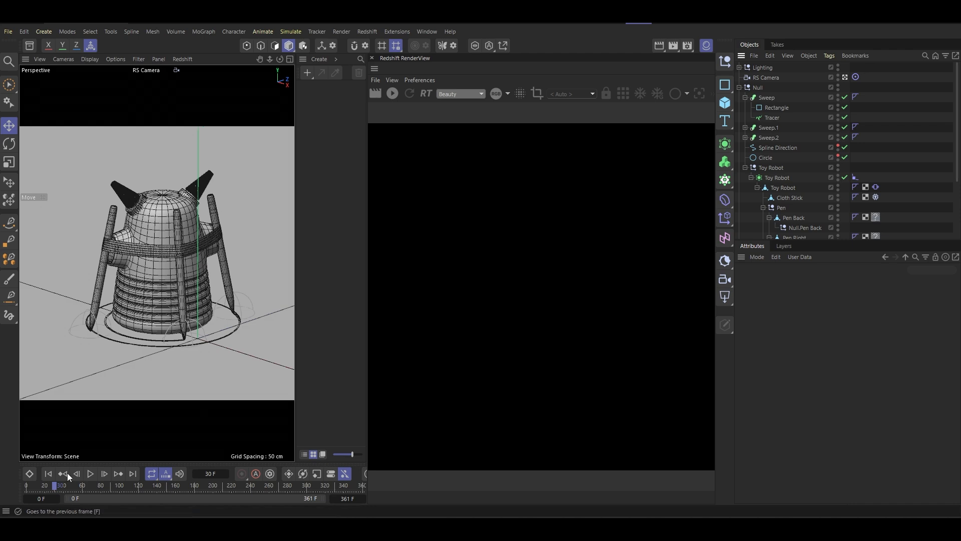
# - Start the live Redshift render at frame 68 and show the settings of the RS Dome Light in the Lighting group
pyautogui.click(50, 475)
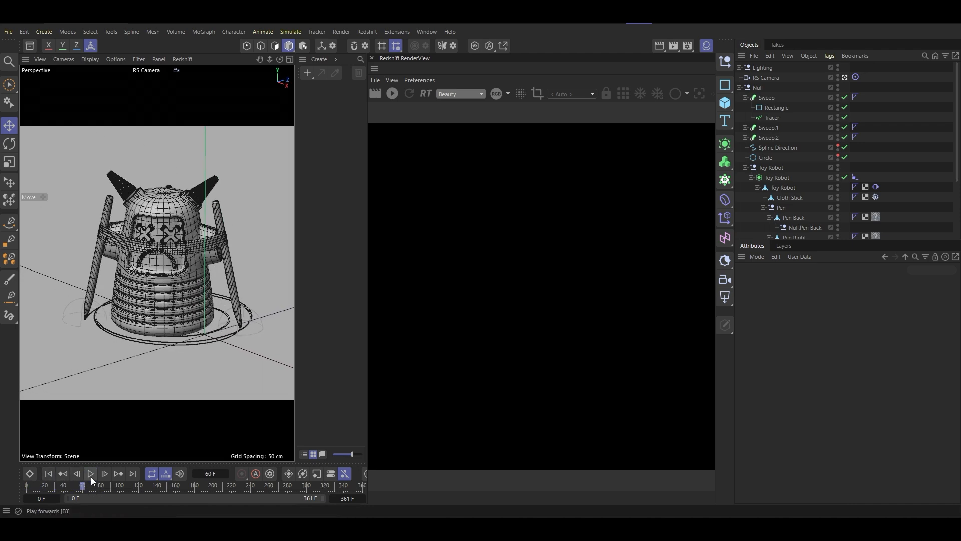
pyautogui.click(90, 474)
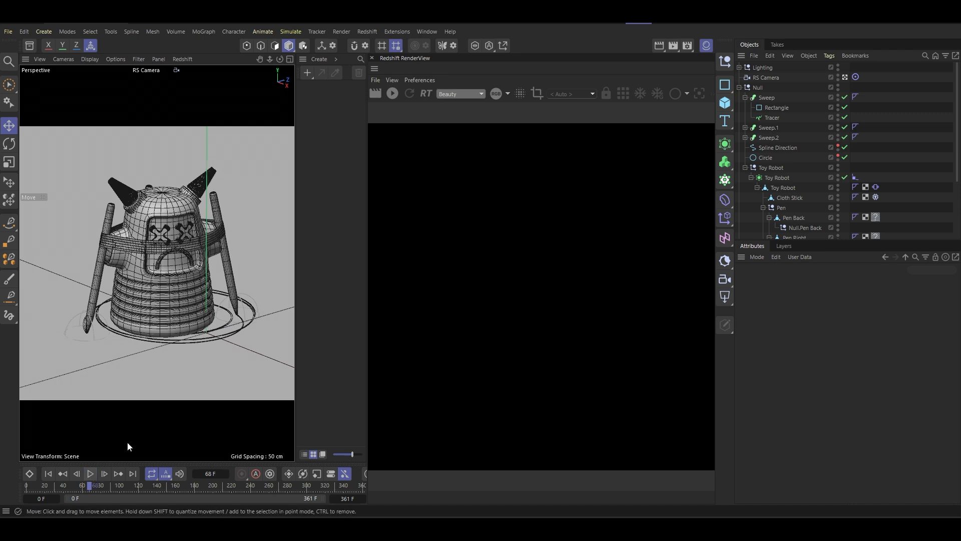
pyautogui.click(740, 66)
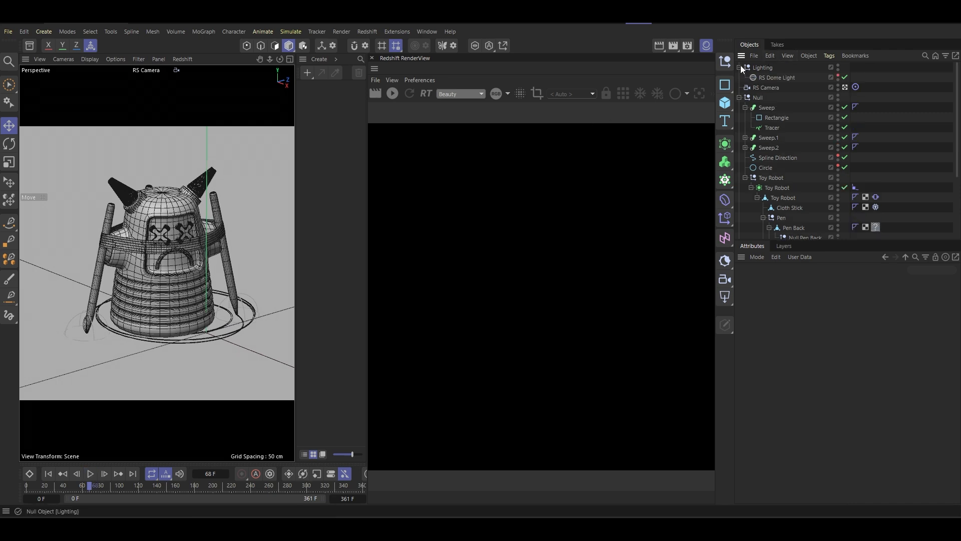
pyautogui.click(393, 95)
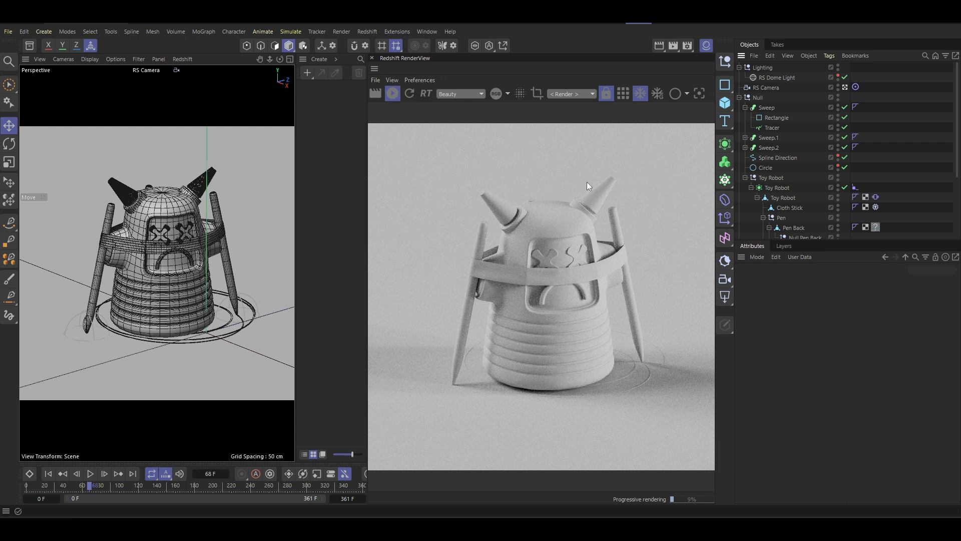
pyautogui.click(777, 79)
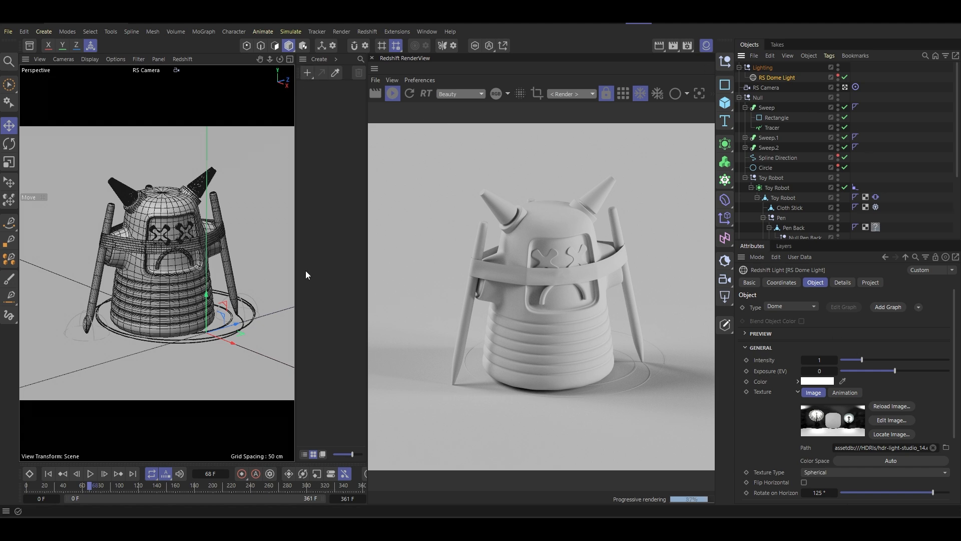
# - Play the animation forward and stop at frame 116 so the live render includes longer pen trails
pyautogui.click(91, 474)
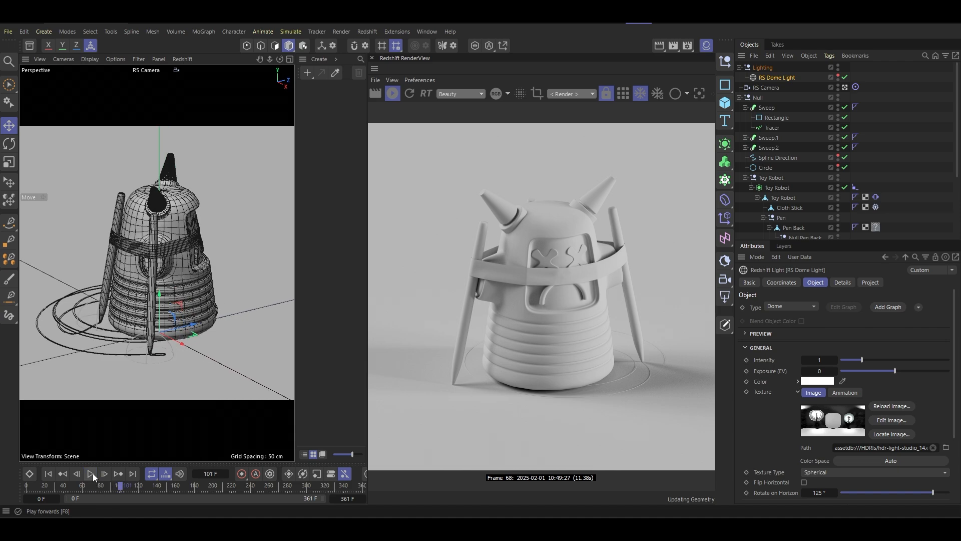
pyautogui.click(90, 474)
pyautogui.click(91, 473)
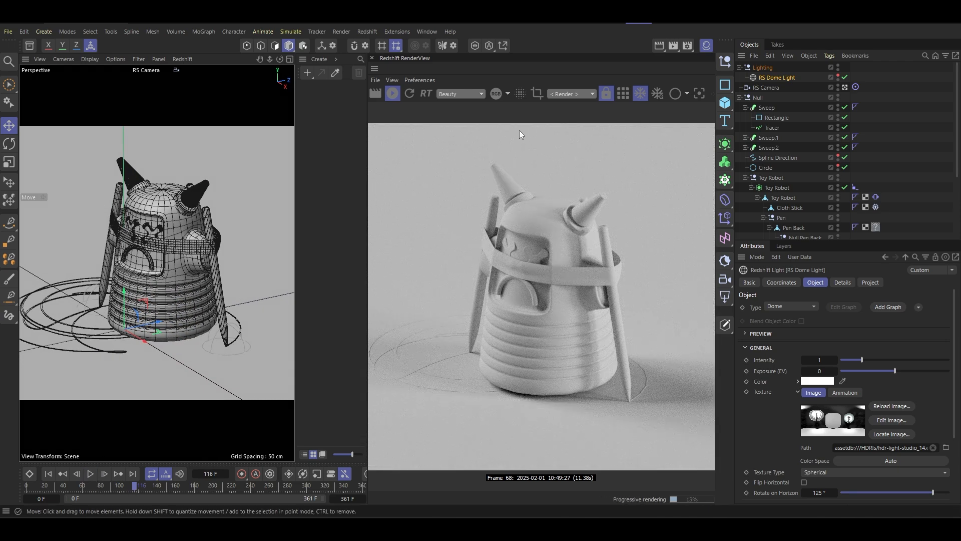
# - Create a new Redshift material with a pure red base color (RGB 255, 0, 0) and a reflection roughness of 0.3
pyautogui.click(308, 74)
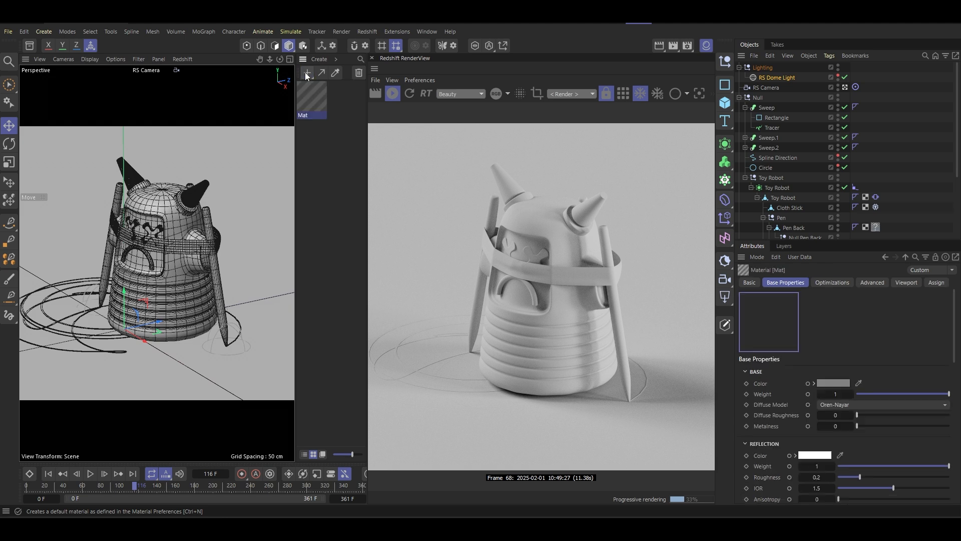
pyautogui.doubleClick(310, 100)
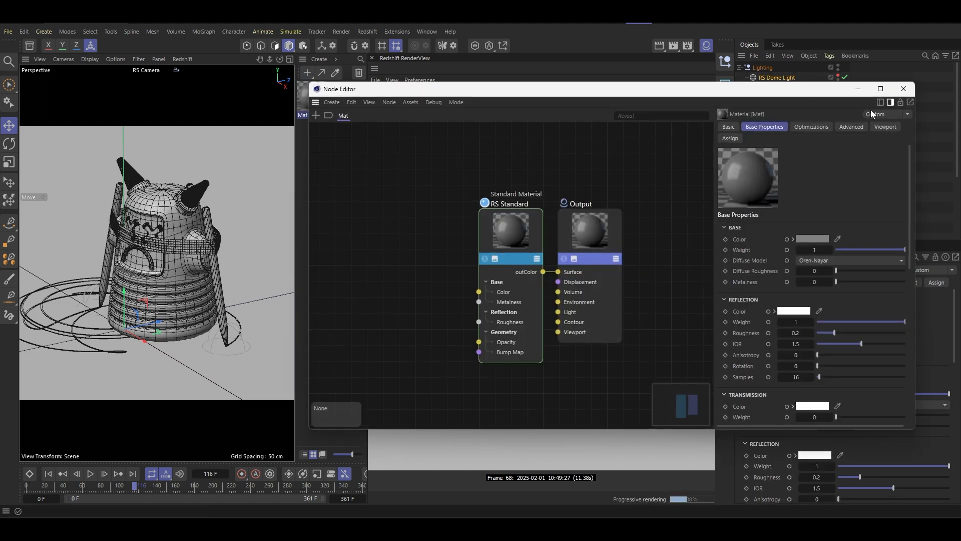
pyautogui.click(904, 91)
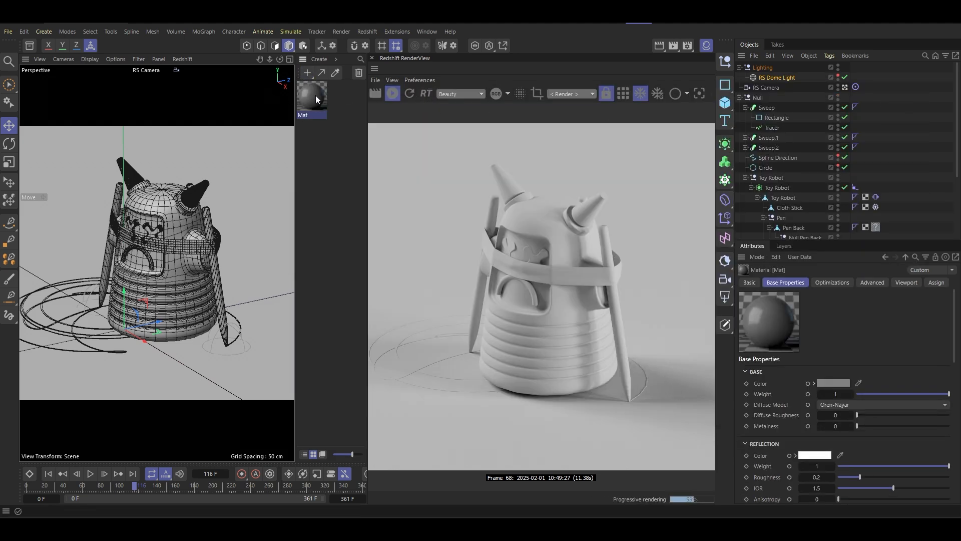
pyautogui.click(834, 383)
pyautogui.moveTo(792, 443); pyautogui.dragTo(807, 432)
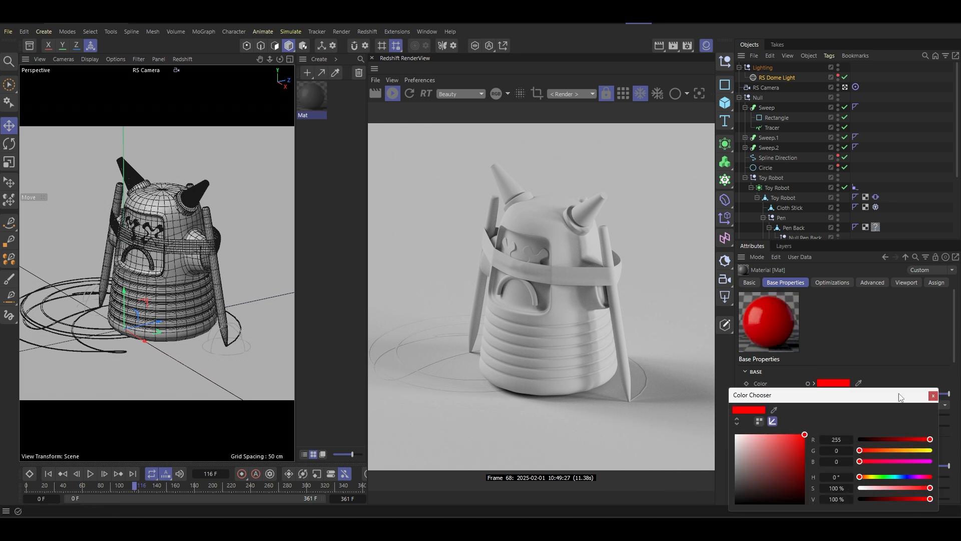
pyautogui.click(933, 396)
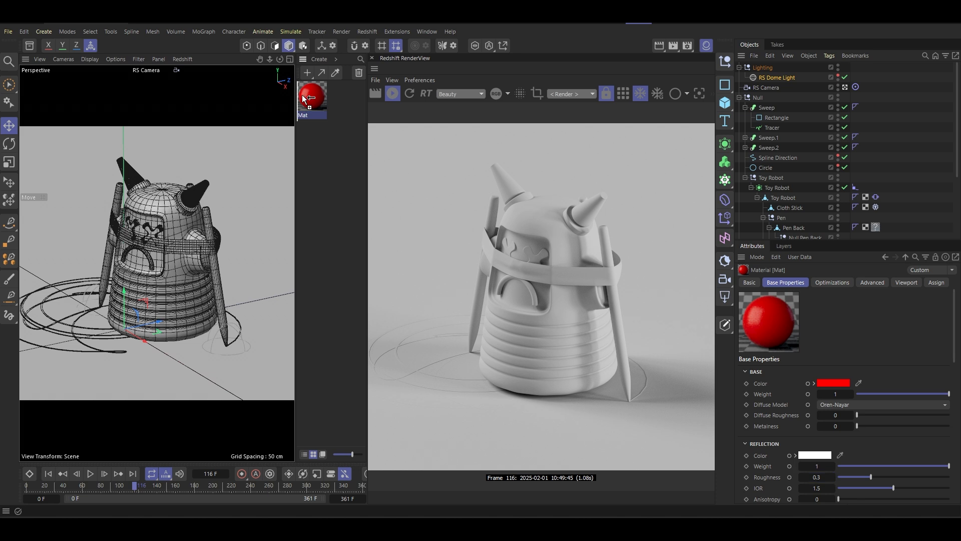
# - Duplicate the red material and set the copy's base color to blue with a hue of 210°
pyautogui.hotkey('ctrl', 'v')
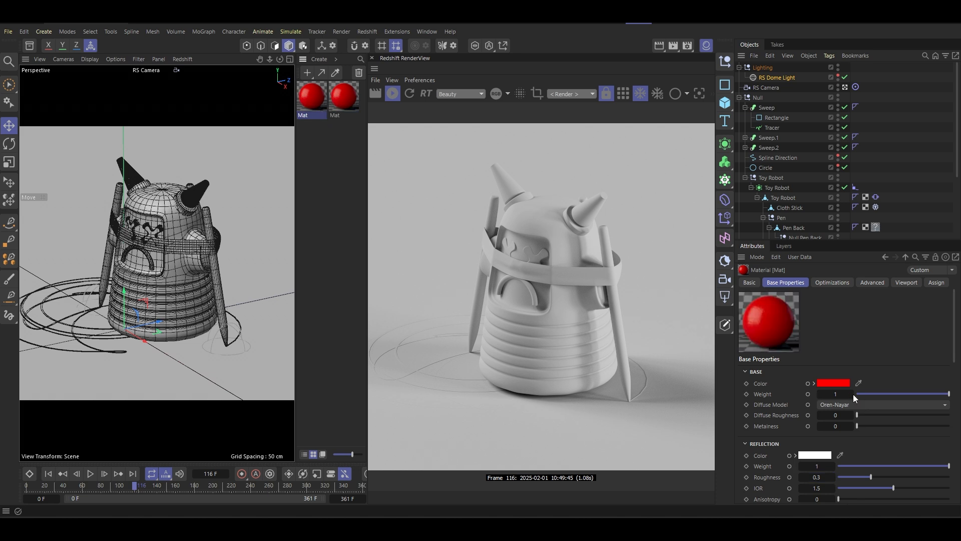
pyautogui.click(845, 384)
pyautogui.moveTo(893, 477); pyautogui.dragTo(901, 479)
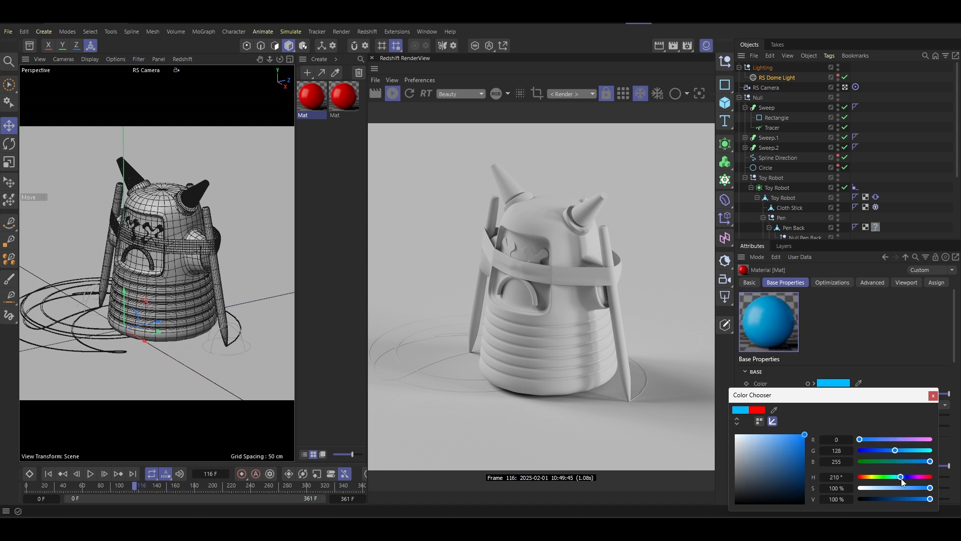
pyautogui.click(935, 396)
# - Duplicate the blue material and set the copy's base color to green, hue 119°, saturation about 92%, value about 62%
pyautogui.click(315, 103)
pyautogui.hotkey('ctrl', 'c')
pyautogui.hotkey('ctrl', 'v')
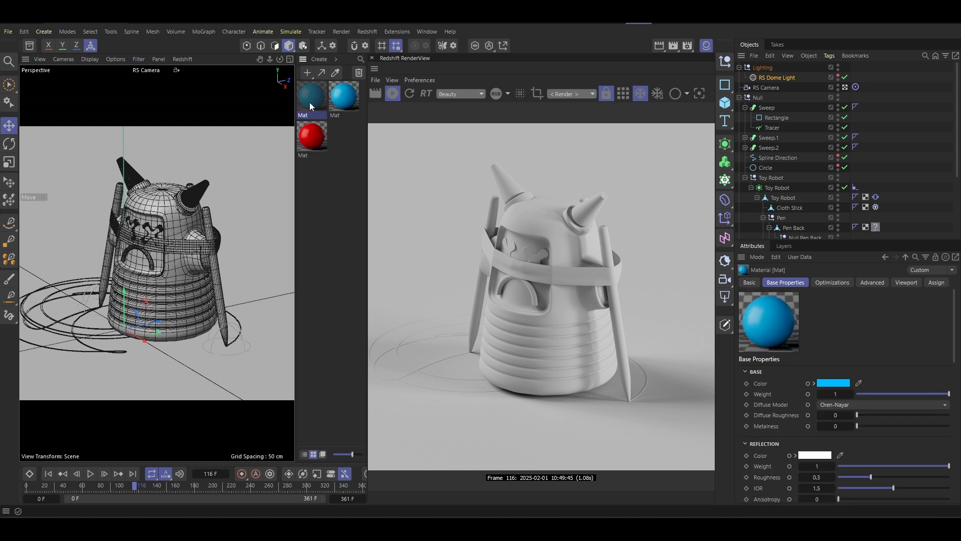
pyautogui.click(834, 383)
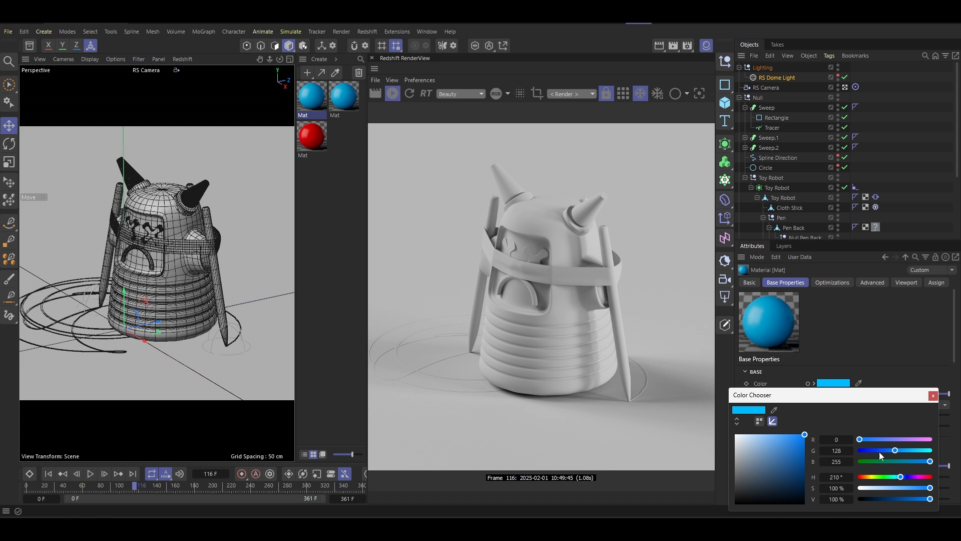
pyautogui.moveTo(881, 482); pyautogui.dragTo(884, 480)
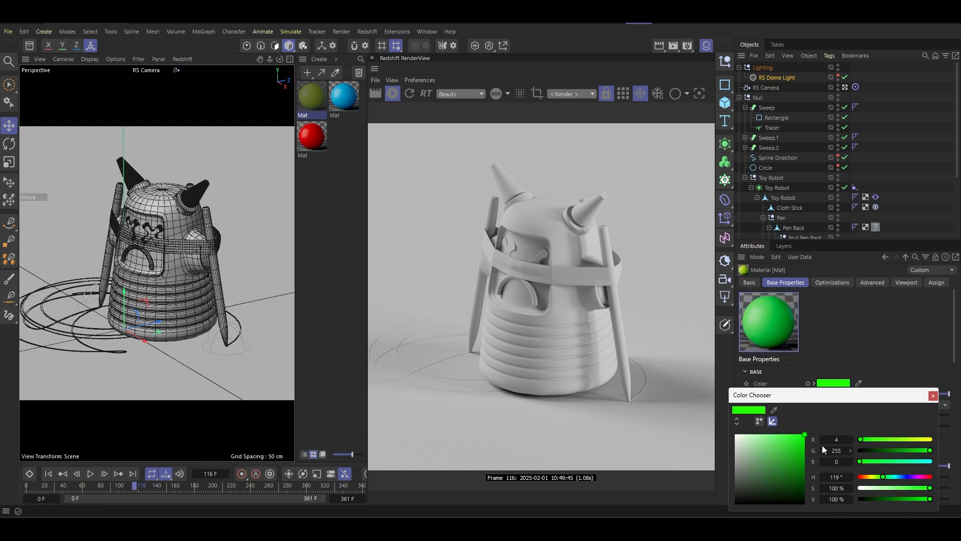
pyautogui.moveTo(805, 443); pyautogui.dragTo(799, 460)
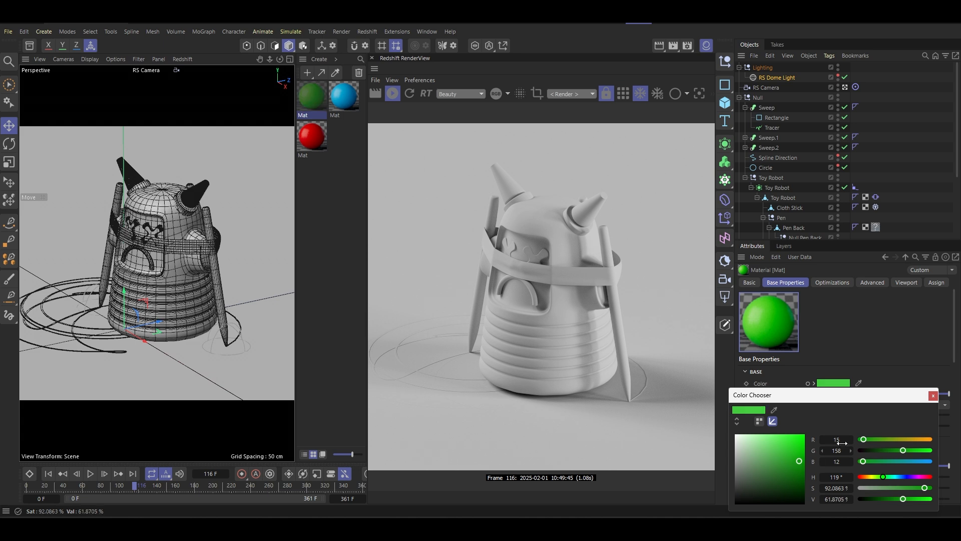
pyautogui.click(933, 396)
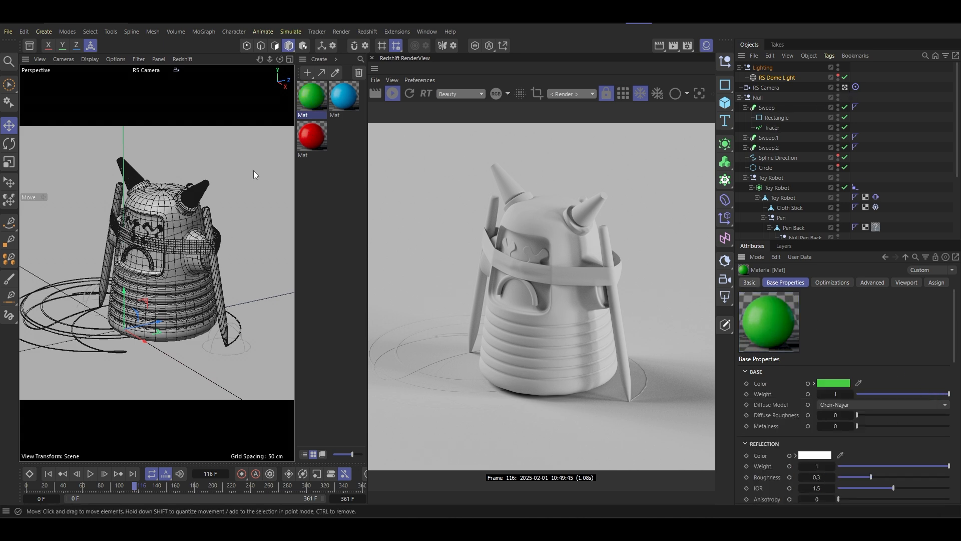
# - Set the viewport safe frames' opacity to 0% and leave the RS Camera view for the default camera
pyautogui.click(231, 229)
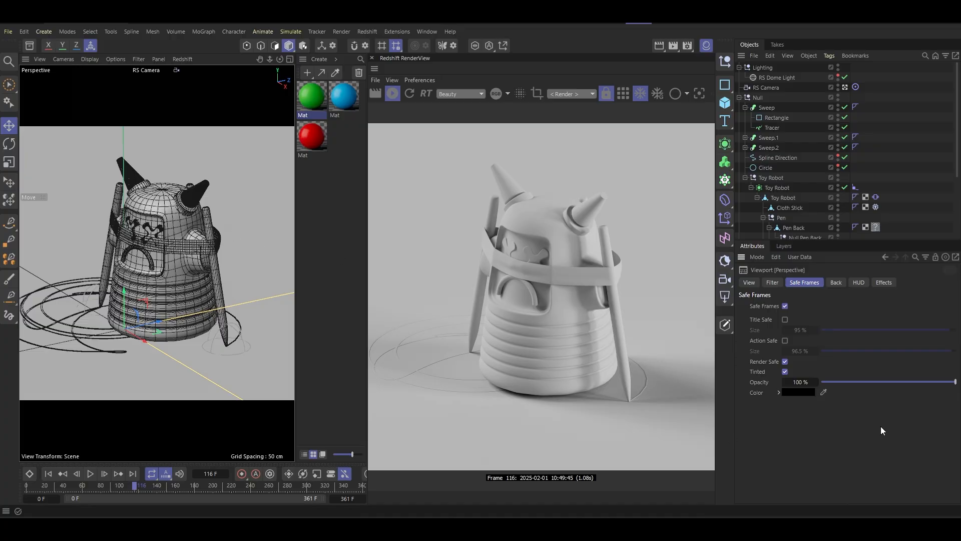
pyautogui.moveTo(888, 385); pyautogui.dragTo(737, 386)
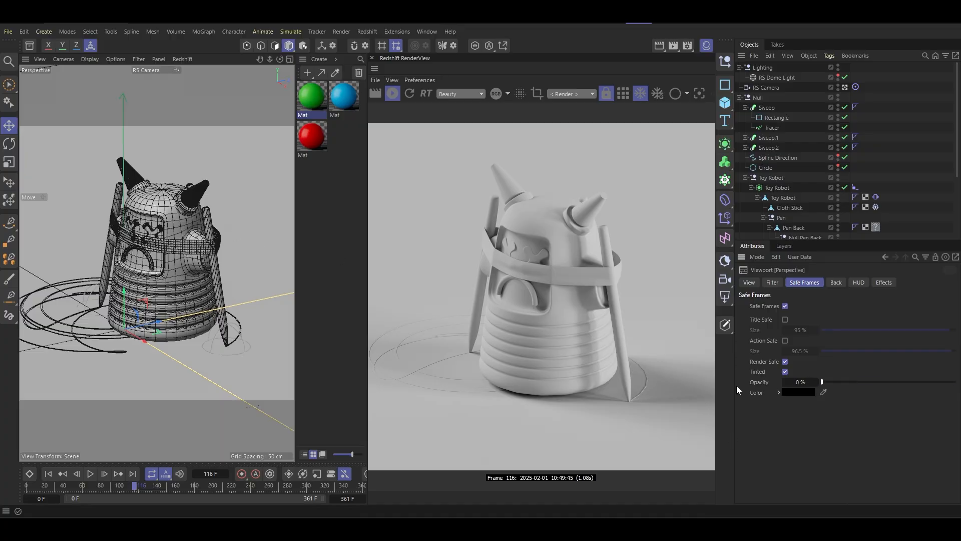
pyautogui.click(845, 88)
# - Replace the missing material on the Pen Left object with the red material
pyautogui.scroll(6, 203, 241)
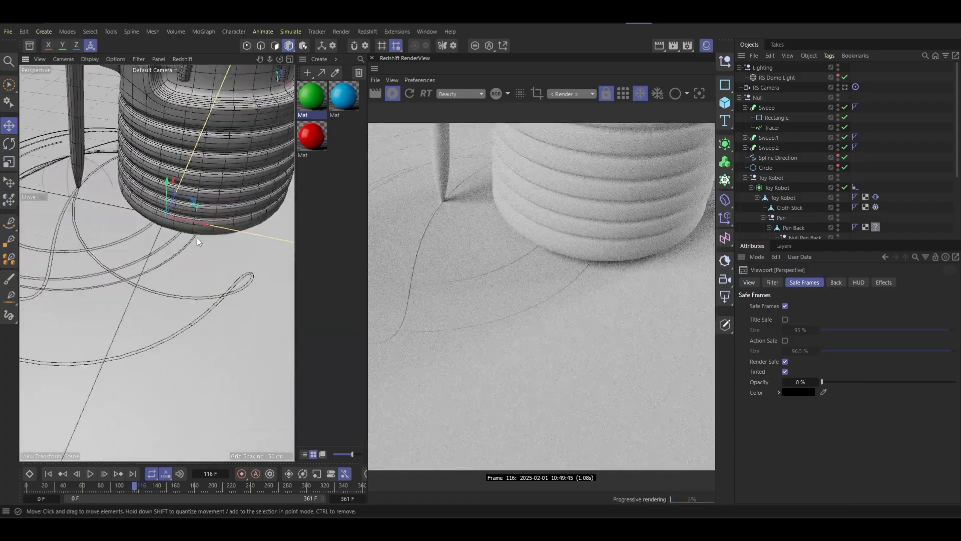
pyautogui.keyDown('alt'); pyautogui.moveTo(197, 241); pyautogui.dragTo(197, 210); pyautogui.keyUp('alt')
pyautogui.keyDown('alt'); pyautogui.moveTo(197, 209); pyautogui.dragTo(221, 279, button='middle'); pyautogui.keyUp('alt')
pyautogui.keyDown('alt'); pyautogui.moveTo(220, 279); pyautogui.dragTo(229, 268); pyautogui.keyUp('alt')
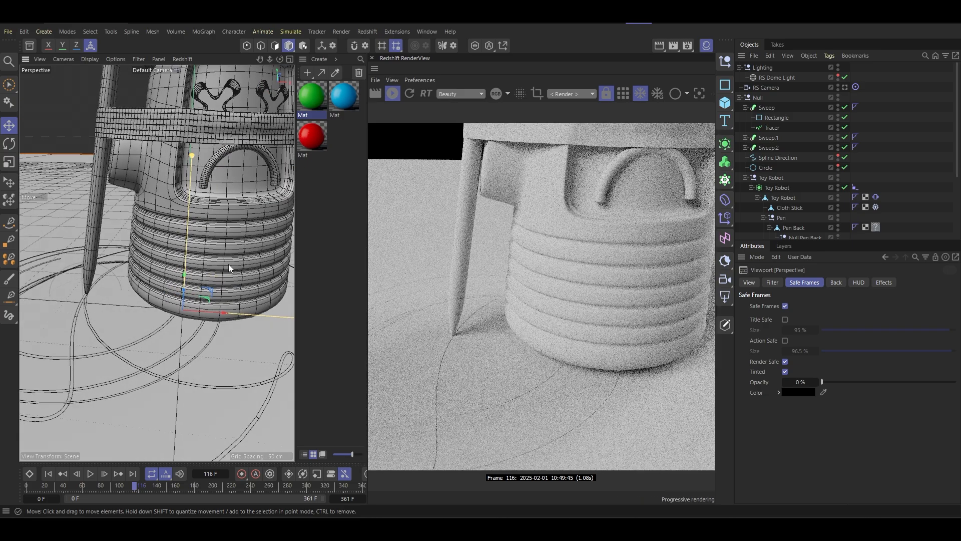
pyautogui.keyDown('alt'); pyautogui.moveTo(229, 268); pyautogui.dragTo(237, 336, button='middle'); pyautogui.keyUp('alt')
pyautogui.scroll(-3, 829, 213)
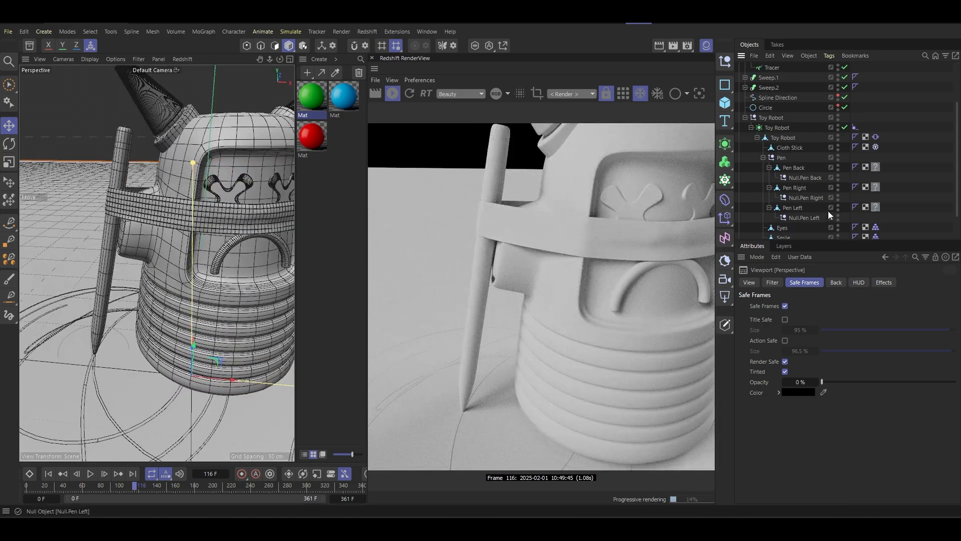
pyautogui.click(815, 207)
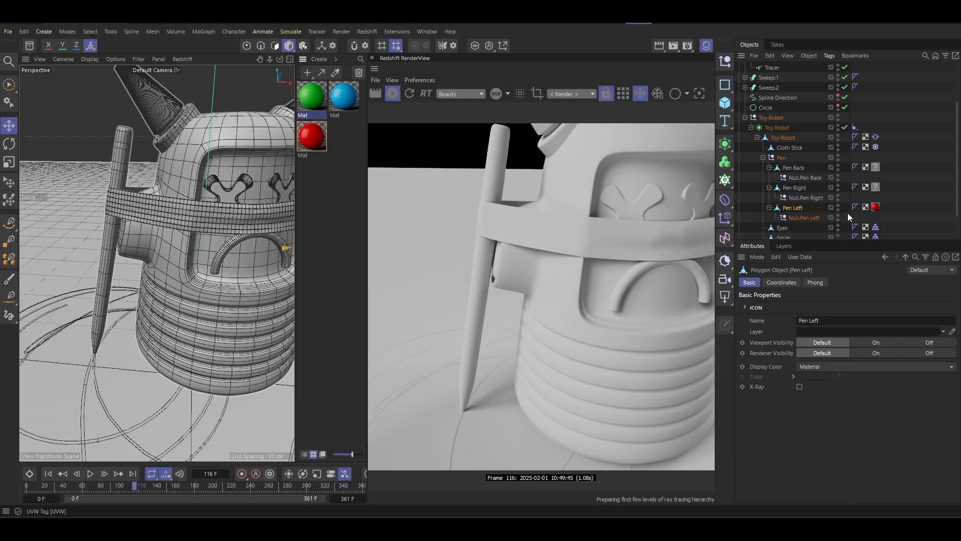
# - Apply the red material to Sweep.2, the trail drawn by the left pen
pyautogui.scroll(-5, 189, 289)
pyautogui.keyDown('alt'); pyautogui.moveTo(236, 261); pyautogui.dragTo(139, 237); pyautogui.keyUp('alt')
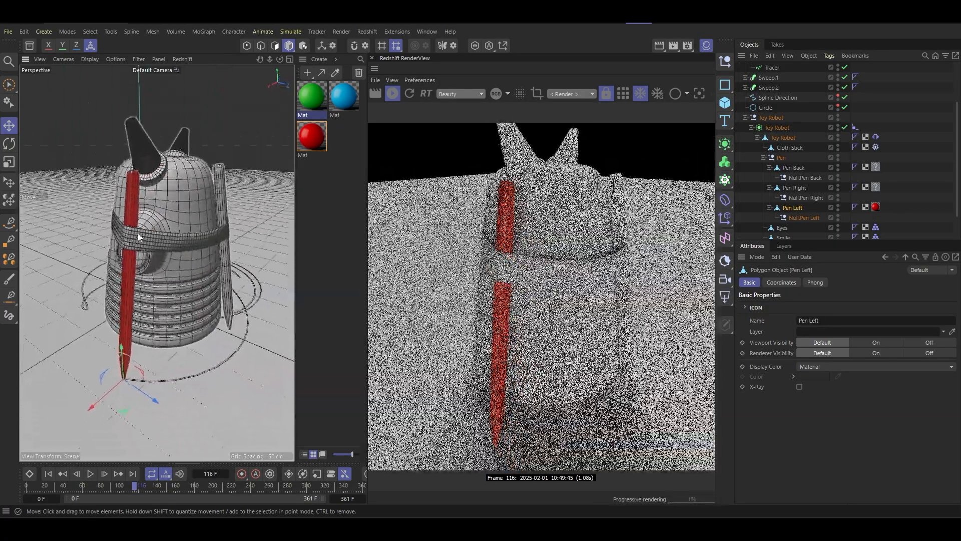
pyautogui.scroll(5, 176, 377)
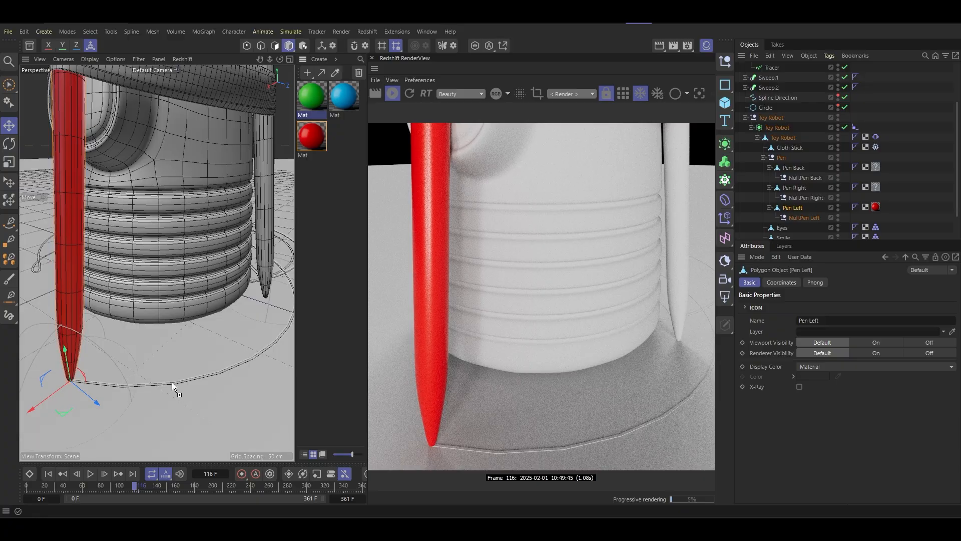
pyautogui.moveTo(172, 382); pyautogui.dragTo(172, 382)
pyautogui.scroll(-5, 241, 318)
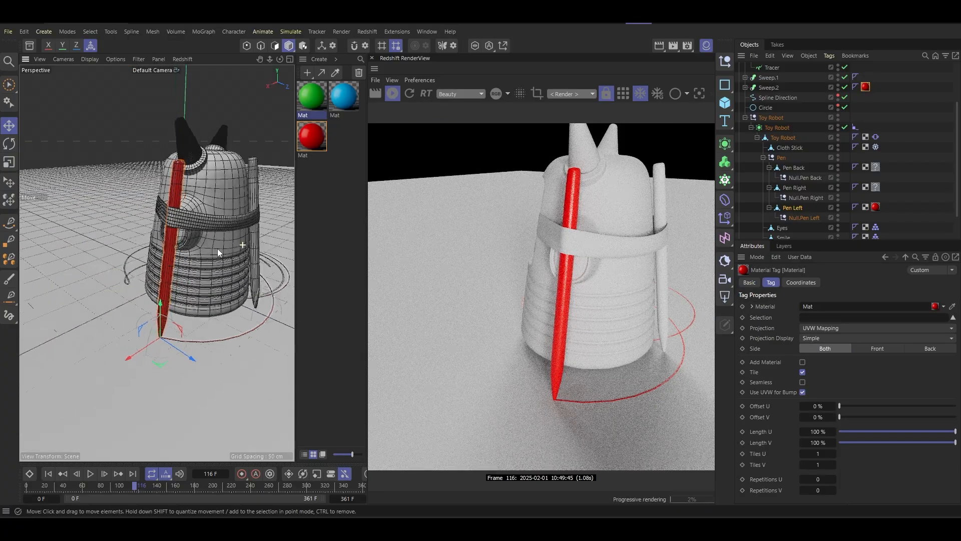
# - Replace the missing material on the Pen Right object with the blue material
pyautogui.keyDown('alt'); pyautogui.moveTo(217, 248); pyautogui.dragTo(150, 250); pyautogui.keyUp('alt')
pyautogui.scroll(4, 201, 255)
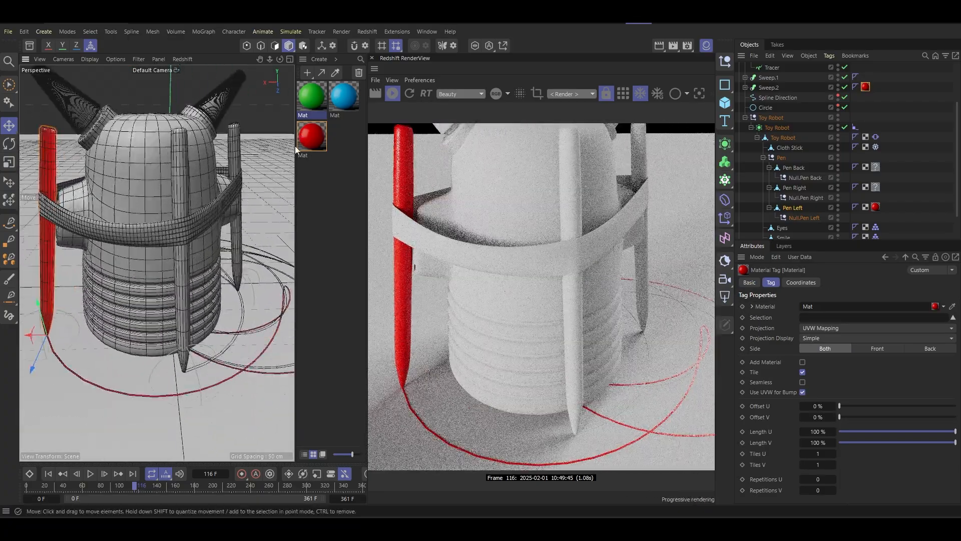
pyautogui.moveTo(315, 138); pyautogui.dragTo(251, 281)
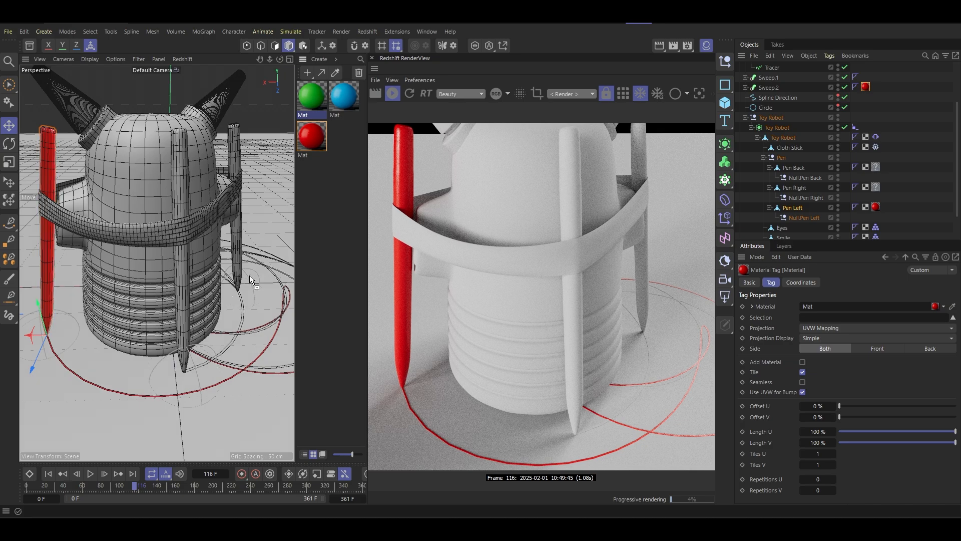
pyautogui.moveTo(807, 239); pyautogui.dragTo(861, 175)
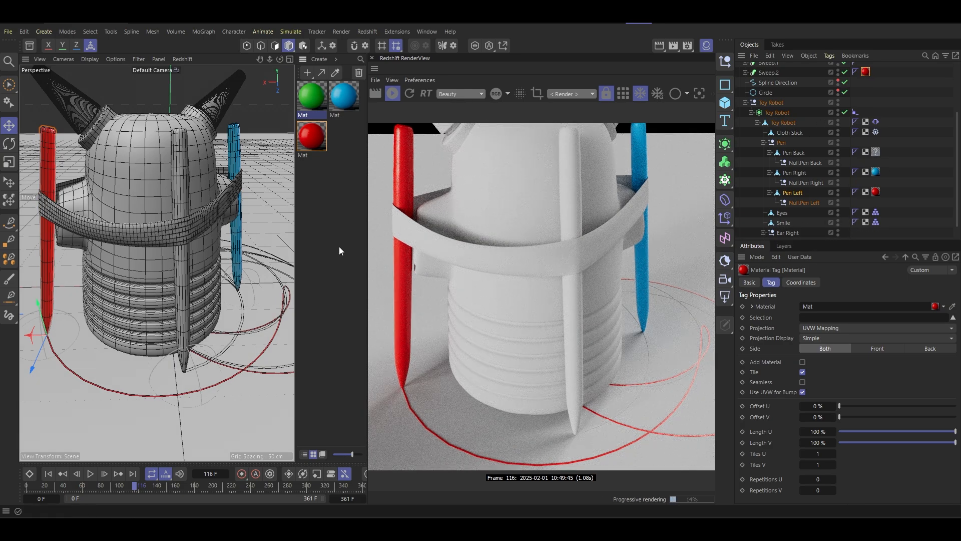
# - Play the animation forward to frame 123 and apply the blue material to Sweep.1, the trail drawn by the right pen
pyautogui.moveTo(158, 265)
pyautogui.keyDown('alt'); pyautogui.mouseDown()
pyautogui.moveTo(169, 278)
pyautogui.moveTo(236, 259)
pyautogui.moveTo(125, 258)
pyautogui.moveTo(140, 262)
pyautogui.mouseUp(); pyautogui.keyUp('alt')
pyautogui.scroll(6, 218, 262)
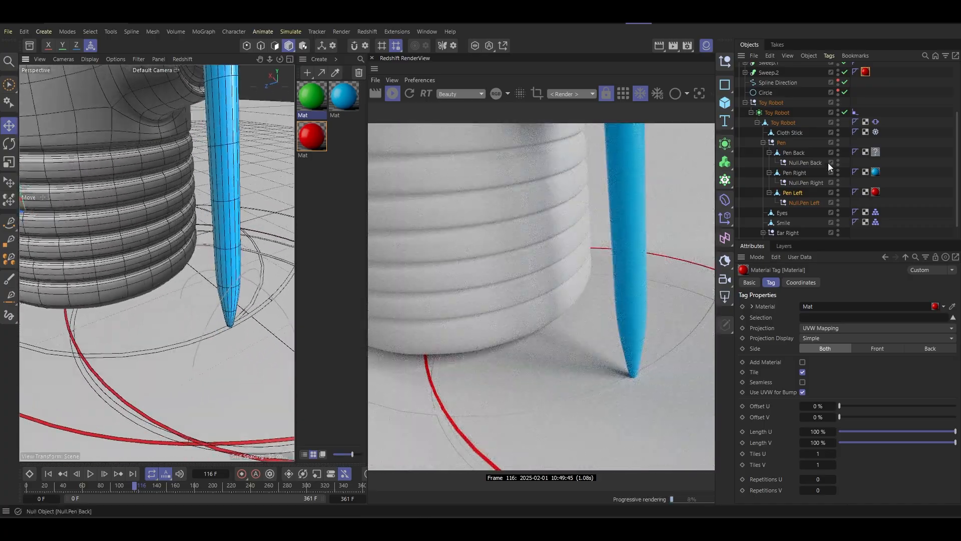
pyautogui.scroll(5, 817, 155)
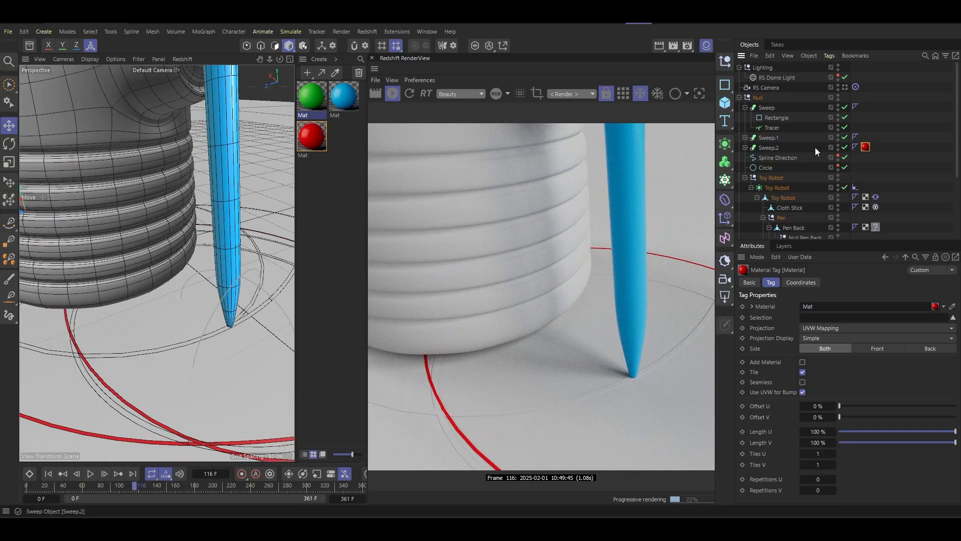
pyautogui.click(745, 137)
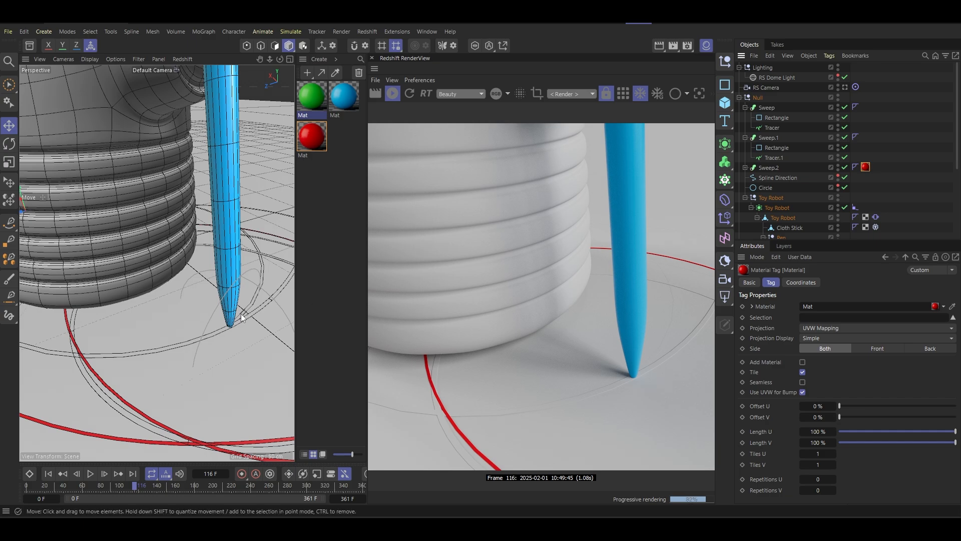
pyautogui.scroll(-5, 241, 314)
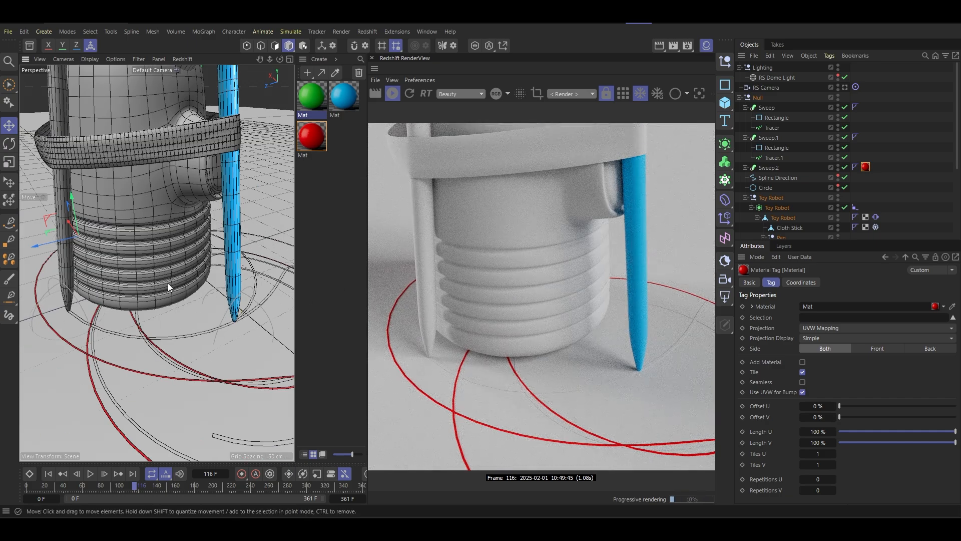
pyautogui.click(90, 474)
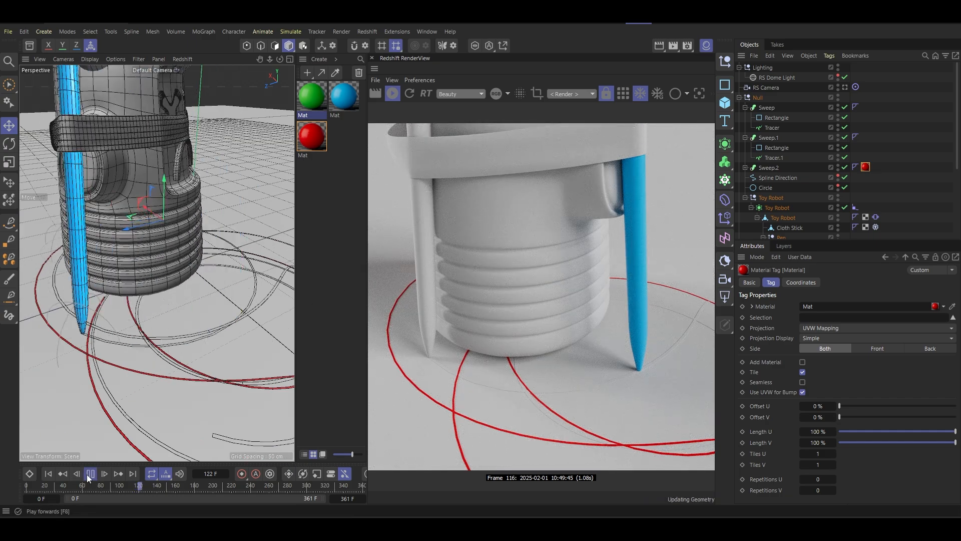
pyautogui.click(90, 473)
pyautogui.moveTo(340, 98); pyautogui.dragTo(96, 326)
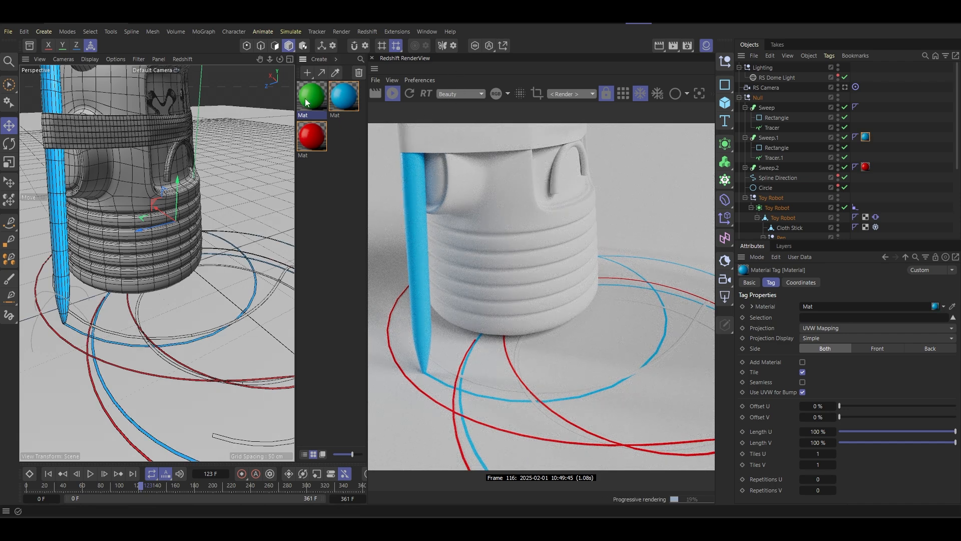
# - Apply the green material to the Sweep trail and replace the missing material on Pen Back with it
pyautogui.moveTo(112, 334); pyautogui.dragTo(112, 336)
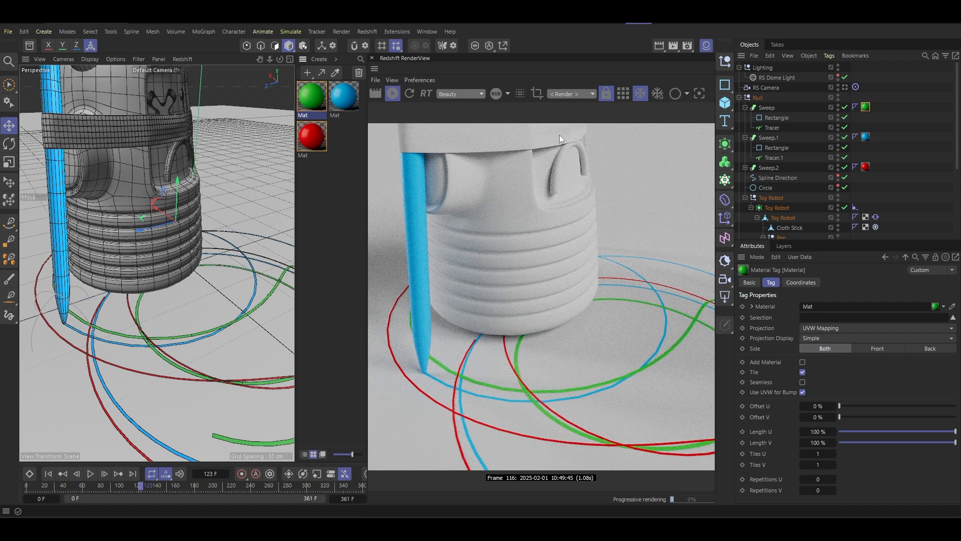
pyautogui.scroll(-5, 810, 164)
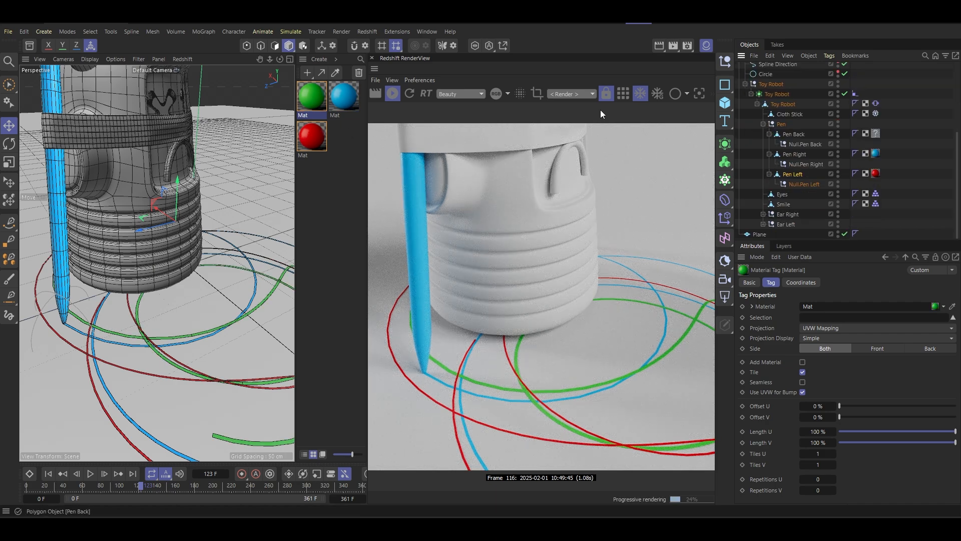
pyautogui.moveTo(881, 135); pyautogui.dragTo(879, 135)
pyautogui.scroll(-6, 151, 334)
# - Select the robot body, create a new default material and open it in the Node Editor
pyautogui.keyDown('alt'); pyautogui.moveTo(167, 281); pyautogui.dragTo(68, 254); pyautogui.keyUp('alt')
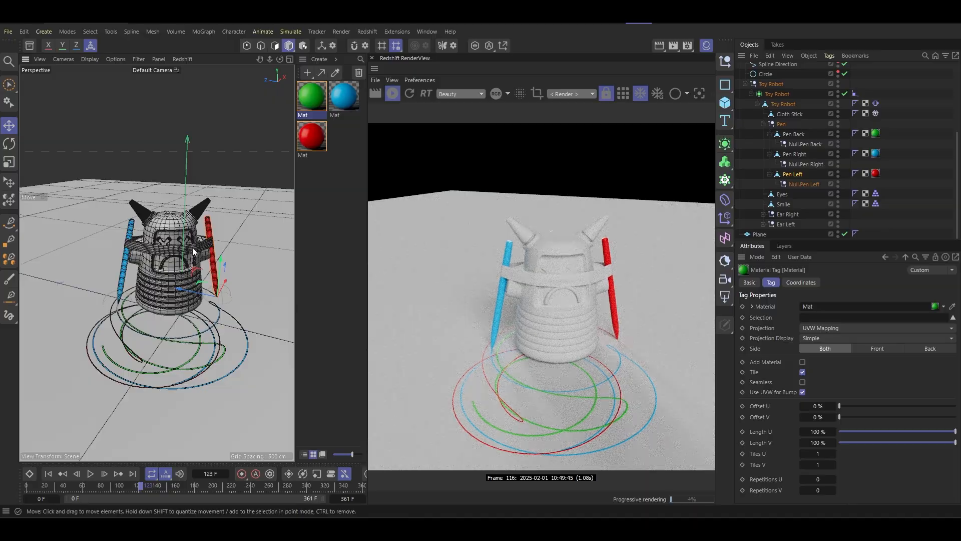
pyautogui.keyDown('alt'); pyautogui.moveTo(193, 247); pyautogui.dragTo(179, 233, button='middle'); pyautogui.keyUp('alt')
pyautogui.scroll(4, 824, 110)
pyautogui.scroll(8, 196, 258)
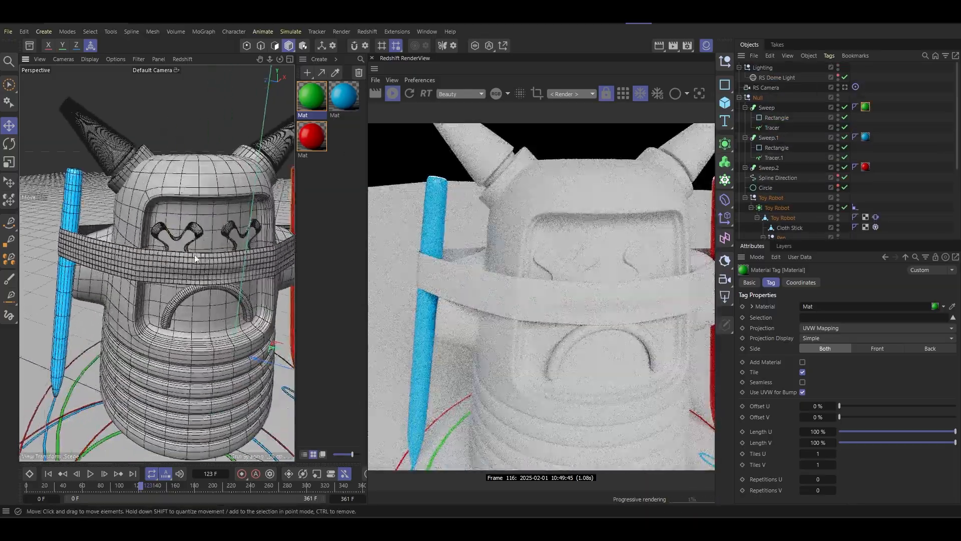
pyautogui.keyDown('alt'); pyautogui.moveTo(195, 255); pyautogui.dragTo(164, 218, button='middle'); pyautogui.keyUp('alt')
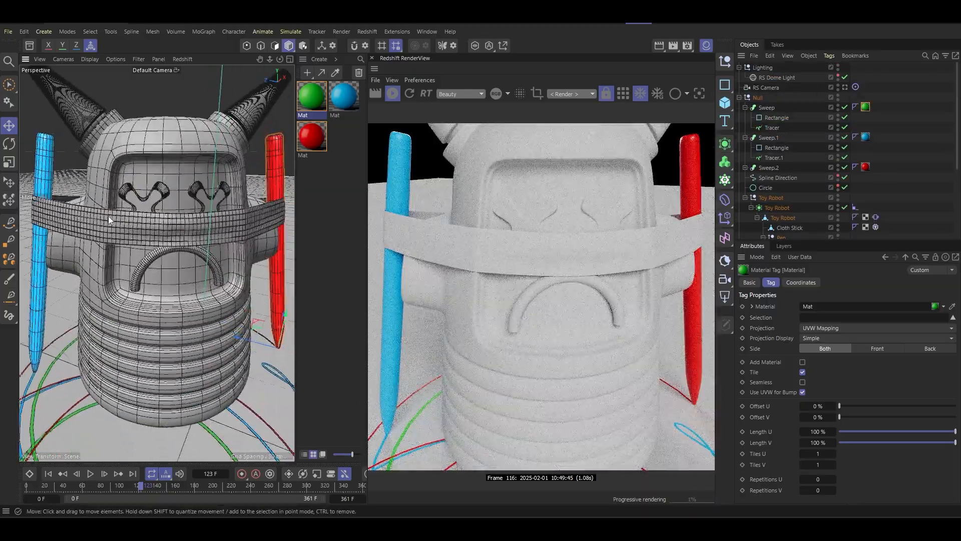
pyautogui.click(100, 229)
pyautogui.scroll(-10, 169, 234)
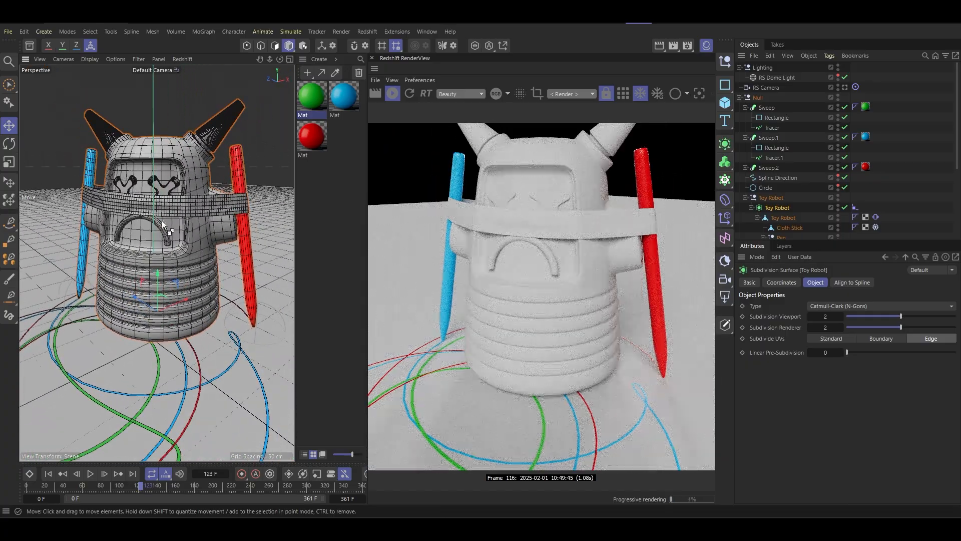
pyautogui.click(306, 74)
pyautogui.doubleClick(315, 109)
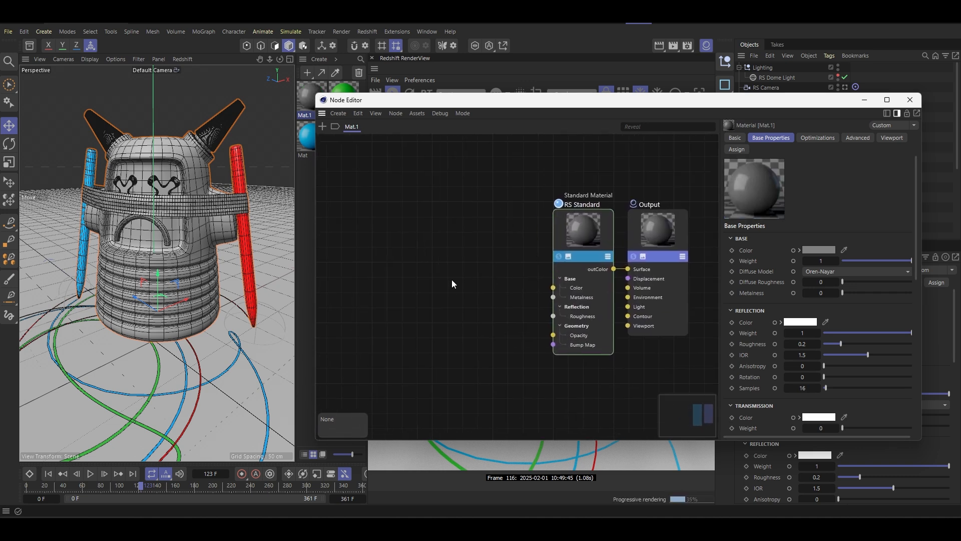
# - Add a Ramp node and connect its outColor to the Roughness input of the RS Standard node
pyautogui.doubleClick(438, 249)
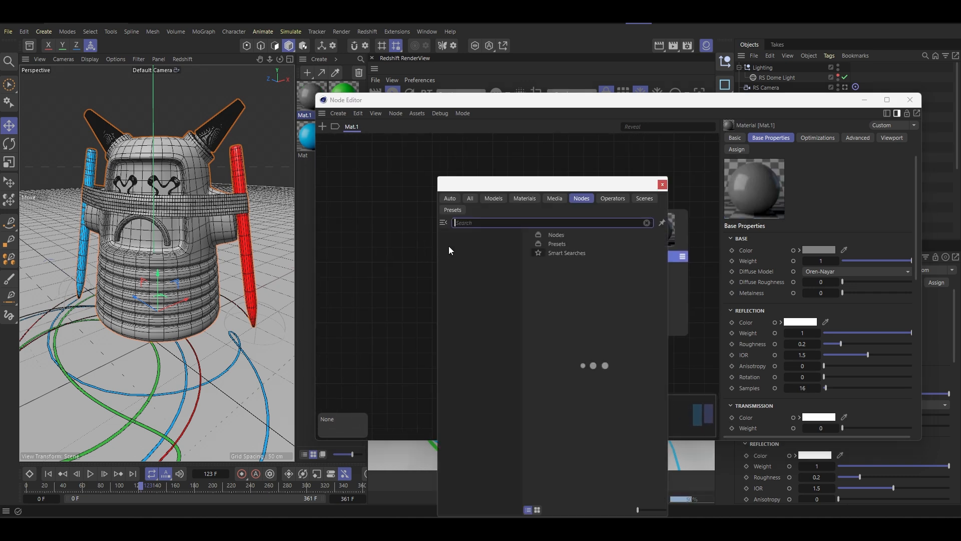
pyautogui.write('ramp')
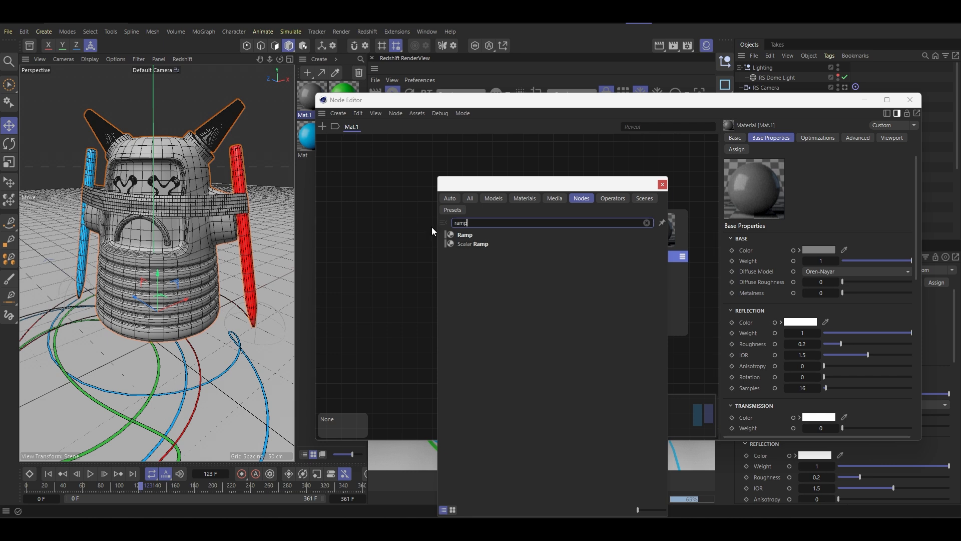
pyautogui.click(465, 236)
pyautogui.moveTo(465, 245); pyautogui.dragTo(515, 310)
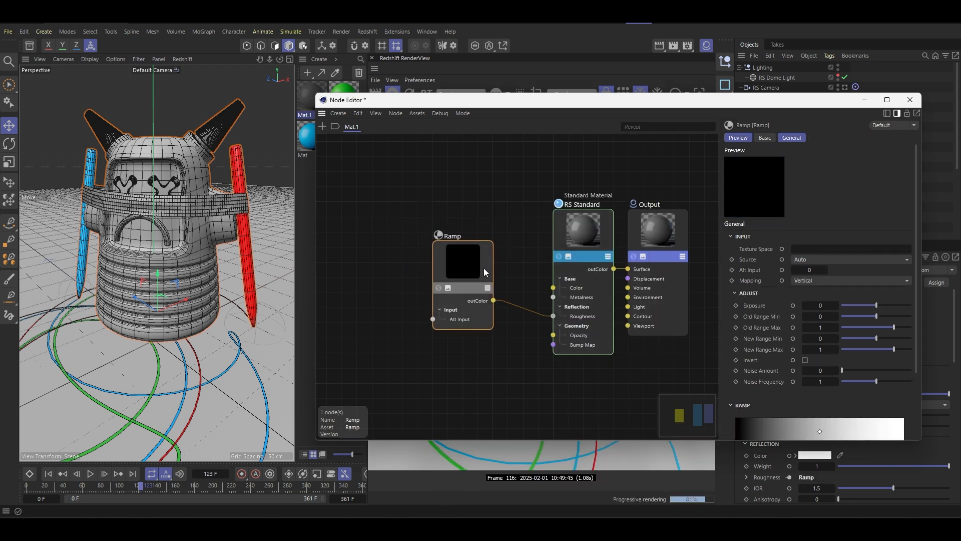
# - Add a Tiles node, connect its outColor to the Ramp's Alt Input and place it beside the Ramp
pyautogui.doubleClick(401, 270)
pyautogui.write('tile')
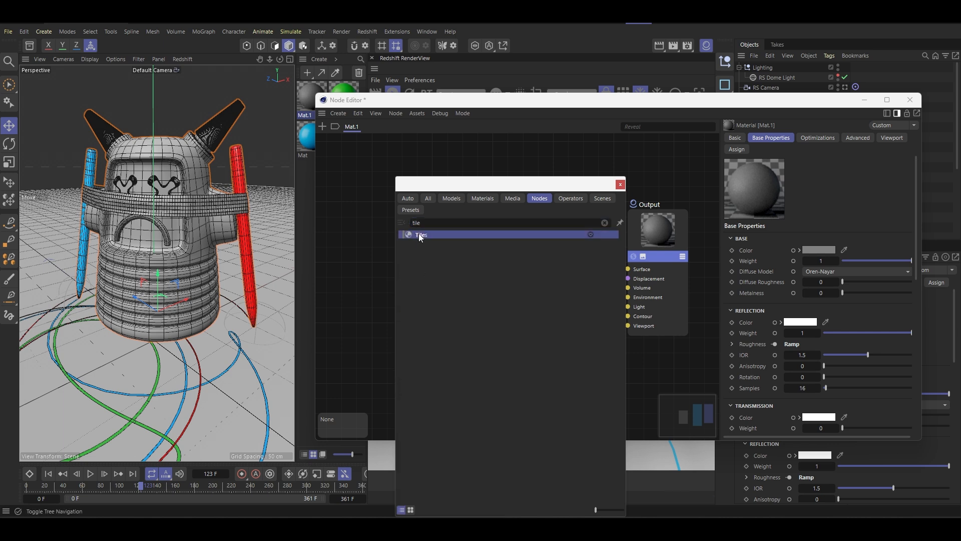
pyautogui.click(420, 235)
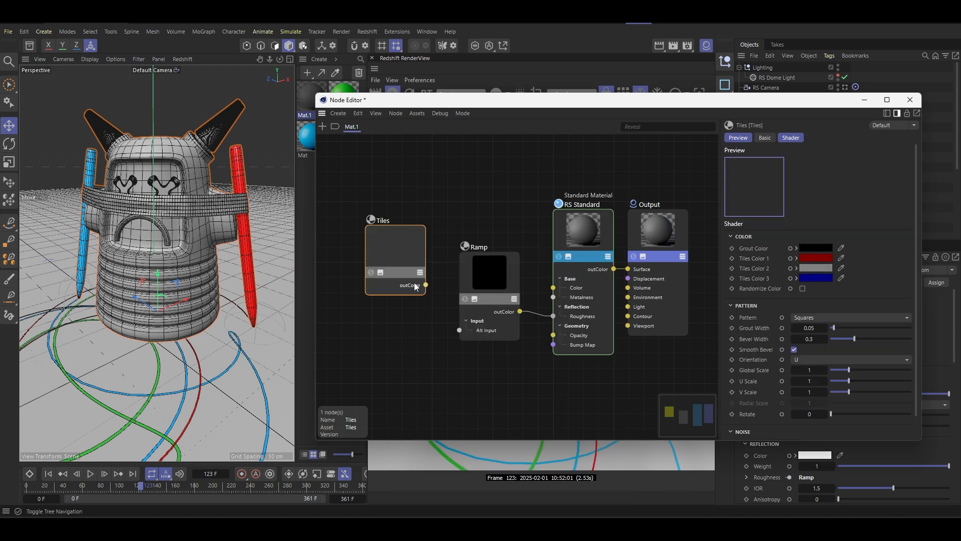
pyautogui.moveTo(461, 334); pyautogui.dragTo(459, 331)
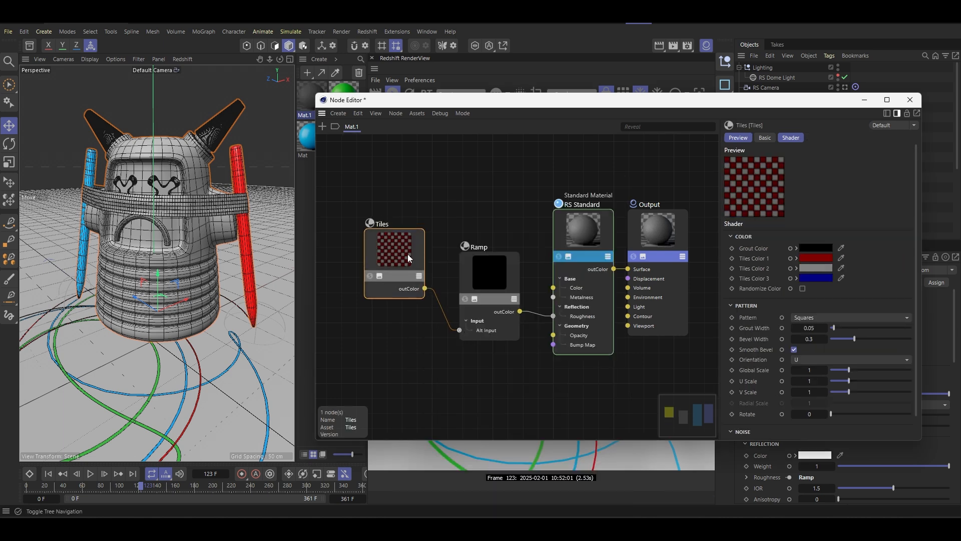
pyautogui.moveTo(408, 254); pyautogui.dragTo(398, 311)
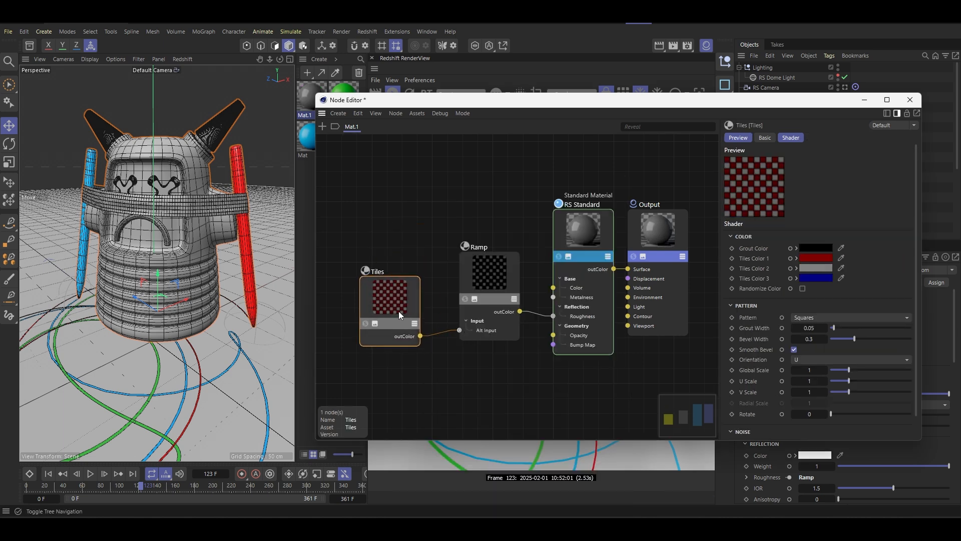
# - Set Tiles Color 1, Tiles Color 2 and Tiles Color 3 of the Tiles node to white
pyautogui.click(813, 256)
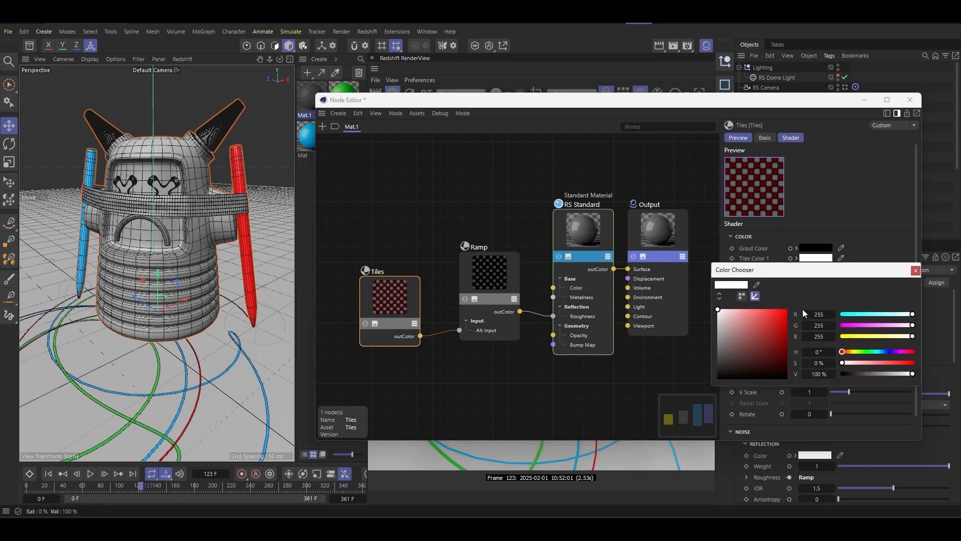
pyautogui.click(915, 270)
pyautogui.click(813, 269)
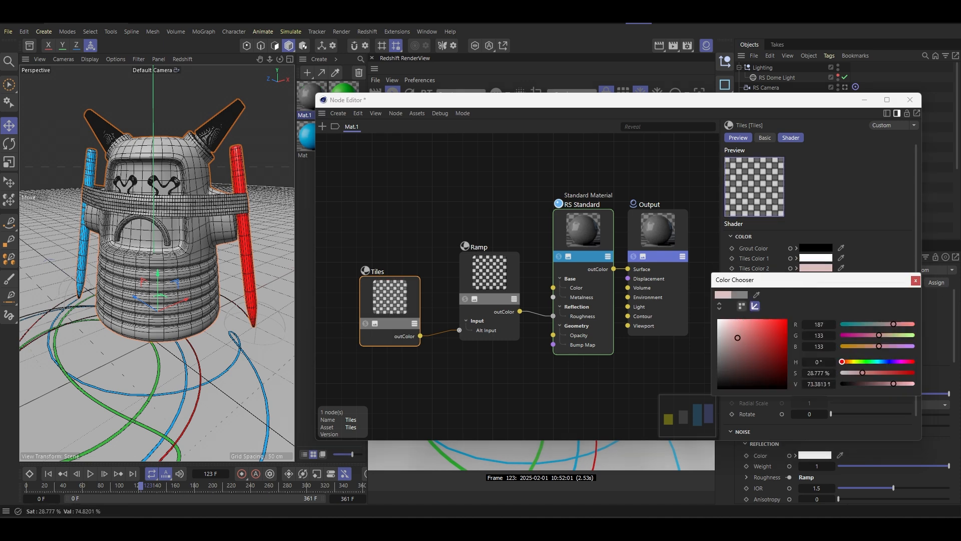
pyautogui.click(916, 281)
pyautogui.click(812, 278)
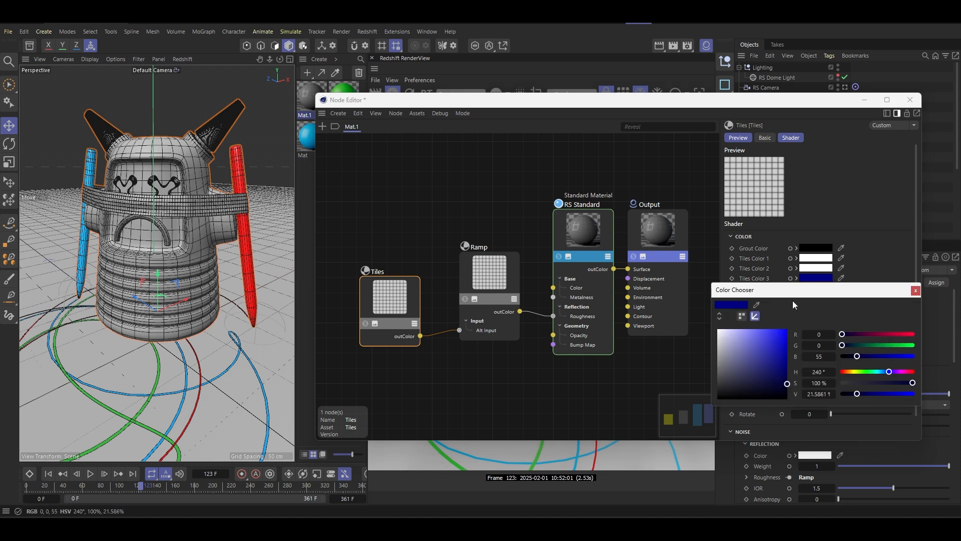
pyautogui.click(915, 290)
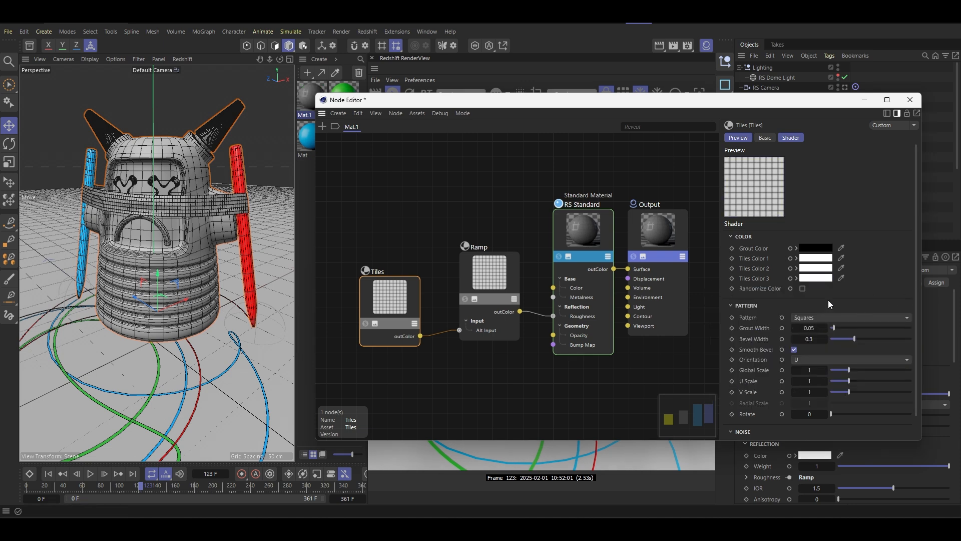
# - Set the Grout Color of the Tiles node to light gray
pyautogui.click(815, 249)
pyautogui.moveTo(719, 351)
pyautogui.mouseDown()
pyautogui.moveTo(718, 318)
pyautogui.moveTo(717, 344)
pyautogui.mouseUp()
pyautogui.moveTo(891, 364); pyautogui.dragTo(876, 363)
pyautogui.click(916, 260)
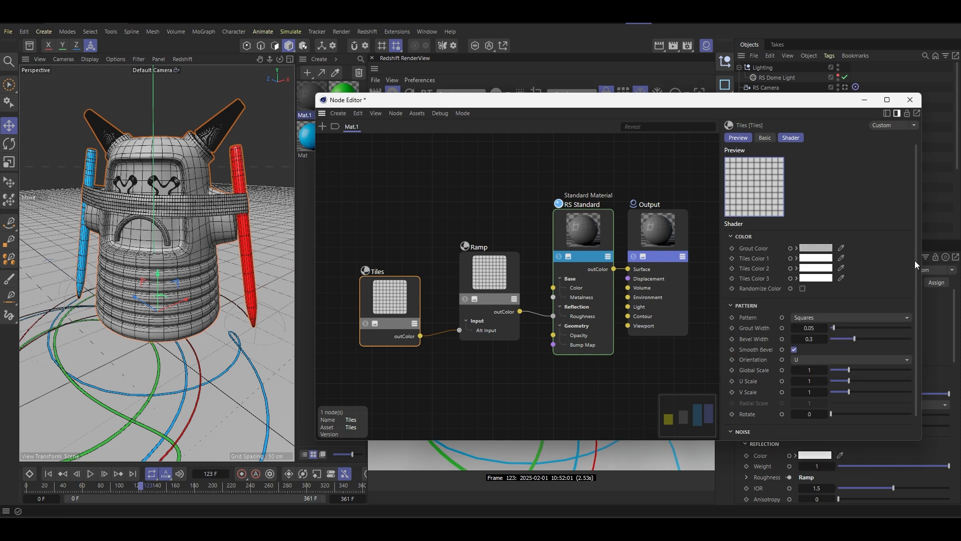
# - Set the Tiles node's pattern to Circles 1 and its Global Scale to 0.15
pyautogui.click(810, 320)
pyautogui.click(828, 241)
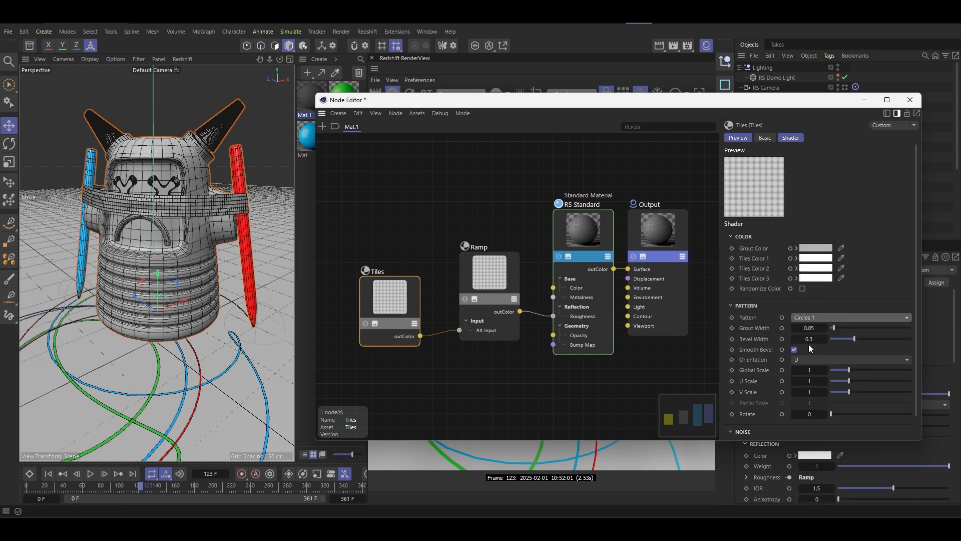
pyautogui.click(804, 370)
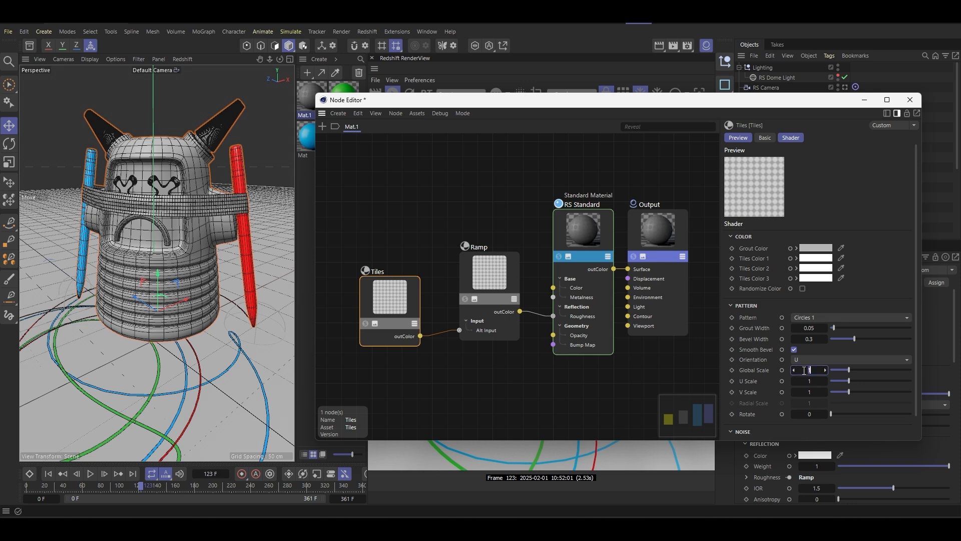
pyautogui.write('0.15')
pyautogui.press('Return')
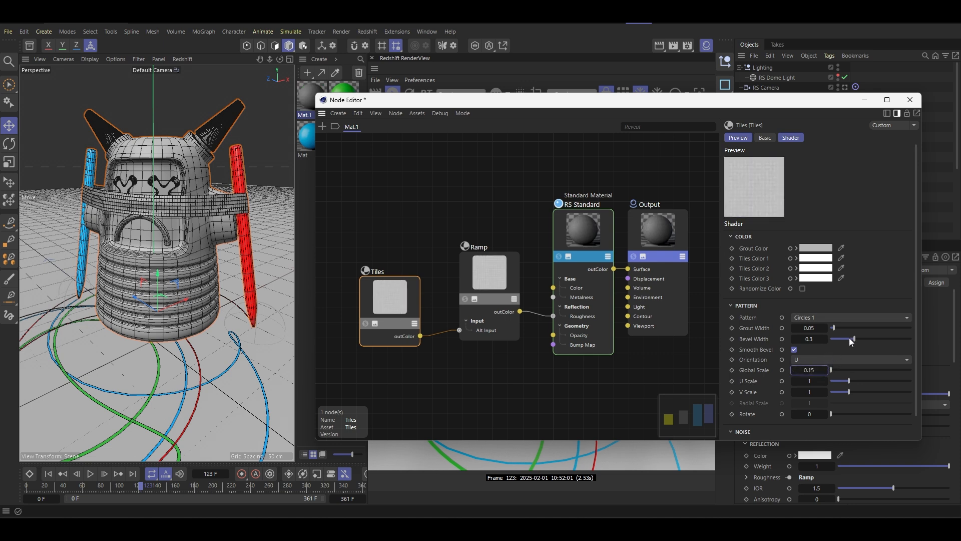
# - Set the Tiles node's Bevel Width to 0.001 and its Grout Width to 0.03
pyautogui.moveTo(854, 339); pyautogui.dragTo(824, 339)
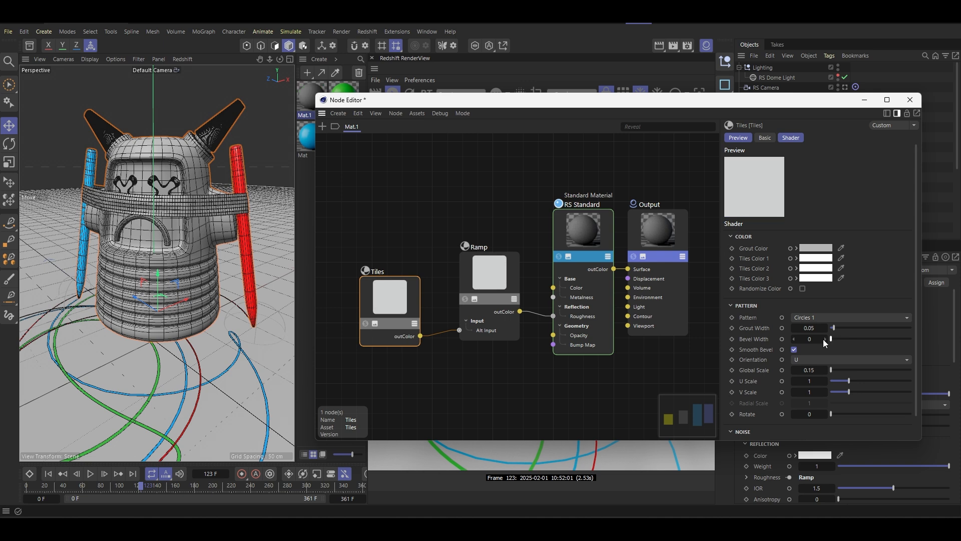
pyautogui.click(826, 339)
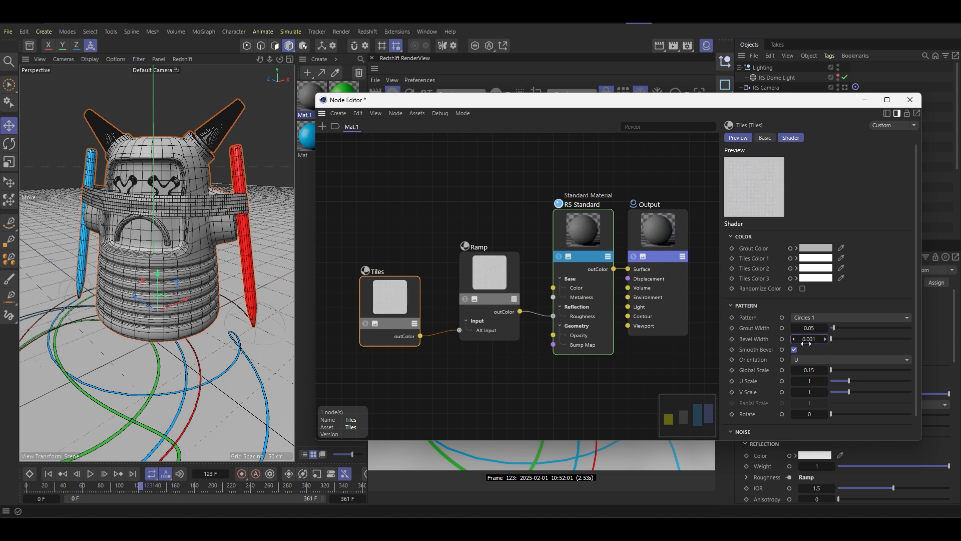
pyautogui.click(820, 328)
pyautogui.write('3')
pyautogui.press('Return')
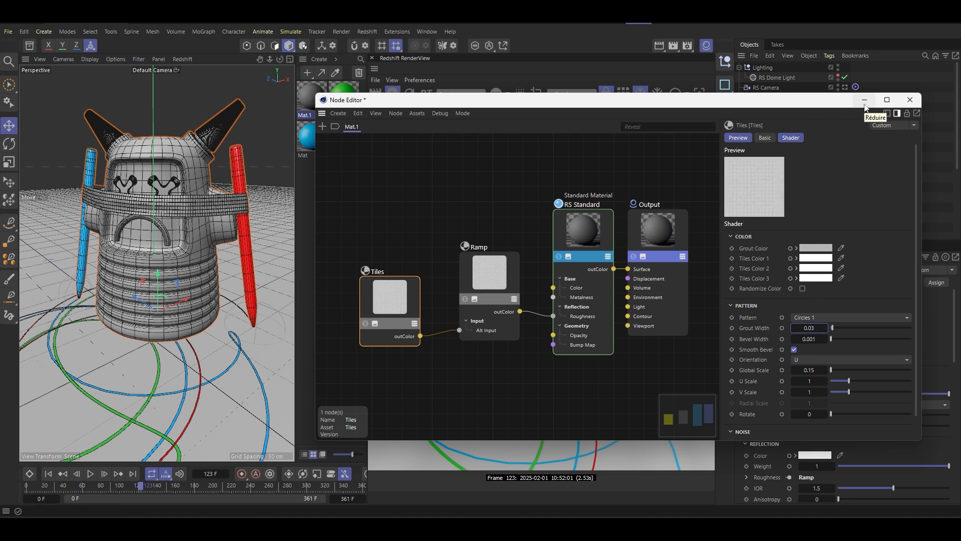
# - Set the RS Standard node's base color to light gray, RGB 165, 165, 165, and close the Node Editor
pyautogui.click(607, 231)
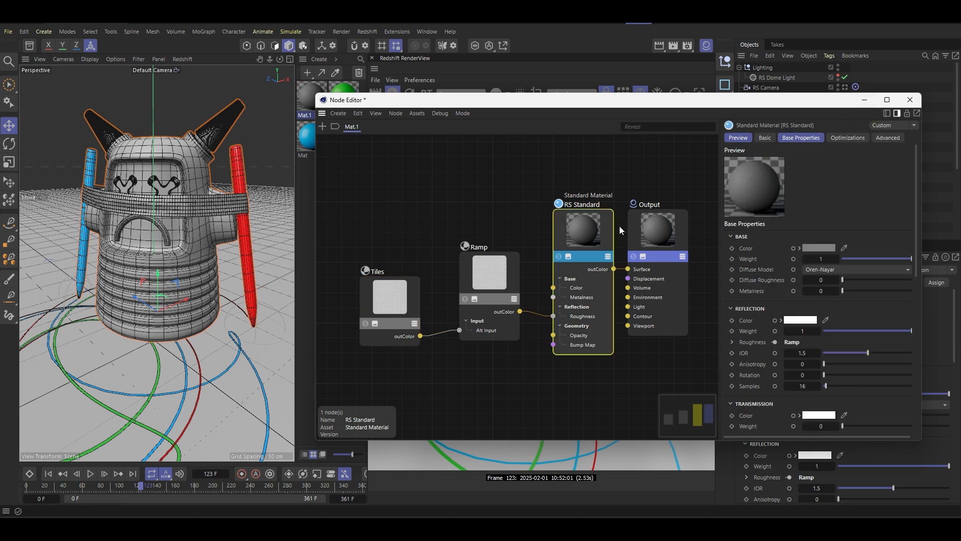
pyautogui.click(818, 246)
pyautogui.moveTo(746, 322); pyautogui.dragTo(721, 311)
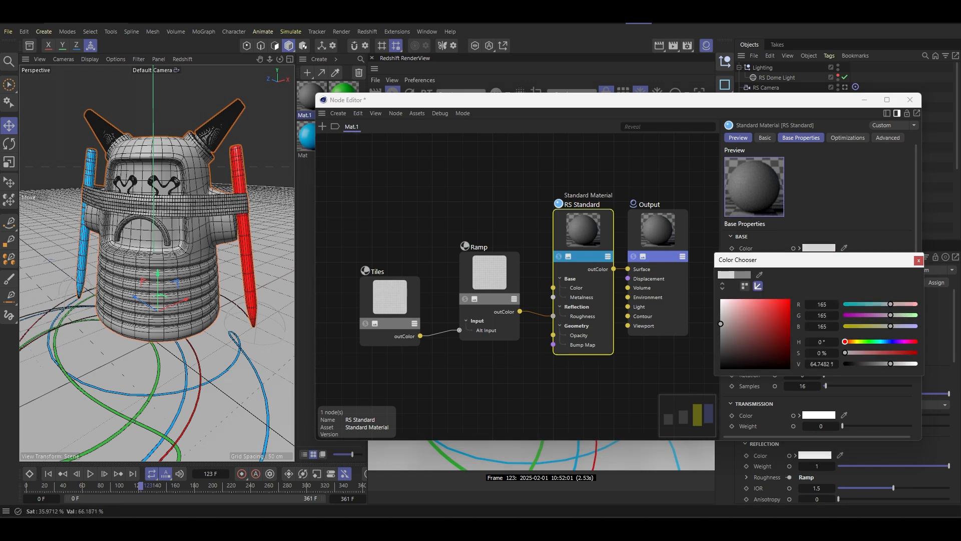
pyautogui.click(918, 259)
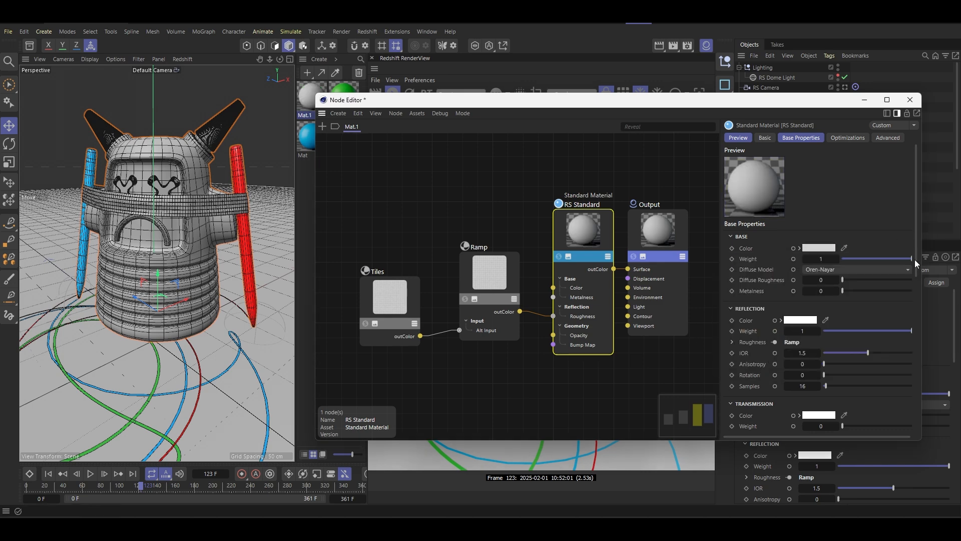
pyautogui.click(909, 100)
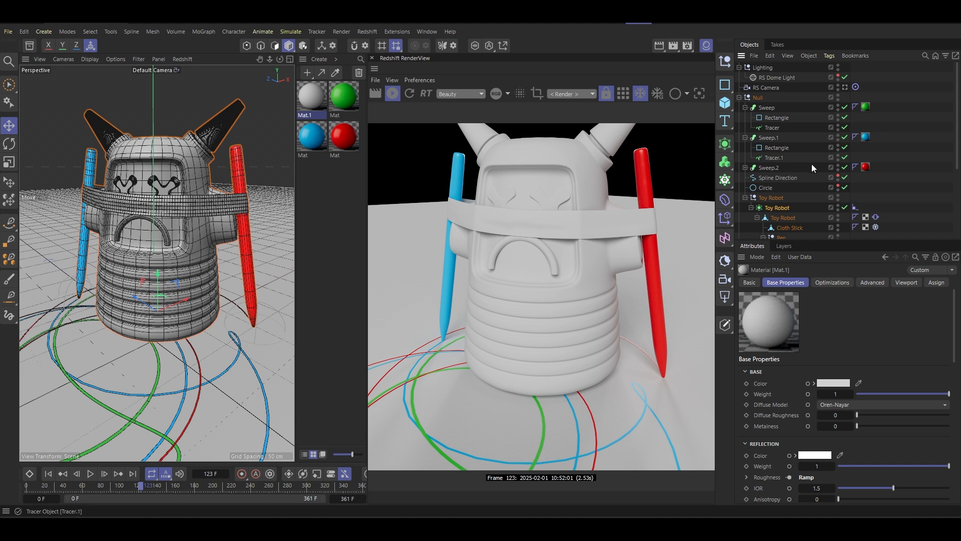
# - Apply the Mat.1 material to the Cloth Stick object of the toy robot
pyautogui.scroll(-5, 791, 186)
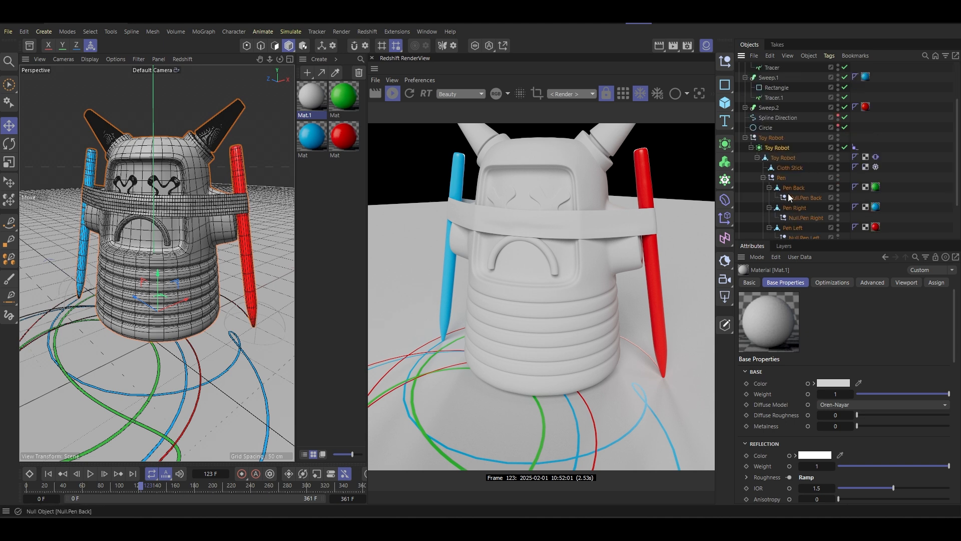
pyautogui.click(791, 114)
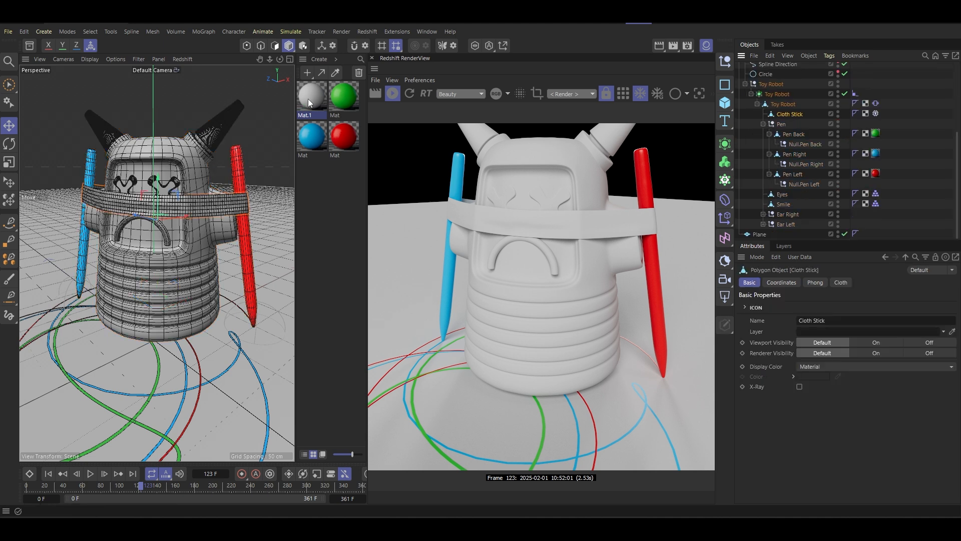
pyautogui.moveTo(789, 113); pyautogui.dragTo(788, 114)
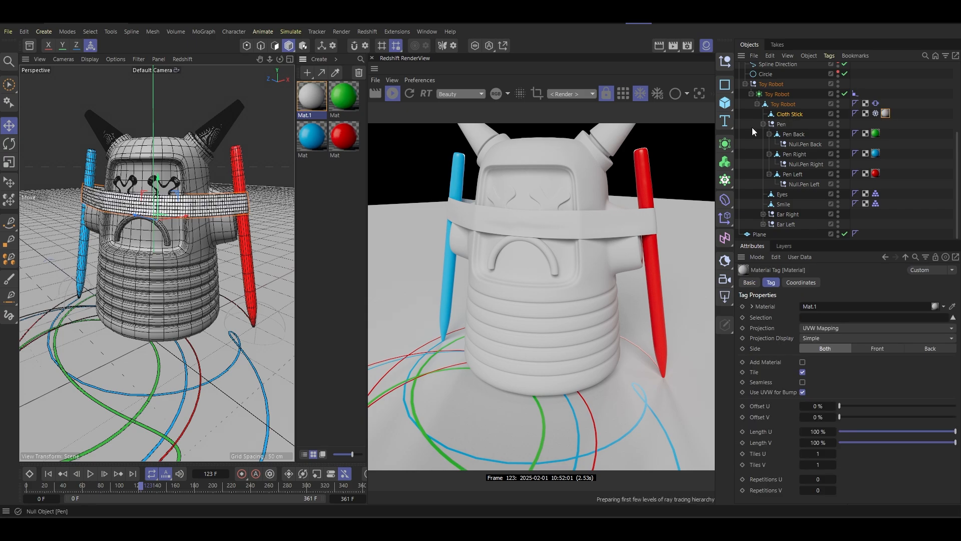
# - Set the Cloth Stick's material tag to Cubic projection with Length U and Length V at 10%
pyautogui.scroll(6, 284, 191)
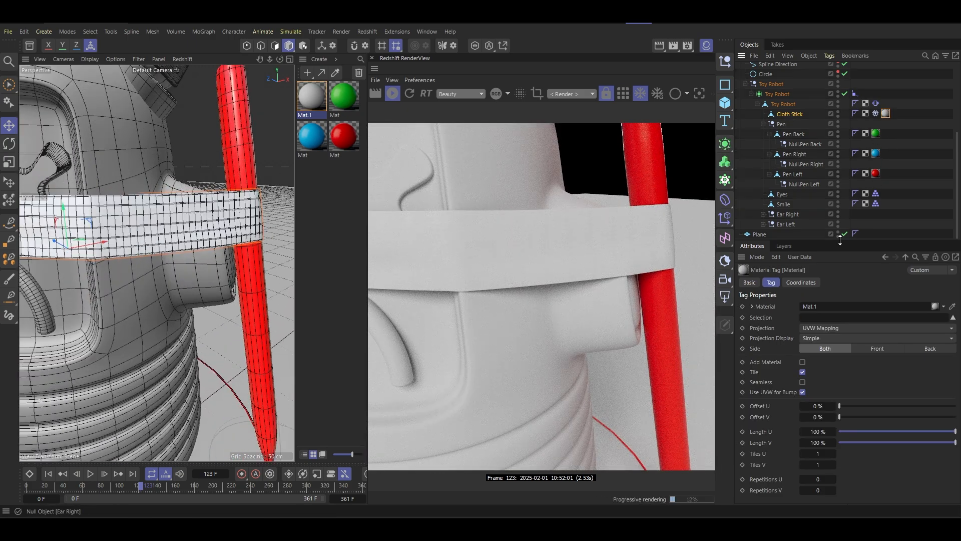
pyautogui.click(848, 330)
pyautogui.click(819, 374)
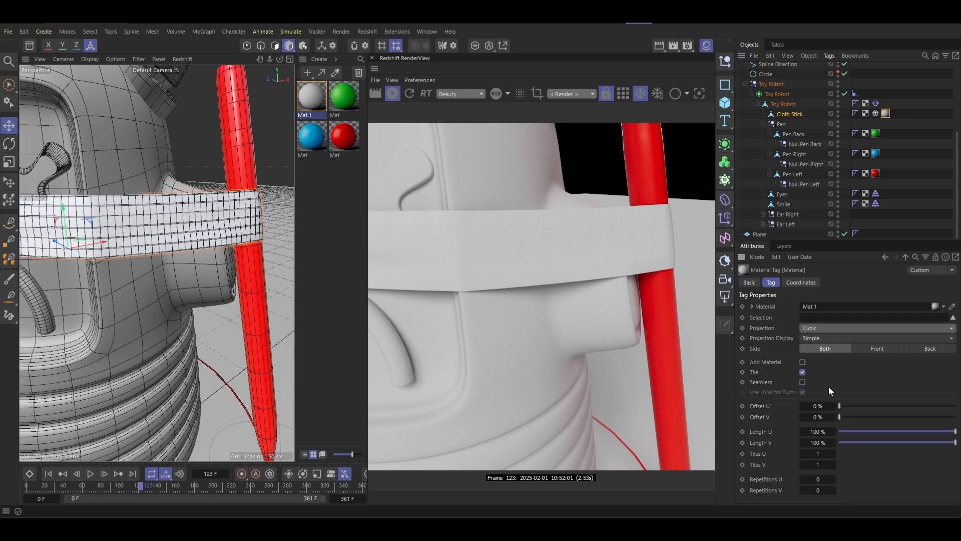
pyautogui.click(819, 431)
pyautogui.write('10')
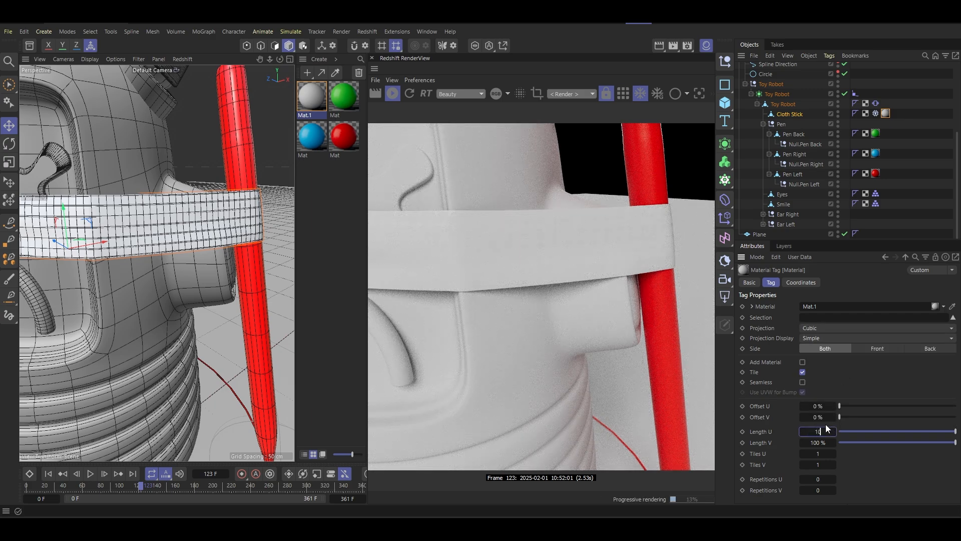
pyautogui.press('Tab')
pyautogui.write('10')
pyautogui.press('Return')
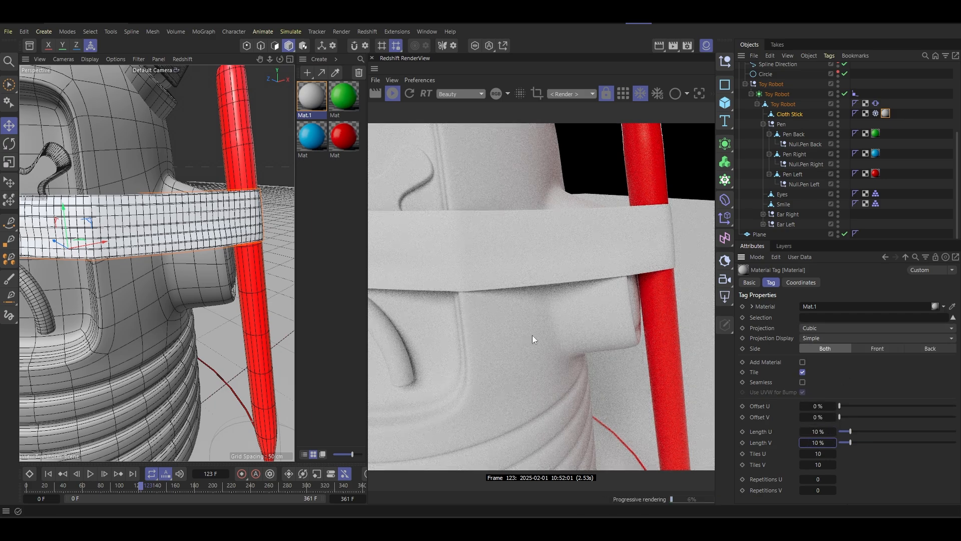
# - Connect the Ramp node's outColor to the Bump Map input of the RS Standard node in Mat.1
pyautogui.keyDown('alt'); pyautogui.moveTo(167, 217); pyautogui.dragTo(279, 98, button='right'); pyautogui.keyUp('alt')
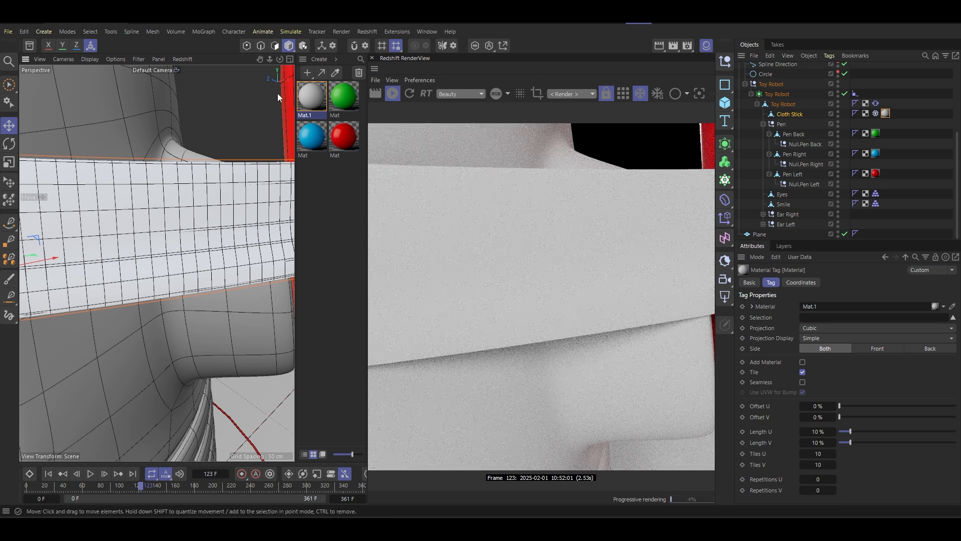
pyautogui.doubleClick(316, 101)
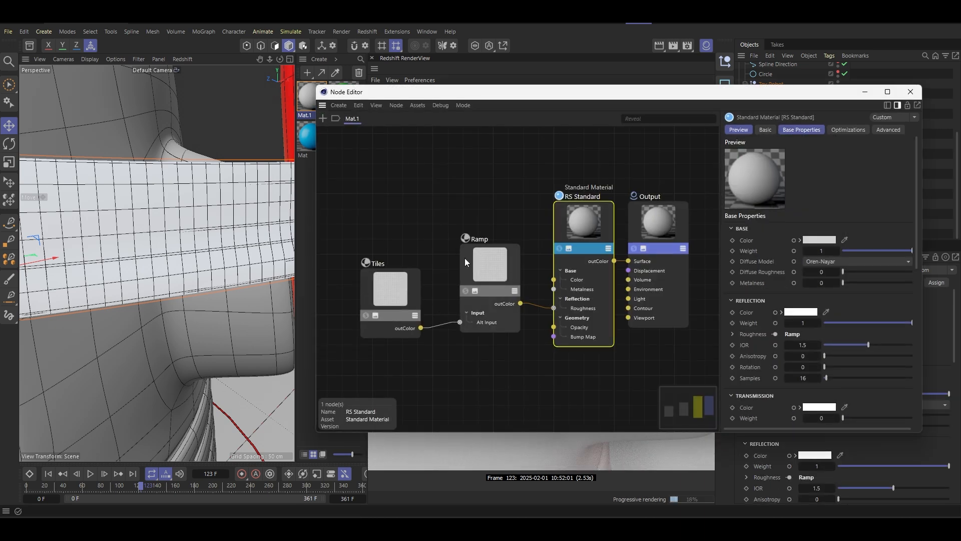
pyautogui.moveTo(382, 286); pyautogui.dragTo(361, 239)
pyautogui.moveTo(512, 278); pyautogui.dragTo(554, 337)
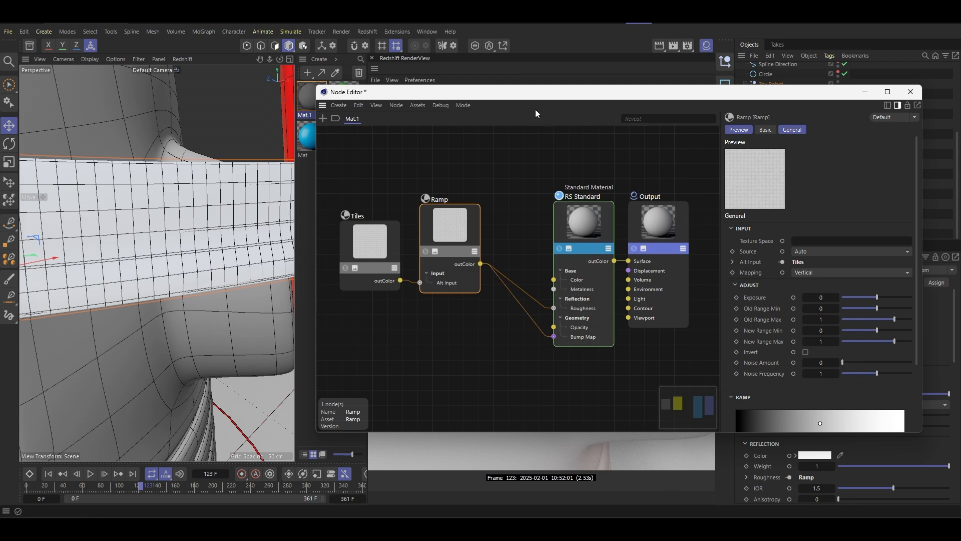
# - Tighten the Ramp node's gradient by moving the black knot inward and the white knot to about 84.5%
pyautogui.moveTo(525, 99); pyautogui.dragTo(555, 390)
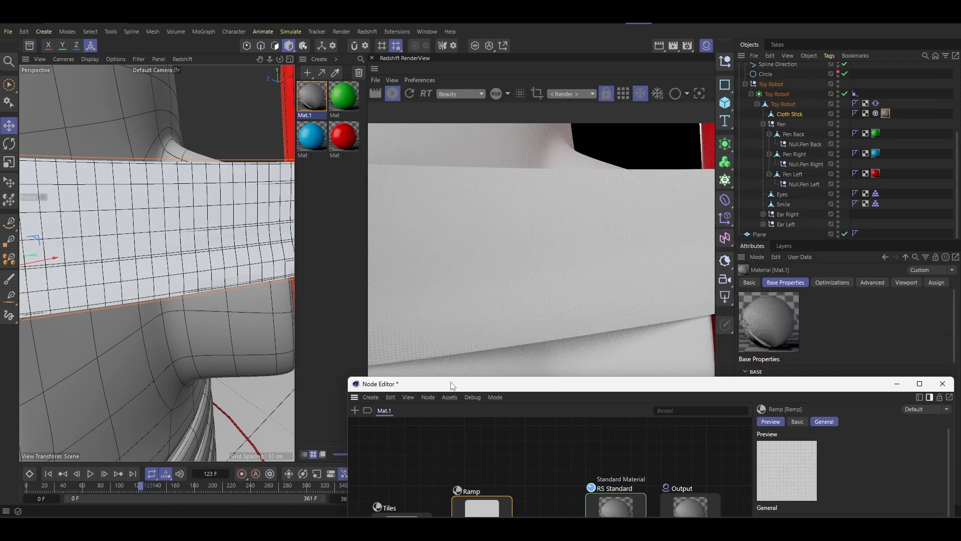
pyautogui.moveTo(453, 383); pyautogui.dragTo(515, 204)
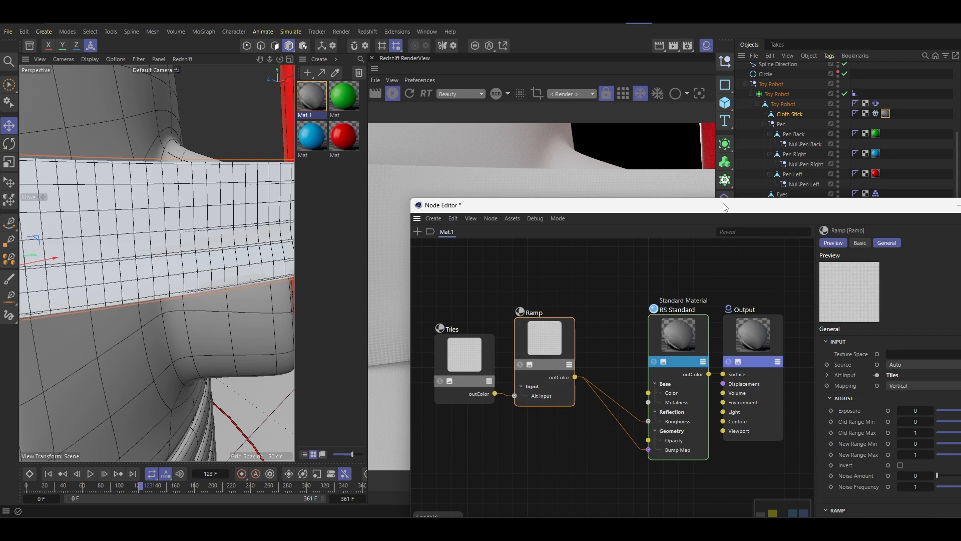
pyautogui.moveTo(725, 207); pyautogui.dragTo(269, 110)
pyautogui.moveTo(400, 111); pyautogui.dragTo(166, 93)
pyautogui.moveTo(138, 384); pyautogui.dragTo(186, 384)
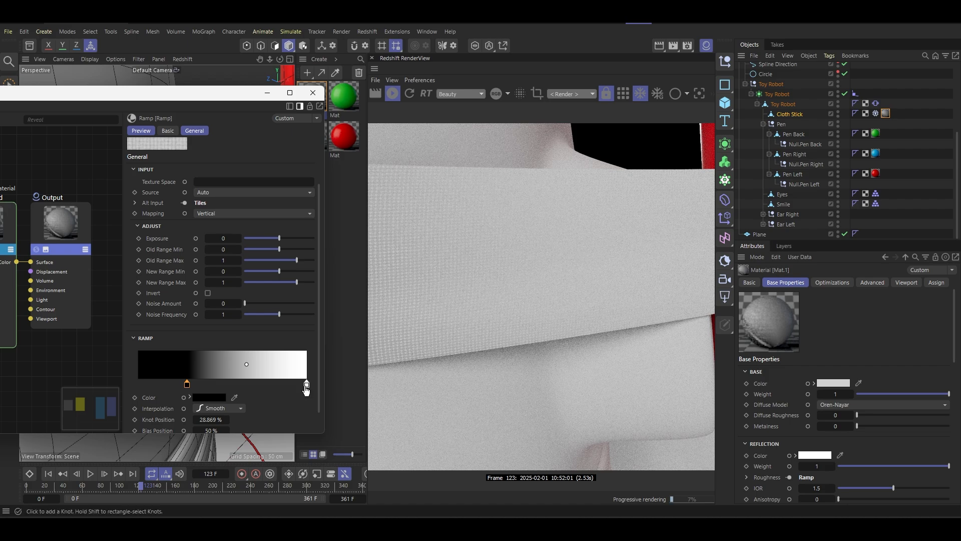
pyautogui.moveTo(307, 384)
pyautogui.mouseDown()
pyautogui.moveTo(213, 384)
pyautogui.moveTo(308, 385)
pyautogui.mouseUp()
pyautogui.moveTo(187, 384)
pyautogui.mouseDown()
pyautogui.moveTo(211, 384)
pyautogui.moveTo(199, 385)
pyautogui.mouseUp()
pyautogui.moveTo(307, 384); pyautogui.dragTo(280, 384)
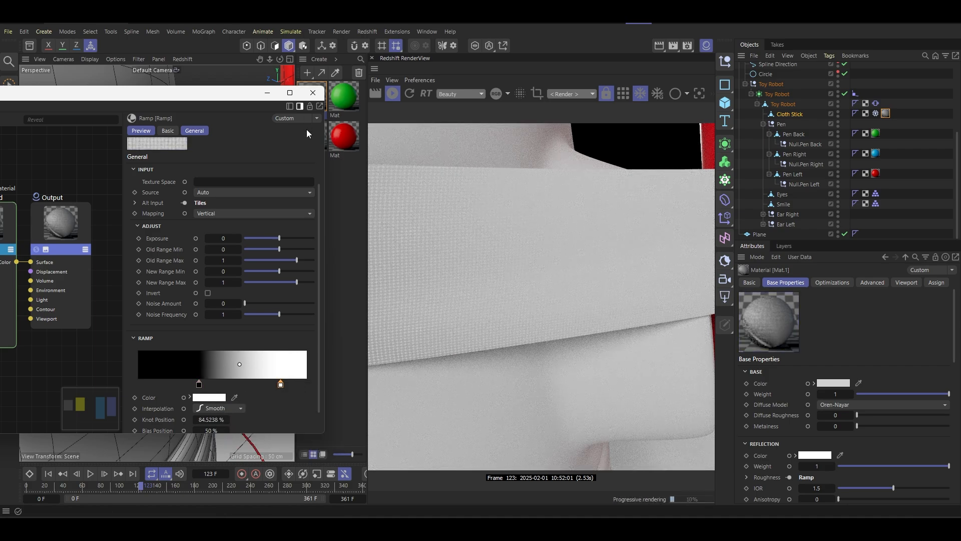
# - Set the Tiles node's Global Scale to 0.25 to enlarge the bump pattern on the cloth band
pyautogui.moveTo(243, 98); pyautogui.dragTo(351, 312)
pyautogui.scroll(-2, 268, 221)
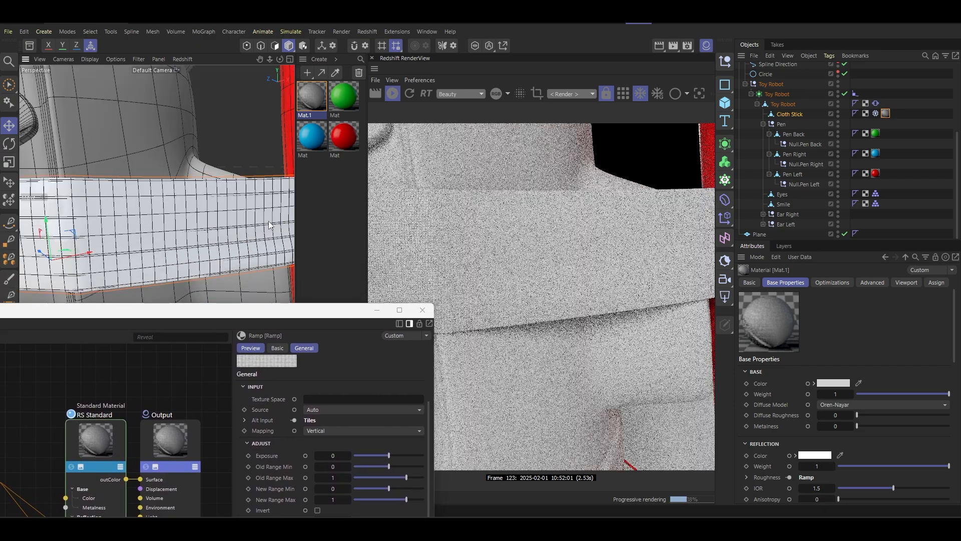
pyautogui.scroll(-2, 269, 221)
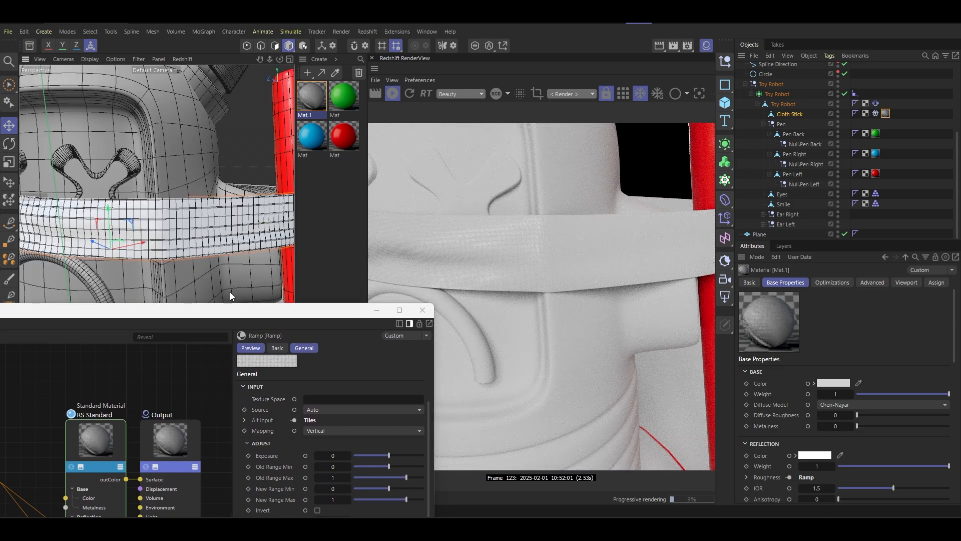
pyautogui.moveTo(238, 314); pyautogui.dragTo(326, 134)
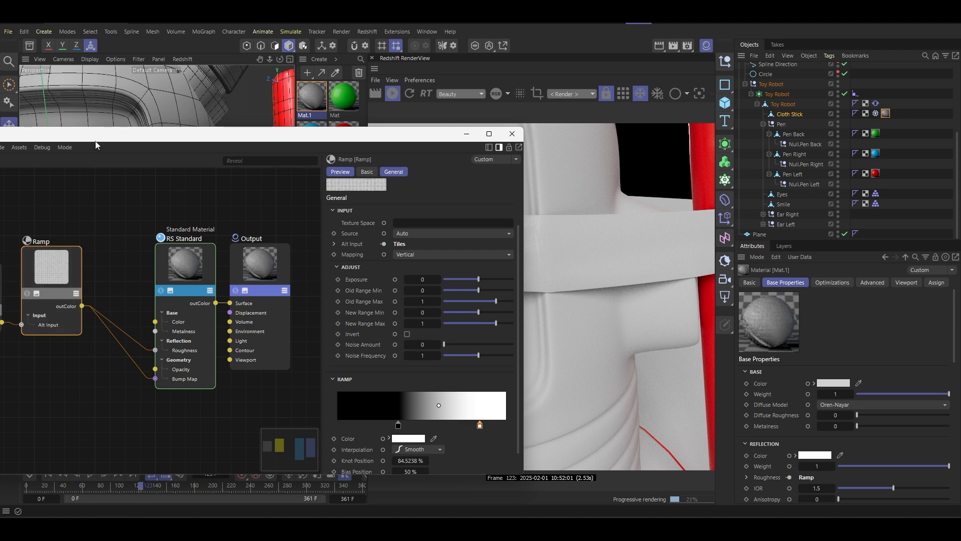
pyautogui.moveTo(97, 145); pyautogui.dragTo(183, 148)
pyautogui.click(57, 285)
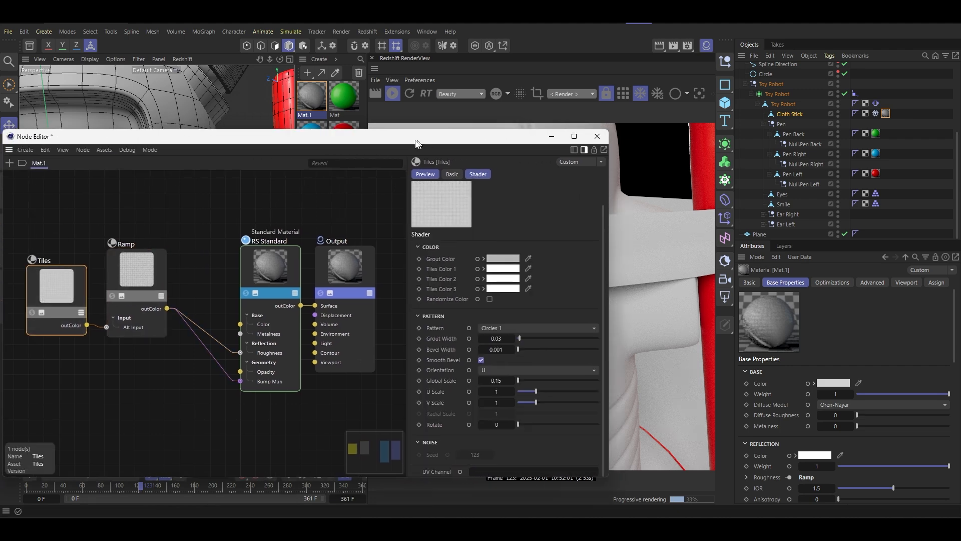
pyautogui.moveTo(418, 144); pyautogui.dragTo(149, 124)
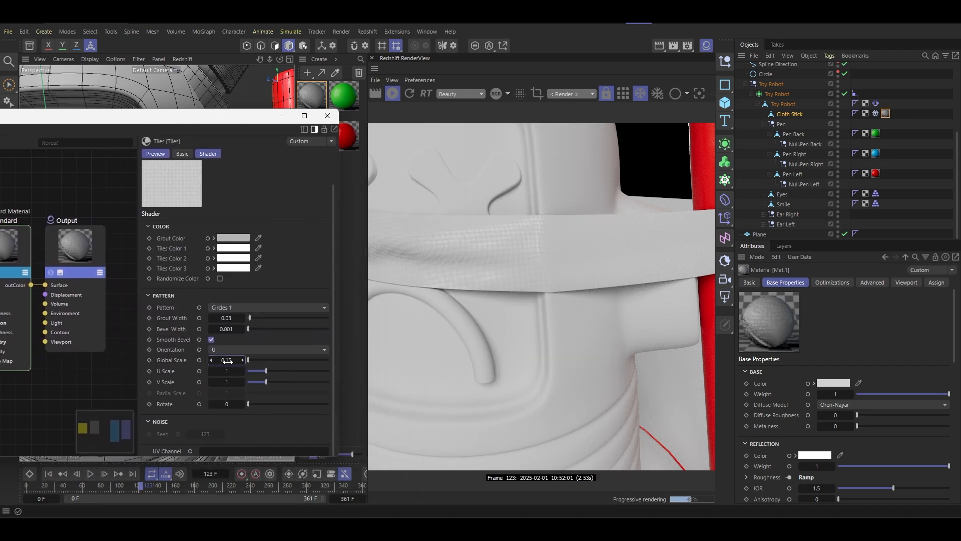
pyautogui.write('25')
pyautogui.press('Return')
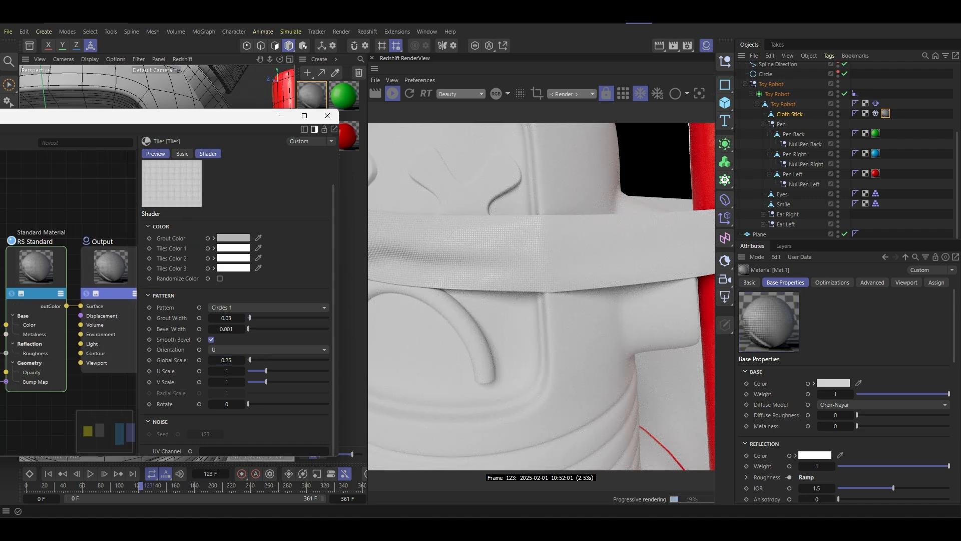
# - View the scene through the RS Camera and play the animation forward to frame 148
pyautogui.click(54, 271)
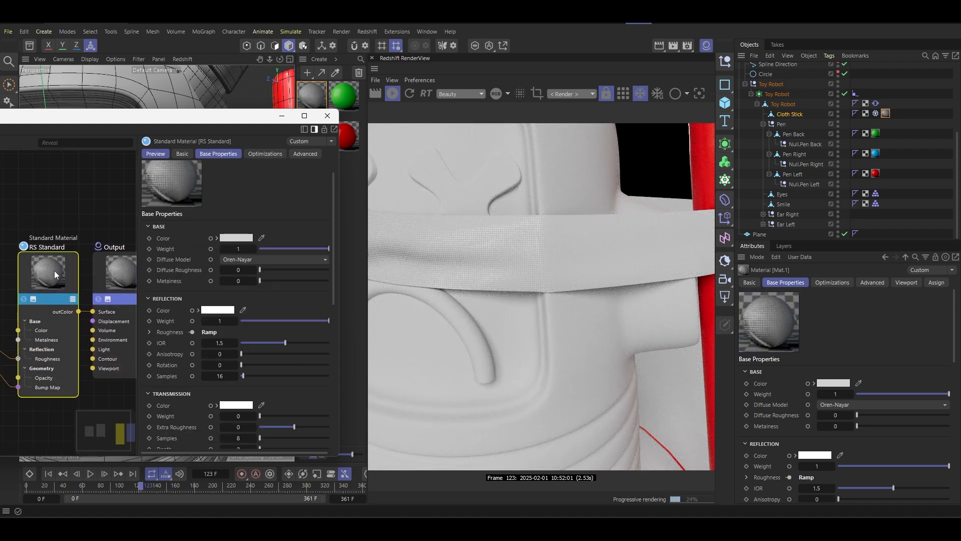
pyautogui.click(829, 384)
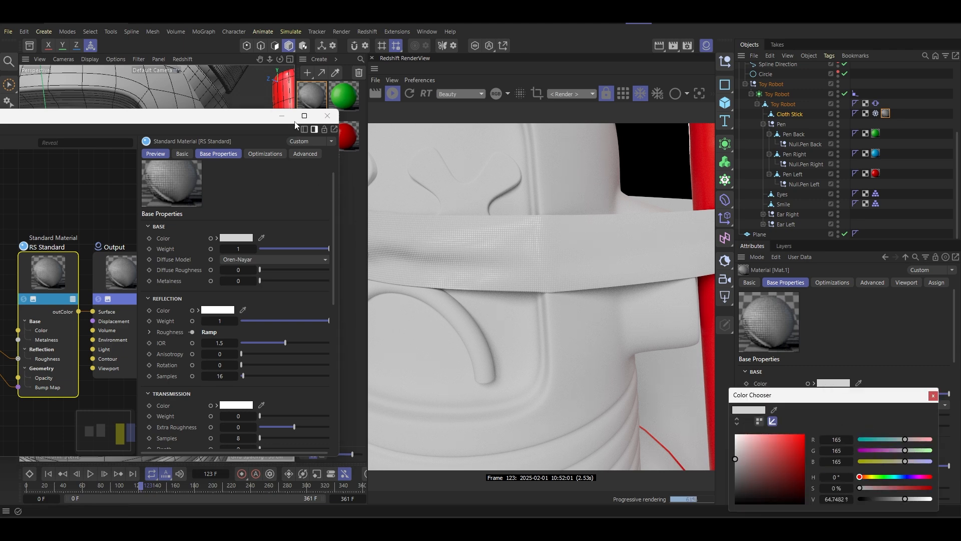
pyautogui.scroll(5, 840, 95)
pyautogui.click(845, 87)
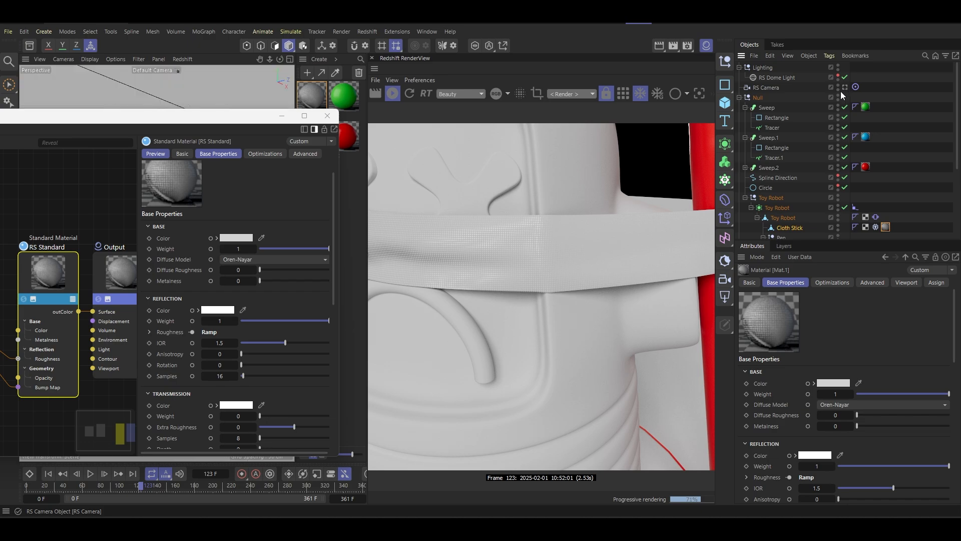
pyautogui.click(281, 116)
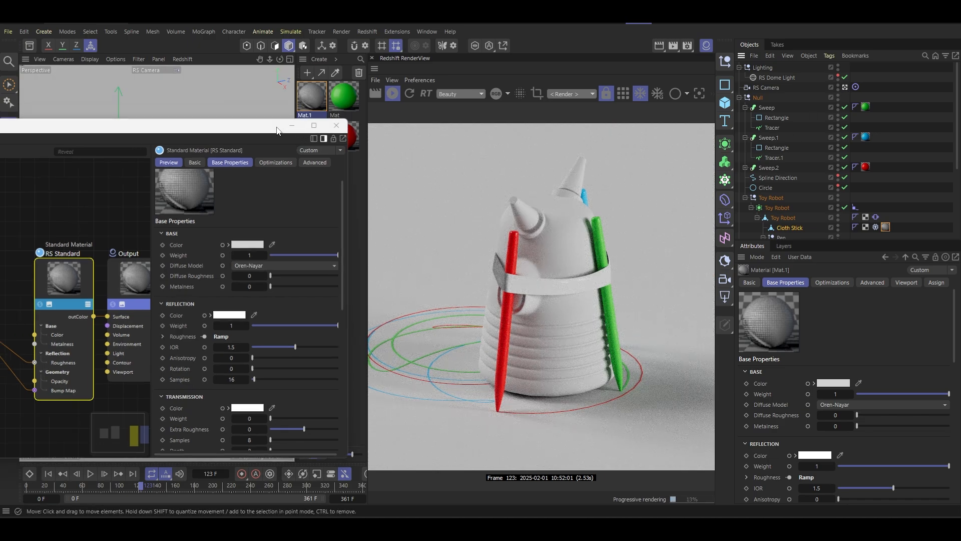
pyautogui.click(90, 473)
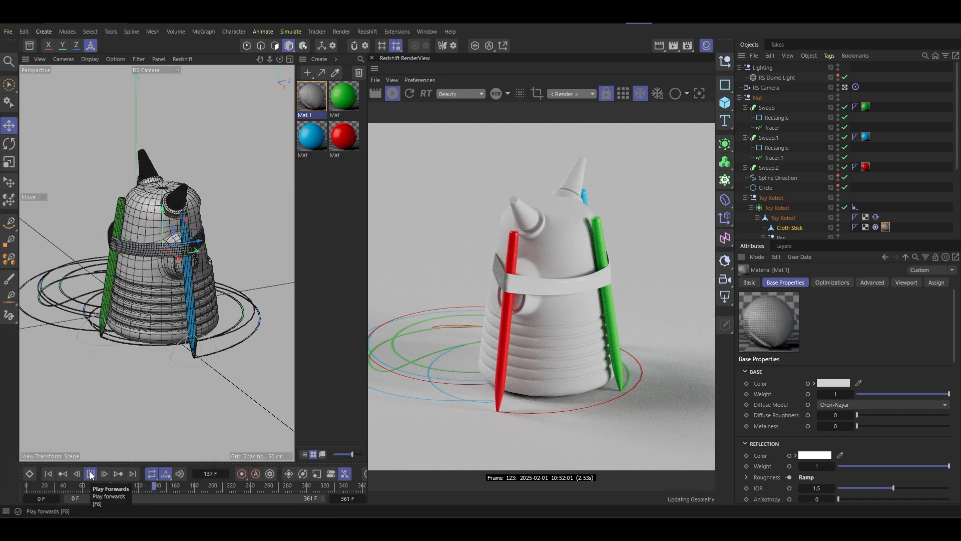
pyautogui.click(91, 474)
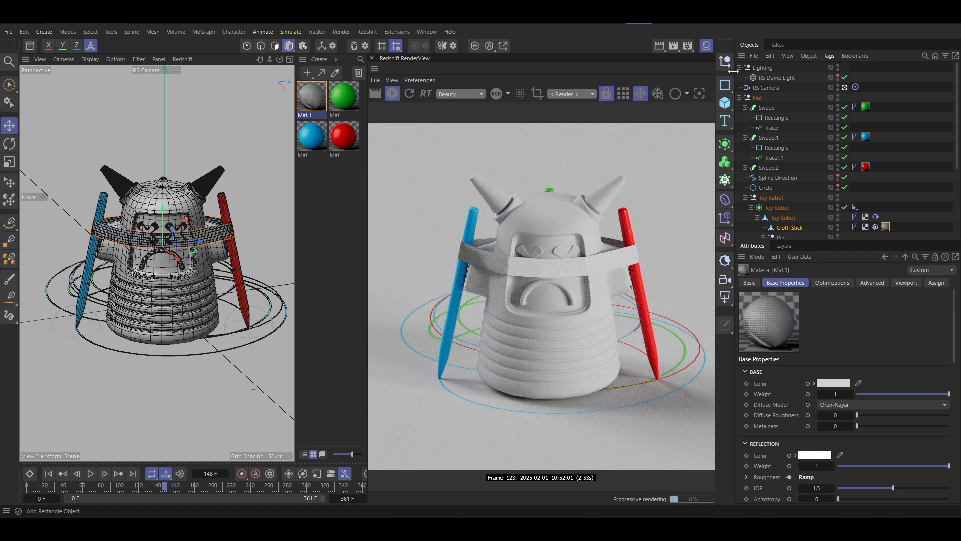
# - Change the base color of Mat.1 to orange-tan with hue 28°, saturation about 80.6% and value about 87%
pyautogui.doubleClick(311, 100)
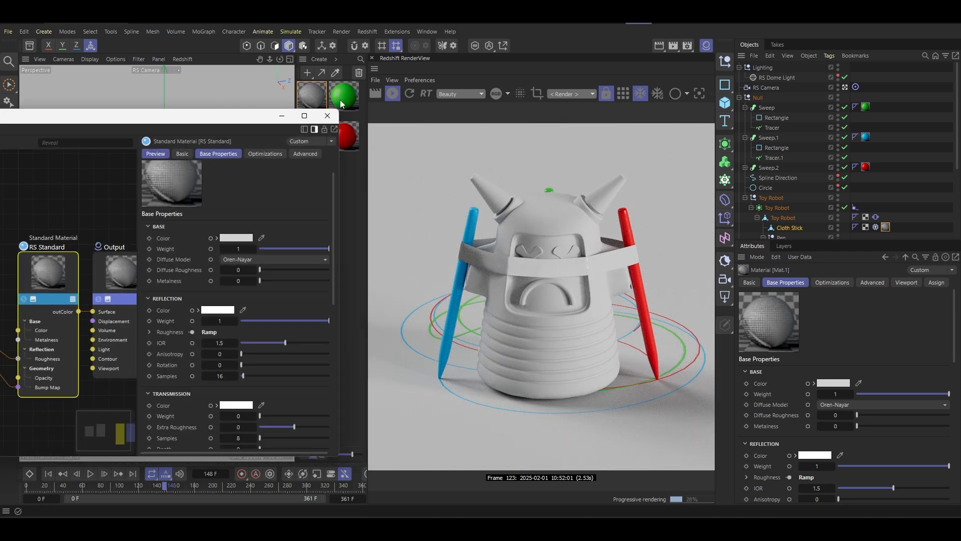
pyautogui.click(236, 238)
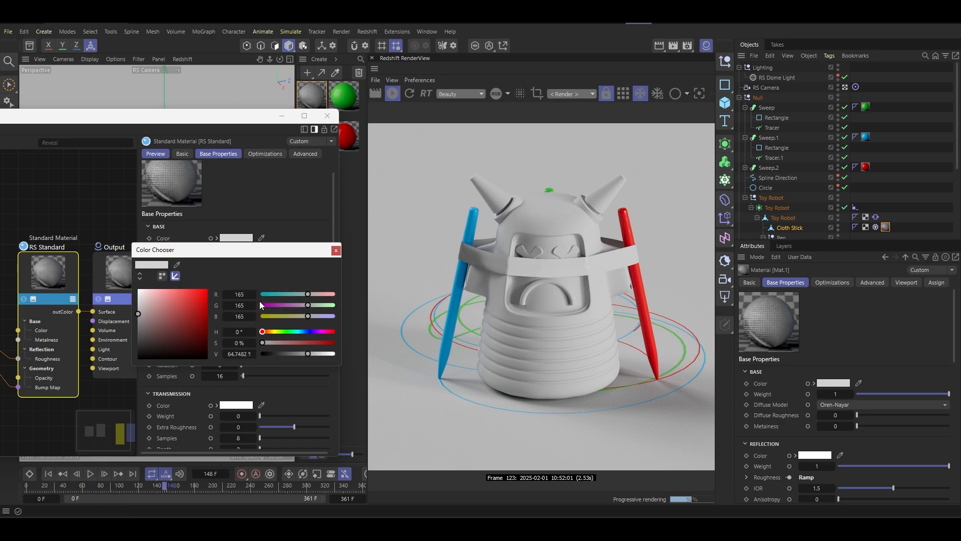
pyautogui.moveTo(269, 334); pyautogui.dragTo(279, 333)
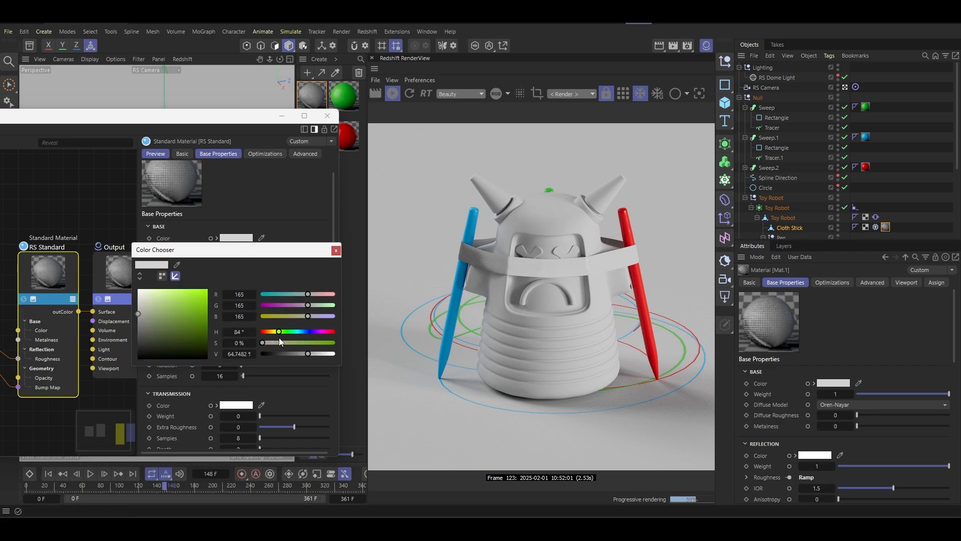
pyautogui.moveTo(165, 294)
pyautogui.mouseDown()
pyautogui.moveTo(142, 306)
pyautogui.moveTo(152, 298)
pyautogui.mouseUp()
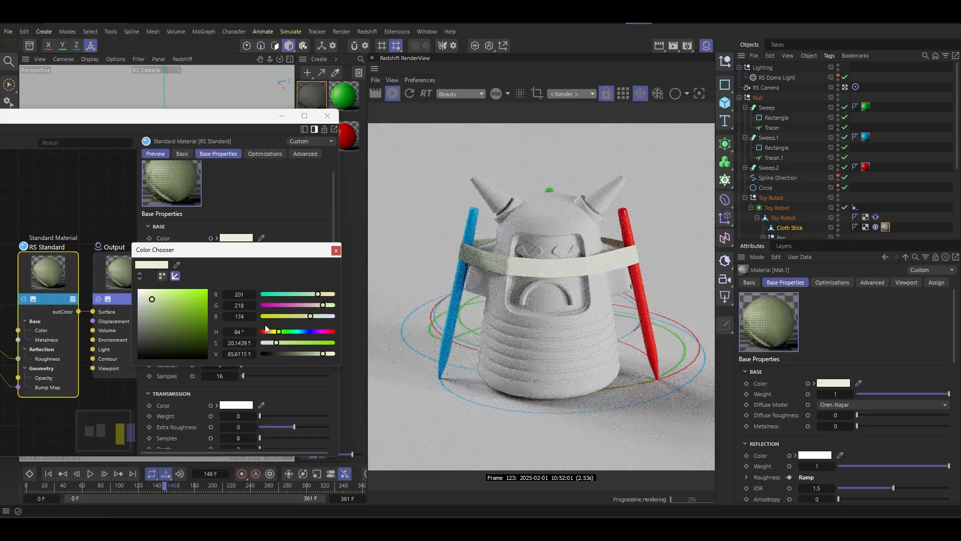
pyautogui.moveTo(279, 331); pyautogui.dragTo(268, 333)
pyautogui.click(200, 299)
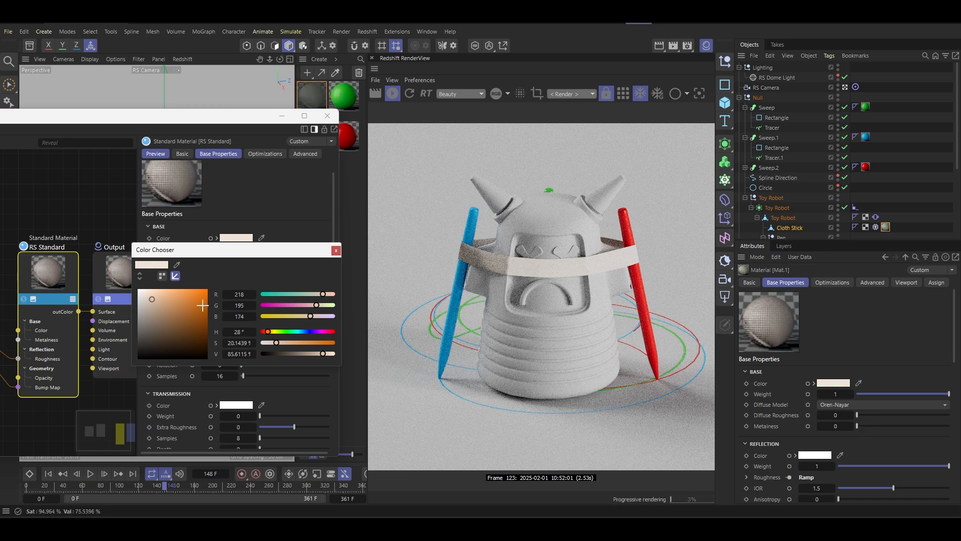
pyautogui.moveTo(200, 300); pyautogui.dragTo(194, 298)
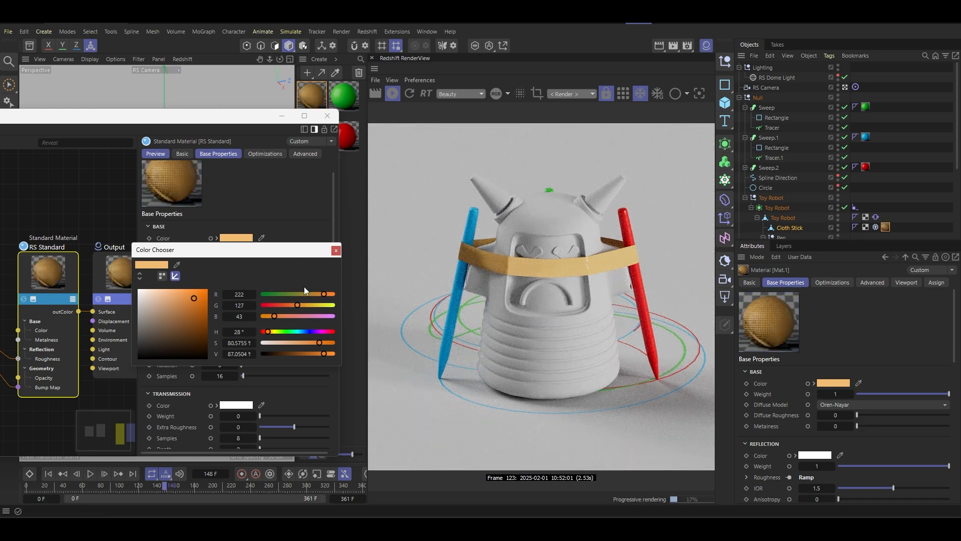
pyautogui.click(327, 116)
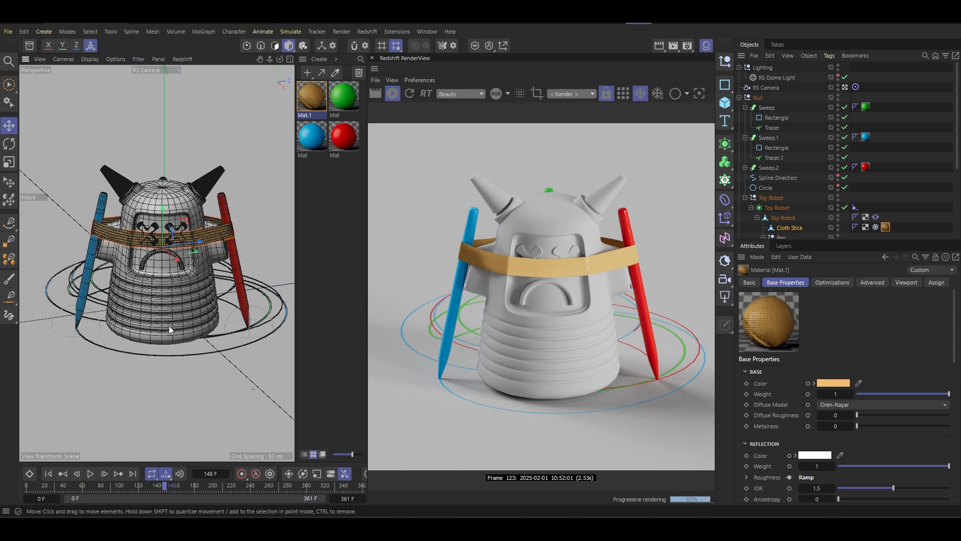
# - Create a new default material and set its base color to near-white
pyautogui.click(307, 72)
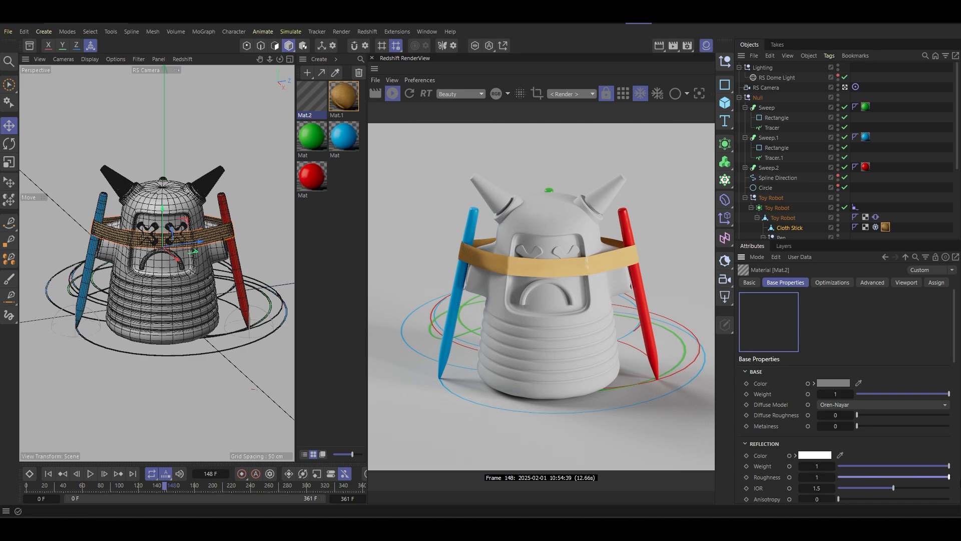
pyautogui.click(833, 383)
pyautogui.click(756, 449)
pyautogui.moveTo(756, 448); pyautogui.dragTo(735, 454)
pyautogui.click(933, 395)
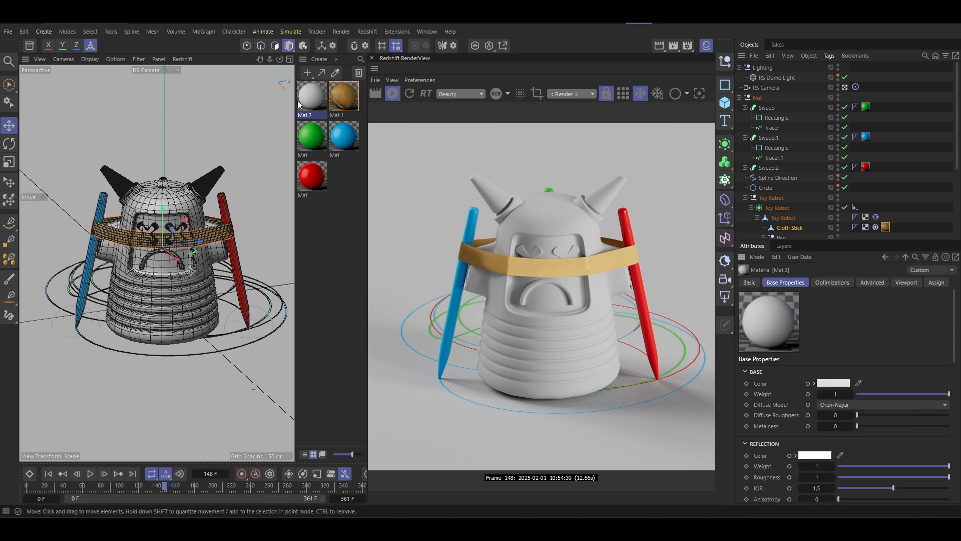
# - Assign the near-white Mat.2 to the floor plane and move it to the end of the material list
pyautogui.moveTo(188, 425); pyautogui.dragTo(189, 424)
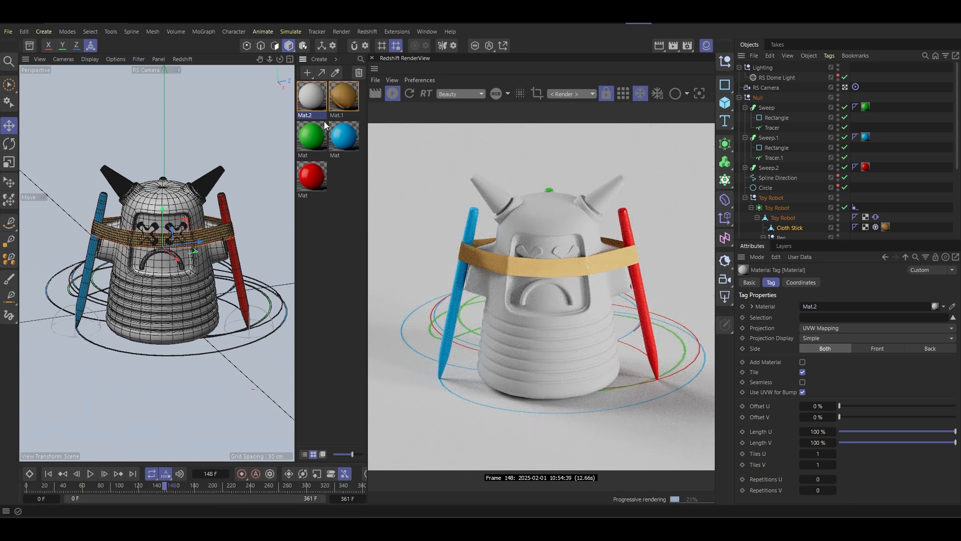
pyautogui.moveTo(315, 111); pyautogui.dragTo(340, 197)
pyautogui.click(338, 194)
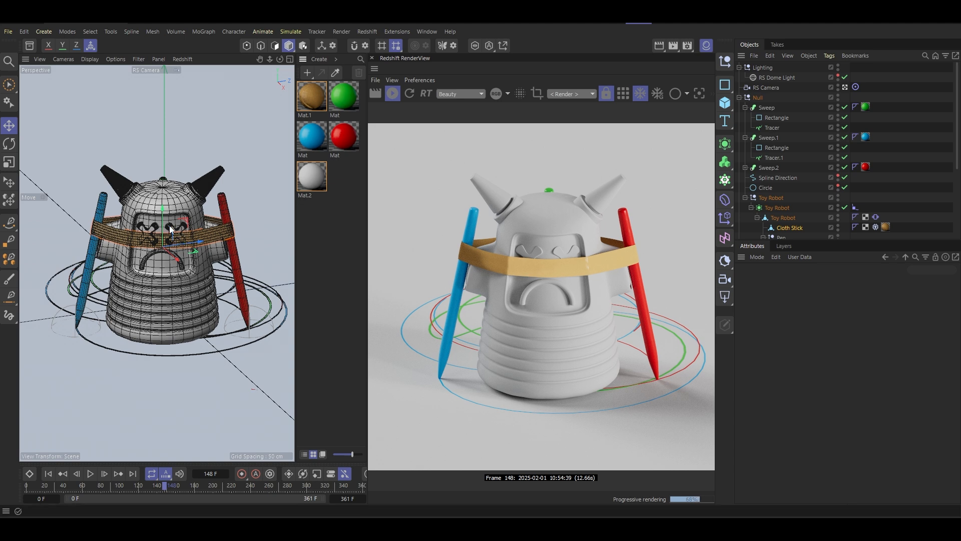
# - Create a Redshift material of type Material and set its diffuse color to white
pyautogui.click(307, 74)
pyautogui.moveTo(365, 107)
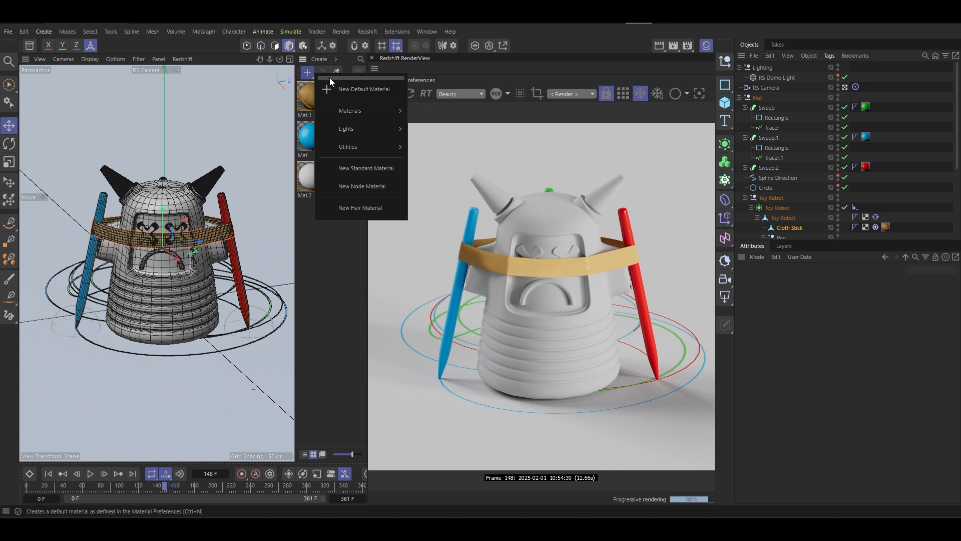
pyautogui.click(430, 120)
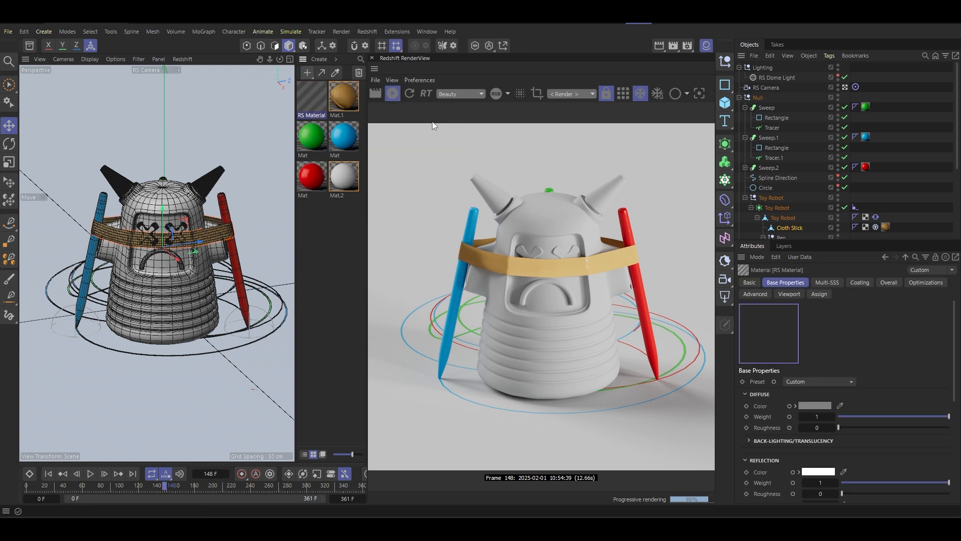
pyautogui.click(812, 382)
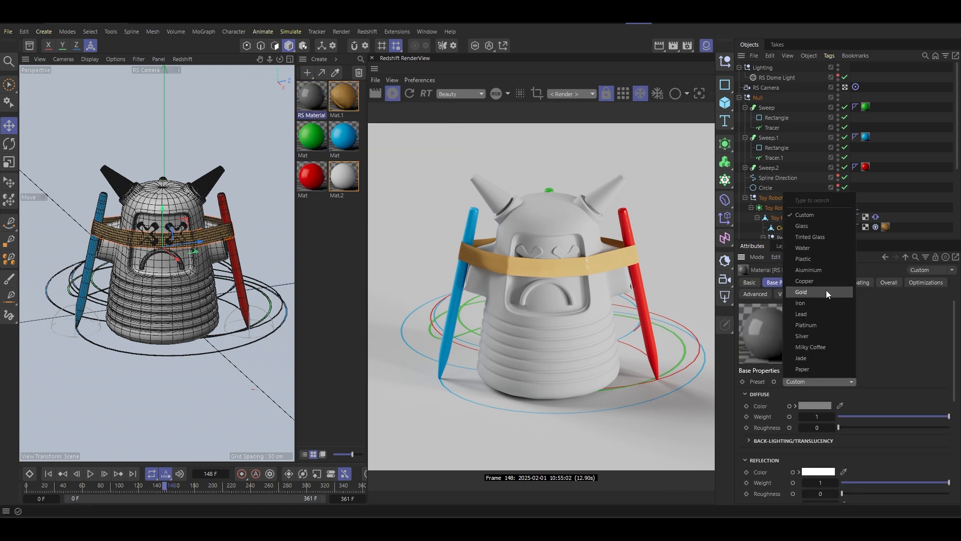
pyautogui.press('Escape')
pyautogui.click(815, 406)
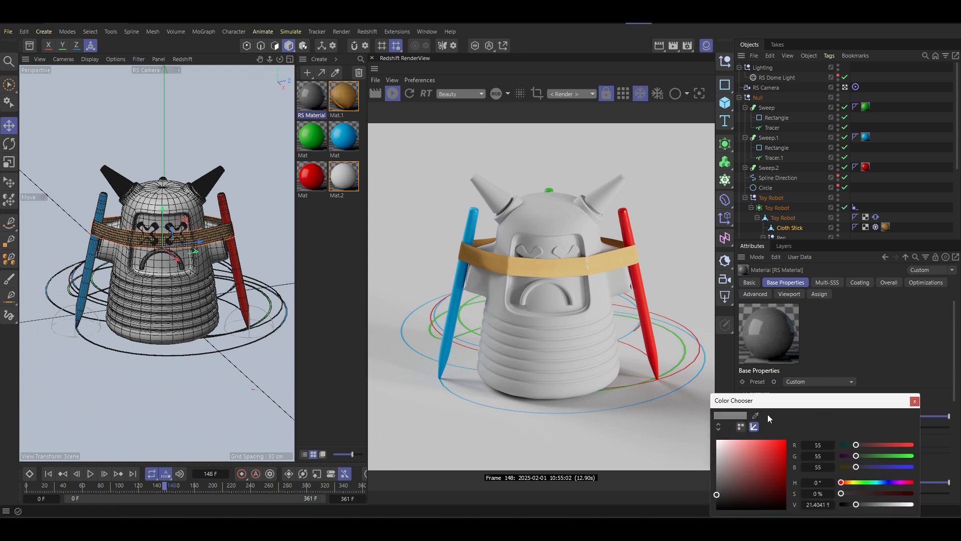
pyautogui.moveTo(731, 447); pyautogui.dragTo(717, 444)
pyautogui.click(915, 401)
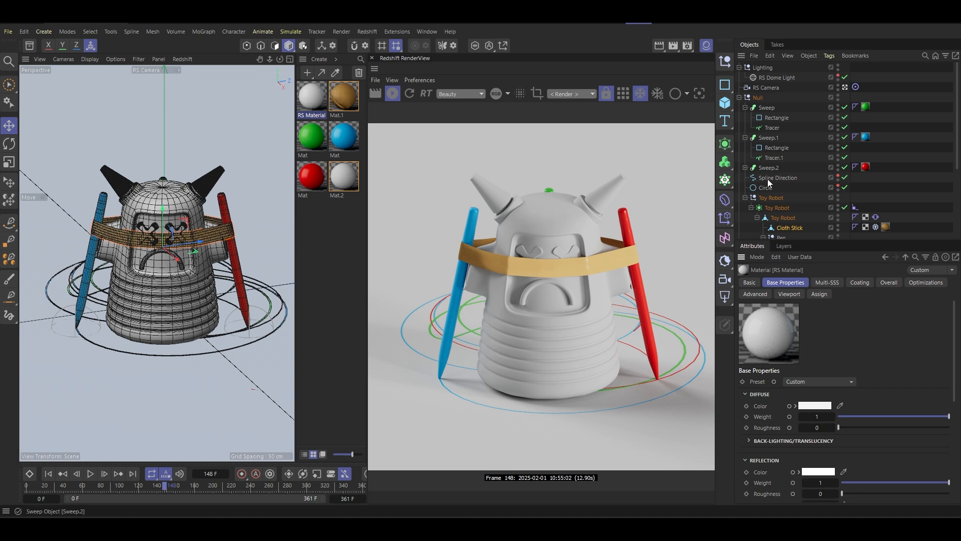
# - Assign the white RS Material to the robot's Eyes and Smile objects, and rename Smile as "Unhappy Smile"
pyautogui.scroll(-5, 801, 185)
pyautogui.moveTo(311, 111); pyautogui.dragTo(782, 204)
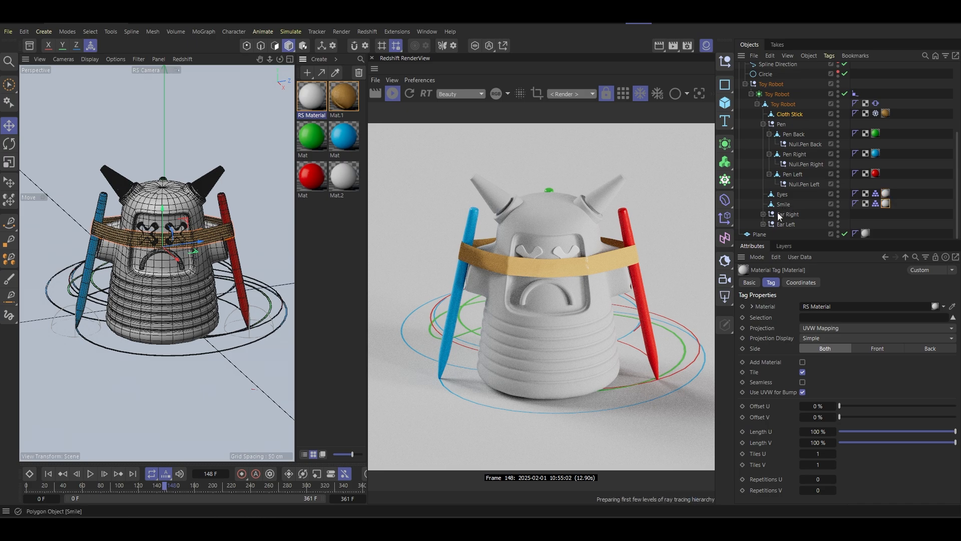
pyautogui.click(784, 204)
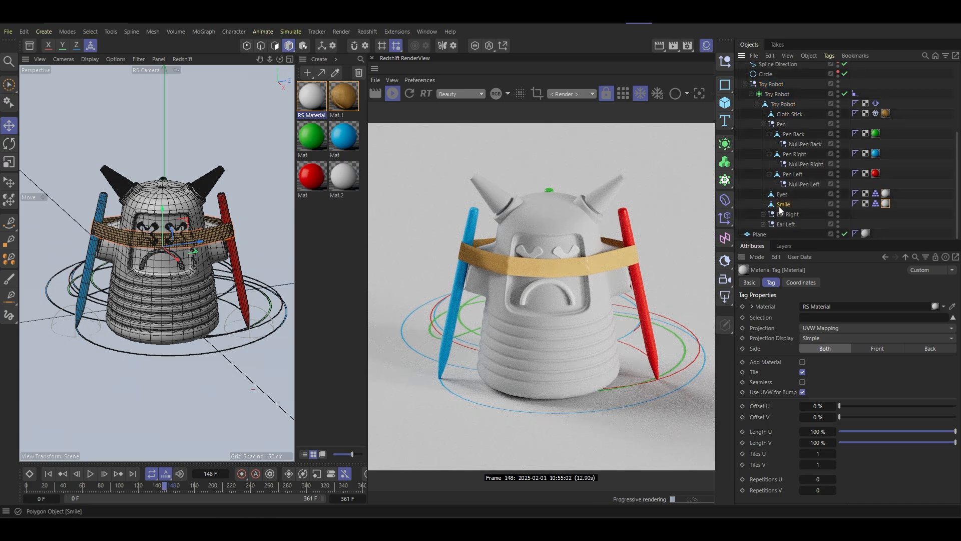
pyautogui.doubleClick(789, 205)
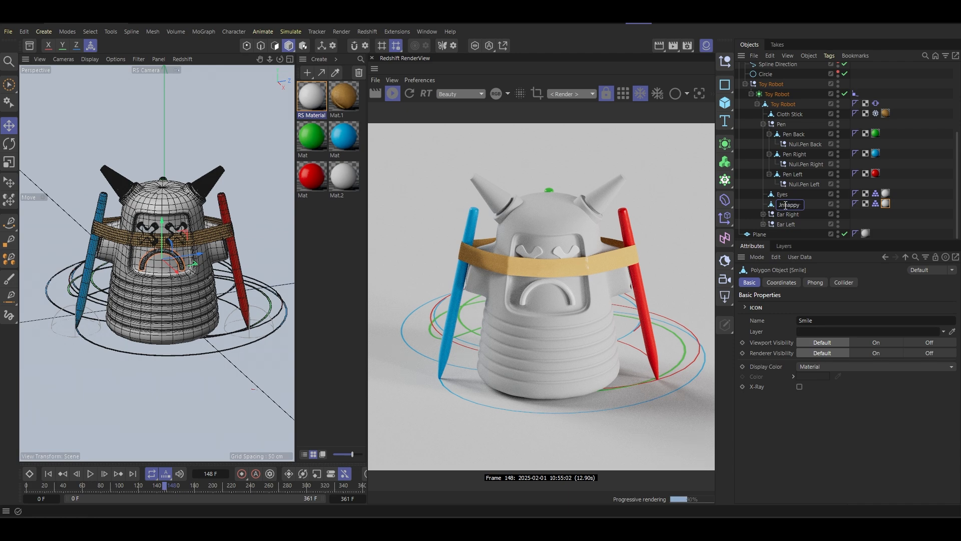
pyautogui.write('Unhappy')
pyautogui.press('Return')
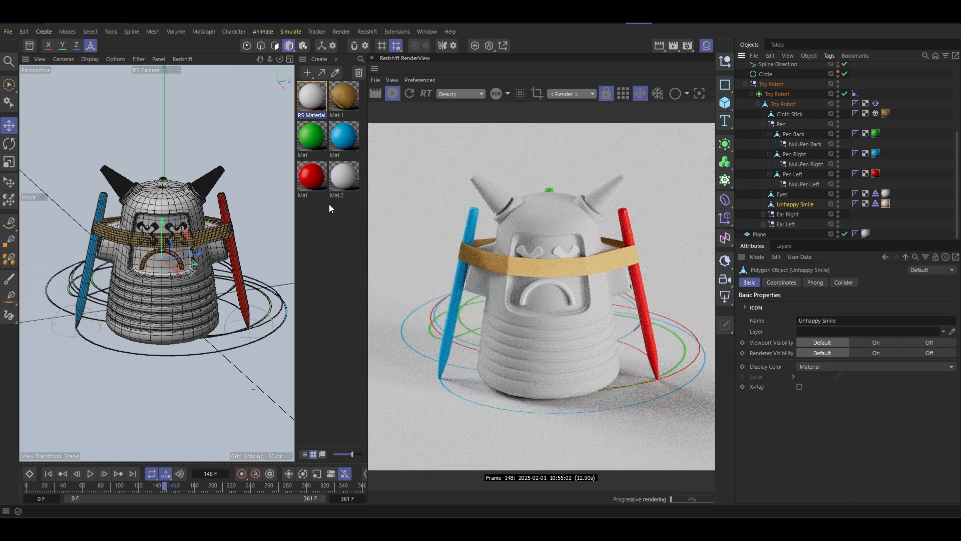
# - Disable the Toy Robot Subdivision Surface and select the Toy Robot polygon object inside it in polygon mode
pyautogui.click(150, 207)
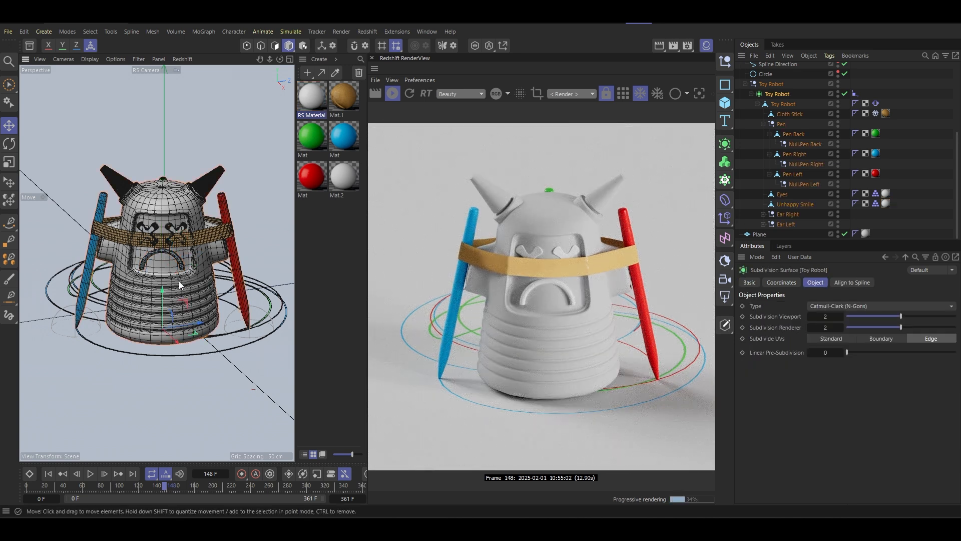
pyautogui.click(274, 47)
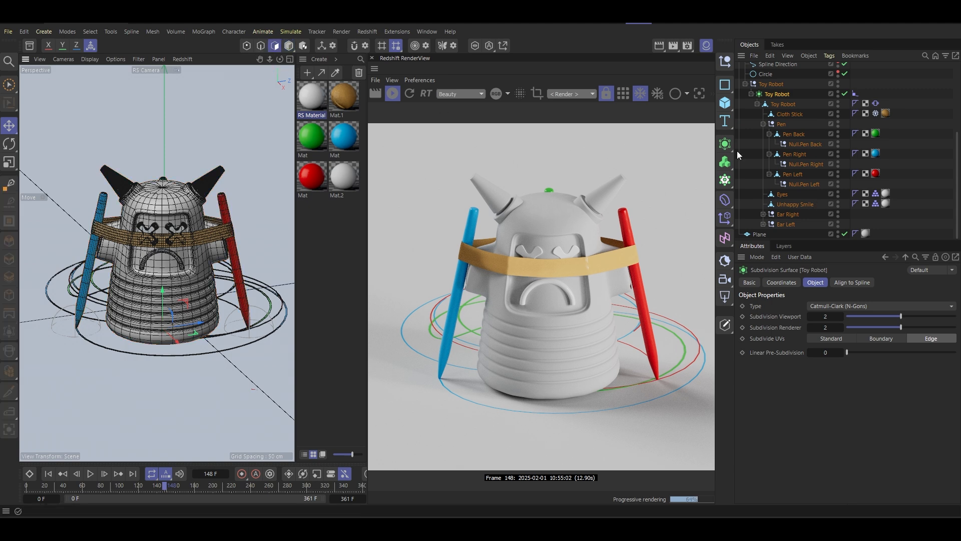
pyautogui.scroll(5, 789, 179)
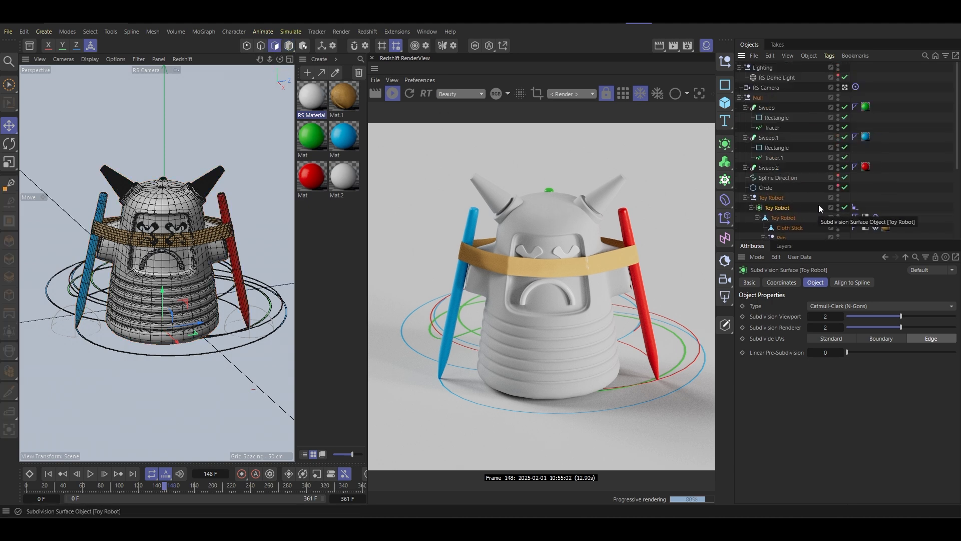
pyautogui.click(845, 208)
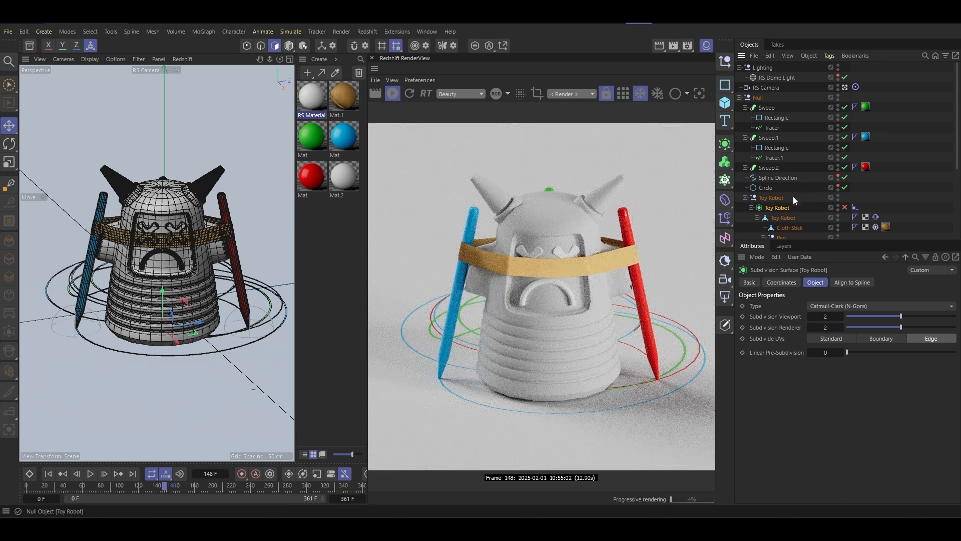
pyautogui.click(782, 219)
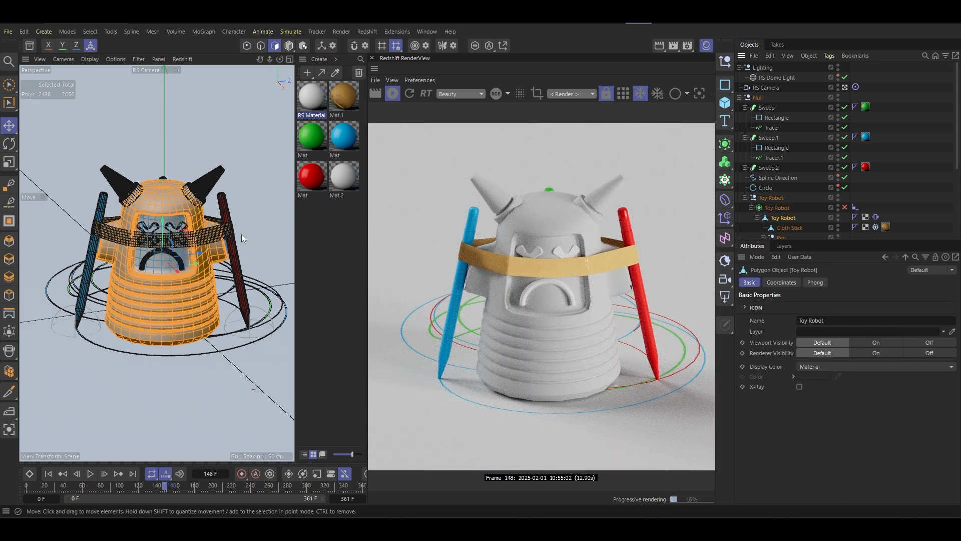
# - Leave the RS Camera view and isolate the Toy Robot body mesh with Viewport Solo
pyautogui.click(845, 87)
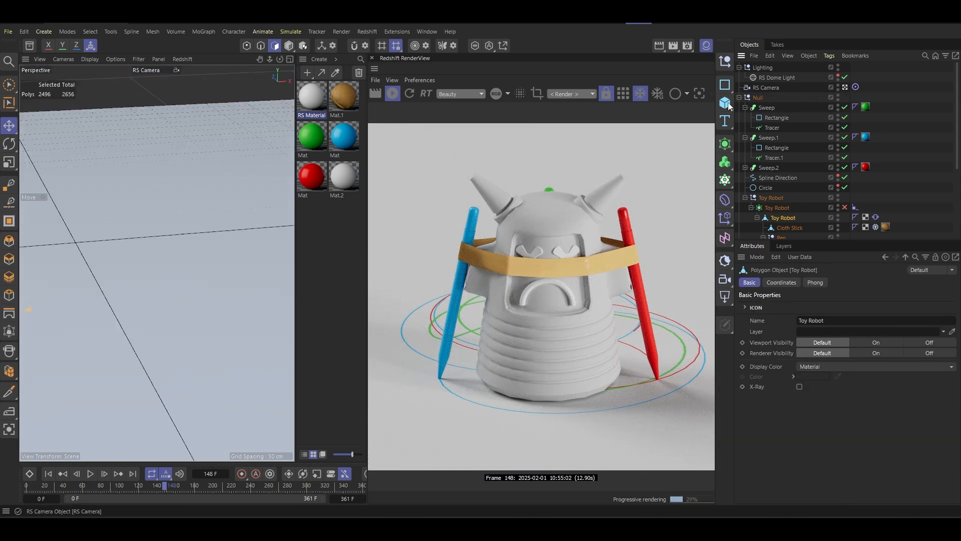
pyautogui.scroll(-8, 184, 259)
pyautogui.keyDown('alt'); pyautogui.moveTo(156, 263); pyautogui.dragTo(103, 226); pyautogui.keyUp('alt')
pyautogui.scroll(6, 120, 205)
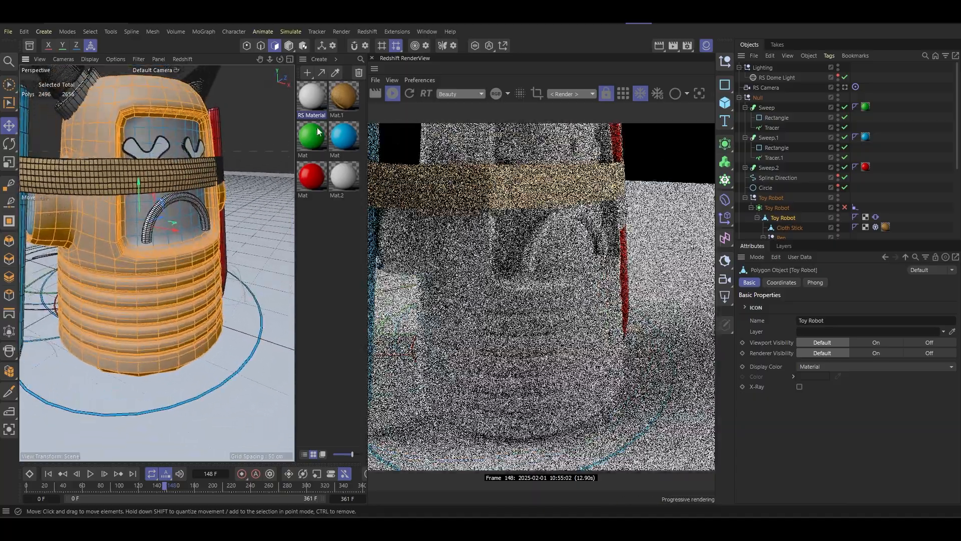
pyautogui.click(477, 49)
pyautogui.scroll(-4, 139, 242)
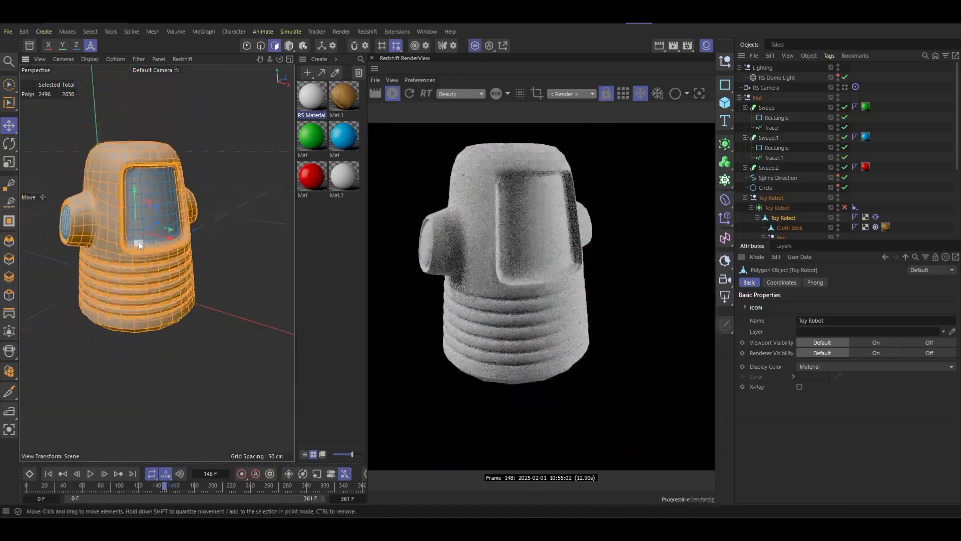
pyautogui.keyDown('alt'); pyautogui.moveTo(140, 241); pyautogui.dragTo(135, 283); pyautogui.keyUp('alt')
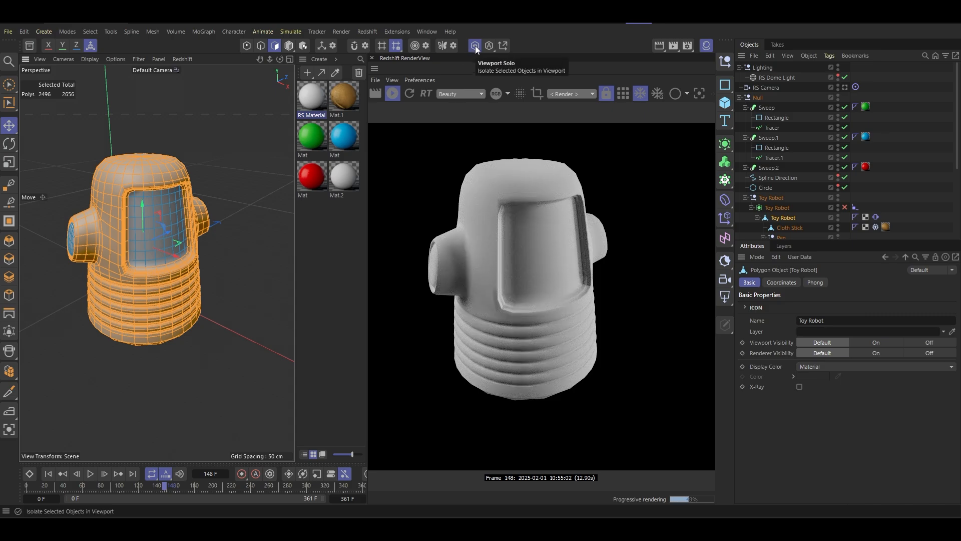
# - Store the currently selected body polygons of the Toy Robot mesh as a polygon selection tag
pyautogui.keyDown('alt'); pyautogui.moveTo(223, 215); pyautogui.dragTo(252, 187); pyautogui.keyUp('alt')
pyautogui.scroll(3, 206, 190)
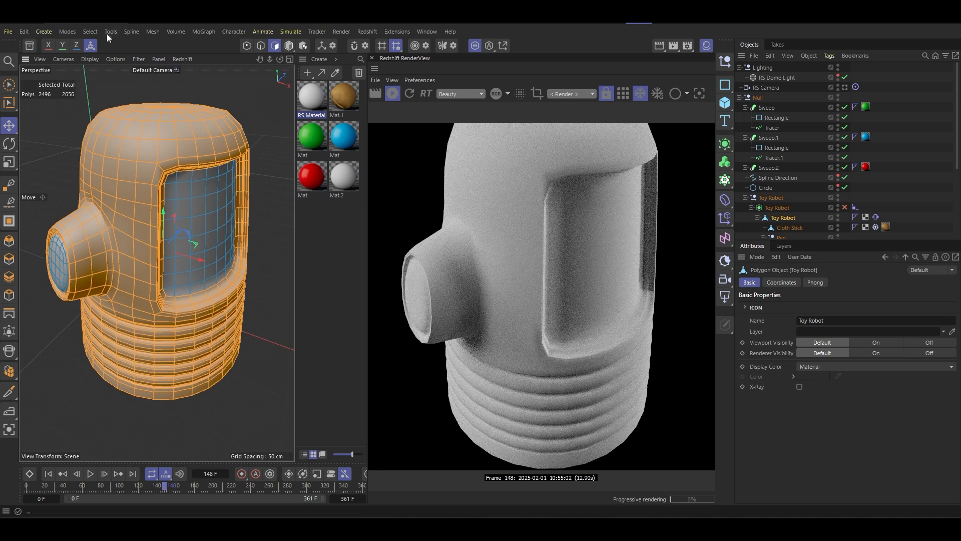
pyautogui.click(91, 31)
pyautogui.click(126, 383)
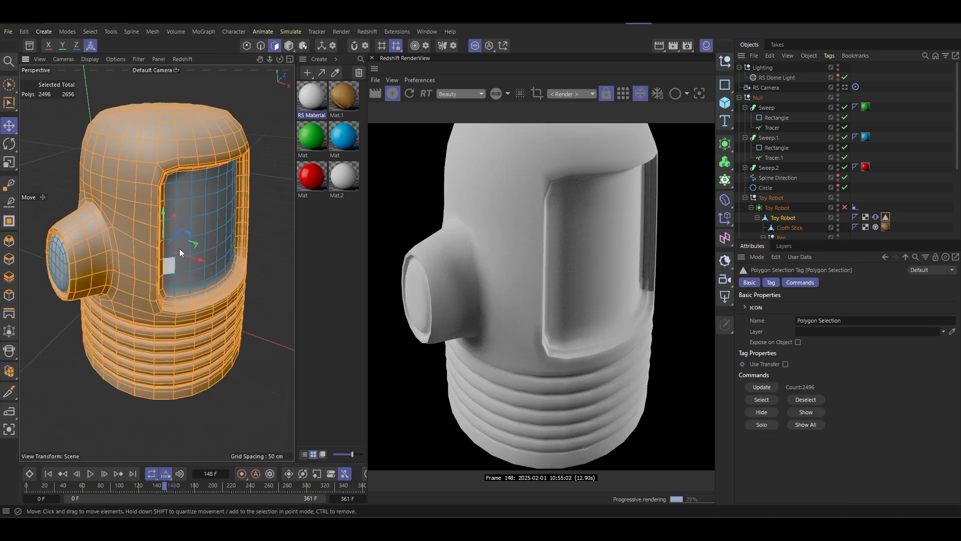
# - Create another Redshift material of type Material, name it "Body", and assign it to the robot's selected body polygons
pyautogui.click(308, 73)
pyautogui.moveTo(356, 113)
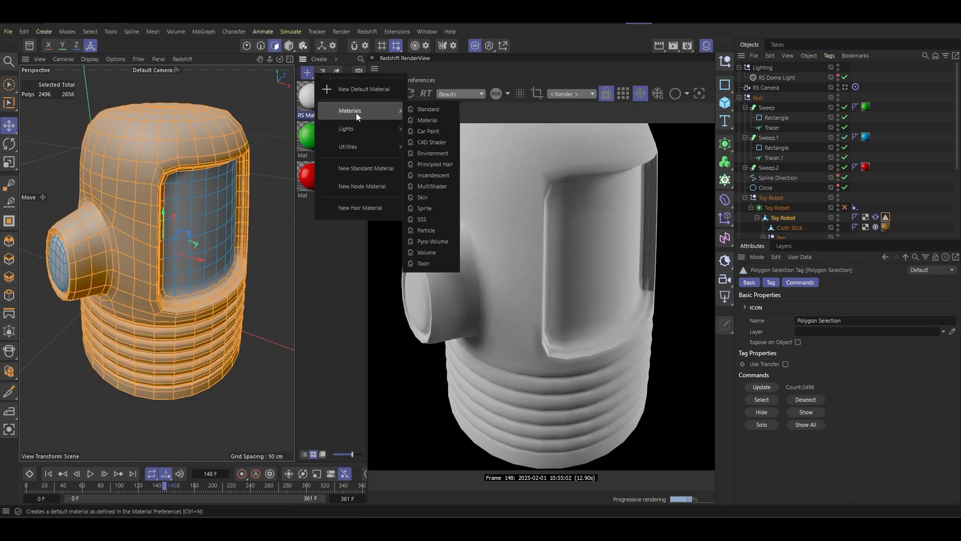
pyautogui.click(428, 121)
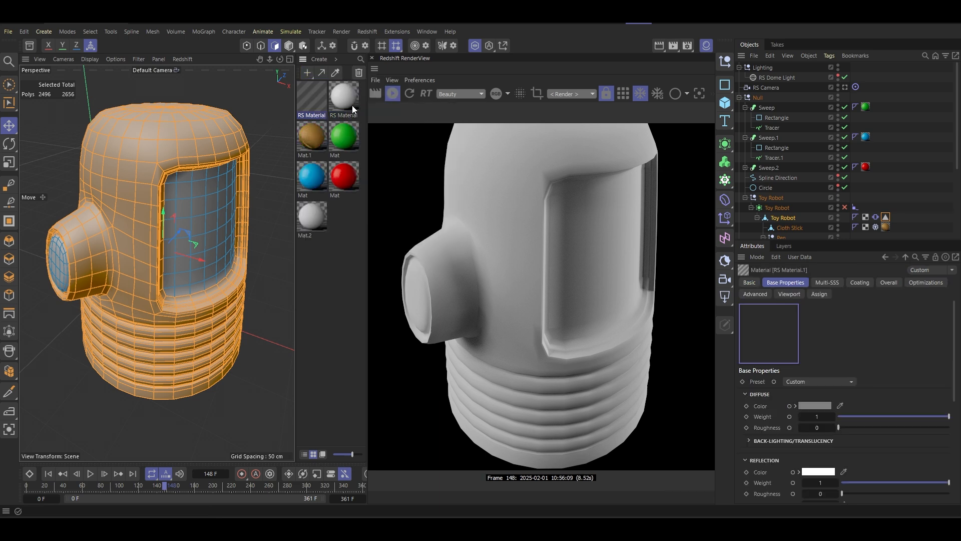
pyautogui.doubleClick(317, 115)
pyautogui.write('Body')
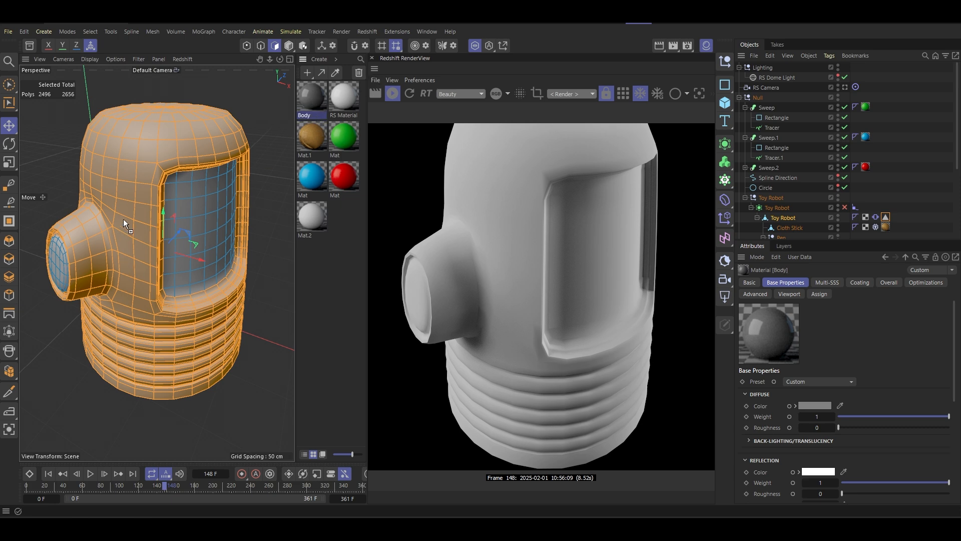
pyautogui.moveTo(127, 212); pyautogui.dragTo(128, 212)
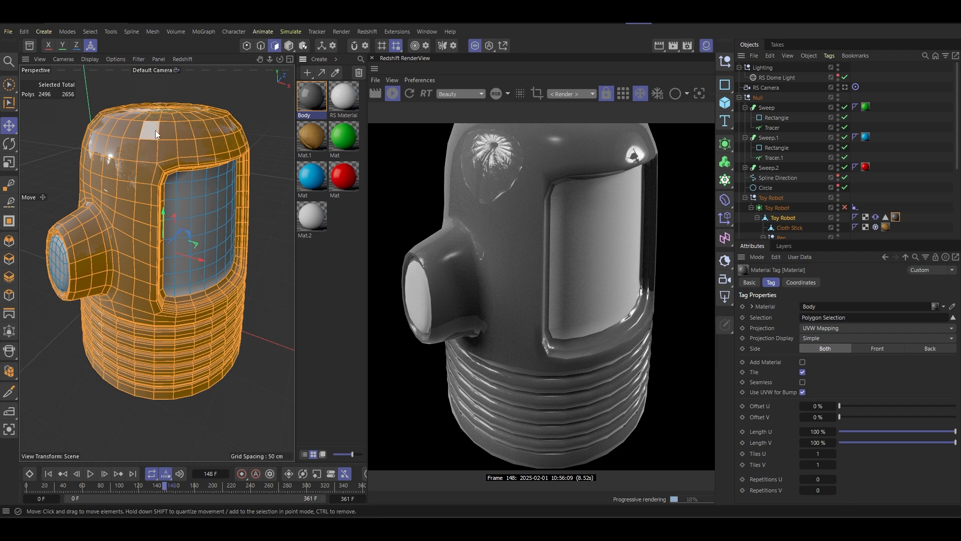
# - Invert the polygon selection to the robot's face screen and ear end faces, and store it as another polygon selection tag
pyautogui.click(86, 32)
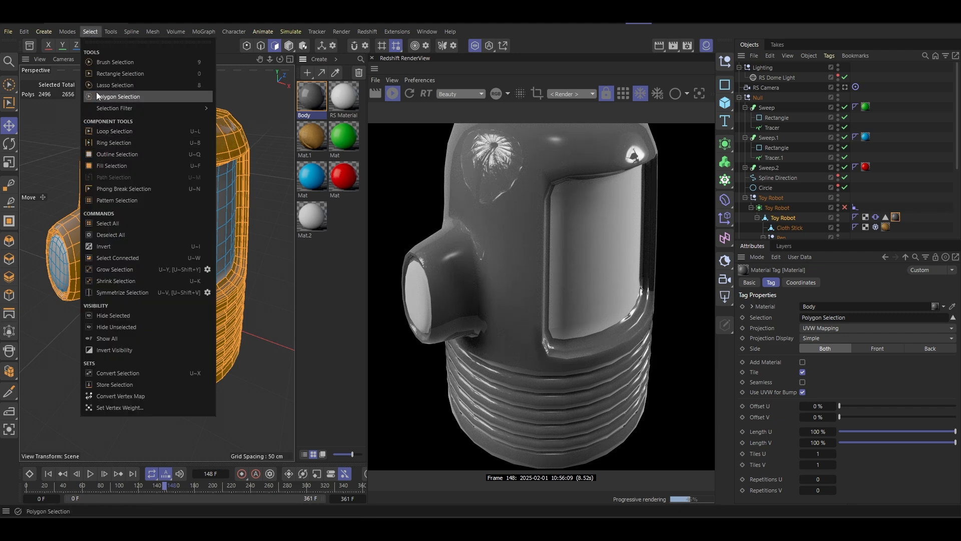
pyautogui.click(107, 244)
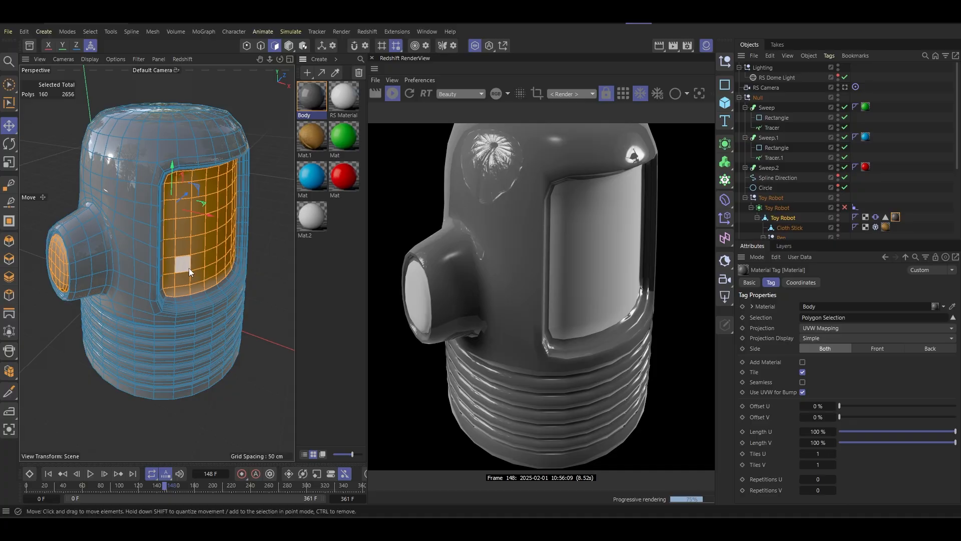
pyautogui.keyDown('alt'); pyautogui.moveTo(95, 263); pyautogui.dragTo(155, 152); pyautogui.keyUp('alt')
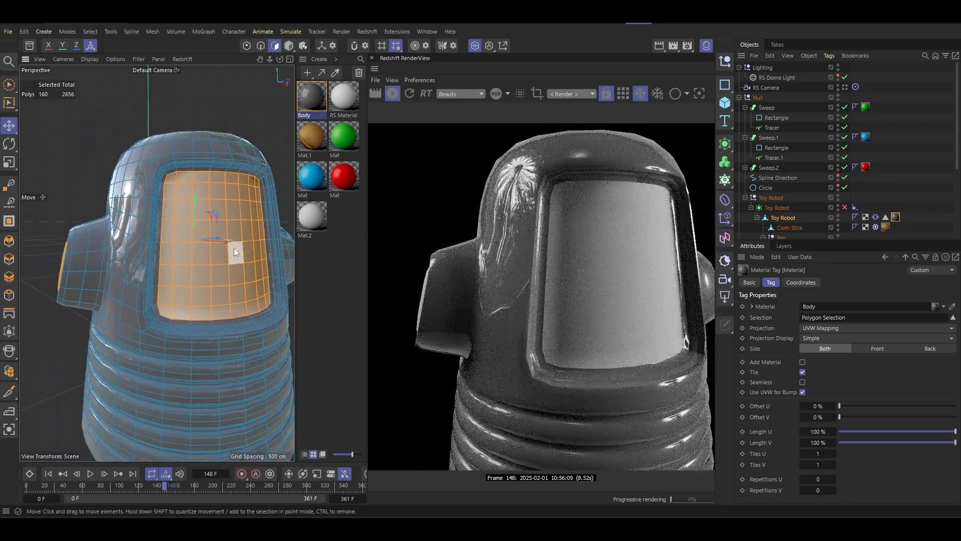
pyautogui.keyDown('alt'); pyautogui.moveTo(233, 248); pyautogui.dragTo(164, 242); pyautogui.keyUp('alt')
pyautogui.scroll(5, 181, 217)
pyautogui.scroll(-5, 183, 217)
pyautogui.keyDown('alt'); pyautogui.moveTo(192, 210); pyautogui.dragTo(162, 204); pyautogui.keyUp('alt')
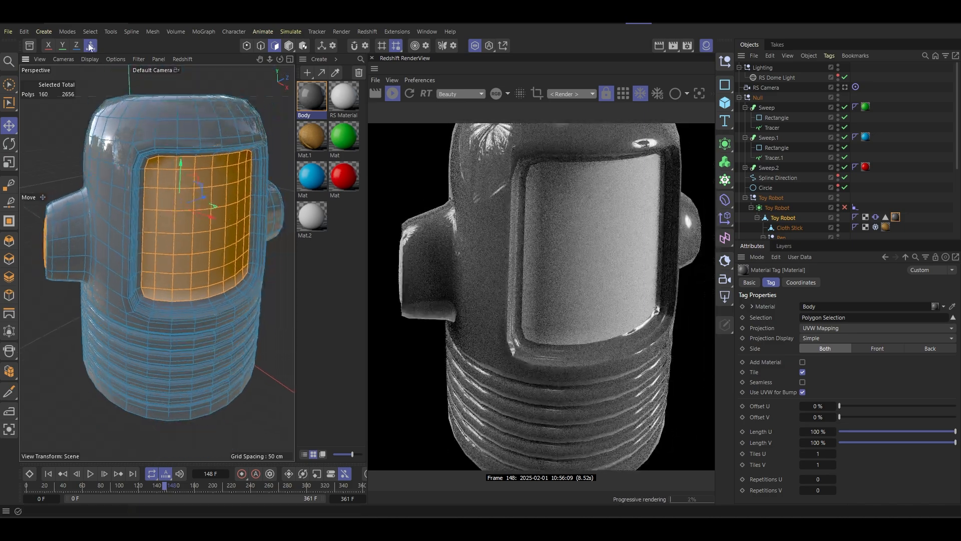
pyautogui.click(90, 33)
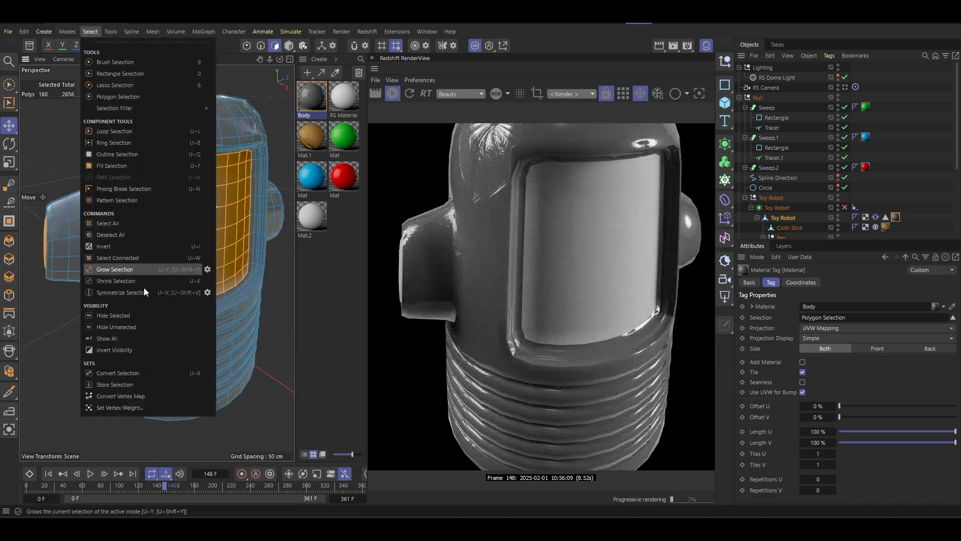
pyautogui.click(124, 386)
# - Create another Redshift material of type Material and apply the Glass preset to it
pyautogui.click(307, 72)
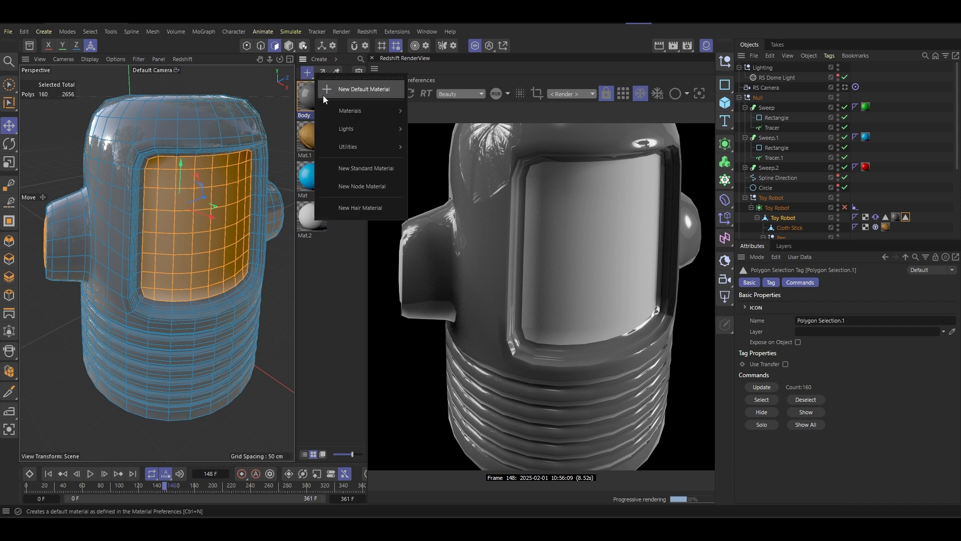
pyautogui.moveTo(361, 111)
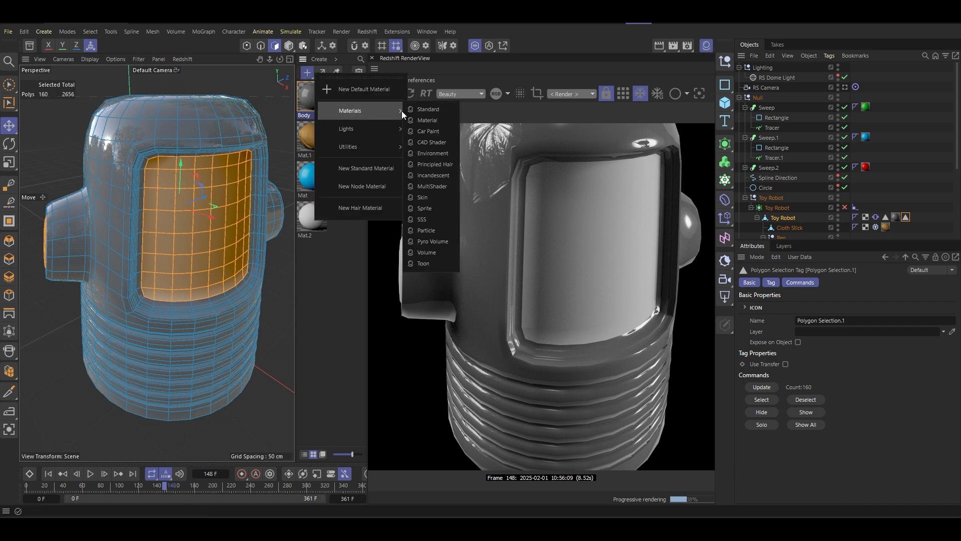
pyautogui.click(437, 123)
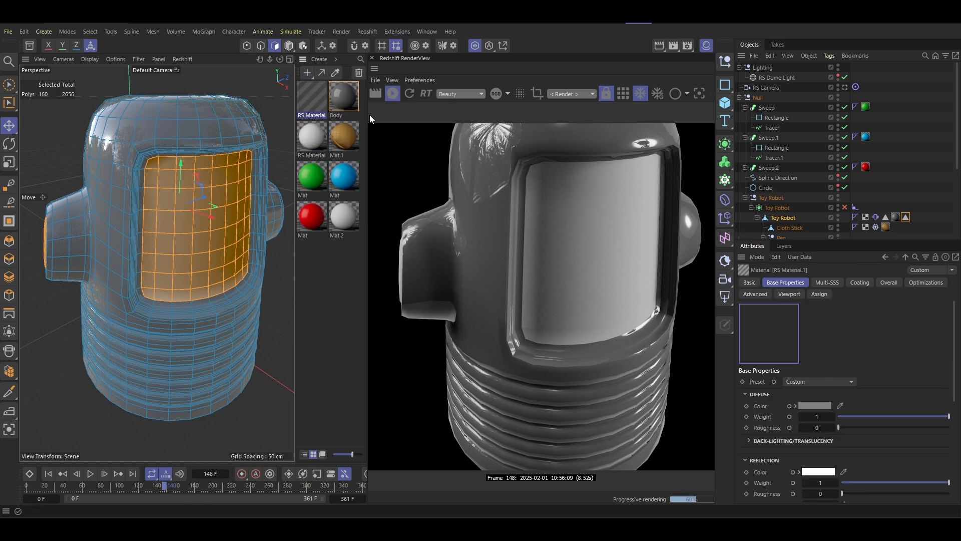
pyautogui.click(821, 382)
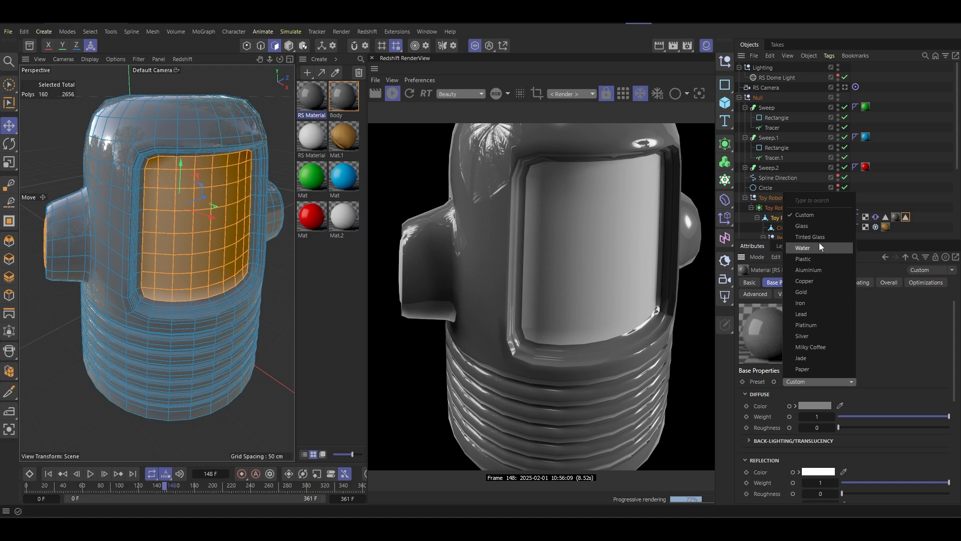
pyautogui.click(817, 230)
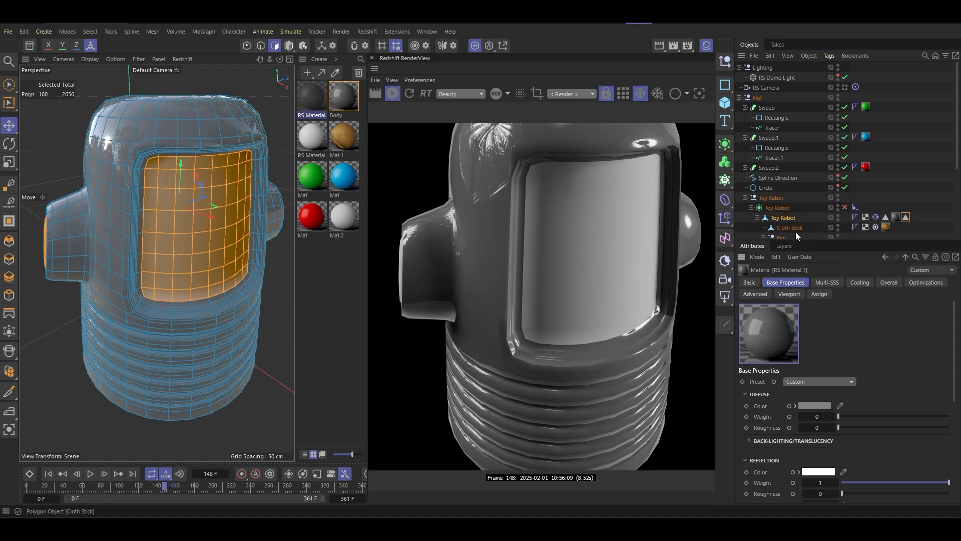
# - Assign the new glass material to the selected face screen and ear polygons and name it "Screen"
pyautogui.keyDown('alt'); pyautogui.moveTo(151, 220); pyautogui.dragTo(240, 219); pyautogui.keyUp('alt')
pyautogui.moveTo(316, 95); pyautogui.dragTo(188, 215)
pyautogui.click(309, 117)
pyautogui.doubleClick(308, 115)
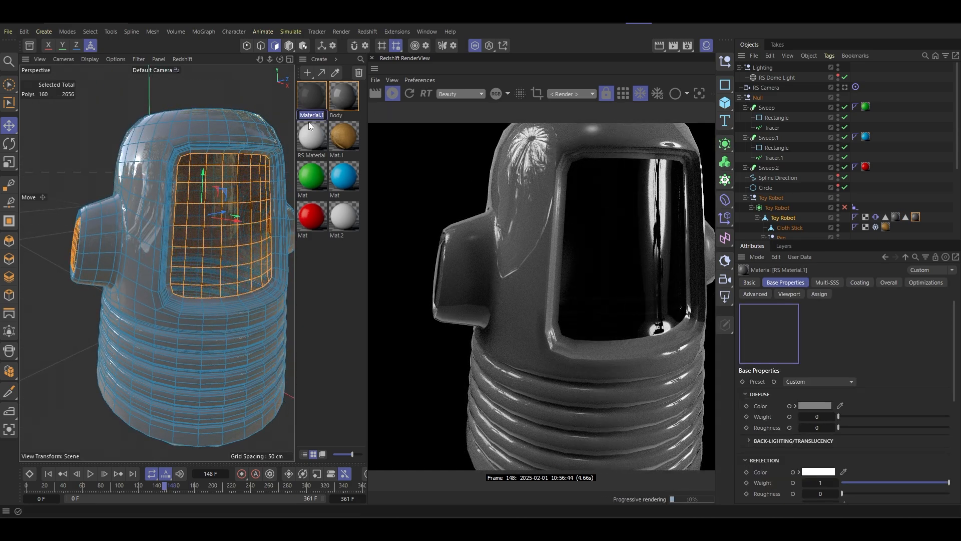
pyautogui.write('Screen')
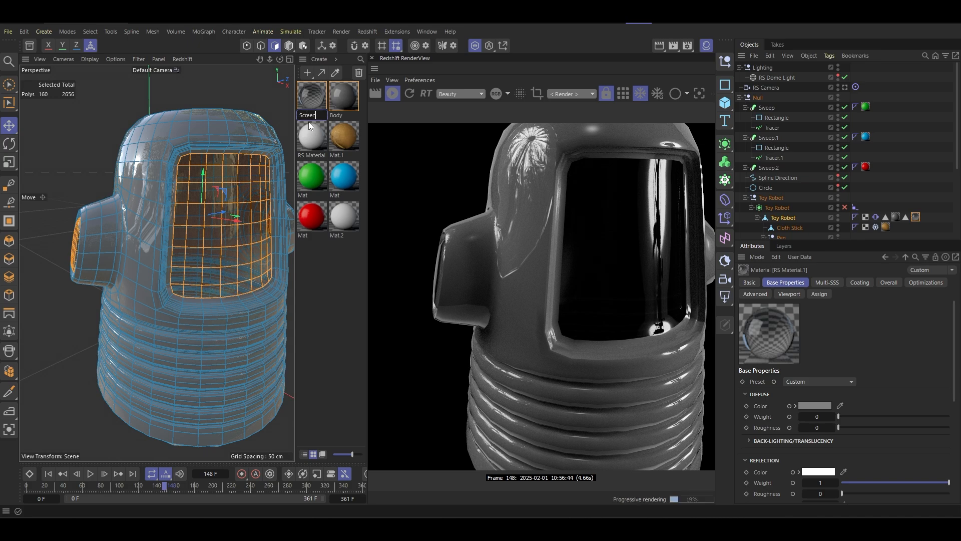
pyautogui.press('Return')
# - Switch to model mode and turn off Viewport Solo to bring the whole robot scene back into view
pyautogui.click(289, 46)
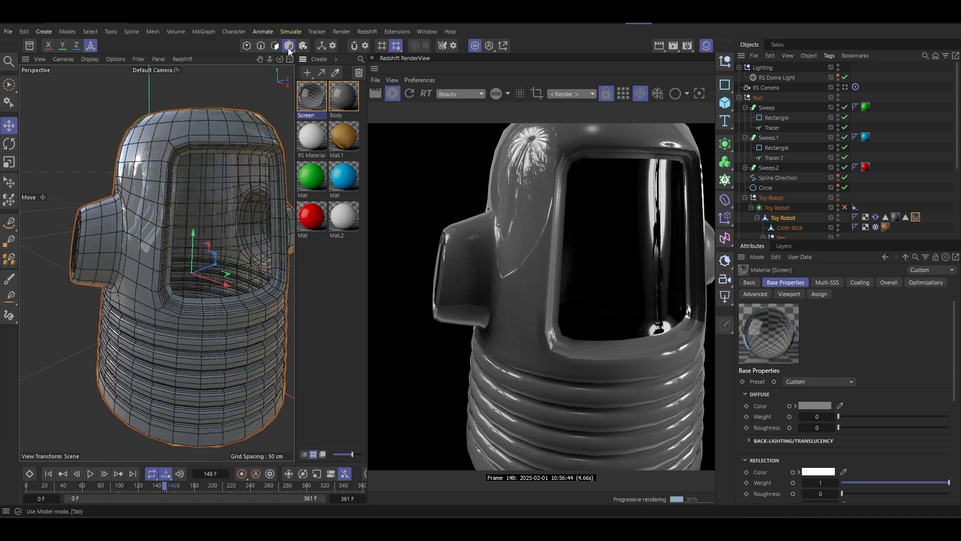
pyautogui.click(474, 46)
pyautogui.scroll(-4, 222, 242)
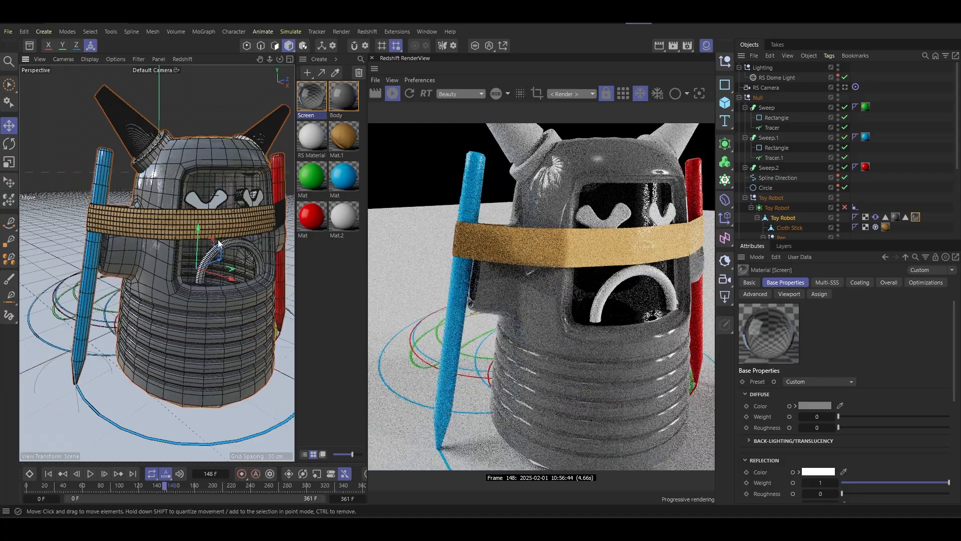
pyautogui.keyDown('alt'); pyautogui.moveTo(223, 236); pyautogui.dragTo(205, 248); pyautogui.keyUp('alt')
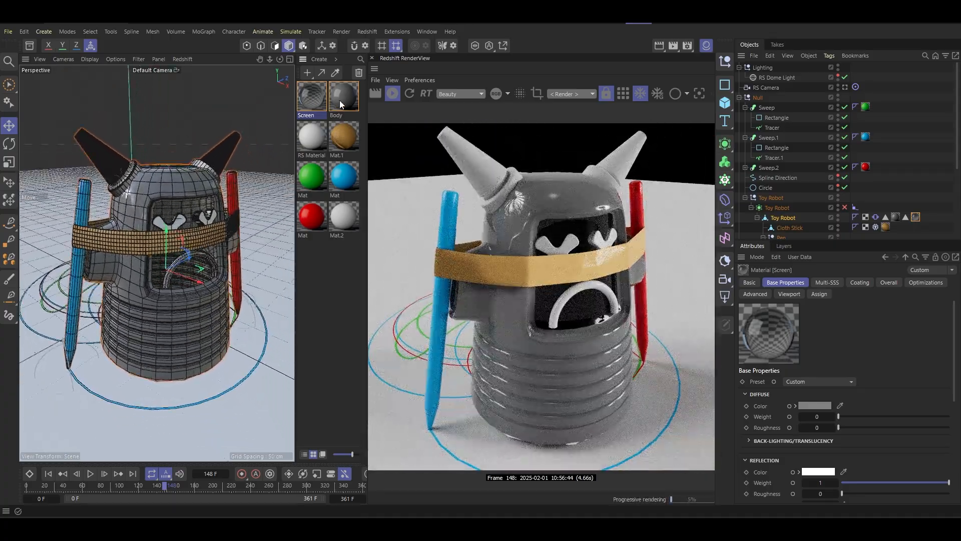
# - Open the Body material's node graph and space out the RS Material and Output nodes
pyautogui.doubleClick(343, 96)
pyautogui.moveTo(629, 90); pyautogui.dragTo(438, 108)
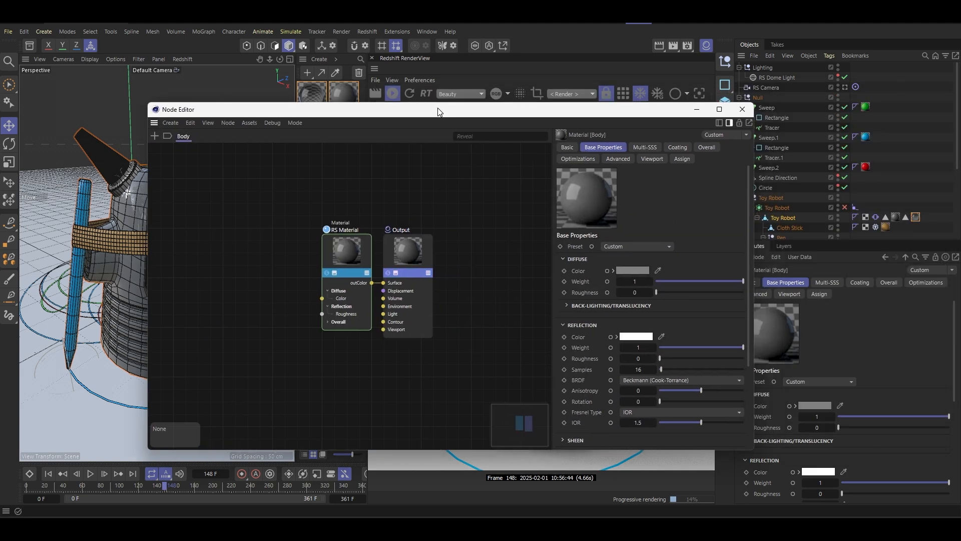
pyautogui.moveTo(299, 262); pyautogui.dragTo(375, 247, button='middle')
pyautogui.moveTo(405, 247); pyautogui.dragTo(326, 230)
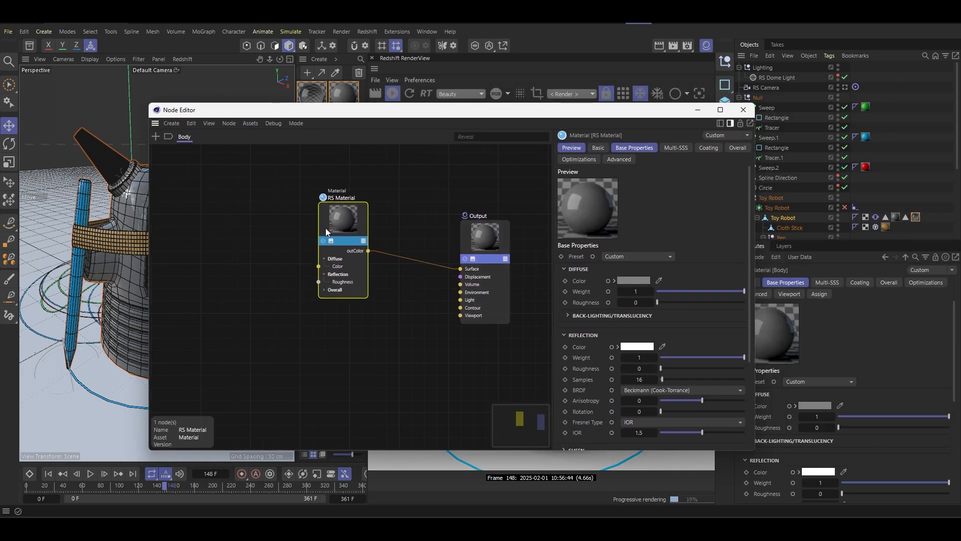
pyautogui.moveTo(365, 230); pyautogui.dragTo(324, 228, button='middle')
pyautogui.moveTo(325, 227); pyautogui.dragTo(345, 236)
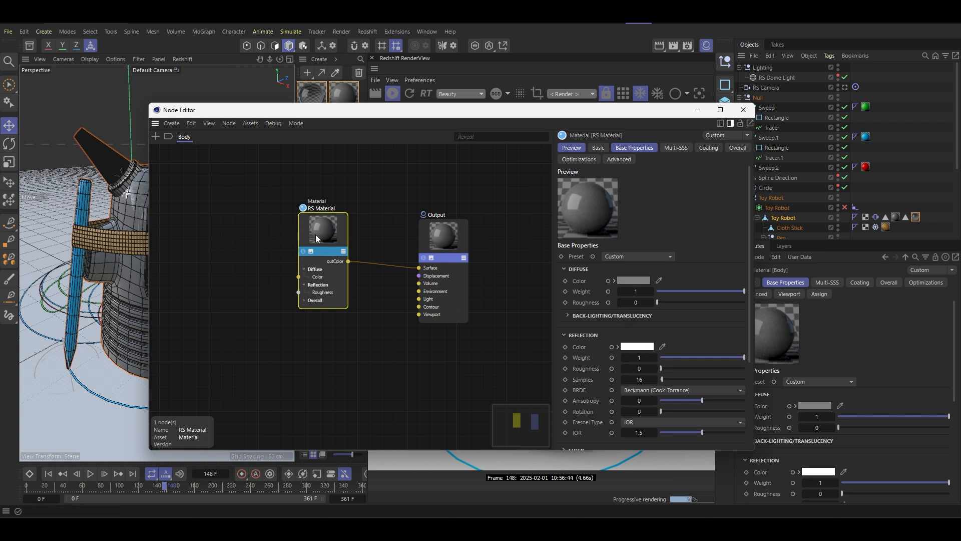
pyautogui.doubleClick(241, 249)
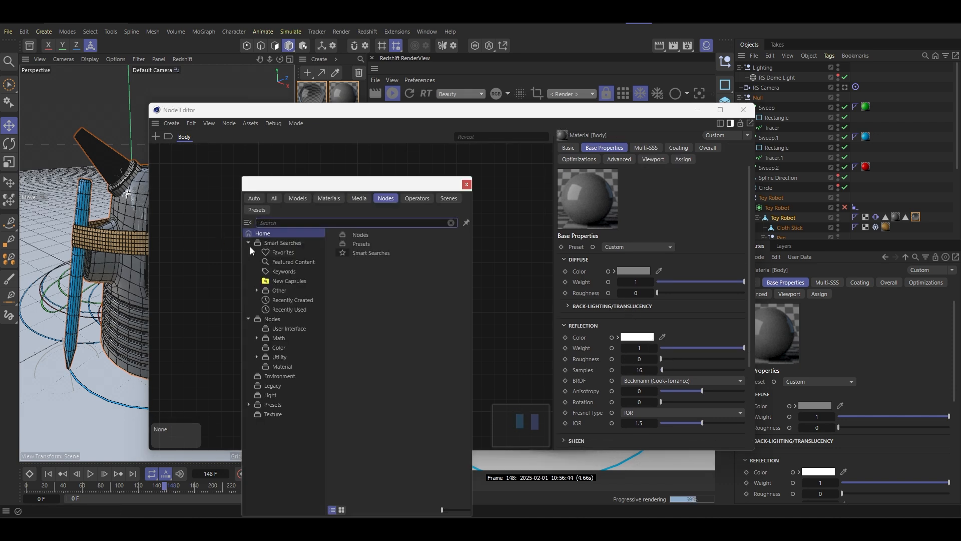
pyautogui.write('noise')
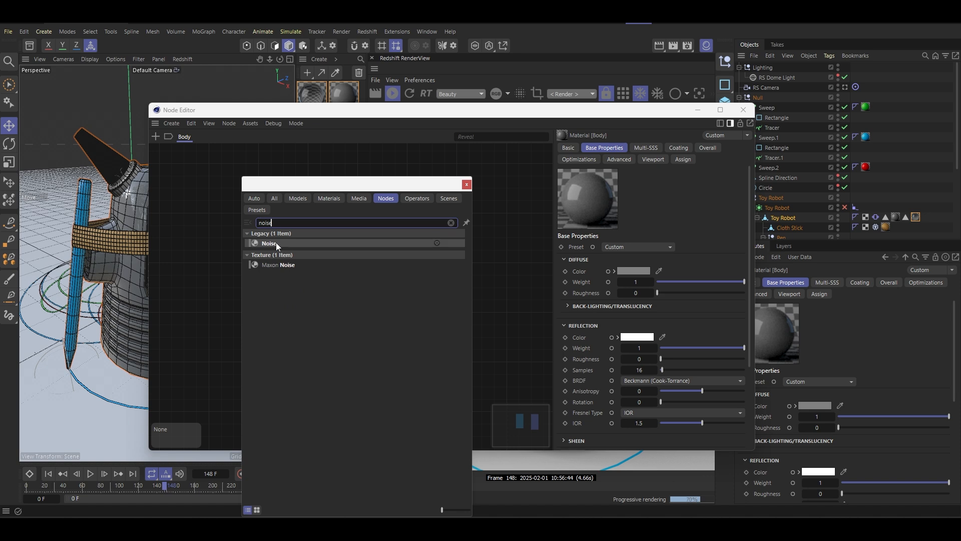
pyautogui.doubleClick(272, 265)
pyautogui.moveTo(241, 259); pyautogui.dragTo(205, 253)
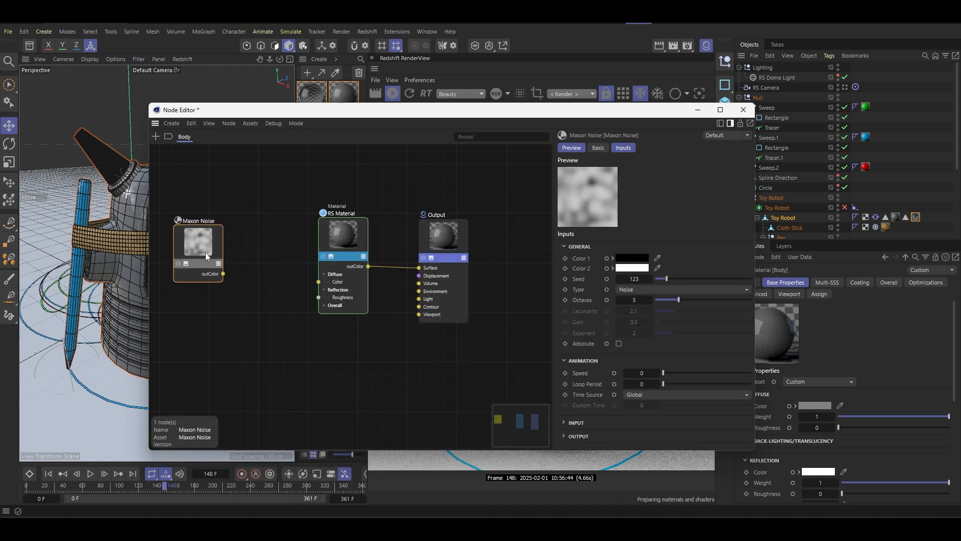
pyautogui.click(269, 240)
pyautogui.click(200, 248)
pyautogui.press('Delete')
# - Open the Asset Browser, search for "imperfec" and enlarge the result thumbnails
pyautogui.click(30, 46)
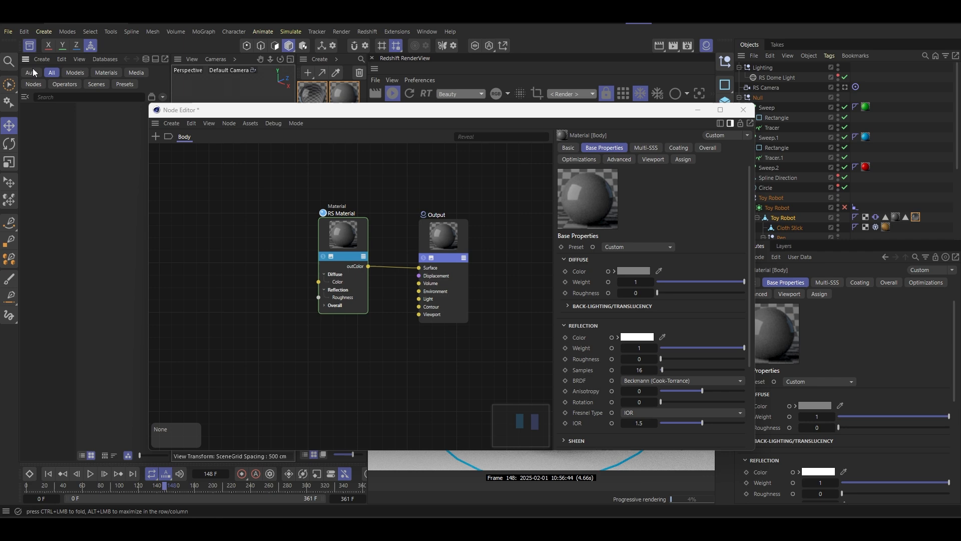
pyautogui.click(81, 99)
pyautogui.write('imp')
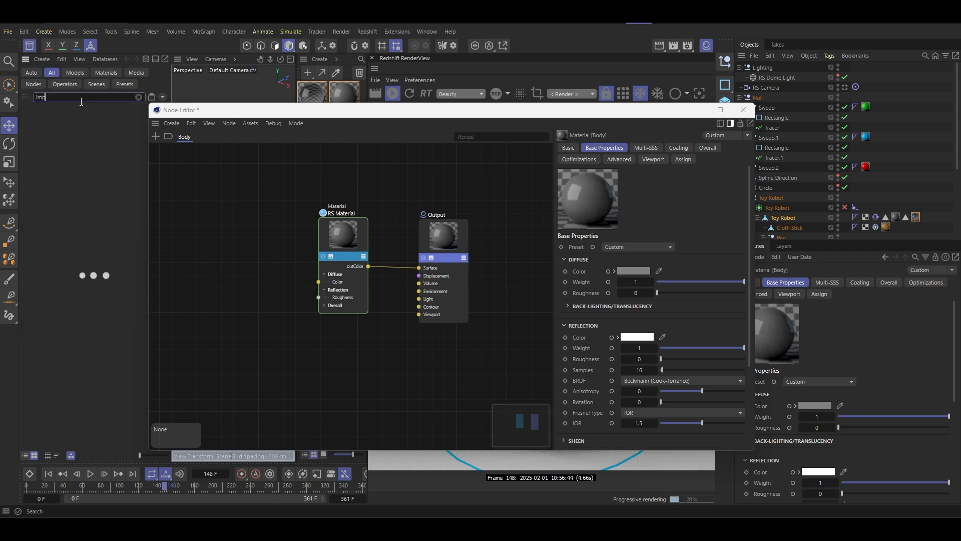
pyautogui.write('erfec')
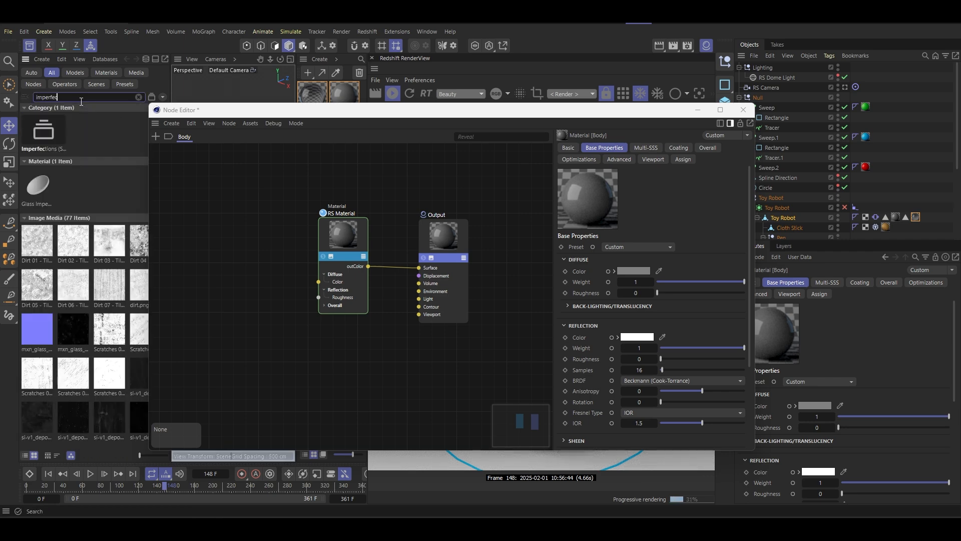
pyautogui.moveTo(141, 455); pyautogui.dragTo(154, 455)
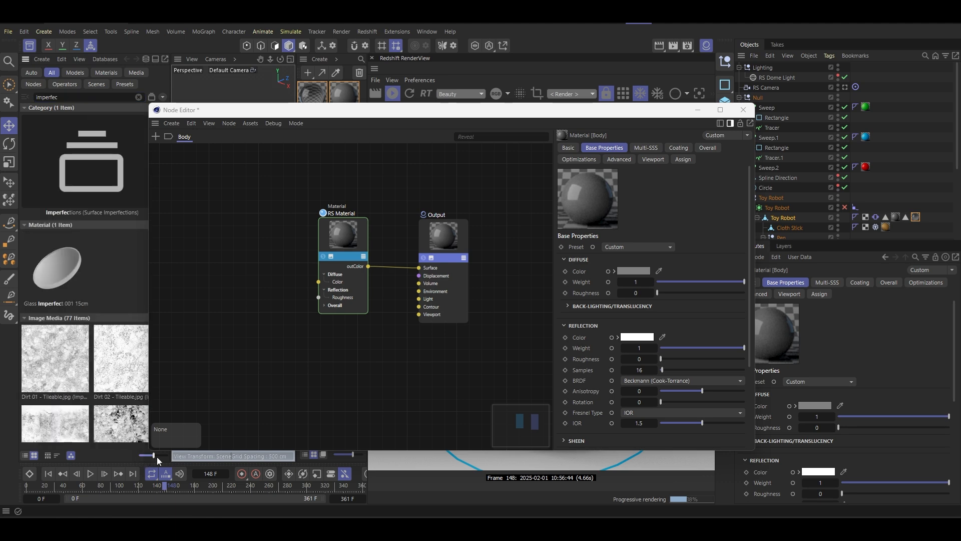
# - Add the Scratches 01 - Tileable.jpg image to the Body node graph as a texture node
pyautogui.moveTo(229, 111); pyautogui.dragTo(354, 108)
pyautogui.scroll(-10, 128, 303)
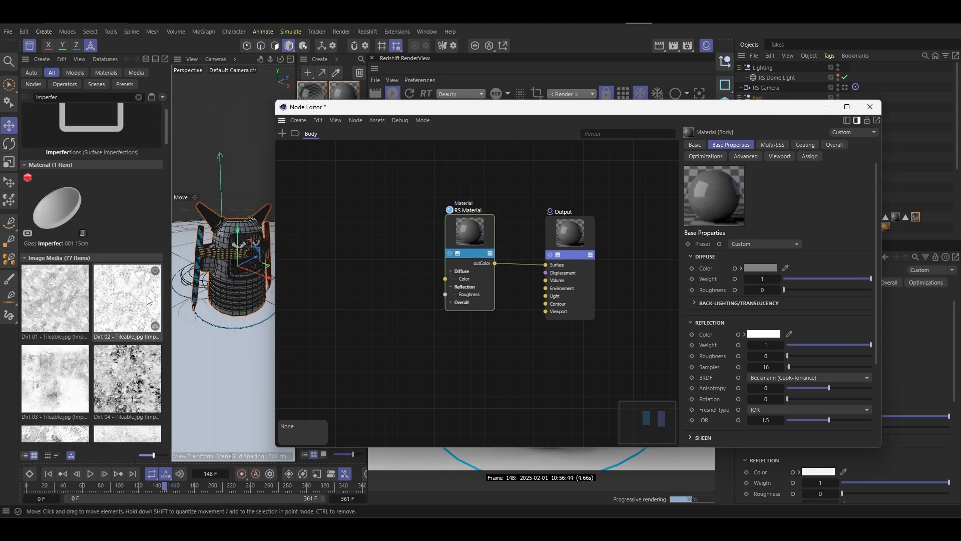
pyautogui.scroll(-2, 129, 303)
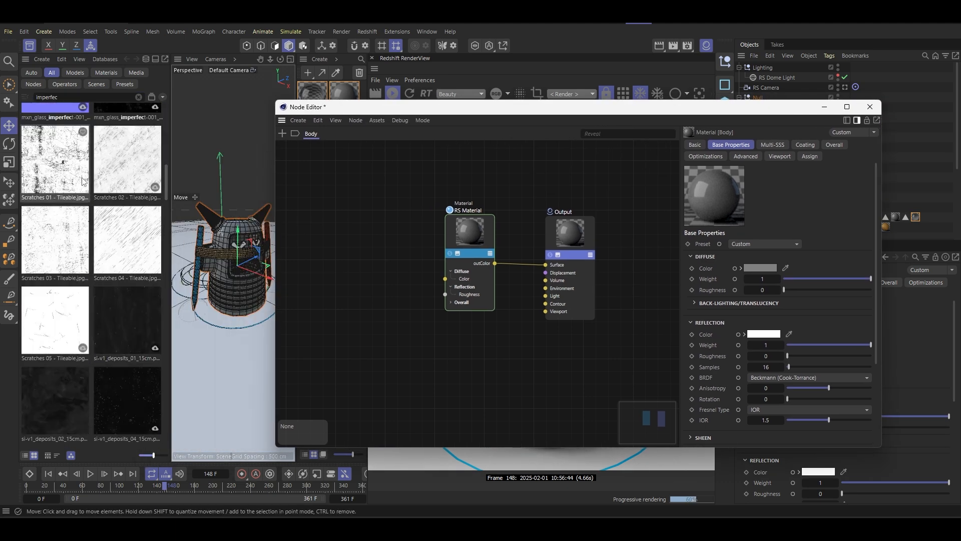
pyautogui.moveTo(58, 174); pyautogui.dragTo(318, 253)
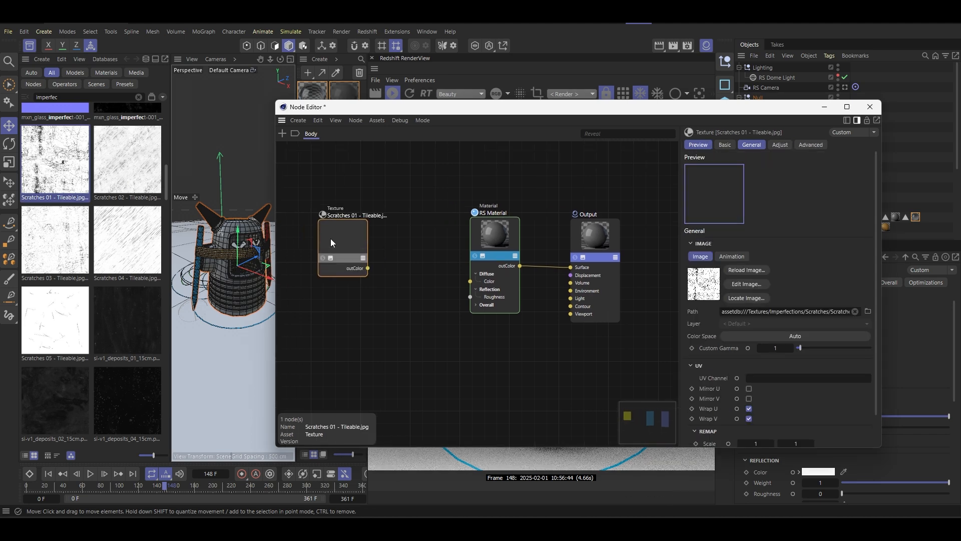
# - Add a Ramp node, feeding the scratches texture into its Alt Input and its color output into the RS Material's reflection roughness
pyautogui.doubleClick(407, 240)
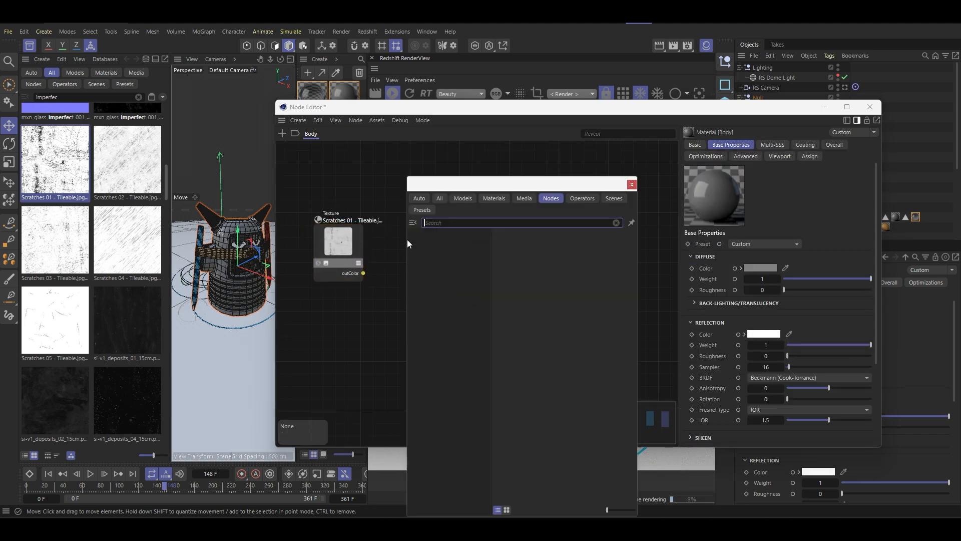
pyautogui.write('ramp')
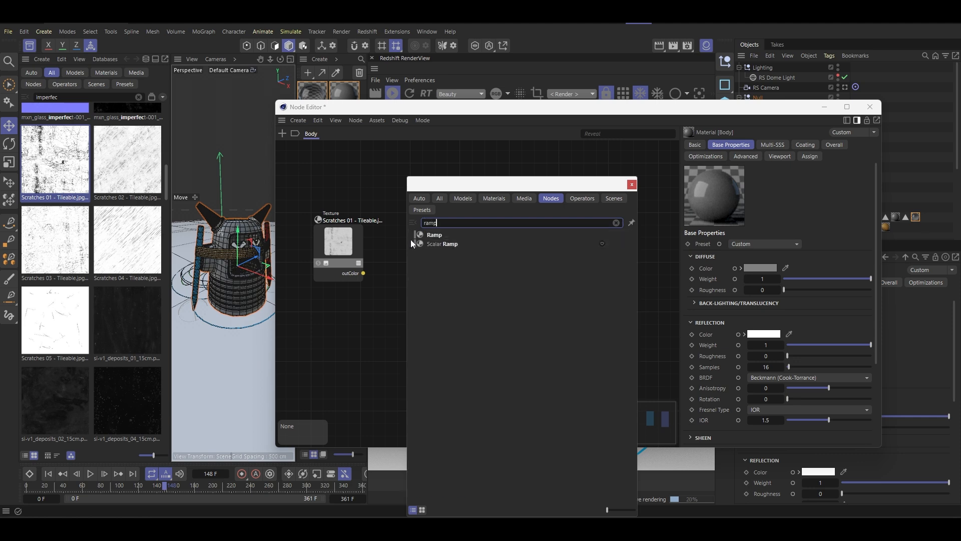
pyautogui.click(413, 235)
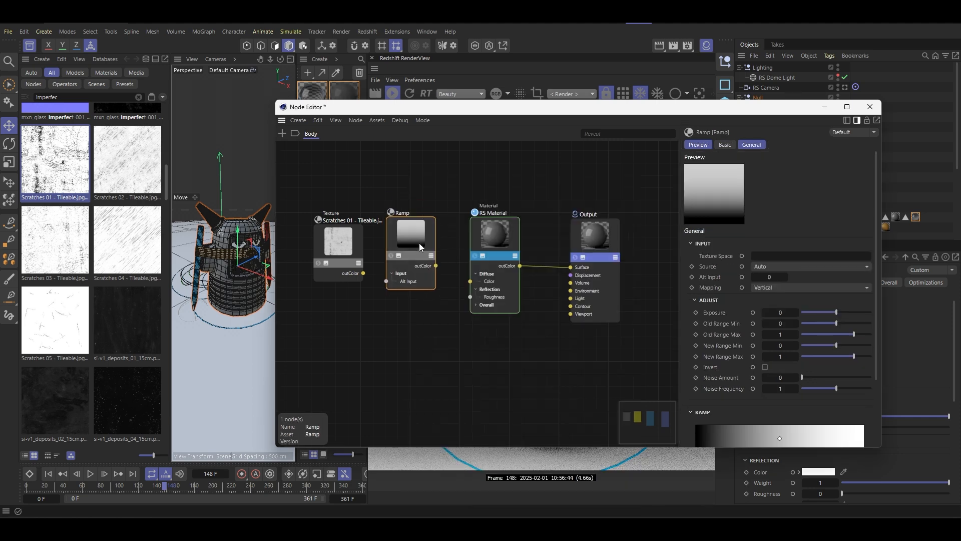
pyautogui.moveTo(386, 284); pyautogui.dragTo(385, 284)
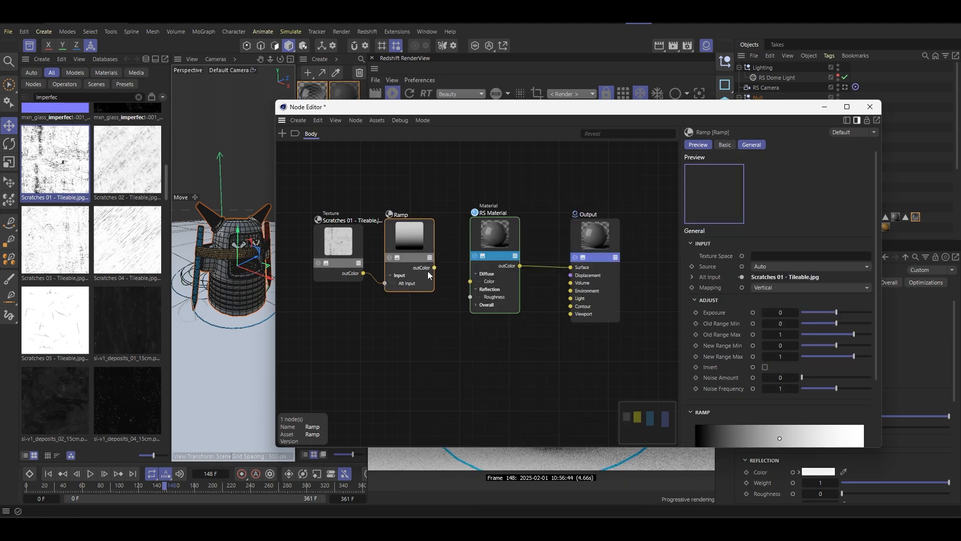
pyautogui.moveTo(471, 302); pyautogui.dragTo(473, 303)
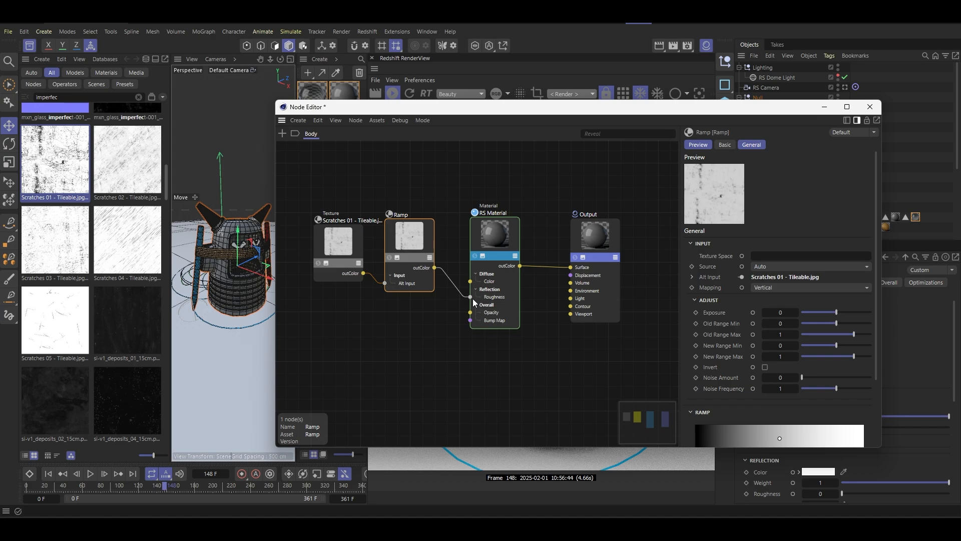
# - Frame the robot's head and solo the Ramp node to preview the scratches texture on the body
pyautogui.moveTo(381, 113); pyautogui.dragTo(502, 370)
pyautogui.scroll(4, 182, 224)
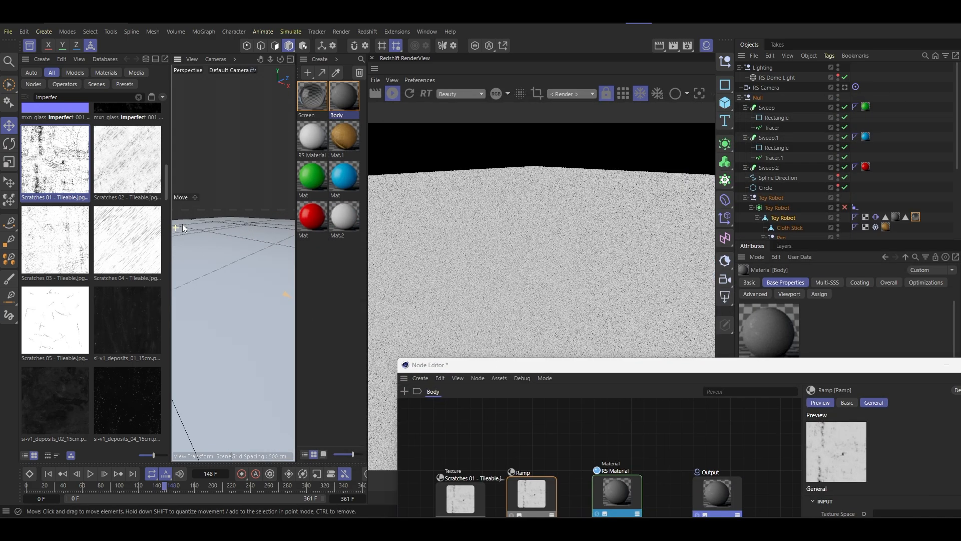
pyautogui.scroll(-4, 183, 224)
pyautogui.scroll(5, 184, 227)
pyautogui.scroll(-3, 186, 230)
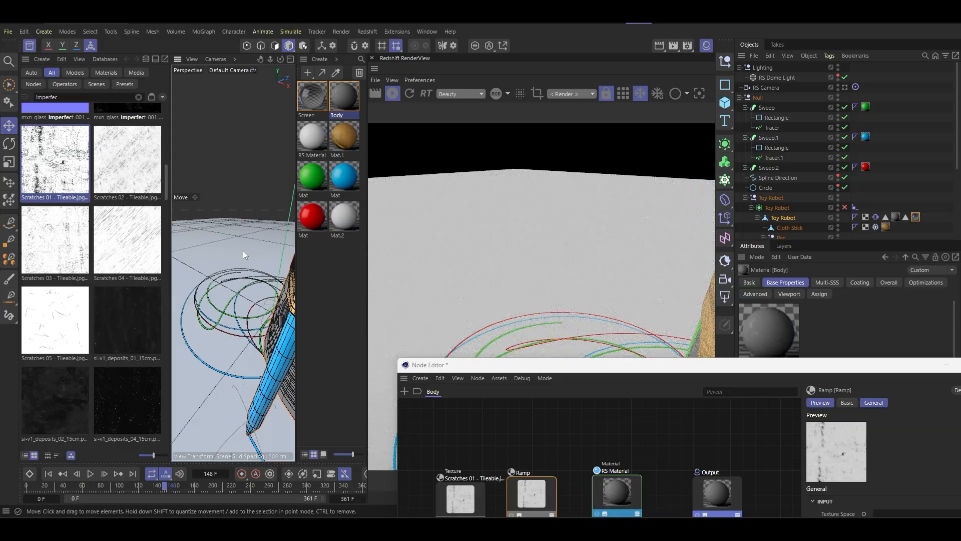
pyautogui.keyDown('alt'); pyautogui.moveTo(243, 251); pyautogui.dragTo(203, 244, button='middle'); pyautogui.keyUp('alt')
pyautogui.keyDown('alt'); pyautogui.moveTo(203, 244); pyautogui.dragTo(333, 293); pyautogui.keyUp('alt')
pyautogui.moveTo(501, 364); pyautogui.dragTo(507, 230)
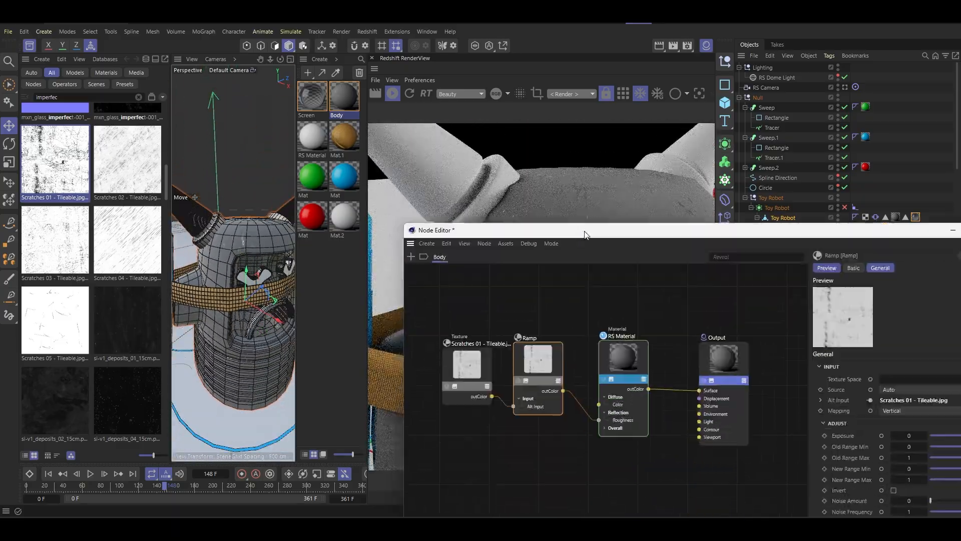
pyautogui.click(519, 380)
# - Close the Asset Browser and move the Node Editor clear of the robot in the render view
pyautogui.click(29, 46)
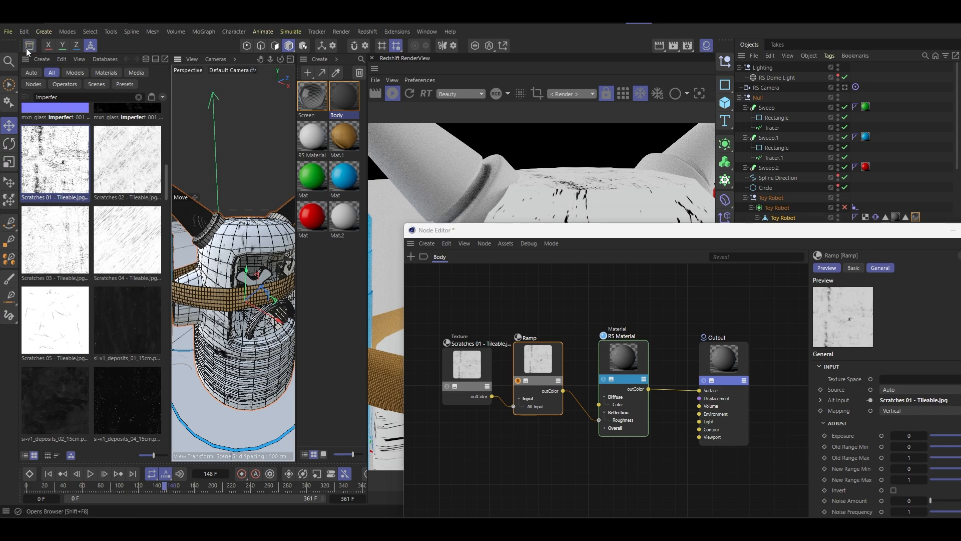
pyautogui.scroll(-2, 142, 230)
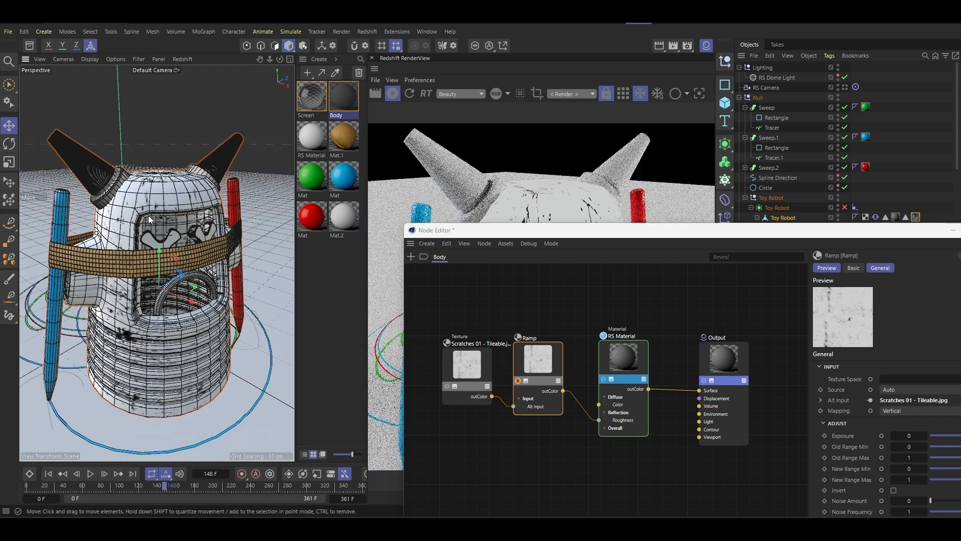
pyautogui.moveTo(511, 238); pyautogui.dragTo(250, 141)
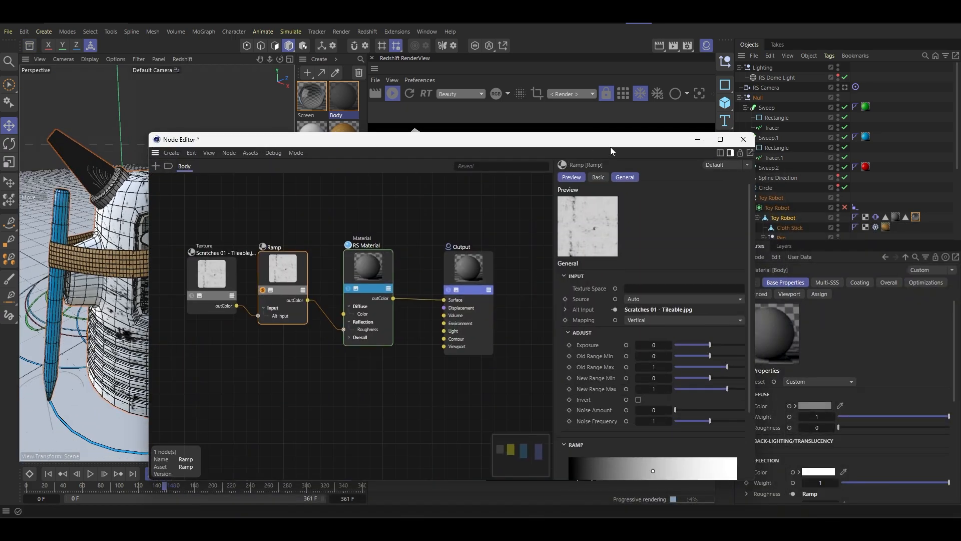
pyautogui.moveTo(610, 141); pyautogui.dragTo(300, 32)
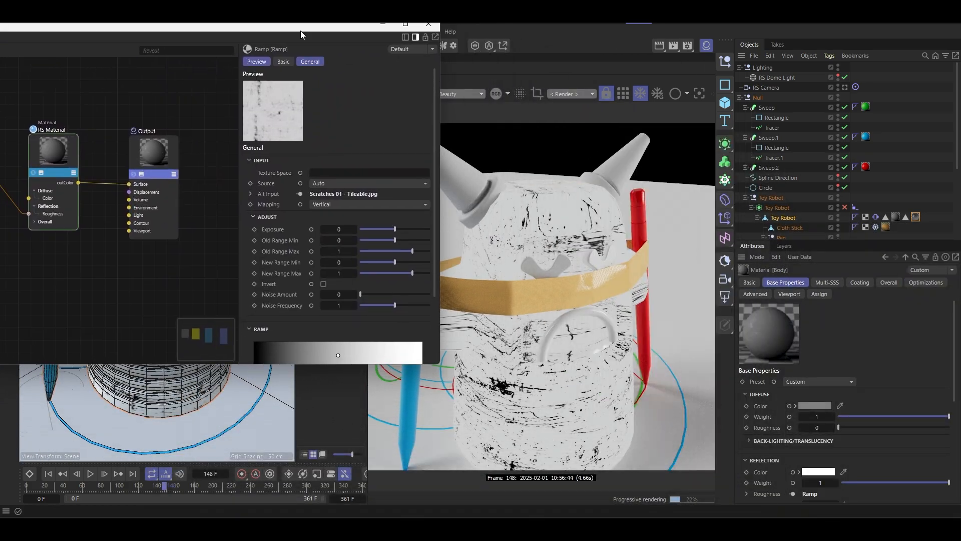
# - Set the Toy Robot's Body material tag to Cubic projection with Length U and Length V at 50 %
pyautogui.click(895, 216)
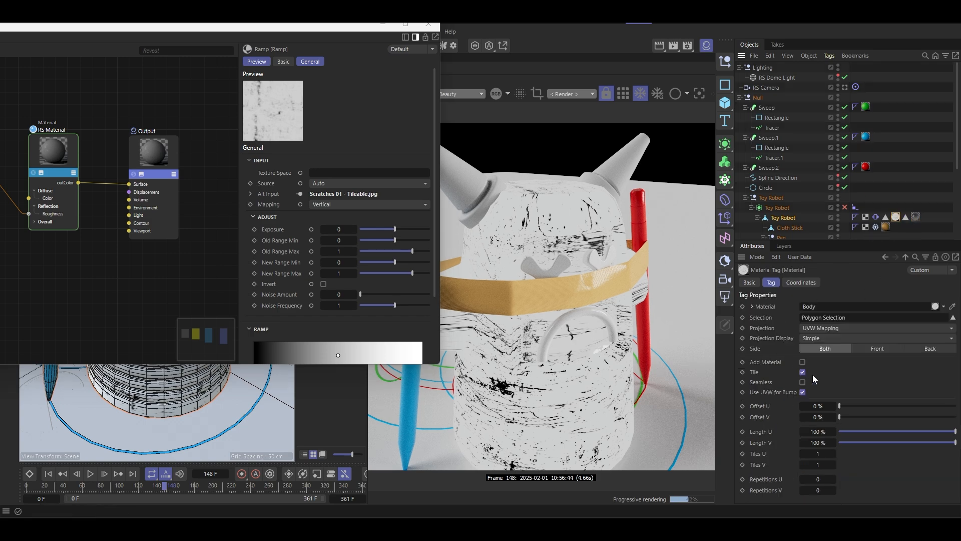
pyautogui.click(828, 330)
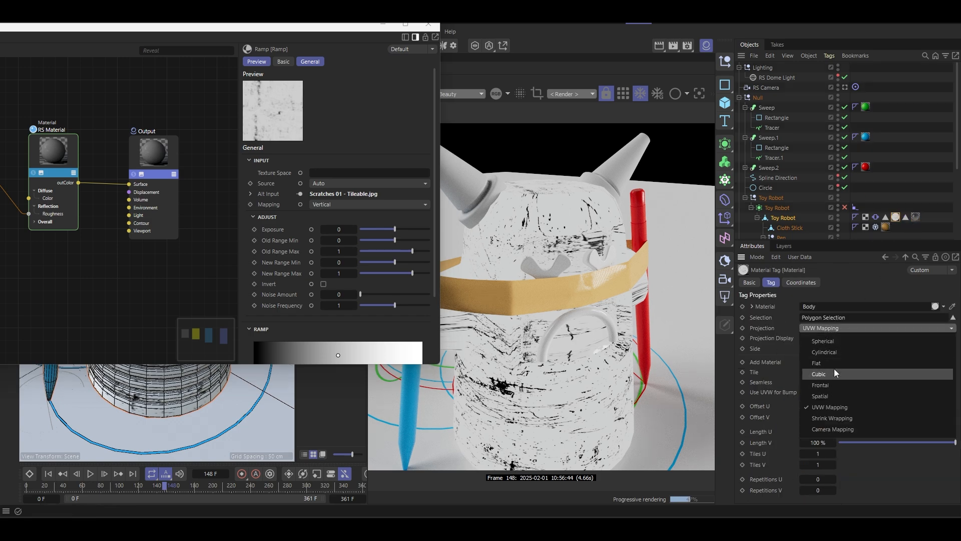
pyautogui.click(834, 368)
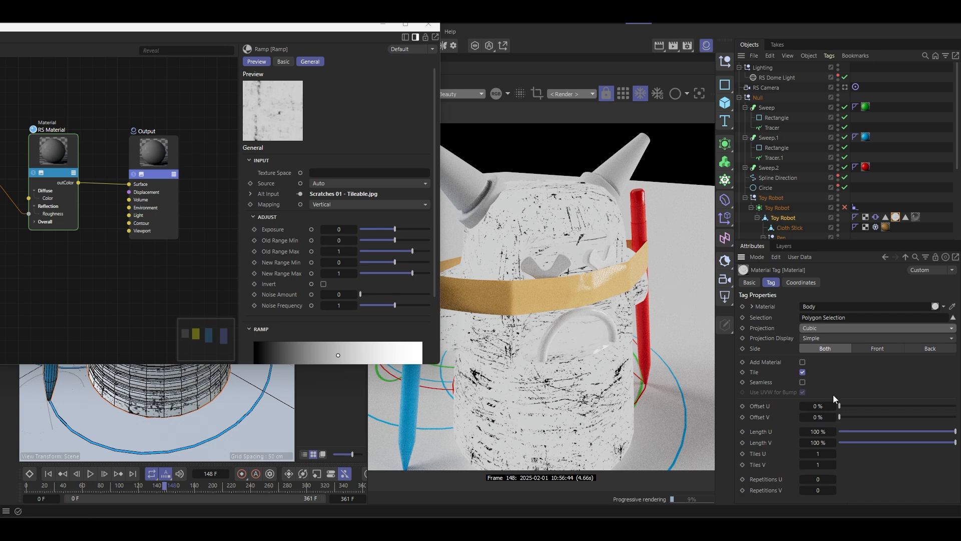
pyautogui.click(819, 431)
pyautogui.write('50')
pyautogui.press('Tab')
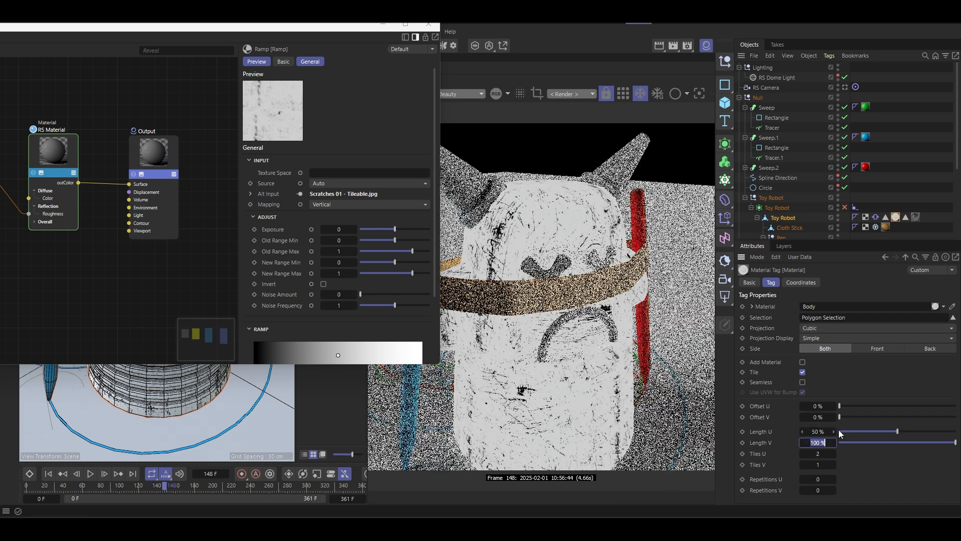
pyautogui.write('50')
pyautogui.press('Return')
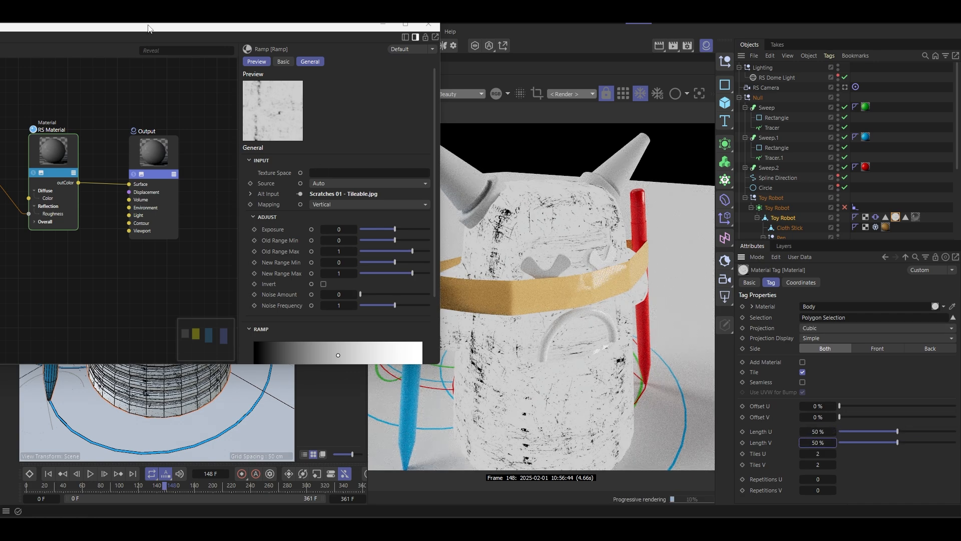
# - Raise the Ramp's contrast by moving its black knot inward to about a third and its white knot to about 89 %
pyautogui.moveTo(152, 28); pyautogui.dragTo(354, 80)
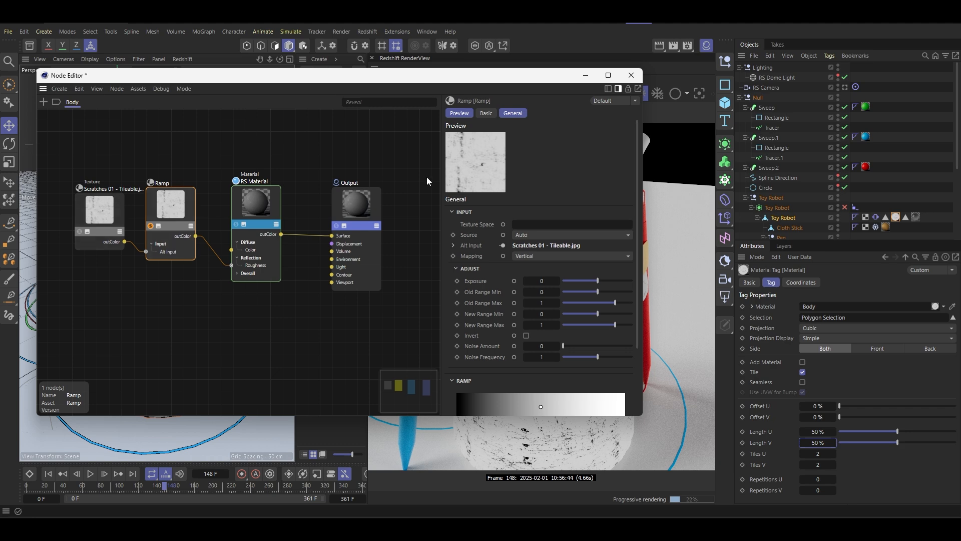
pyautogui.moveTo(549, 80); pyautogui.dragTo(439, 67)
pyautogui.scroll(-3, 409, 260)
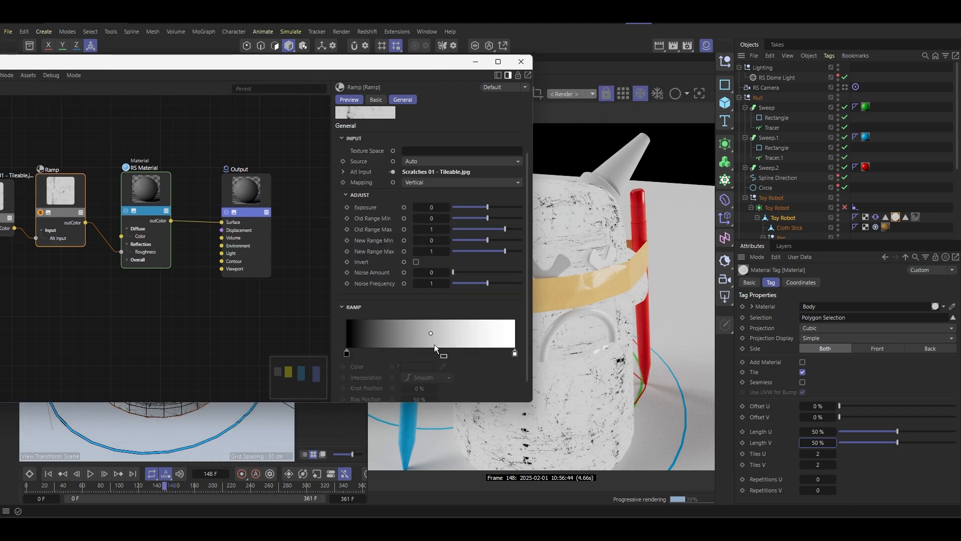
pyautogui.moveTo(347, 353); pyautogui.dragTo(383, 353)
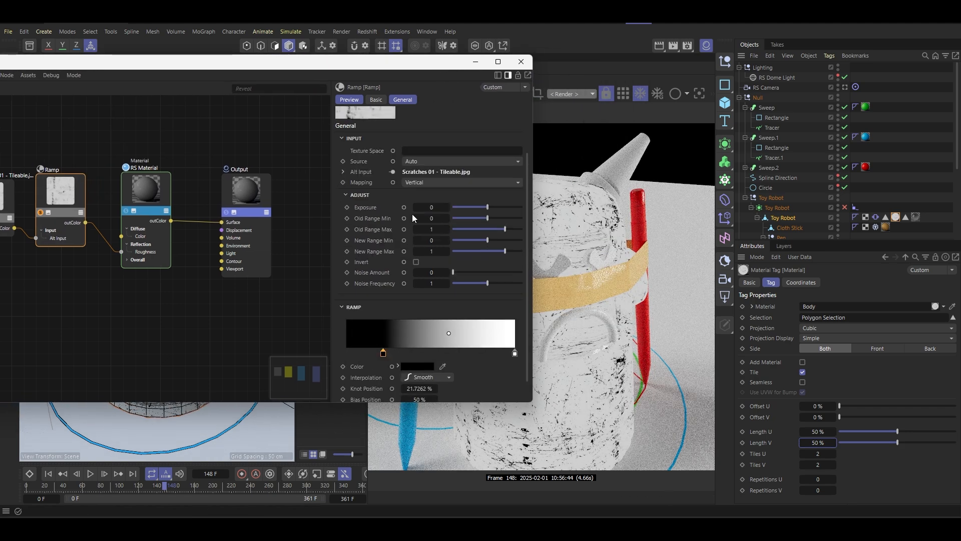
pyautogui.moveTo(515, 353); pyautogui.dragTo(465, 354)
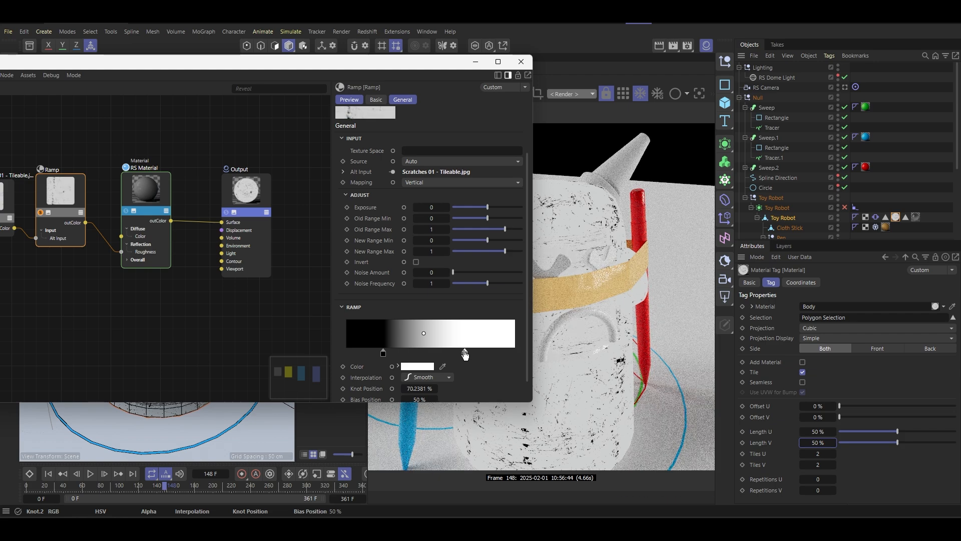
pyautogui.hotkey('ctrl', 'z')
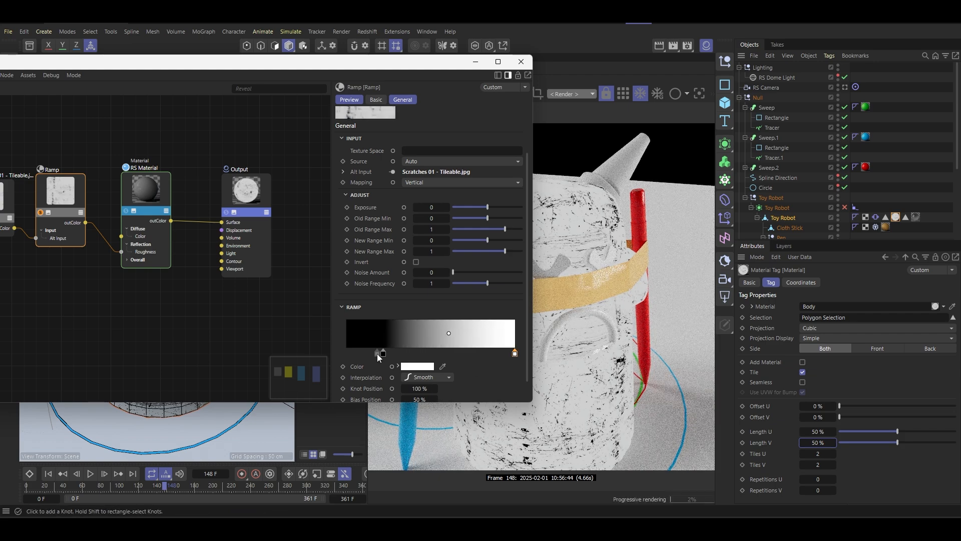
pyautogui.moveTo(380, 354); pyautogui.dragTo(400, 354)
pyautogui.moveTo(514, 353); pyautogui.dragTo(497, 353)
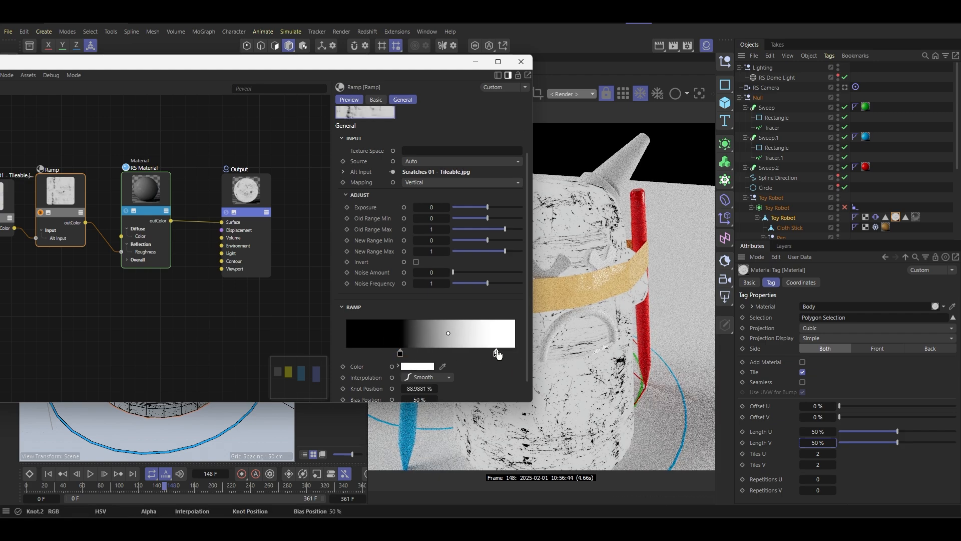
# - Turn off the Ramp node's solo and enable the Toy Robot's Subdivision Surface
pyautogui.moveTo(432, 65); pyautogui.dragTo(551, 110)
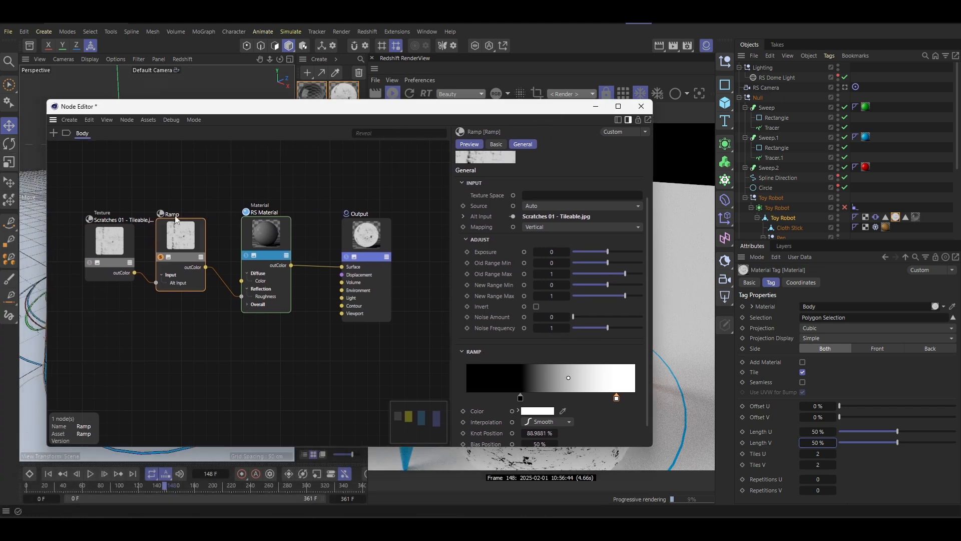
pyautogui.moveTo(482, 111); pyautogui.dragTo(251, 118)
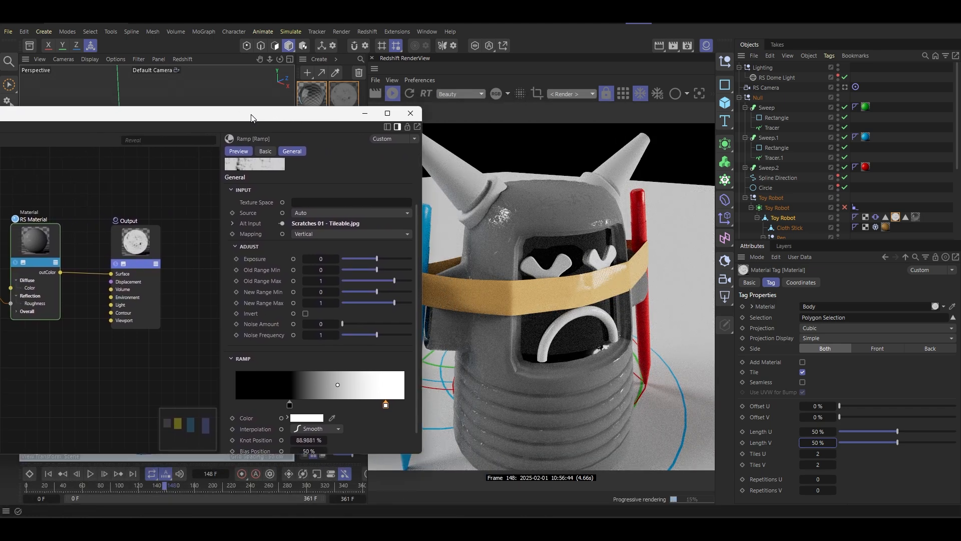
pyautogui.click(845, 207)
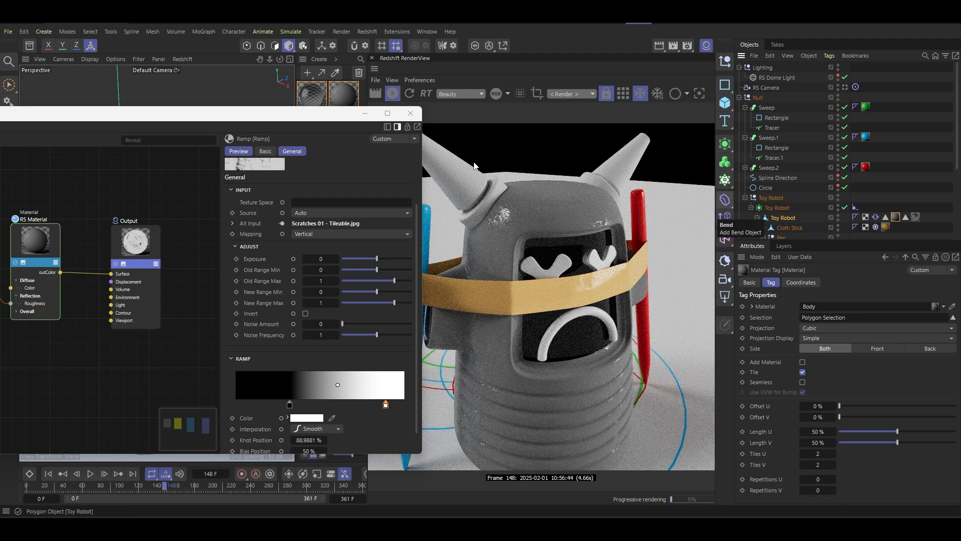
# - Set the Body RS Material's diffuse color to near white and check the scratches on the robot up close and from afar
pyautogui.moveTo(334, 111); pyautogui.dragTo(361, 290)
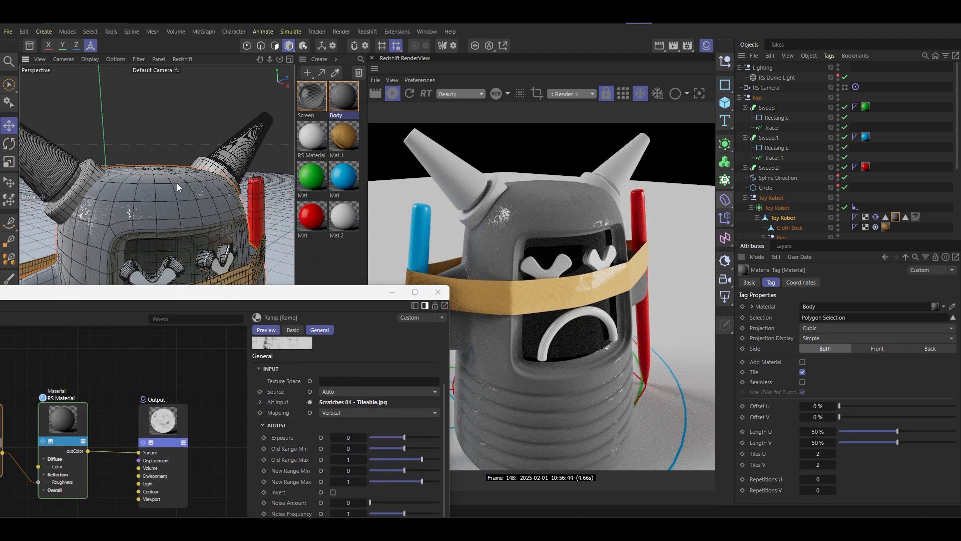
pyautogui.scroll(5, 188, 199)
pyautogui.keyDown('alt'); pyautogui.moveTo(194, 204); pyautogui.dragTo(277, 271); pyautogui.keyUp('alt')
pyautogui.moveTo(317, 296); pyautogui.dragTo(419, 162)
pyautogui.click(164, 287)
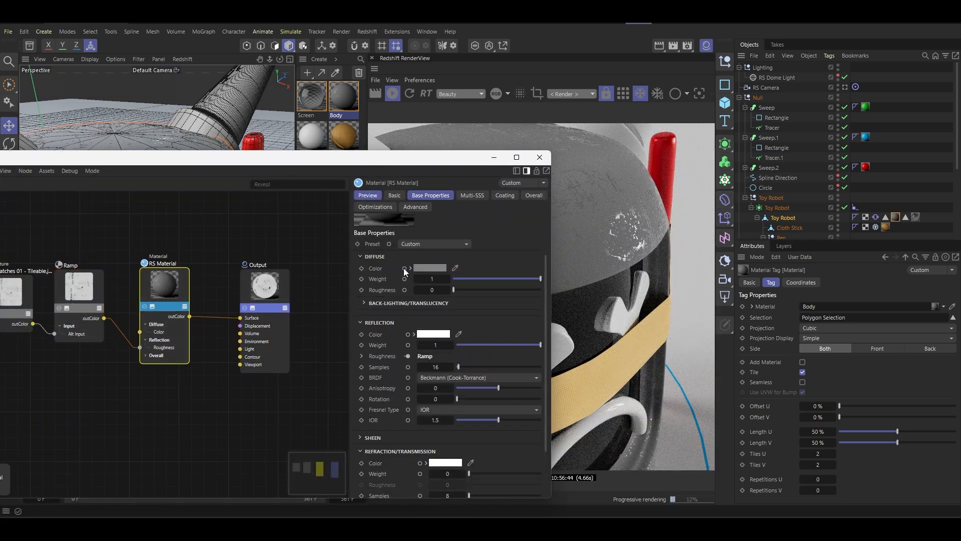
pyautogui.click(434, 267)
pyautogui.moveTo(331, 327); pyautogui.dragTo(332, 331)
pyautogui.moveTo(455, 165); pyautogui.dragTo(331, 330)
pyautogui.scroll(-3, 202, 197)
pyautogui.moveTo(203, 197)
pyautogui.keyDown('alt'); pyautogui.mouseDown()
pyautogui.moveTo(208, 167)
pyautogui.moveTo(202, 179)
pyautogui.moveTo(139, 186)
pyautogui.moveTo(215, 187)
pyautogui.mouseUp(); pyautogui.keyUp('alt')
pyautogui.scroll(-5, 202, 180)
# - Duplicate the RS Material node below the original and open the copy's material presets
pyautogui.moveTo(177, 335); pyautogui.dragTo(375, 118)
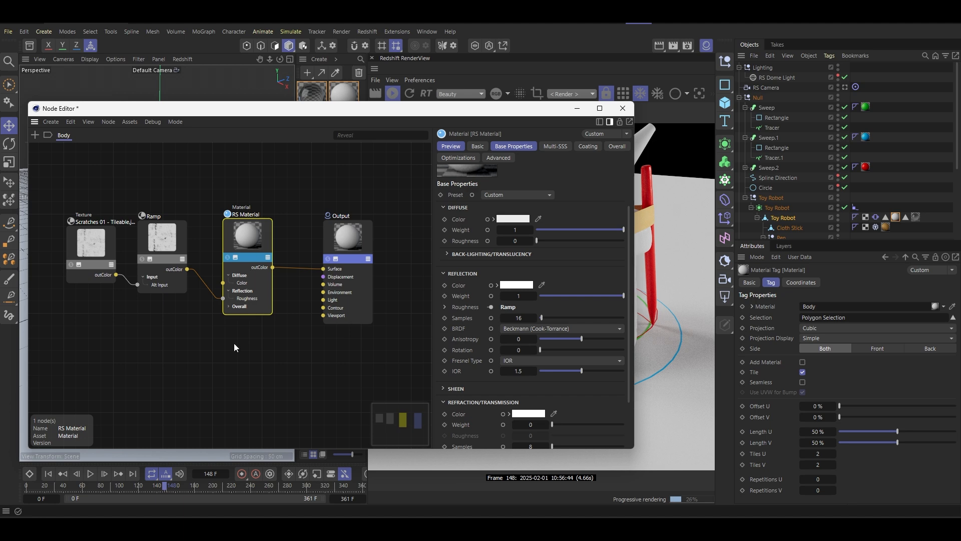
pyautogui.keyDown('ctrl'); pyautogui.moveTo(248, 235); pyautogui.dragTo(238, 358); pyautogui.keyUp('ctrl')
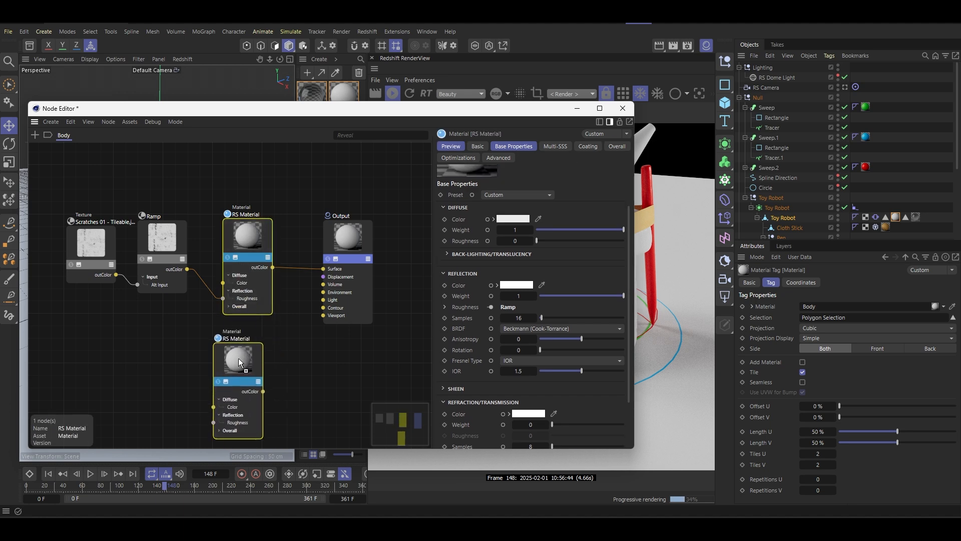
pyautogui.click(515, 197)
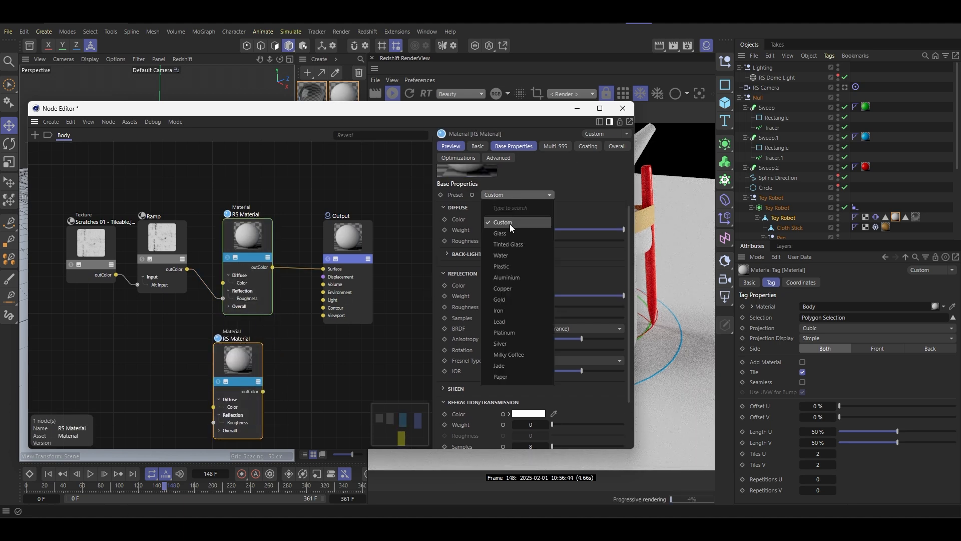
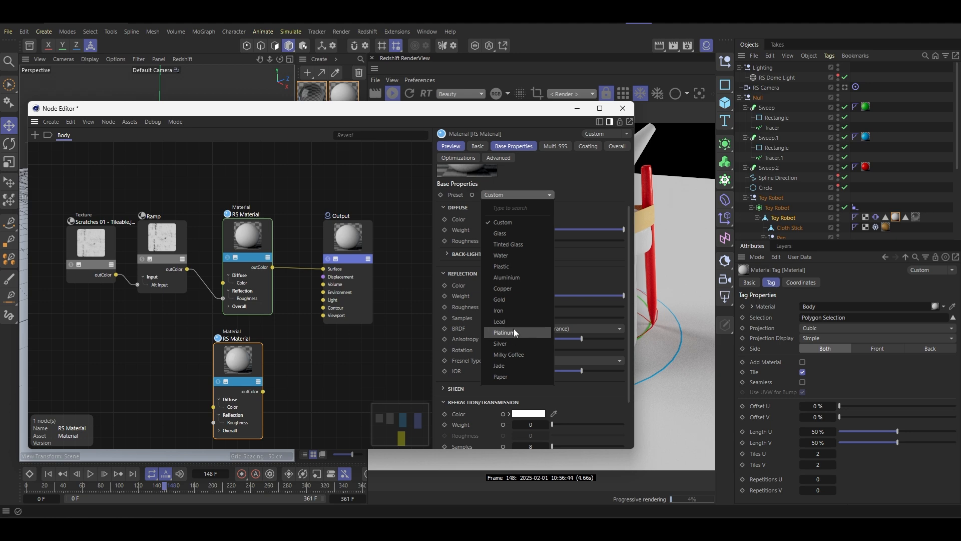
# - Apply the Silver preset to the copied RS Material, align it below the original, and move the Output node farther away
pyautogui.click(510, 342)
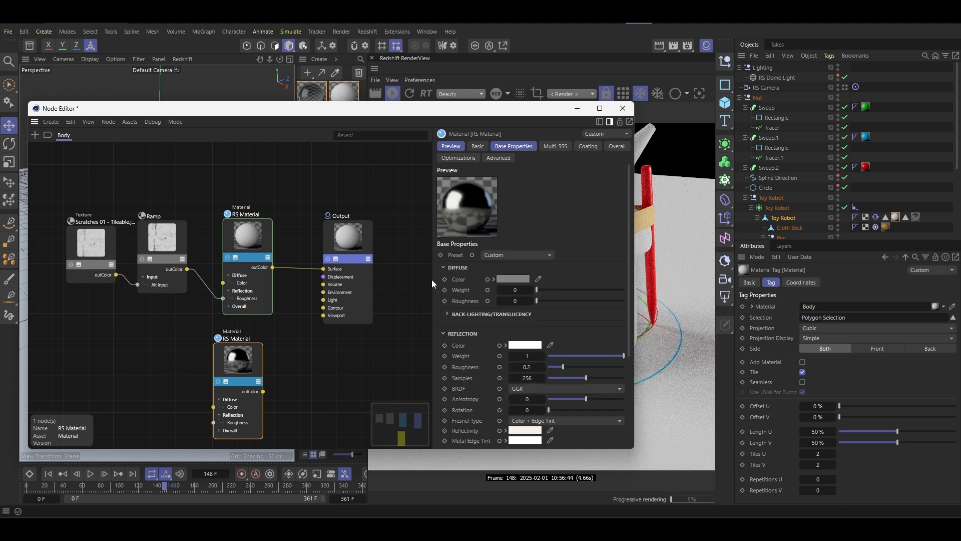
pyautogui.moveTo(253, 359); pyautogui.dragTo(263, 362)
pyautogui.moveTo(350, 251); pyautogui.dragTo(379, 278)
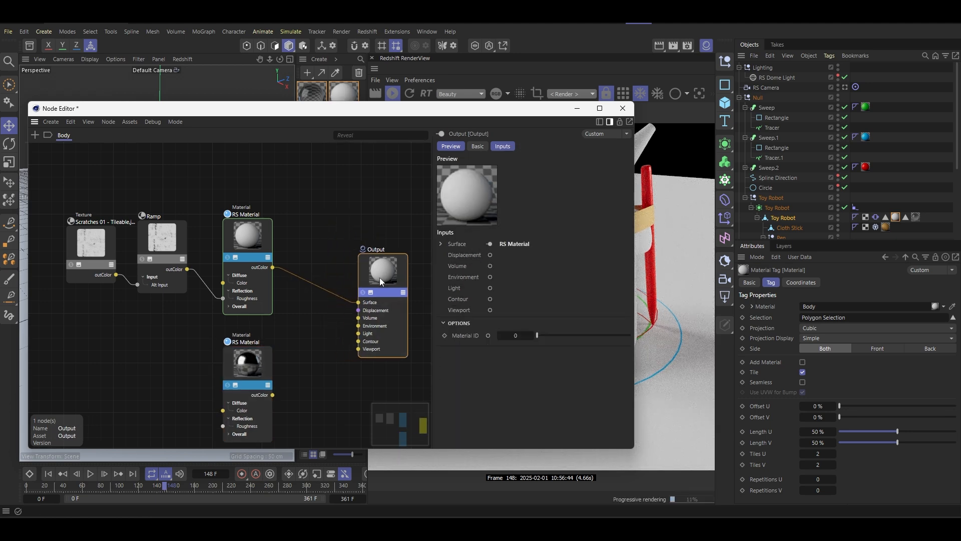
# - Insert a Material Blender node between the original RS Material and the Output
pyautogui.doubleClick(311, 318)
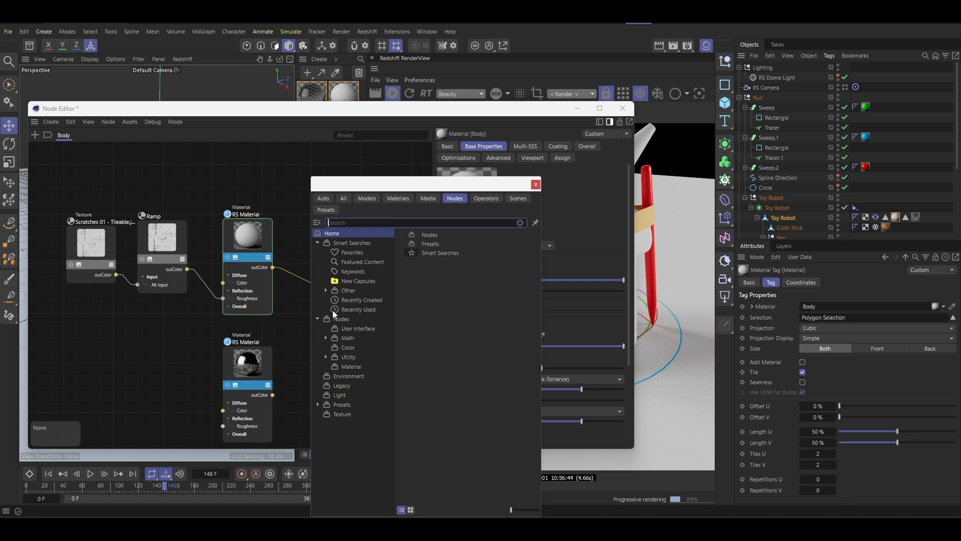
pyautogui.write('blen')
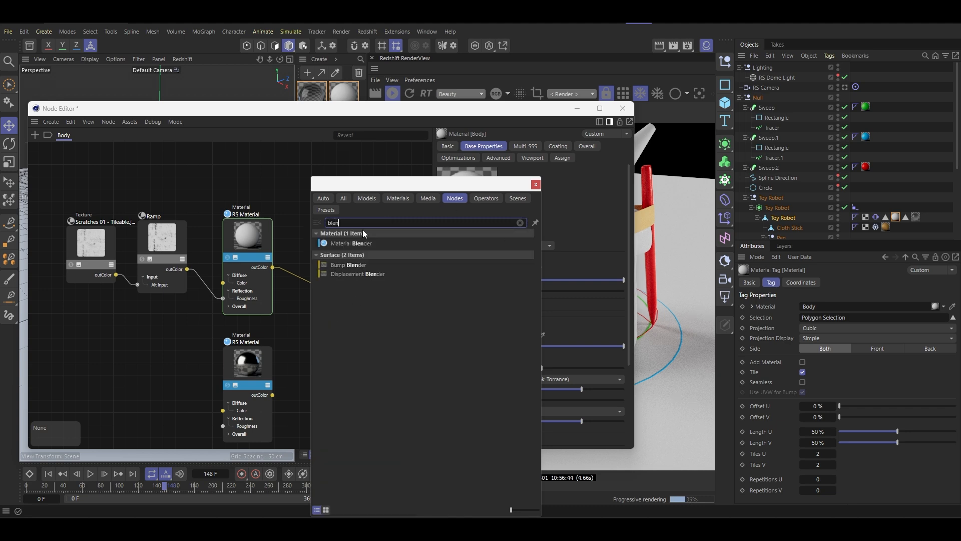
pyautogui.doubleClick(352, 243)
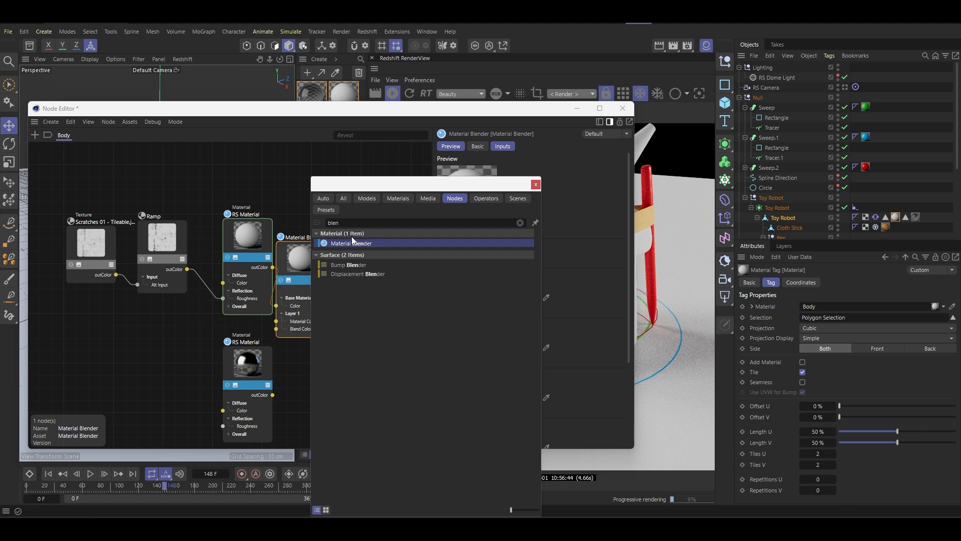
# - Add a Curvature node beside the silver RS Material and close the asset search
pyautogui.click(342, 224)
pyautogui.write('curva')
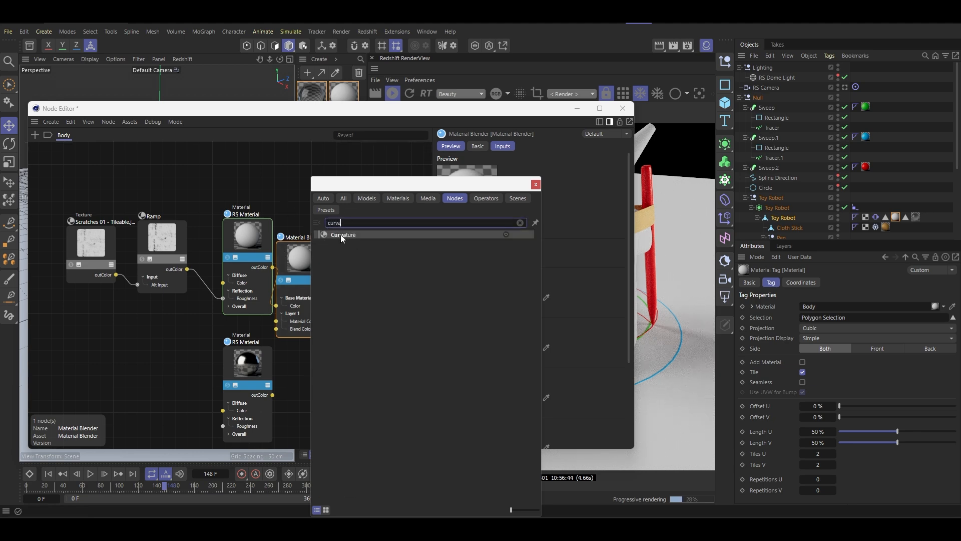
pyautogui.moveTo(342, 235); pyautogui.dragTo(155, 368)
pyautogui.scroll(-2, 187, 331)
pyautogui.click(536, 184)
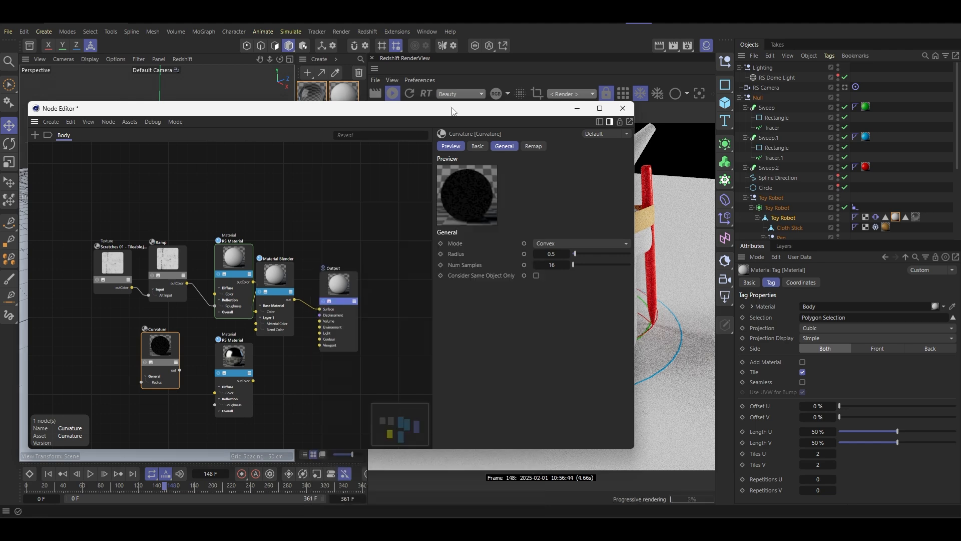
# - Dock the Node Editor beneath the viewport and render view, adjust its height, and frame the robot's face up close
pyautogui.moveTo(449, 112); pyautogui.dragTo(669, 47)
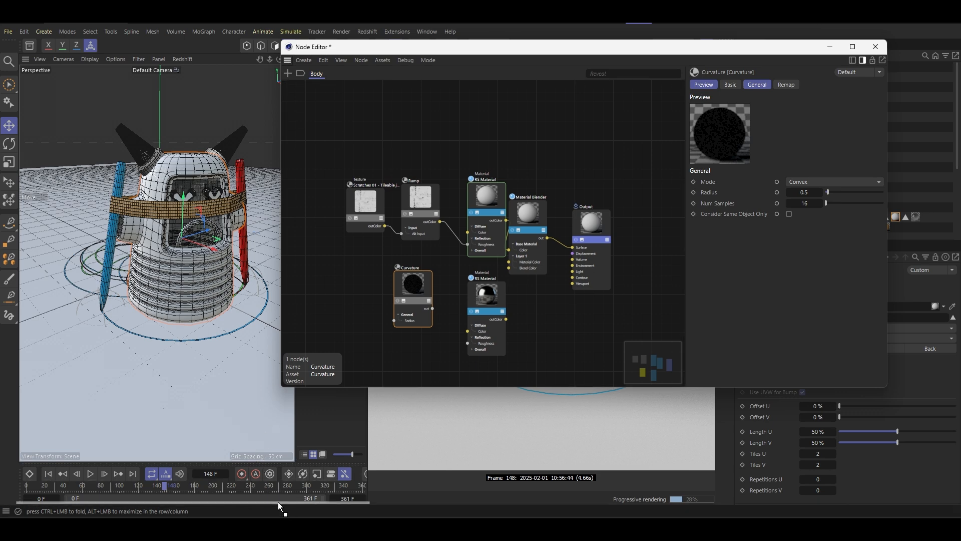
pyautogui.moveTo(278, 505); pyautogui.dragTo(276, 504)
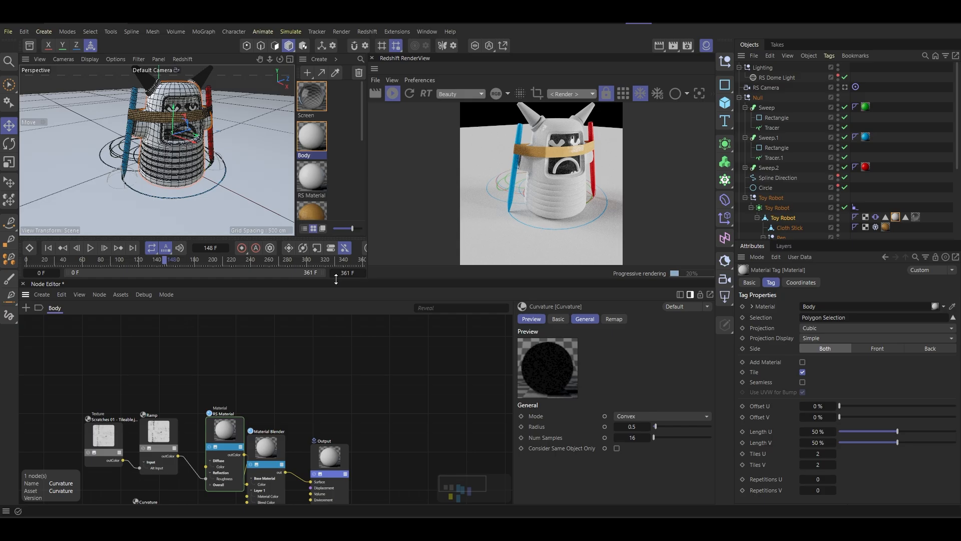
pyautogui.moveTo(336, 280); pyautogui.dragTo(336, 358)
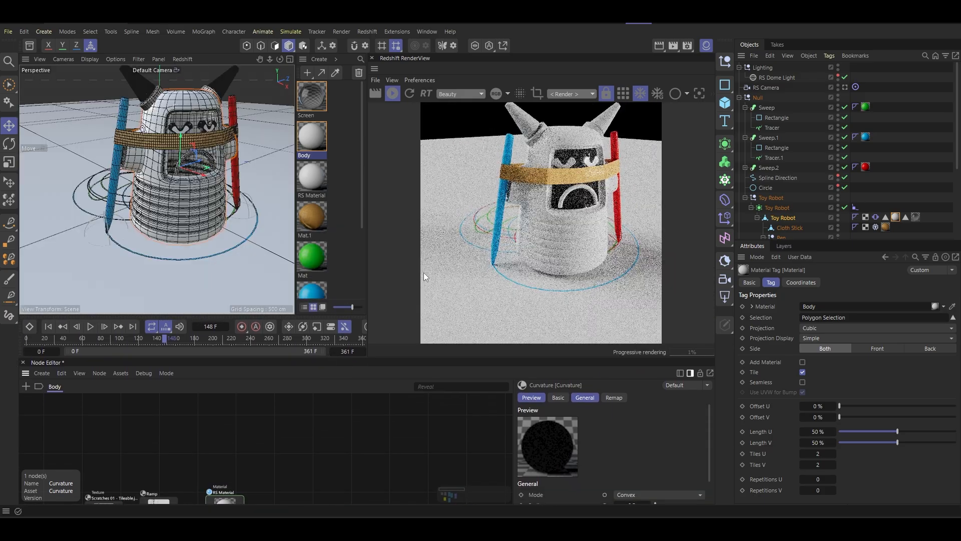
pyautogui.scroll(8, 190, 215)
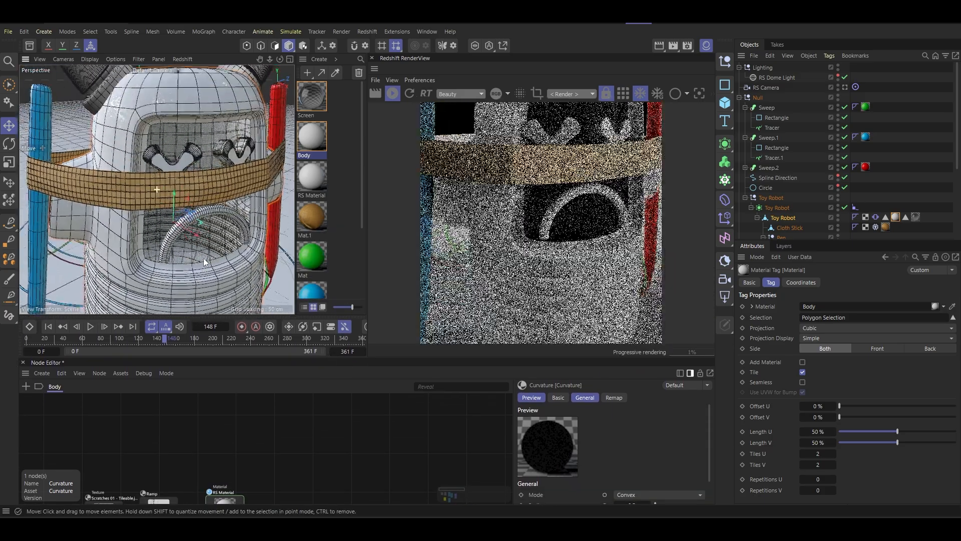
pyautogui.scroll(-4, 173, 194)
pyautogui.scroll(5, 176, 179)
pyautogui.scroll(-3, 175, 188)
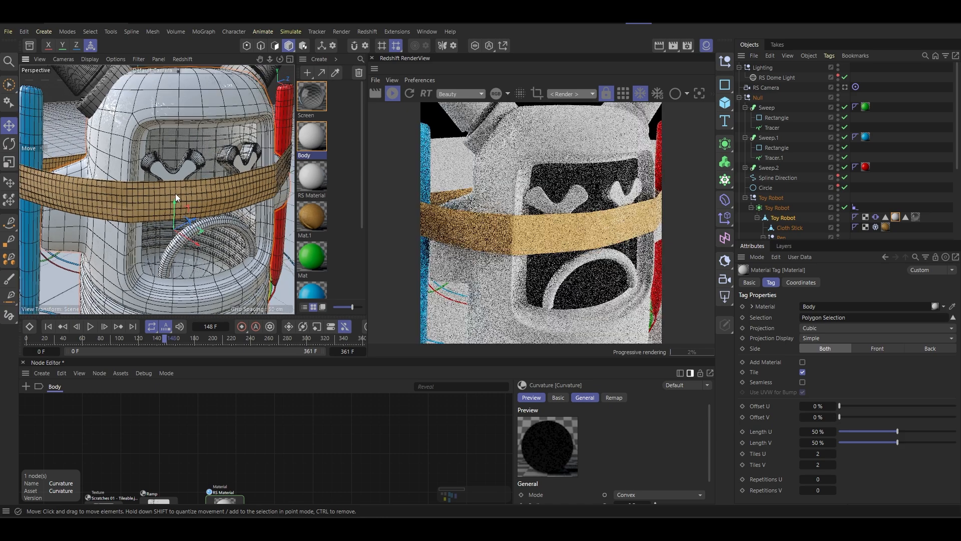
pyautogui.keyDown('alt'); pyautogui.moveTo(175, 193); pyautogui.dragTo(169, 182, button='middle'); pyautogui.keyUp('alt')
# - Move the Curvature node between the silver RS Material and the Output, and connect the silver material to the Material Blender's Layer 1 Material Color
pyautogui.keyDown('alt'); pyautogui.moveTo(184, 449); pyautogui.dragTo(253, 393, button='middle'); pyautogui.keyUp('alt')
pyautogui.keyDown('alt'); pyautogui.moveTo(280, 467); pyautogui.dragTo(237, 391, button='middle'); pyautogui.keyUp('alt')
pyautogui.scroll(-2, 289, 448)
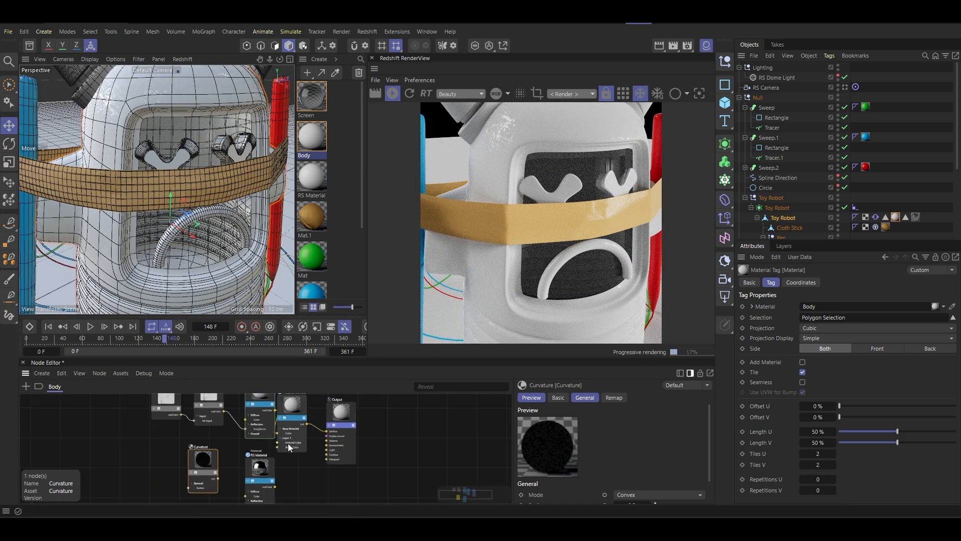
pyautogui.scroll(-2, 289, 442)
pyautogui.moveTo(351, 454); pyautogui.dragTo(314, 423)
pyautogui.keyDown('alt'); pyautogui.moveTo(273, 458); pyautogui.dragTo(267, 432, button='middle'); pyautogui.keyUp('alt')
pyautogui.moveTo(206, 445); pyautogui.dragTo(283, 470)
pyautogui.scroll(2, 284, 469)
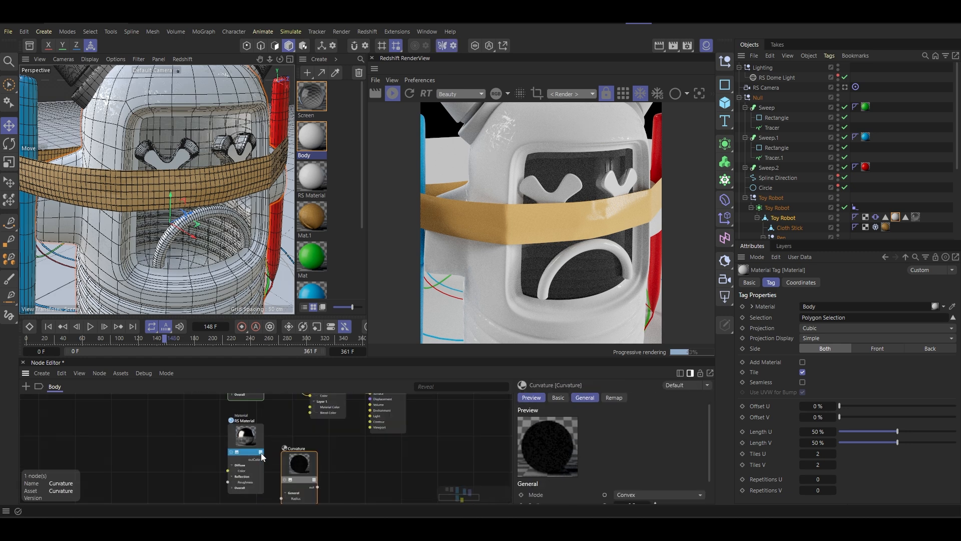
pyautogui.scroll(2, 274, 434)
pyautogui.keyDown('alt'); pyautogui.moveTo(280, 426); pyautogui.dragTo(258, 452, button='middle'); pyautogui.keyUp('alt')
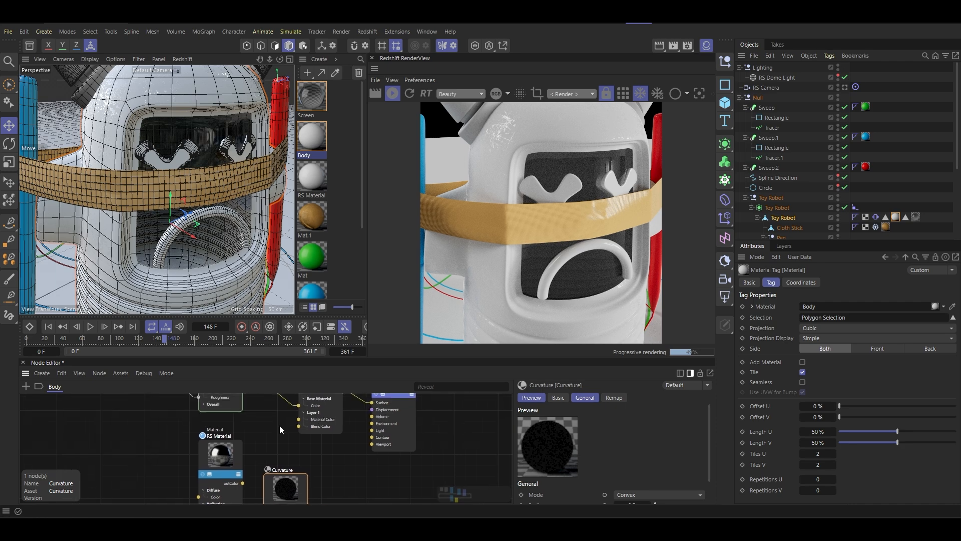
pyautogui.moveTo(245, 483); pyautogui.dragTo(299, 420)
# - Enlarge the Node Editor and connect the Curvature output to the Material Blender's Layer 1 Blend Color
pyautogui.moveTo(322, 357); pyautogui.dragTo(321, 286)
pyautogui.keyDown('alt'); pyautogui.moveTo(302, 364); pyautogui.dragTo(287, 392, button='middle'); pyautogui.keyUp('alt')
pyautogui.moveTo(266, 446); pyautogui.dragTo(287, 440)
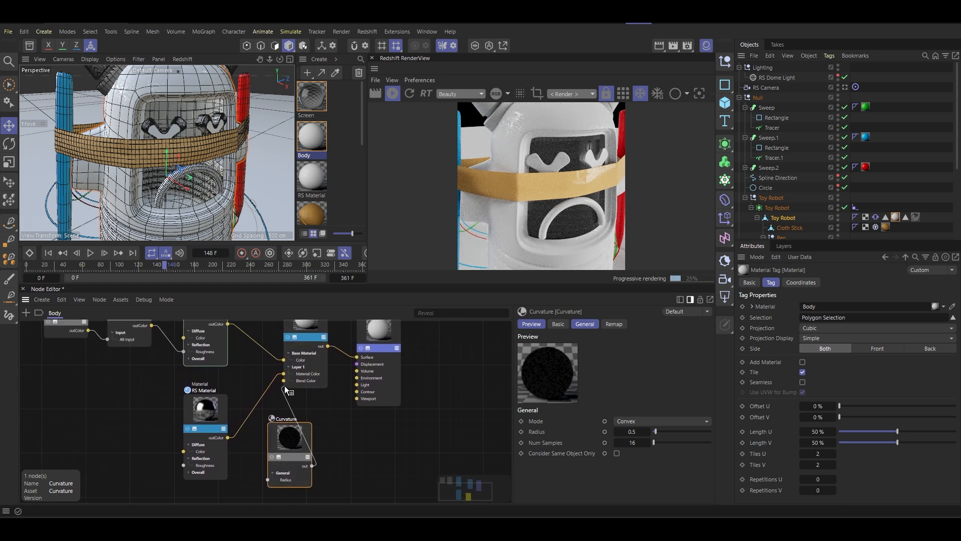
pyautogui.moveTo(285, 389); pyautogui.dragTo(283, 381)
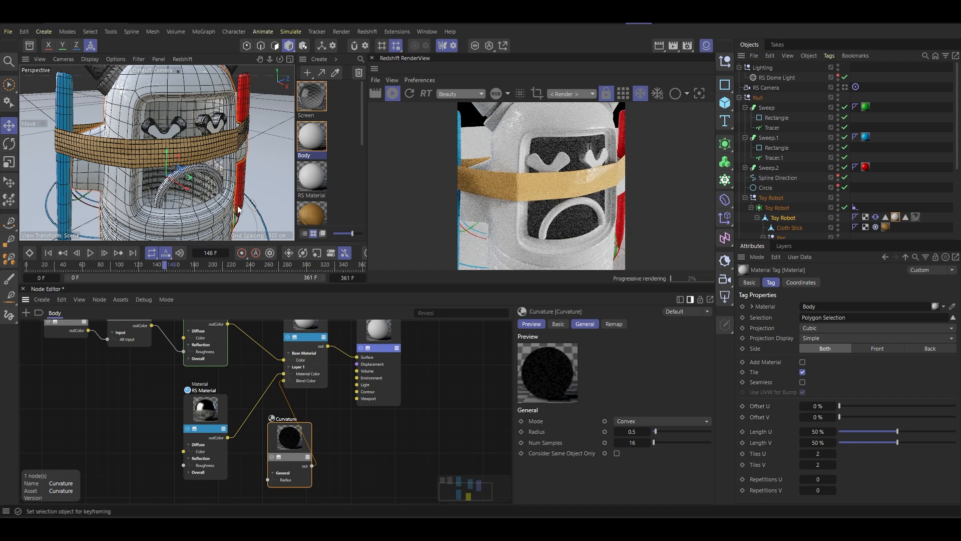
pyautogui.moveTo(297, 445); pyautogui.dragTo(283, 452)
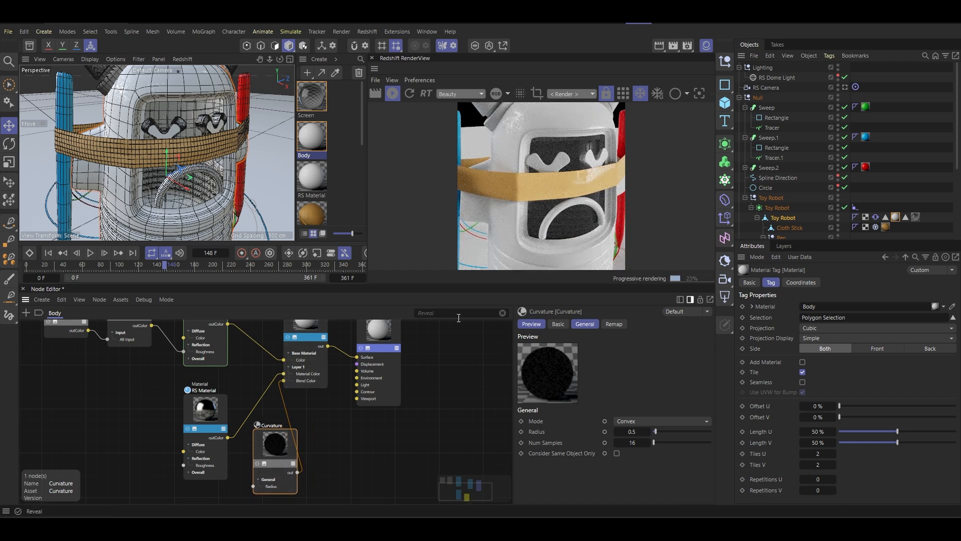
# - Frame the edge of the robot's face opening and set the Curvature radius to 0.35
pyautogui.scroll(5, 159, 142)
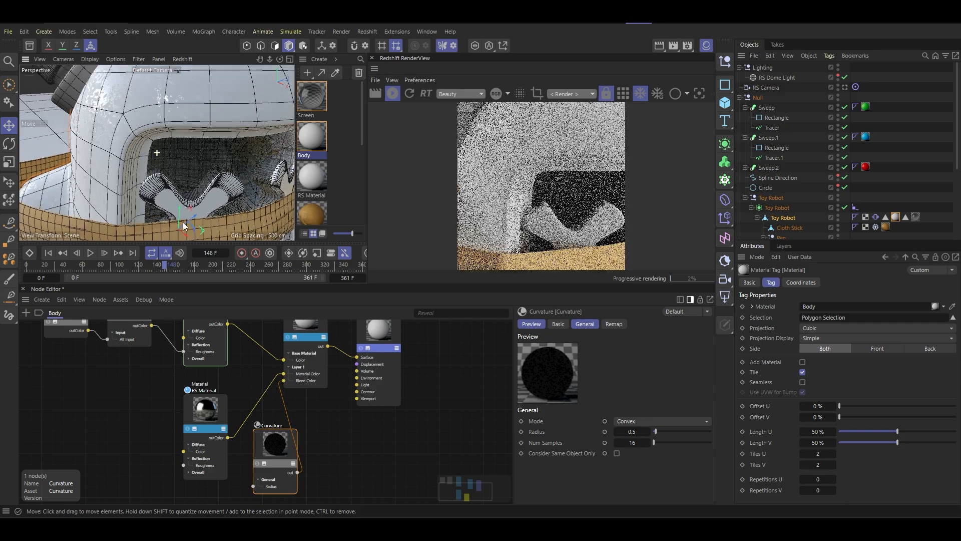
pyautogui.keyDown('alt'); pyautogui.moveTo(184, 225); pyautogui.dragTo(103, 135); pyautogui.keyUp('alt')
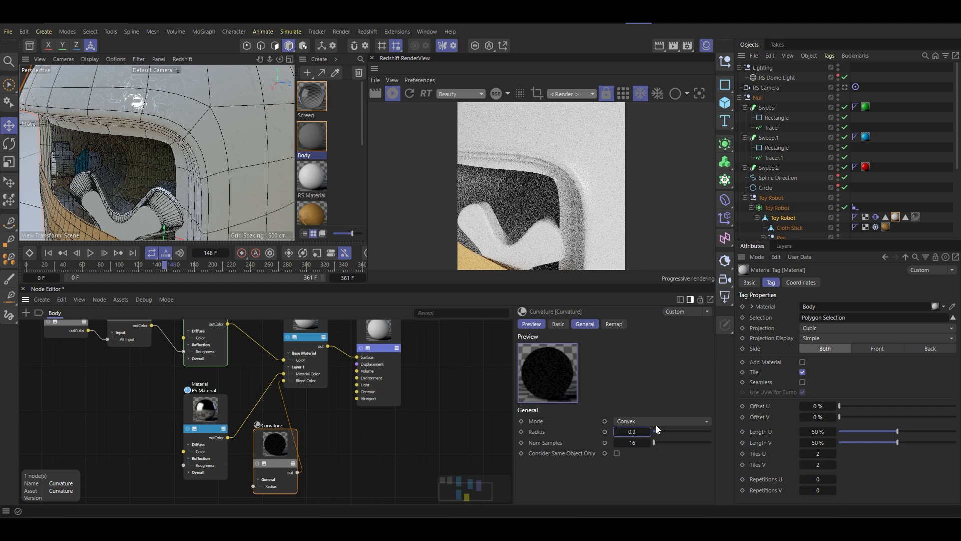
pyautogui.press('Return')
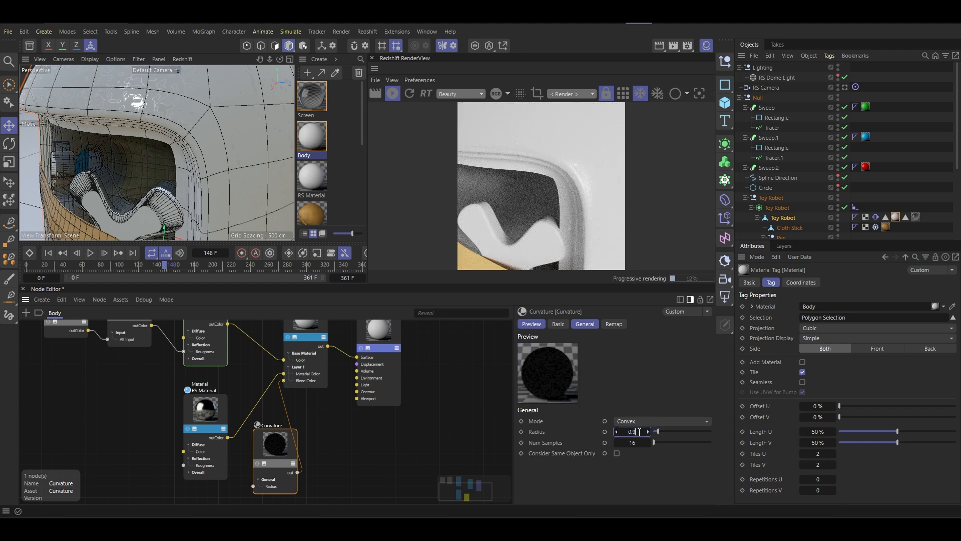
pyautogui.write('35')
pyautogui.press('Return')
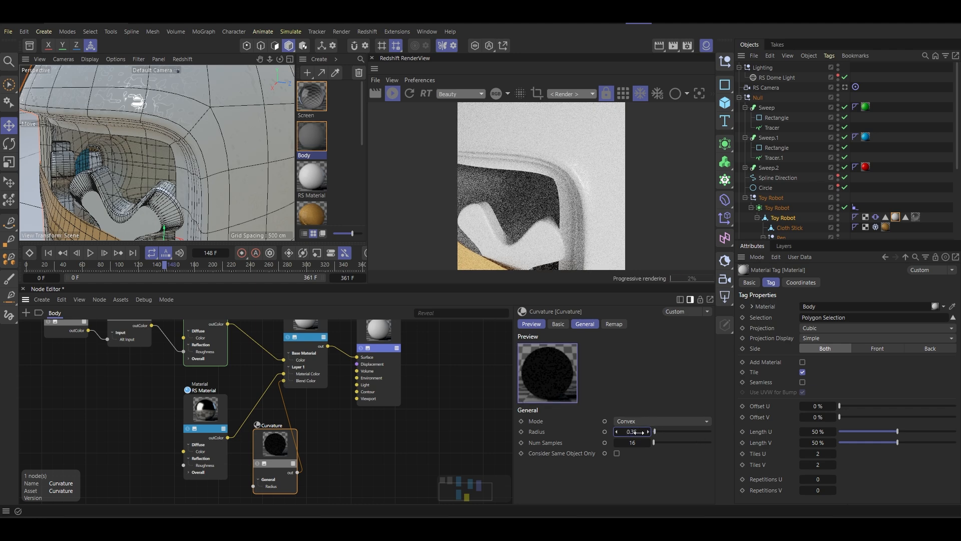
# - Set the Curvature remap bias to 0.886, check the robot's face and ribbed body, and lower the output range maximum to 0.741
pyautogui.click(614, 324)
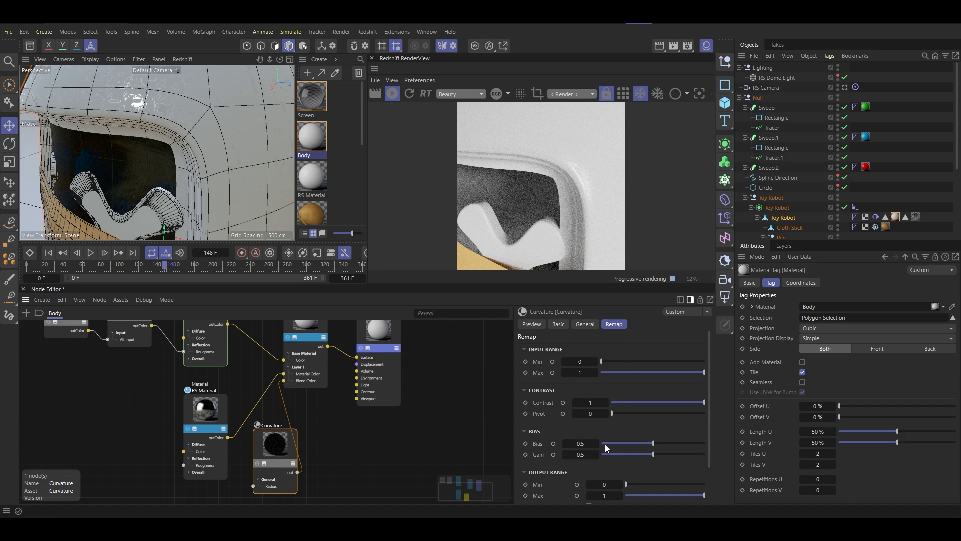
pyautogui.moveTo(642, 444); pyautogui.dragTo(693, 451)
pyautogui.scroll(-5, 239, 153)
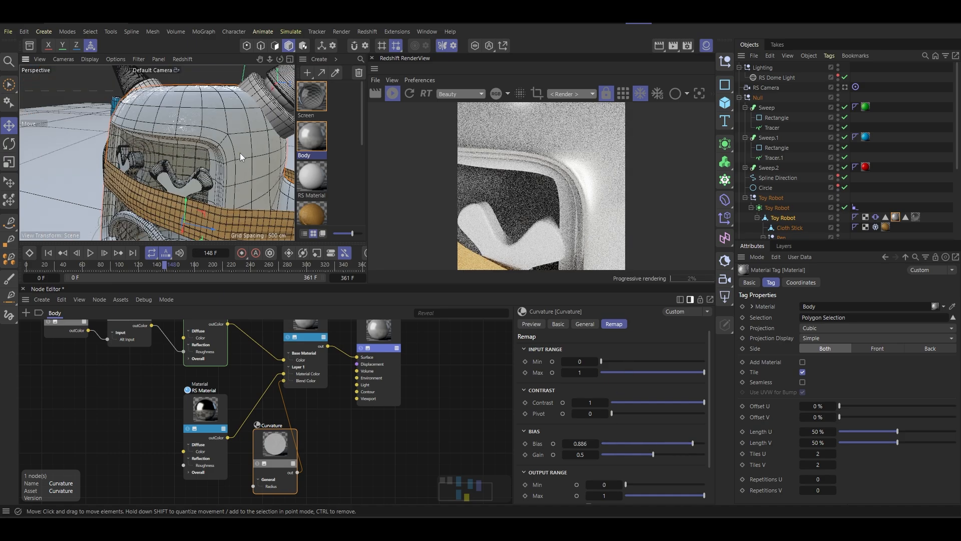
pyautogui.keyDown('alt'); pyautogui.moveTo(239, 152); pyautogui.dragTo(200, 148); pyautogui.keyUp('alt')
pyautogui.scroll(-3, 200, 148)
pyautogui.keyDown('alt'); pyautogui.moveTo(150, 193); pyautogui.dragTo(155, 145, button='middle'); pyautogui.keyUp('alt')
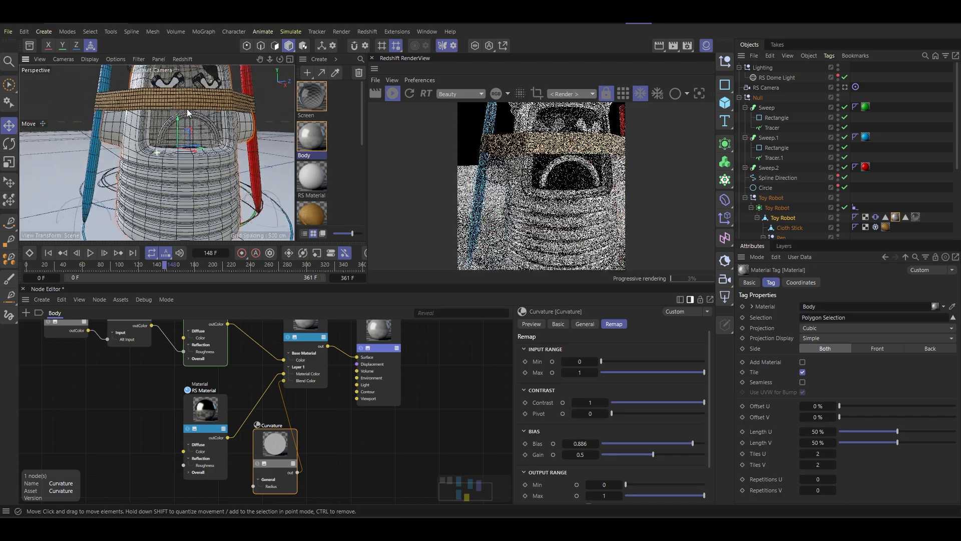
pyautogui.keyDown('alt'); pyautogui.moveTo(155, 141); pyautogui.dragTo(189, 152); pyautogui.keyUp('alt')
pyautogui.scroll(3, 167, 176)
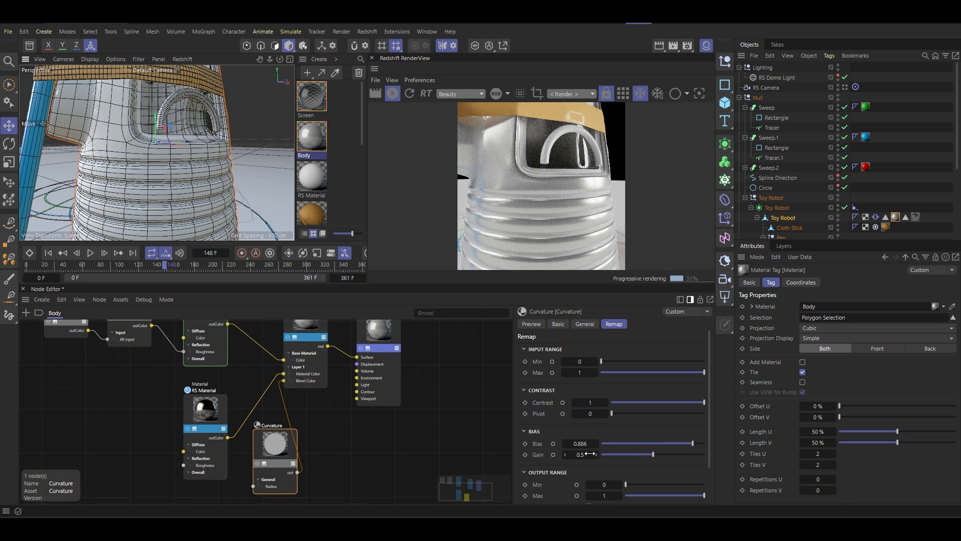
pyautogui.scroll(-2, 539, 461)
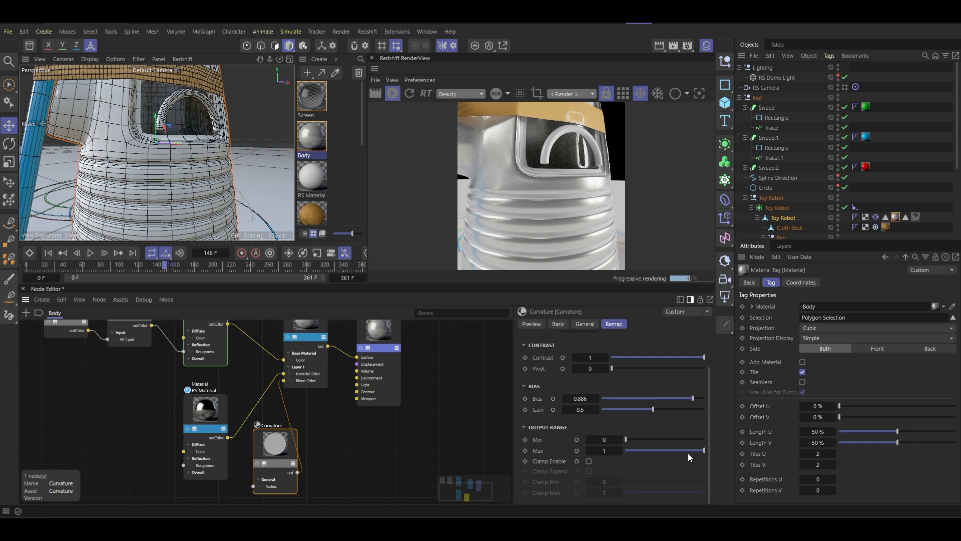
pyautogui.moveTo(687, 453)
pyautogui.mouseDown()
pyautogui.moveTo(666, 453)
pyautogui.moveTo(707, 451)
pyautogui.moveTo(684, 451)
pyautogui.mouseUp()
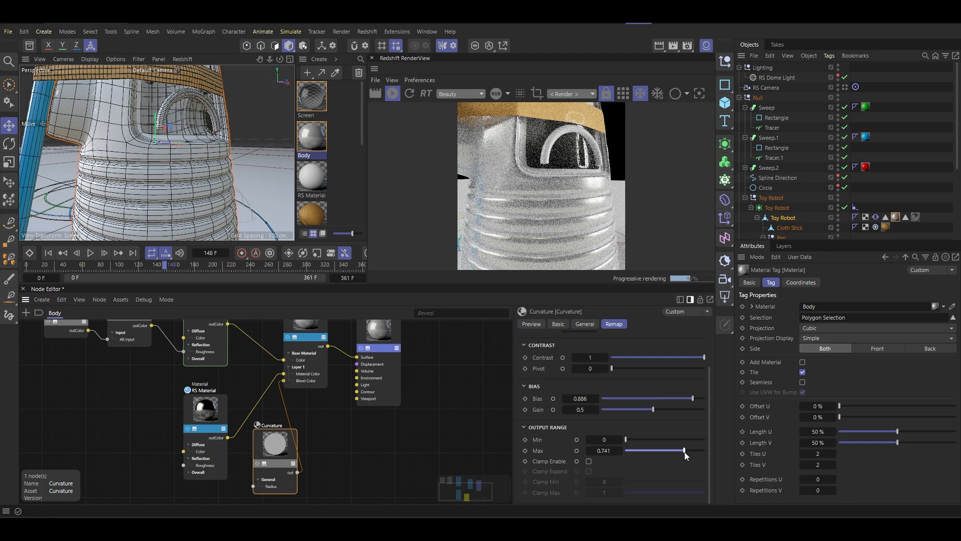
# - Move the Curvature node directly below the silver RS Material to tidy the node graph
pyautogui.scroll(-2, 294, 421)
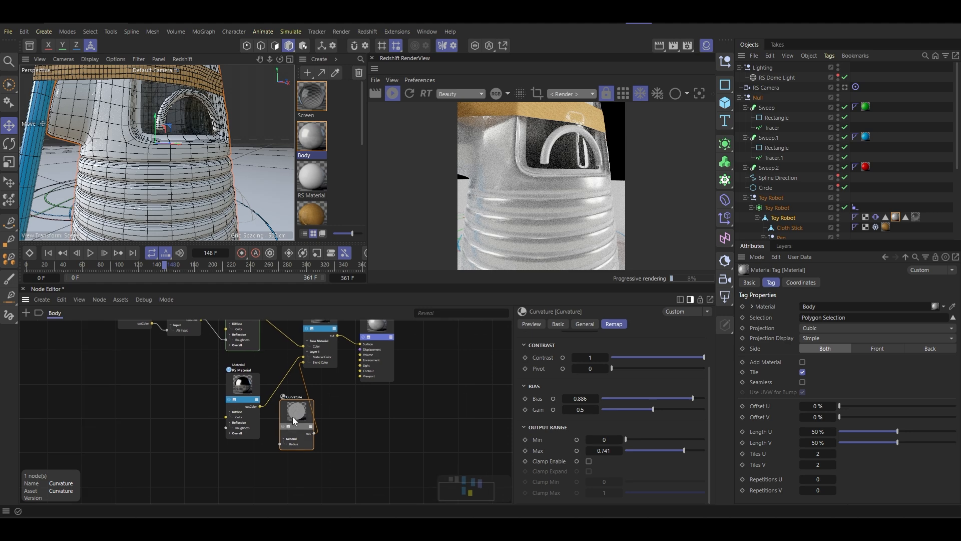
pyautogui.moveTo(294, 420); pyautogui.dragTo(234, 473)
pyautogui.moveTo(199, 405); pyautogui.dragTo(245, 422, button='middle')
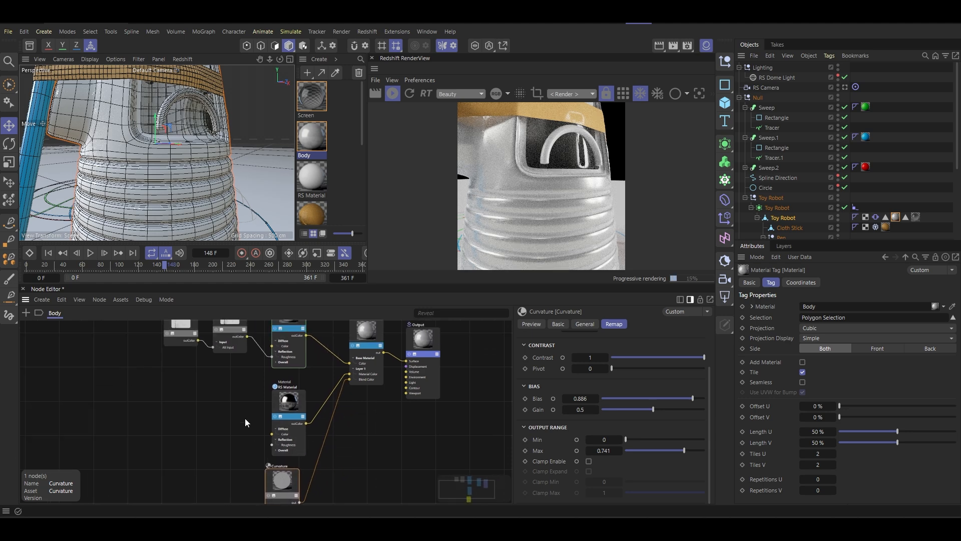
pyautogui.scroll(-1, 200, 374)
# - Duplicate the Scratches 01 texture and Ramp nodes together and place the copies beside the Curvature node
pyautogui.keyDown('shift'); pyautogui.moveTo(157, 340); pyautogui.dragTo(233, 354); pyautogui.keyUp('shift')
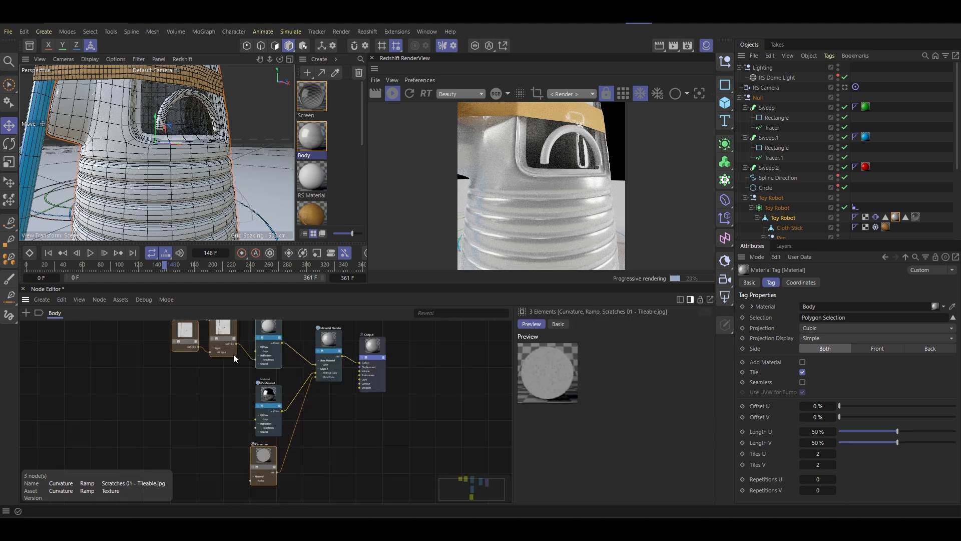
pyautogui.click(222, 328)
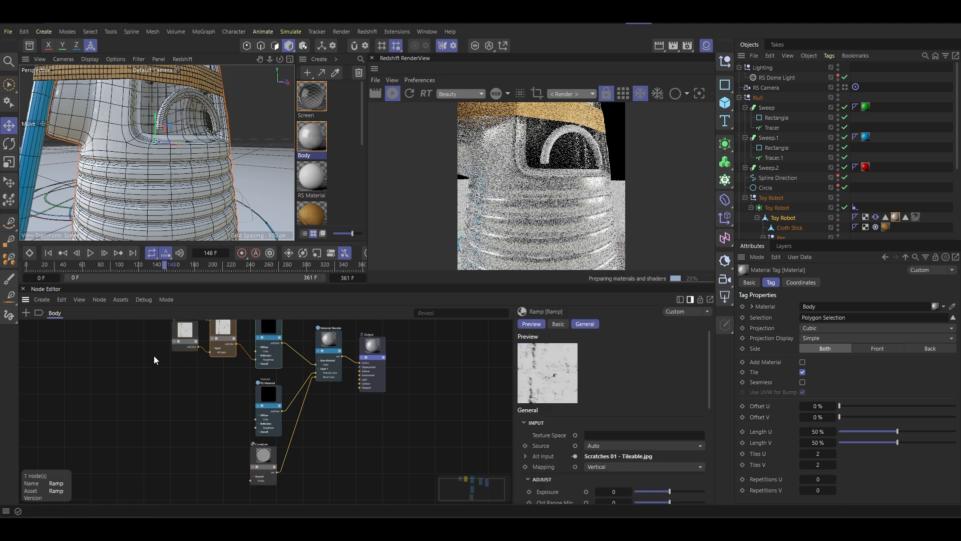
pyautogui.moveTo(222, 378); pyautogui.dragTo(178, 326)
pyautogui.moveTo(204, 372); pyautogui.dragTo(200, 386, button='middle')
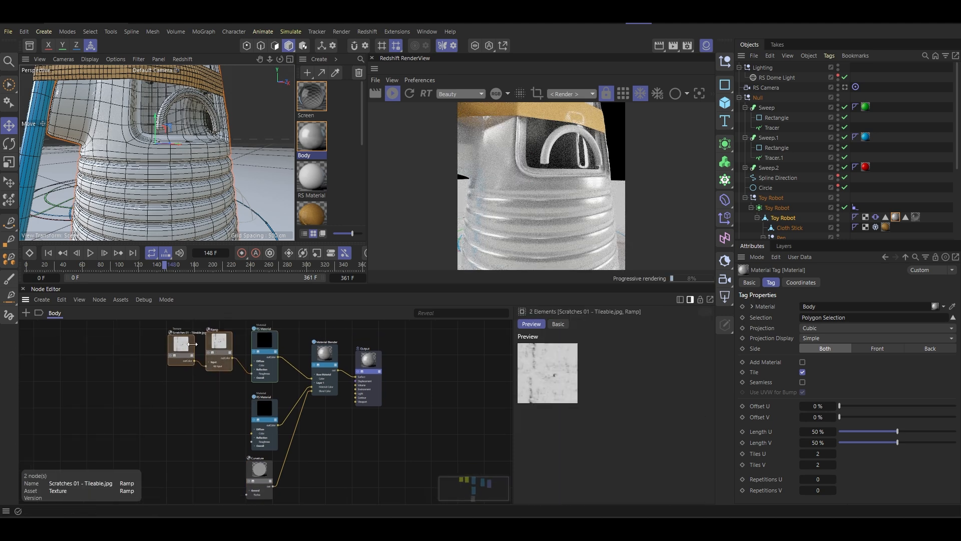
pyautogui.moveTo(198, 351); pyautogui.dragTo(216, 338, button='middle')
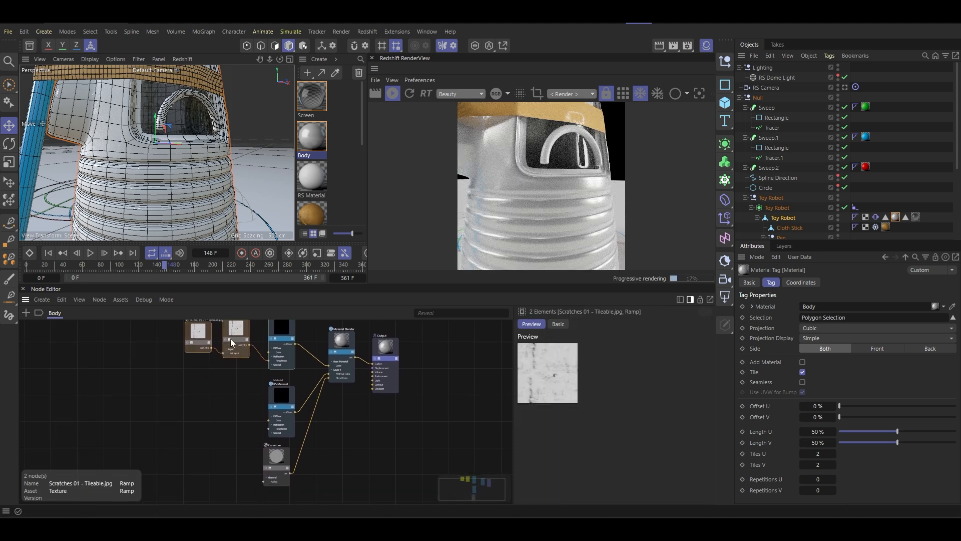
pyautogui.keyDown('ctrl'); pyautogui.moveTo(233, 335); pyautogui.dragTo(216, 455); pyautogui.keyUp('ctrl')
pyautogui.moveTo(218, 456); pyautogui.dragTo(219, 414, button='middle')
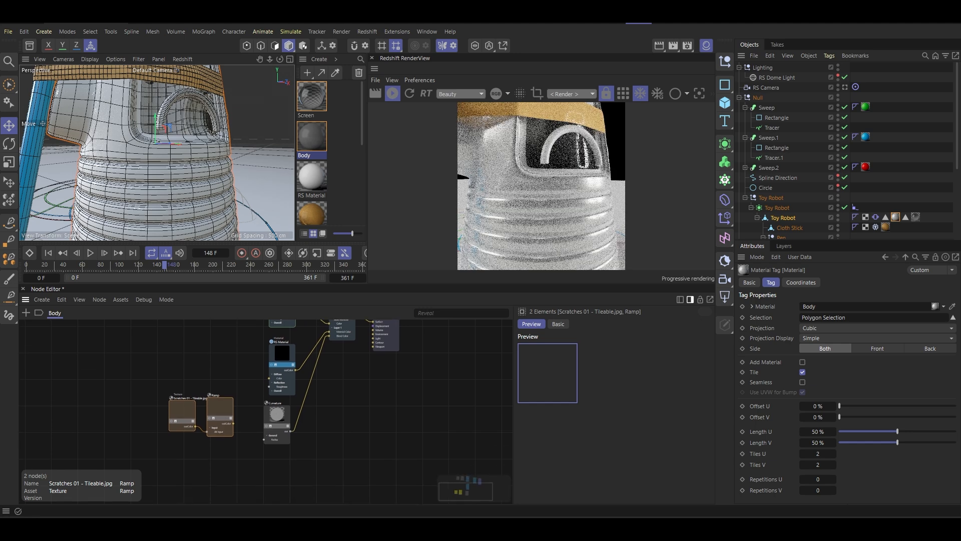
# - Connect the duplicated Ramp's output to the Curvature radius and set the copied Scratches 01 texture's remap scale to 2 by 2
pyautogui.click(247, 428)
pyautogui.moveTo(233, 423); pyautogui.dragTo(264, 440)
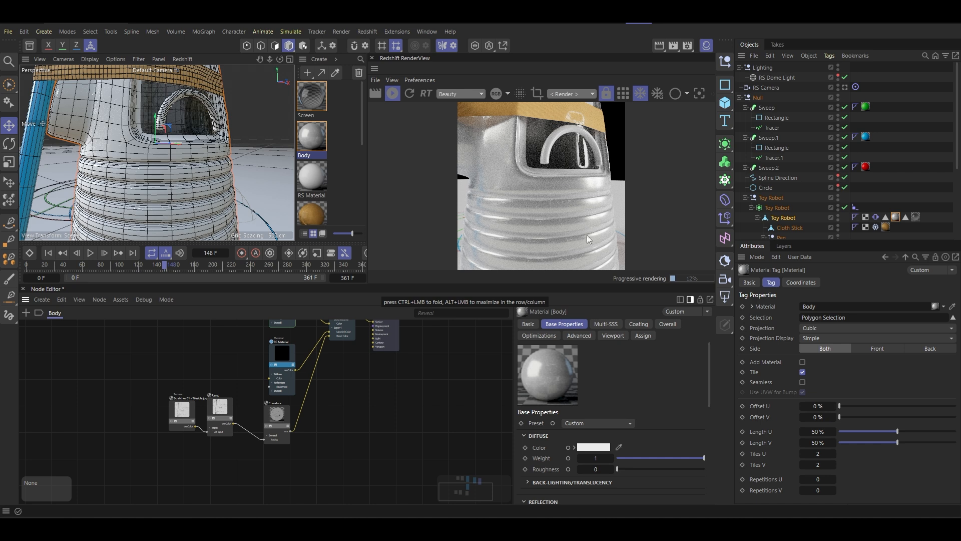
pyautogui.scroll(5, 217, 413)
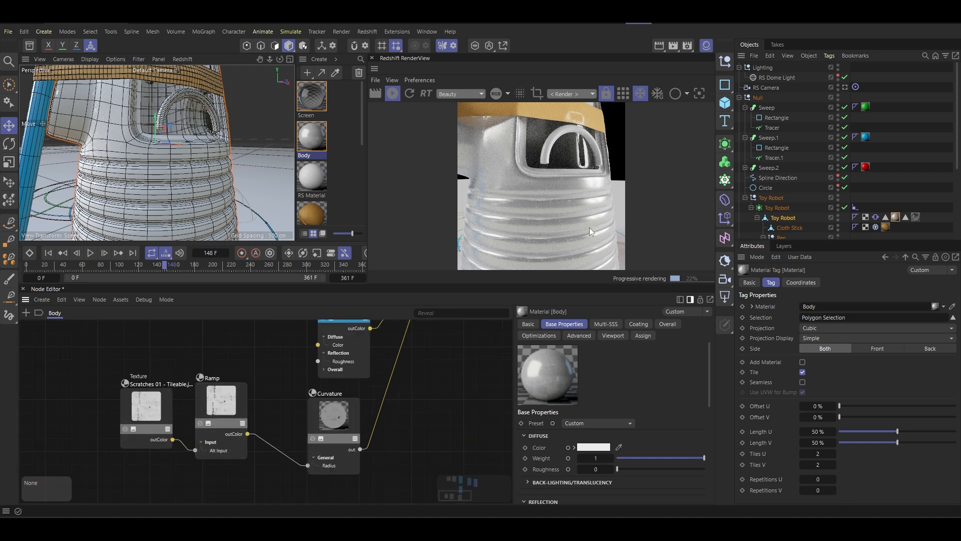
pyautogui.click(154, 412)
pyautogui.scroll(-5, 588, 450)
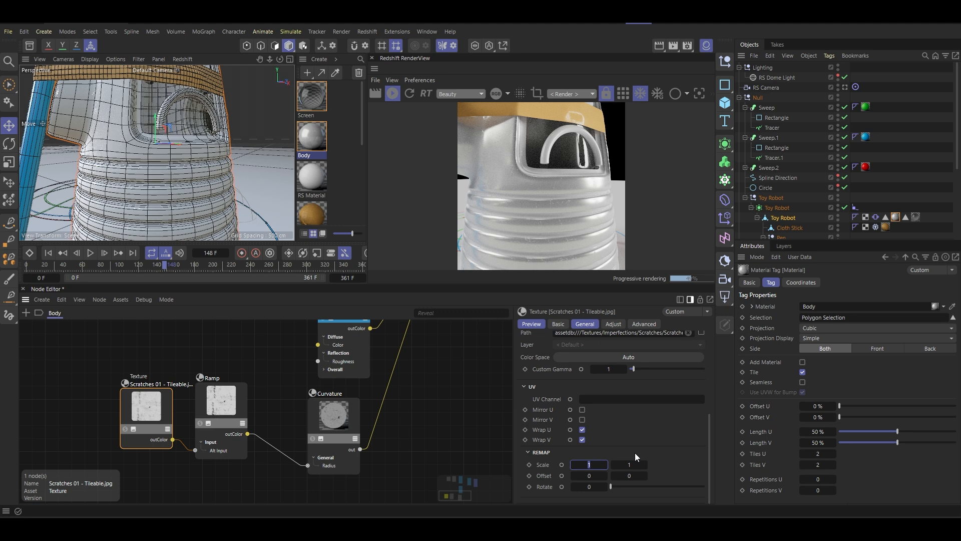
pyautogui.write('2')
pyautogui.press('Tab')
pyautogui.write('2')
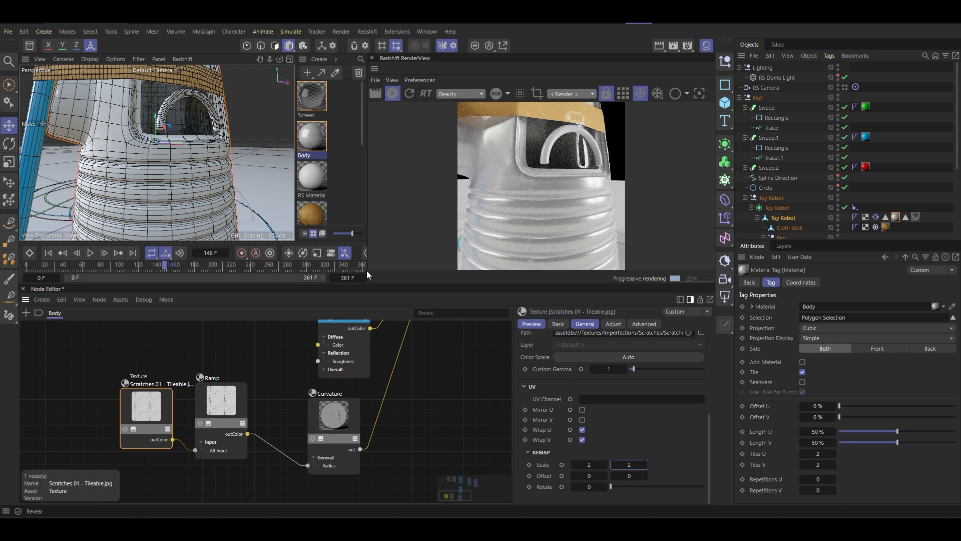
# - Apply a copper-coloured metal preset to the RS Material node that feeds Layer 1 of the body's material blend
pyautogui.click(344, 413)
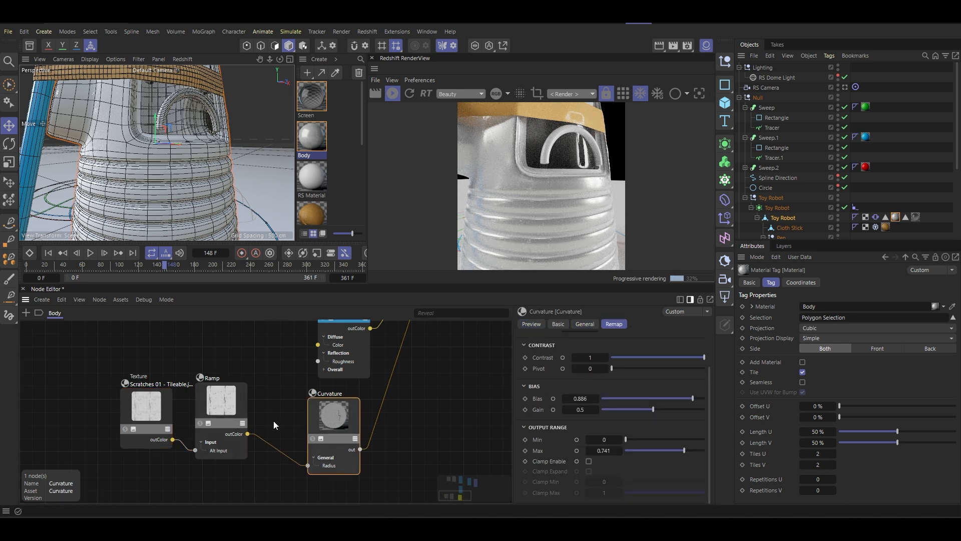
pyautogui.scroll(3, 355, 415)
pyautogui.scroll(-5, 343, 407)
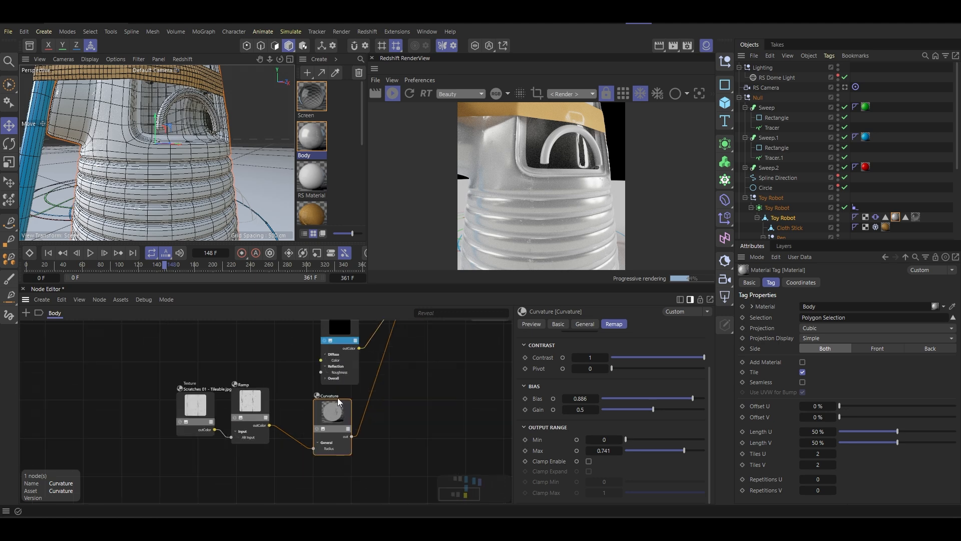
pyautogui.moveTo(337, 400); pyautogui.dragTo(326, 453, button='middle')
pyautogui.click(339, 375)
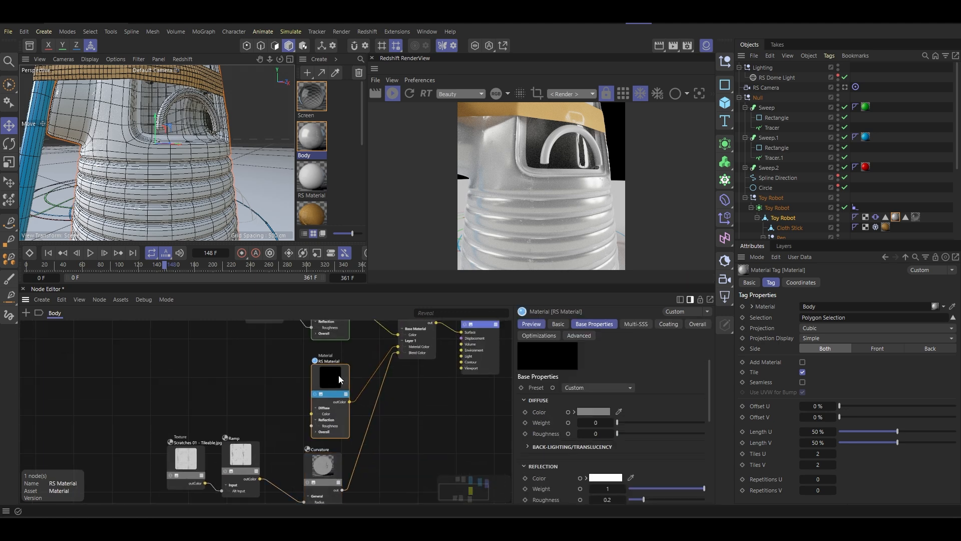
pyautogui.click(593, 386)
pyautogui.click(597, 289)
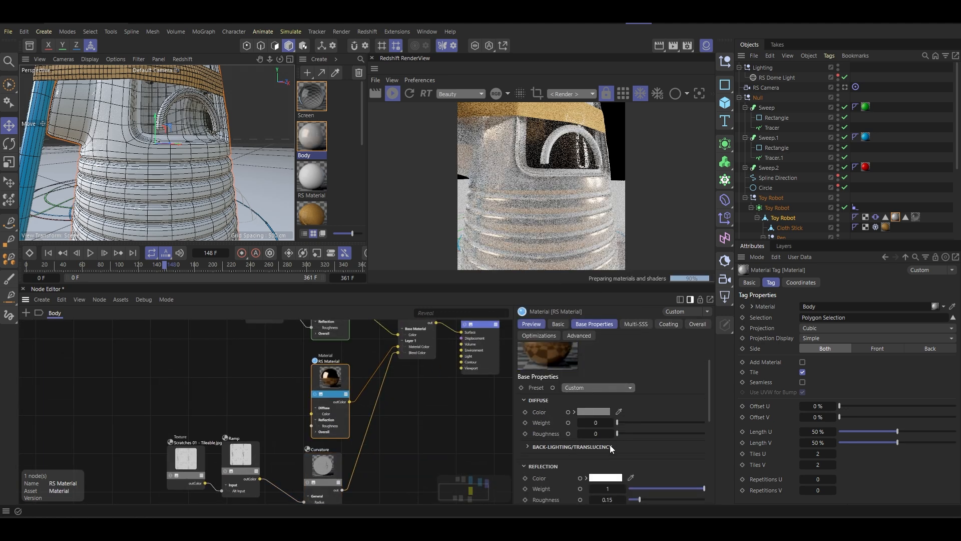
pyautogui.scroll(-6, 589, 418)
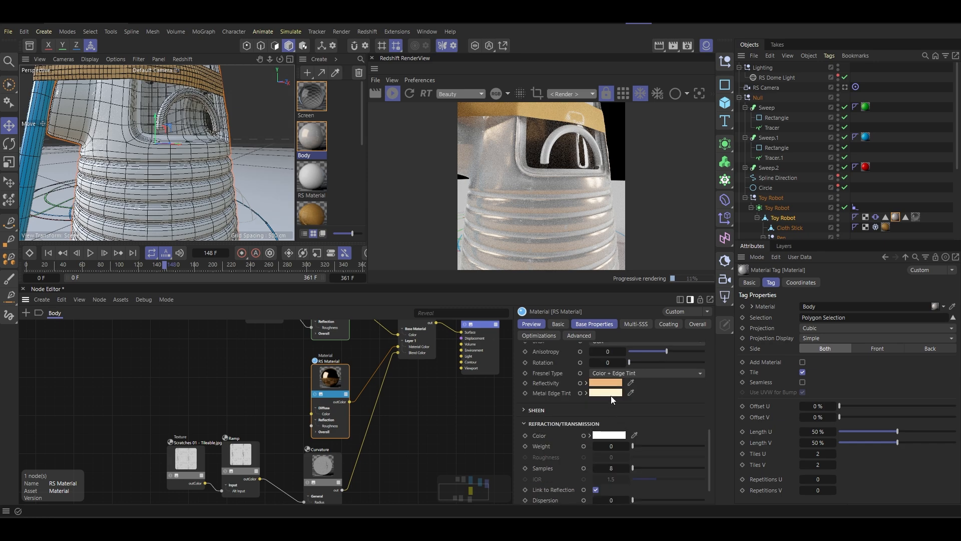
# - Try a blue reflectivity colour, RGB 29, 144, 199, on the blended RS Material and check the robot from the front
pyautogui.click(606, 383)
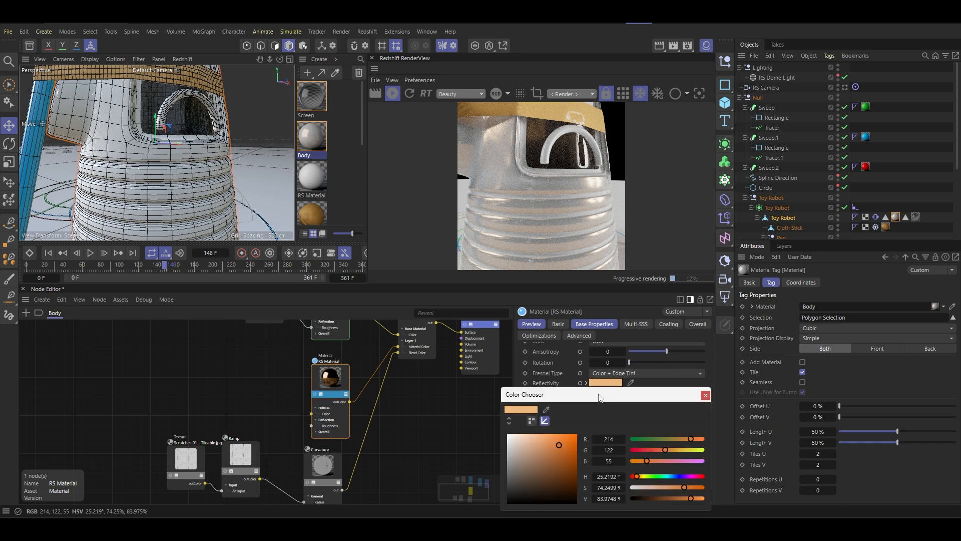
pyautogui.click(640, 450)
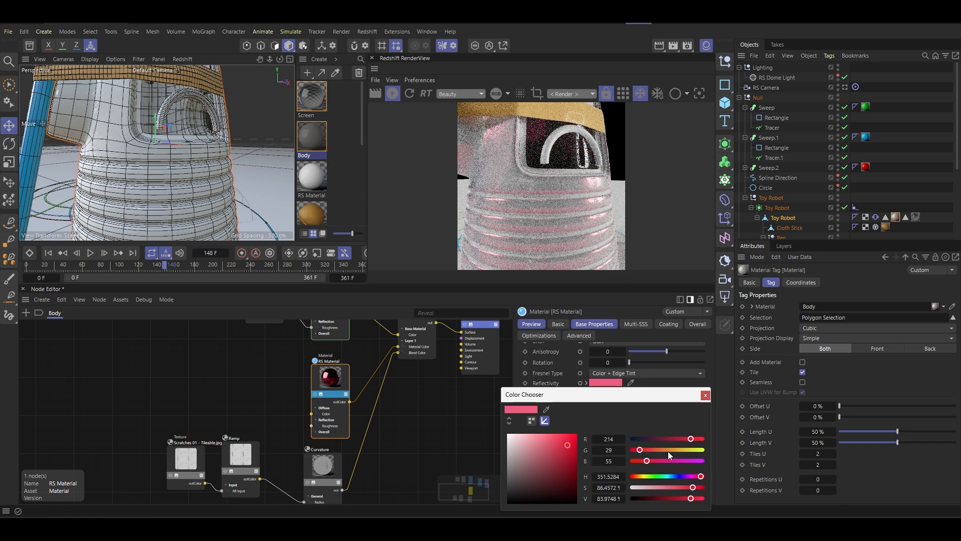
pyautogui.click(649, 476)
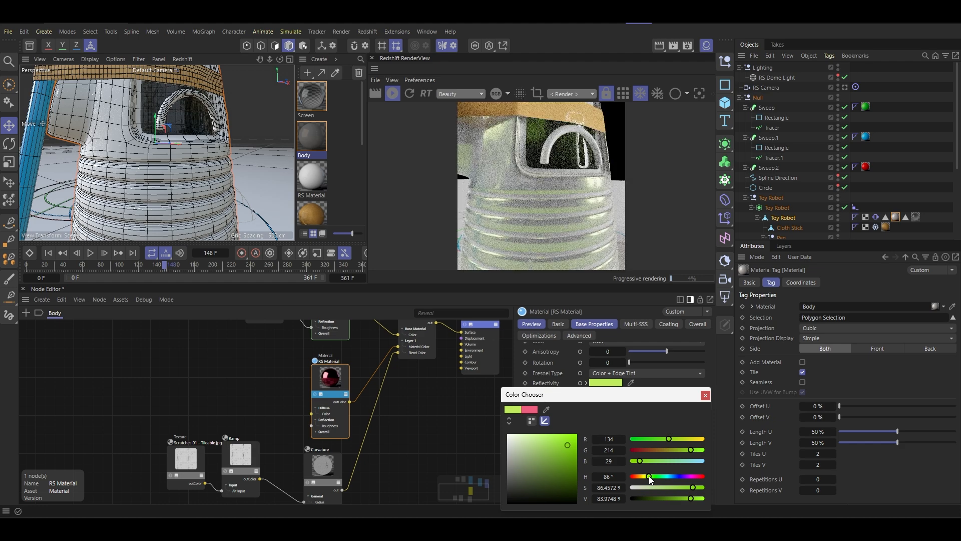
pyautogui.moveTo(649, 478); pyautogui.dragTo(668, 479)
pyautogui.moveTo(681, 446); pyautogui.dragTo(672, 450)
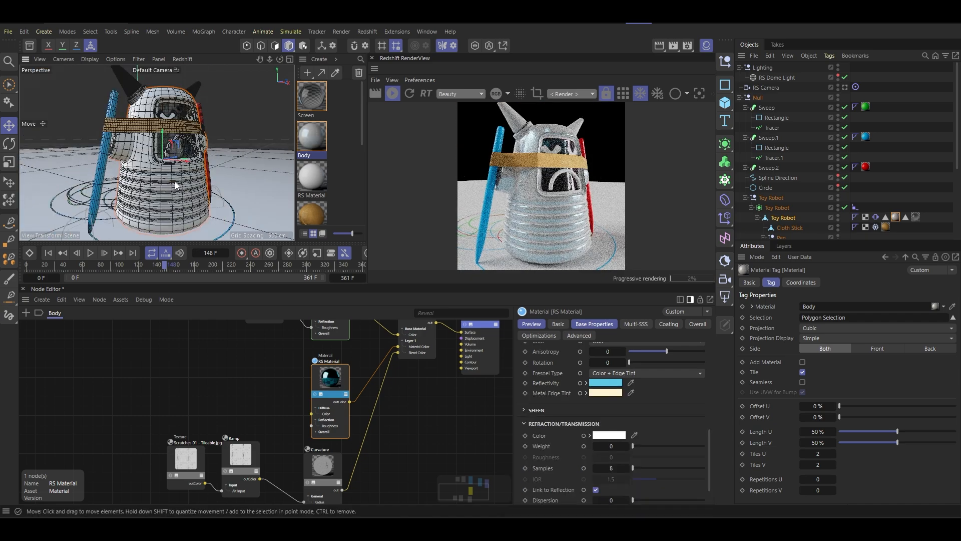
pyautogui.keyDown('alt'); pyautogui.moveTo(162, 198); pyautogui.dragTo(149, 198); pyautogui.keyUp('alt')
pyautogui.keyDown('alt'); pyautogui.moveTo(169, 187); pyautogui.dragTo(138, 192, button='middle'); pyautogui.keyUp('alt')
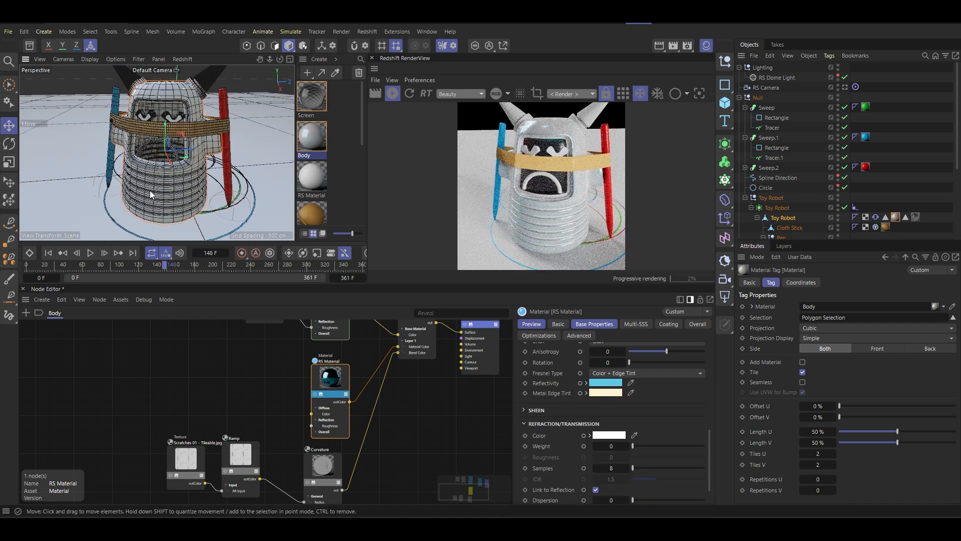
pyautogui.keyDown('alt'); pyautogui.moveTo(150, 191); pyautogui.dragTo(151, 180); pyautogui.keyUp('alt')
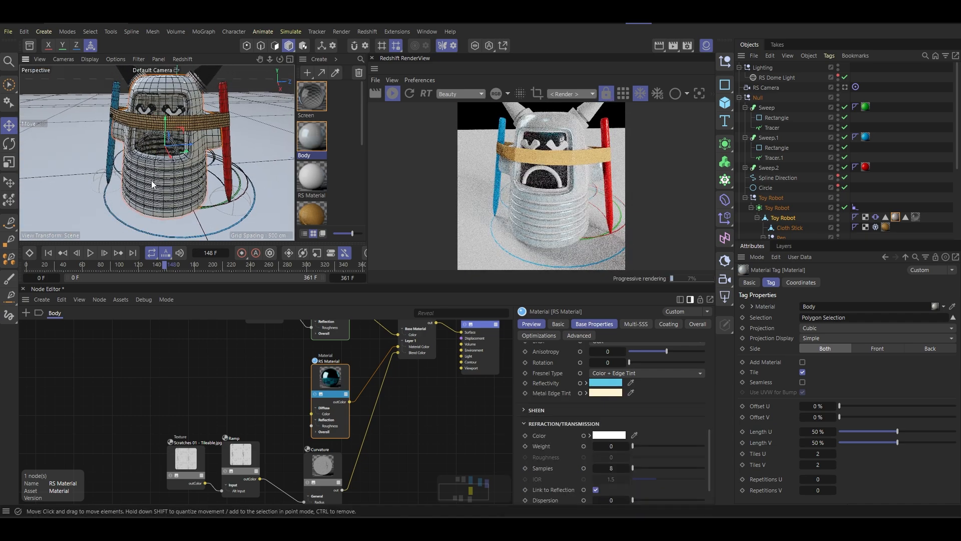
# - Set the blended RS Material's reflectivity colour to light green, RGB 151, 220, 86
pyautogui.click(604, 383)
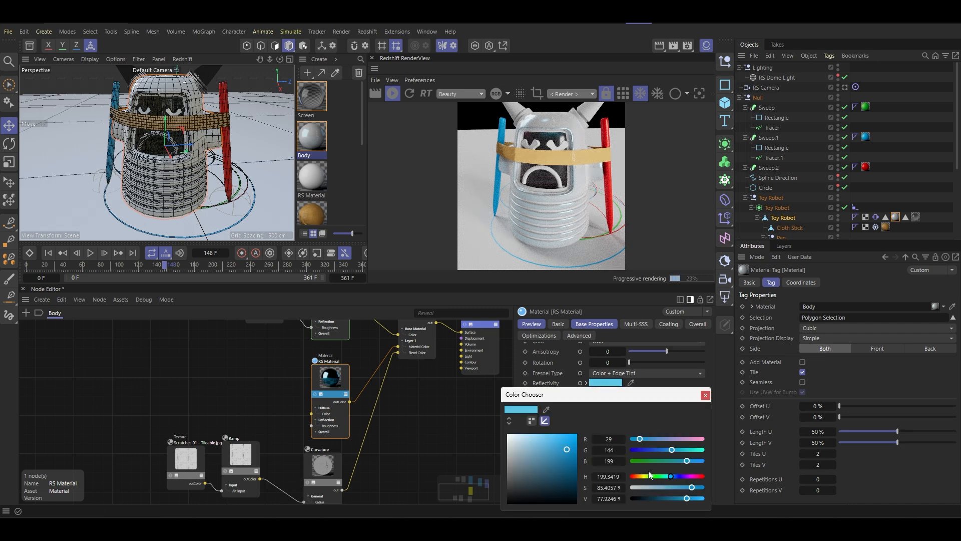
pyautogui.moveTo(667, 479); pyautogui.dragTo(650, 476)
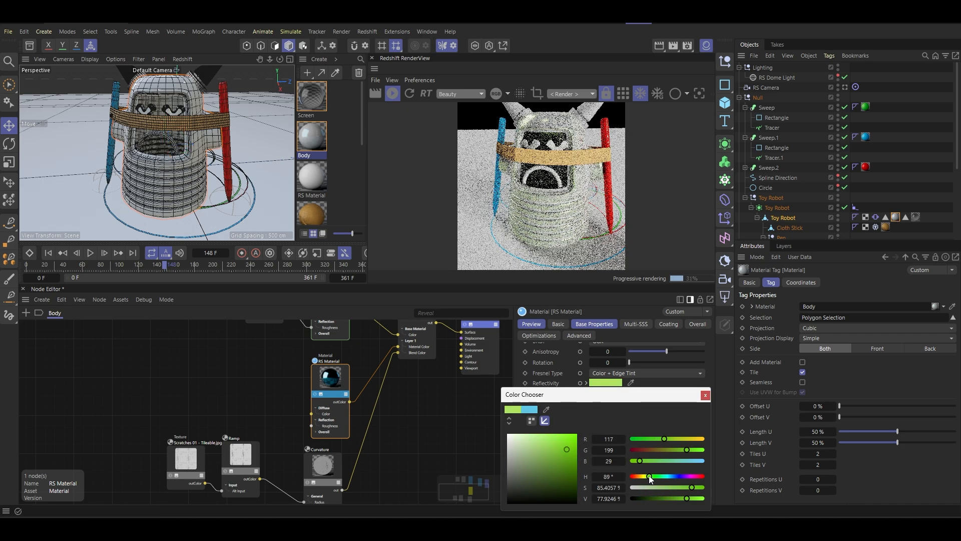
pyautogui.moveTo(547, 439); pyautogui.dragTo(551, 443)
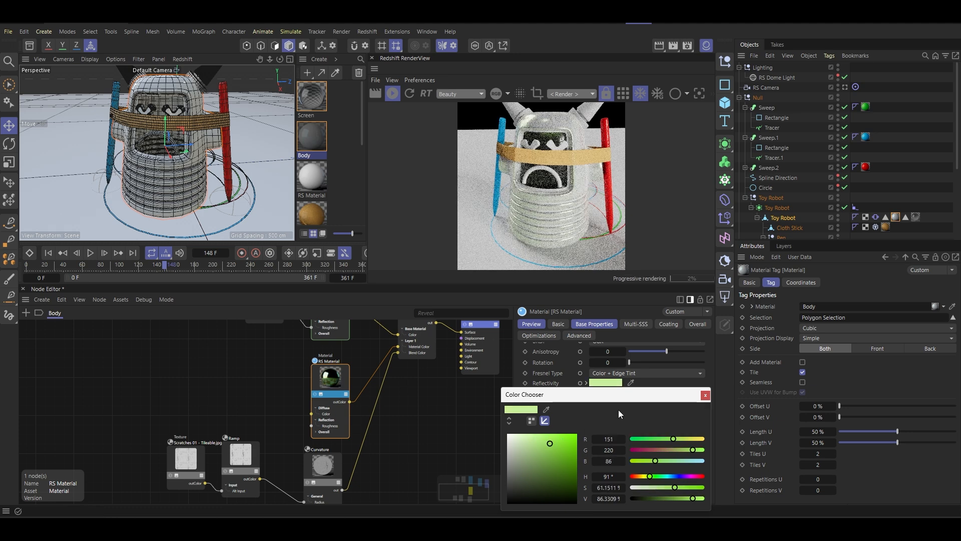
pyautogui.click(705, 395)
# - Set the Curvature remap bias to 0.713, gain to 0.49 and output range from 0 to 1
pyautogui.scroll(3, 166, 172)
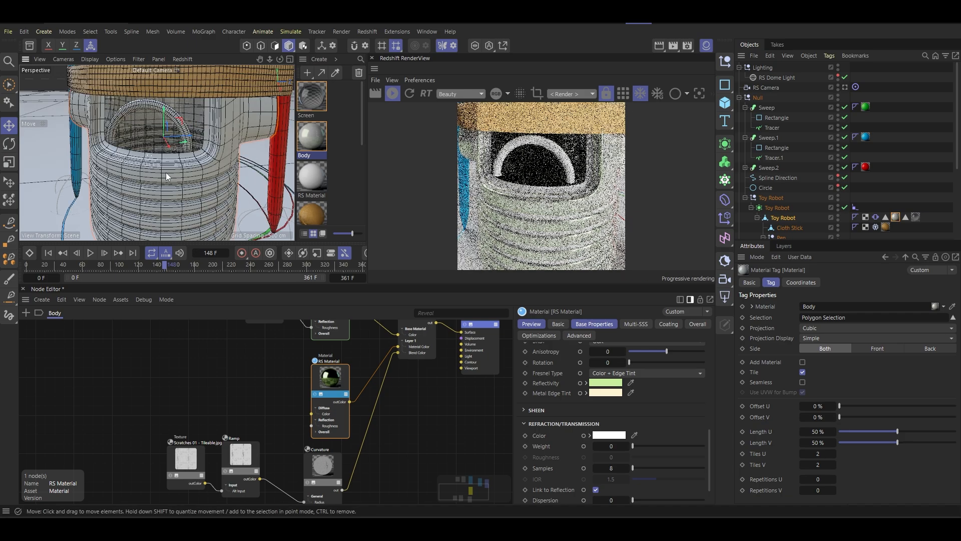
pyautogui.scroll(2, 190, 186)
pyautogui.keyDown('alt'); pyautogui.moveTo(191, 185); pyautogui.dragTo(143, 184); pyautogui.keyUp('alt')
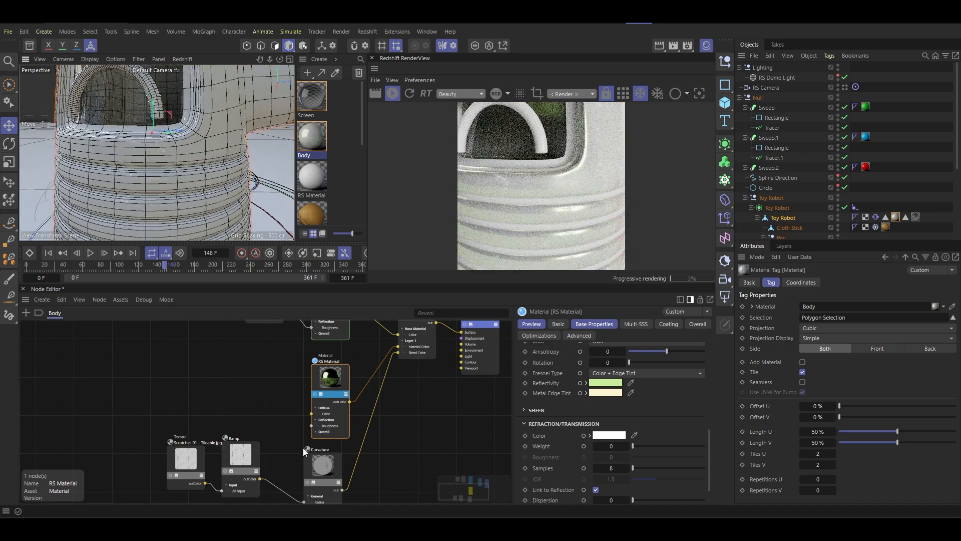
pyautogui.click(338, 455)
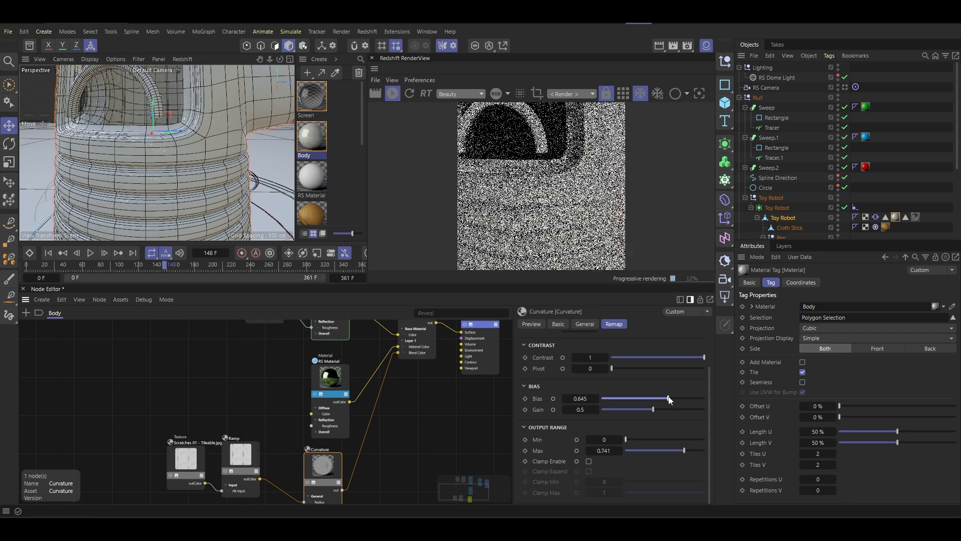
pyautogui.moveTo(690, 399); pyautogui.dragTo(648, 413)
pyautogui.moveTo(681, 453); pyautogui.dragTo(719, 452)
pyautogui.moveTo(640, 438); pyautogui.dragTo(681, 443)
pyautogui.scroll(-5, 179, 199)
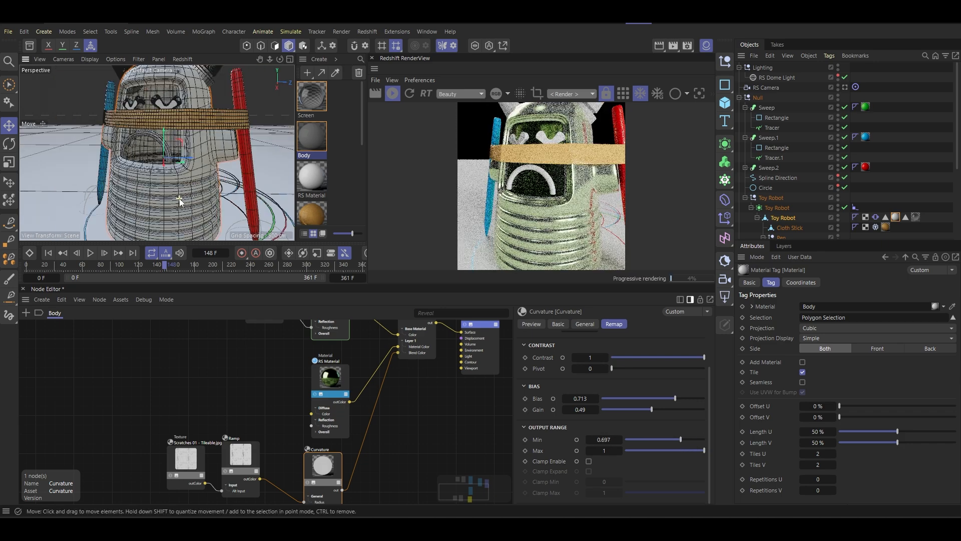
pyautogui.moveTo(681, 435); pyautogui.dragTo(605, 421)
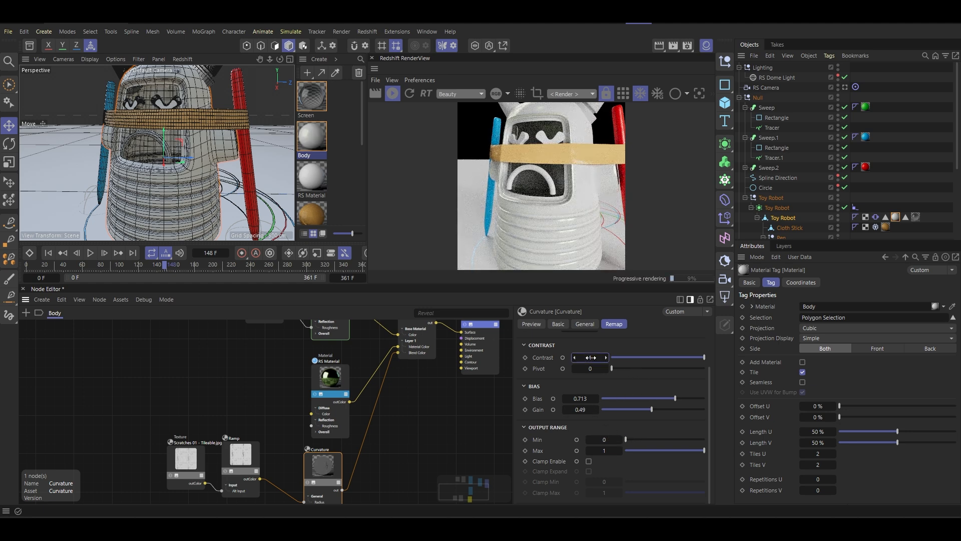
# - Set the Curvature contrast to 3, inspect the robot's ribbed body up close, and raise the contrast to 10
pyautogui.moveTo(591, 358); pyautogui.dragTo(591, 357)
pyautogui.press('Return')
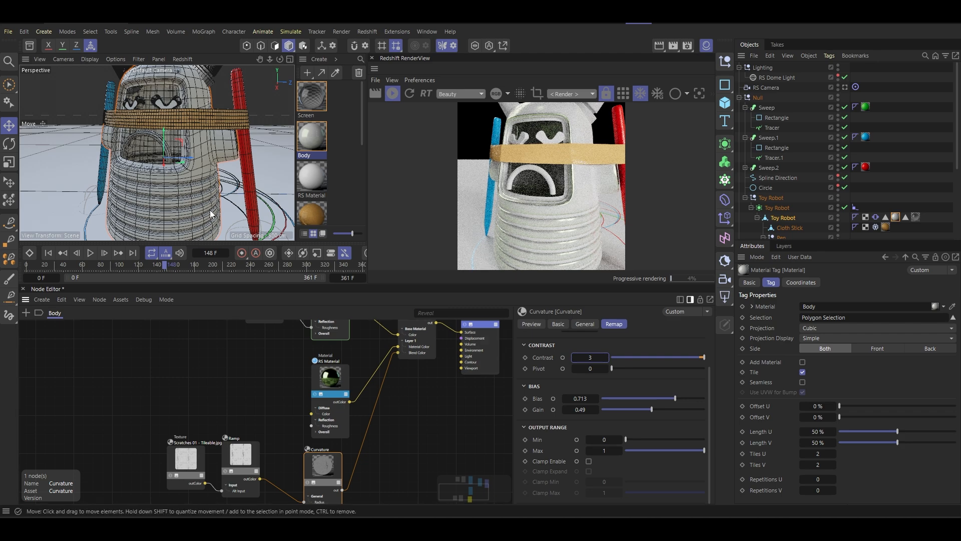
pyautogui.scroll(5, 177, 215)
pyautogui.scroll(3, 185, 206)
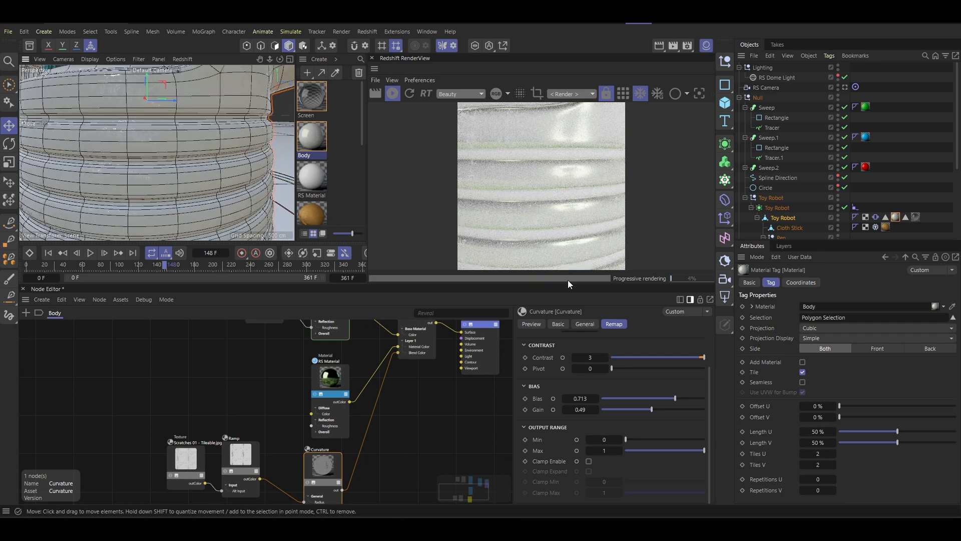
pyautogui.click(603, 357)
pyautogui.write('10')
pyautogui.press('Return')
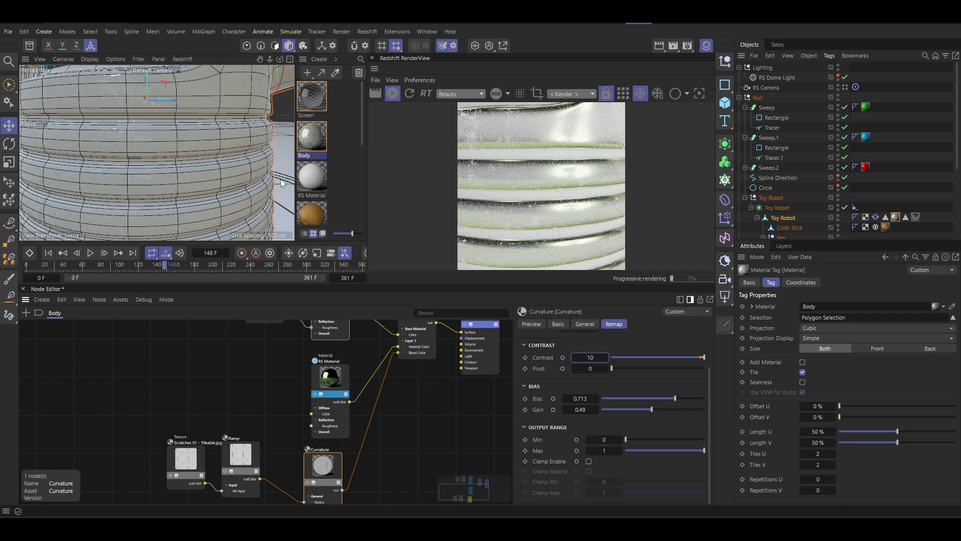
# - Set the metal edge tint of the blended RS Material to a neutral light grey, RGB 222, 222, 222
pyautogui.scroll(-8, 282, 183)
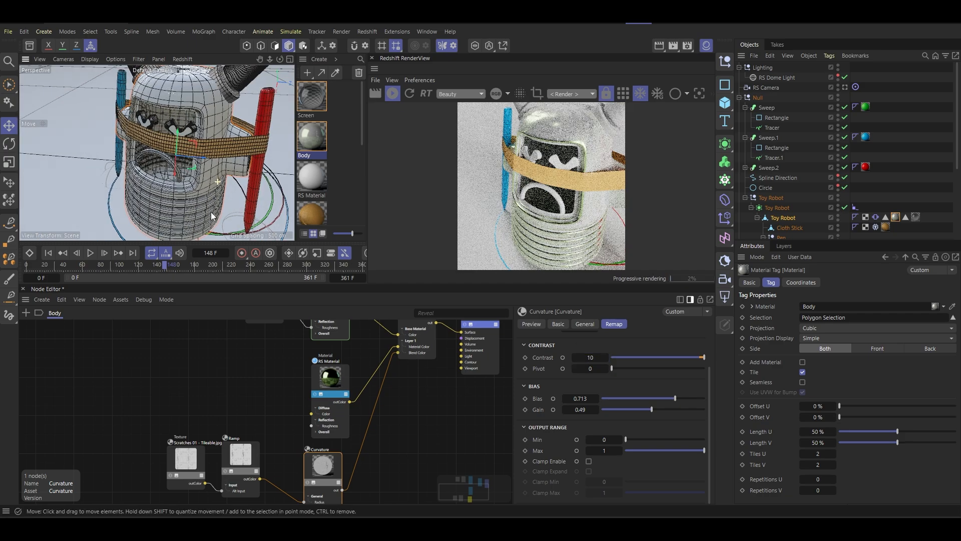
pyautogui.keyDown('alt'); pyautogui.moveTo(211, 216); pyautogui.dragTo(250, 190); pyautogui.keyUp('alt')
pyautogui.keyDown('alt'); pyautogui.moveTo(225, 206); pyautogui.dragTo(226, 177, button='middle'); pyautogui.keyUp('alt')
pyautogui.click(333, 385)
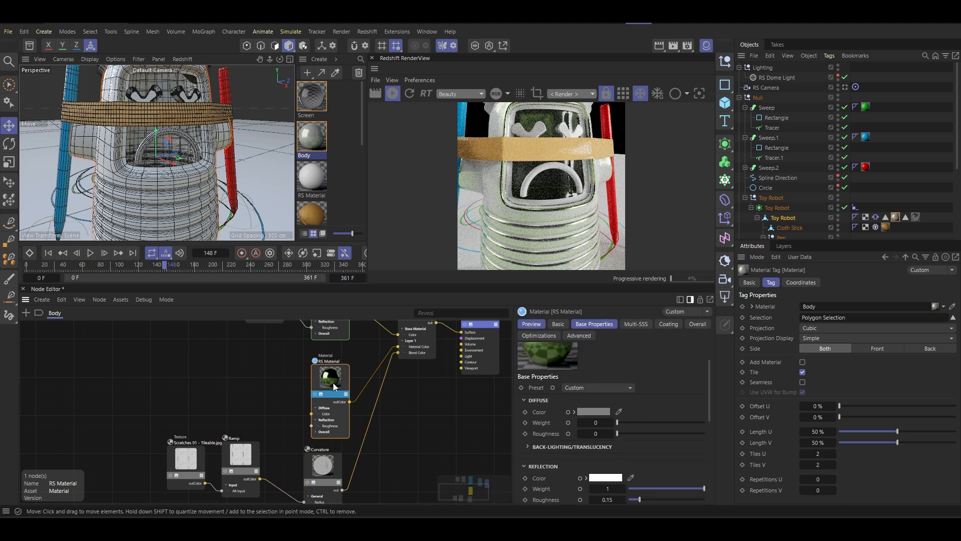
pyautogui.scroll(-2, 588, 416)
pyautogui.scroll(3, 605, 460)
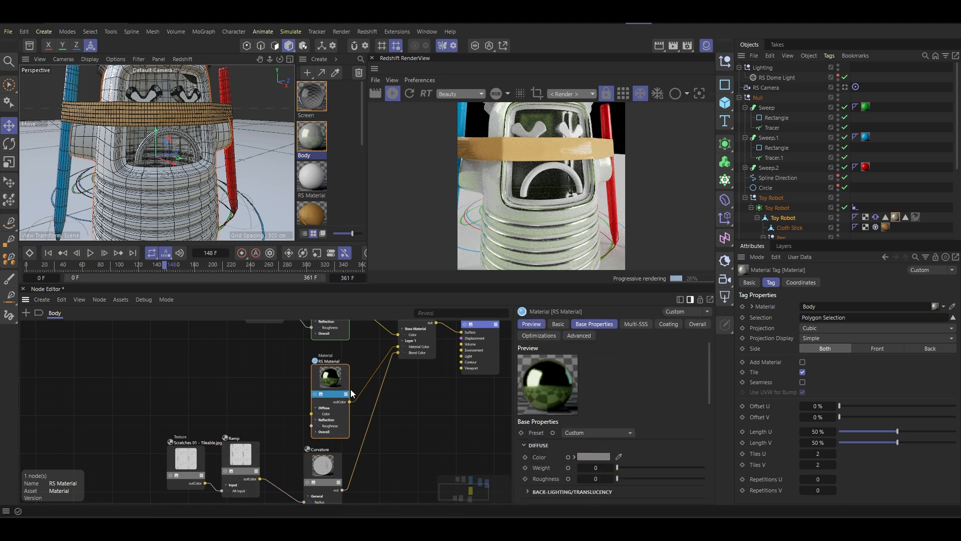
pyautogui.scroll(-5, 591, 435)
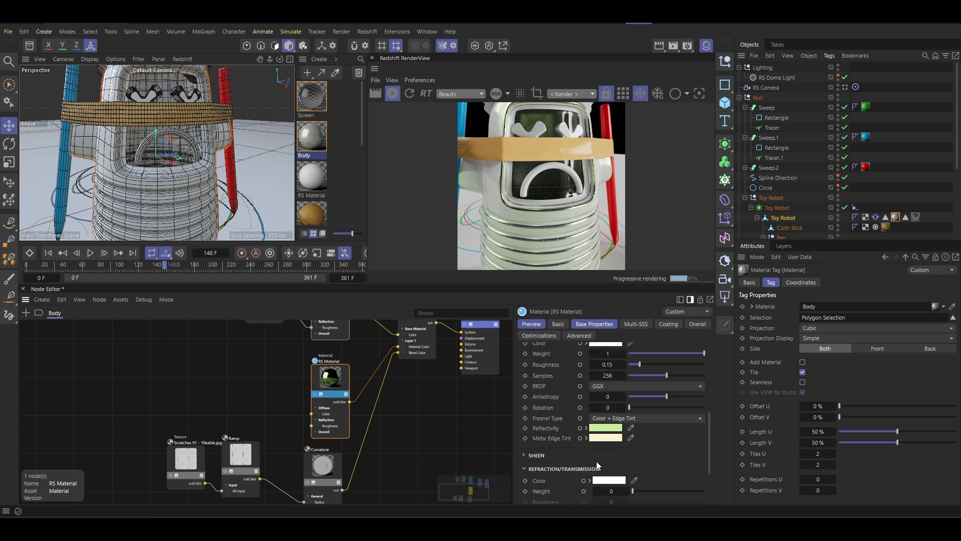
pyautogui.click(608, 441)
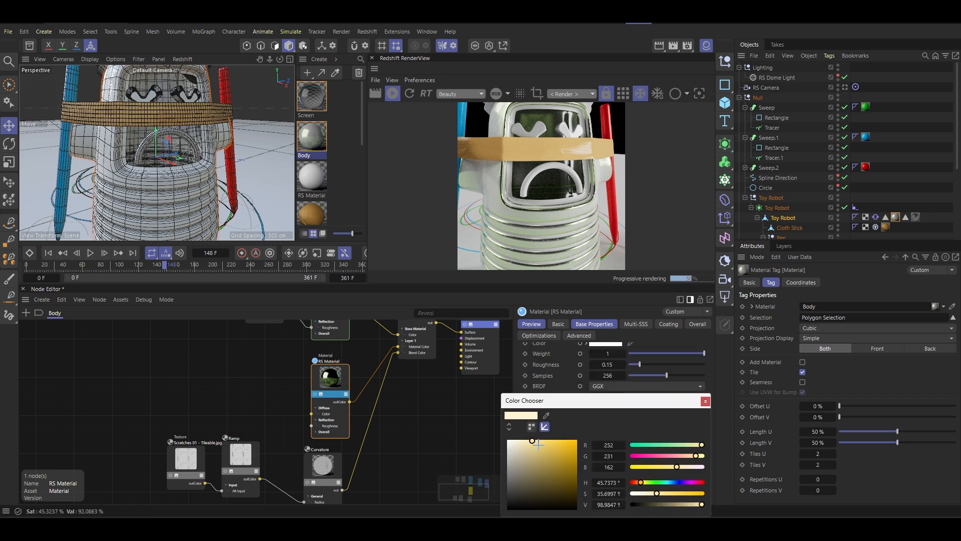
pyautogui.click(507, 448)
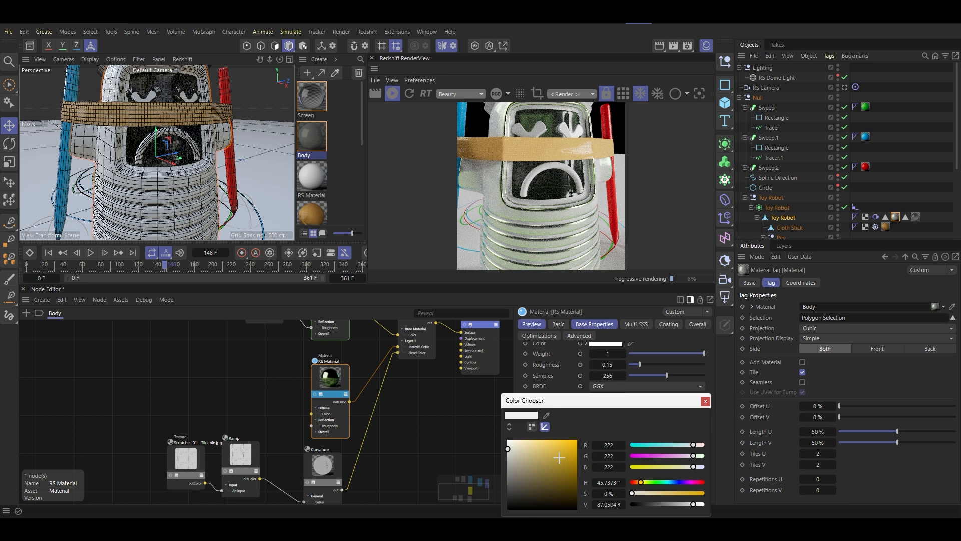
pyautogui.click(705, 400)
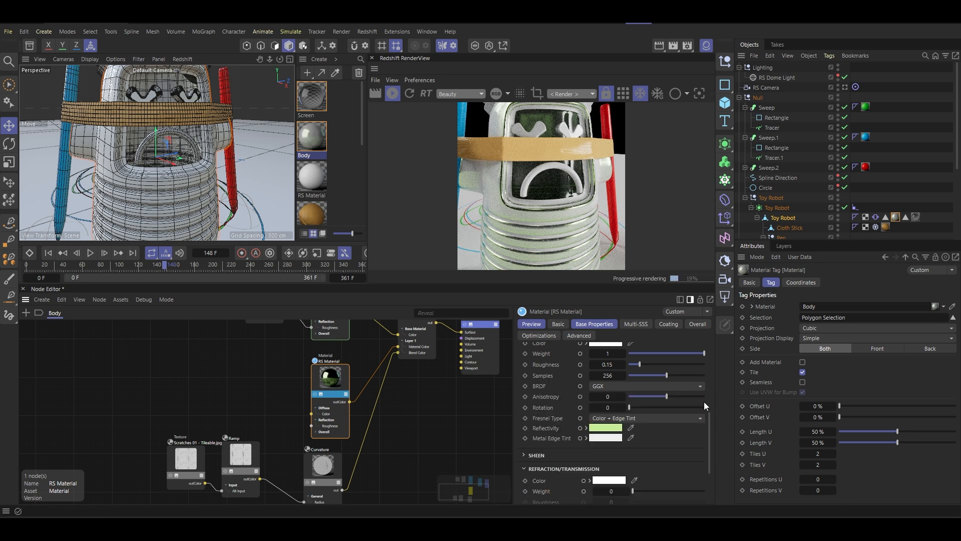
# - Try a dusty pink reflectivity colour, RGB 151, 70, 102, on the blended RS Material and inspect the whole robot
pyautogui.click(608, 427)
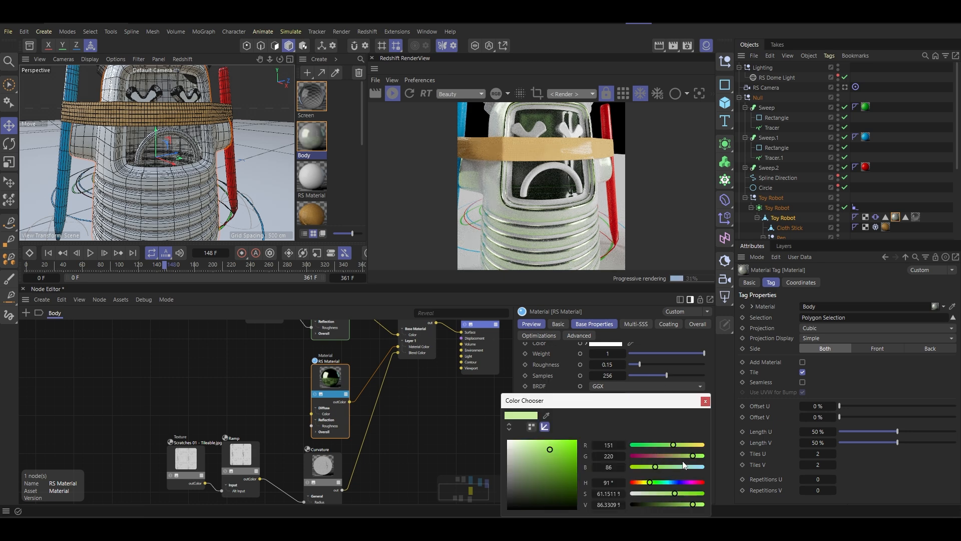
pyautogui.moveTo(682, 461); pyautogui.dragTo(660, 471)
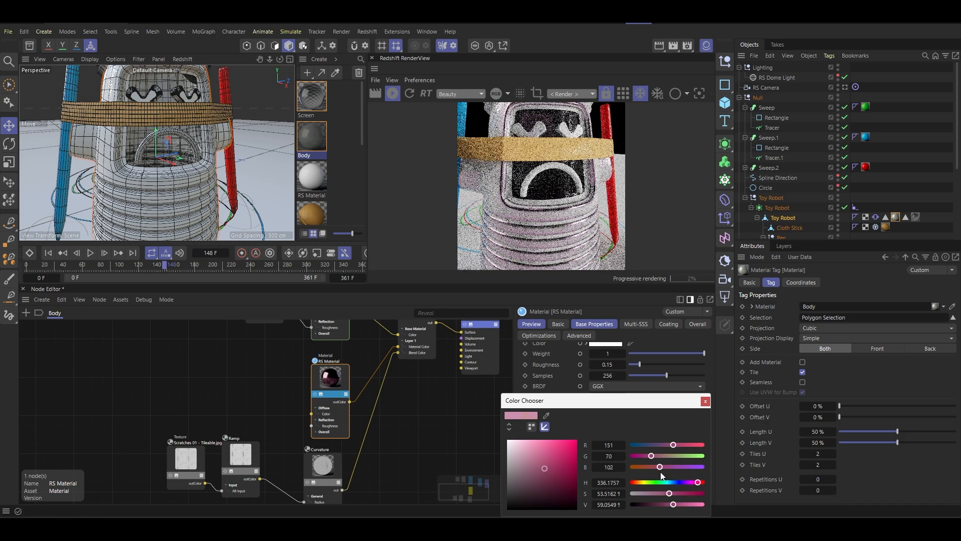
pyautogui.scroll(-3, 161, 182)
pyautogui.moveTo(185, 170)
pyautogui.keyDown('alt'); pyautogui.mouseDown()
pyautogui.moveTo(118, 189)
pyautogui.moveTo(181, 173)
pyautogui.mouseUp(); pyautogui.keyUp('alt')
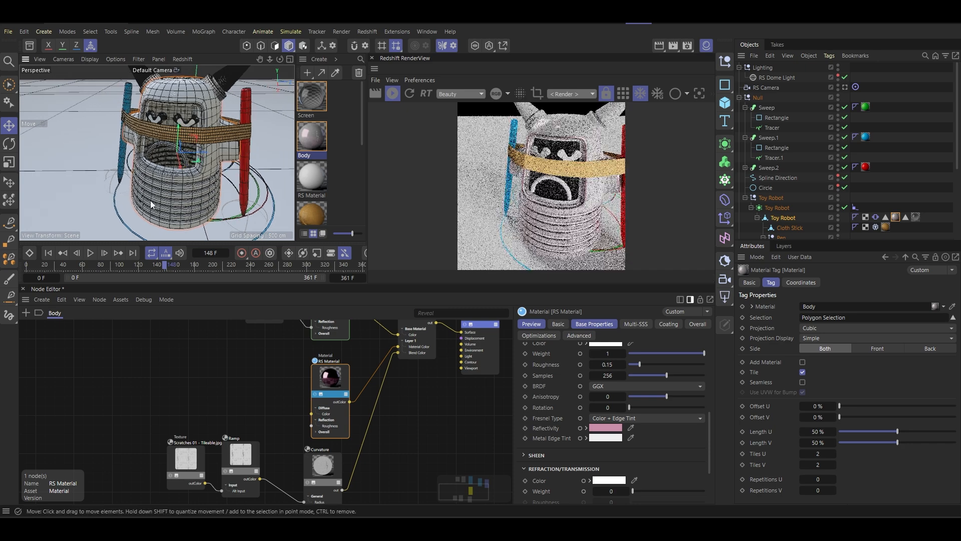
# - Try a golden reflectivity colour, RGB 183, 147, 55, on the blended RS Material
pyautogui.click(604, 428)
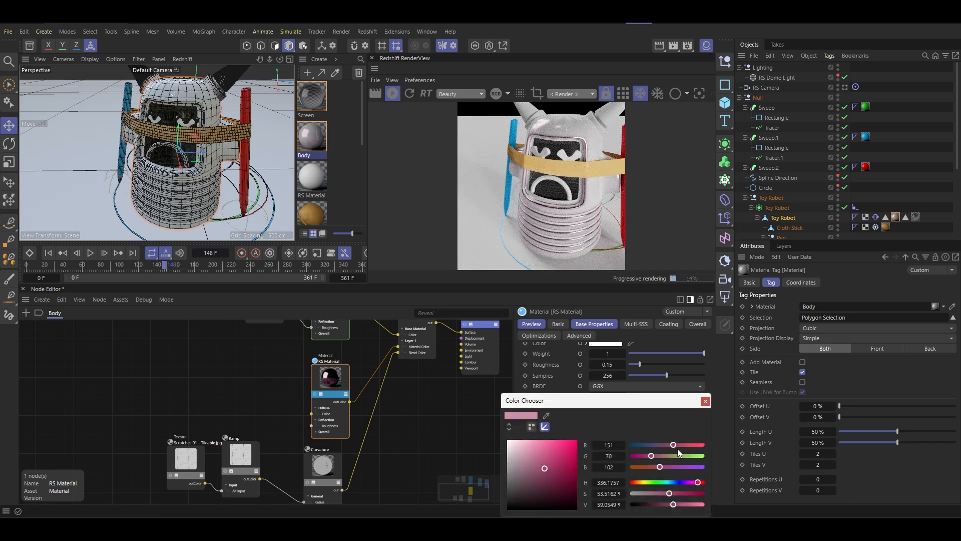
pyautogui.moveTo(674, 447)
pyautogui.mouseDown()
pyautogui.moveTo(641, 446)
pyautogui.moveTo(710, 449)
pyautogui.moveTo(656, 447)
pyautogui.moveTo(672, 445)
pyautogui.mouseUp()
pyautogui.click(641, 483)
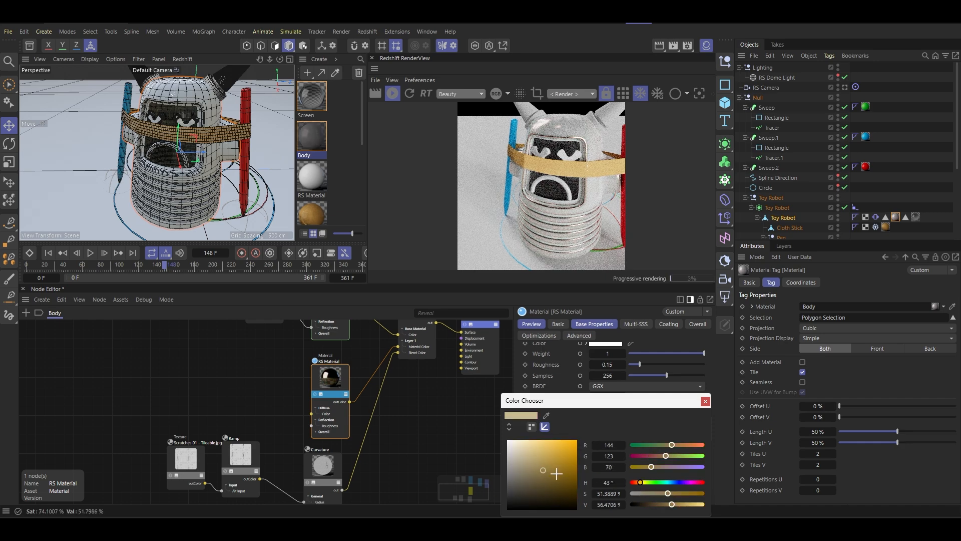
pyautogui.moveTo(556, 473)
pyautogui.mouseDown()
pyautogui.moveTo(577, 442)
pyautogui.moveTo(559, 457)
pyautogui.mouseUp()
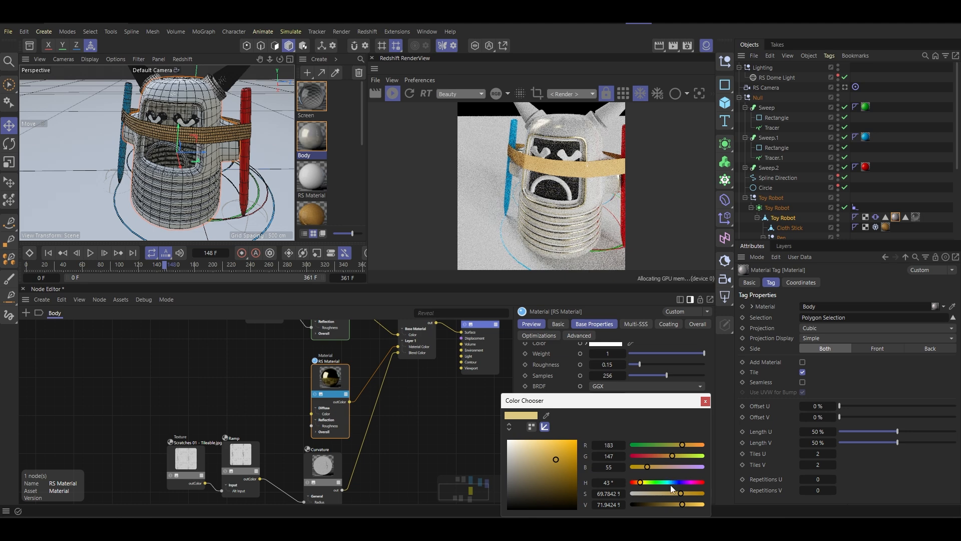
# - Set the blended RS Material's reflectivity colour to a saturated pink, RGB 183, 50, 83
pyautogui.click(690, 482)
pyautogui.moveTo(691, 486)
pyautogui.mouseDown()
pyautogui.moveTo(700, 487)
pyautogui.moveTo(684, 493)
pyautogui.mouseUp()
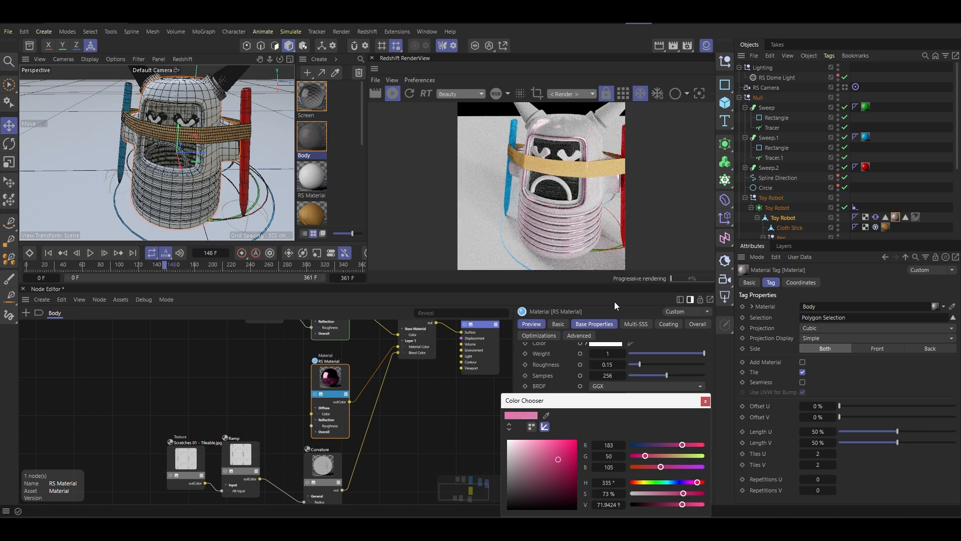
pyautogui.click(680, 484)
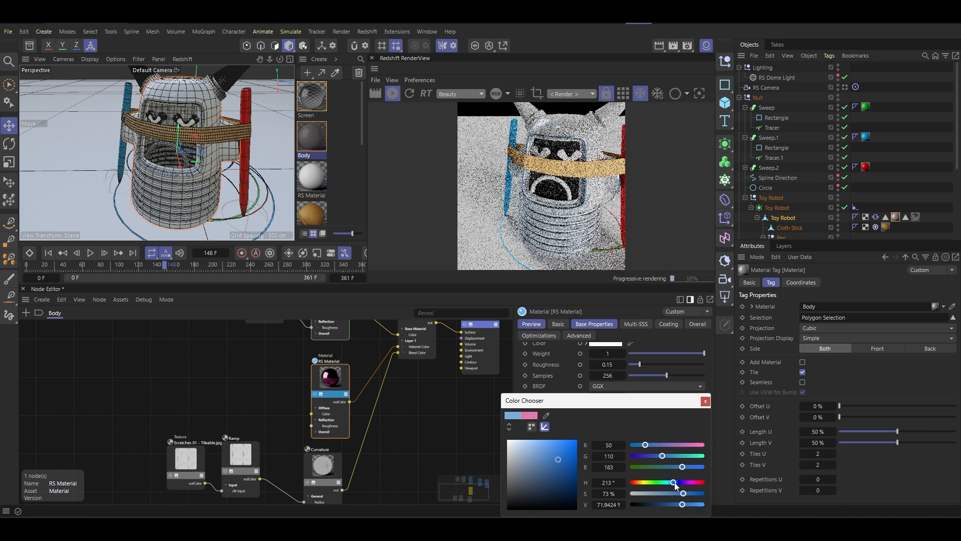
pyautogui.moveTo(679, 484); pyautogui.dragTo(702, 489)
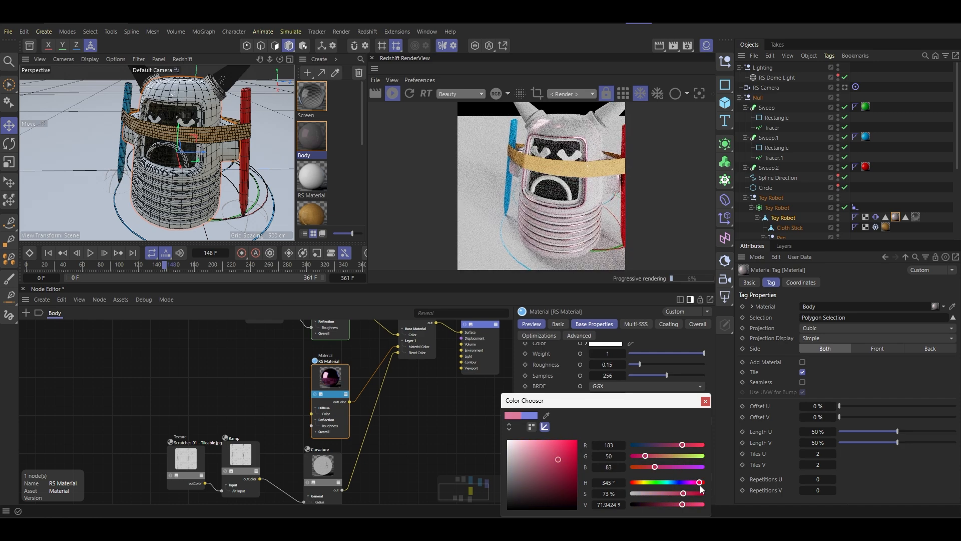
pyautogui.click(705, 402)
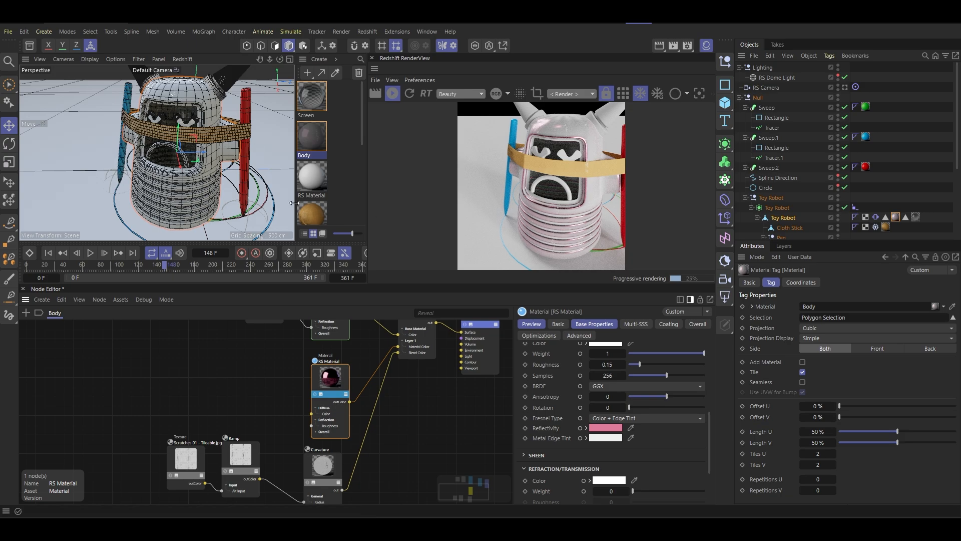
# - Inspect the worn edges around the robot's head, close the node graph and restart the live render on the whole robot
pyautogui.keyDown('alt'); pyautogui.moveTo(228, 193); pyautogui.dragTo(185, 160); pyautogui.keyUp('alt')
pyautogui.scroll(5, 185, 130)
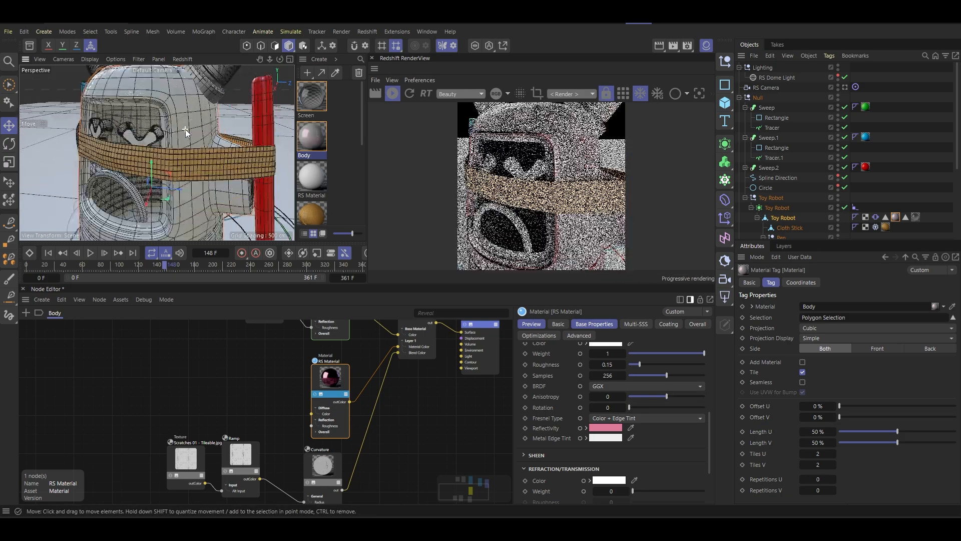
pyautogui.scroll(-2, 186, 129)
pyautogui.keyDown('alt'); pyautogui.moveTo(187, 129); pyautogui.dragTo(184, 163, button='middle'); pyautogui.keyUp('alt')
pyautogui.keyDown('alt'); pyautogui.moveTo(184, 163); pyautogui.dragTo(194, 147); pyautogui.keyUp('alt')
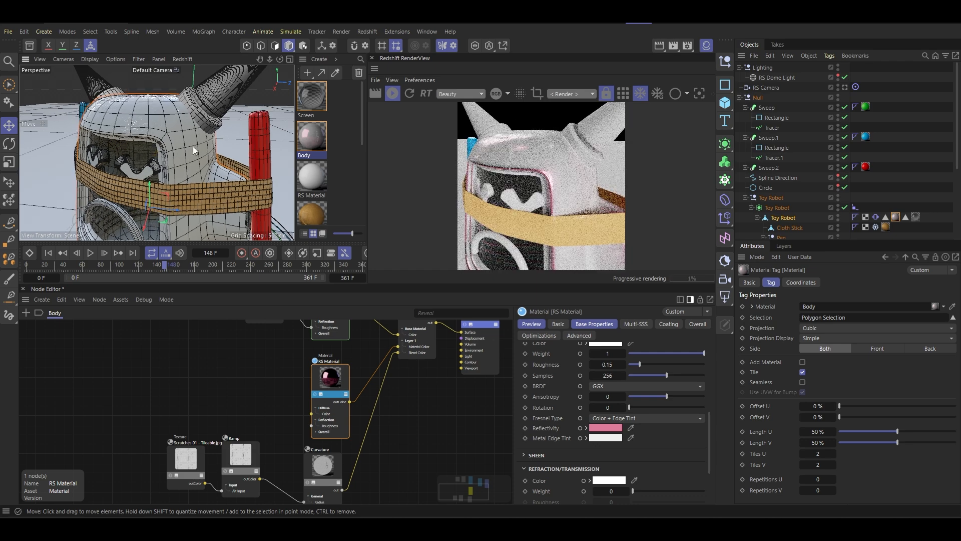
pyautogui.click(642, 23)
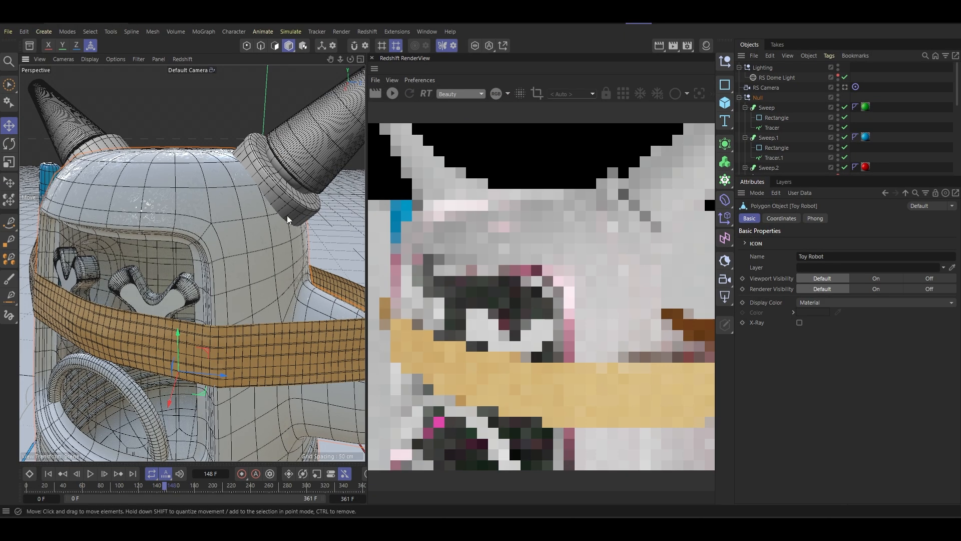
pyautogui.click(393, 93)
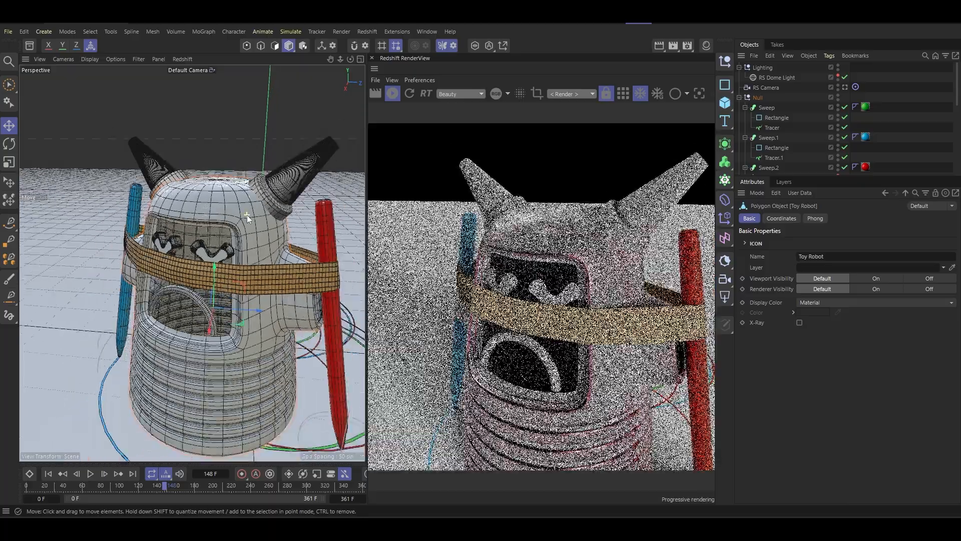
pyautogui.keyDown('alt'); pyautogui.moveTo(248, 215); pyautogui.dragTo(260, 175); pyautogui.keyUp('alt')
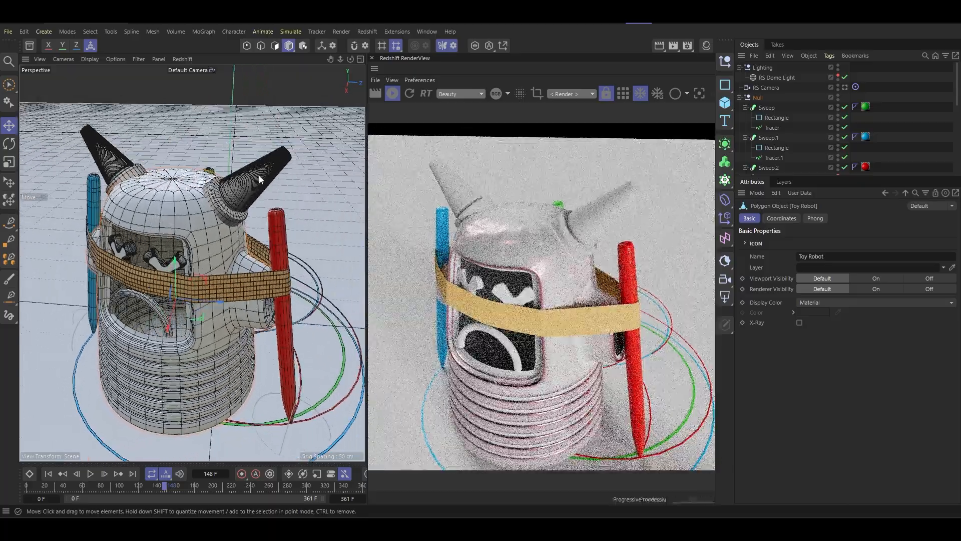
# - Show the scene's materials and expand the Ear Right and Ear Left groups in the object hierarchy
pyautogui.click(260, 175)
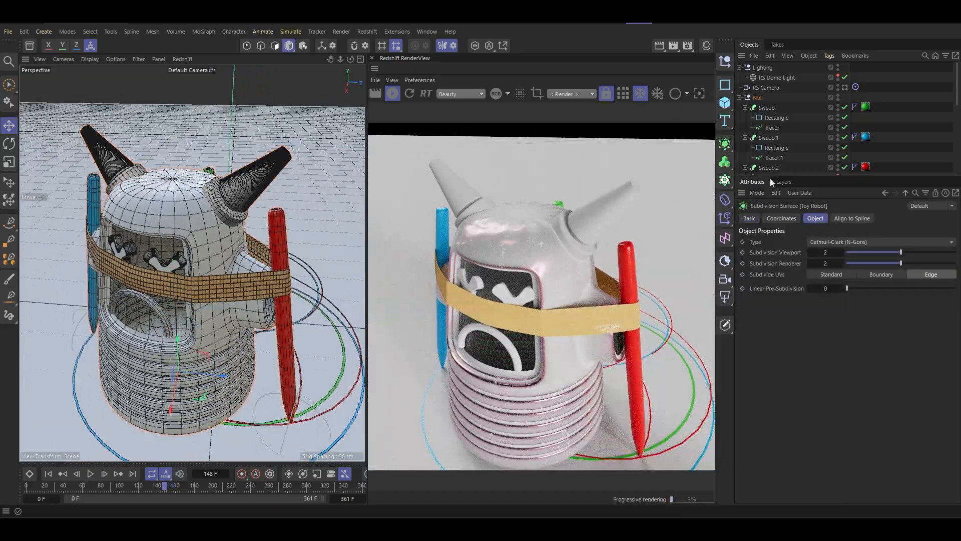
pyautogui.moveTo(774, 176); pyautogui.dragTo(773, 239)
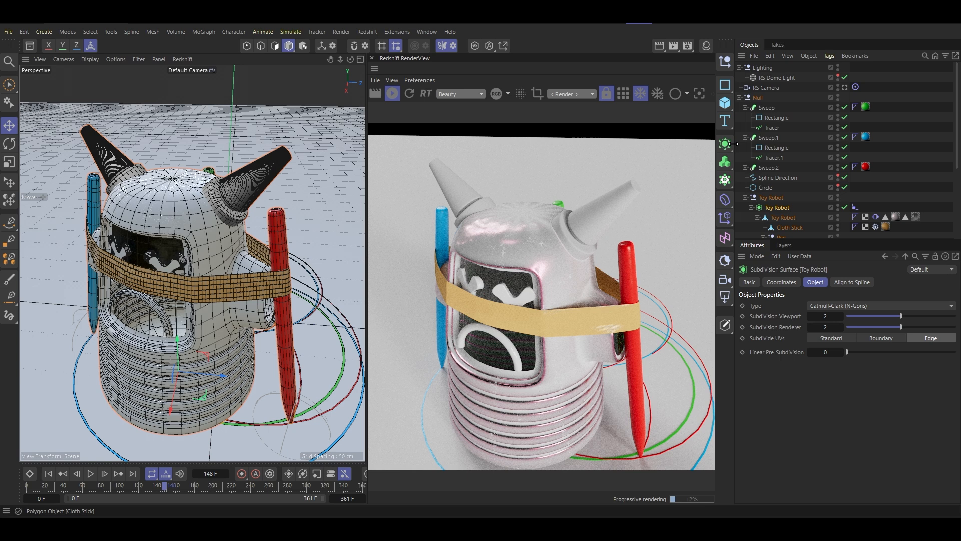
pyautogui.click(706, 46)
pyautogui.scroll(-5, 796, 175)
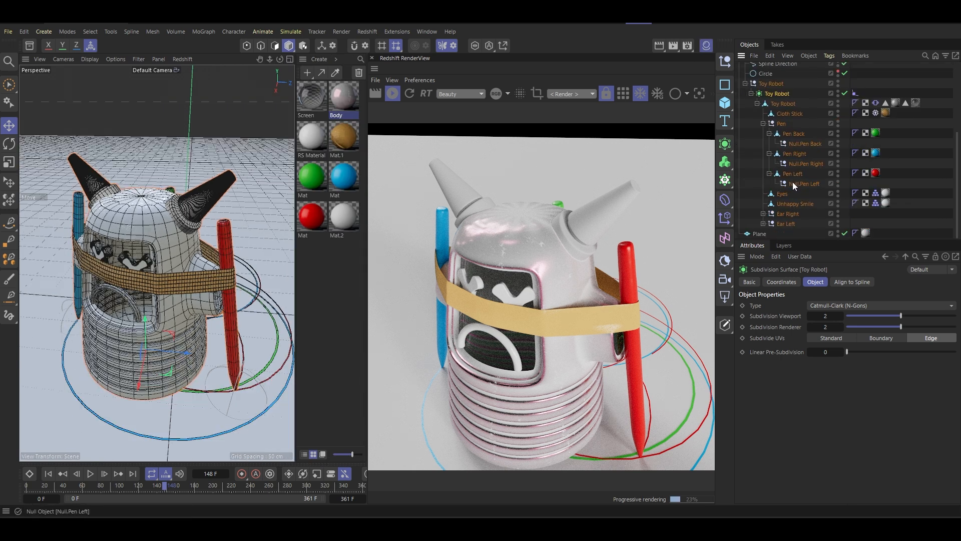
pyautogui.click(764, 213)
pyautogui.scroll(-1, 772, 200)
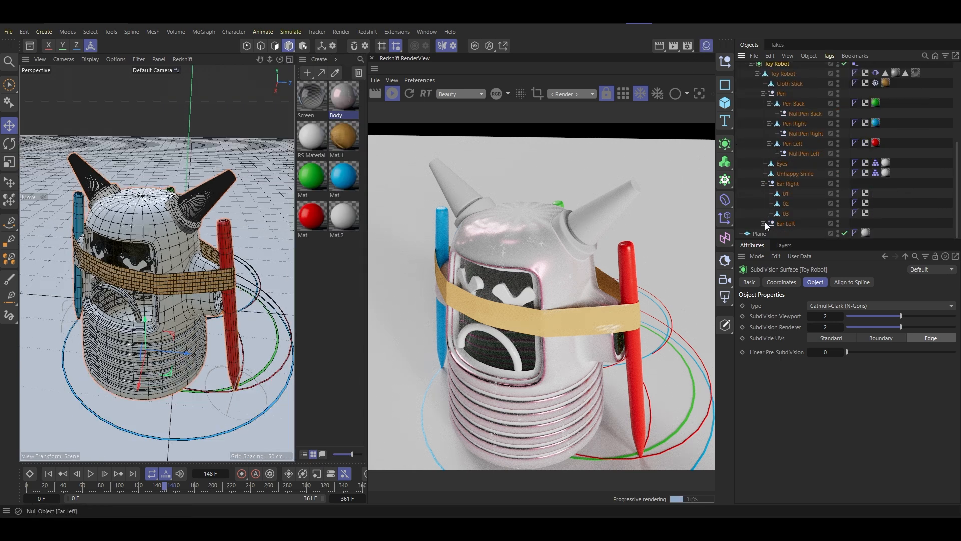
pyautogui.click(763, 223)
pyautogui.scroll(-1, 783, 227)
# - Try to apply the Body material to the base of the right ear directly on the model
pyautogui.click(786, 184)
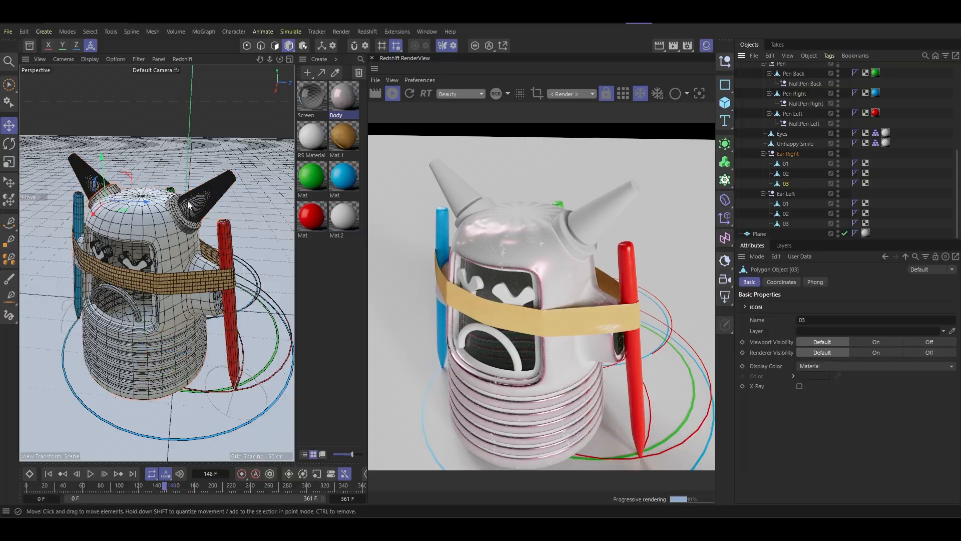
pyautogui.keyDown('alt'); pyautogui.moveTo(98, 187); pyautogui.dragTo(95, 134, button='right'); pyautogui.keyUp('alt')
pyautogui.keyDown('alt'); pyautogui.moveTo(121, 186); pyautogui.dragTo(190, 192); pyautogui.keyUp('alt')
pyautogui.keyDown('alt'); pyautogui.moveTo(190, 192); pyautogui.dragTo(199, 175, button='right'); pyautogui.keyUp('alt')
pyautogui.moveTo(344, 96); pyautogui.dragTo(125, 253)
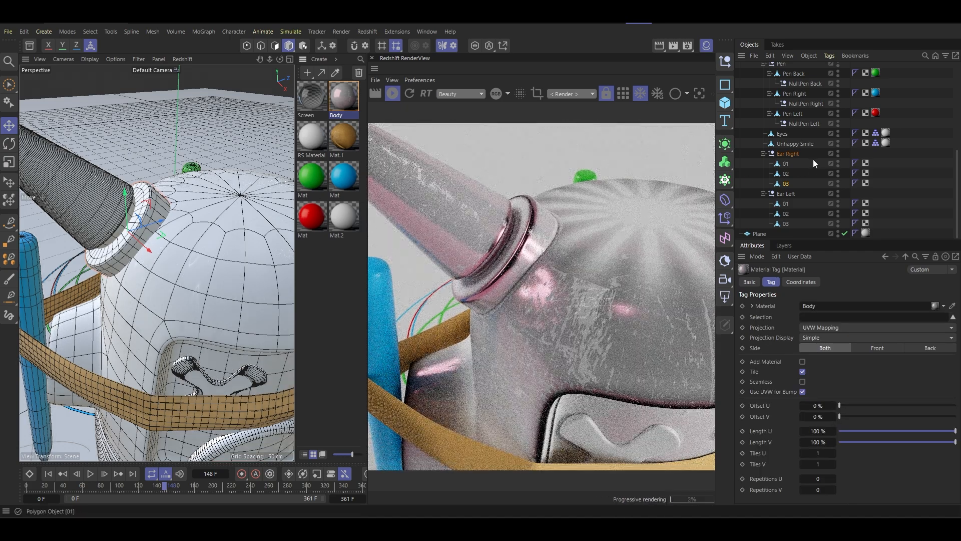
pyautogui.click(229, 206)
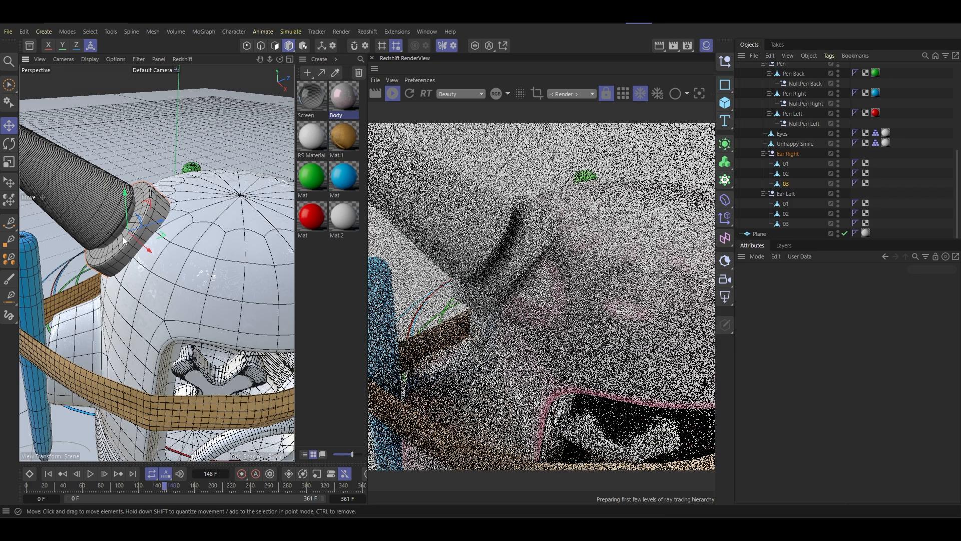
# - Apply the Body material to parts 01 and 03 of Ear Right
pyautogui.click(788, 154)
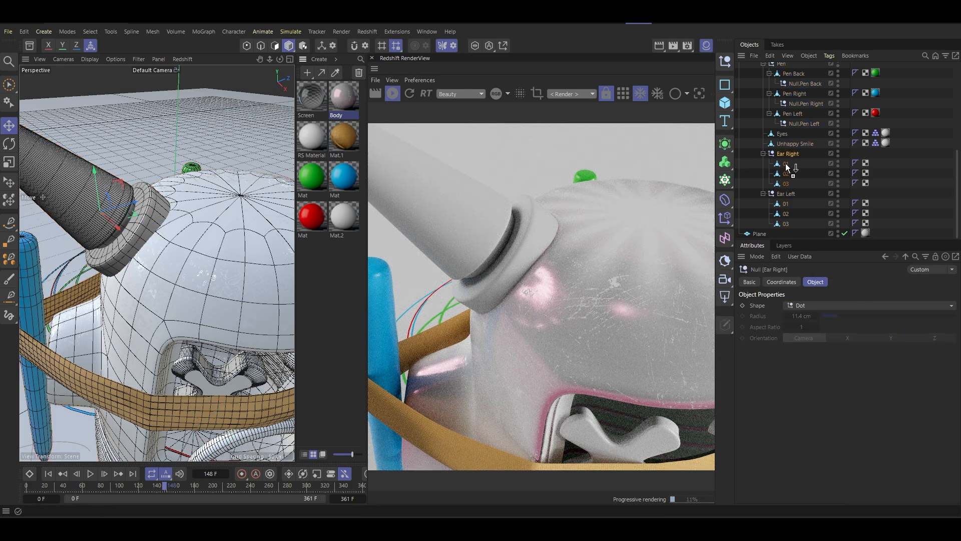
pyautogui.moveTo(787, 165); pyautogui.dragTo(793, 164)
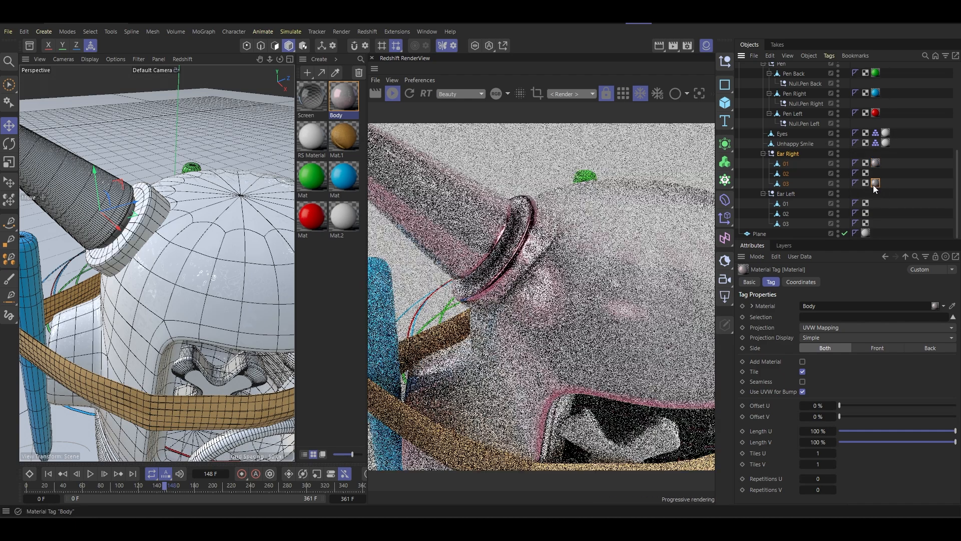
# - Create a black material with reflection roughness 0.3 and apply it to part 02 of Ear Right
pyautogui.click(308, 73)
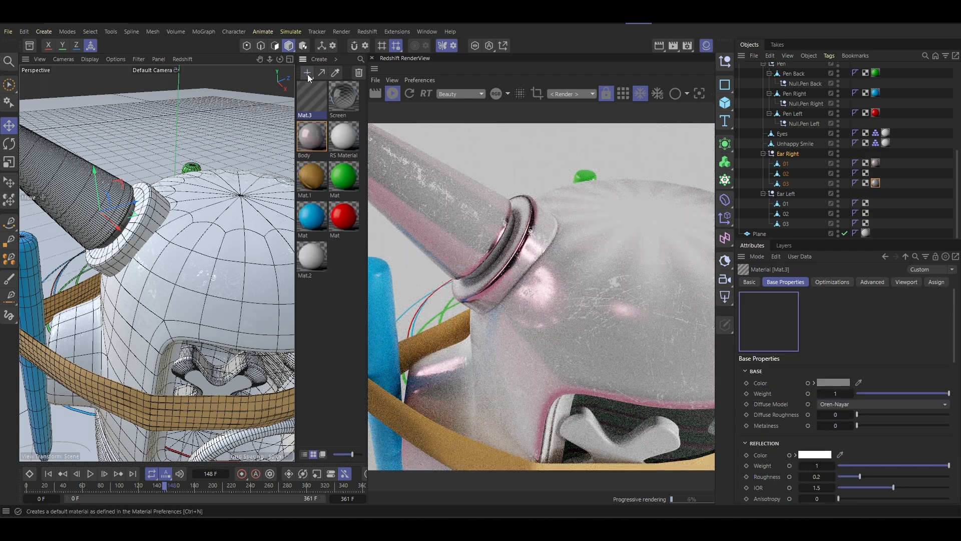
pyautogui.click(826, 384)
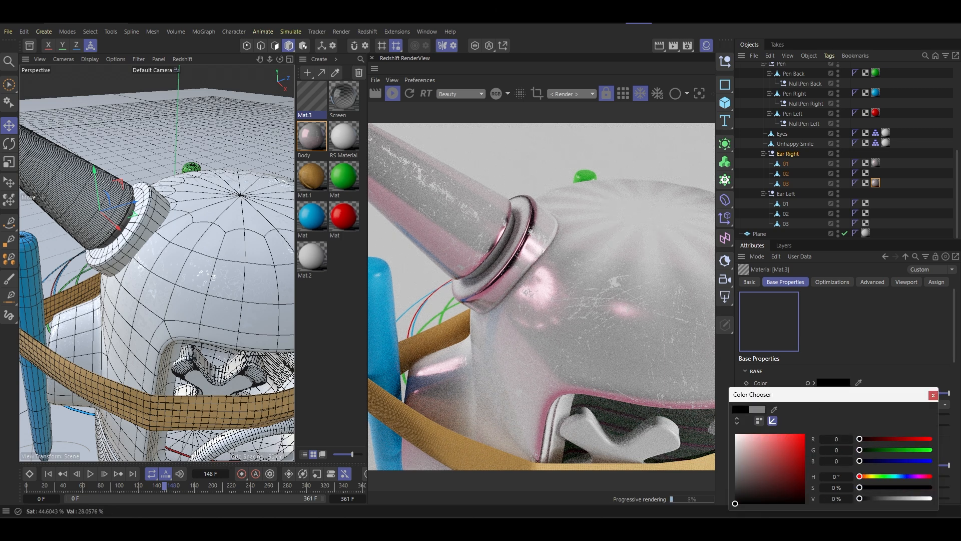
pyautogui.click(933, 395)
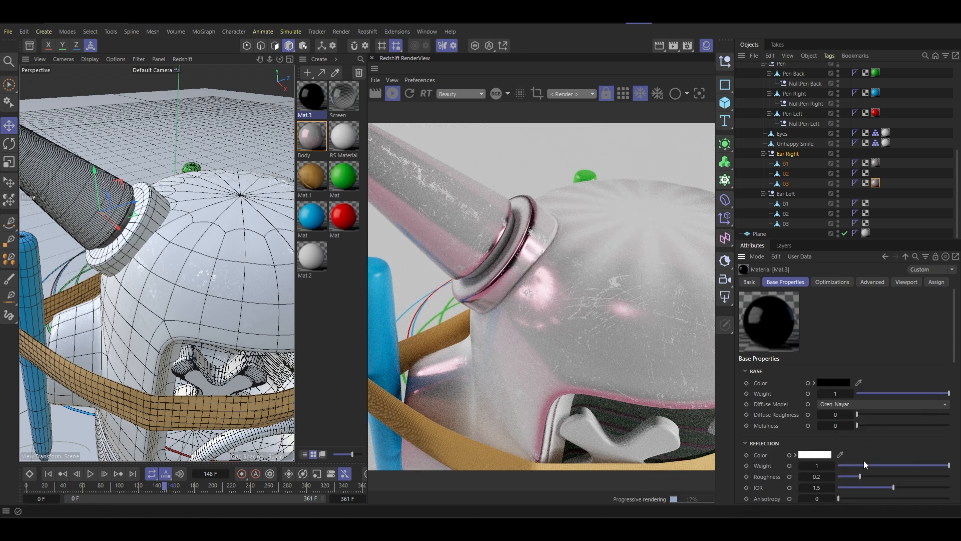
pyautogui.click(890, 476)
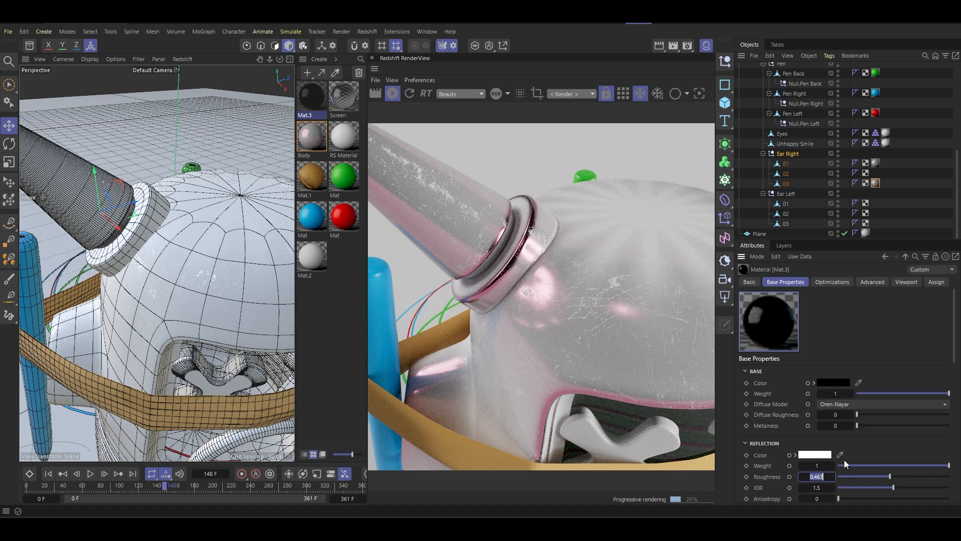
pyautogui.write('0.3')
pyautogui.press('Return')
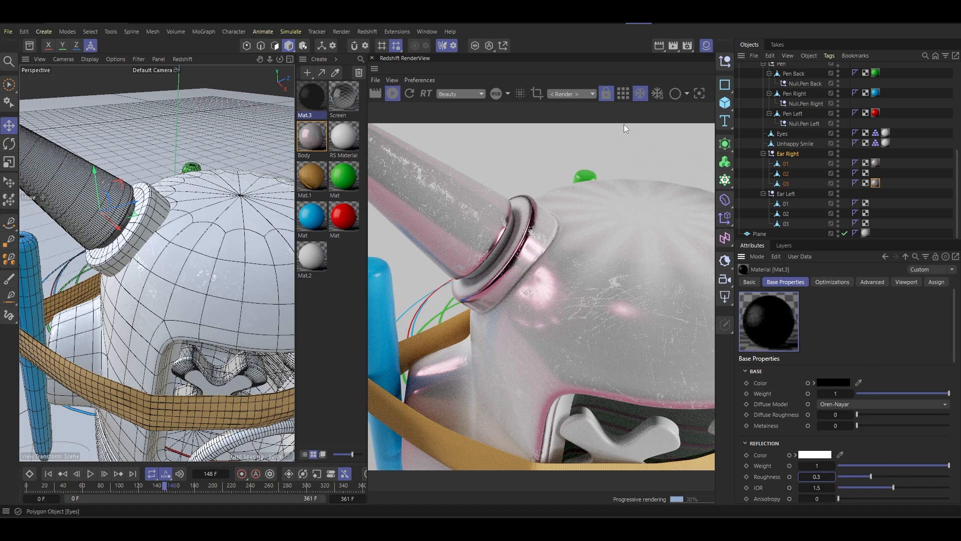
pyautogui.moveTo(308, 116); pyautogui.dragTo(794, 174)
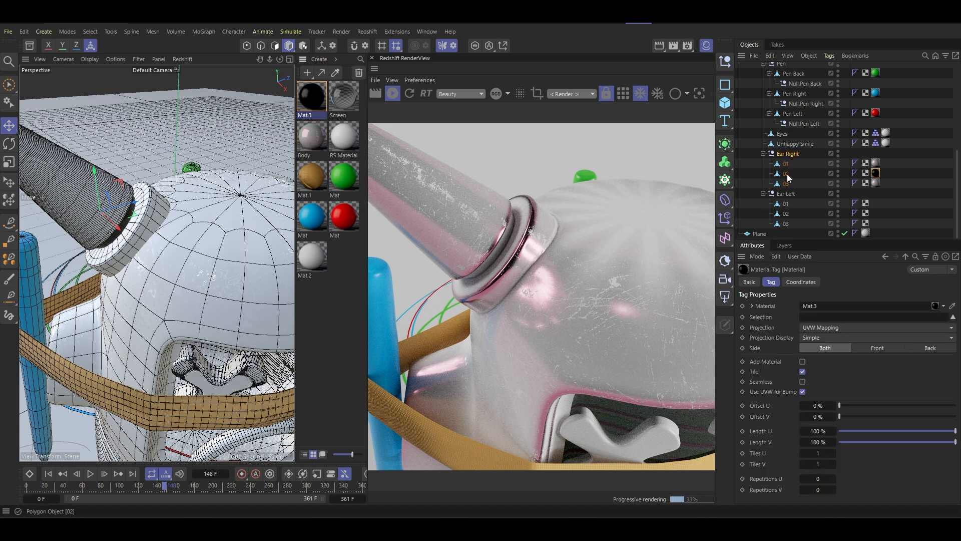
# - Apply the black material to part 02 of Ear Left and the Body material to its parts 01 and 03
pyautogui.keyDown('alt'); pyautogui.moveTo(131, 231); pyautogui.dragTo(152, 253); pyautogui.keyUp('alt')
pyautogui.scroll(-5, 128, 216)
pyautogui.scroll(-3, 150, 197)
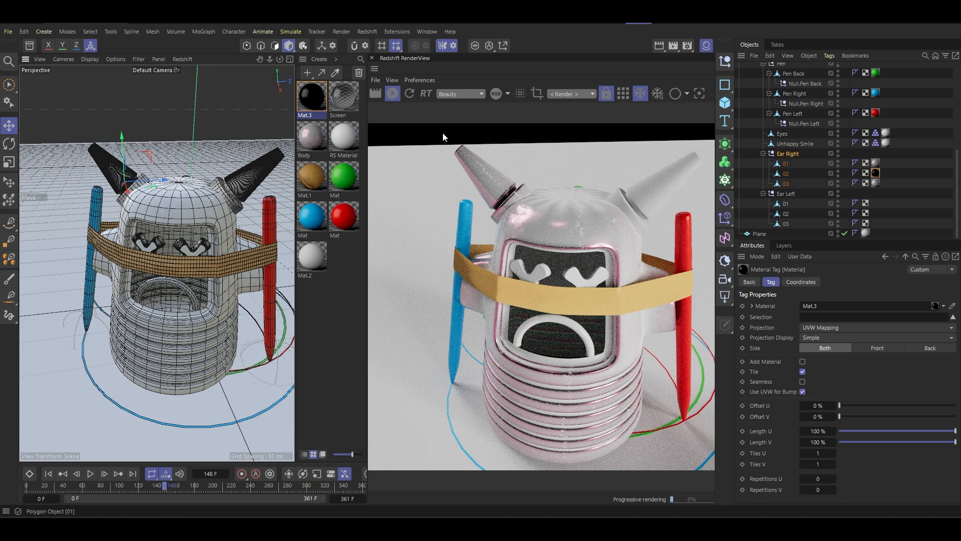
pyautogui.moveTo(316, 97); pyautogui.dragTo(783, 203)
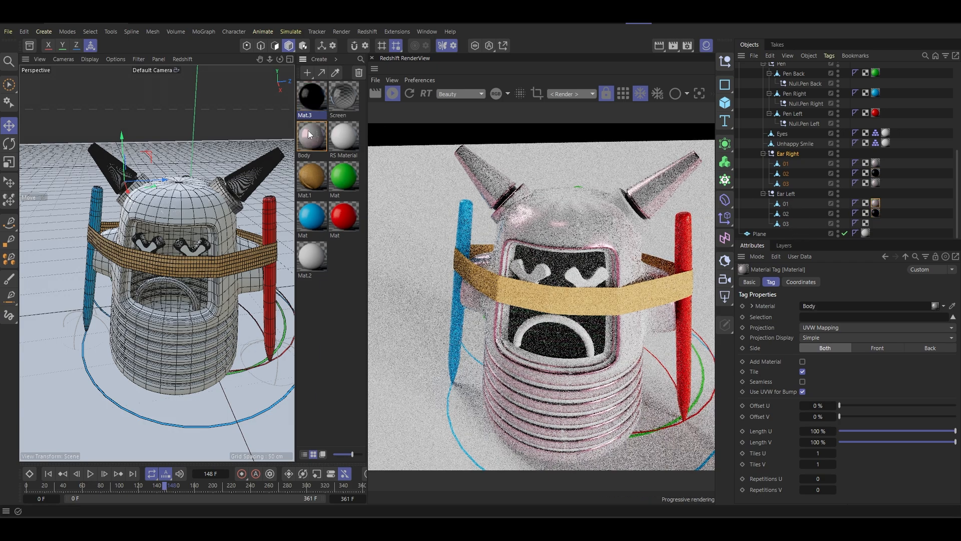
pyautogui.moveTo(320, 134); pyautogui.dragTo(788, 223)
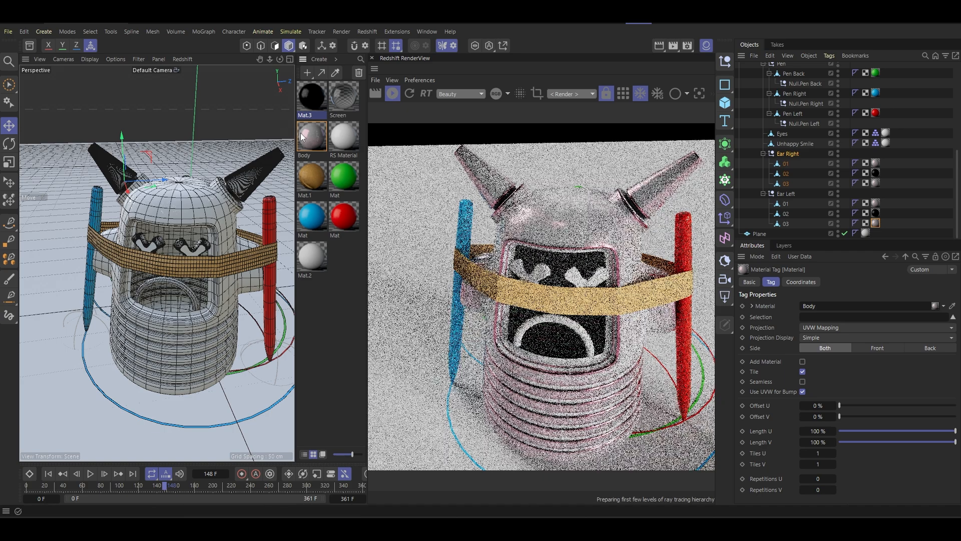
# - Set the Reflectivity color of the Body material's metal edge layer to a muted brown with RGB 108, 74, 48
pyautogui.doubleClick(321, 133)
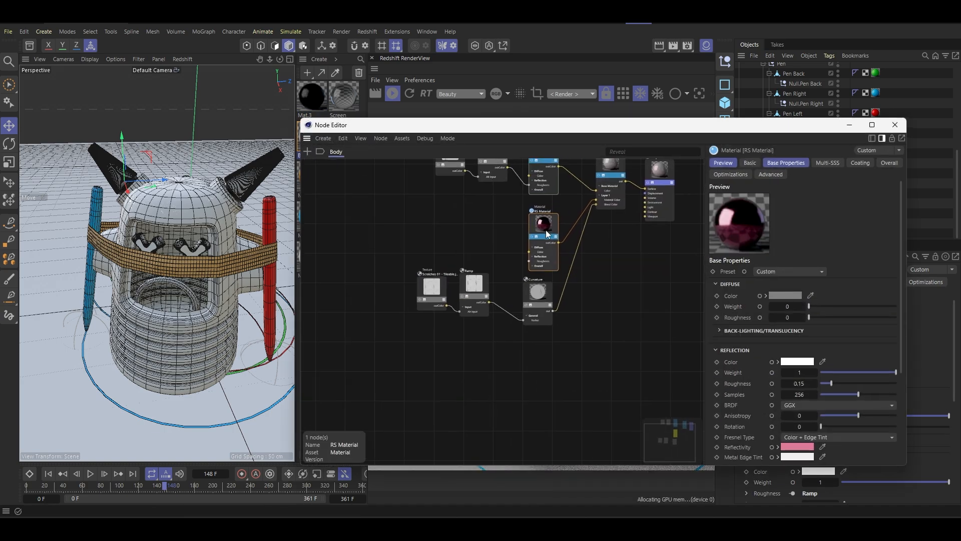
pyautogui.moveTo(790, 132); pyautogui.dragTo(306, 121)
pyautogui.click(314, 436)
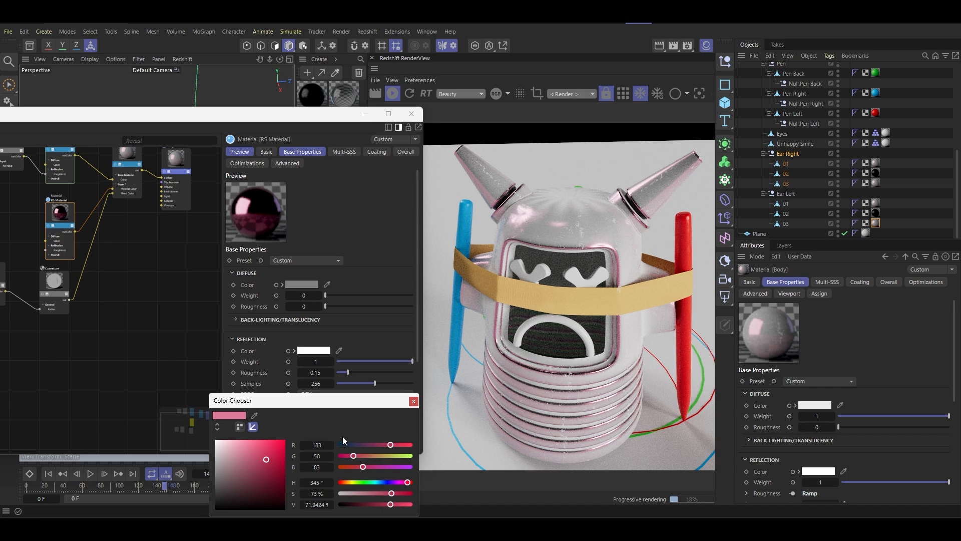
pyautogui.moveTo(339, 455); pyautogui.dragTo(347, 483)
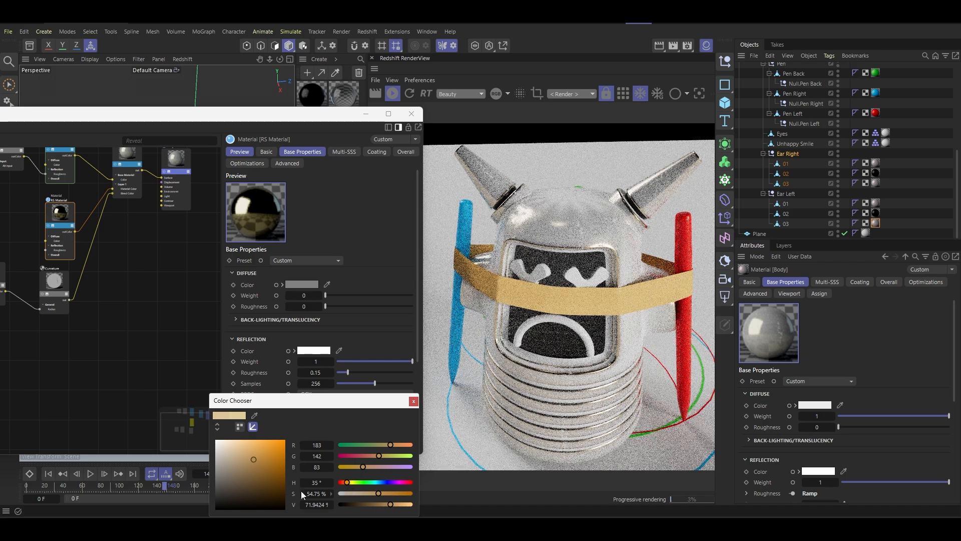
pyautogui.moveTo(255, 463); pyautogui.dragTo(269, 486)
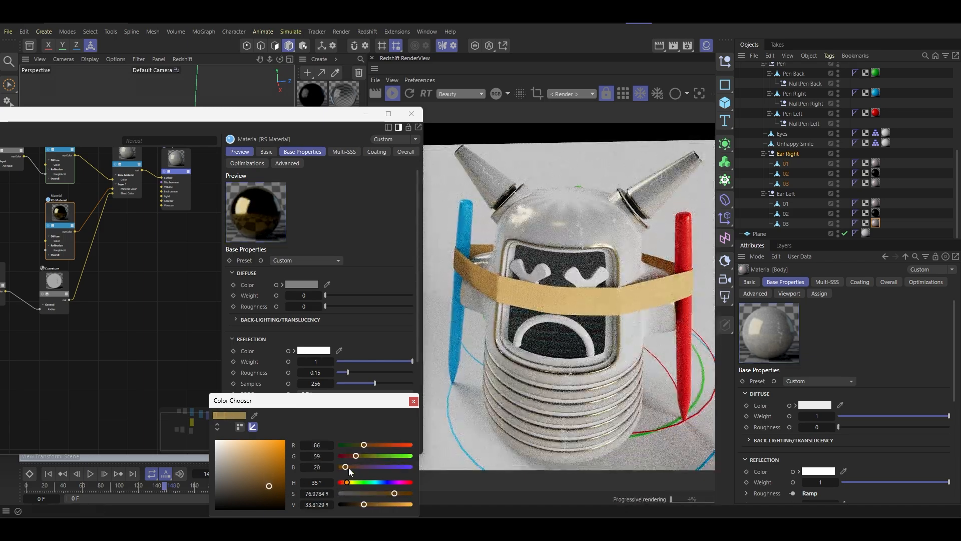
pyautogui.moveTo(365, 445); pyautogui.dragTo(370, 445)
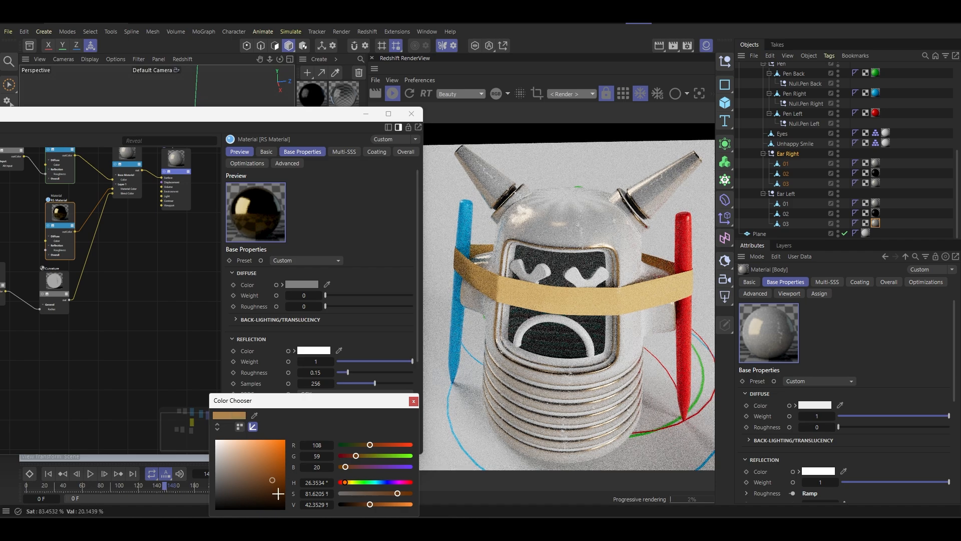
pyautogui.moveTo(398, 493); pyautogui.dragTo(381, 494)
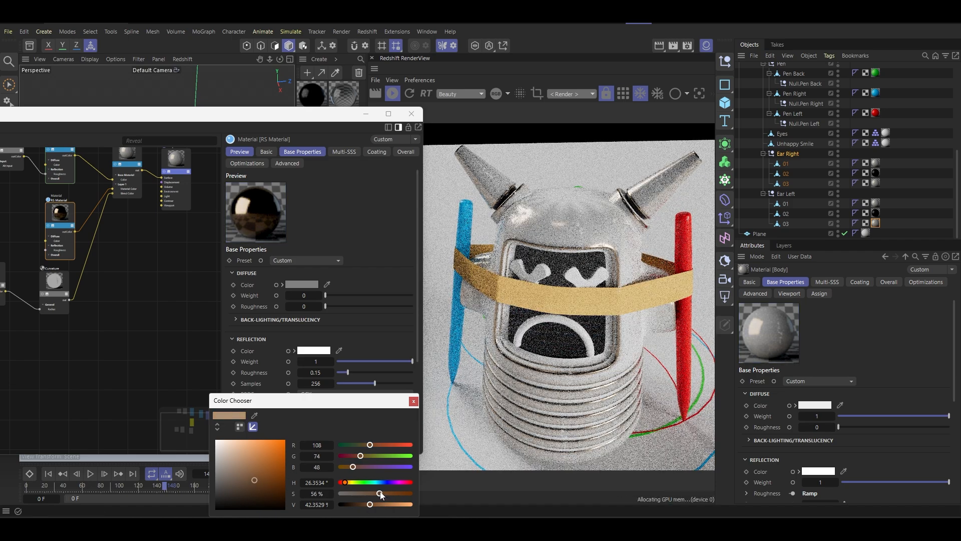
pyautogui.click(414, 401)
pyautogui.click(413, 115)
# - Change the base color of Mat.1, used on the robot's cloth band, to a grayish beige with RGB 130, 112, 96
pyautogui.click(344, 176)
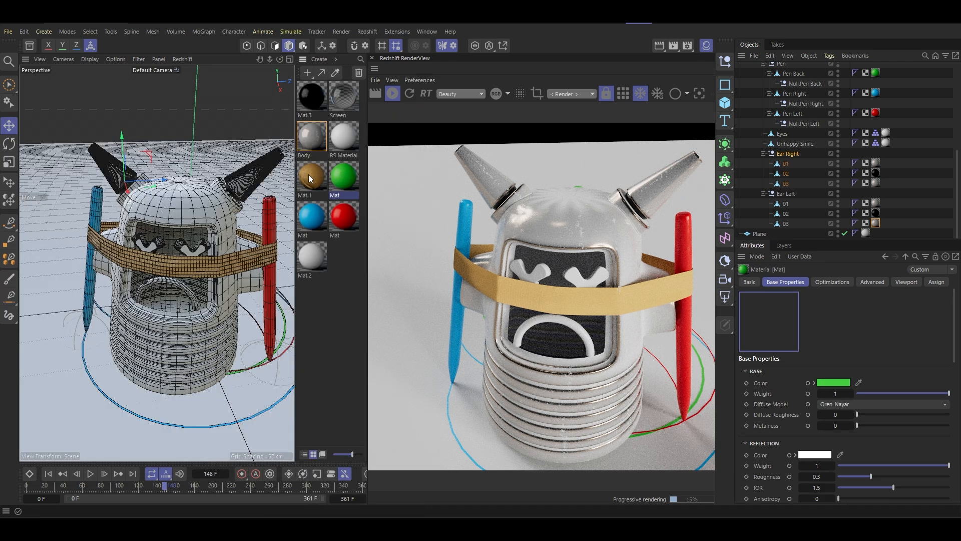
pyautogui.click(304, 180)
pyautogui.doubleClick(304, 180)
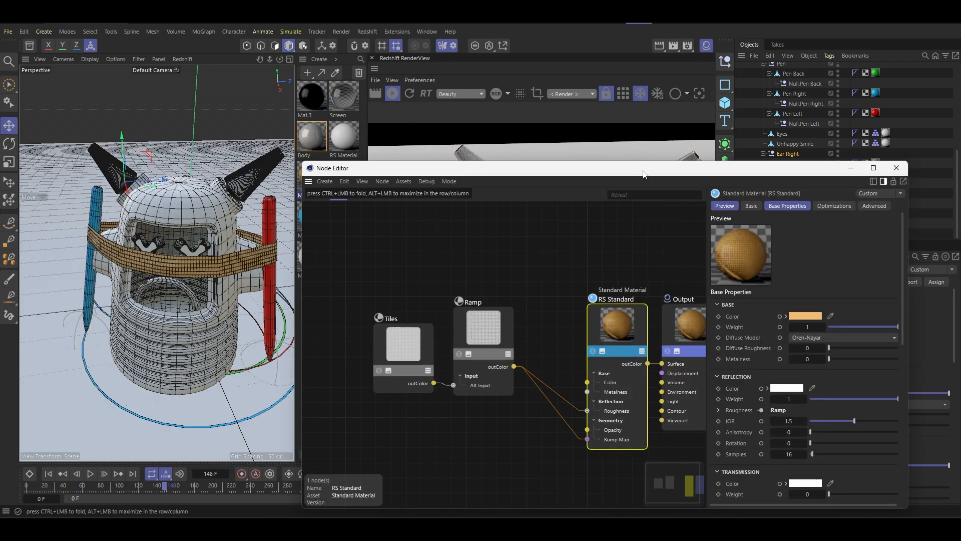
pyautogui.moveTo(563, 161); pyautogui.dragTo(109, 100)
pyautogui.click(353, 252)
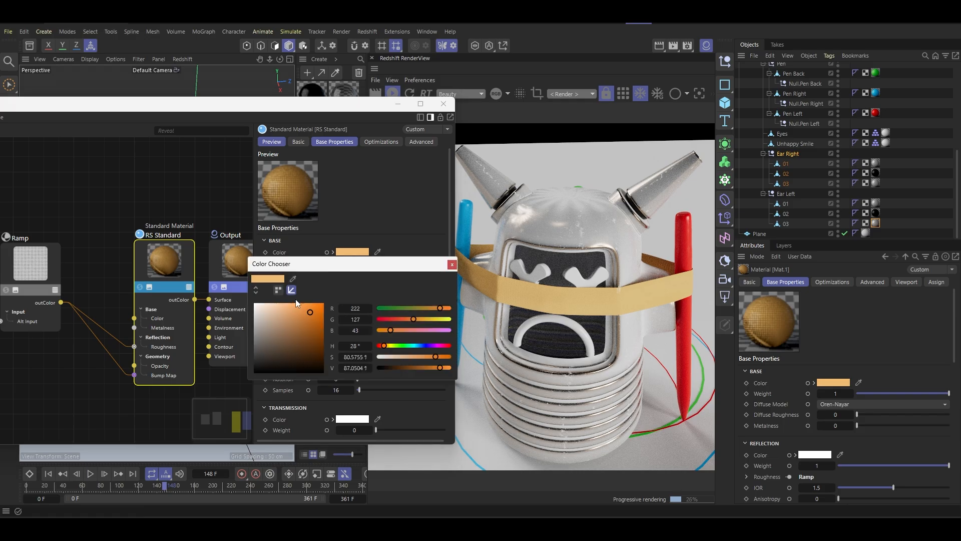
pyautogui.click(266, 313)
pyautogui.moveTo(265, 313)
pyautogui.mouseDown()
pyautogui.moveTo(258, 344)
pyautogui.moveTo(259, 327)
pyautogui.moveTo(273, 337)
pyautogui.mouseUp()
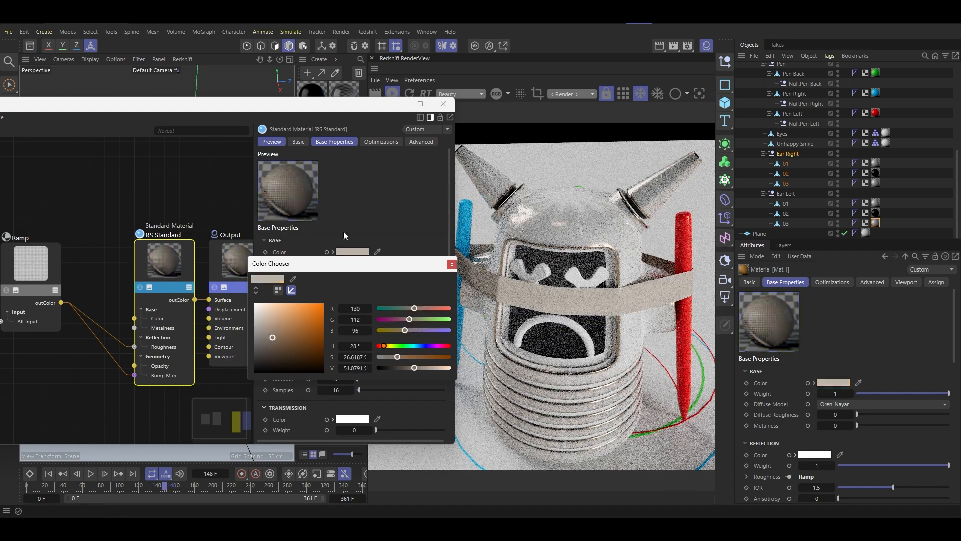
pyautogui.click(444, 104)
# - Apply the Paper preset to the RS Material used on the robot's eyes and mouth
pyautogui.keyDown('alt'); pyautogui.moveTo(203, 267); pyautogui.dragTo(165, 263); pyautogui.keyUp('alt')
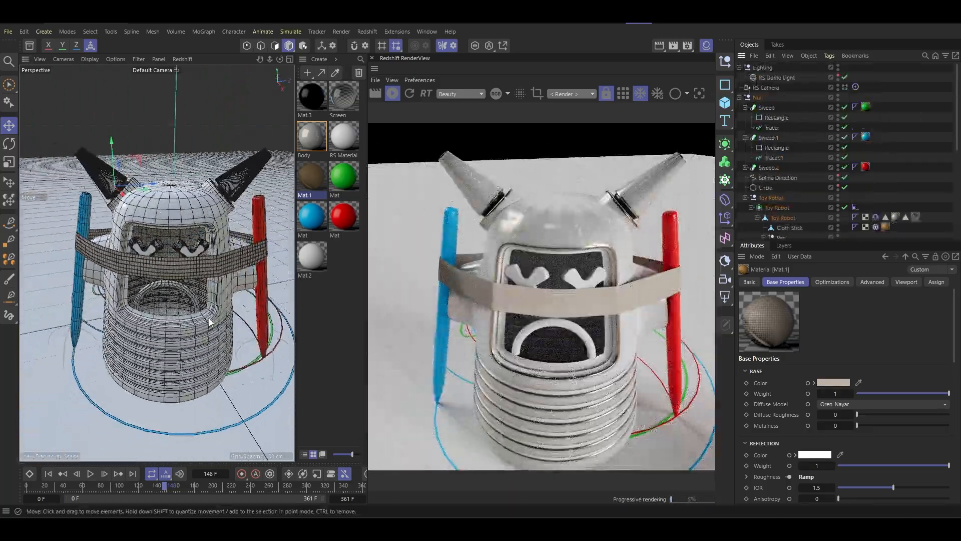
pyautogui.click(143, 296)
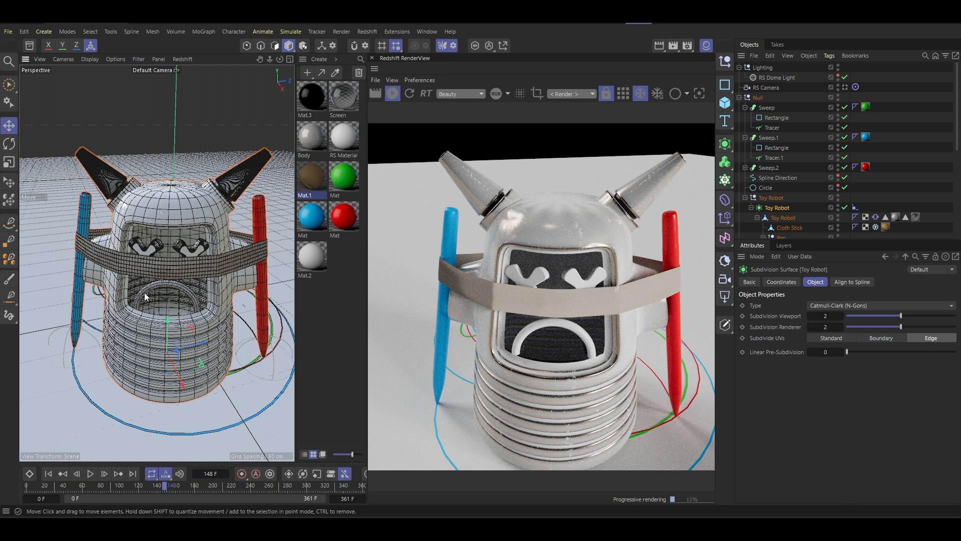
pyautogui.click(343, 143)
pyautogui.scroll(-4, 871, 202)
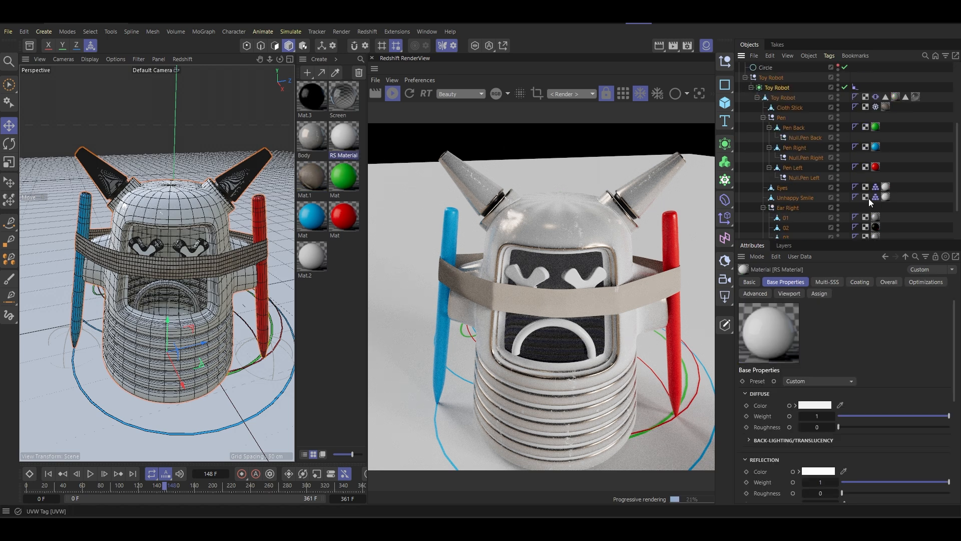
pyautogui.doubleClick(345, 140)
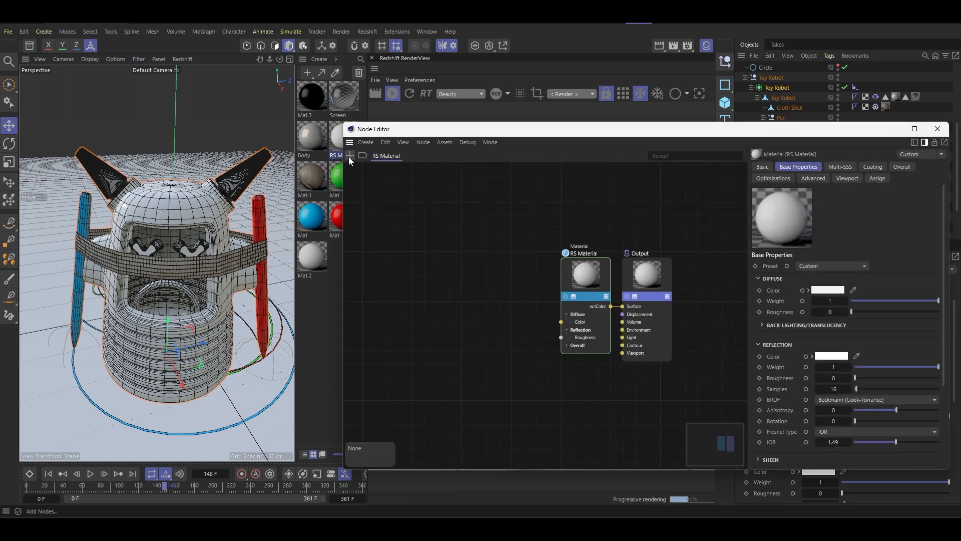
pyautogui.moveTo(604, 131); pyautogui.dragTo(141, 126)
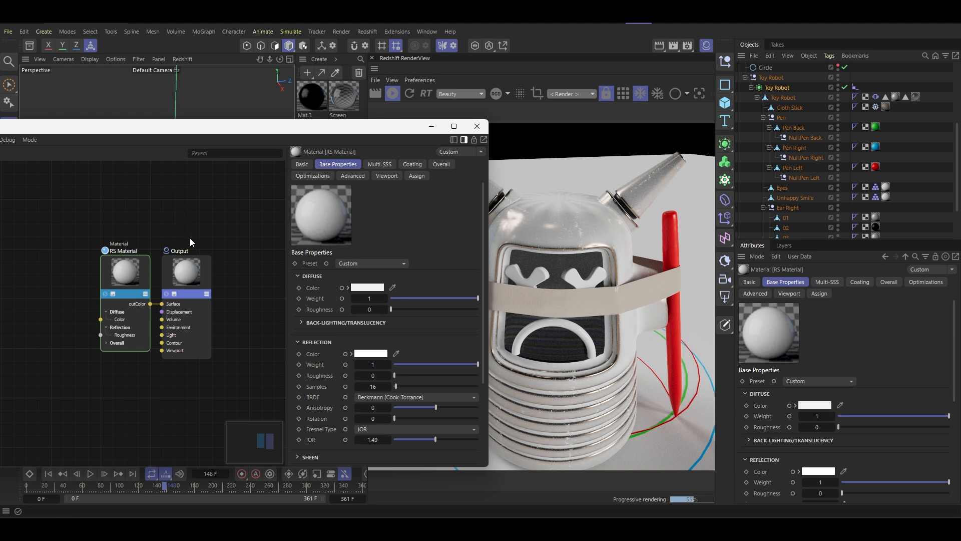
pyautogui.click(375, 267)
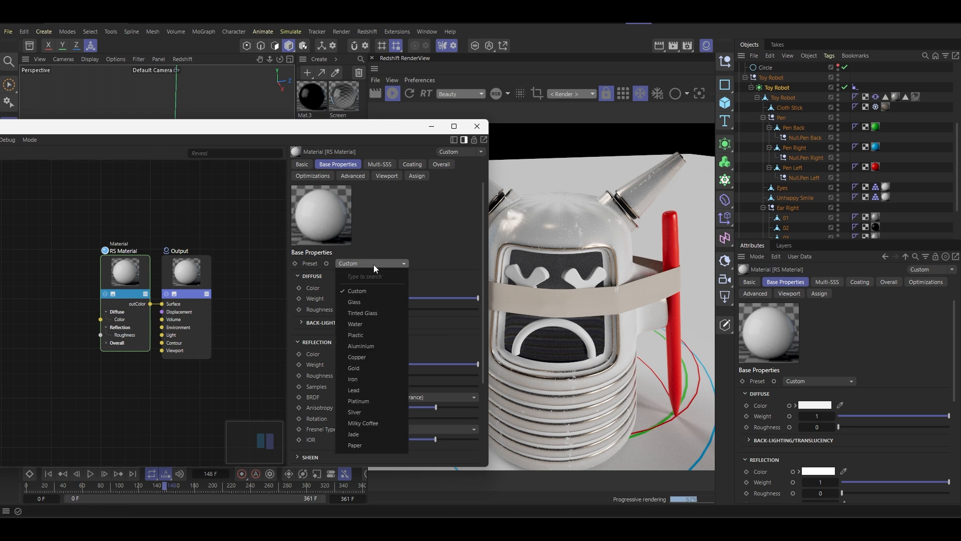
pyautogui.click(429, 223)
pyautogui.click(371, 264)
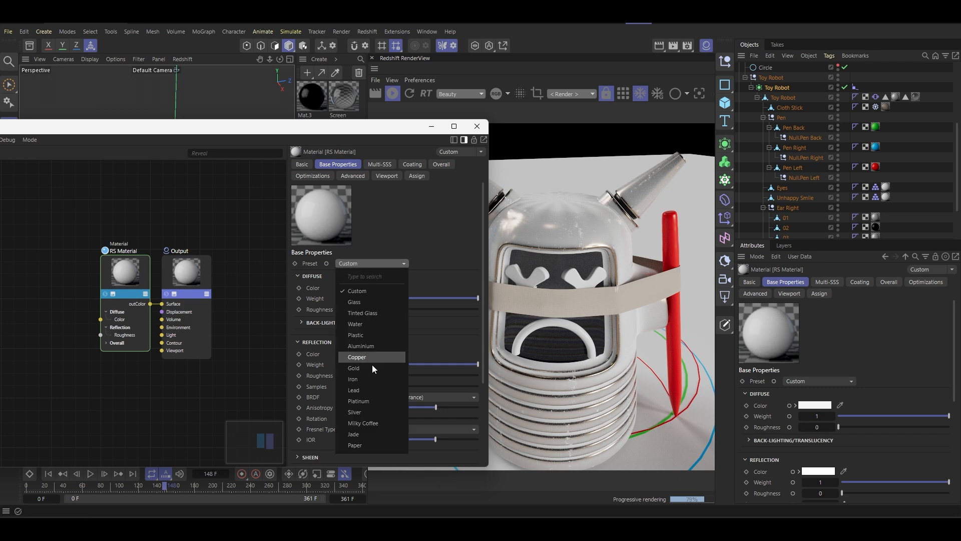
pyautogui.click(368, 446)
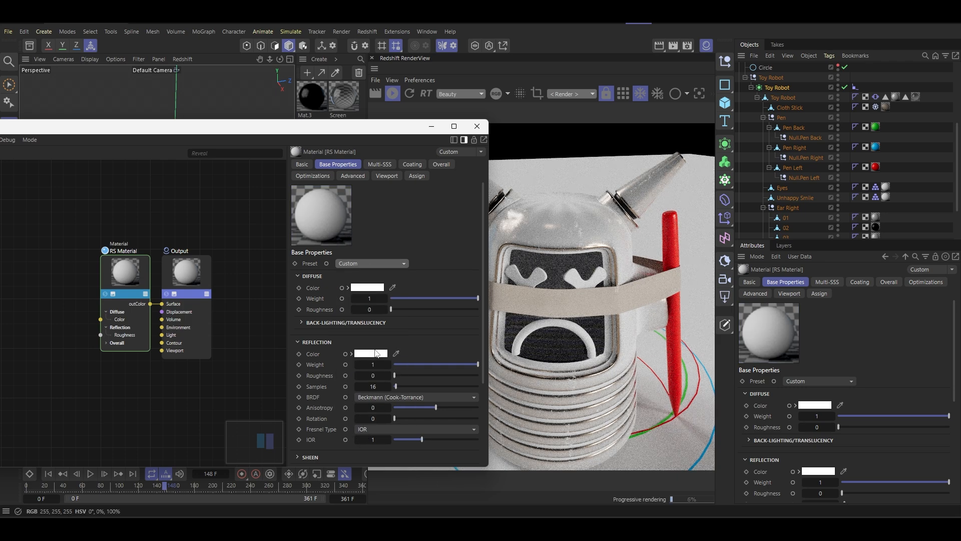
pyautogui.click(476, 126)
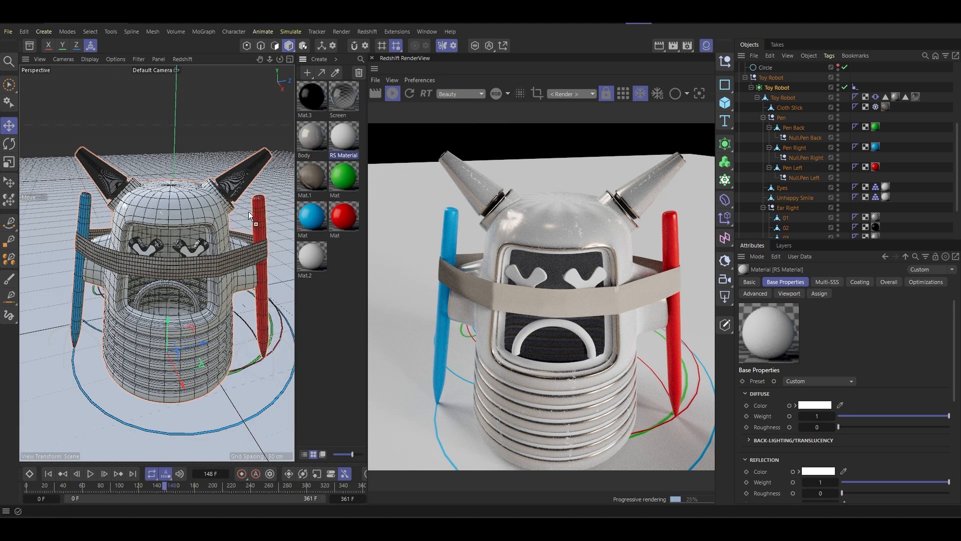
# - Try the Body material on the Unhappy Smile and Eyes objects, and remove it from both
pyautogui.click(311, 136)
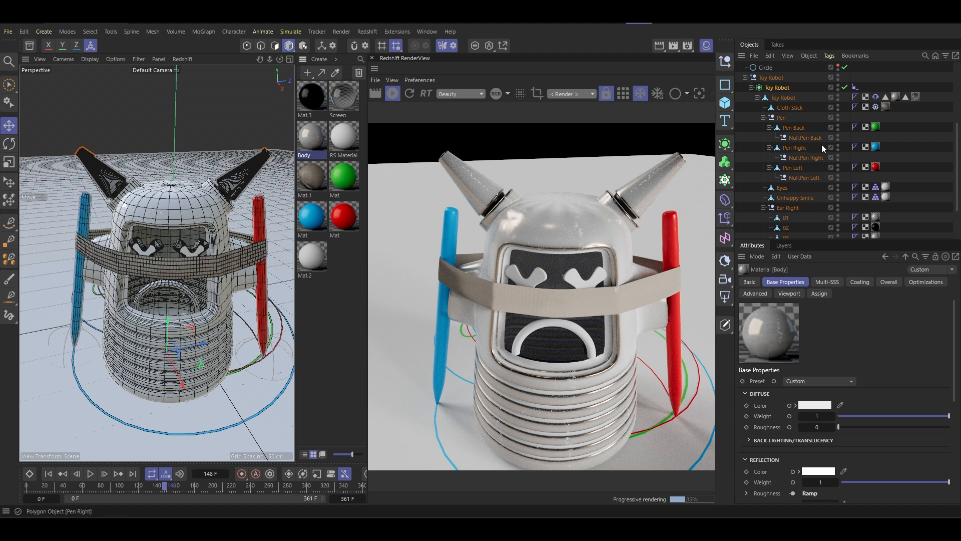
pyautogui.scroll(-3, 754, 168)
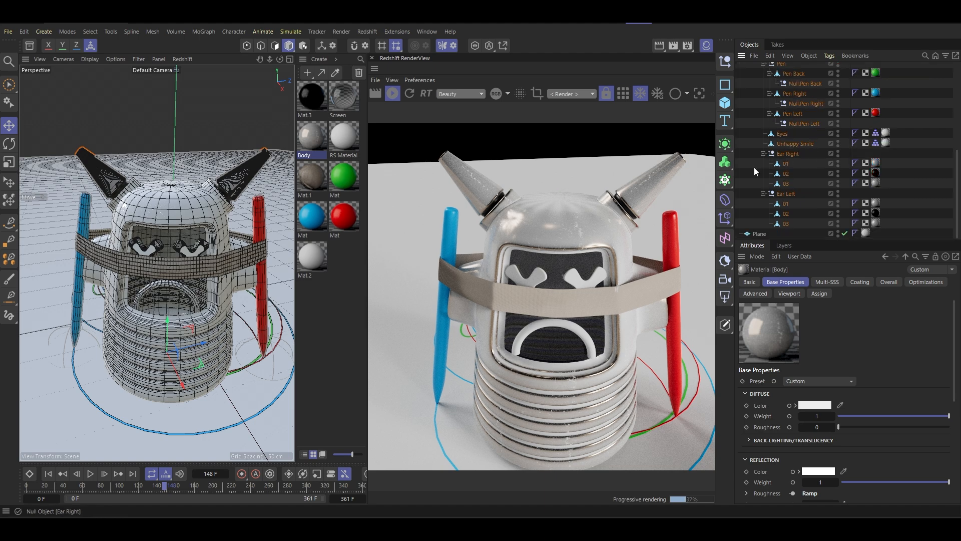
pyautogui.click(795, 144)
pyautogui.moveTo(312, 136); pyautogui.dragTo(801, 145)
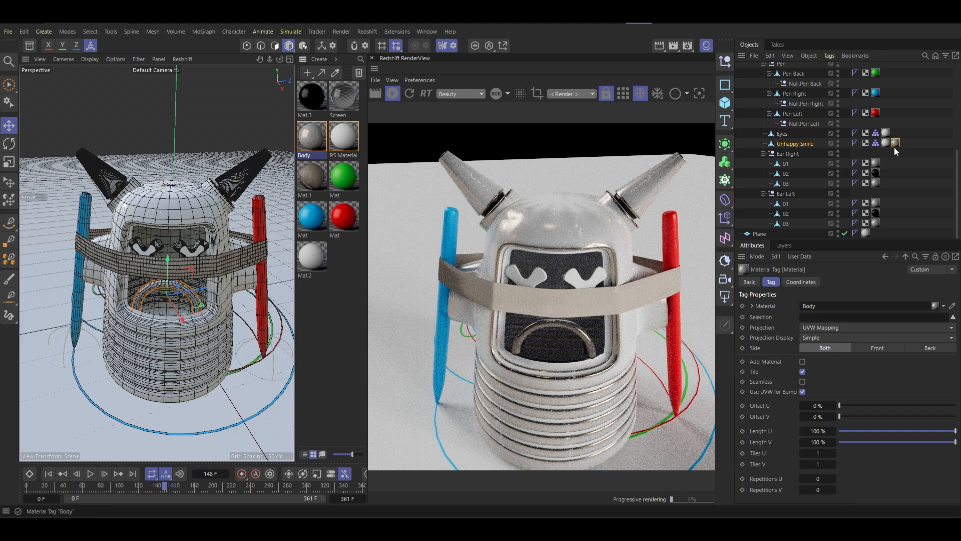
pyautogui.keyDown('ctrl'); pyautogui.moveTo(896, 141); pyautogui.dragTo(896, 134); pyautogui.keyUp('ctrl')
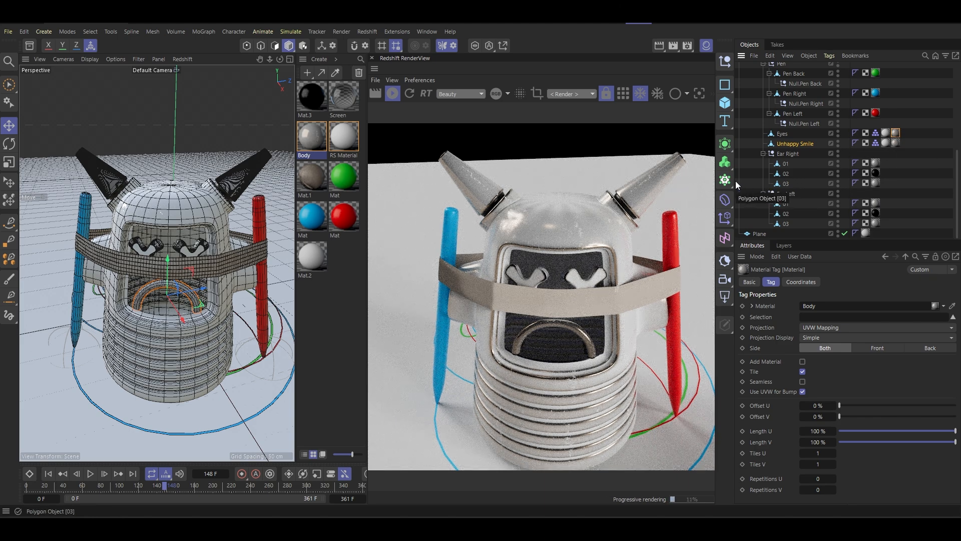
pyautogui.press('Delete')
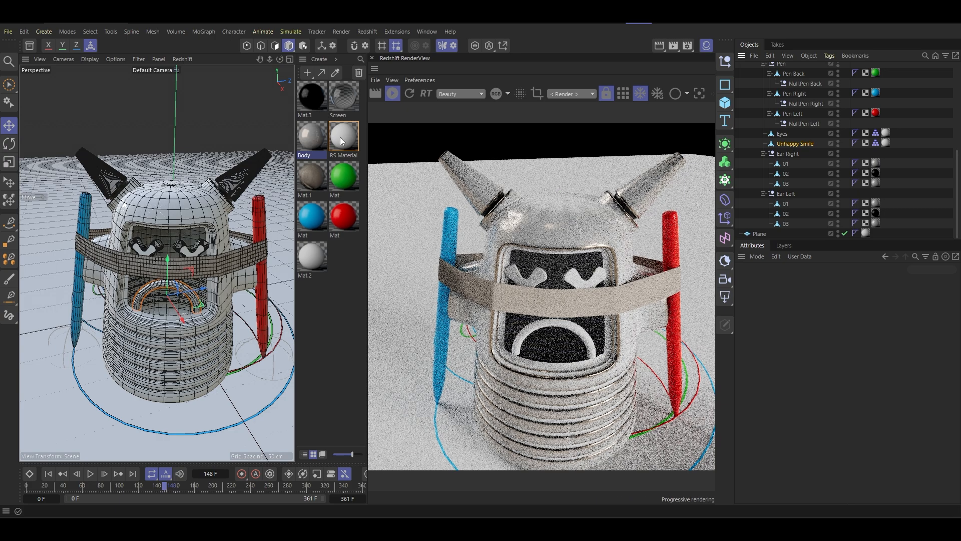
# - Add Maxon Noise and Ramp nodes to the RS Material and connect the Ramp to its Reflection Roughness
pyautogui.doubleClick(345, 136)
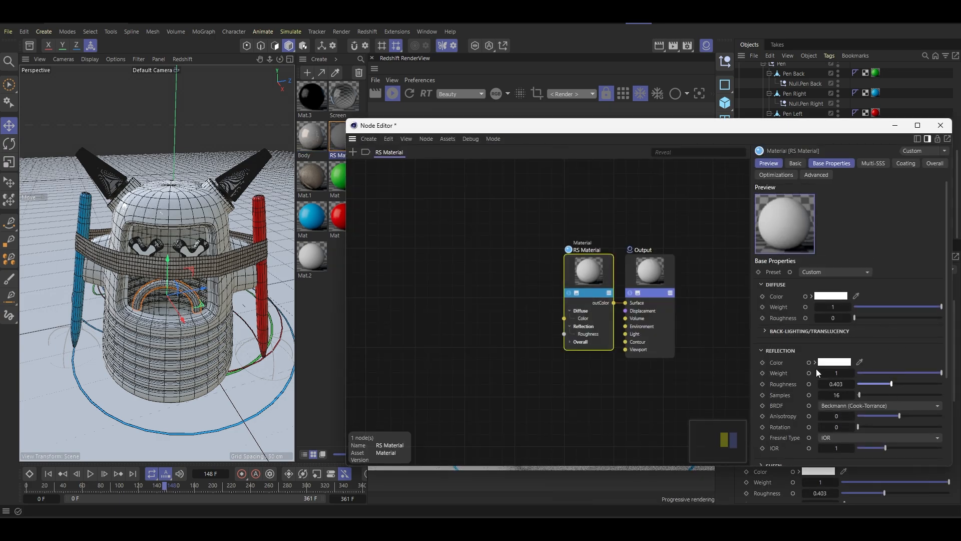
pyautogui.click(468, 281)
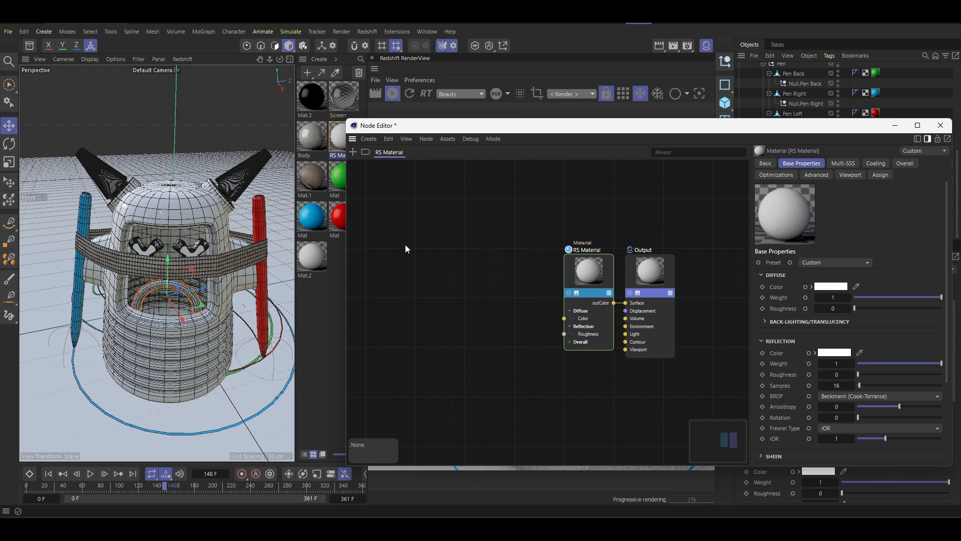
pyautogui.doubleClick(413, 259)
pyautogui.write('nois')
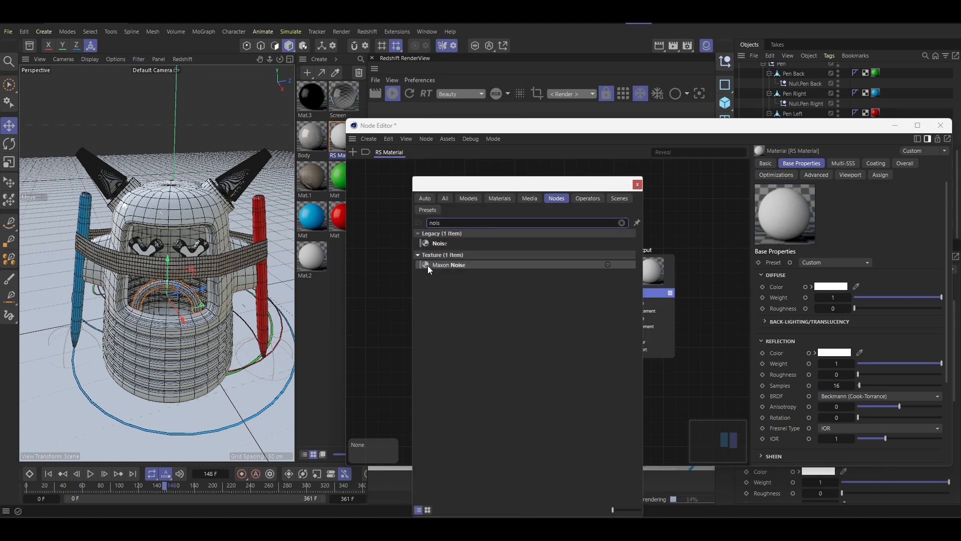
pyautogui.doubleClick(432, 266)
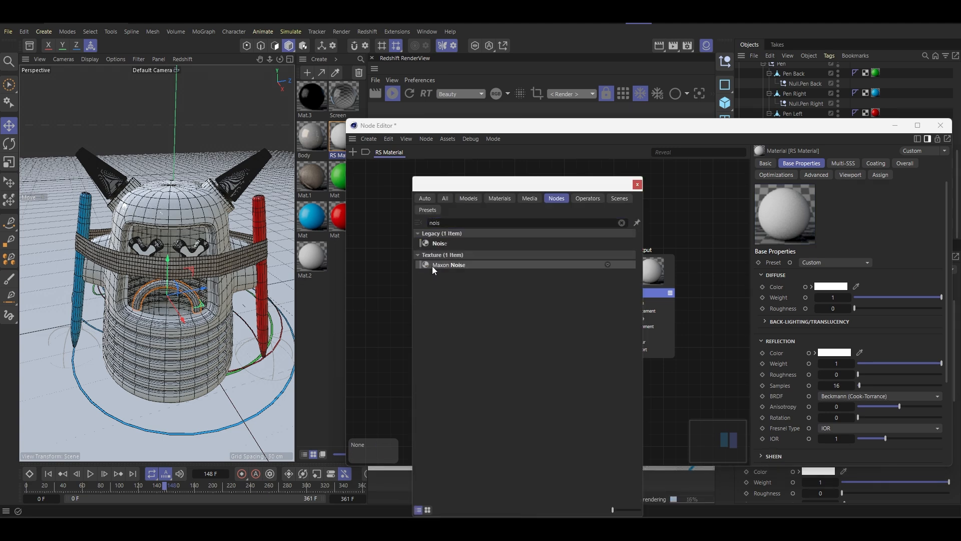
pyautogui.doubleClick(503, 294)
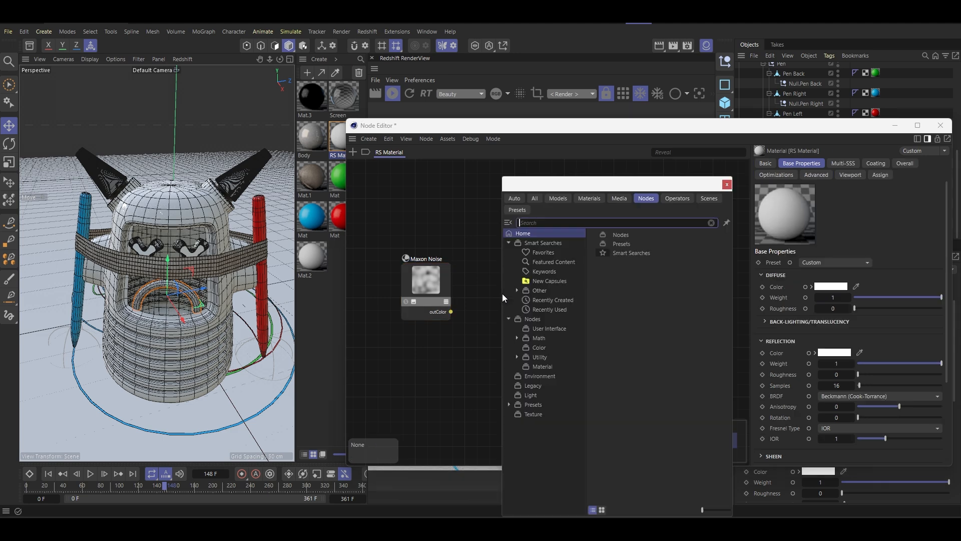
pyautogui.write('ramp')
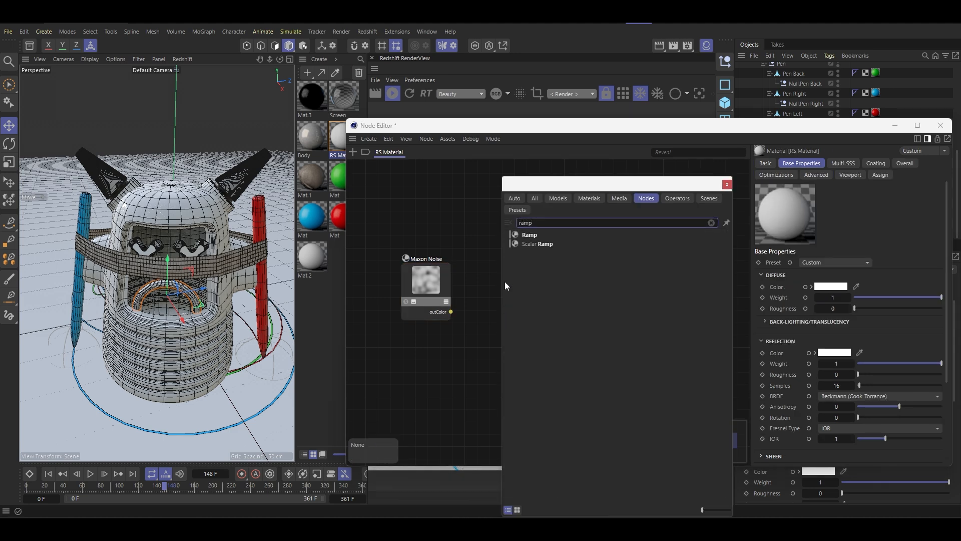
pyautogui.press('Return')
pyautogui.moveTo(528, 306); pyautogui.dragTo(565, 334)
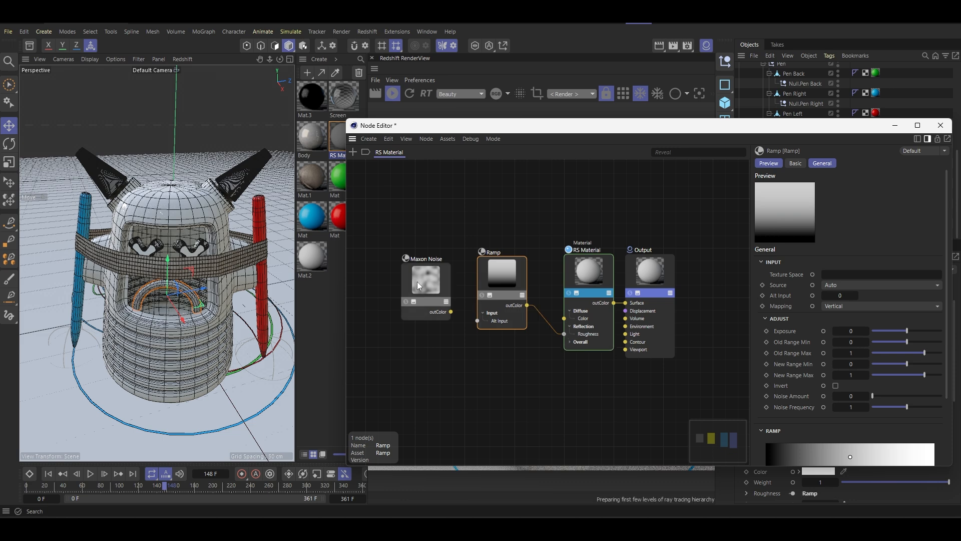
# - Replace the Maxon Noise node with the Dirt 04 - Tileable.jpg imperfection texture and connect it to the Ramp's Alt Input
pyautogui.click(416, 281)
pyautogui.press('Delete')
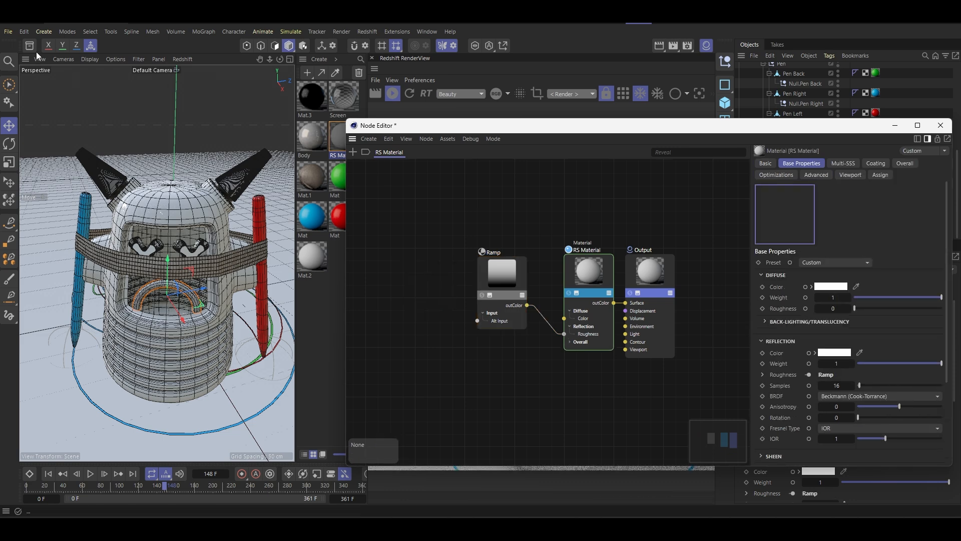
pyautogui.click(30, 46)
pyautogui.scroll(-4, 95, 270)
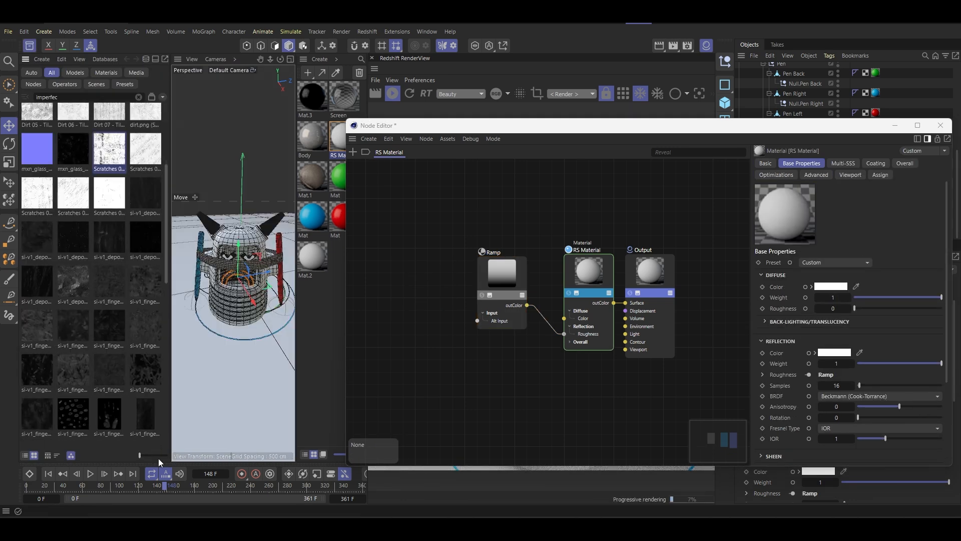
pyautogui.moveTo(144, 455); pyautogui.dragTo(153, 456)
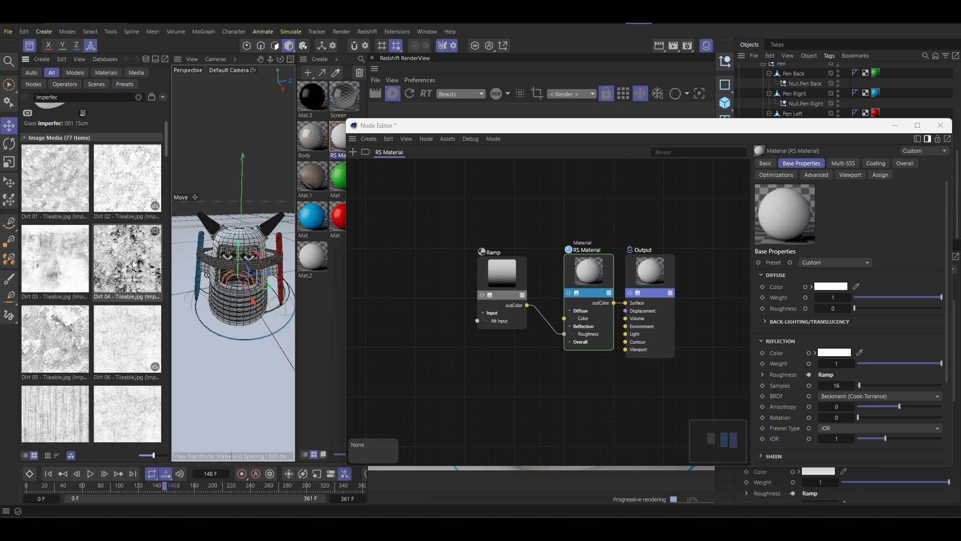
pyautogui.moveTo(368, 300); pyautogui.dragTo(478, 321)
pyautogui.moveTo(391, 247); pyautogui.dragTo(425, 276)
pyautogui.click(519, 286)
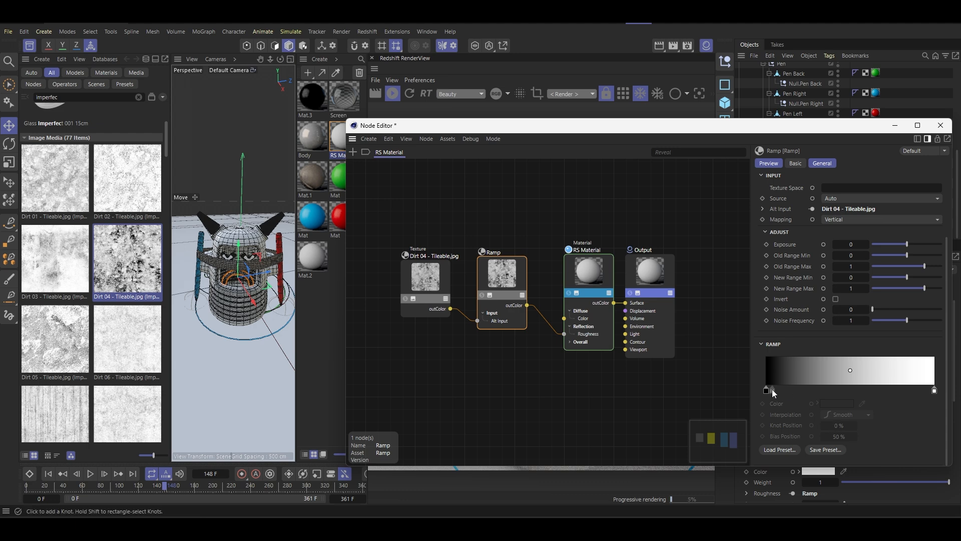
# - Narrow the Ramp's gradient with the black knot at about 31.5% and the white knot at about 88%, and close the node and asset windows
pyautogui.moveTo(769, 391); pyautogui.dragTo(820, 400)
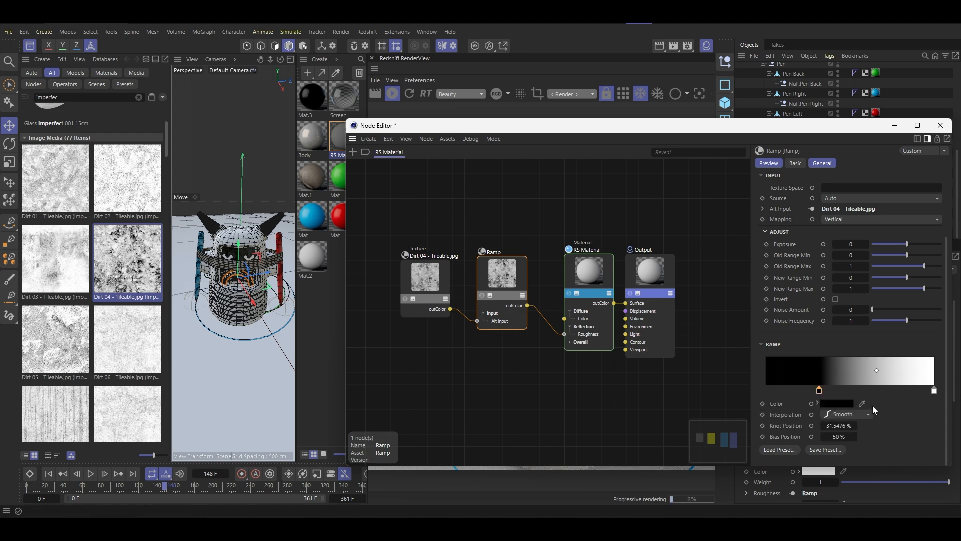
pyautogui.moveTo(934, 390); pyautogui.dragTo(916, 390)
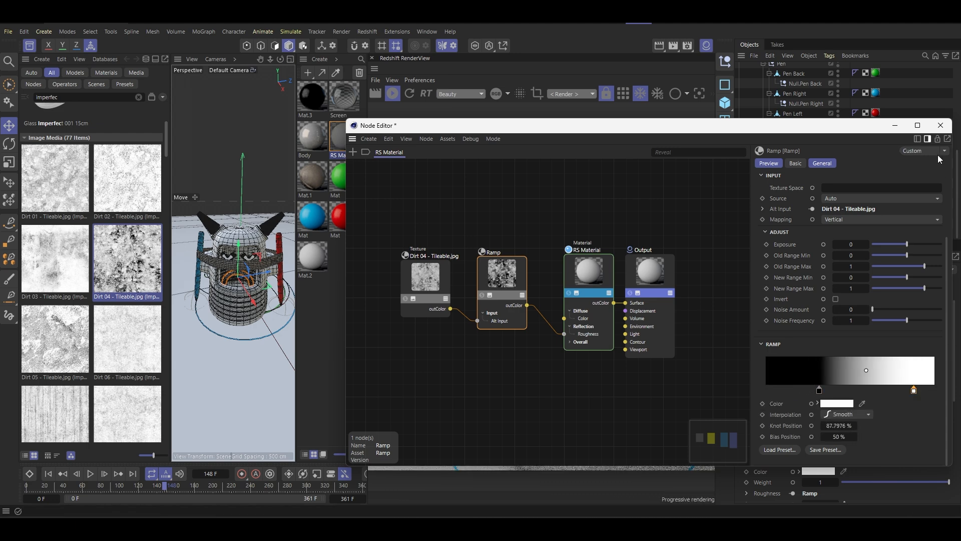
pyautogui.click(940, 125)
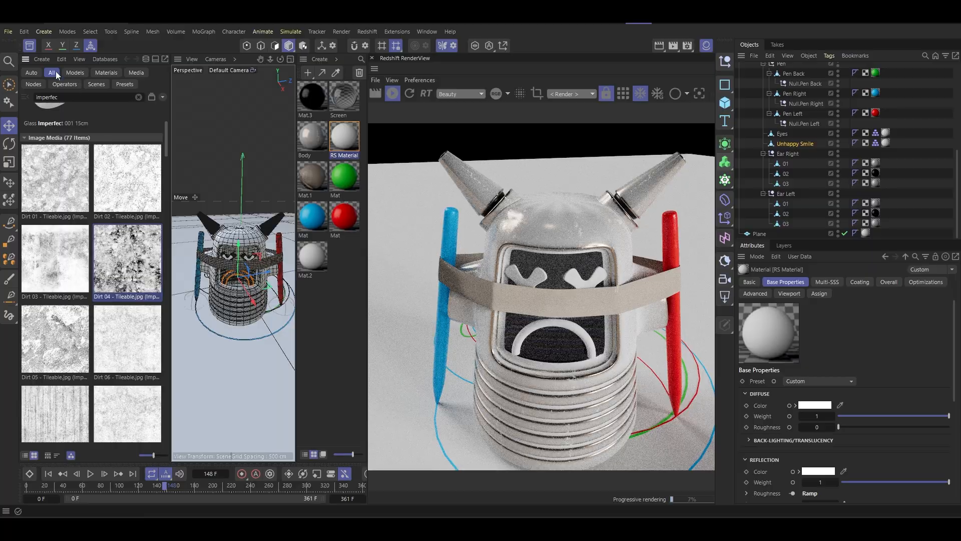
pyautogui.click(30, 46)
# - Reopen the RS Material's nodes and preview the Ramp's dirt pattern on the robot's mouth up close
pyautogui.scroll(4, 162, 284)
pyautogui.scroll(3, 162, 284)
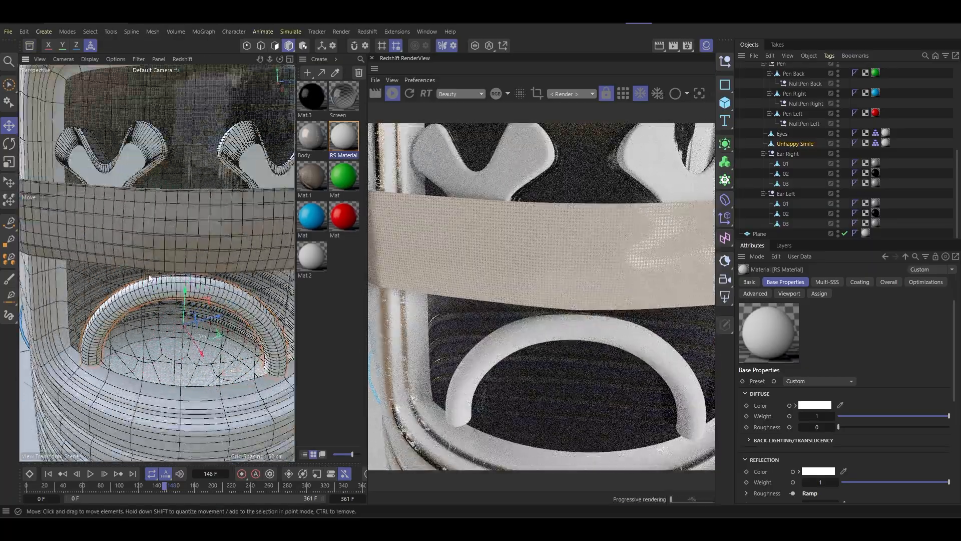
pyautogui.scroll(3, 162, 274)
pyautogui.keyDown('alt'); pyautogui.moveTo(168, 273); pyautogui.dragTo(112, 240); pyautogui.keyUp('alt')
pyautogui.keyDown('alt'); pyautogui.moveTo(134, 247); pyautogui.dragTo(126, 202, button='middle'); pyautogui.keyUp('alt')
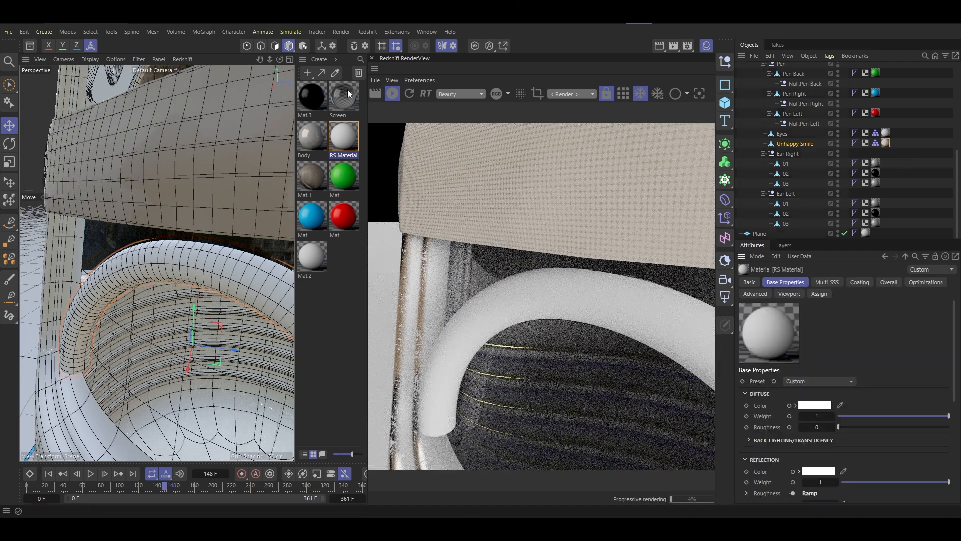
pyautogui.doubleClick(340, 143)
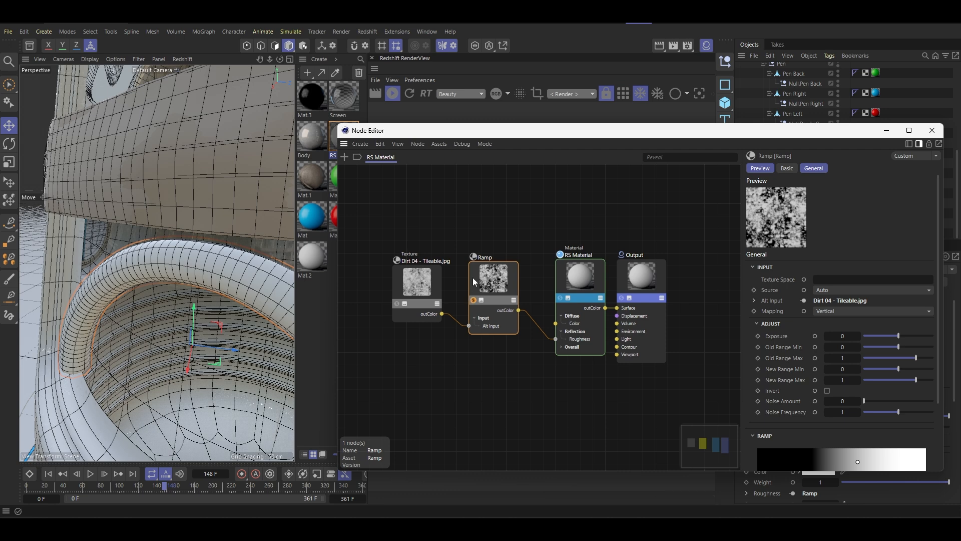
pyautogui.moveTo(471, 131); pyautogui.dragTo(151, 107)
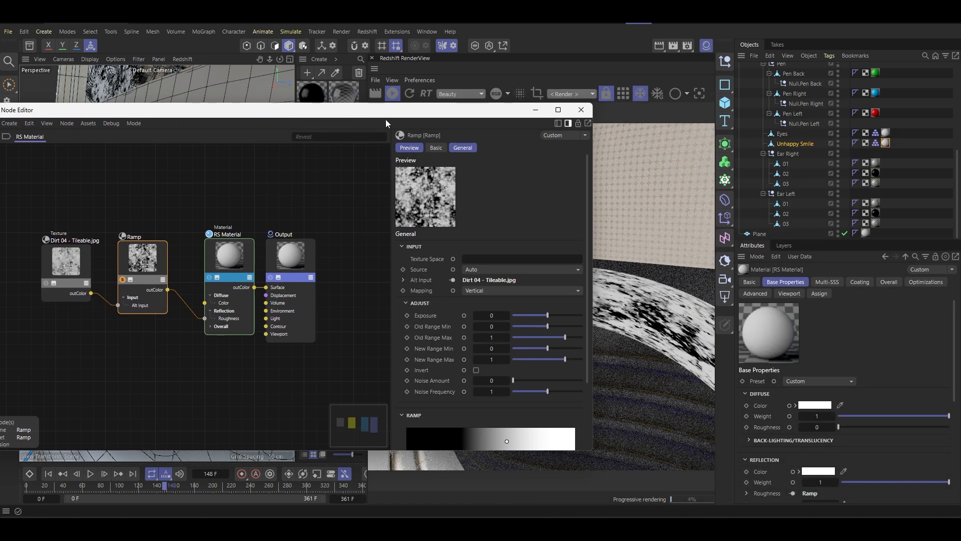
pyautogui.moveTo(442, 115); pyautogui.dragTo(202, 106)
# - Set the Unhappy Smile's RS Material tag to Cubic projection with Length U and Length V at 50%
pyautogui.click(886, 143)
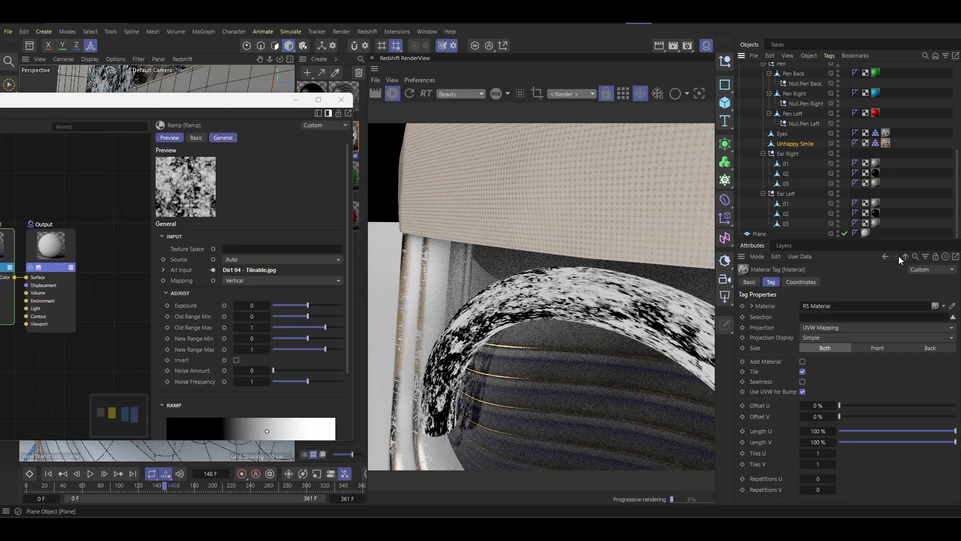
pyautogui.click(834, 326)
pyautogui.click(840, 374)
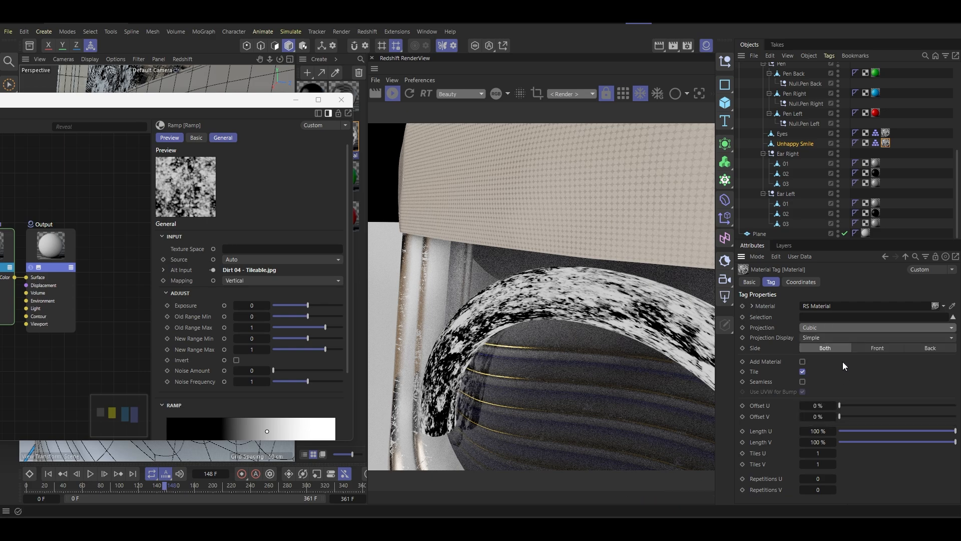
pyautogui.click(819, 432)
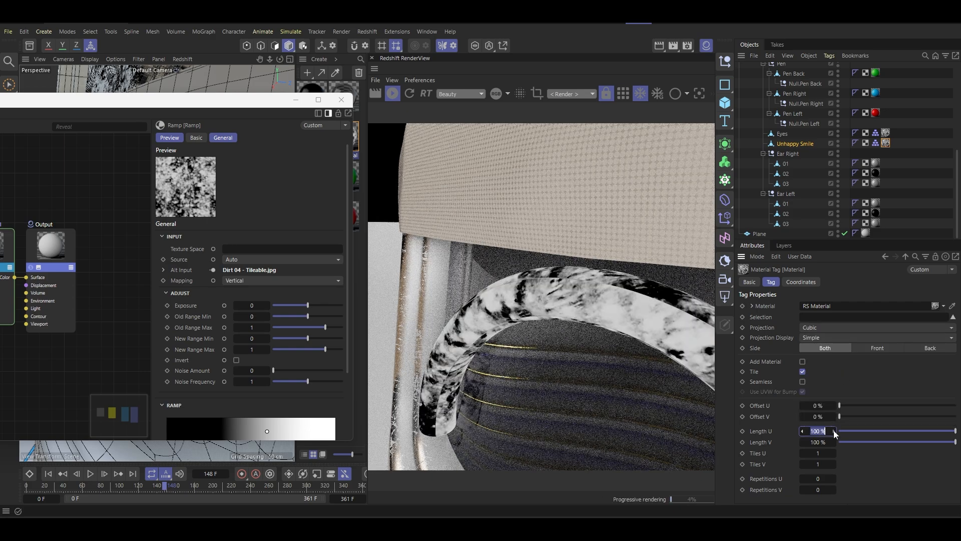
pyautogui.write('50')
pyautogui.press('Tab')
pyautogui.write('50')
pyautogui.press('Return')
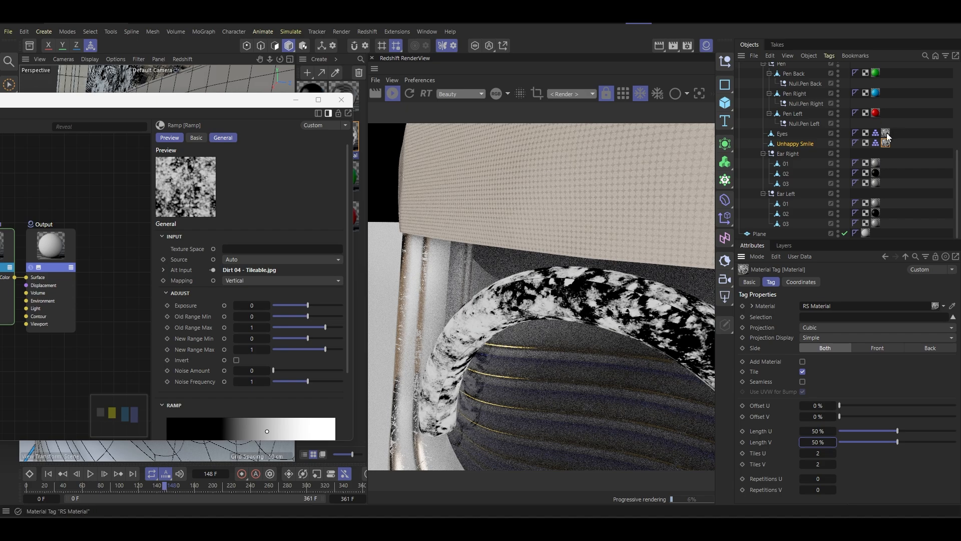
# - Set the Eyes object's RS Material tag to Cubic projection with Length U at 33% and Length V at 50%
pyautogui.click(796, 144)
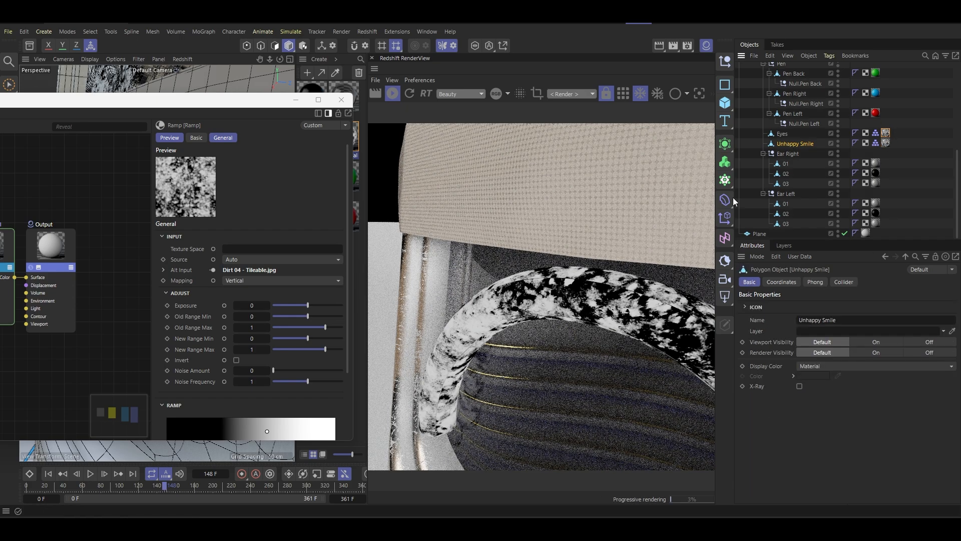
pyautogui.click(782, 134)
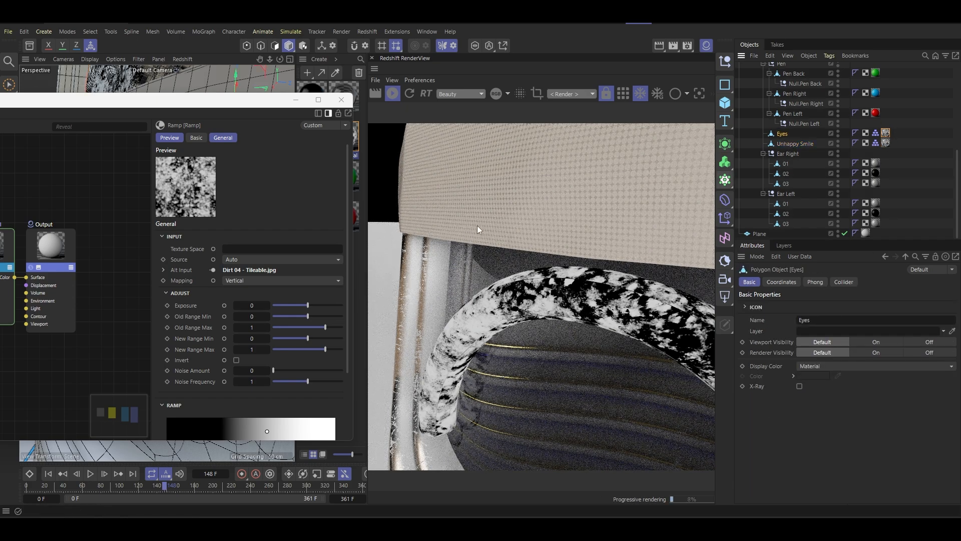
pyautogui.moveTo(476, 225); pyautogui.dragTo(485, 242, button='middle')
pyautogui.moveTo(216, 102); pyautogui.dragTo(227, 261)
pyautogui.moveTo(175, 203)
pyautogui.keyDown('alt'); pyautogui.mouseDown()
pyautogui.moveTo(166, 213)
pyautogui.moveTo(172, 201)
pyautogui.moveTo(194, 202)
pyautogui.mouseUp(); pyautogui.keyUp('alt')
pyautogui.keyDown('alt'); pyautogui.moveTo(194, 203); pyautogui.dragTo(117, 222, button='middle'); pyautogui.keyUp('alt')
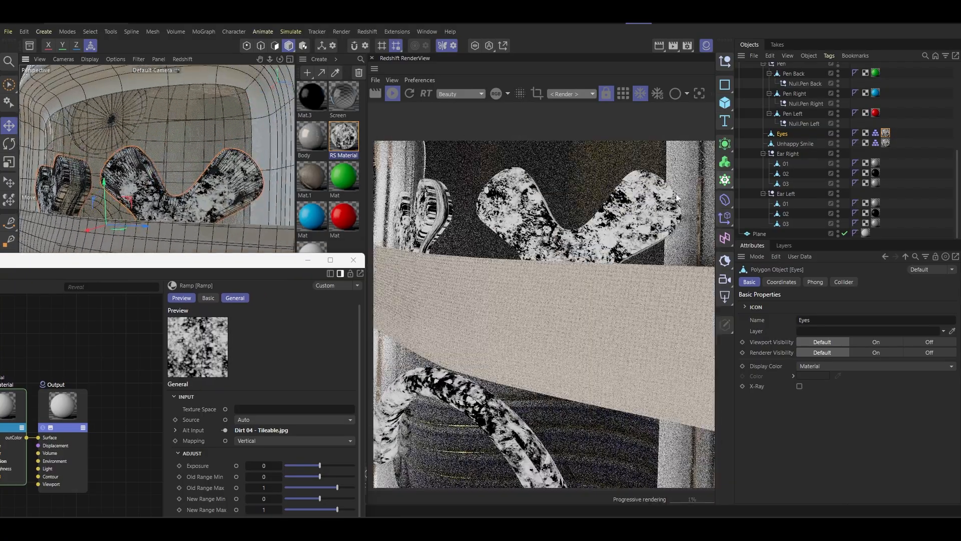
pyautogui.click(886, 132)
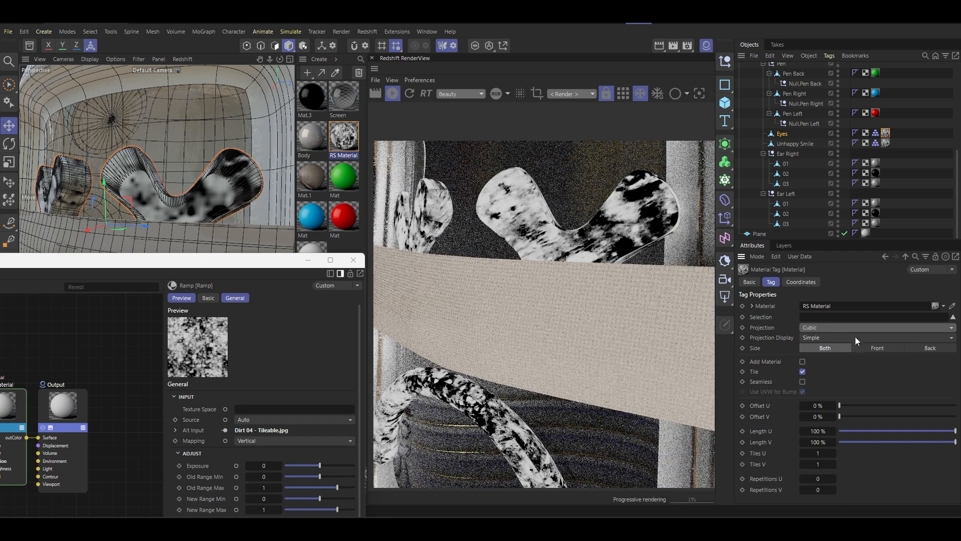
pyautogui.click(818, 431)
pyautogui.write('5')
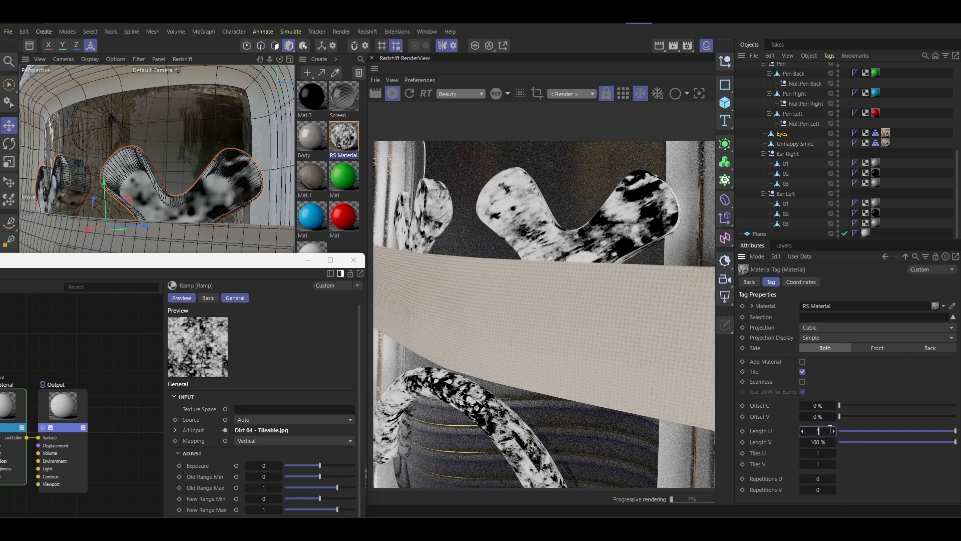
pyautogui.write('0')
pyautogui.press('Tab')
pyautogui.write('50')
pyautogui.press('Return')
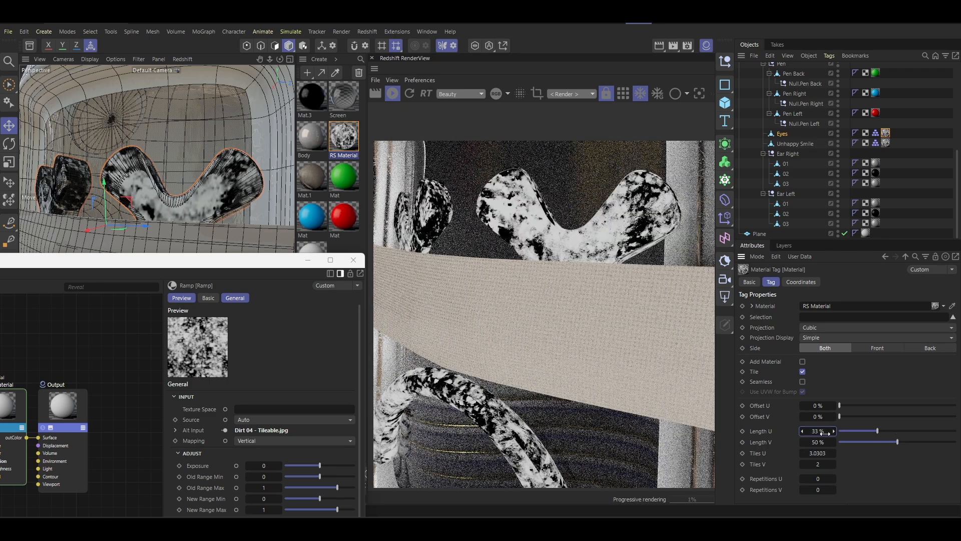
# - Turn off the Ramp node preview and examine the shaded surface of the eye up close
pyautogui.moveTo(224, 261); pyautogui.dragTo(238, 315)
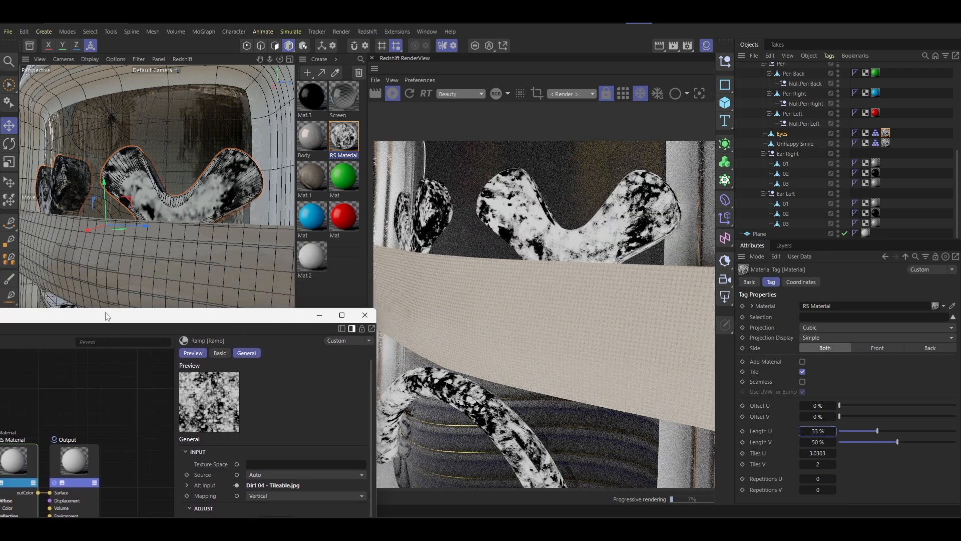
pyautogui.moveTo(117, 313); pyautogui.dragTo(263, 240)
pyautogui.click(53, 410)
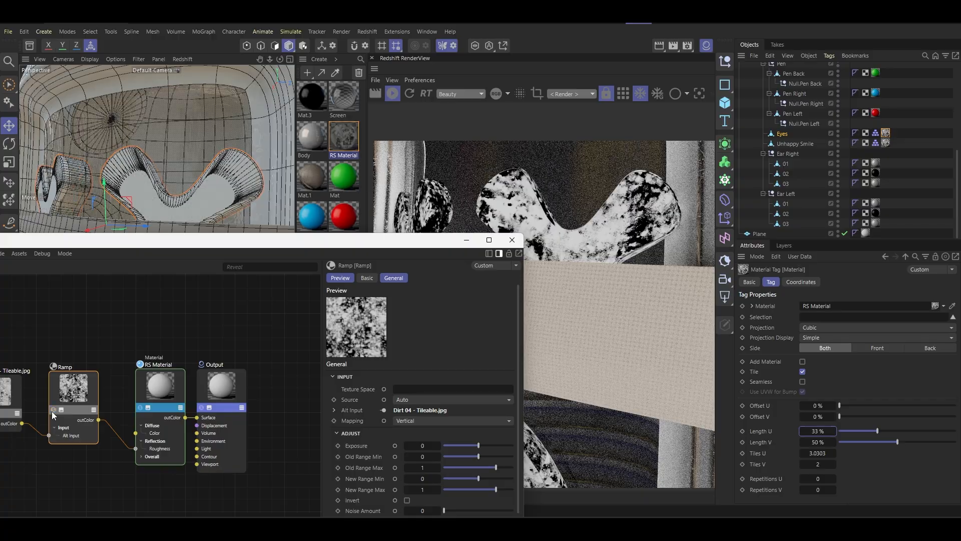
pyautogui.scroll(5, 216, 181)
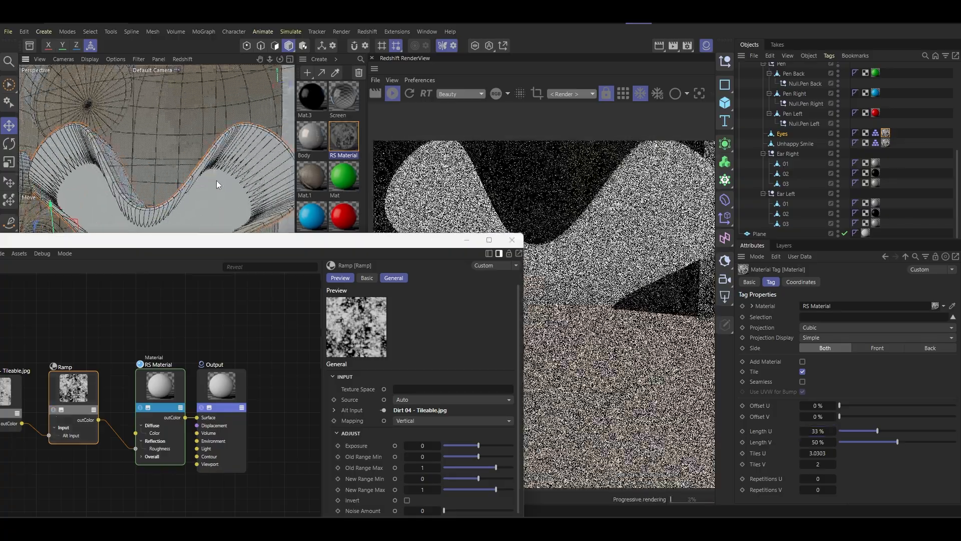
pyautogui.scroll(3, 227, 187)
pyautogui.keyDown('alt'); pyautogui.moveTo(226, 188); pyautogui.dragTo(180, 194); pyautogui.keyUp('alt')
pyautogui.scroll(-3, 87, 339)
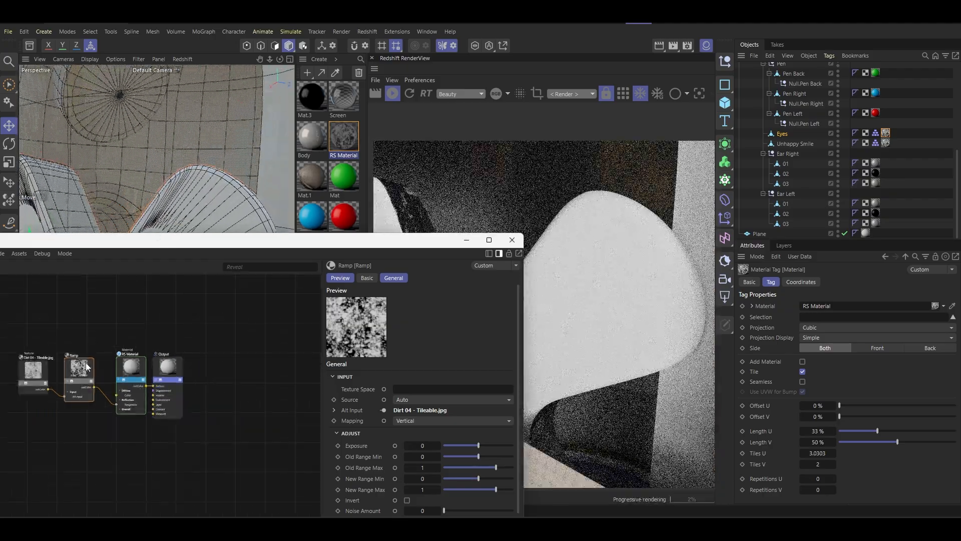
# - Move the Ramp's black knot closer to the middle of the gradient, check the face in the render, and close the Node Editor
pyautogui.scroll(-3, 394, 357)
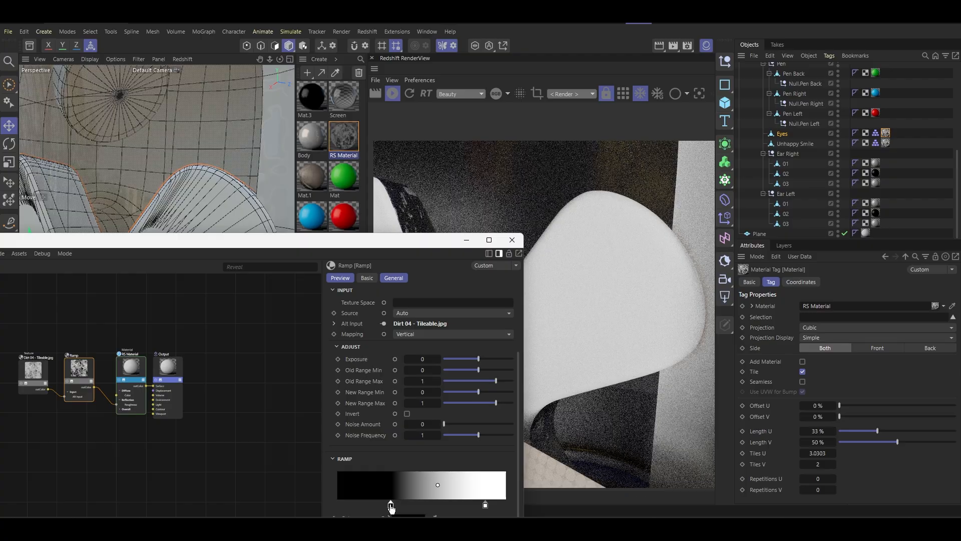
pyautogui.moveTo(392, 508); pyautogui.dragTo(414, 505)
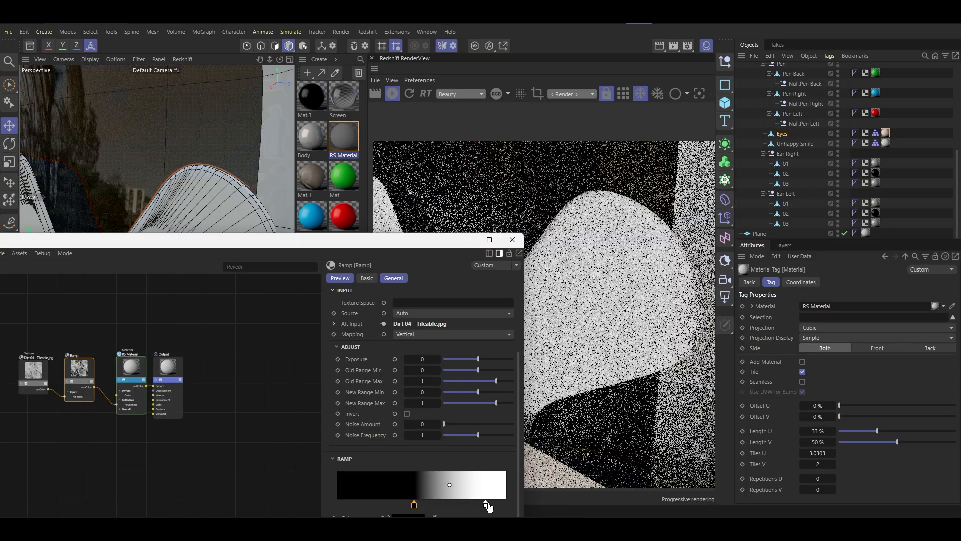
pyautogui.moveTo(395, 248); pyautogui.dragTo(397, 389)
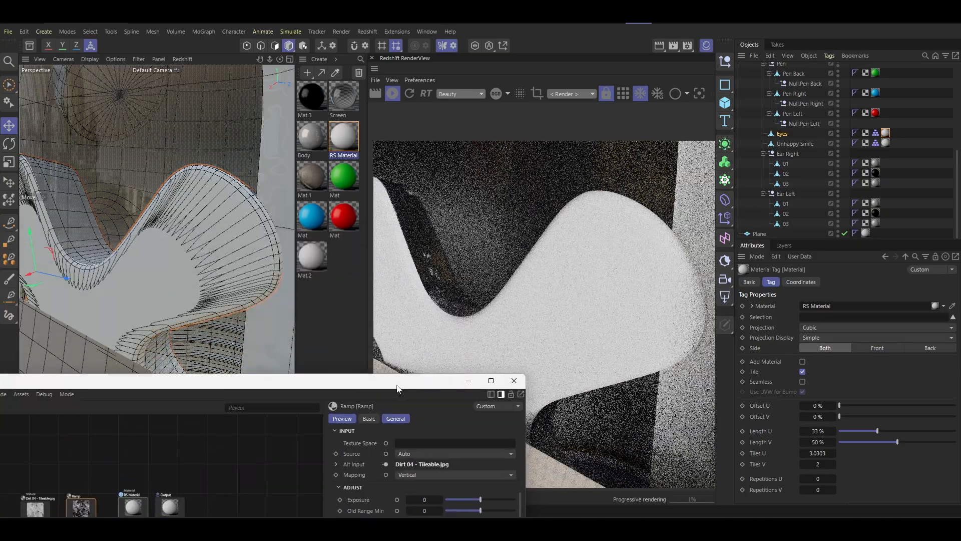
pyautogui.keyDown('alt'); pyautogui.moveTo(220, 235); pyautogui.dragTo(242, 190); pyautogui.keyUp('alt')
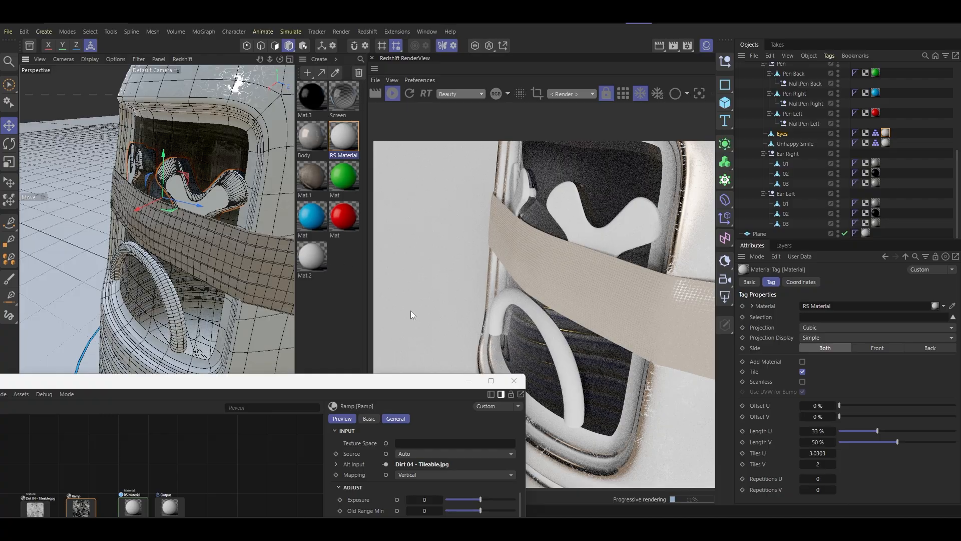
pyautogui.click(519, 388)
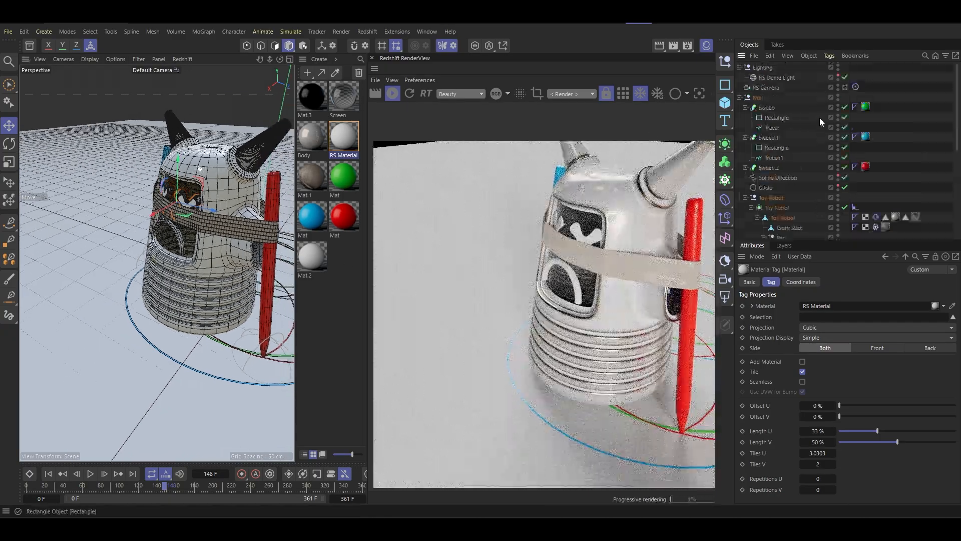
# - View the scene through the RS Camera and return the animation to frame 0
pyautogui.click(846, 87)
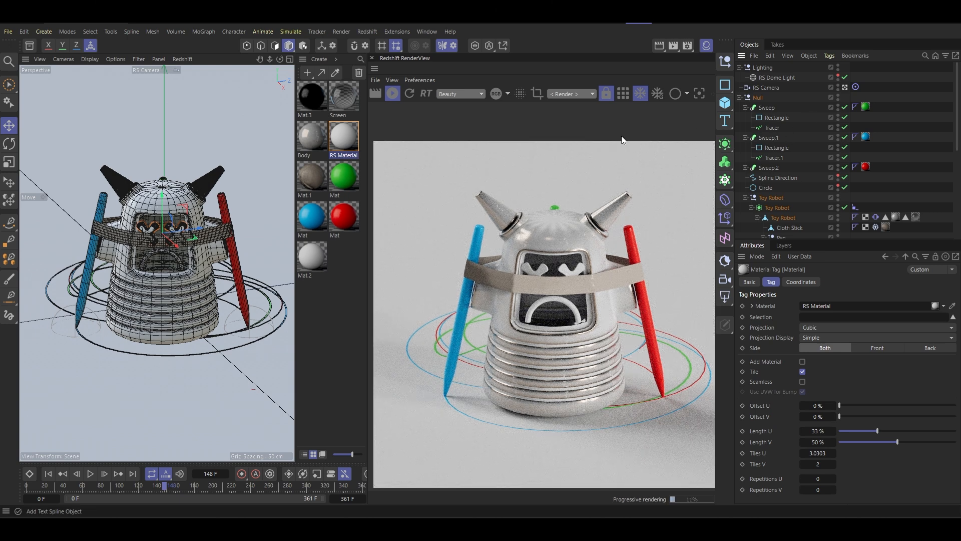
pyautogui.click(175, 200)
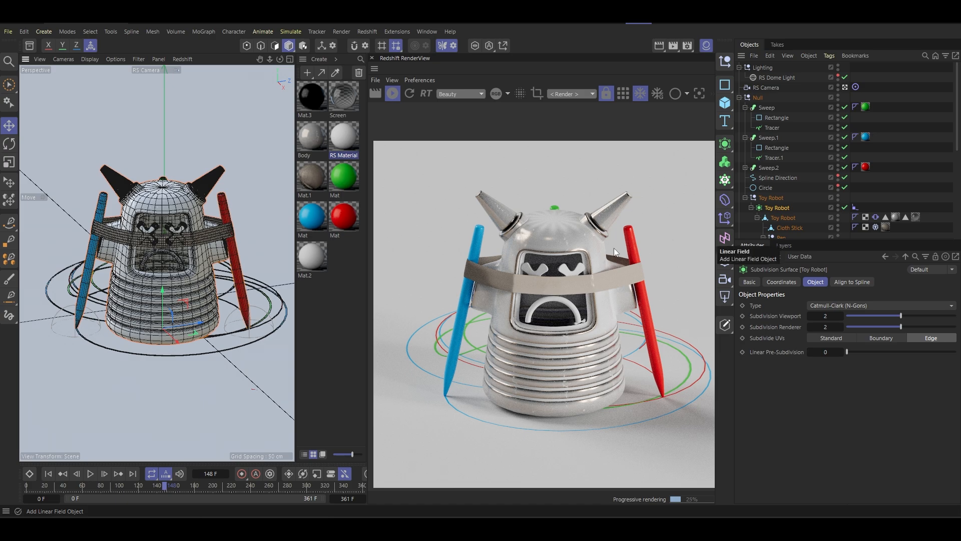
pyautogui.click(55, 477)
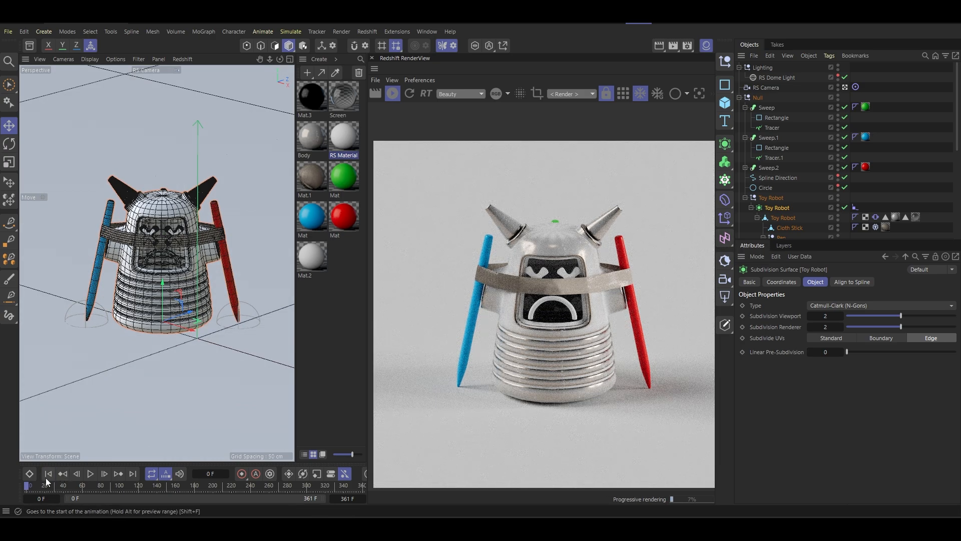
# - Play the animation in stages, pausing at frames 26, 53 and 64 to check the rendered robot
pyautogui.click(90, 473)
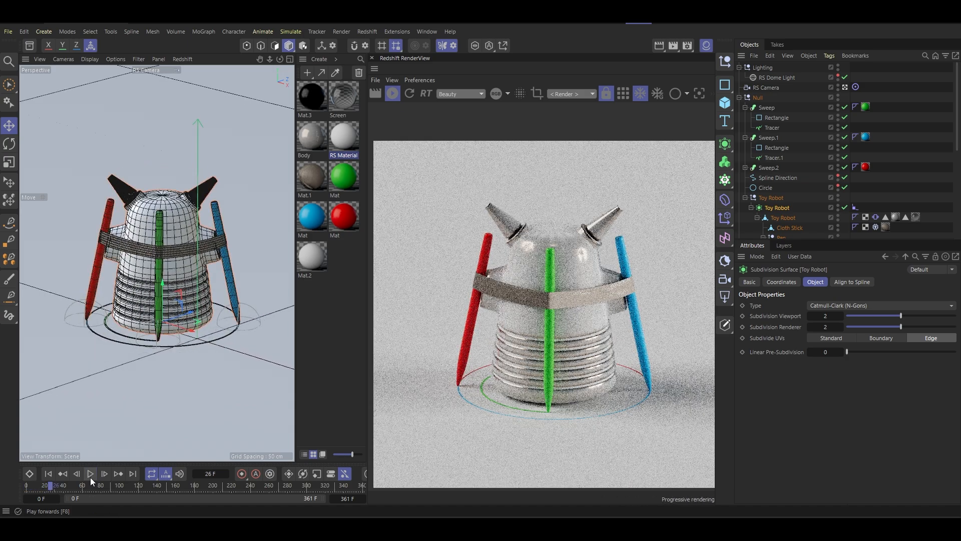
pyautogui.click(90, 475)
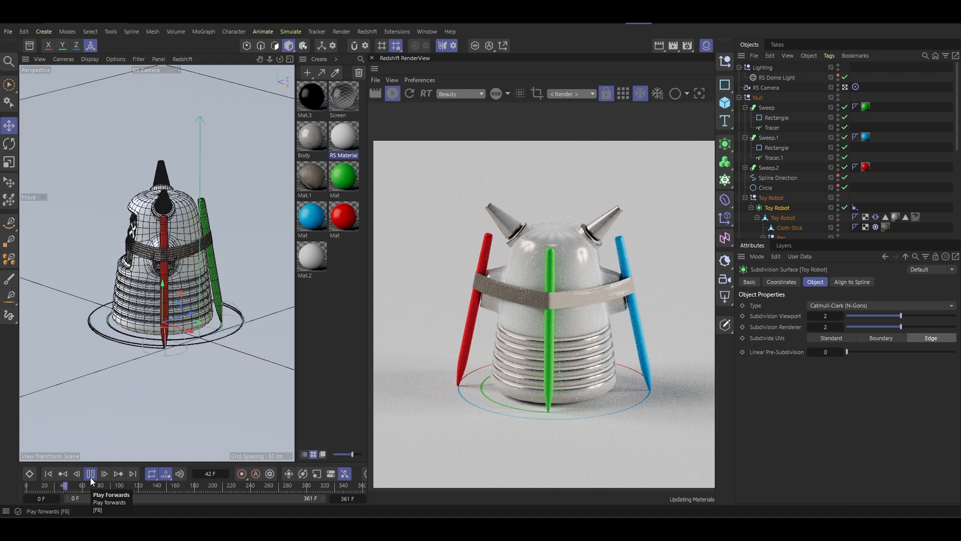
pyautogui.click(90, 476)
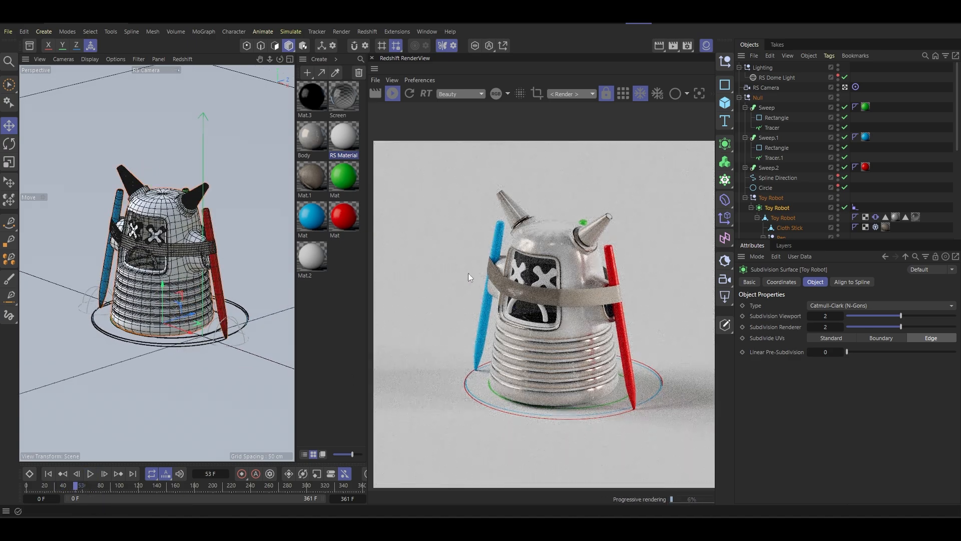
pyautogui.click(93, 476)
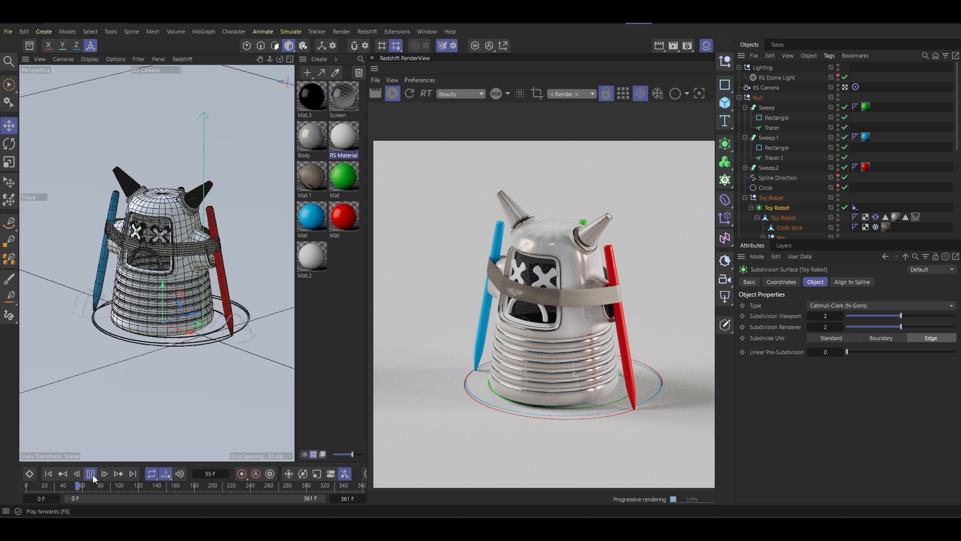
pyautogui.click(92, 475)
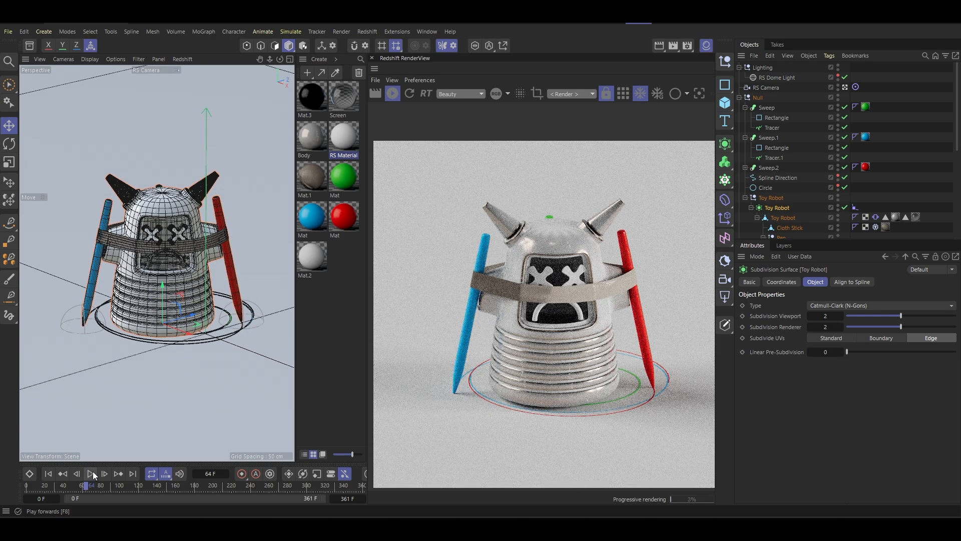